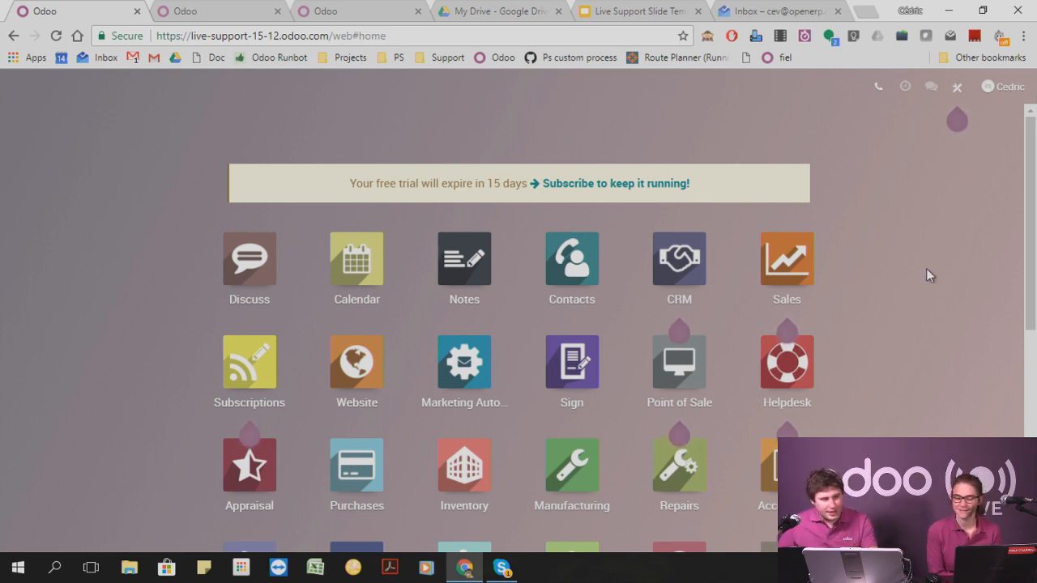
scroll(930, 251, "down", 1)
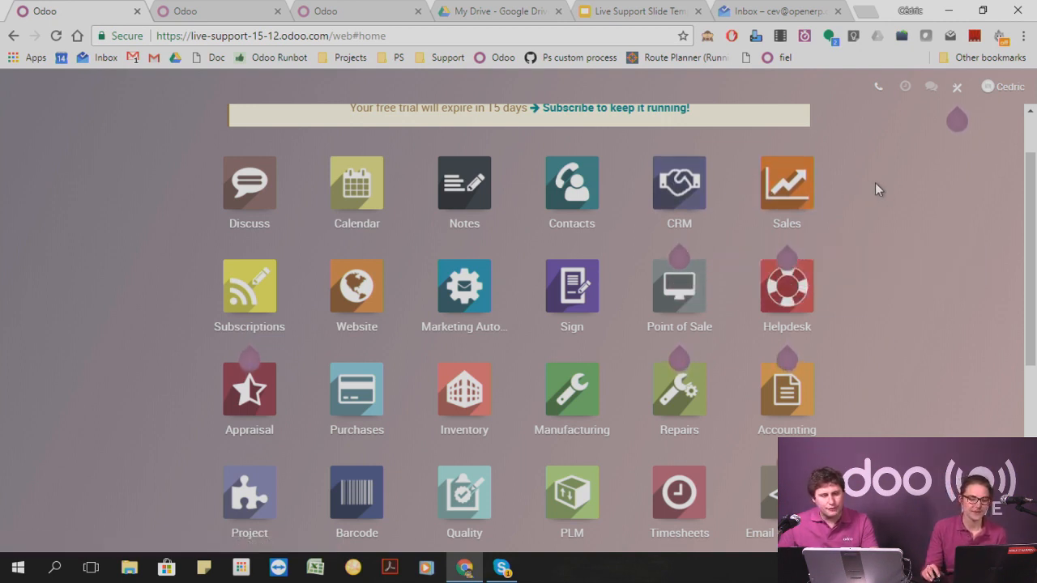
scroll(875, 185, "up", 1)
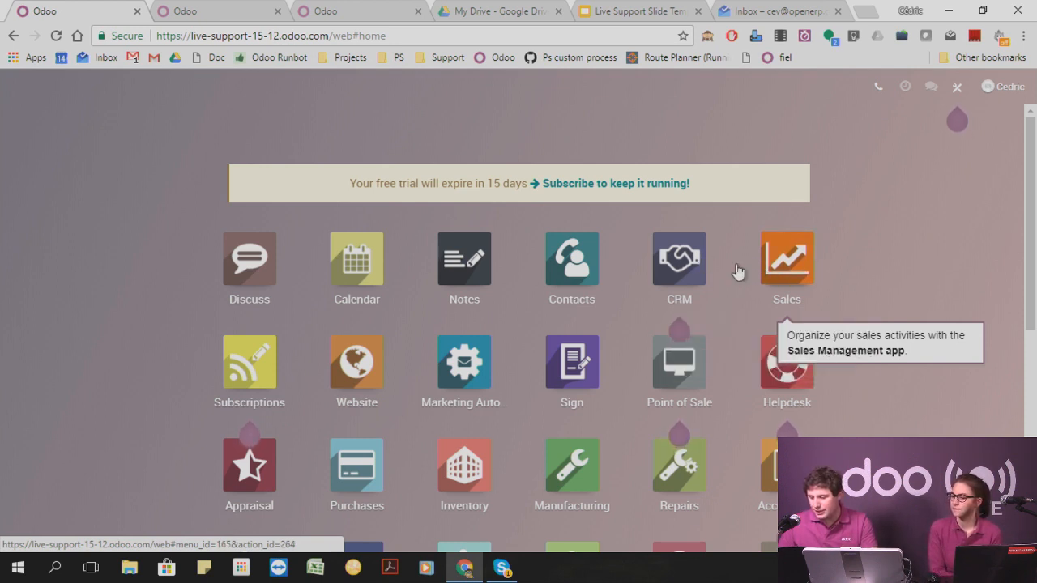
left_click(677, 259)
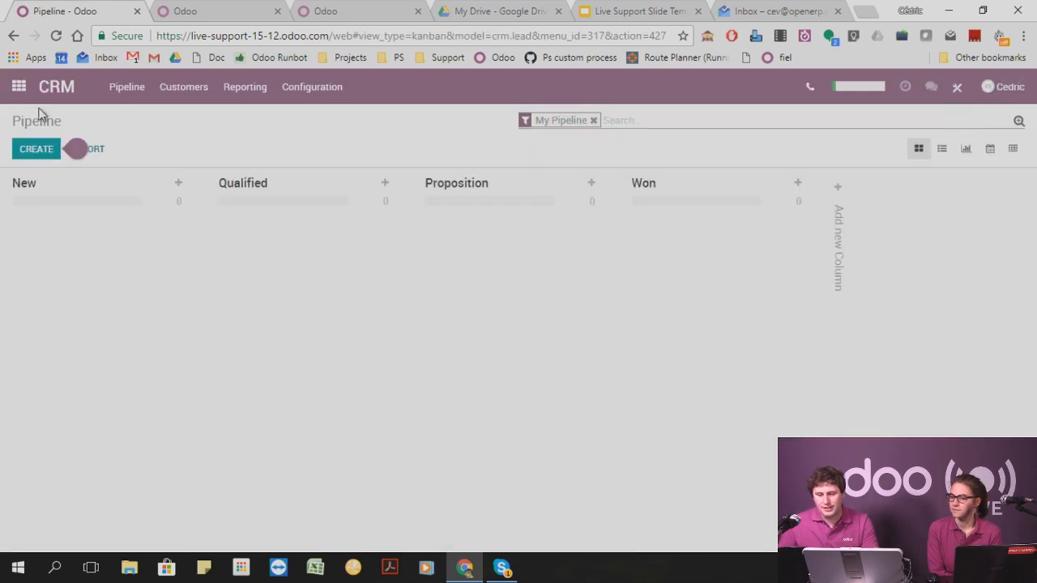
left_click(18, 87)
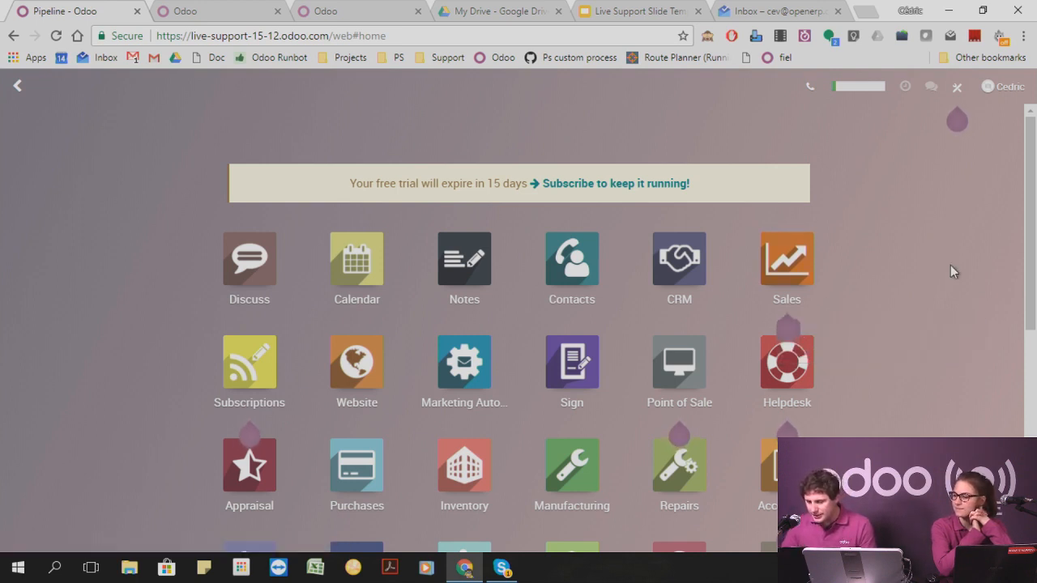
Open the configuration settings of the Purchases app and review the Order Approval option.
scroll(951, 317, "down", 1)
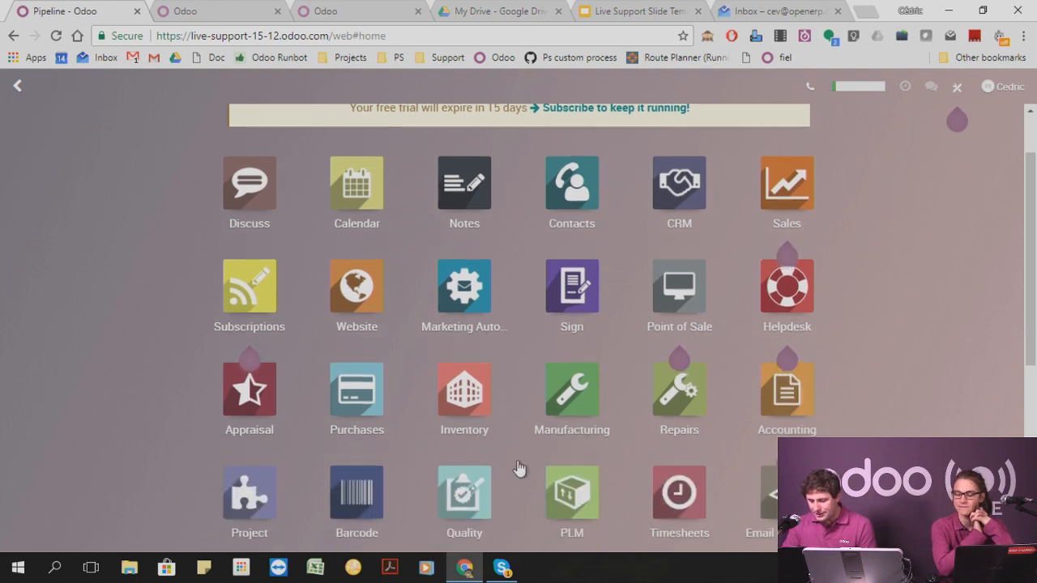
left_click(356, 390)
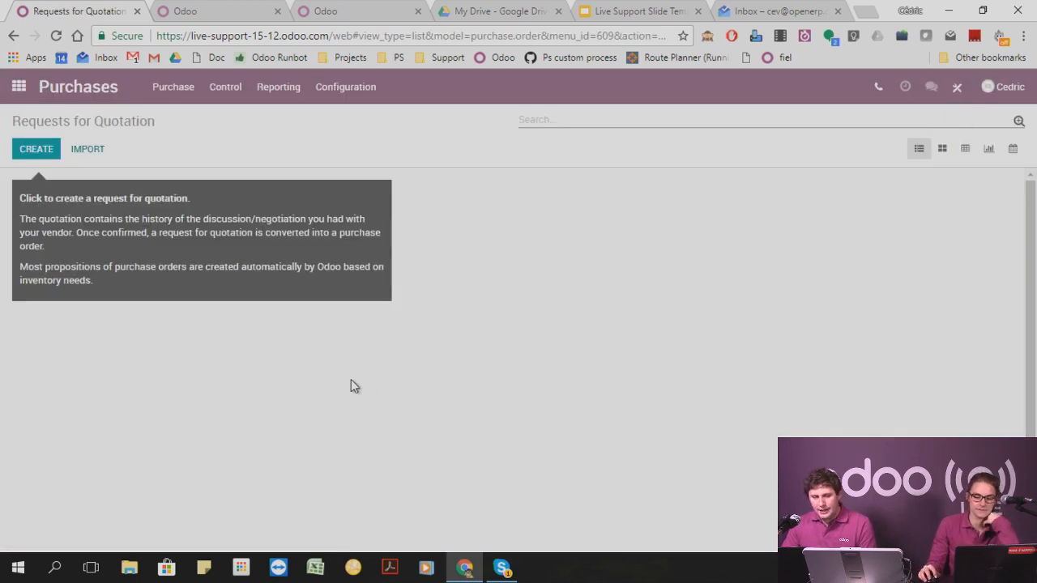
left_click(345, 88)
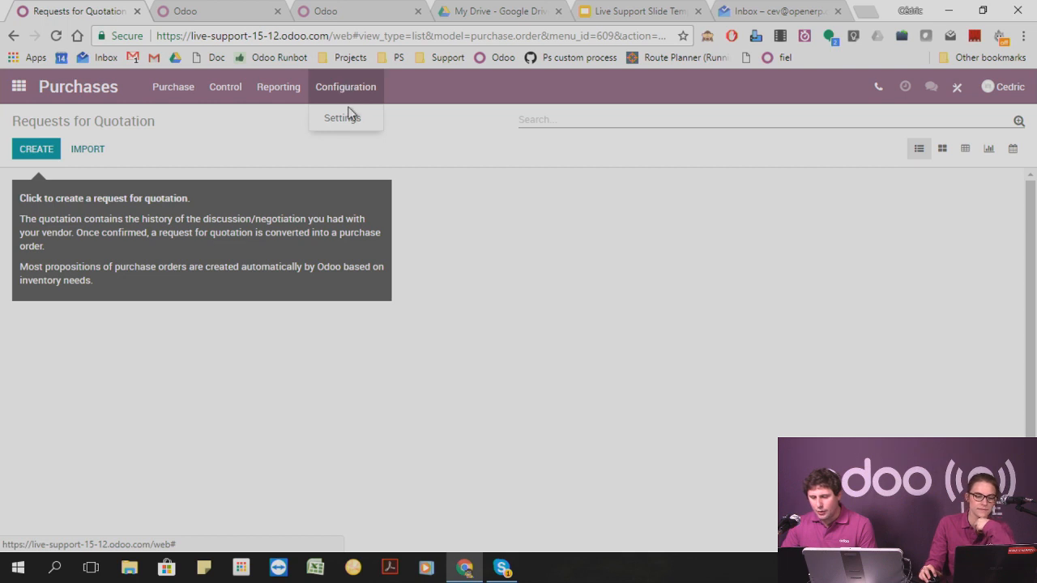
left_click(352, 119)
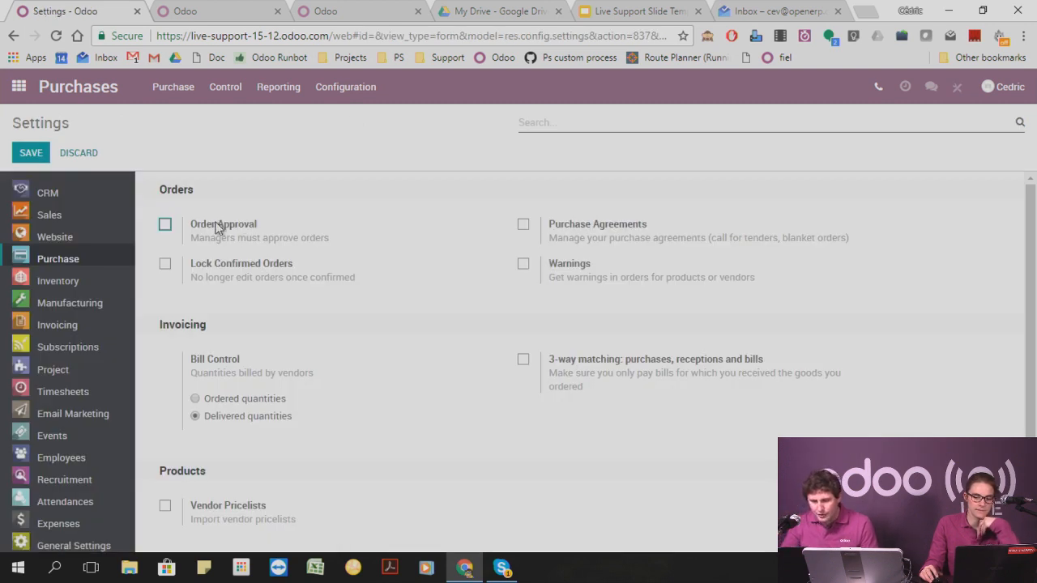
left_click_drag(191, 227, 350, 247)
left_click(282, 226)
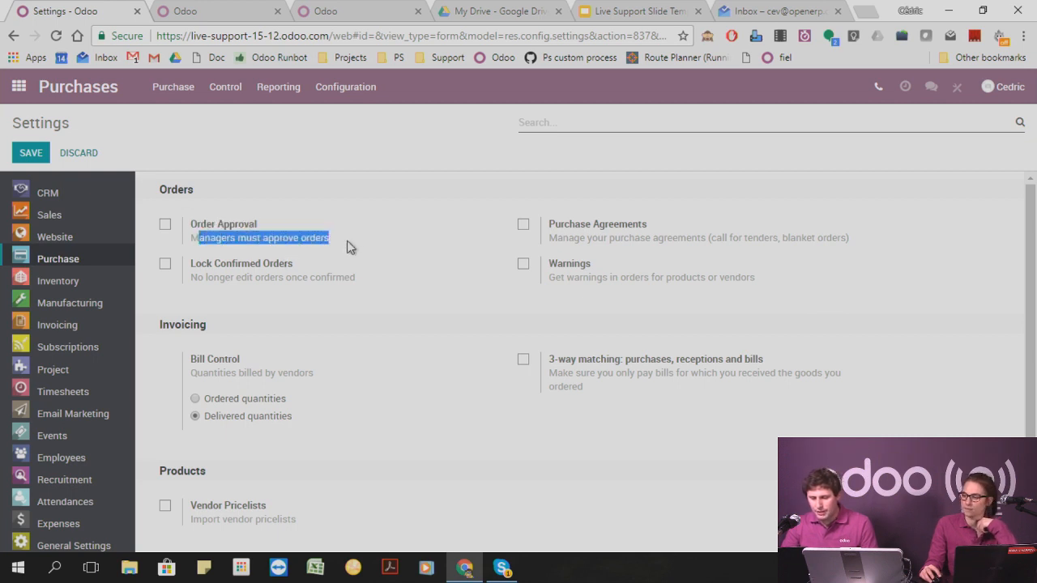
left_click(361, 243)
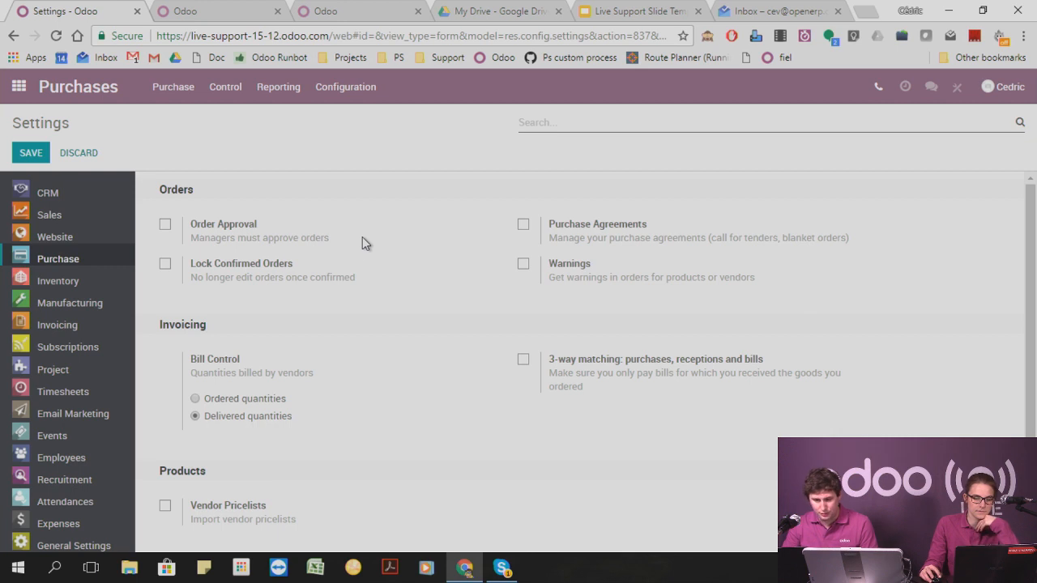
Enable Order Approval for purchase orders with a minimum amount of 100.00 € and save the settings.
left_click(165, 225)
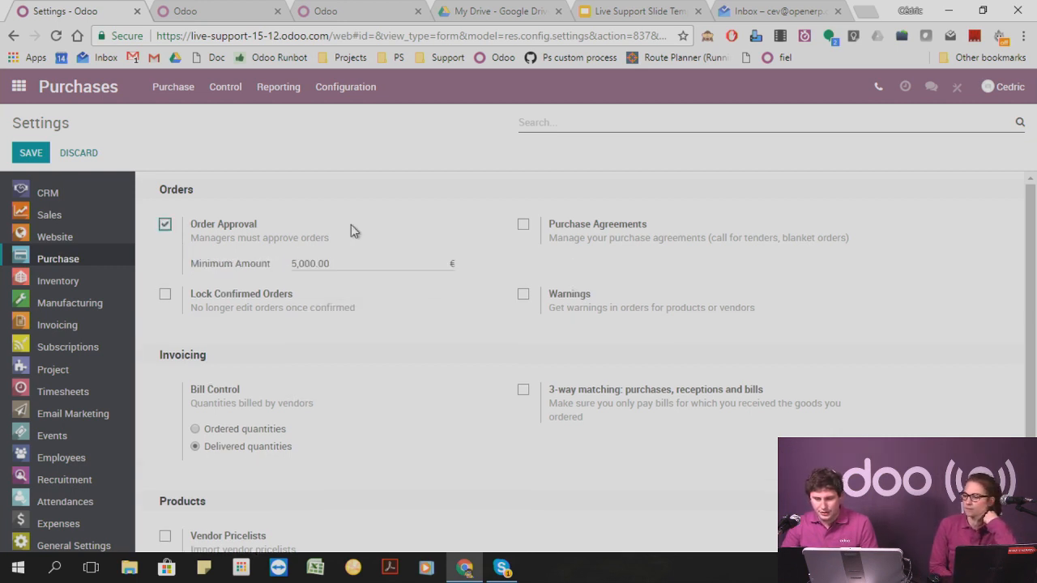
left_click_drag(292, 264, 315, 262)
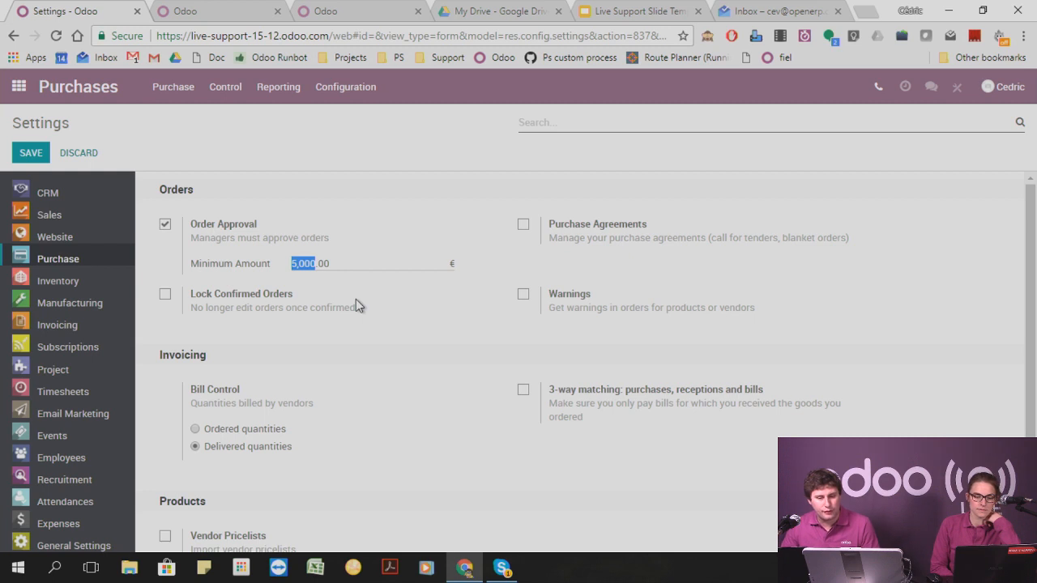
key("Right")
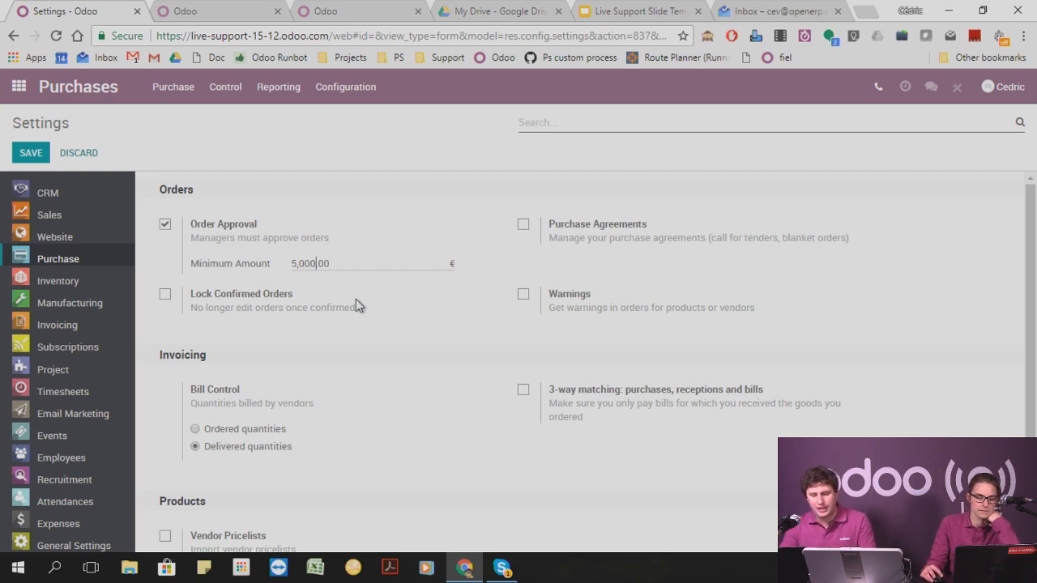
key("BackSpace")
key("BackSpace")
key("BackSpace")
key("BackSpace")
key("BackSpace")
key("BackSpace")
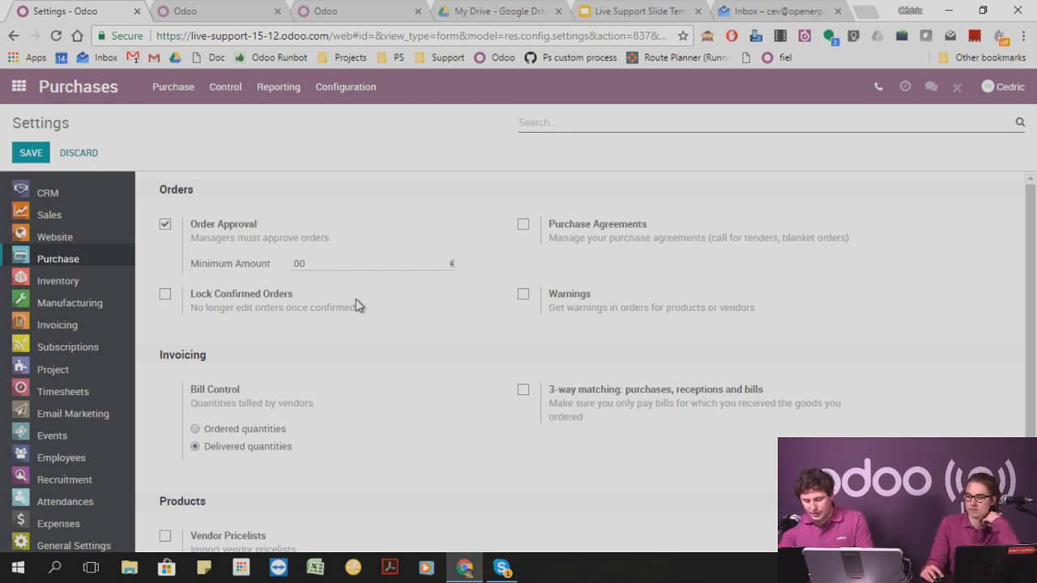
type("100")
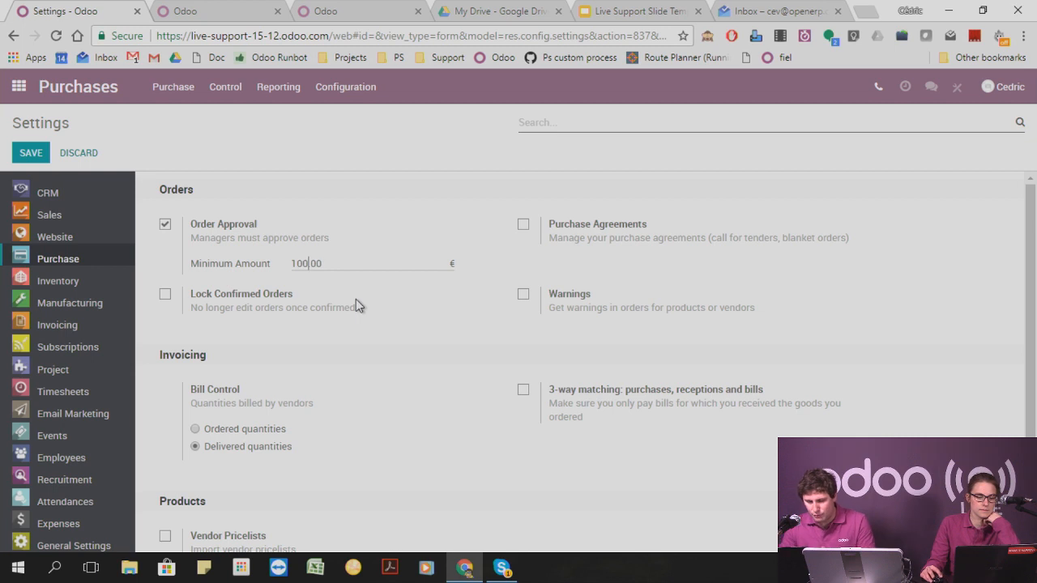
left_click(30, 153)
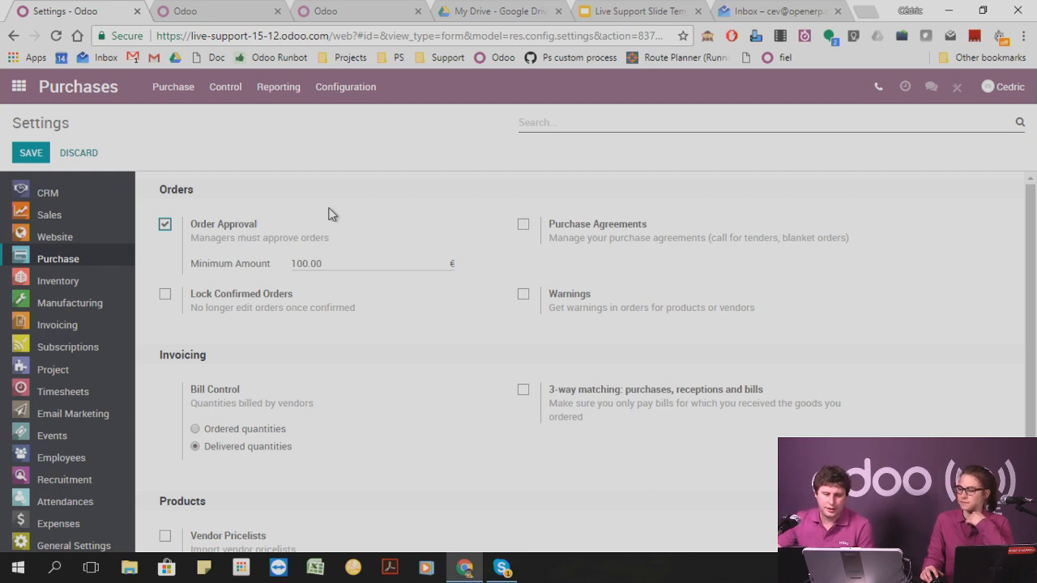
left_click(31, 153)
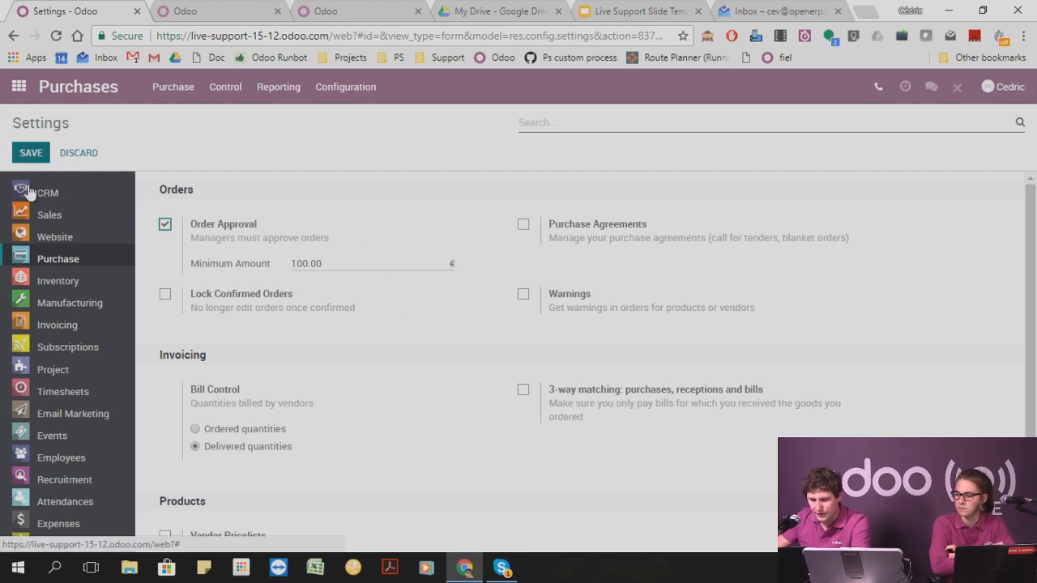
left_click(30, 153)
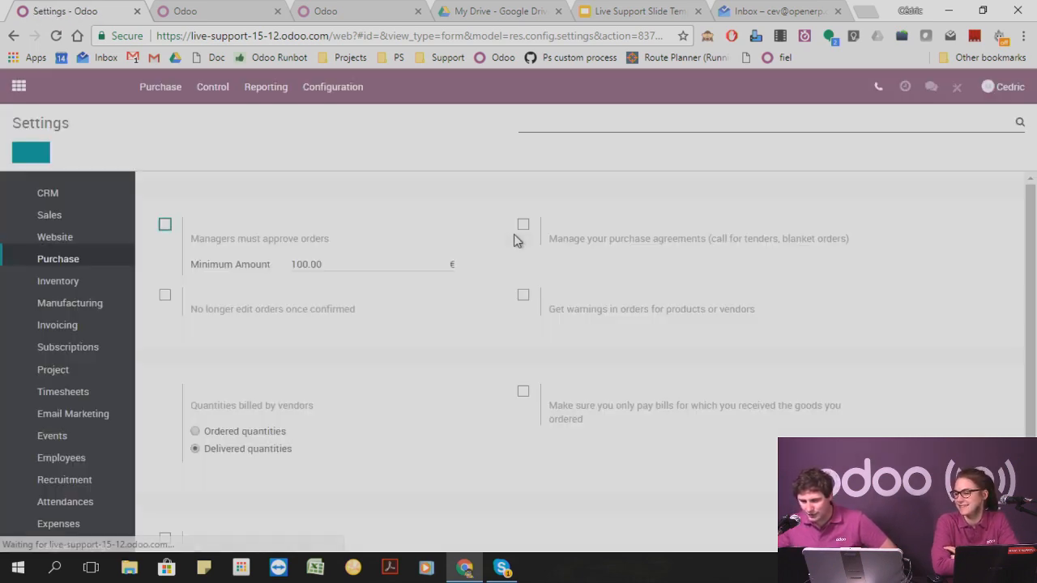
Open the list of internal users through the Settings app's access rights management.
left_click(18, 89)
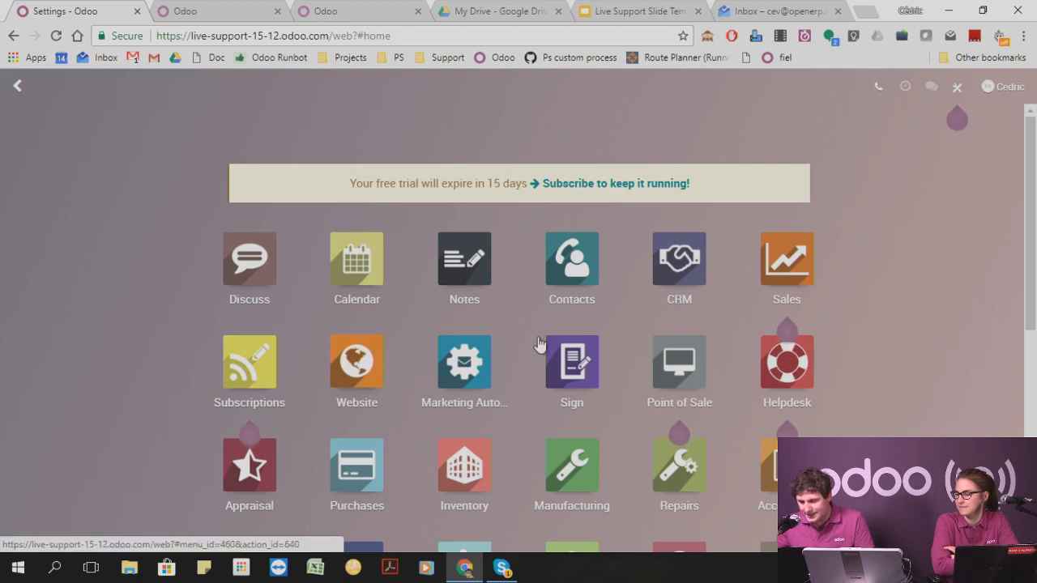
scroll(526, 405, "down", 5)
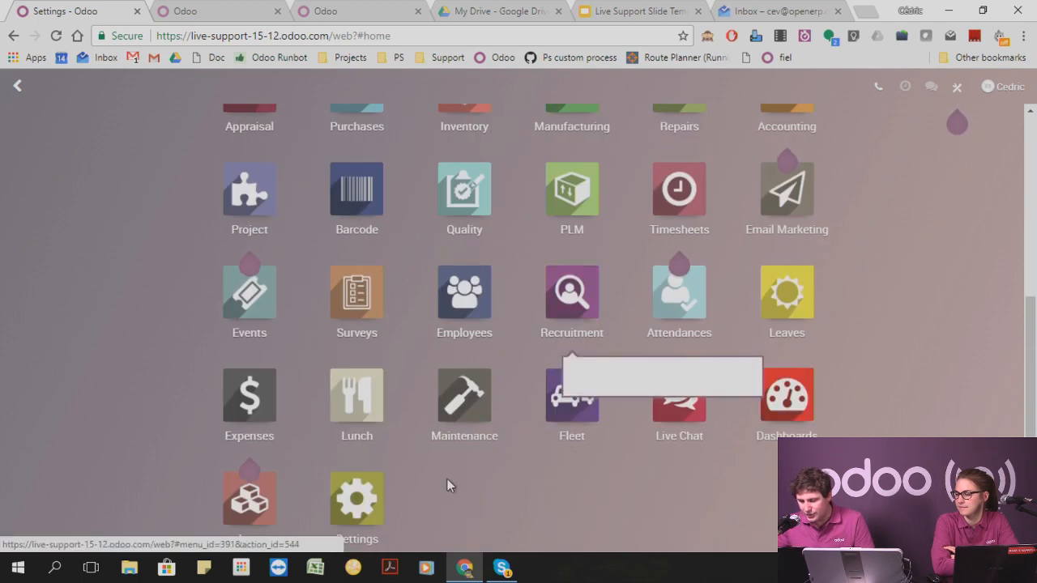
left_click(375, 504)
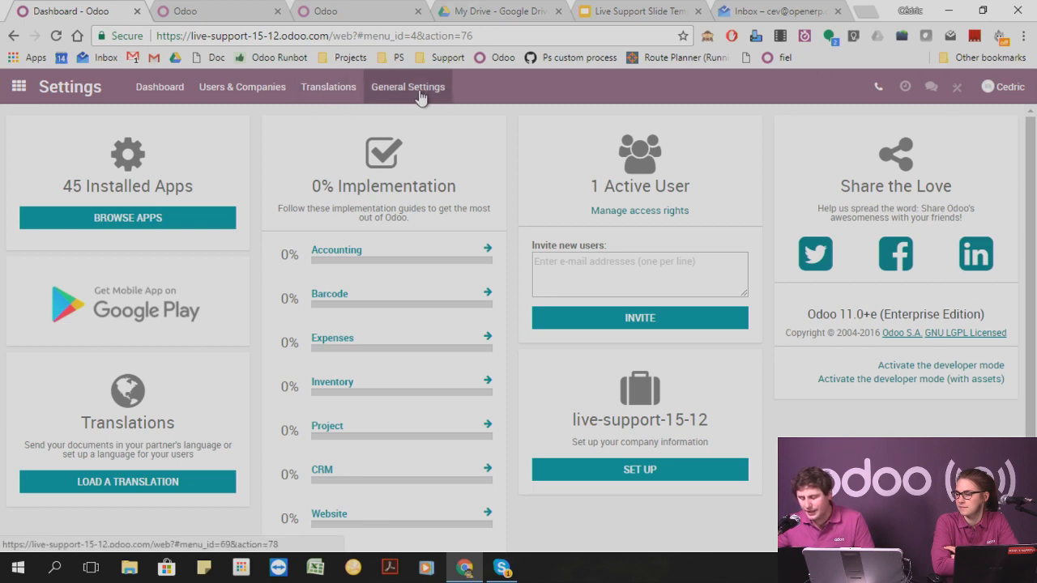
left_click(677, 212)
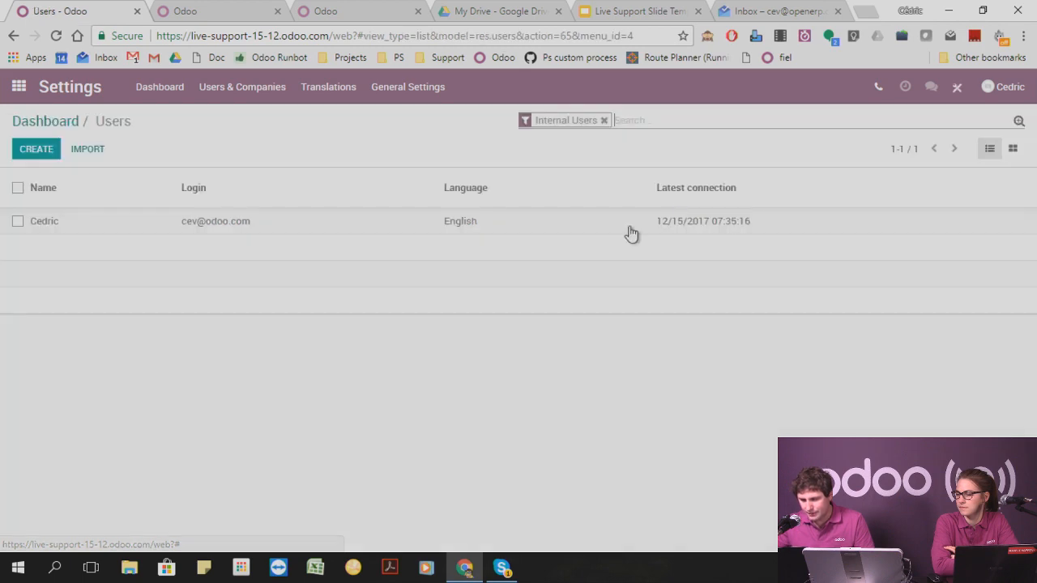
Create a new user record and fill in the user's name and e-mail address.
left_click(36, 149)
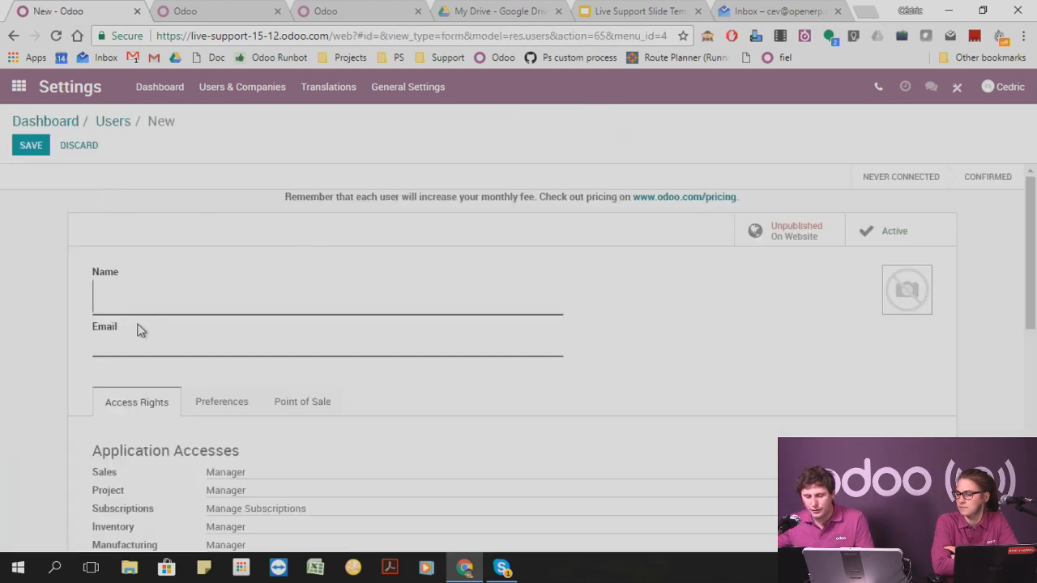
type("Ant")
key("BackSpace")
key("BackSpace")
key("BackSpace")
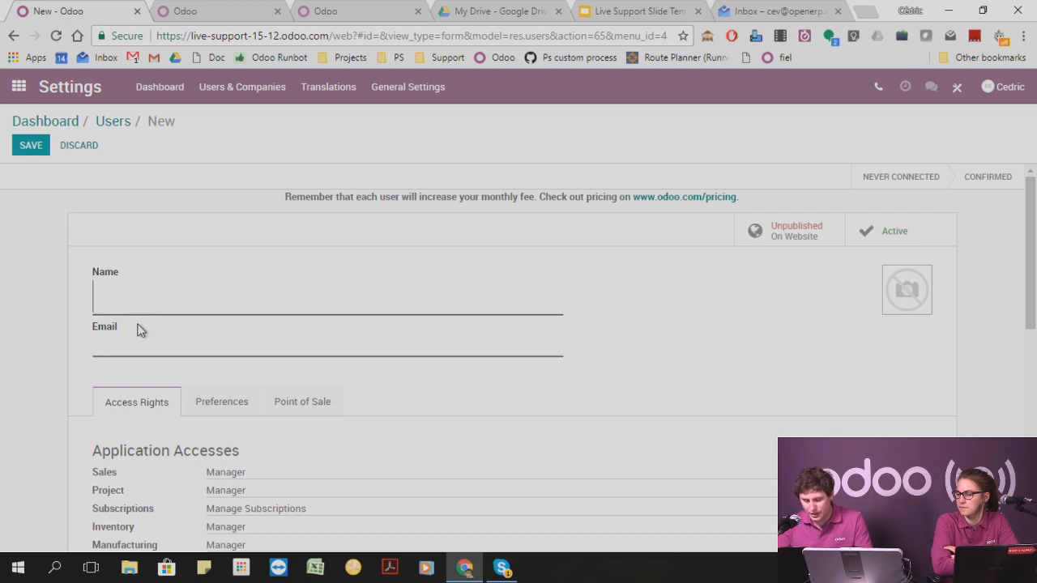
type("Elene")
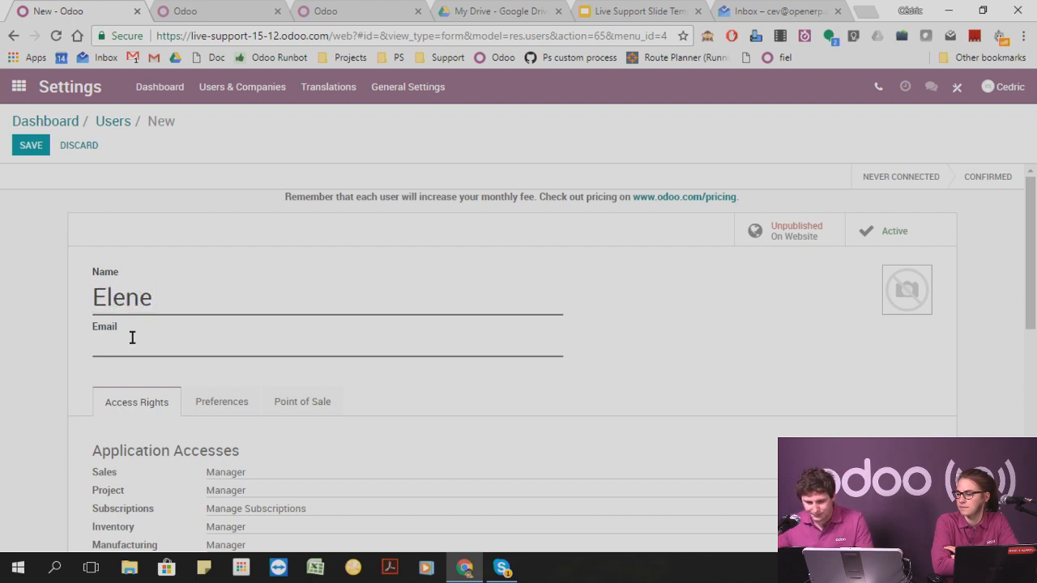
left_click(127, 349)
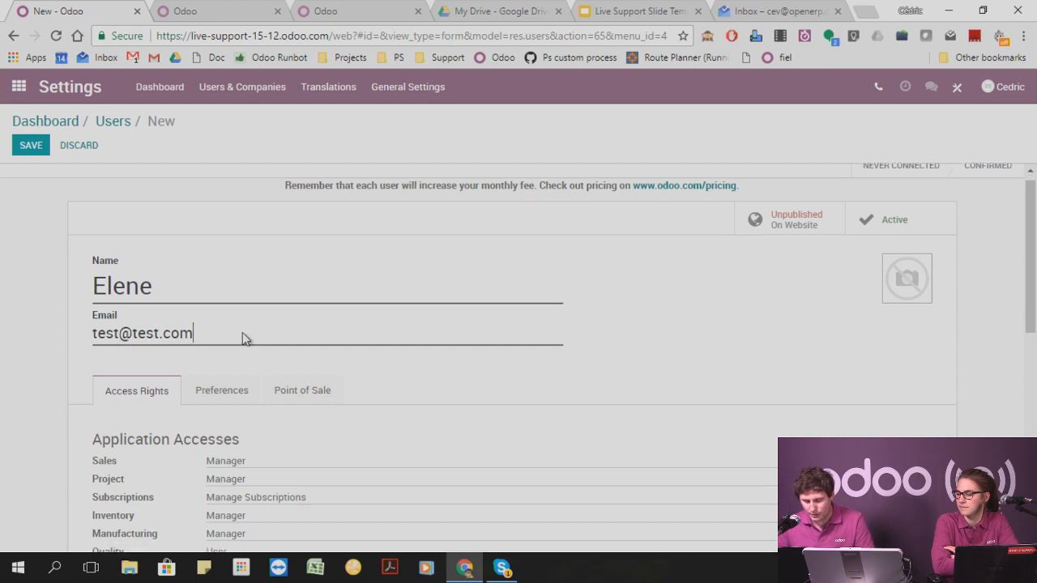
Set the new user's application access for Sales, Project and Subscriptions to blank.
scroll(243, 337, "down", 3)
left_click(271, 248)
left_click(271, 260)
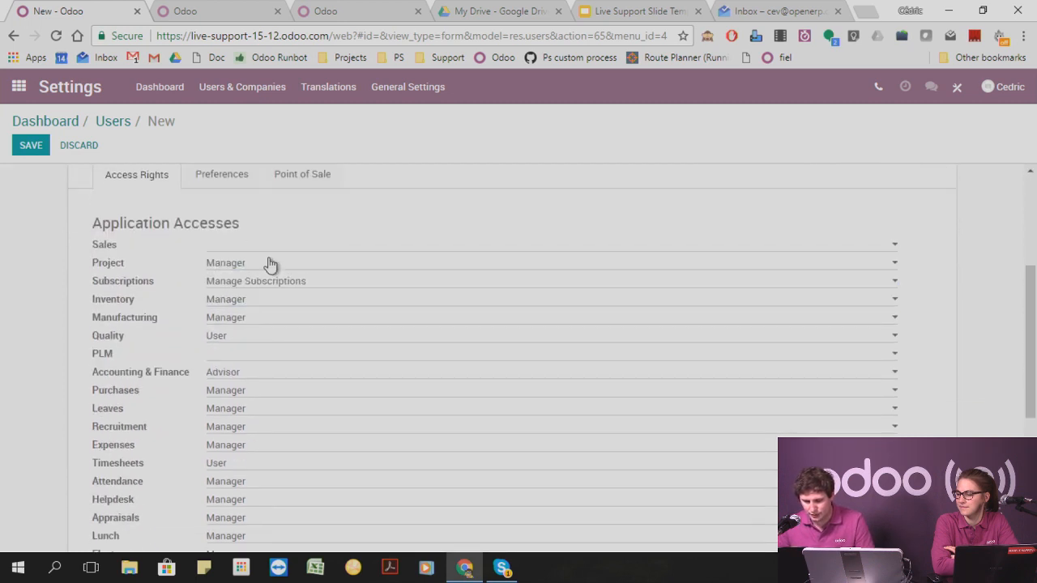
left_click(267, 264)
left_click(267, 271)
left_click(269, 281)
left_click(267, 294)
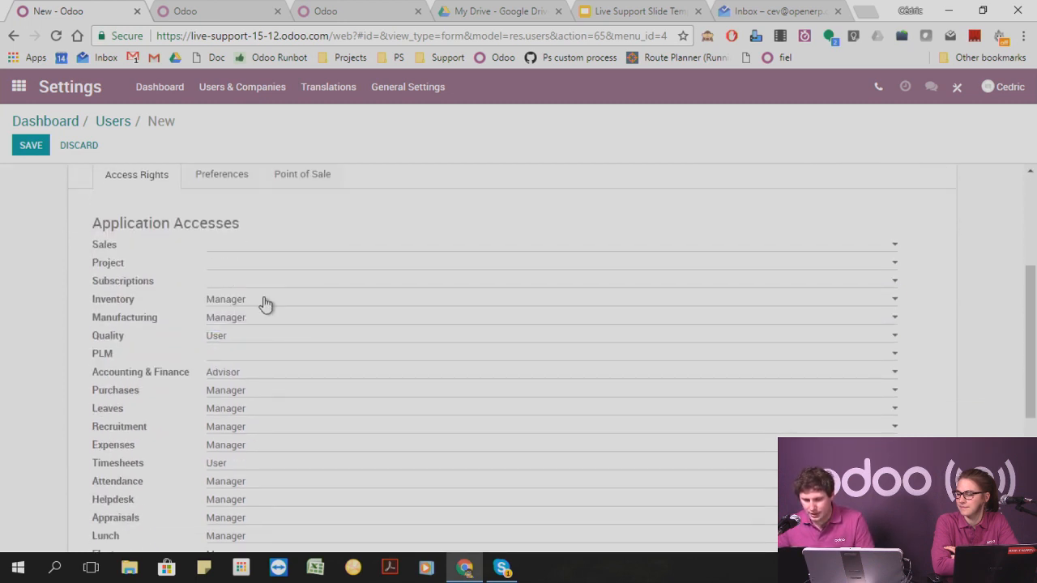
Set the new user's application access for Inventory, Manufacturing and Quality to blank.
left_click(266, 300)
left_click(261, 310)
left_click(257, 324)
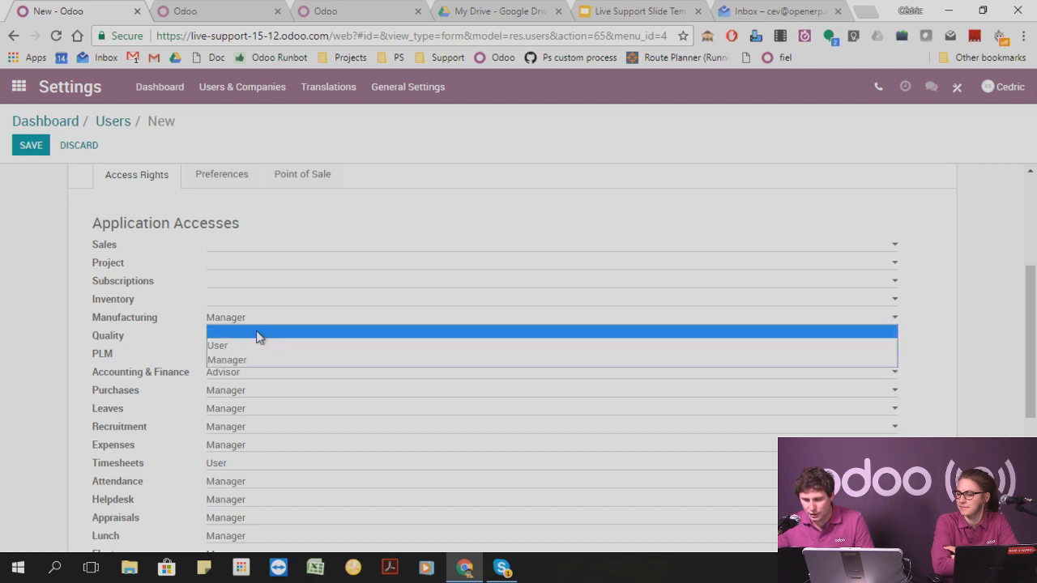
left_click(259, 334)
left_click(259, 337)
left_click(256, 352)
Set the new user's application access for Accounting & Finance, Purchases and Leaves to blank.
scroll(256, 363, "down", 1)
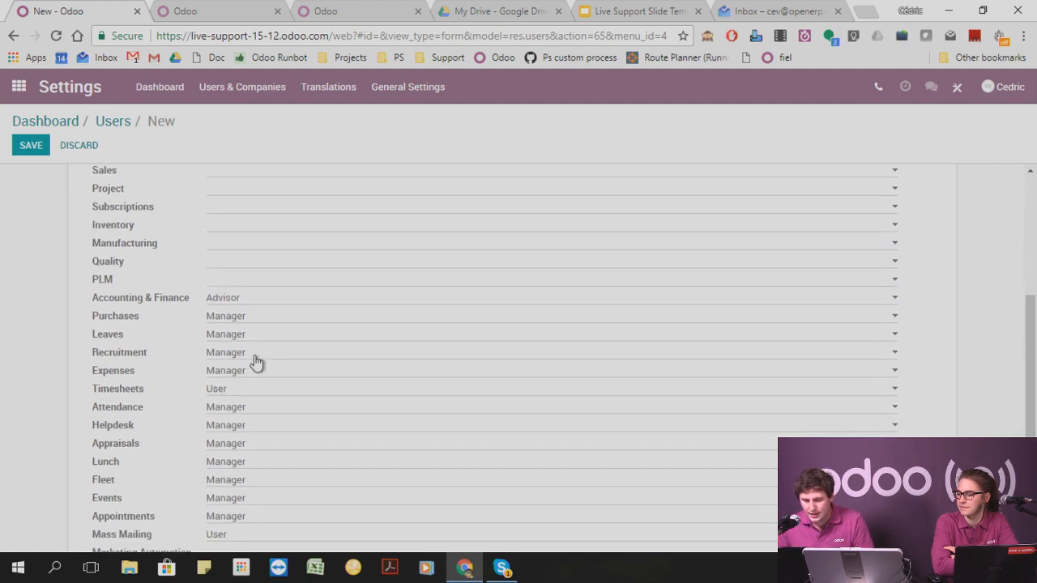
left_click(265, 299)
left_click(260, 324)
left_click(266, 302)
left_click(264, 310)
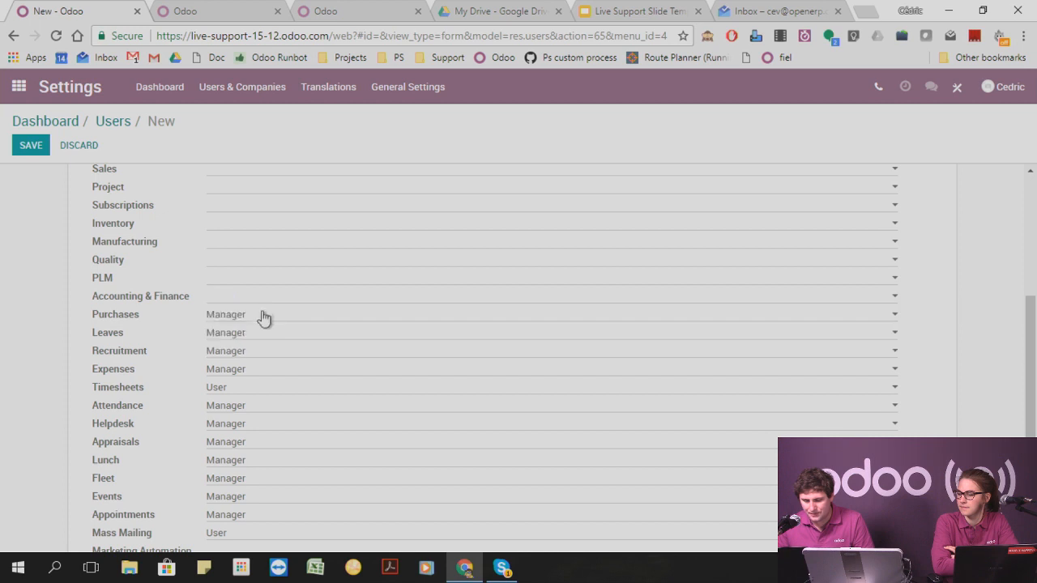
left_click(262, 315)
left_click(260, 329)
left_click(261, 334)
left_click(262, 346)
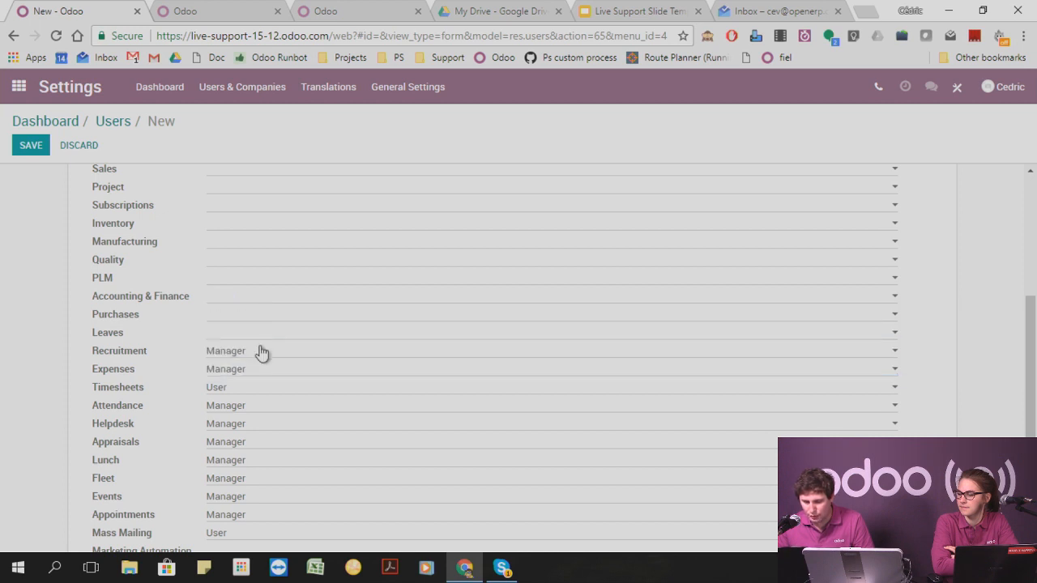
Set the new user's application access for Recruitment, Expenses and Timesheets to blank.
left_click(262, 352)
left_click(260, 365)
left_click(257, 371)
left_click(256, 383)
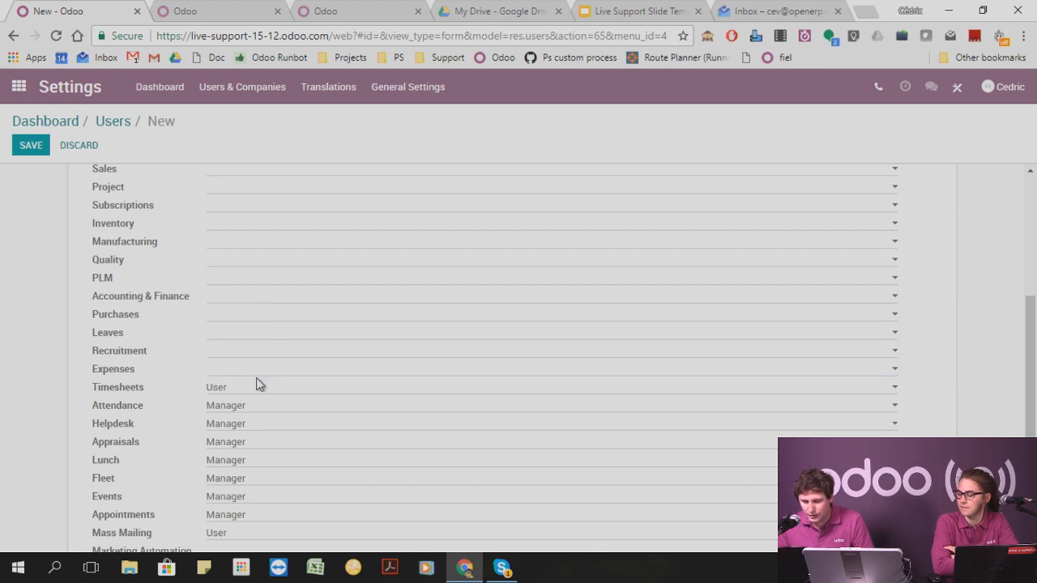
left_click(256, 386)
left_click(260, 398)
Set the new user's application access for Attendance, Helpdesk and Appraisals to blank.
left_click(261, 409)
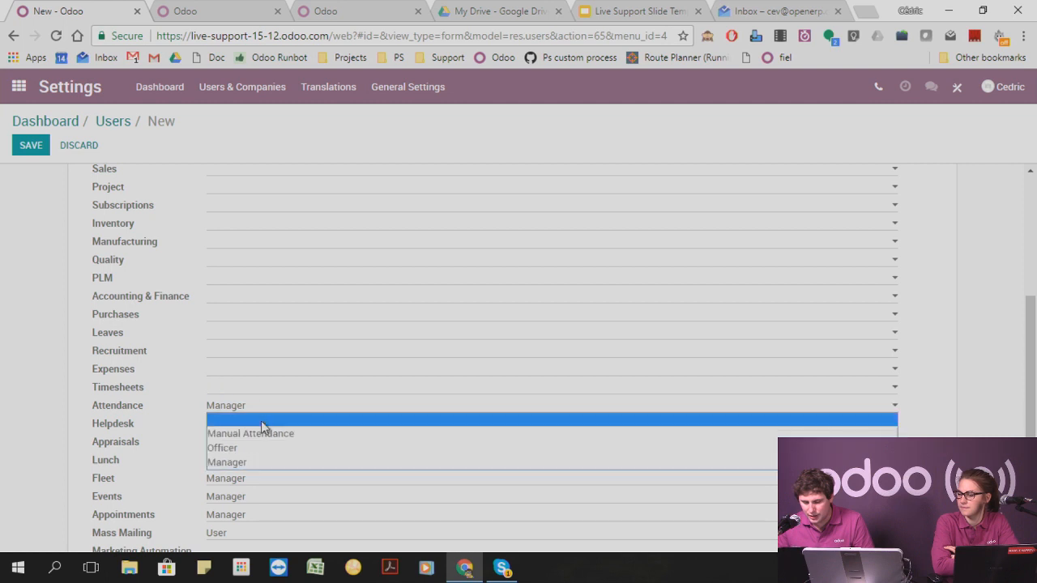
left_click(262, 422)
left_click(262, 425)
left_click(262, 439)
left_click(262, 444)
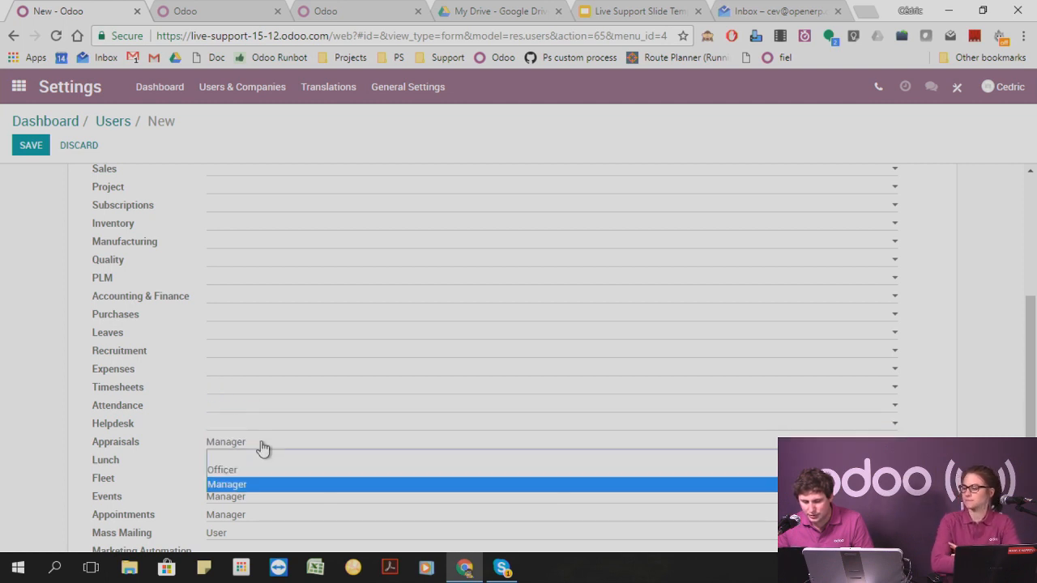
left_click(265, 456)
Set the new user's application access for Lunch, Fleet and Events to blank.
left_click(266, 461)
left_click(267, 477)
left_click(267, 478)
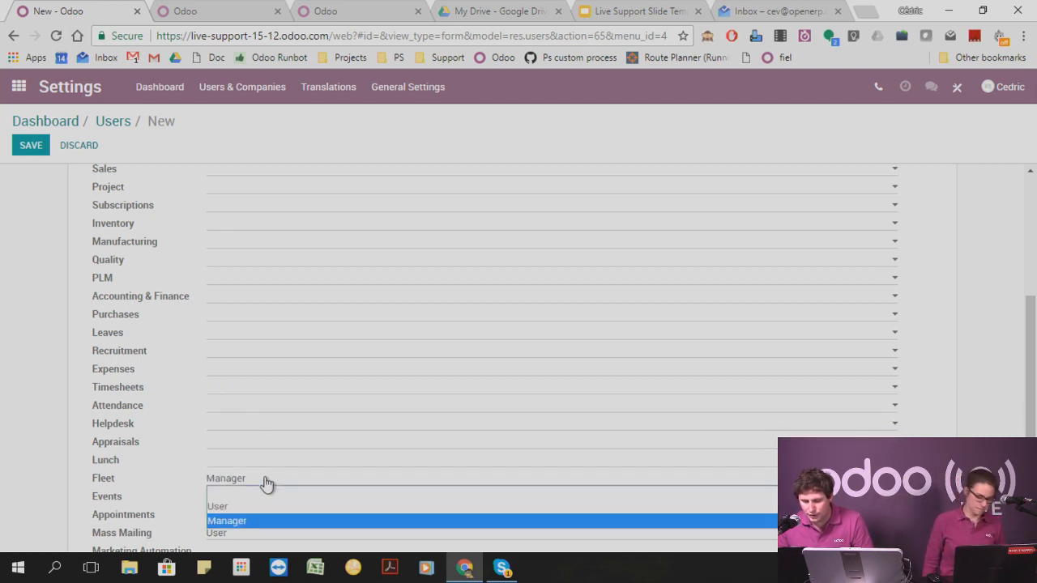
left_click(267, 492)
scroll(289, 473, "down", 1)
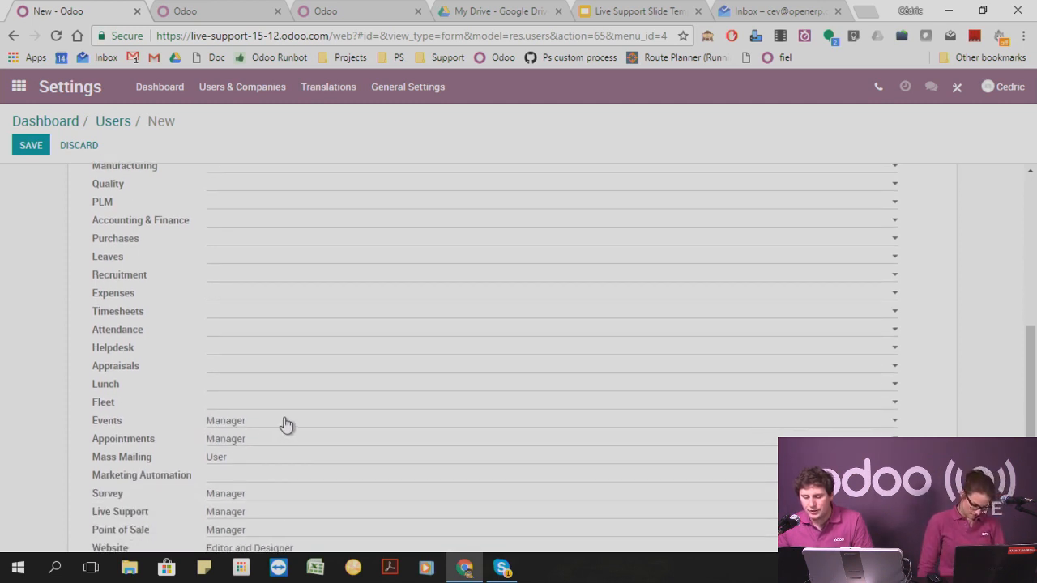
left_click(284, 423)
left_click(283, 429)
Set the new user's application access for Appointments and Mass Mailing to blank.
left_click(283, 440)
left_click(283, 448)
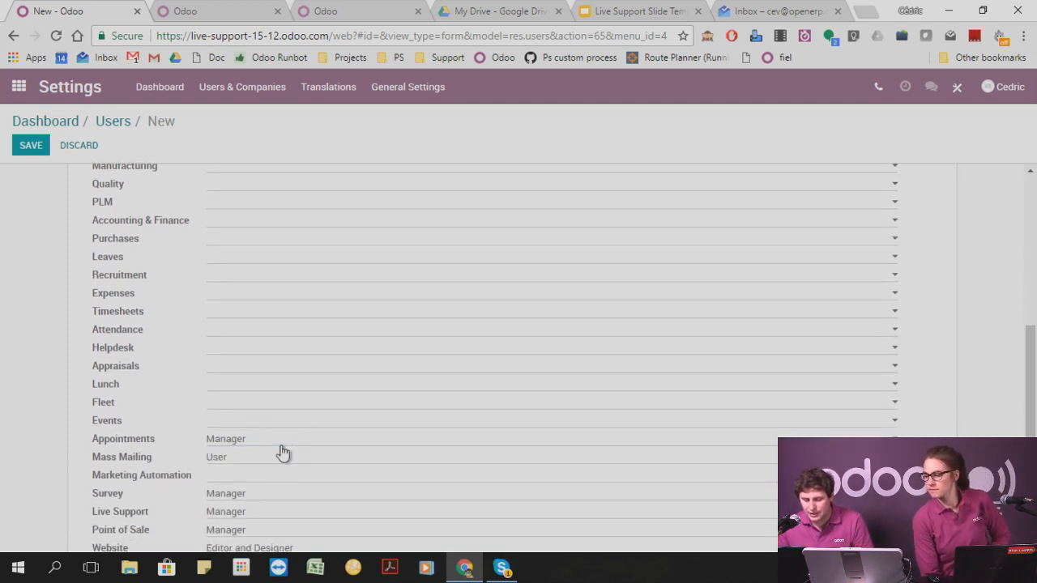
left_click(283, 441)
left_click(278, 455)
left_click(277, 459)
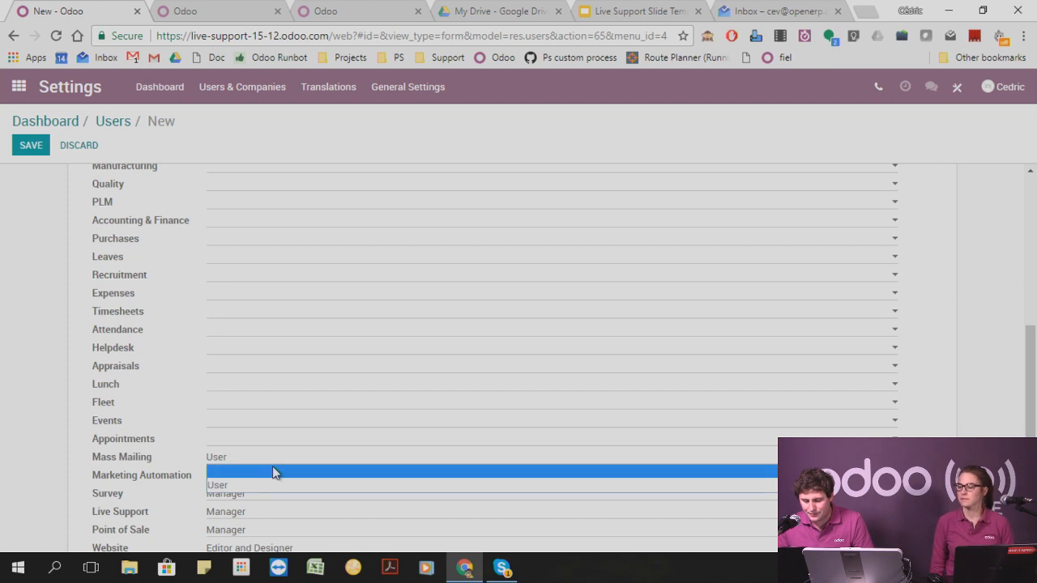
left_click(272, 466)
Set the new user's application access for Survey and Live Support to blank.
scroll(272, 466, "down", 1)
left_click(273, 419)
left_click(273, 437)
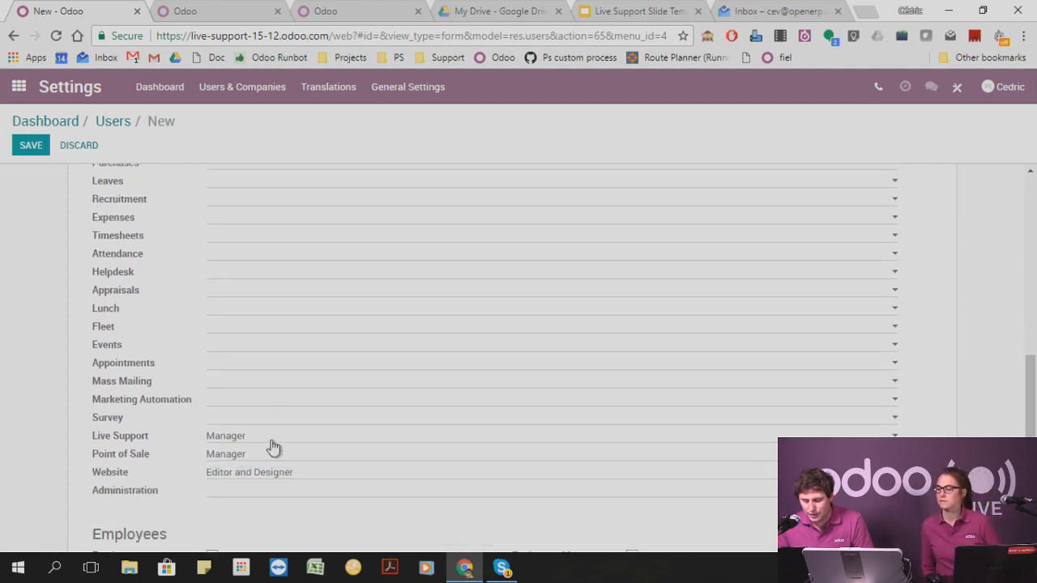
left_click(269, 441)
left_click(269, 449)
Set the new user's application access for Point of Sale and Website to blank.
left_click(270, 458)
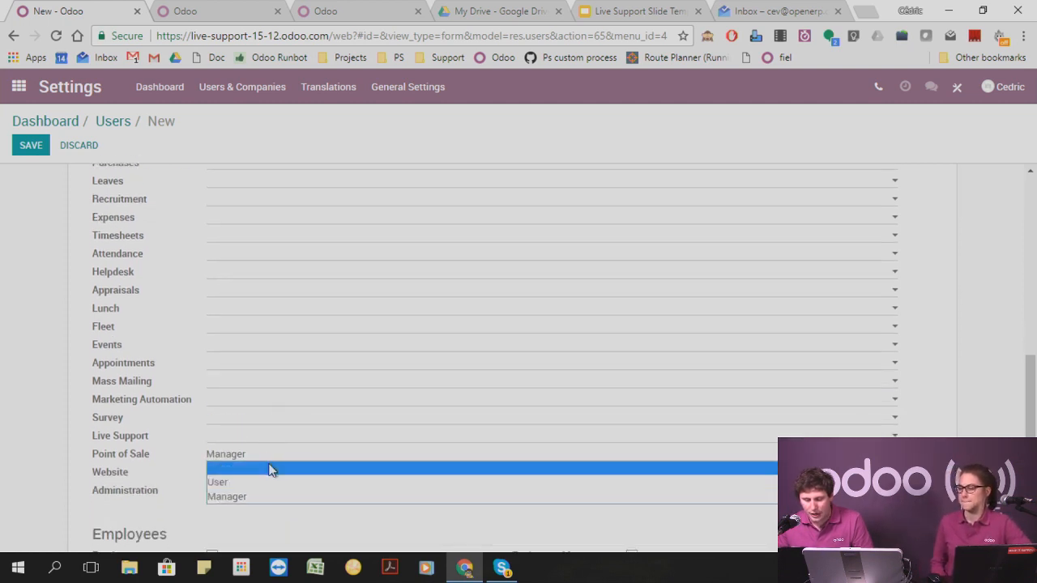
left_click(271, 467)
left_click(273, 474)
left_click(270, 486)
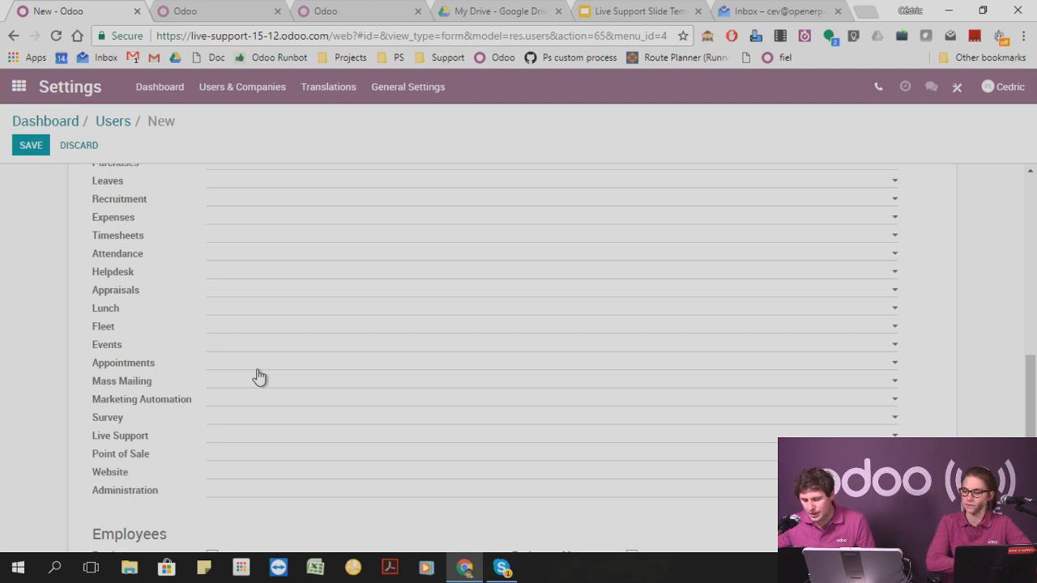
Set the new user's Purchases access to User and save the user record.
scroll(260, 376, "up", 2)
scroll(256, 375, "up", 2)
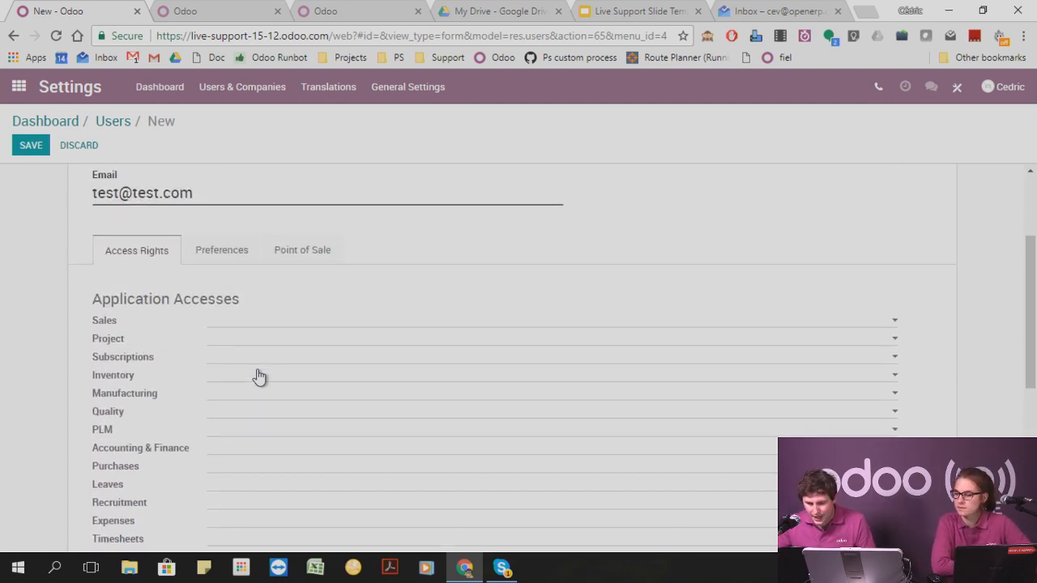
scroll(253, 369, "down", 2)
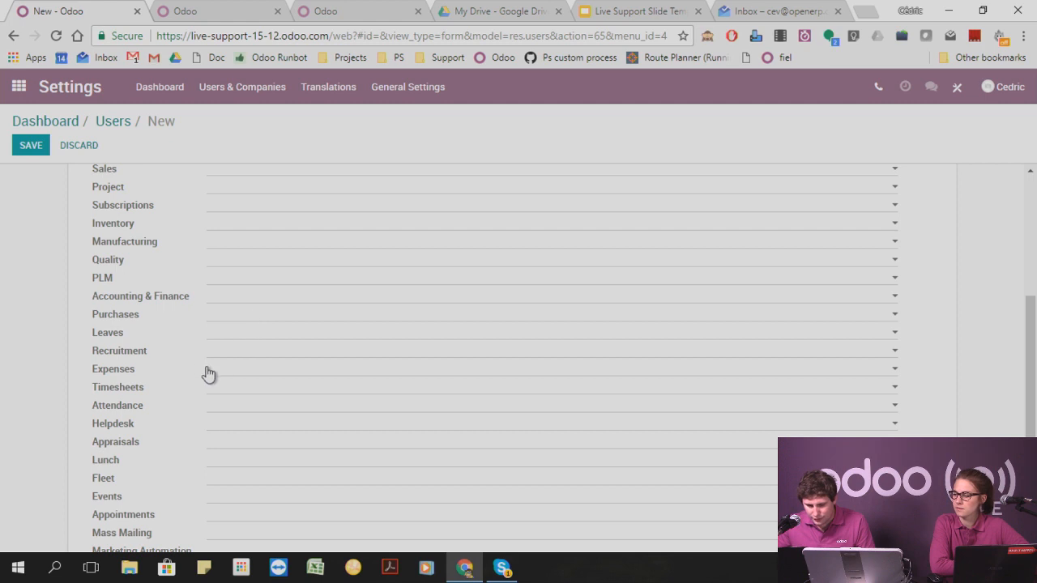
scroll(280, 433, "down", 1)
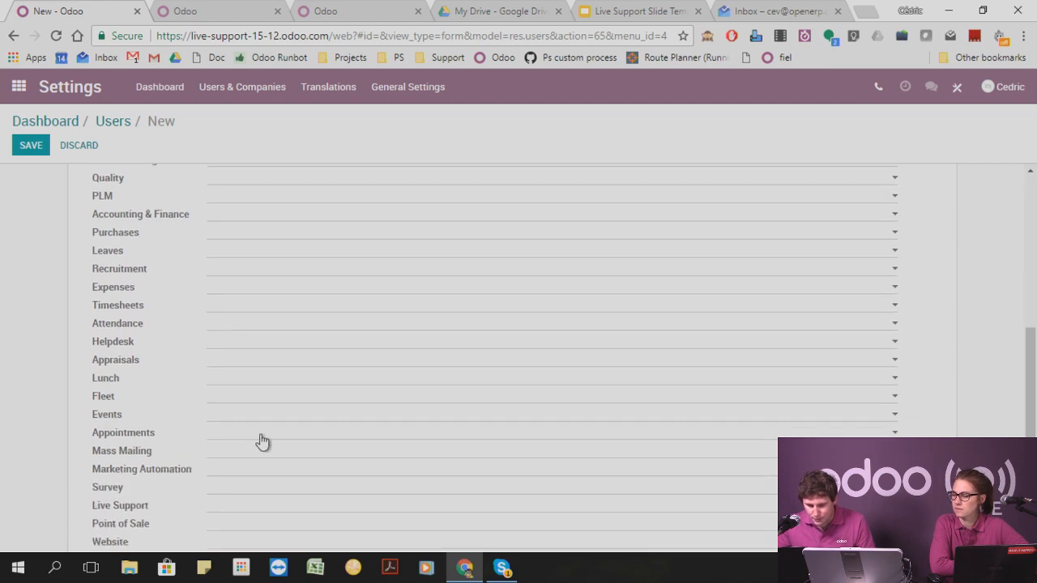
scroll(262, 441, "down", 1)
scroll(224, 476, "up", 1)
scroll(219, 454, "up", 1)
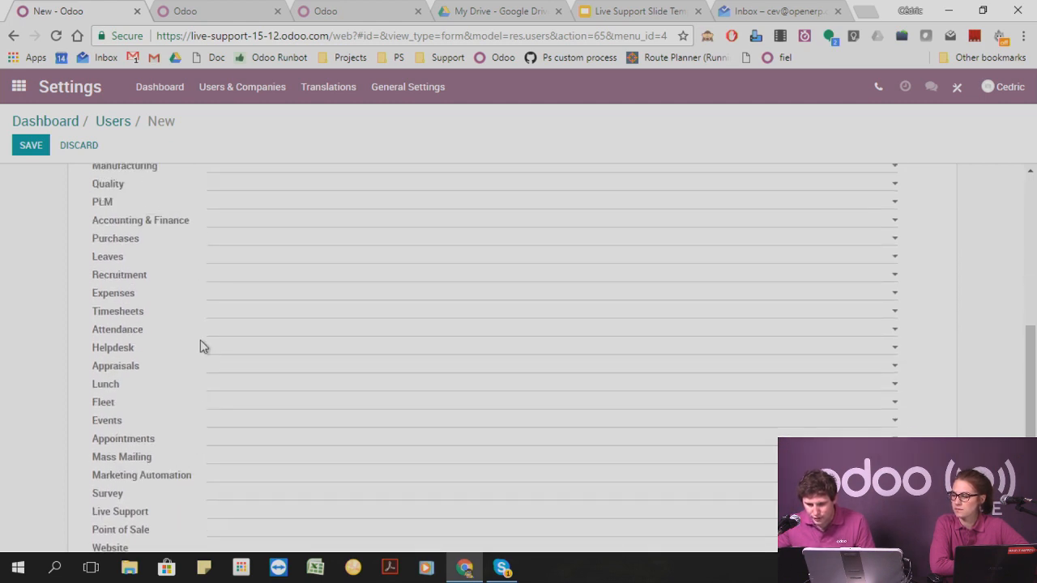
left_click(227, 238)
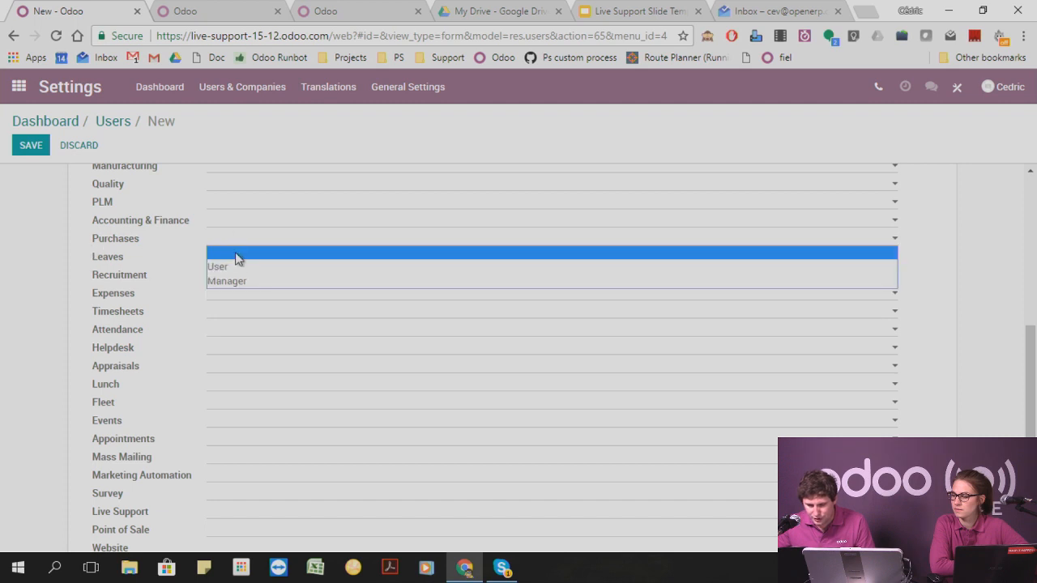
left_click(238, 265)
scroll(303, 282, "up", 3)
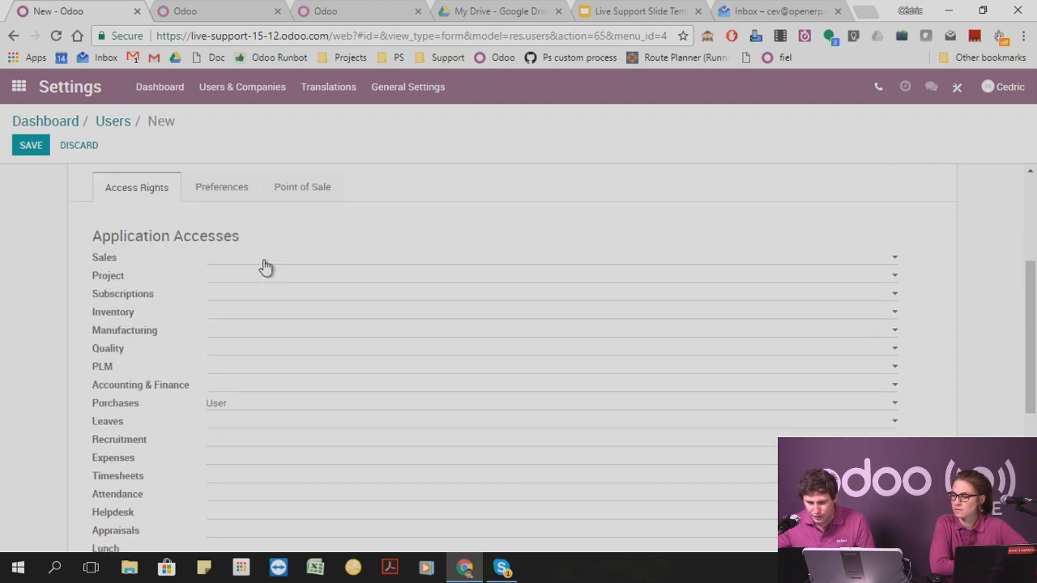
left_click(35, 151)
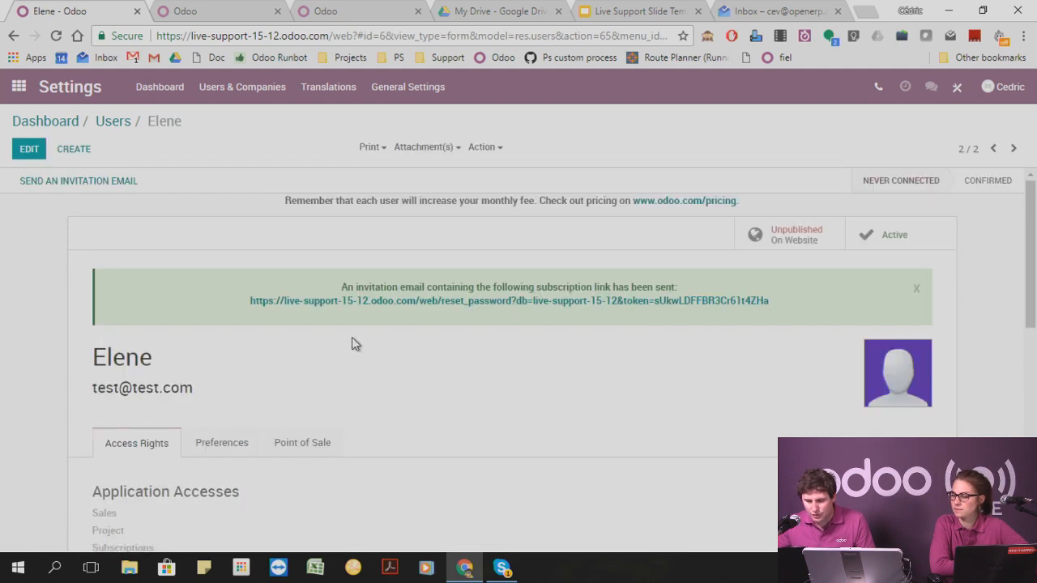
Change the new user's password to a new account password and decline storing it in the browser.
scroll(303, 341, "down", 6)
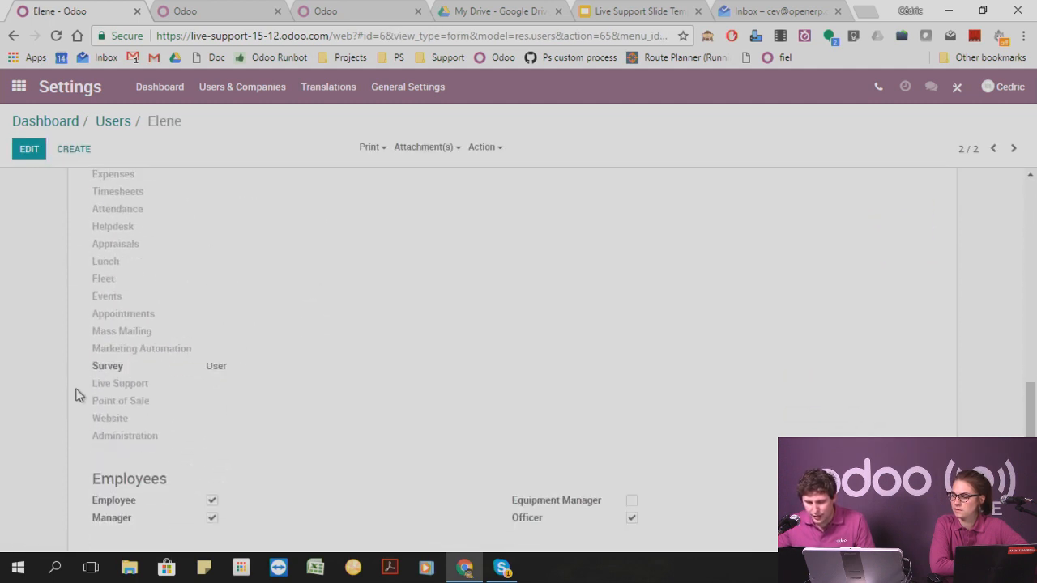
scroll(207, 374, "up", 3)
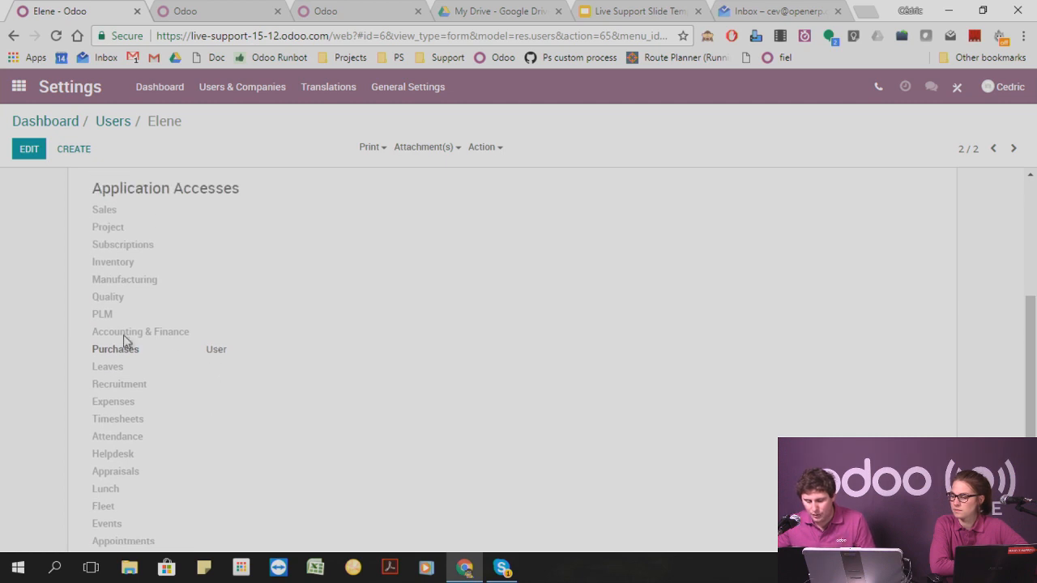
scroll(381, 225, "up", 3)
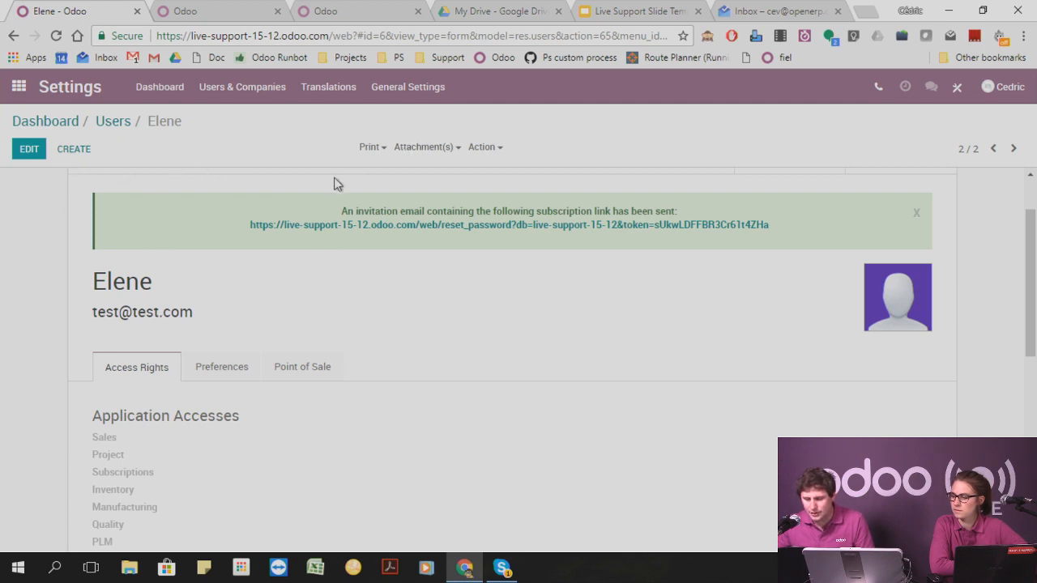
scroll(365, 174, "up", 1)
left_click(490, 149)
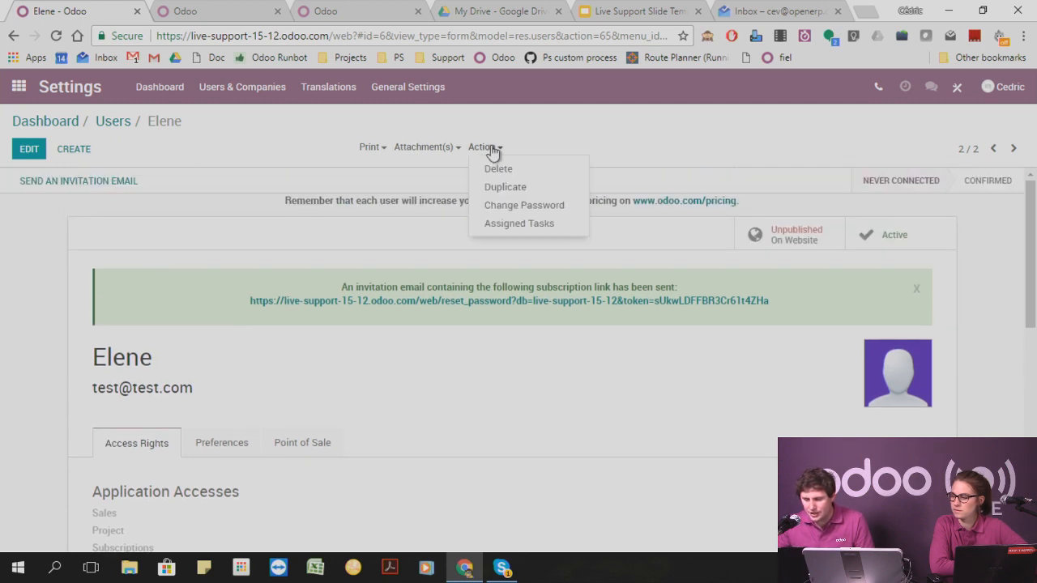
left_click(506, 204)
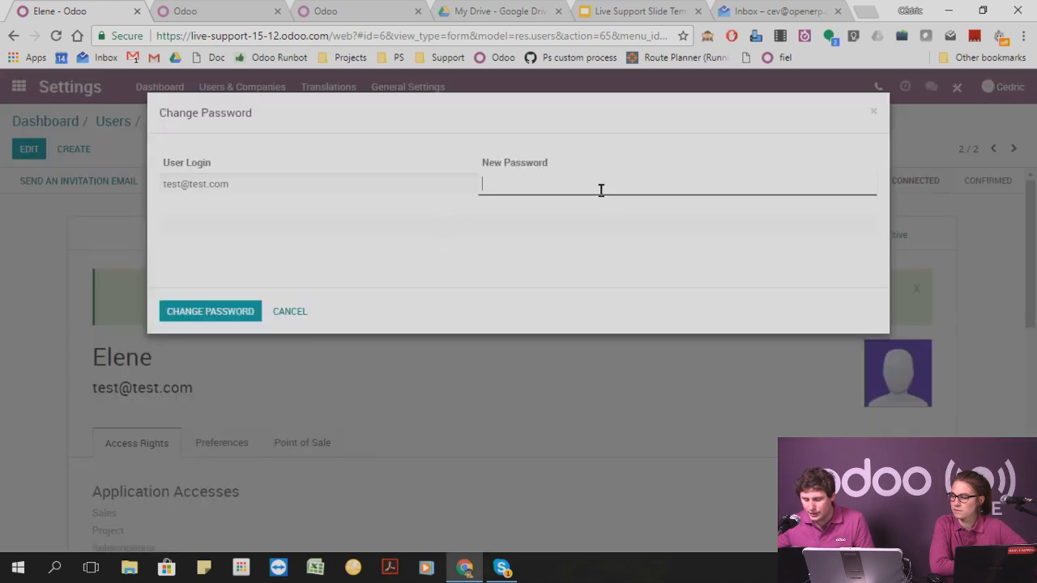
type("•••••••")
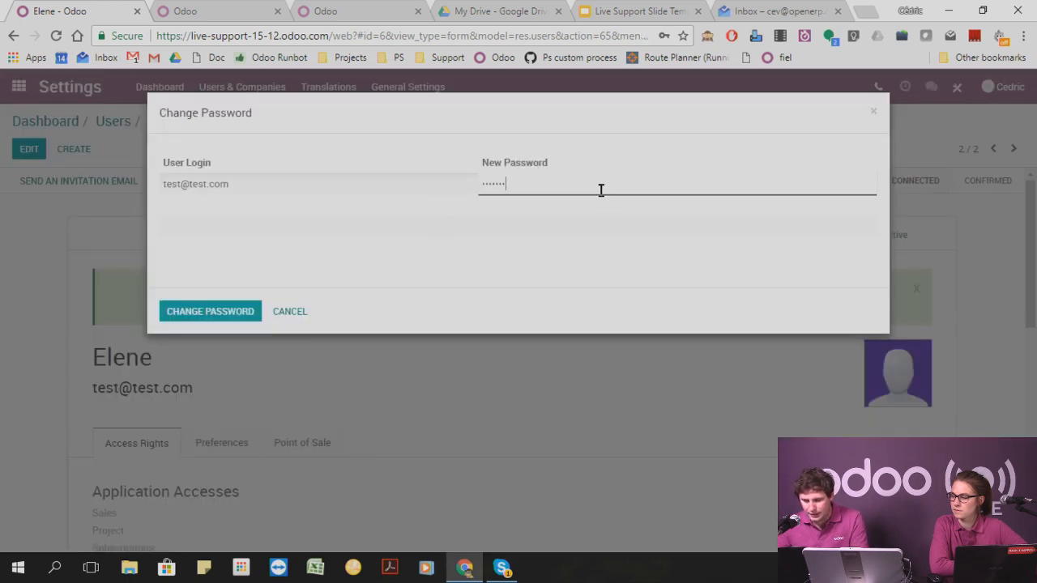
type("•")
left_click(220, 314)
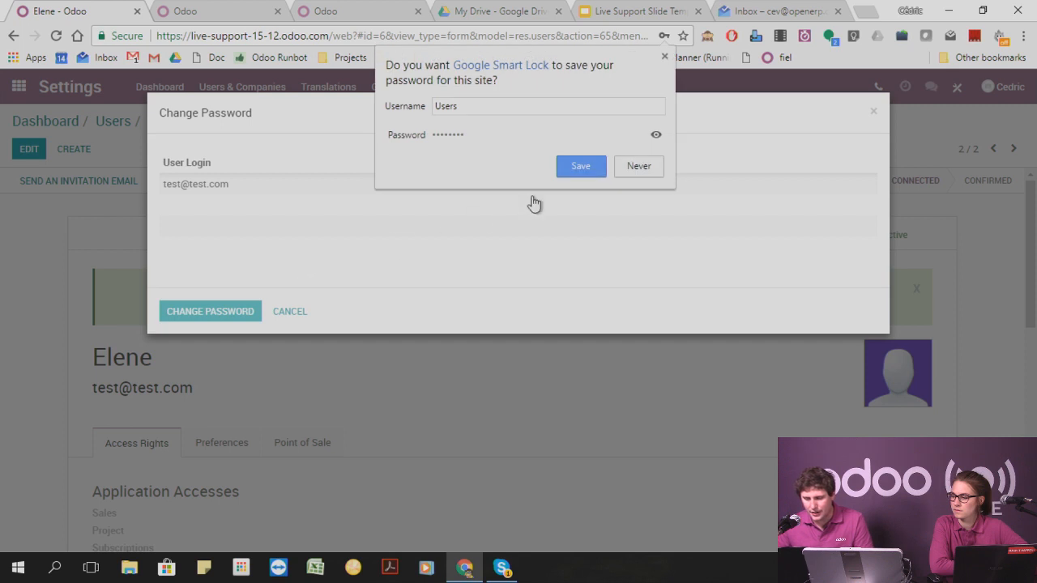
left_click(638, 166)
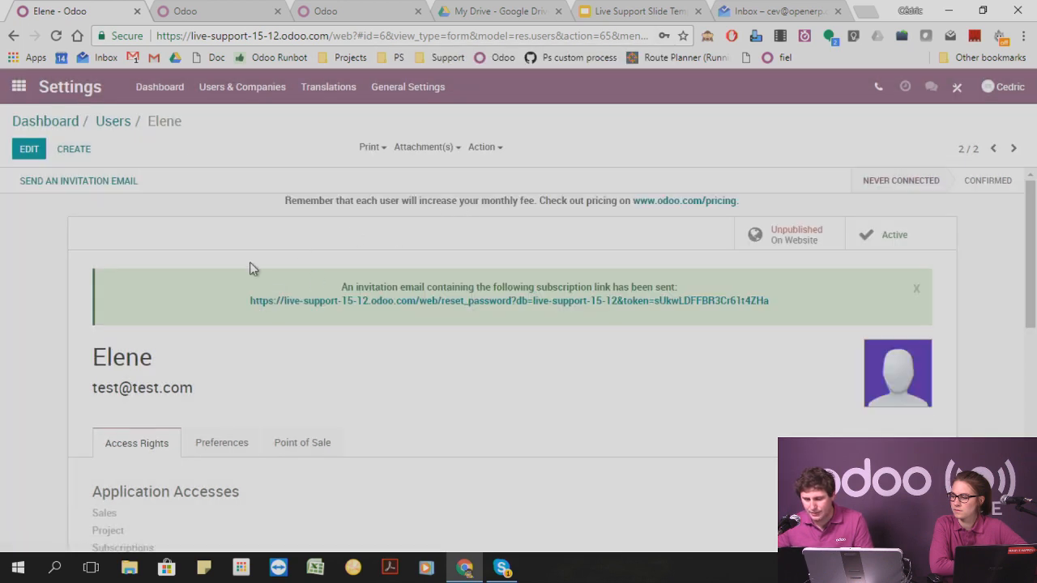
Select the new user's login e-mail on the user record and open a new incognito browser window.
left_click_drag(209, 392, 16, 398)
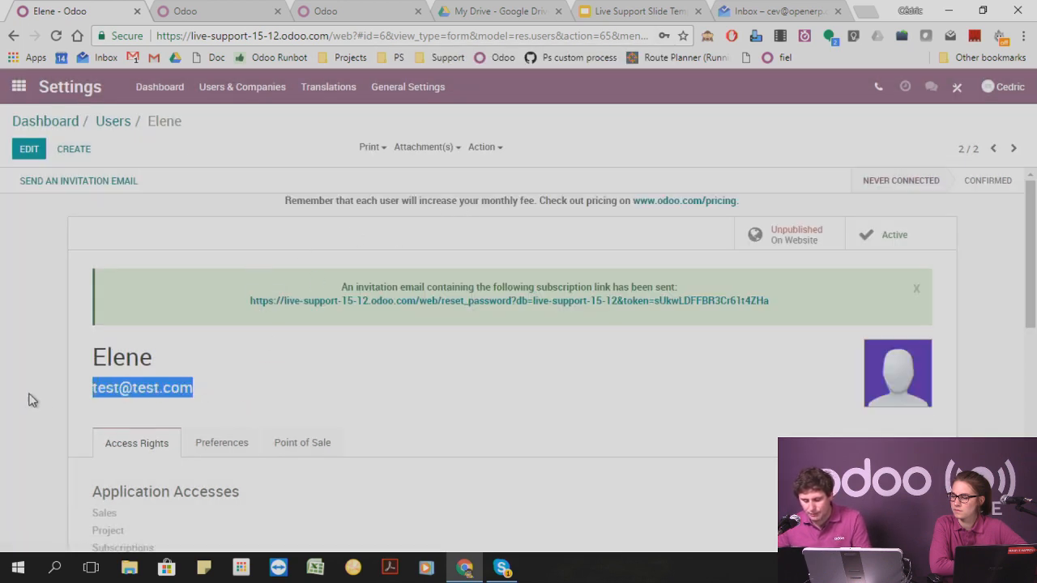
left_click(1023, 36)
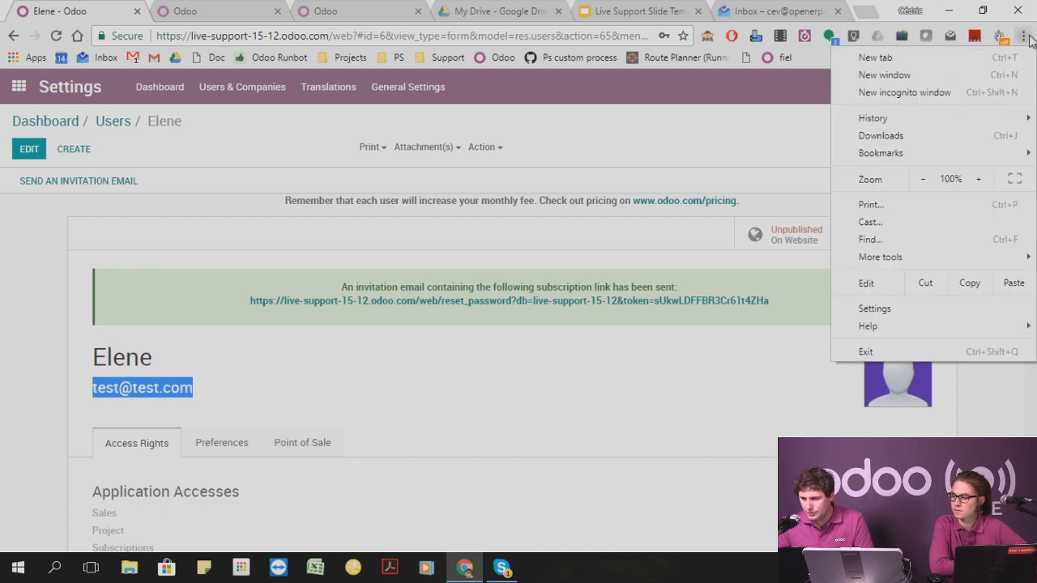
left_click(946, 94)
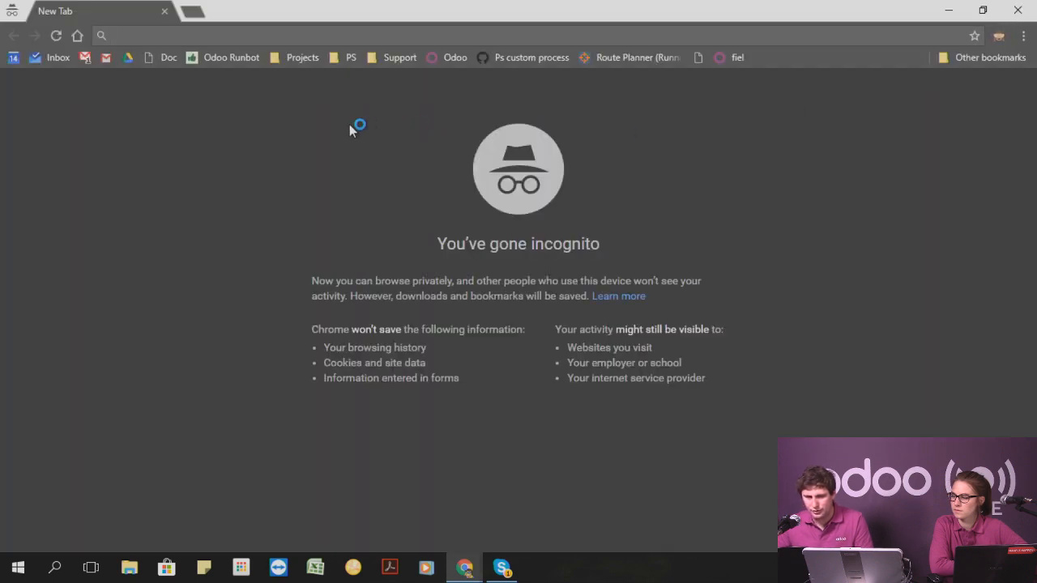
type("odo")
key("BackSpace")
key("BackSpace")
key("BackSpace")
key("BackSpace")
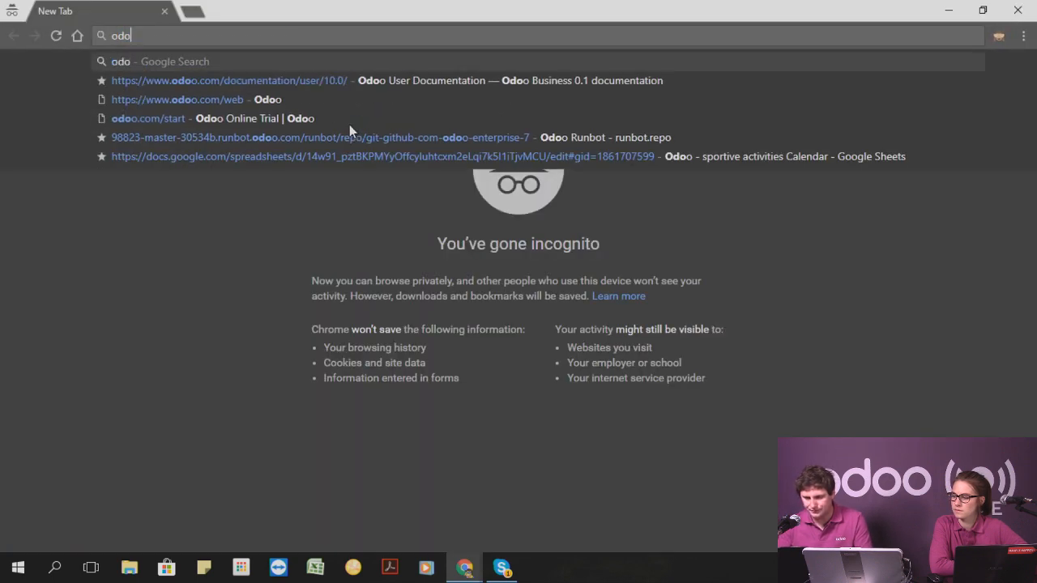
left_click_drag(430, 7, 650, 160)
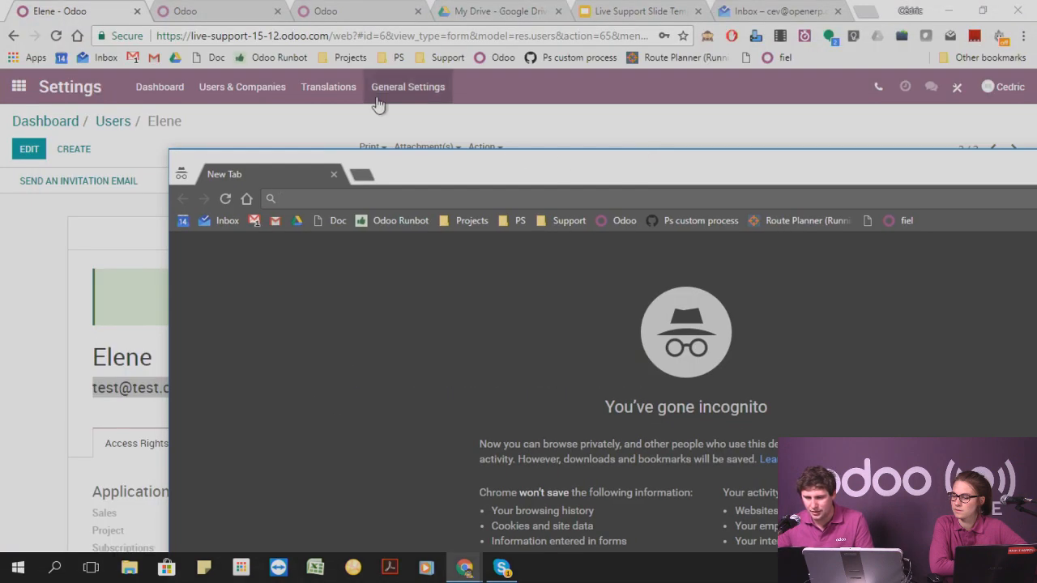
left_click(328, 38)
left_click_drag(313, 36, 157, 36)
key("ctrl+c")
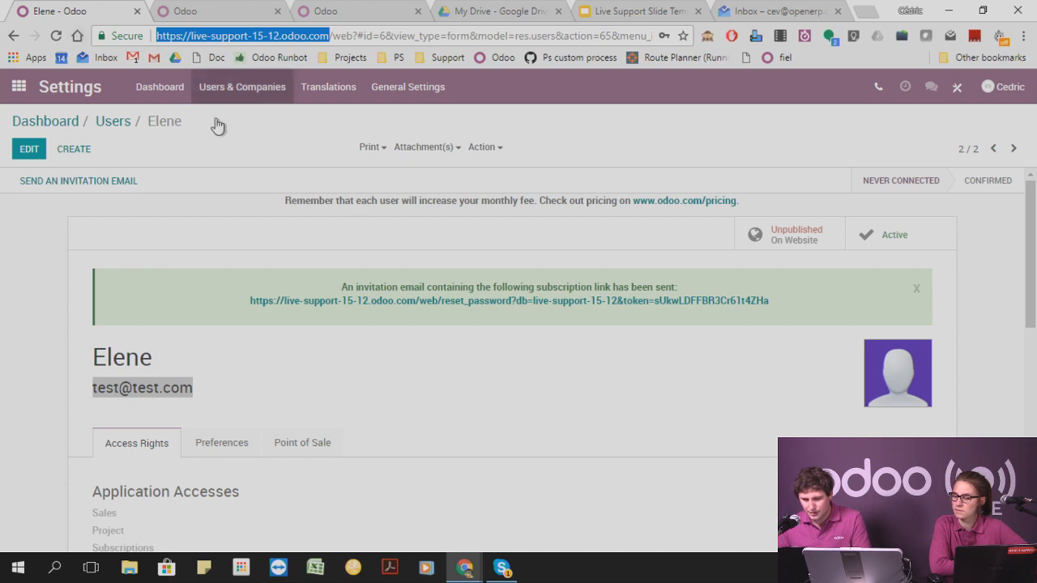
mouse_move(465, 567)
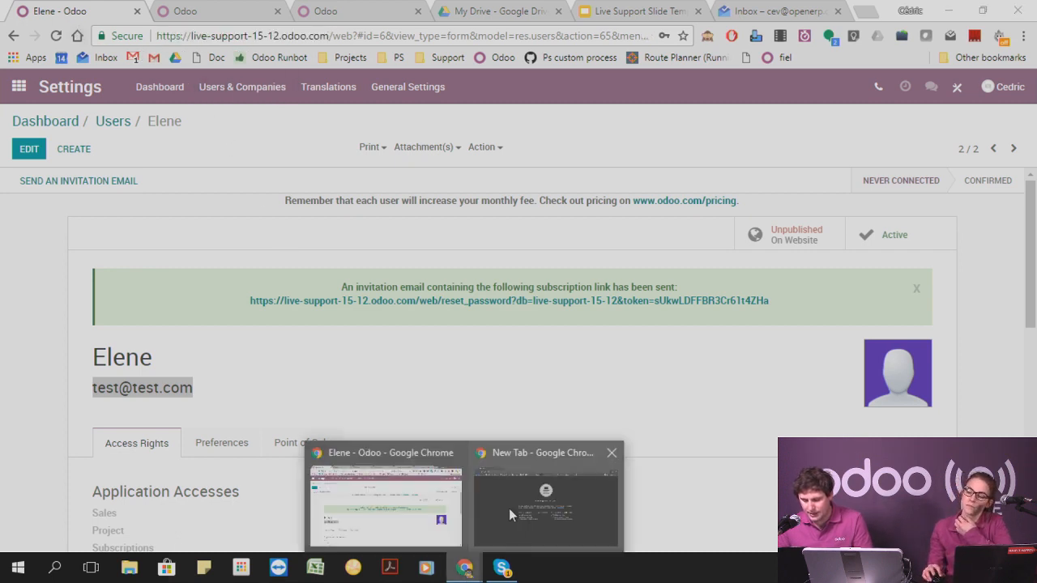
left_click(509, 508)
key("ctrl+v")
key("Return")
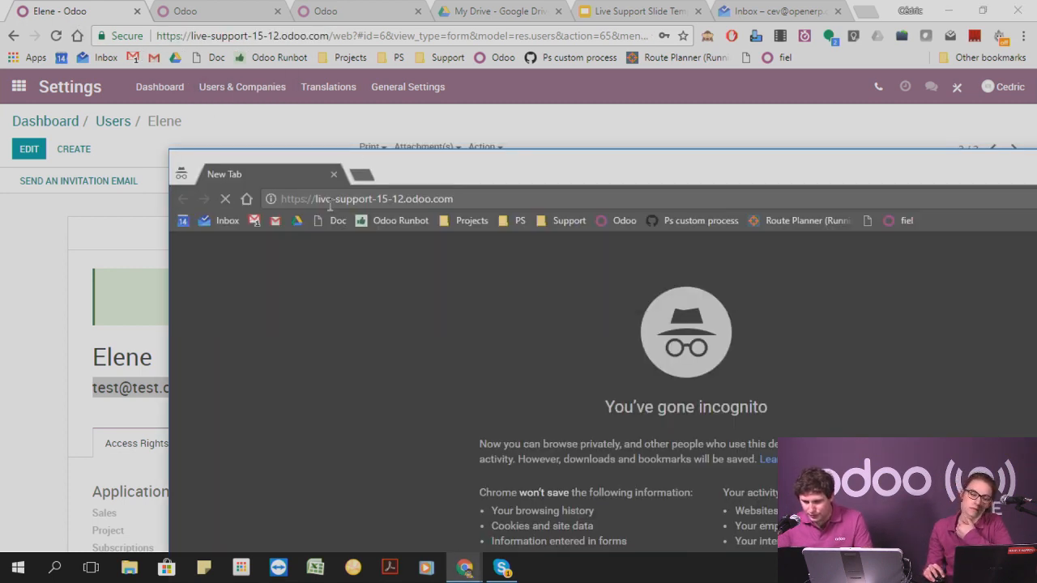
double_click(442, 162)
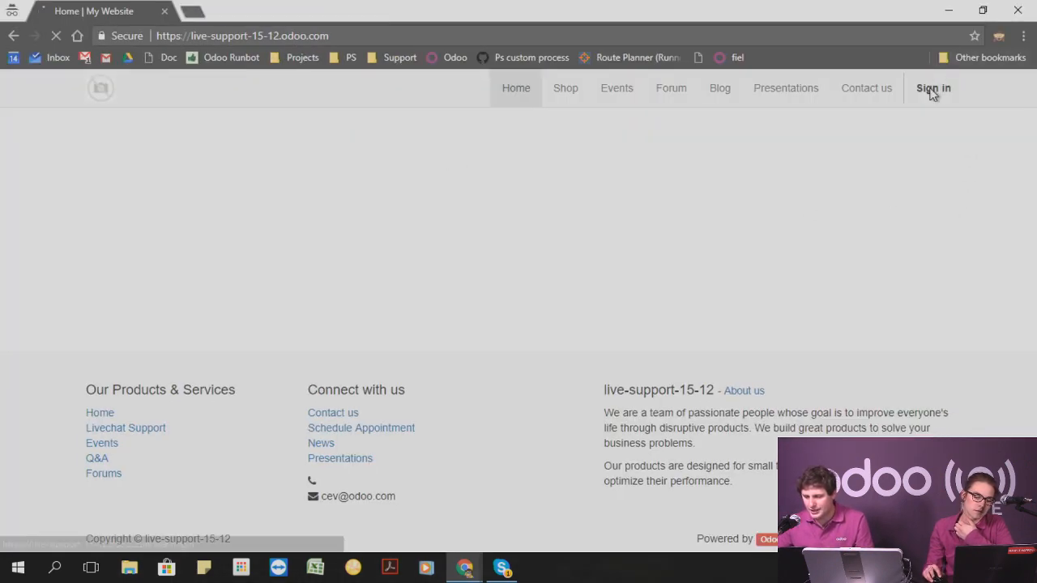
Sign in to the database in the incognito window with the new user's login e-mail and account password.
left_click(932, 89)
type("test@tes")
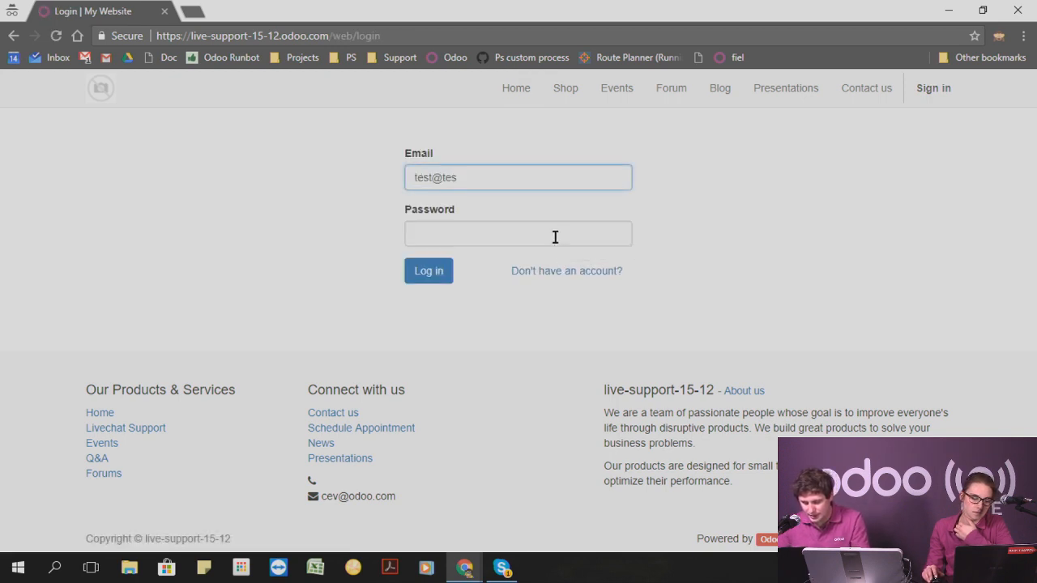
type("t.com")
left_click(554, 237)
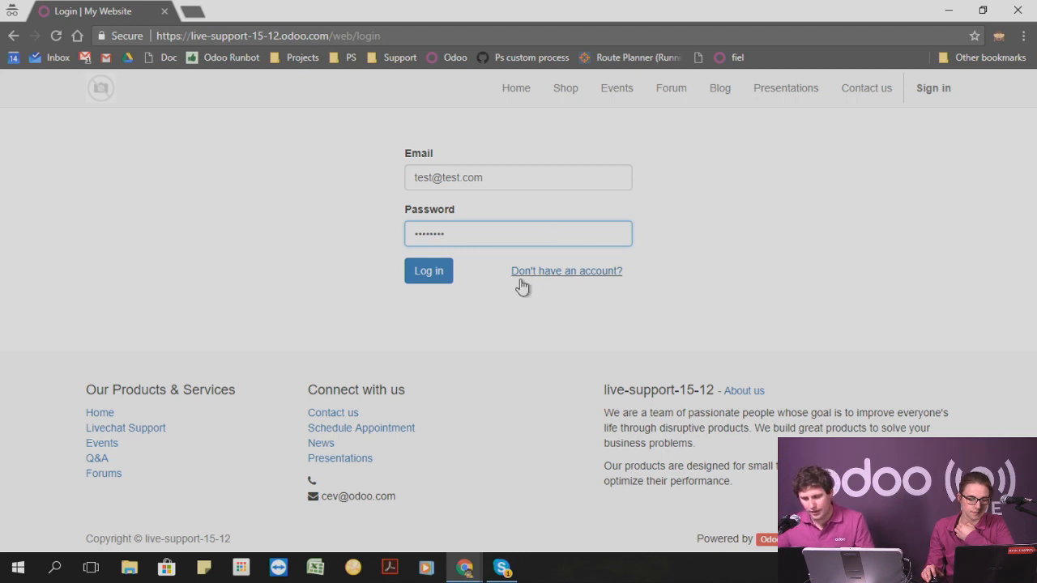
left_click(414, 280)
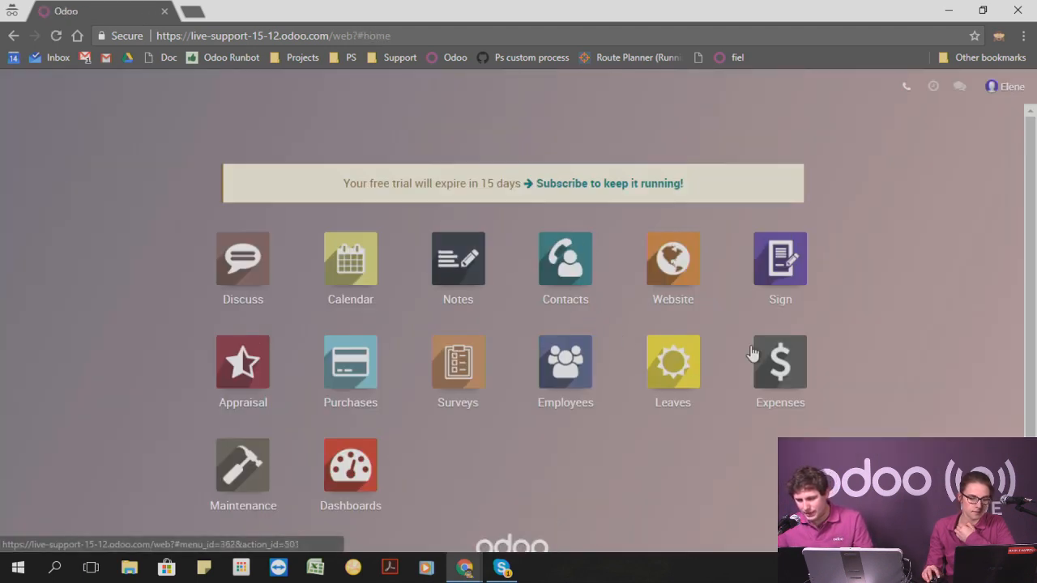
Start a new request for quotation in Purchases and begin creating its vendor as a company.
left_click(346, 375)
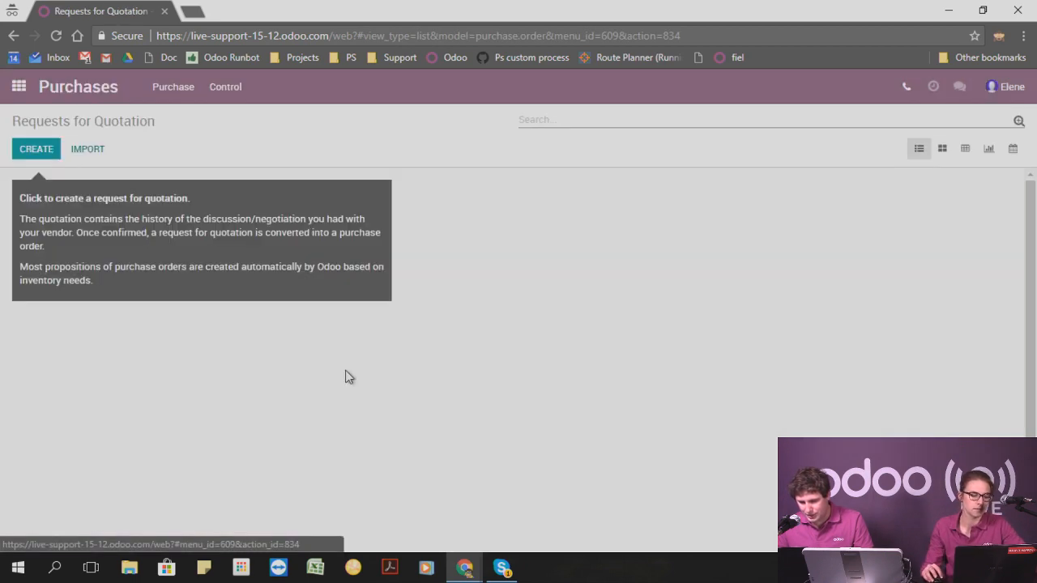
left_click(40, 154)
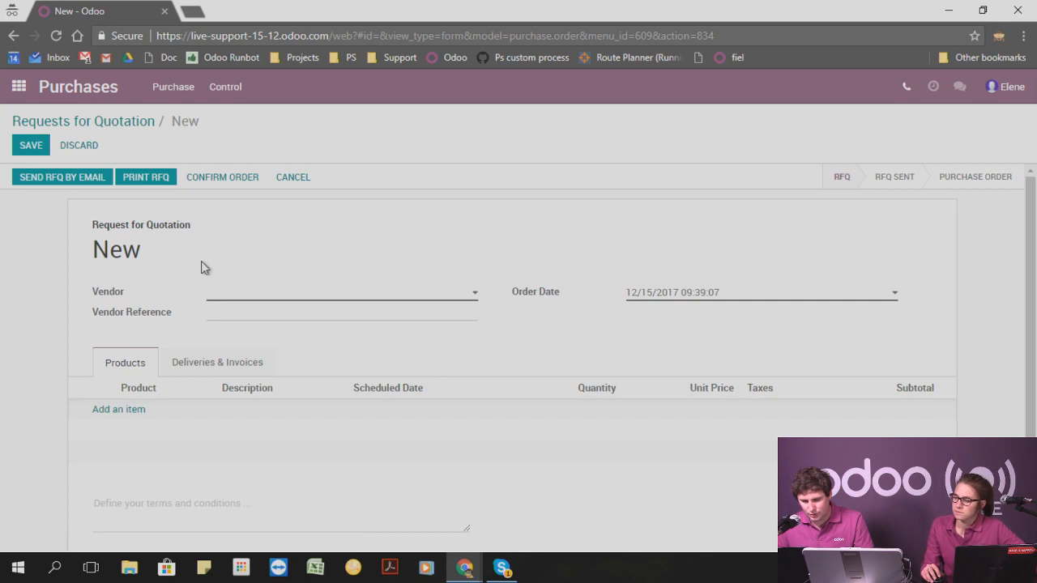
left_click(237, 300)
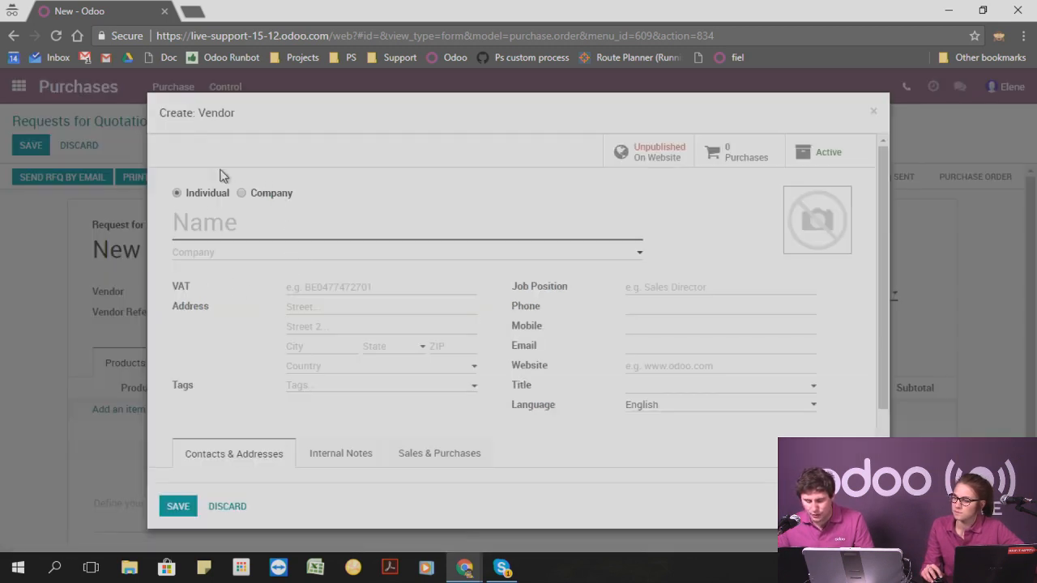
left_click(241, 194)
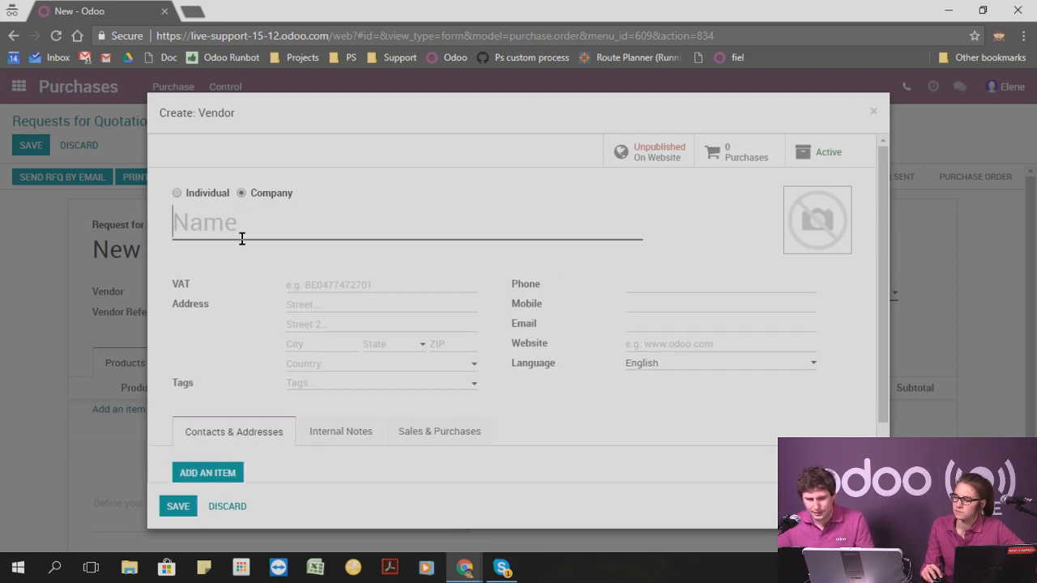
type("Odoo")
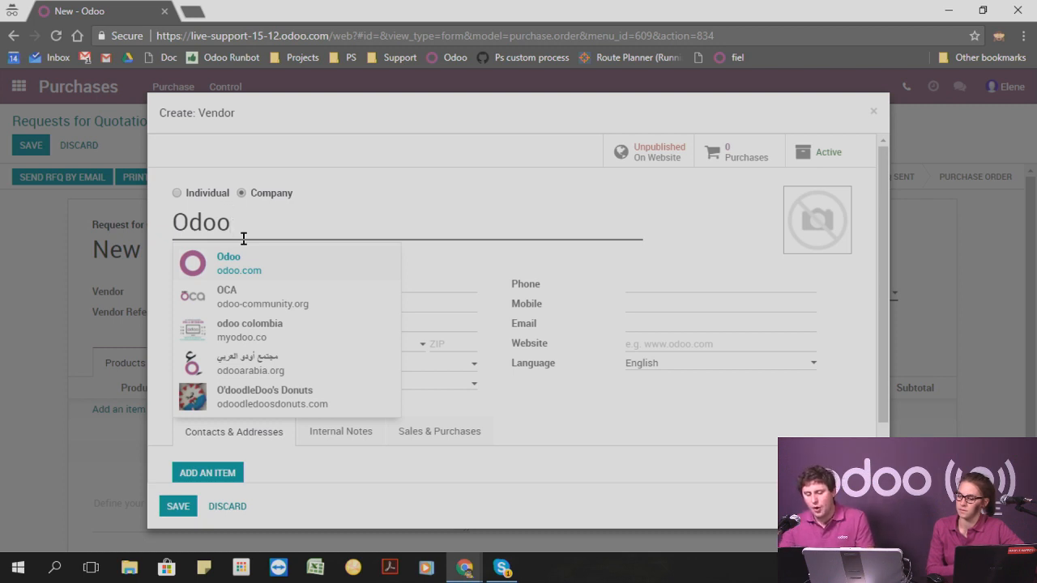
key("BackSpace")
key("BackSpace")
key("BackSpace")
type("Apple")
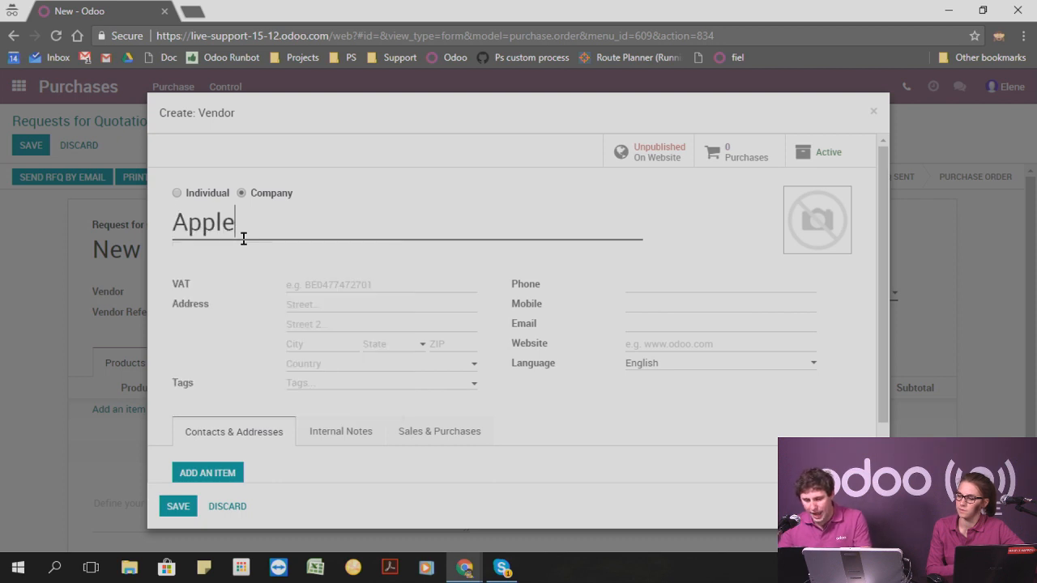
key("BackSpace")
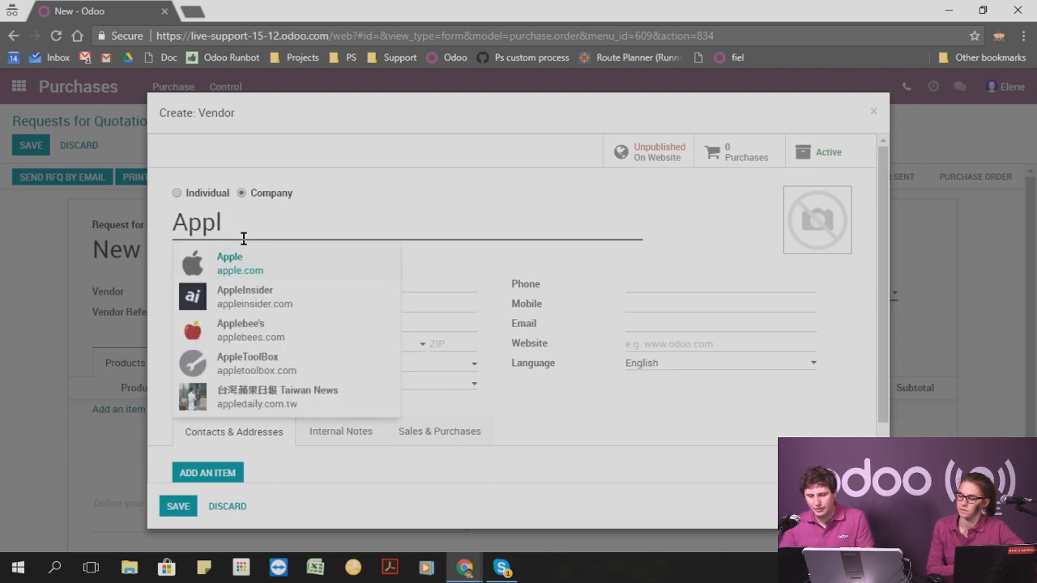
key("BackSpace")
key("BackSpace")
key("BackSpace")
key("BackSpace")
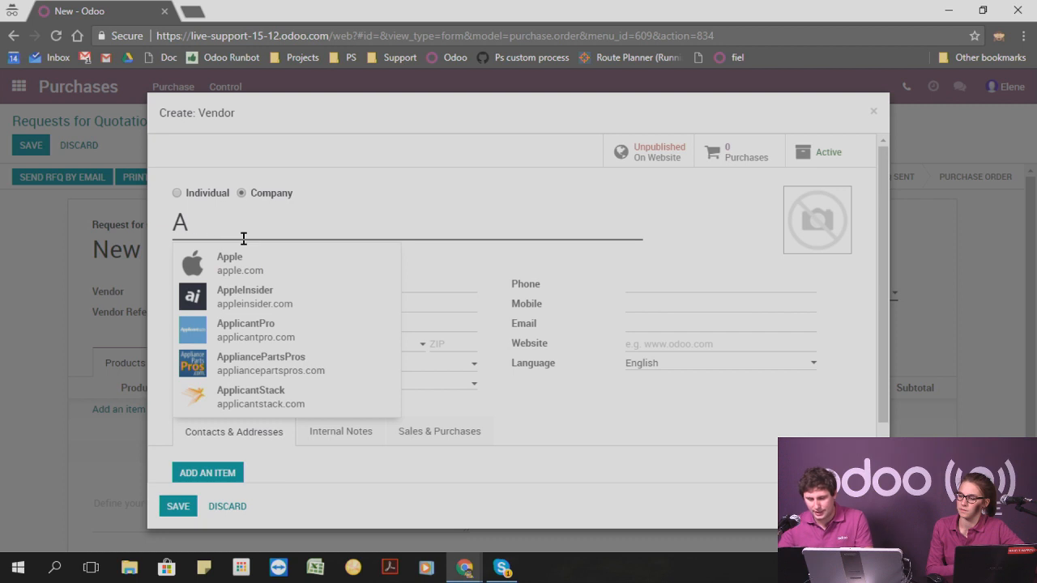
Name the vendor Odoo using the suggested odoo.com company and save the vendor record.
type("Odoo")
left_click(247, 266)
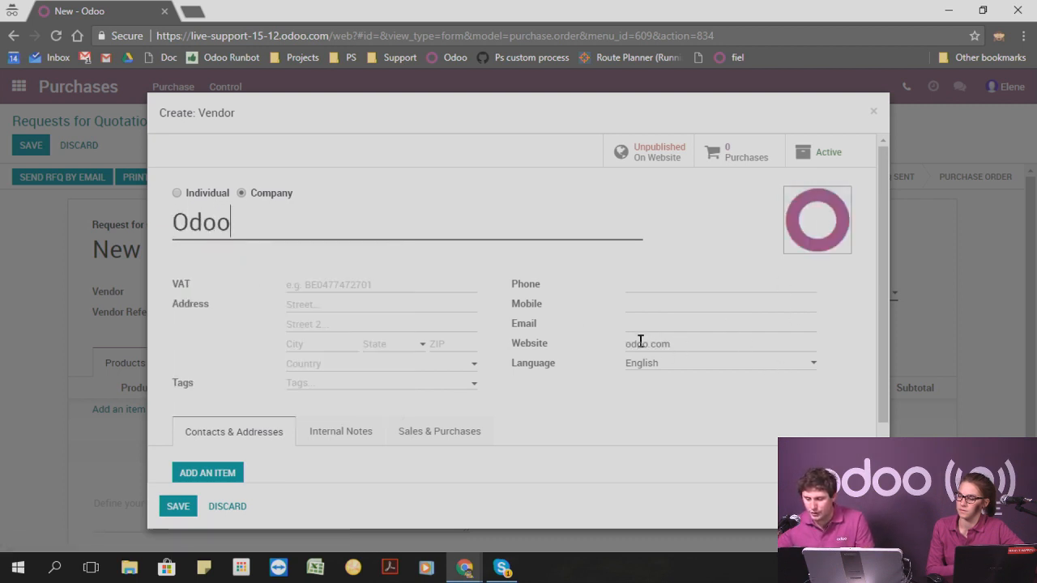
left_click(170, 506)
Add an order line for the [EXP] Expenses product with a unit price of 1,200.00.
left_click(126, 410)
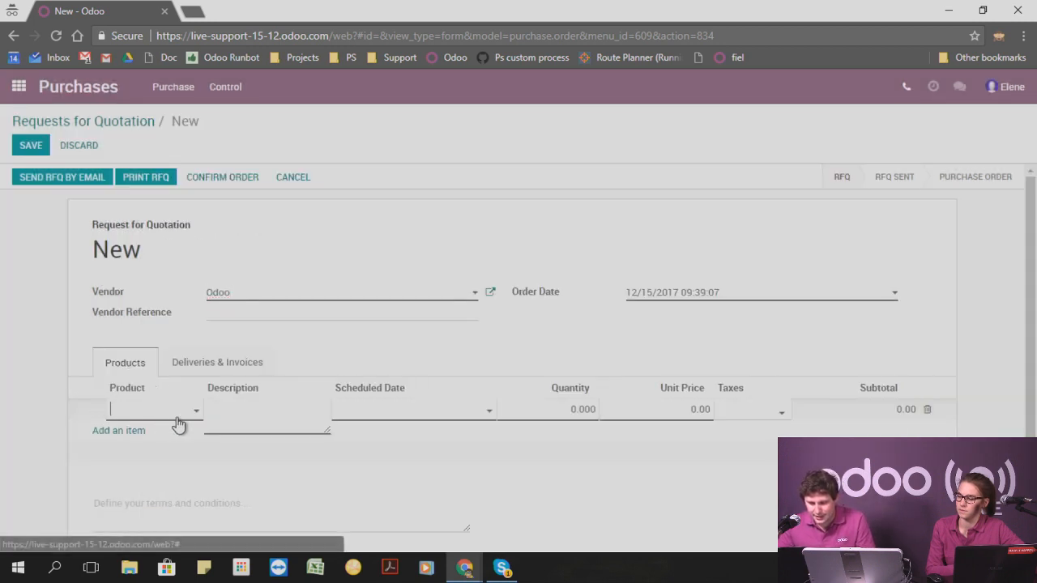
left_click(172, 415)
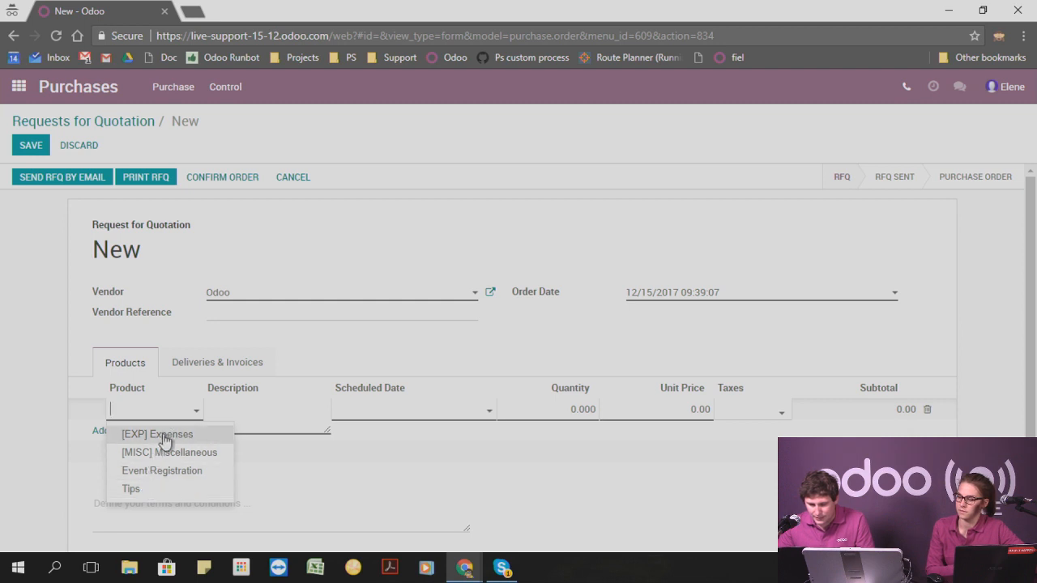
left_click(180, 444)
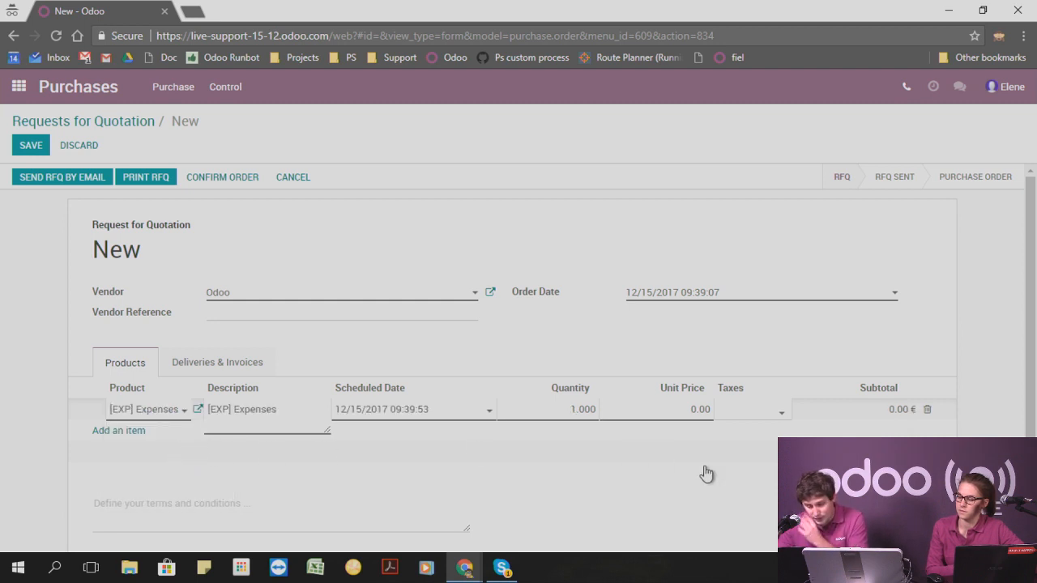
left_click(645, 410)
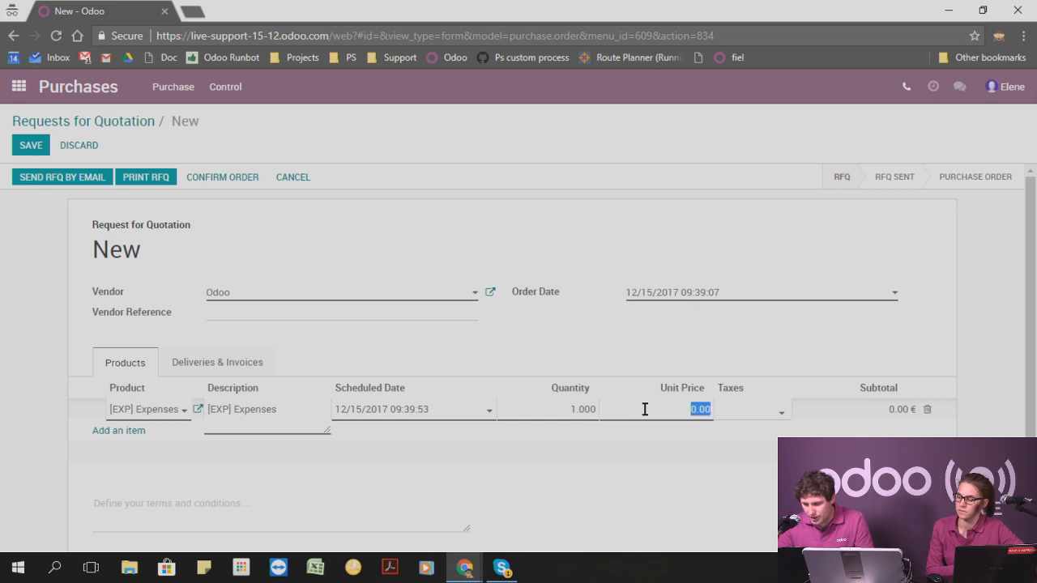
left_click(657, 409)
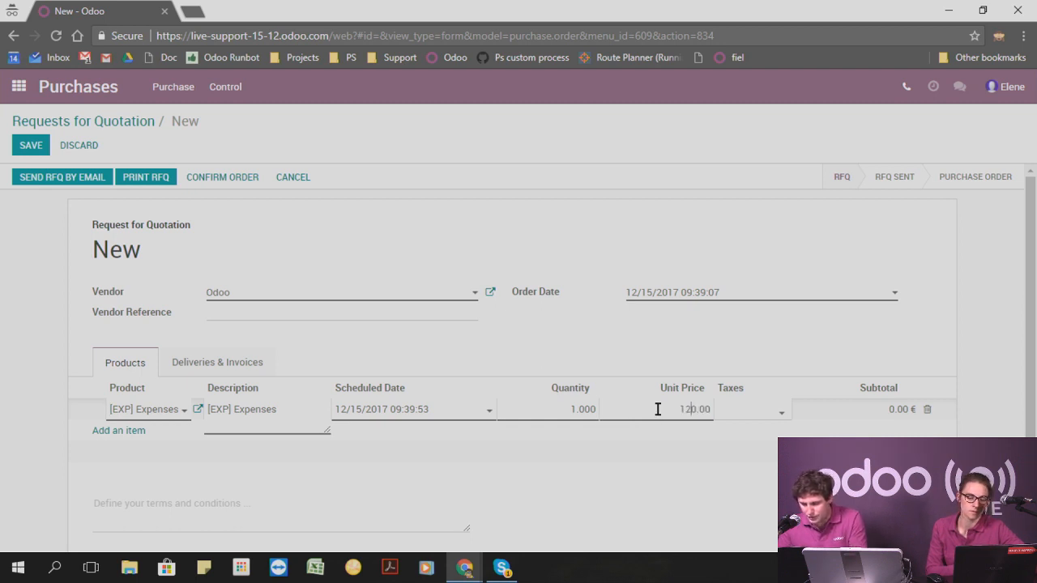
type("1,20")
left_click(859, 316)
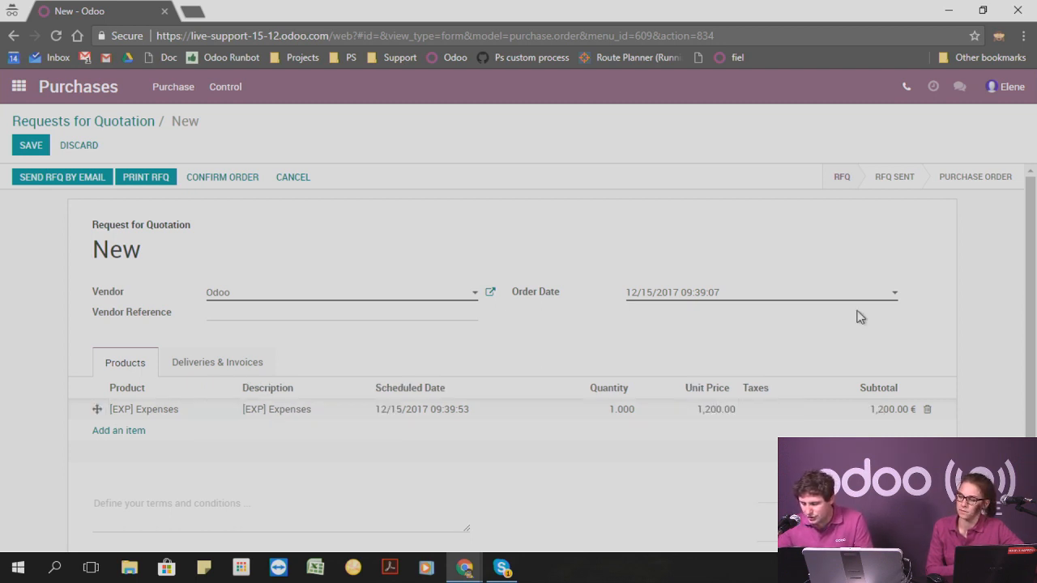
Save and confirm the request for quotation, and check the order's message history.
left_click(29, 147)
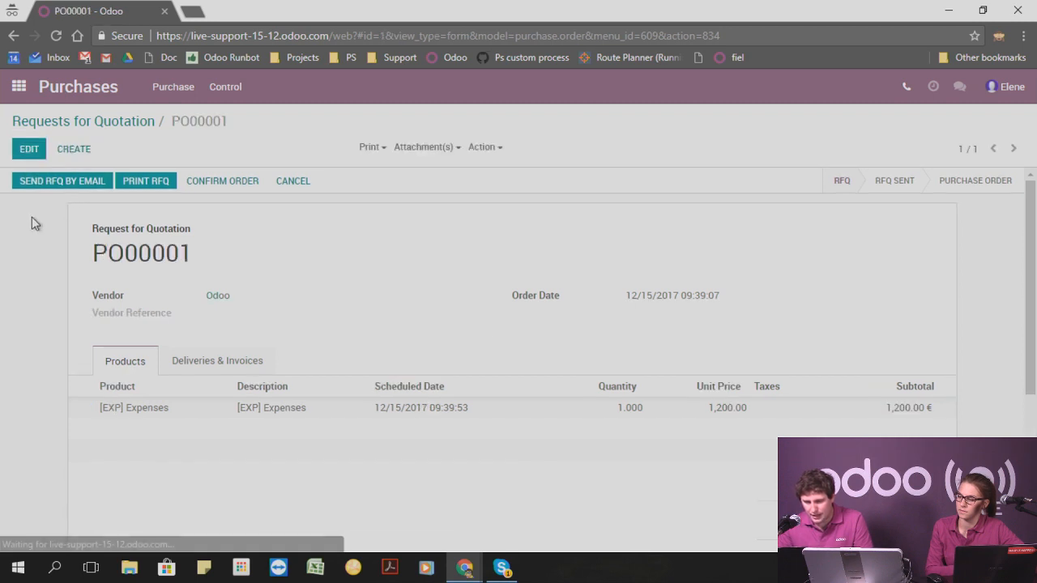
left_click(204, 180)
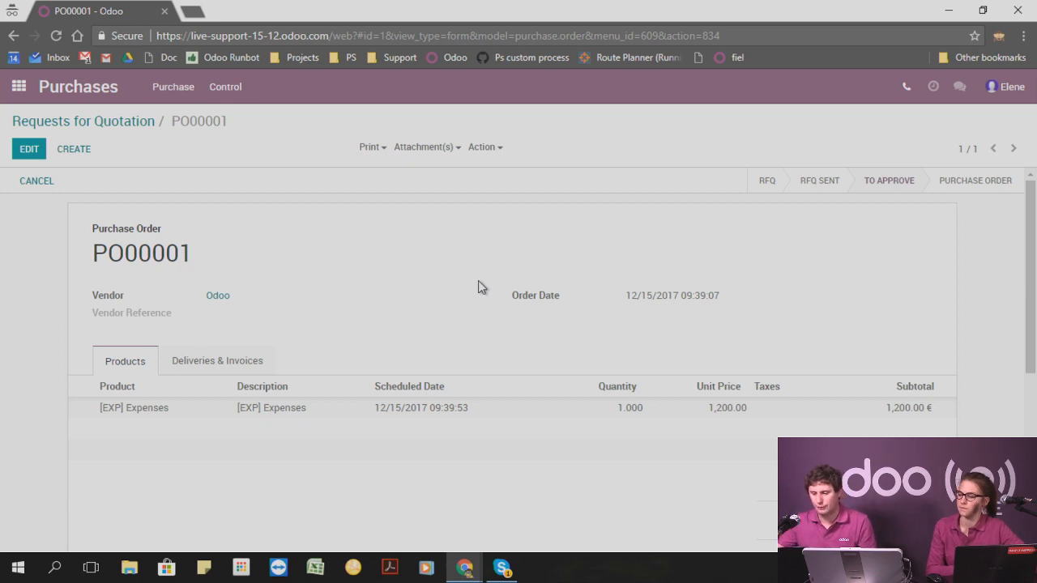
scroll(478, 284, "down", 4)
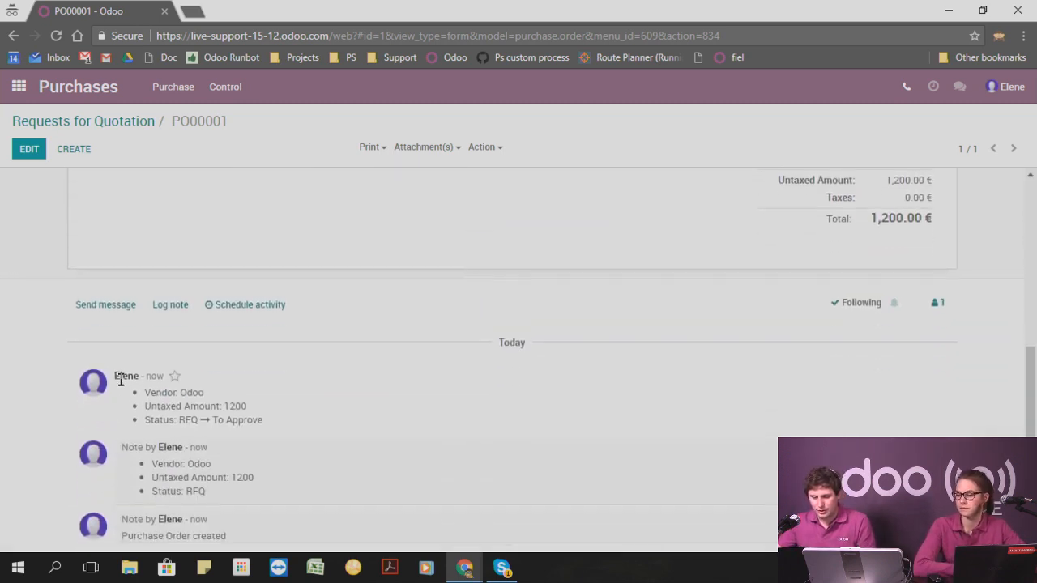
left_click_drag(114, 375, 135, 372)
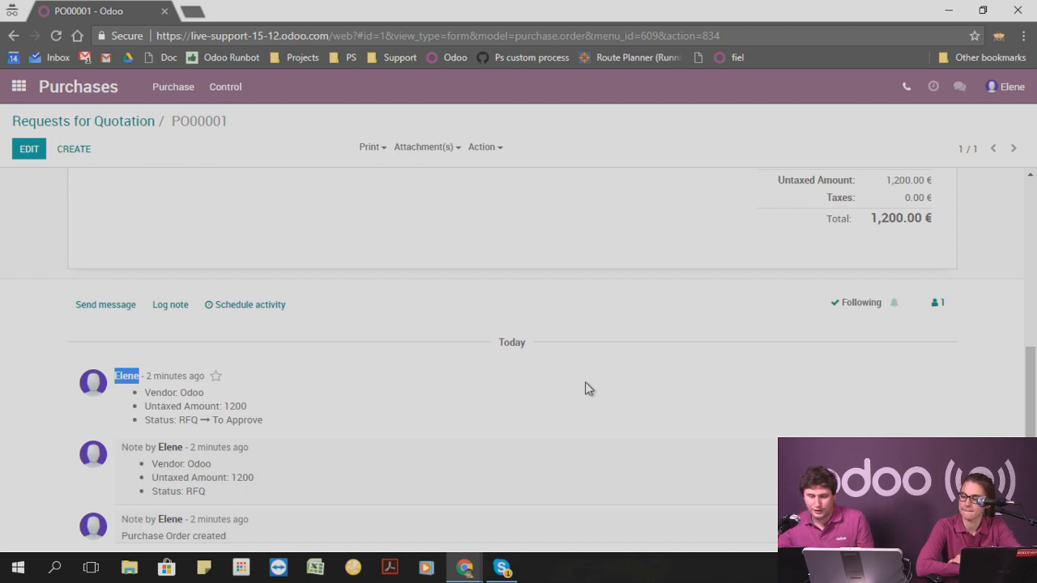
scroll(467, 363, "up", 5)
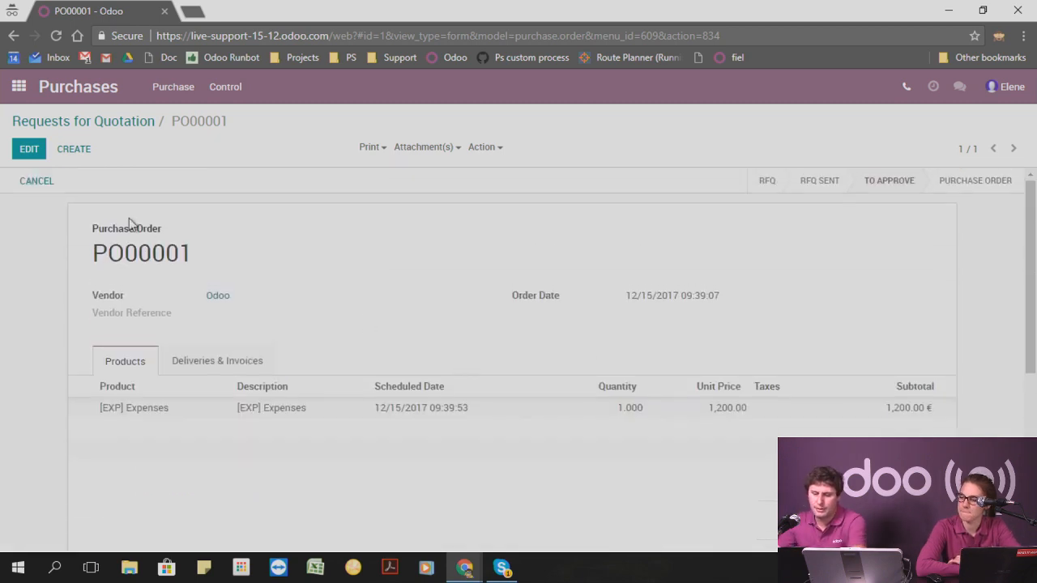
Return to the administrator's browser window and start a new quotation in the Sales app.
left_click(18, 87)
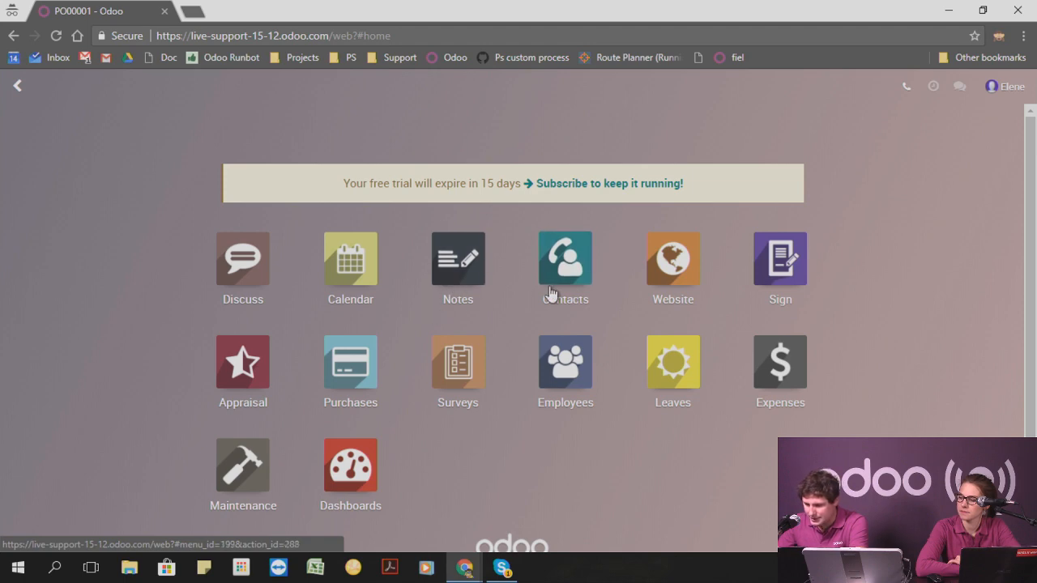
left_click(947, 10)
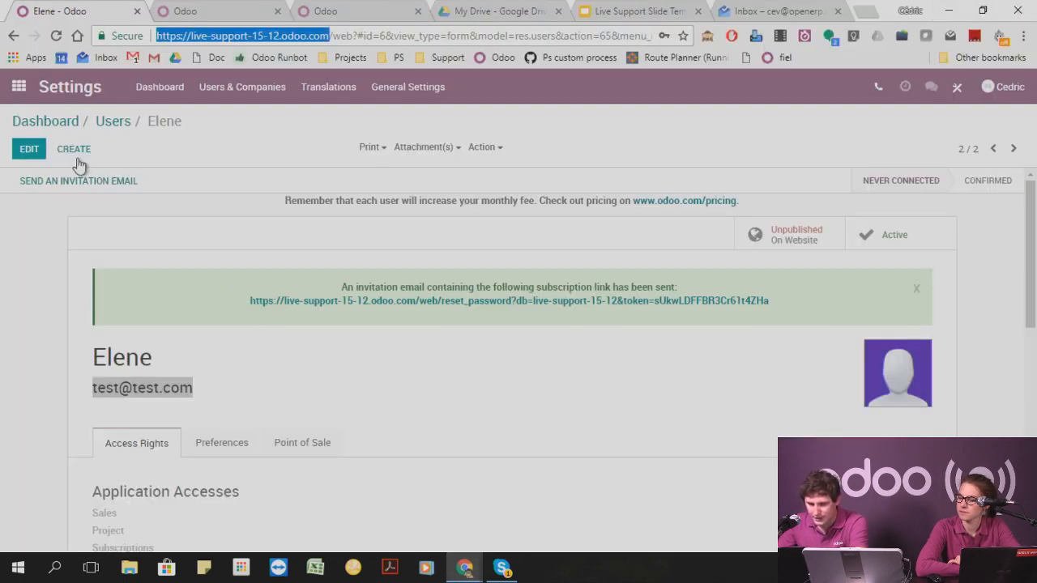
left_click(18, 87)
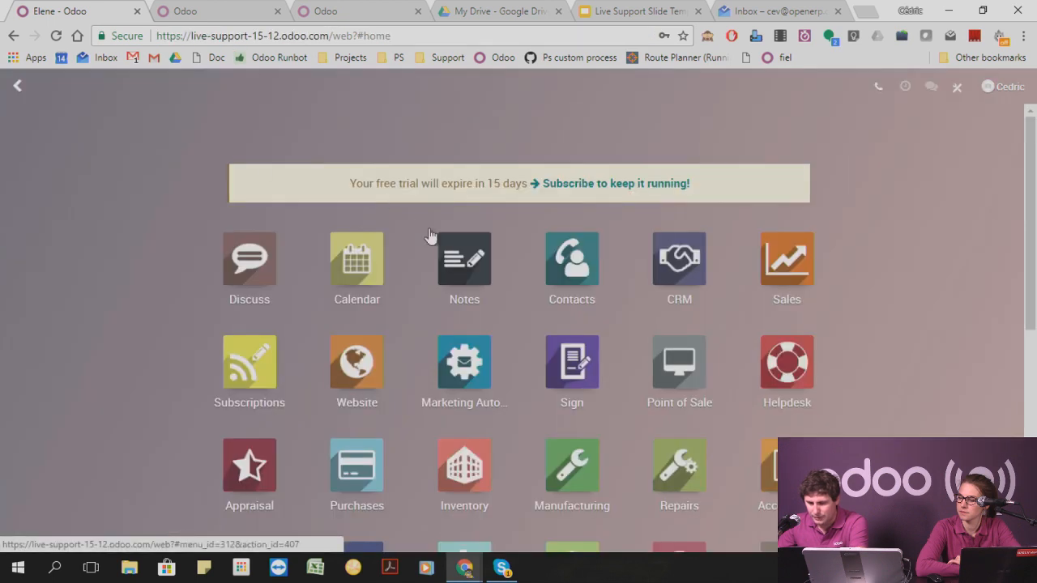
left_click(788, 267)
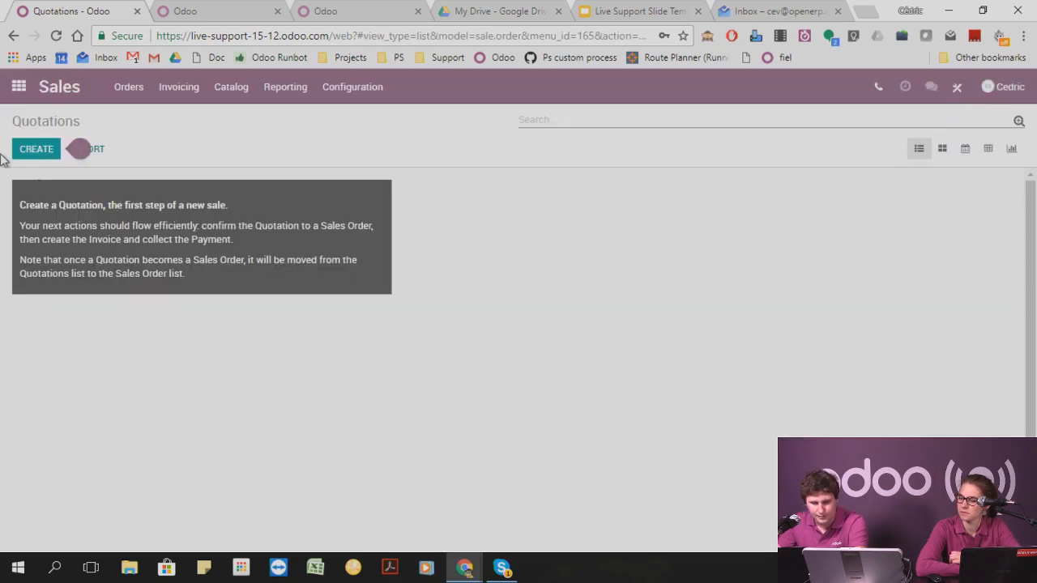
left_click(37, 152)
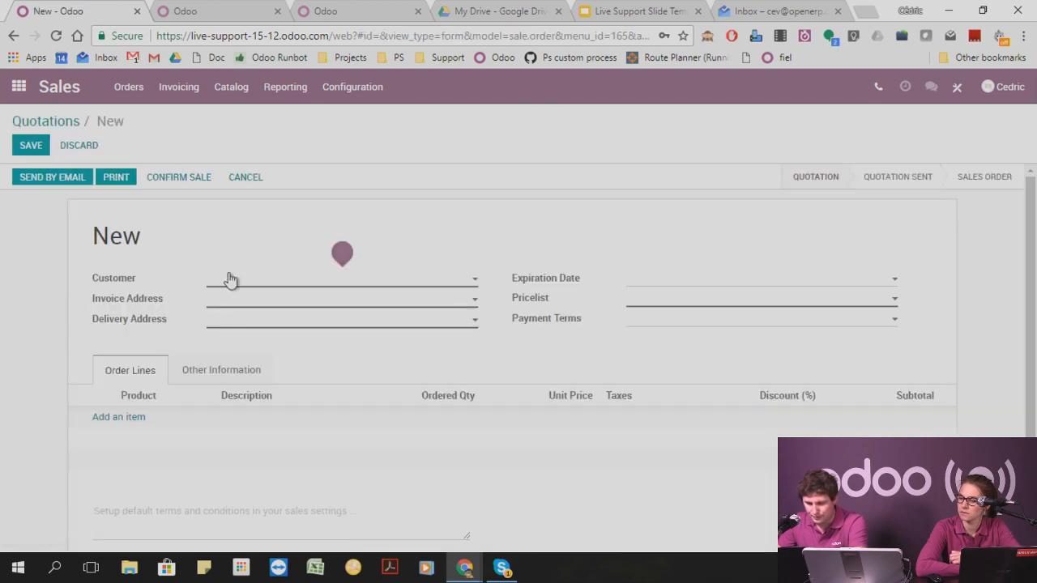
Create the customer Agrolait from the quotation and save it as the quotation's customer.
left_click(241, 278)
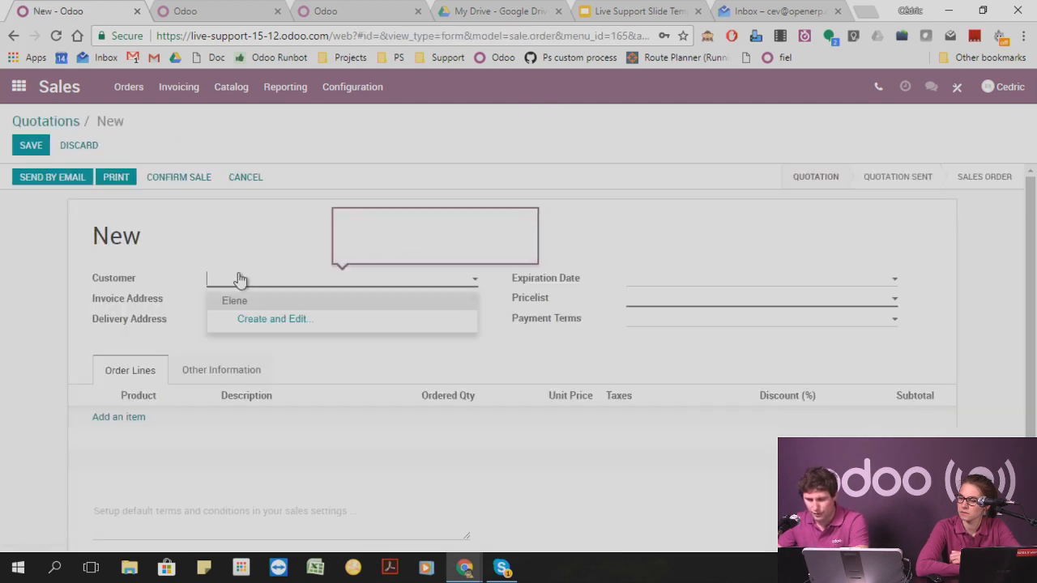
left_click(259, 322)
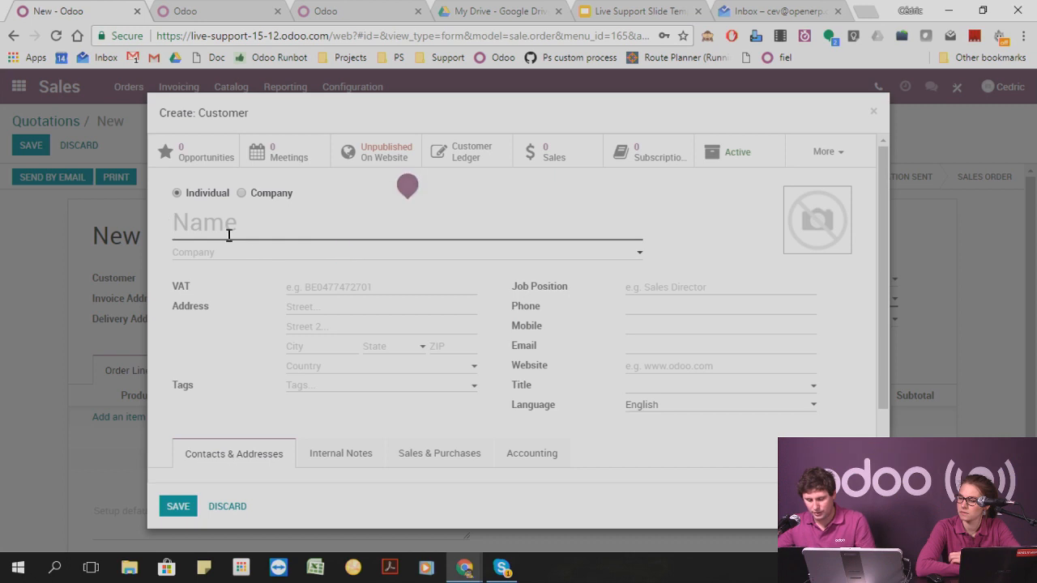
type("Agrolait")
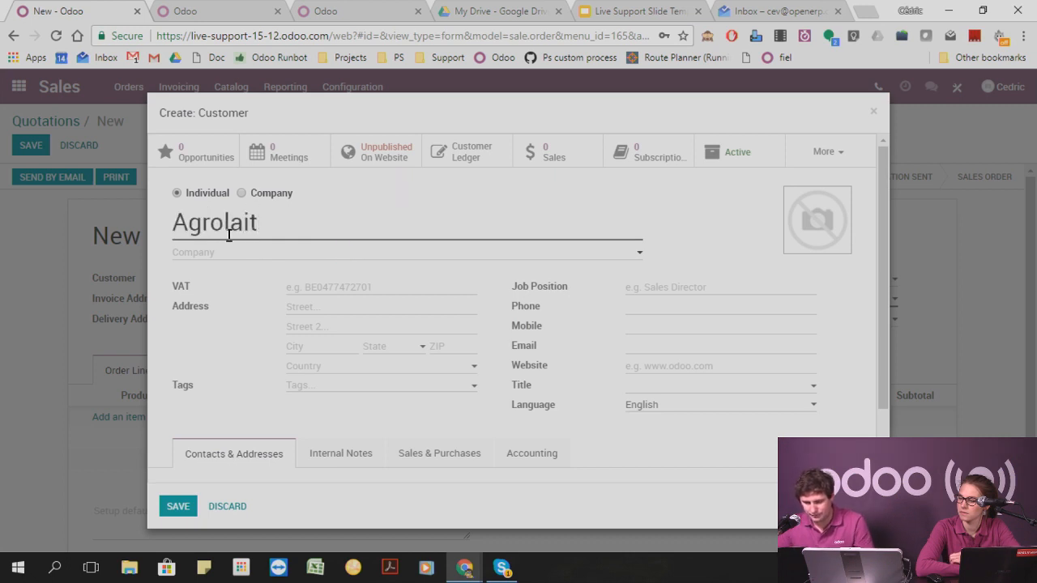
left_click(178, 508)
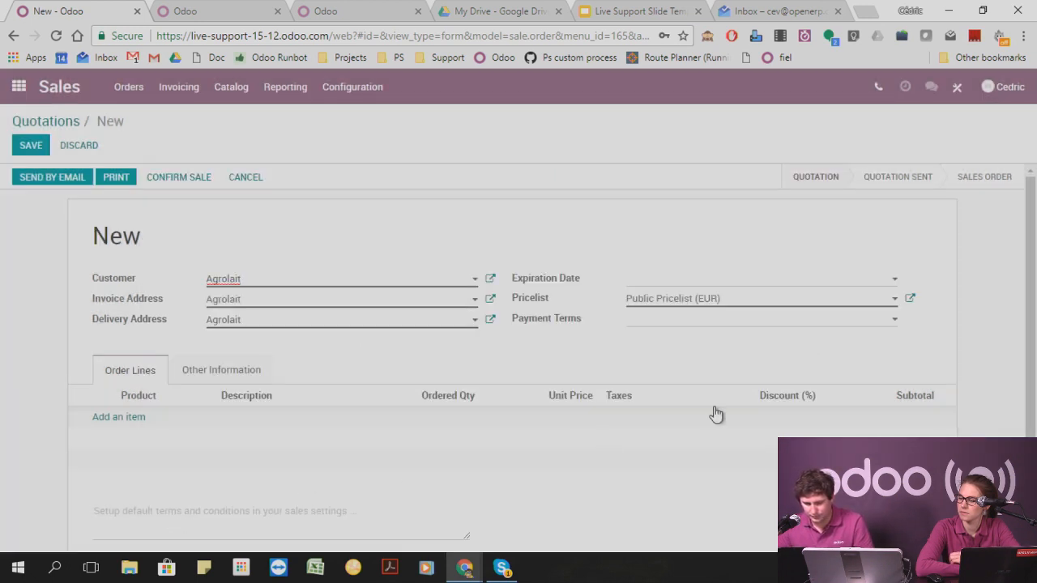
Add an order line with a new product Computer at a sale price of 12,000.00, and save and confirm the quotation.
left_click(118, 417)
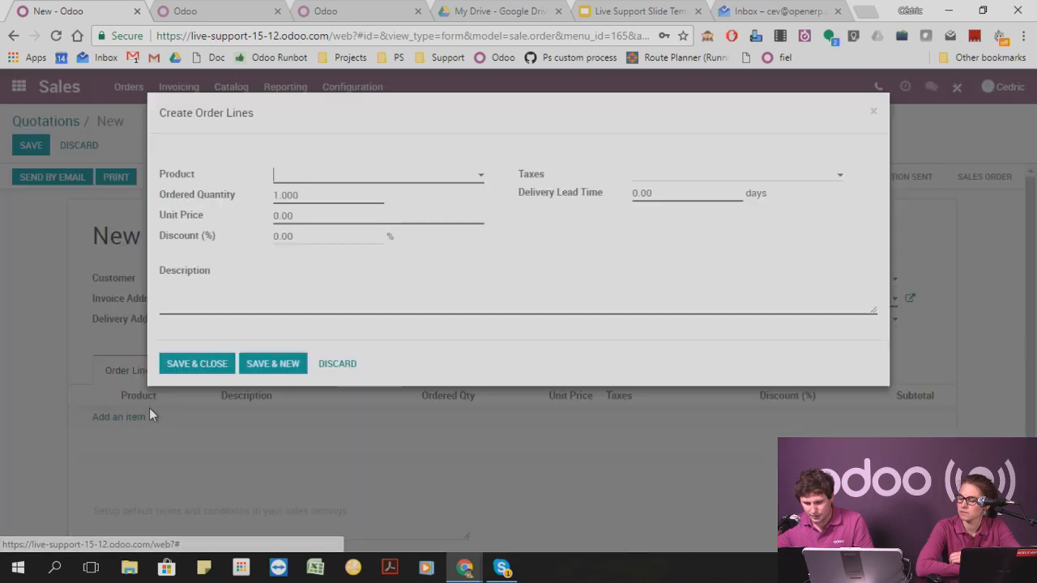
left_click(327, 177)
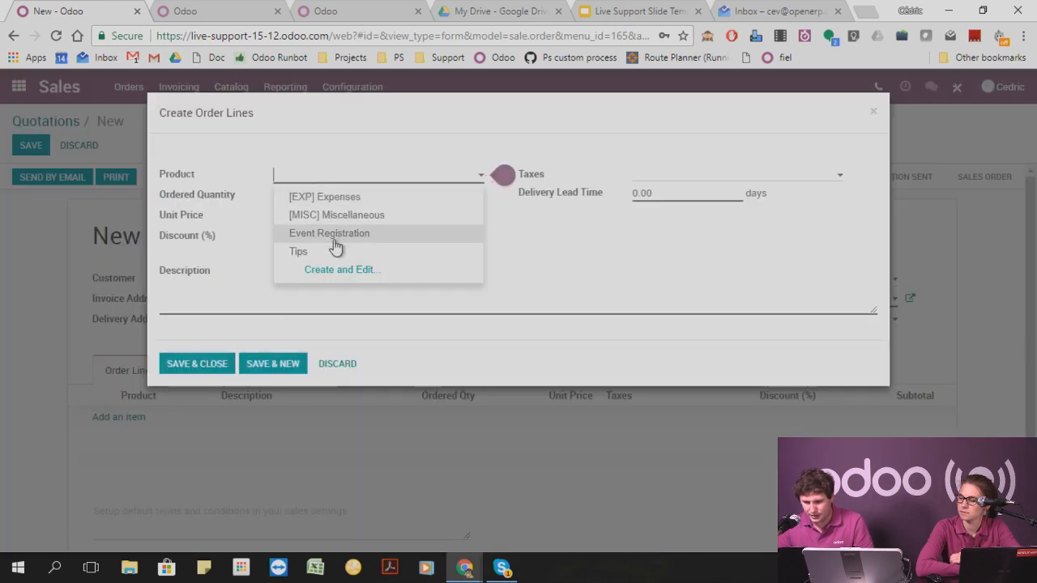
left_click(331, 274)
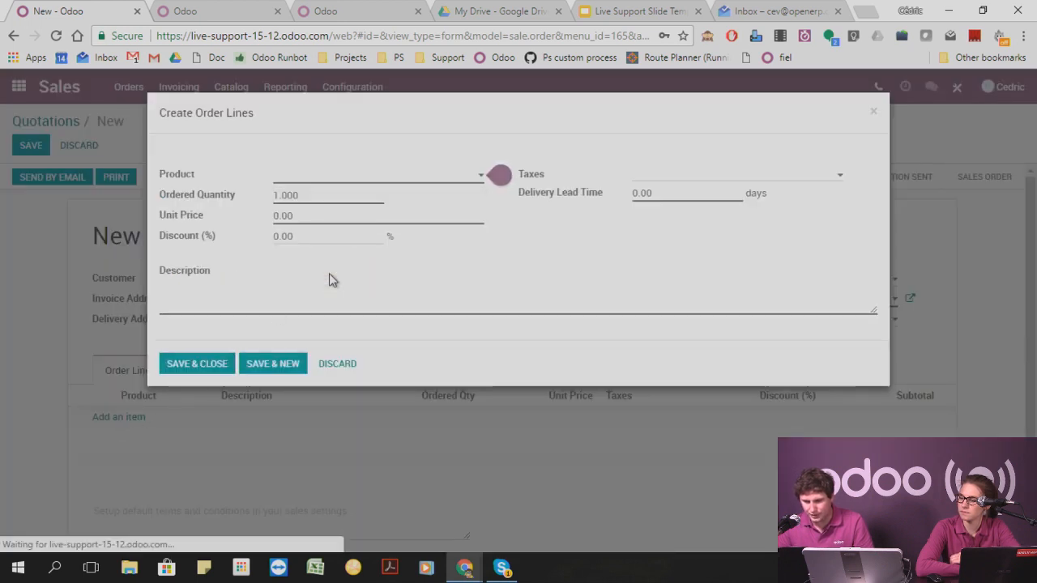
type("Computer")
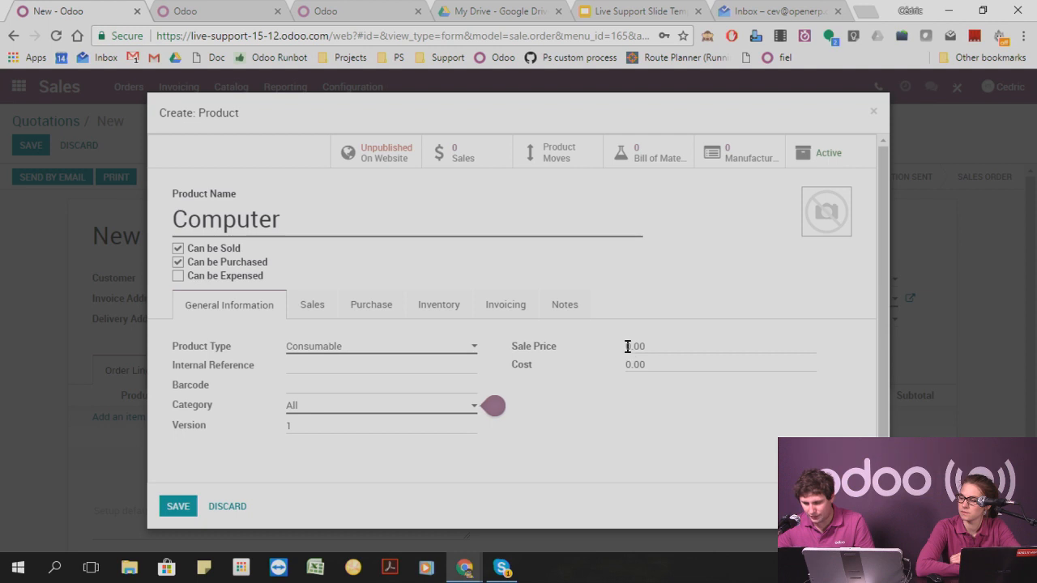
left_click(592, 346)
type("12000")
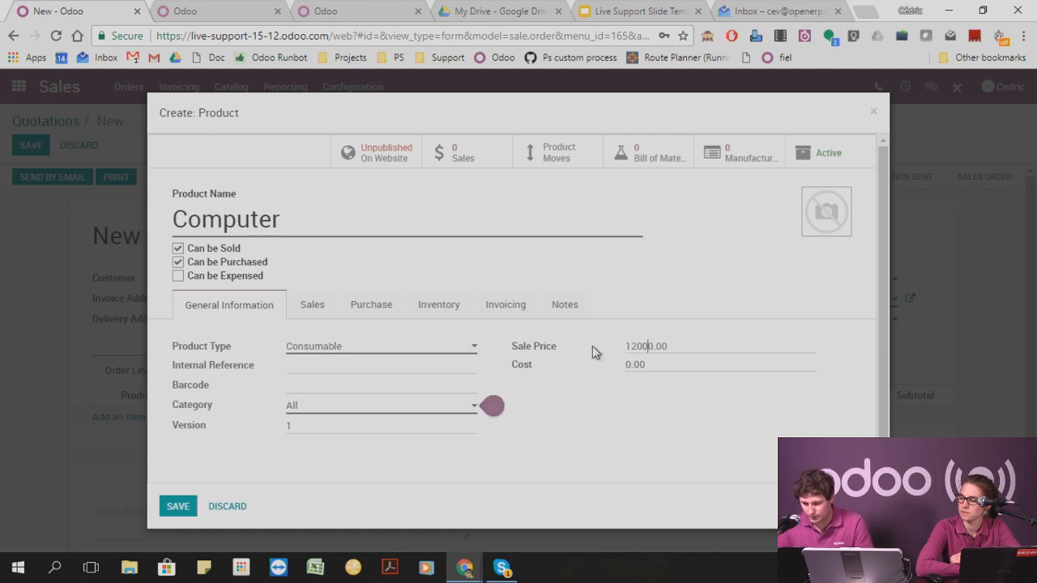
left_click(183, 508)
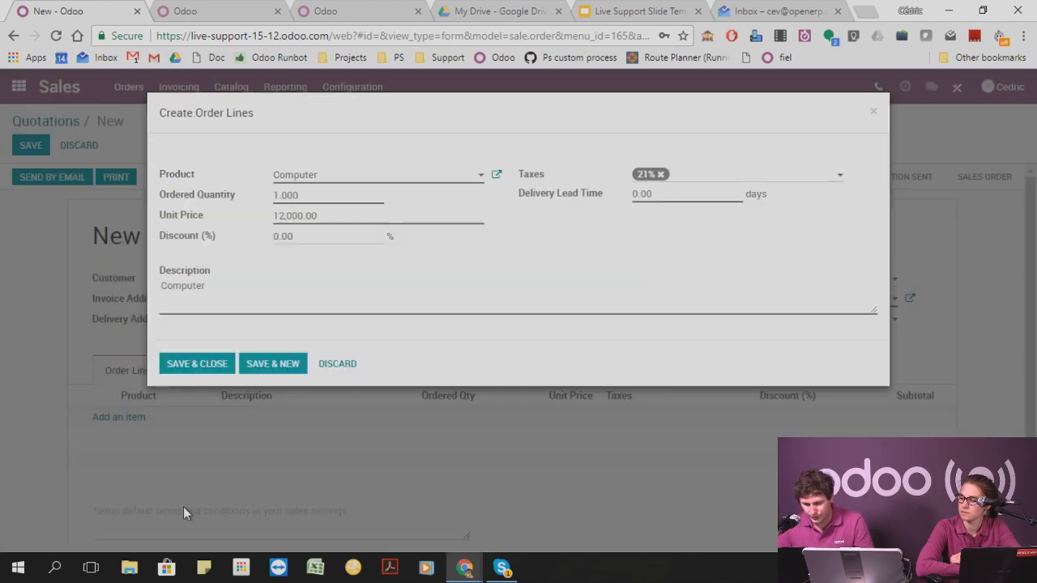
left_click(194, 367)
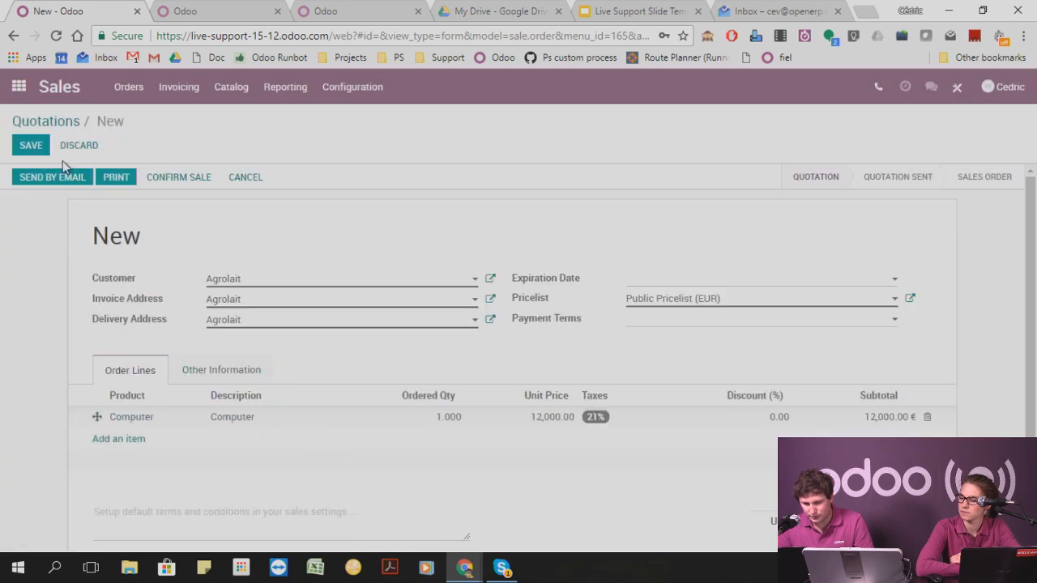
left_click(31, 146)
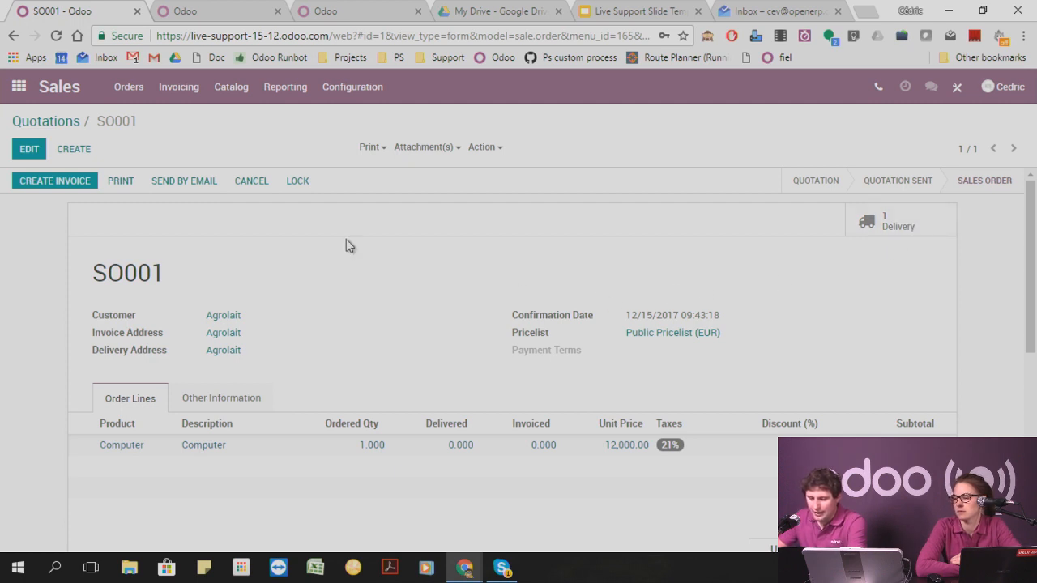
Duplicate the confirmed sales order and confirm the copy as a sale.
left_click(483, 147)
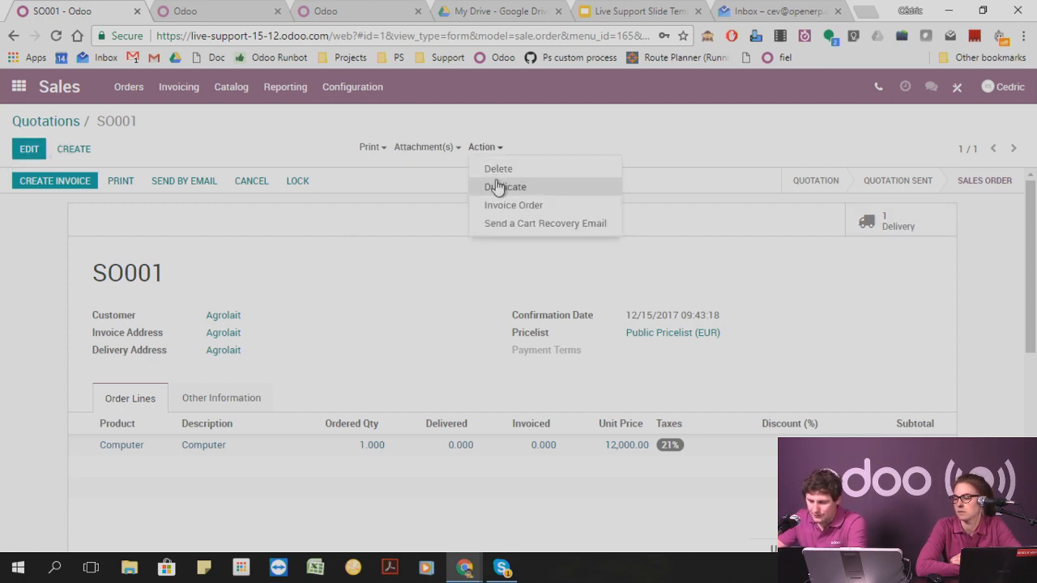
left_click(495, 186)
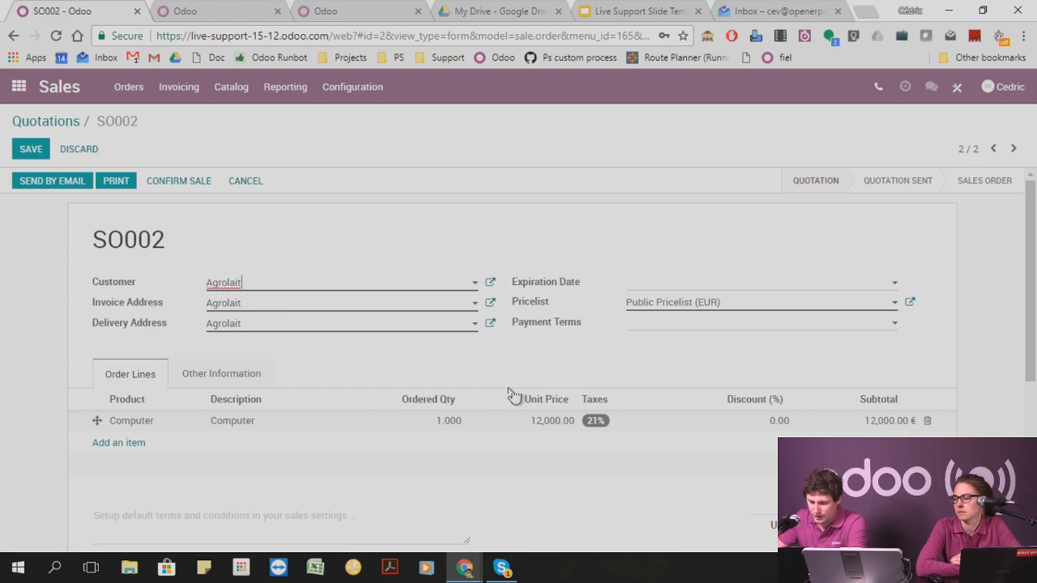
left_click(177, 182)
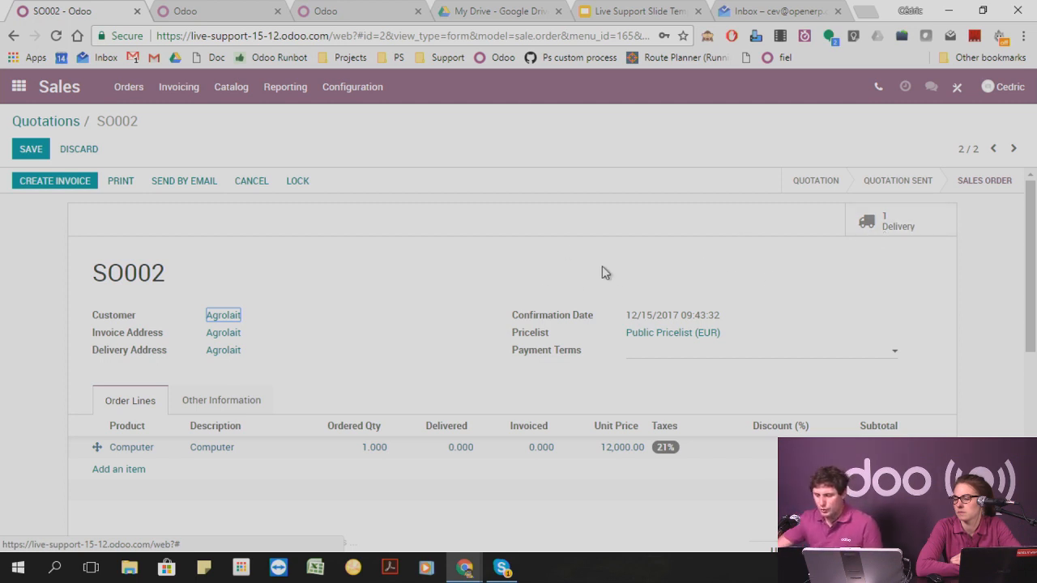
left_click_drag(106, 273, 190, 270)
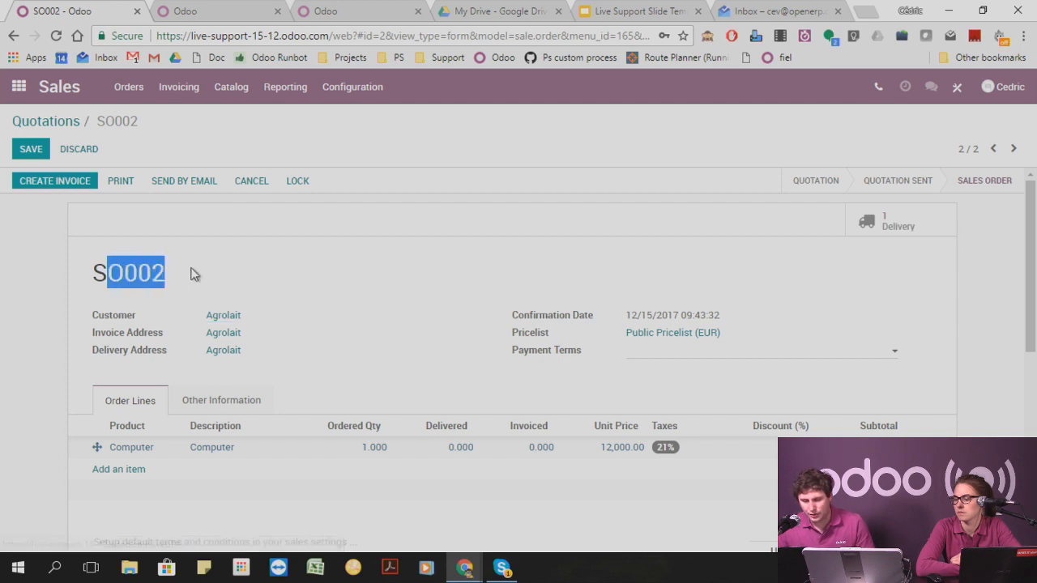
left_click(290, 253)
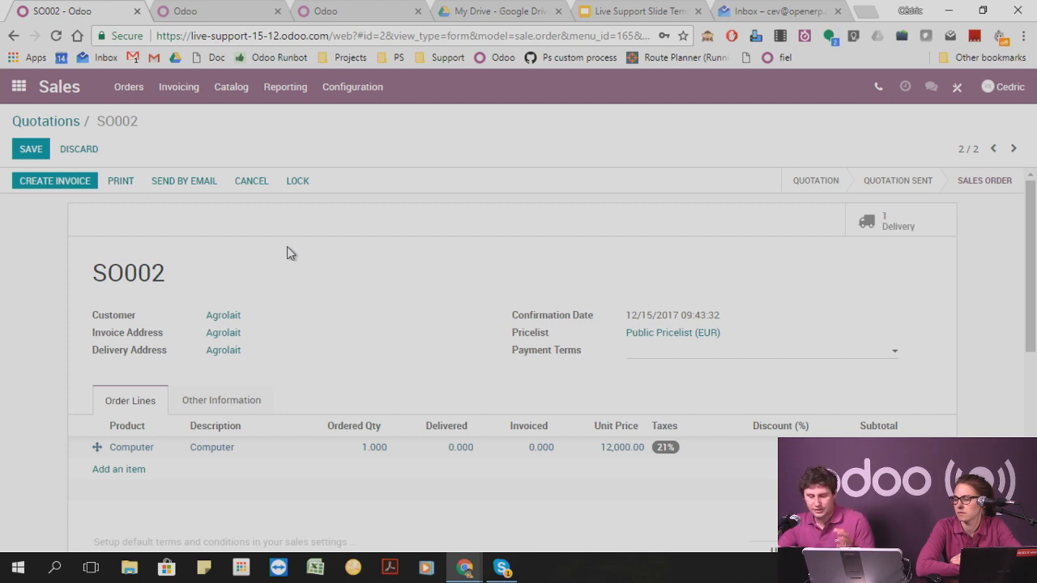
Open sales order SO001 from the quotations list, cancel it and set it back to quotation.
left_click(62, 132)
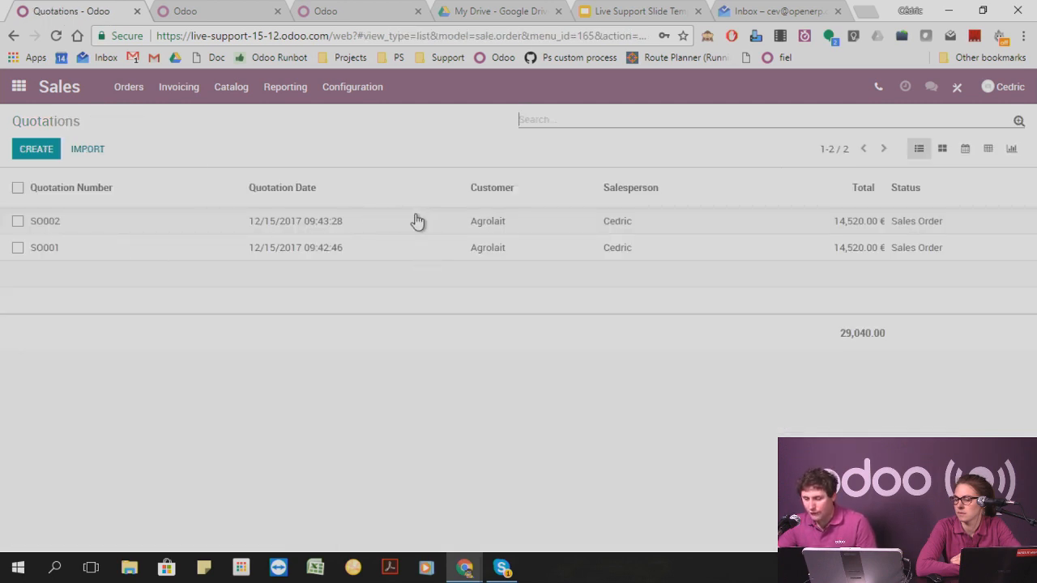
left_click(214, 251)
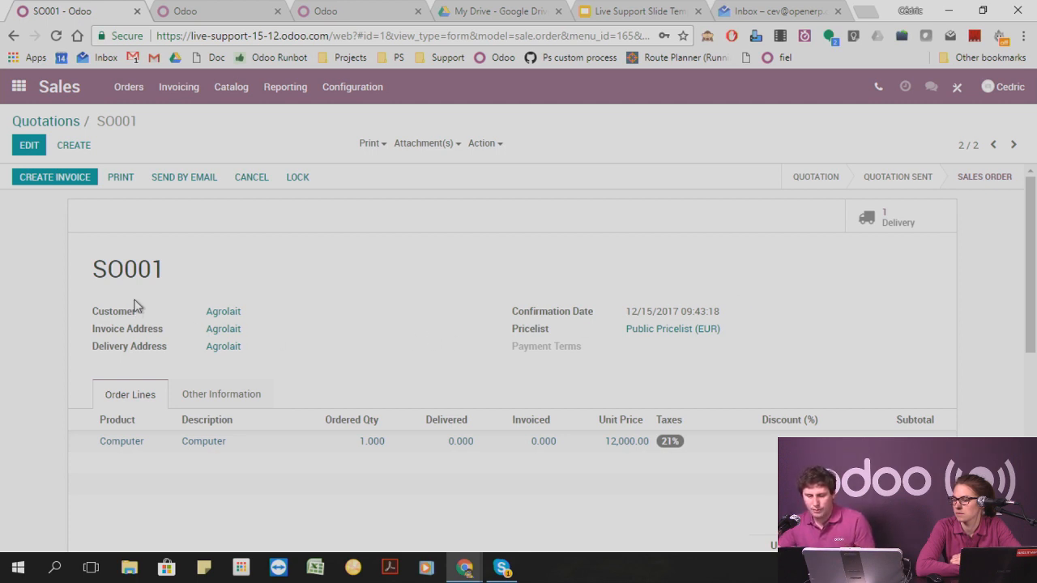
left_click_drag(88, 272, 213, 276)
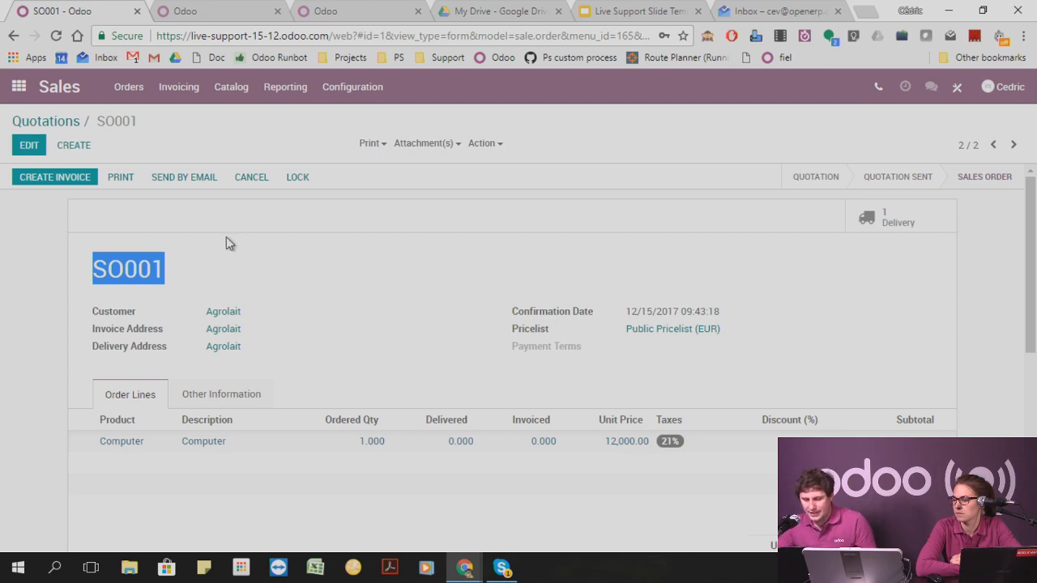
left_click(256, 178)
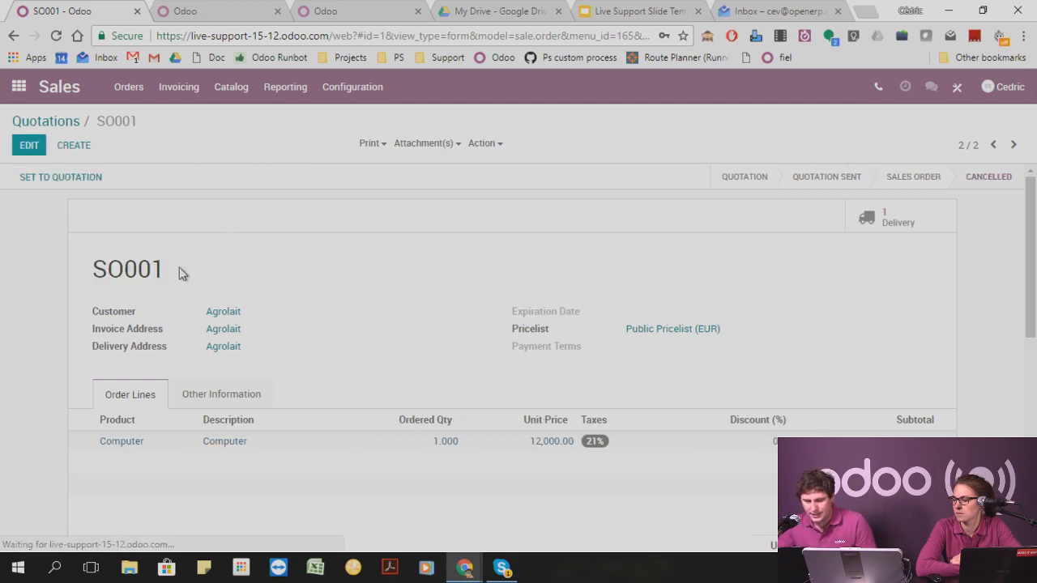
left_click(79, 177)
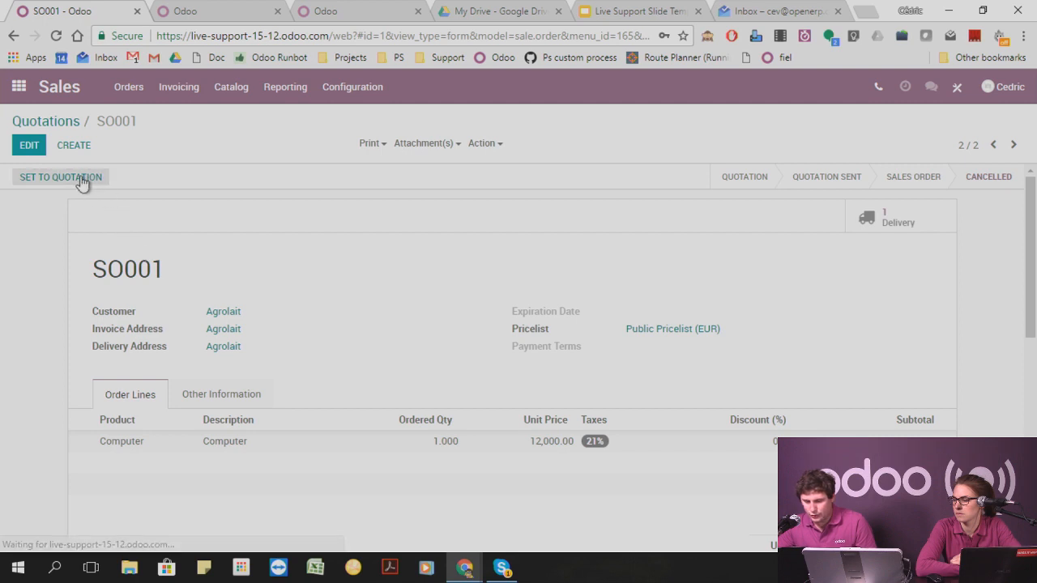
Set the ordered quantity of the Computer line in SO001 to 4 and save the quotation.
left_click(417, 444)
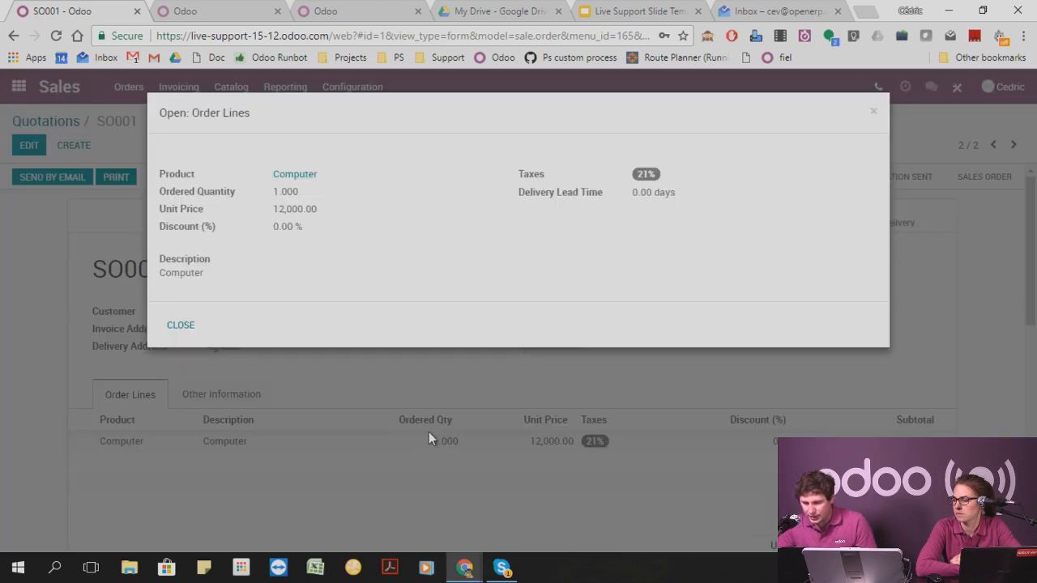
left_click(874, 114)
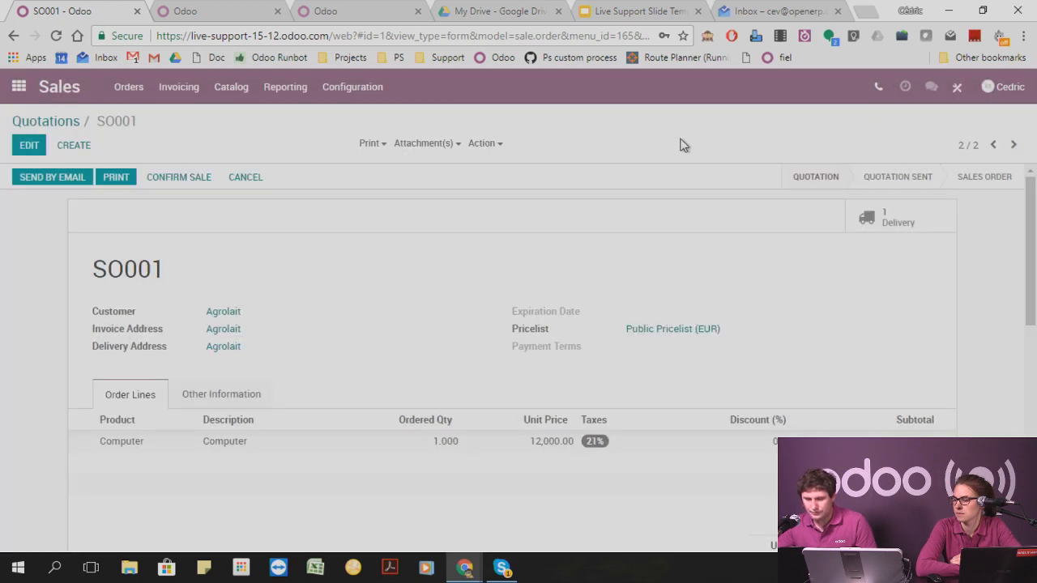
left_click(30, 146)
left_click(450, 452)
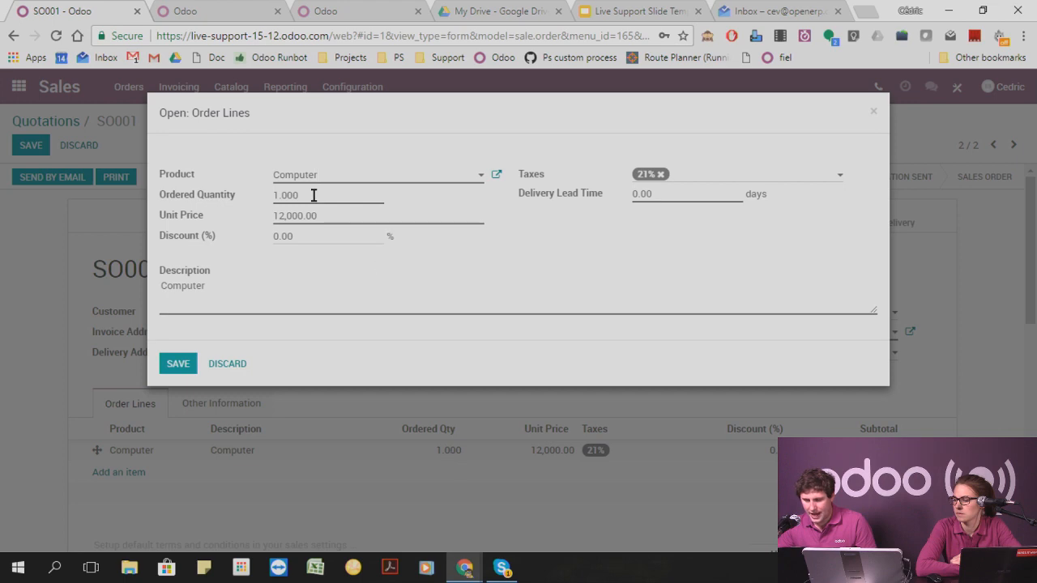
left_click(278, 195)
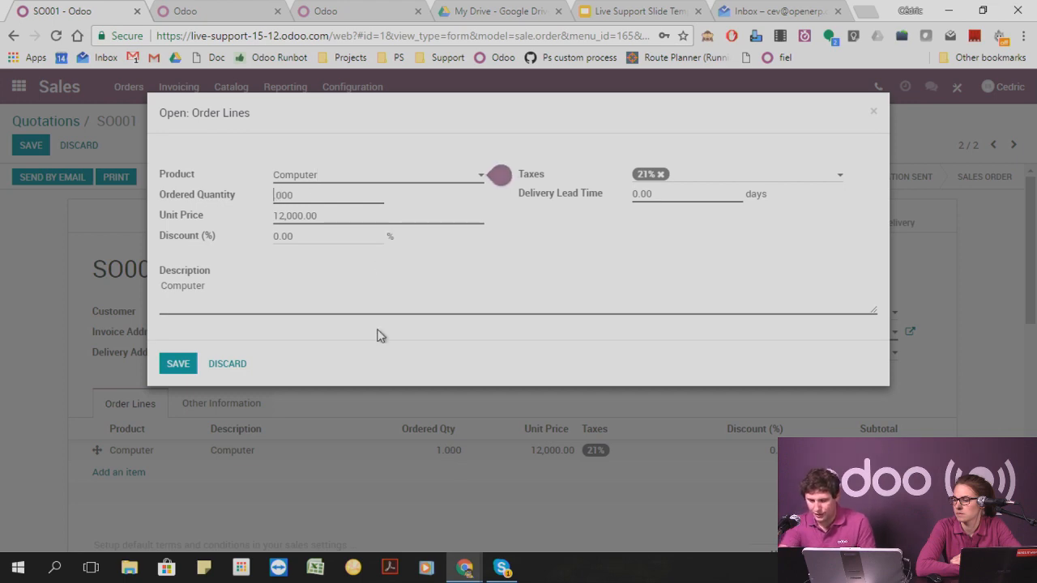
key("BackSpace")
type("4")
left_click(178, 363)
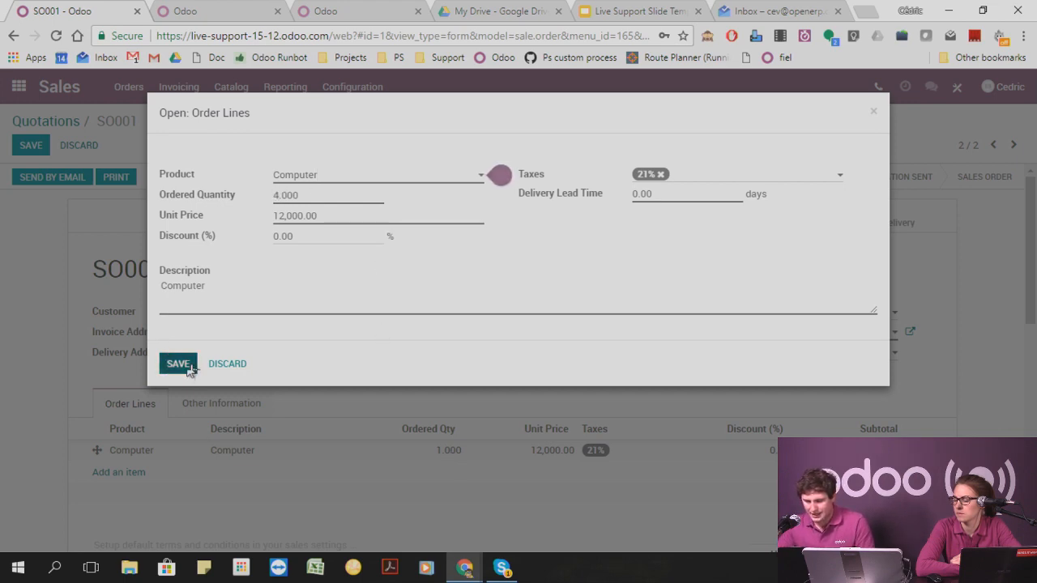
left_click(30, 147)
Confirm the sale of SO001 again and open its ready delivery order to check the demanded quantity.
left_click(186, 178)
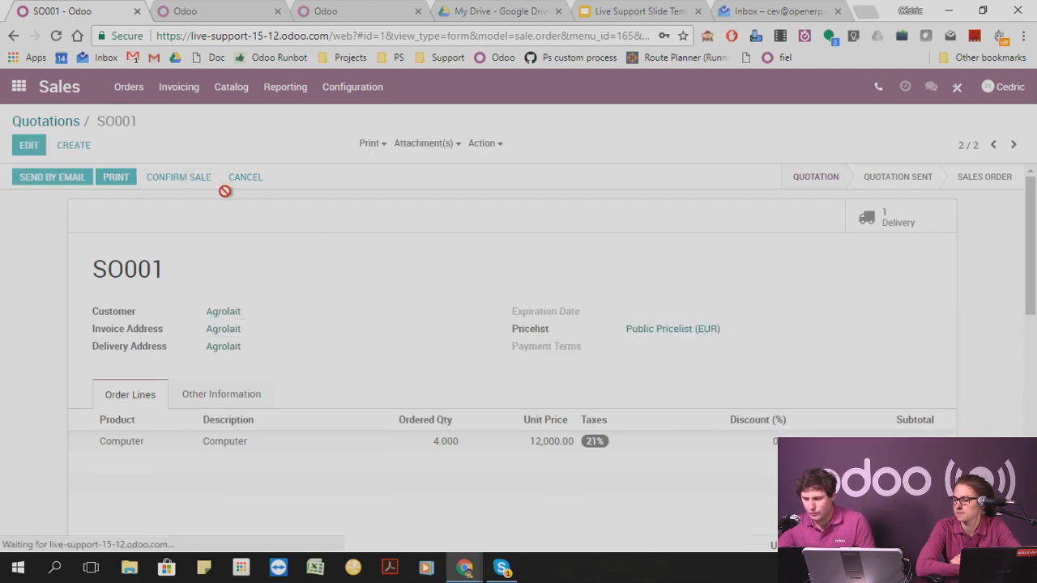
left_click(905, 224)
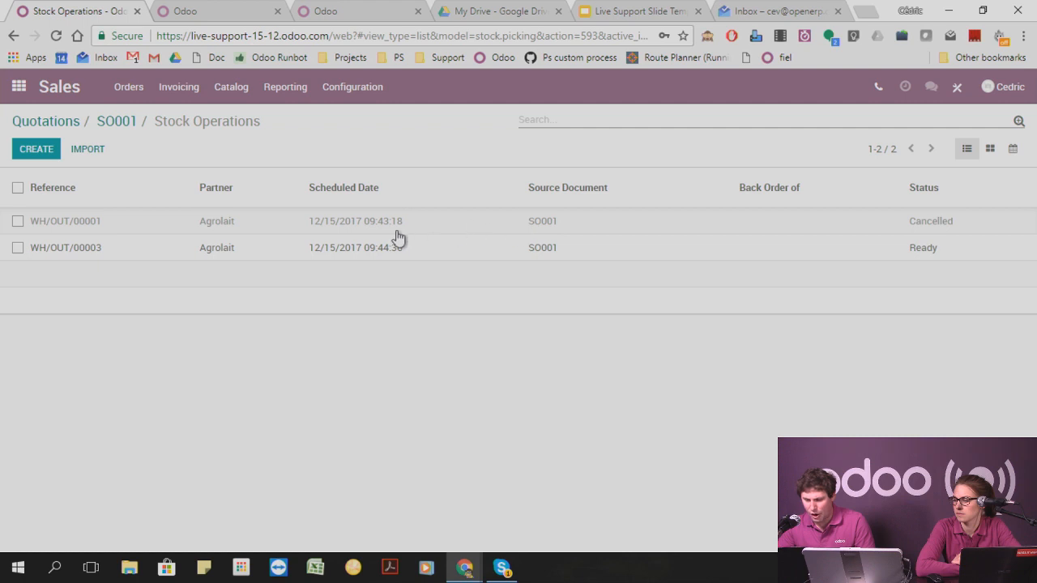
left_click(212, 257)
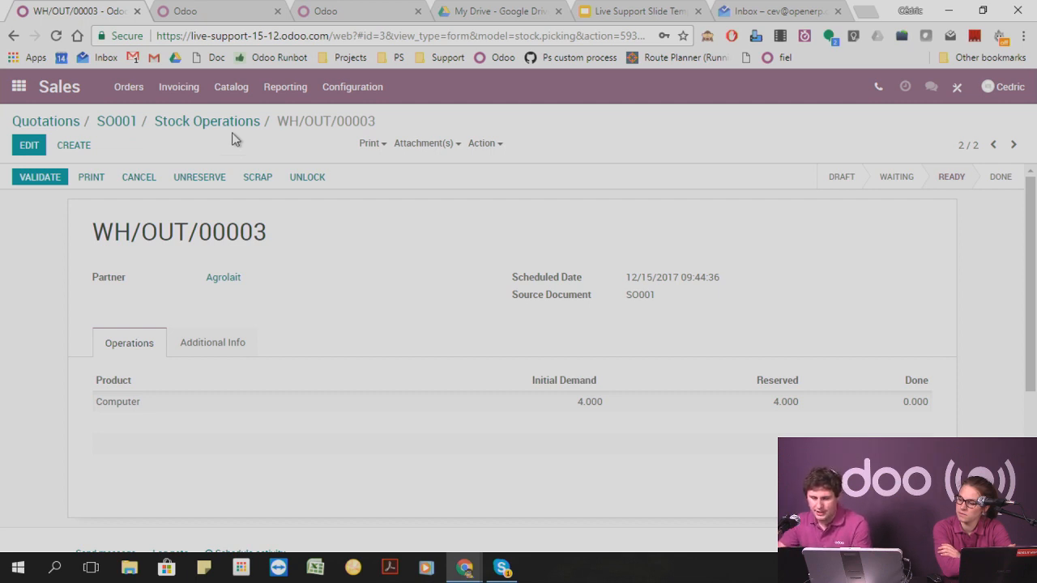
Leave the delivery order and open the Computer product from the Sales app's product list.
left_click(128, 123)
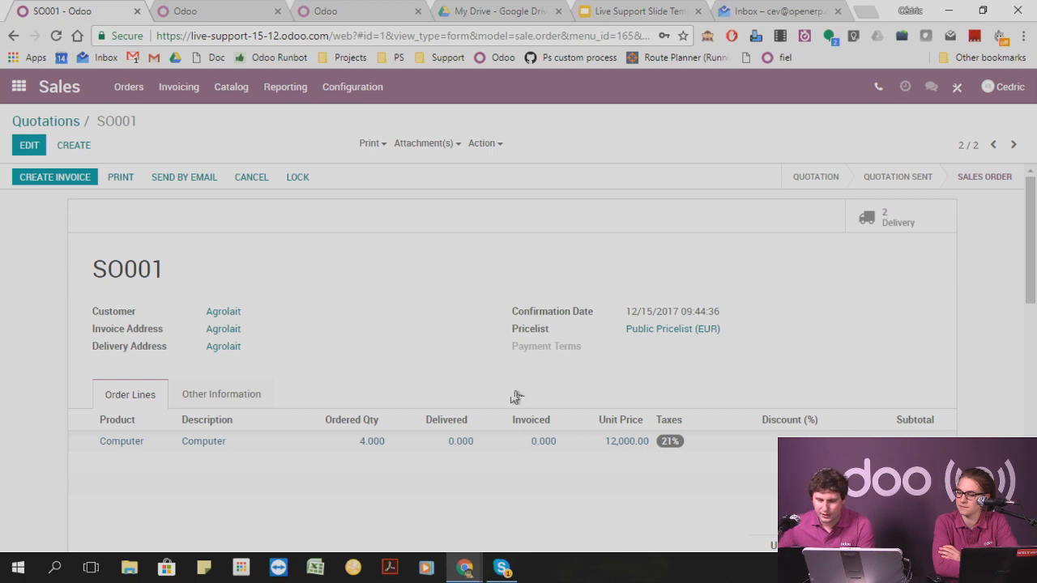
left_click(126, 91)
left_click(164, 95)
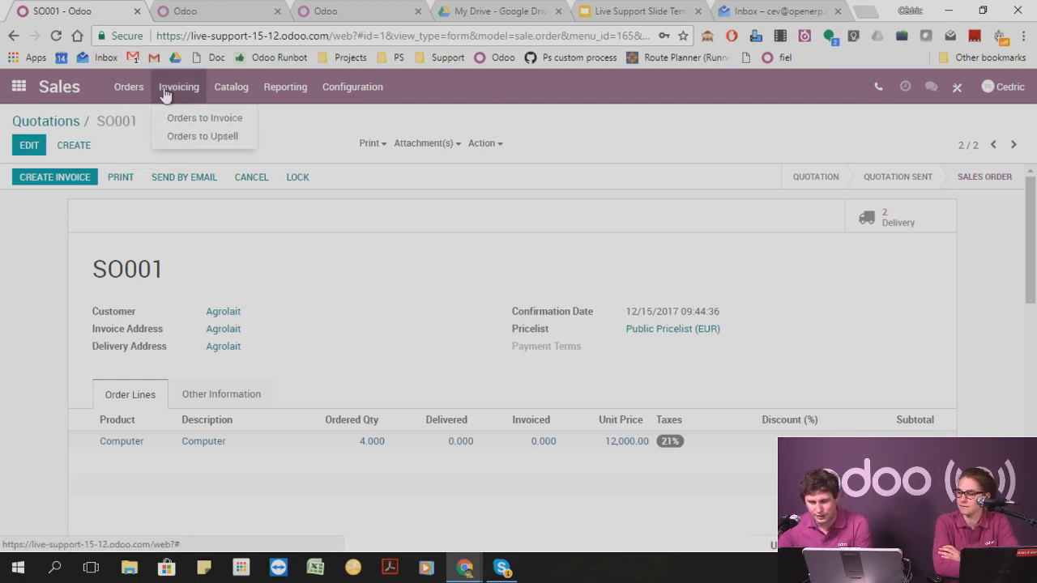
left_click(18, 86)
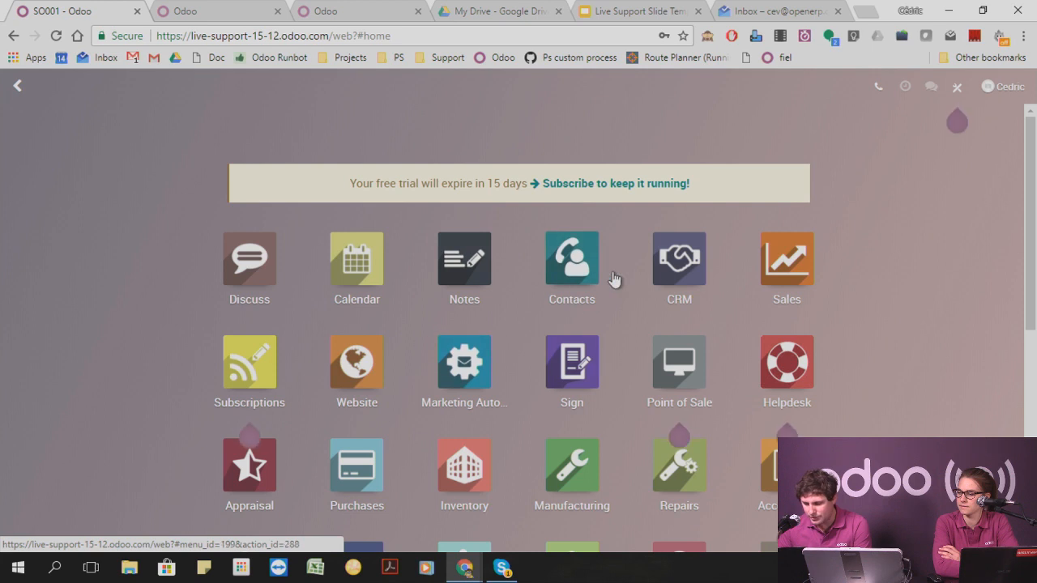
left_click(784, 261)
left_click(128, 87)
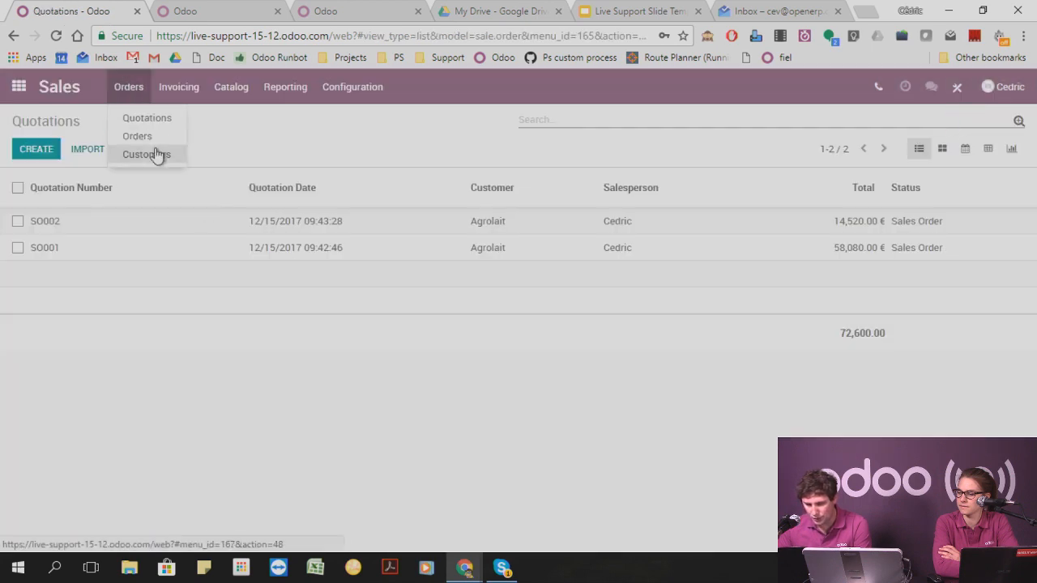
mouse_move(219, 95)
left_click(237, 123)
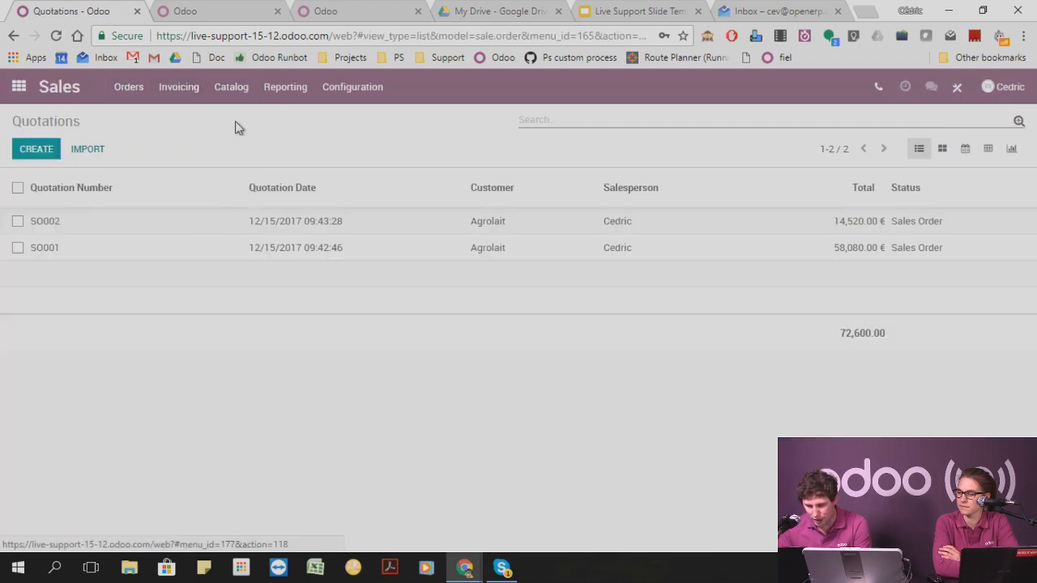
left_click(108, 278)
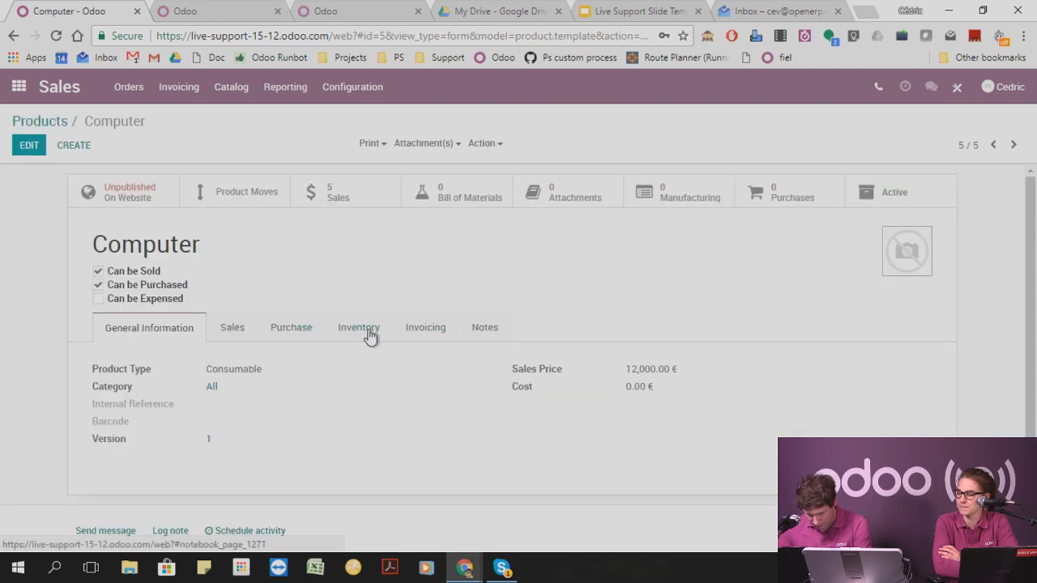
Examine the Computer product's inventory routes and its sales settings.
left_click(368, 329)
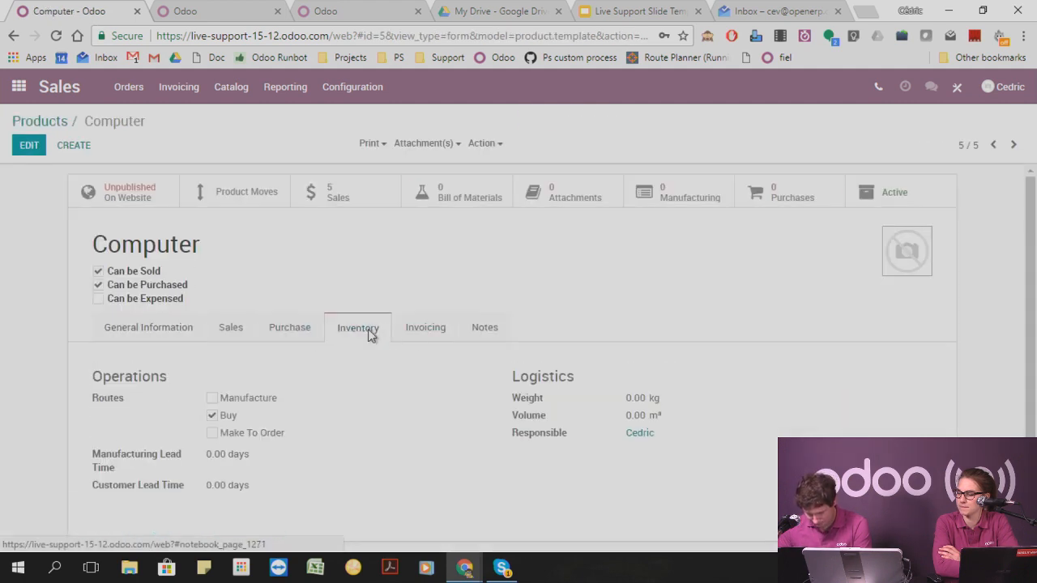
left_click(240, 334)
scroll(308, 370, "down", 3)
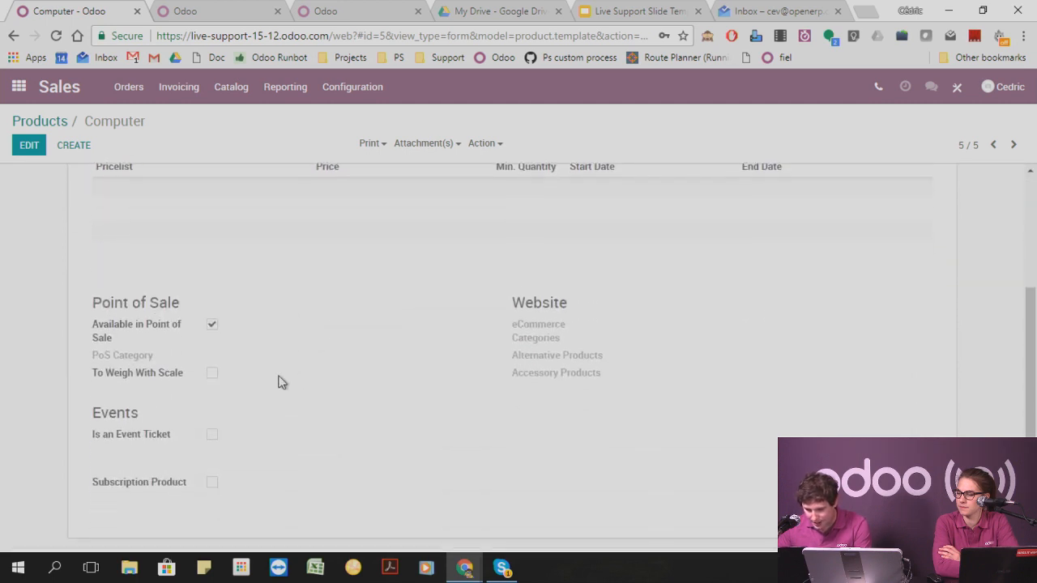
scroll(334, 378, "down", 1)
scroll(324, 378, "up", 3)
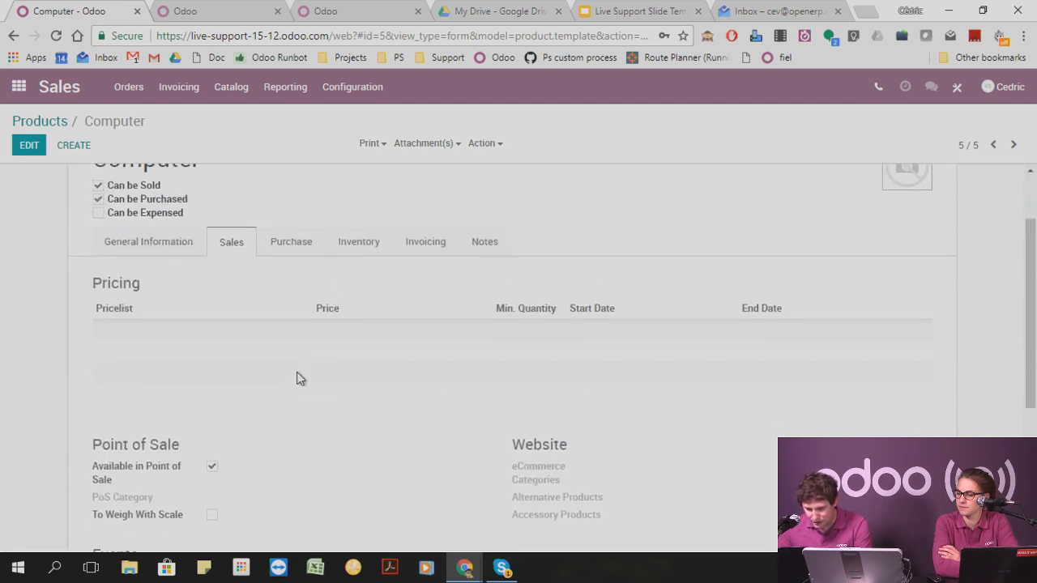
Review the Computer product's inventory, general information, sales and purchase vendor settings.
left_click(370, 261)
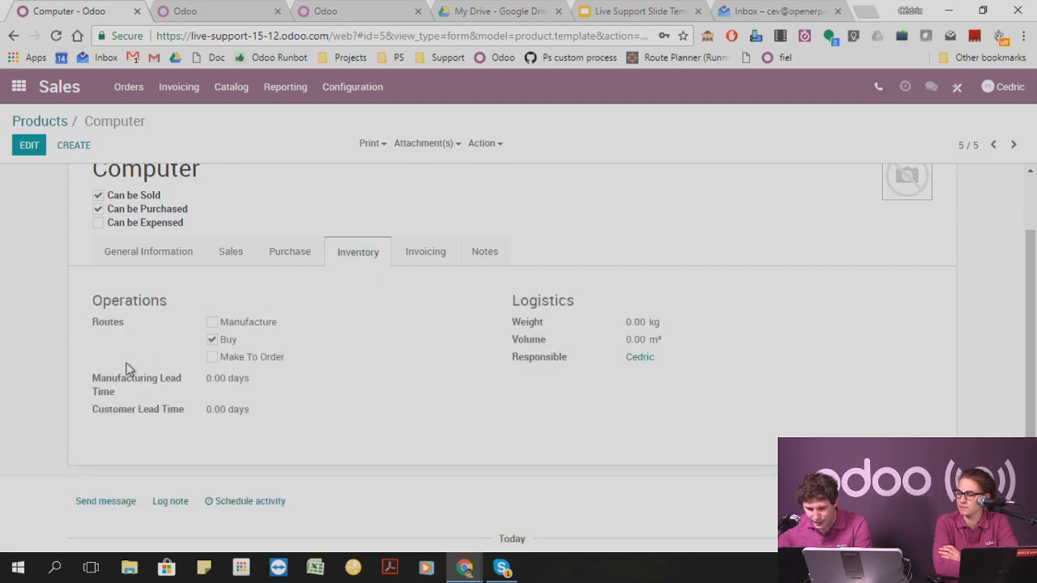
left_click(220, 260)
scroll(419, 327, "down", 2)
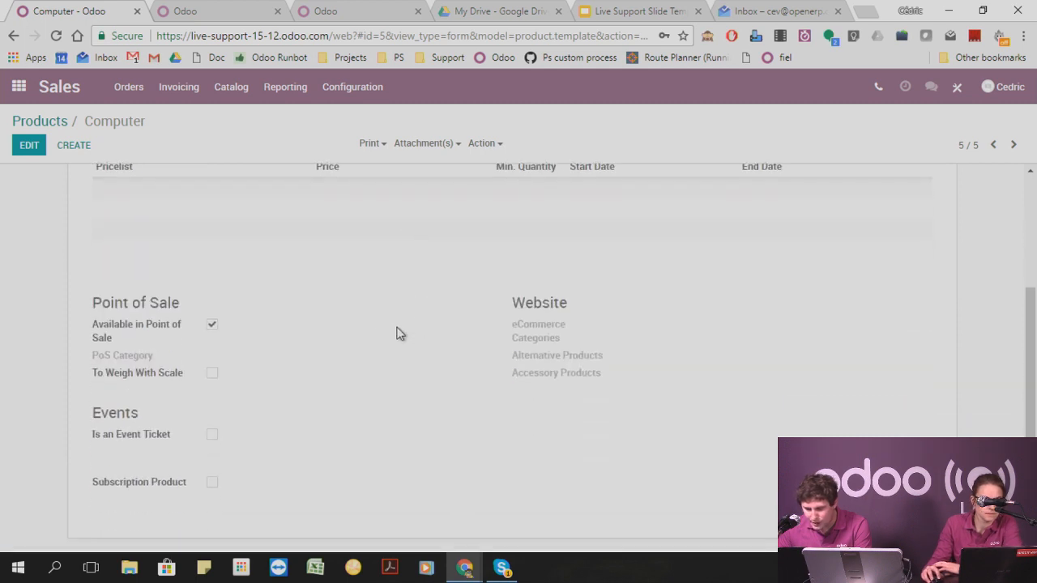
scroll(310, 352, "down", 2)
scroll(307, 352, "up", 4)
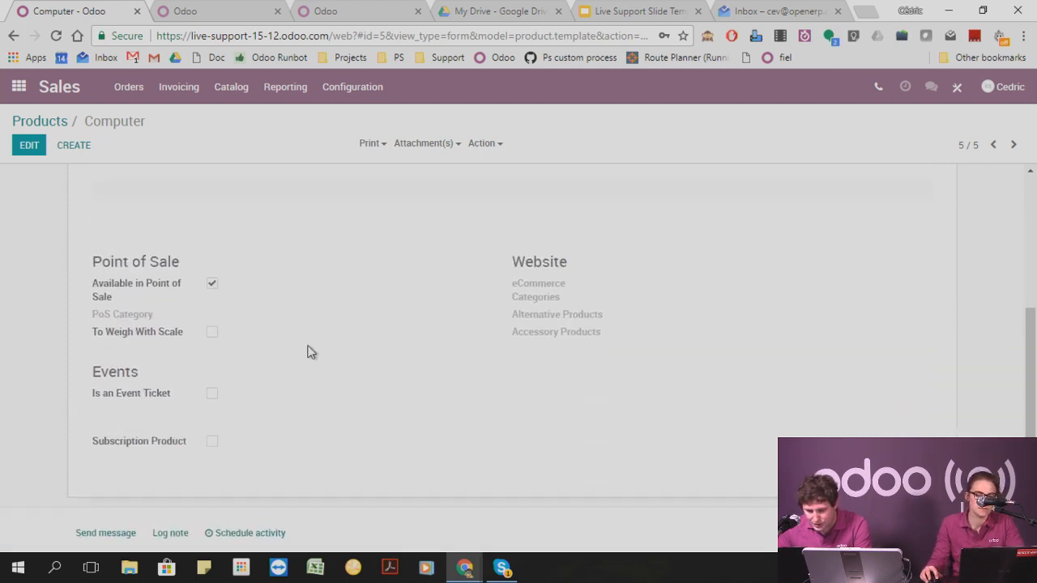
left_click(167, 335)
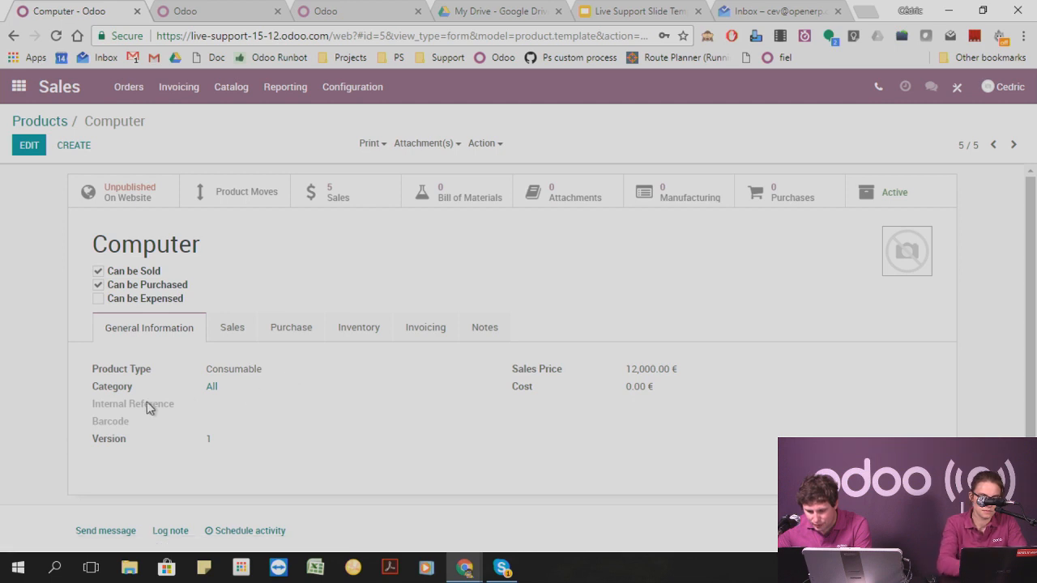
left_click(232, 328)
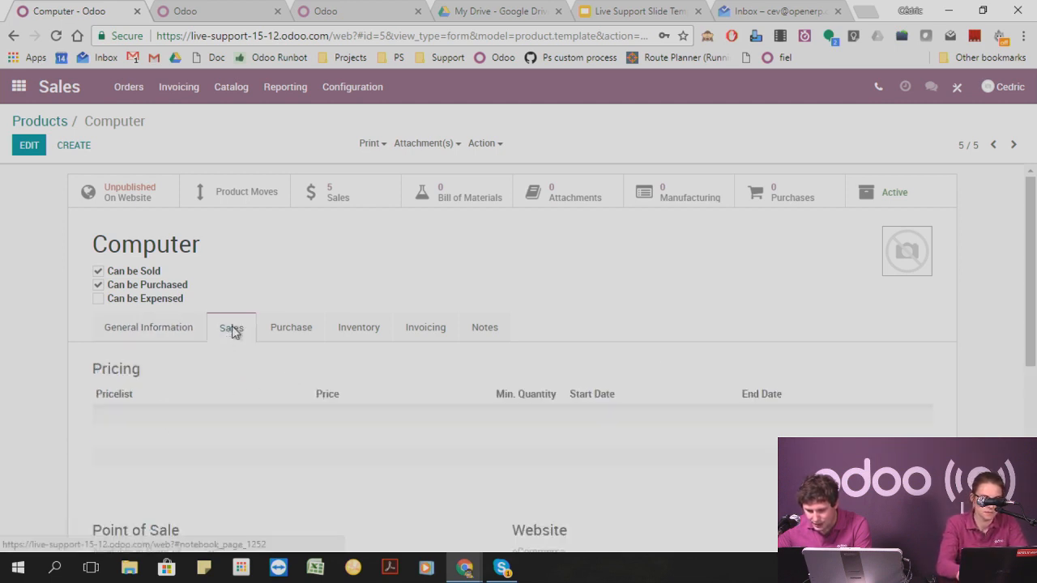
scroll(225, 358, "down", 3)
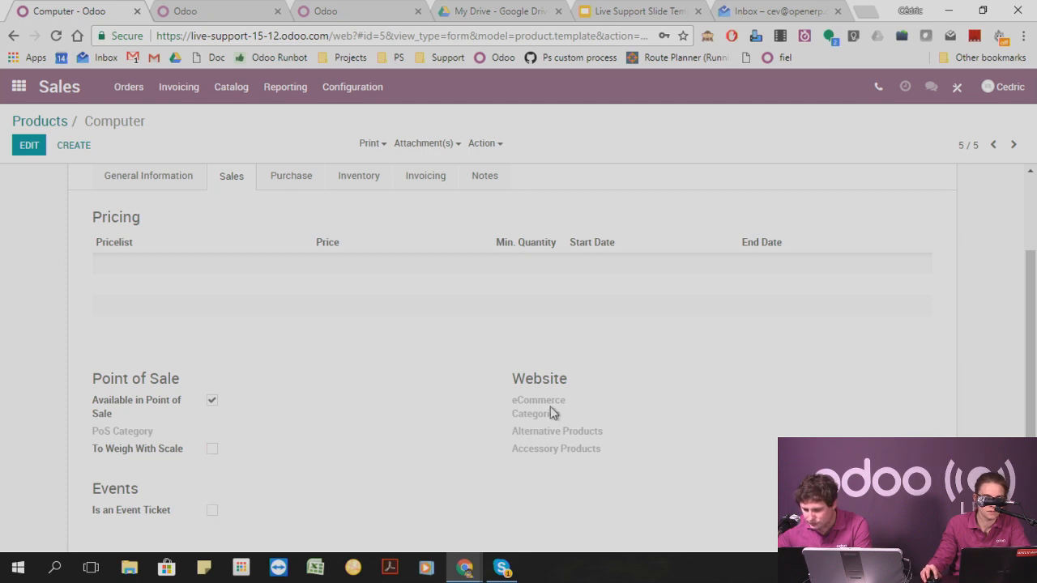
scroll(545, 412, "down", 4)
scroll(340, 354, "up", 6)
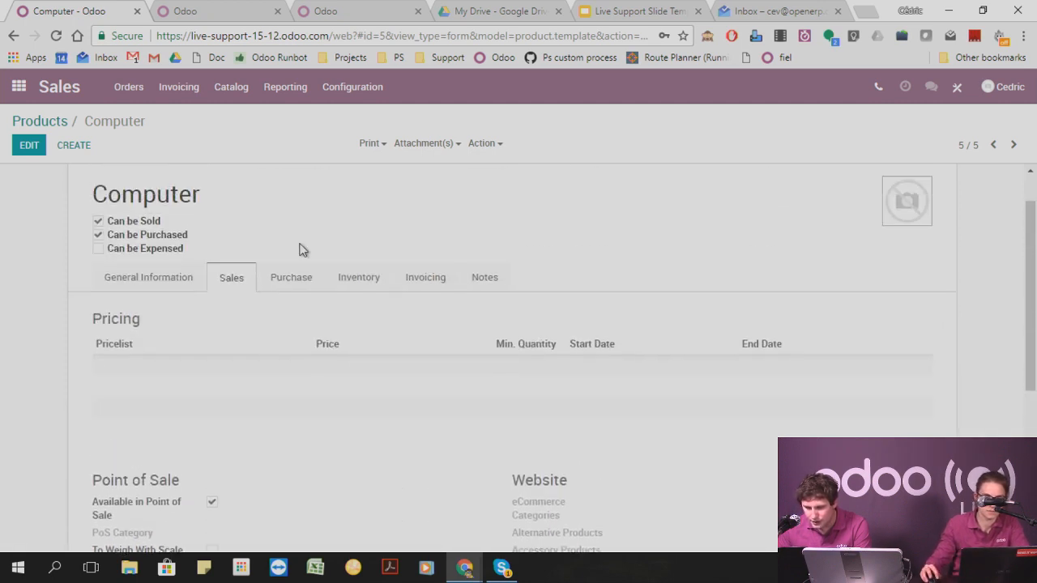
left_click(306, 283)
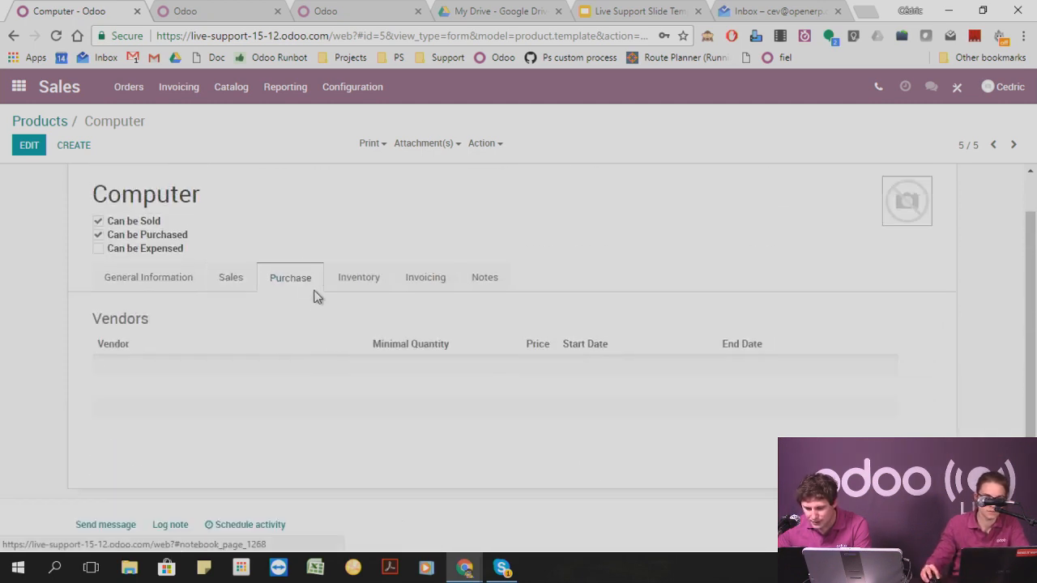
Switch to the demo3 Odoo database and set the user's language preference to English.
left_click(228, 12)
left_click(352, 10)
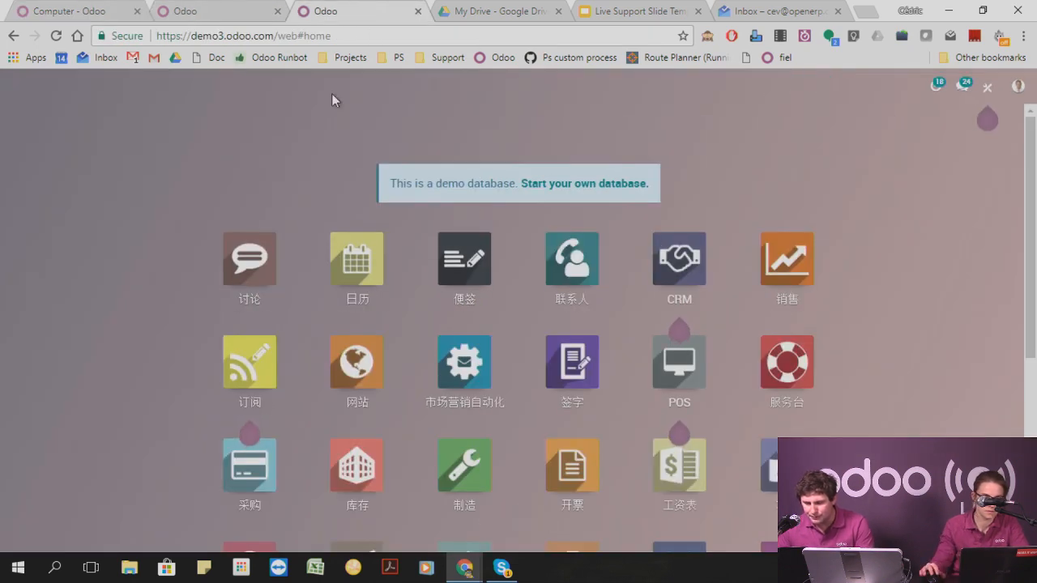
left_click(1018, 89)
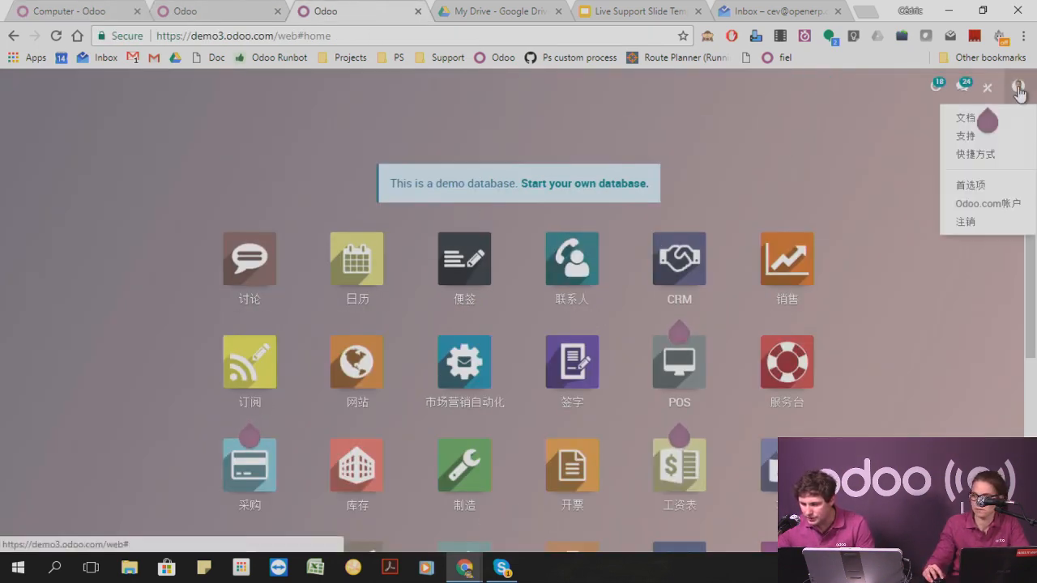
left_click(976, 187)
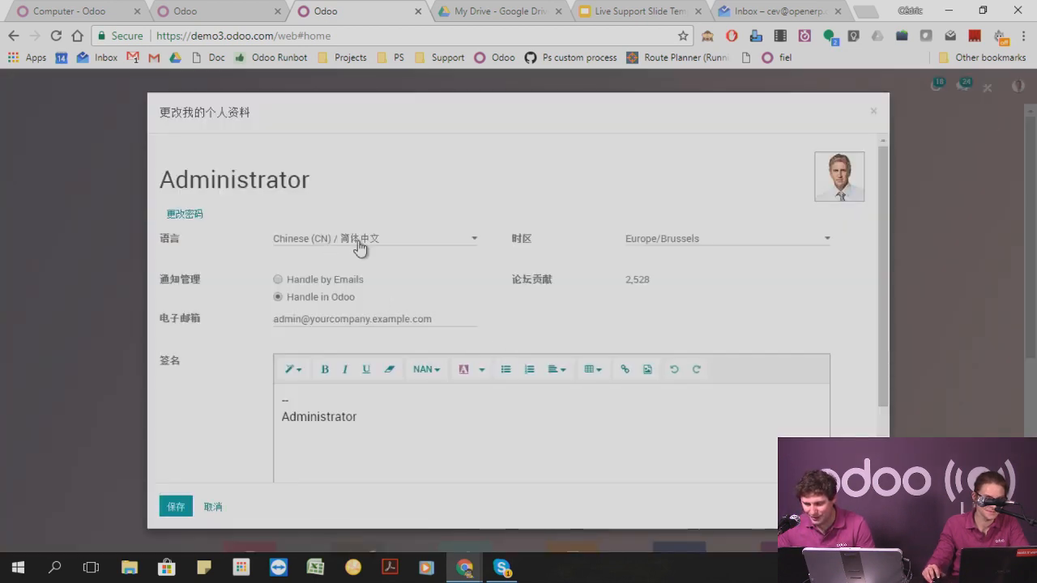
left_click(360, 246)
left_click(312, 282)
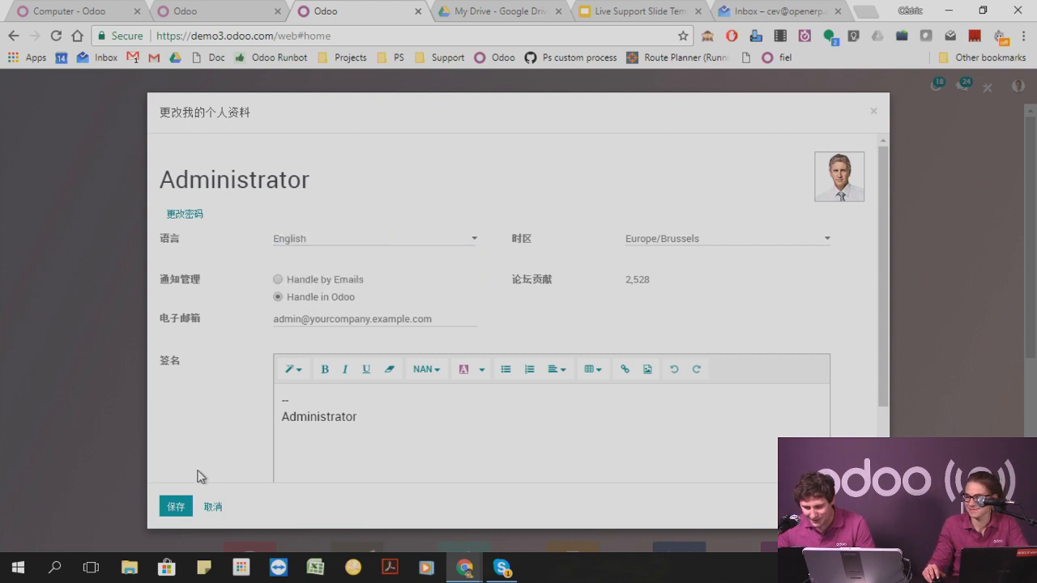
left_click(176, 506)
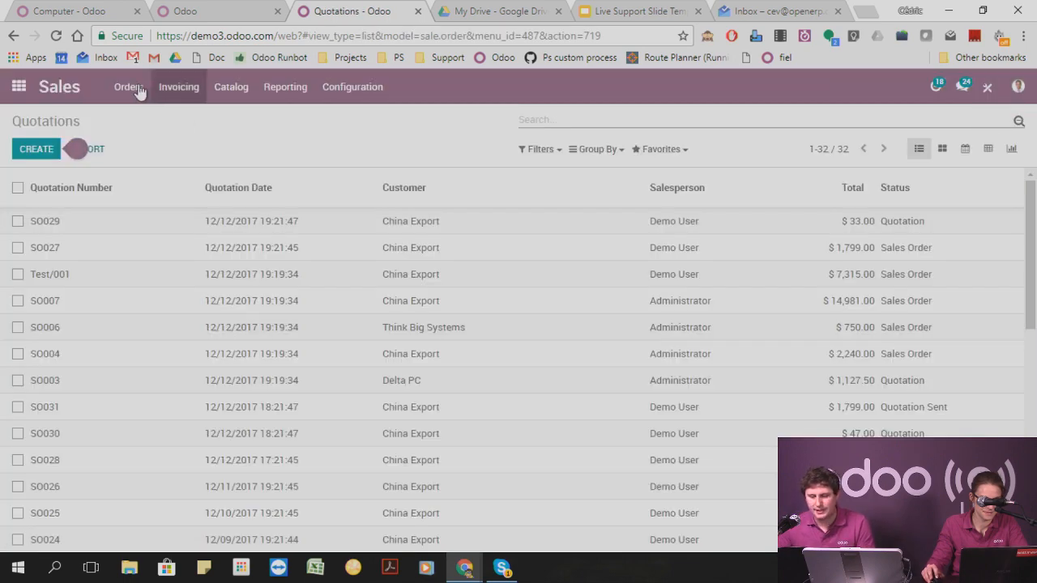
Open the Apple In-Ear Headphones product from the Sales app's product catalog.
left_click(130, 87)
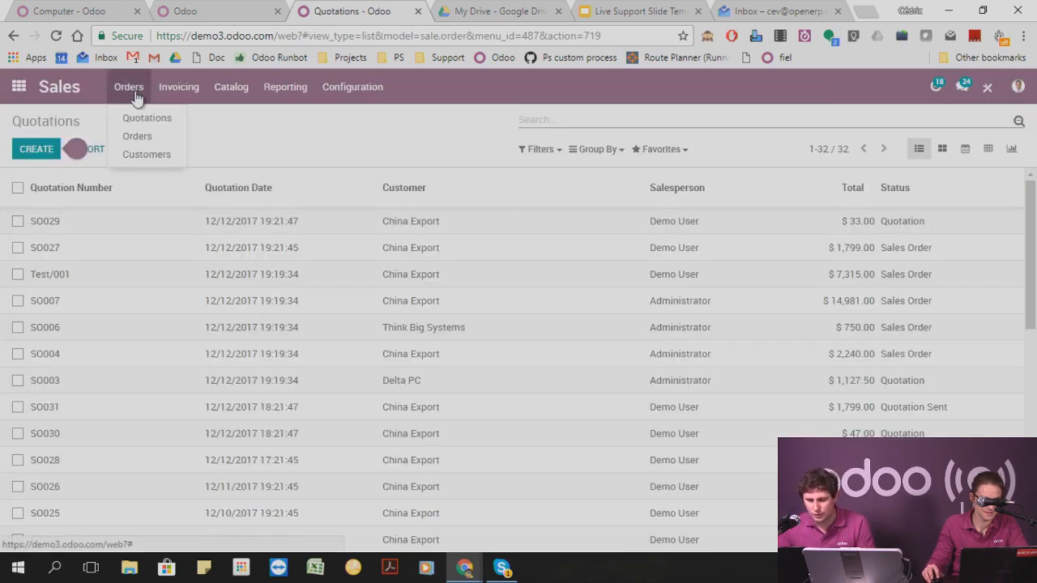
left_click(232, 118)
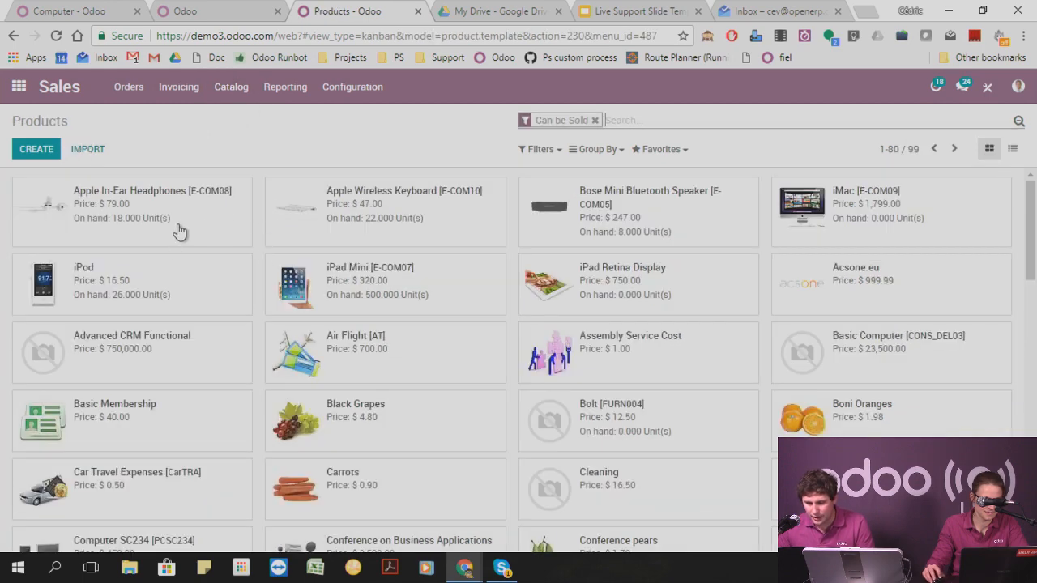
left_click(203, 227)
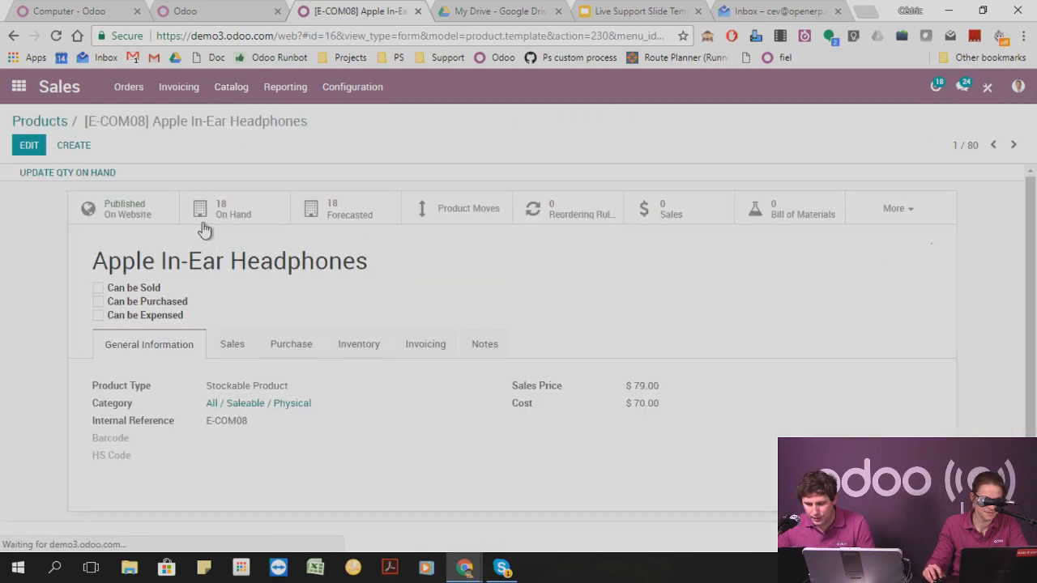
Examine the headphones product's inventory routes, vendor list and sales settings.
left_click(366, 347)
scroll(376, 377, "down", 1)
scroll(373, 378, "down", 1)
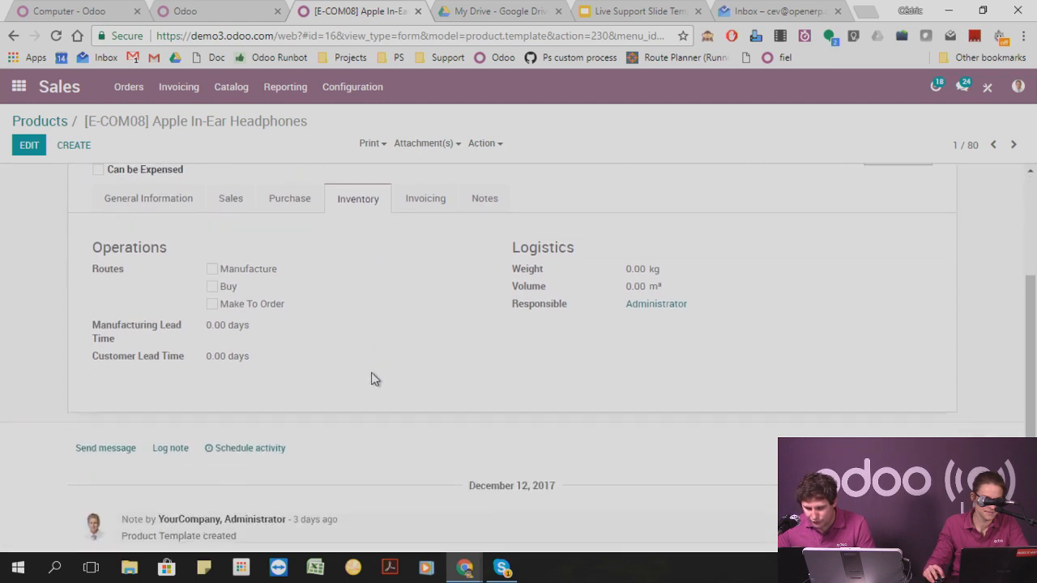
scroll(262, 324, "up", 2)
left_click(282, 280)
scroll(244, 348, "down", 1)
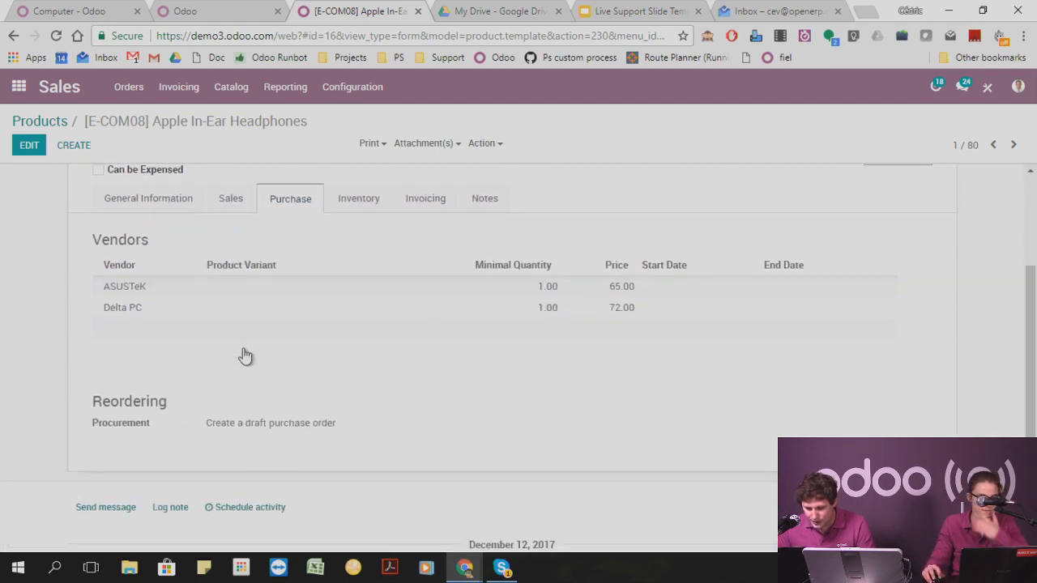
scroll(236, 312, "up", 1)
left_click(236, 274)
scroll(219, 341, "down", 1)
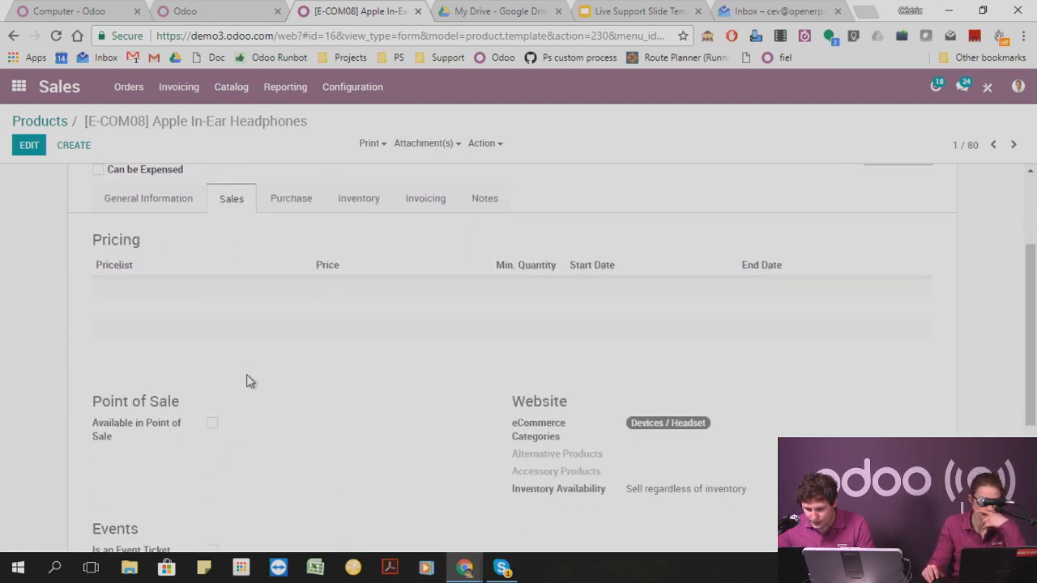
scroll(372, 443, "down", 2)
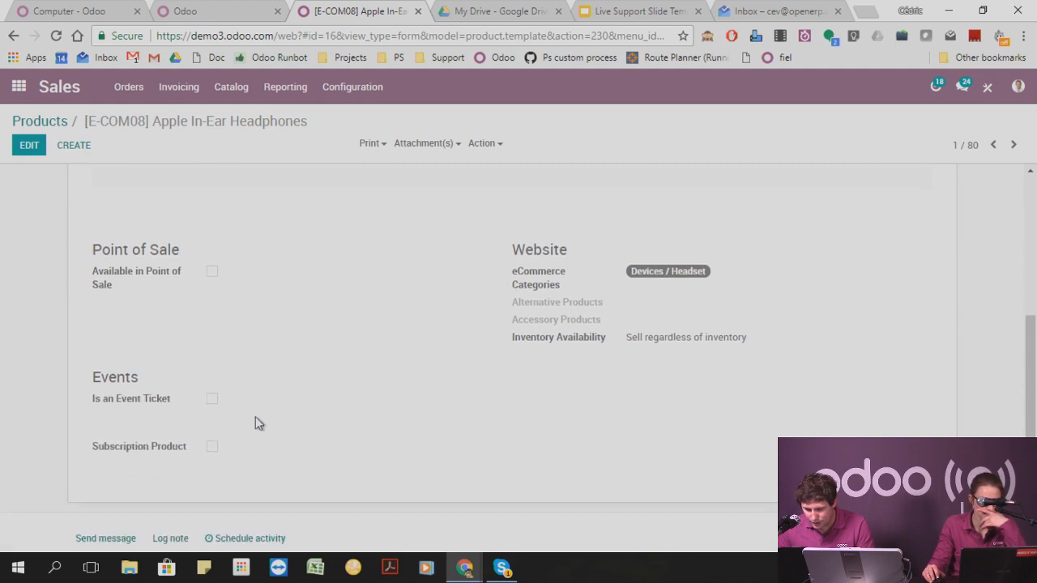
Examine the headphones product's general information, invoicing policy and notes.
scroll(255, 417, "up", 2)
left_click(155, 206)
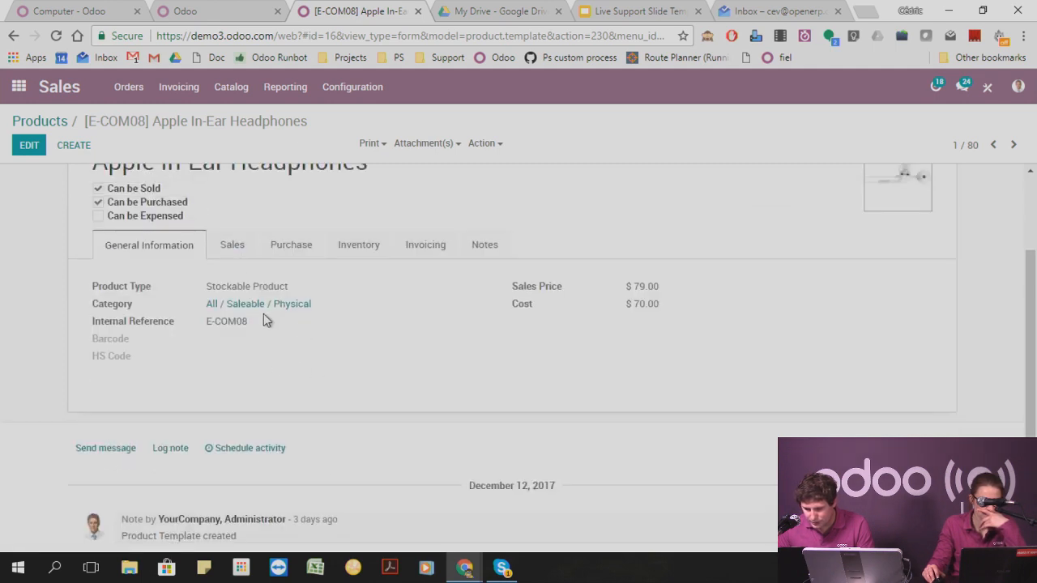
left_click(425, 248)
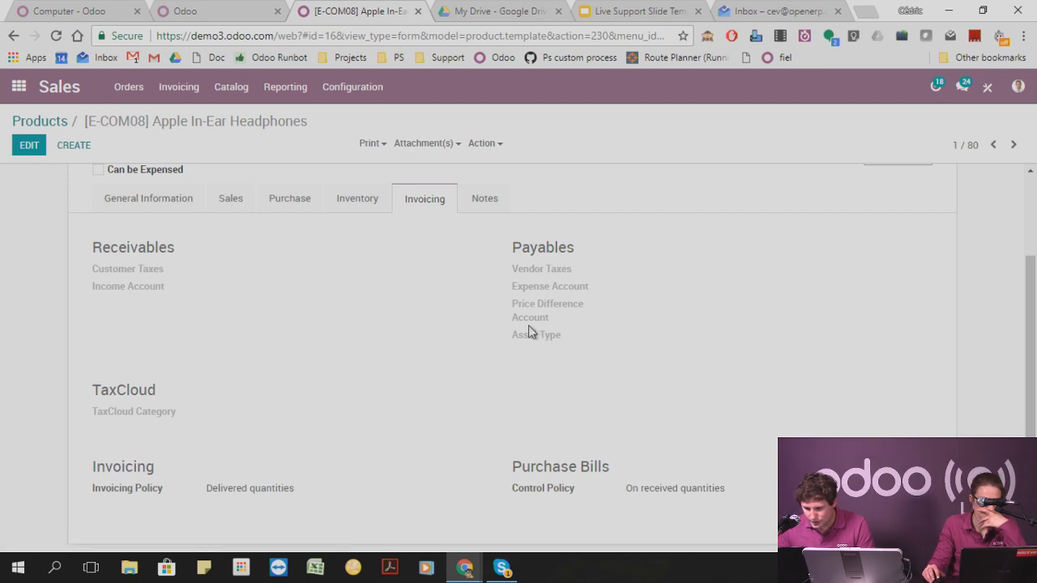
left_click(489, 199)
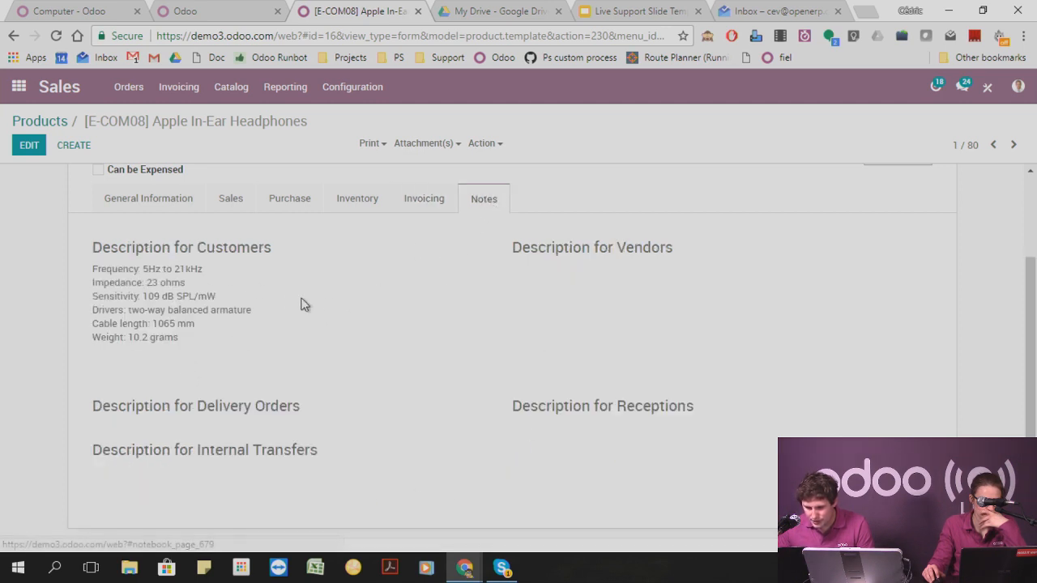
scroll(276, 379, "up", 2)
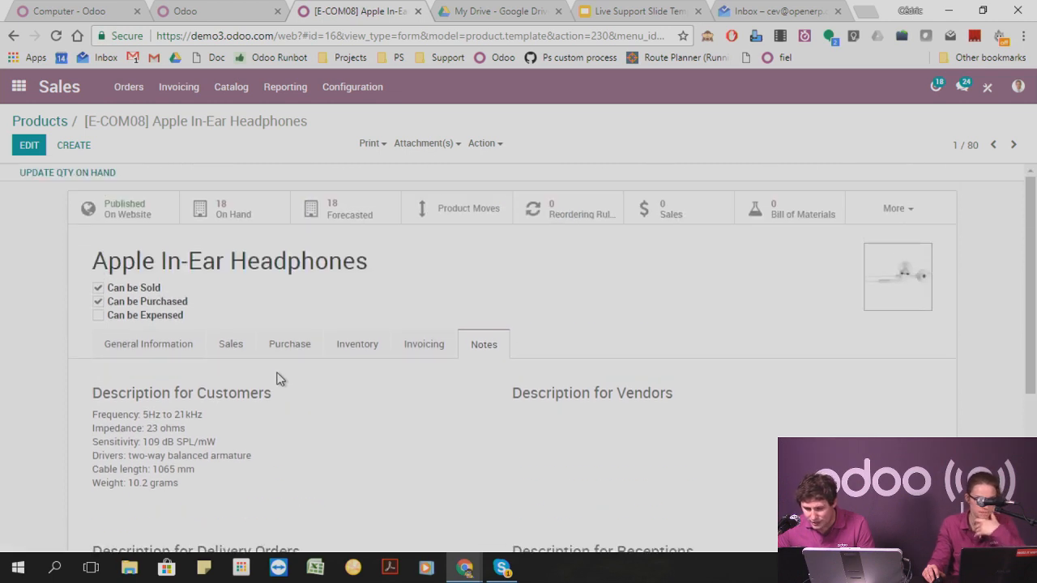
left_click(164, 351)
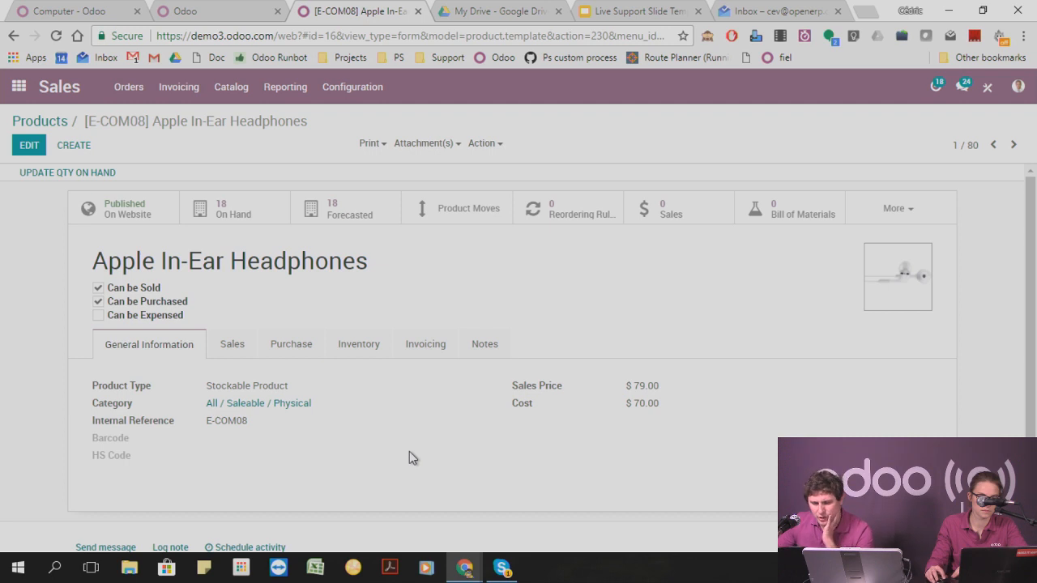
Leave the product and open the tasks board in the Project app.
left_click(18, 84)
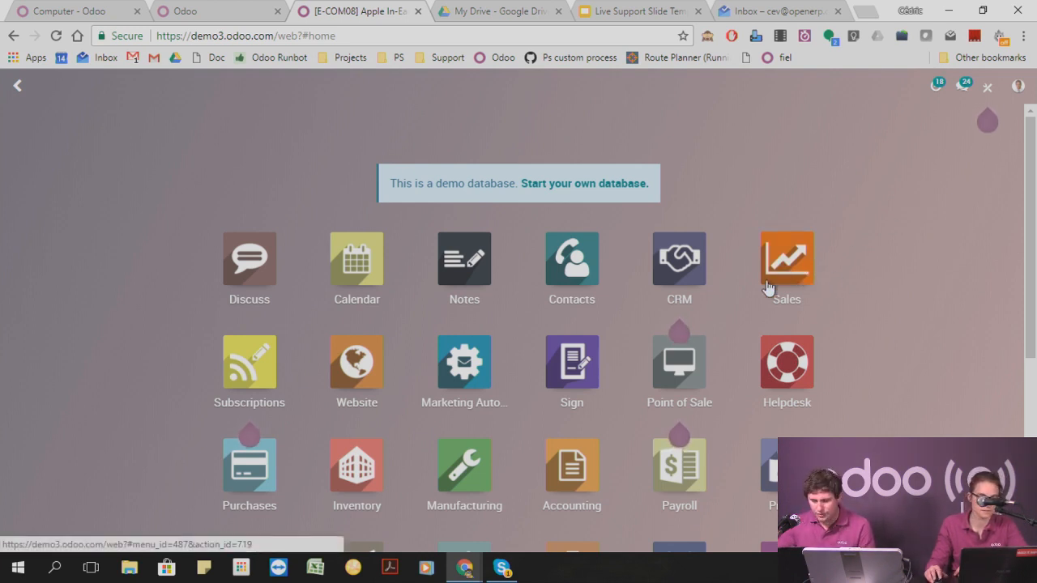
scroll(452, 327, "down", 2)
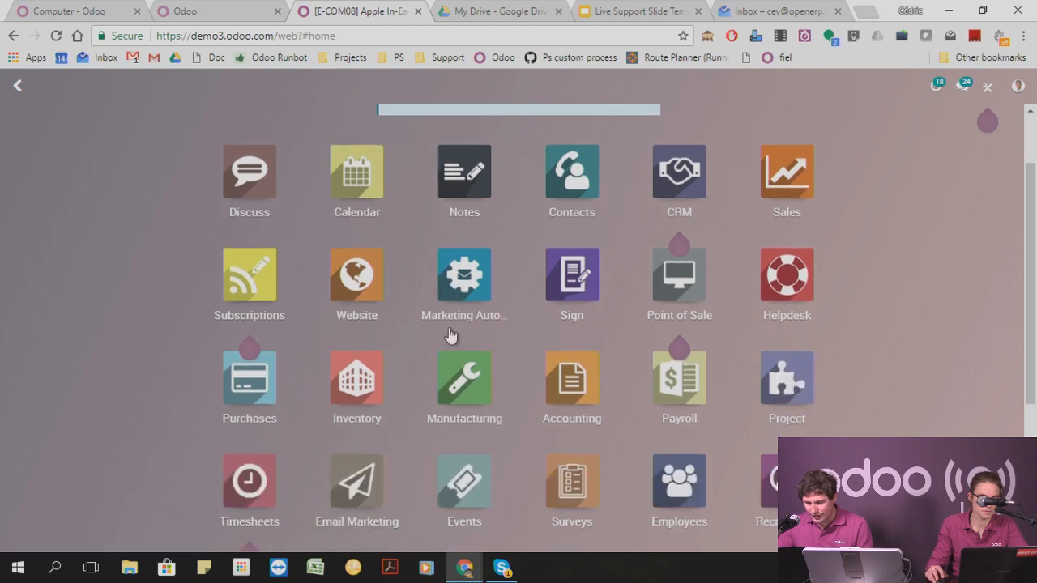
left_click(739, 324)
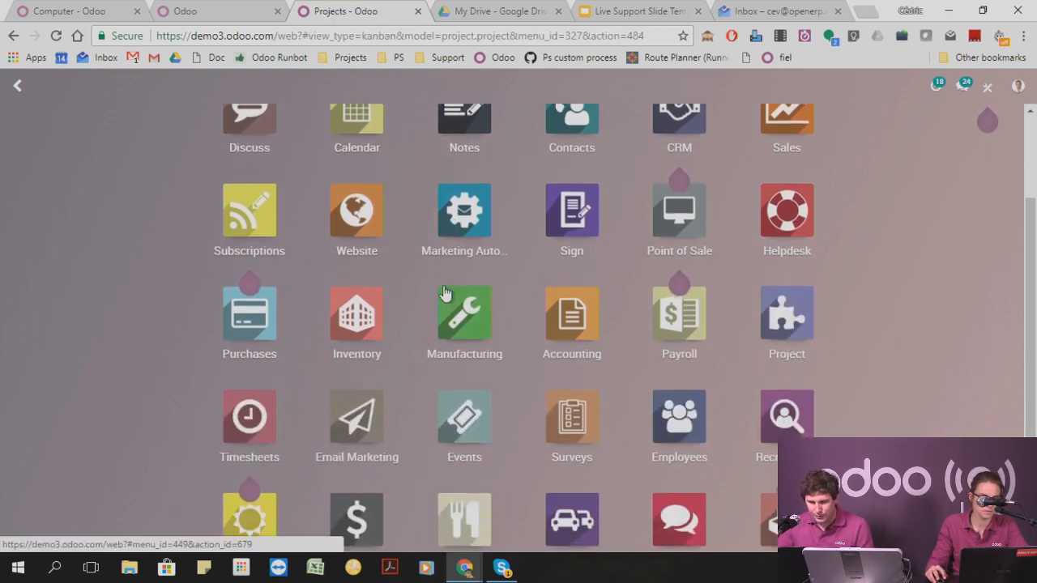
left_click(198, 91)
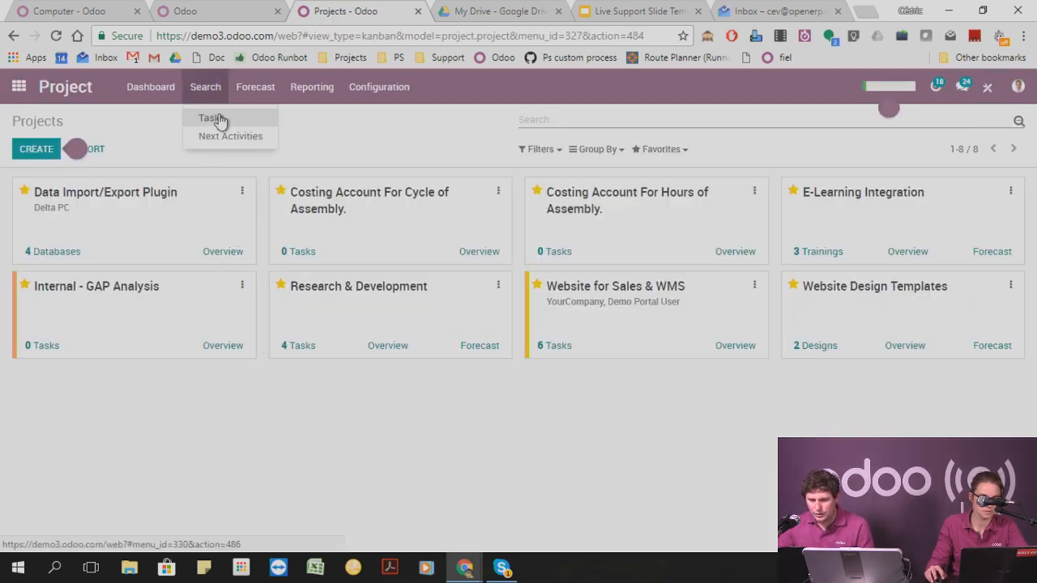
left_click(213, 119)
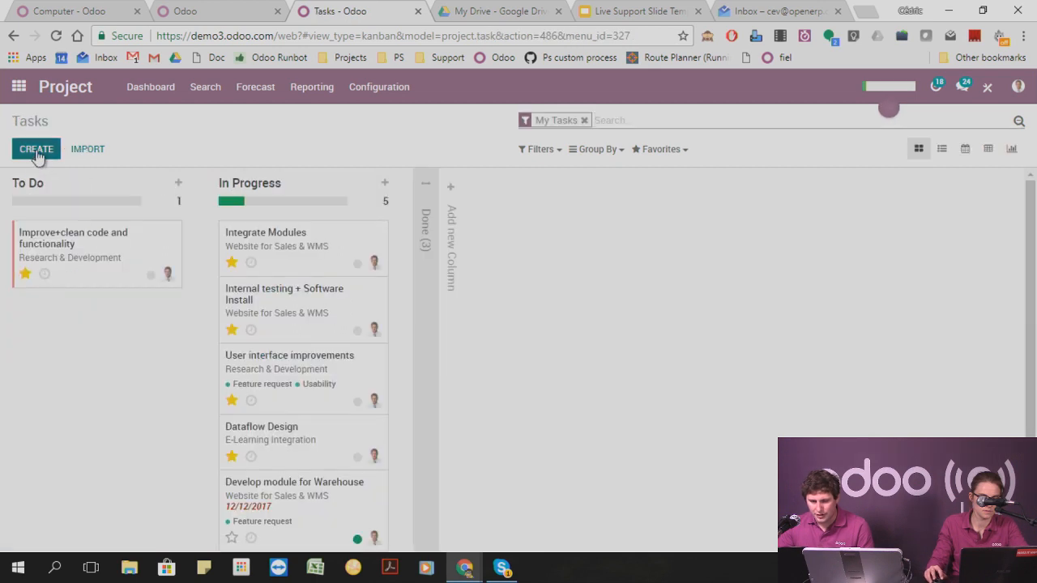
Add a task named "Task 1" to the To Do column.
left_click(36, 151)
type("Ta")
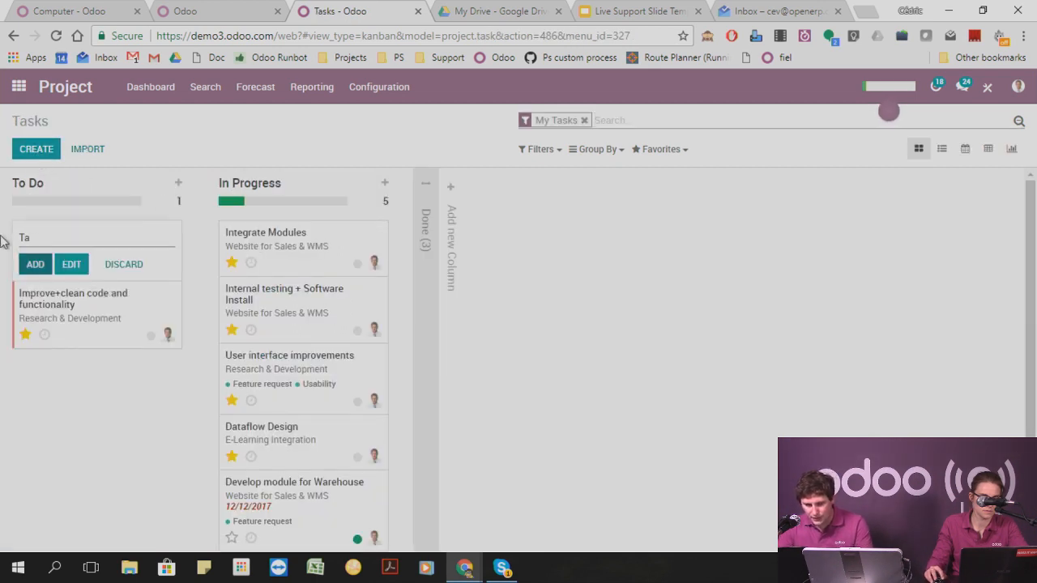
type("s")
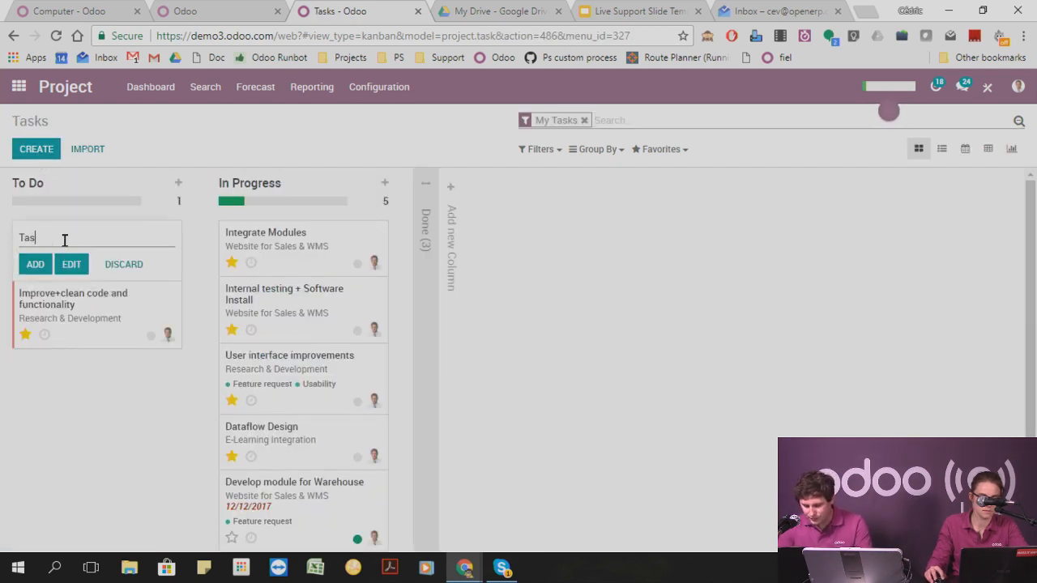
type("k 1")
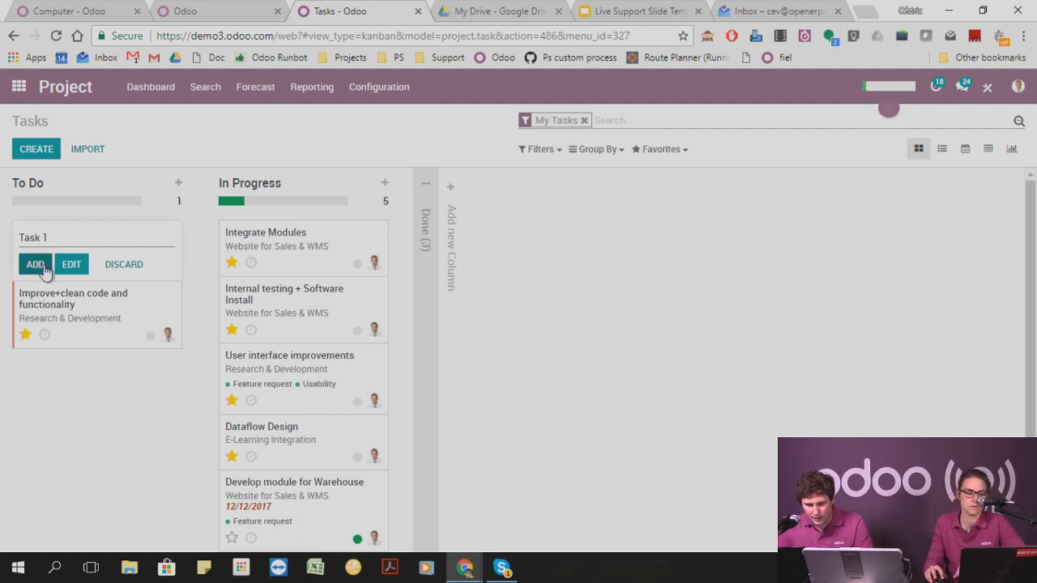
left_click(35, 265)
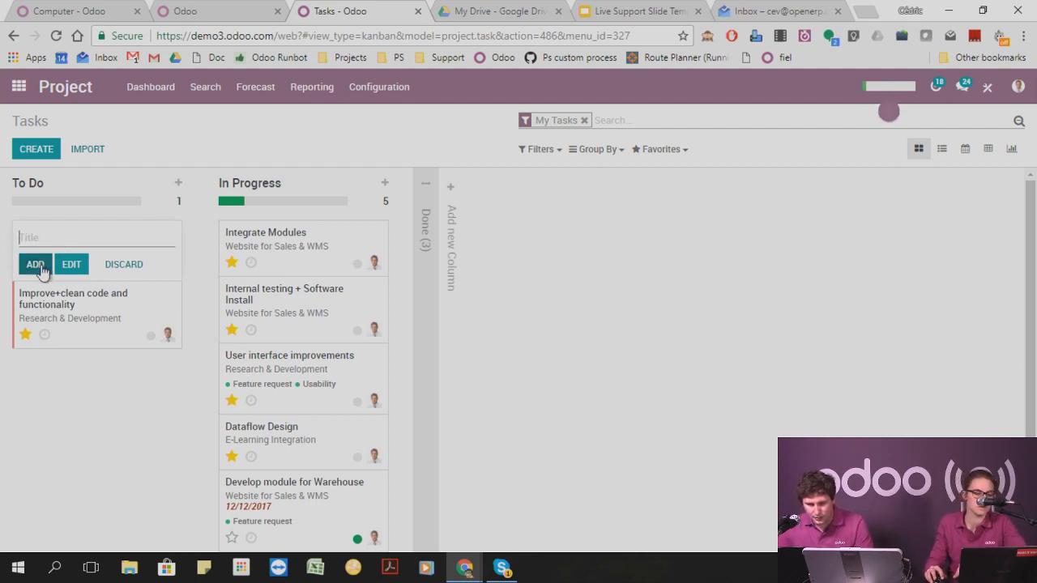
Add a task named "Task 2" to the To Do column and open its form.
left_click(48, 160)
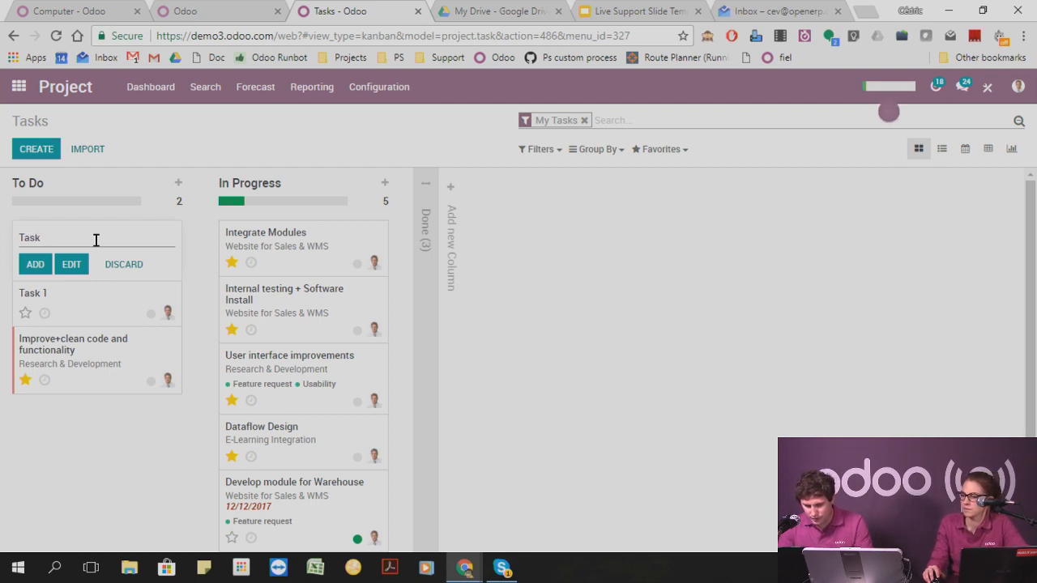
left_click(35, 265)
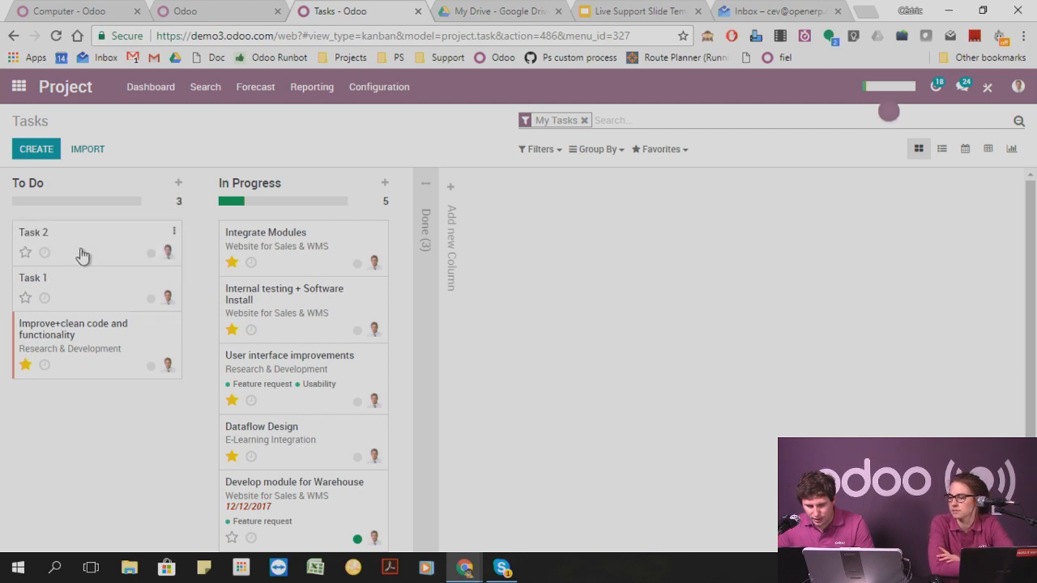
left_click(80, 252)
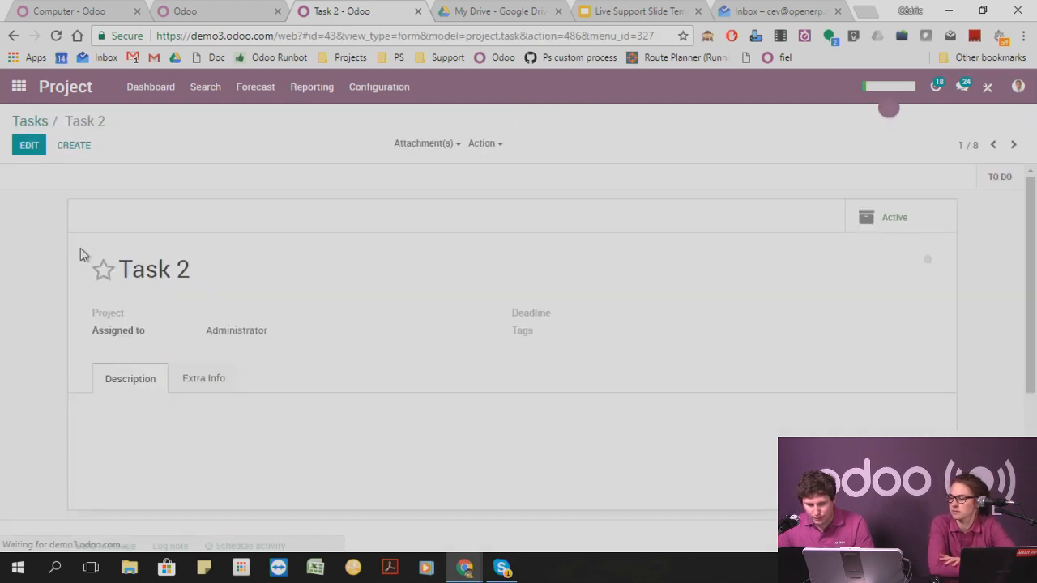
Examine Task 2's Description and Extra Info sections and return to the tasks board.
left_click(192, 388)
left_click(132, 387)
left_click(200, 386)
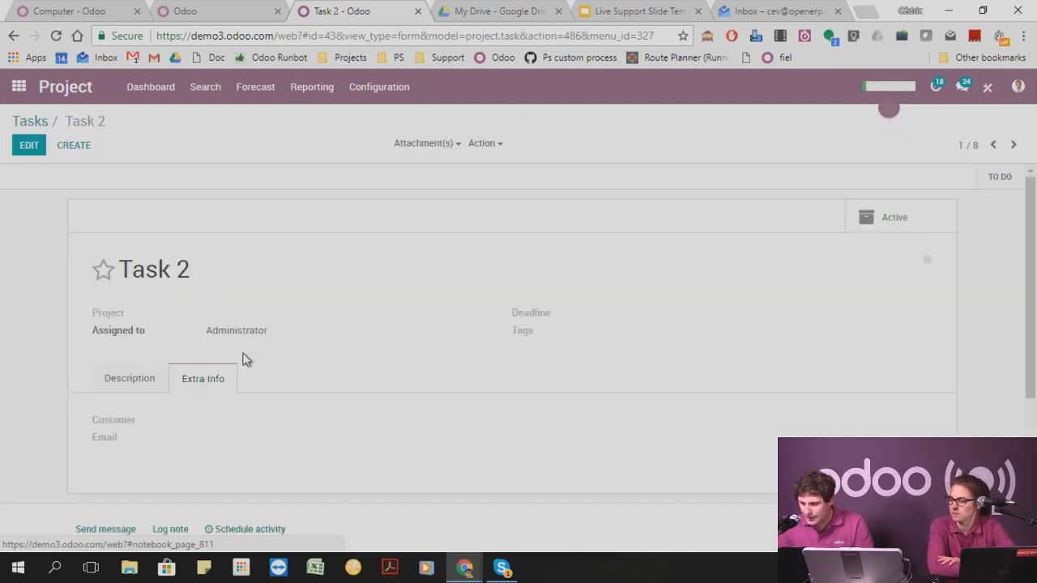
left_click(144, 380)
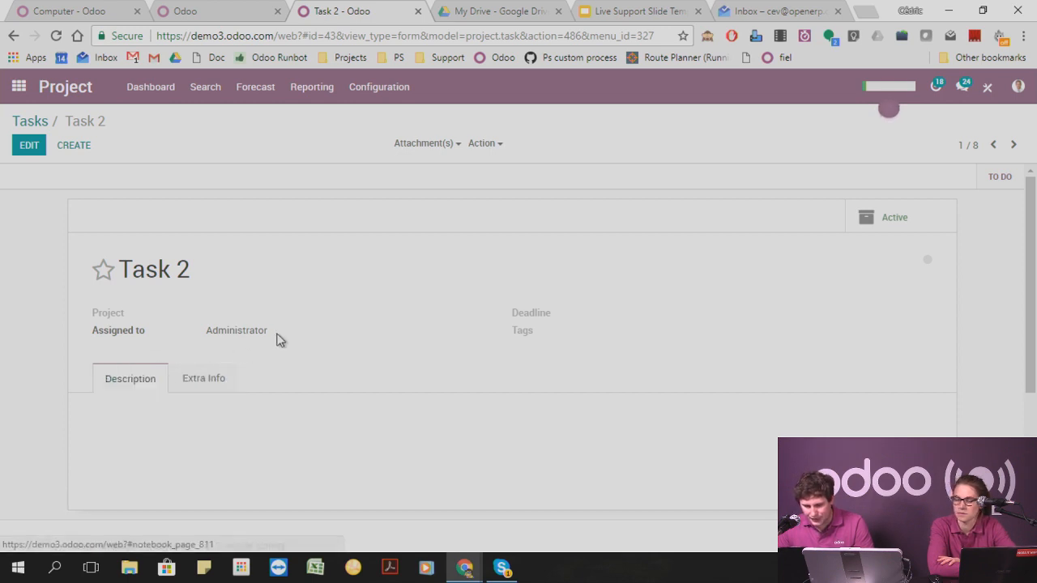
scroll(278, 339, "down", 3)
scroll(278, 339, "up", 3)
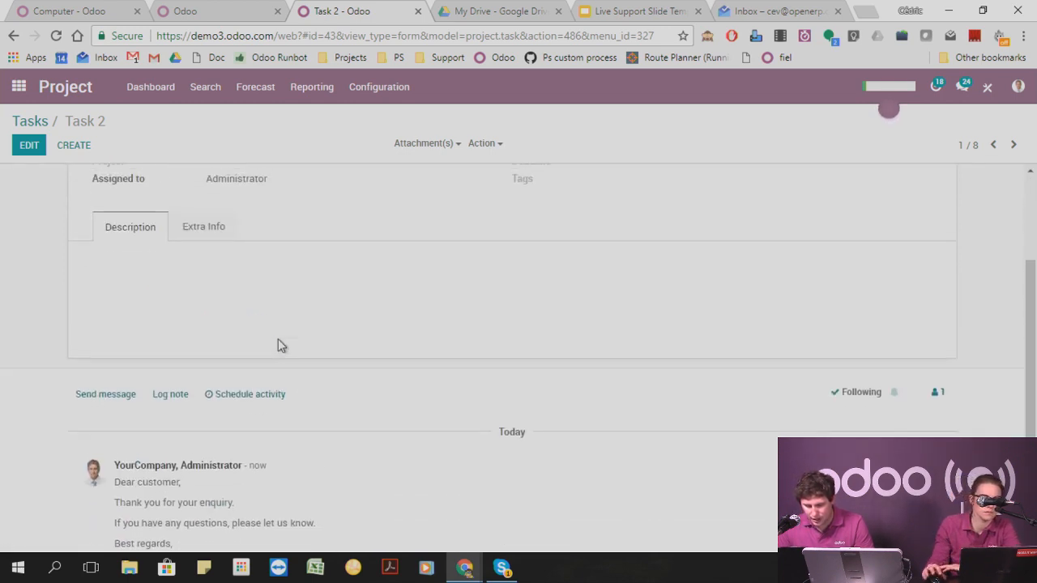
left_click(36, 121)
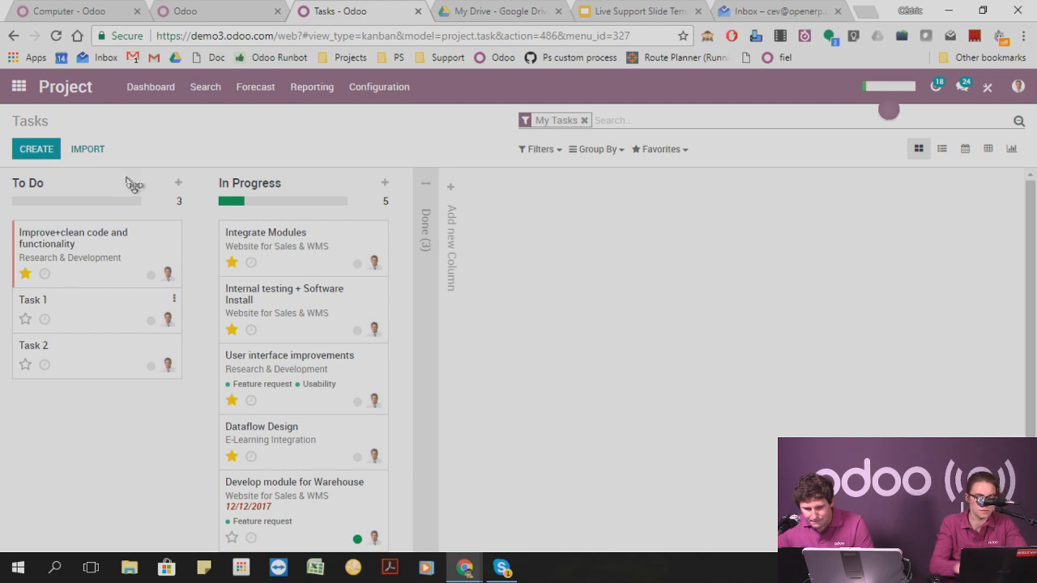
Open the Project app's settings and save them with Timesheets and Forecasts enabled.
left_click(392, 88)
left_click(393, 119)
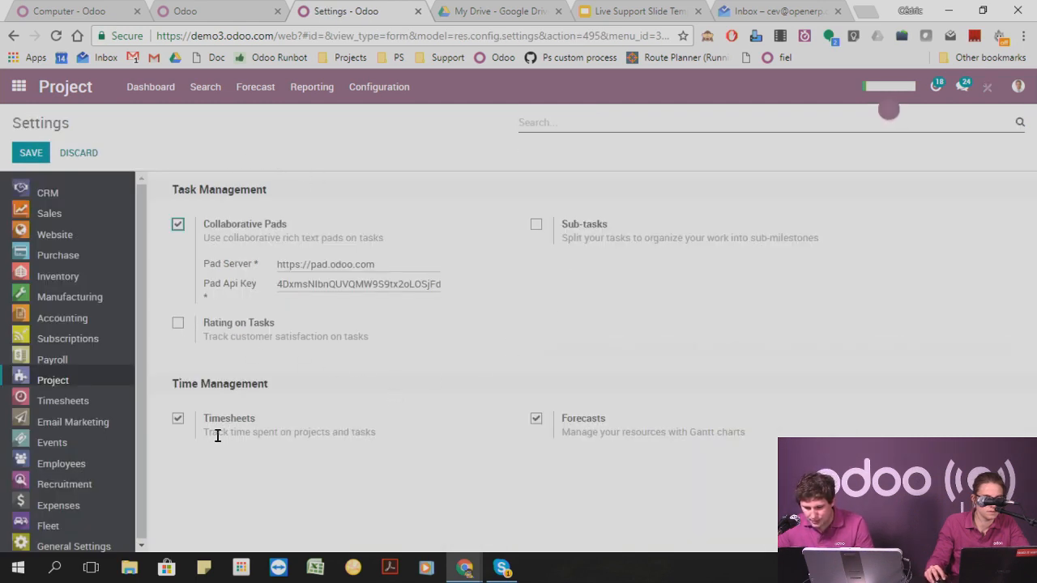
left_click_drag(217, 436, 740, 437)
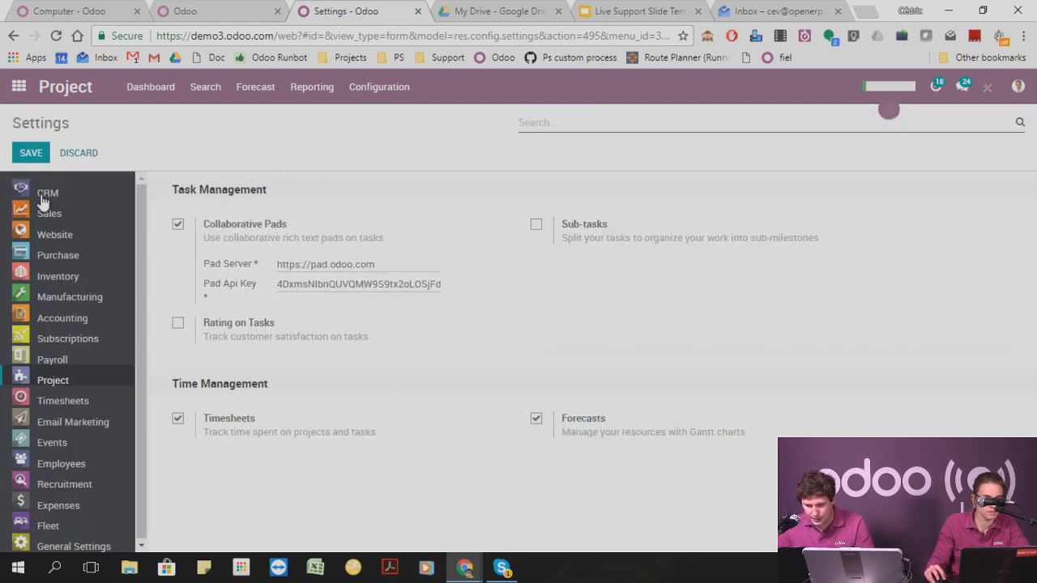
left_click(31, 155)
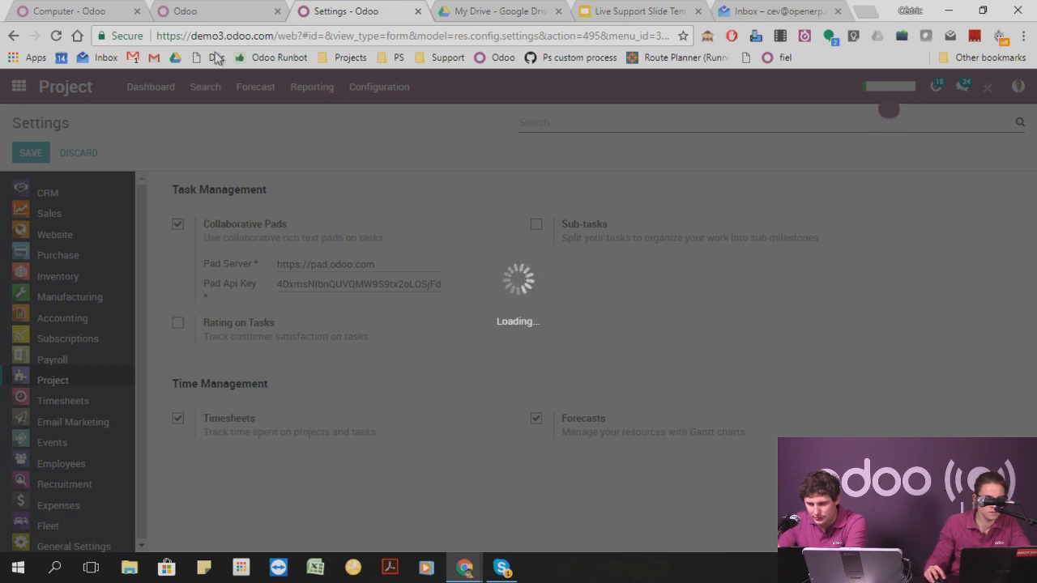
Switch to the local database's browser tab, load Odoo Runbot there and connect to an 11.0 build of the odoo/enterprise repository.
left_click(245, 14)
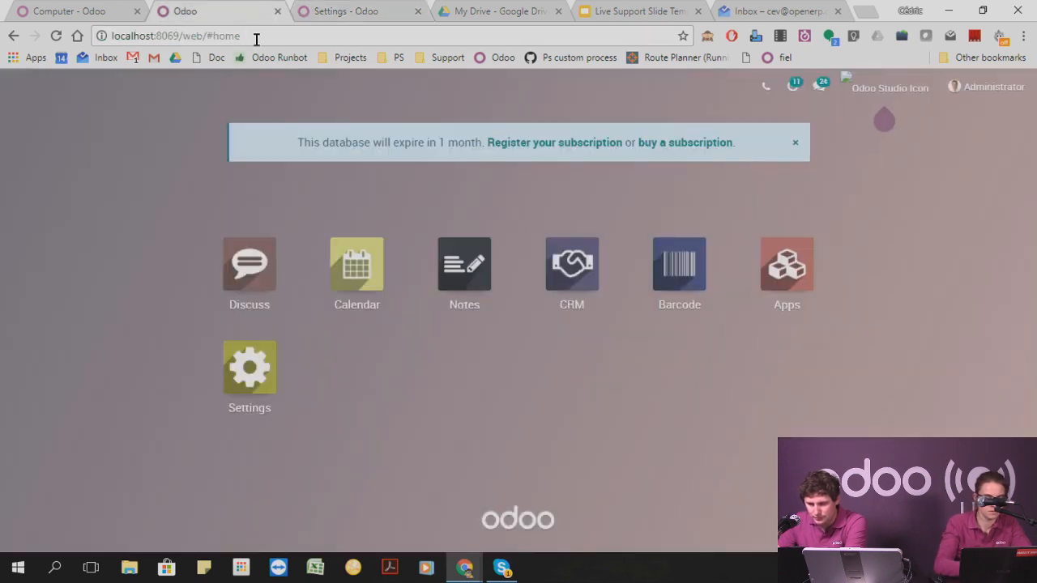
left_click(256, 39)
type("r")
key("Return")
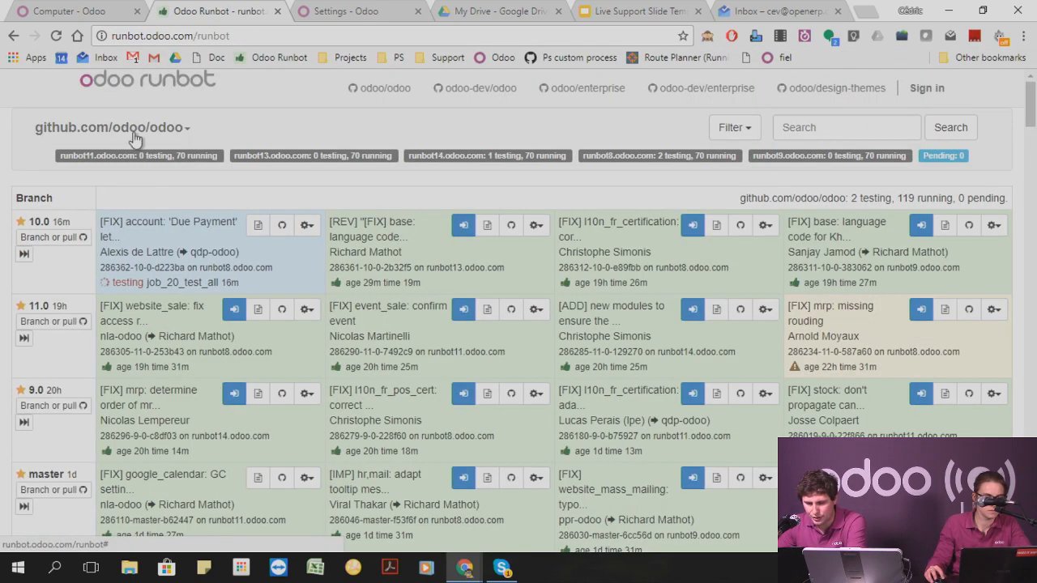
left_click(132, 134)
left_click(129, 206)
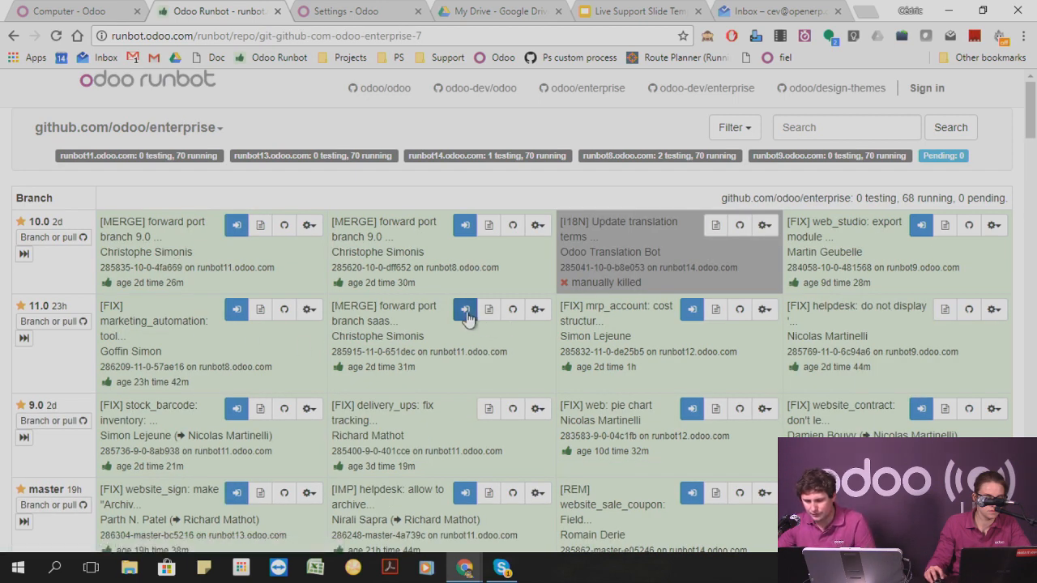
left_click(688, 308)
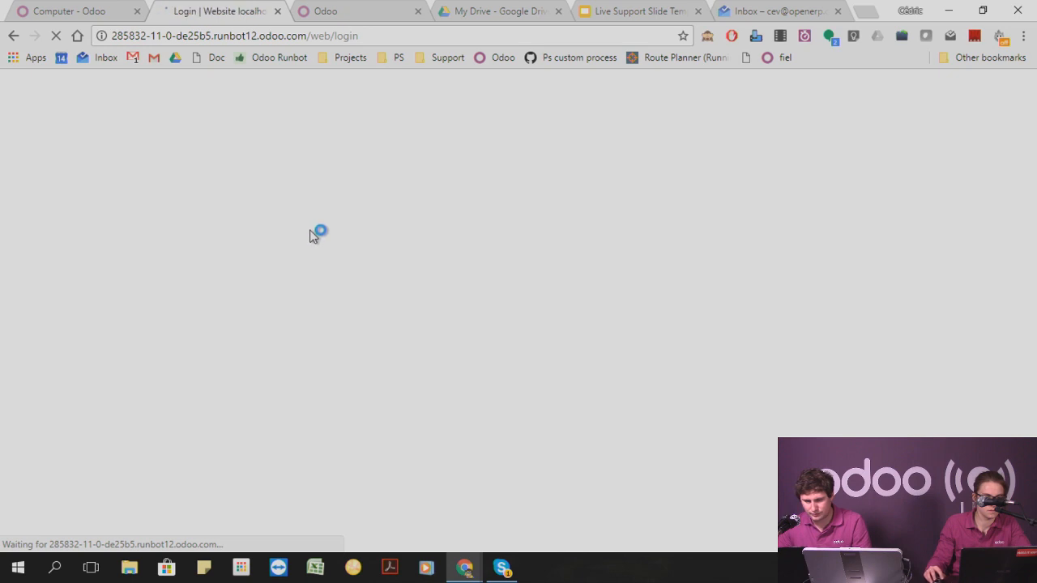
Log in to the runbot database with the administrator account and open the Project app.
type("ad")
left_click(445, 255)
left_click(421, 324)
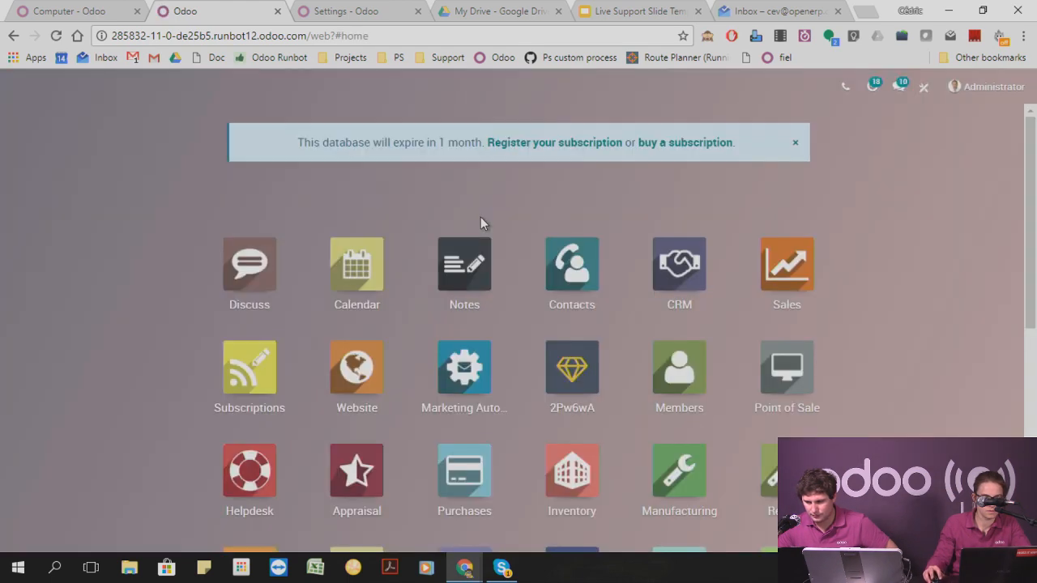
scroll(595, 332, "down", 1)
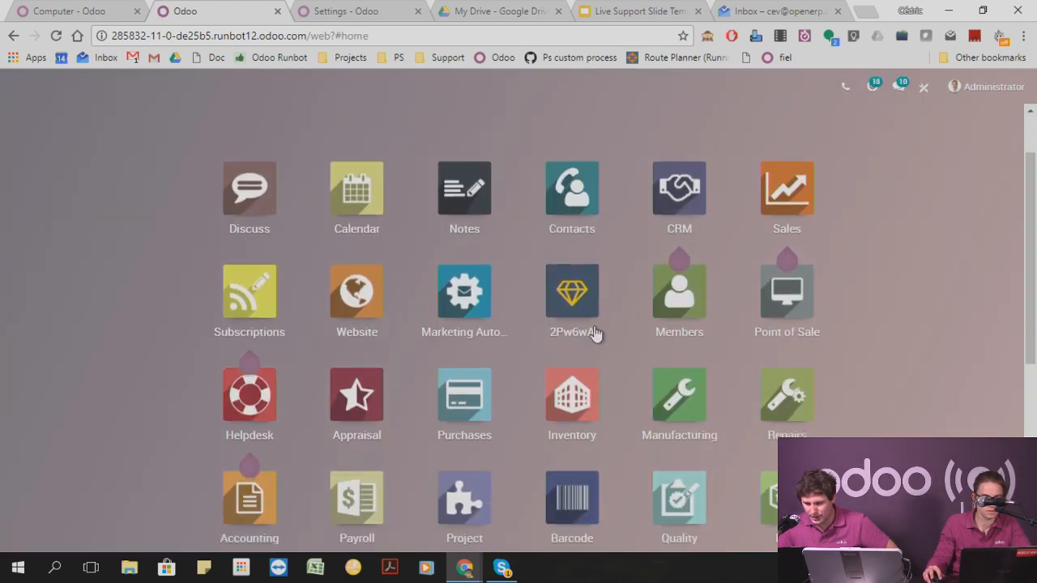
left_click(464, 498)
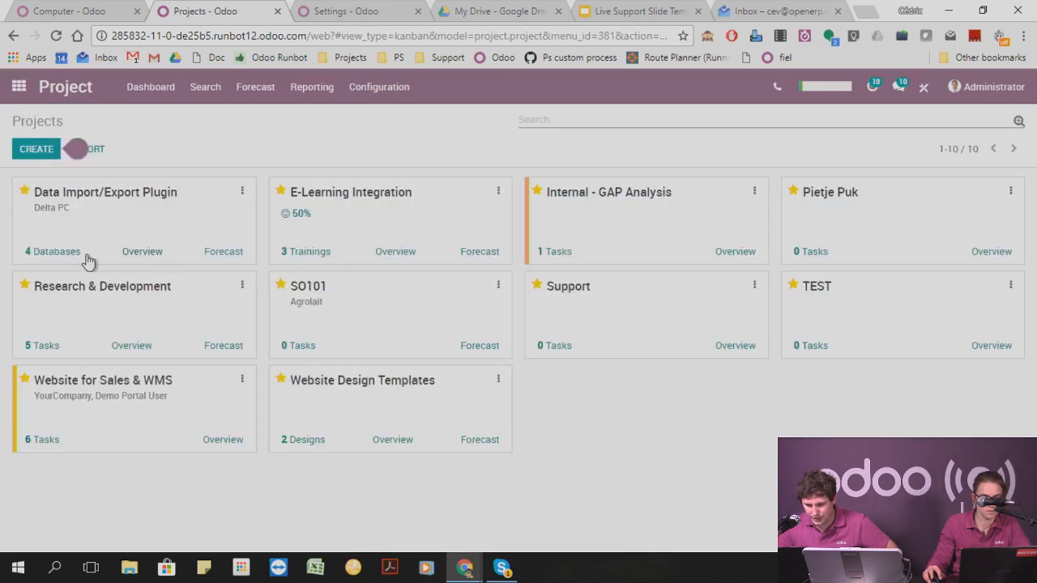
Examine the settings of the Data Import/Export Plugin project and return to the projects overview.
left_click(241, 192)
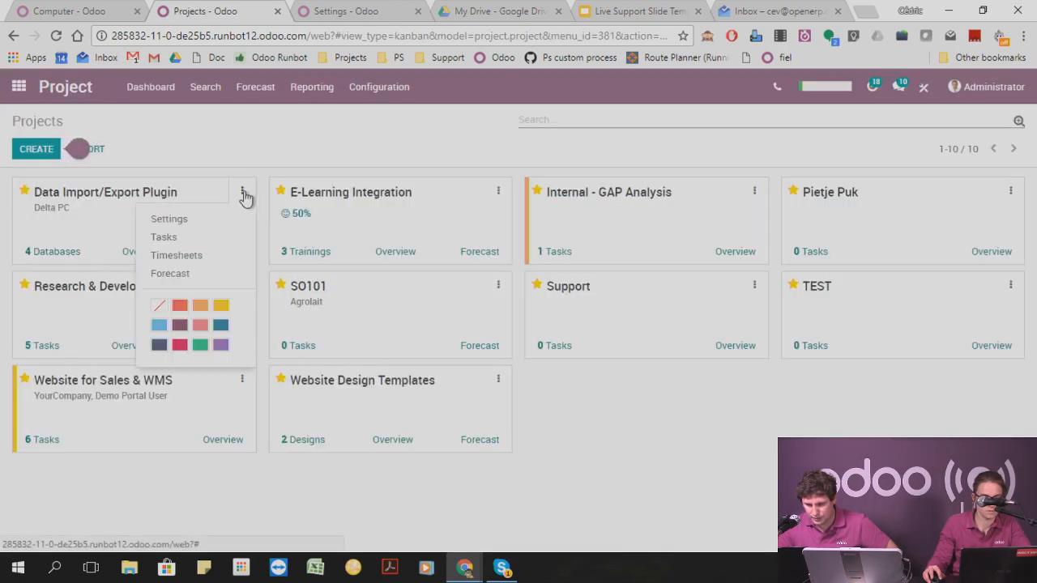
left_click(190, 218)
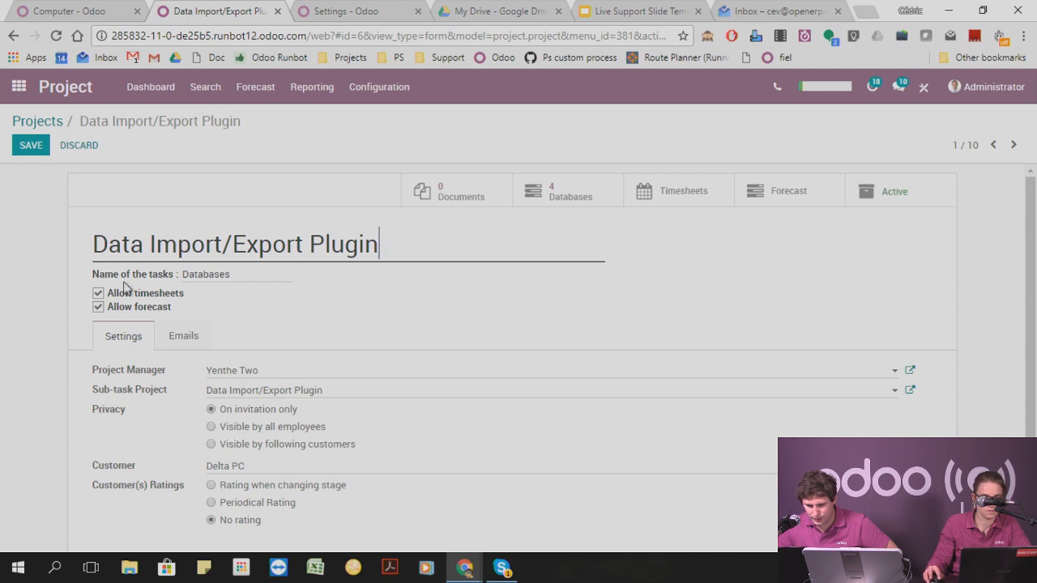
left_click(32, 121)
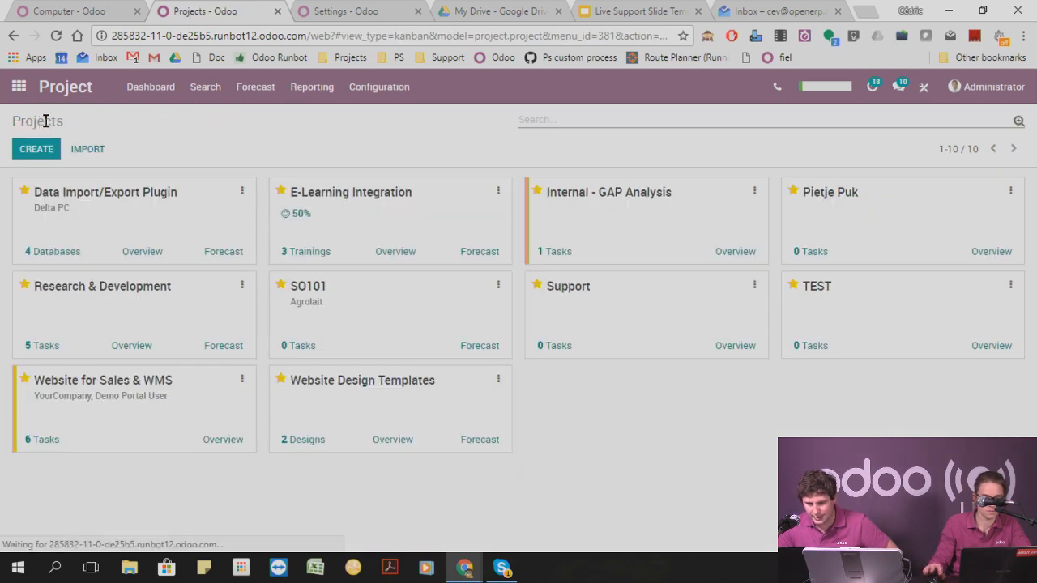
Open the tasks of the Data Import/Export Plugin project and add "Task 1" and "Task 2" to the To Do column.
left_click(190, 235)
left_click(41, 161)
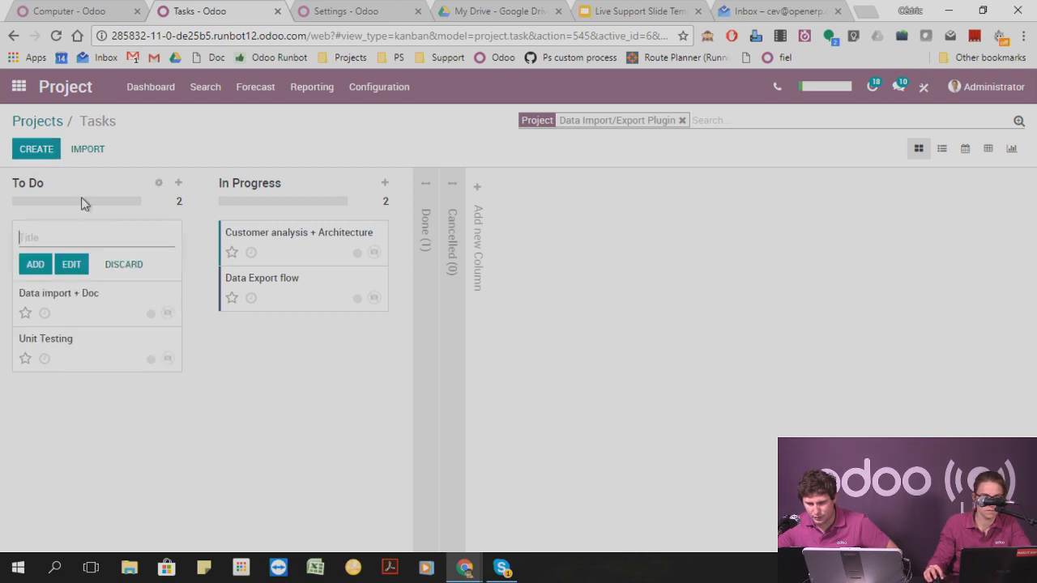
type("Task 1")
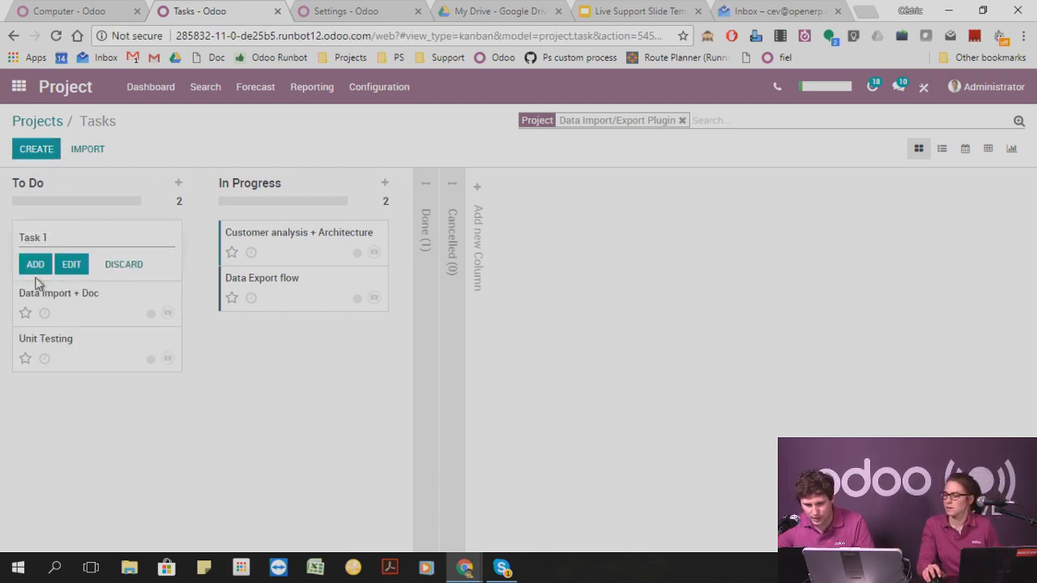
left_click(35, 264)
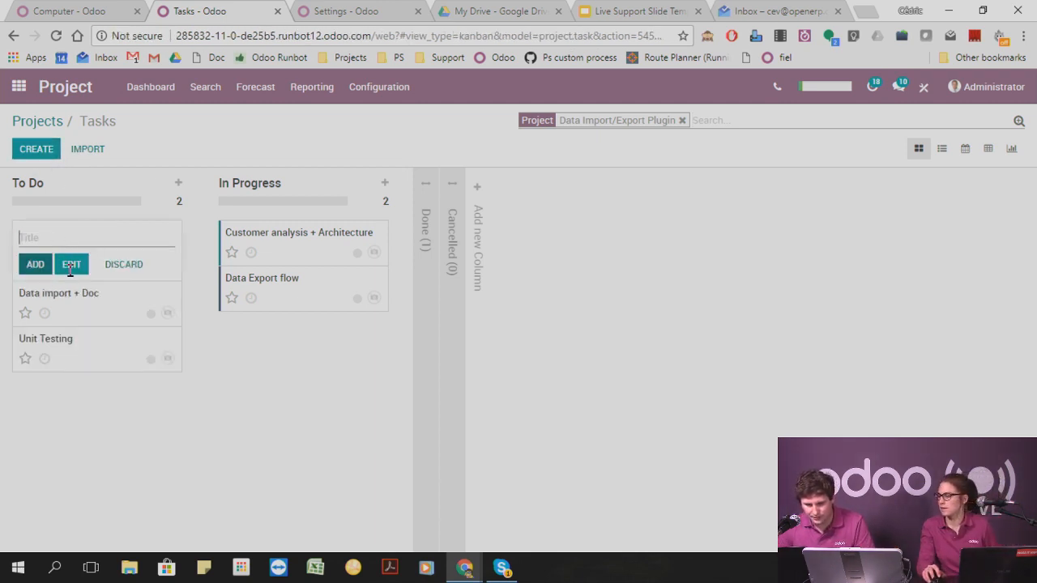
left_click(107, 268)
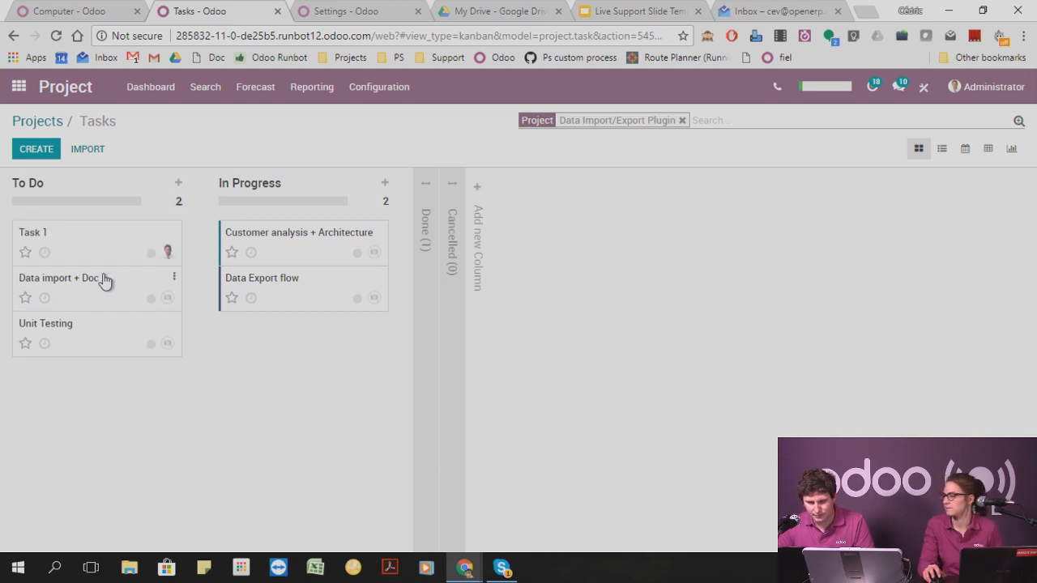
left_click(37, 152)
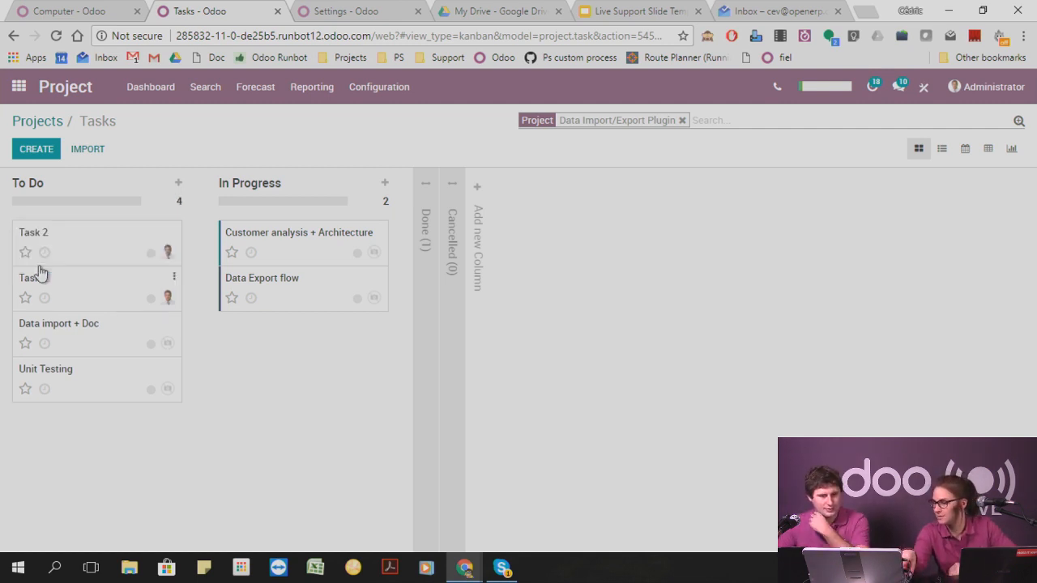
Show the tasks as a list, select Task 1 and Task 2 in the To Do group and display their available actions.
left_click(941, 148)
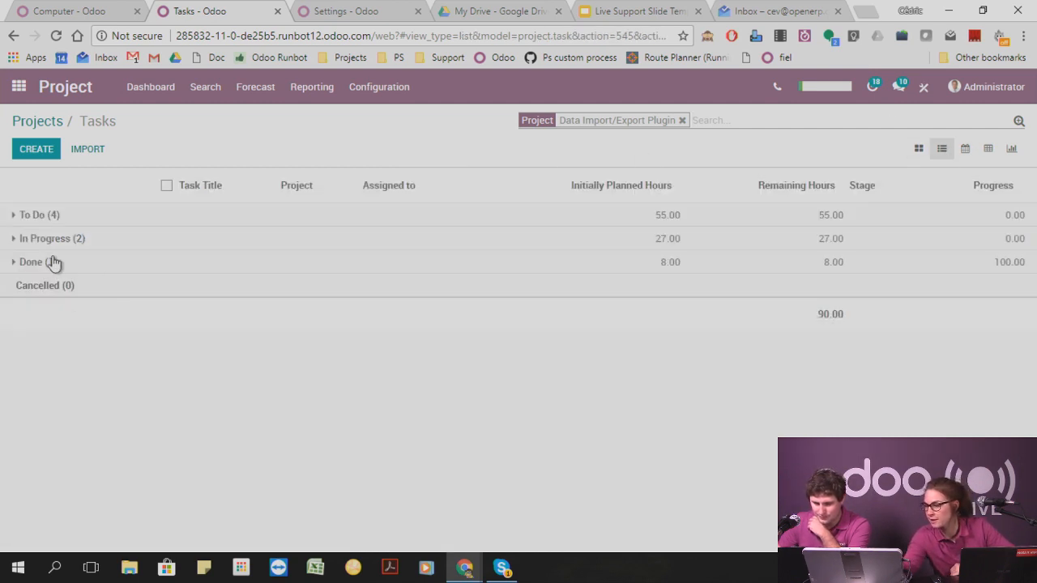
left_click(17, 241)
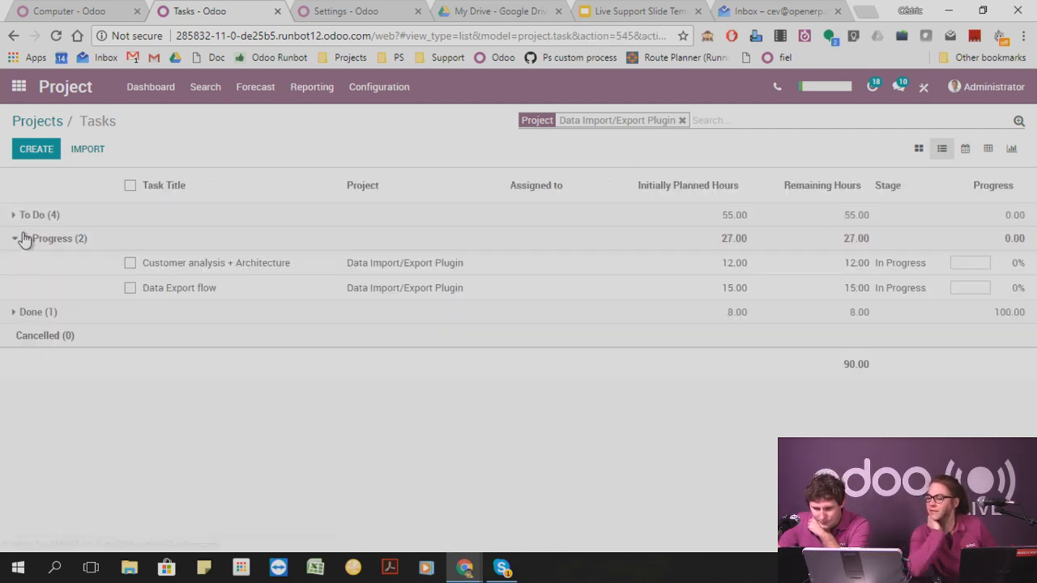
left_click(22, 240)
left_click(19, 216)
left_click(142, 239)
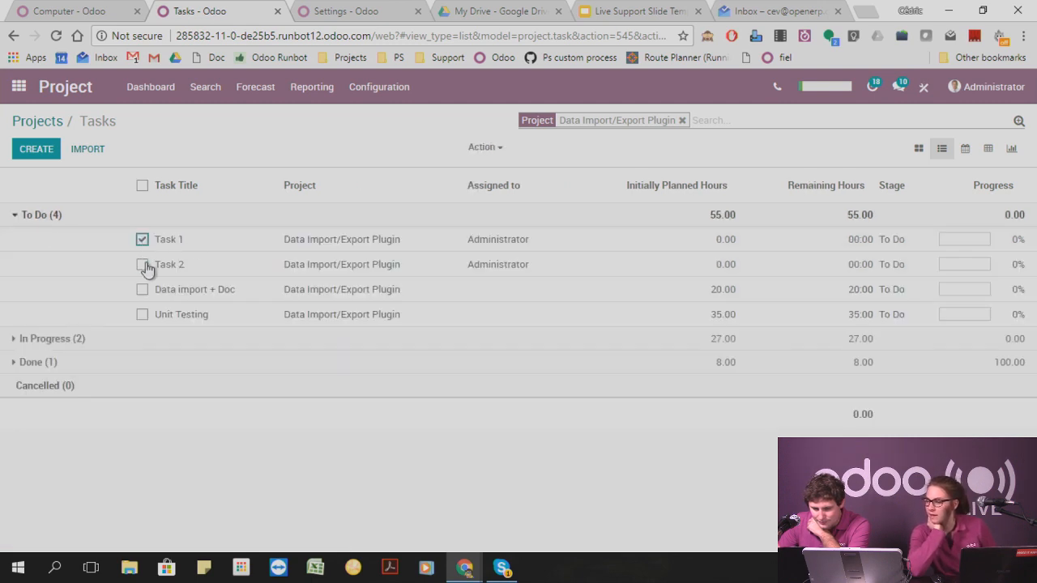
left_click(142, 264)
left_click(496, 148)
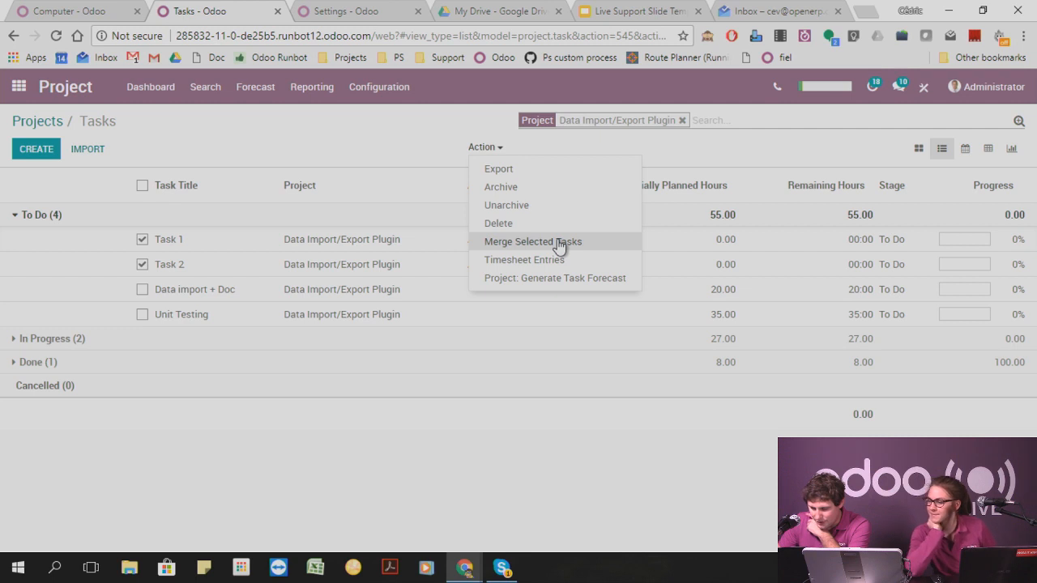
Save a 2-hour timesheet entry on Task 1 dated 12/15/2017 with the description "test" and return to the task list.
left_click(215, 243)
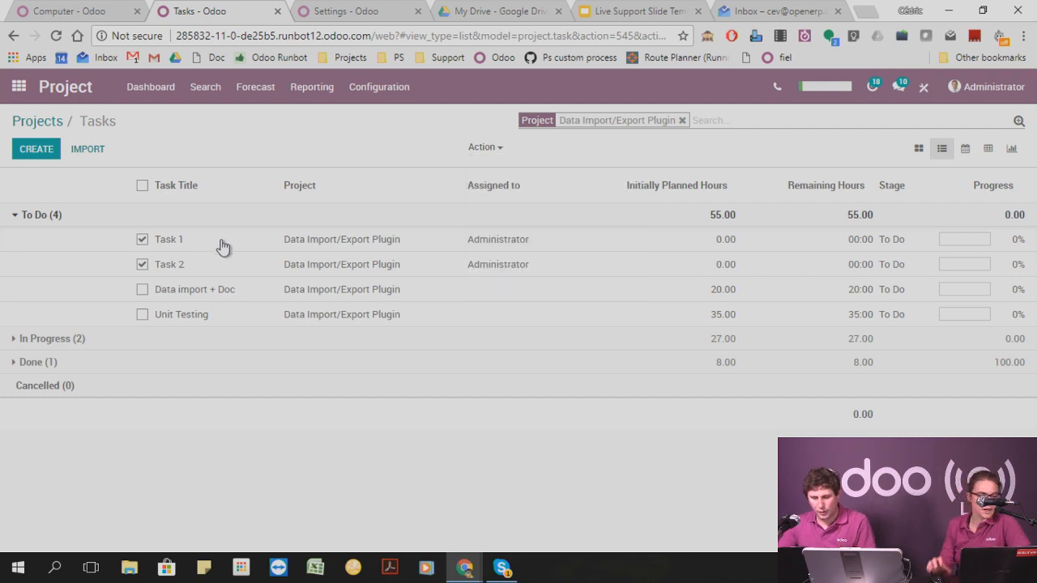
left_click(219, 396)
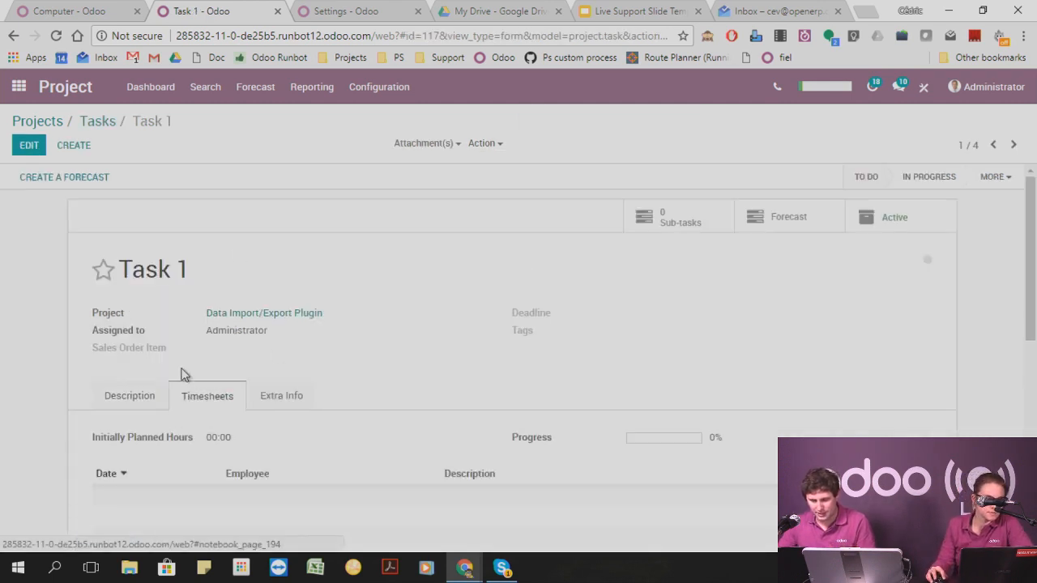
left_click(32, 146)
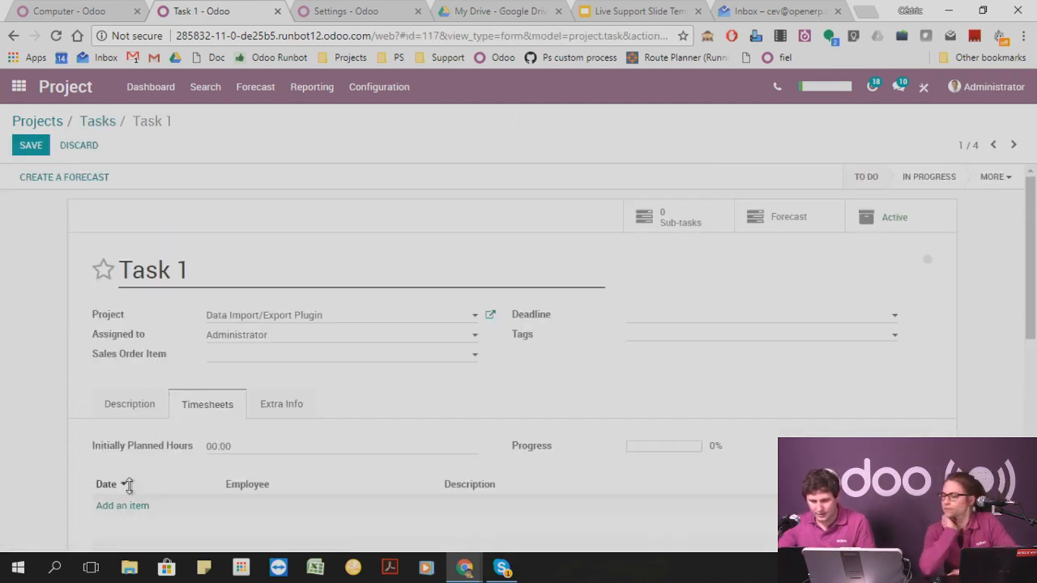
left_click(130, 507)
left_click(579, 504)
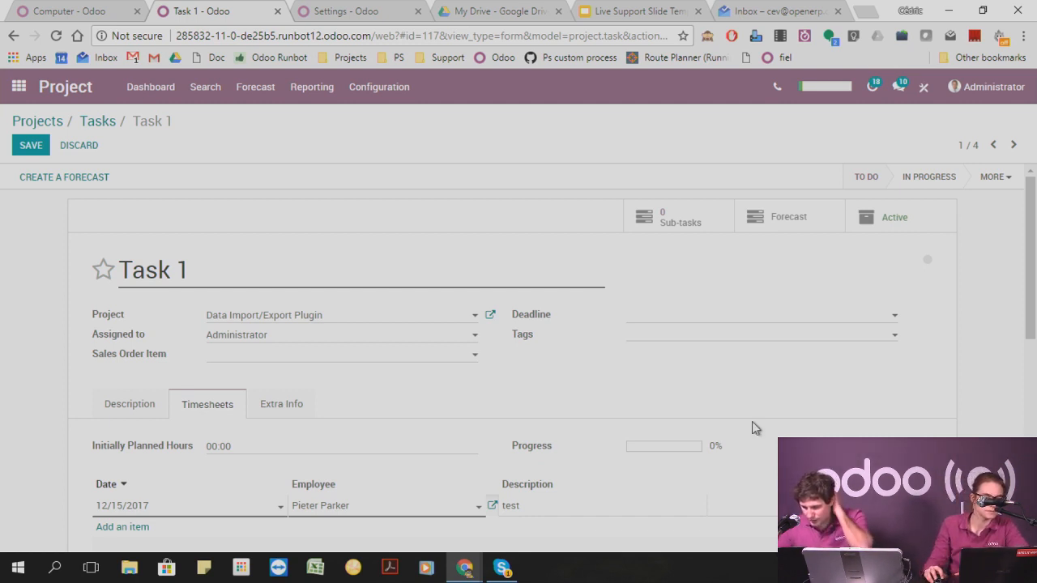
left_click(32, 144)
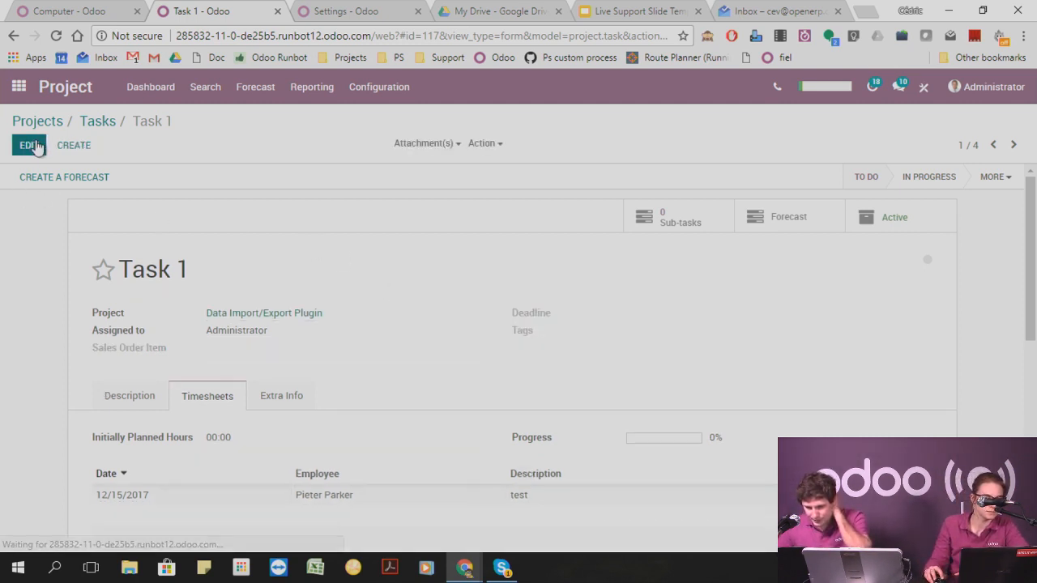
left_click(102, 130)
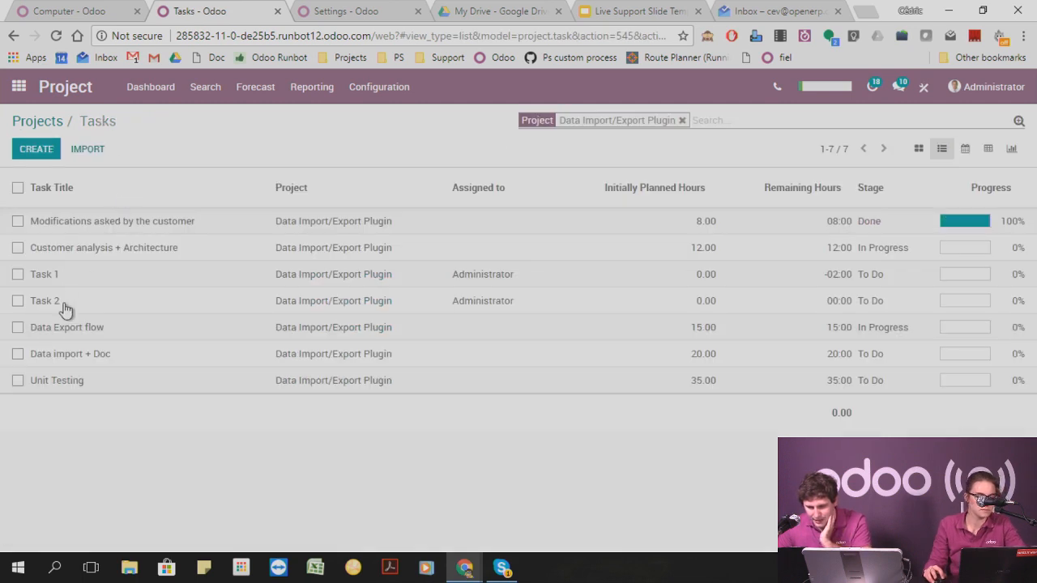
Save a 3-hour timesheet entry on Task 2 dated 12/15/2017 with the description "test 2" and return to the task list.
left_click(65, 309)
left_click(29, 145)
left_click(213, 410)
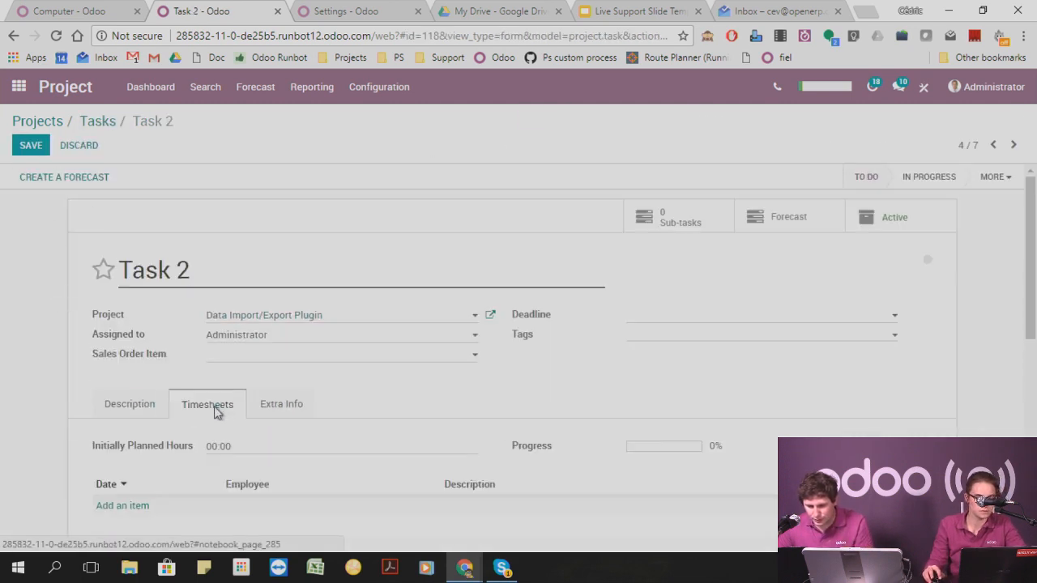
scroll(396, 475, "down", 2)
left_click(144, 356)
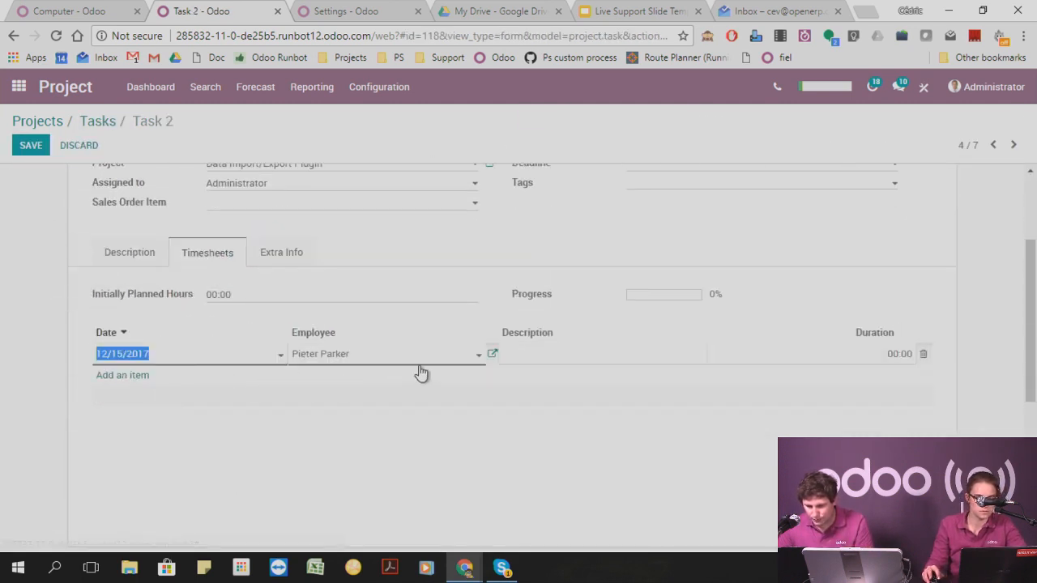
left_click(571, 346)
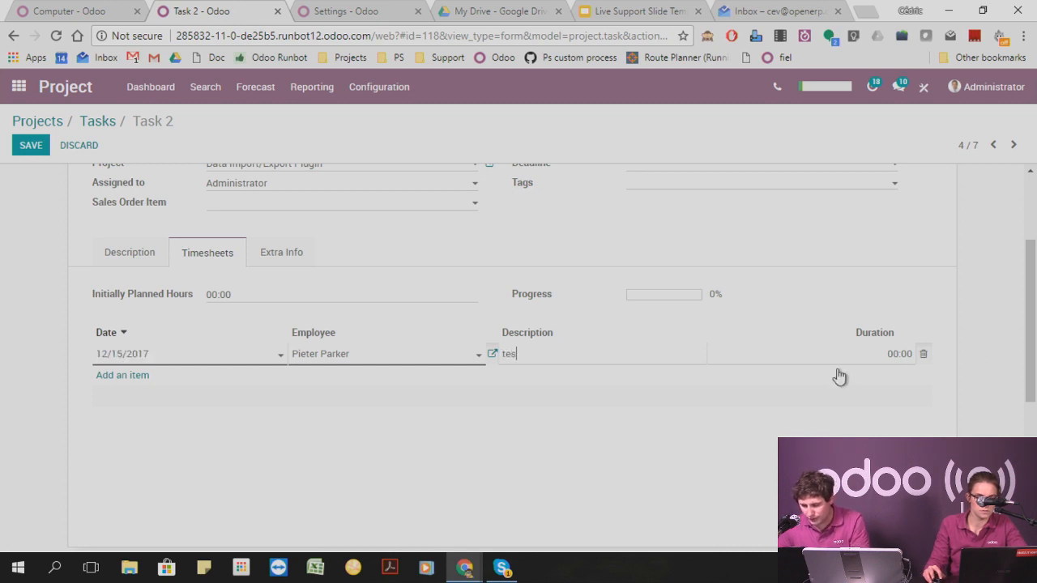
type("test 2")
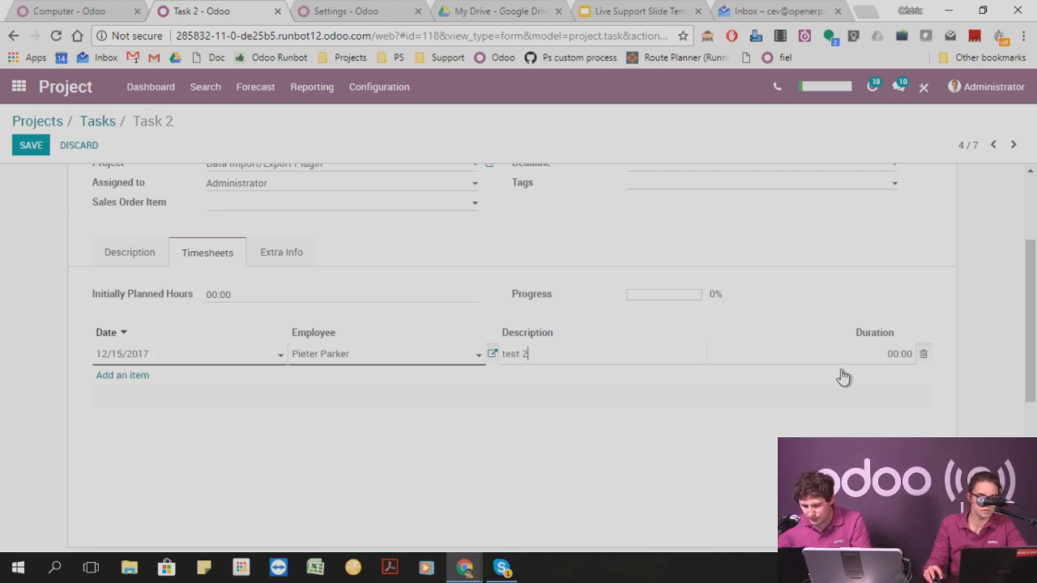
left_click(898, 353)
left_click(898, 354)
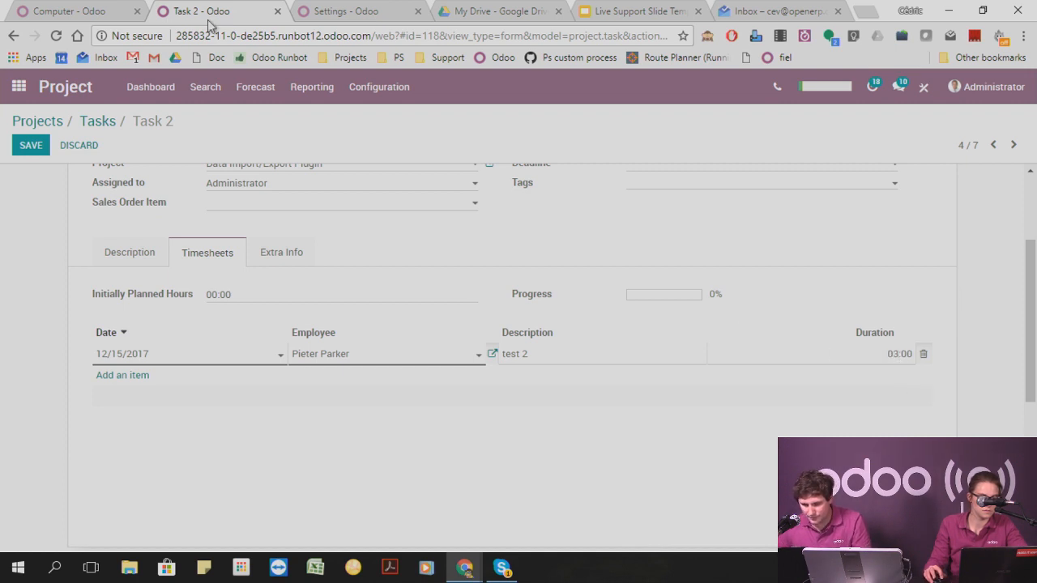
left_click(29, 148)
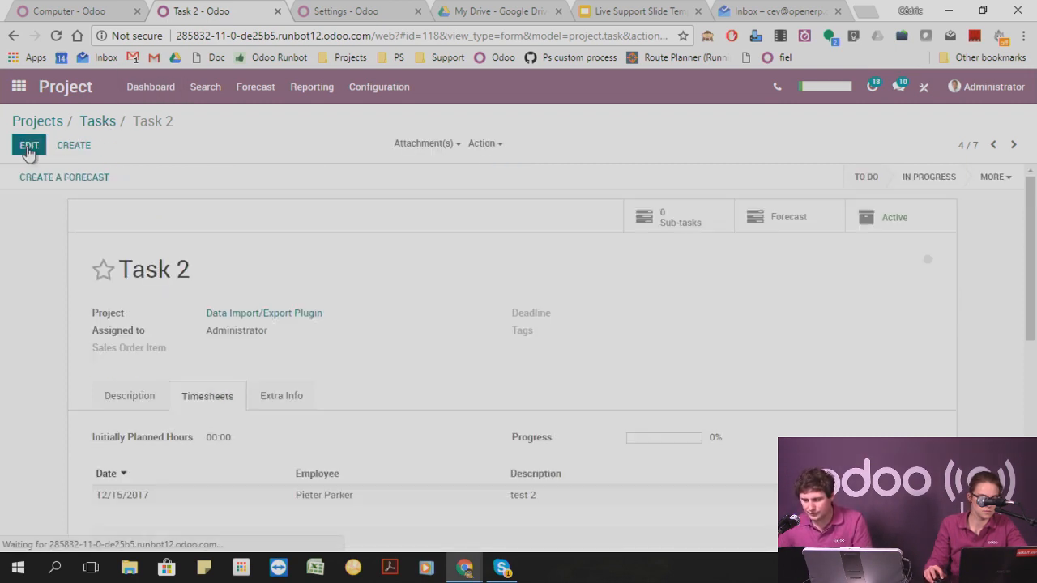
left_click(97, 121)
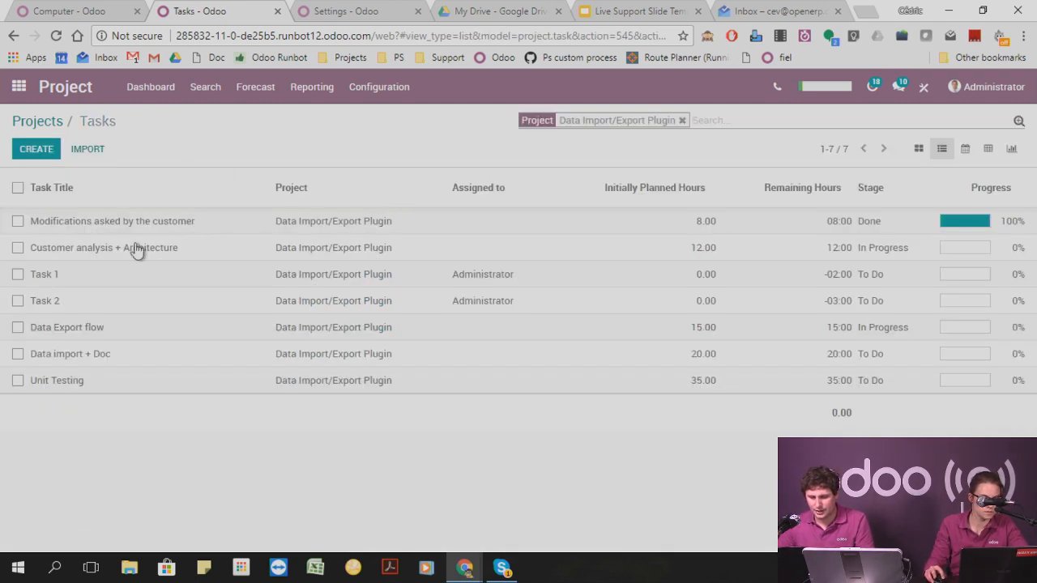
Merge Task 1 and Task 2 into the existing Task 1 and examine the merged task's timesheet entries.
left_click(18, 275)
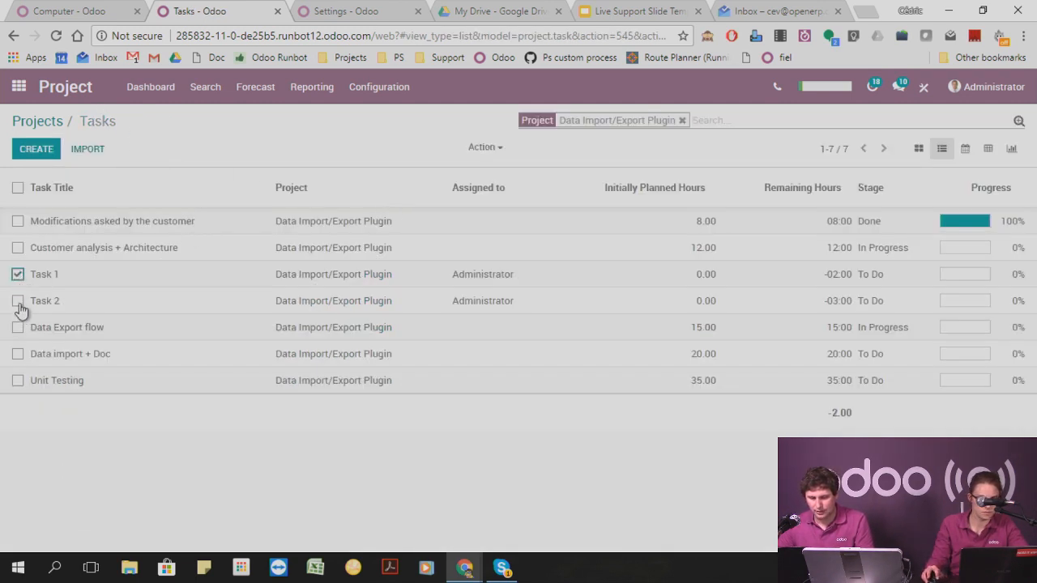
left_click(17, 301)
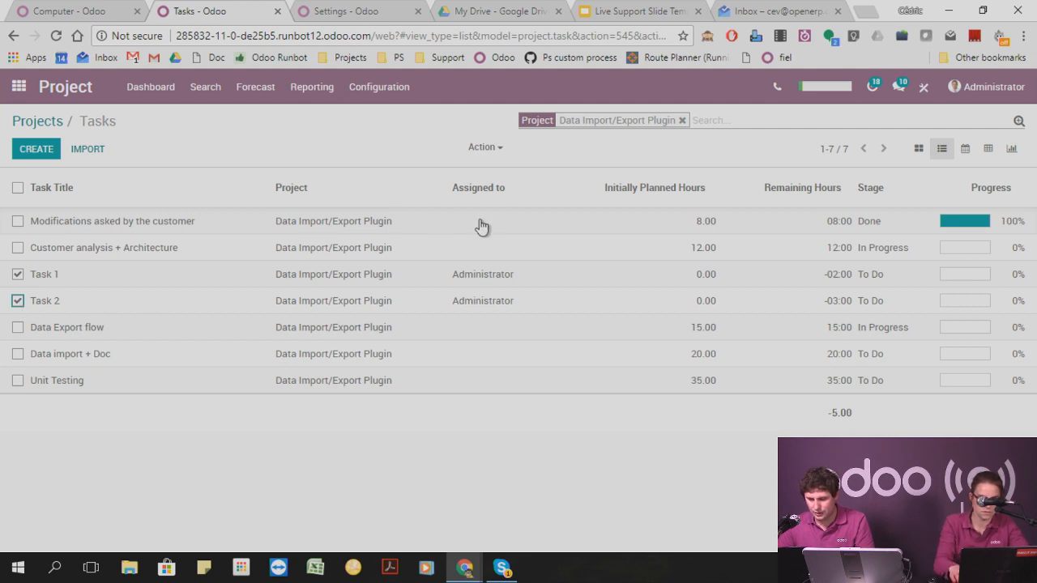
left_click(496, 150)
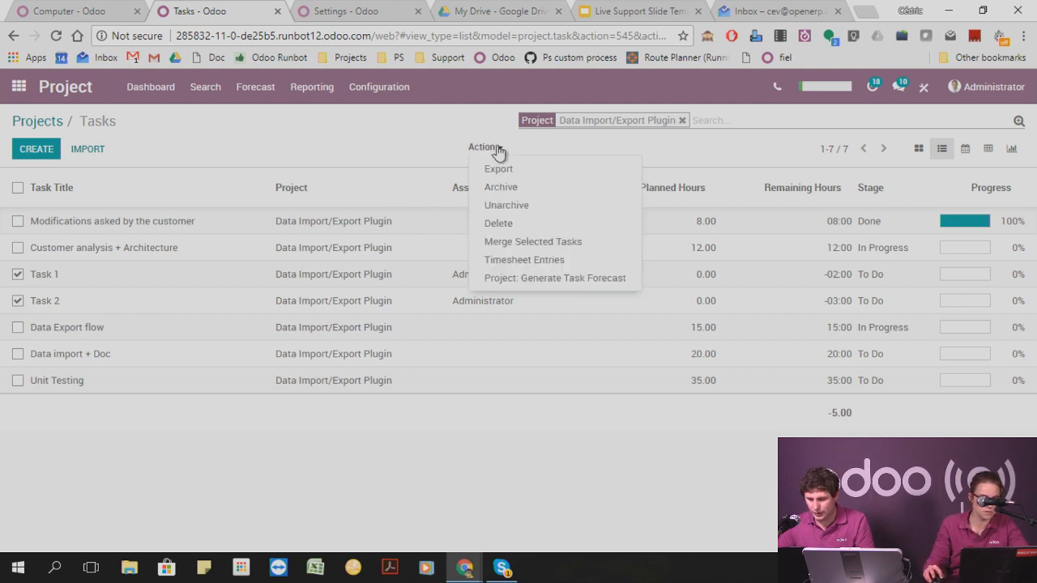
left_click(530, 243)
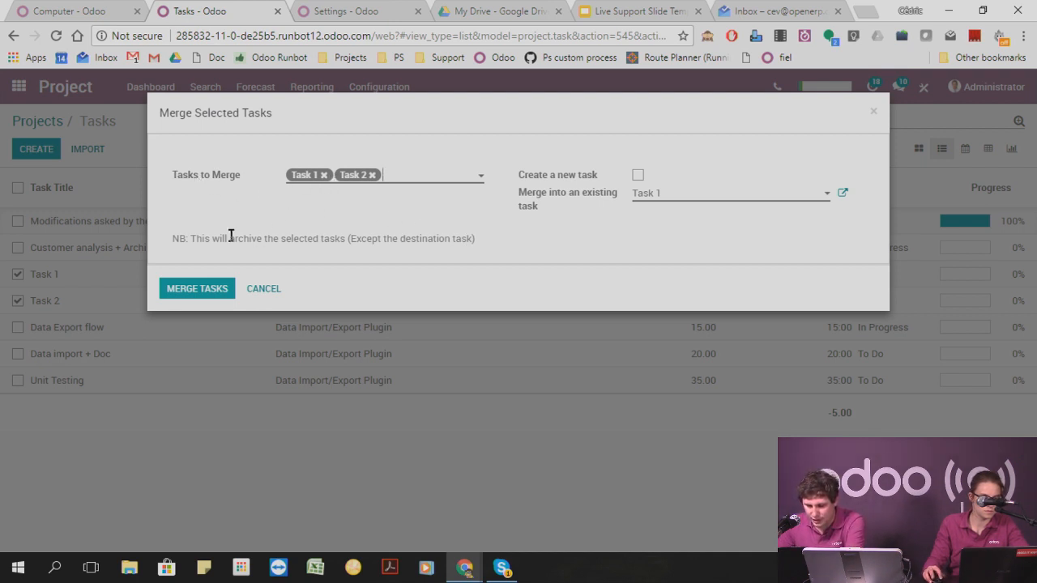
left_click_drag(202, 240, 491, 262)
left_click(538, 244)
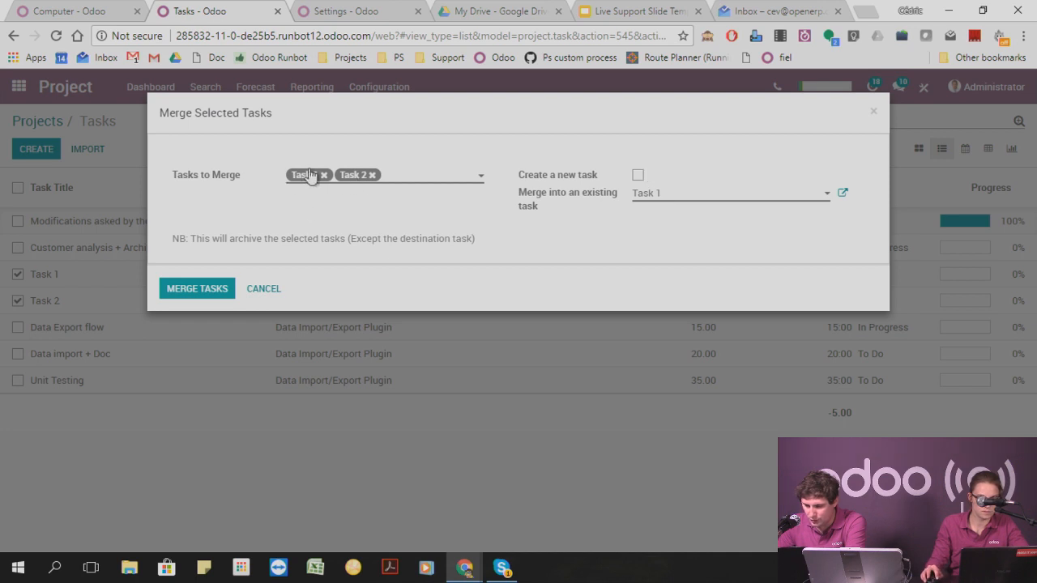
left_click(204, 289)
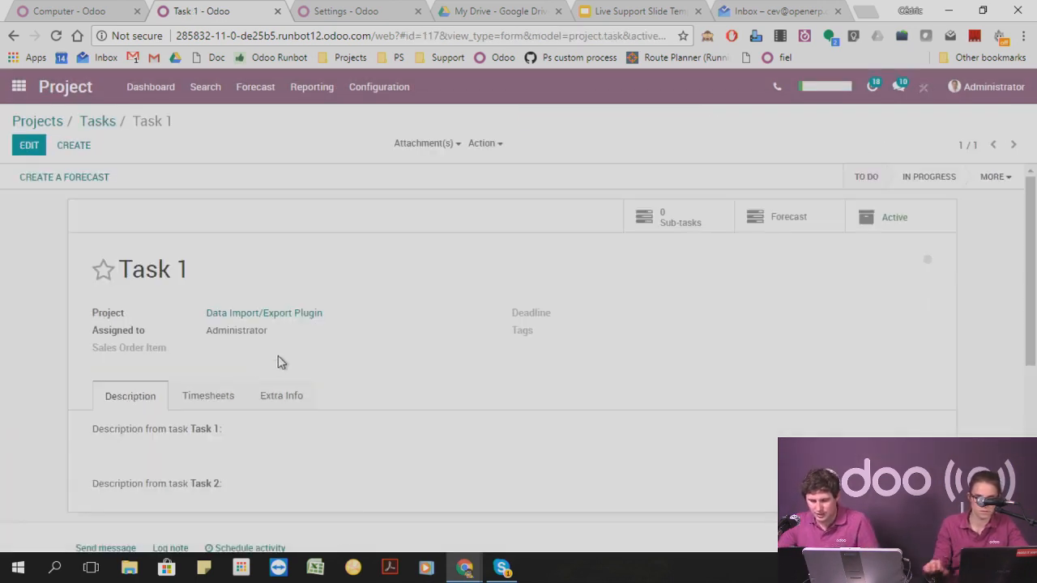
left_click(208, 395)
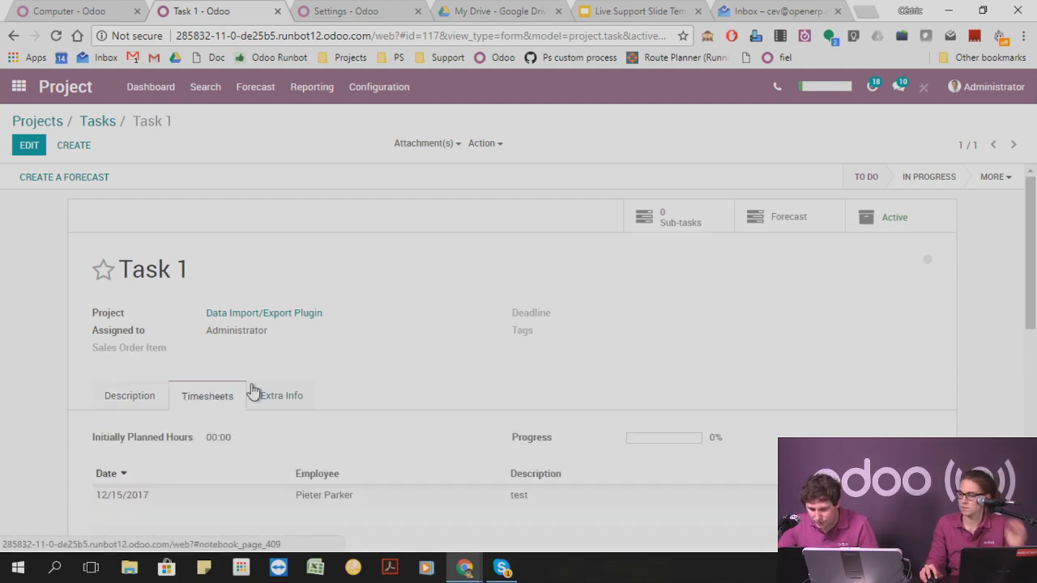
scroll(253, 394, "down", 1)
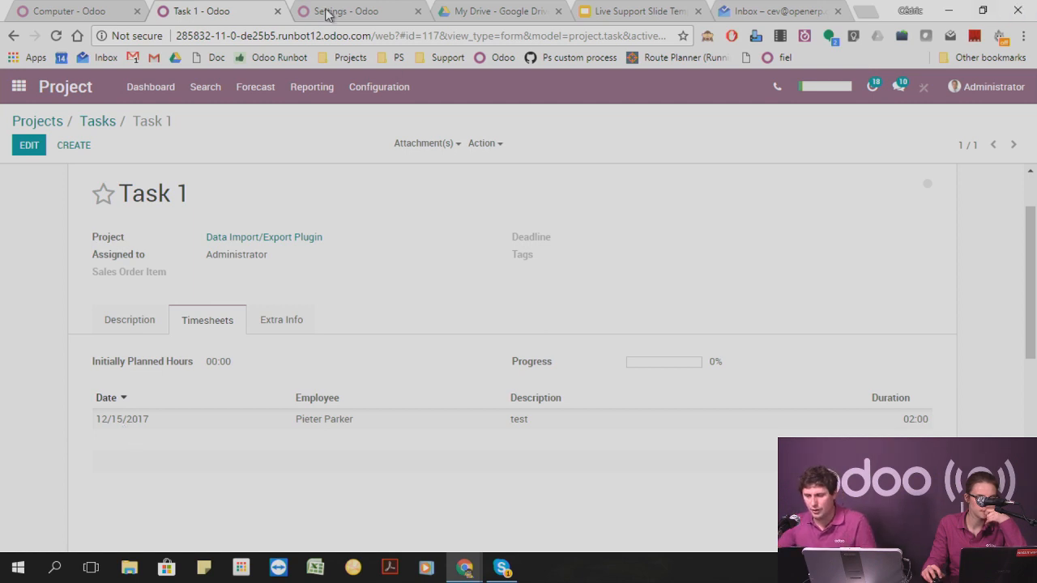
Duplicate the demo database's Settings page in a new browser tab and load odoo.com/help there.
left_click(358, 7)
right_click(357, 5)
left_click(389, 56)
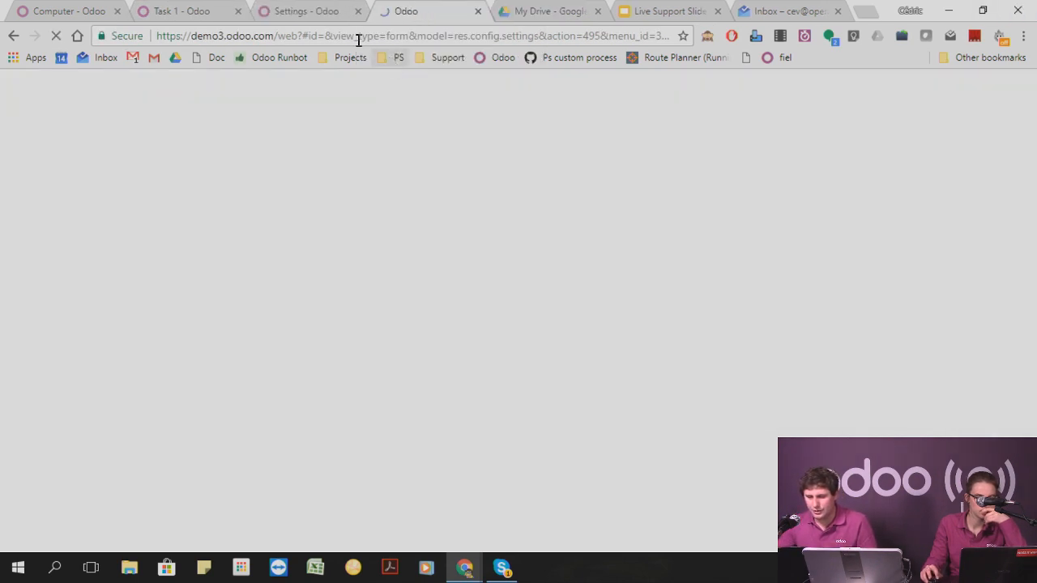
left_click(356, 38)
type("i")
key("BackSpace")
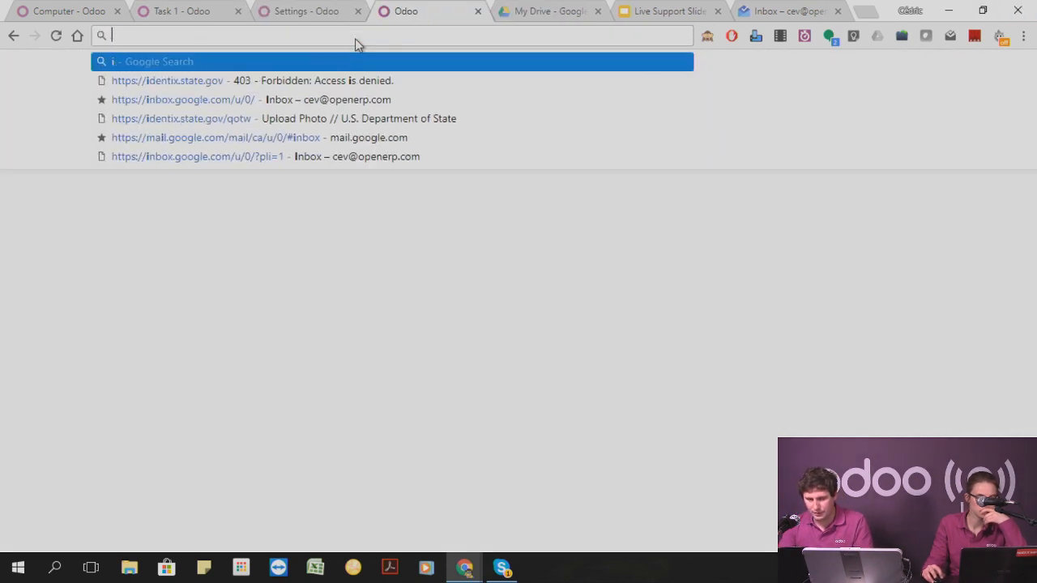
key("BackSpace")
type("odoo.com")
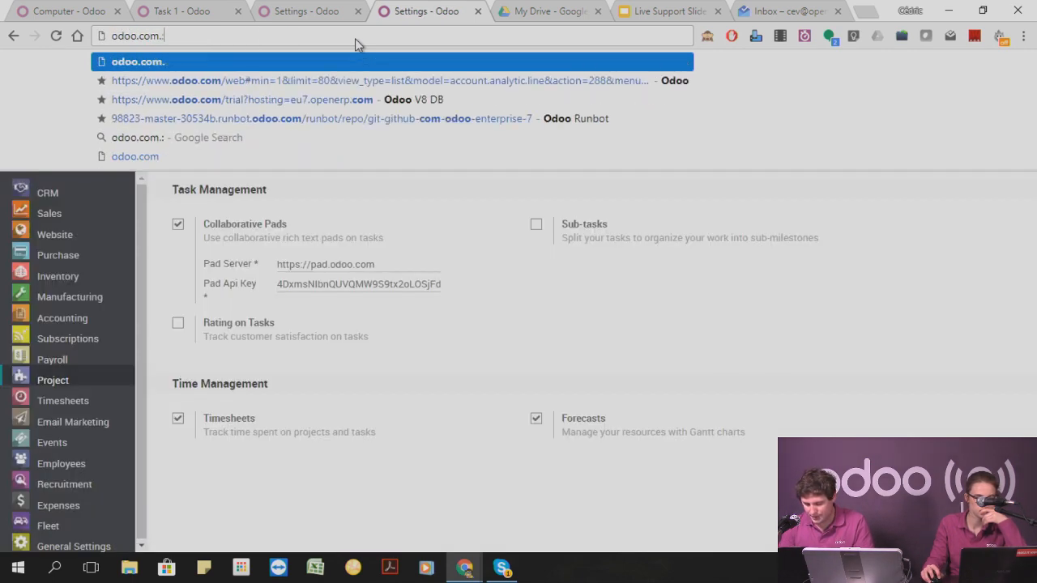
type("/help")
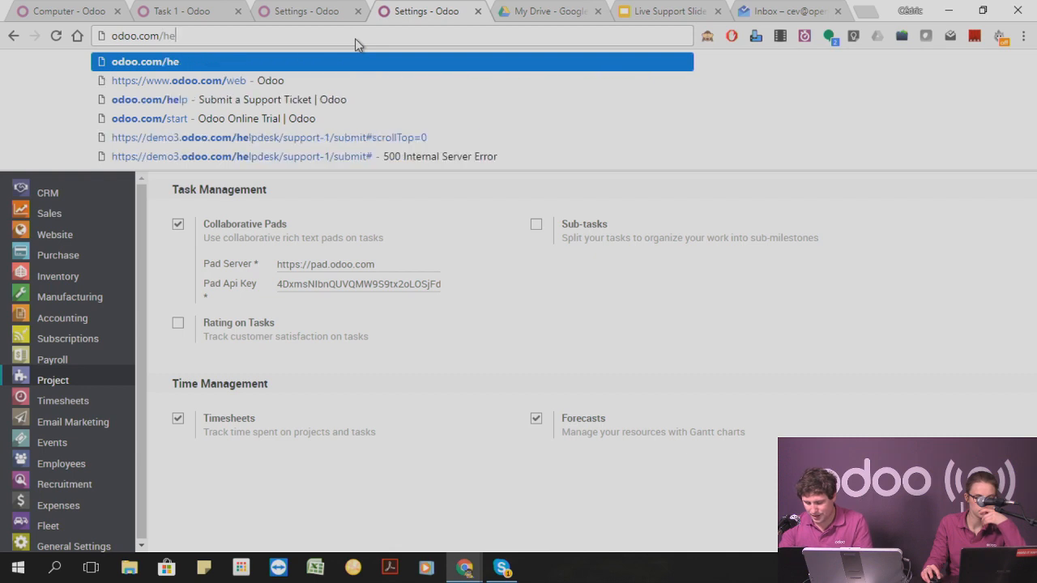
key("Return")
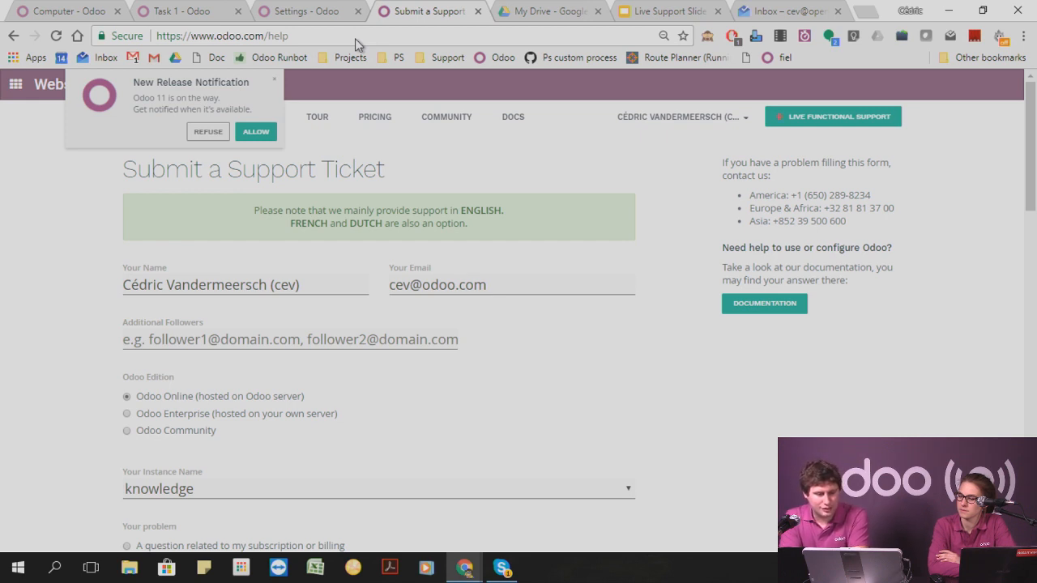
Switch back to the Computer product form in the live-support-15-12 database.
left_click(49, 11)
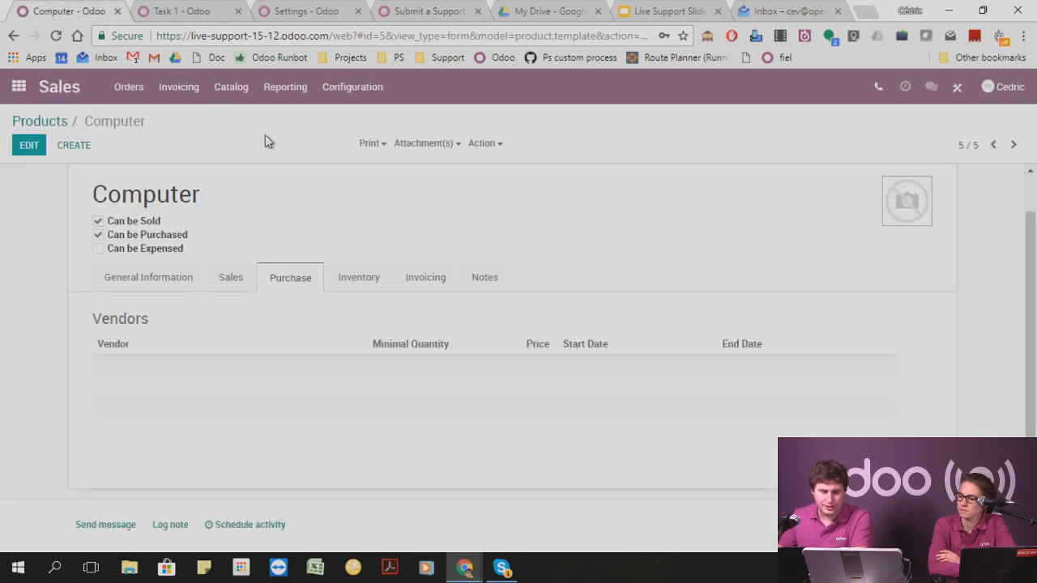
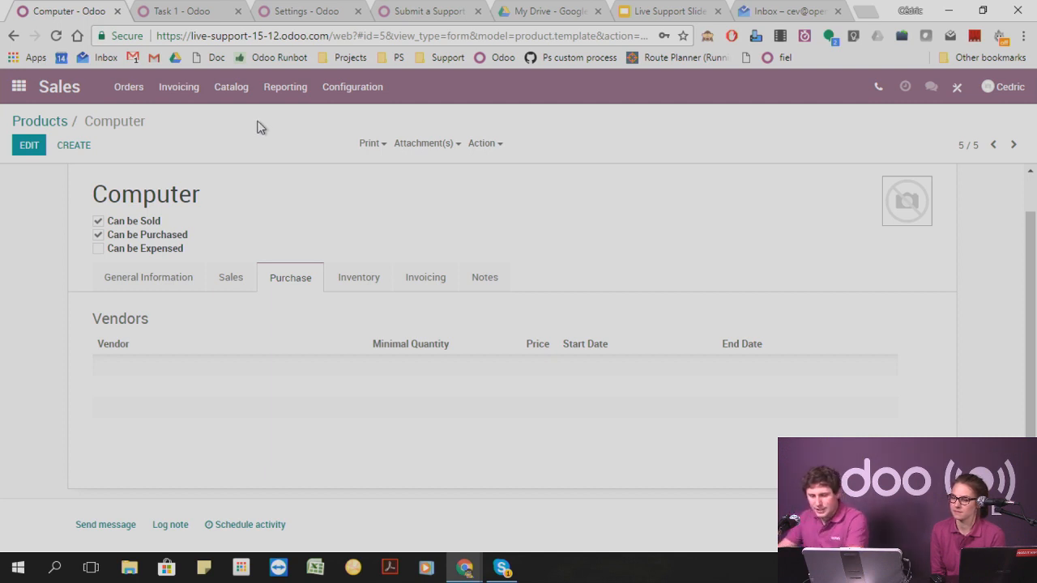
Switch to the runbot database with Task 1 and open the Inventory Valuation report in the Inventory app.
left_click(207, 11)
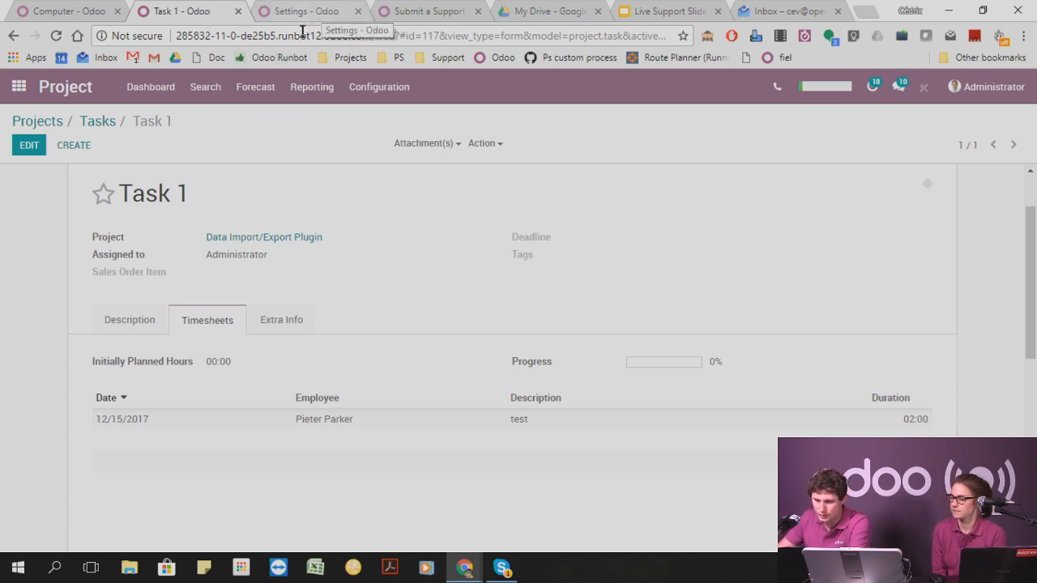
left_click(18, 87)
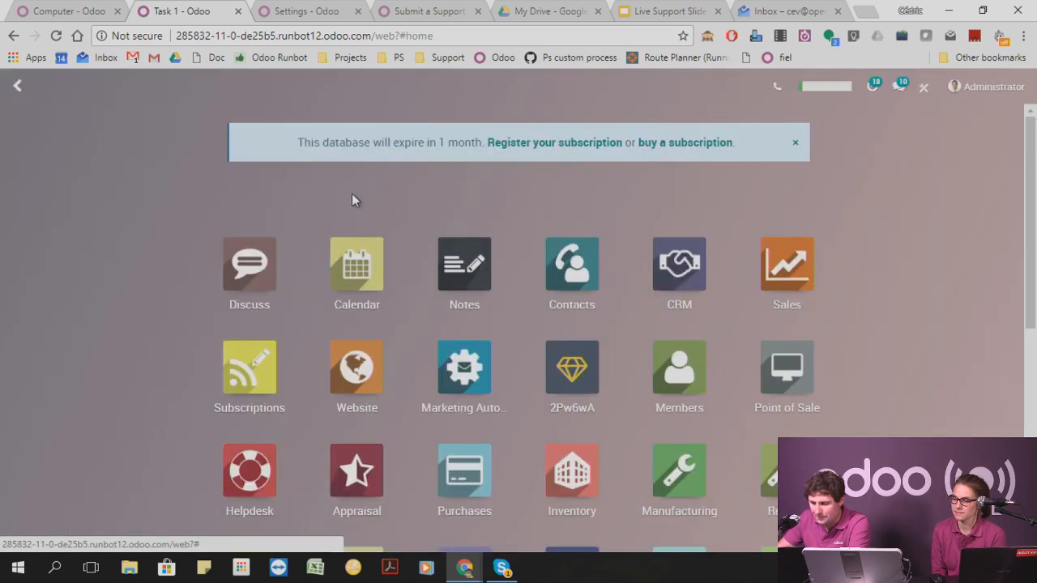
scroll(486, 413, "down", 1)
left_click(570, 421)
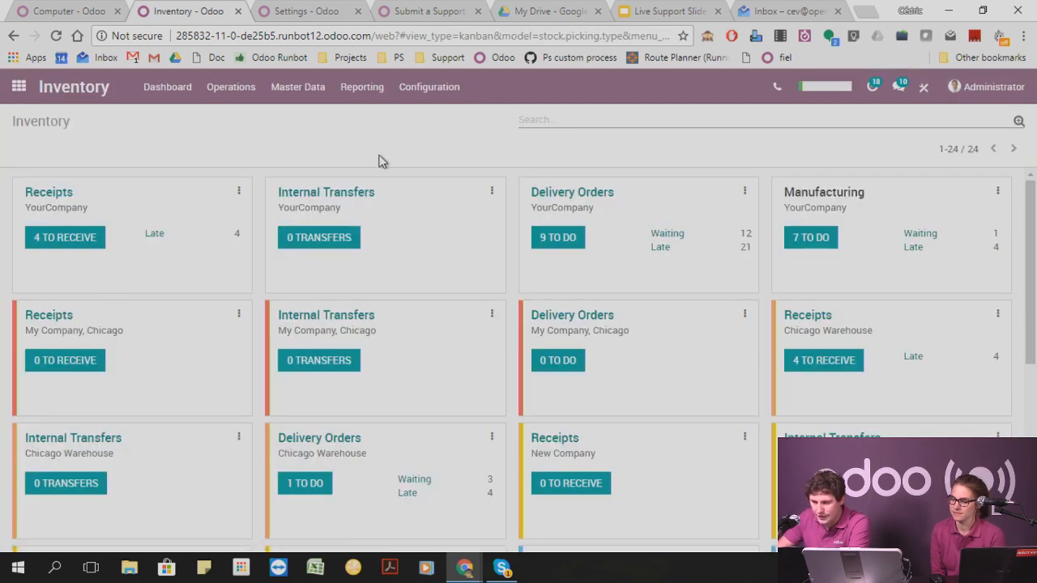
left_click(363, 91)
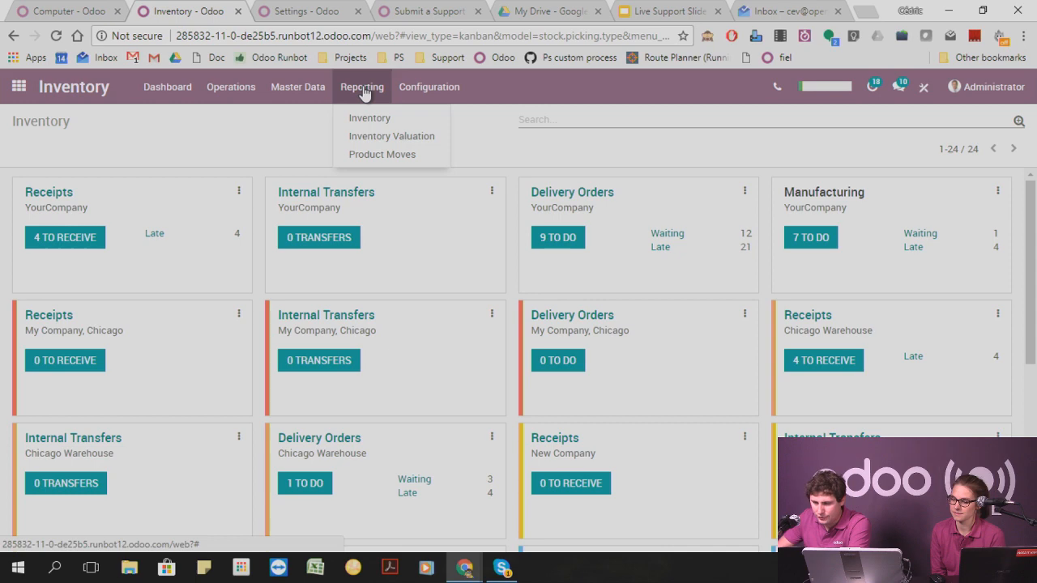
left_click(403, 136)
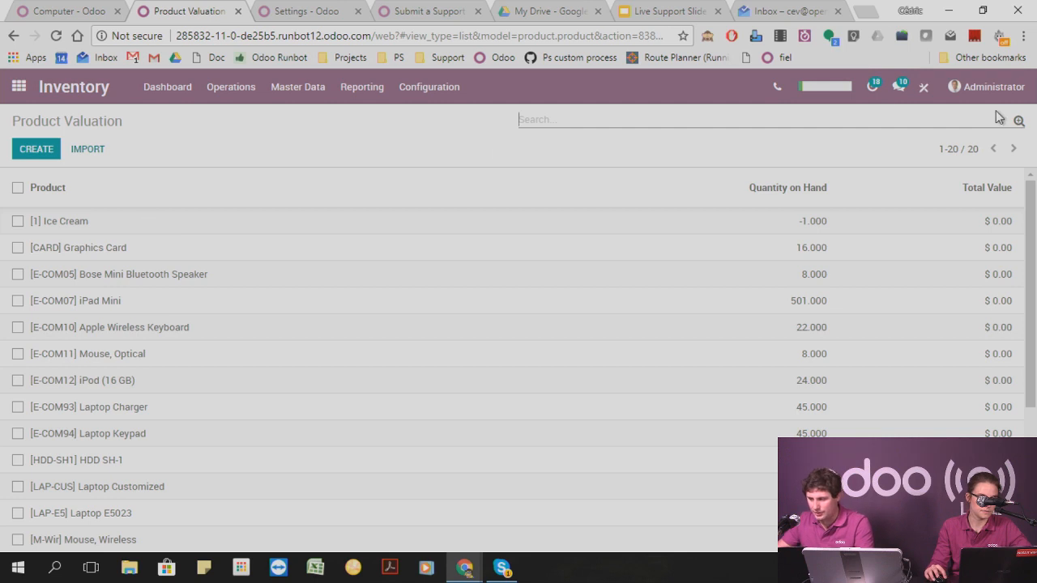
Group the product valuation list by Internal Category, and remove the grouping again.
left_click(1017, 123)
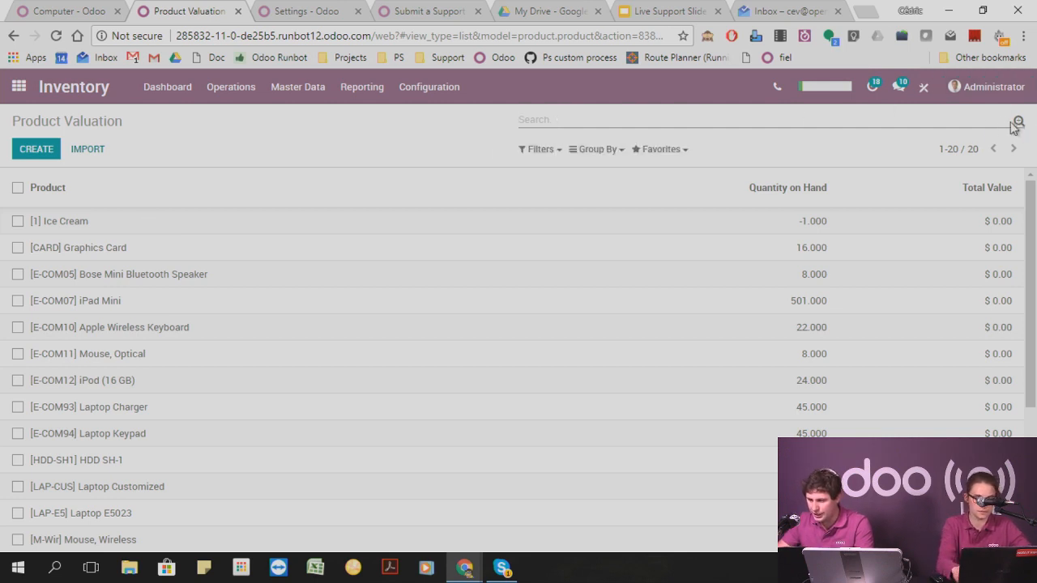
left_click(597, 149)
left_click(610, 171)
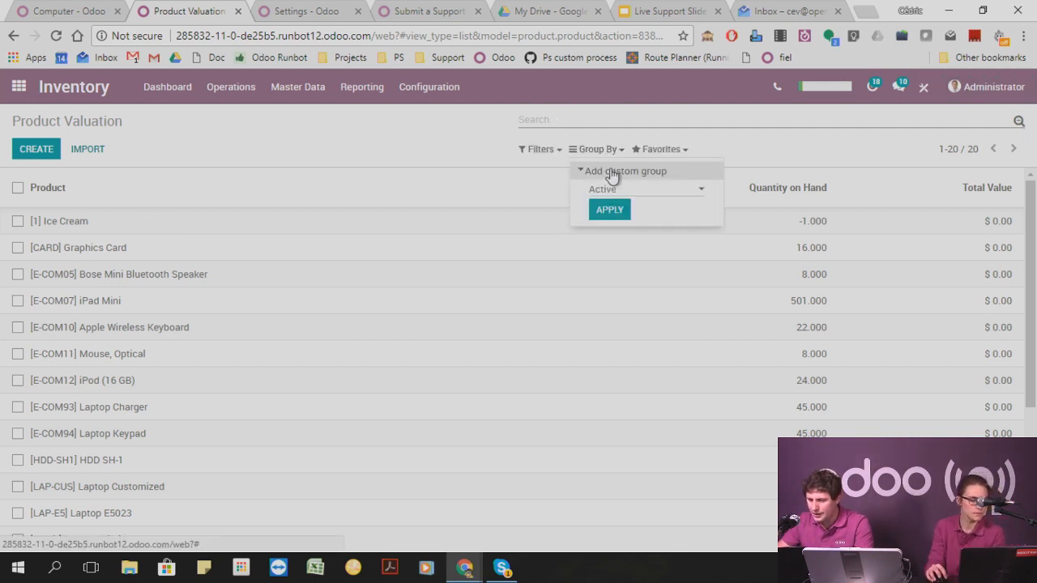
left_click(626, 190)
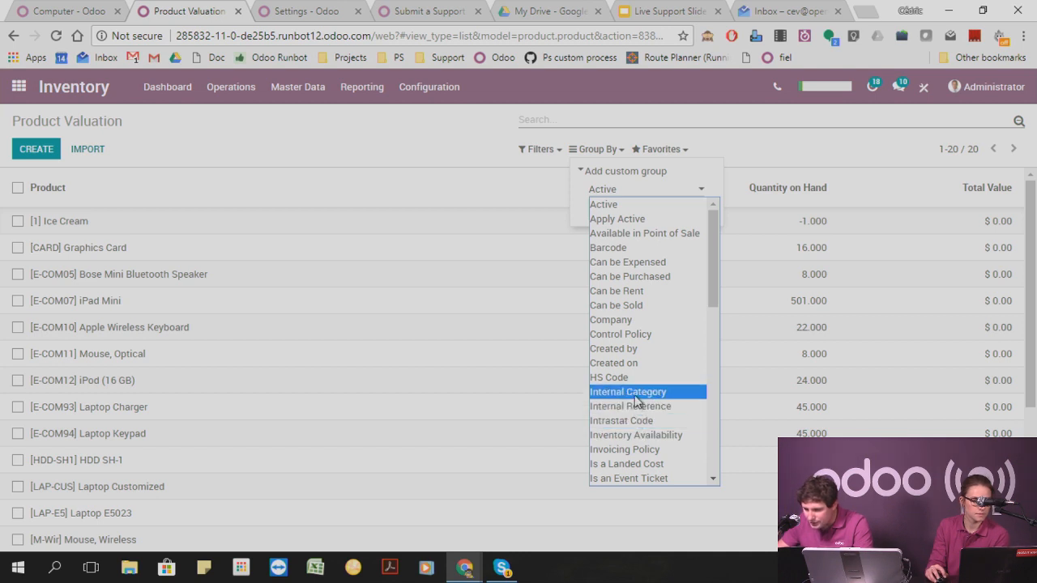
left_click(636, 400)
left_click(607, 212)
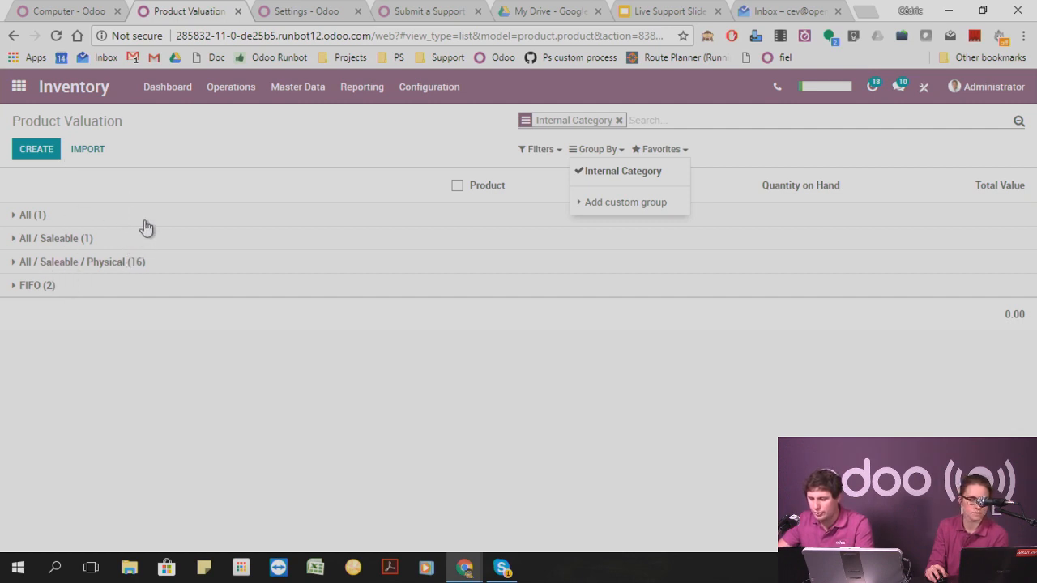
left_click(619, 121)
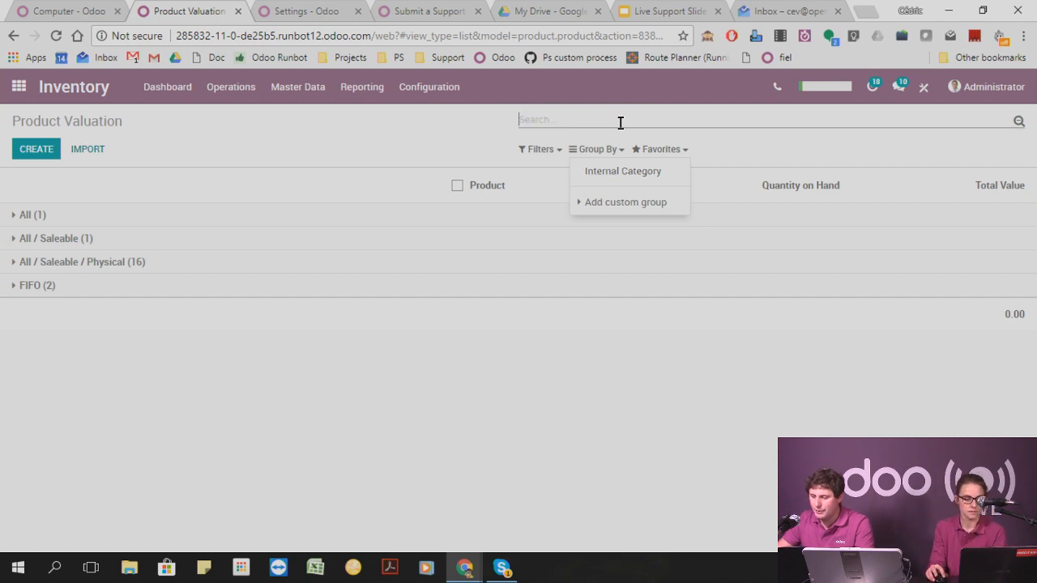
Add a custom grouping by Location to the product valuation list.
left_click(603, 154)
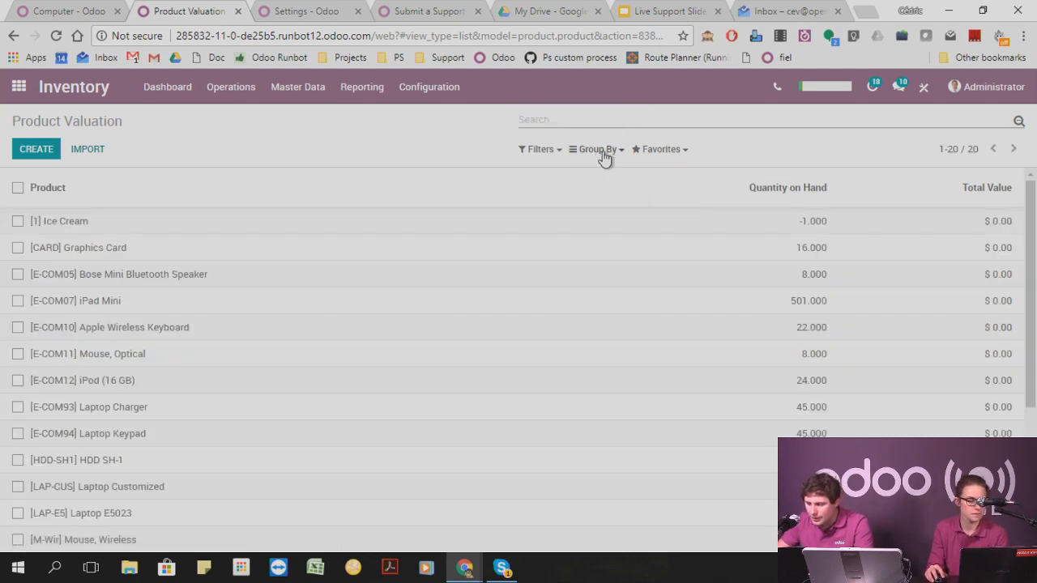
left_click(600, 153)
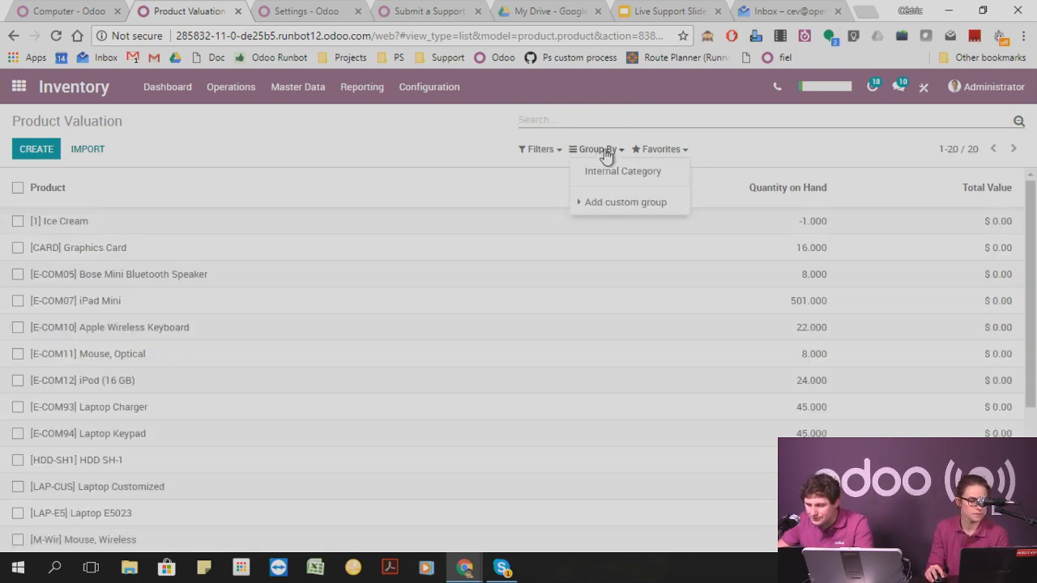
left_click(618, 201)
left_click(636, 219)
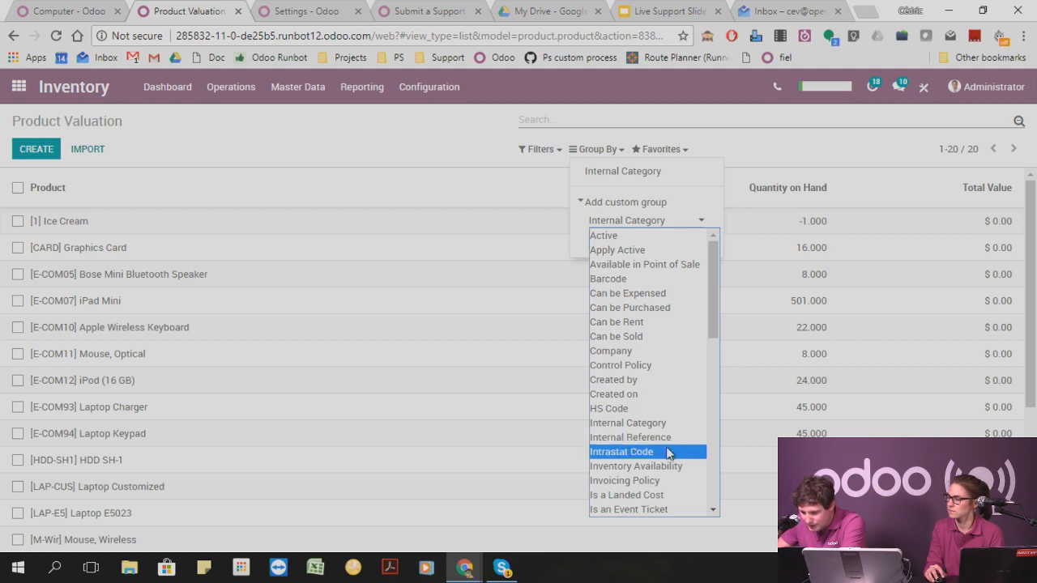
scroll(684, 479, "down", 3)
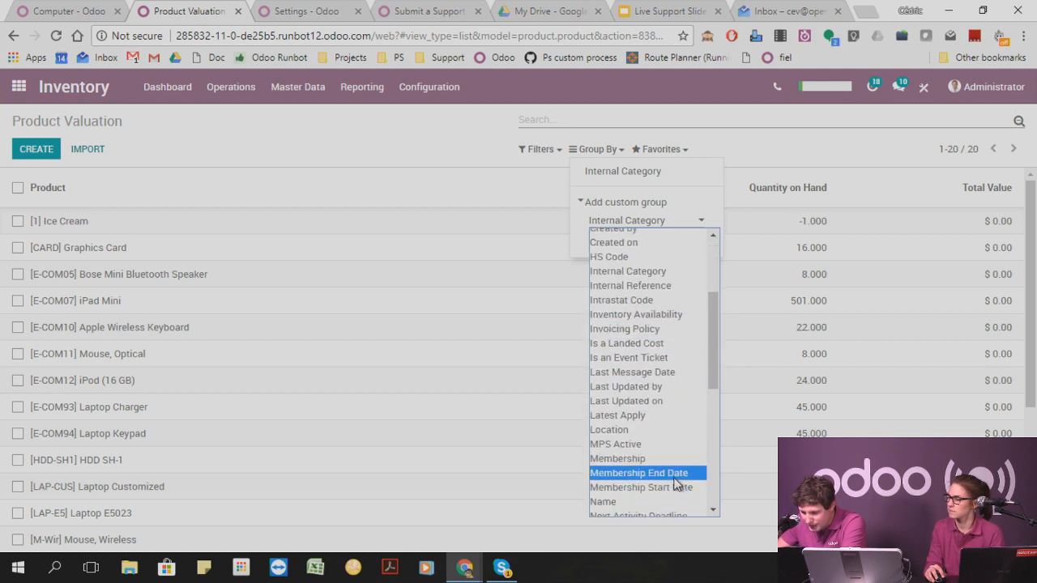
scroll(670, 411, "down", 8)
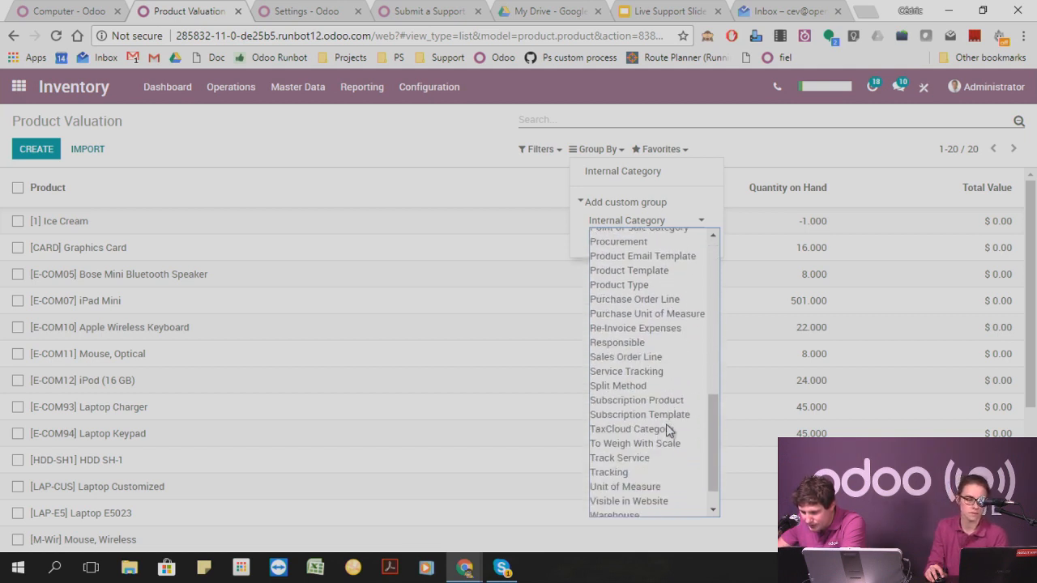
scroll(623, 477, "up", 3)
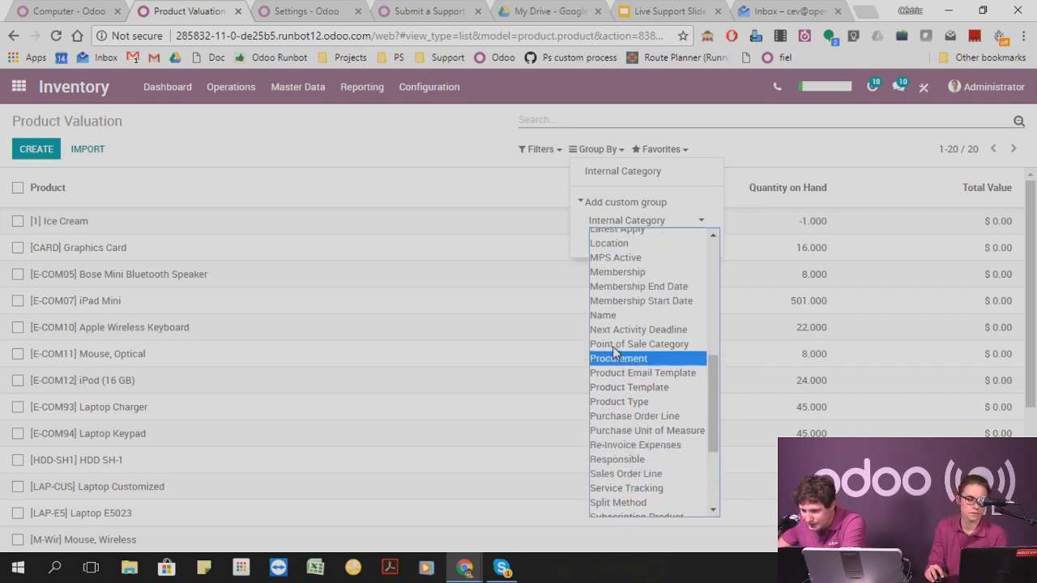
left_click(617, 243)
left_click(609, 241)
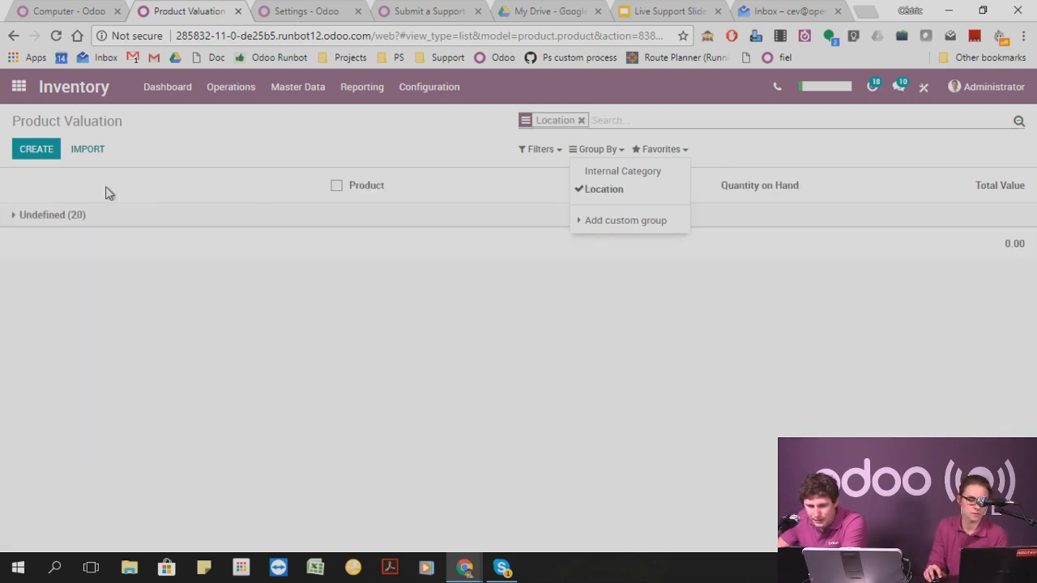
Expand the Undefined location group, clear the Location grouping and show the available grouping options.
left_click(42, 217)
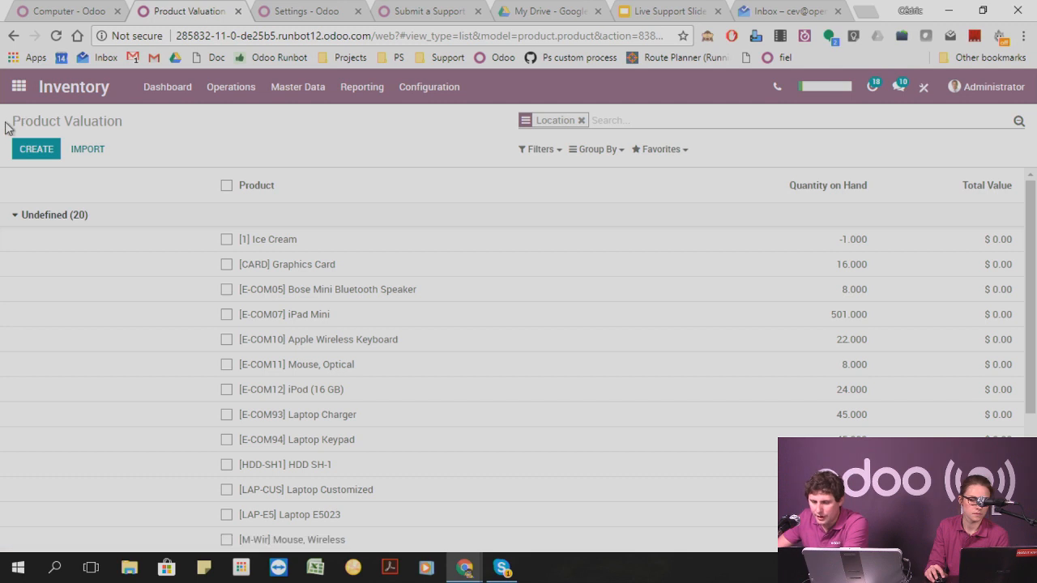
left_click_drag(8, 123, 181, 127)
left_click(531, 162)
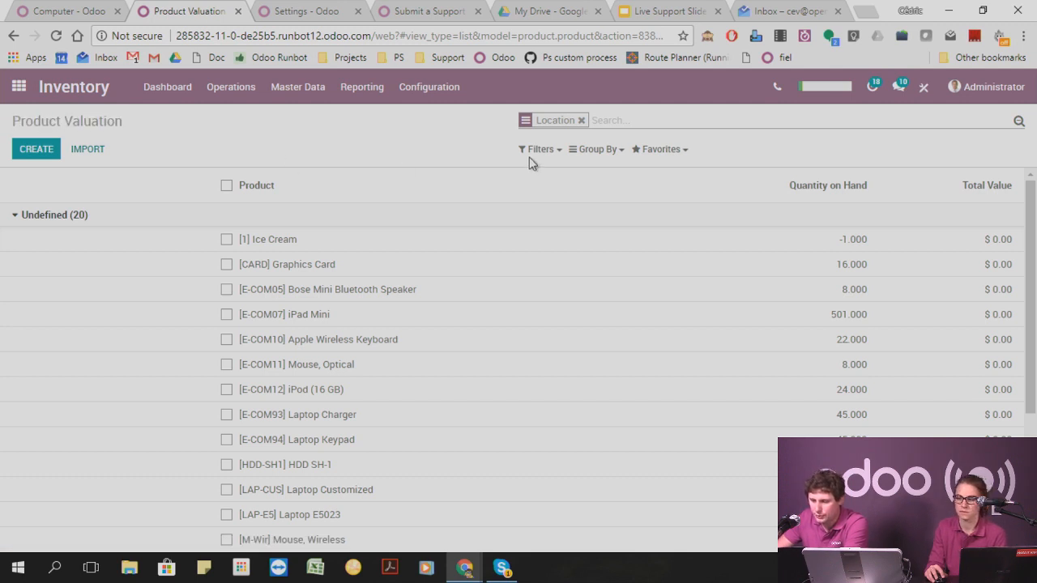
left_click(581, 120)
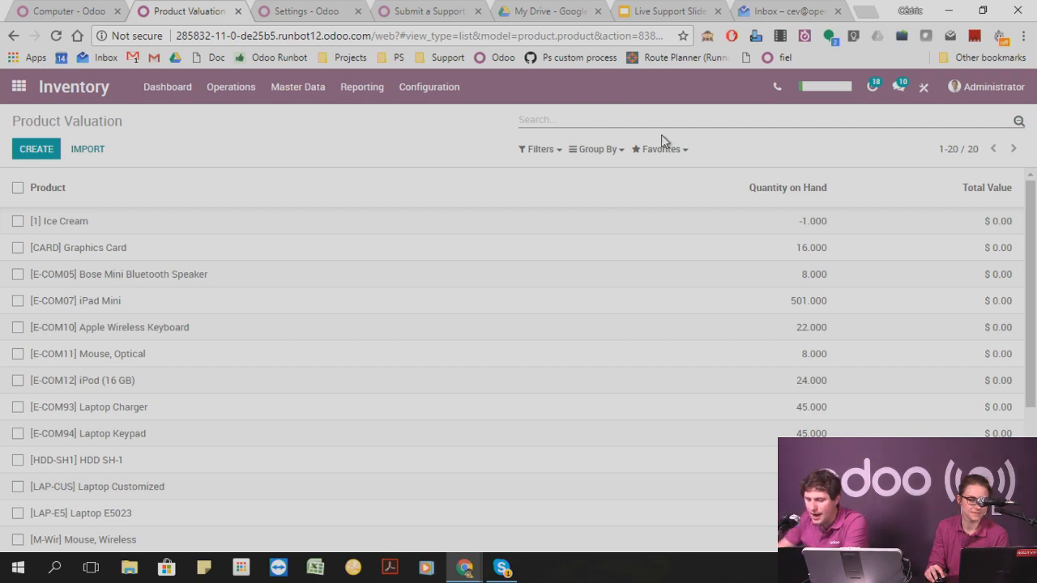
left_click(605, 152)
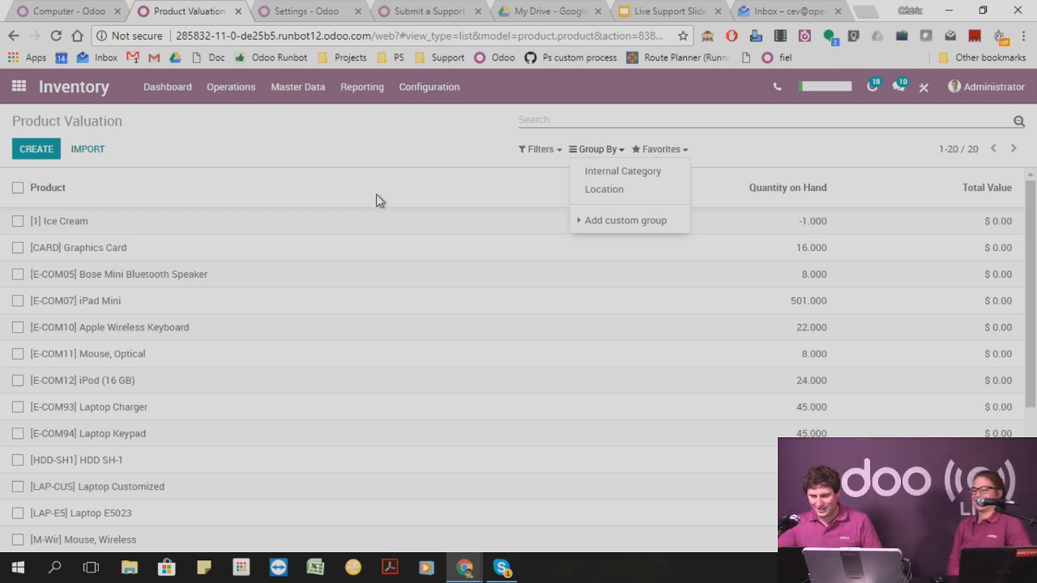
Switch to the demo3 database's Settings page and open the Sales app from there.
left_click(312, 12)
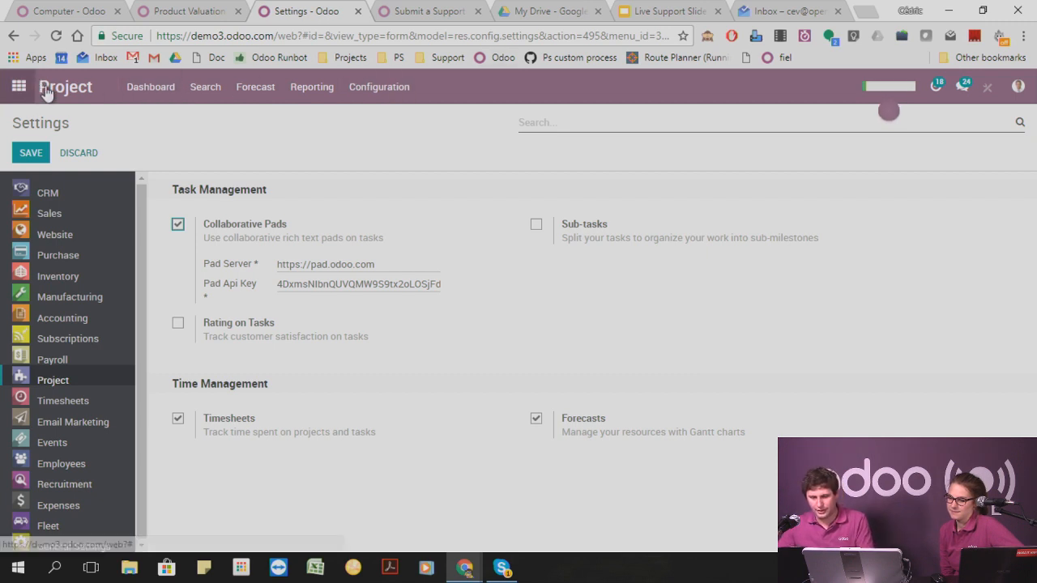
left_click(17, 89)
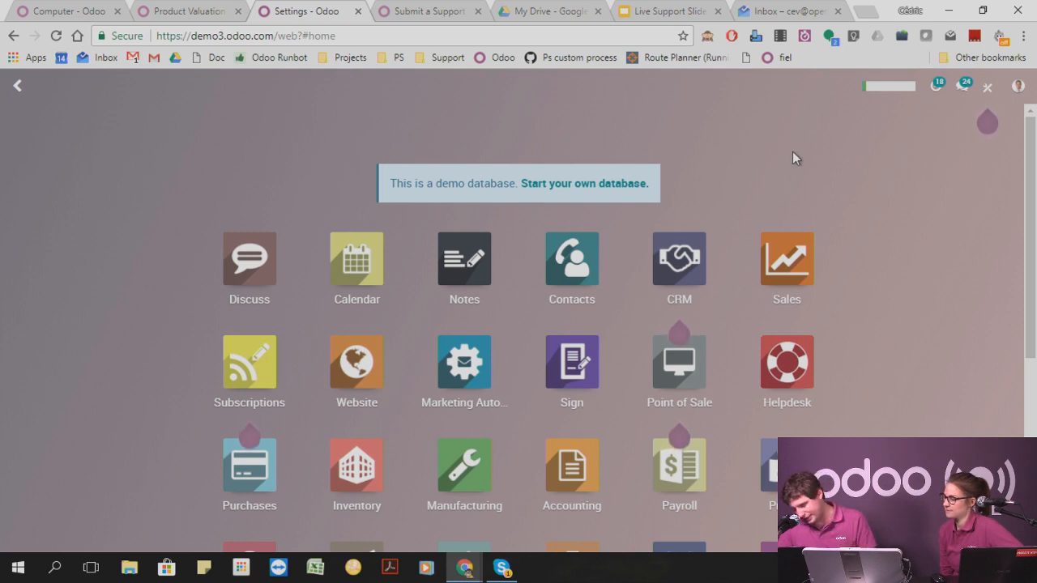
left_click(794, 247)
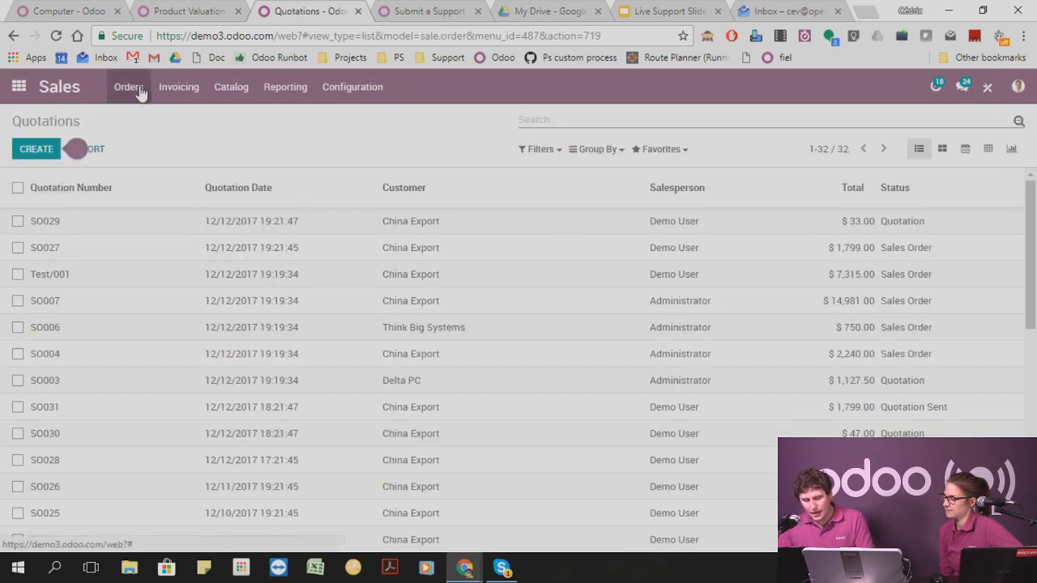
left_click(135, 93)
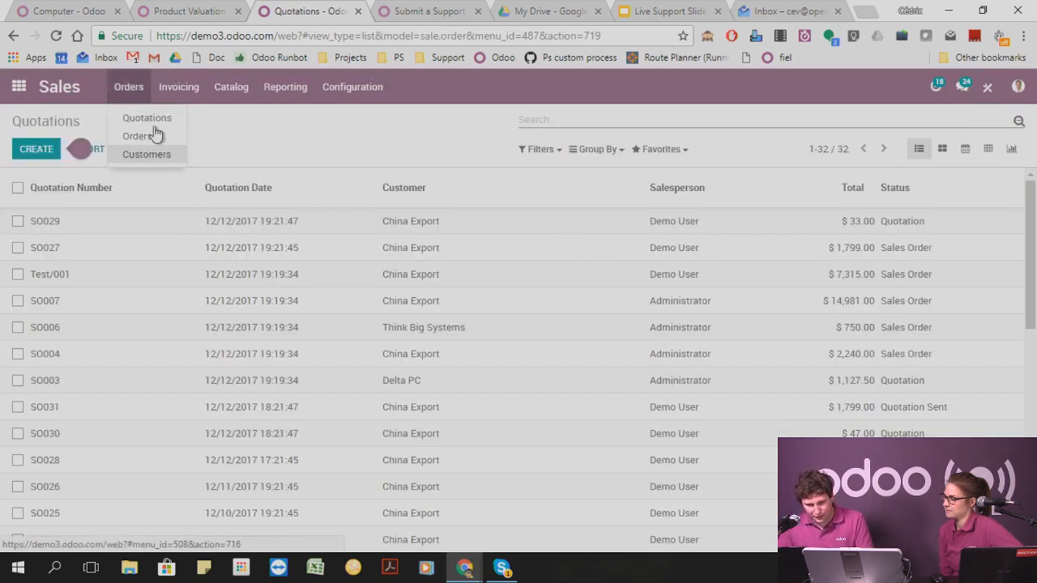
left_click(36, 150)
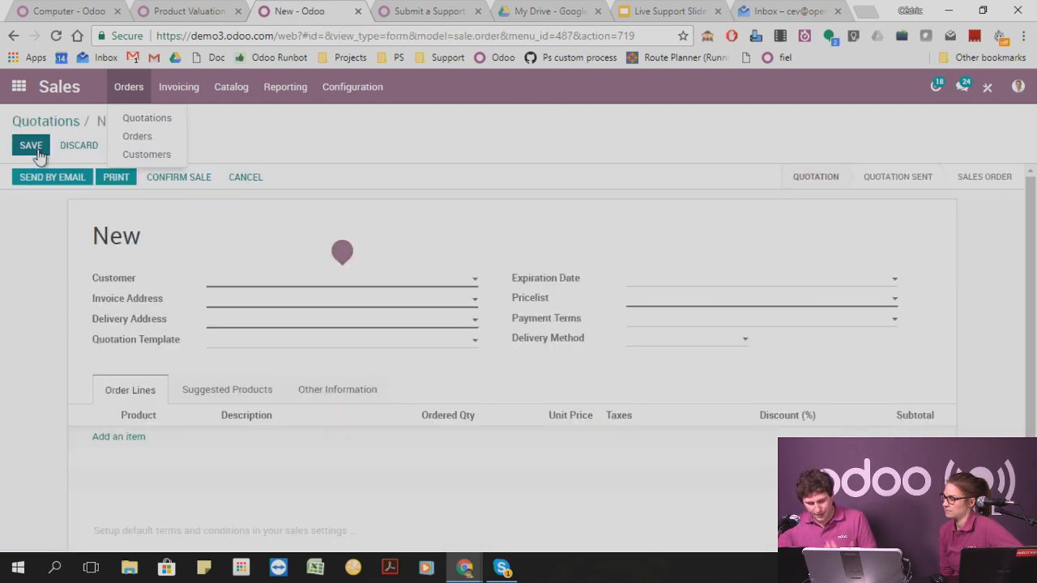
left_click(312, 128)
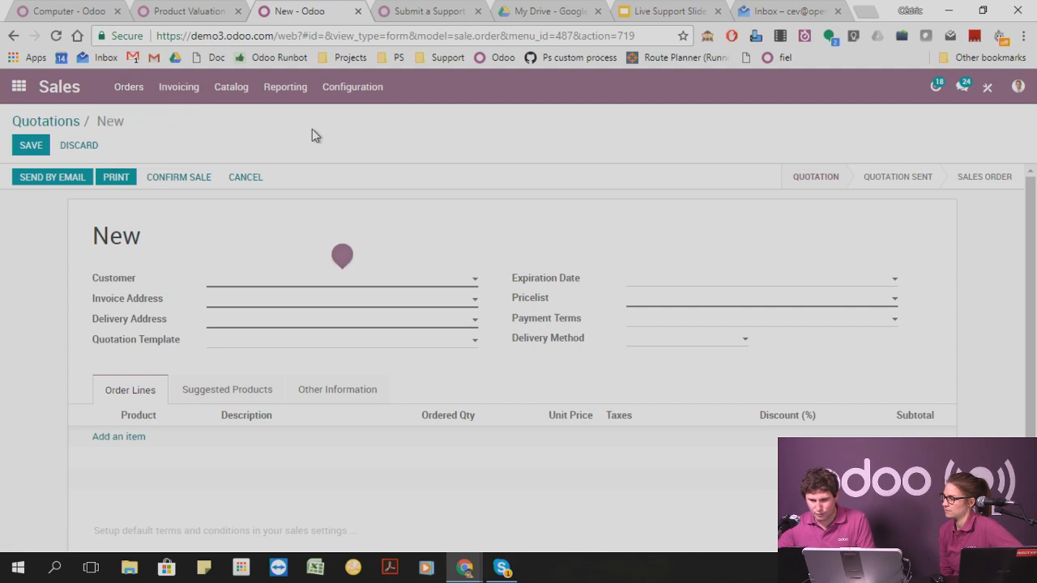
Create a product named Table in the sales catalog with product type Stockable Product, and save it.
left_click(226, 89)
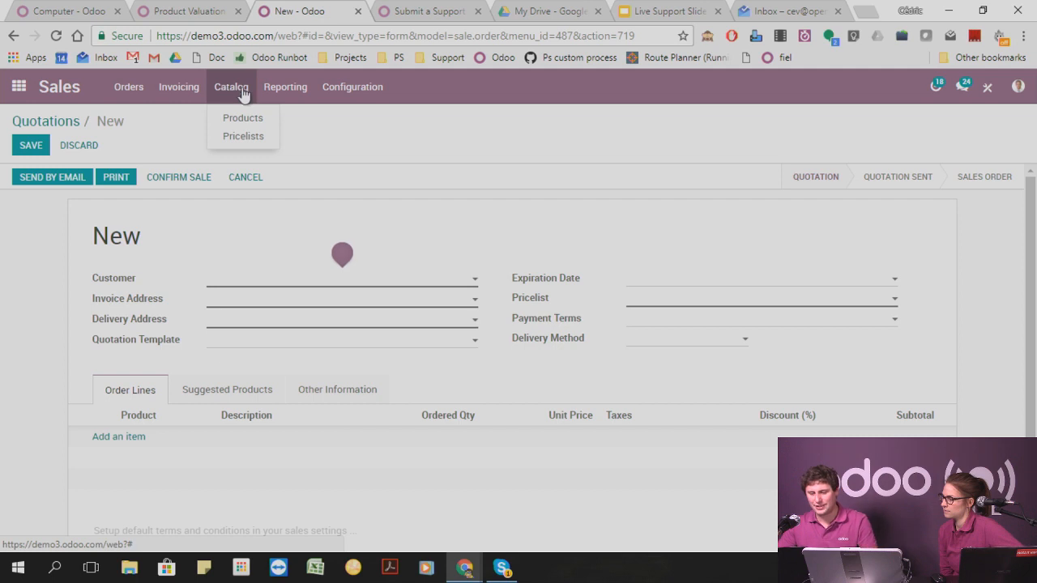
left_click(258, 123)
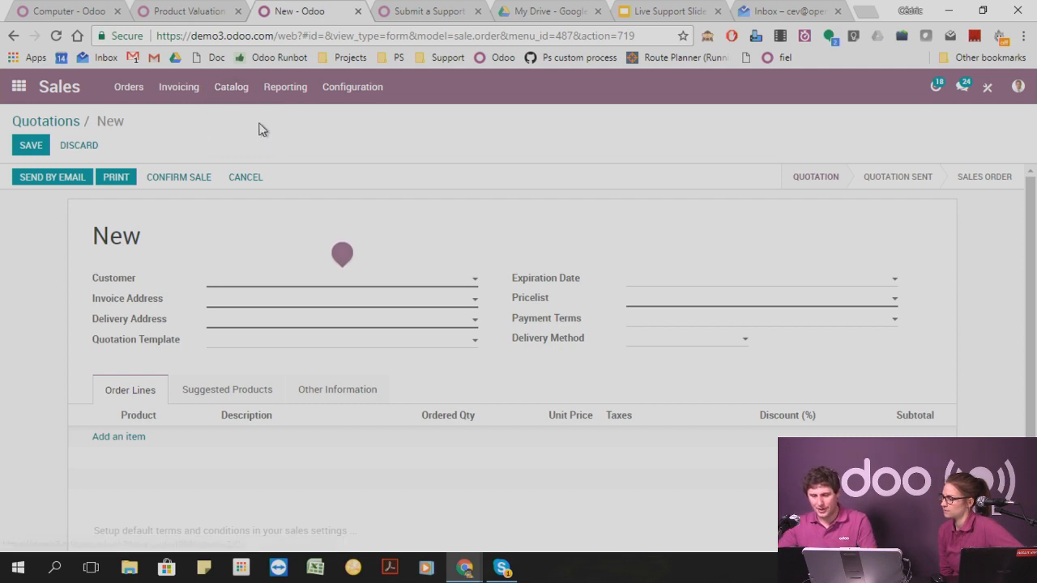
left_click(36, 151)
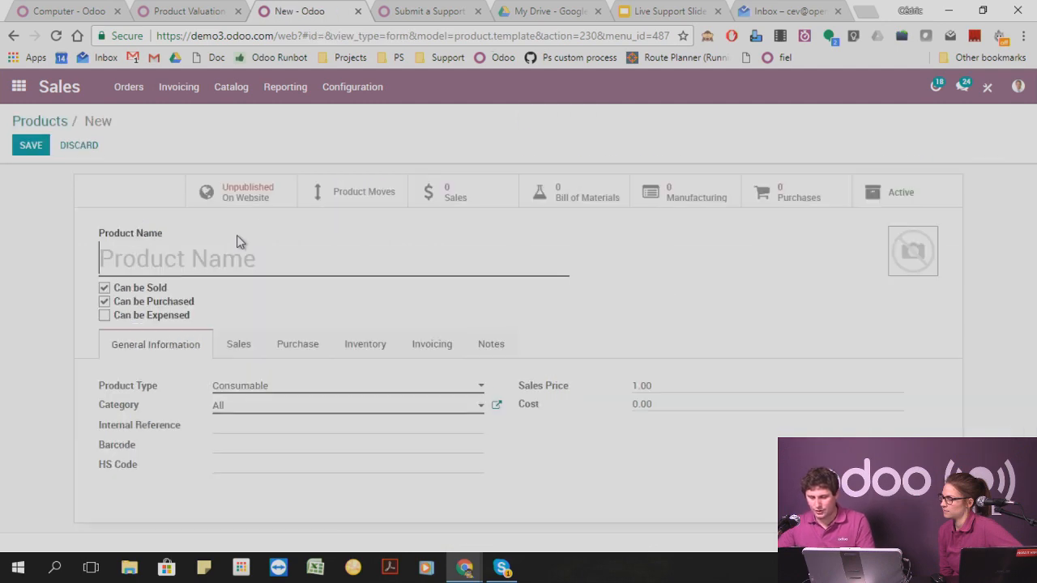
type("Table")
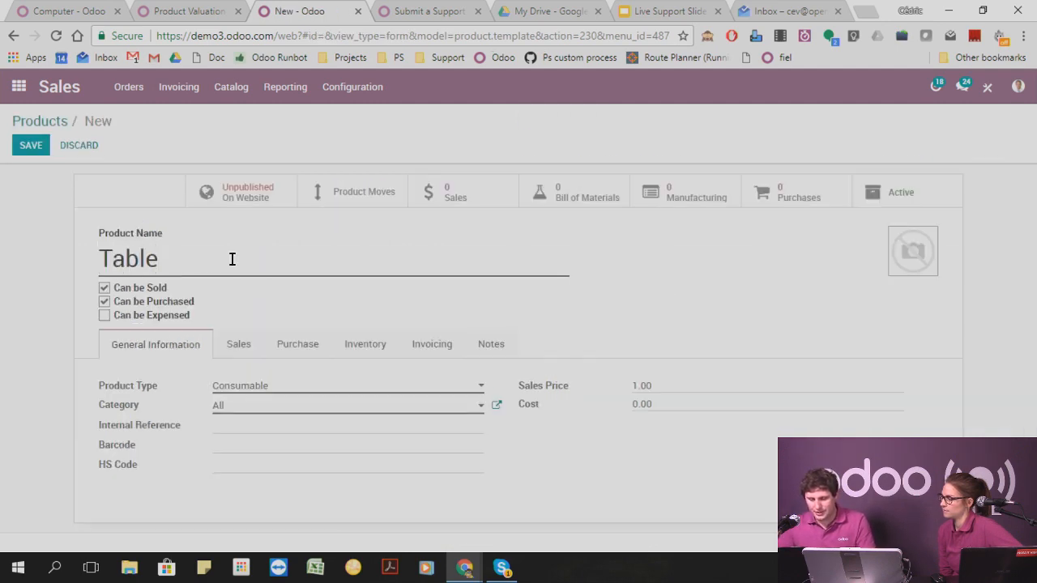
left_click(252, 390)
left_click(246, 440)
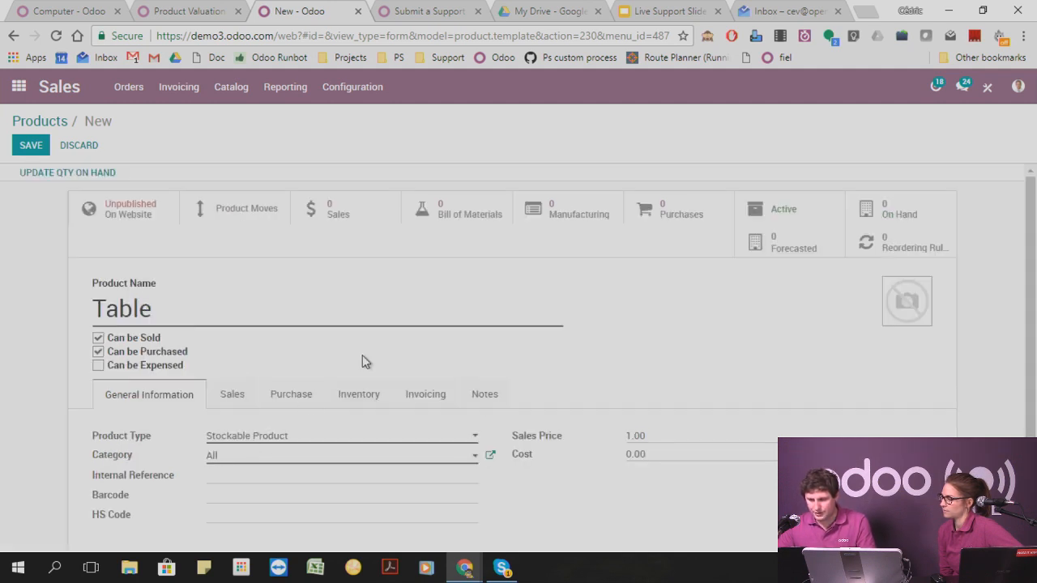
left_click(31, 146)
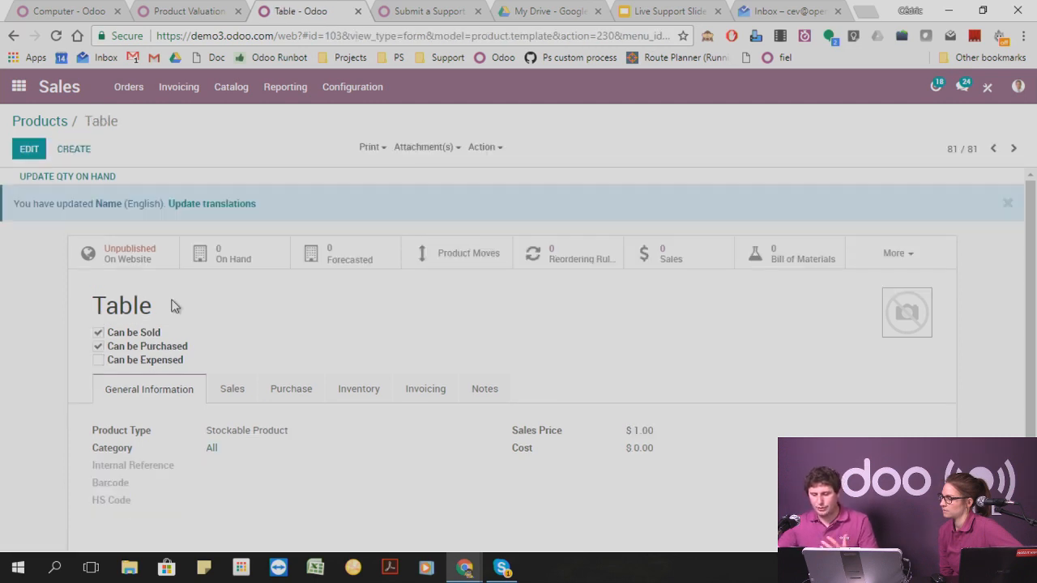
Start a bill of materials for the Table product and add the component [FURN003] Table Leg with quantity 4.
left_click(783, 258)
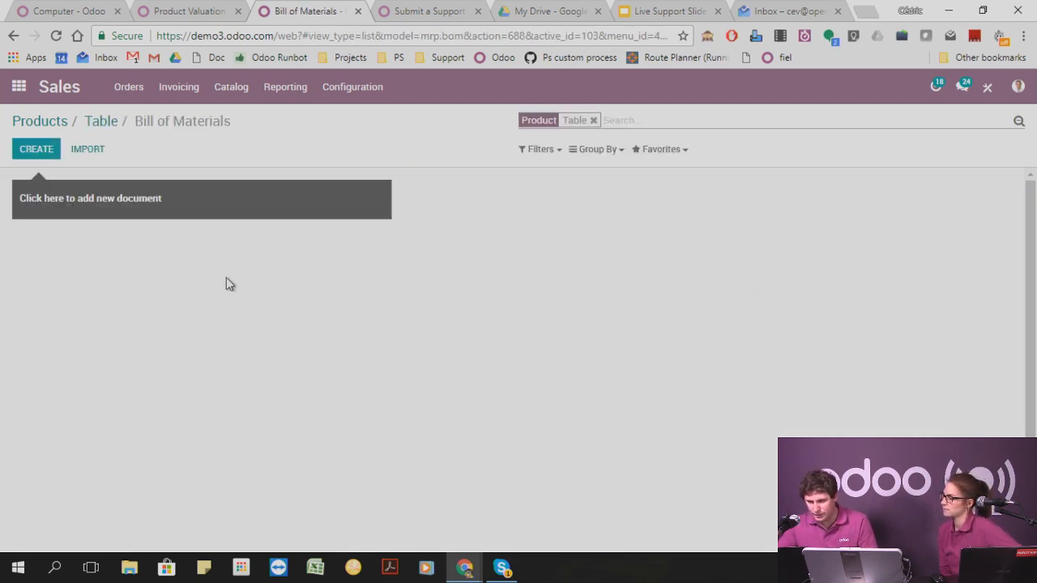
left_click(45, 151)
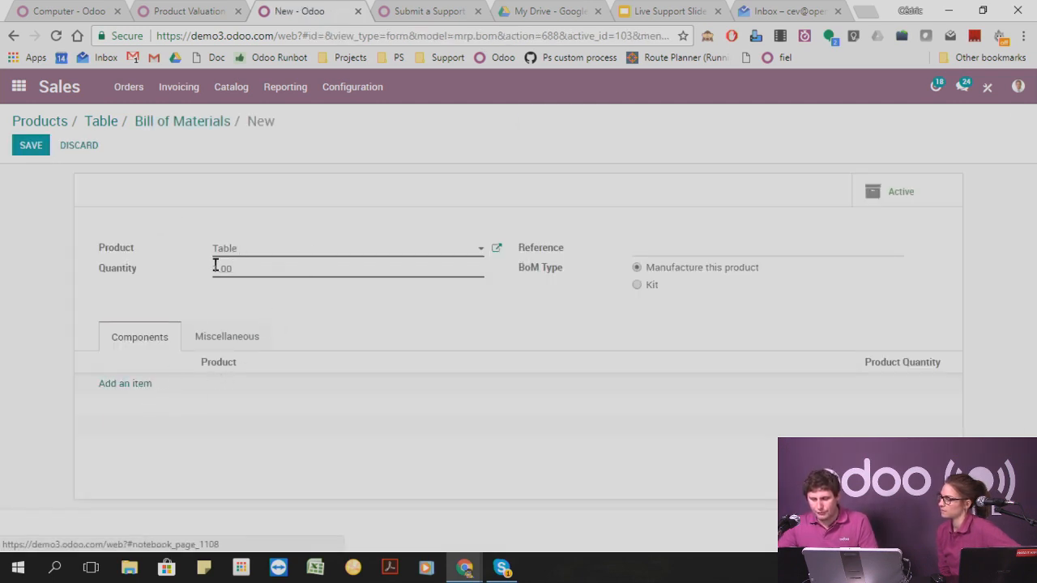
left_click(130, 384)
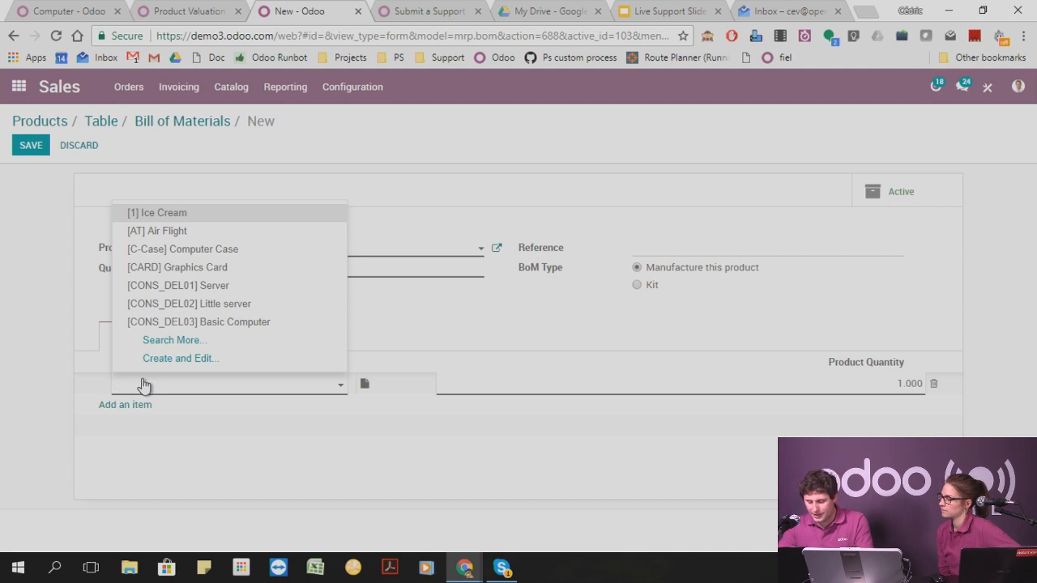
type("leg")
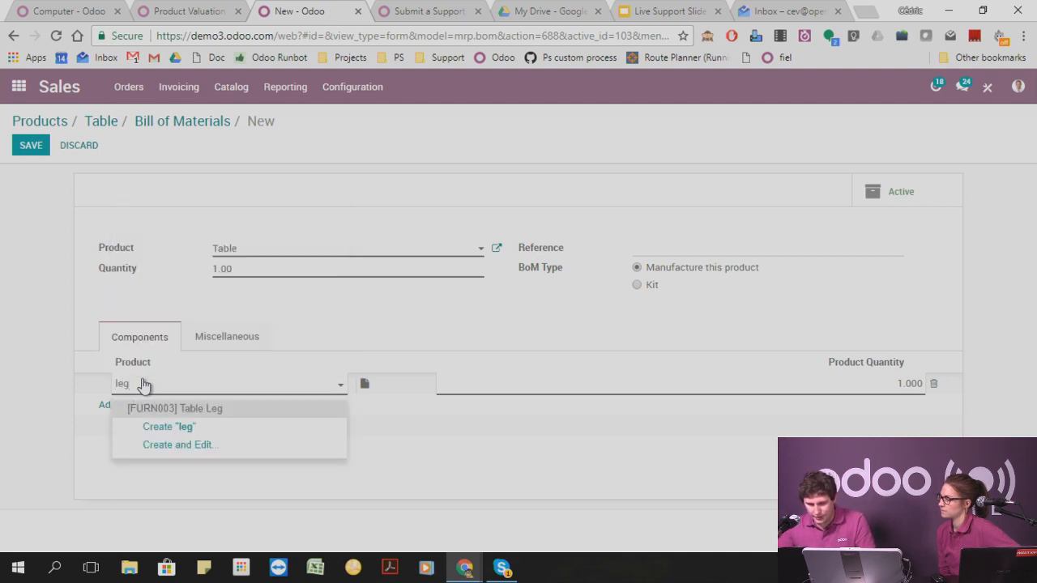
left_click(202, 413)
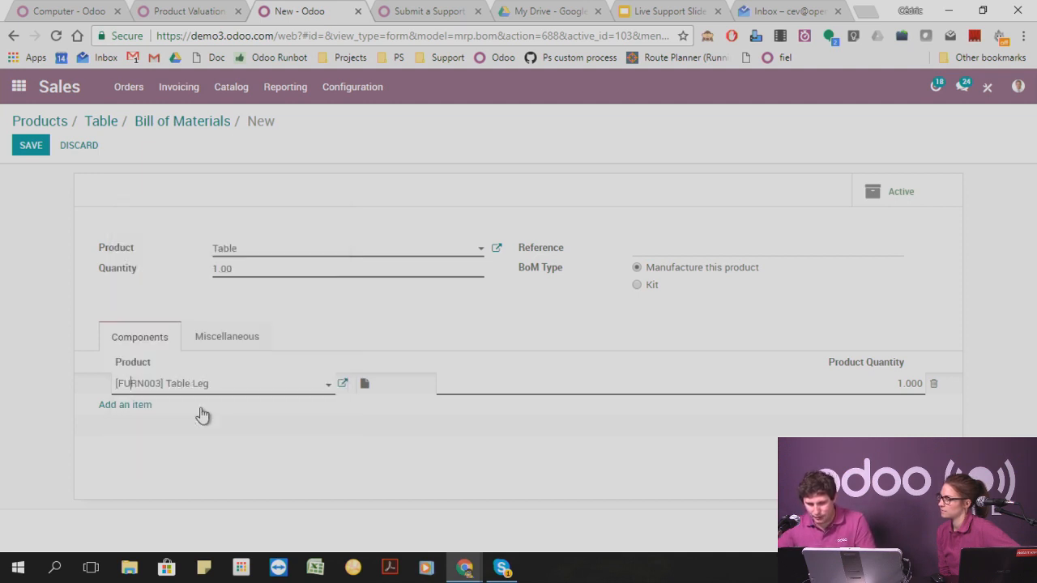
left_click(902, 383)
key("Right")
key("Left")
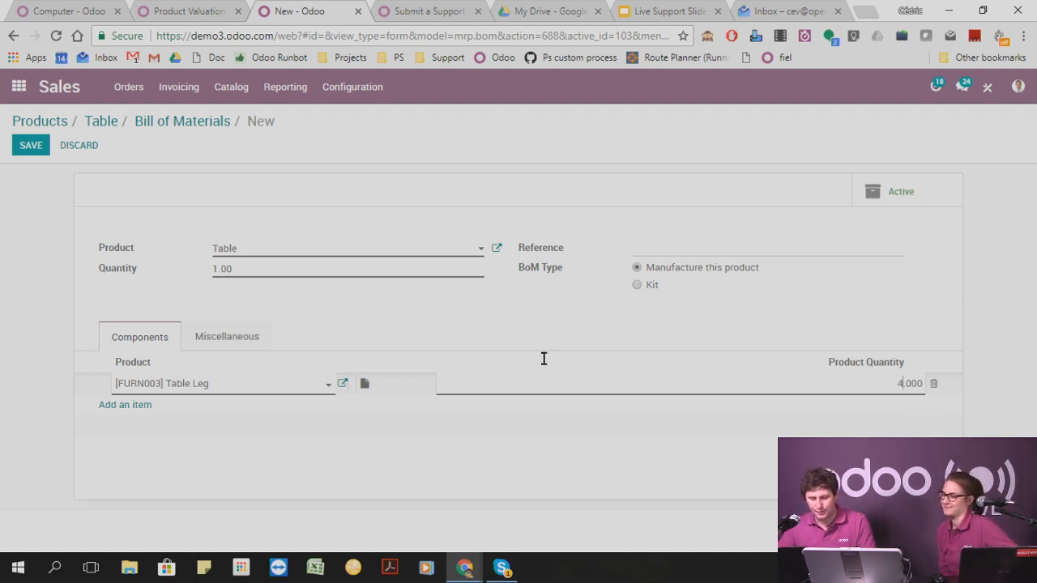
Add [FURN002] Table Head as the second component of the Table's bill of materials and save it.
left_click(148, 406)
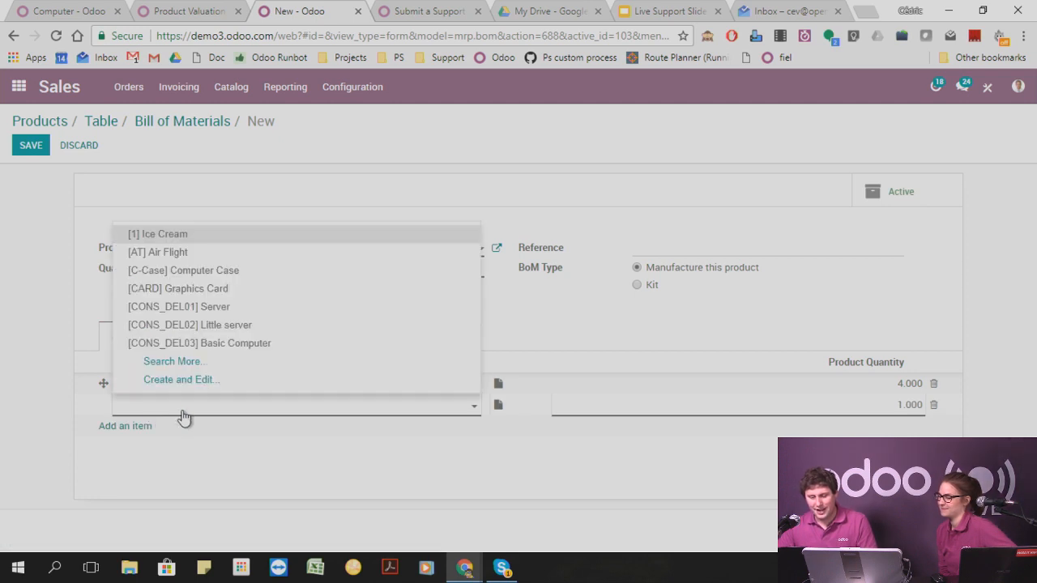
left_click(182, 415)
type("Table")
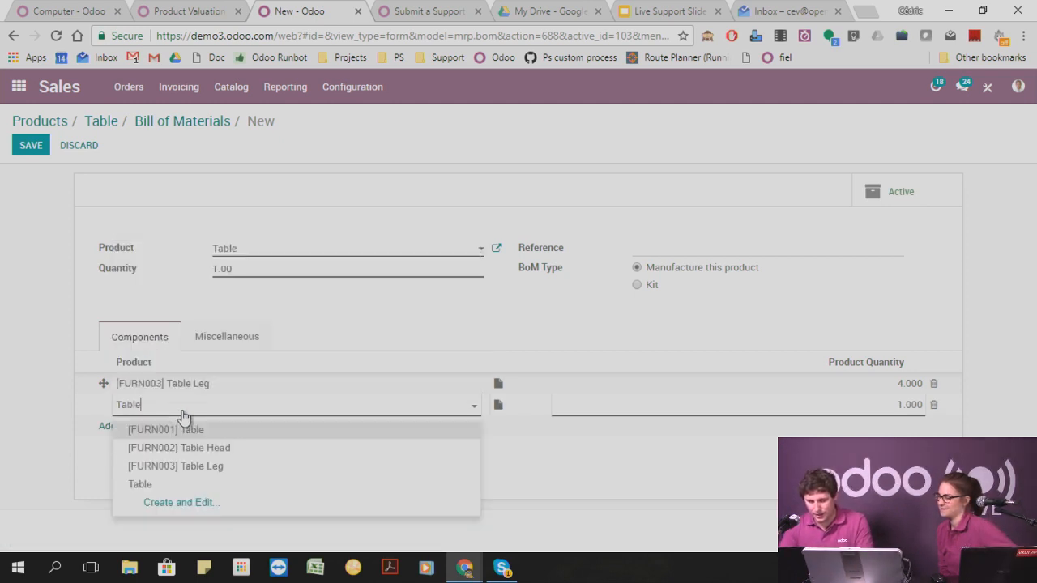
key("Return")
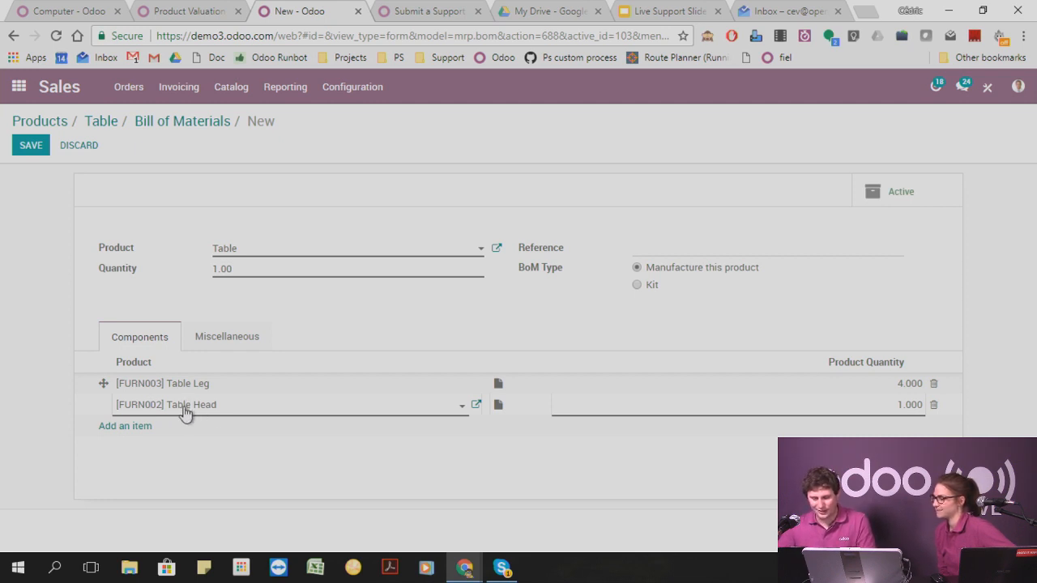
left_click(27, 152)
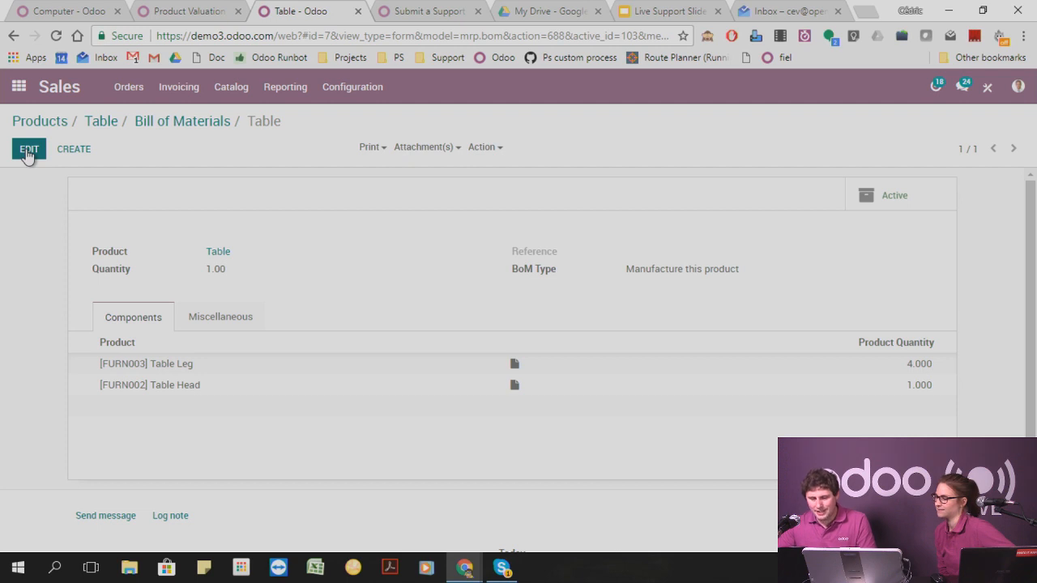
Change the BoM type of the Table's bill of materials to Kit and save it.
left_click(27, 153)
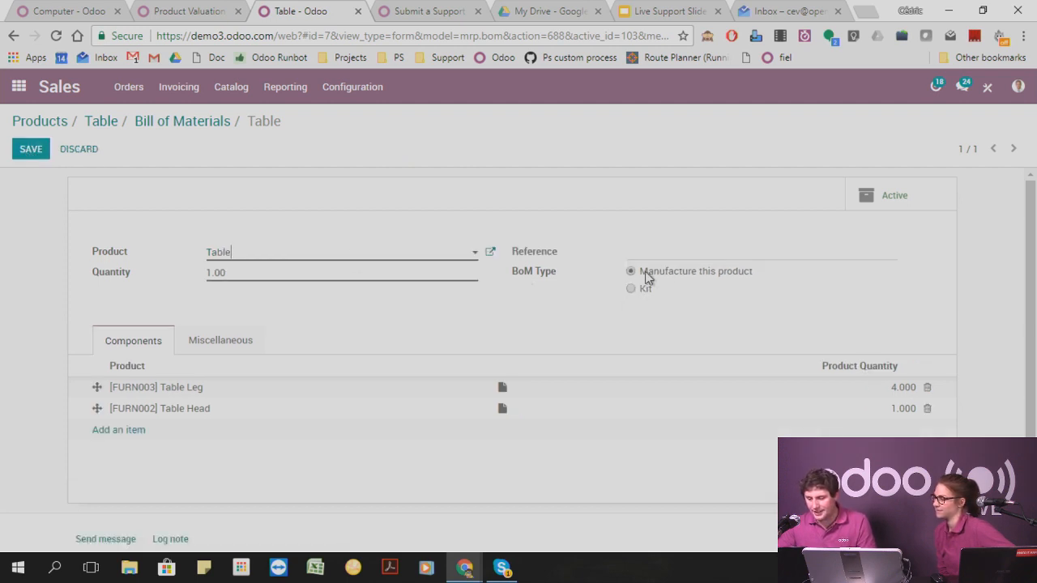
left_click_drag(640, 271, 752, 271)
left_click(786, 273)
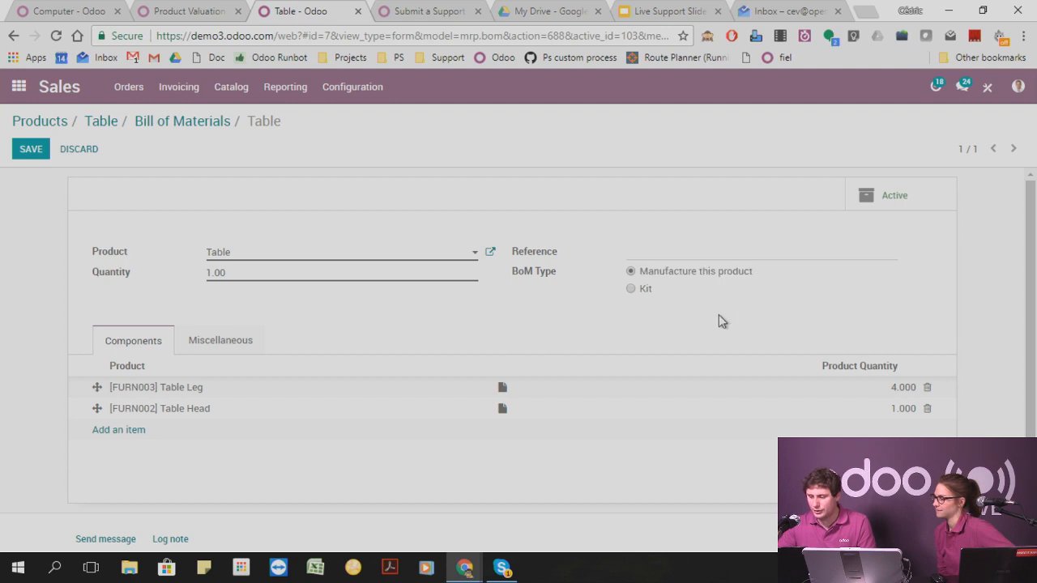
left_click(630, 289)
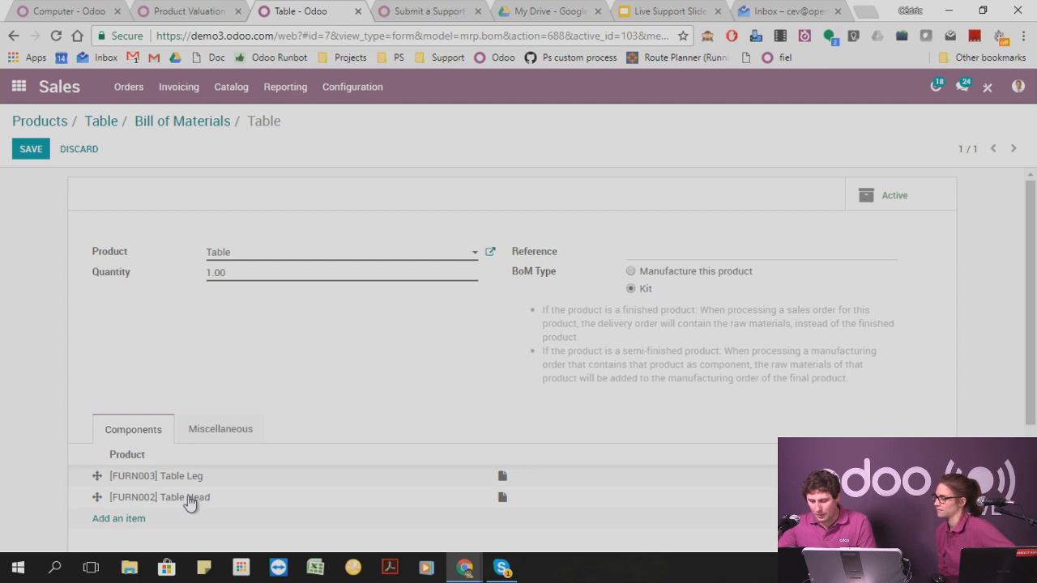
left_click(37, 153)
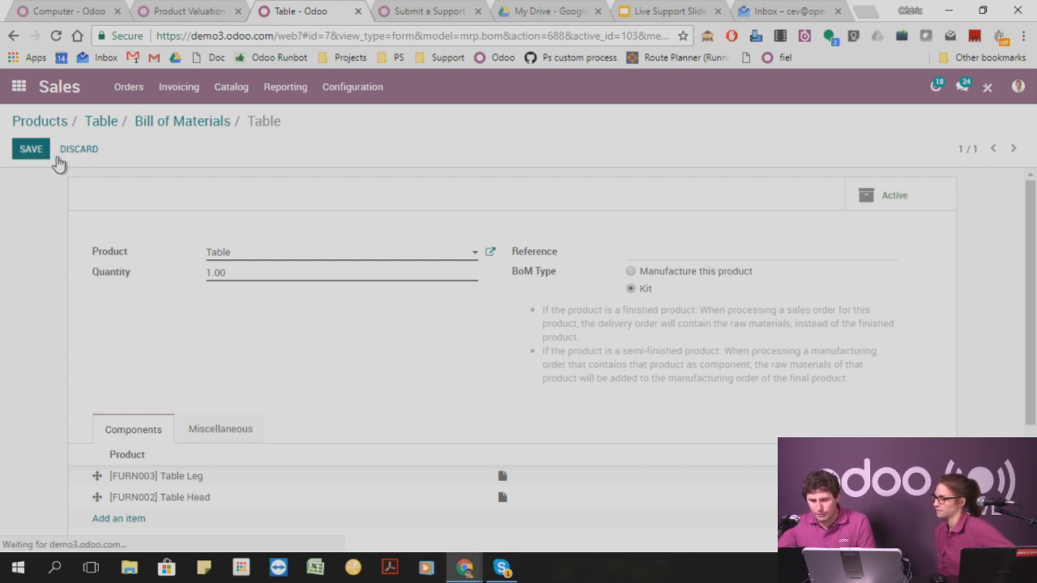
Open the Table Leg product from its bill of materials line and update its quantity on hand to 8.
left_click(167, 366)
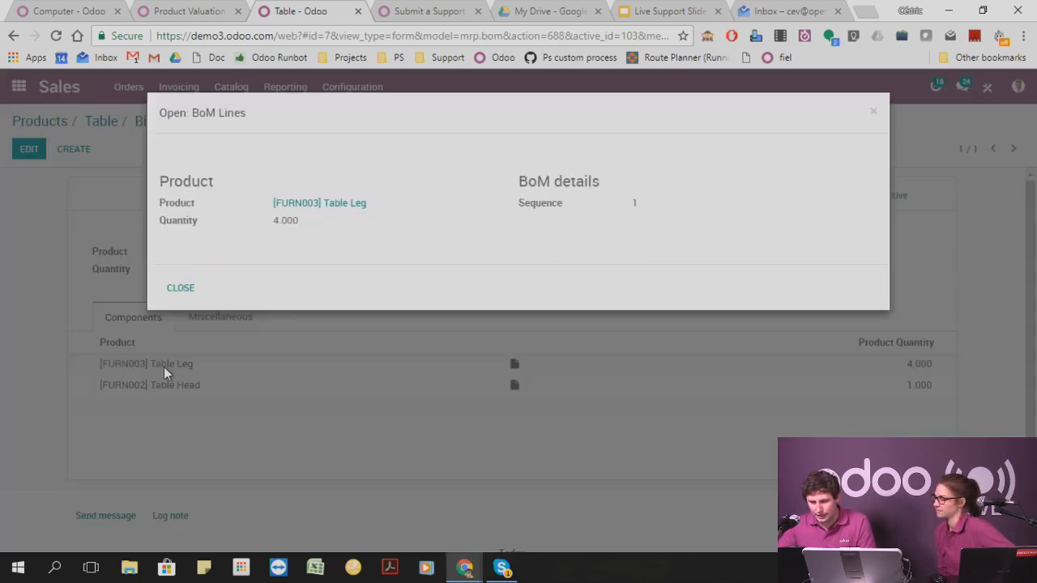
left_click(313, 206)
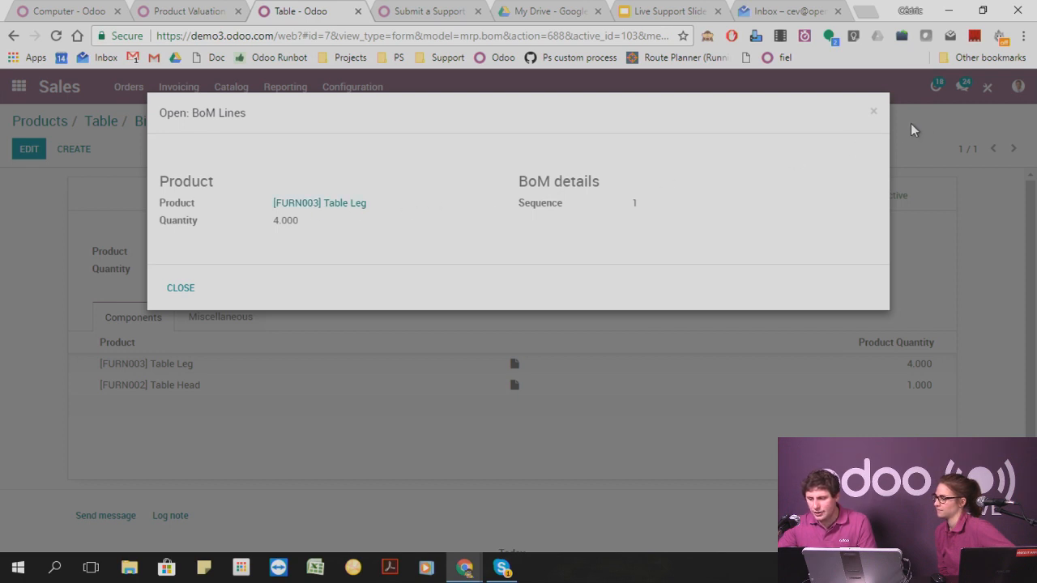
left_click(875, 115)
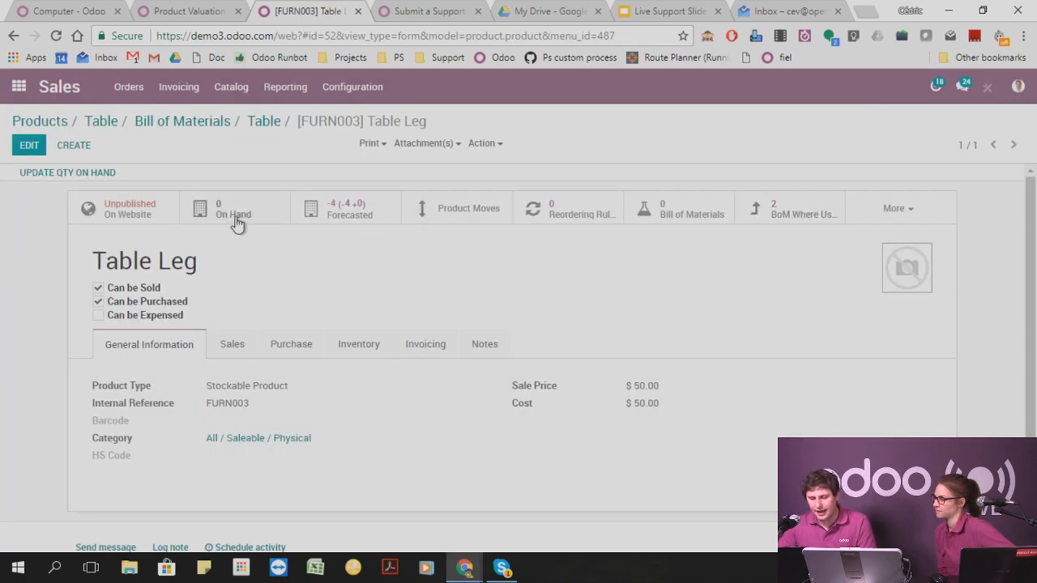
left_click(71, 173)
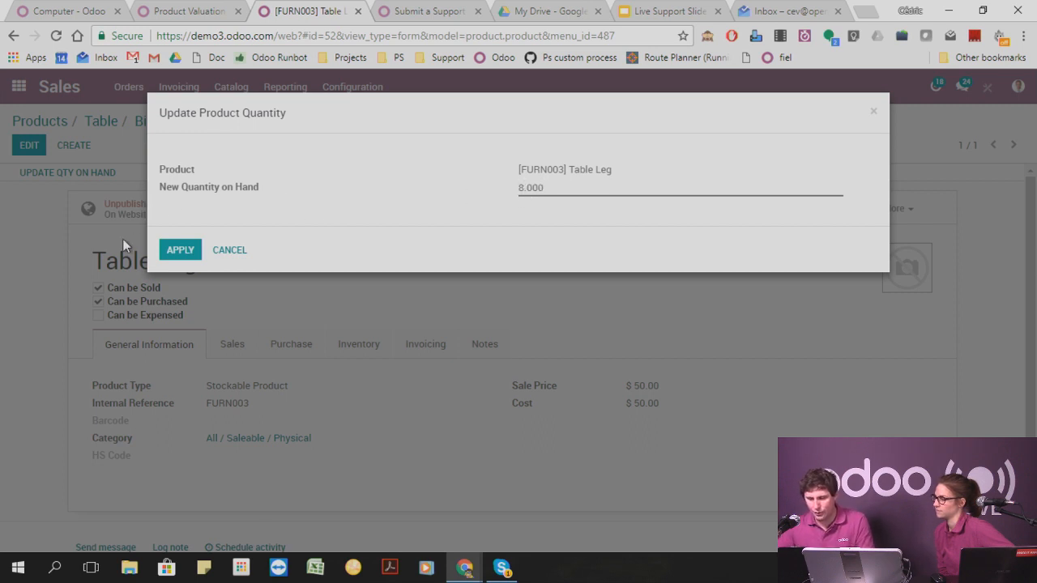
left_click(180, 252)
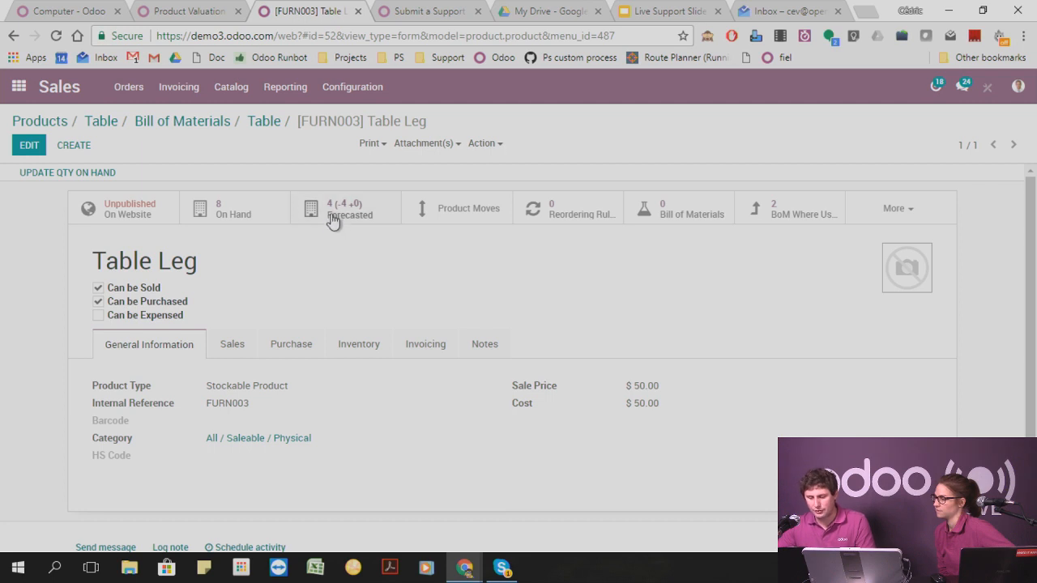
Open the Table Head product from the Table's bill of materials, update its quantity on hand to 5 and save the product.
left_click(263, 122)
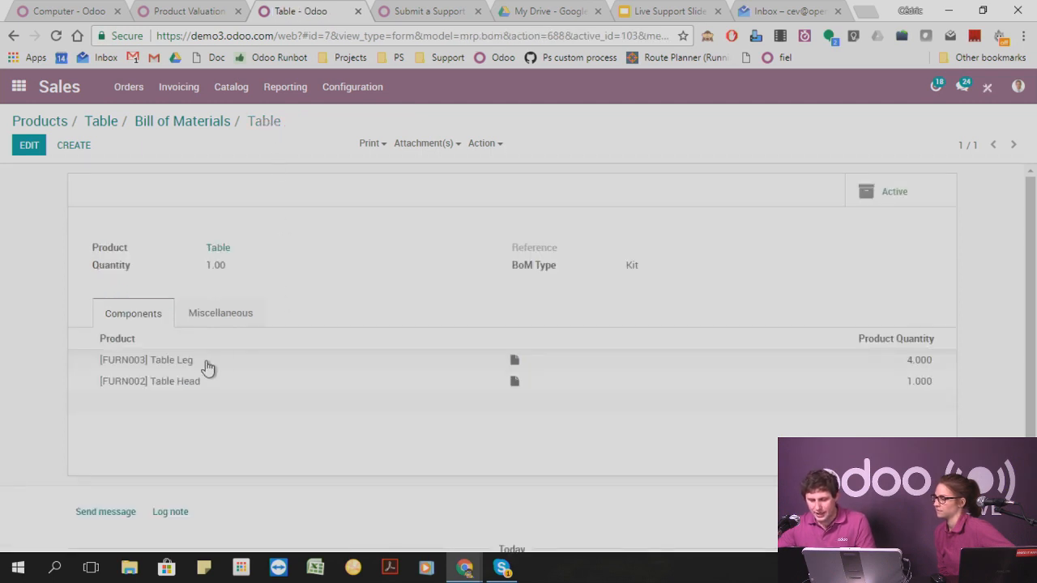
left_click(187, 381)
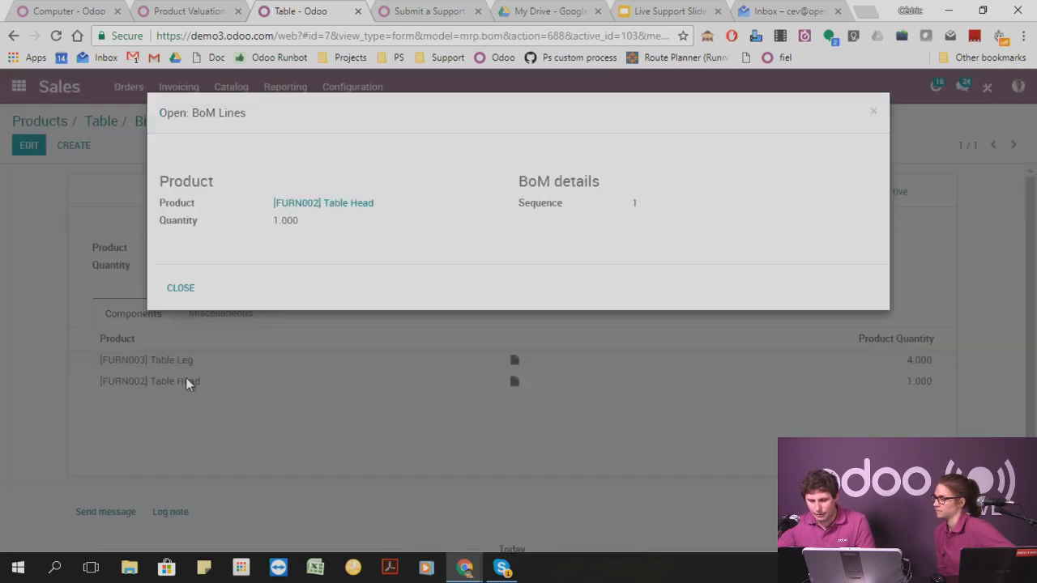
left_click(308, 204)
left_click(183, 287)
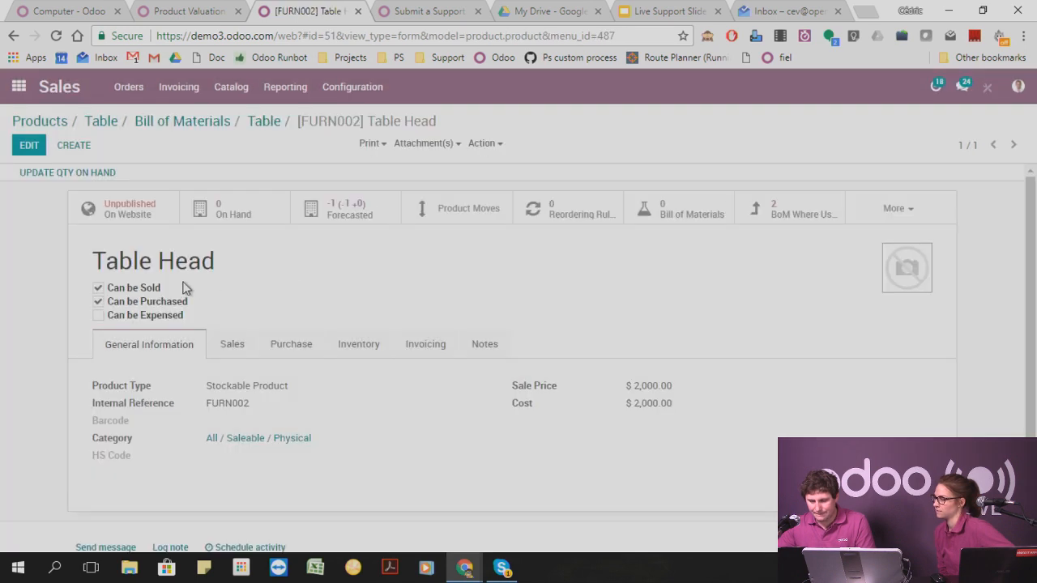
left_click(29, 145)
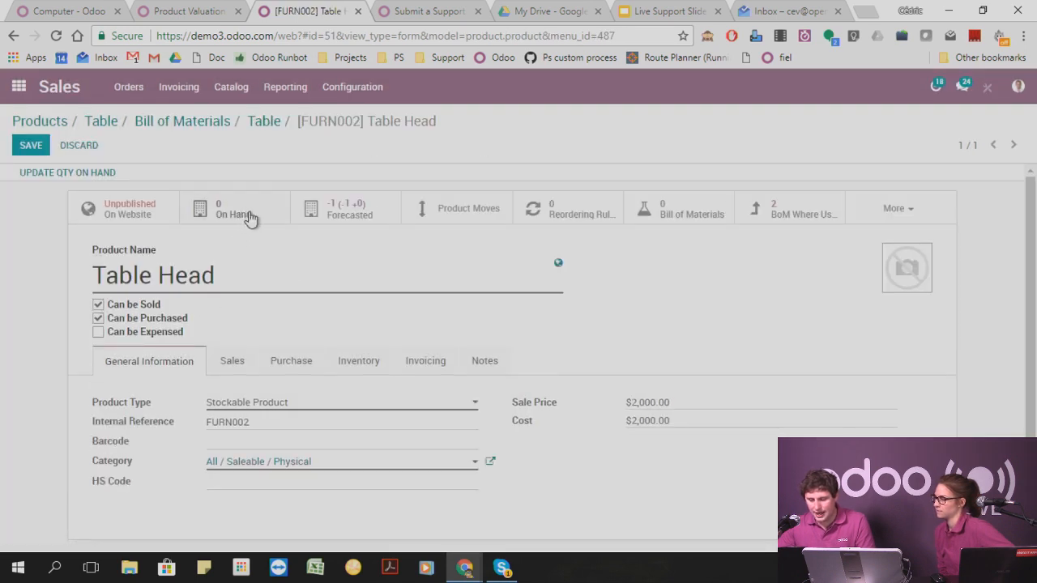
left_click(91, 173)
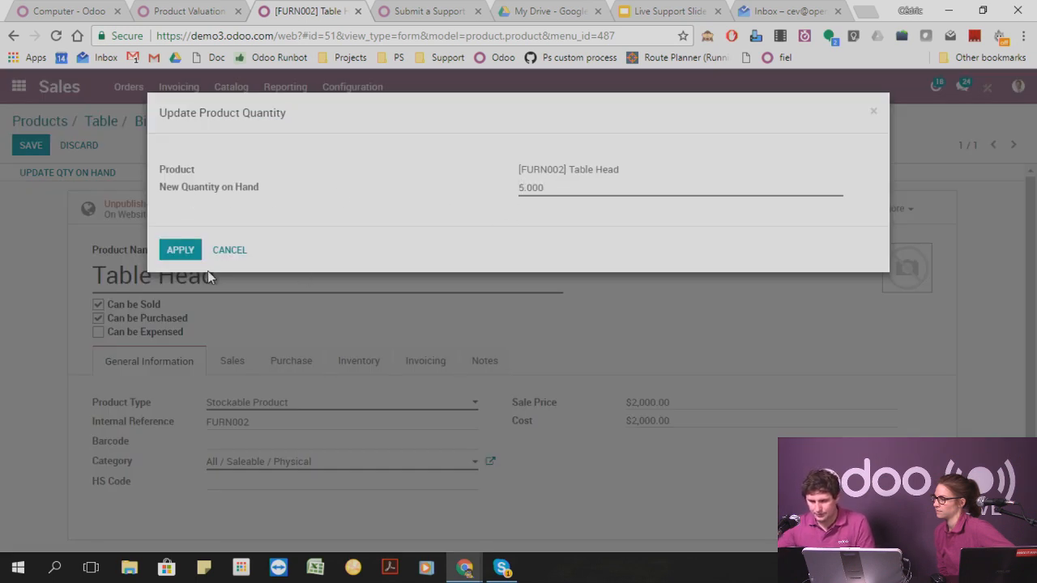
left_click(180, 251)
left_click(30, 145)
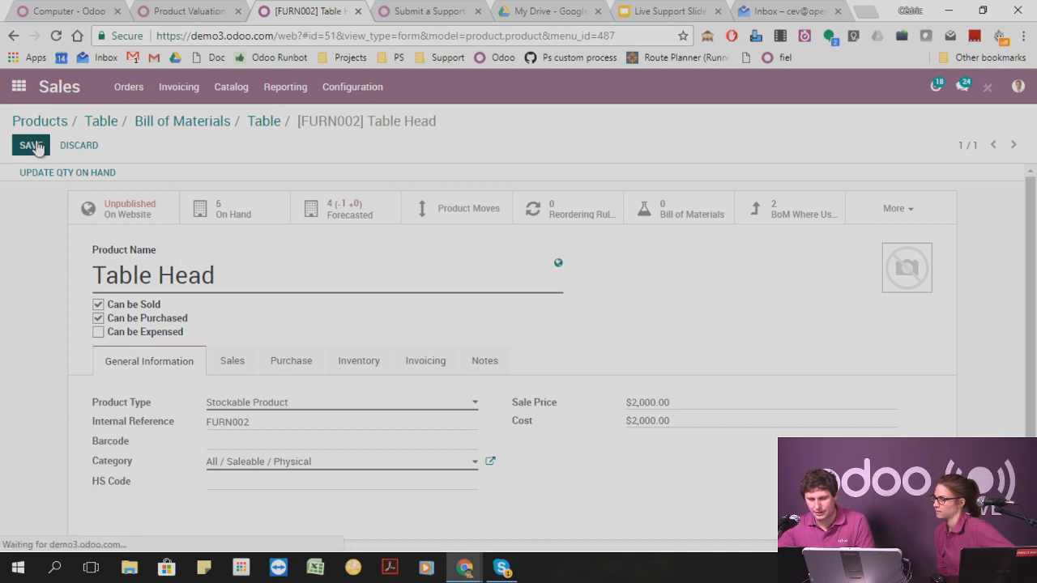
Leave the product pages, go to the sales orders and create a new order for the customer Agrolait.
left_click(106, 124)
left_click(36, 121)
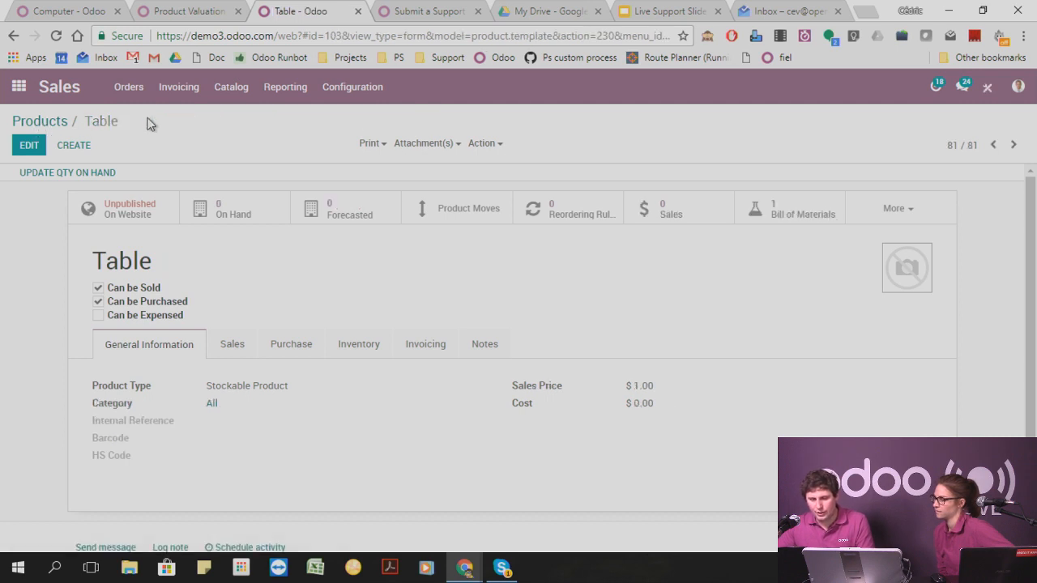
left_click(134, 91)
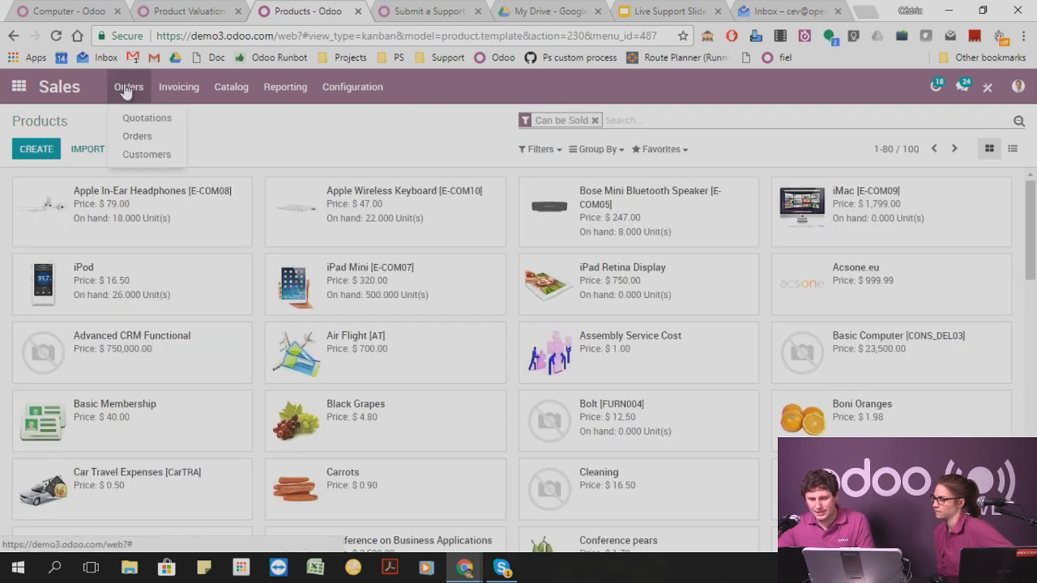
left_click(138, 133)
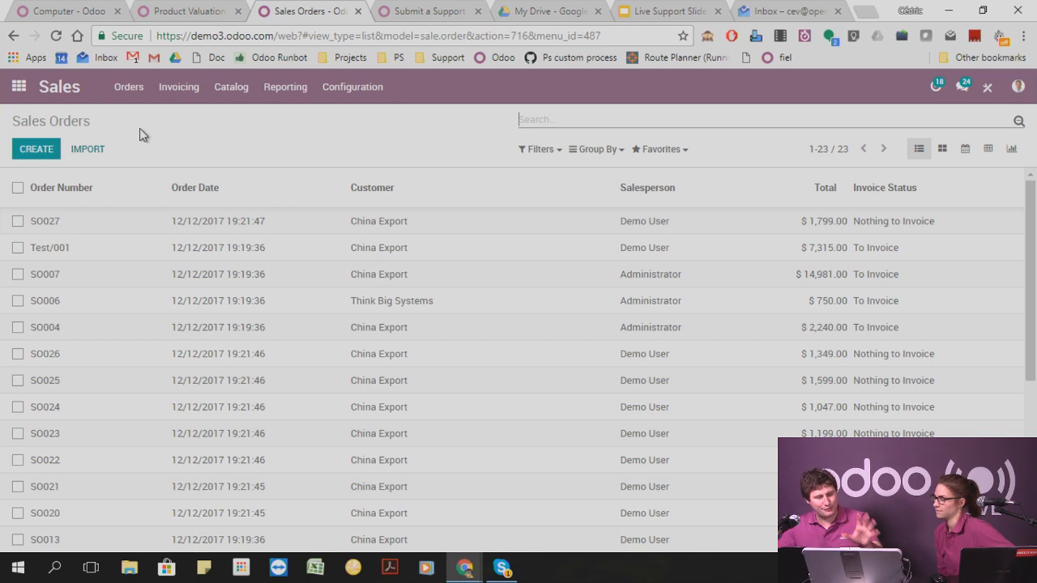
left_click(38, 154)
left_click(246, 280)
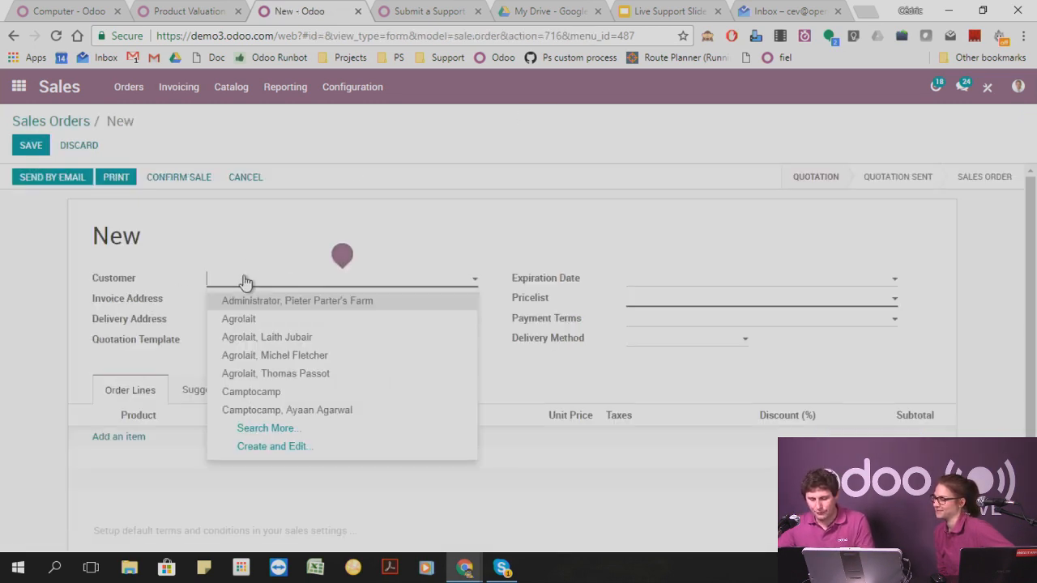
left_click(250, 319)
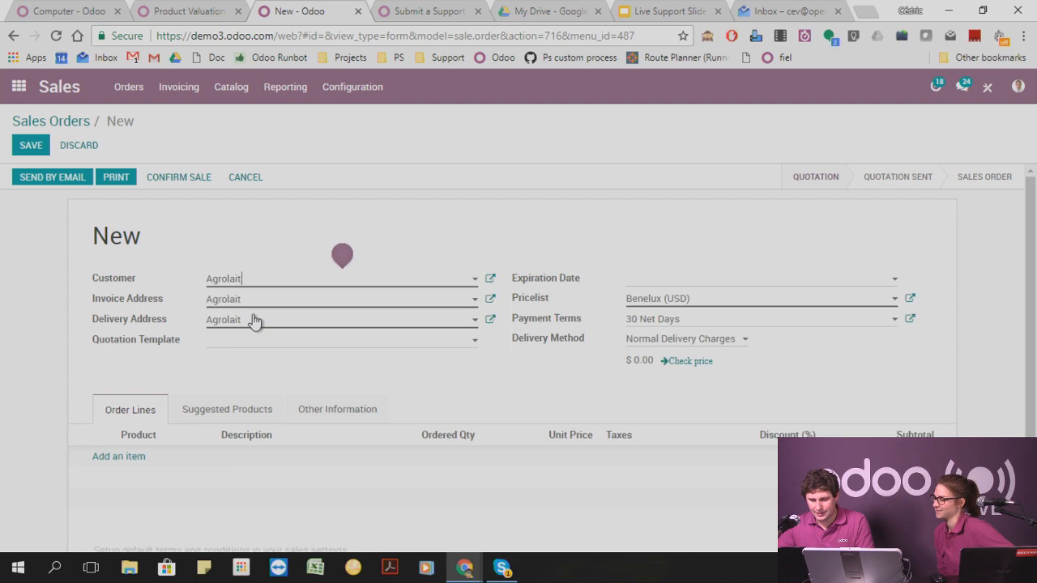
Try adding an order line for the product [FURN001] Table to the new sales order.
left_click(132, 458)
left_click(320, 180)
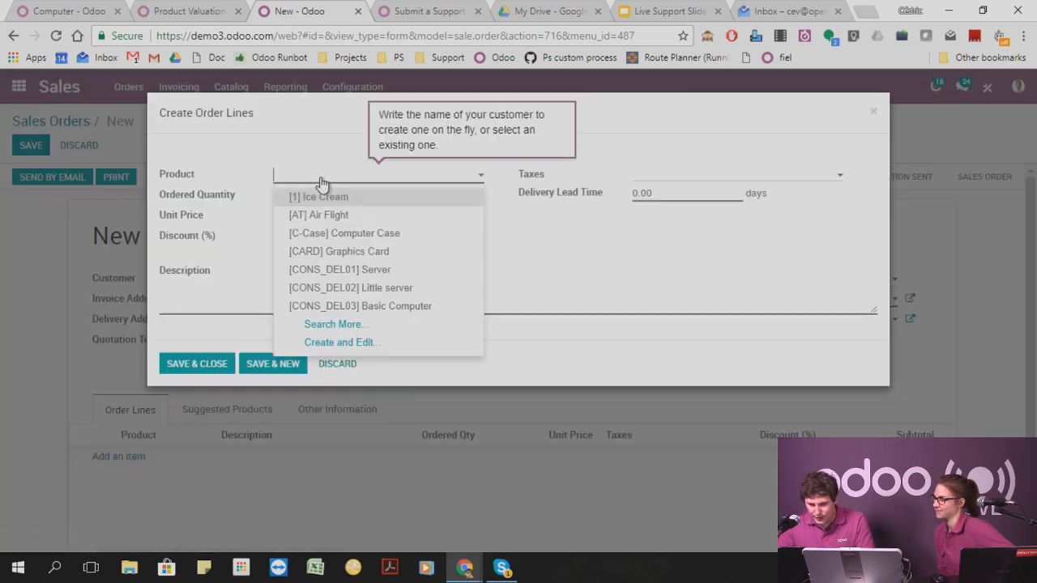
type("table")
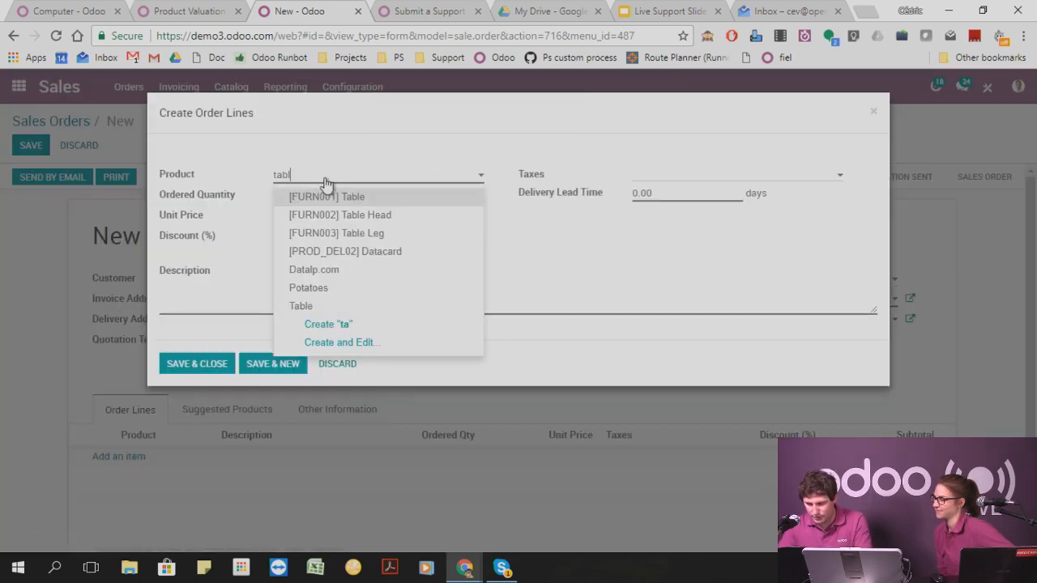
left_click(379, 199)
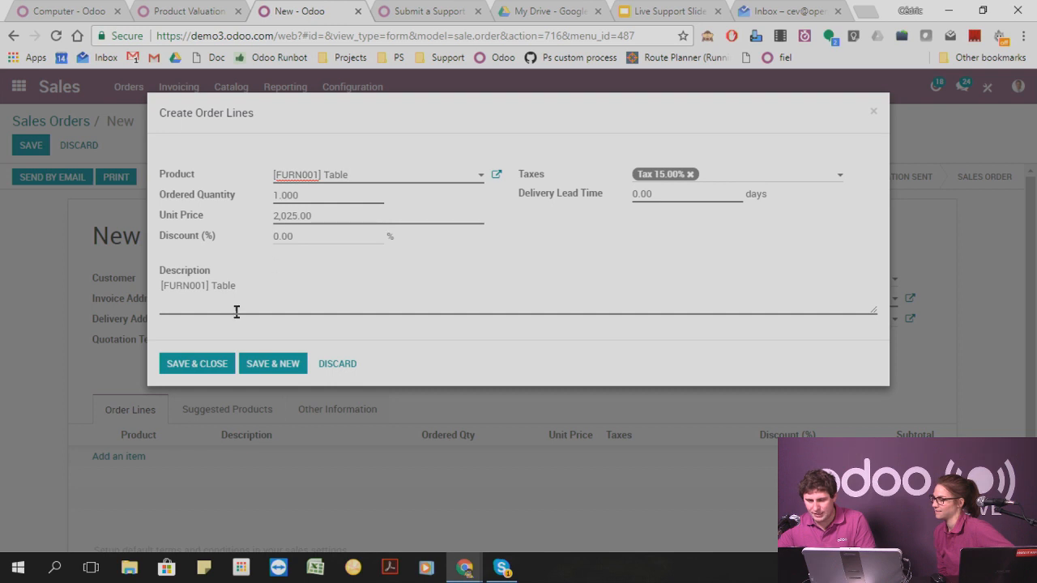
left_click(170, 365)
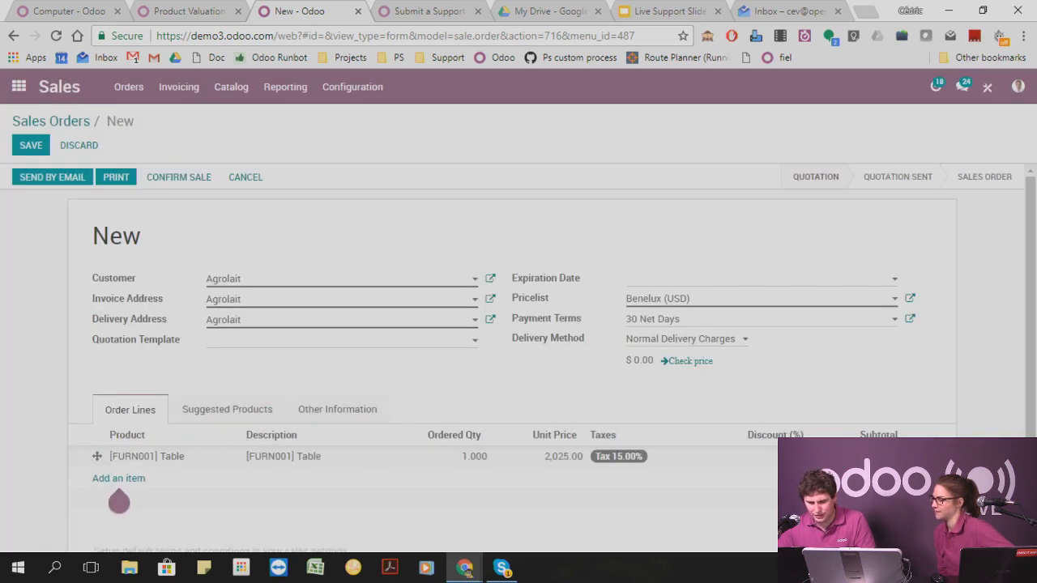
Replace the order line with one for the plain Table product without an internal reference, accept the stock notice and save the line.
left_click(144, 458)
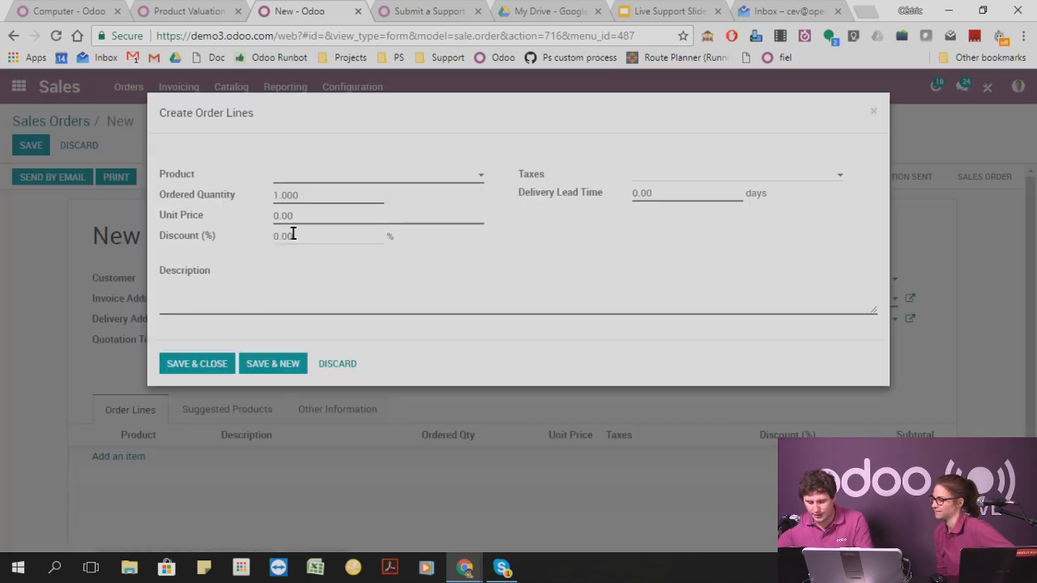
type("table")
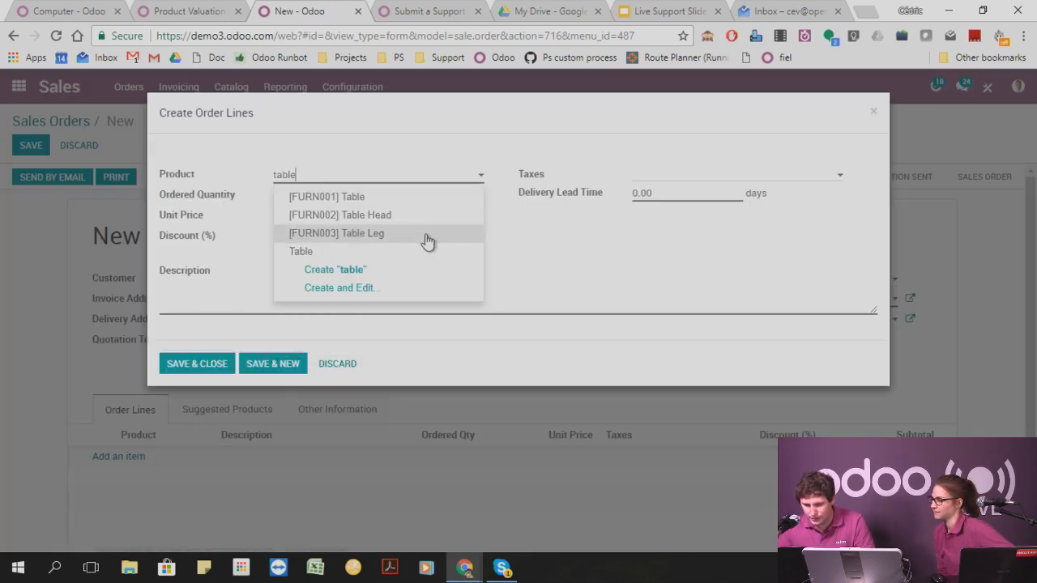
left_click(328, 251)
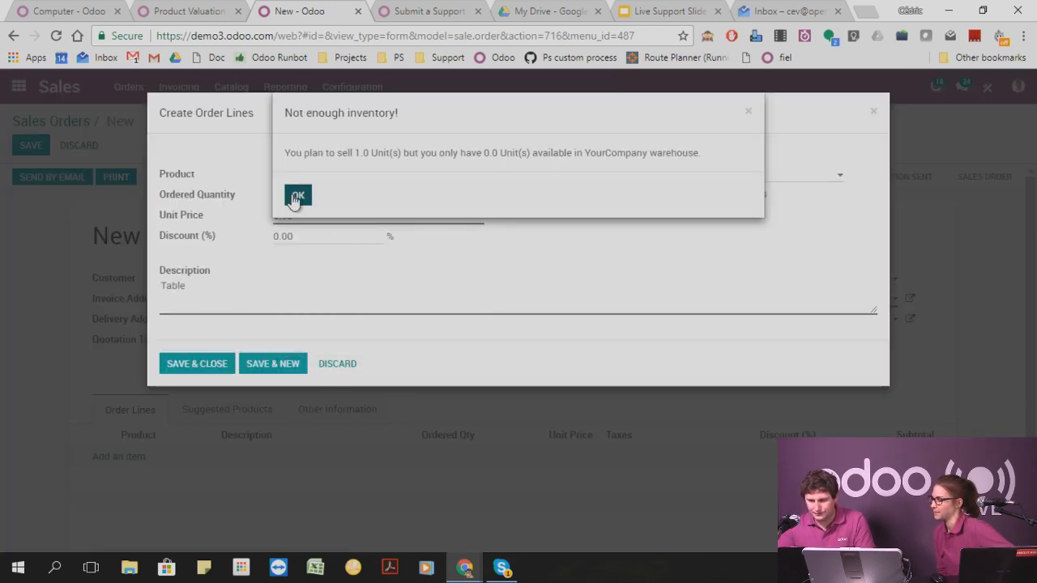
left_click(298, 197)
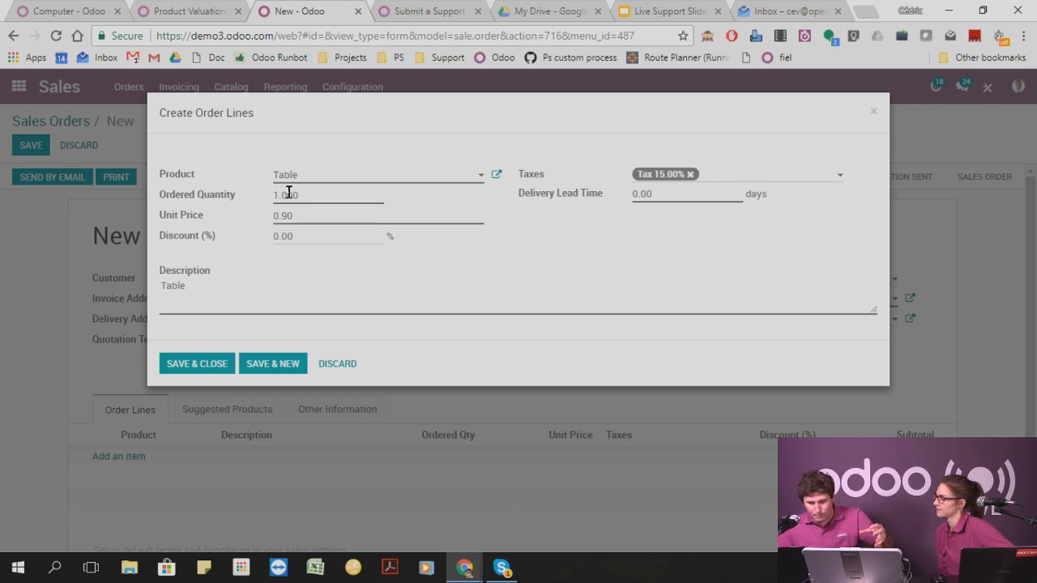
left_click(196, 365)
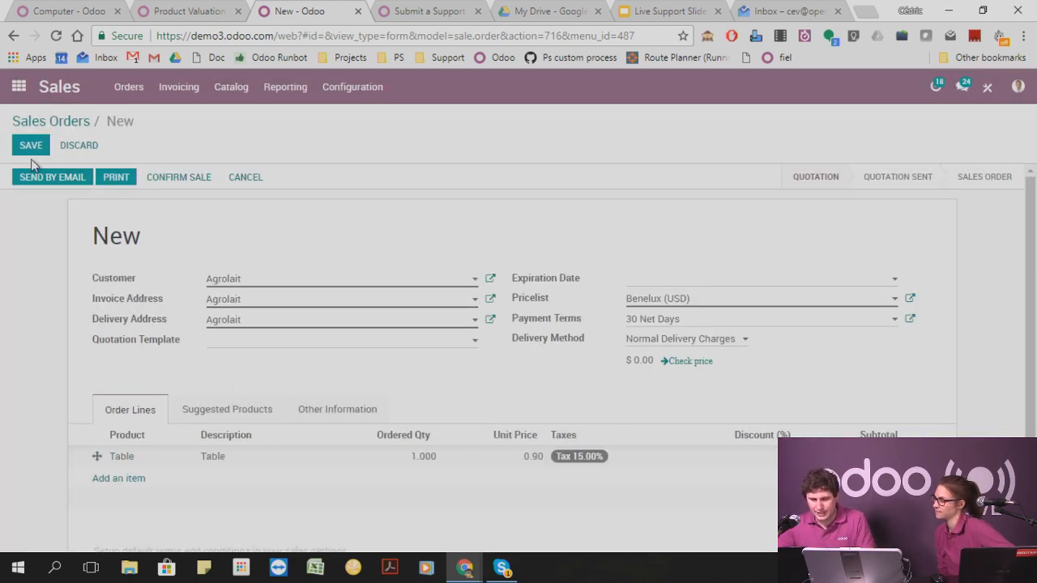
Save and confirm the Agrolait sales order, and open its delivery order.
left_click(30, 149)
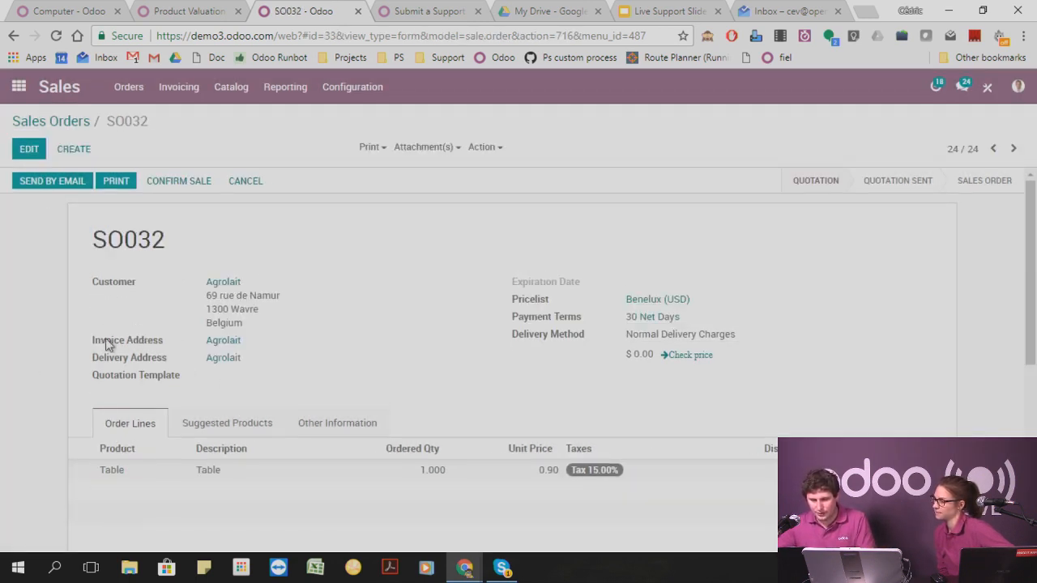
left_click(178, 181)
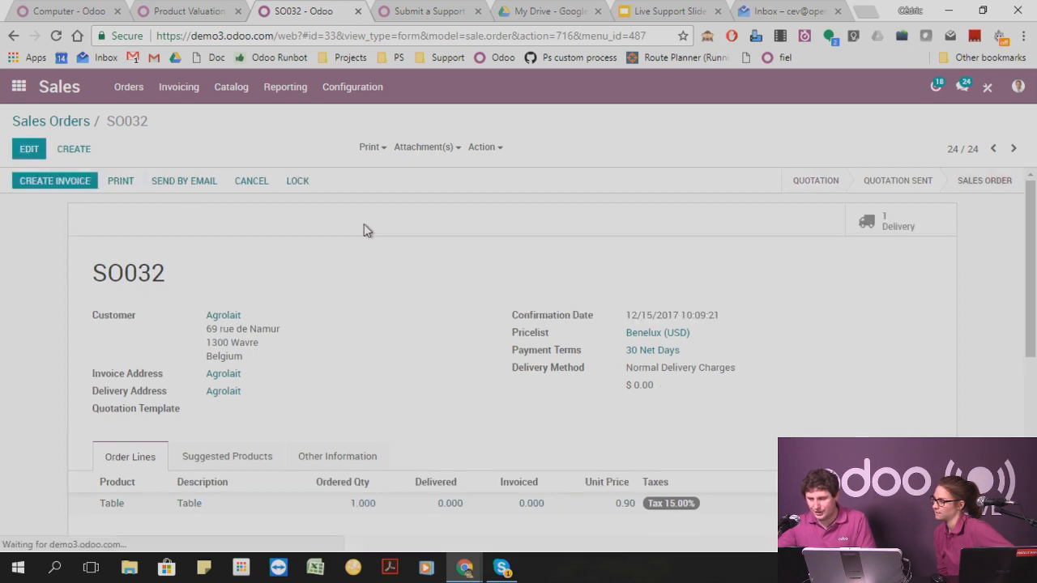
left_click(899, 227)
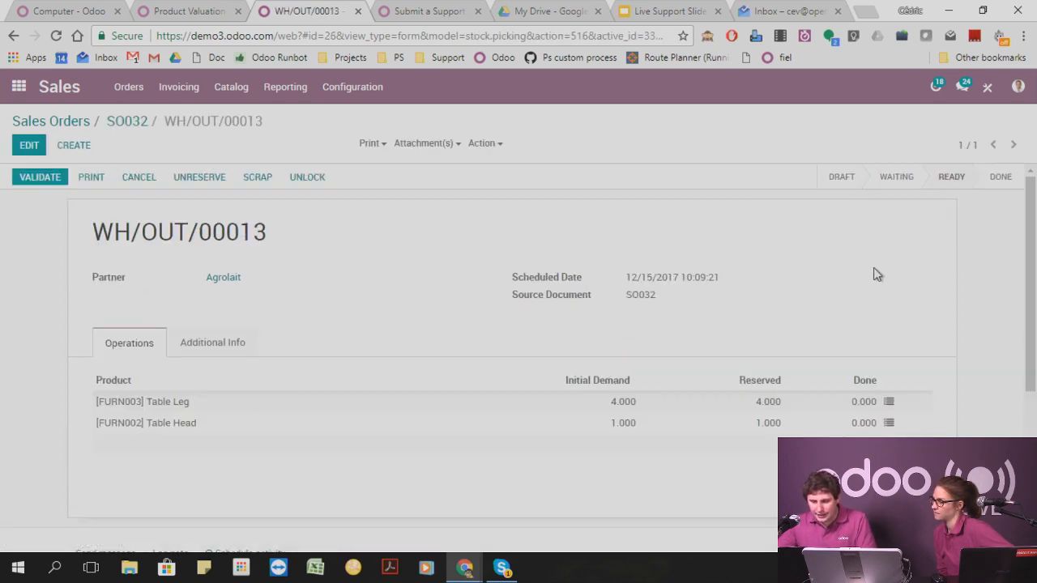
Open the [FURN003] Table Leg product from its stock move in the delivery order.
left_click(177, 411)
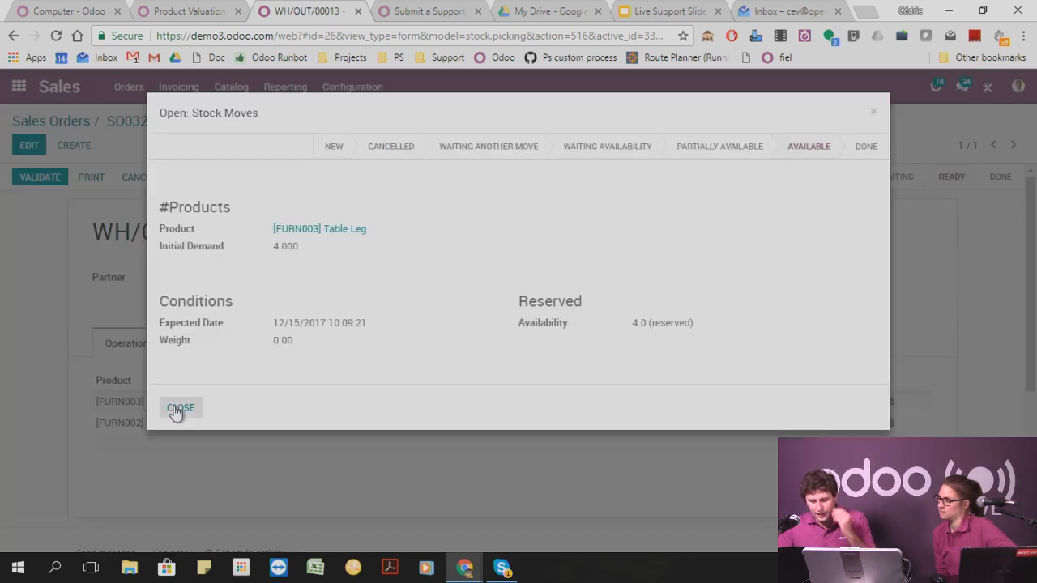
left_click(873, 113)
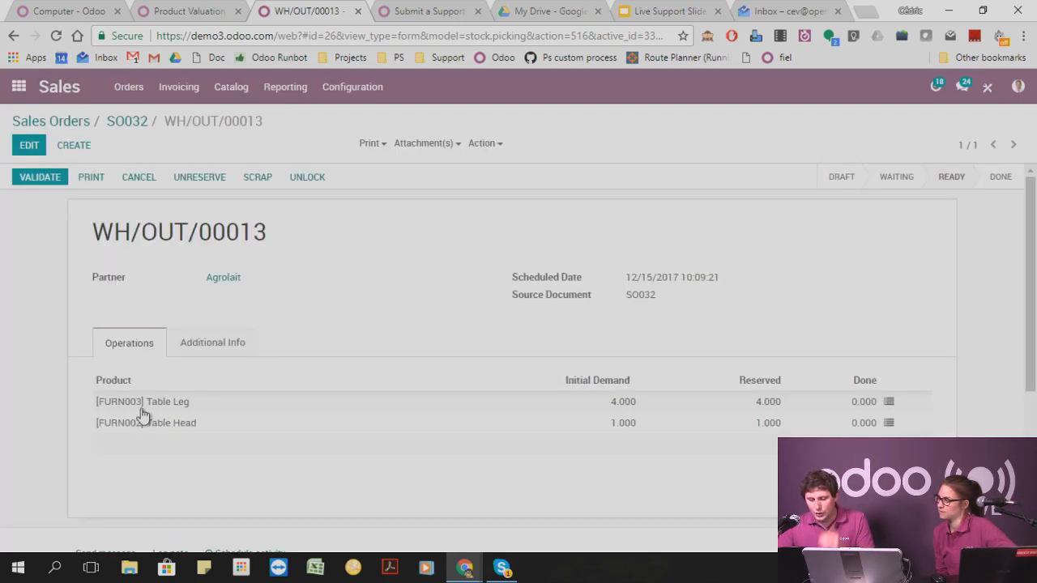
left_click(159, 411)
left_click(335, 234)
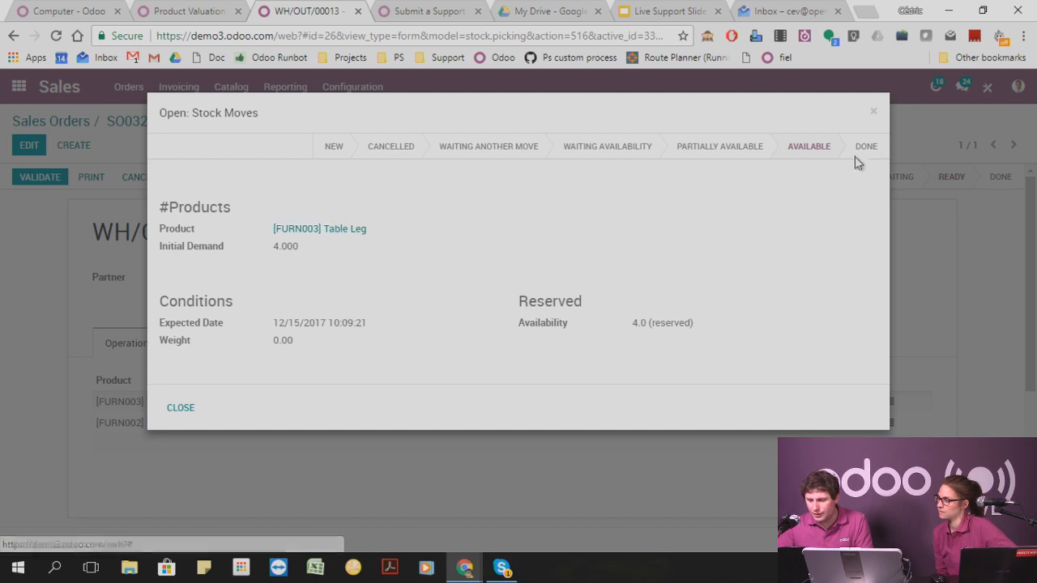
left_click(875, 113)
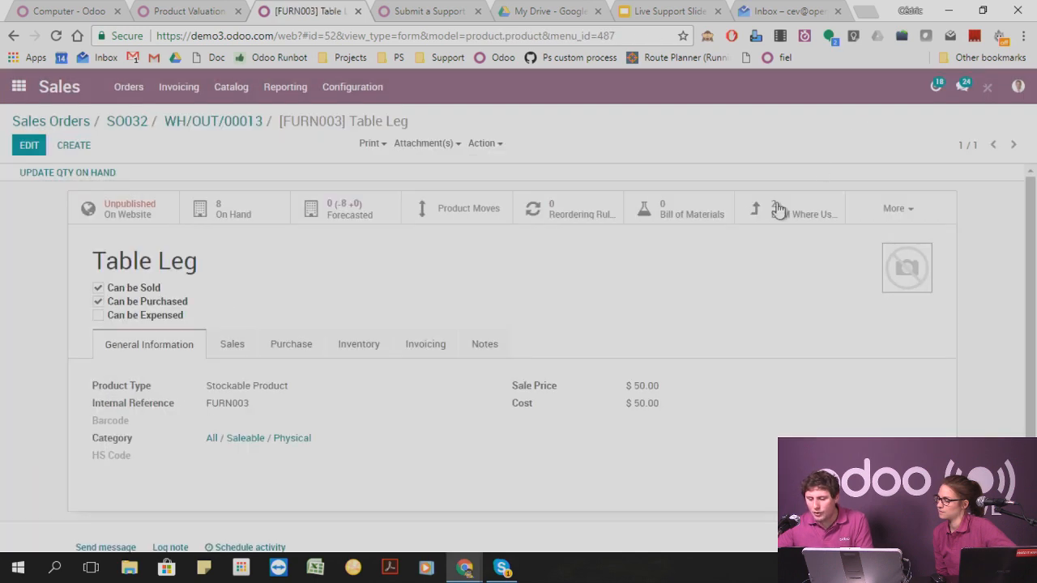
Enable the Make To Order and Buy routes in the Table Leg product's inventory settings and save the product.
left_click(240, 348)
left_click(277, 347)
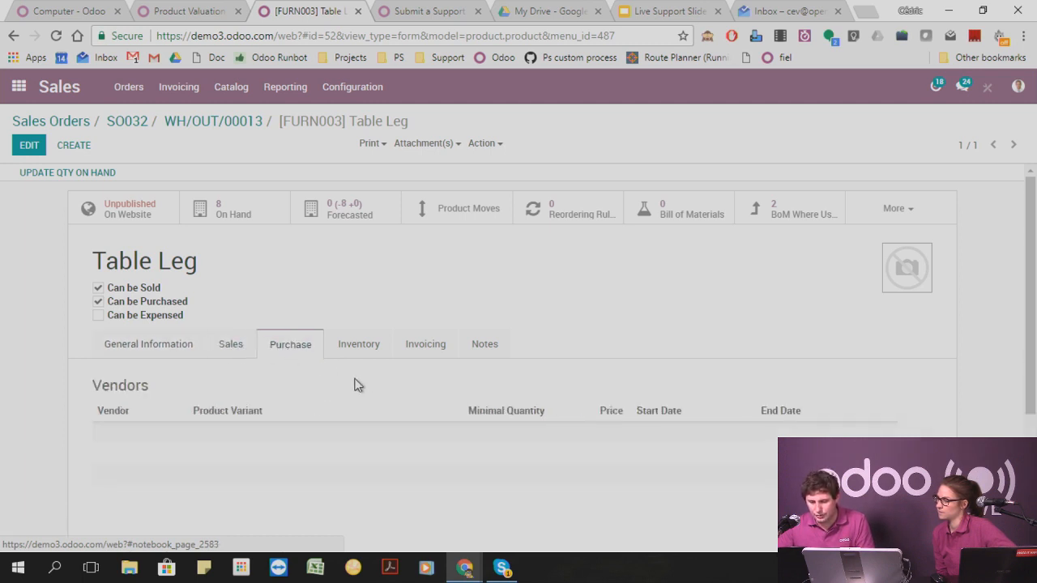
left_click(361, 357)
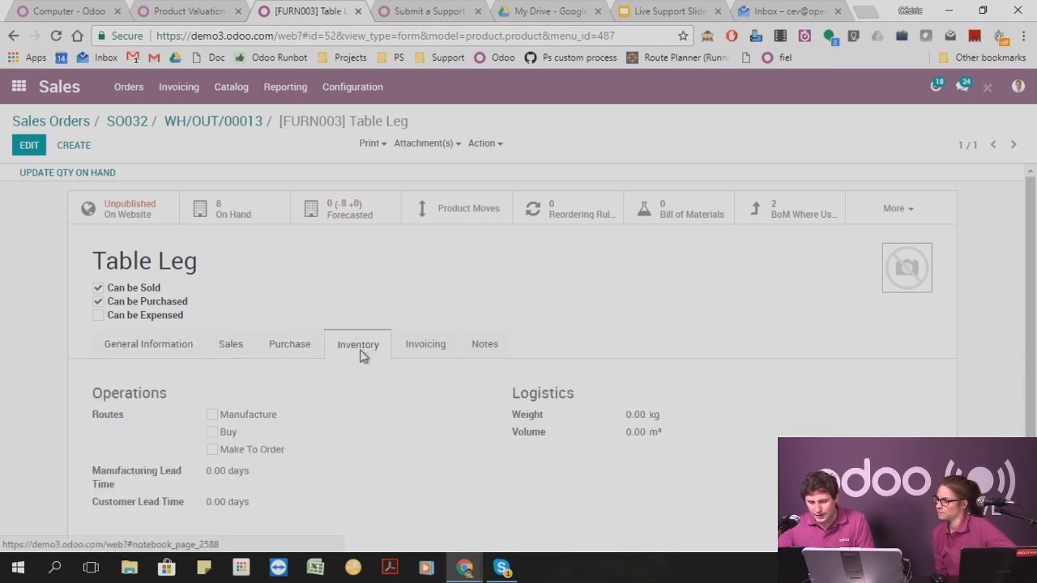
left_click(33, 150)
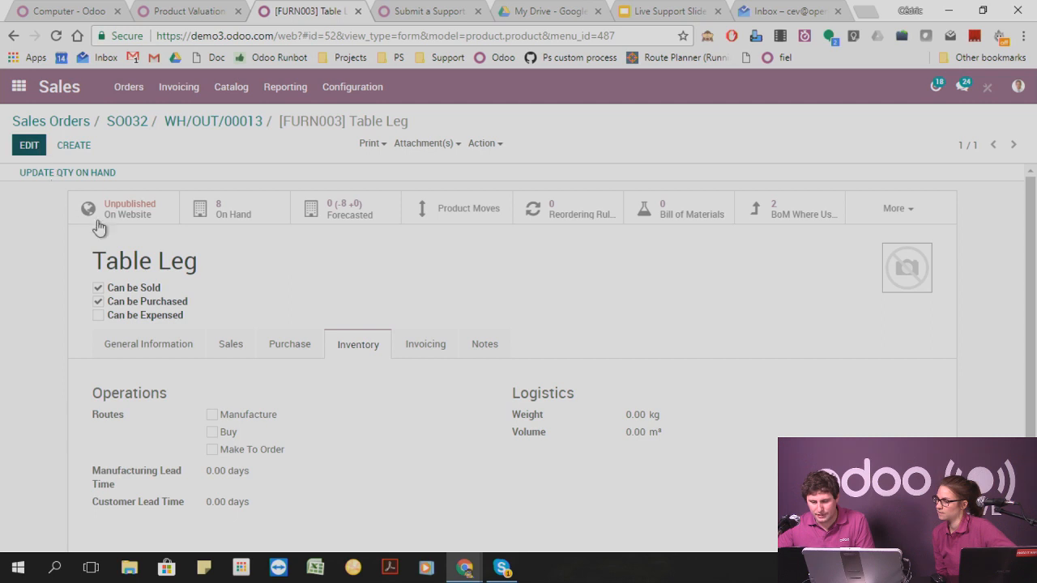
left_click(214, 467)
left_click_drag(228, 468, 292, 472)
left_click(313, 466)
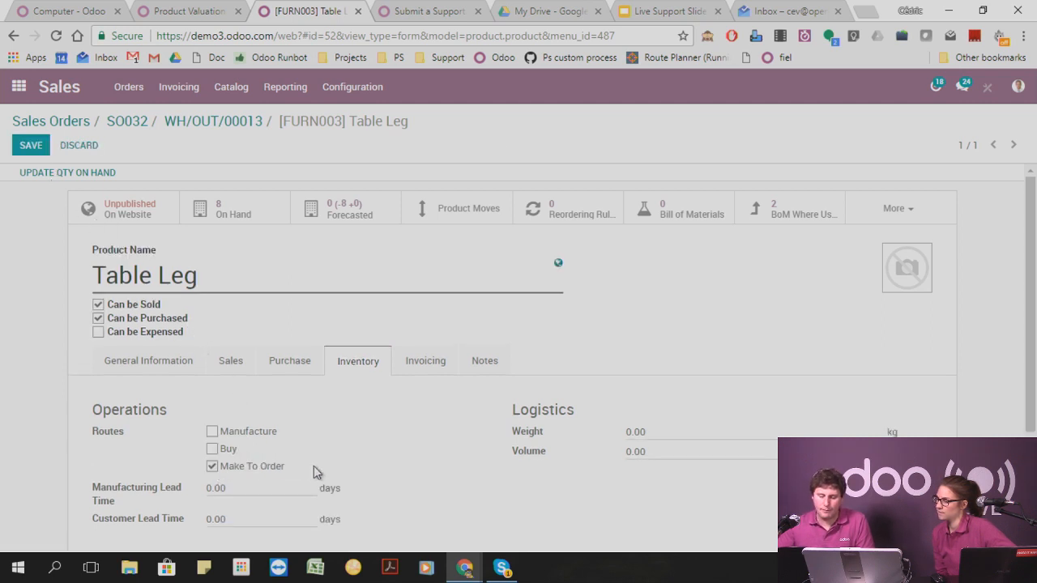
left_click(212, 448)
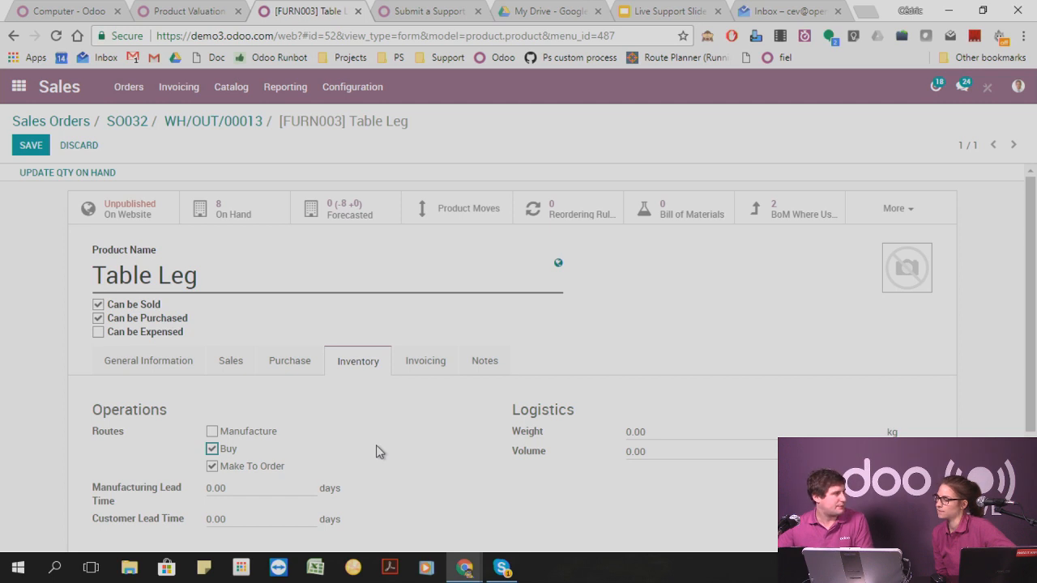
left_click(31, 145)
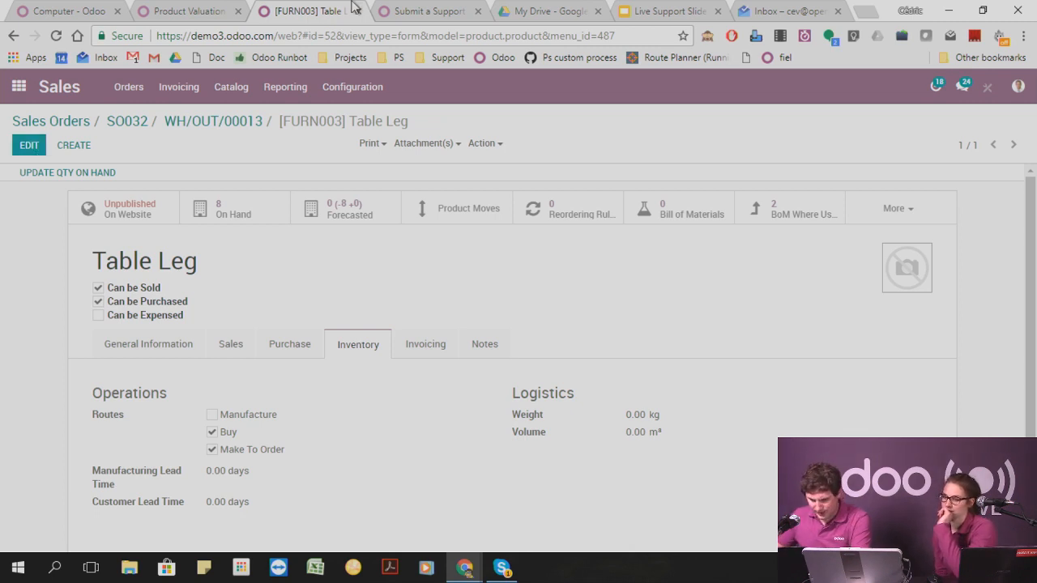
Switch to the Purchases app and open the request for quotation PO00009 to examine it.
left_click(18, 87)
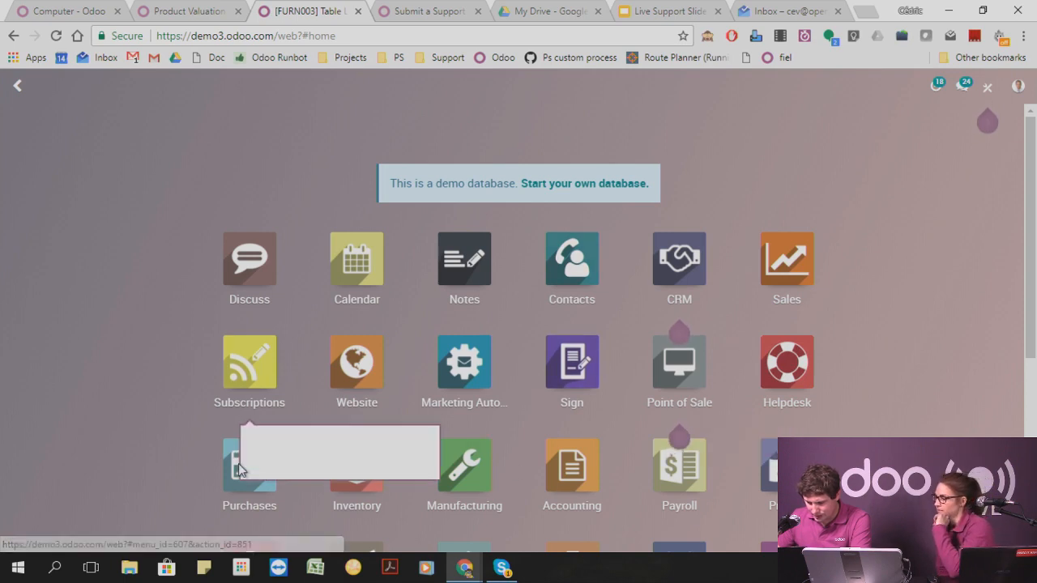
left_click(235, 496)
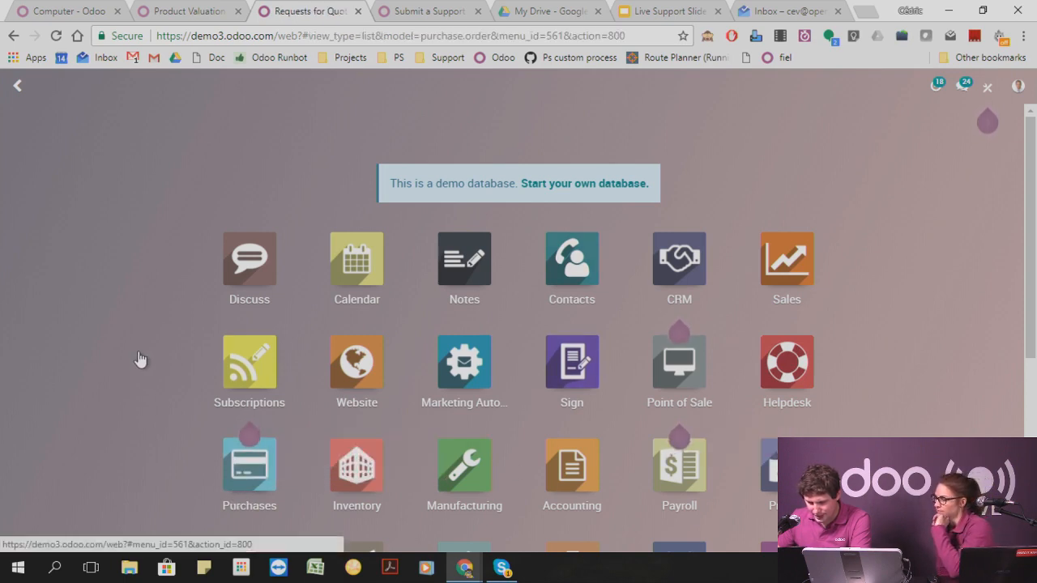
left_click(177, 87)
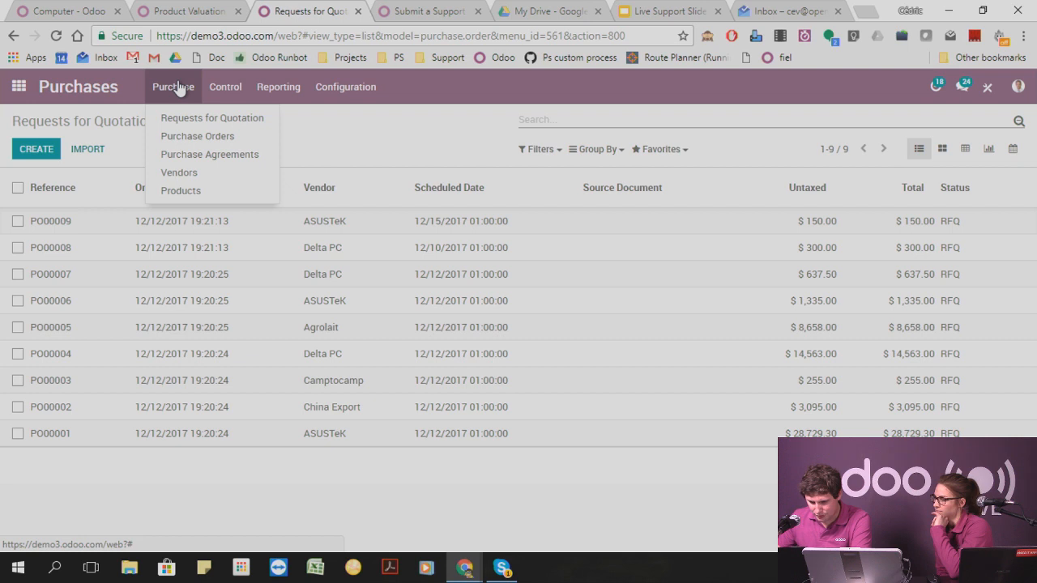
left_click(176, 87)
left_click(305, 222)
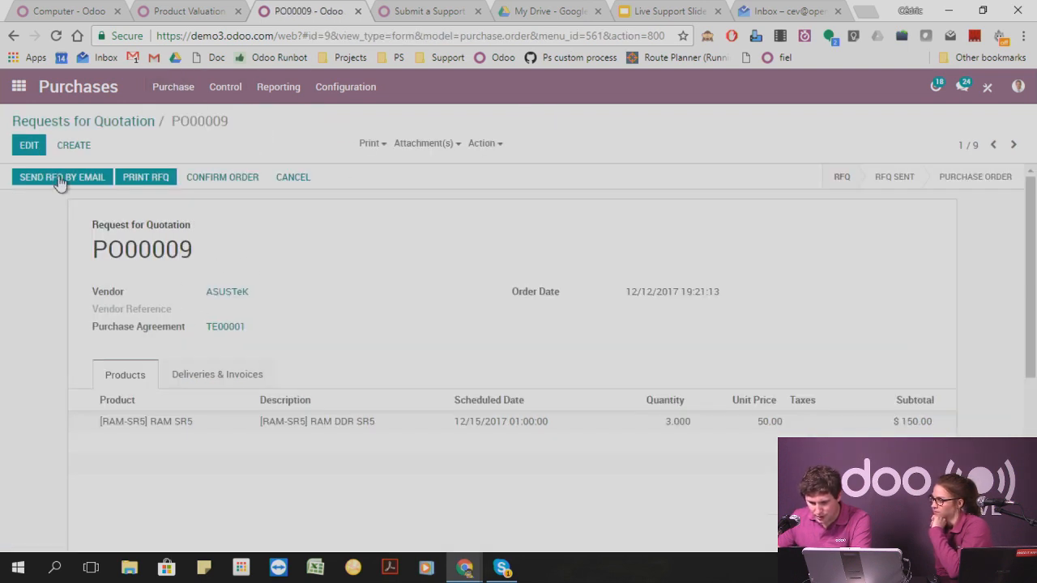
Open the purchase settings, search them for "add" and clear the search.
left_click(190, 89)
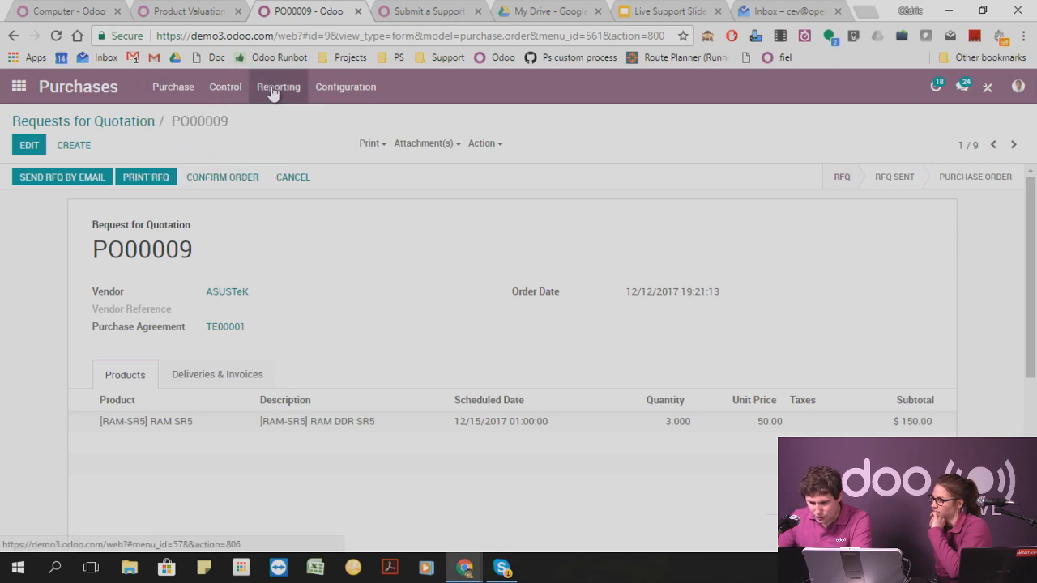
left_click(339, 91)
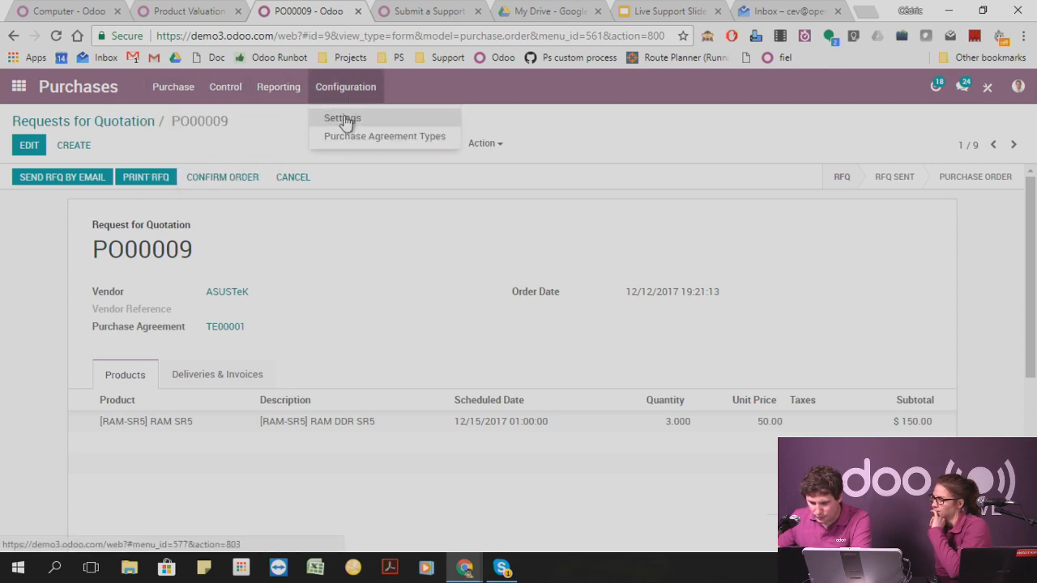
left_click(343, 119)
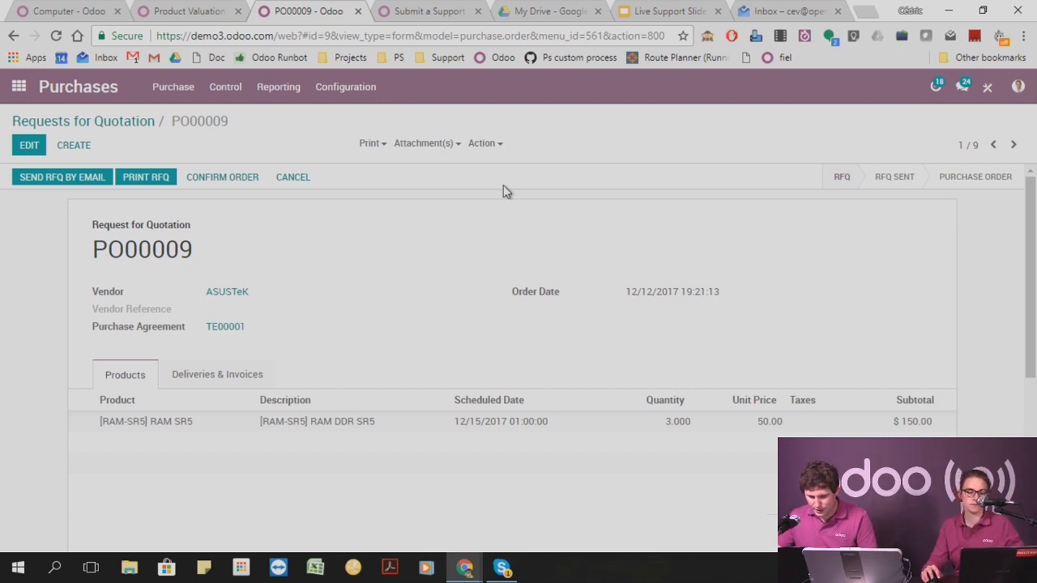
left_click(581, 130)
type("add")
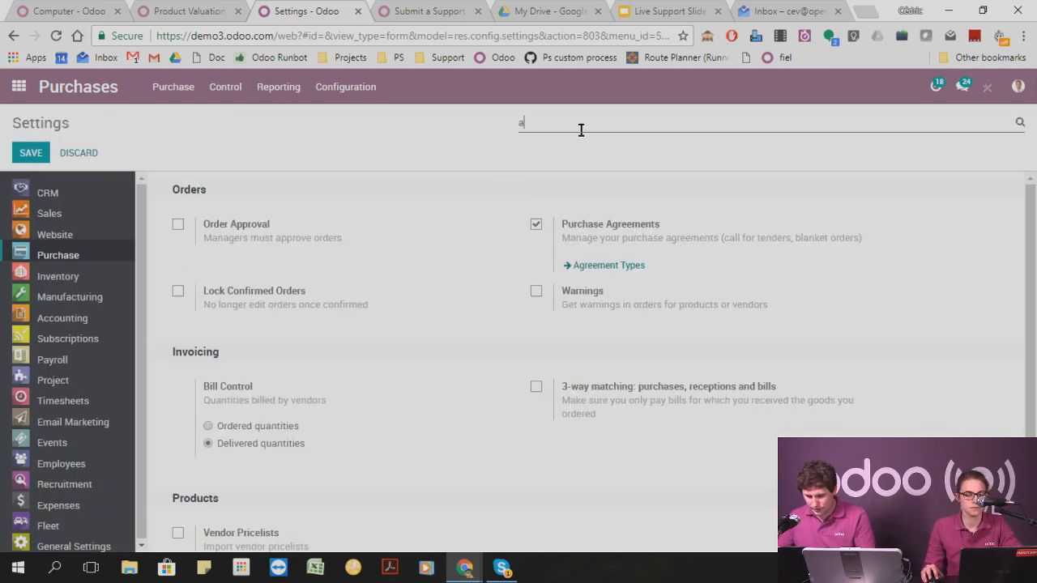
key("BackSpace")
key("BackSpace")
key("BackSpace")
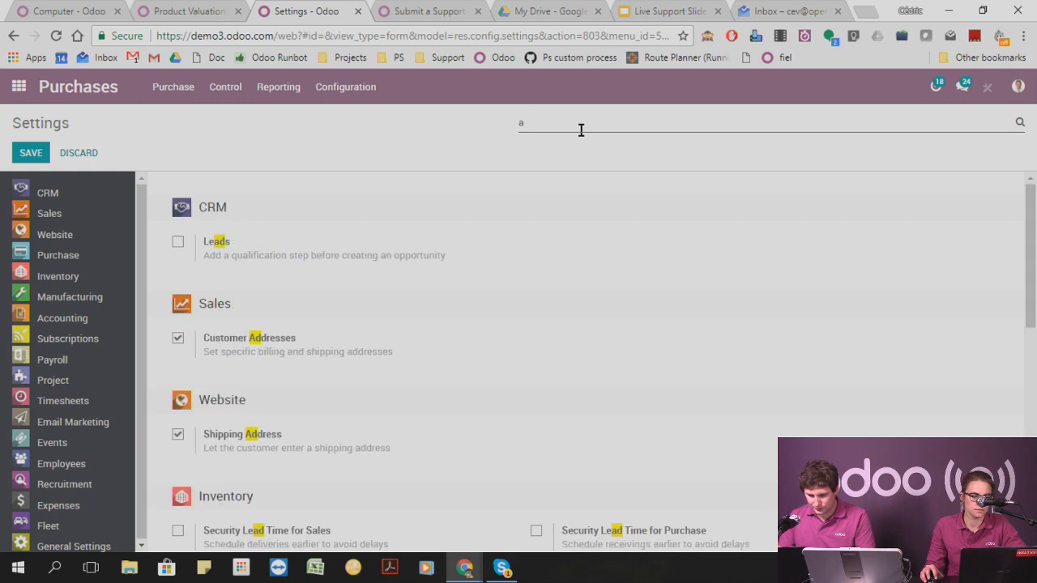
Start a new purchase order from the purchase orders list and examine its Deliveries & Invoices details.
left_click(226, 87)
mouse_move(174, 86)
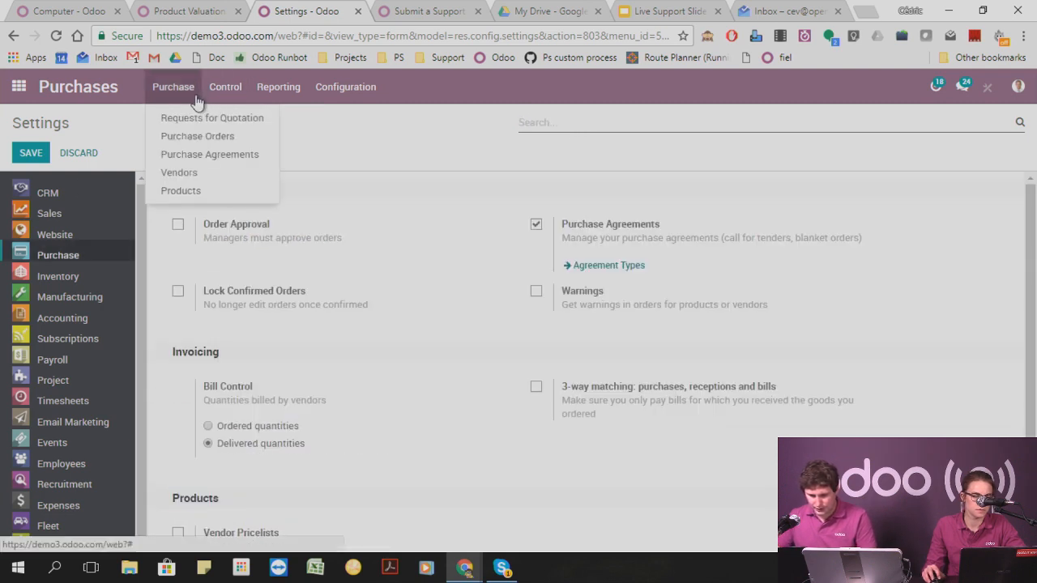
left_click(193, 136)
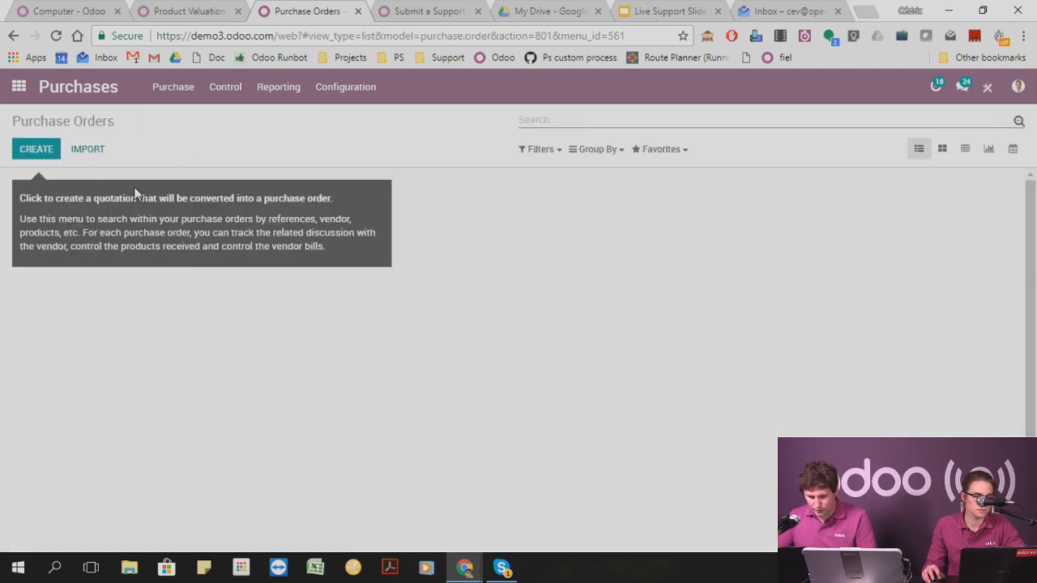
left_click(36, 154)
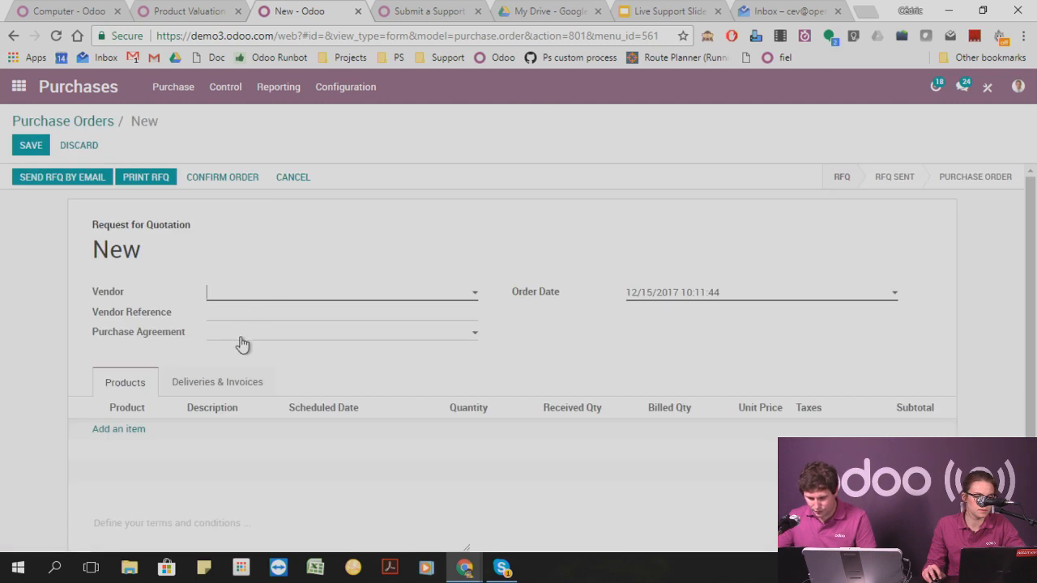
left_click(217, 385)
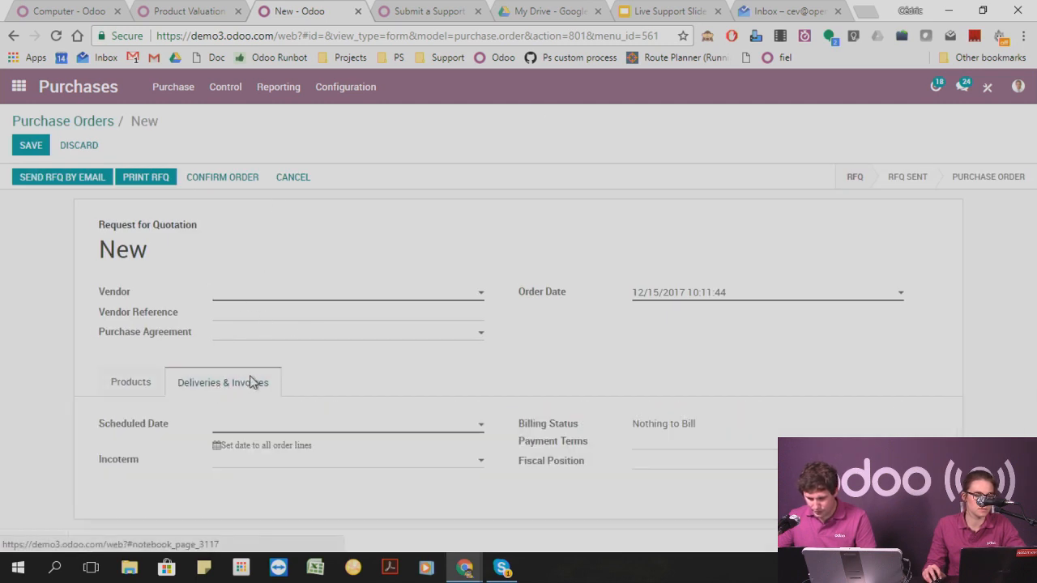
left_click(129, 382)
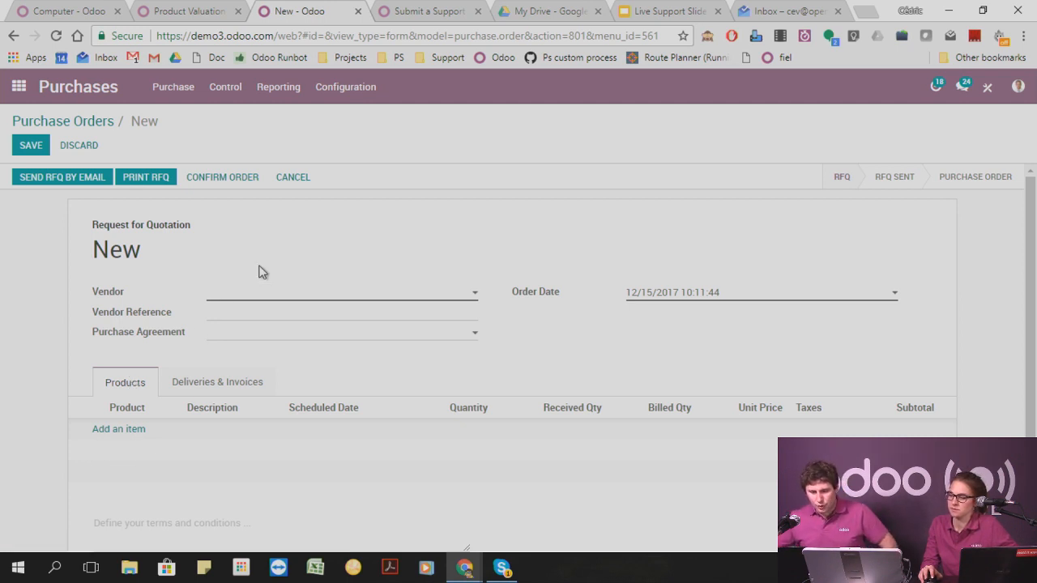
left_click(173, 90)
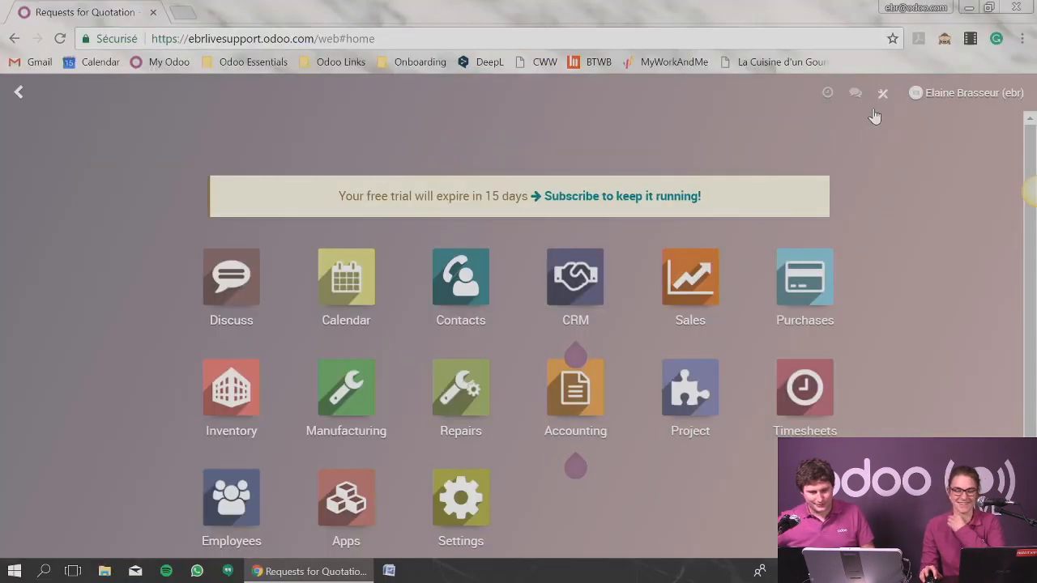
Create a stockable product named Computer in the Sales catalog and save it.
left_click(698, 268)
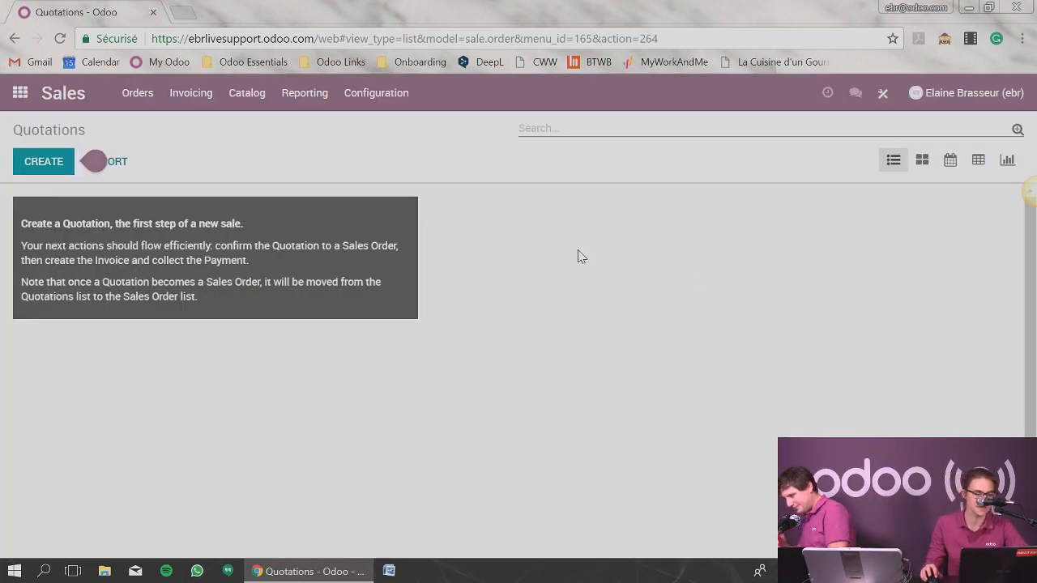
left_click(243, 95)
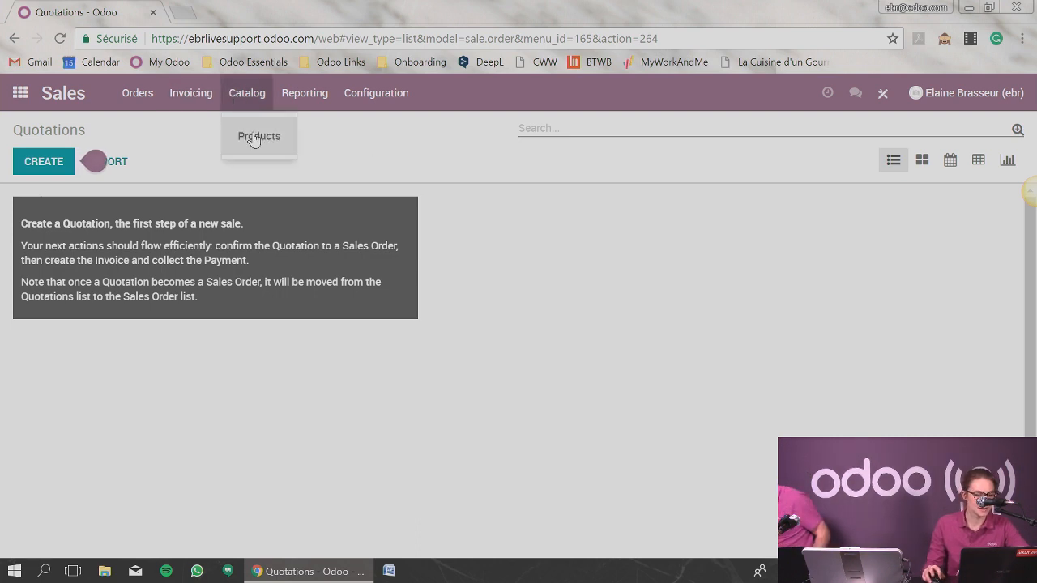
left_click(255, 136)
left_click(47, 166)
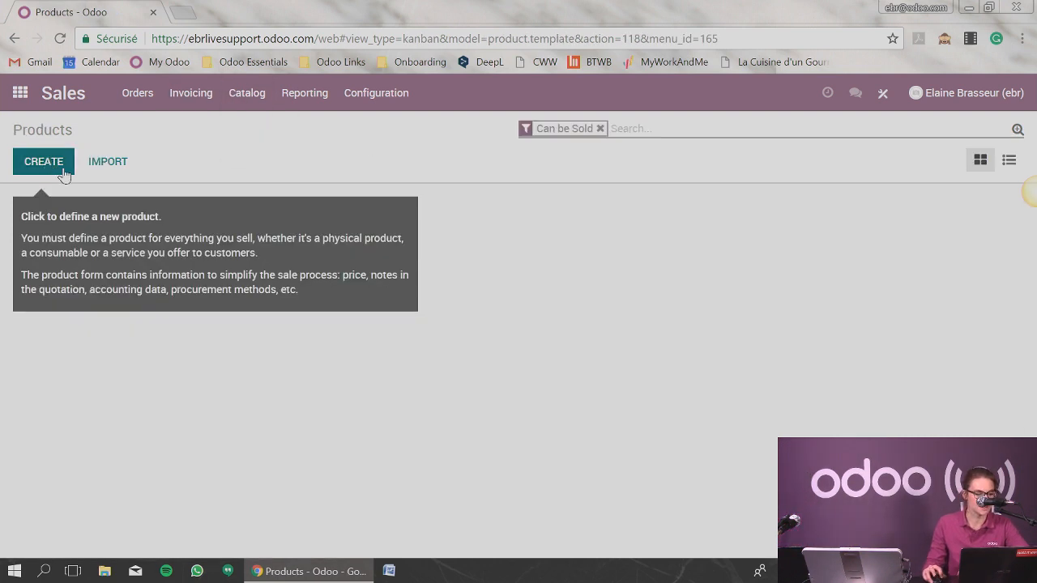
left_click(178, 276)
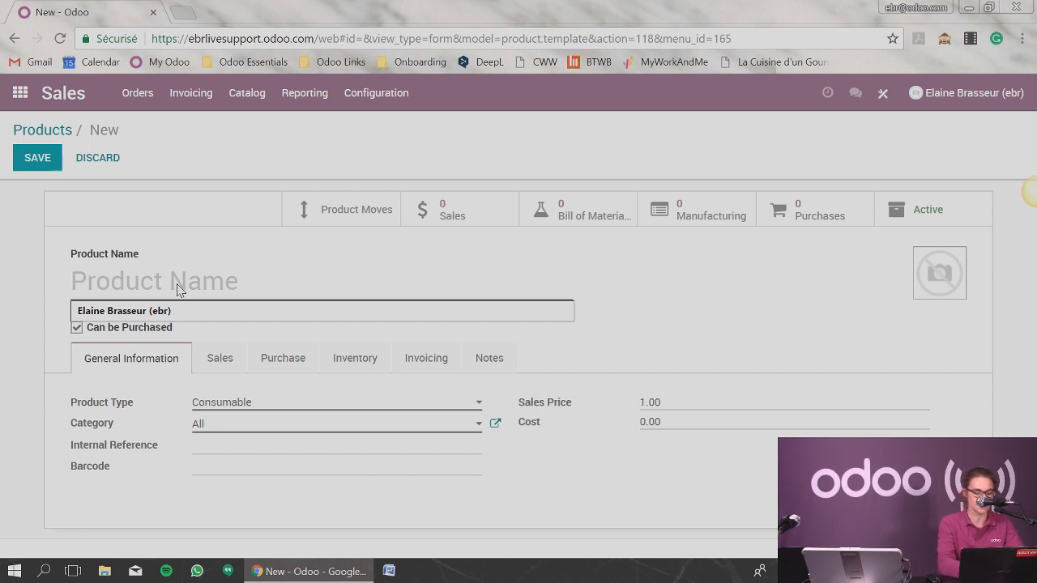
type("Computer")
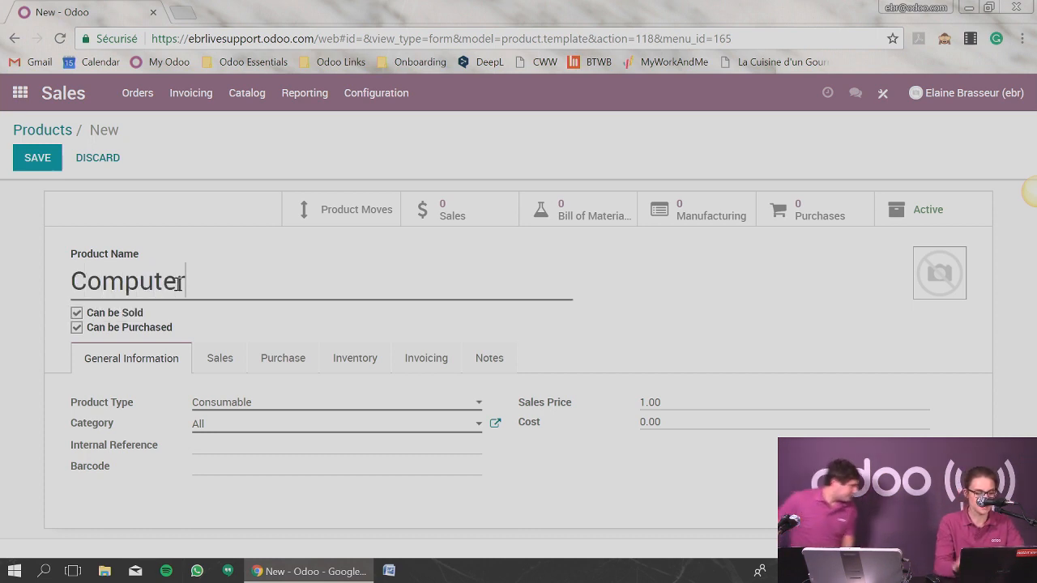
left_click(253, 403)
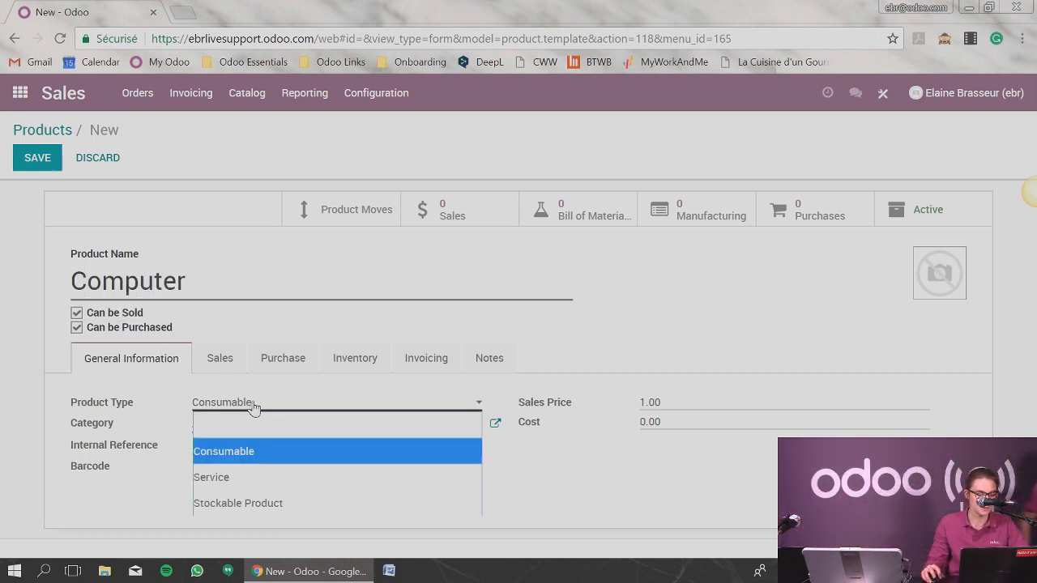
left_click(260, 500)
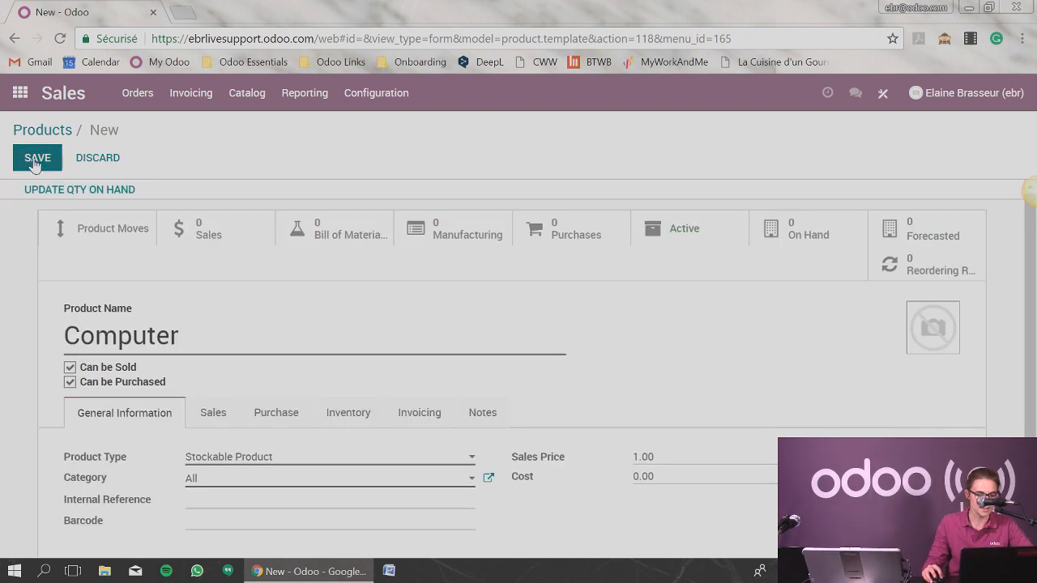
left_click(33, 157)
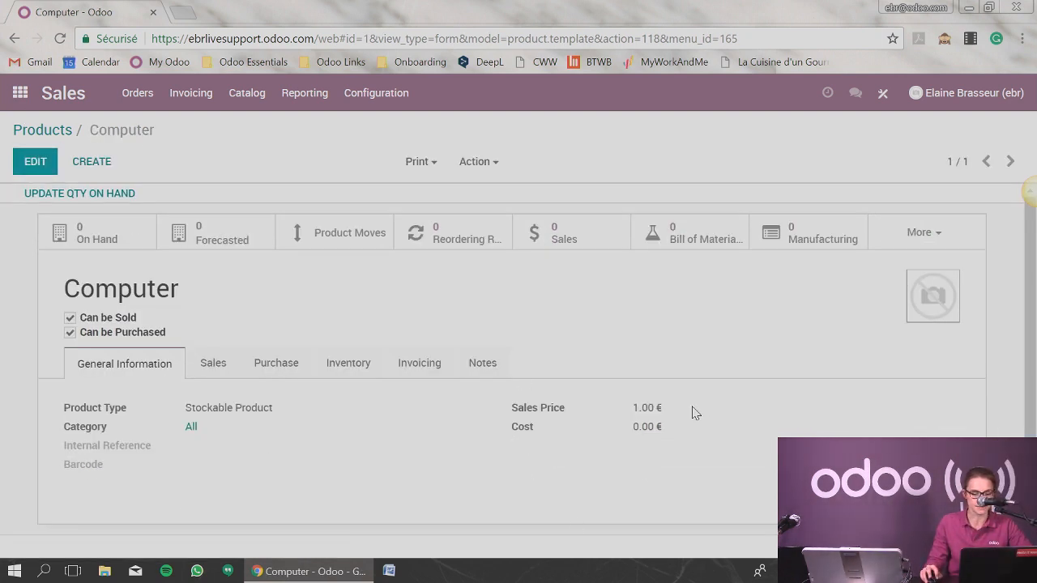
Examine the Computer product's sales price, cost, inventory details and related record shortcuts.
left_click_drag(637, 405, 659, 429)
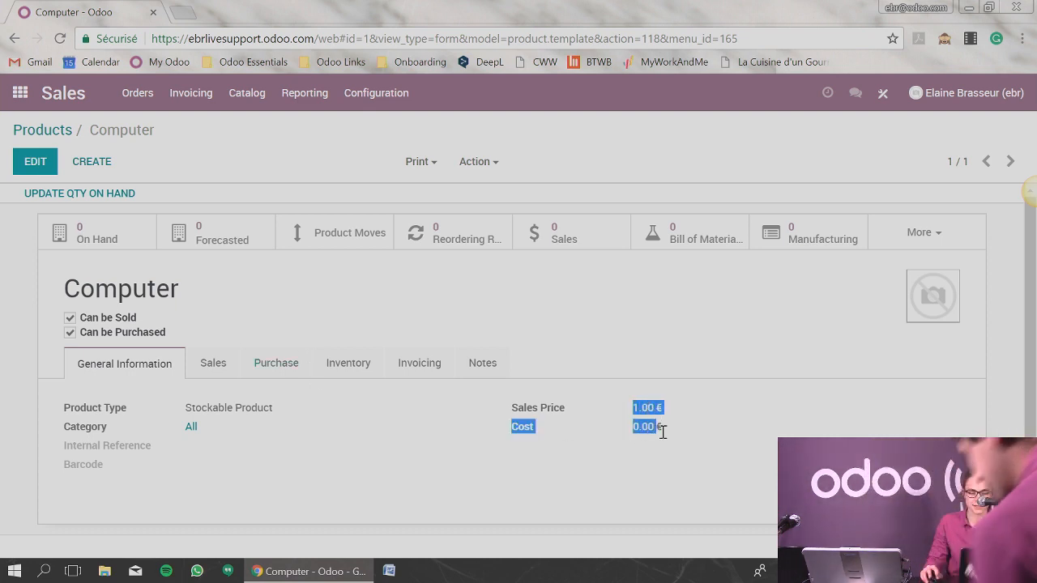
left_click(672, 437)
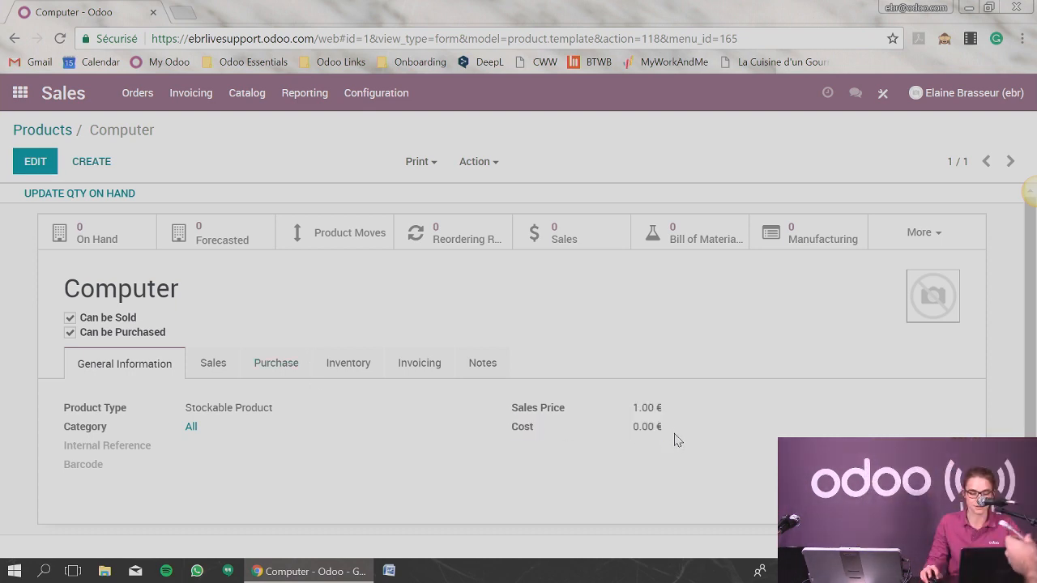
left_click(360, 366)
left_click(154, 364)
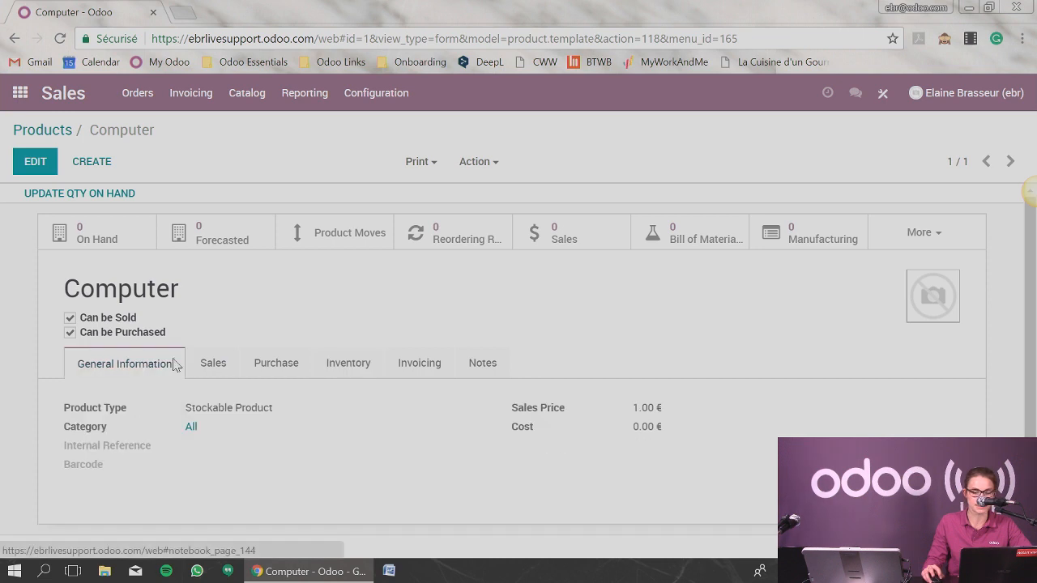
left_click(889, 235)
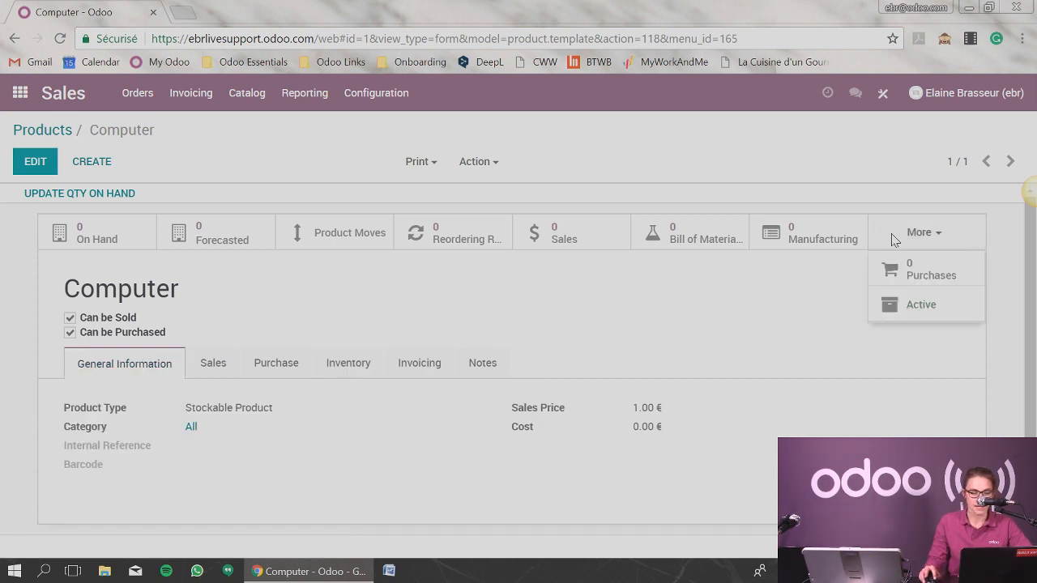
left_click(457, 244)
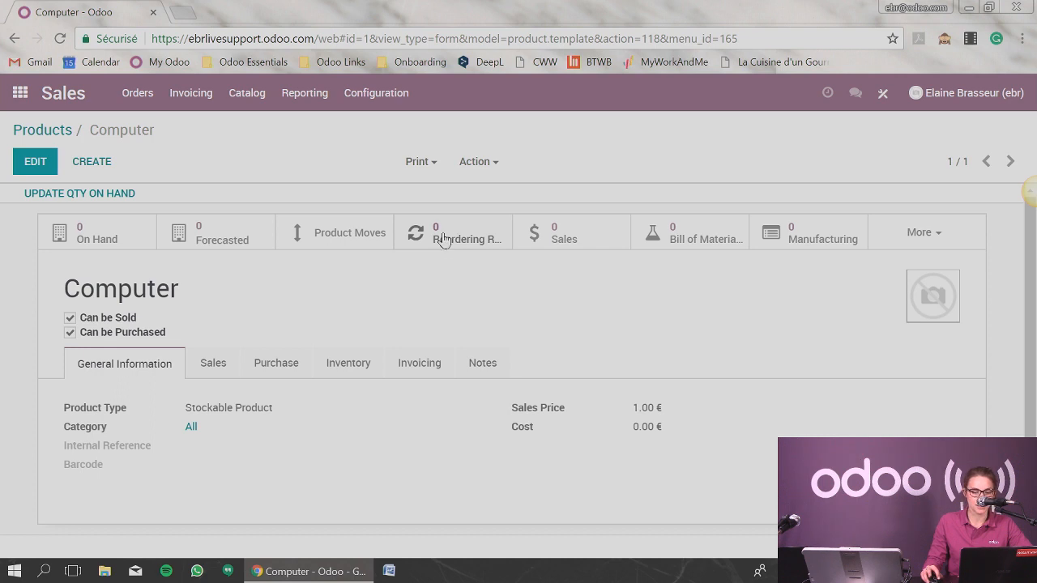
Start a new reordering rule for the Computer product and set its minimum quantity to 5.
left_click(454, 238)
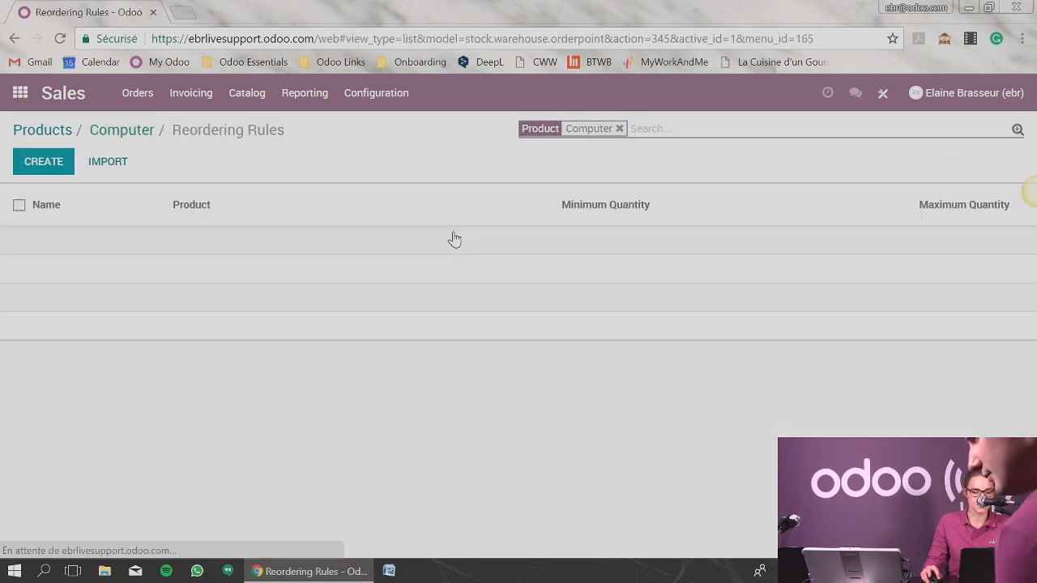
left_click(46, 164)
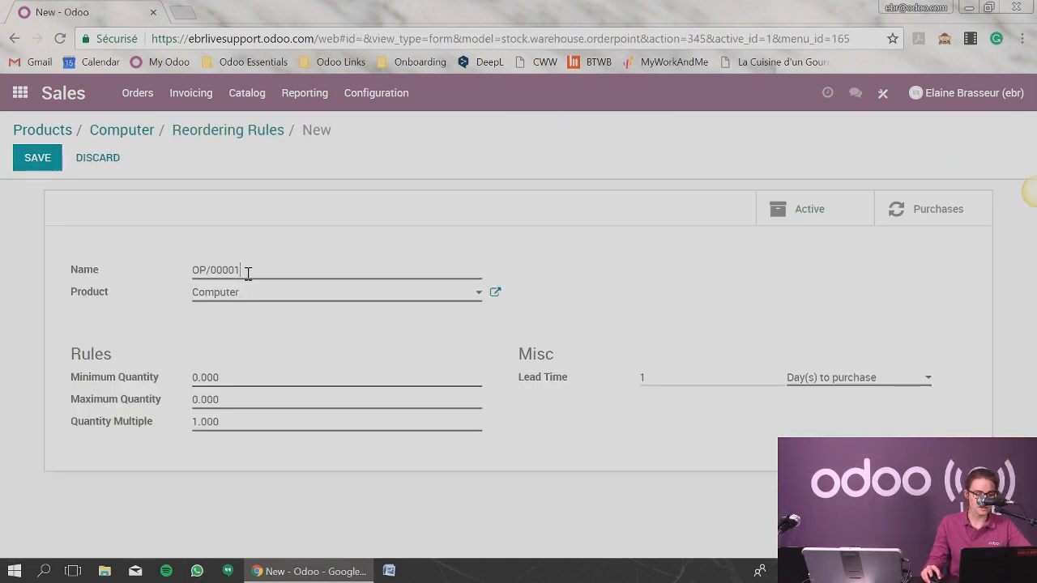
left_click_drag(245, 269, 181, 273)
left_click(215, 270)
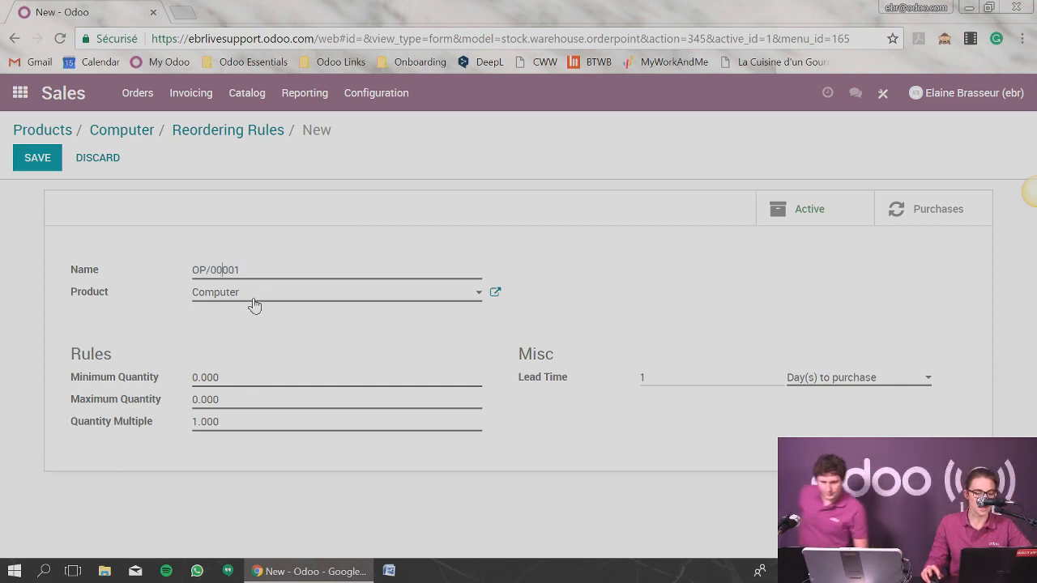
left_click_drag(254, 300, 199, 298)
left_click_drag(231, 379, 193, 377)
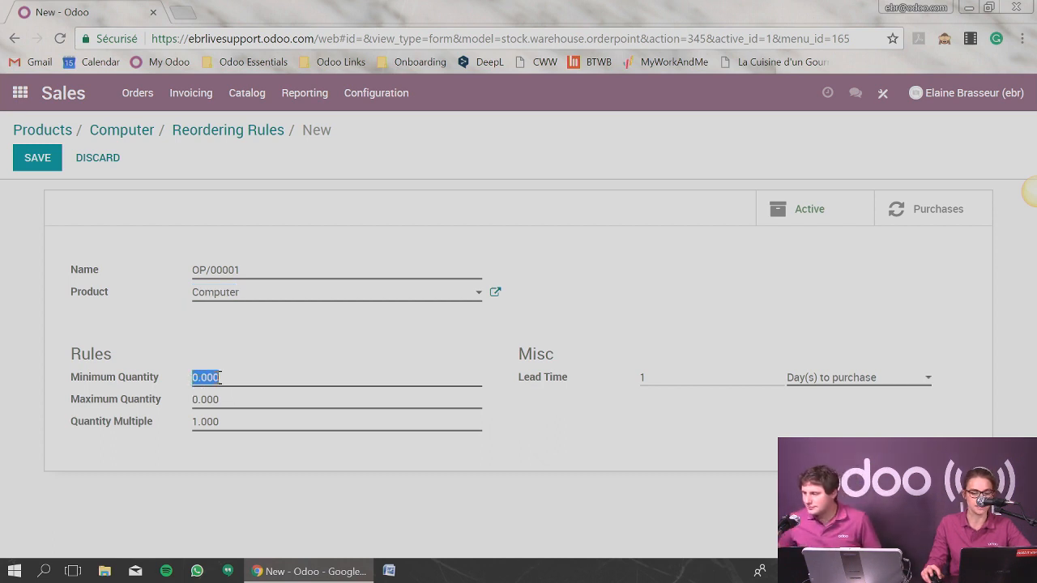
left_click(222, 377)
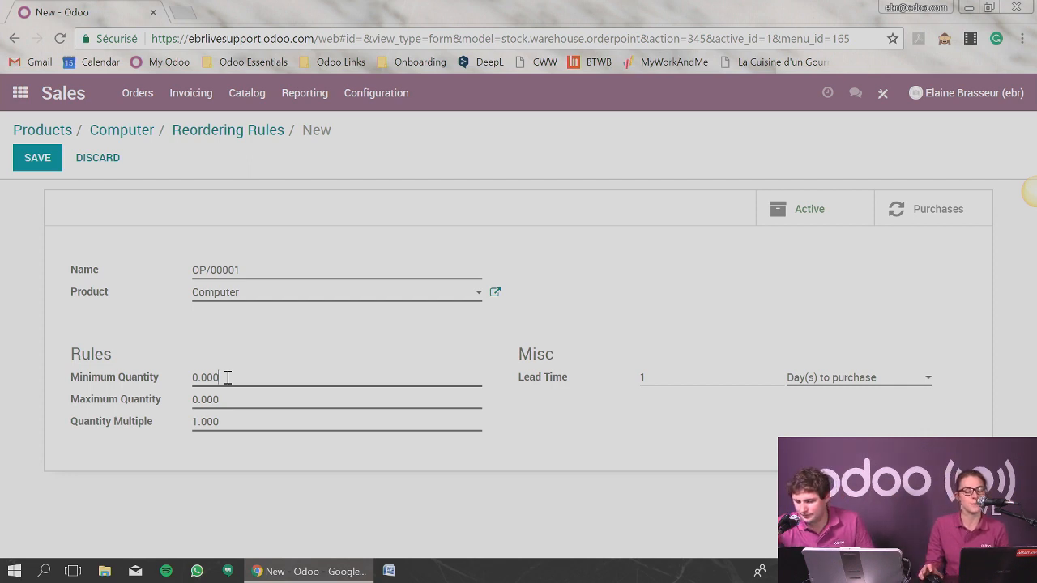
left_click_drag(228, 377, 172, 397)
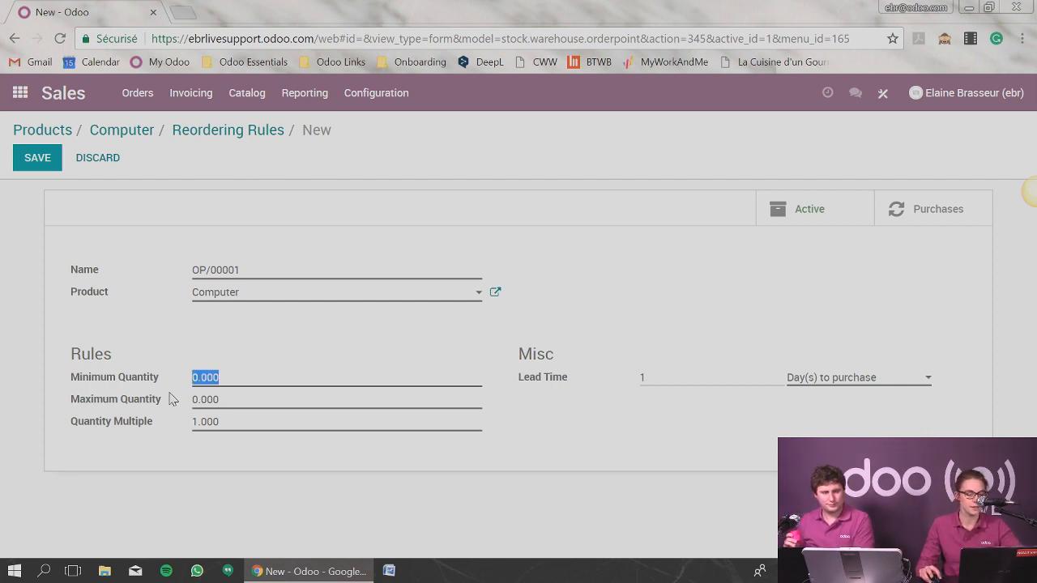
type("5")
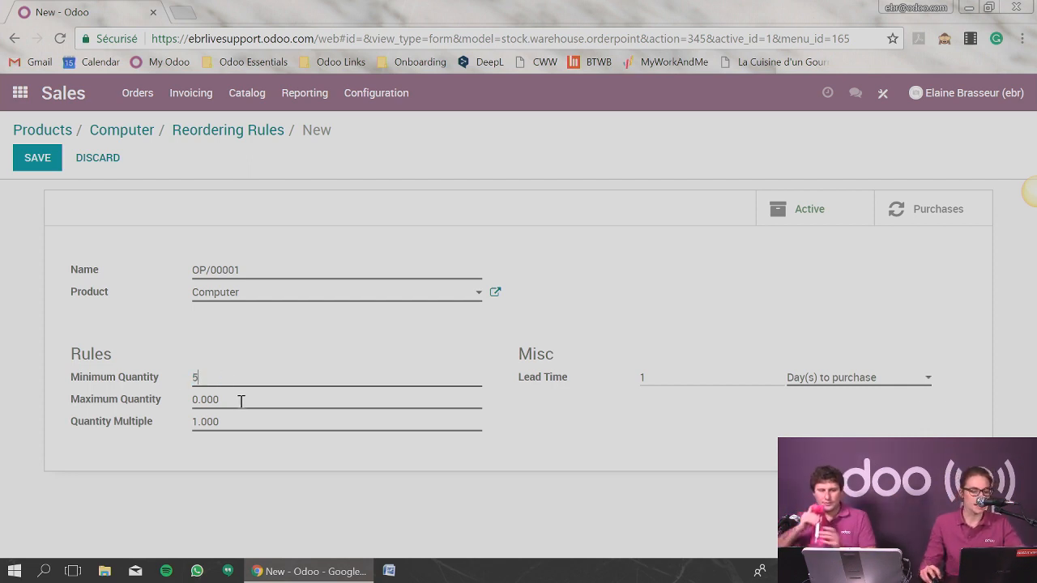
Set the reordering rule's maximum quantity to 50 and save the rule.
left_click_drag(241, 400, 184, 405)
type("50")
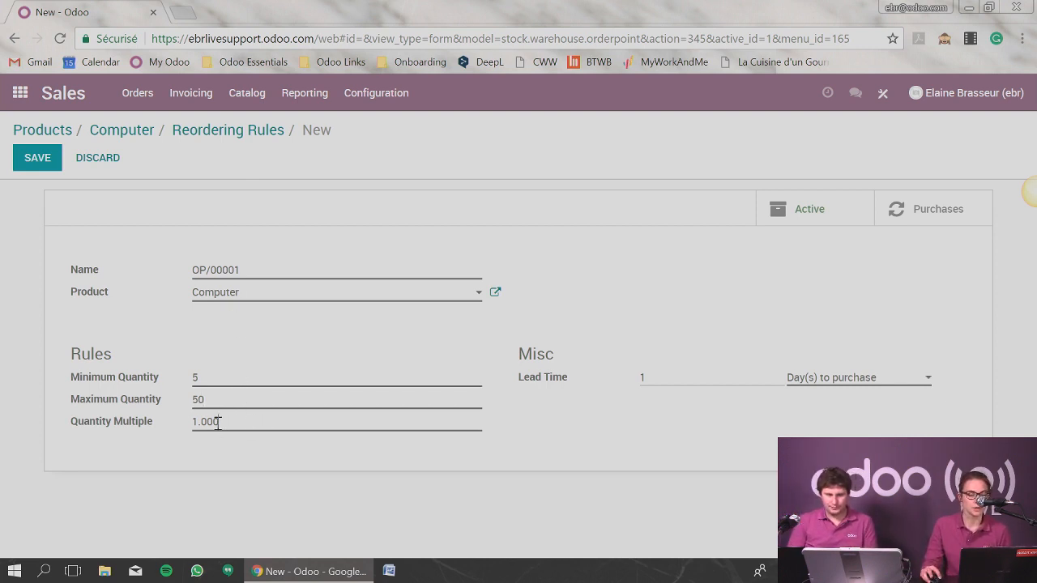
left_click_drag(214, 423, 185, 427)
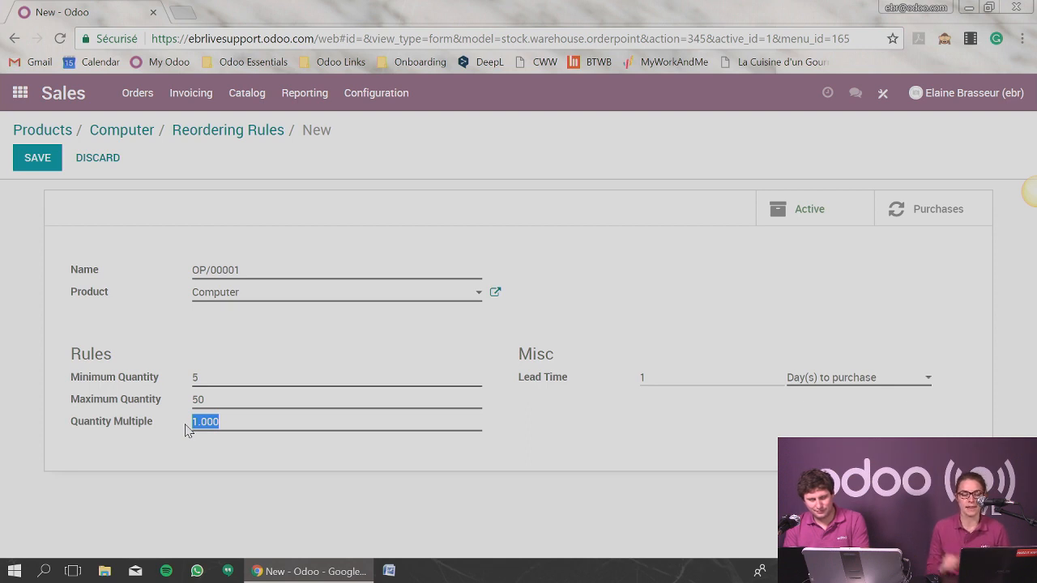
key("Tab")
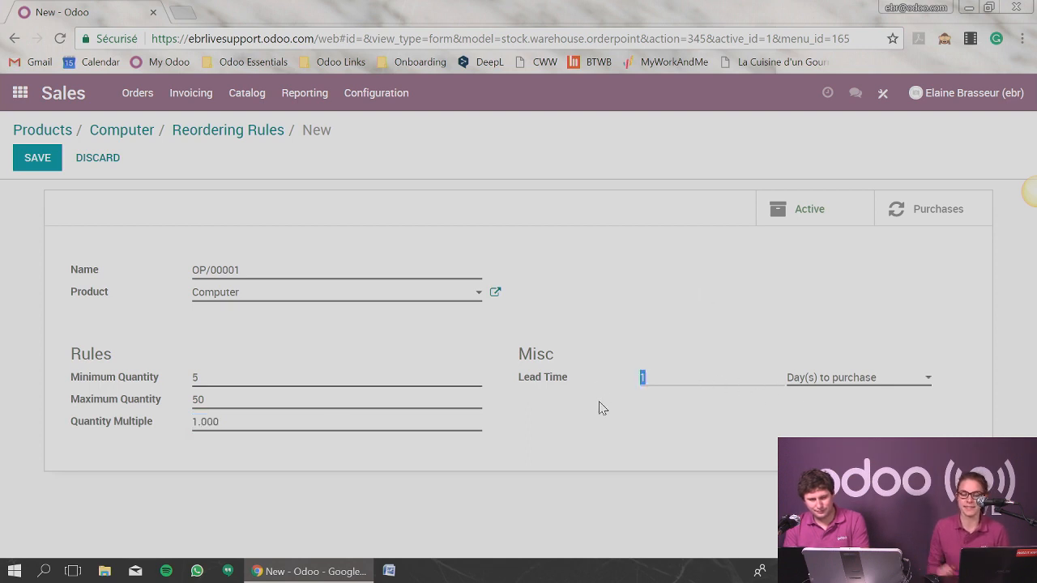
left_click(29, 158)
left_click(215, 131)
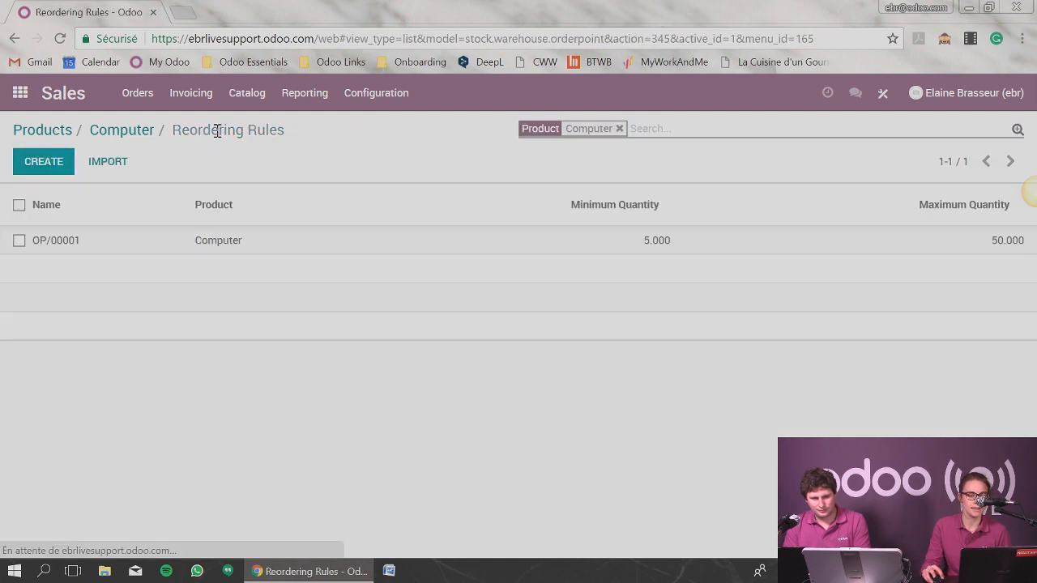
Return to the Computer product and switch its inventory route from Buy to Manufacture.
left_click(121, 130)
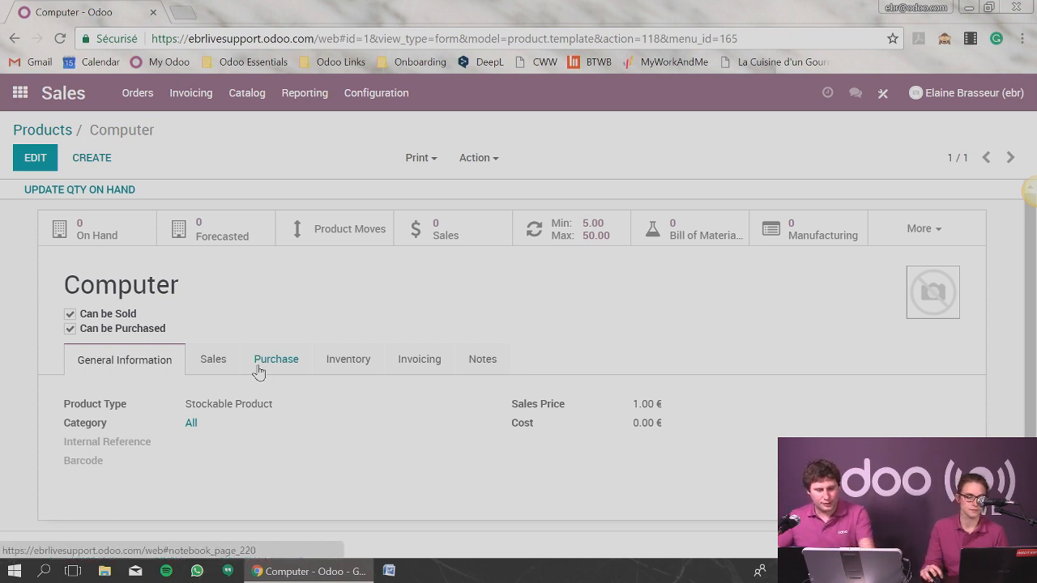
left_click(345, 360)
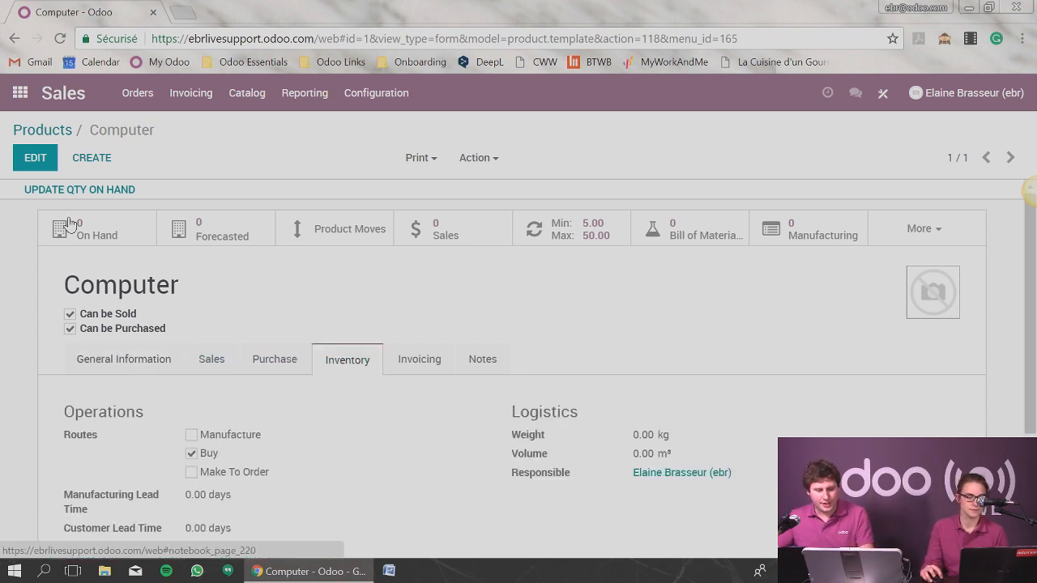
left_click(35, 157)
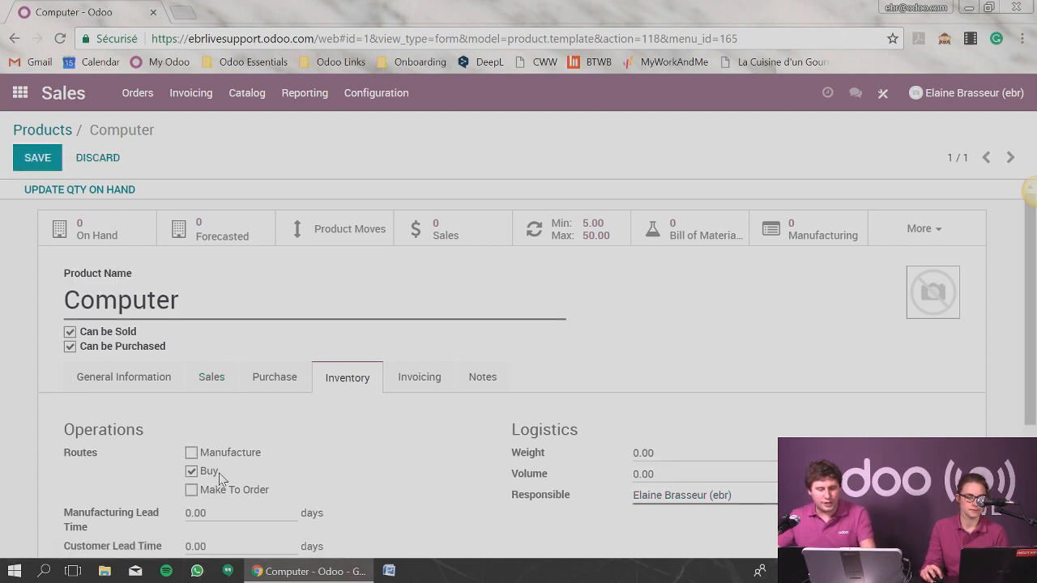
left_click_drag(220, 478, 193, 477)
left_click_drag(262, 463, 197, 454)
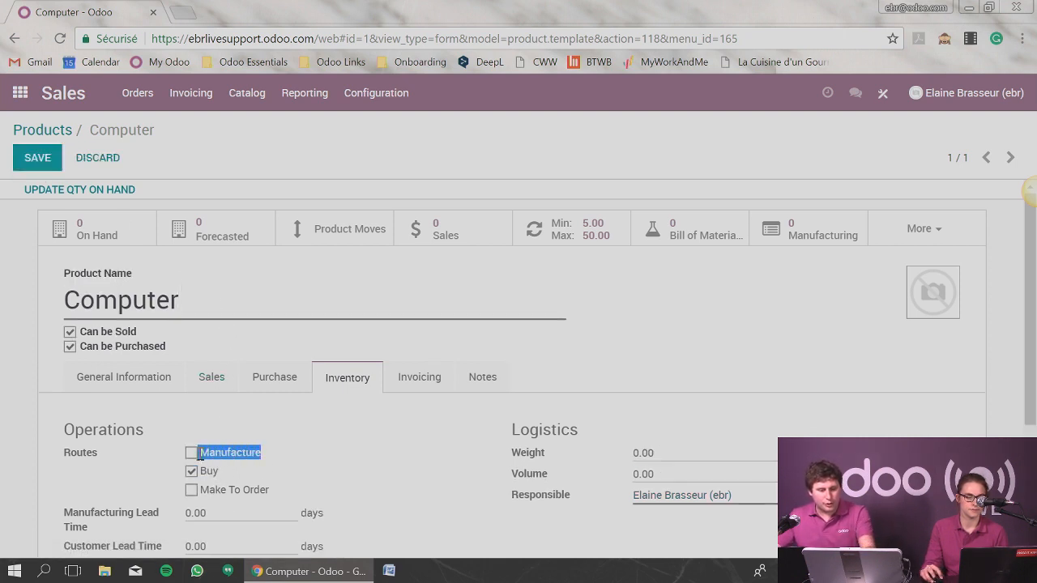
left_click(192, 452)
left_click(192, 471)
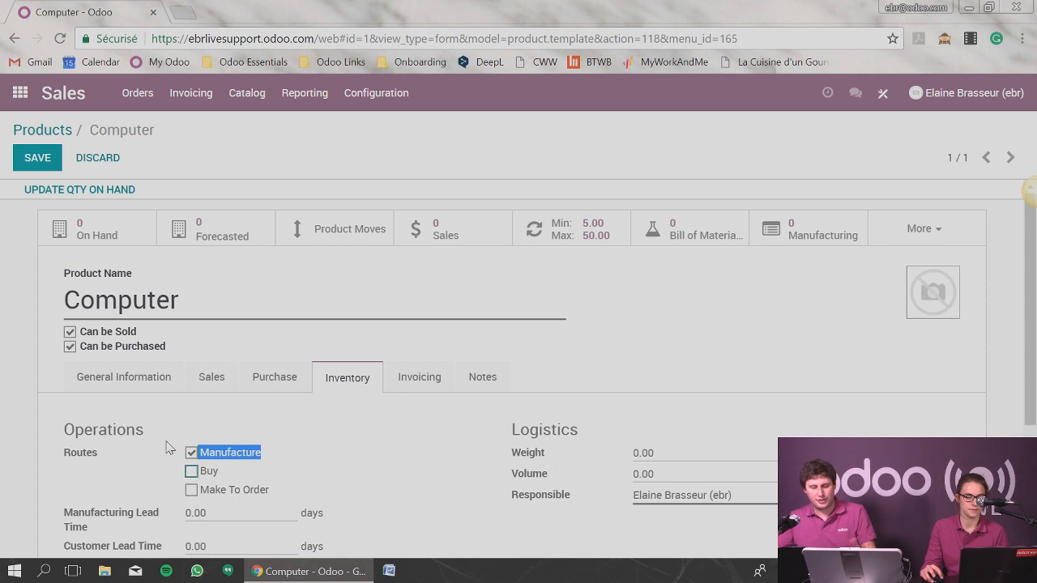
Restore Buy as the Computer product's only route and save the product.
left_click(191, 452)
left_click(191, 470)
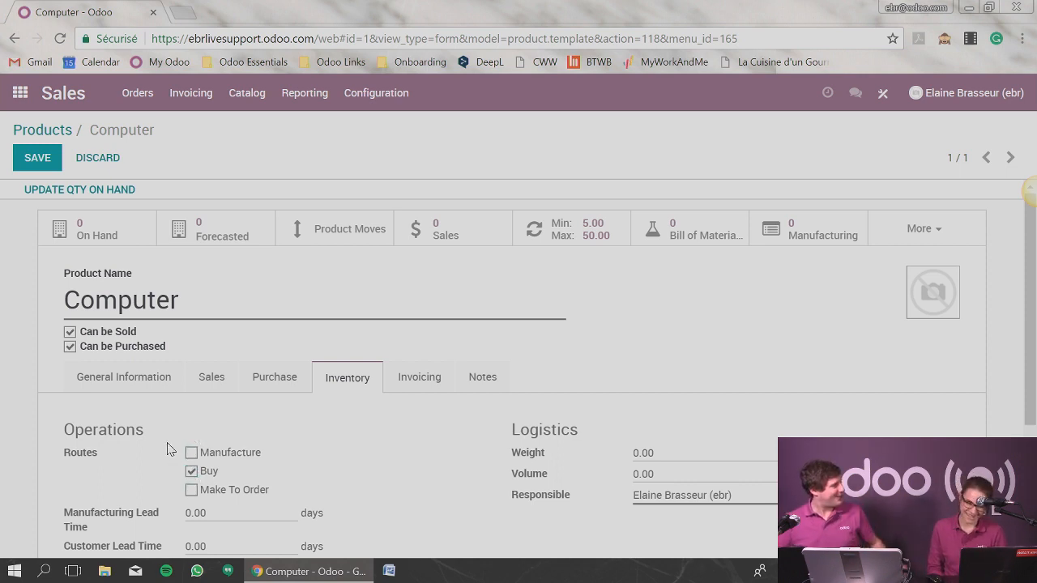
left_click(34, 154)
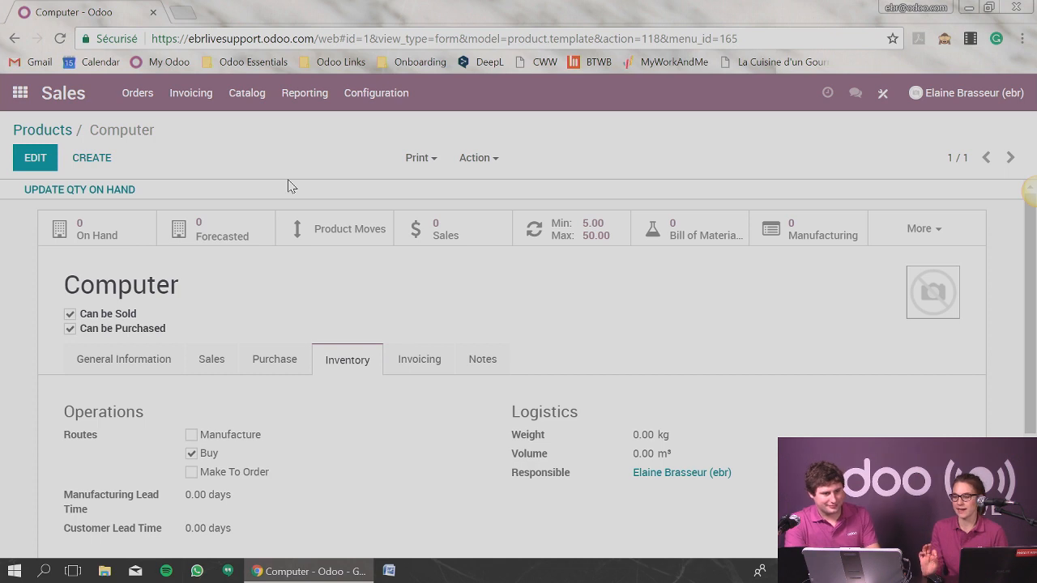
Open the Sales settings and look through the product catalog, pricing, quotation and shipping options.
left_click(394, 102)
left_click(397, 130)
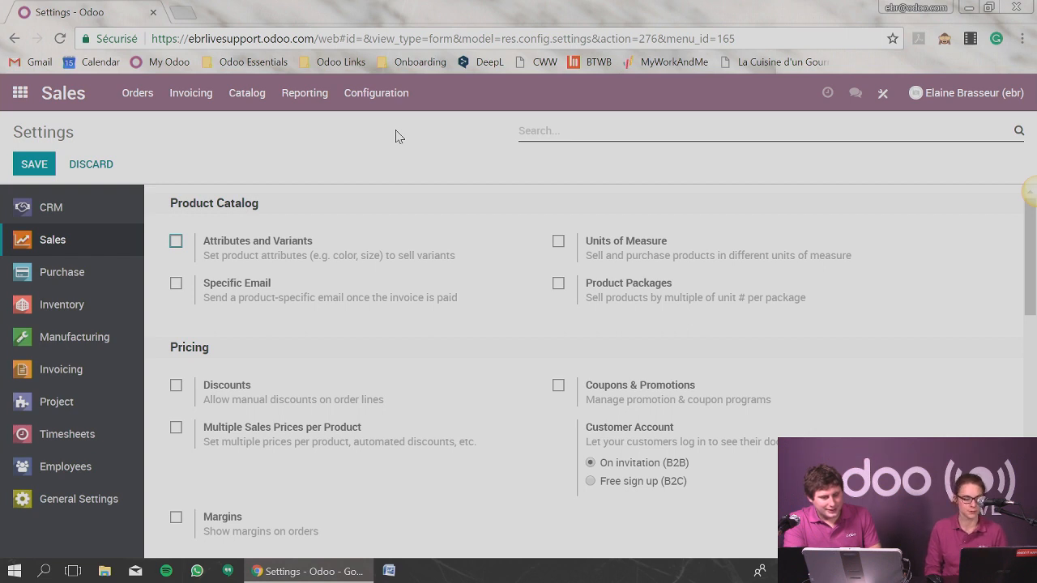
scroll(428, 361, "down", 4)
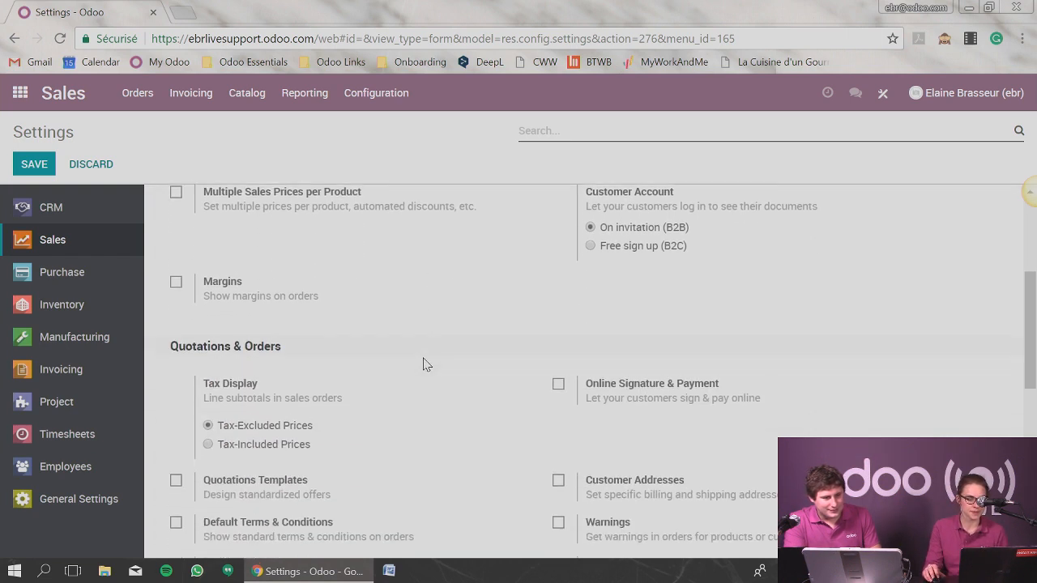
scroll(441, 398, "down", 5)
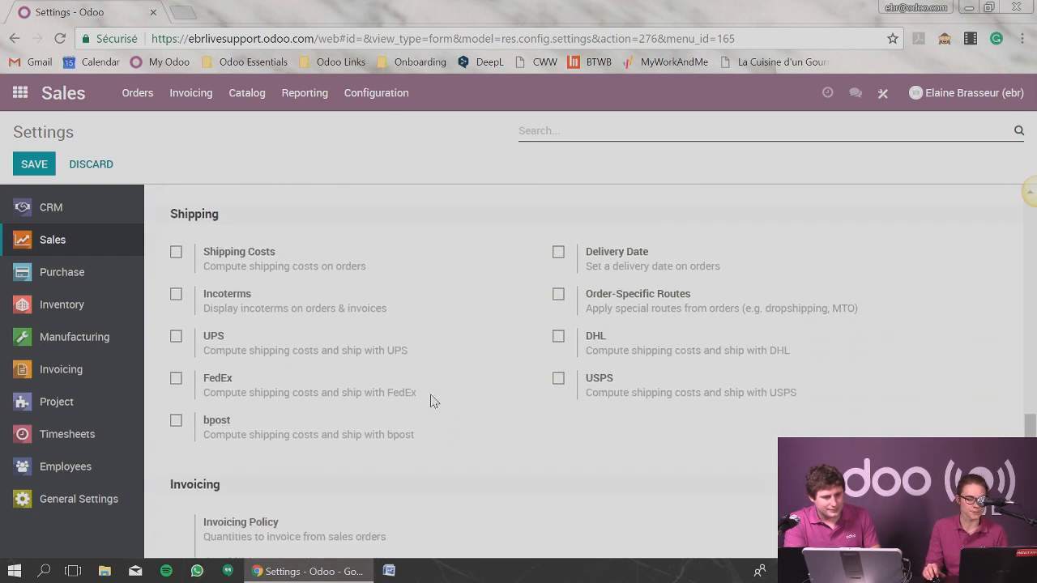
scroll(454, 384, "up", 9)
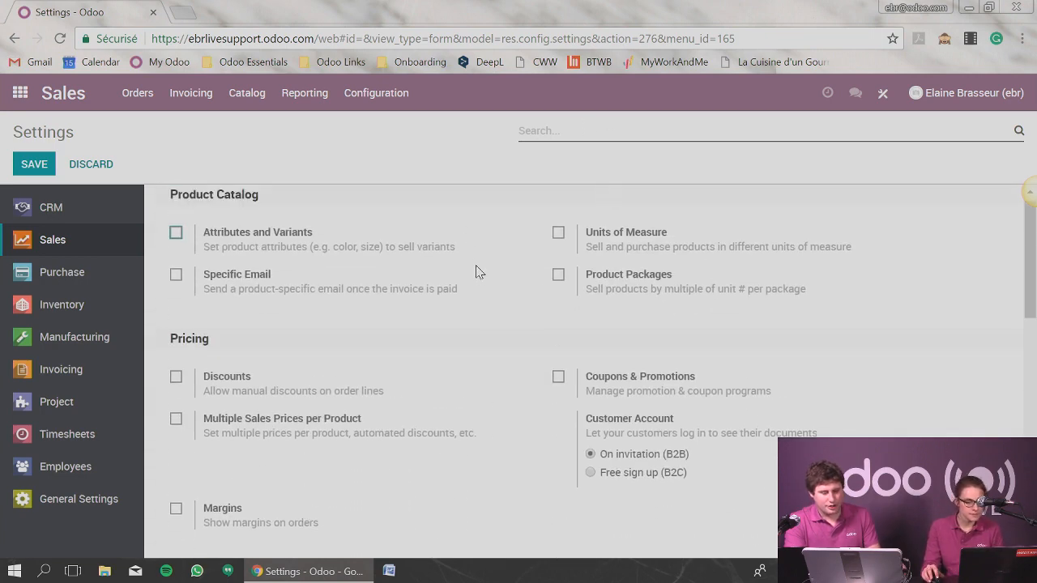
Enable Multiple Sales Prices per Product in the Pricing section of the Sales settings.
scroll(478, 300, "down", 1)
scroll(478, 299, "down", 1)
left_click(176, 338)
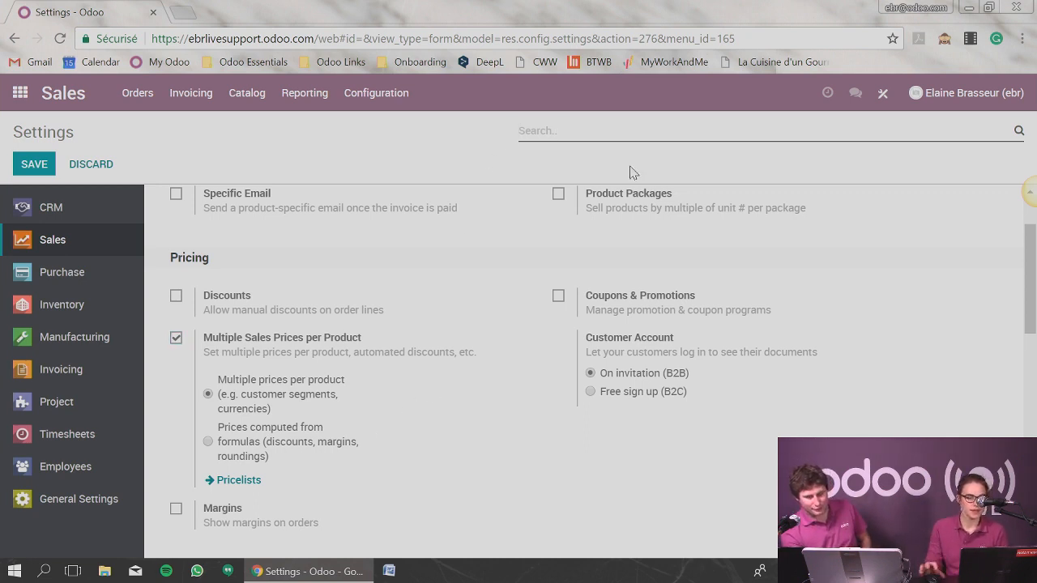
mouse_move(248, 380)
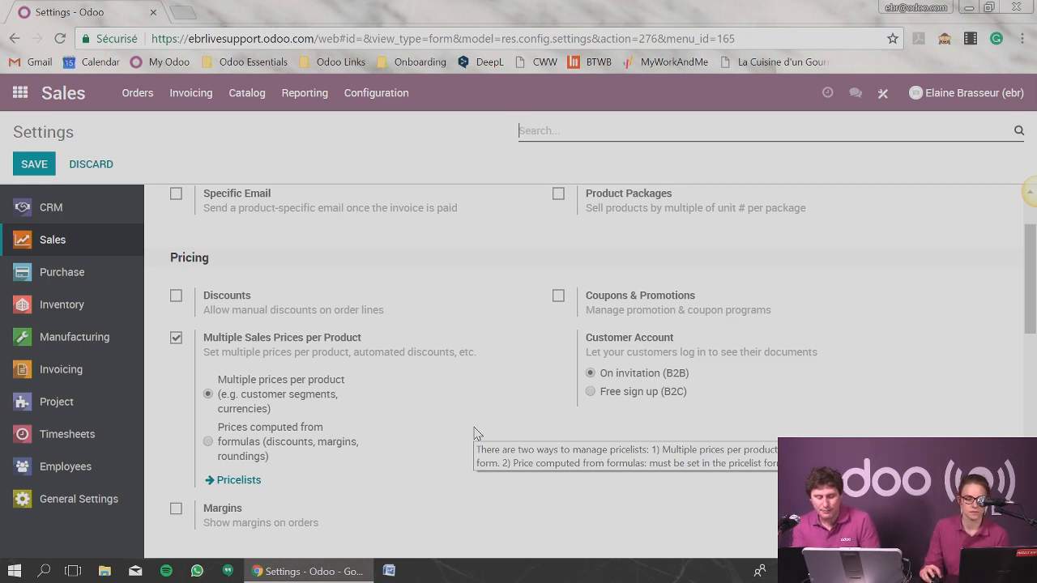
left_click(273, 450)
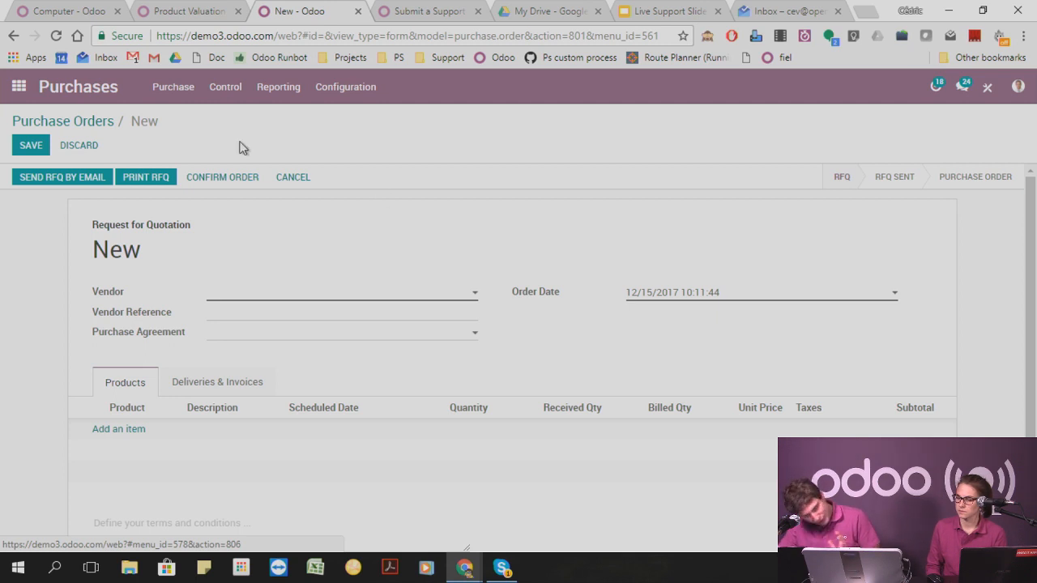
Switch from the purchase order form to the Sales app and open its settings.
left_click(369, 90)
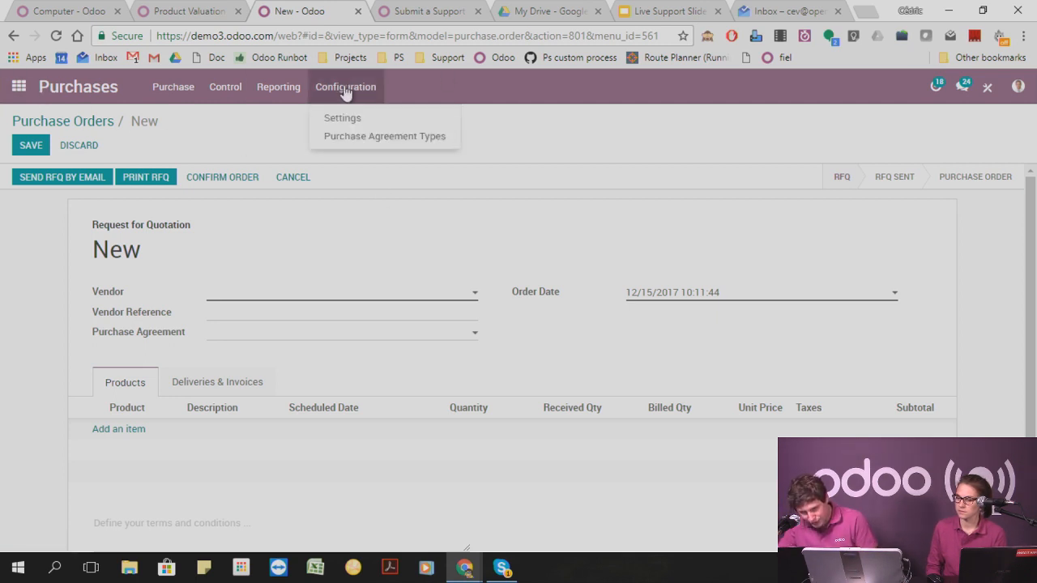
left_click(18, 86)
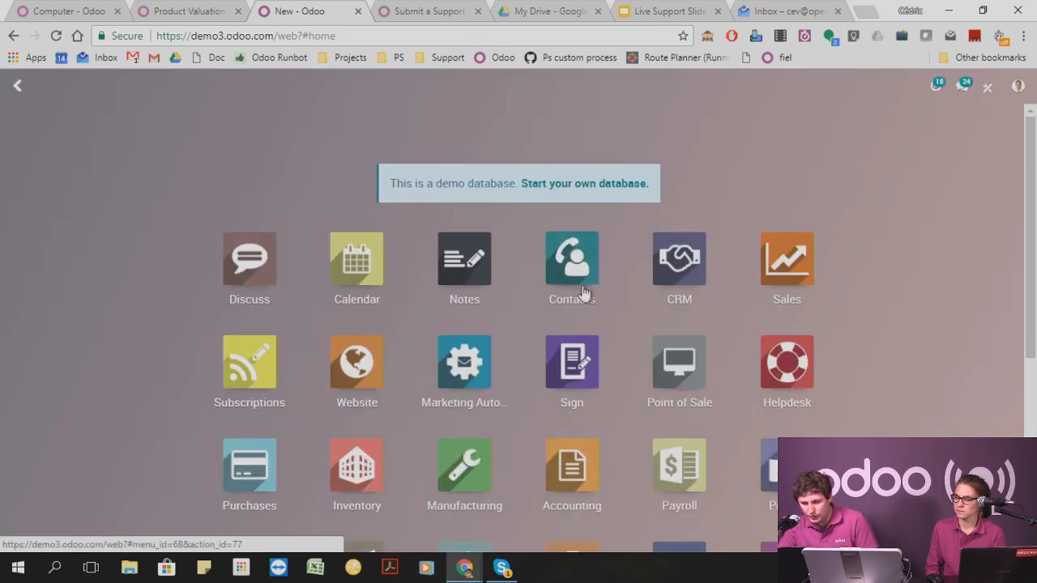
left_click(796, 273)
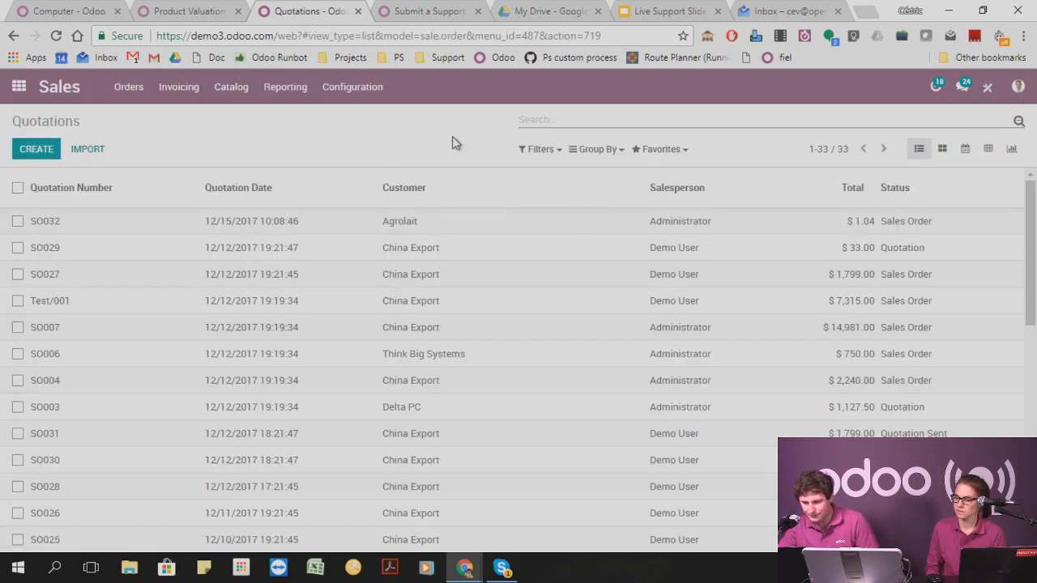
left_click(364, 87)
left_click(370, 119)
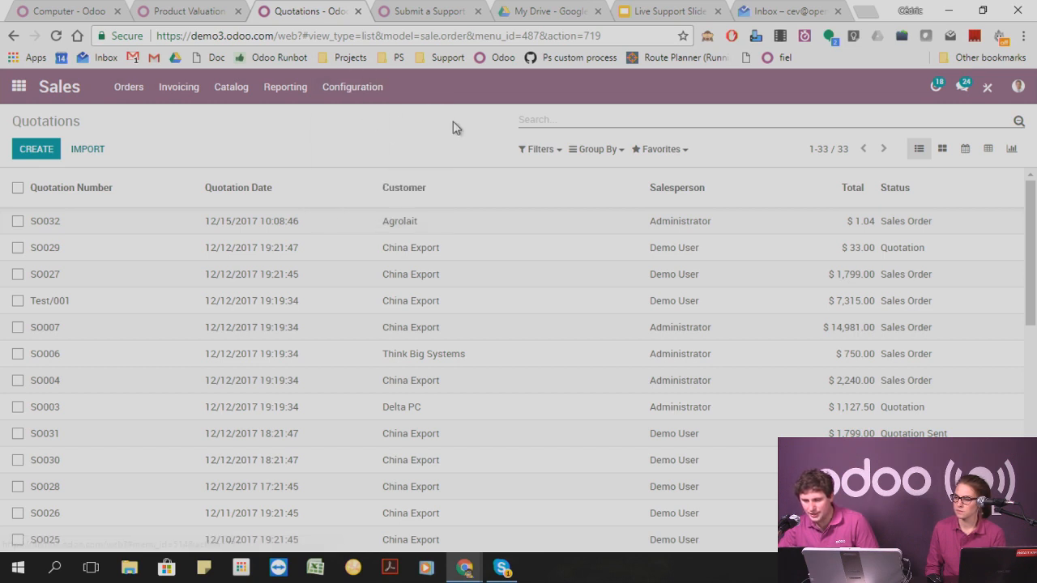
Find the "price" settings, set Multiple Sales Prices to Prices computed from formulas, save, and open the pricelists.
left_click(556, 124)
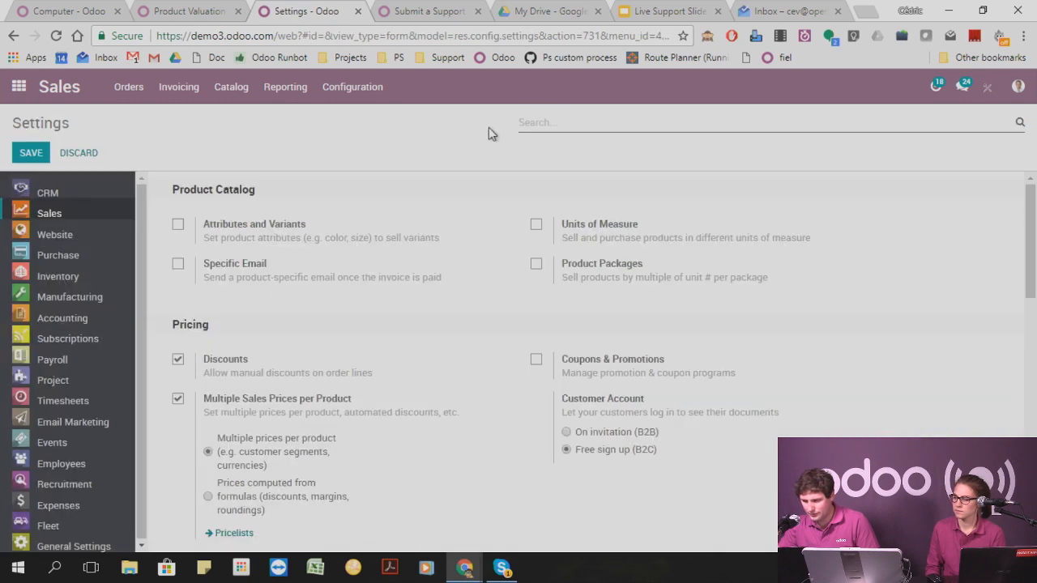
type("price")
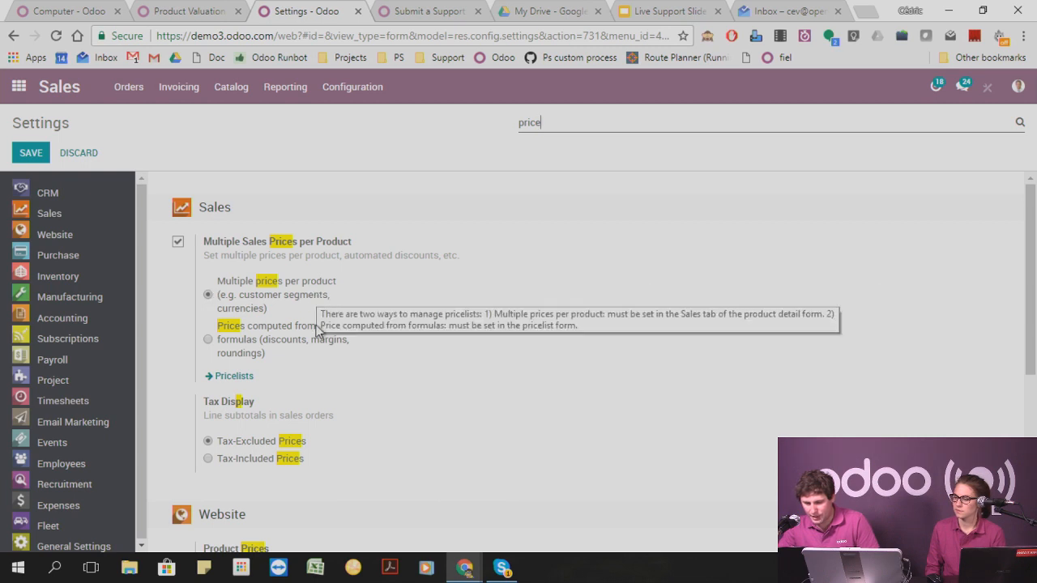
left_click(208, 341)
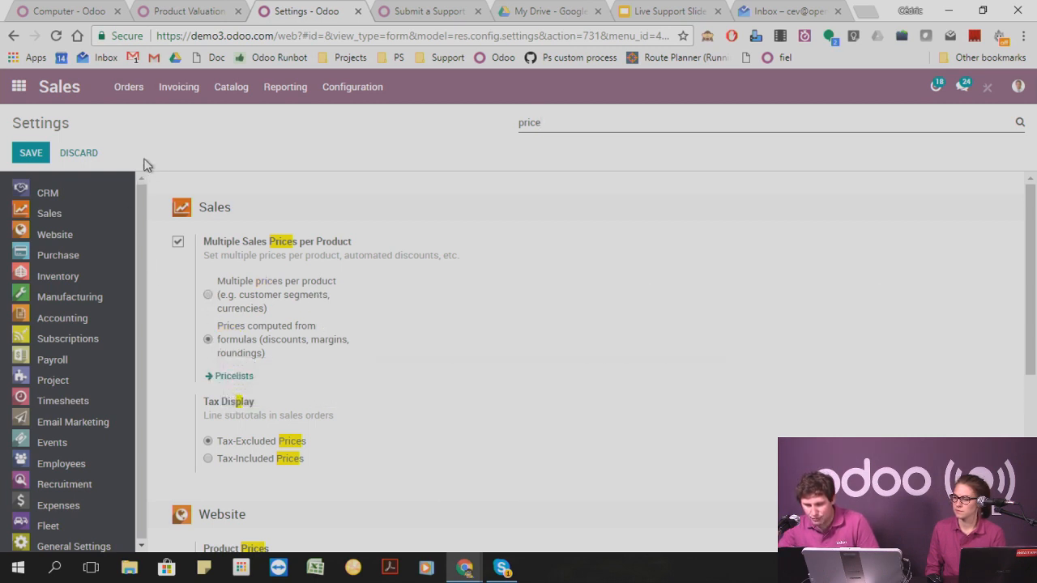
left_click(31, 152)
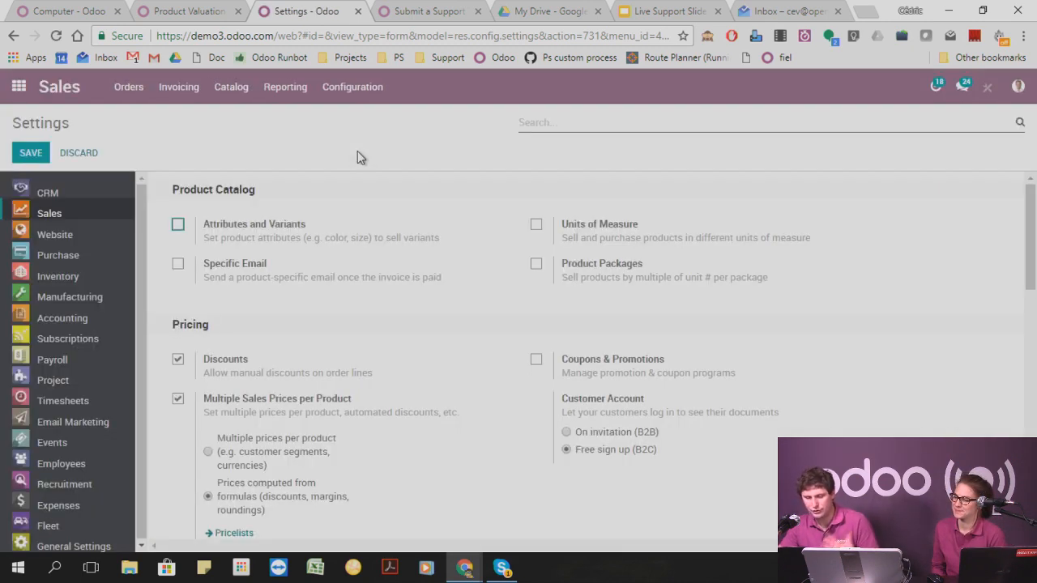
left_click(356, 90)
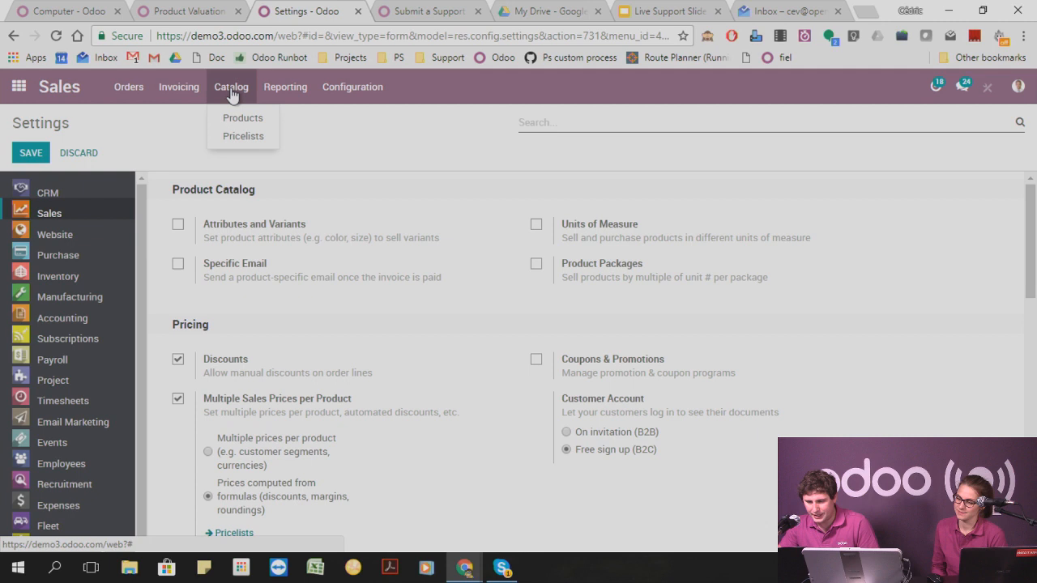
left_click(242, 136)
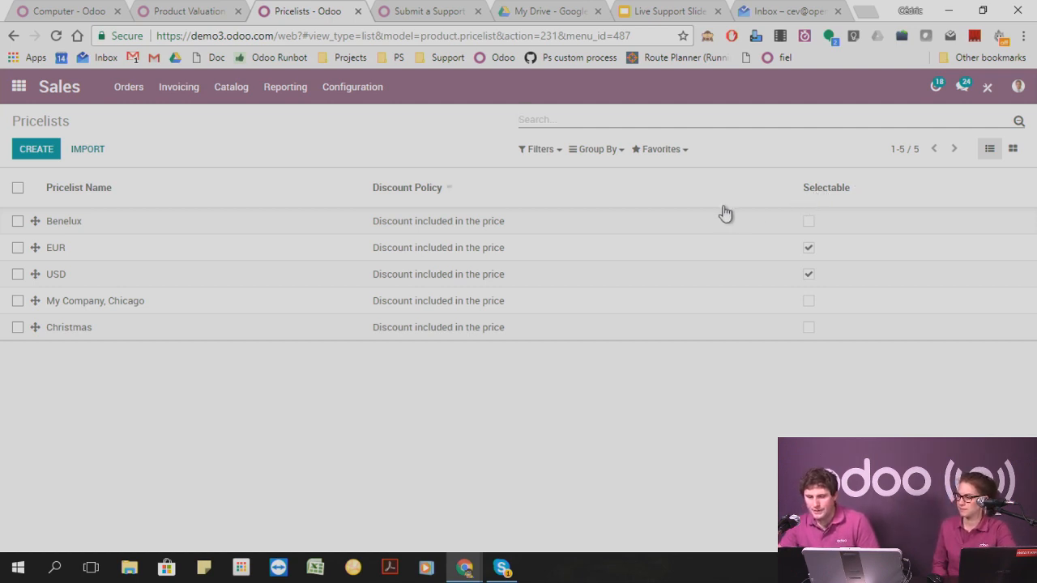
Open the Contacts app and filter the contacts to show only customers.
left_click(19, 87)
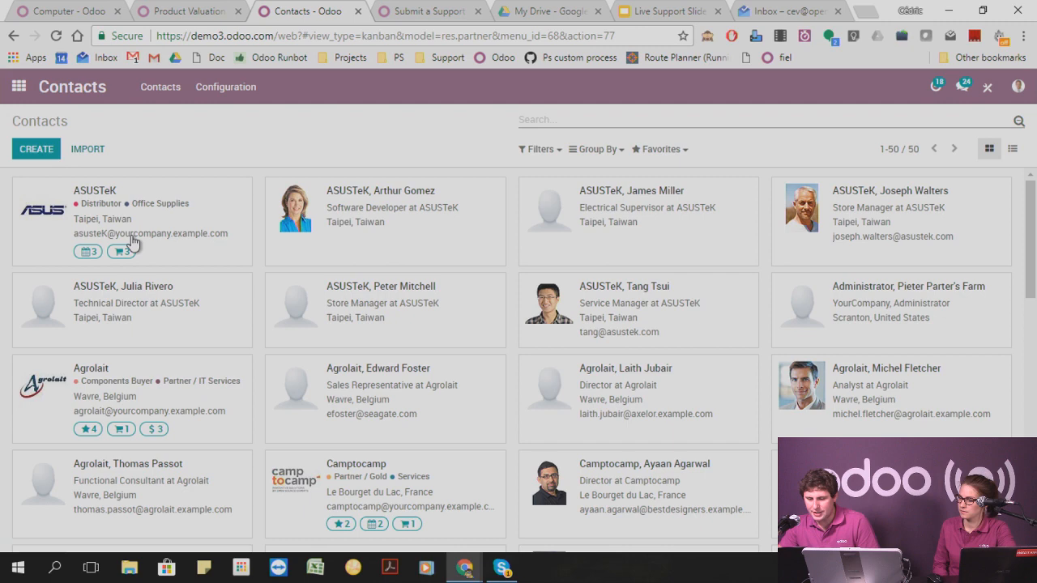
left_click(90, 200)
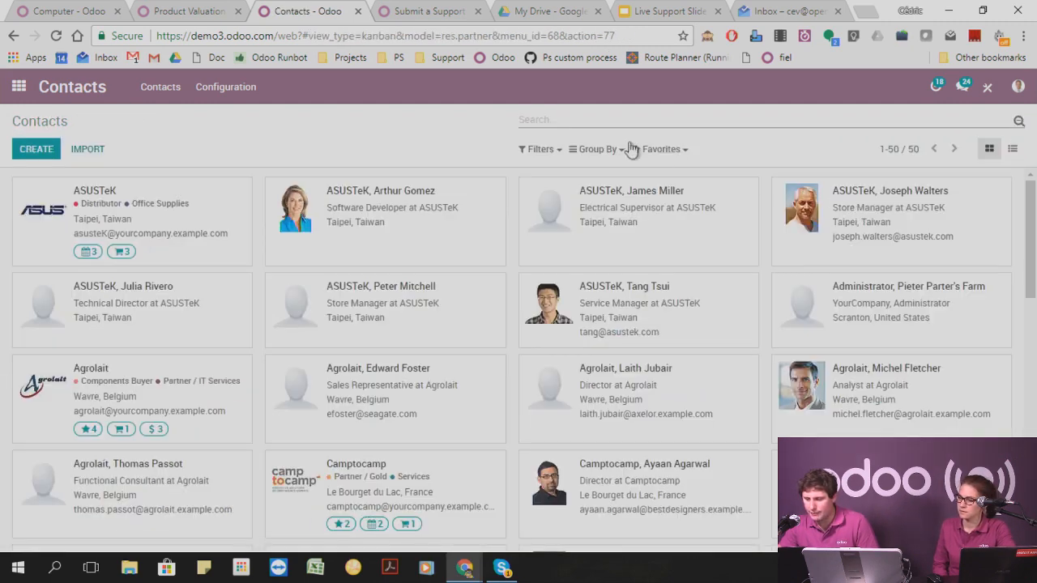
left_click(539, 150)
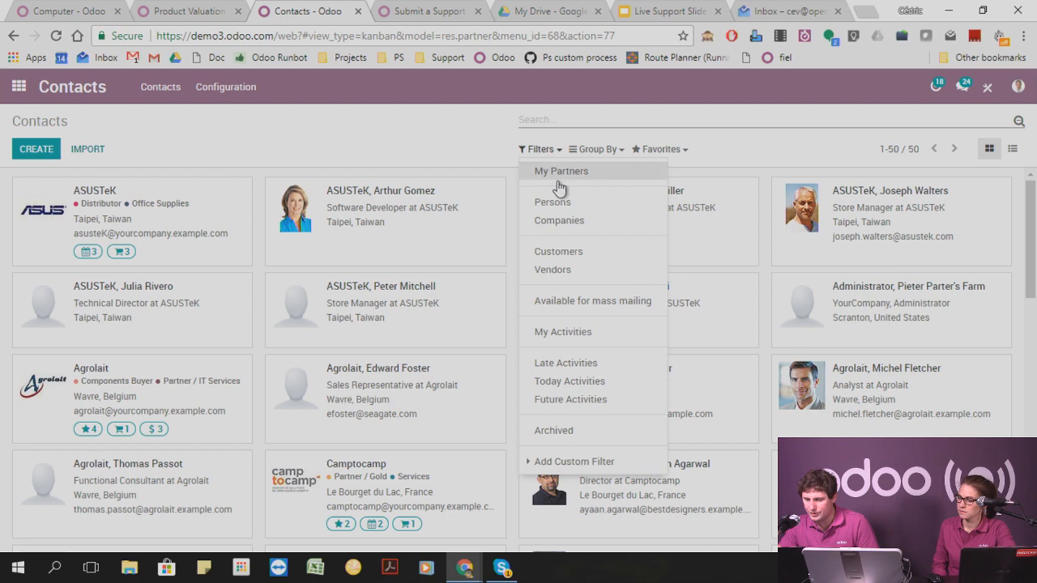
left_click(577, 252)
left_click(314, 133)
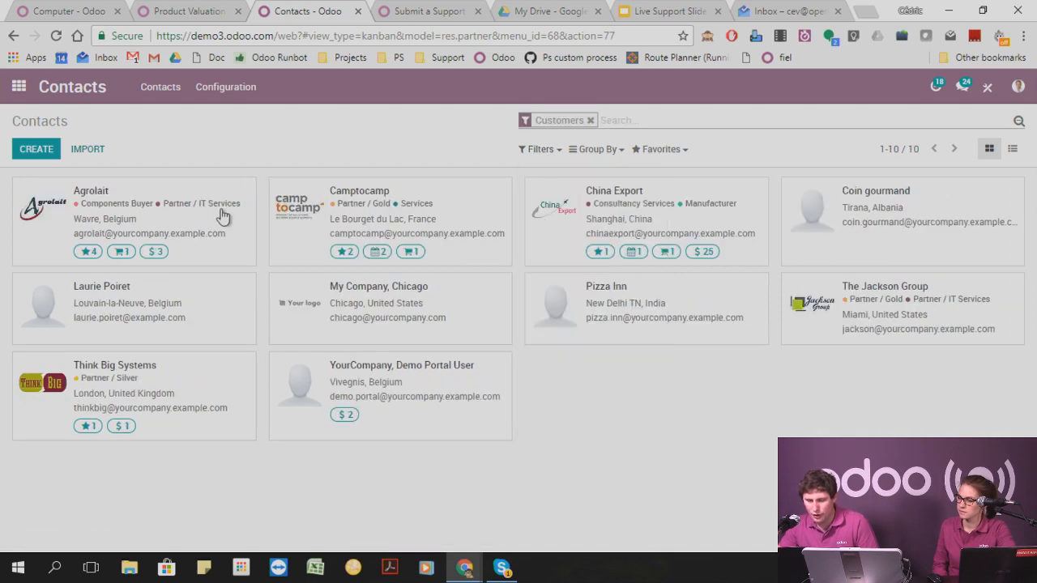
Open the Agrolait contact and check the Sale Pricelist in its Sales & Purchases details.
left_click(223, 216)
scroll(324, 243, "down", 3)
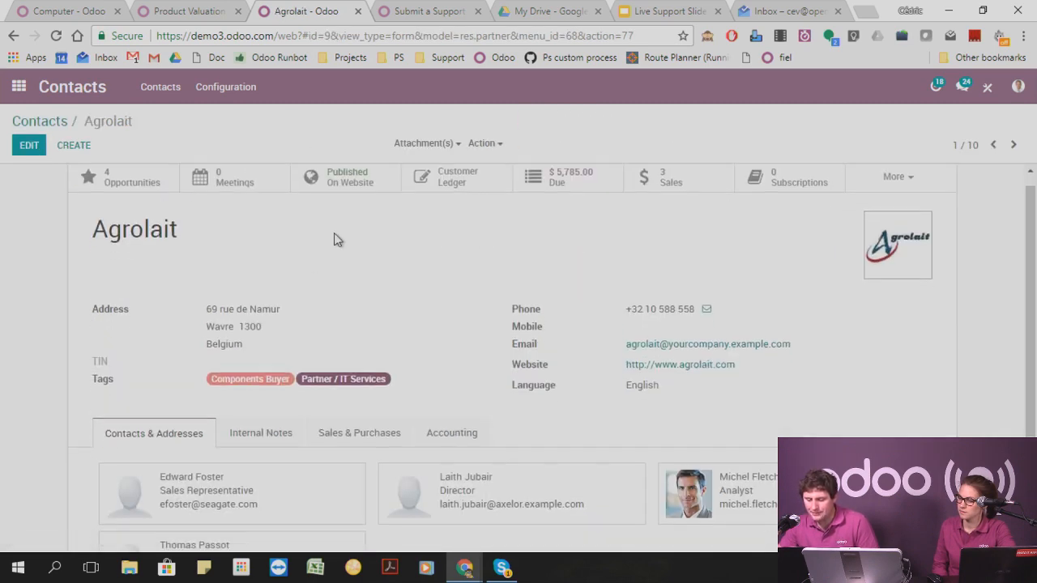
left_click(334, 379)
scroll(422, 389, "down", 1)
scroll(424, 386, "down", 2)
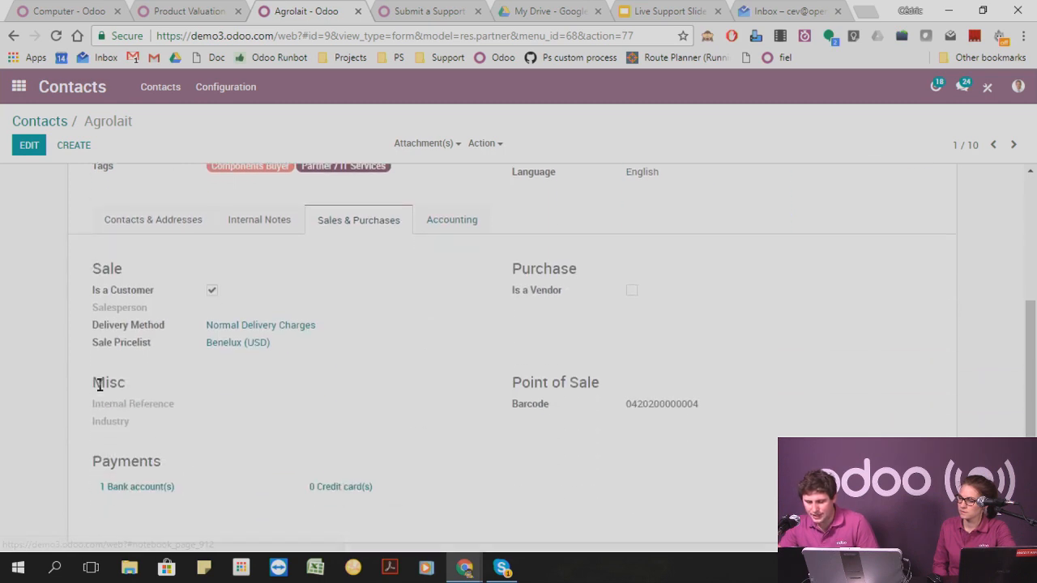
left_click_drag(93, 343, 185, 354)
left_click(305, 392)
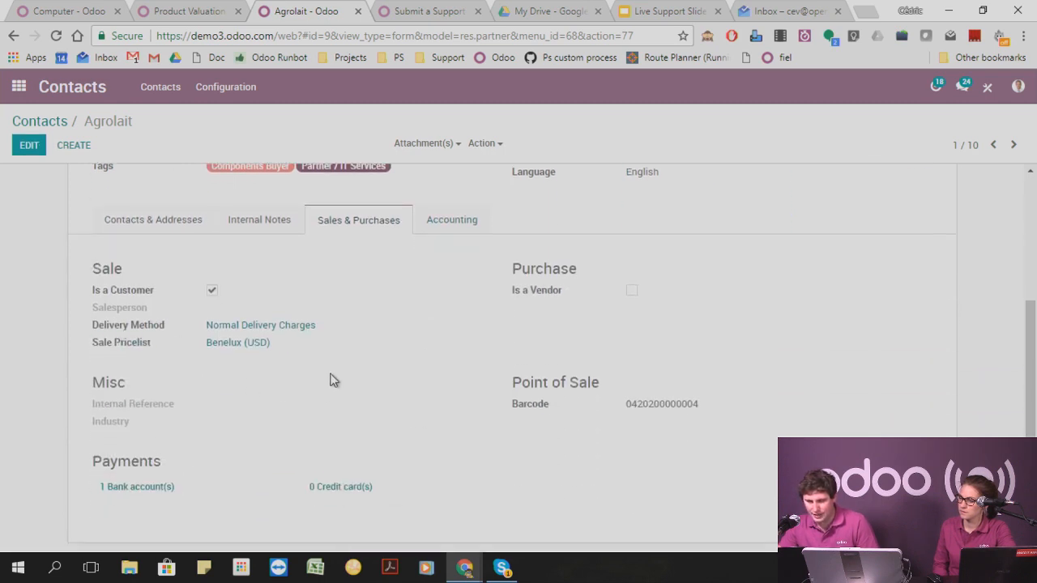
Go to the sales orders in the Sales app and create a new one.
scroll(329, 377, "up", 5)
left_click(19, 86)
left_click(581, 259)
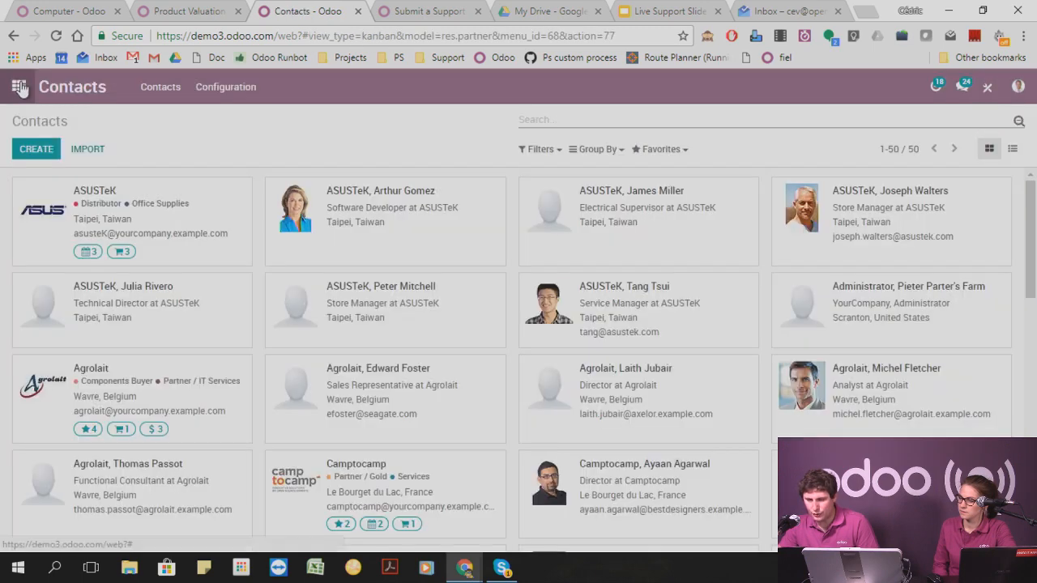
left_click(19, 87)
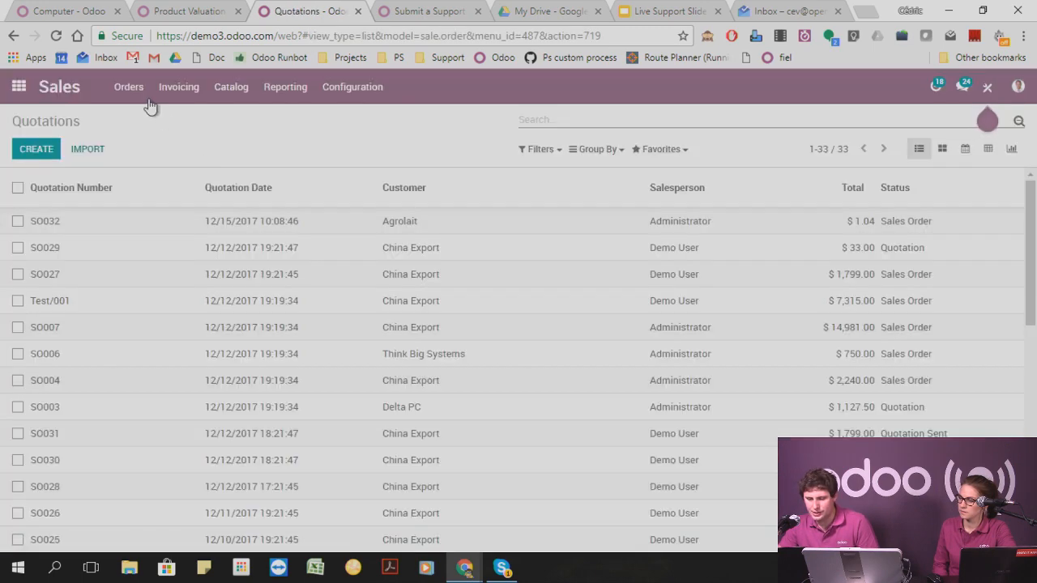
left_click(136, 89)
left_click(141, 135)
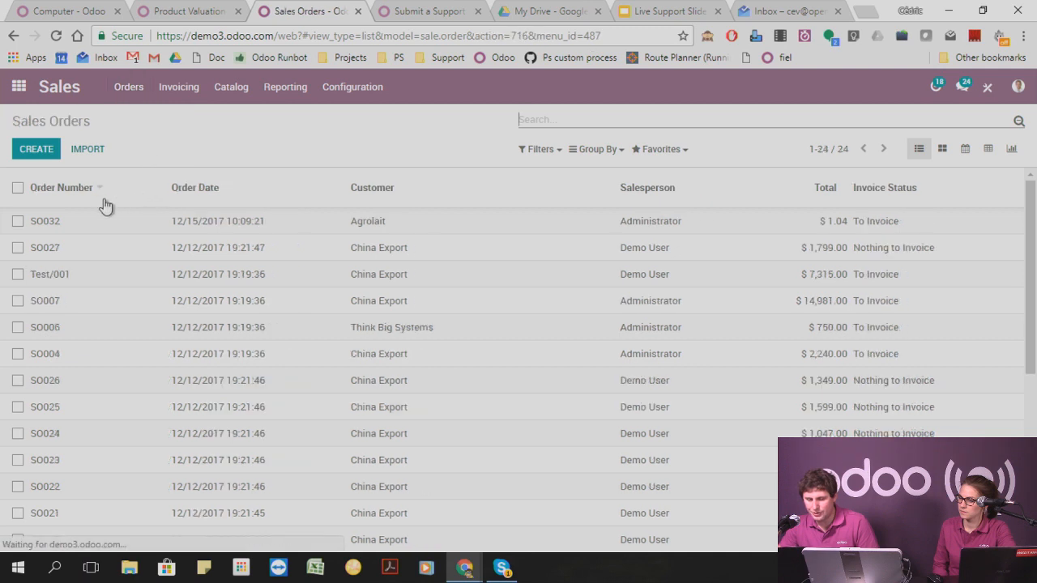
key("alt+c")
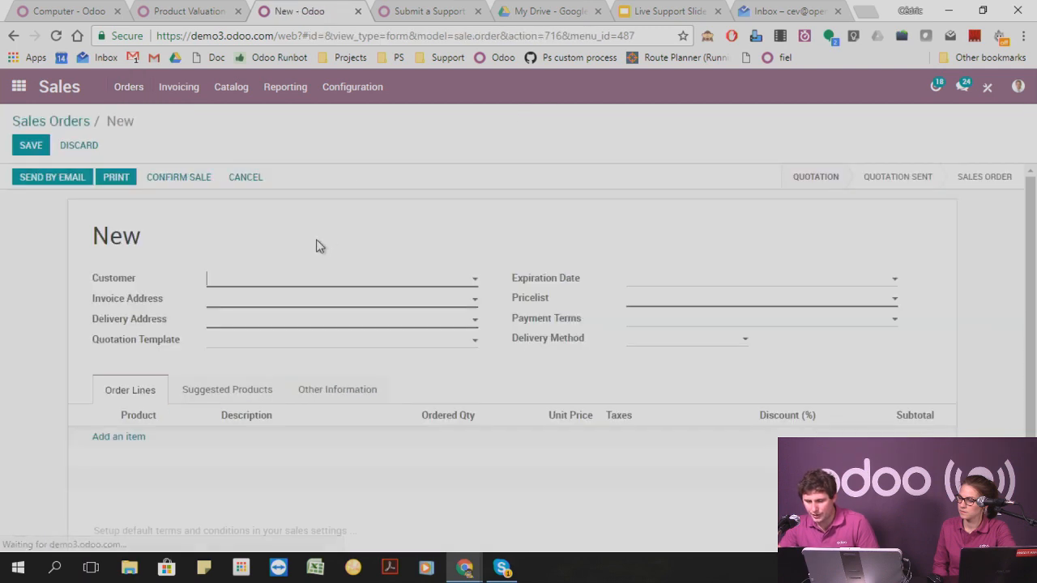
Set Agrolait as the customer of the new order and view the pricelists that can be chosen.
type("agro")
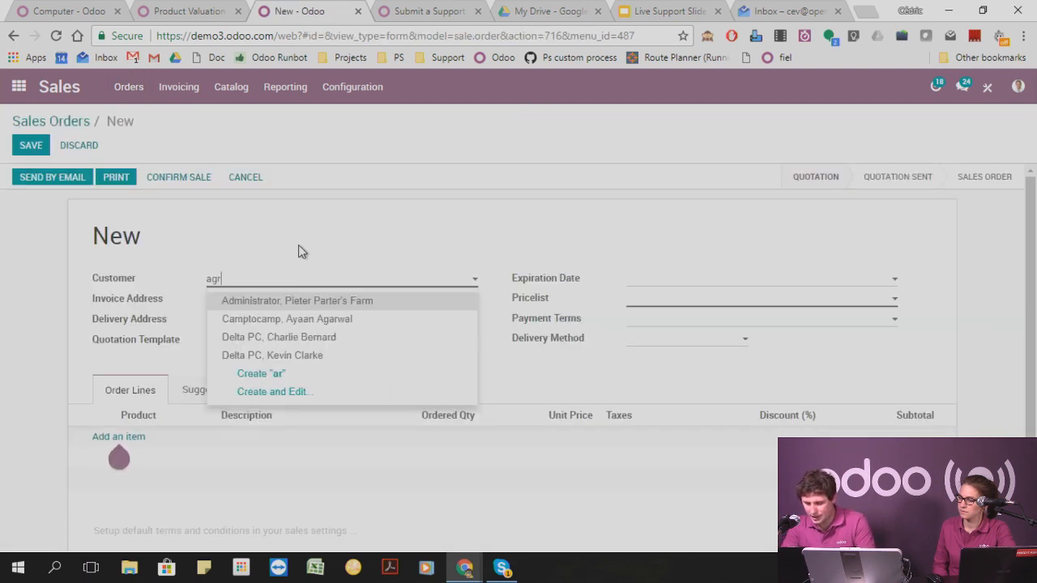
key("Return")
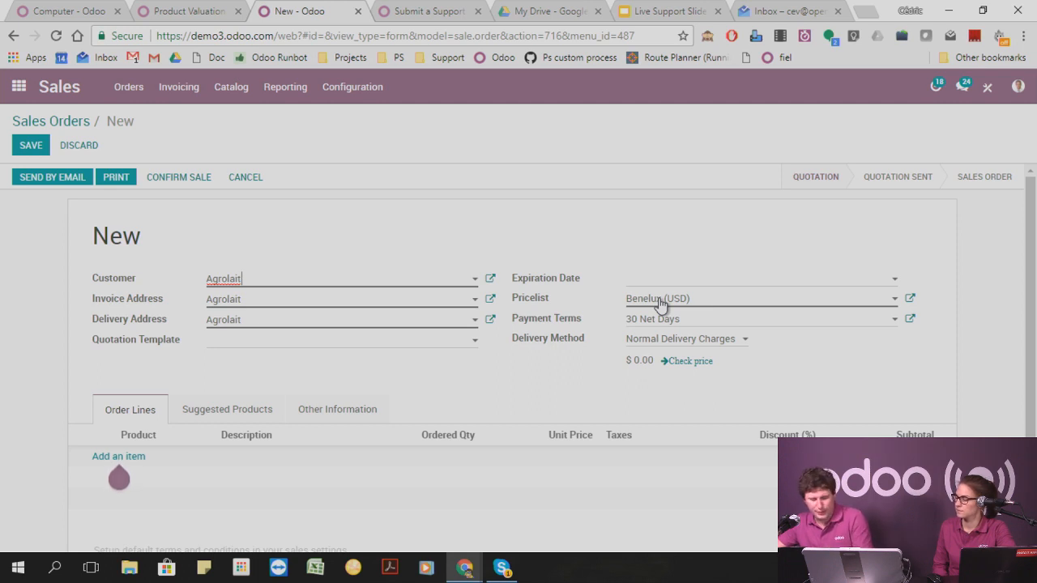
left_click(712, 301)
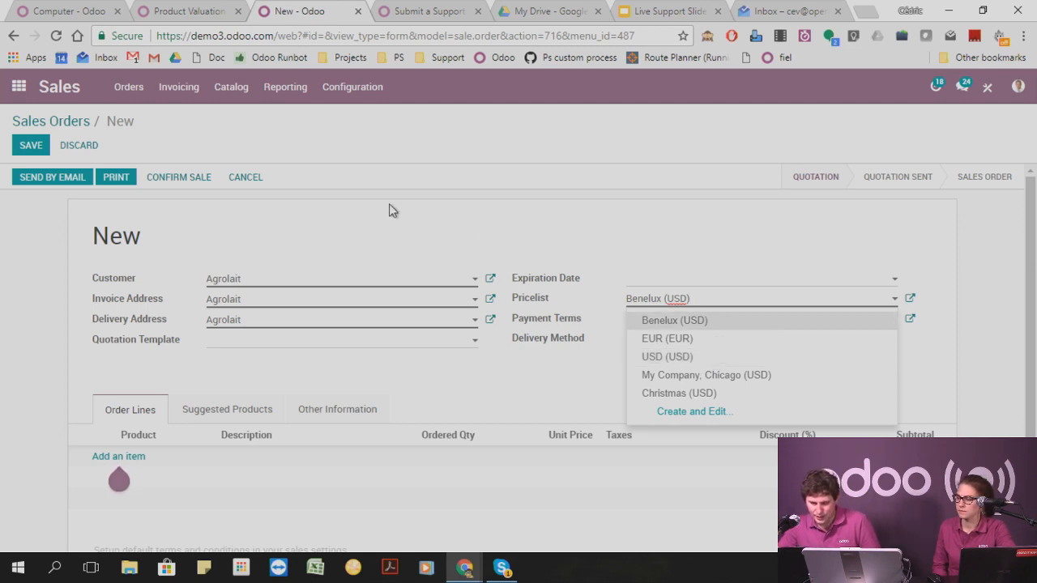
left_click(482, 237)
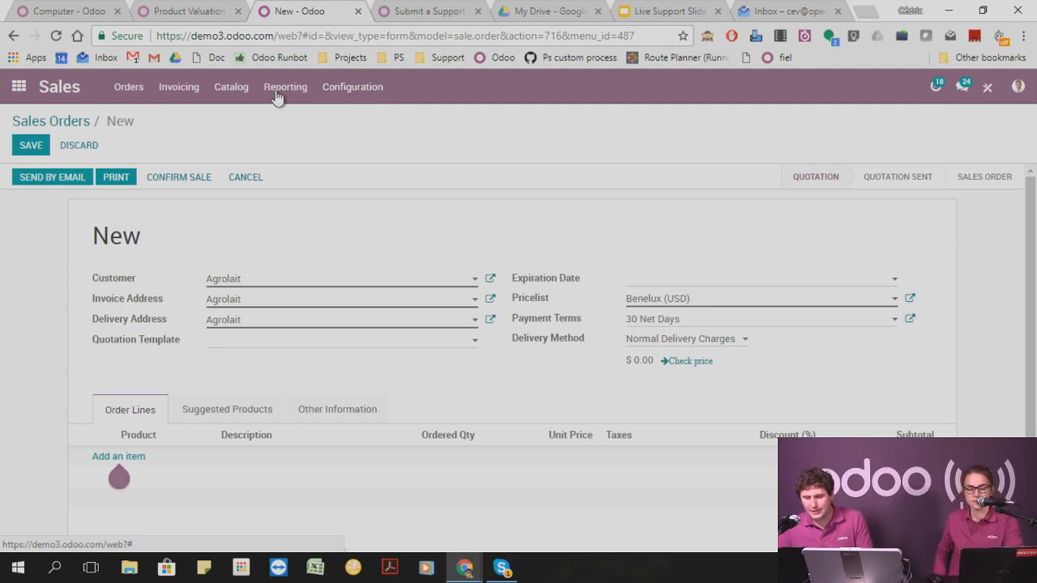
Leave the new order, switch to the Website app and open its settings.
left_click(18, 87)
left_click(298, 196)
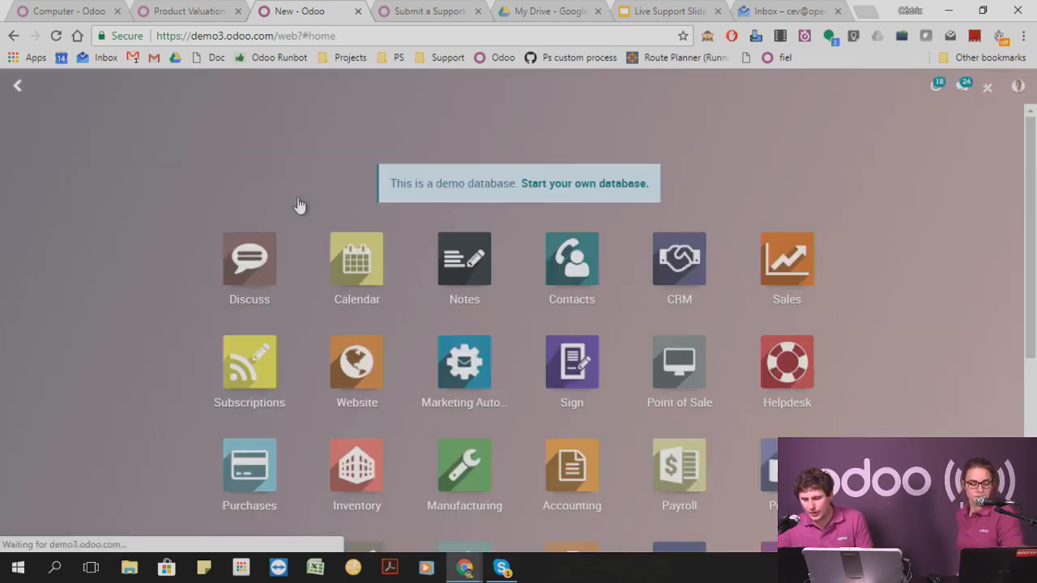
left_click(356, 362)
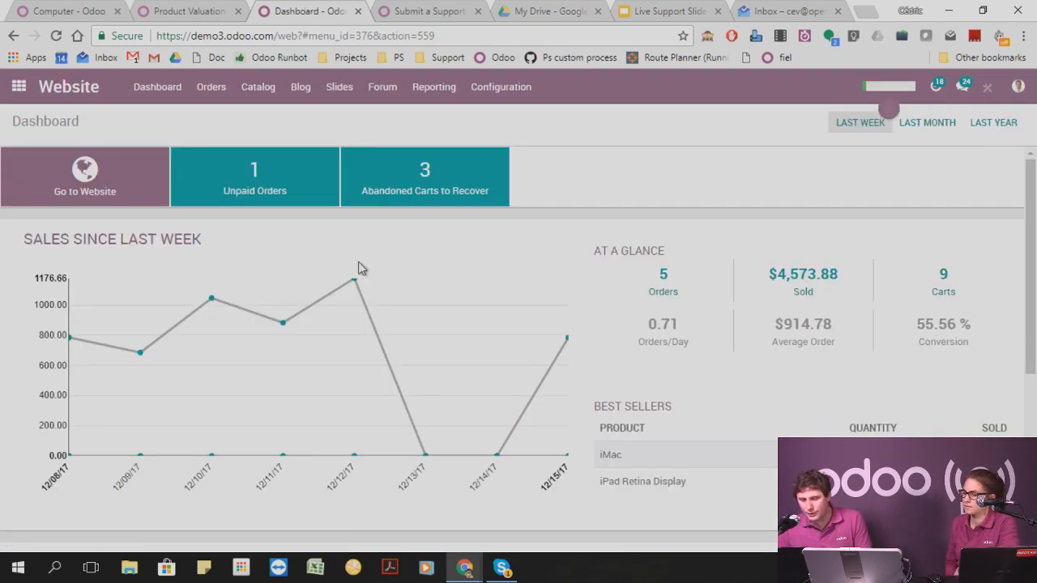
left_click(259, 89)
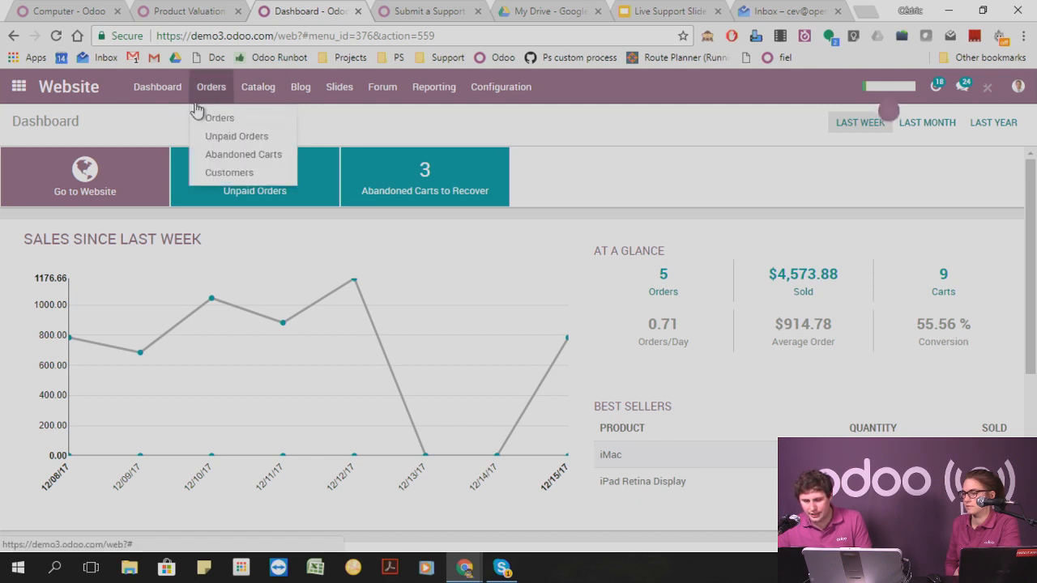
mouse_move(522, 95)
left_click(503, 117)
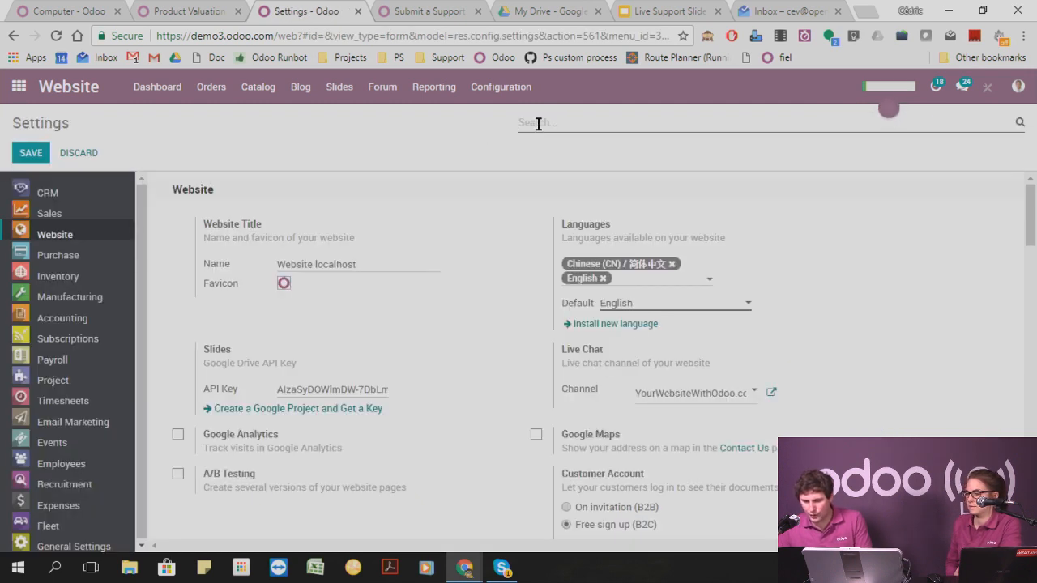
Search the settings for "price" and review the Website section's Multiple Sales Prices per Product options.
type("price")
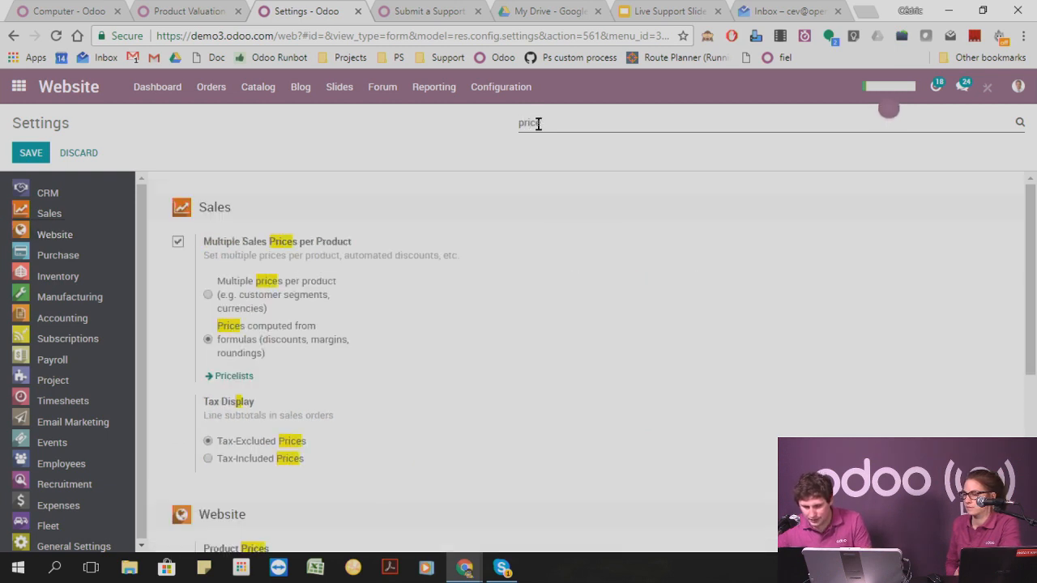
scroll(365, 381, "down", 2)
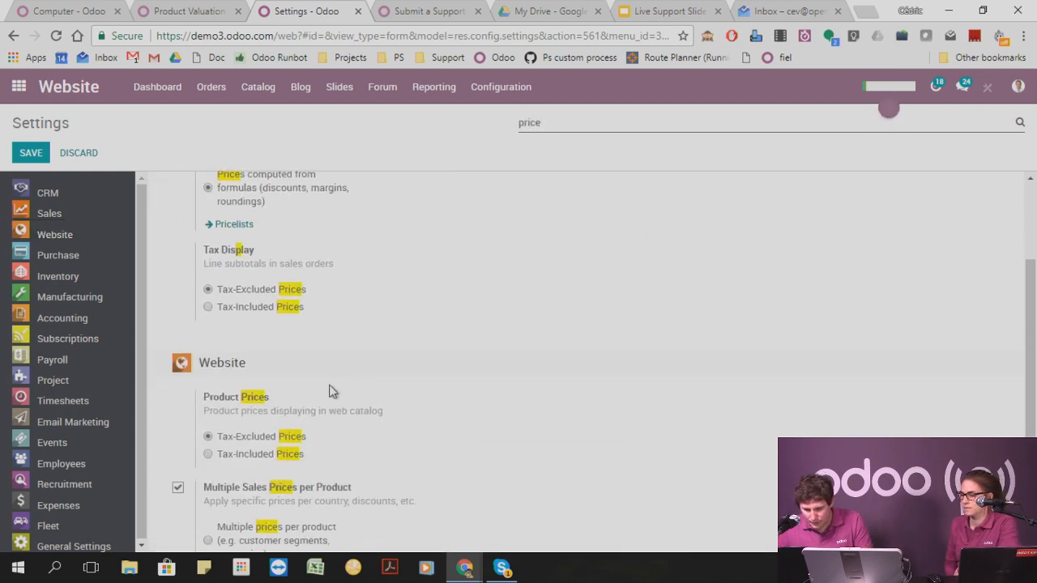
scroll(327, 387, "down", 1)
scroll(253, 405, "down", 1)
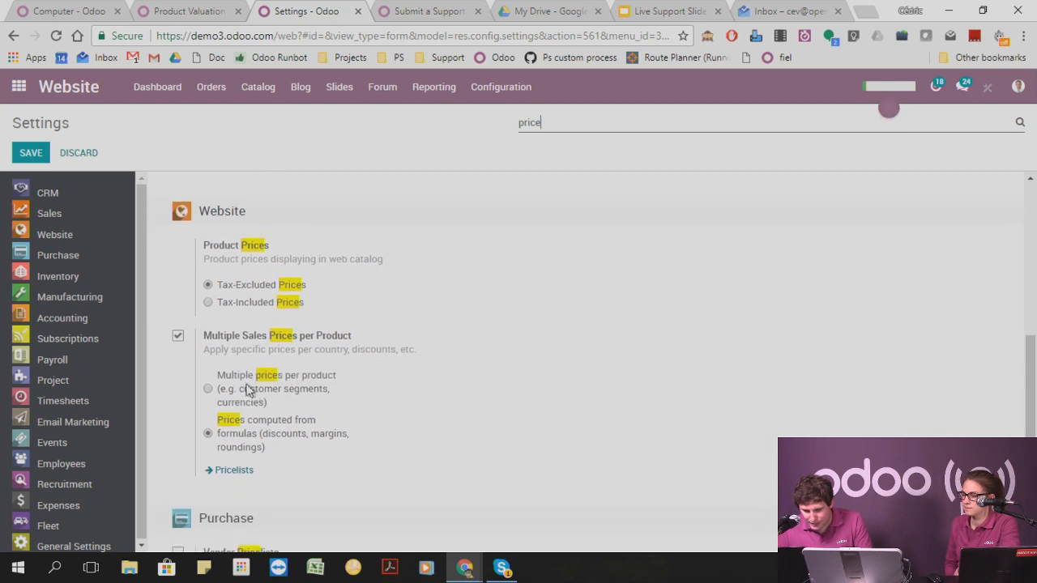
Finish reviewing the price settings, return to the Website dashboard and open the public site's Shop page.
scroll(252, 387, "down", 1)
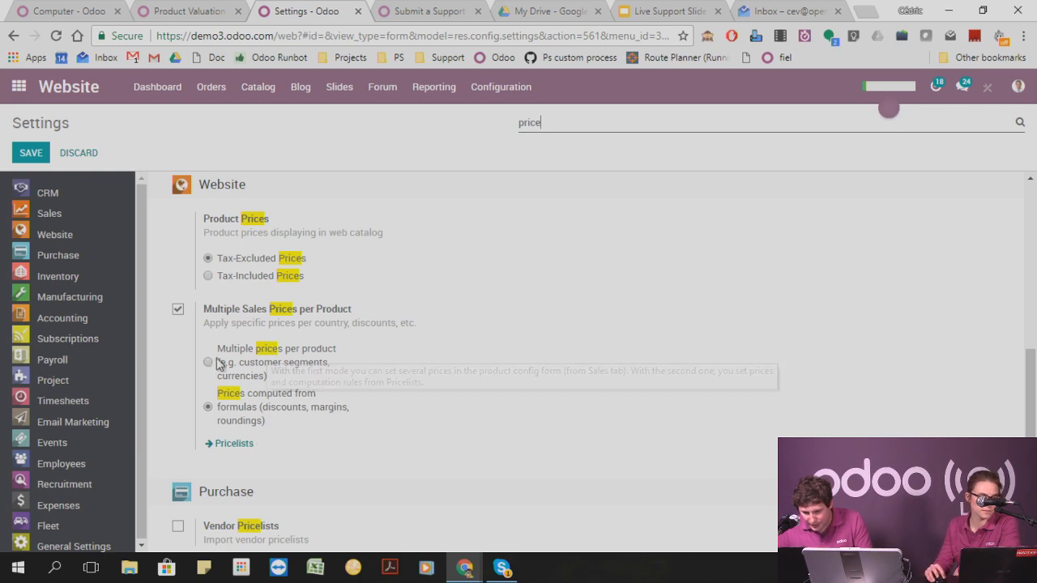
scroll(299, 485, "up", 4)
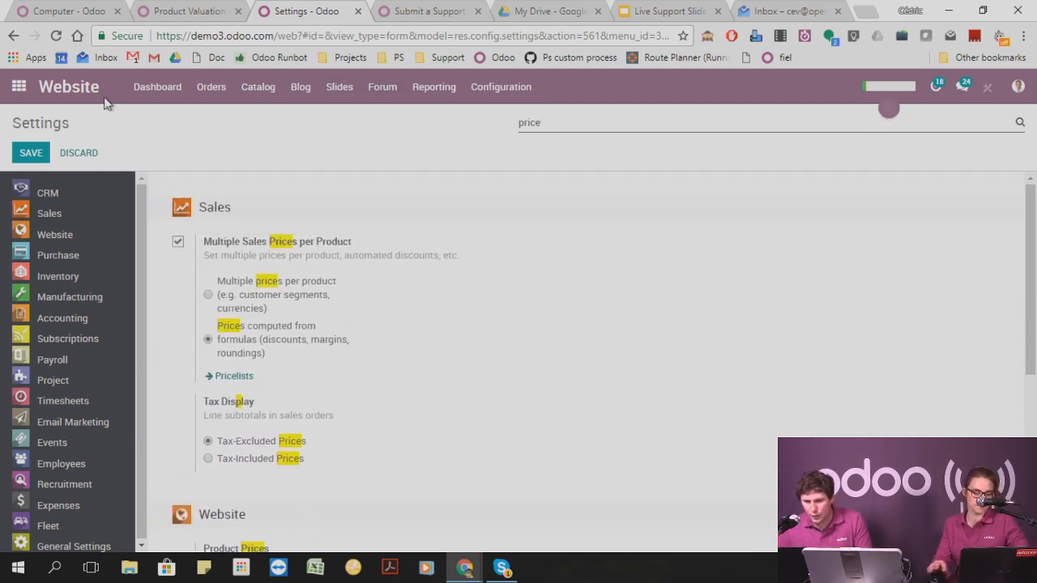
left_click(165, 95)
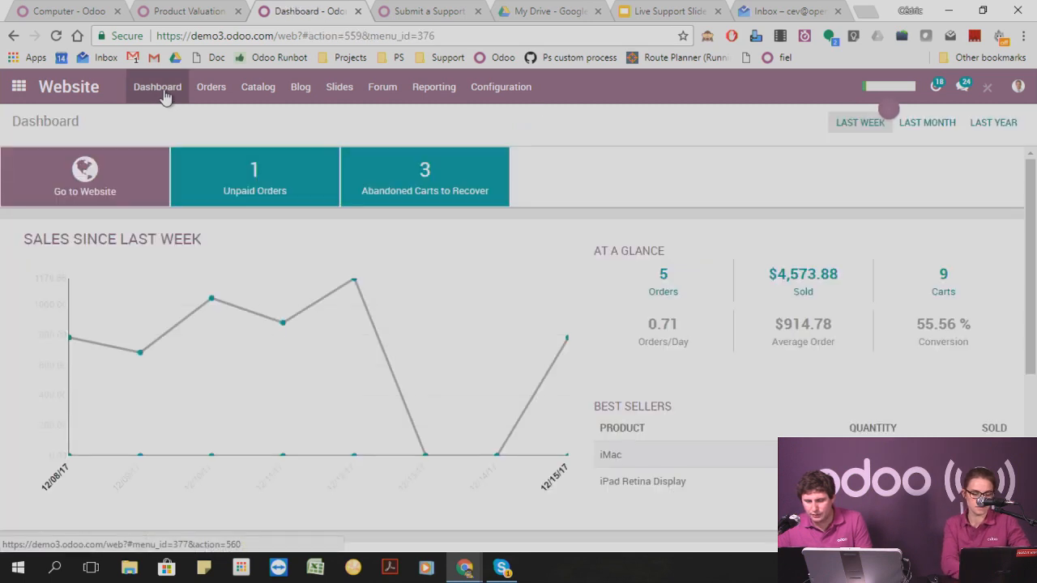
left_click(116, 168)
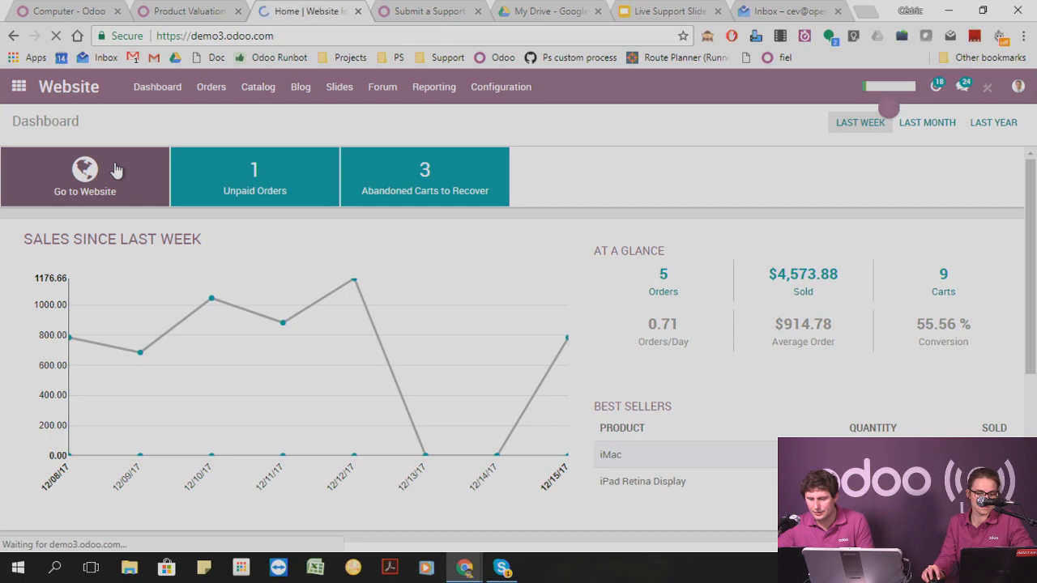
left_click(470, 123)
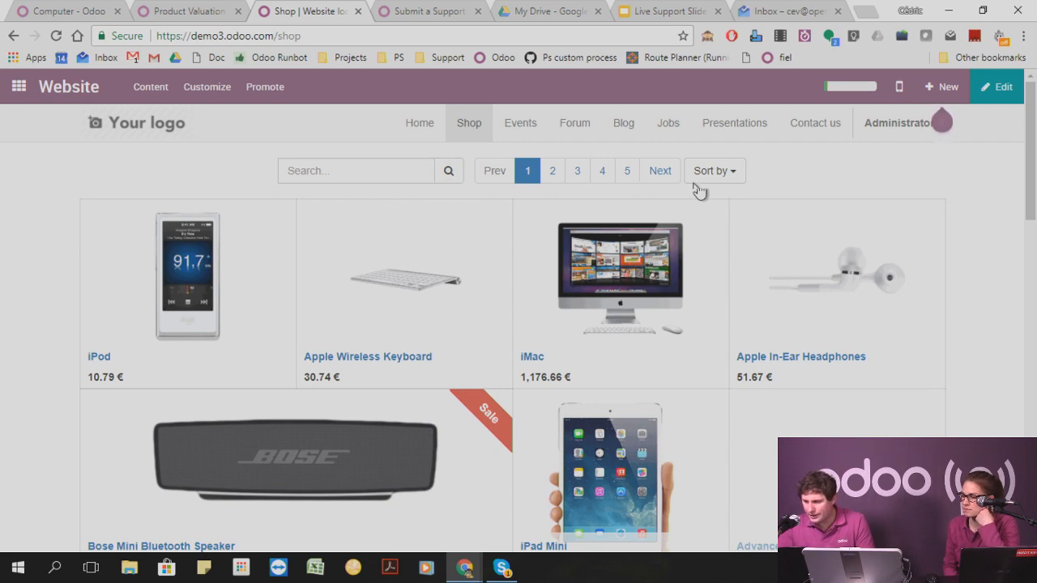
Check the shop page's sorting control and the page down to its footer for a pricelist selector.
left_click(721, 172)
left_click(723, 173)
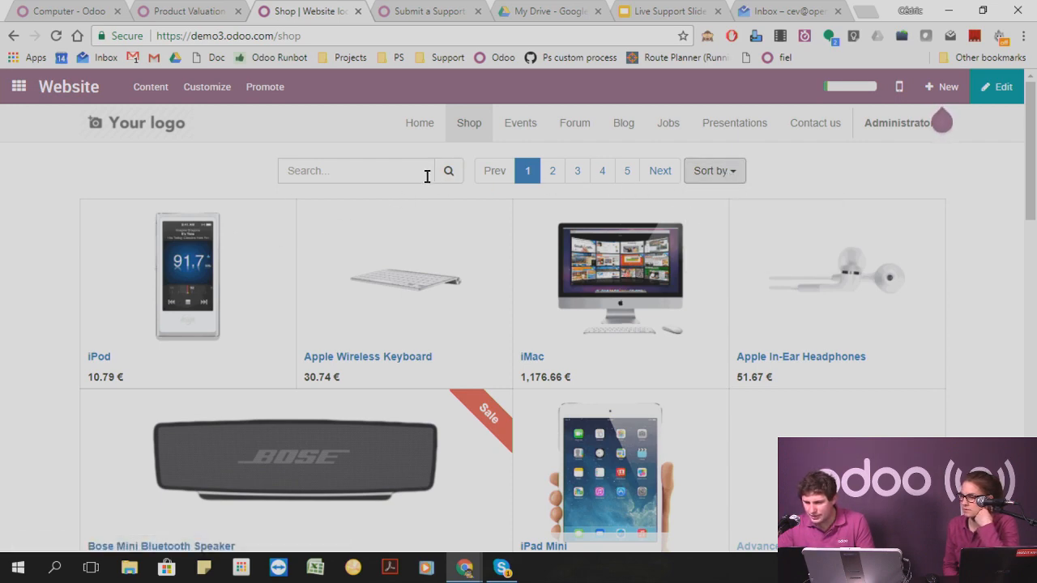
scroll(365, 218, "down", 11)
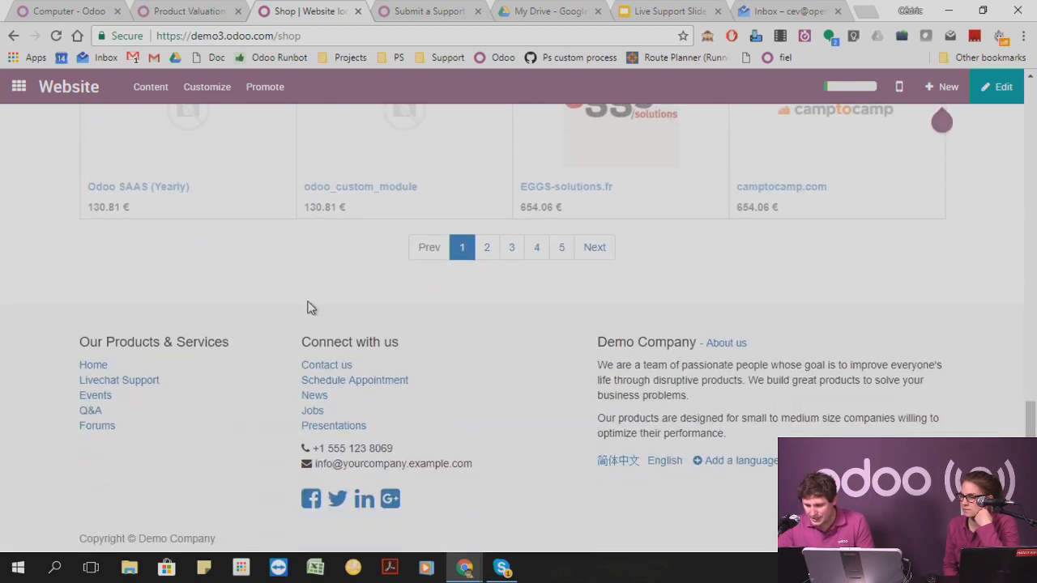
scroll(308, 306, "up", 10)
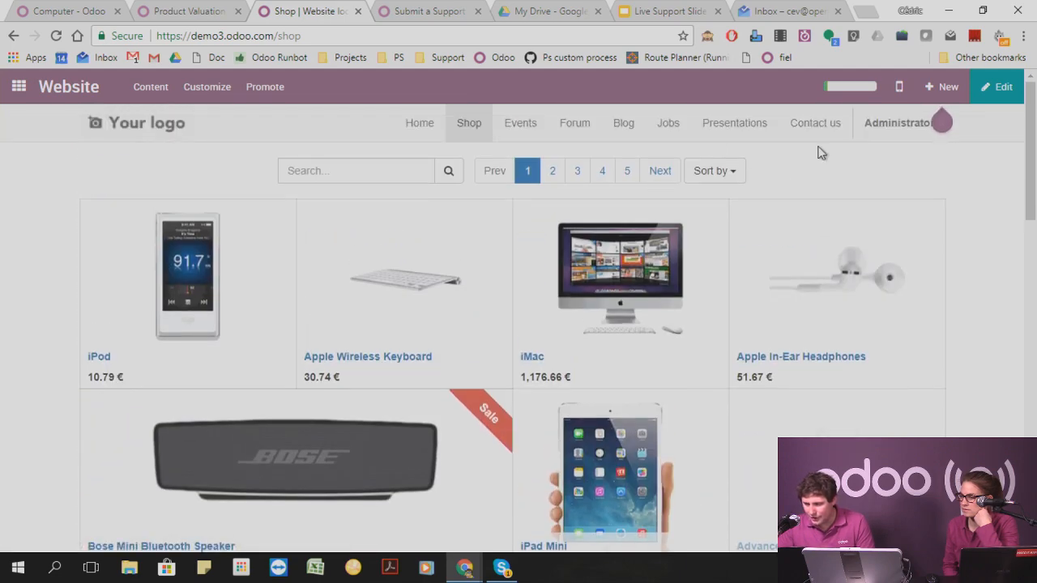
Switch to the Sales app and open the catalog's list of pricelists.
left_click(17, 87)
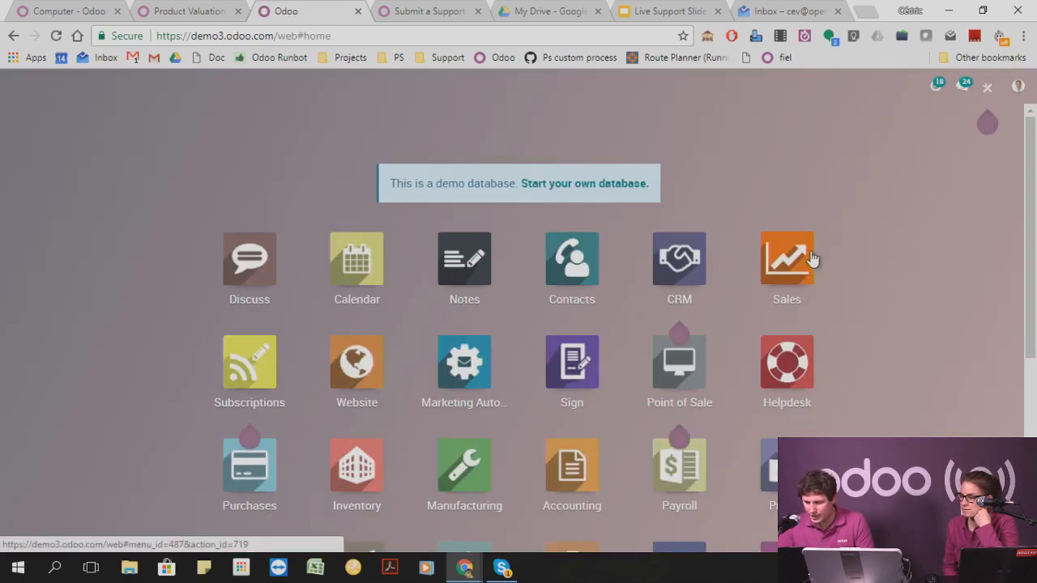
left_click(810, 259)
left_click(240, 91)
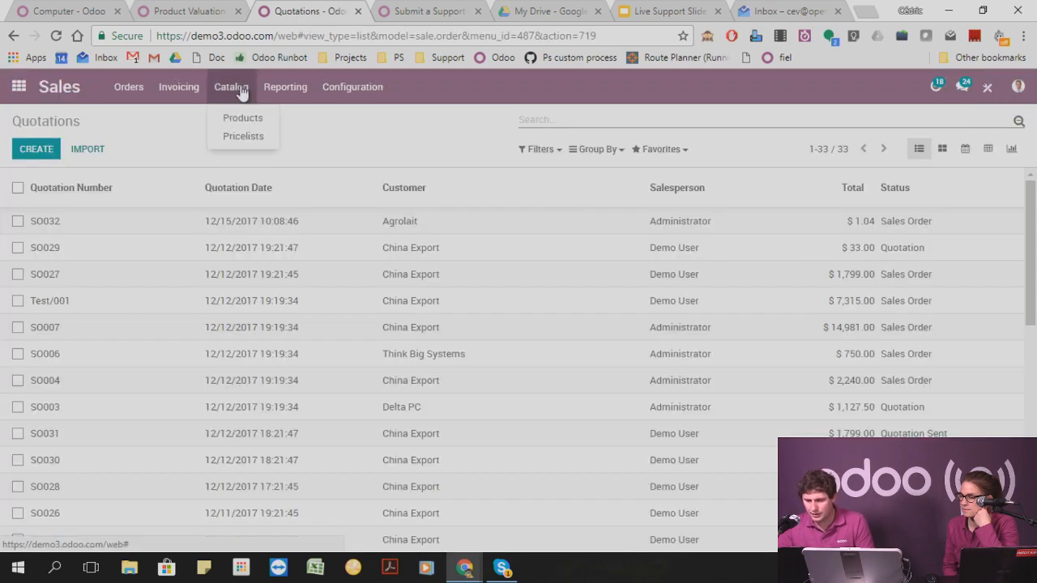
left_click(243, 136)
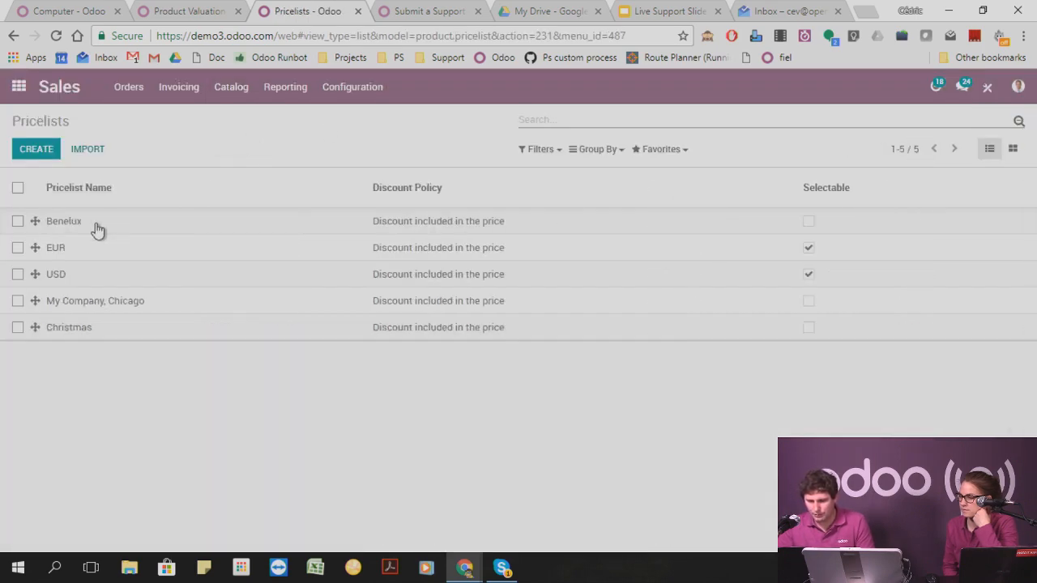
Open the Benelux pricelist and review its selectable option, allowed website, country groups and pricelist items.
left_click(95, 230)
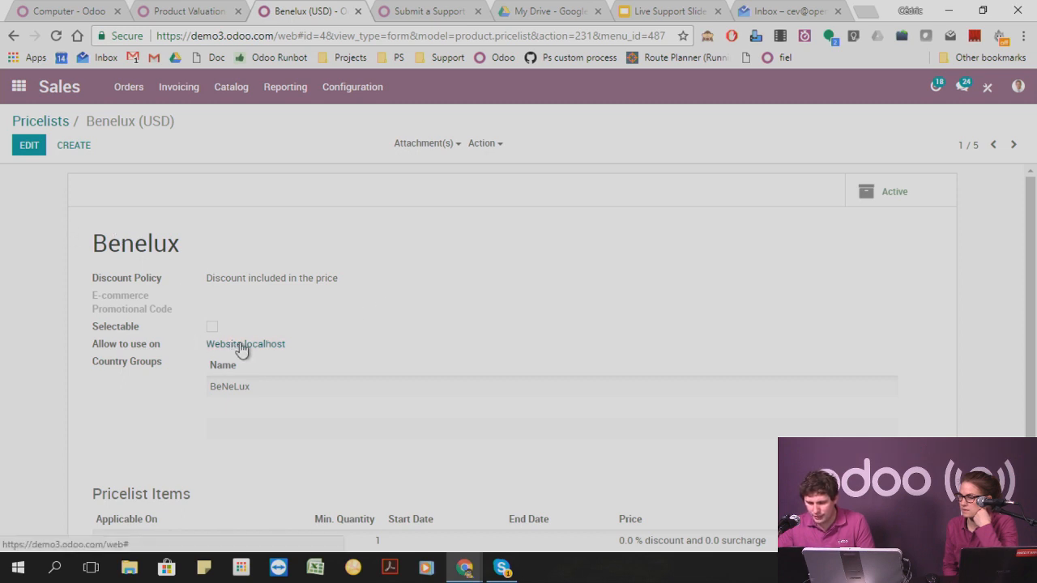
scroll(324, 349, "down", 3)
scroll(243, 332, "up", 2)
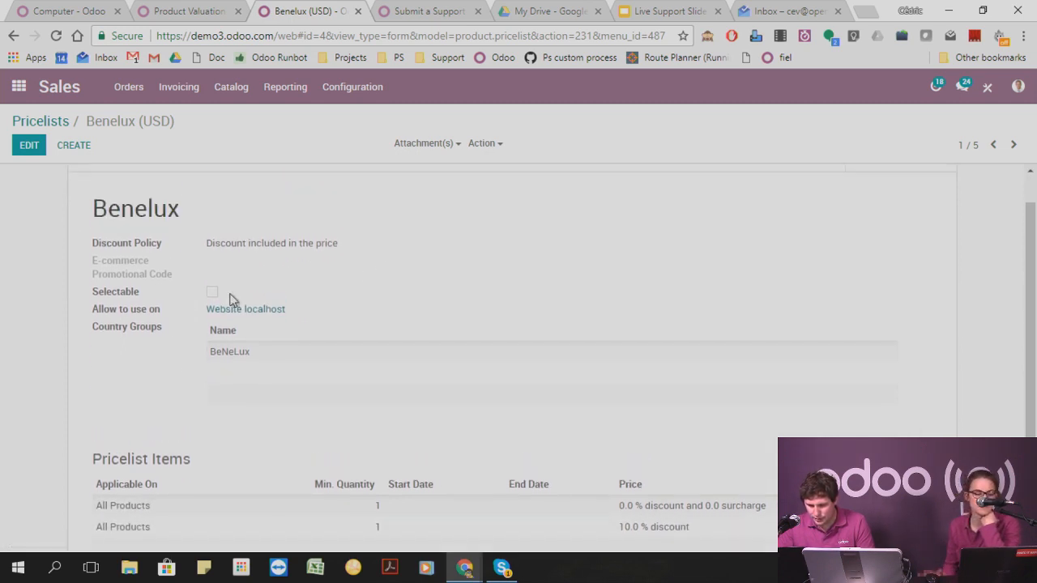
scroll(229, 300, "up", 1)
Inspect the EUR pricelist and its linked Website localhost record, and continue to the USD pricelist.
left_click(1013, 150)
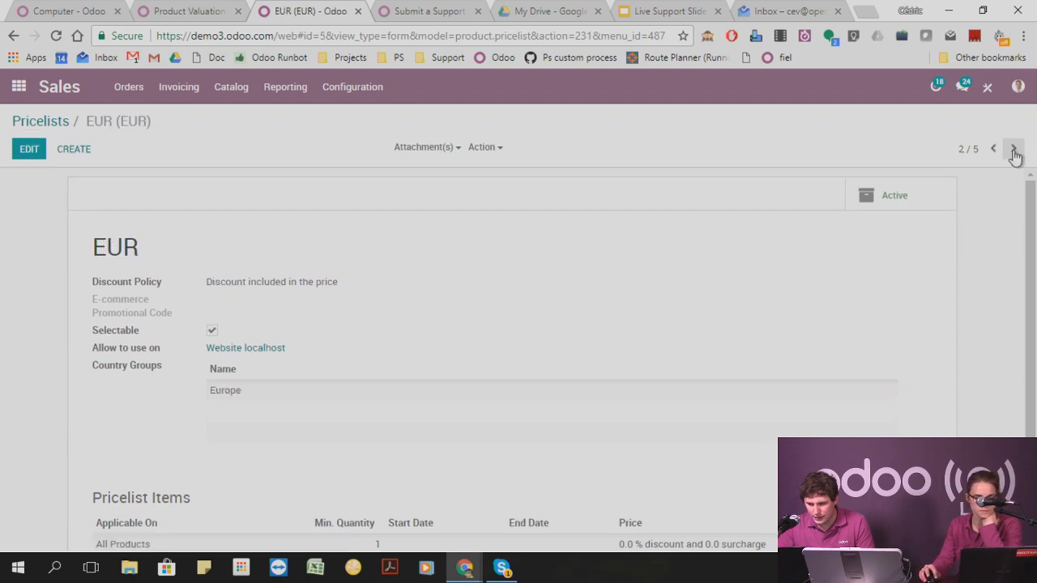
left_click(266, 347)
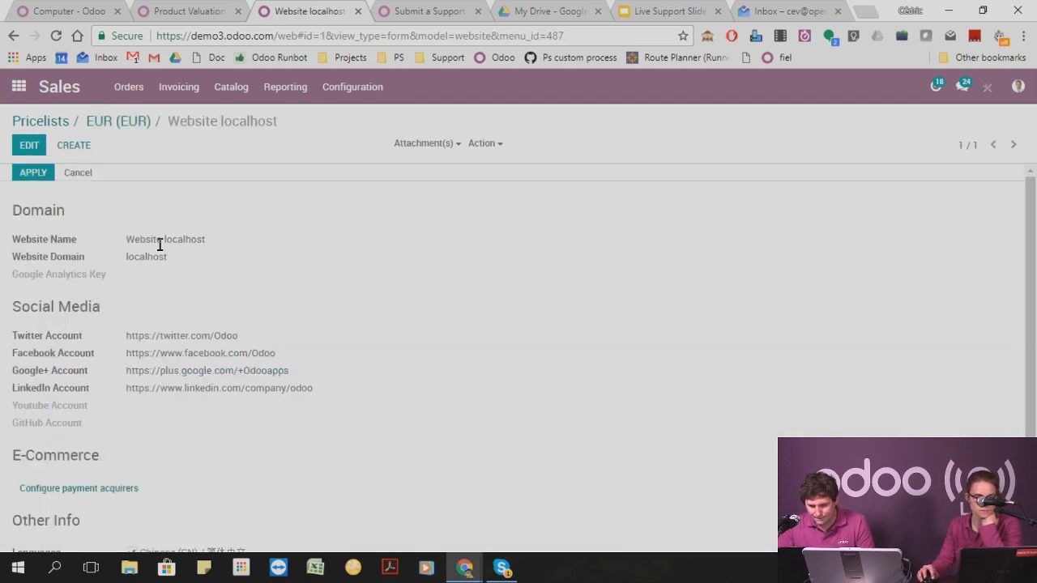
scroll(197, 247, "down", 1)
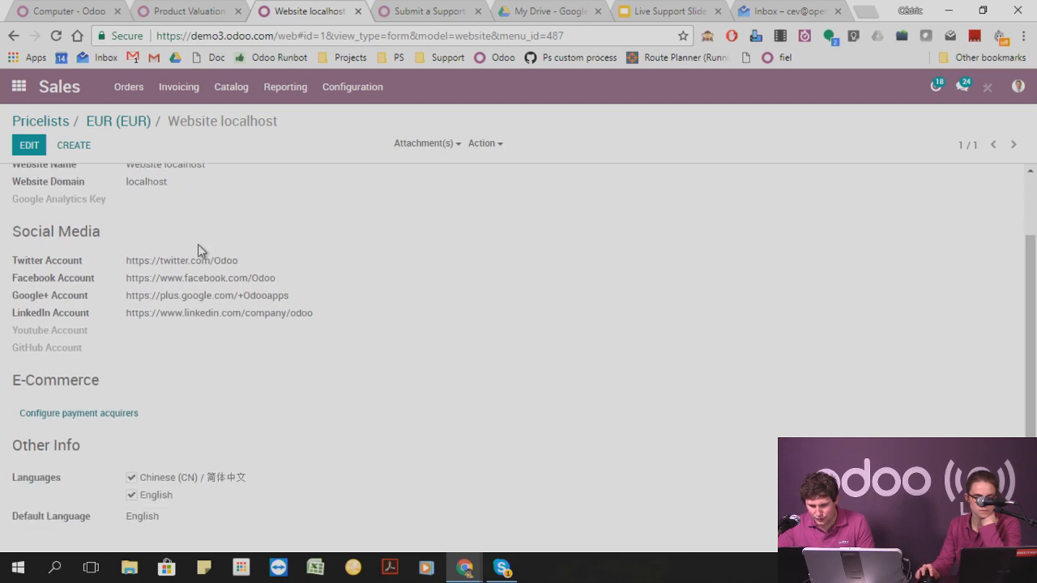
scroll(218, 387, "up", 1)
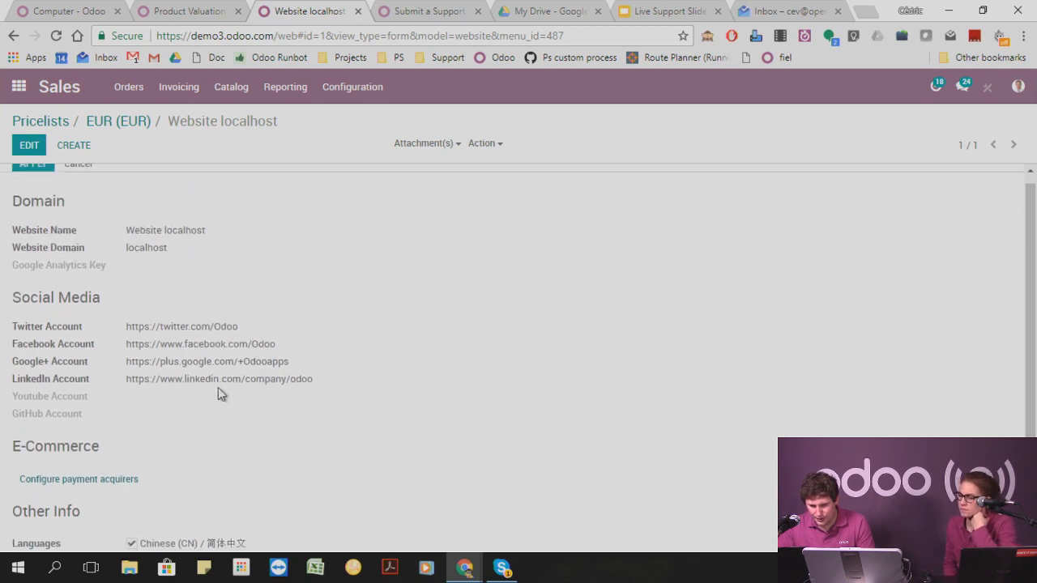
left_click(104, 128)
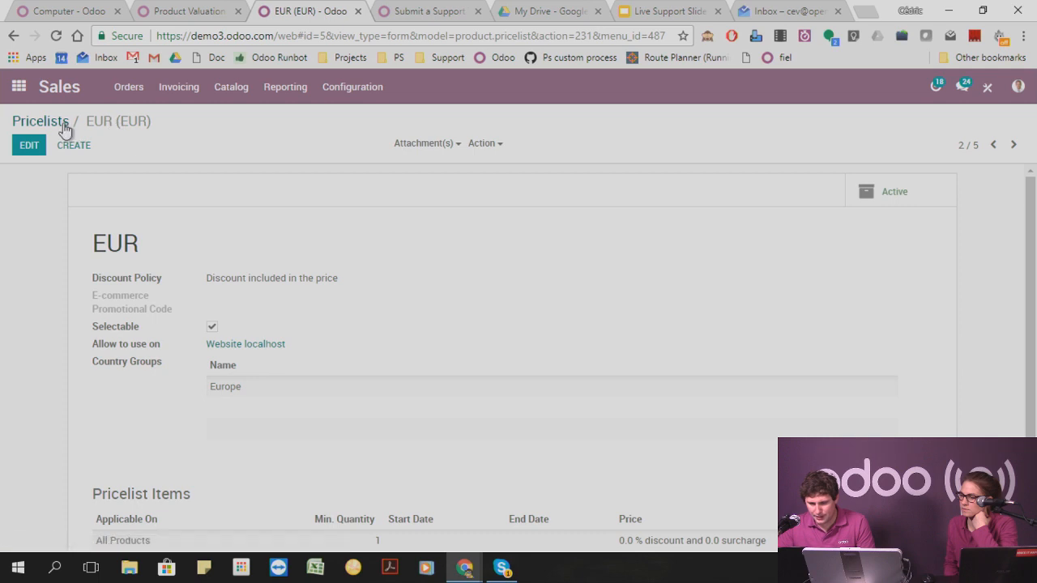
left_click(1012, 146)
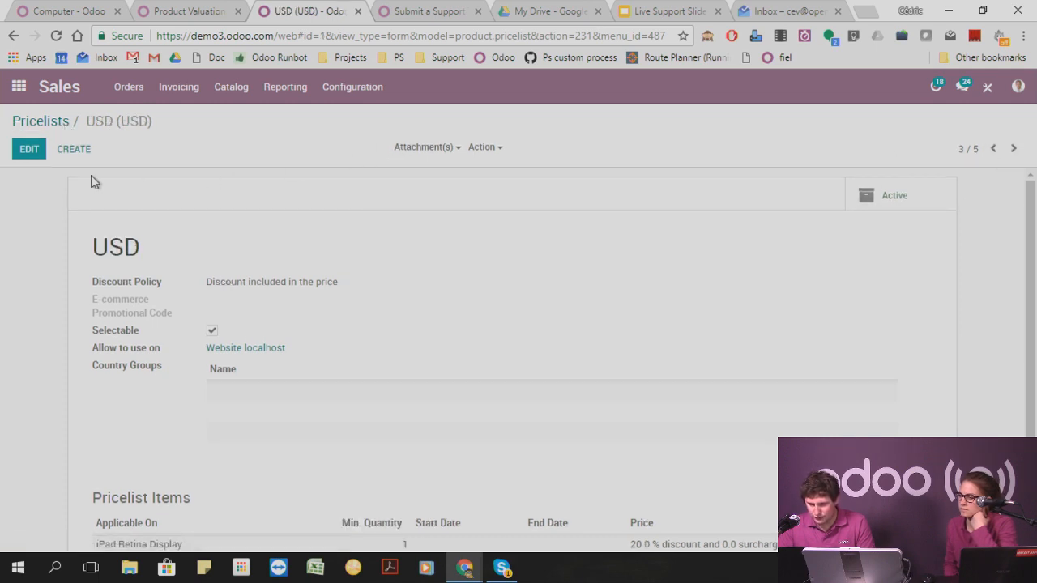
Switch to the Website app and open the public site's Shop page again.
left_click(24, 87)
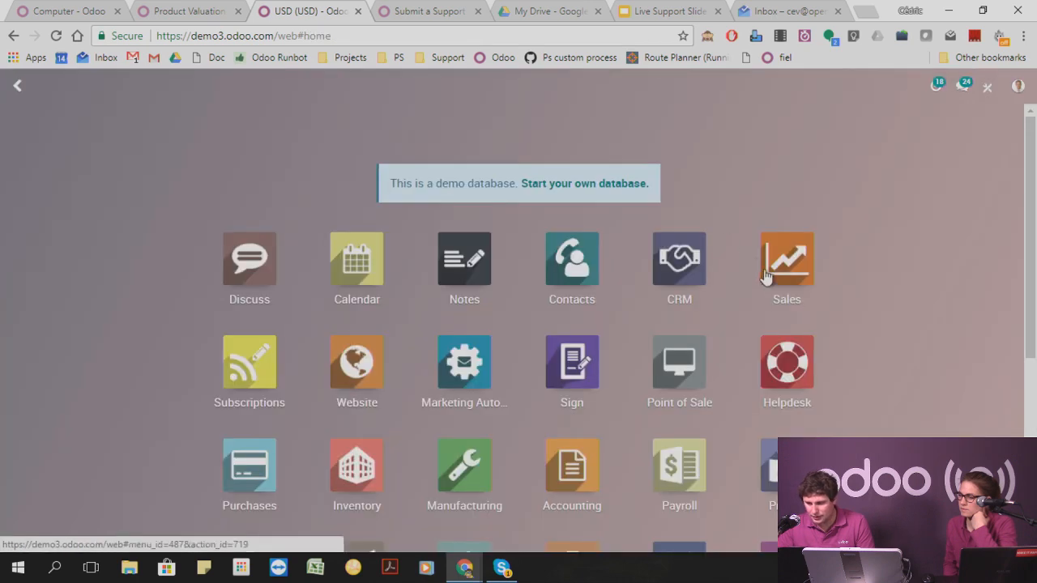
scroll(872, 213, "down", 3)
scroll(872, 212, "up", 1)
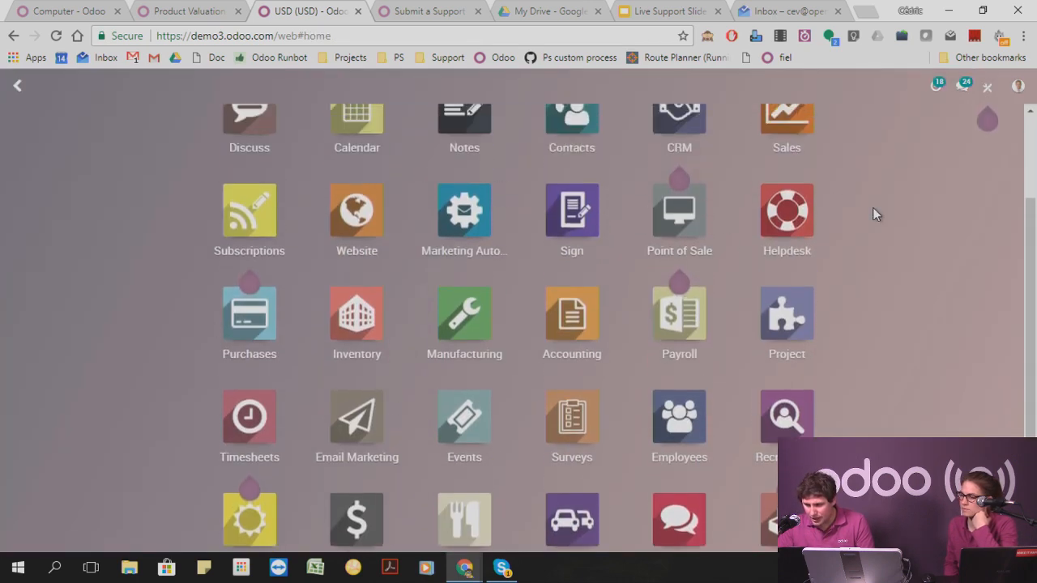
scroll(872, 214, "up", 2)
left_click(354, 284)
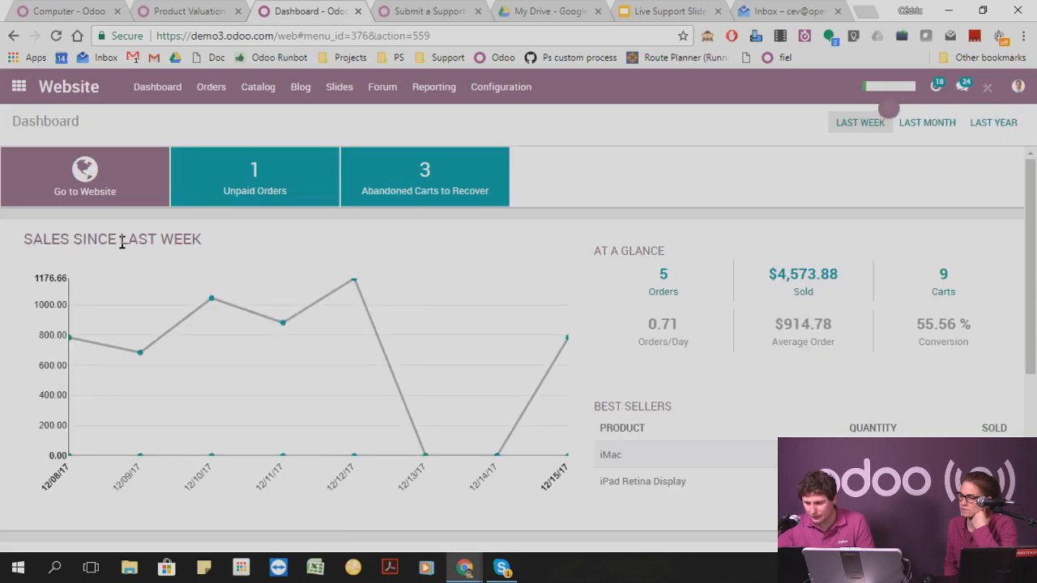
left_click(111, 193)
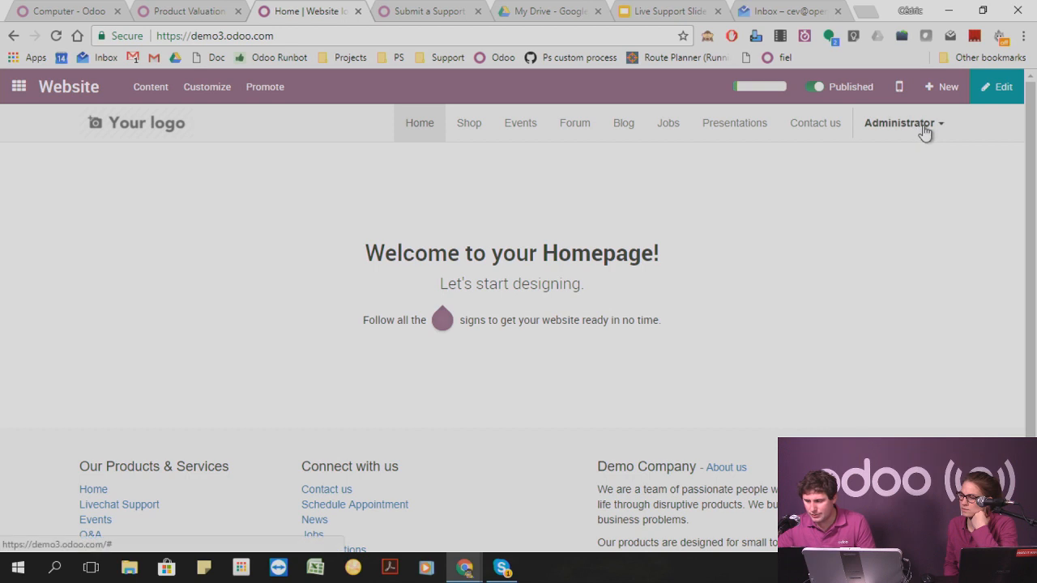
left_click(480, 130)
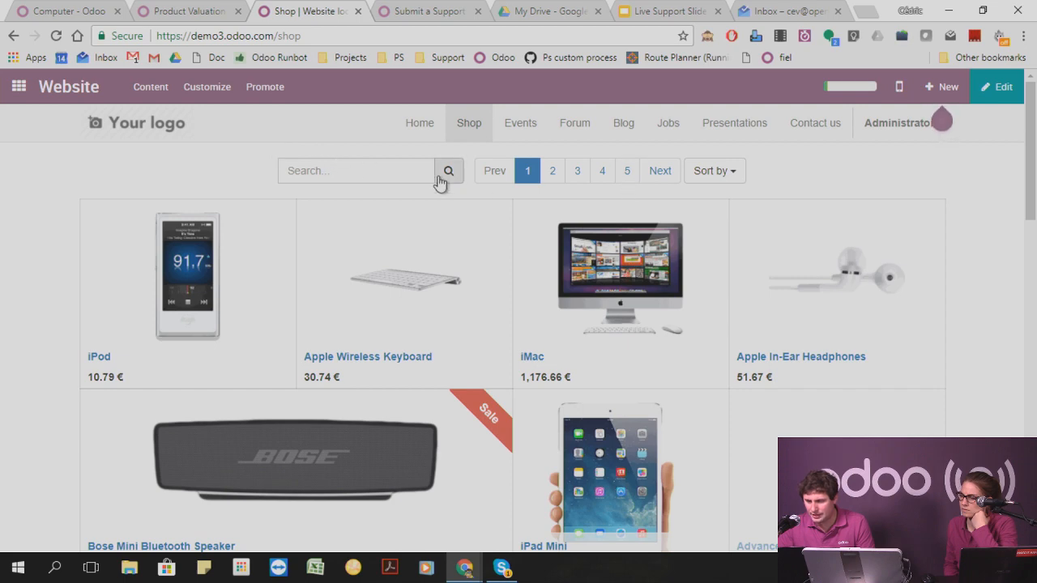
Look through the shop's product listing and open the iPod product page.
scroll(242, 162, "down", 10)
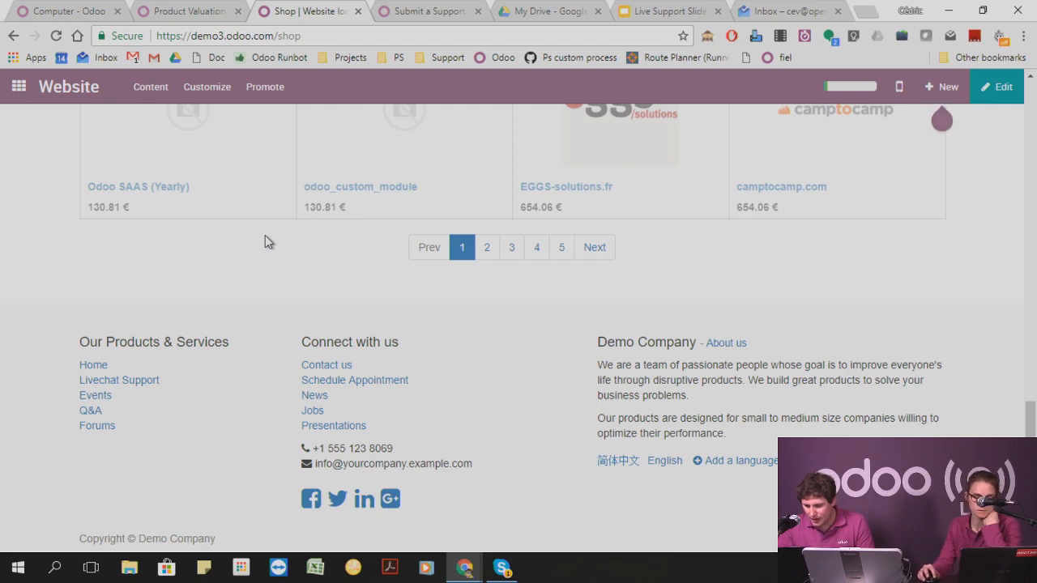
scroll(265, 235, "up", 10)
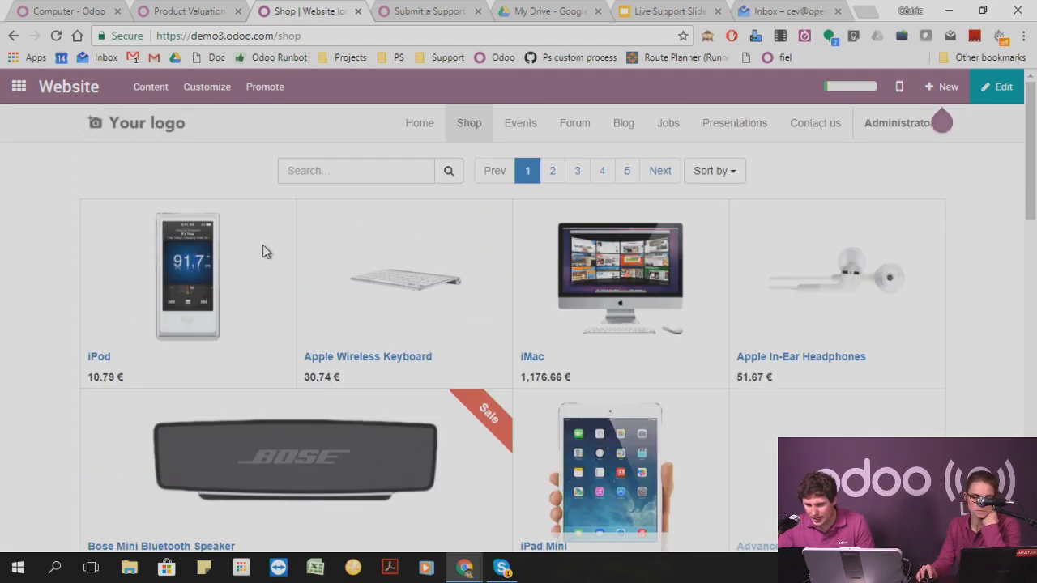
left_click(220, 279)
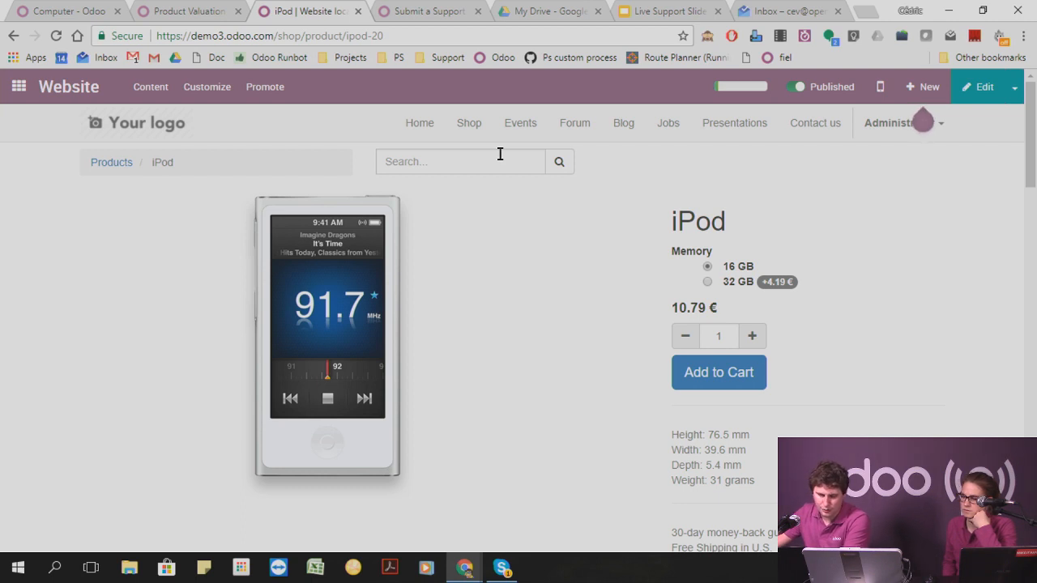
left_click(431, 12)
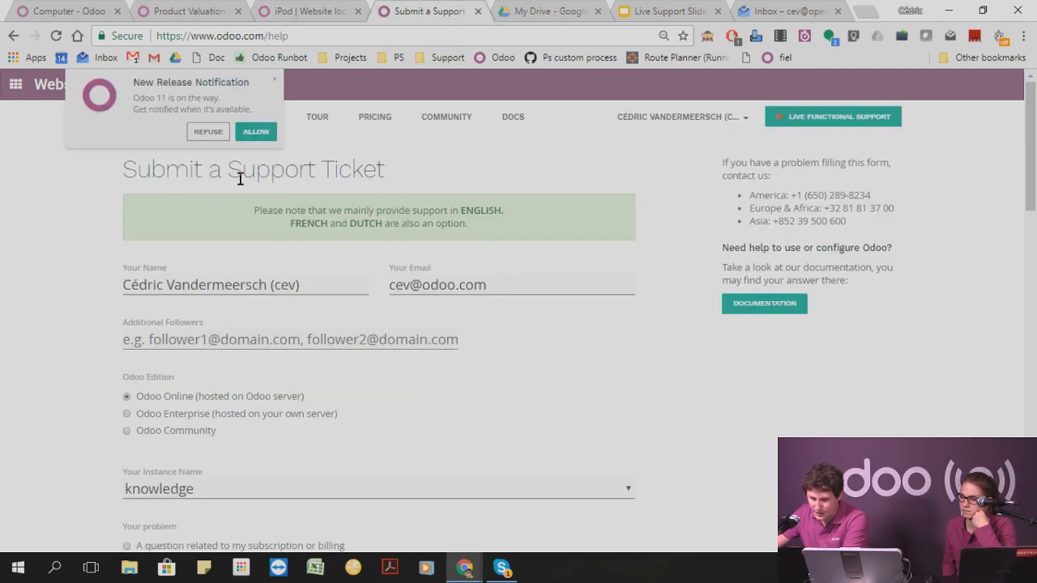
left_click_drag(239, 178, 444, 178)
left_click(447, 179)
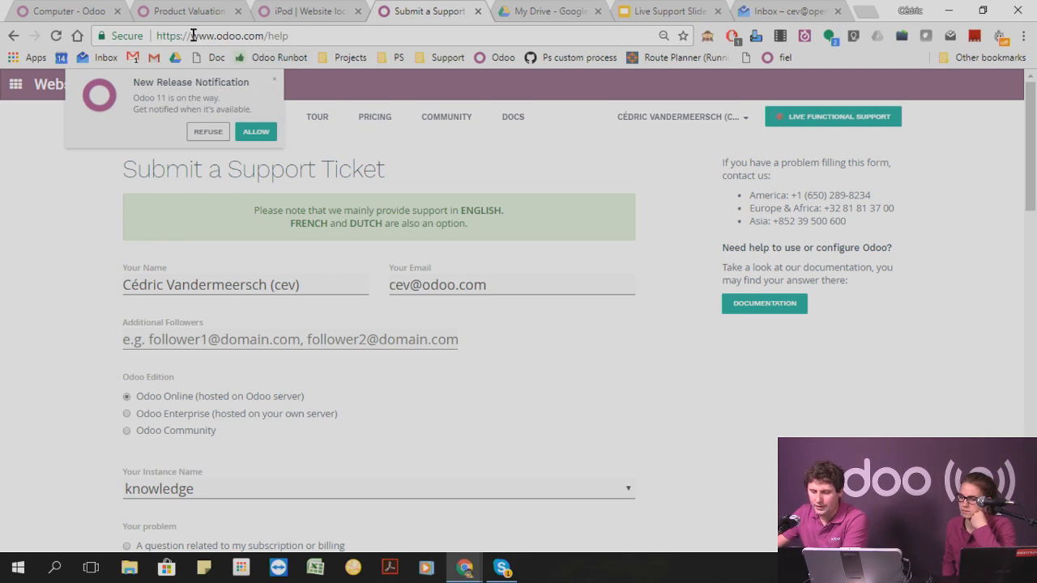
left_click_drag(193, 36, 311, 36)
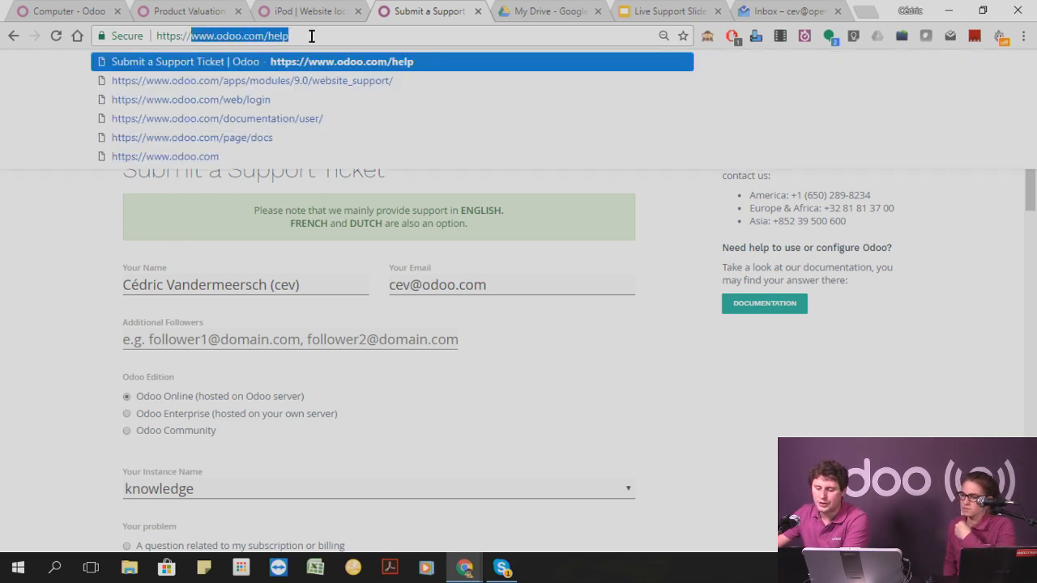
left_click(312, 35)
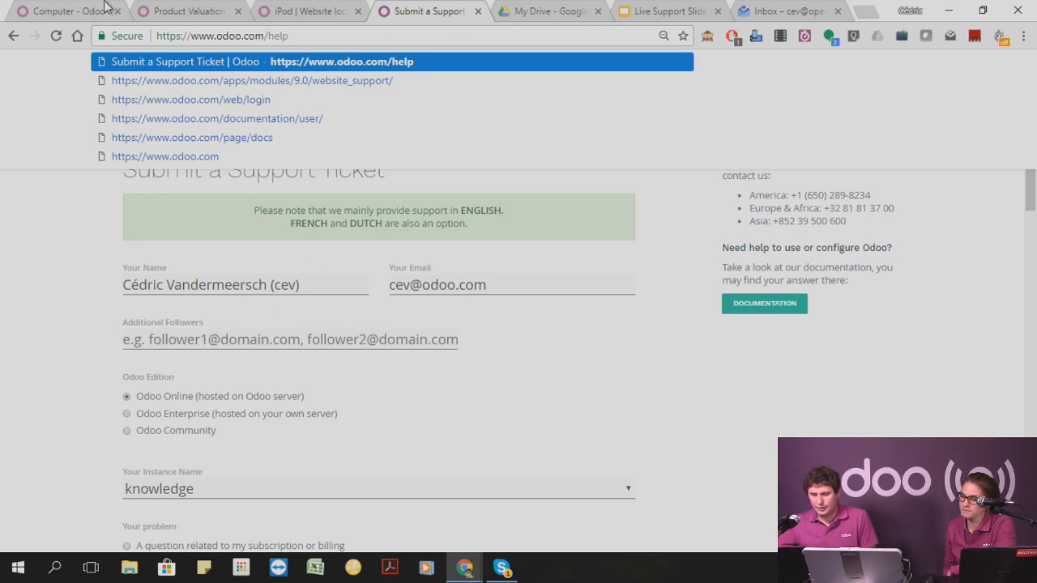
Switch to the live-support-15-12 database and open its public homepage from the Website app.
left_click(220, 11)
left_click(46, 11)
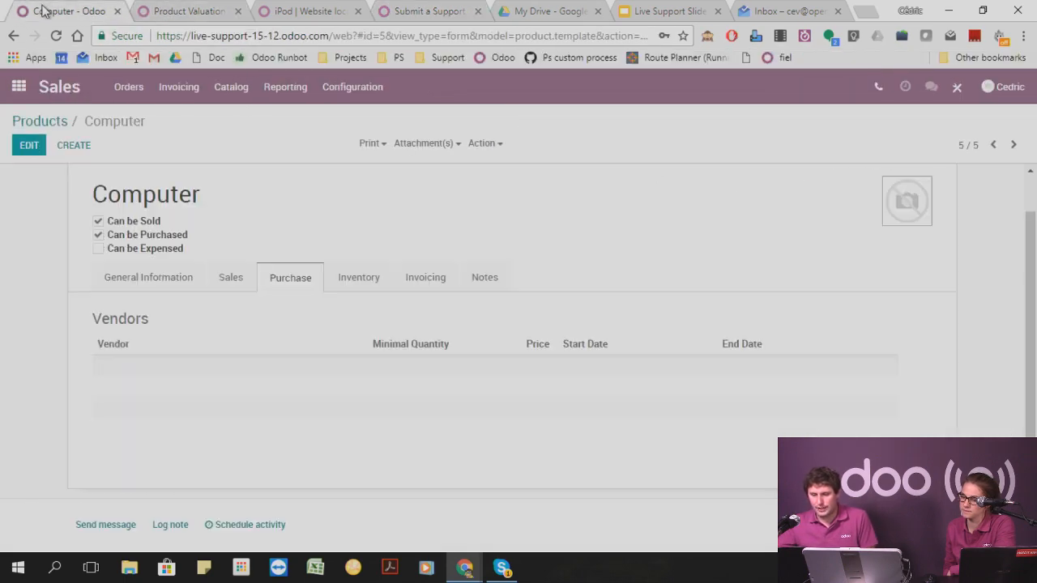
left_click(22, 87)
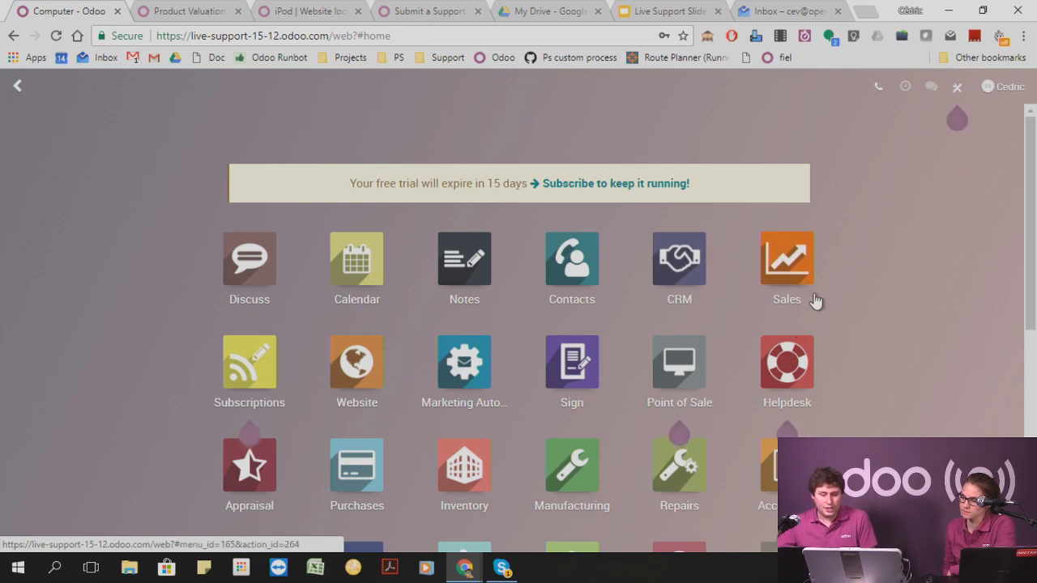
left_click(372, 368)
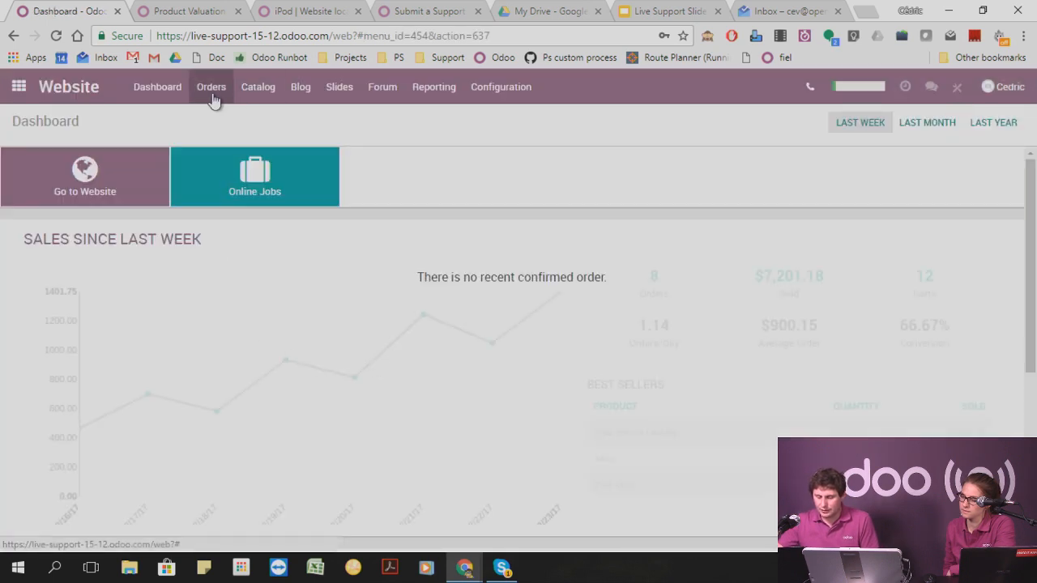
left_click(117, 186)
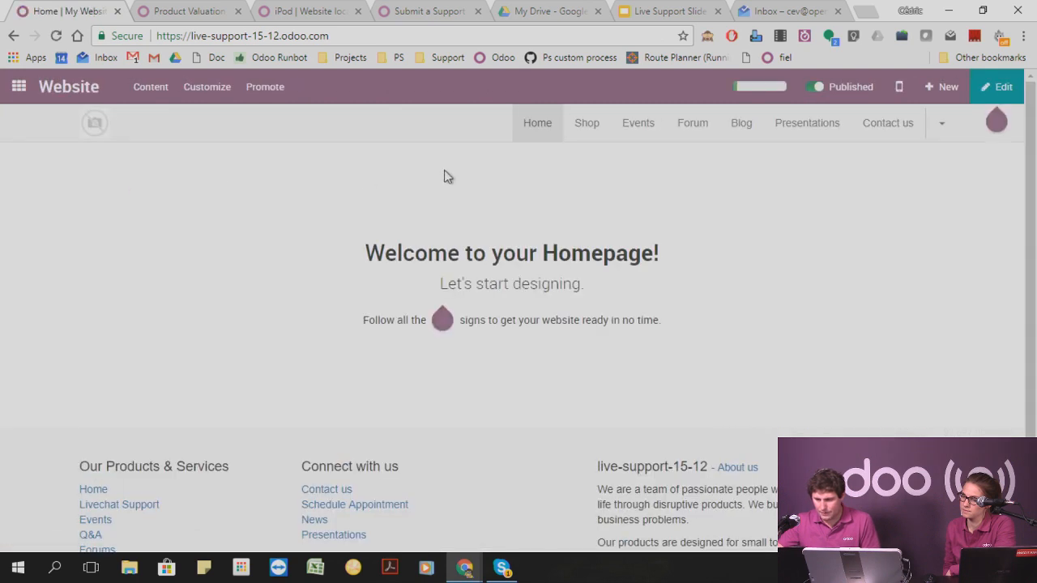
Compare the Shop product listings of the live-support-15-12 and demo3 websites.
left_click(589, 129)
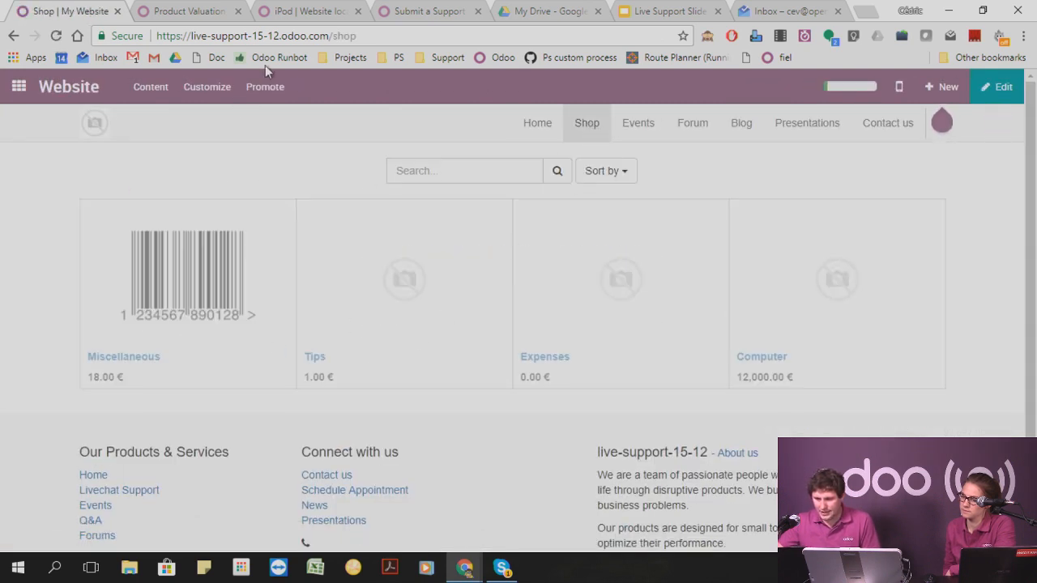
left_click(305, 12)
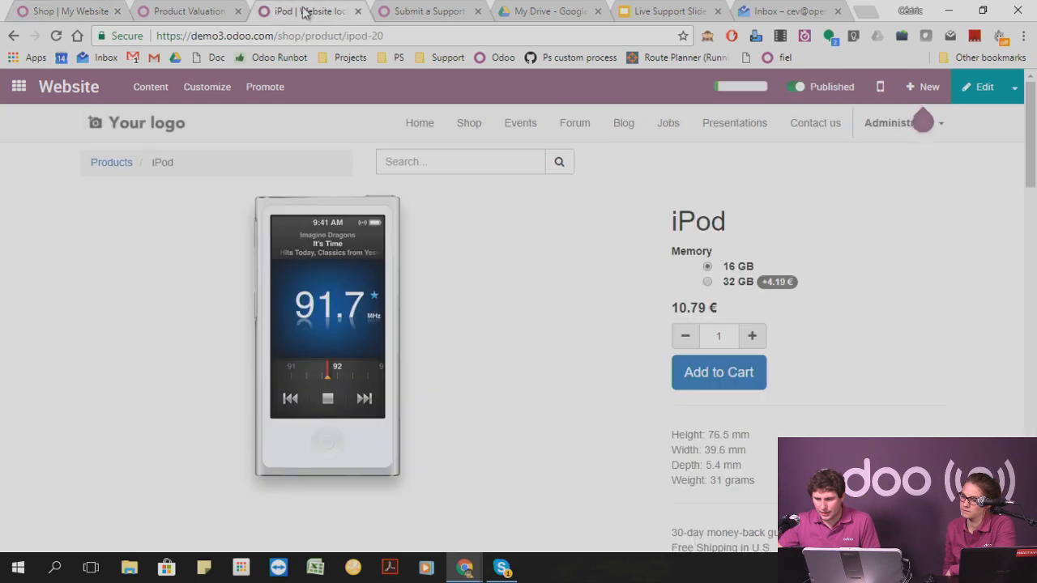
left_click(98, 165)
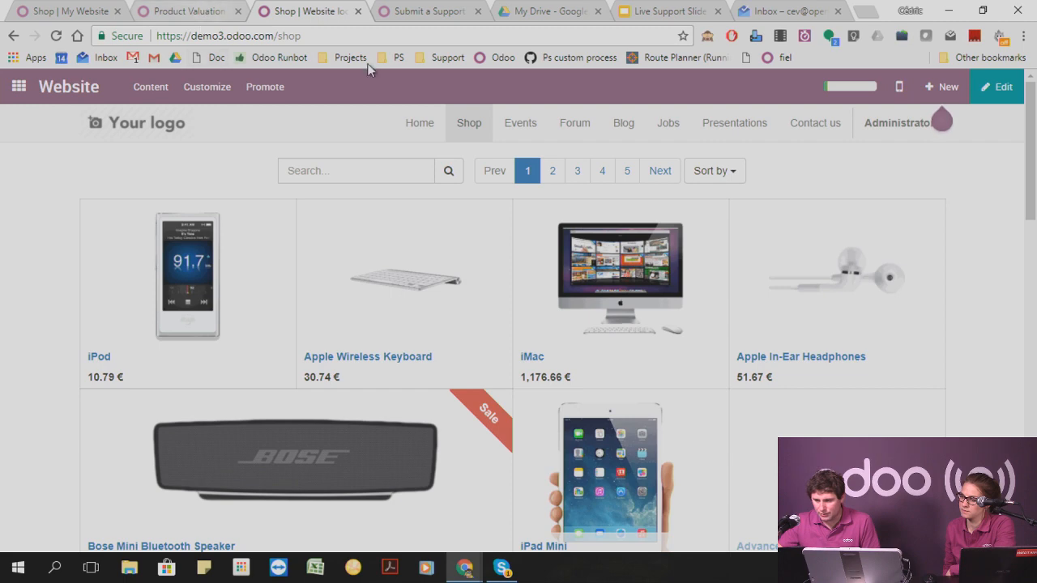
Switch to the runbot database and open its public website's Shop page through the Website app.
left_click(186, 11)
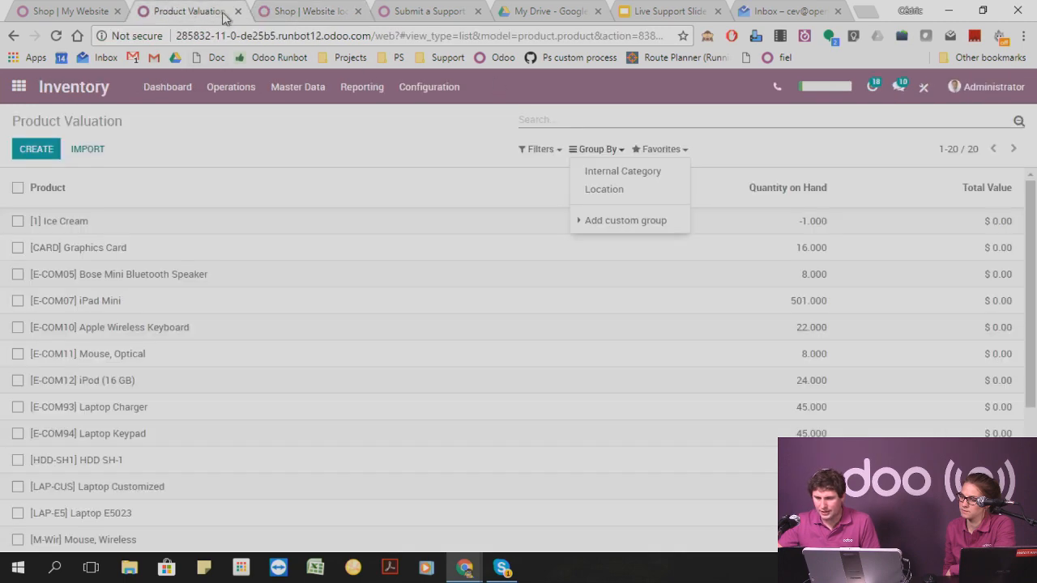
left_click(21, 87)
scroll(491, 296, "down", 5)
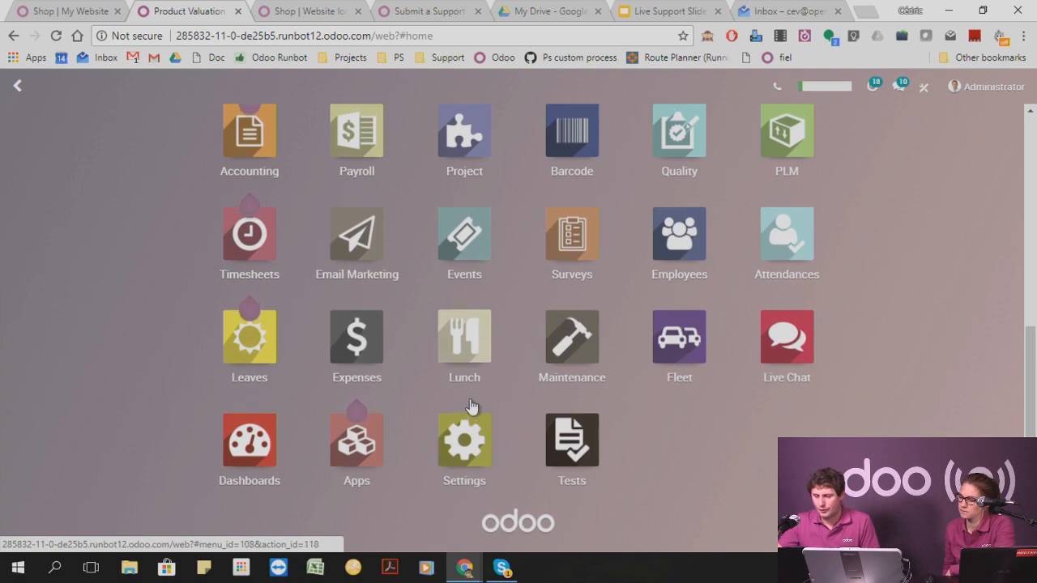
scroll(226, 395, "up", 3)
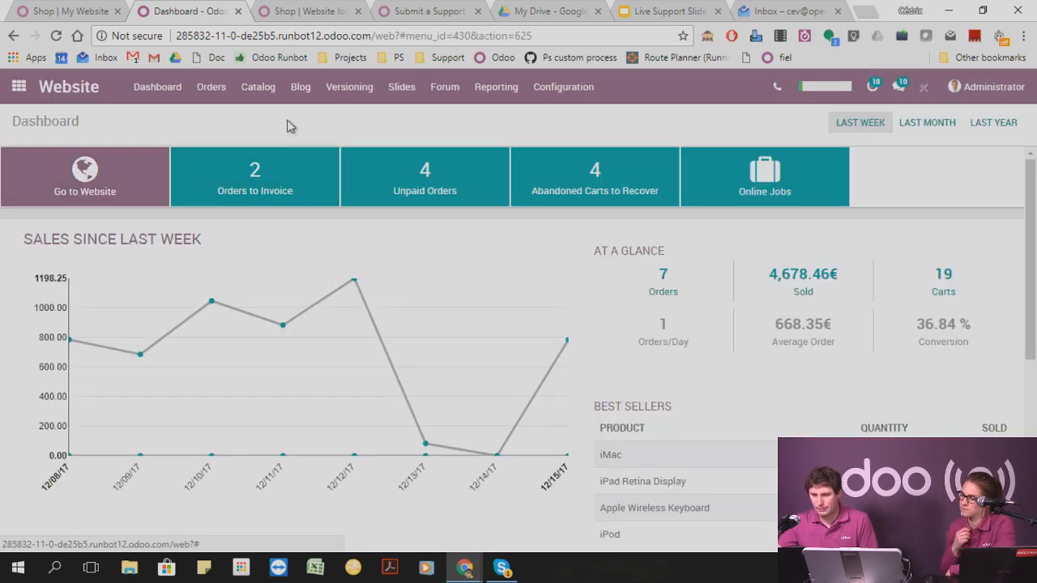
left_click(209, 96)
left_click(157, 87)
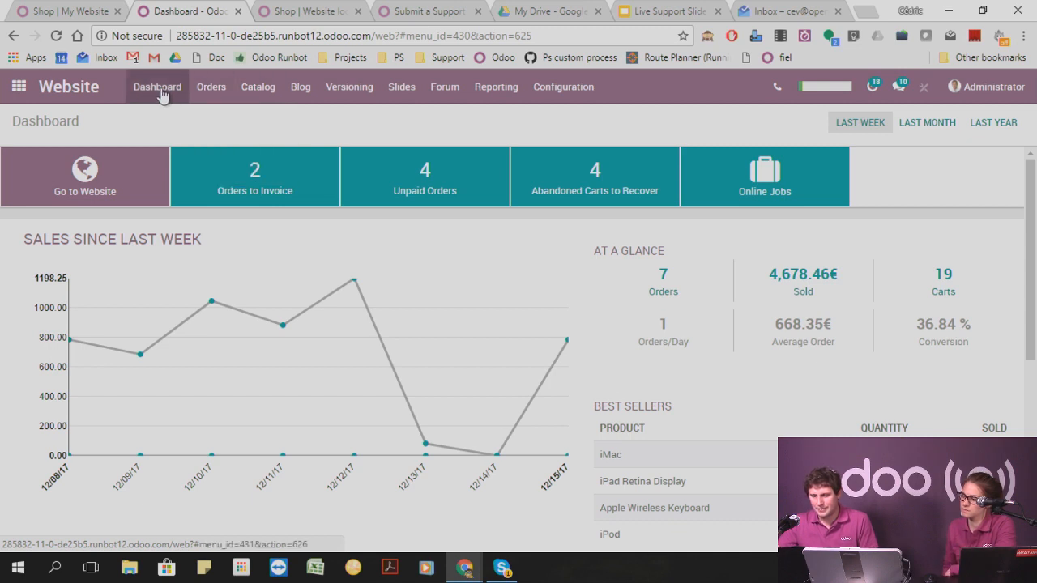
left_click(106, 168)
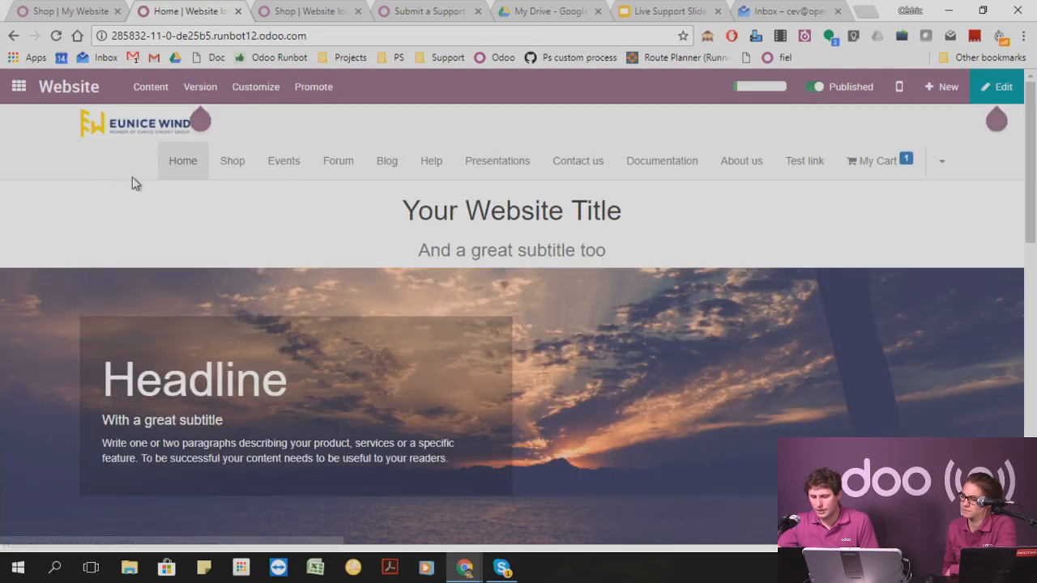
left_click(236, 162)
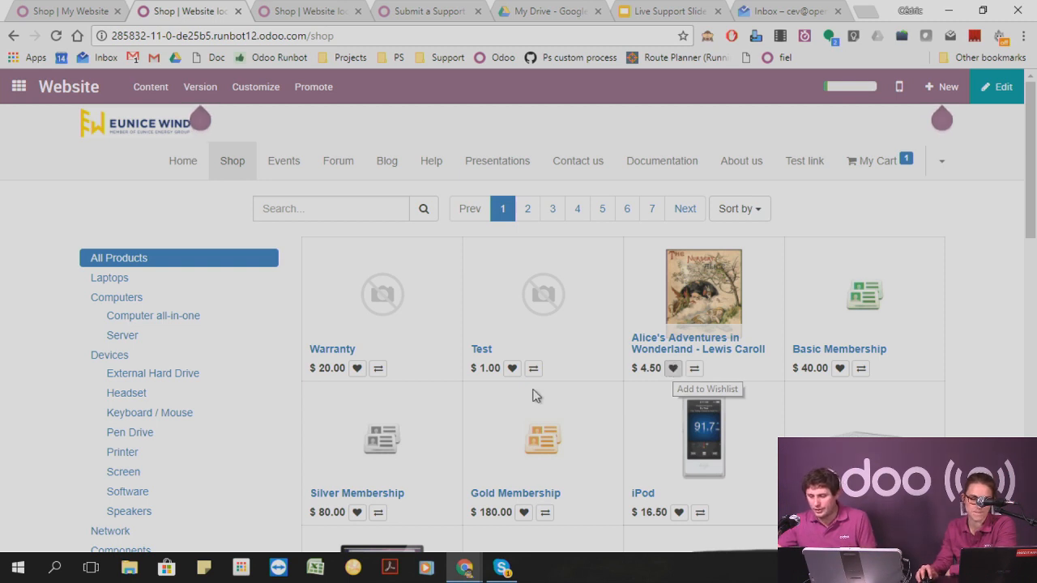
Add the Test, Basic Membership and Gold Membership products to the wishlist.
left_click(512, 369)
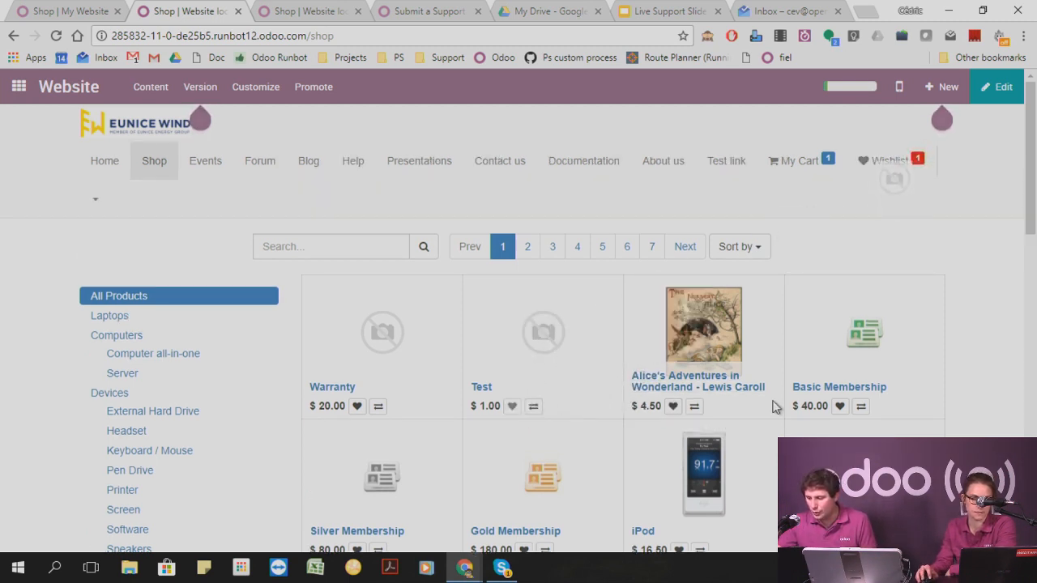
scroll(640, 427, "down", 2)
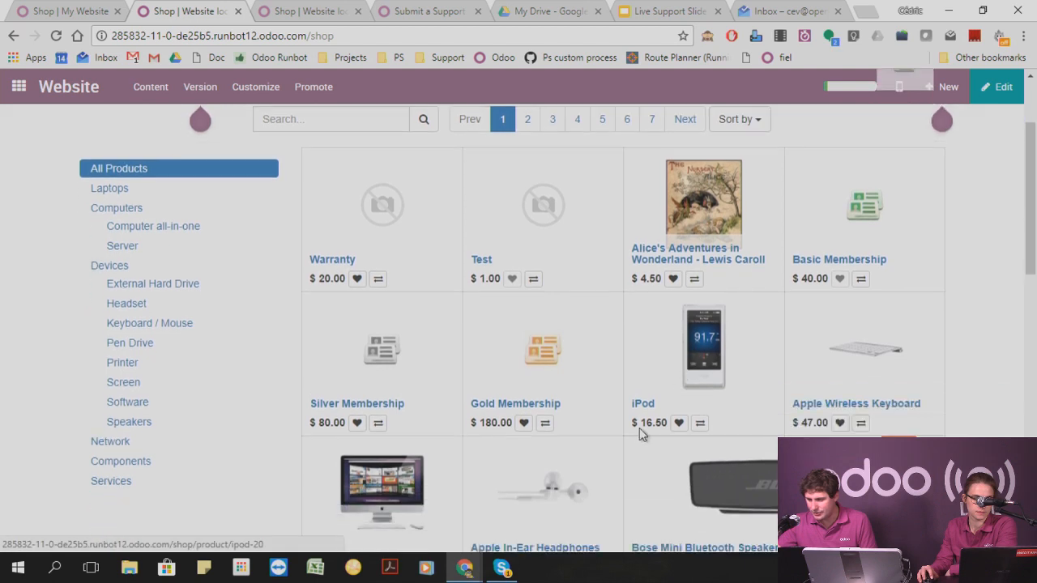
left_click(524, 401)
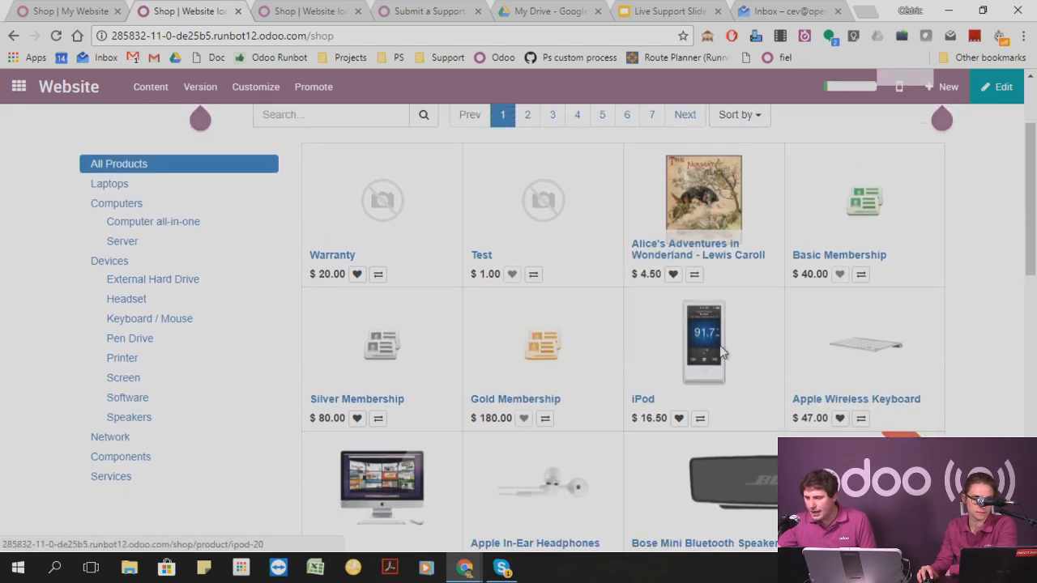
Open the wishlist and add Test, Basic Membership and Gold Membership to the cart.
left_click(887, 163)
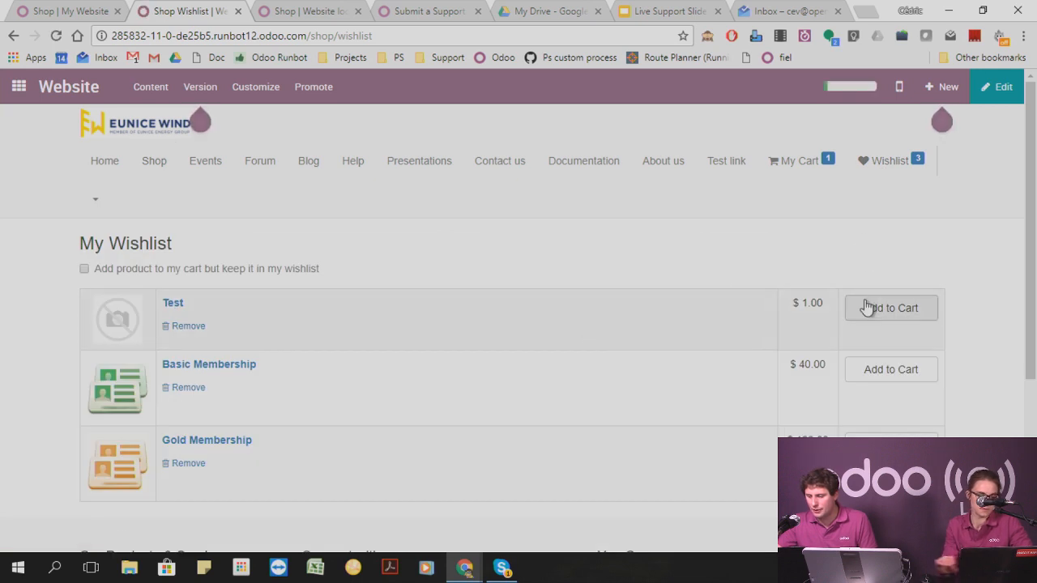
left_click(875, 310)
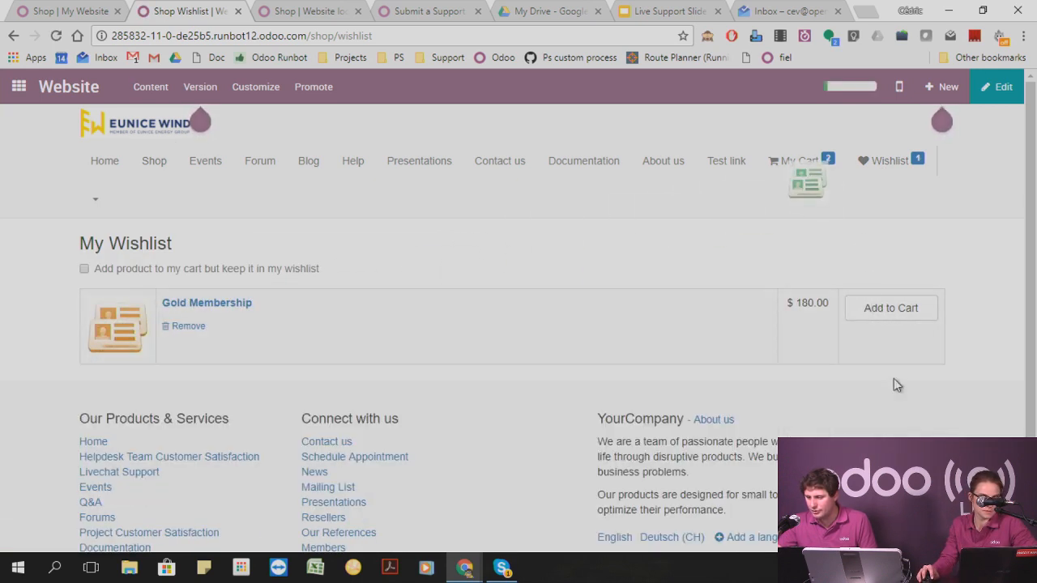
left_click(880, 311)
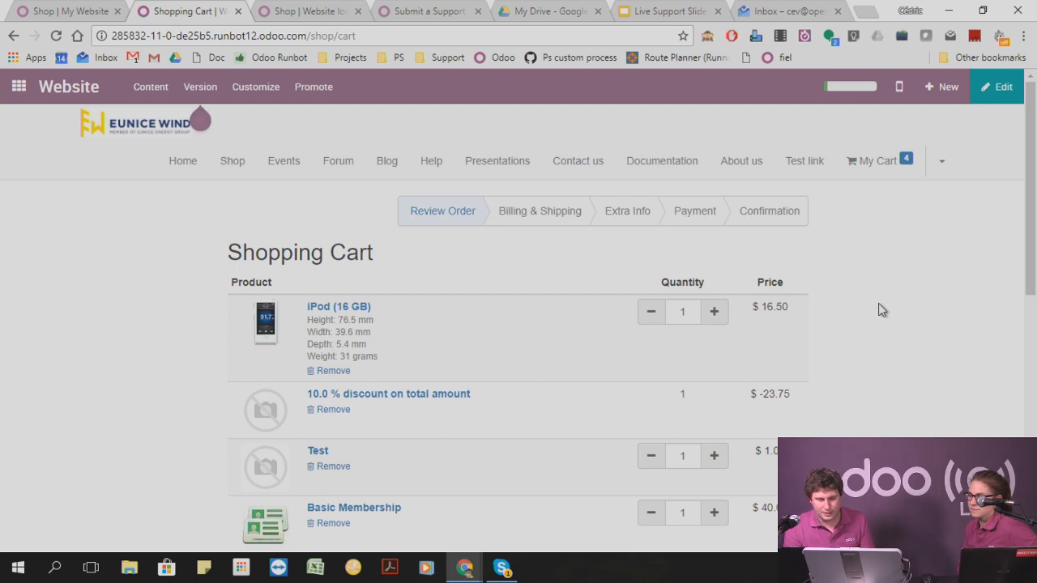
Open the Odoo 10.0 user documentation and go to its Inventory section.
left_click(299, 13)
left_click(421, 13)
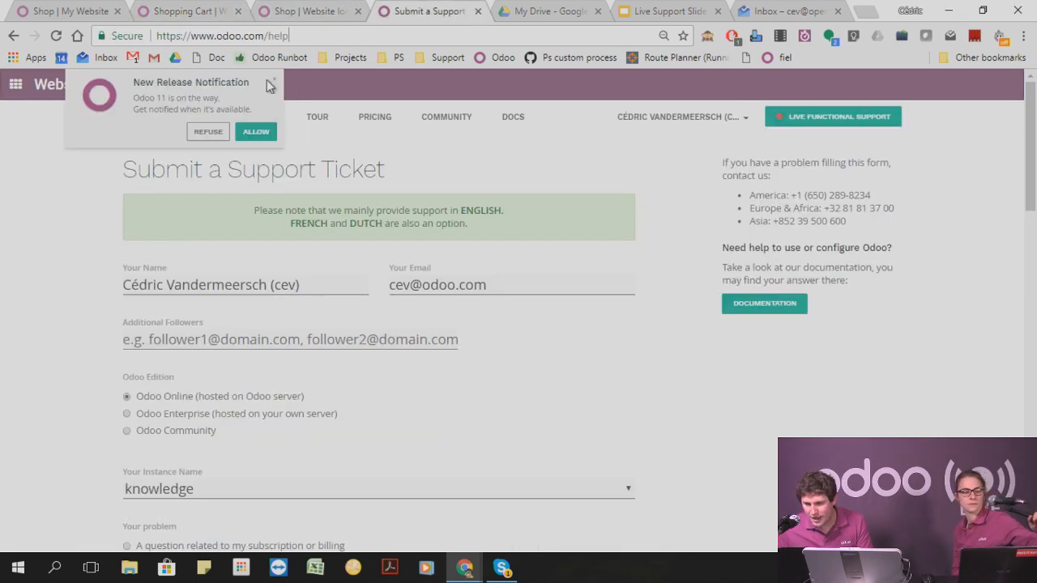
left_click(204, 59)
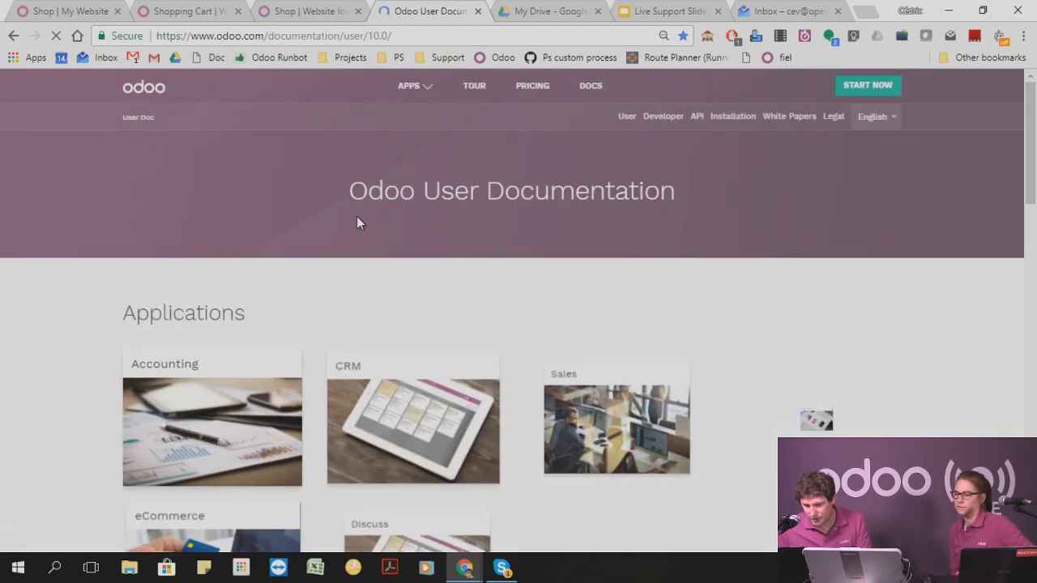
scroll(379, 216, "down", 2)
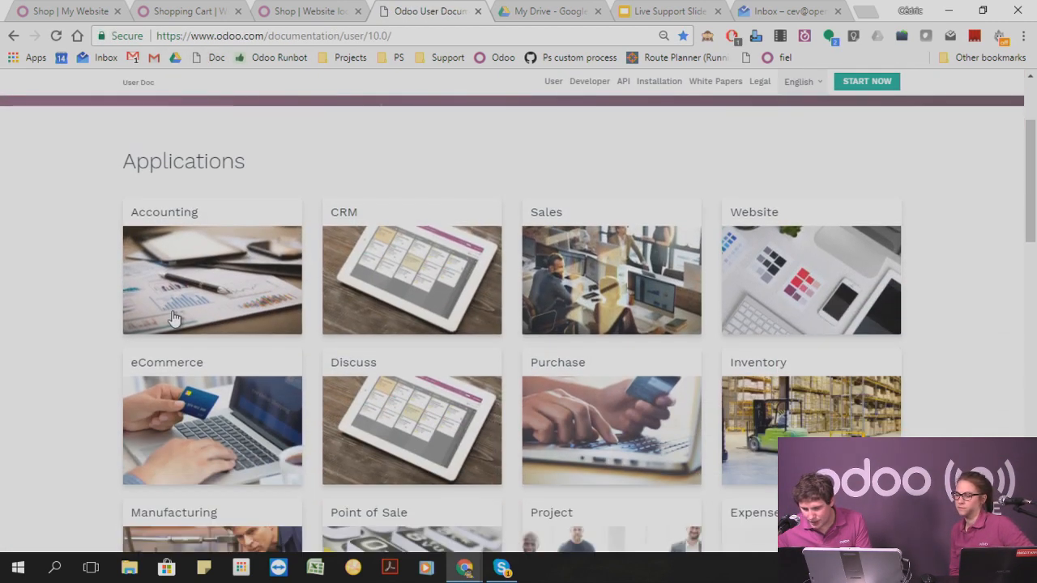
scroll(696, 344, "down", 2)
left_click(802, 279)
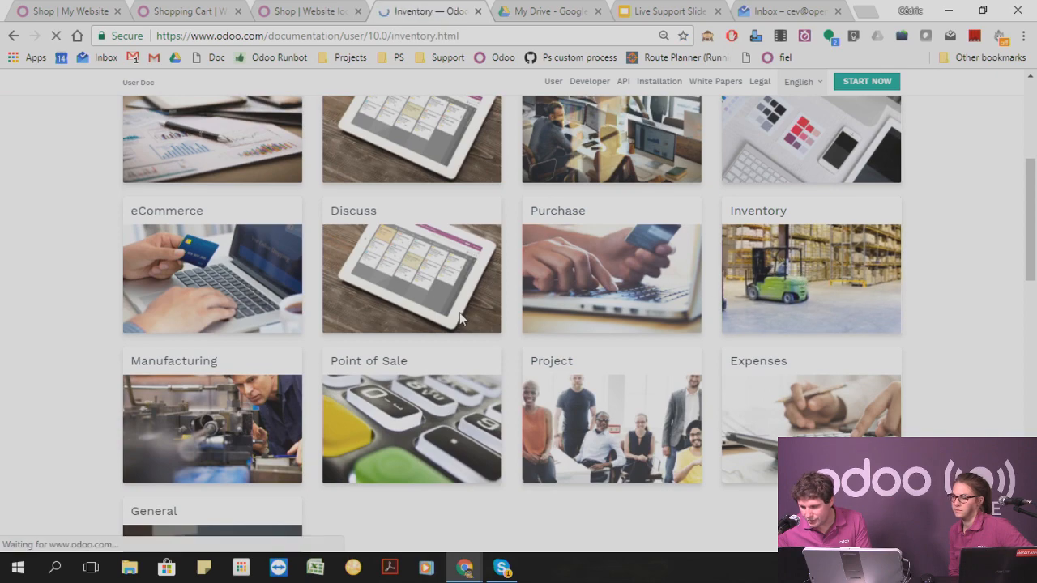
Find "lande" in the Inventory documentation and read through the article on integrating landed costs in the cost of the product.
key("ctrl+f")
type("lan")
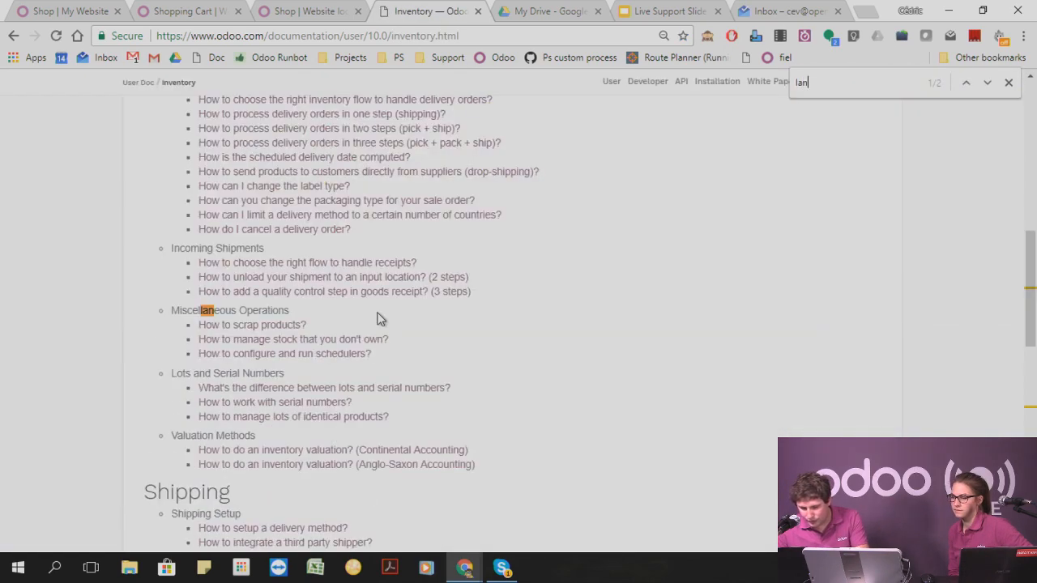
type("de")
left_click(377, 312)
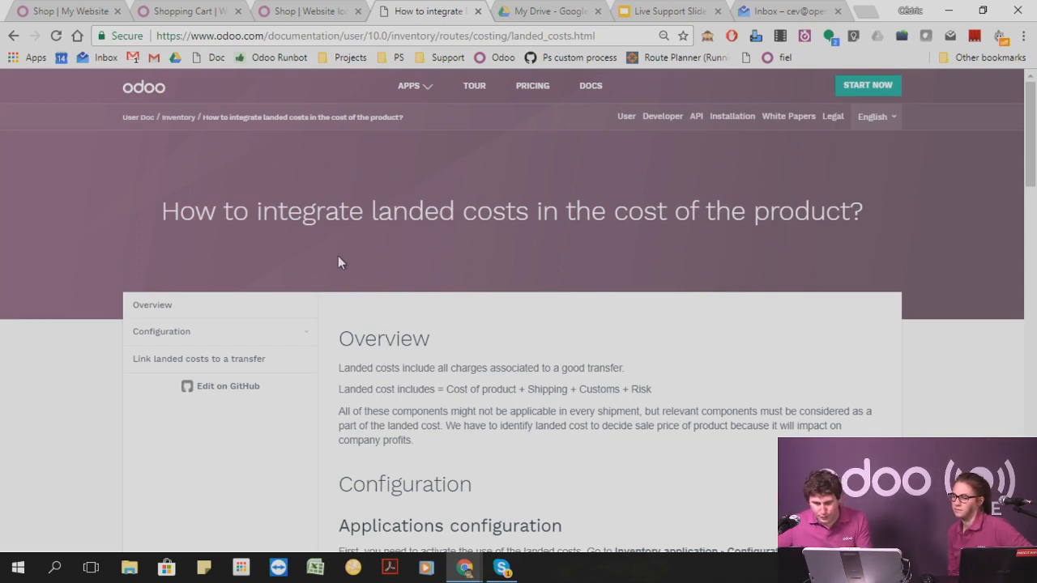
scroll(338, 256, "down", 10)
scroll(432, 247, "down", 15)
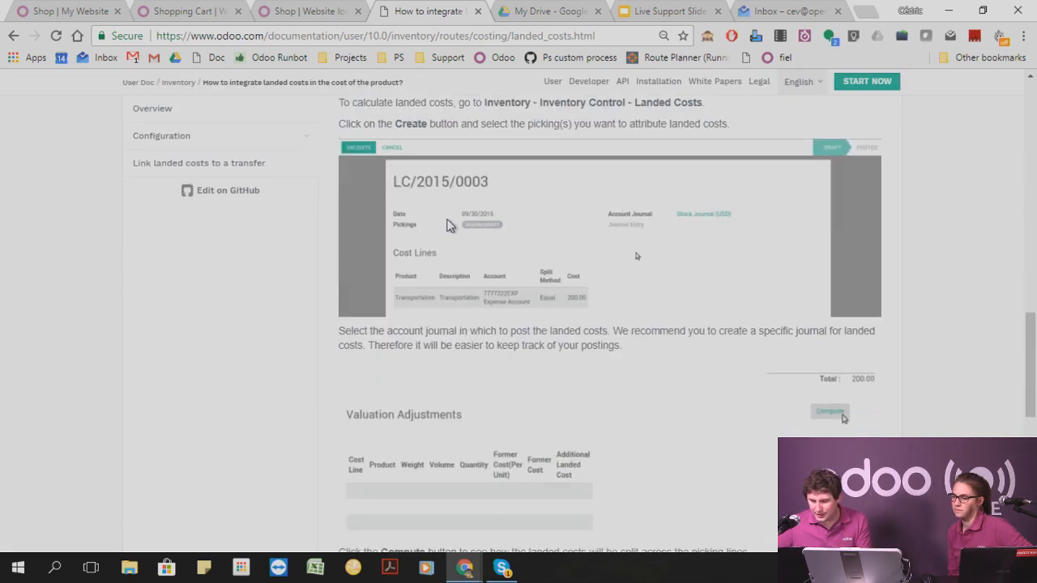
scroll(463, 276, "up", 20)
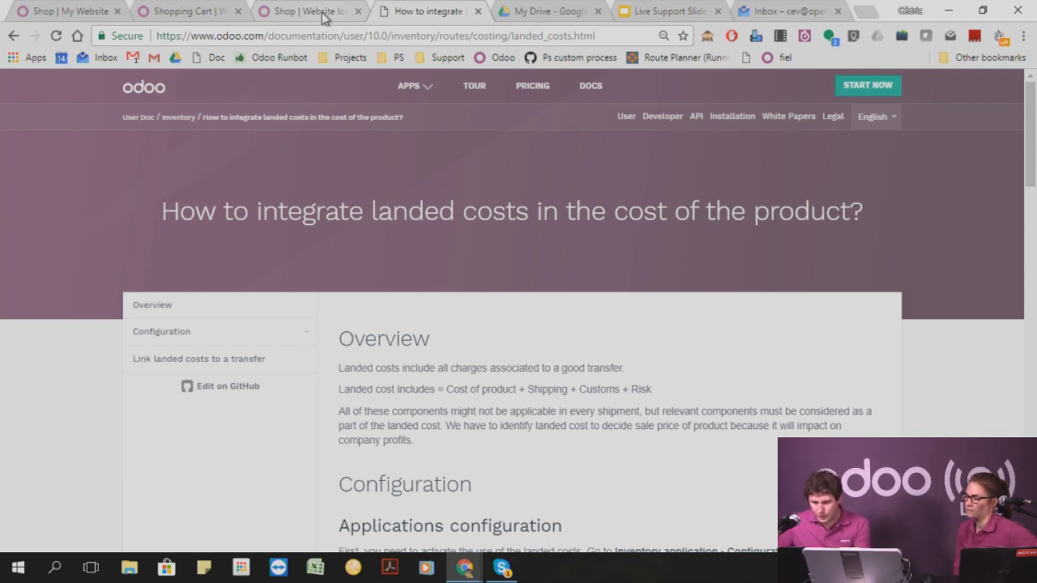
Switch to the live-support-15-12 database and open the first internal user's record from the access rights management in Settings.
left_click(197, 11)
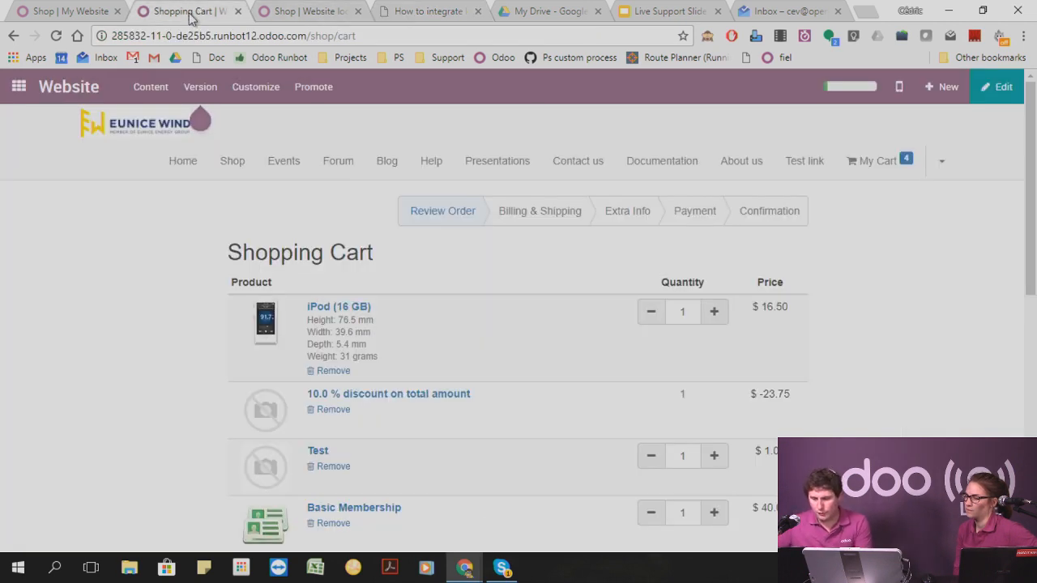
left_click(71, 11)
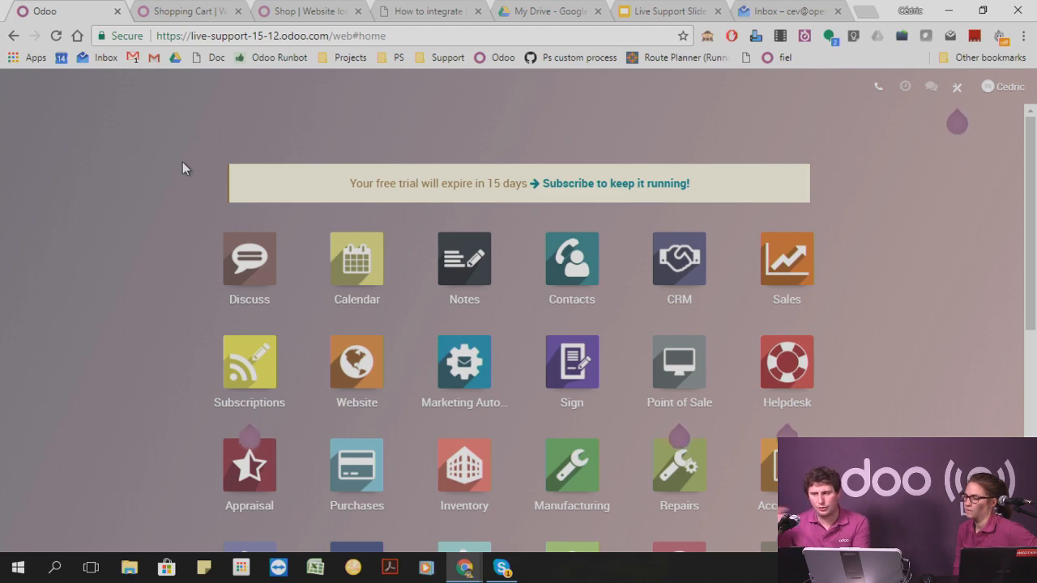
scroll(394, 167, "down", 5)
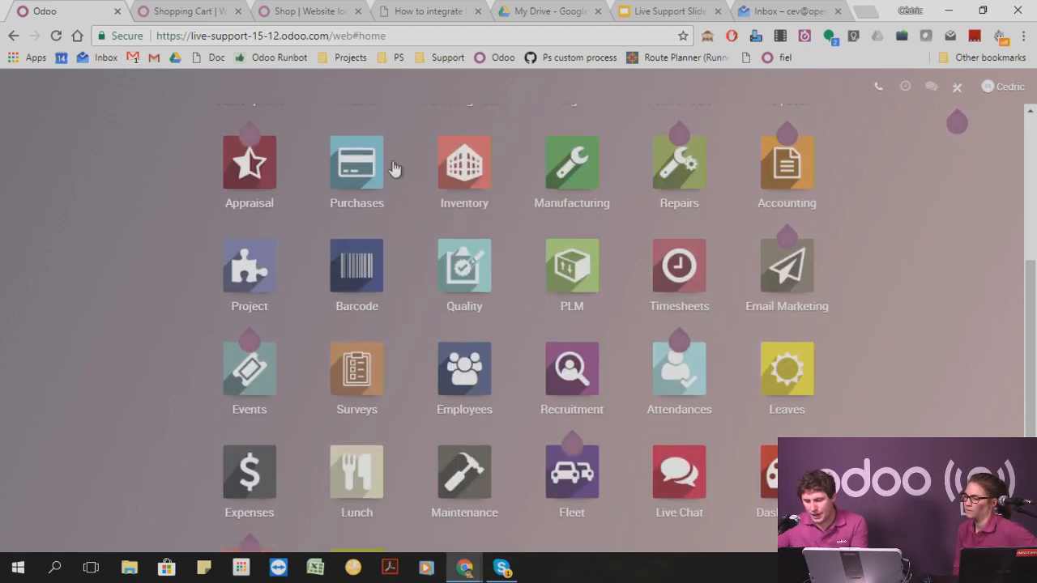
left_click(365, 441)
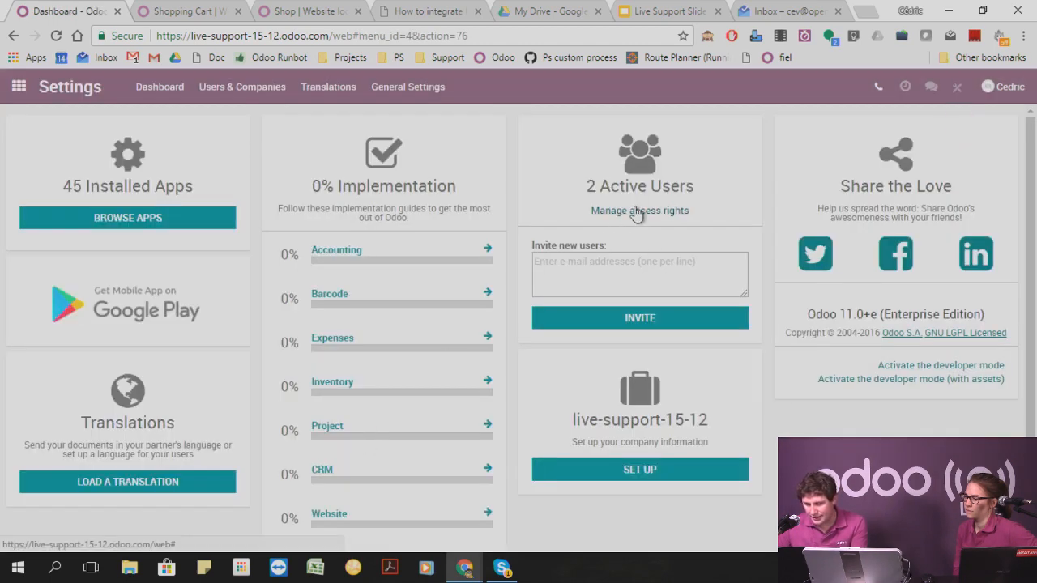
left_click(638, 211)
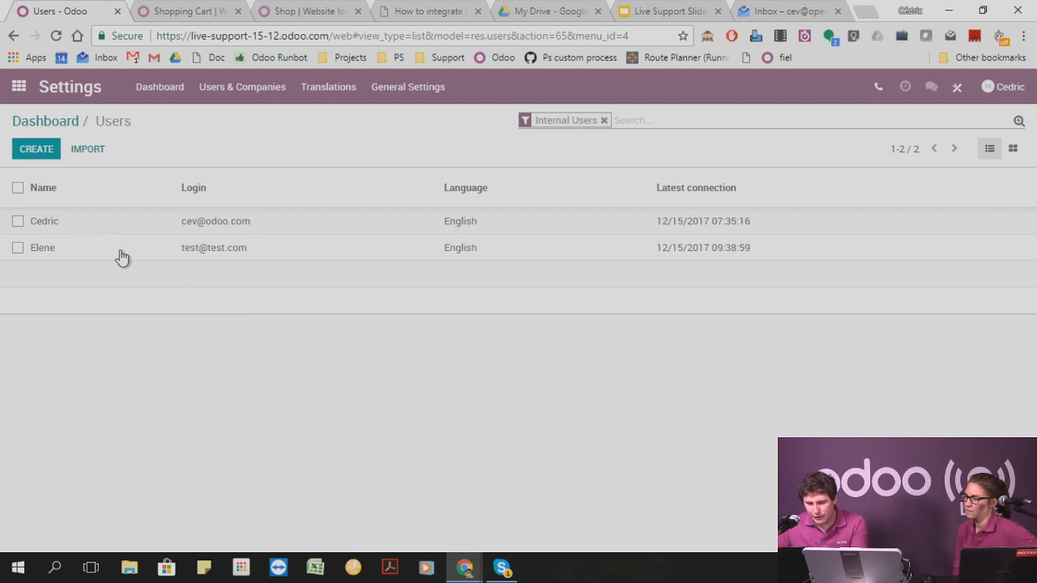
left_click(142, 231)
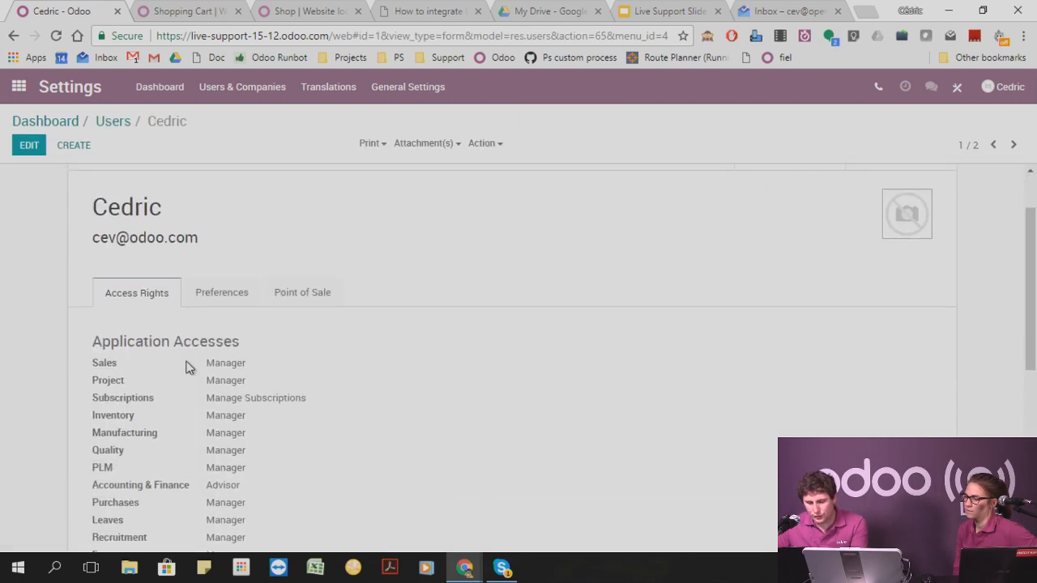
Examine the user's application access rights, from Sales and Subscriptions through to Administration.
left_click_drag(209, 358, 270, 380)
left_click_drag(201, 399, 368, 420)
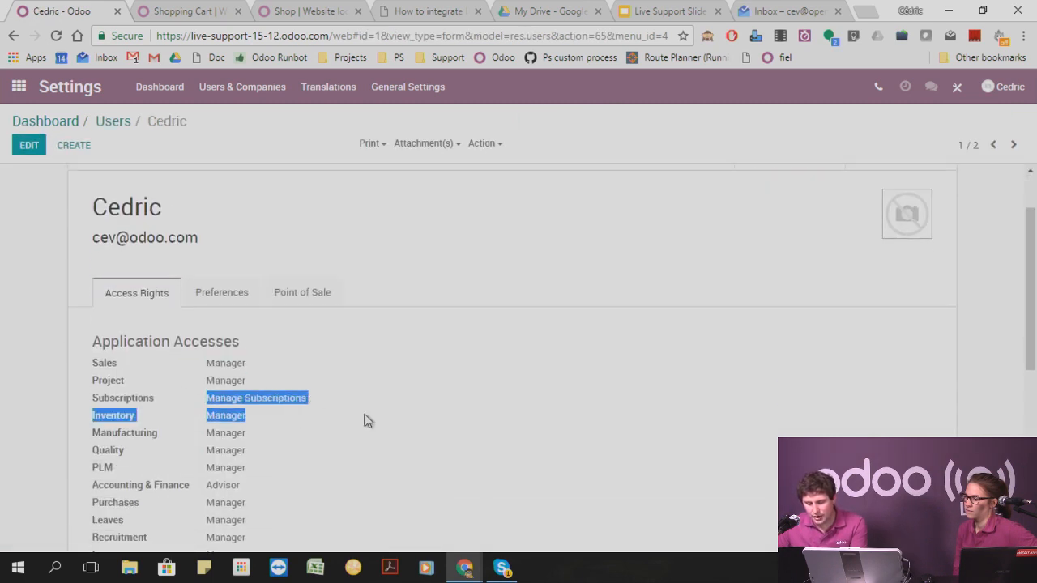
scroll(251, 412, "down", 5)
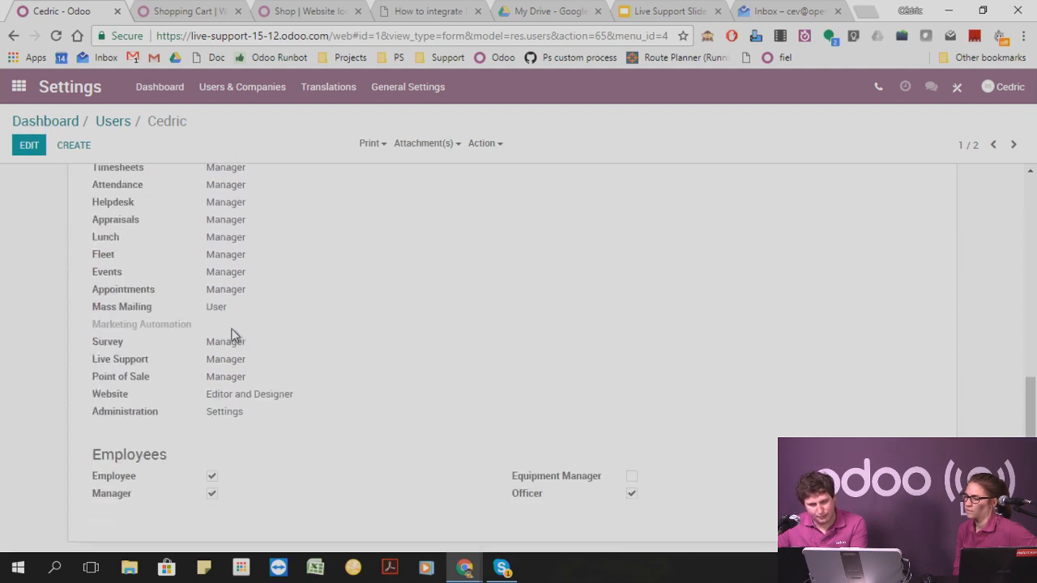
scroll(230, 334, "up", 5)
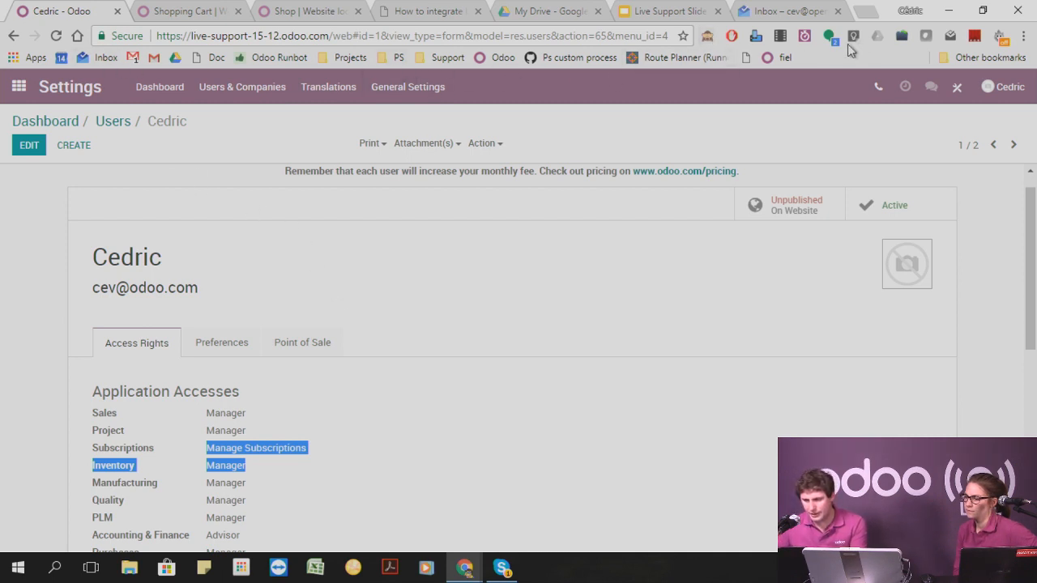
Activate developer mode for the live-support-15-12 database and return to the Settings dashboard.
left_click(707, 36)
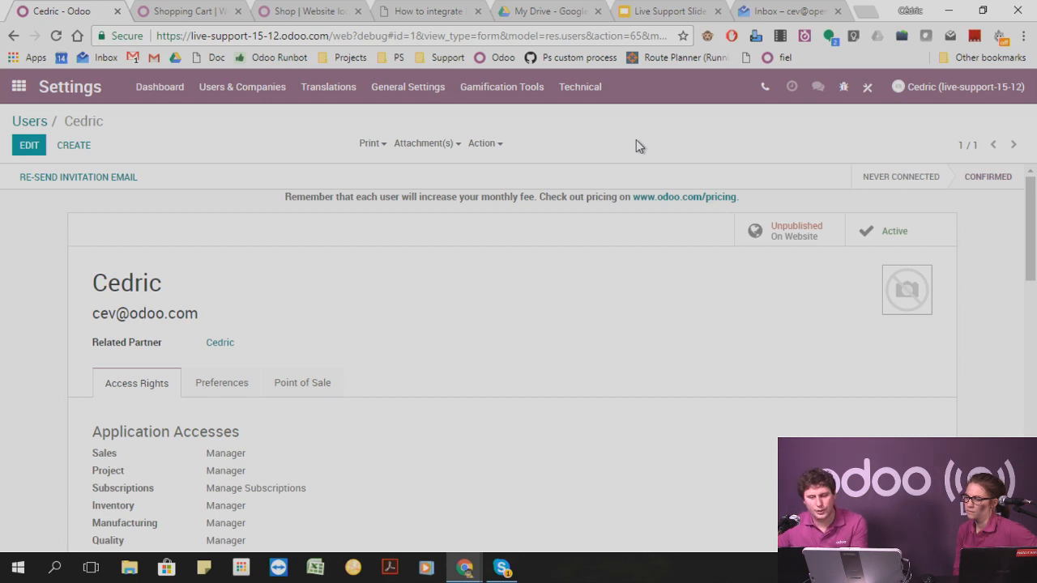
left_click(19, 87)
scroll(162, 300, "down", 5)
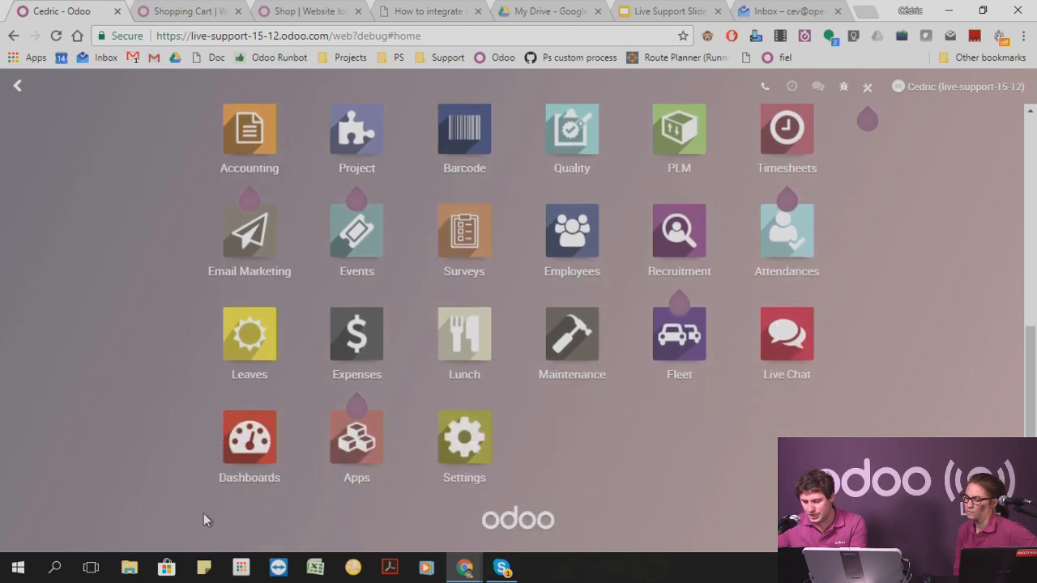
left_click(469, 445)
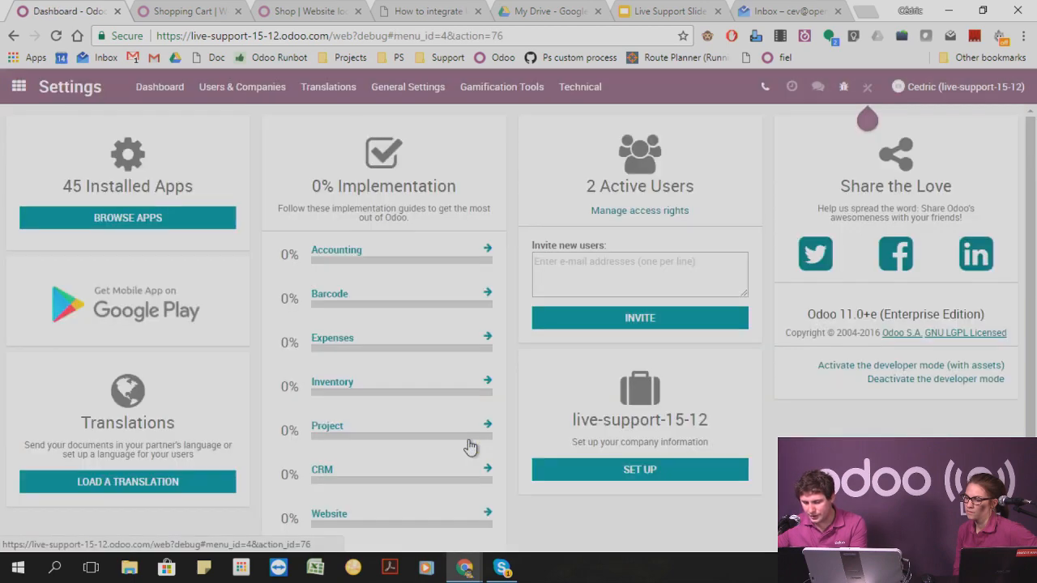
Find "mode" among the technical settings and open the list of Models under Database Structure.
left_click(592, 91)
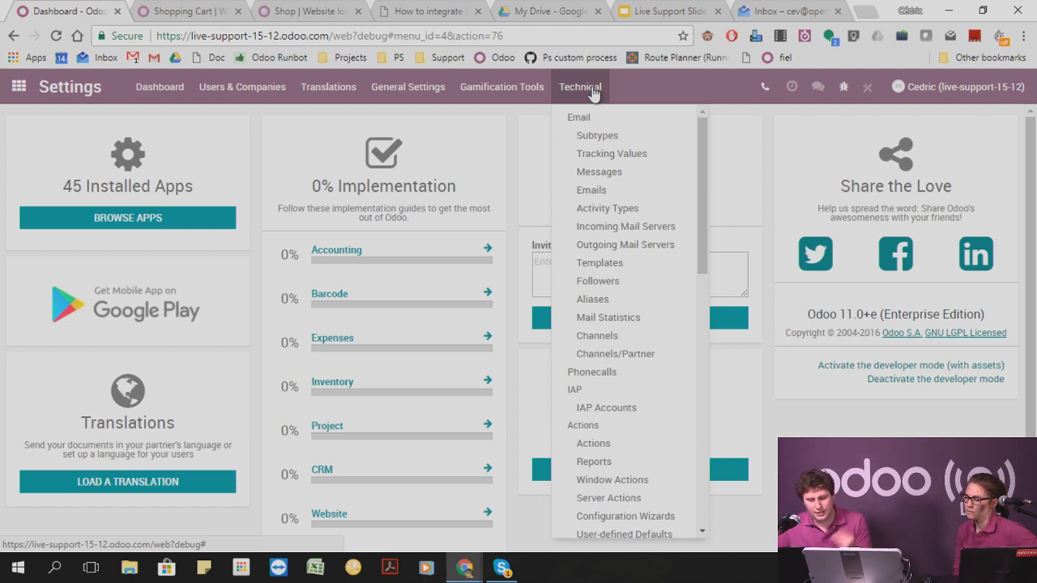
key("ctrl+f")
type("mode")
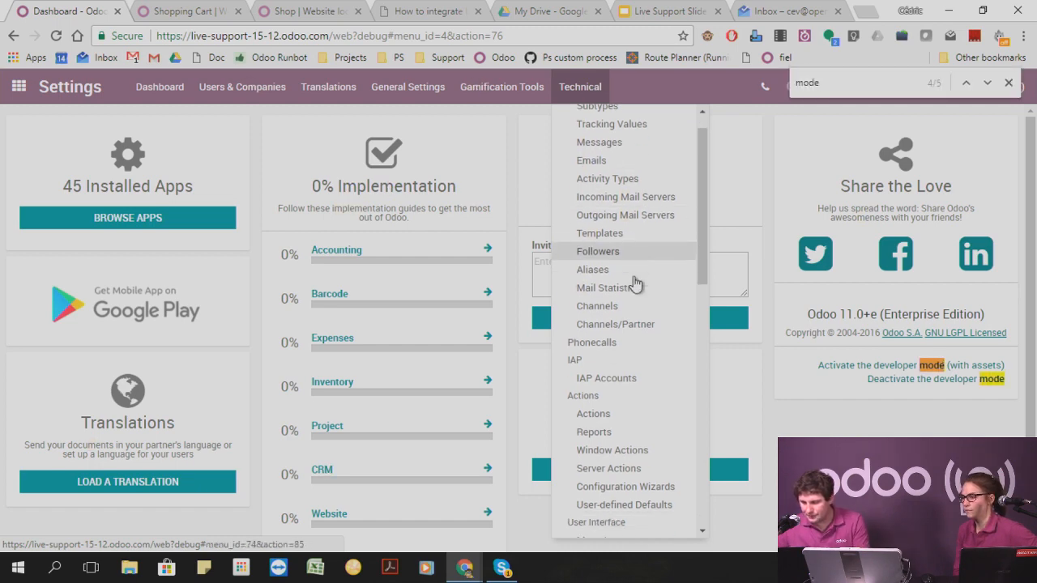
scroll(597, 225, "down", 8)
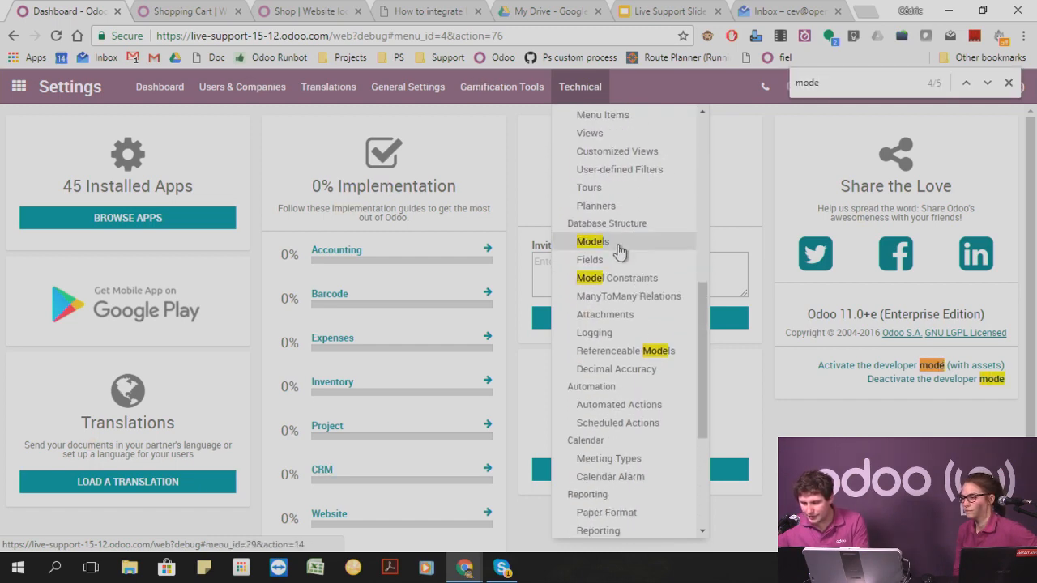
left_click(612, 243)
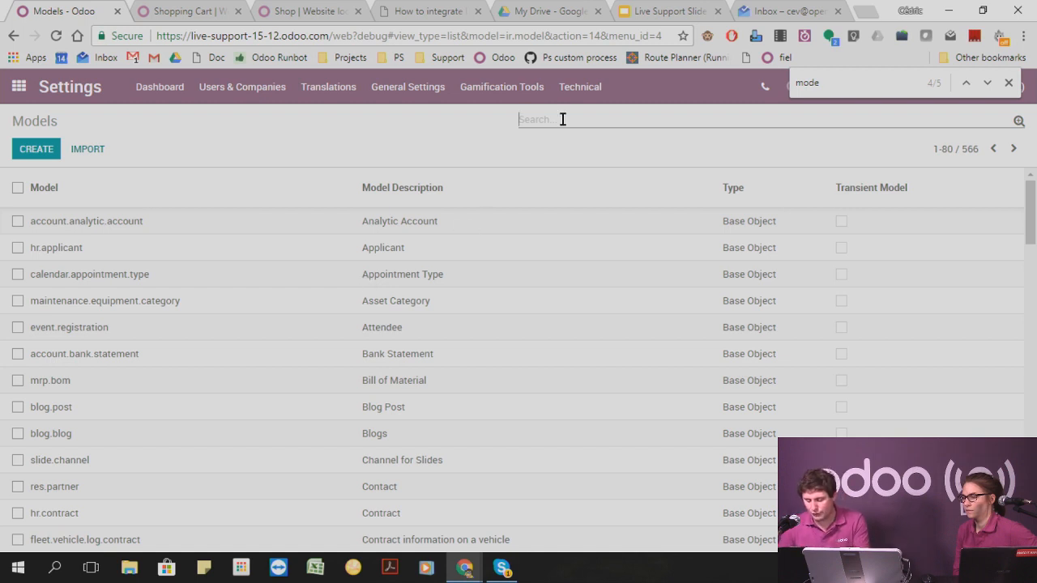
Filter the models by "part", open the res.partner model and examine its access rights per group.
type("part")
key("Return")
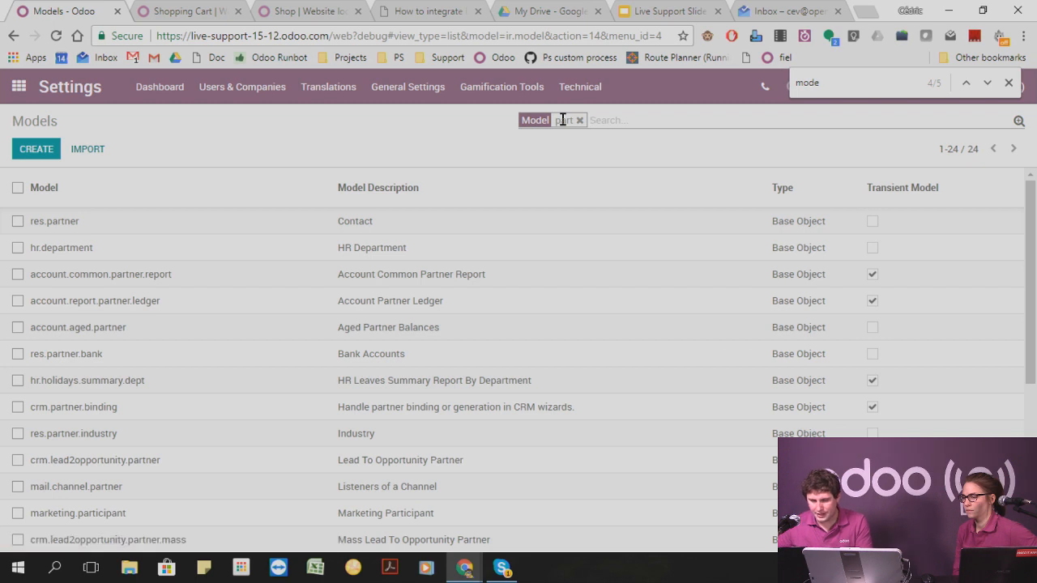
left_click(373, 228)
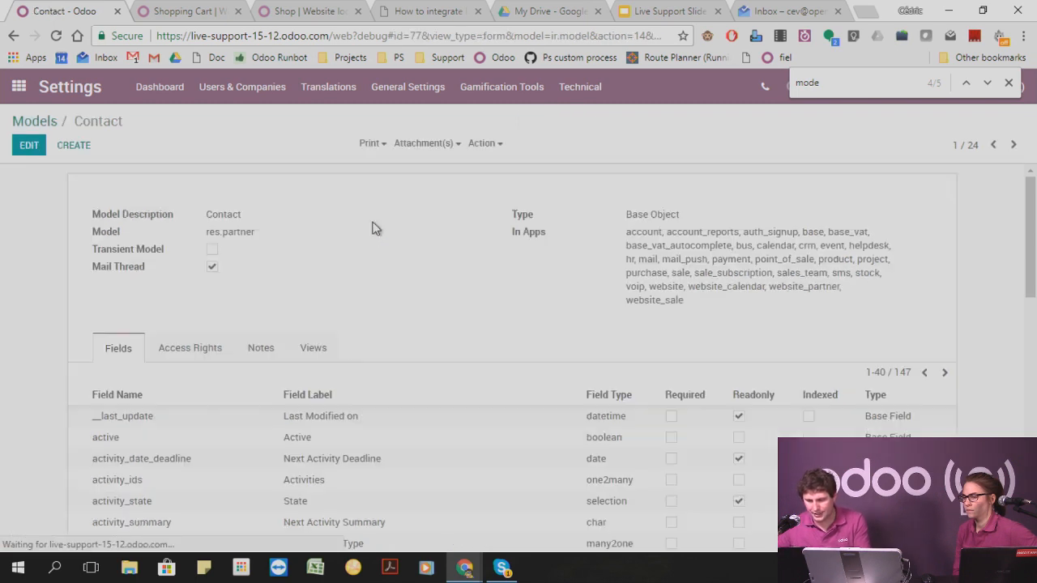
left_click(176, 354)
scroll(260, 339, "down", 2)
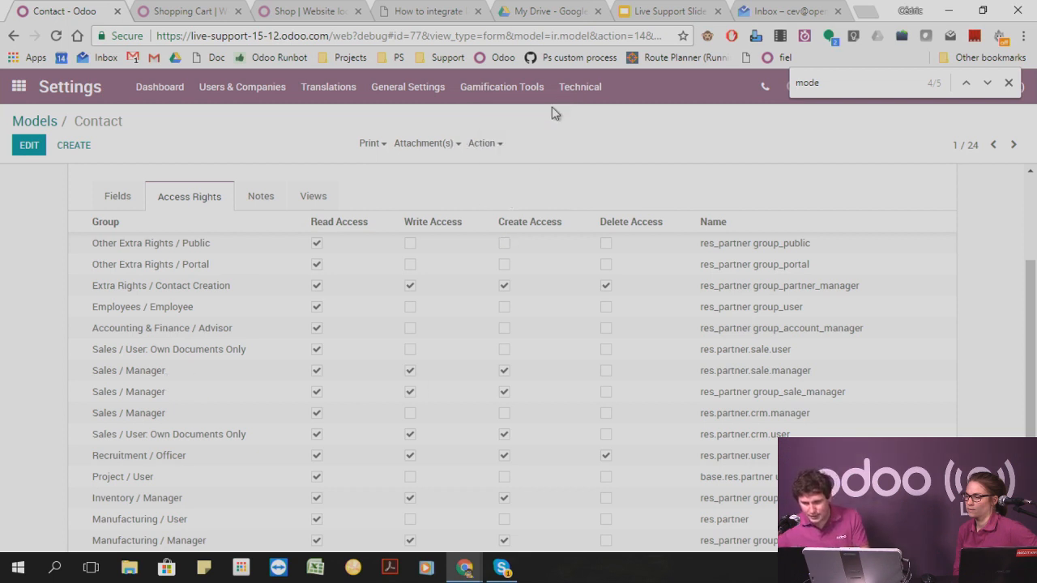
Find "reco" among the technical settings and open the Record Rules list under Security.
left_click(575, 87)
key("ctrl+f")
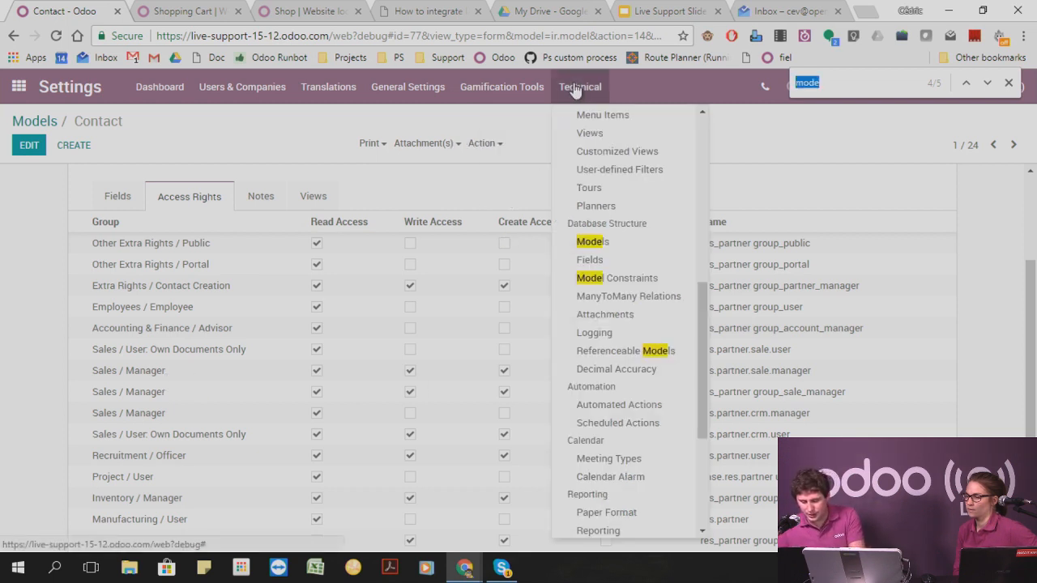
type("reco")
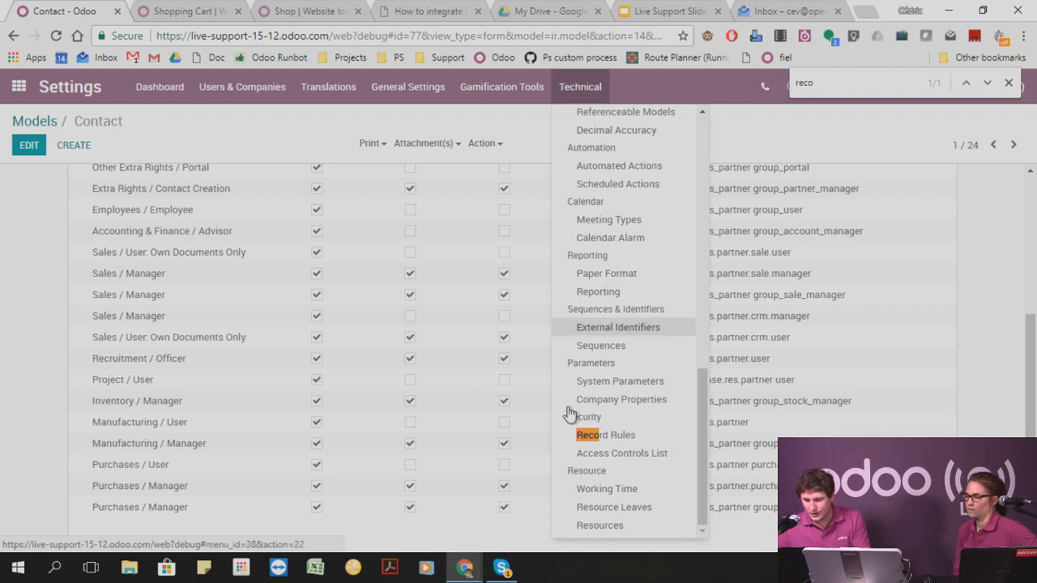
left_click(609, 435)
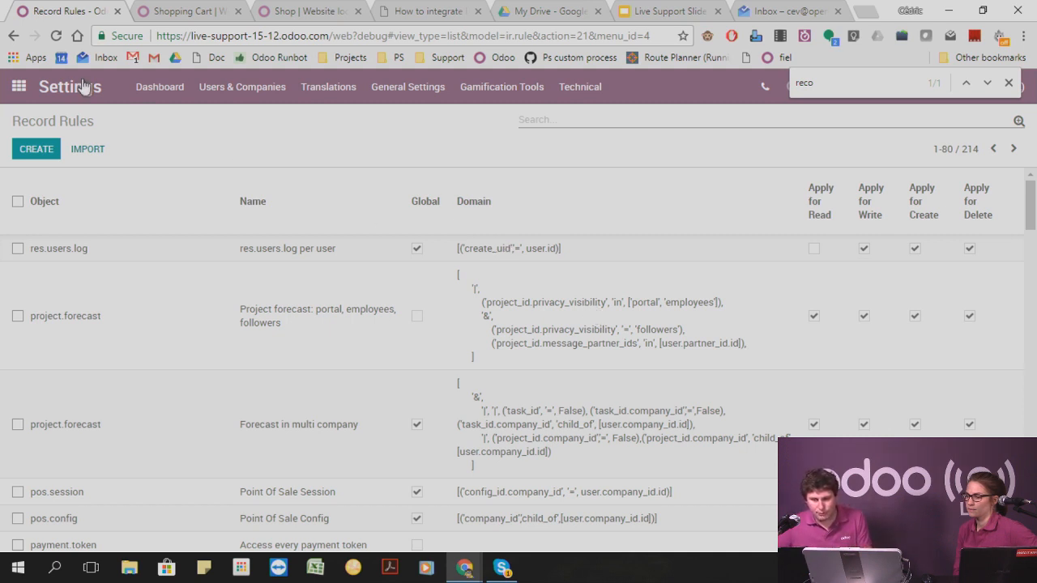
Open the administrator's contact in the Contacts app and inspect the Email field's technical details.
left_click(15, 92)
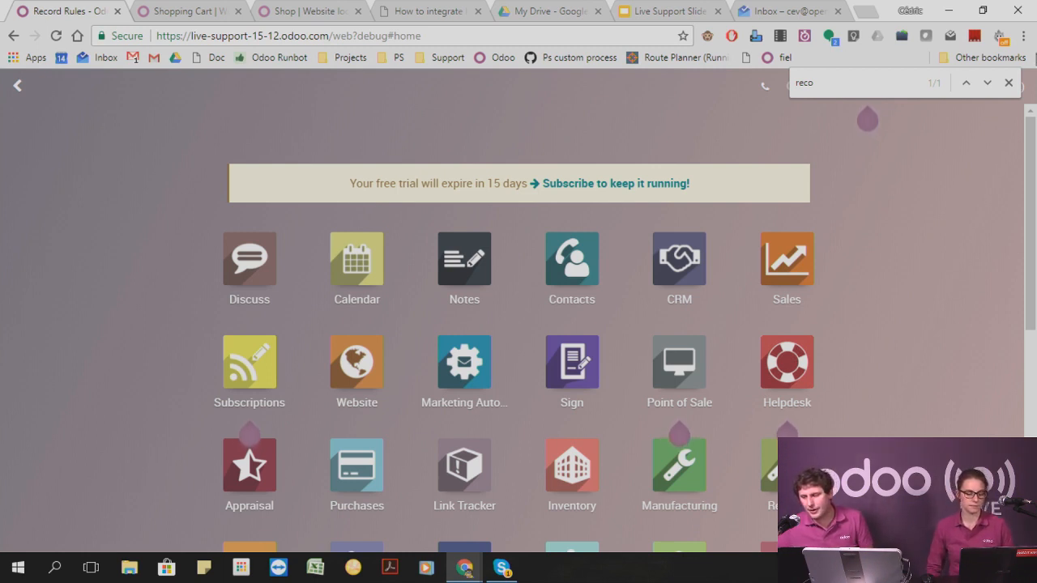
left_click(1008, 84)
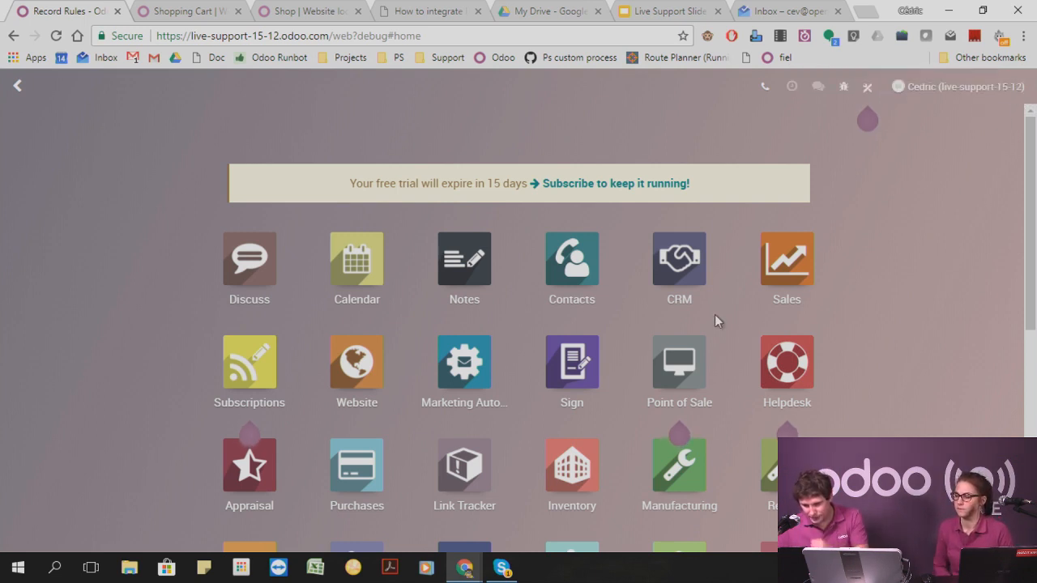
left_click(580, 274)
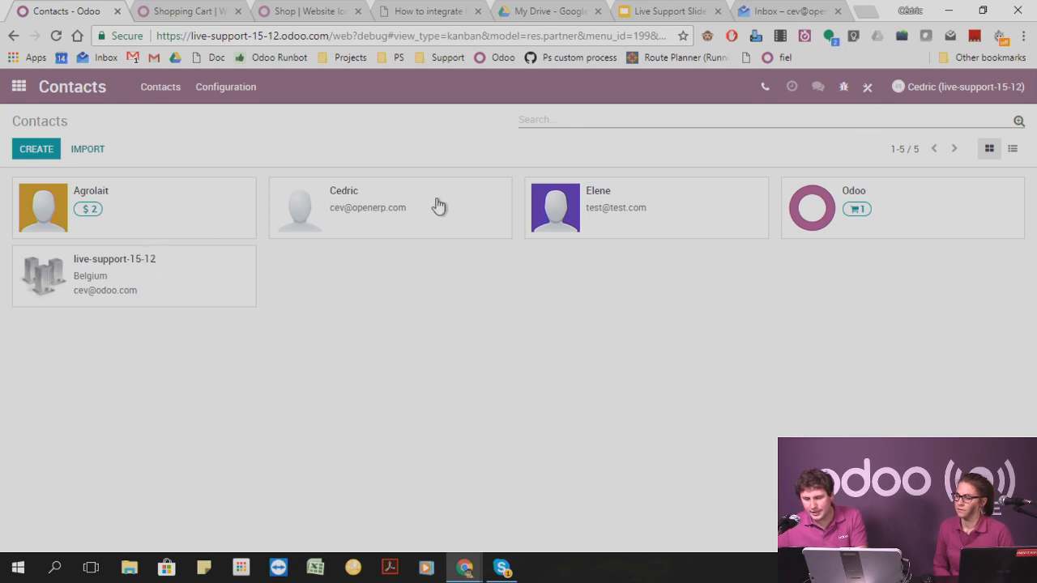
left_click(454, 207)
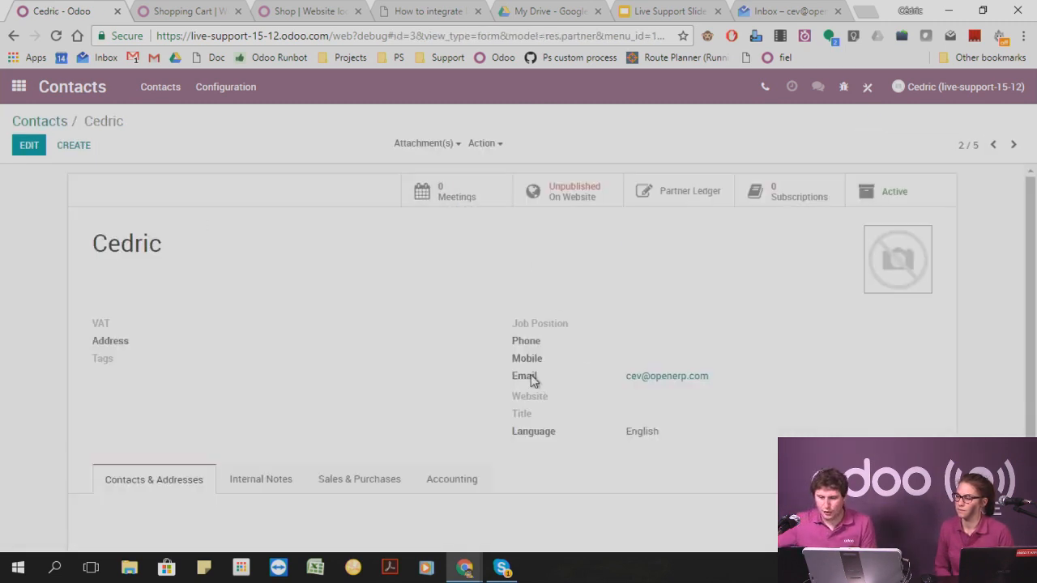
mouse_move(532, 379)
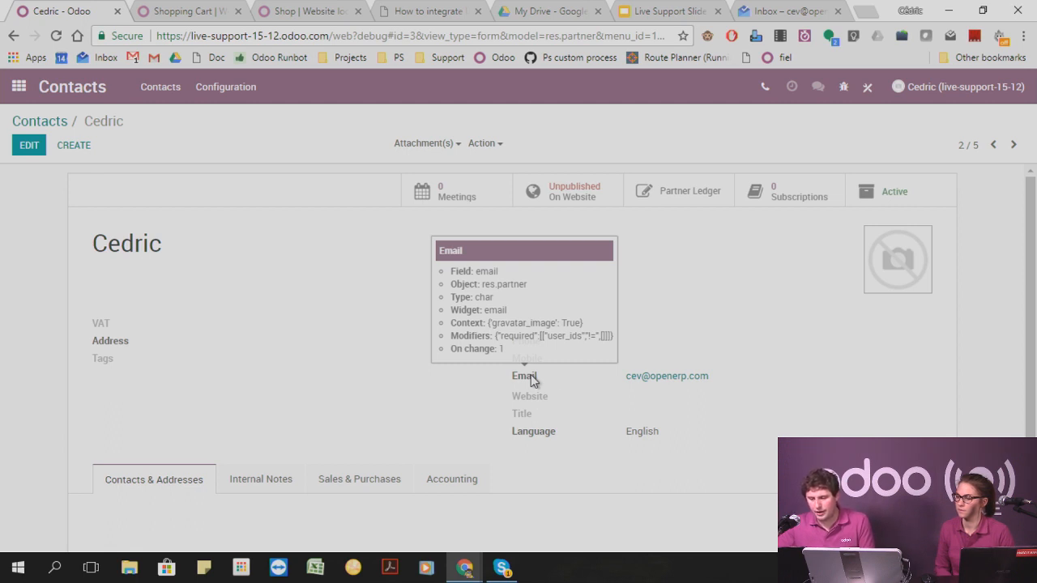
In Studio, limit the visibility of the contact form's Email field to the Administration / Access Rights group.
left_click(868, 89)
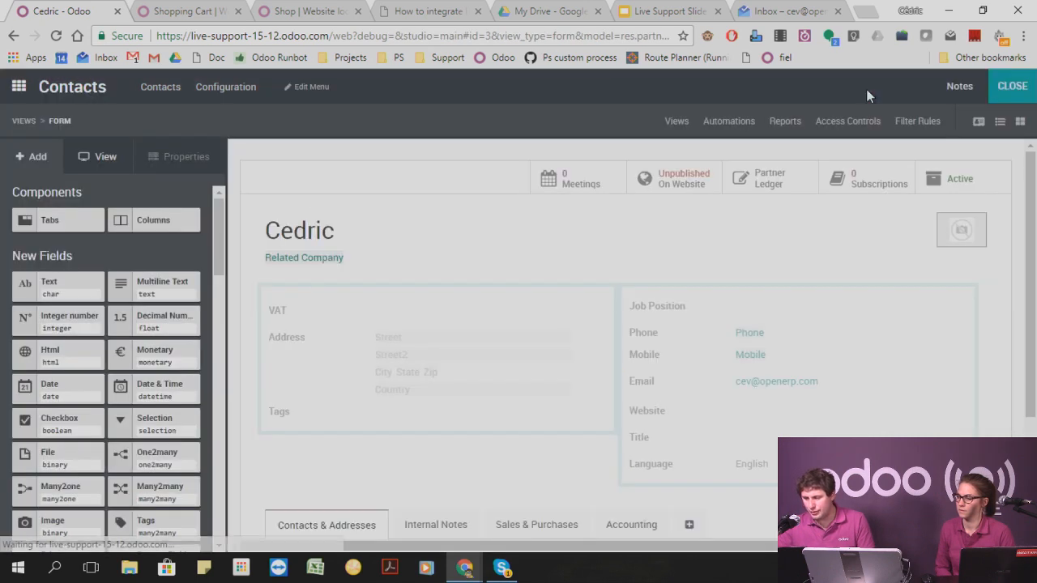
left_click(648, 388)
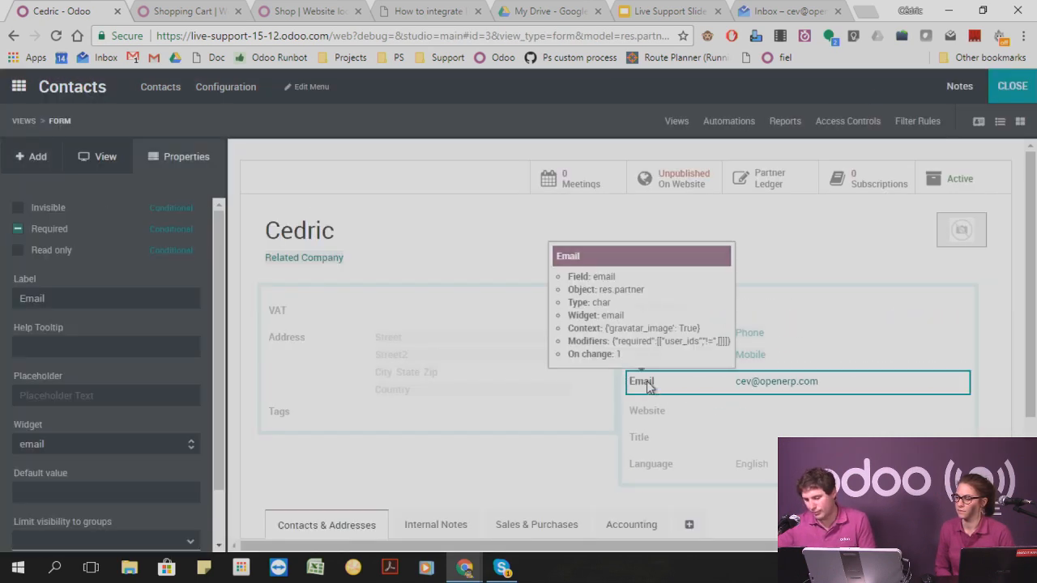
scroll(49, 413, "down", 2)
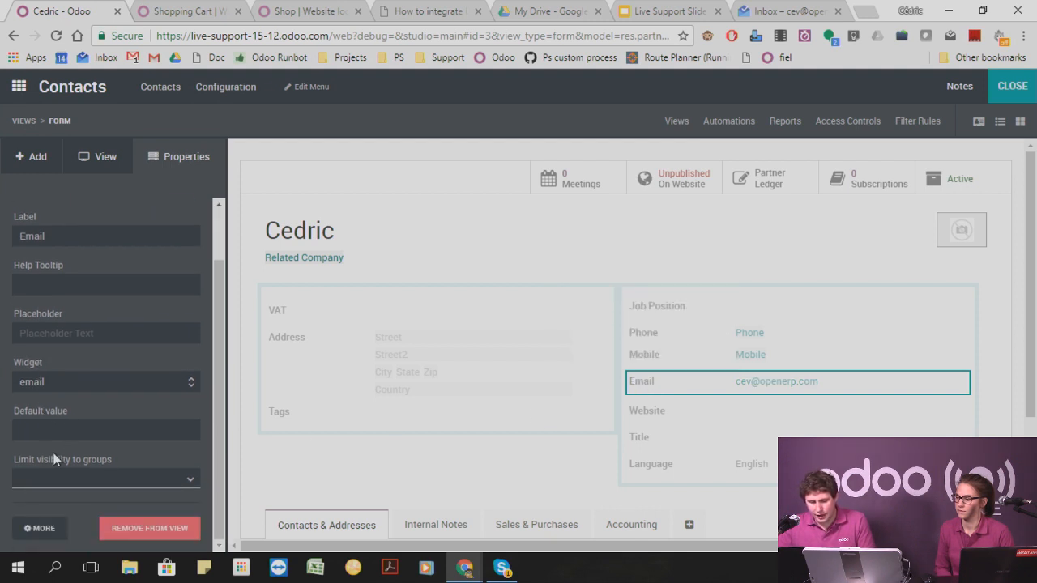
left_click_drag(21, 458, 76, 455)
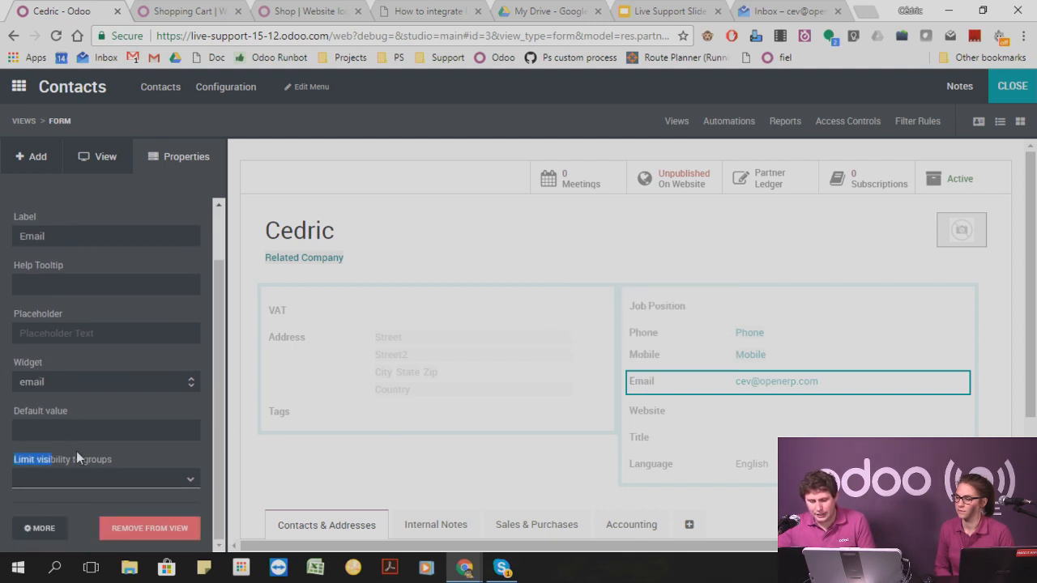
left_click(136, 479)
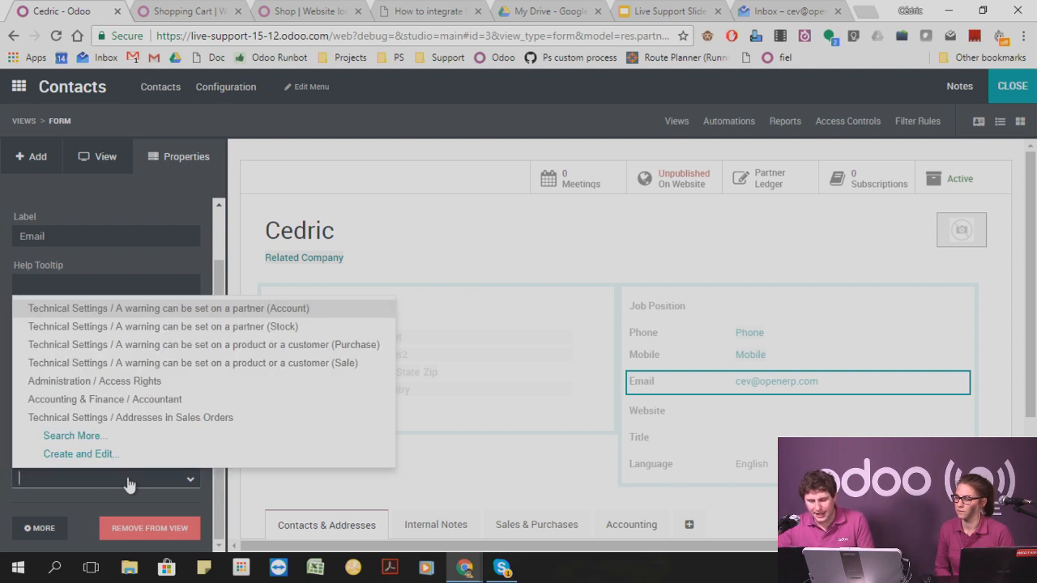
left_click(114, 387)
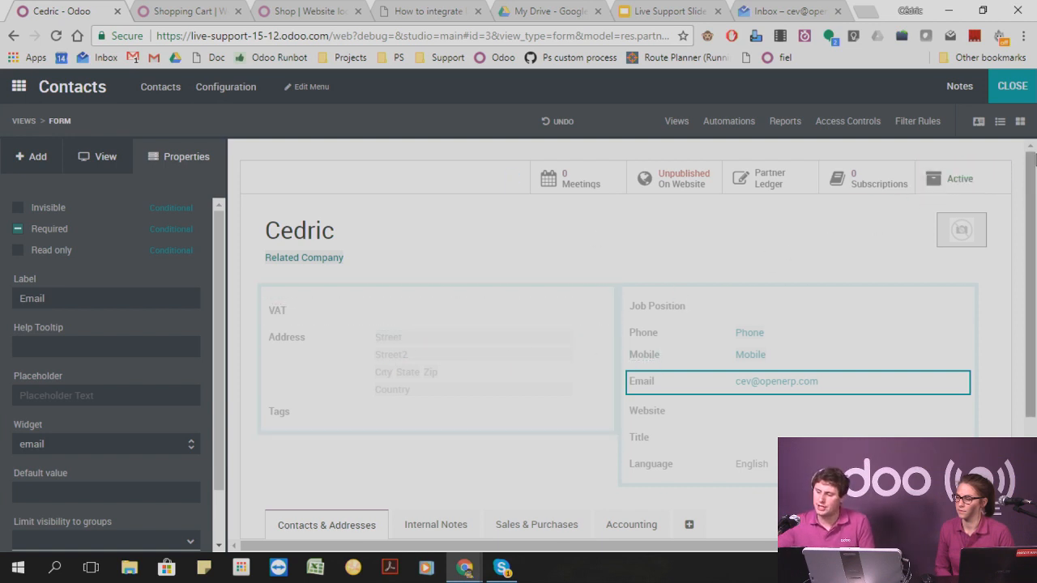
Close Studio and open the Contacts app in the other browser window, which is signed in as the second user.
left_click(1010, 91)
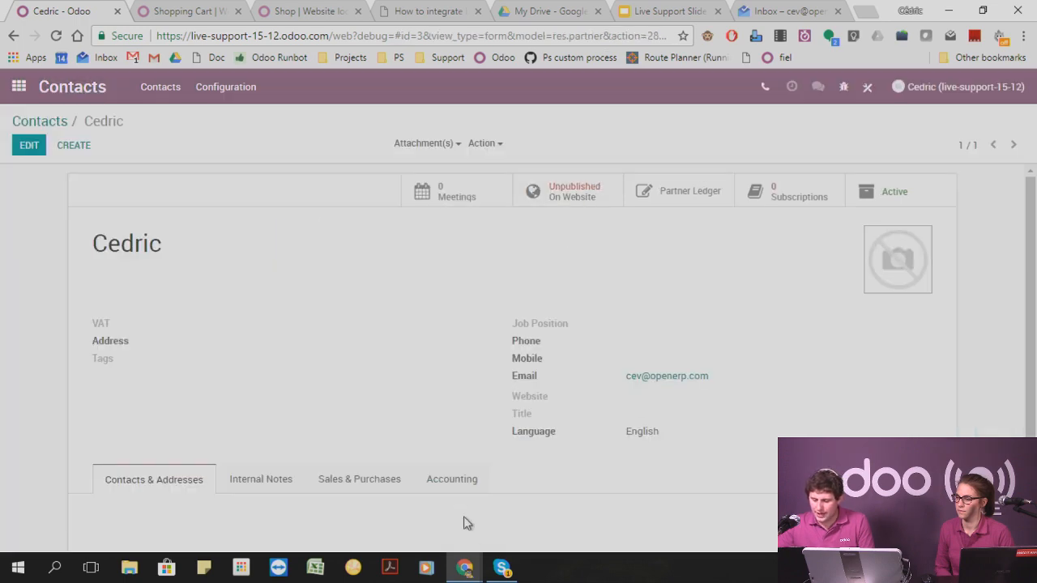
mouse_move(464, 567)
left_click(537, 507)
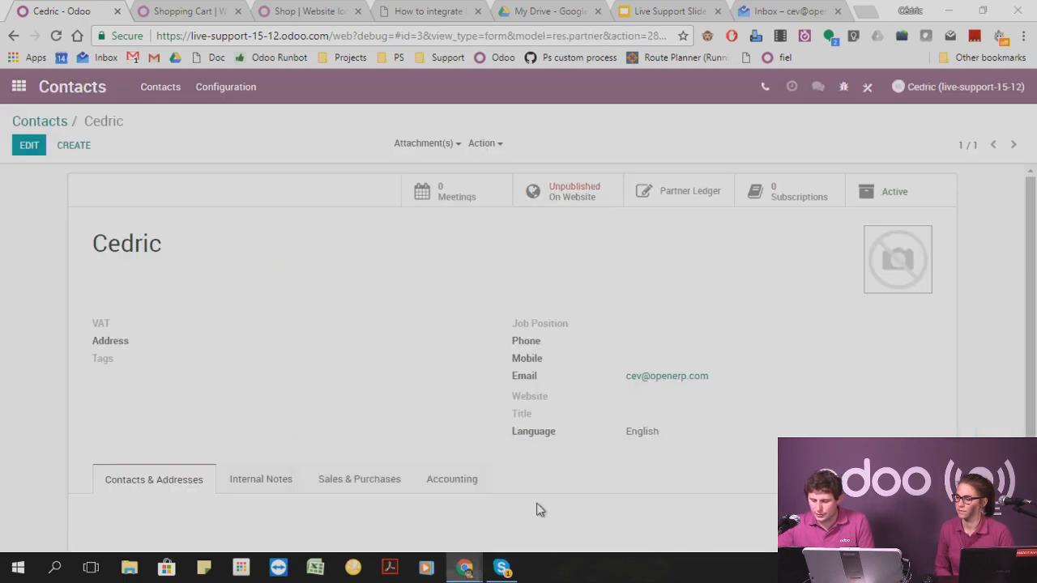
left_click(571, 266)
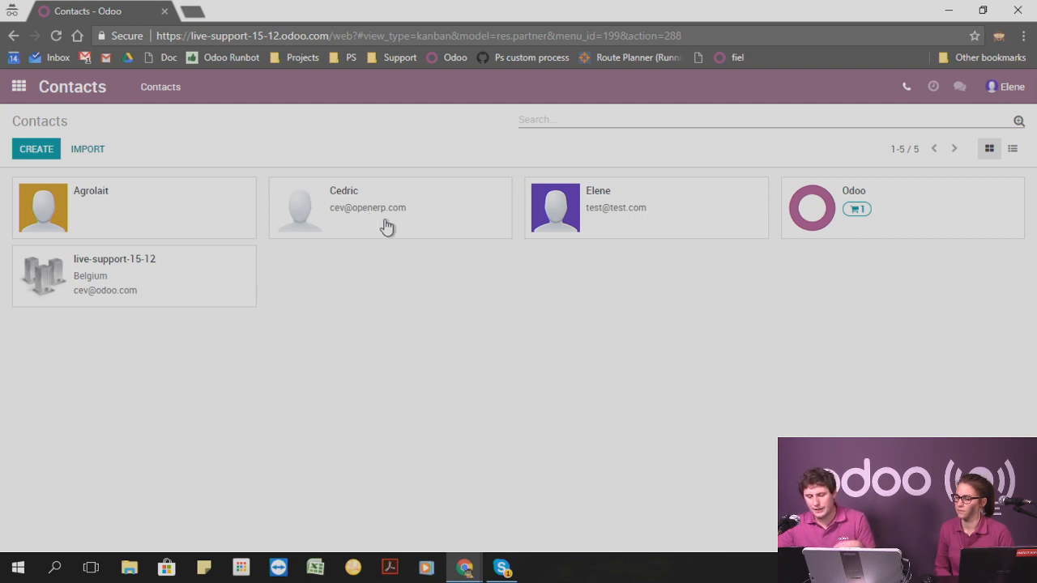
Try to open the administrator's contact as the second user, read the required access levels and dismiss the dialog.
left_click(455, 211)
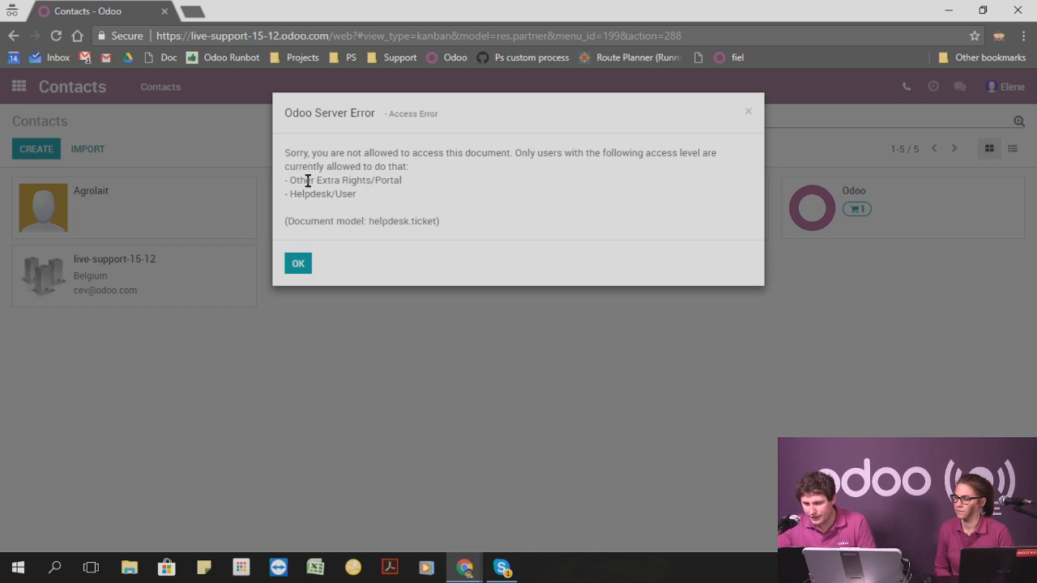
left_click_drag(292, 180, 357, 196)
left_click(379, 205)
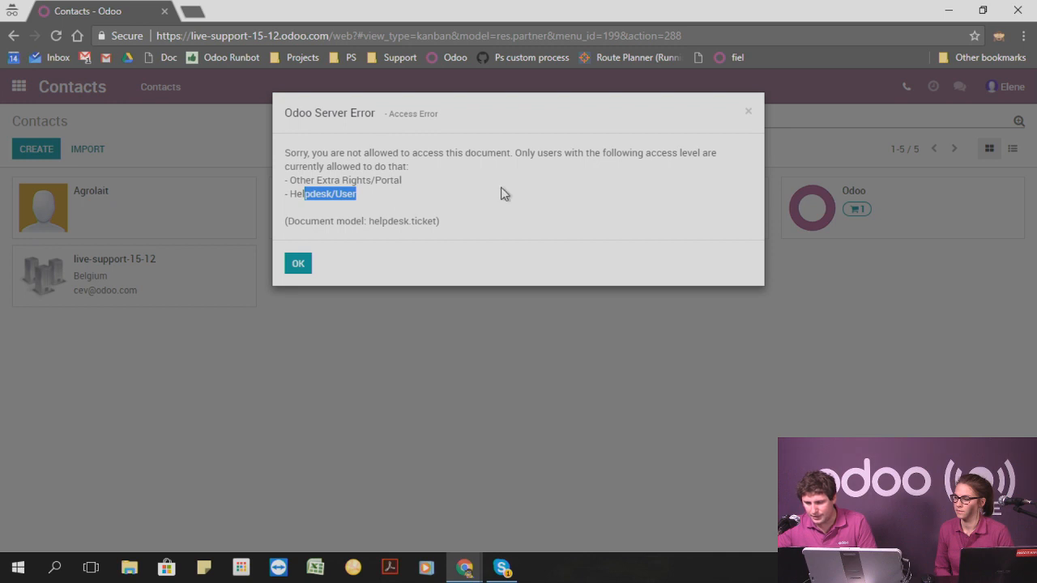
left_click(750, 111)
Return to the administrator's browser window and open the second internal user's record from the users list in Settings.
mouse_move(466, 567)
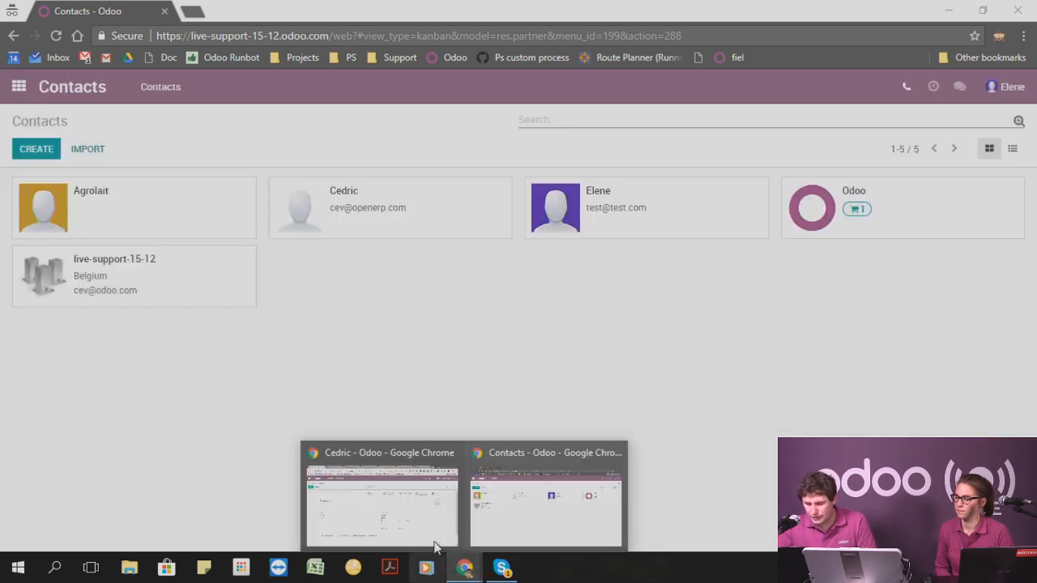
left_click(429, 494)
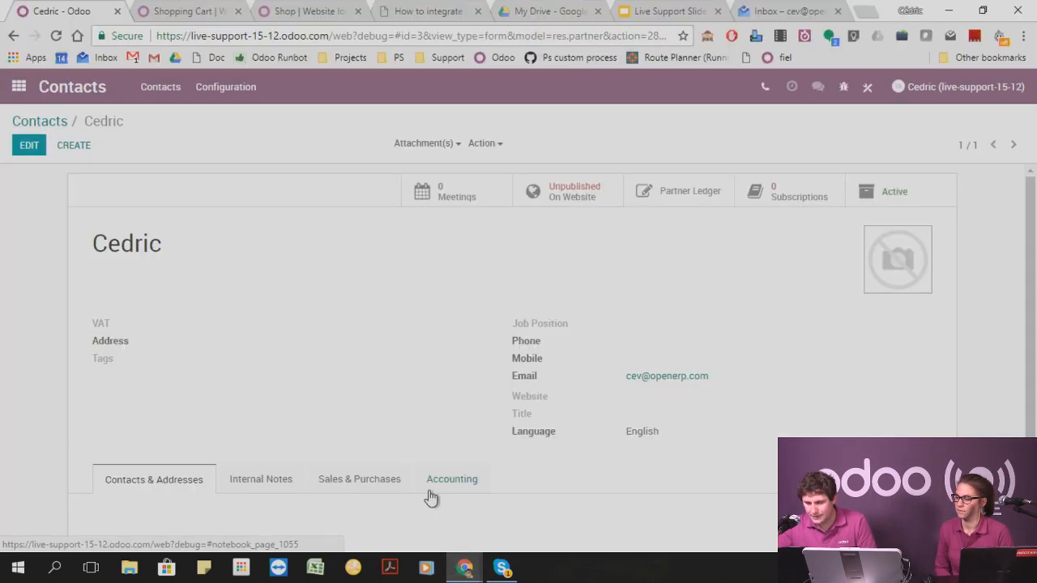
left_click(21, 85)
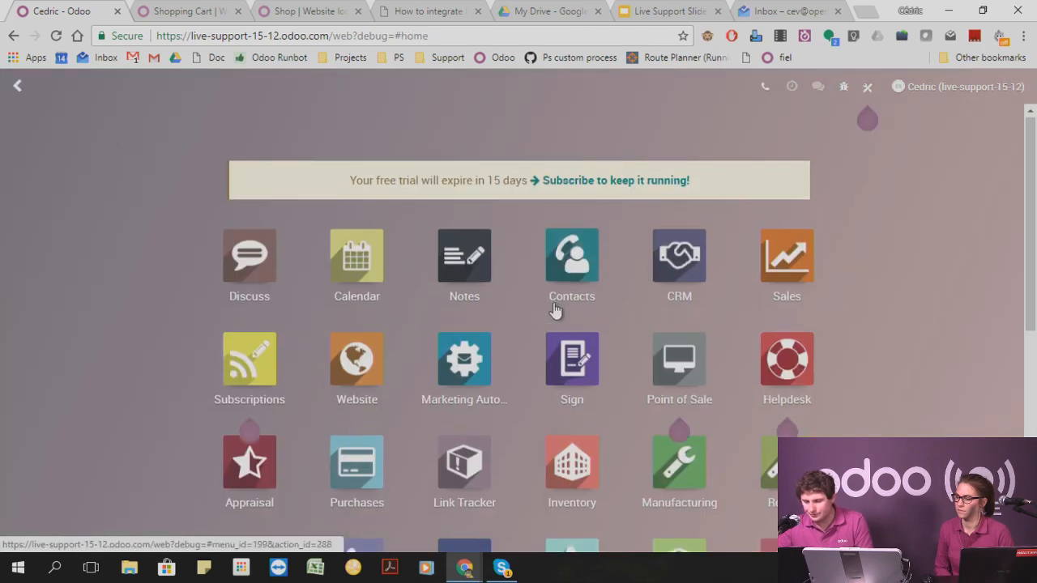
scroll(539, 345, "down", 3)
scroll(535, 354, "down", 2)
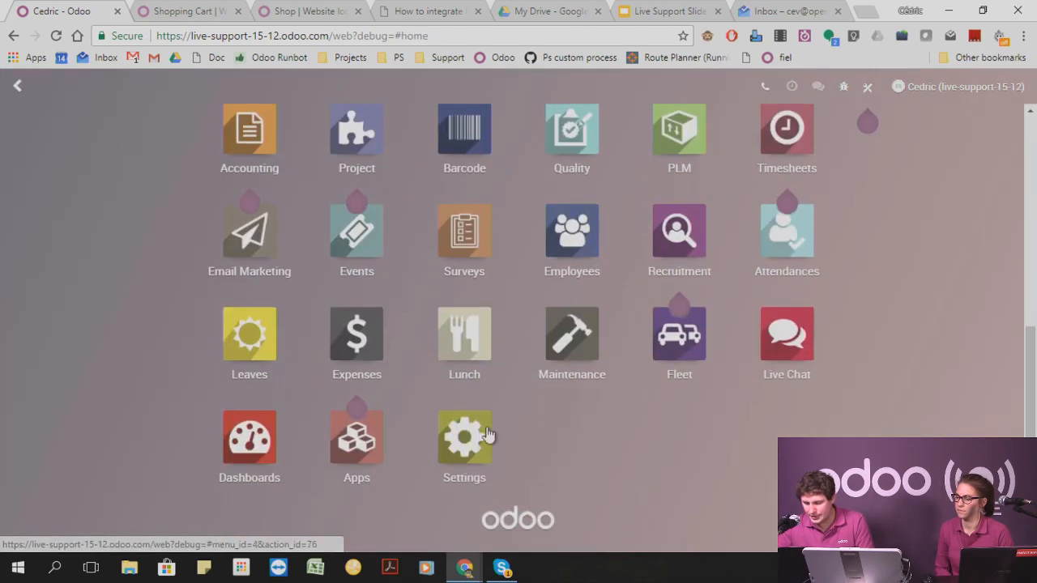
left_click(462, 441)
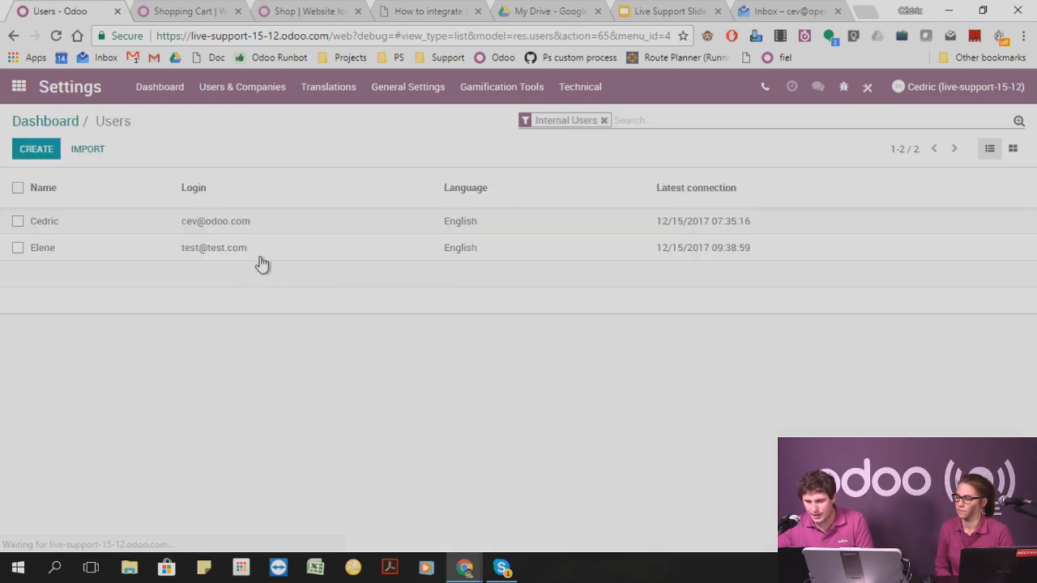
left_click(207, 252)
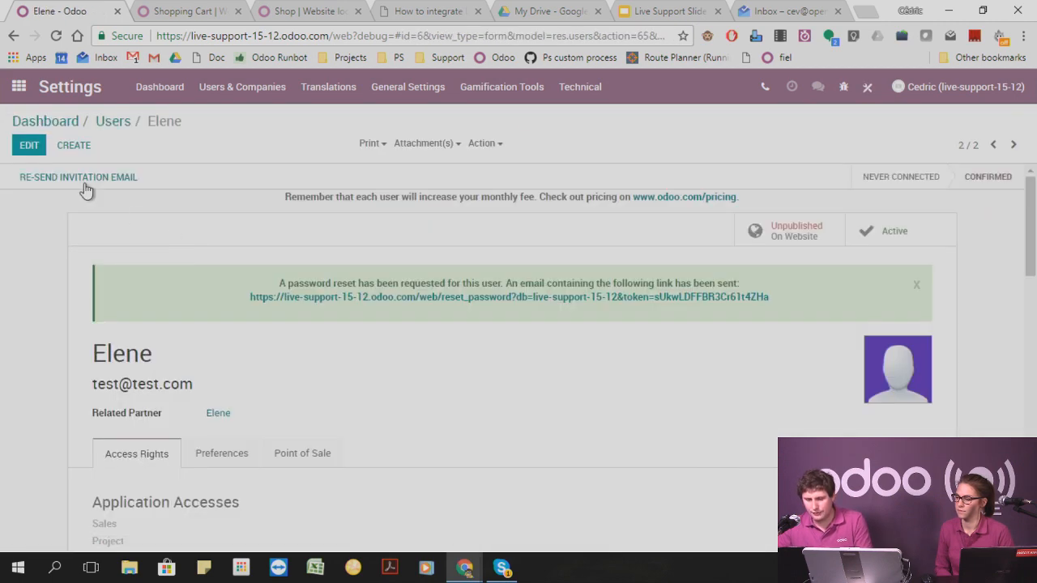
Set the second user's Sales application access to Manager and save the record.
key("alt+a")
scroll(222, 361, "down", 3)
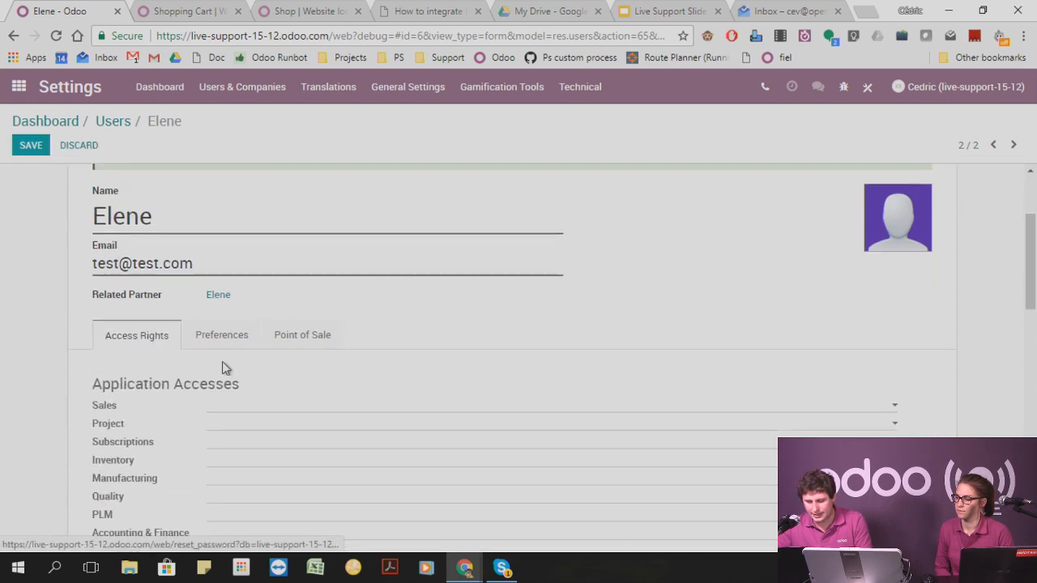
left_click(250, 333)
left_click(230, 386)
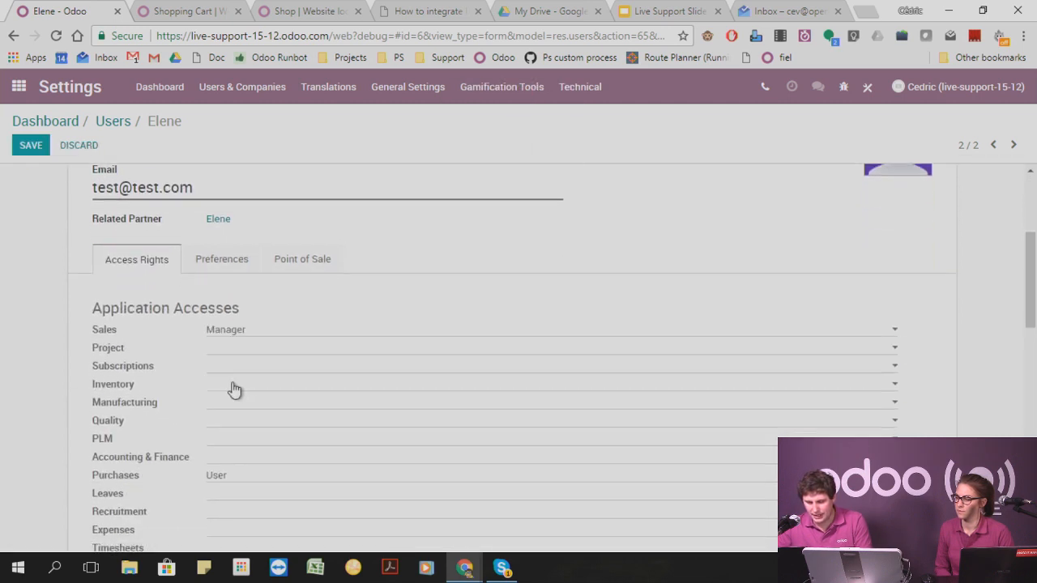
left_click(31, 147)
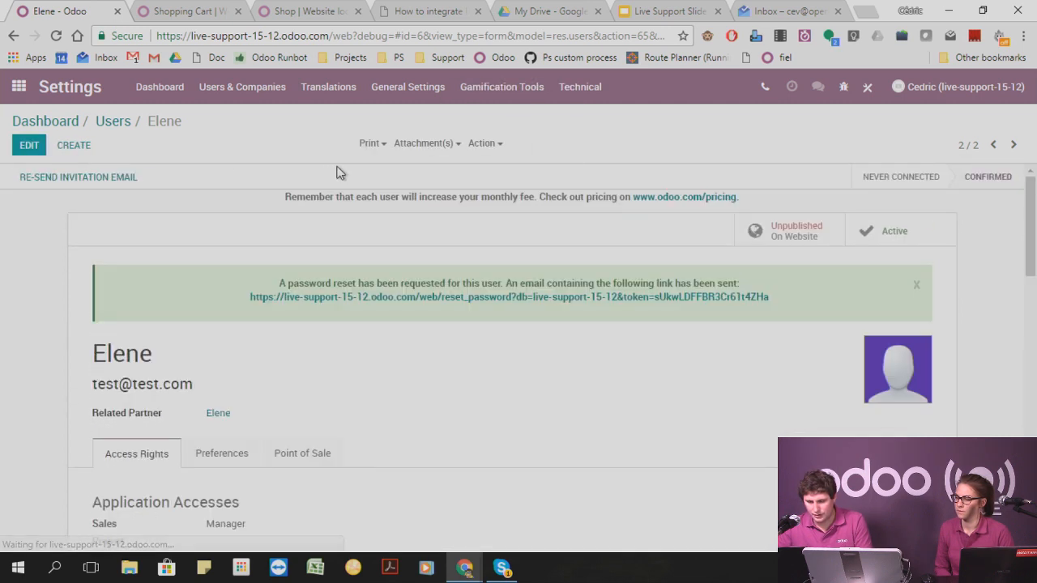
Switch to the second user's browser window, reload Contacts and try to open the administrator's contact.
mouse_move(486, 559)
left_click(526, 519)
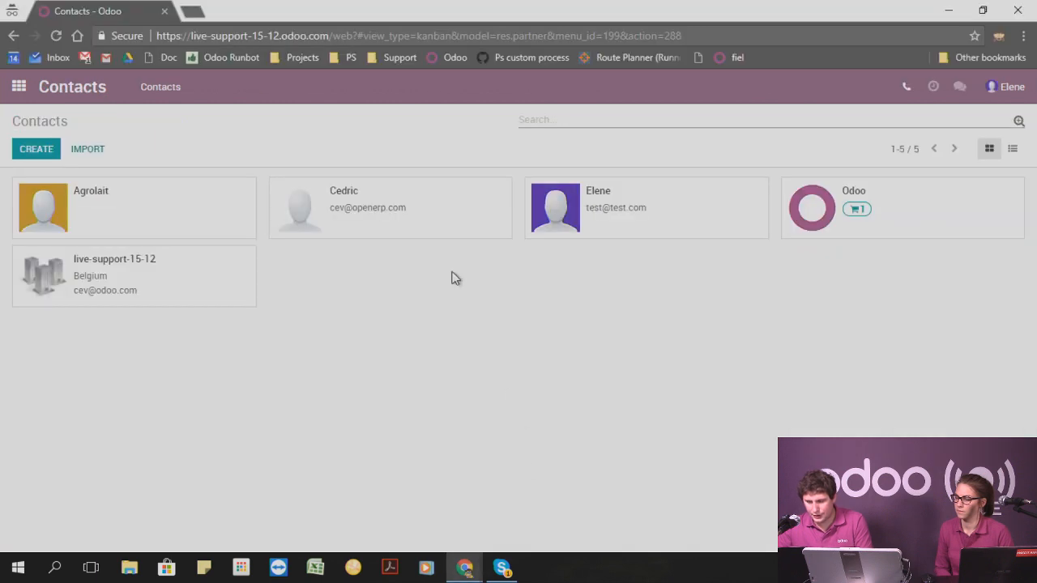
left_click(56, 36)
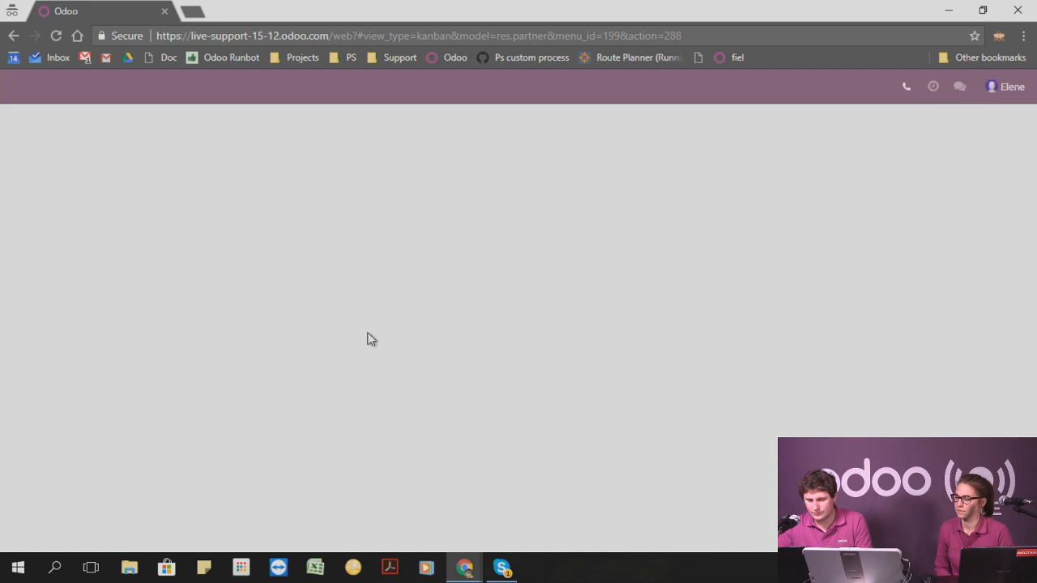
left_click(418, 205)
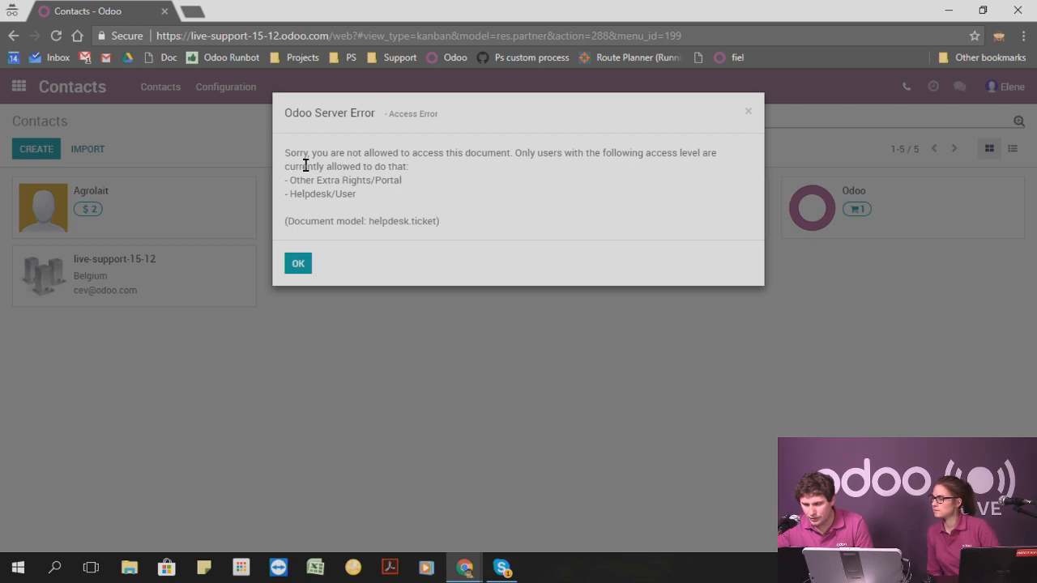
Read which access levels are required for the helpdesk.ticket document in the access error, and dismiss the dialog.
left_click_drag(305, 165, 406, 176)
left_click(388, 182)
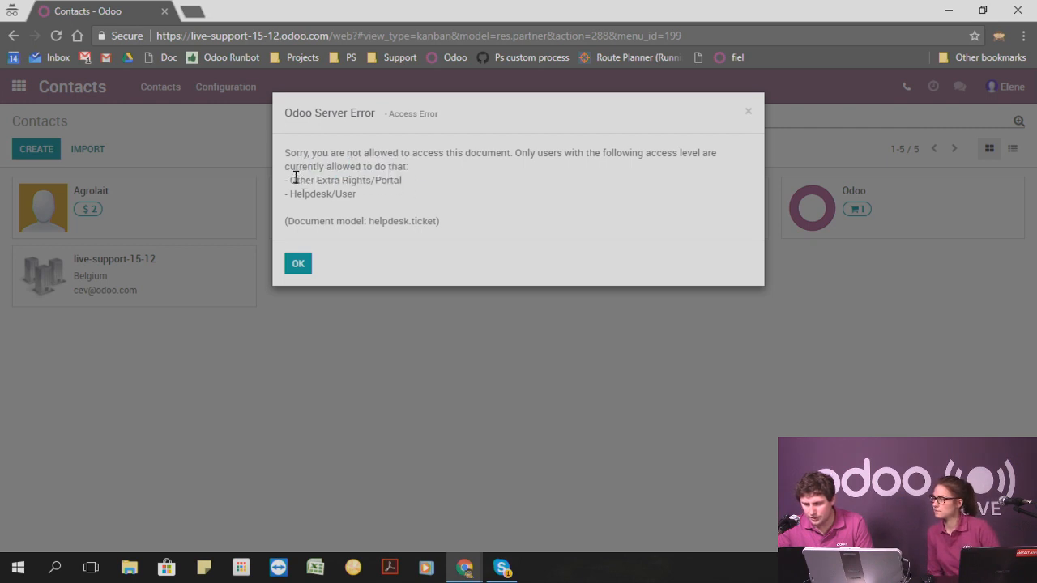
left_click_drag(295, 178, 364, 180)
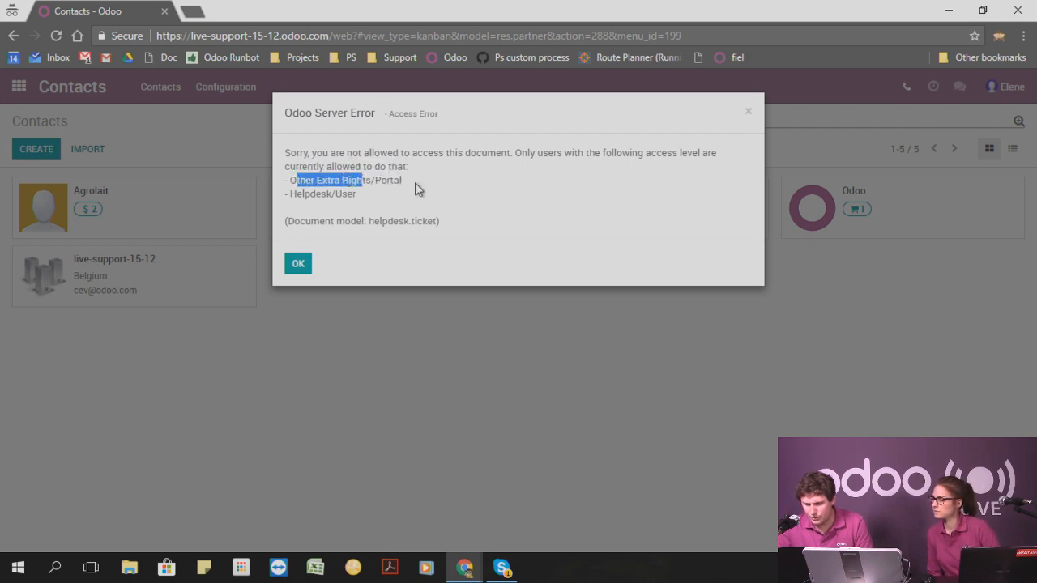
left_click(417, 188)
left_click(748, 111)
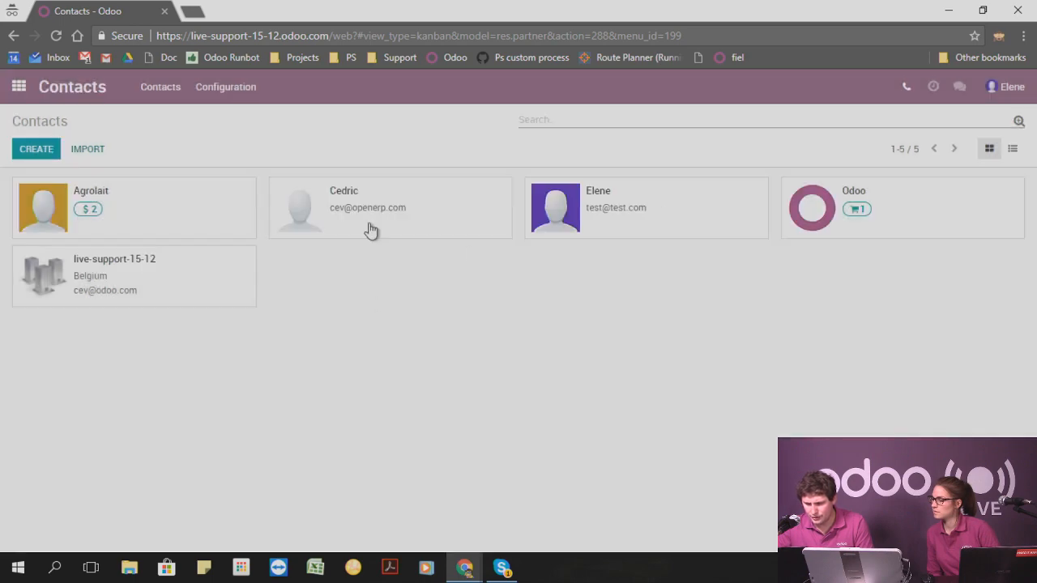
Return to the administrator's browser window and review the second user's access rights, from application accesses to Other Extra Rights.
mouse_move(464, 567)
left_click(393, 503)
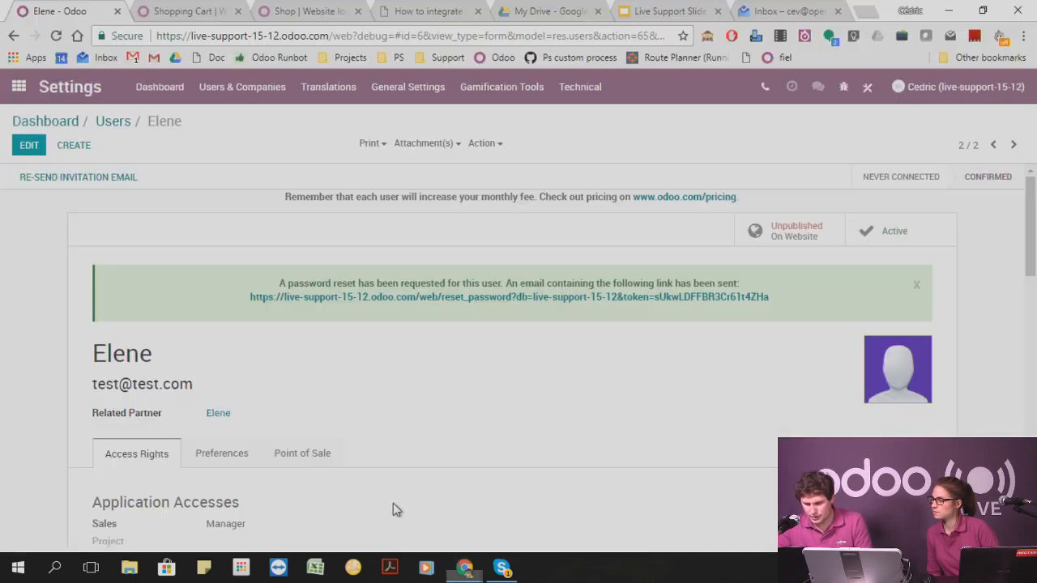
scroll(354, 423, "down", 15)
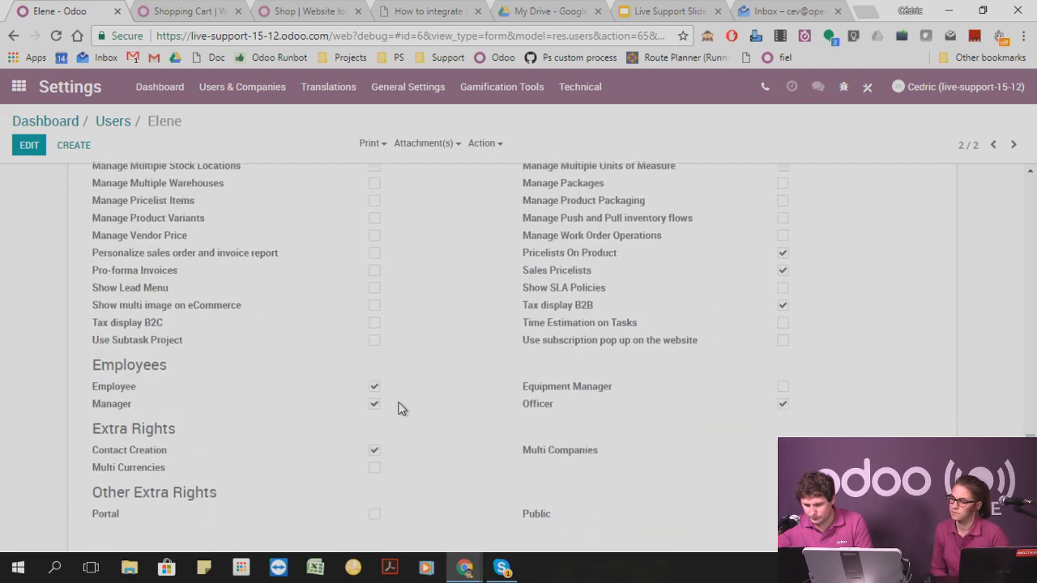
scroll(423, 484, "up", 3)
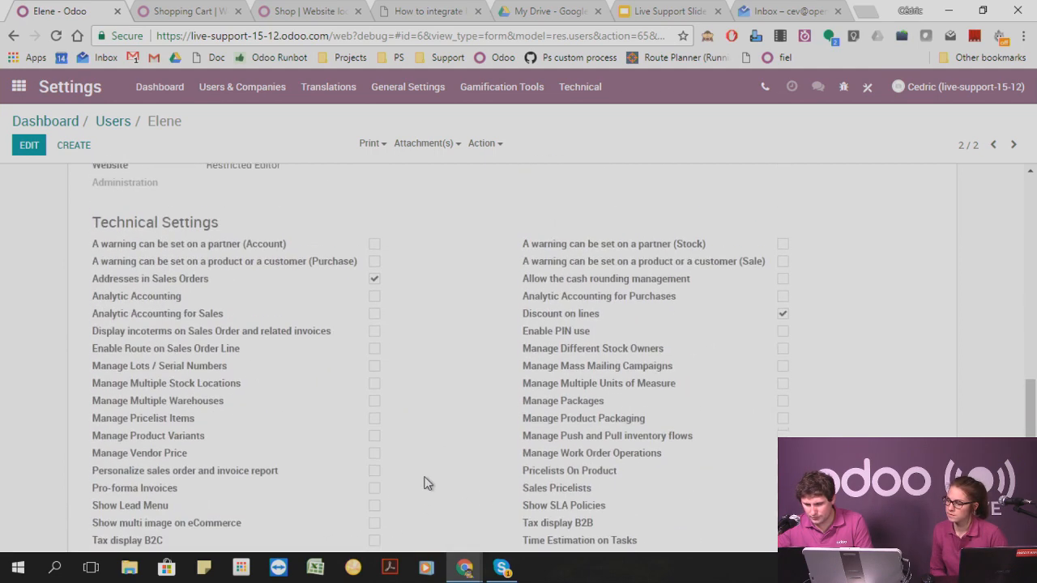
scroll(428, 484, "up", 10)
Reload Contacts in the second user's browser window and retry opening the administrator's contact.
mouse_move(464, 567)
left_click(504, 537)
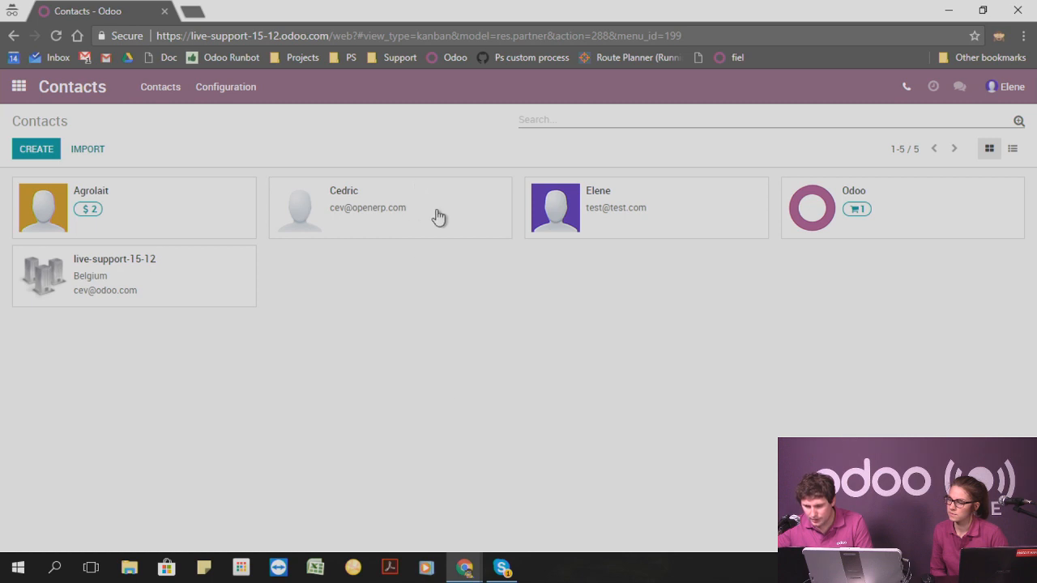
left_click(55, 39)
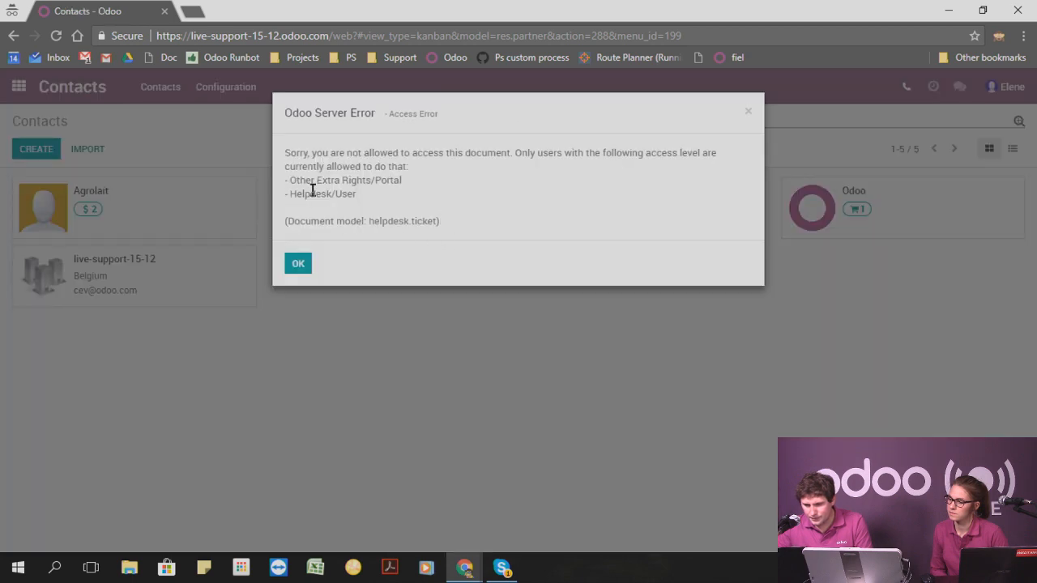
In the administrator's browser window, set the second user's Helpdesk application access to Manager and save the record.
mouse_move(465, 567)
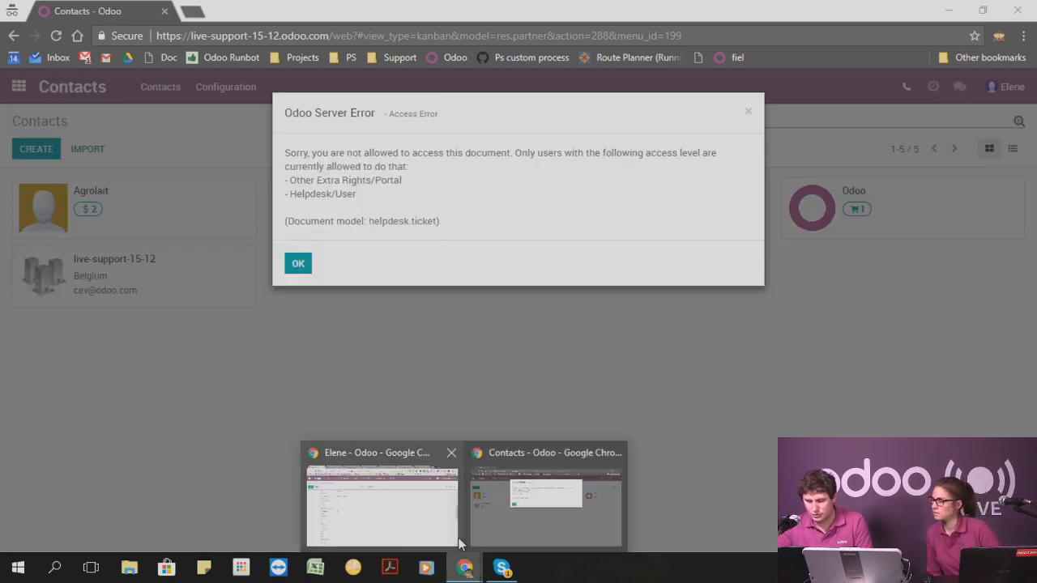
left_click(455, 541)
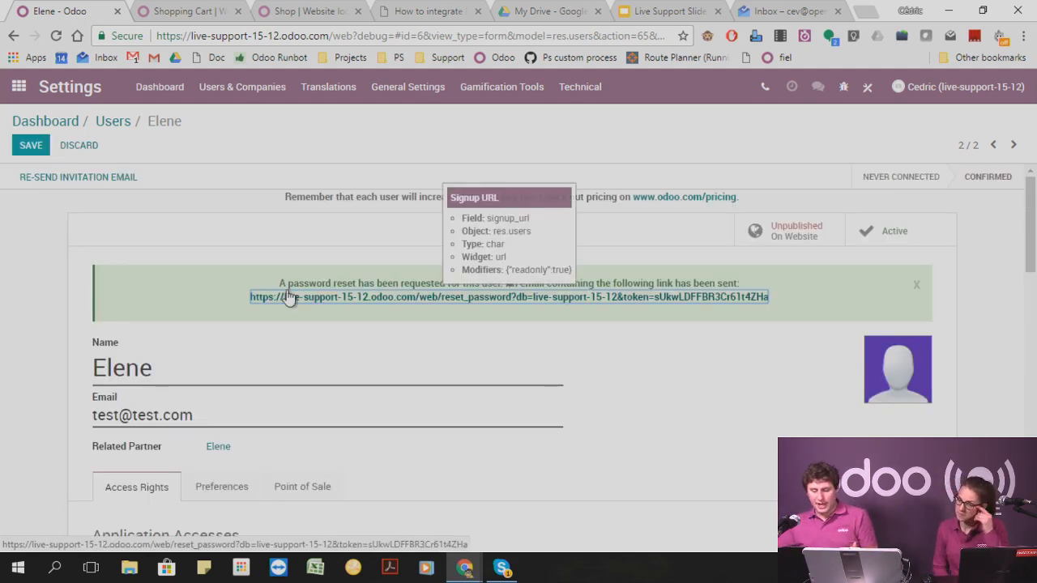
scroll(384, 357, "down", 2)
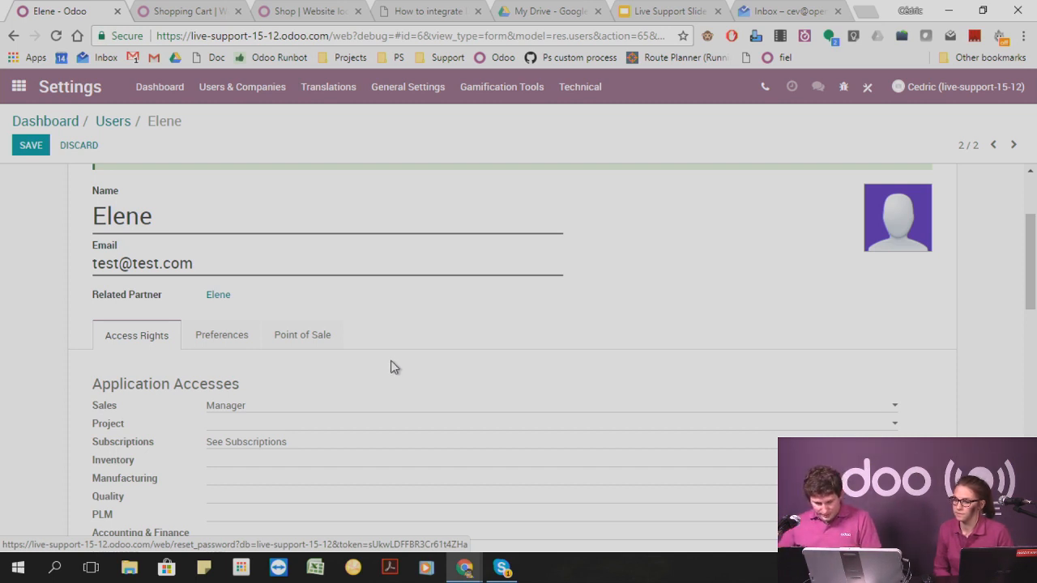
scroll(390, 368, "down", 3)
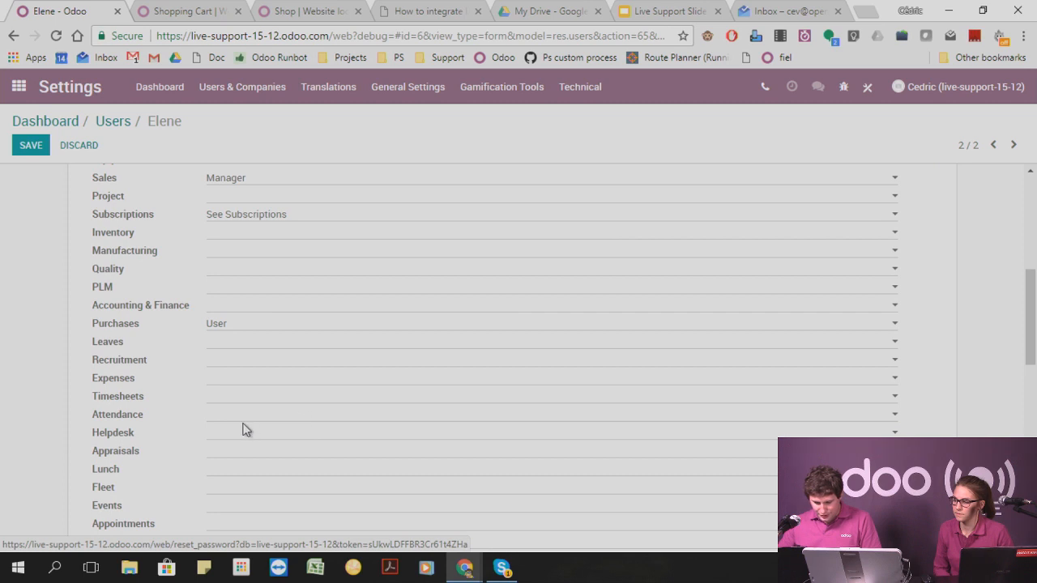
left_click(231, 448)
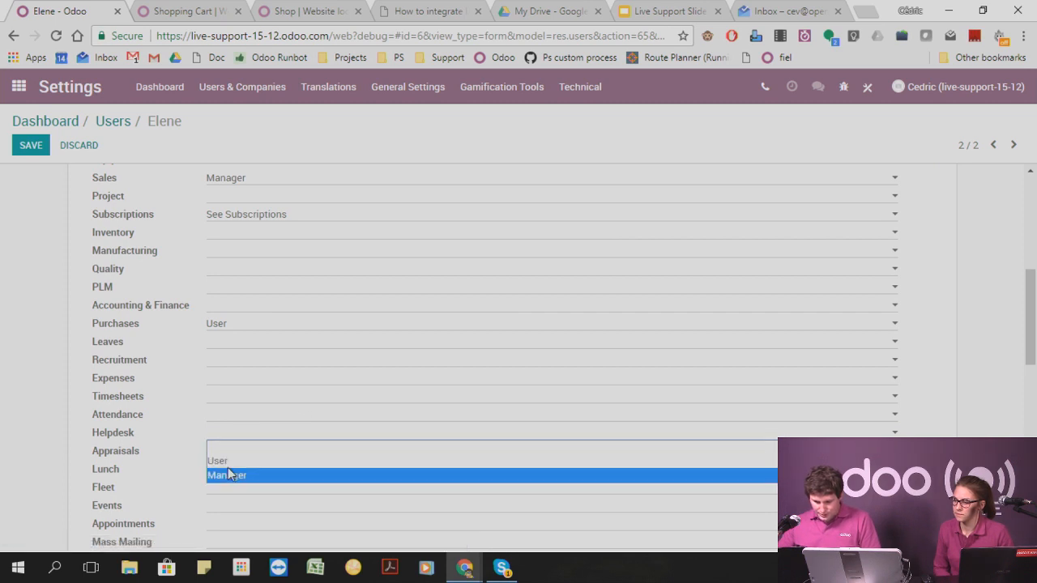
left_click(229, 475)
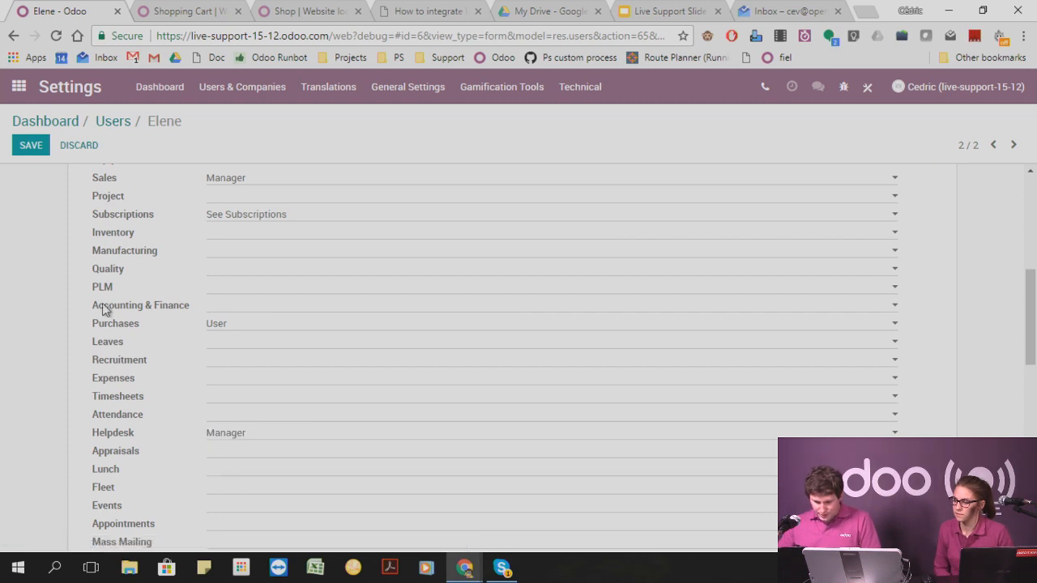
left_click(30, 153)
As the second user, dismiss the access error and reload Contacts to view the administrator's contact, ending back at the contacts list.
mouse_move(464, 567)
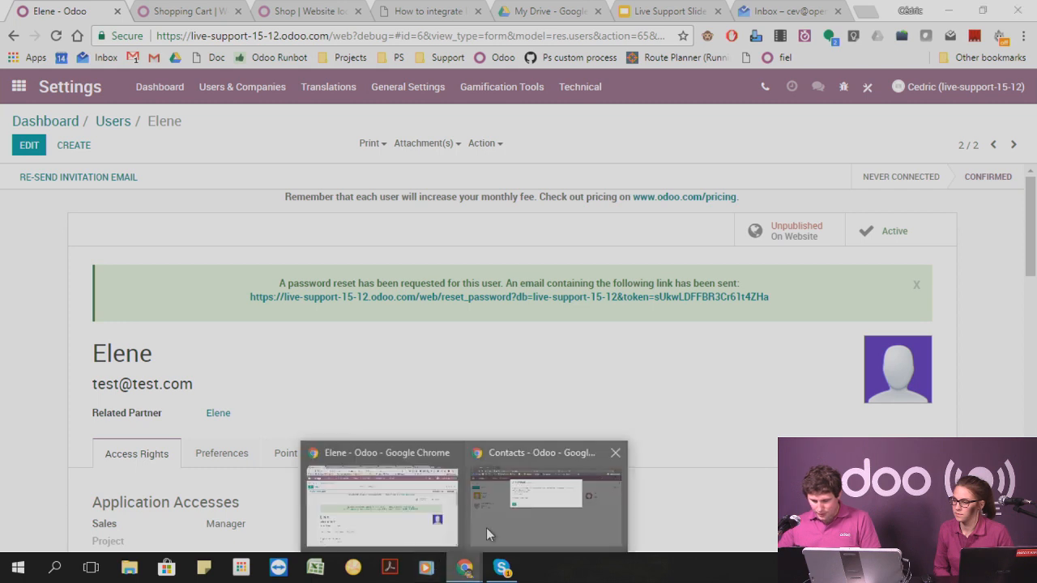
left_click(486, 528)
left_click(287, 261)
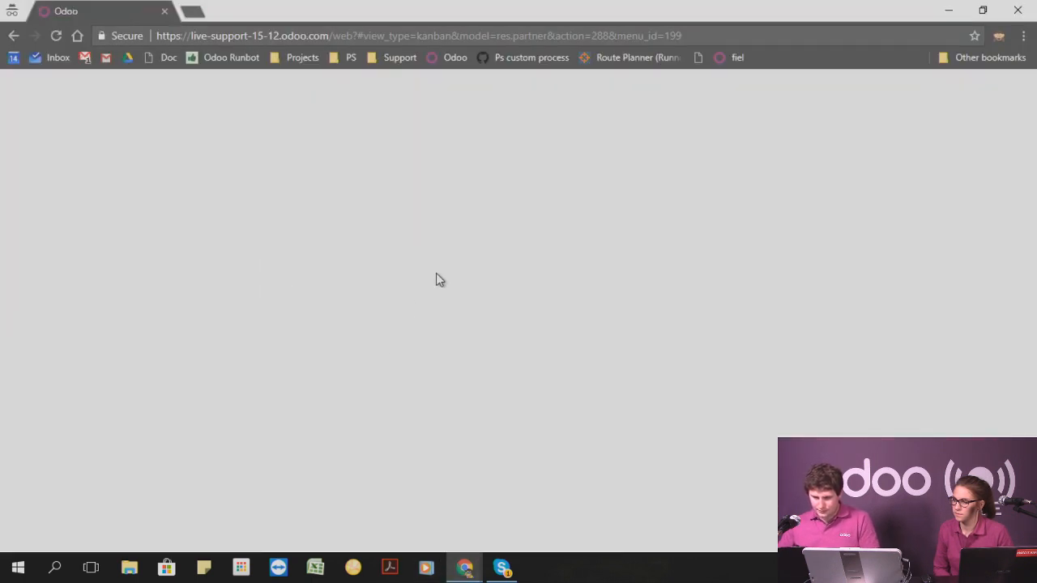
left_click(422, 212)
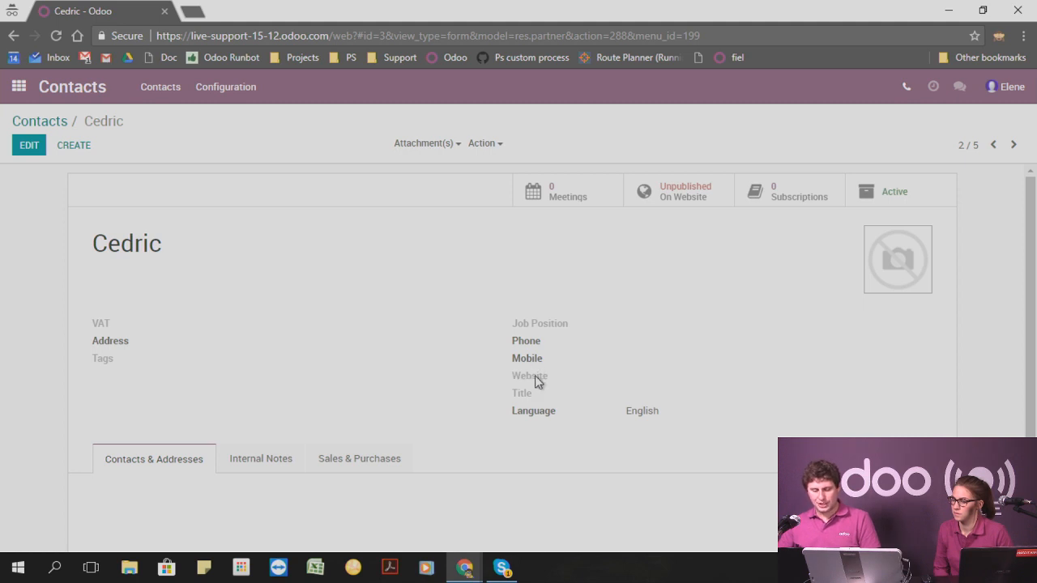
mouse_move(535, 375)
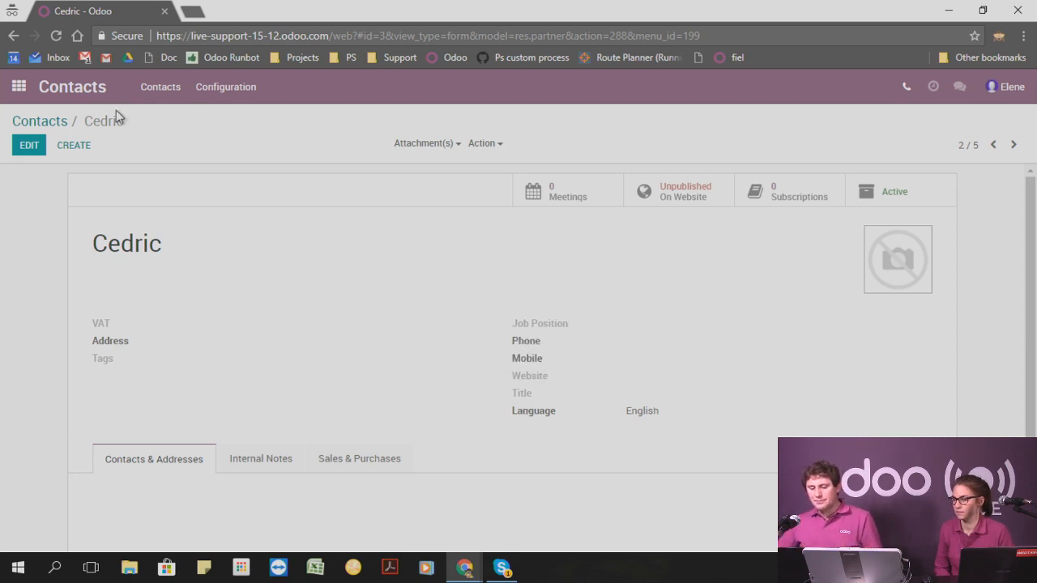
left_click(46, 123)
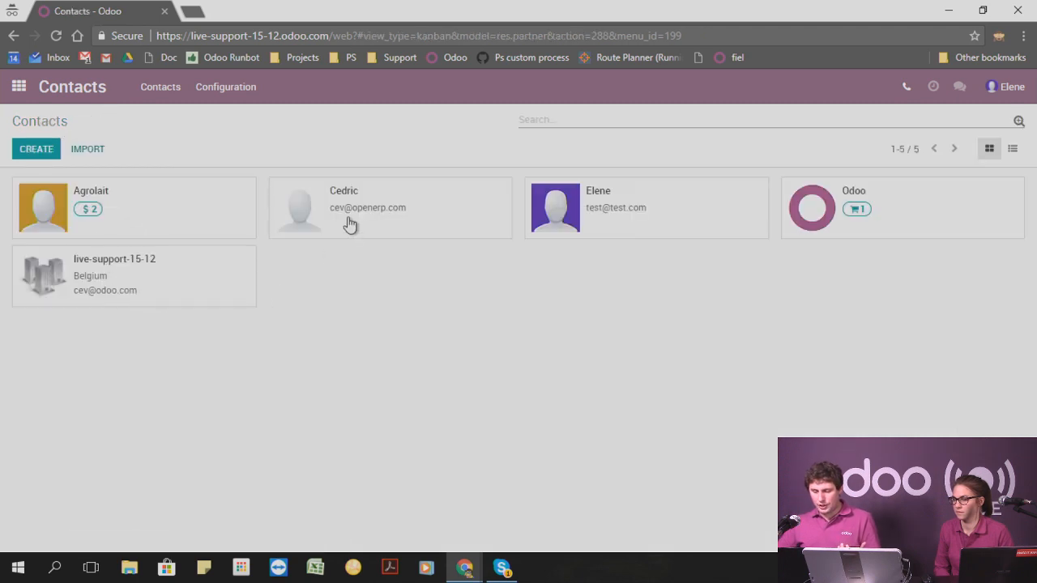
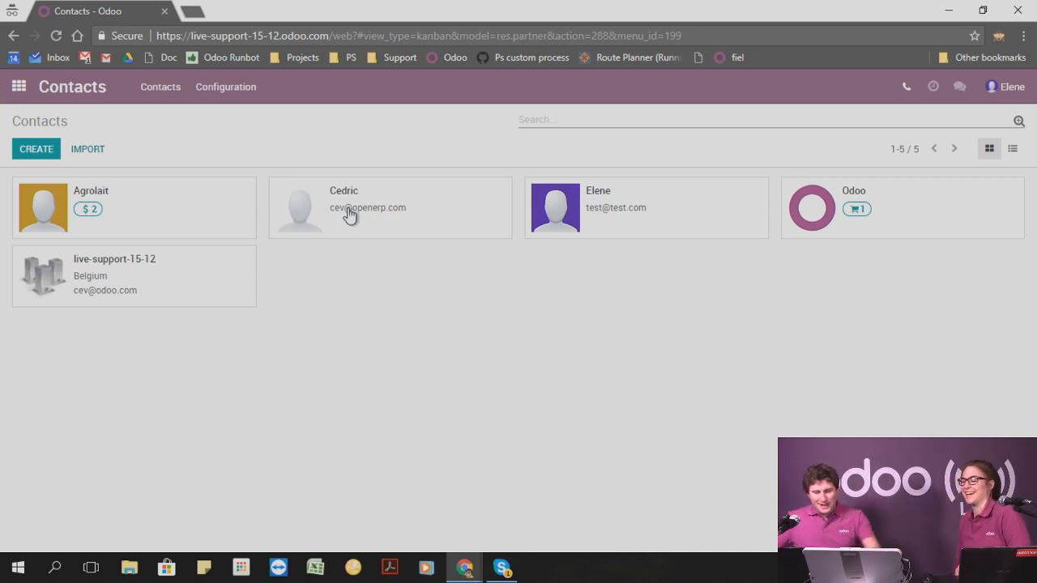
Look over the applications available to the second user and return to the administrator's browser window.
left_click(12, 91)
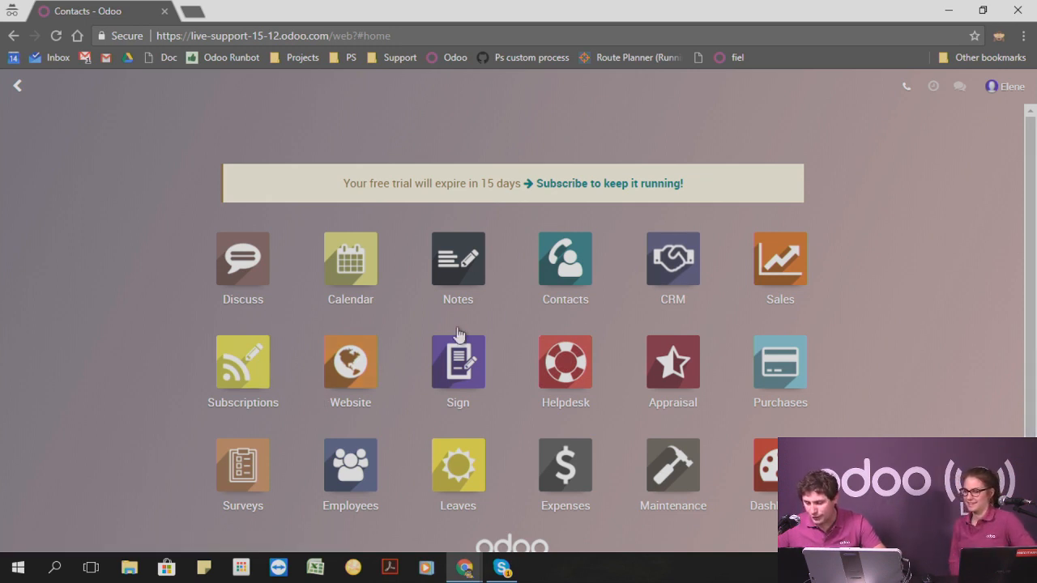
scroll(496, 322, "down", 1)
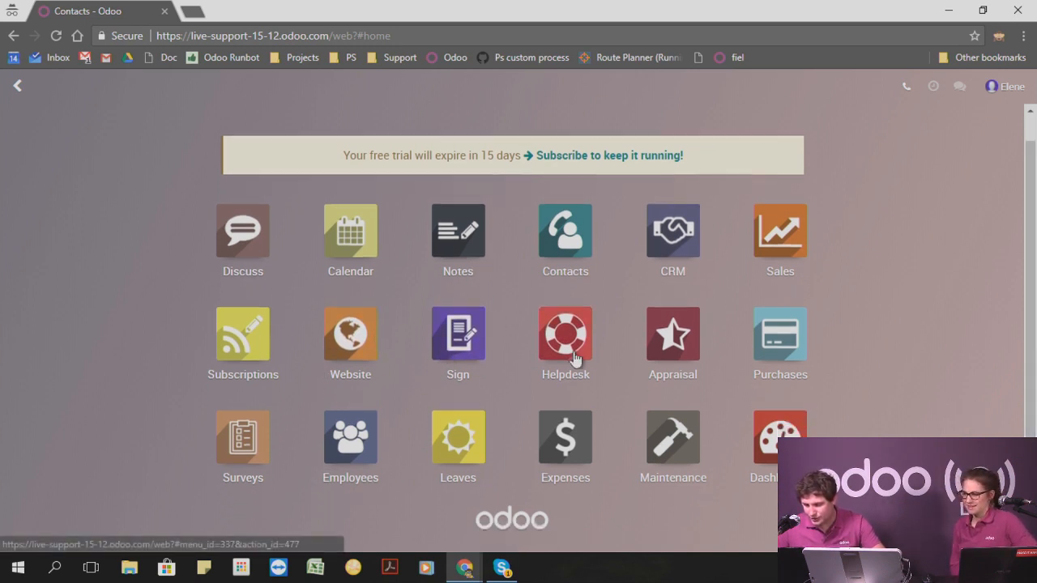
left_click(950, 10)
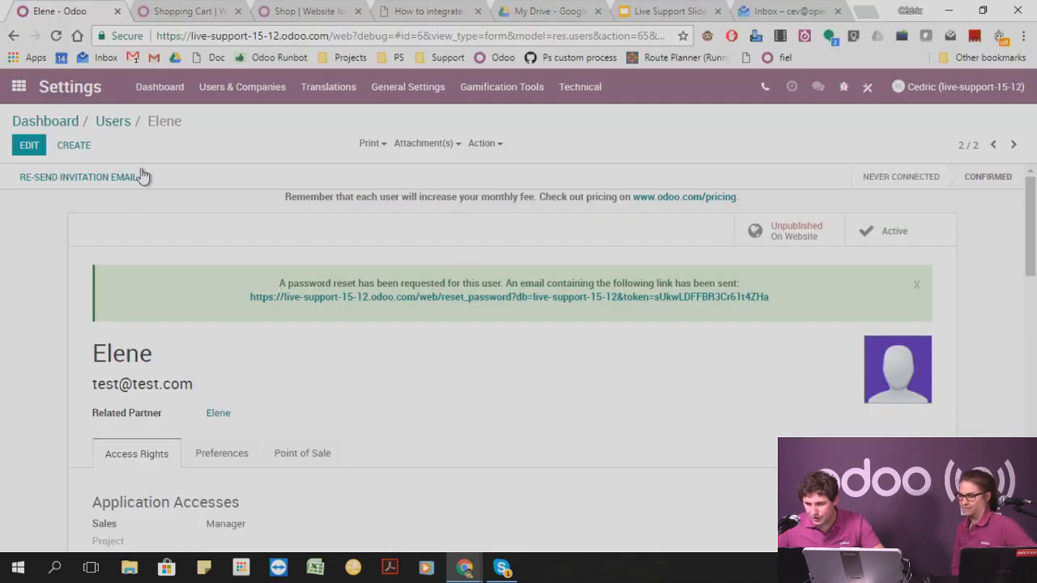
In the Inventory settings, search for "loca", enable Storage Locations and save the settings.
left_click(18, 87)
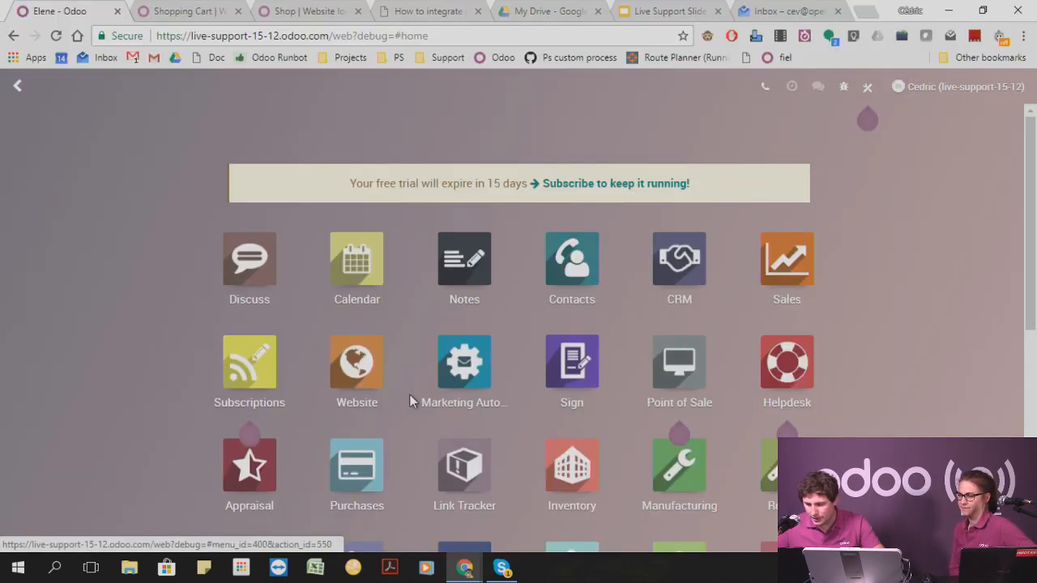
left_click(576, 469)
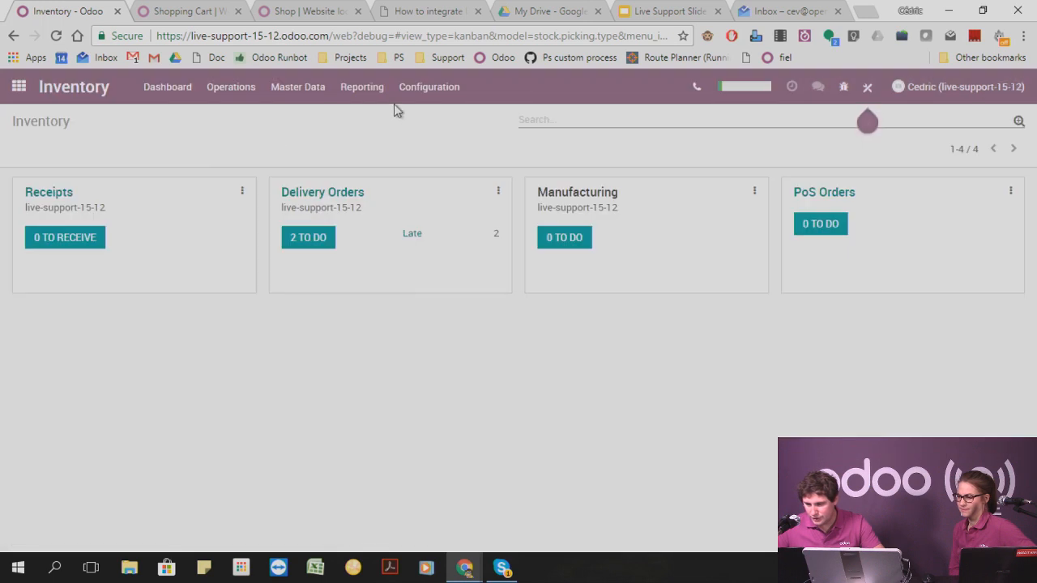
left_click(424, 89)
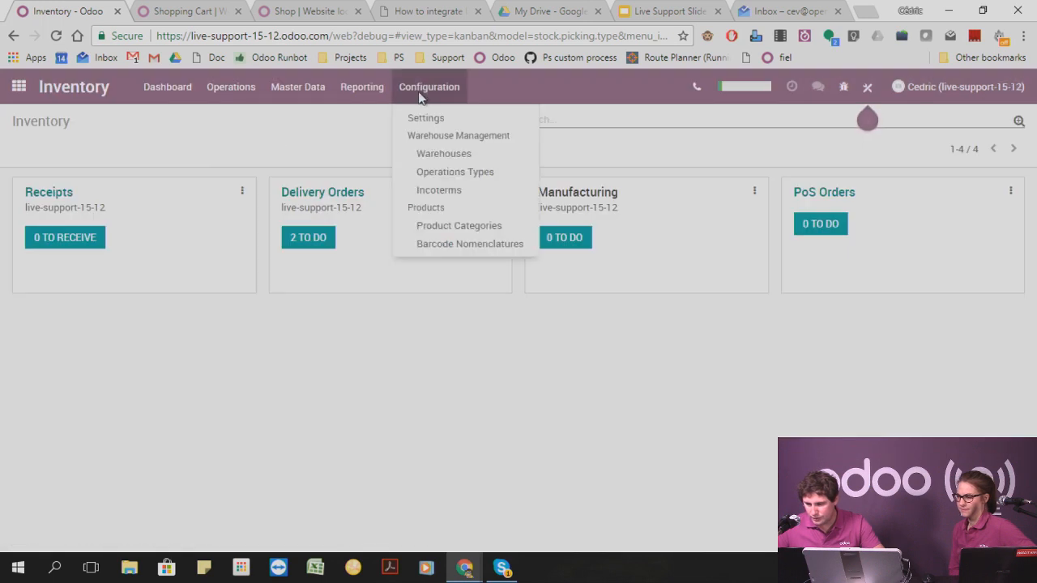
left_click(451, 120)
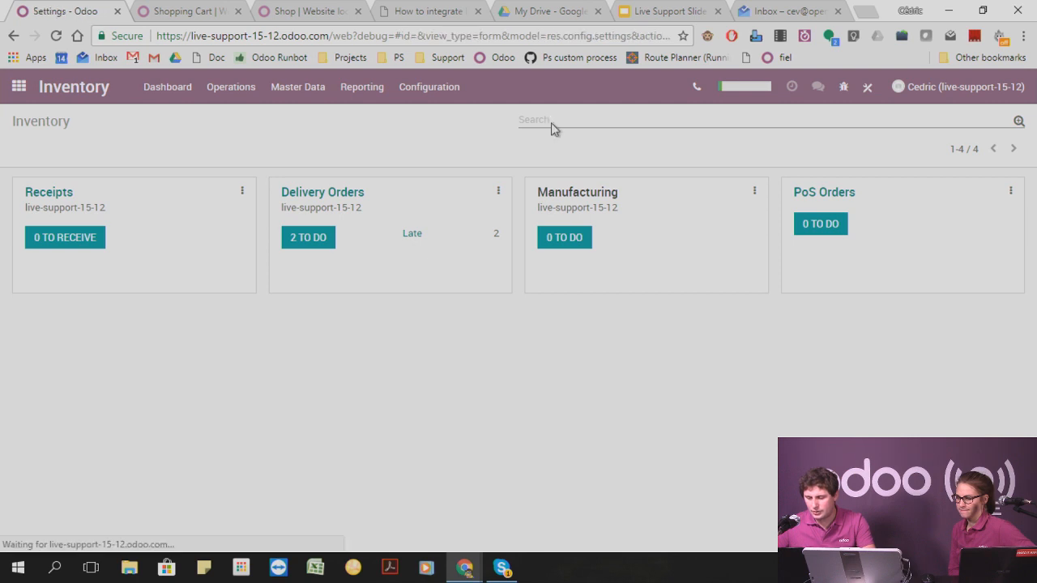
type("loca")
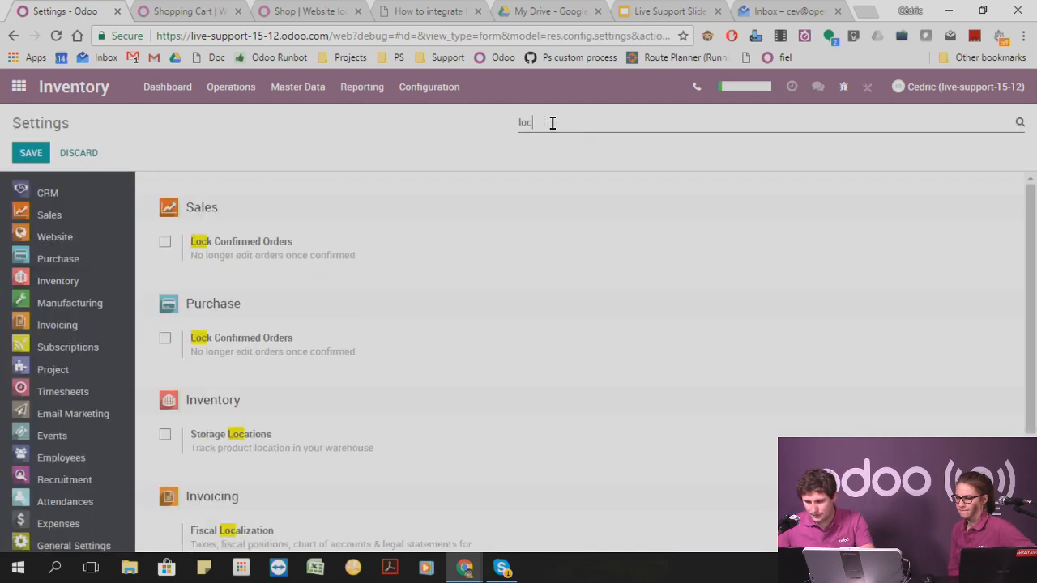
left_click(166, 242)
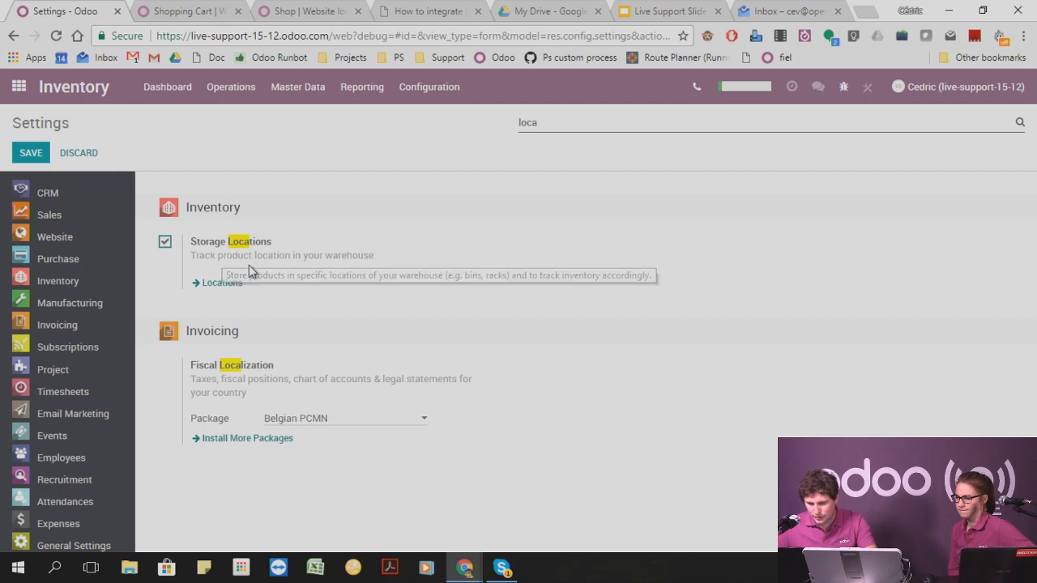
left_click(29, 154)
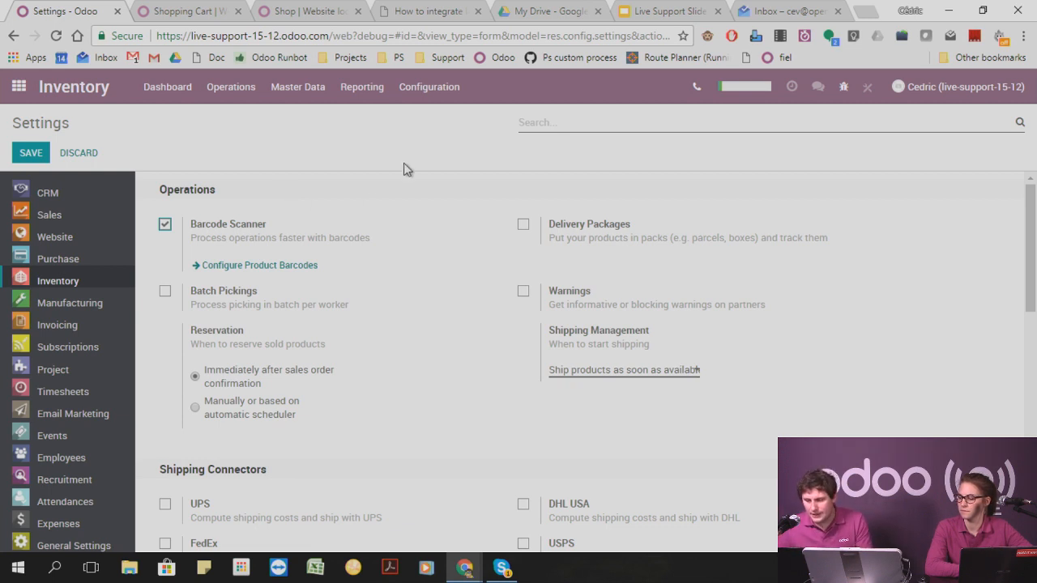
Create a new internal stock location named Reserve, without a parent location, and save it.
left_click(429, 87)
left_click(437, 173)
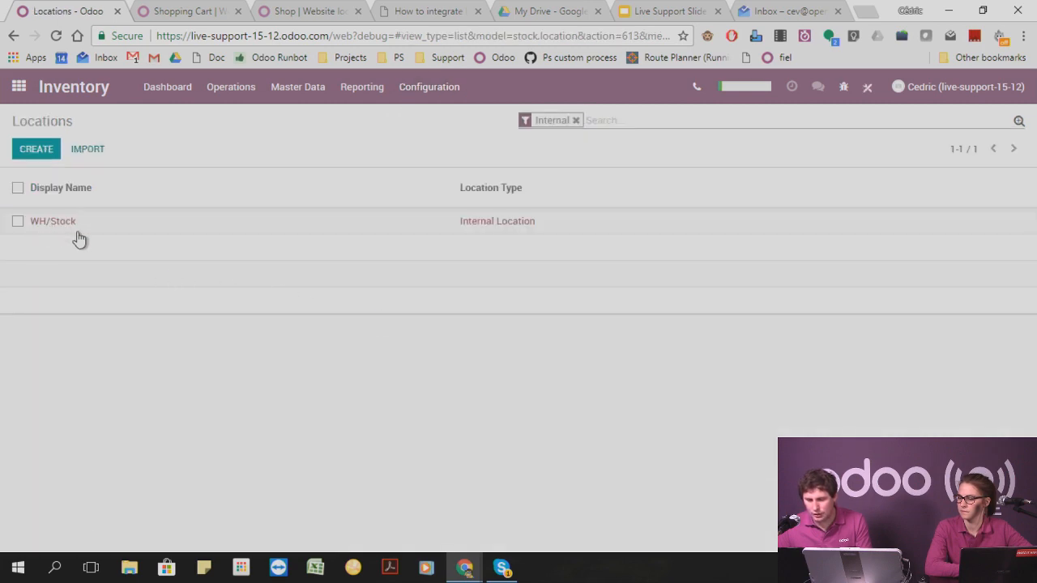
left_click(40, 148)
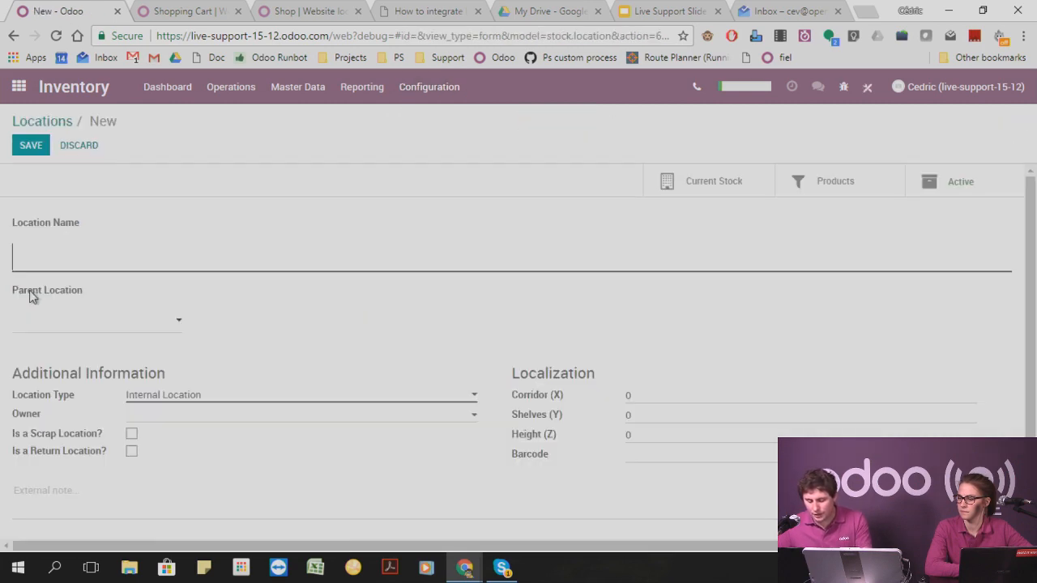
mouse_move(29, 297)
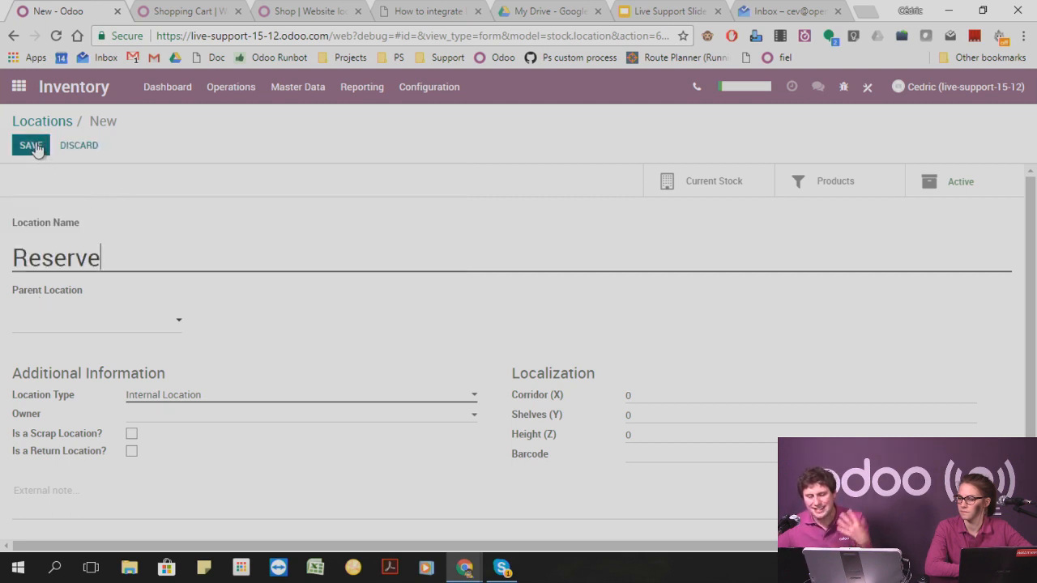
left_click(32, 145)
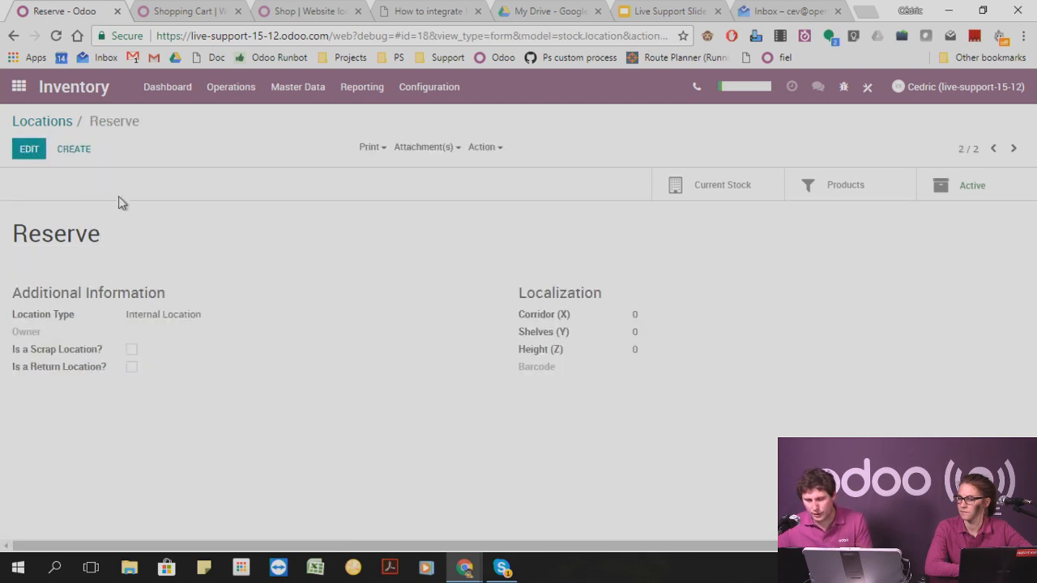
Try to change the Computer product's type to Stockable Product, and discard the change to return to the product list.
left_click(314, 89)
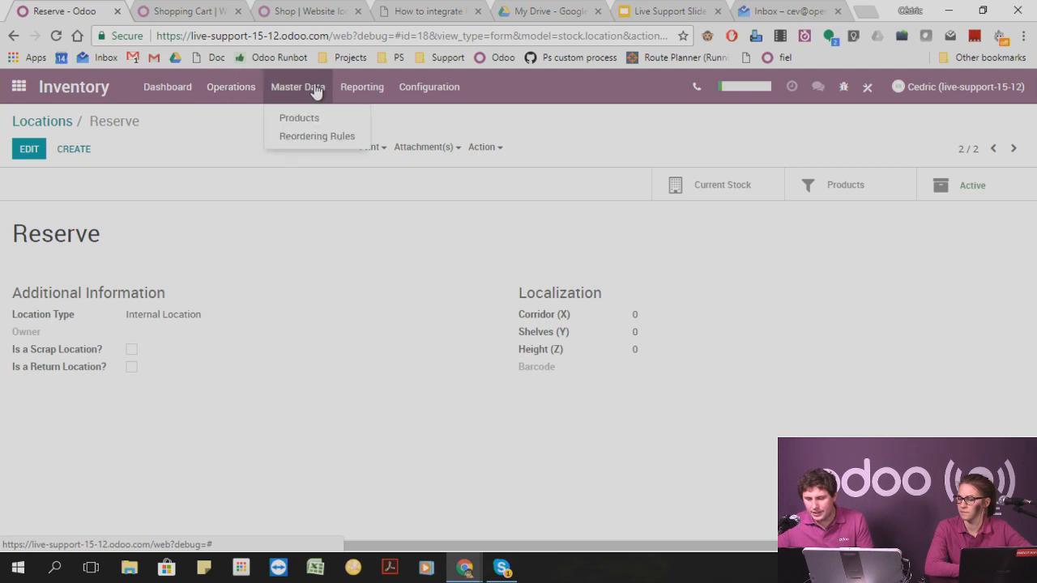
left_click(315, 115)
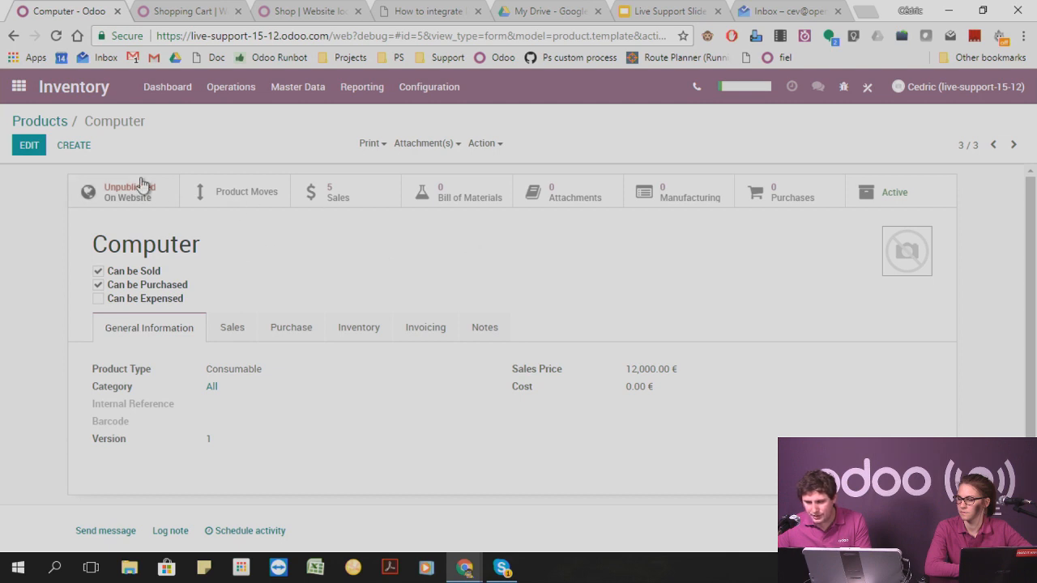
left_click(31, 145)
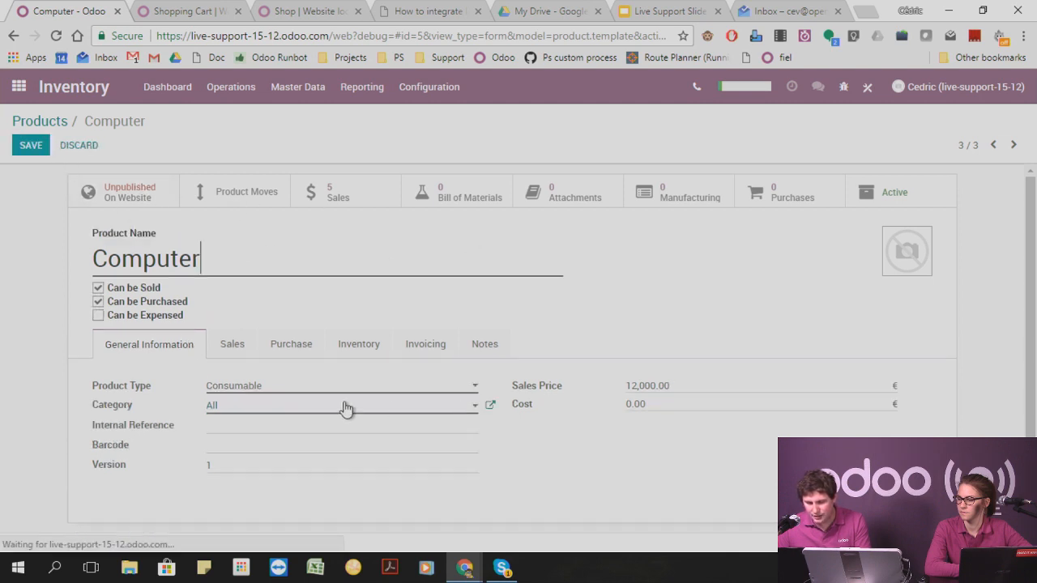
left_click(297, 388)
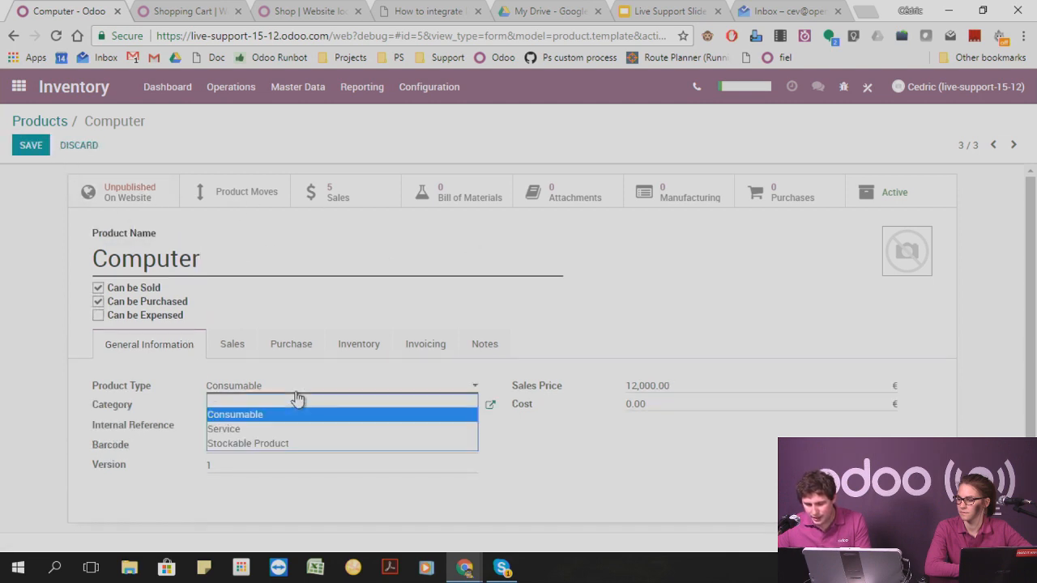
left_click(261, 444)
left_click(31, 146)
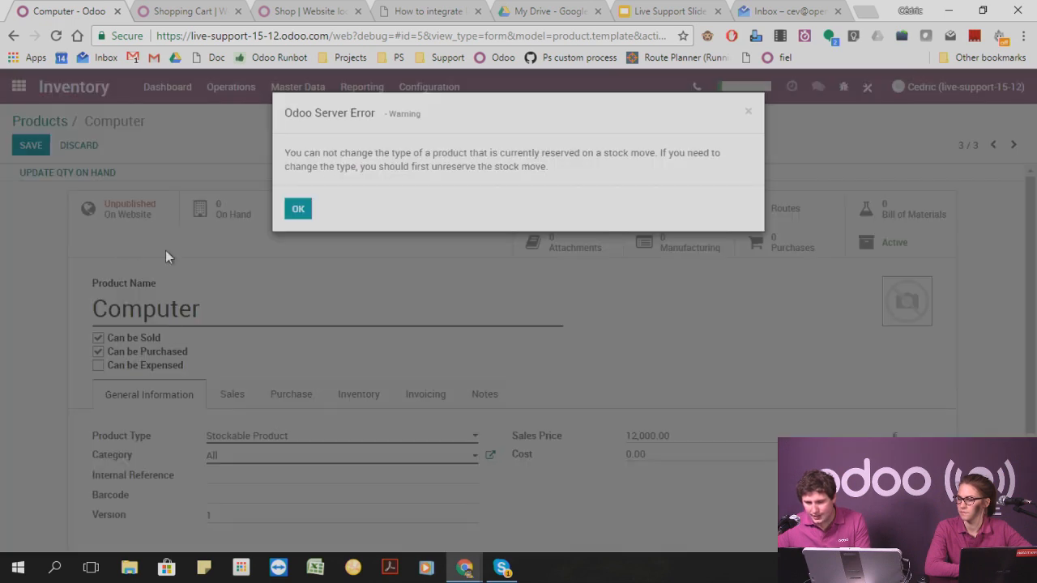
left_click(302, 209)
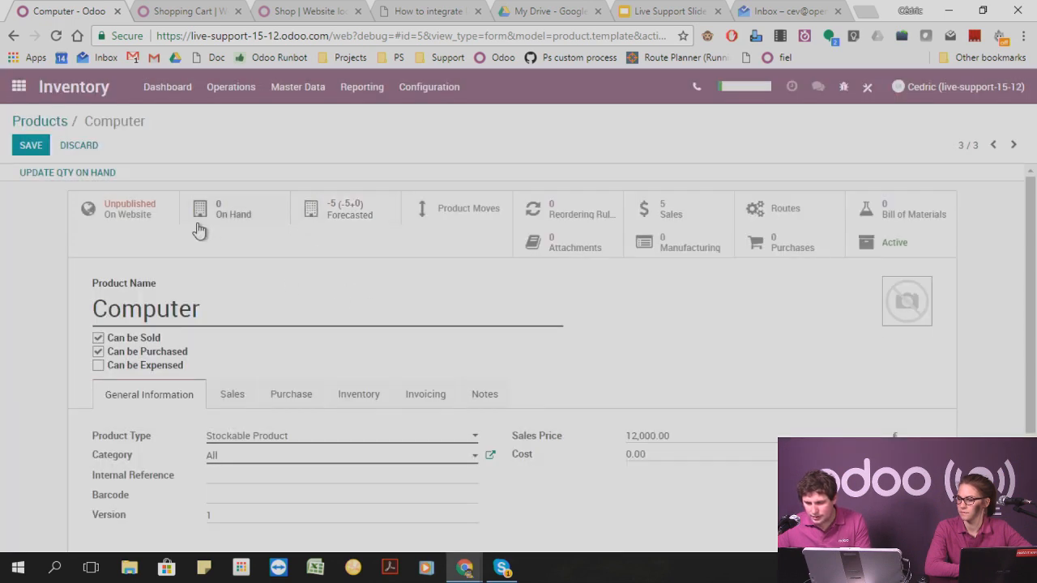
left_click(29, 147)
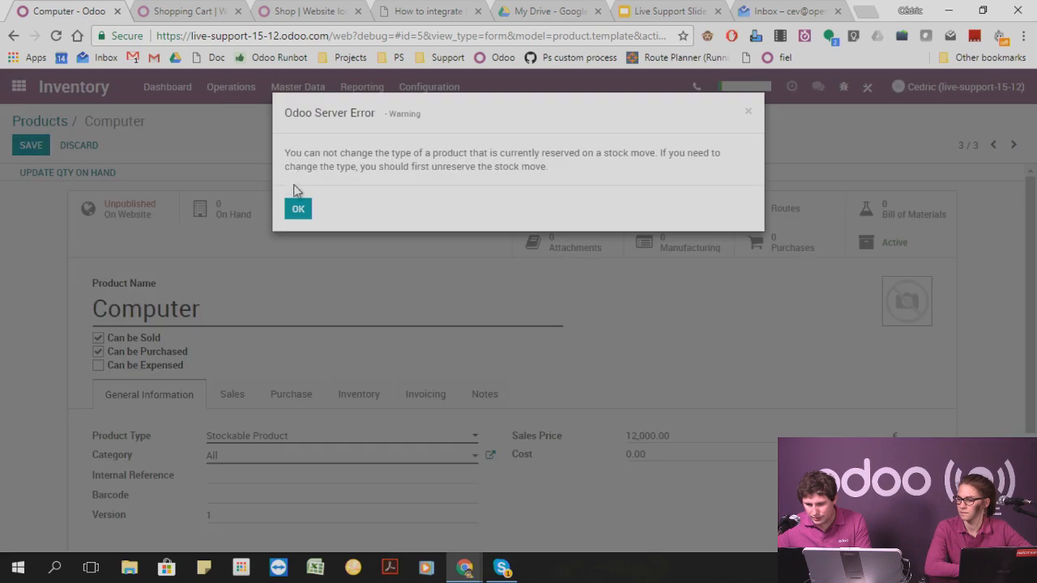
left_click(296, 209)
left_click(44, 120)
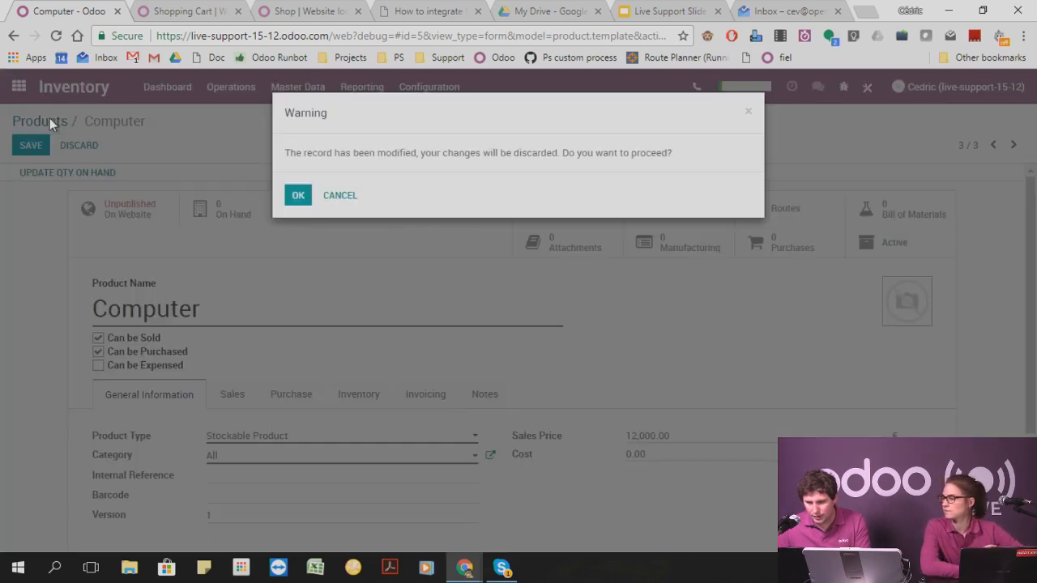
left_click(299, 197)
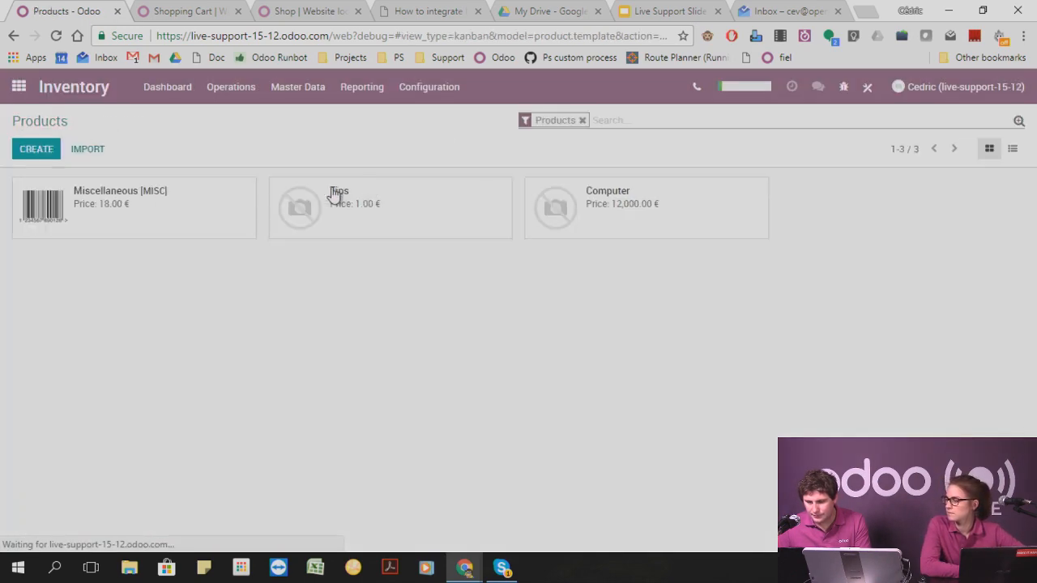
Create and save a new stockable product named Bottle of wine.
left_click(47, 159)
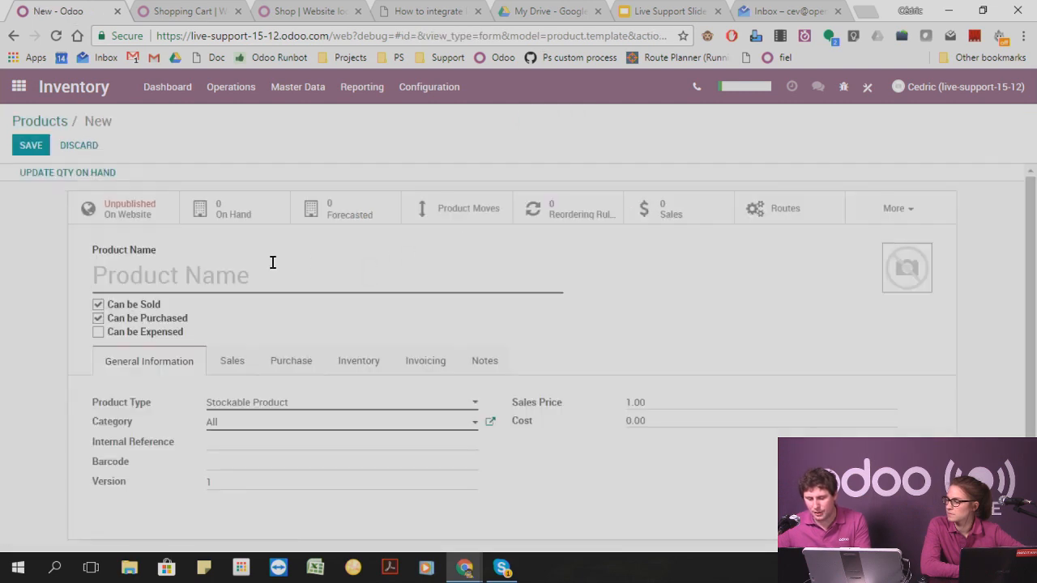
type("Bottle of ")
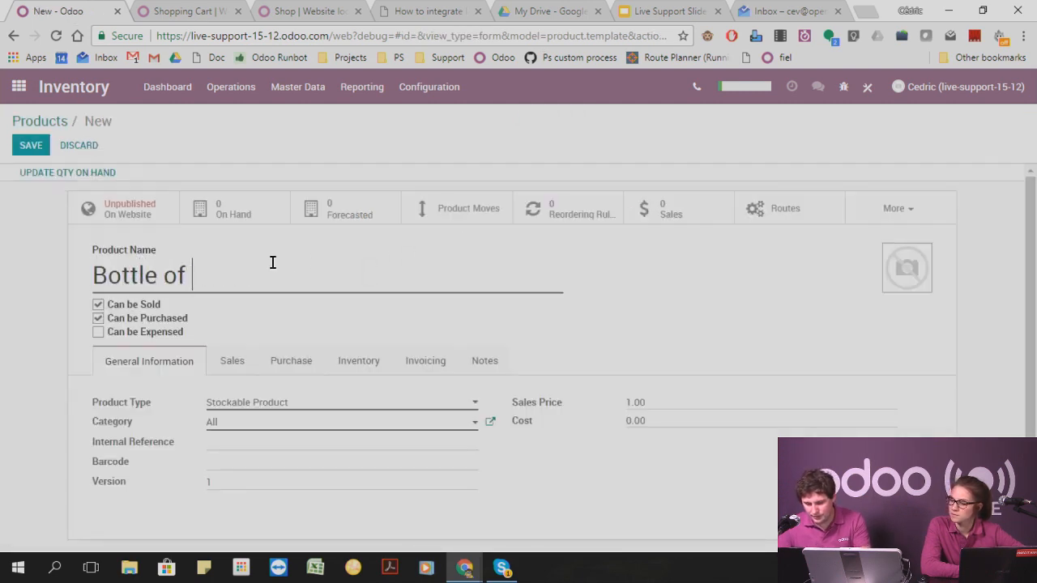
type("wine")
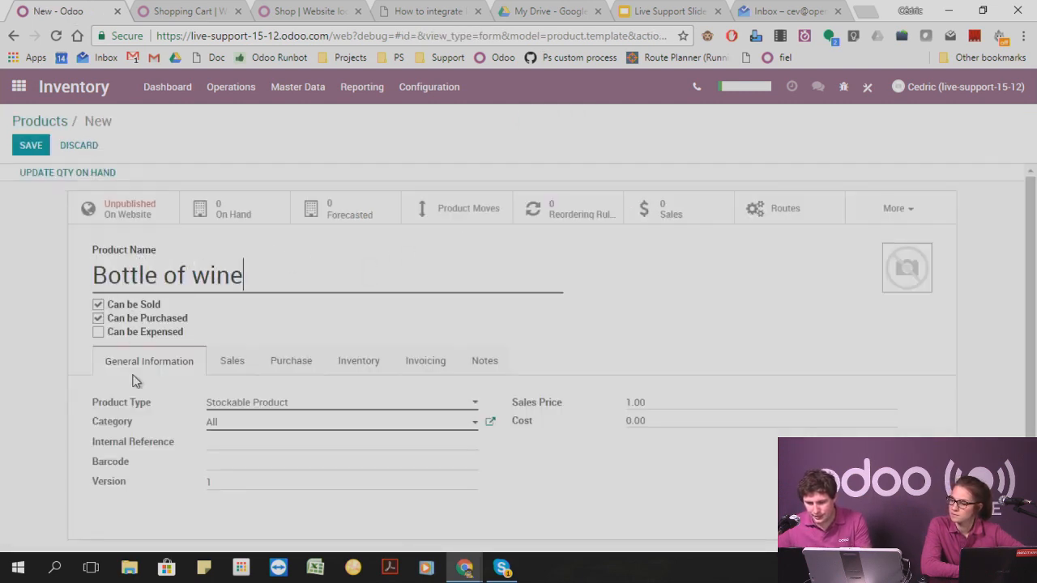
left_click(31, 146)
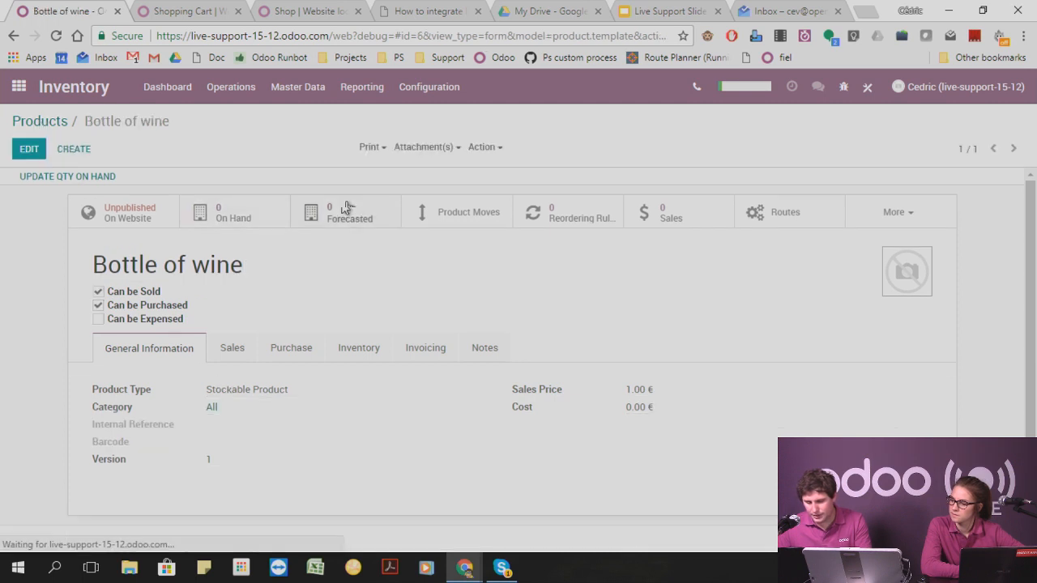
Update the Bottle of wine's quantity on hand in the WH/Stock location to 10.
left_click(29, 149)
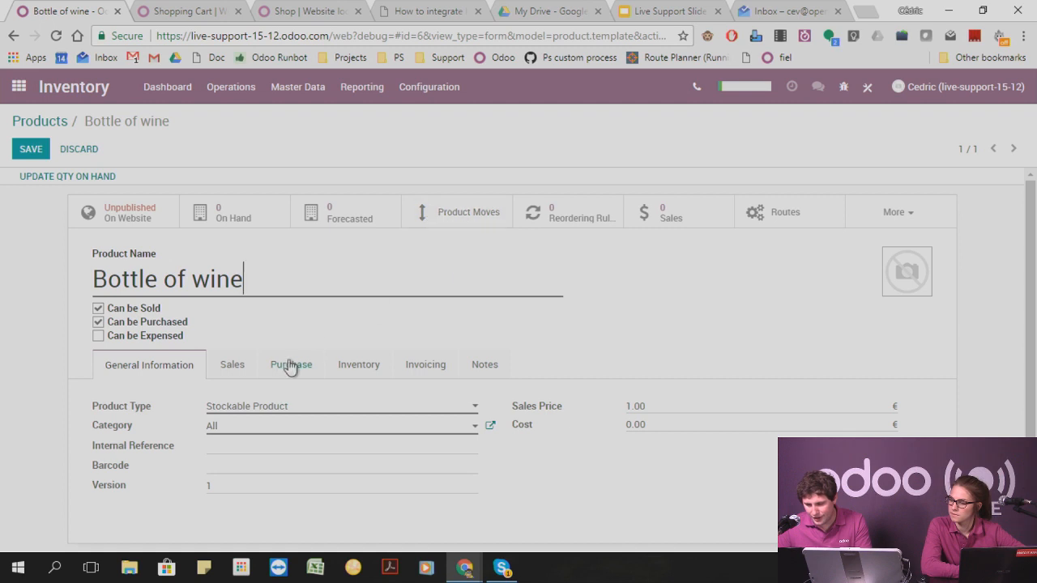
left_click(54, 175)
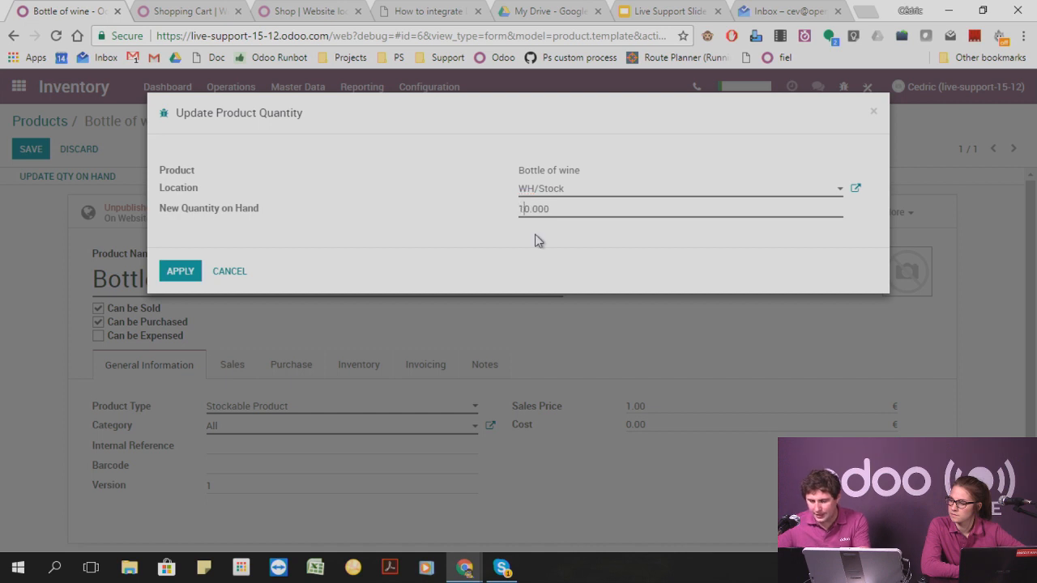
left_click(180, 274)
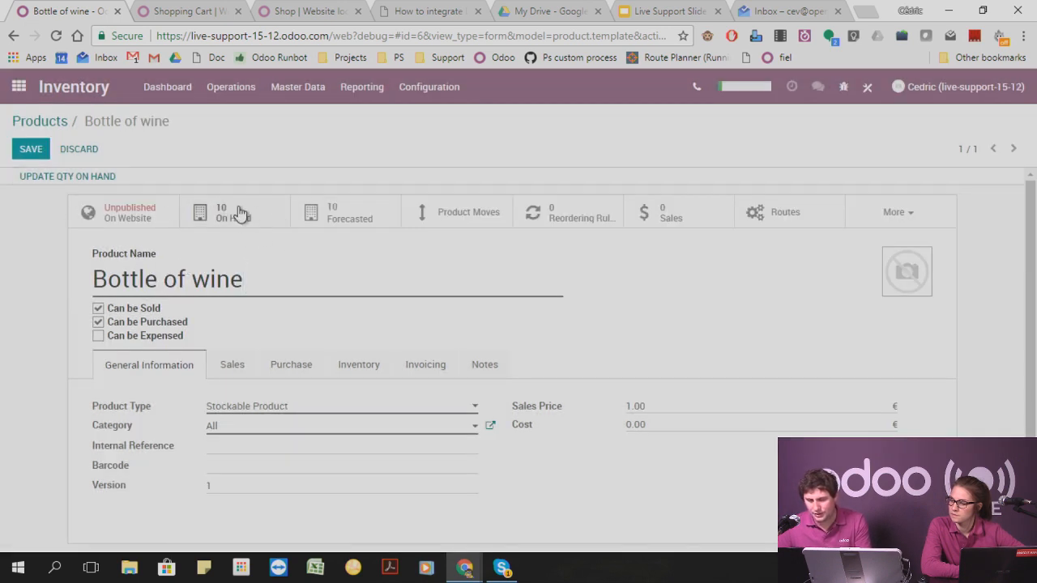
Update the Bottle of wine's quantity on hand in the Reserve location to 5 and save the product.
left_click(85, 177)
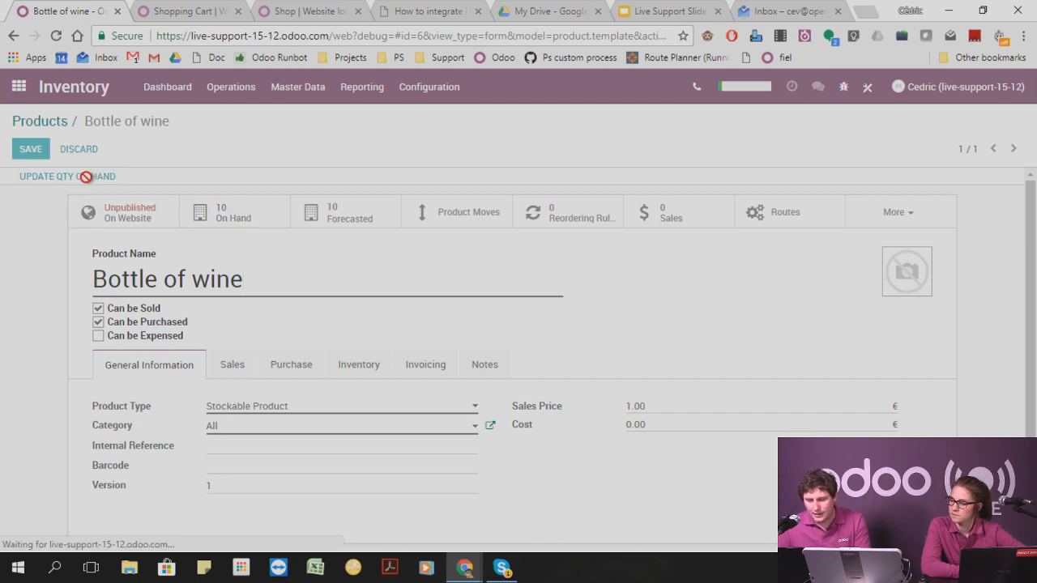
left_click(554, 192)
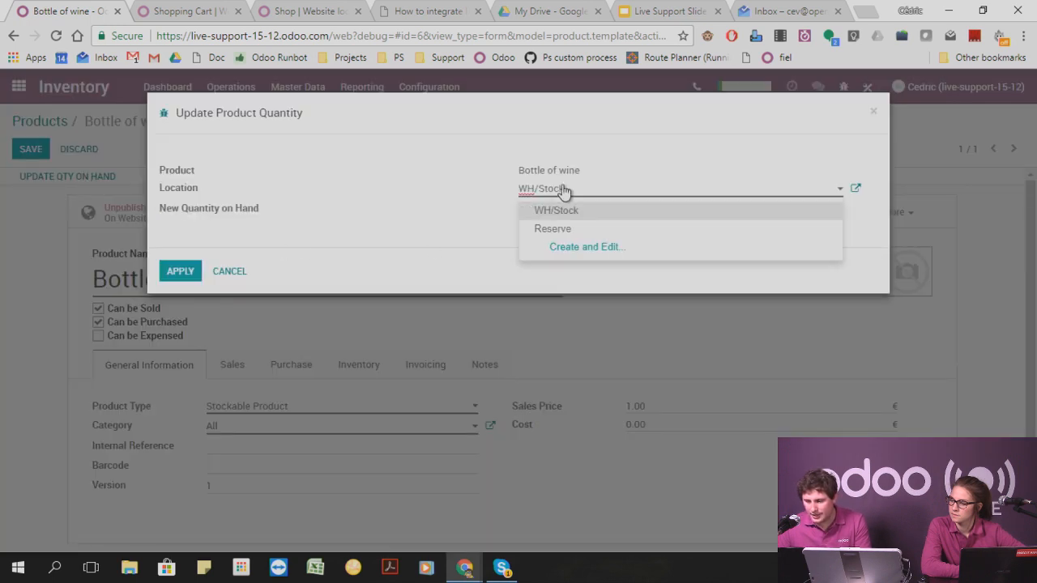
left_click(551, 225)
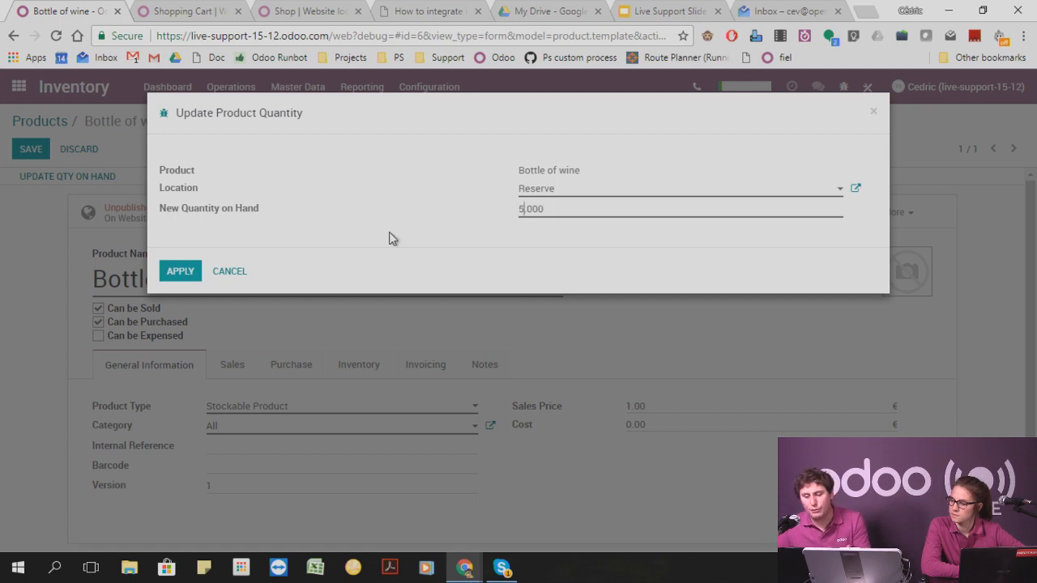
left_click(180, 270)
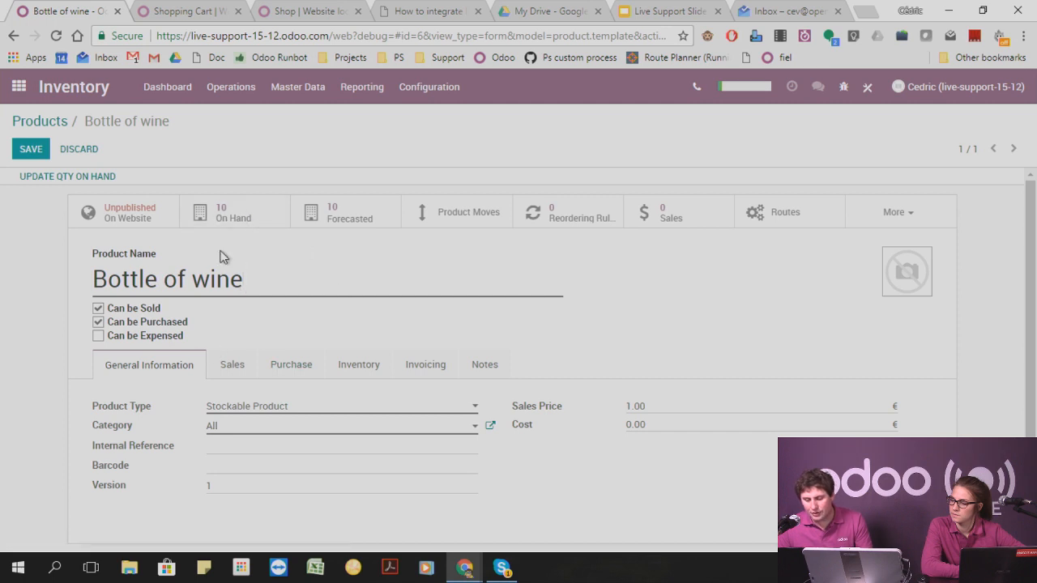
left_click(34, 152)
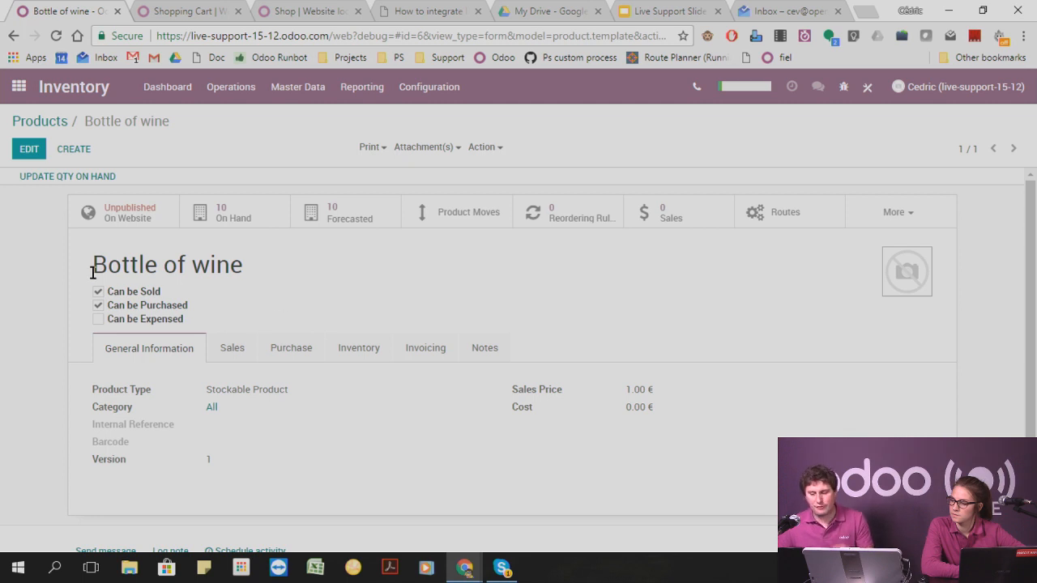
Check the Bottle of wine's stock on hand per location and return to the product form.
left_click(262, 215)
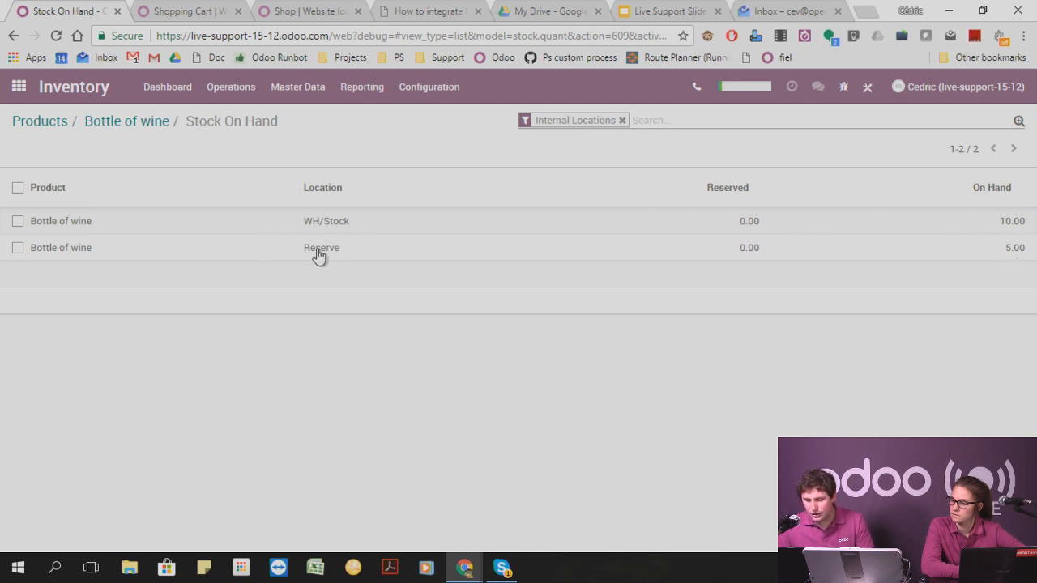
left_click(140, 127)
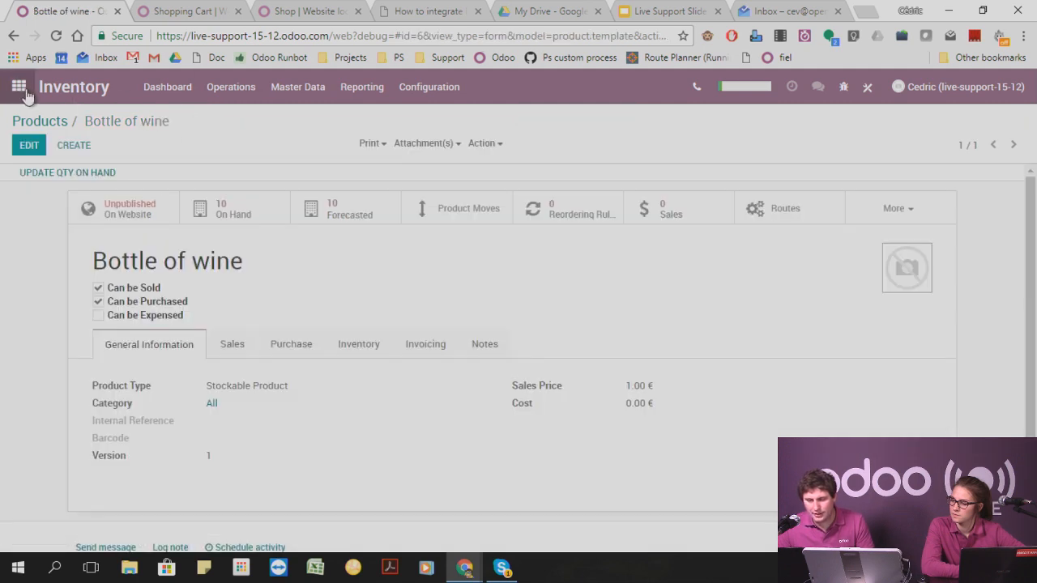
Start a new sales order in the Sales app for the customer Agrolait.
left_click(18, 88)
left_click(784, 260)
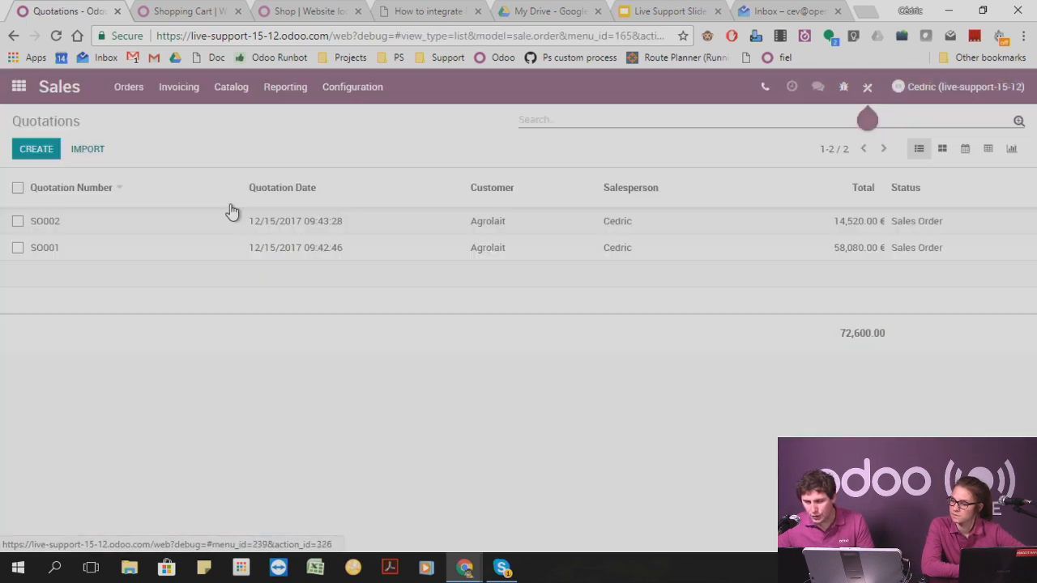
left_click(126, 87)
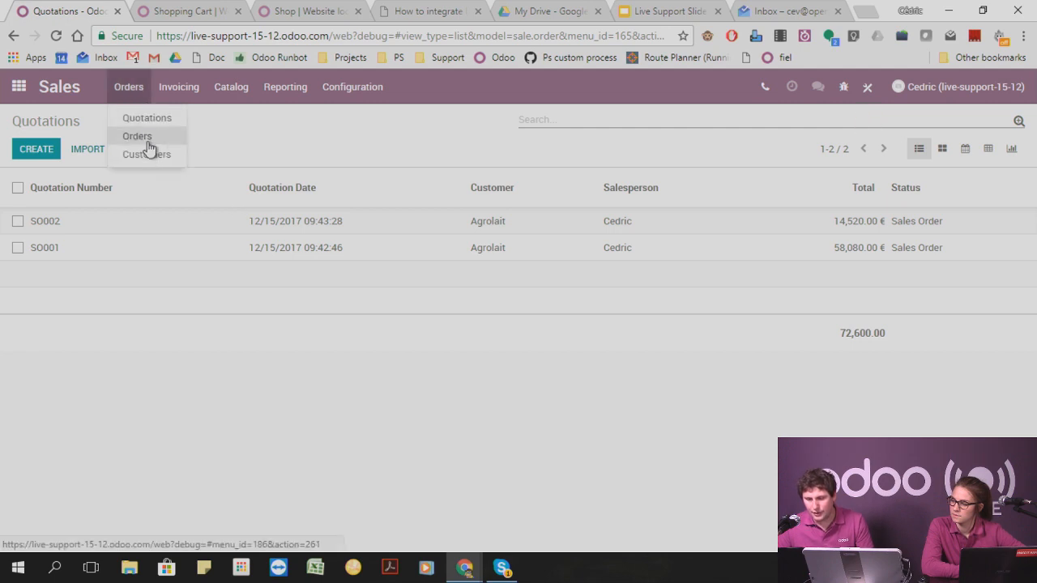
left_click(141, 136)
left_click(37, 152)
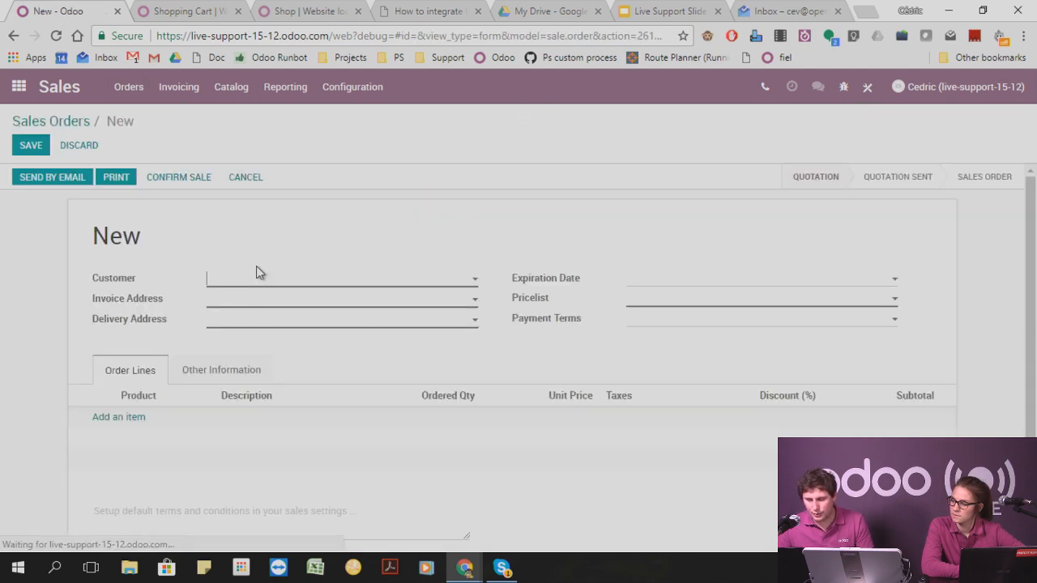
left_click(249, 287)
left_click(254, 302)
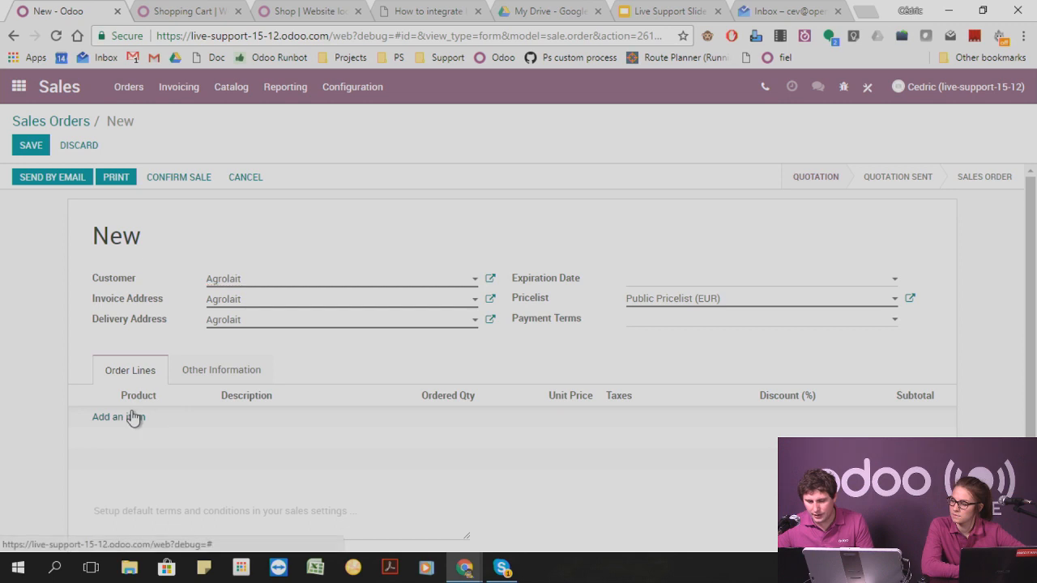
Try an order line for 11 units of Bottle of wine, and discard the line together with the unsaved sales order.
left_click(122, 416)
left_click(342, 178)
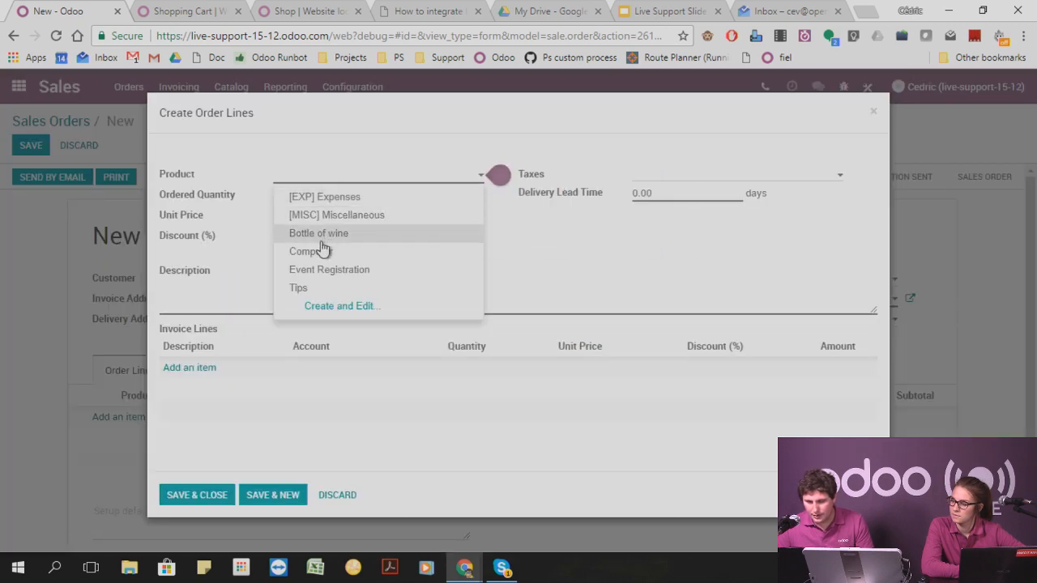
left_click(319, 234)
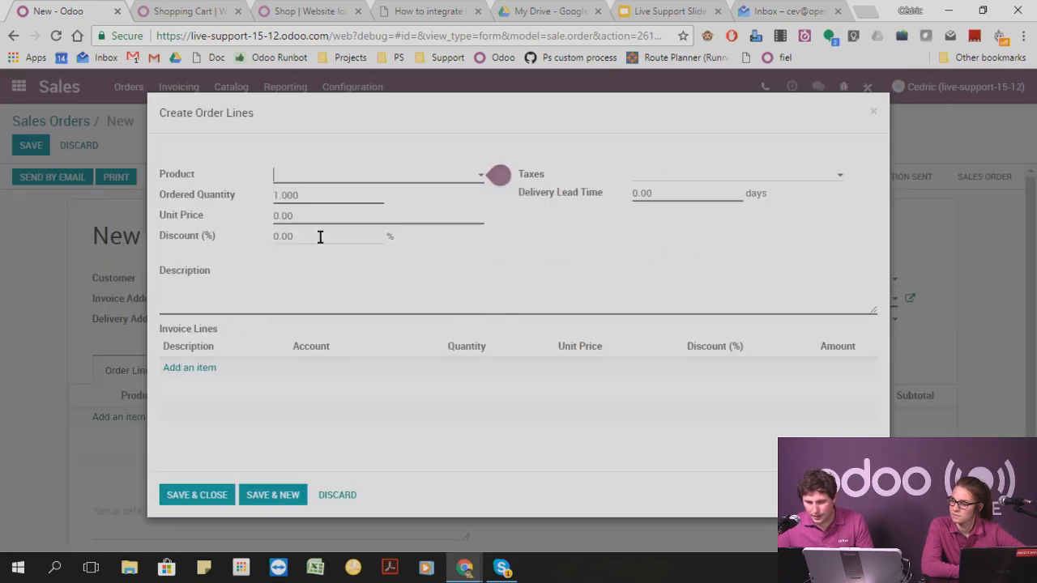
left_click(280, 195)
type("0")
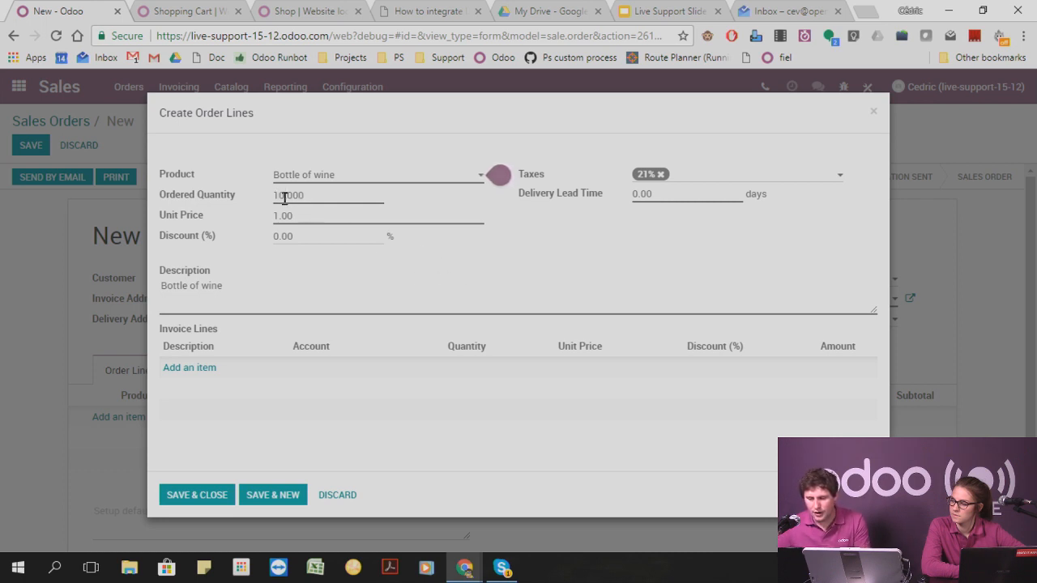
key("BackSpace")
type("1")
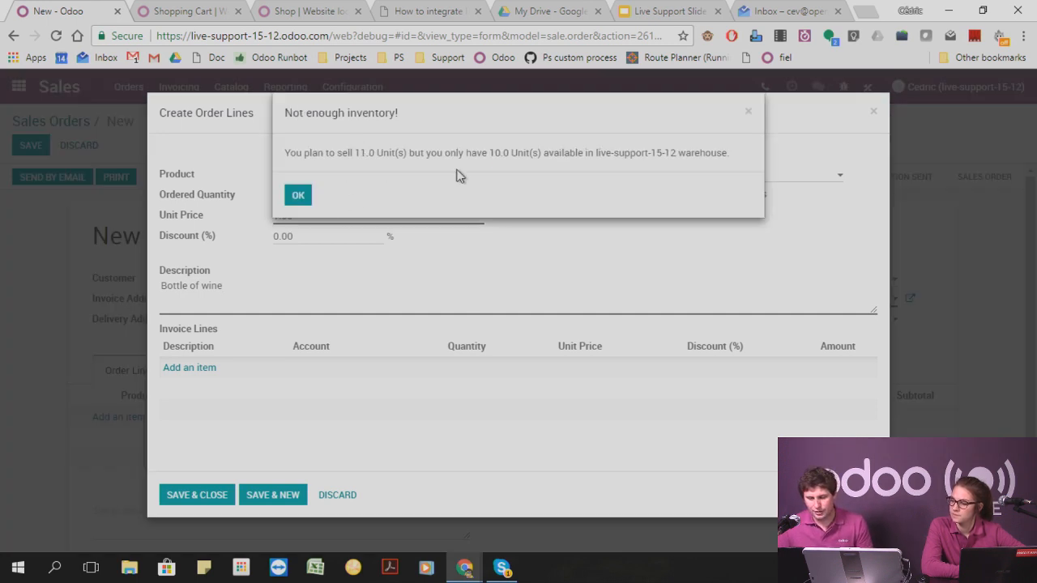
left_click(748, 113)
left_click(874, 111)
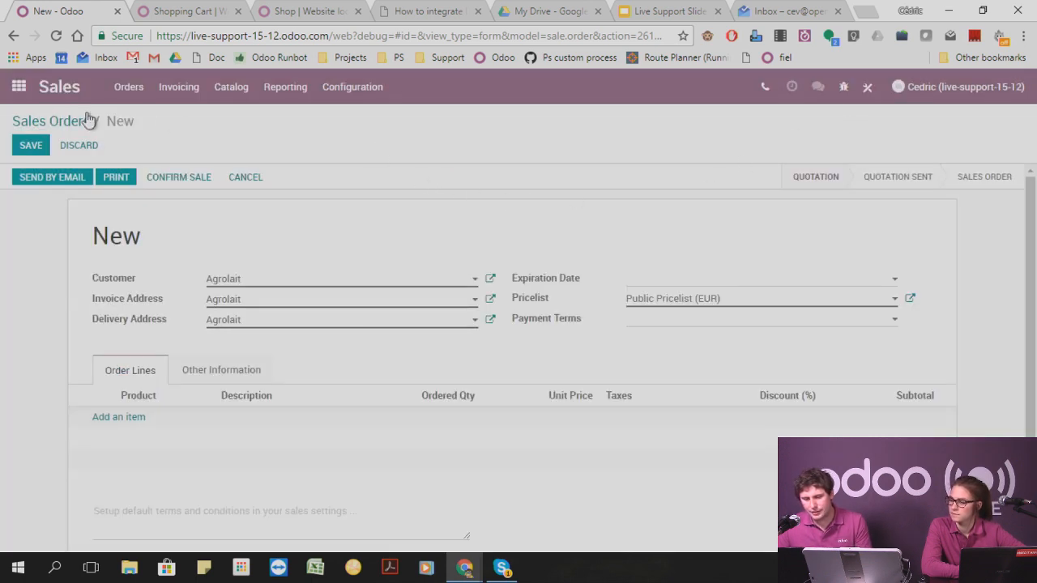
left_click(9, 89)
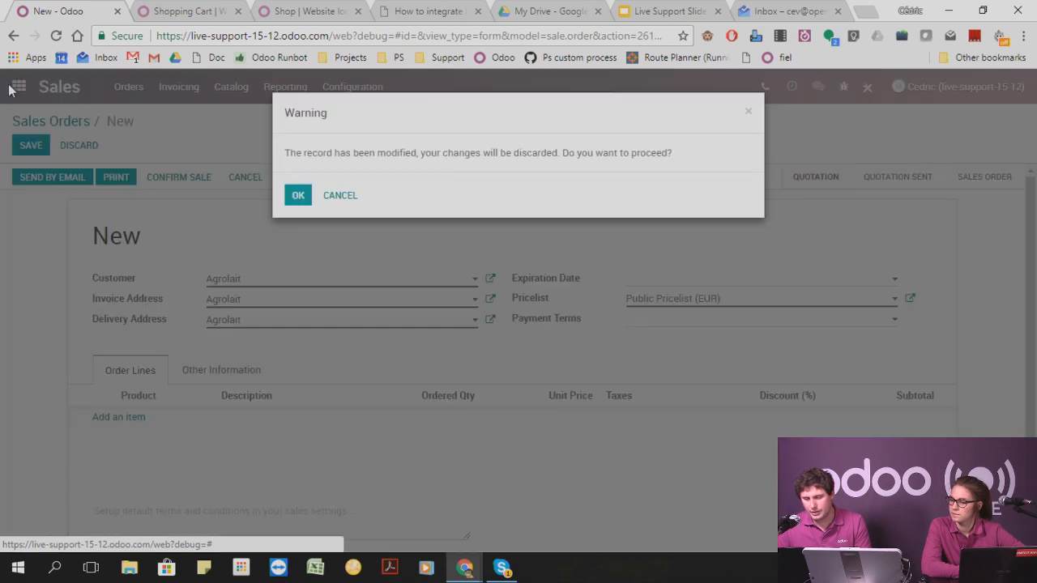
left_click(295, 194)
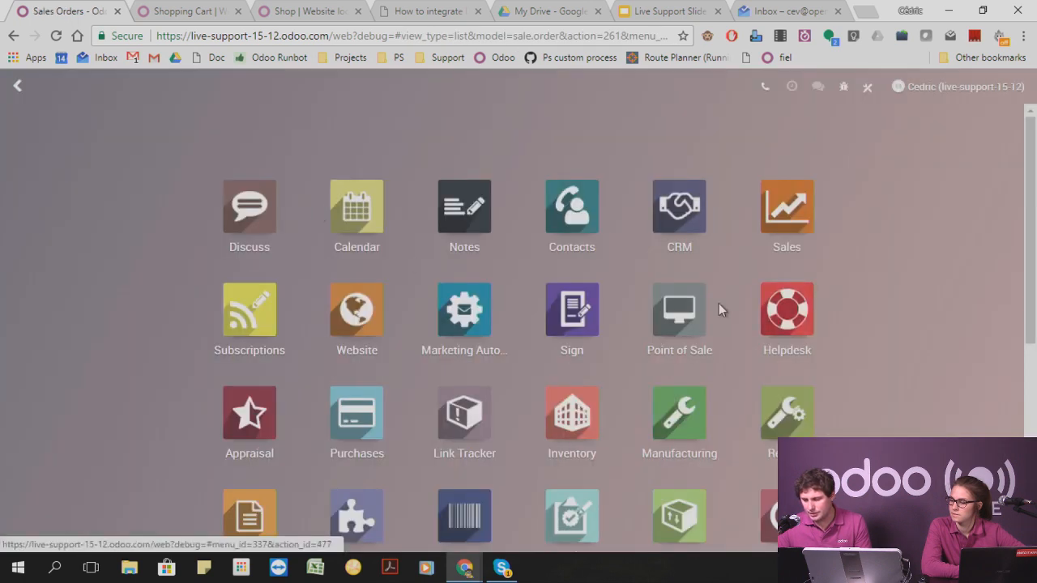
Set the parent location of the Reserve inventory location to WH and save it.
left_click(584, 448)
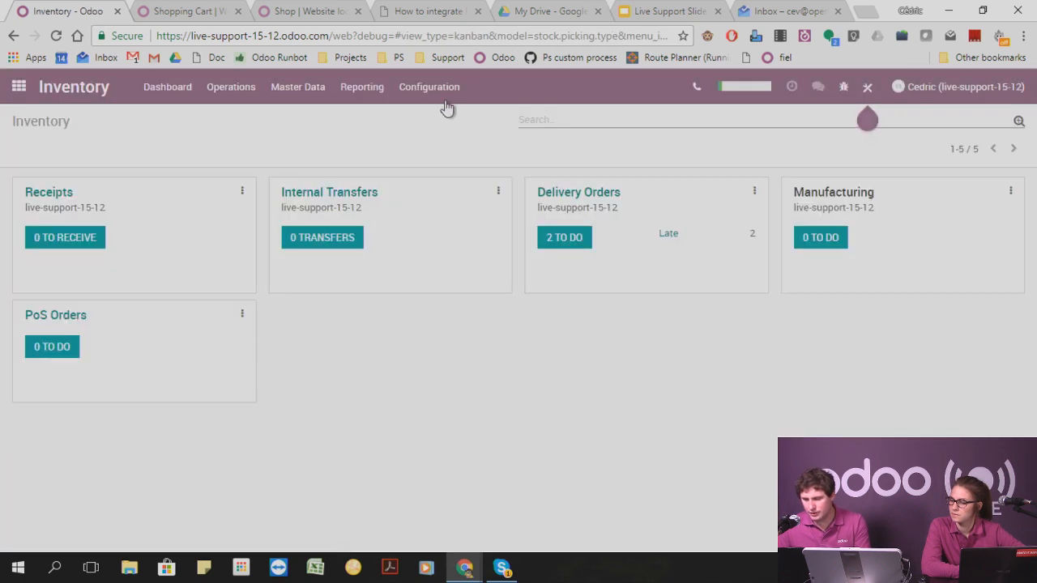
left_click(446, 90)
left_click(432, 176)
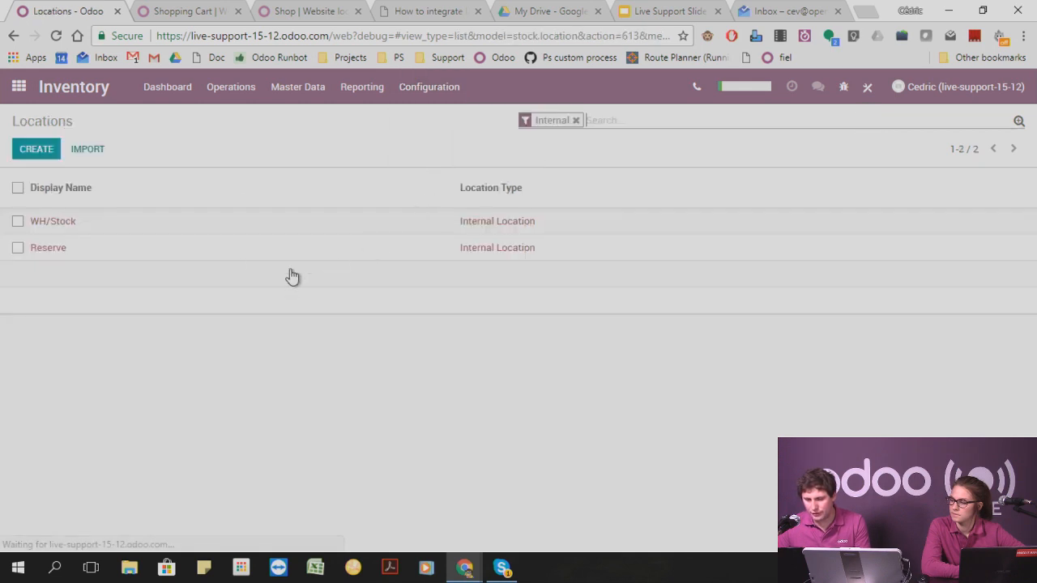
left_click(143, 248)
left_click(18, 146)
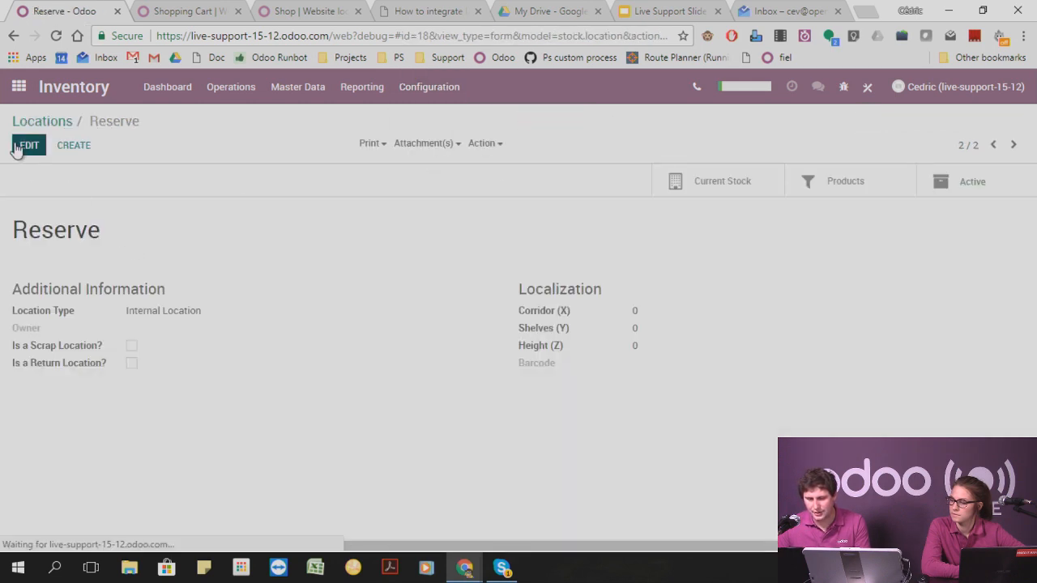
left_click(47, 324)
type("w")
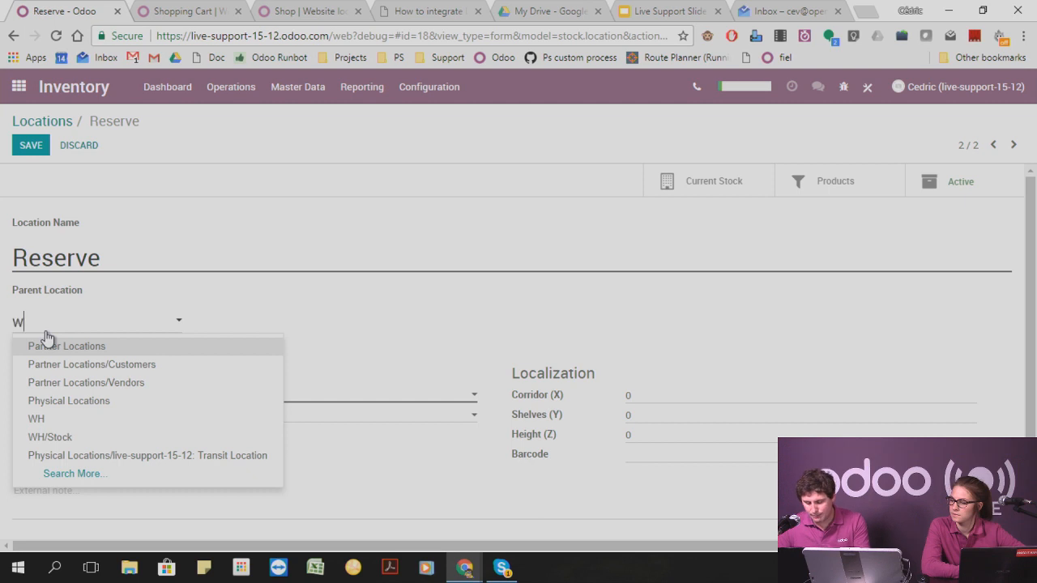
type("h")
left_click(50, 347)
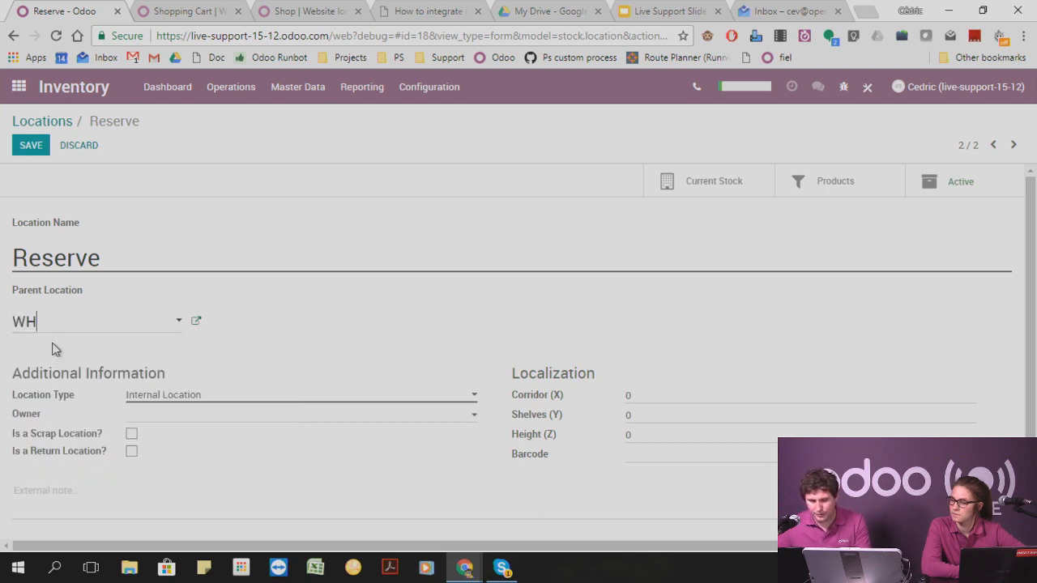
left_click(41, 141)
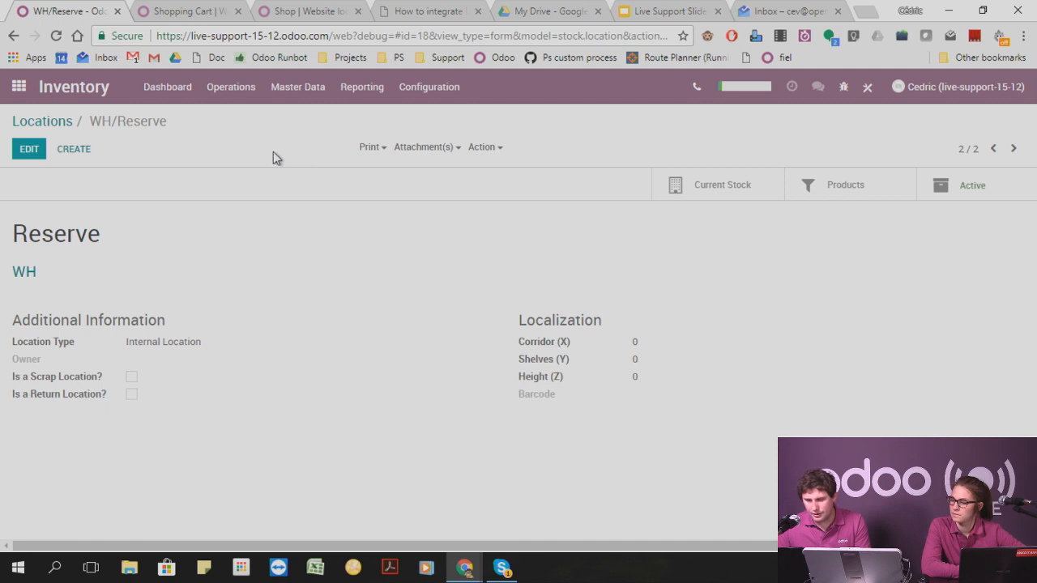
Open the Bottle of wine product from the Inventory product list and check its quantity on hand.
left_click(297, 86)
left_click(306, 116)
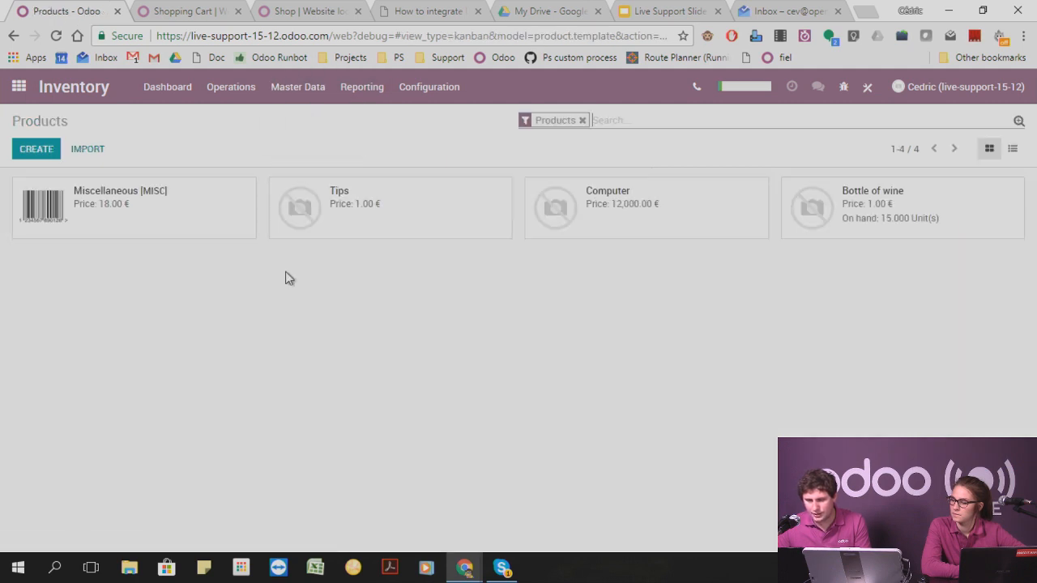
left_click(875, 224)
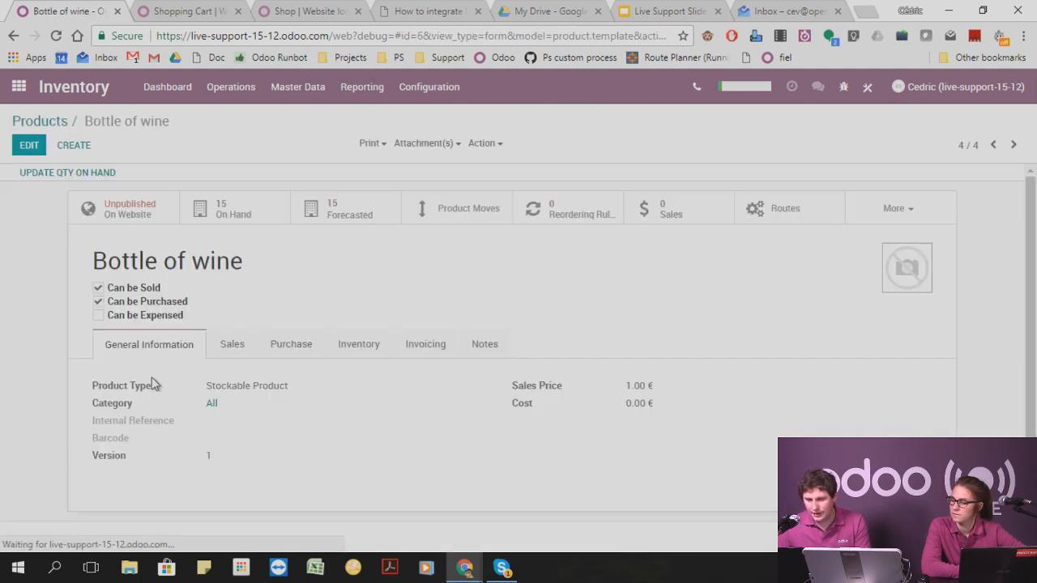
mouse_move(241, 218)
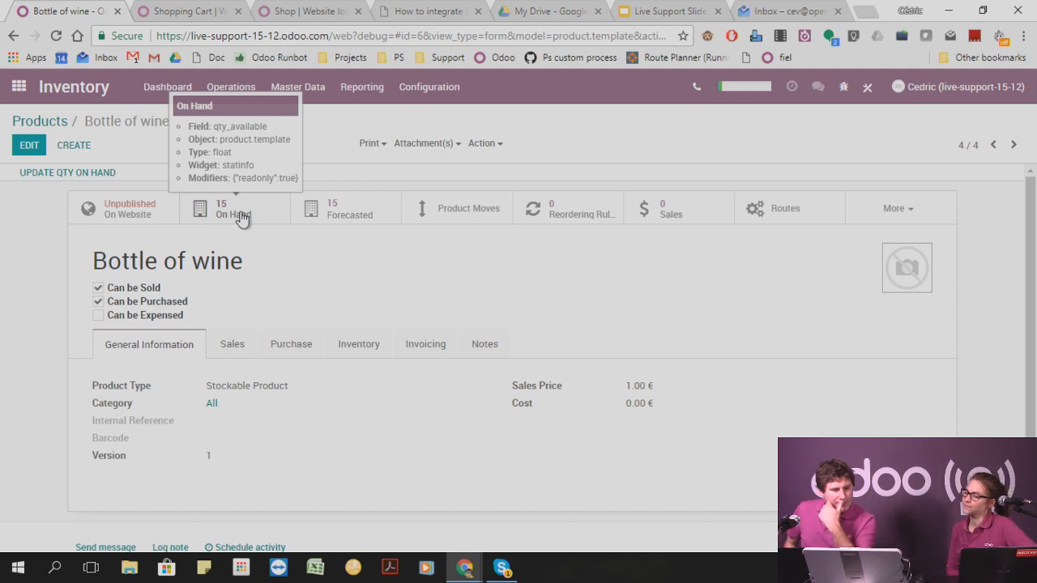
Create a new mass mailing in the Email Marketing app with the subject "test".
left_click(20, 86)
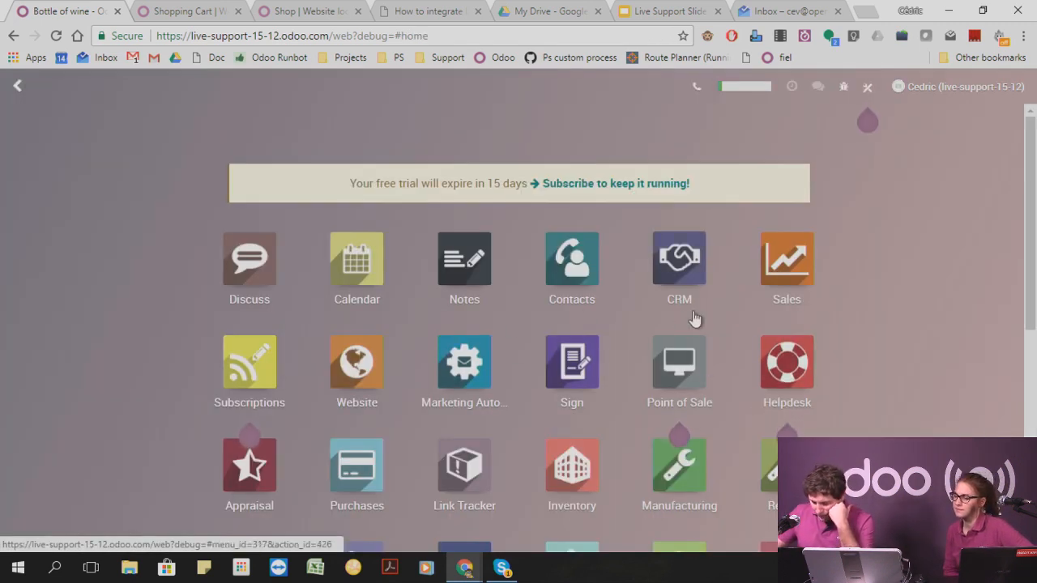
scroll(694, 320, "down", 2)
left_click(243, 438)
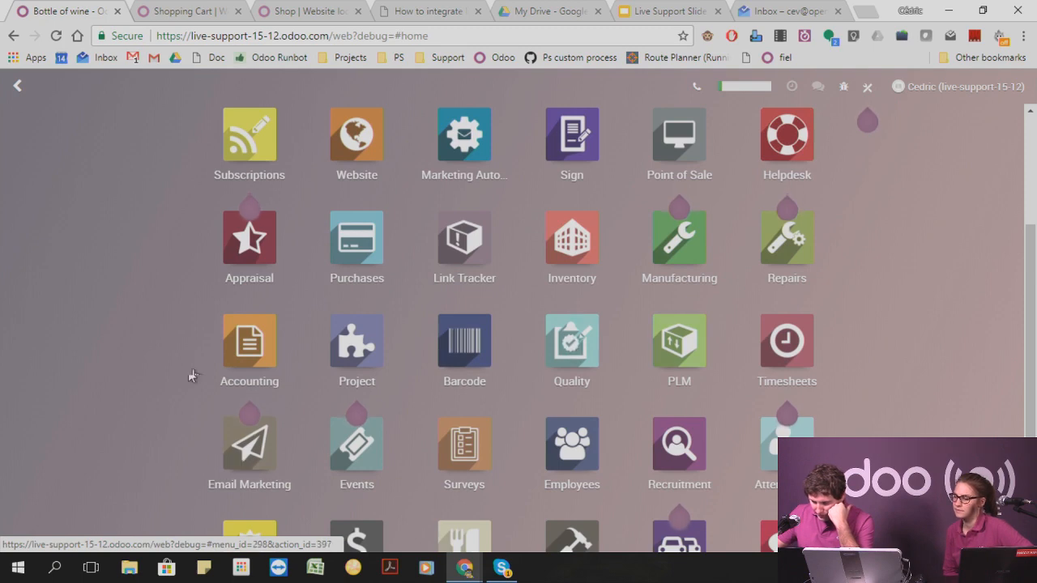
left_click(40, 152)
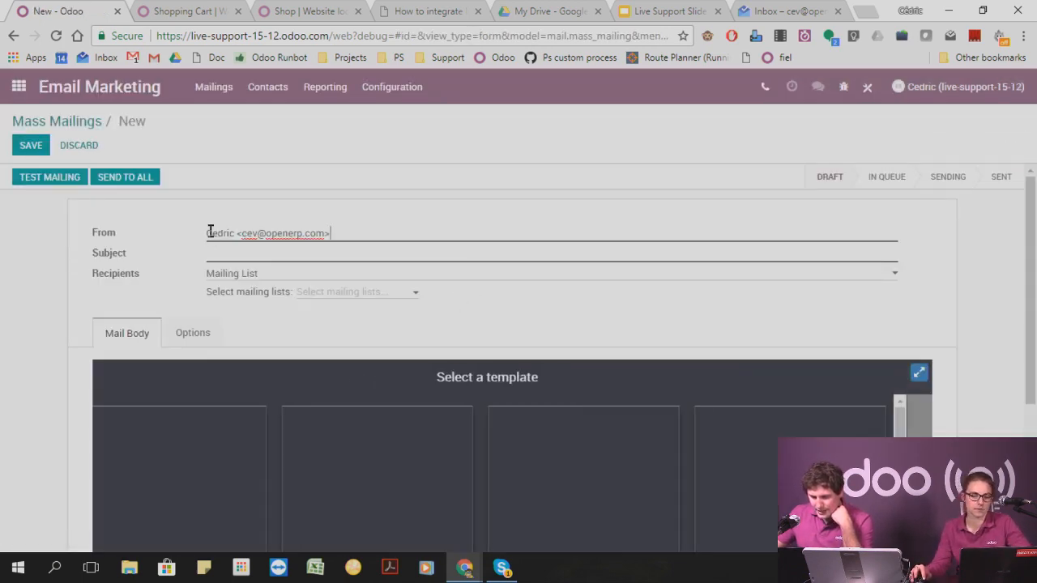
left_click_drag(210, 233, 379, 233)
left_click(379, 233)
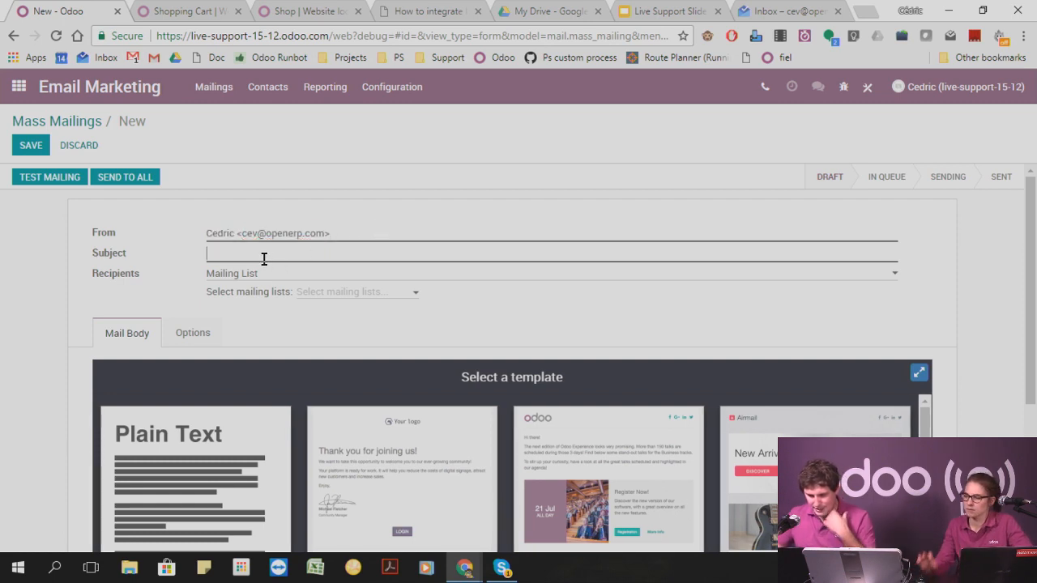
type("te")
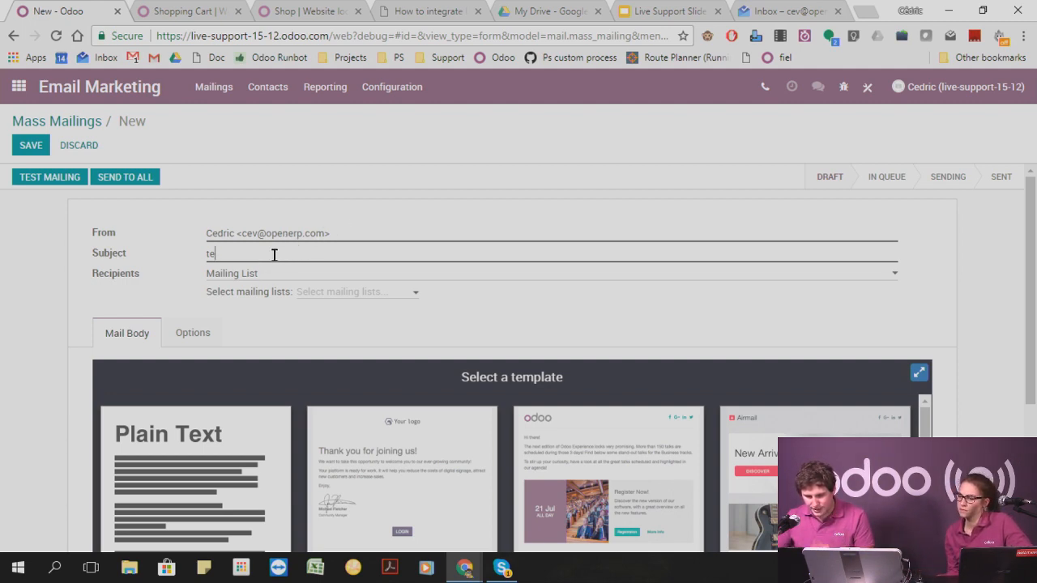
type("st")
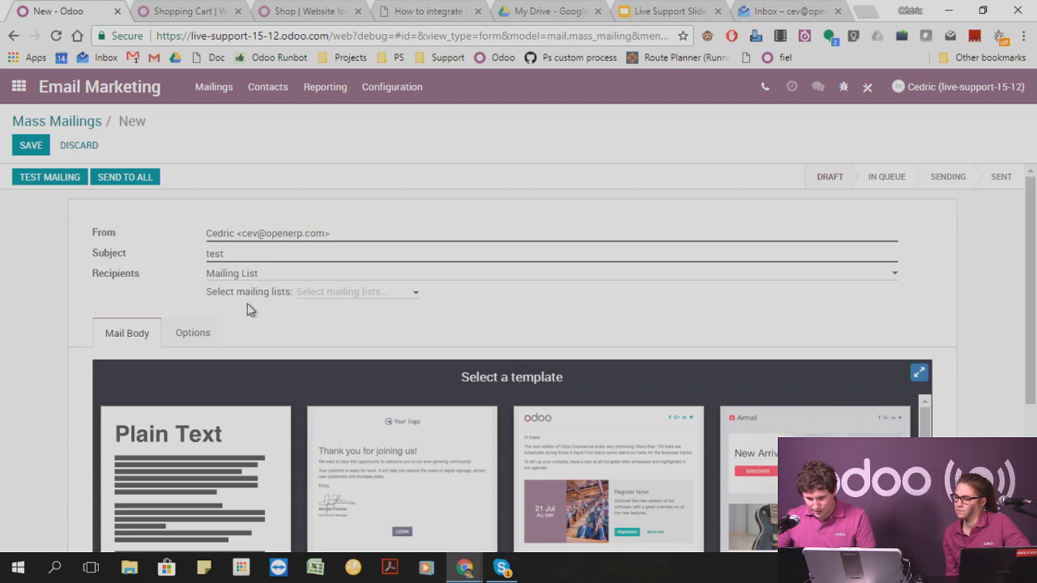
Apply the Odoo event newsletter template to the mail body and save the mailing.
scroll(233, 312, "down", 1)
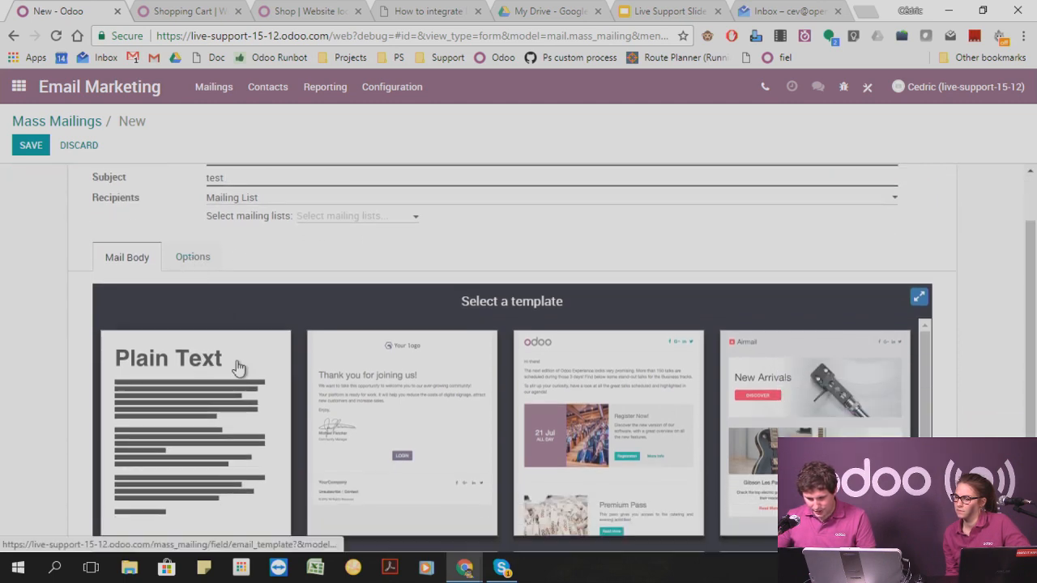
left_click(580, 400)
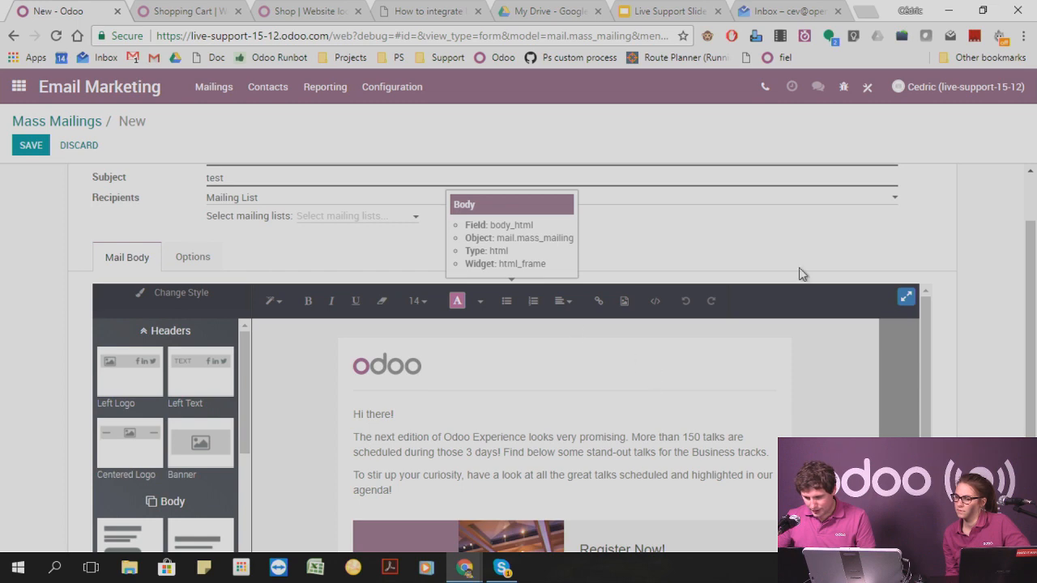
left_click(33, 143)
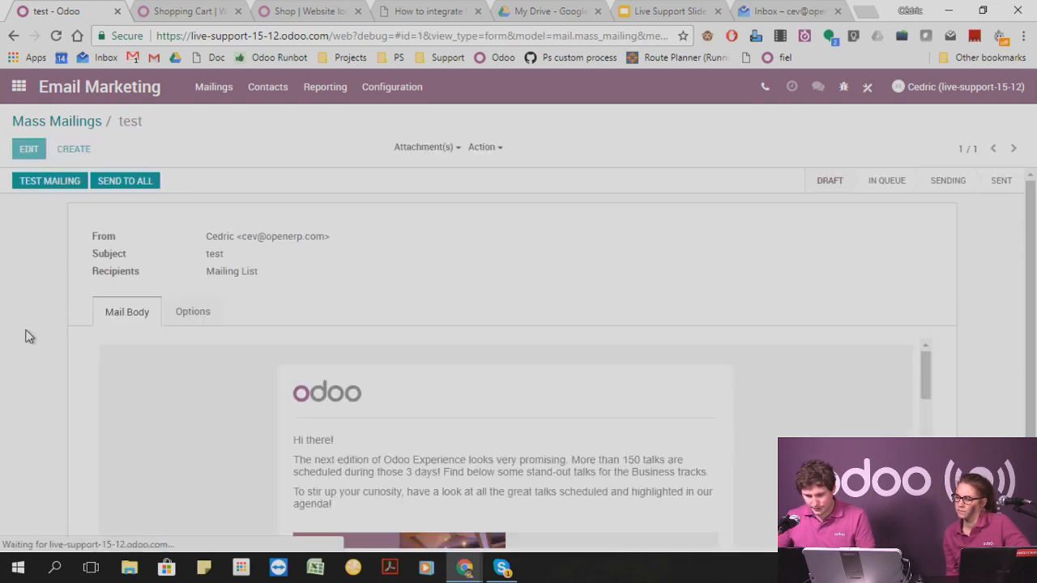
Review the mail body and send a sample of the test mailing to a colleague's e-mail address.
scroll(381, 366, "down", 8)
scroll(396, 371, "down", 1)
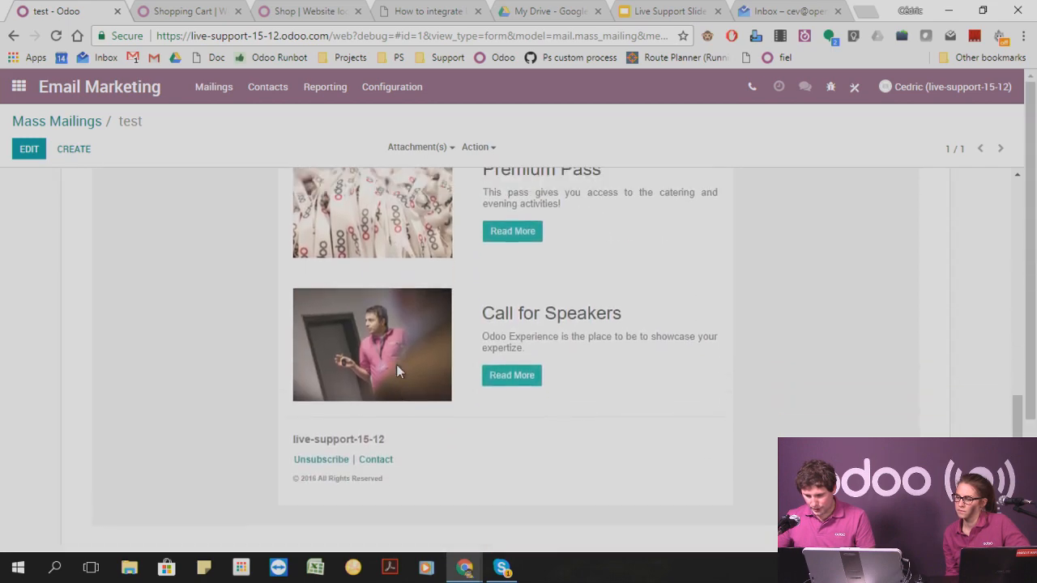
scroll(396, 371, "up", 10)
left_click(48, 180)
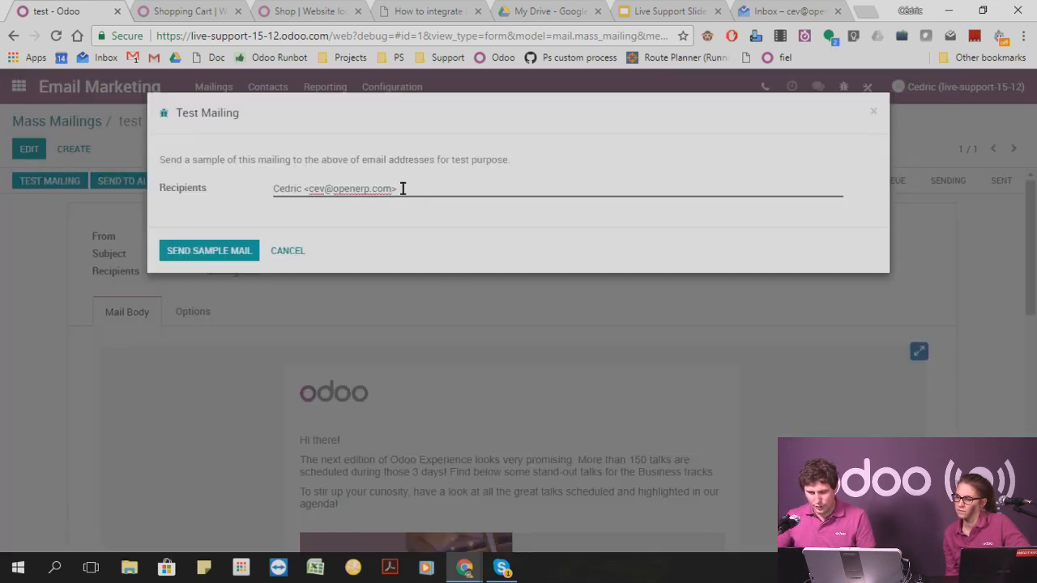
left_click_drag(402, 188, 57, 195)
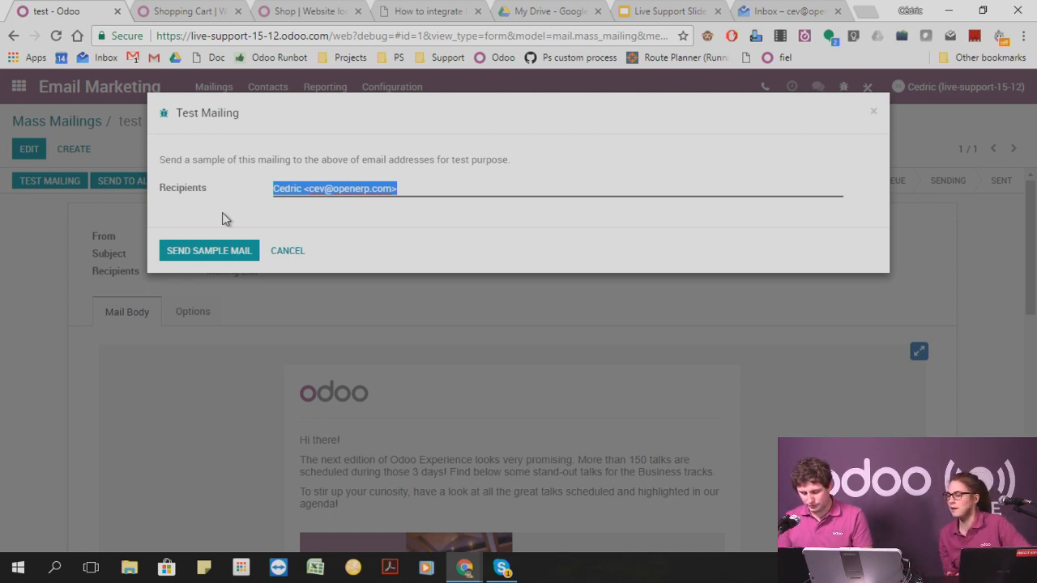
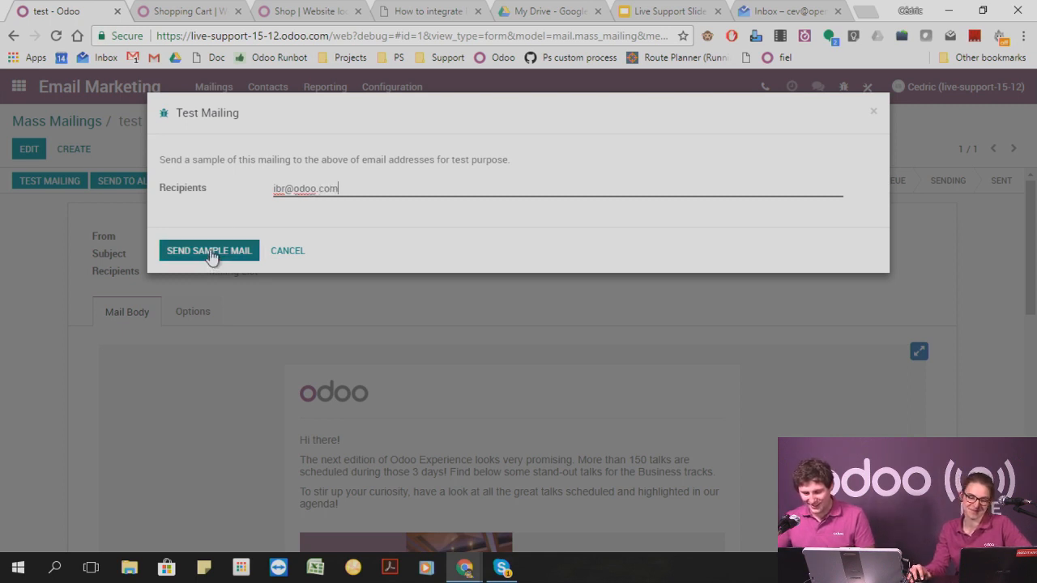
left_click(208, 250)
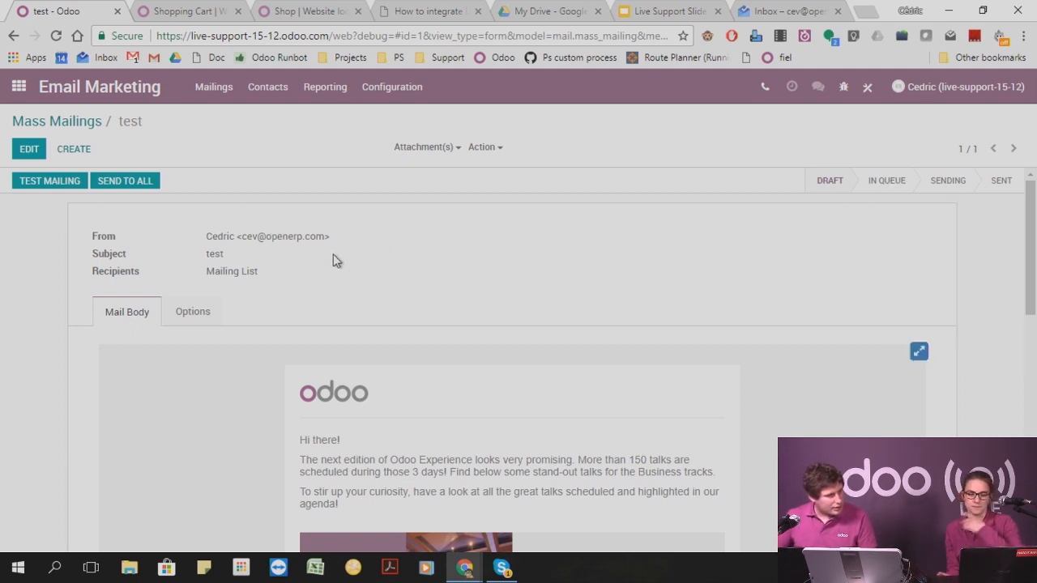
Open the technical Emails list in the Settings app.
left_click(16, 87)
scroll(634, 428, "down", 5)
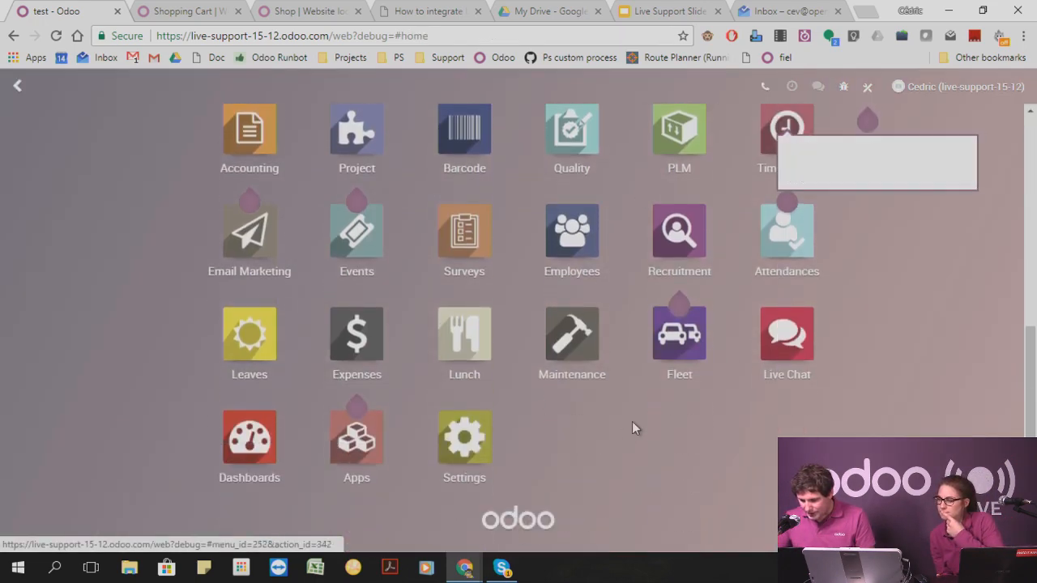
left_click(473, 440)
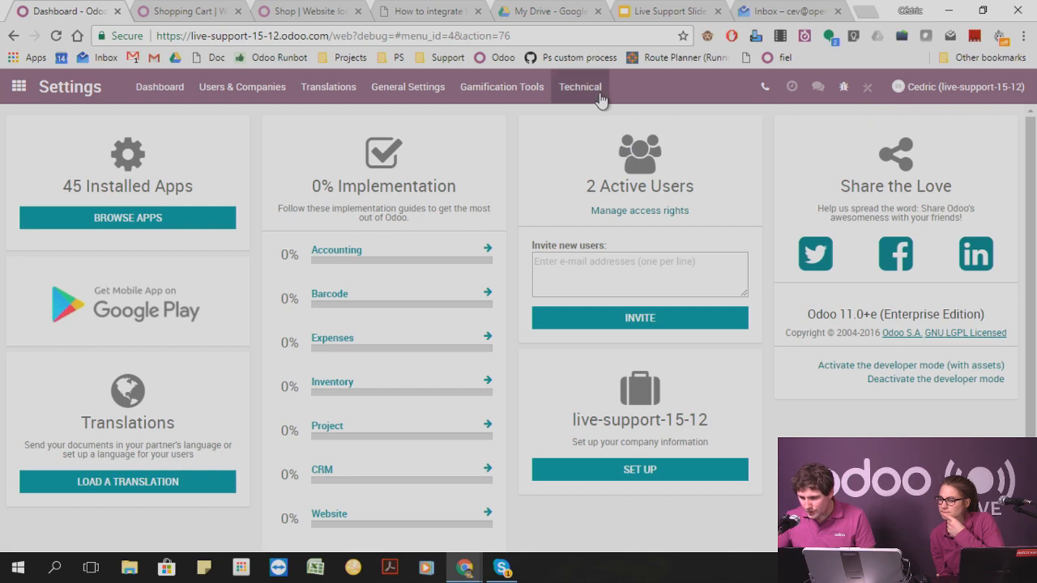
left_click(600, 89)
left_click(606, 171)
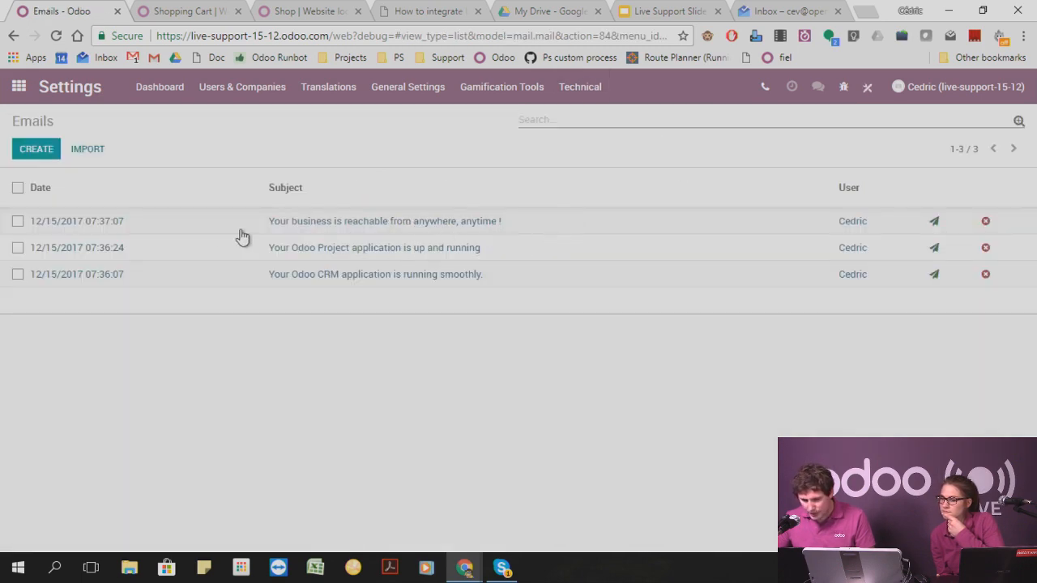
Check the "Your business is reachable from anywhere, anytime !" and "Your Odoo CRM application is running smoothly." emails and return to the list.
left_click(206, 222)
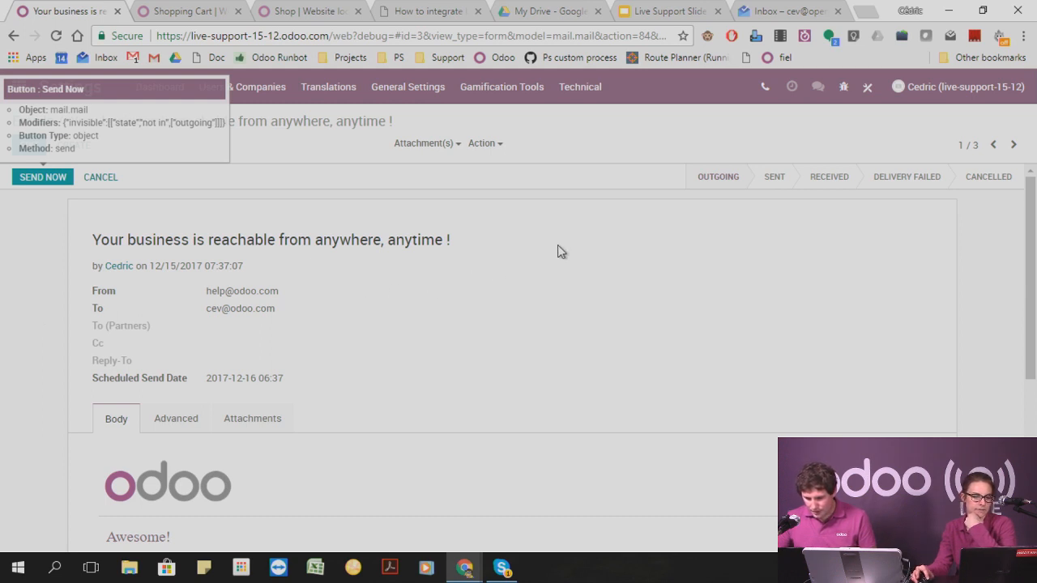
scroll(383, 227, "down", 4)
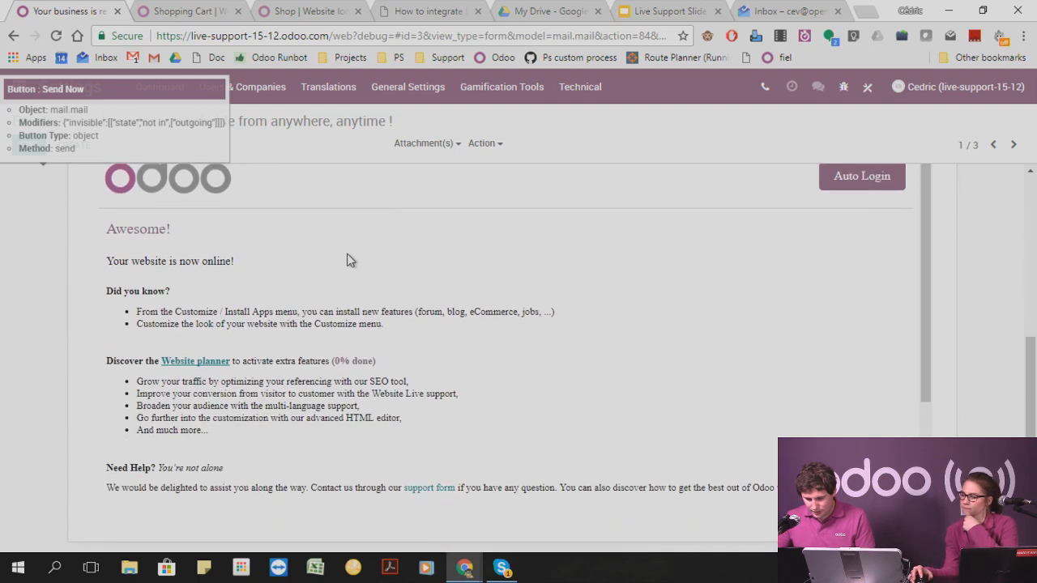
scroll(346, 243, "up", 7)
left_click(36, 122)
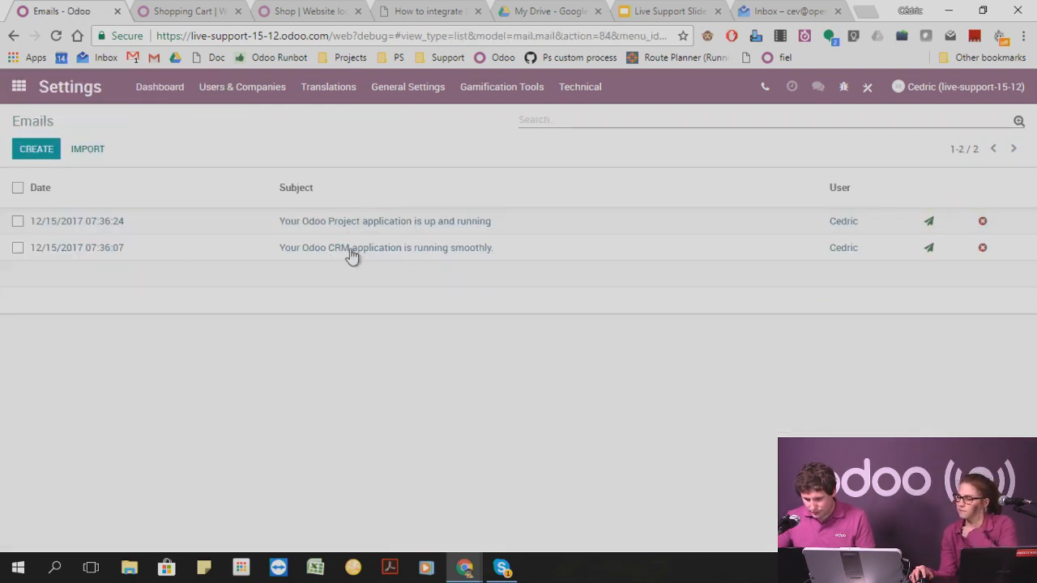
left_click(353, 255)
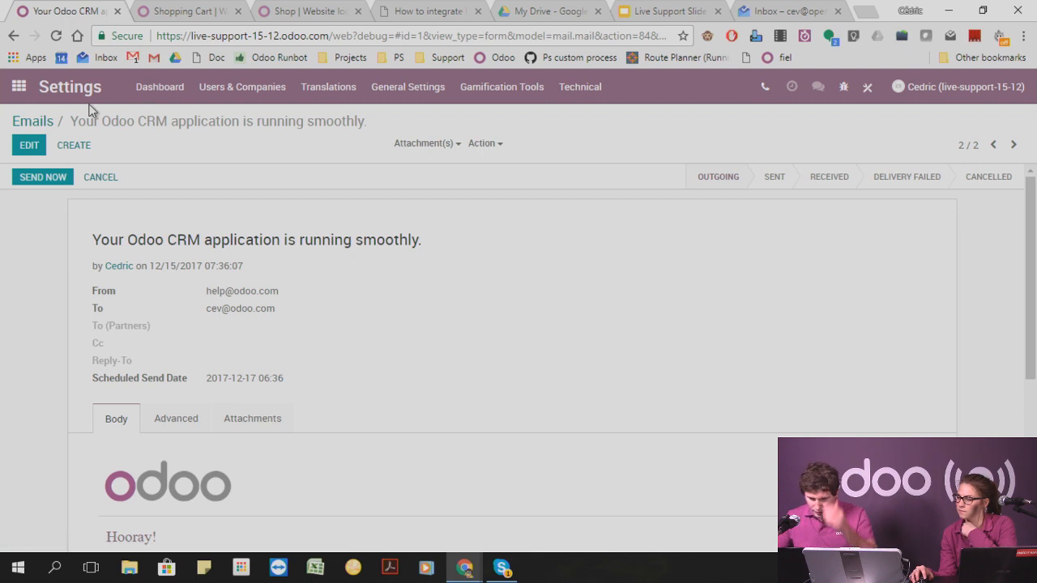
left_click(38, 121)
Reopen the "test" mass mailing in the Email Marketing app.
left_click(20, 88)
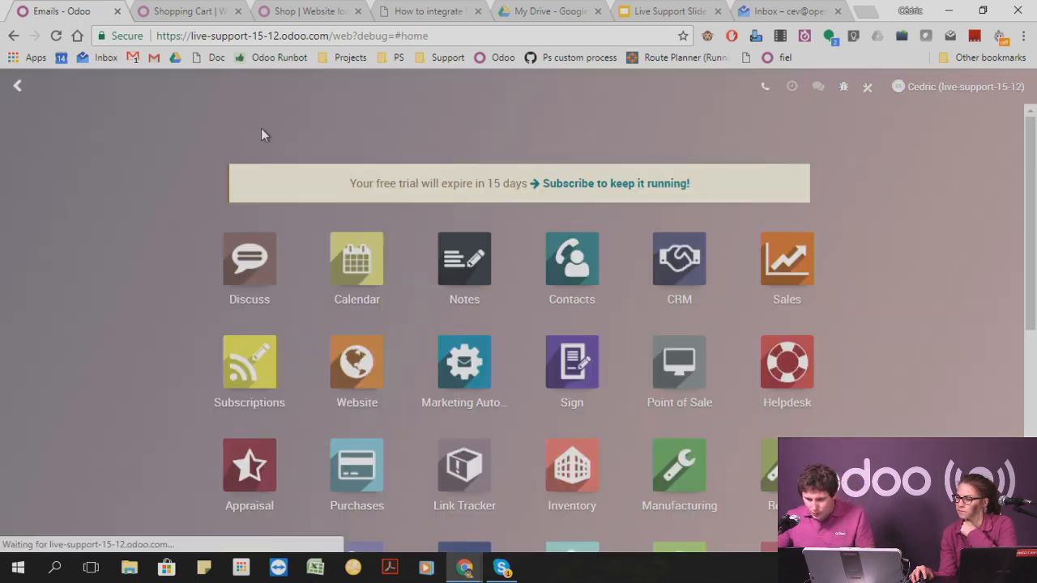
scroll(455, 389, "down", 2)
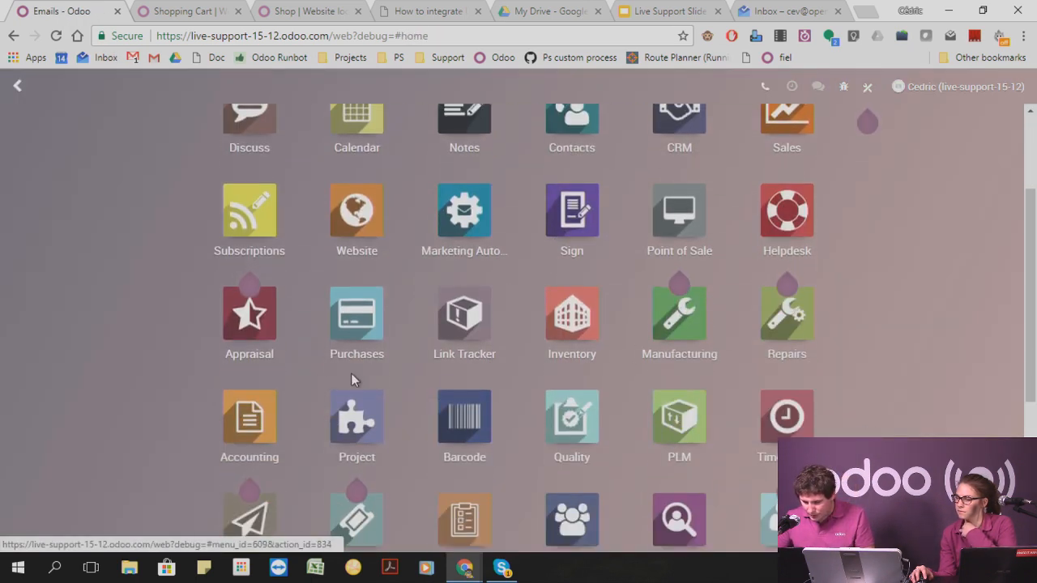
scroll(316, 479, "down", 2)
left_click(245, 390)
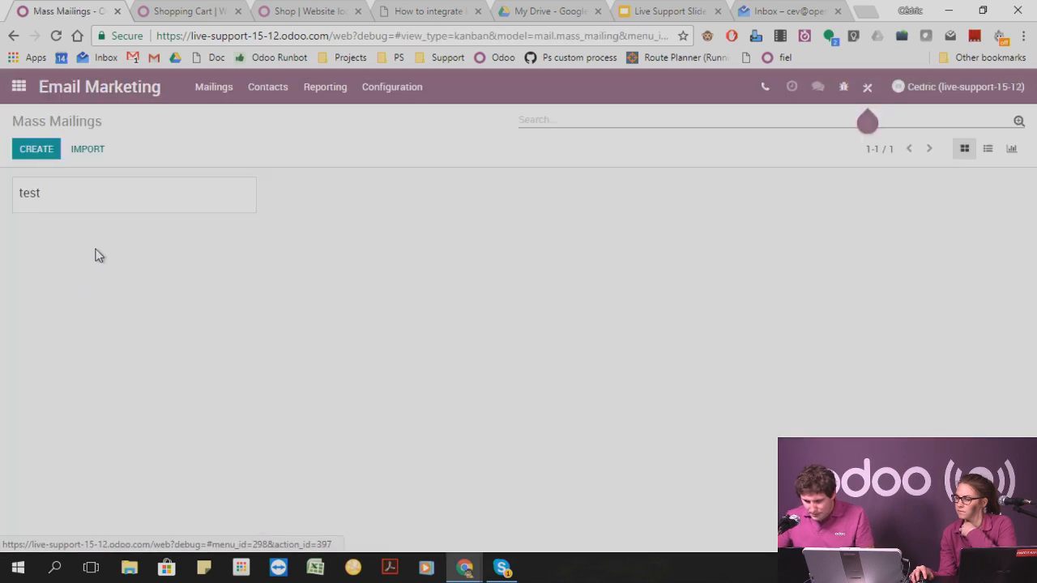
left_click(79, 200)
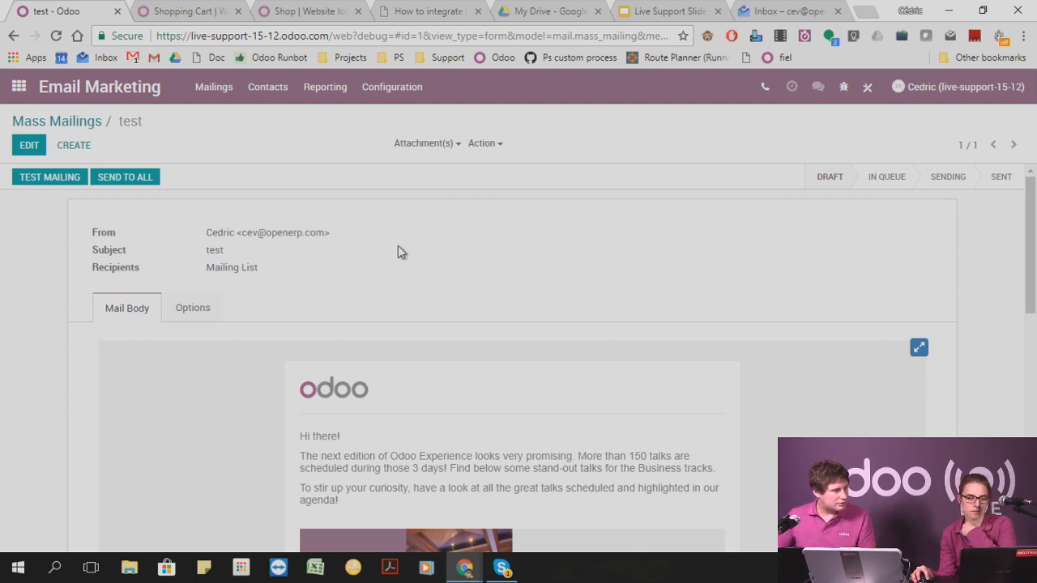
Send another sample of the mailing, replacing the default recipient with the colleague's e-mail address.
left_click(61, 179)
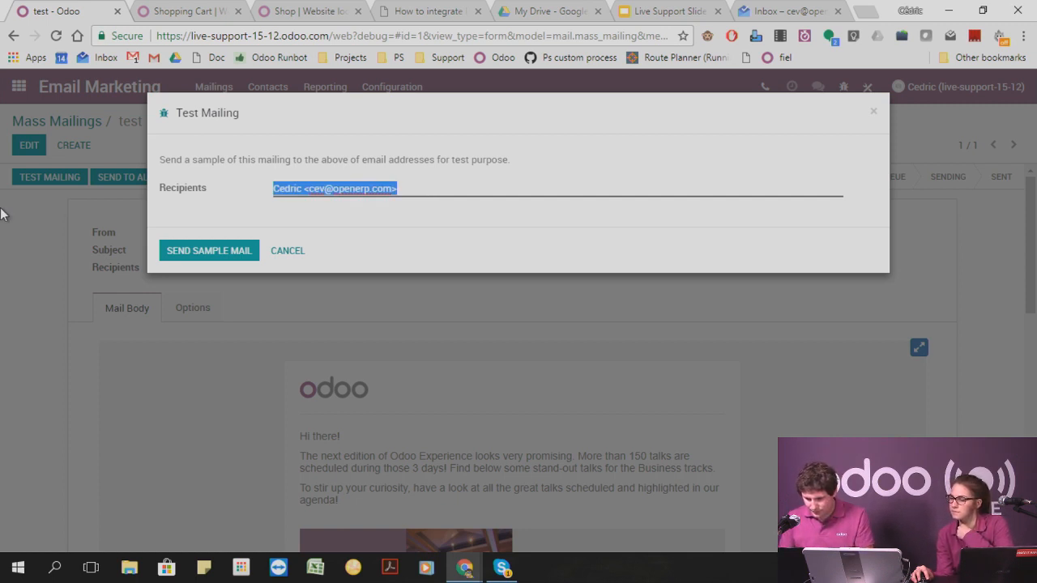
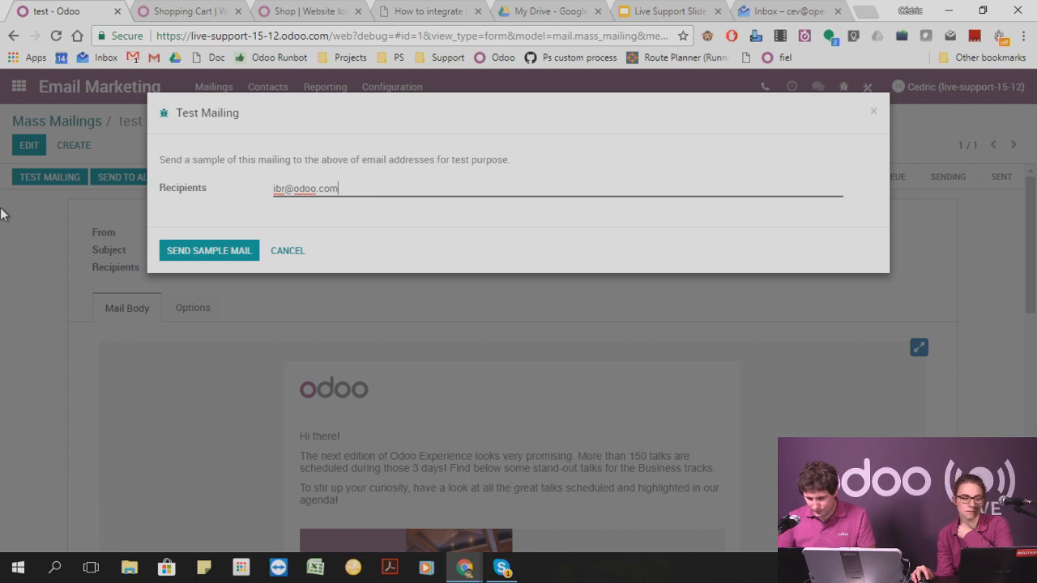
left_click(218, 252)
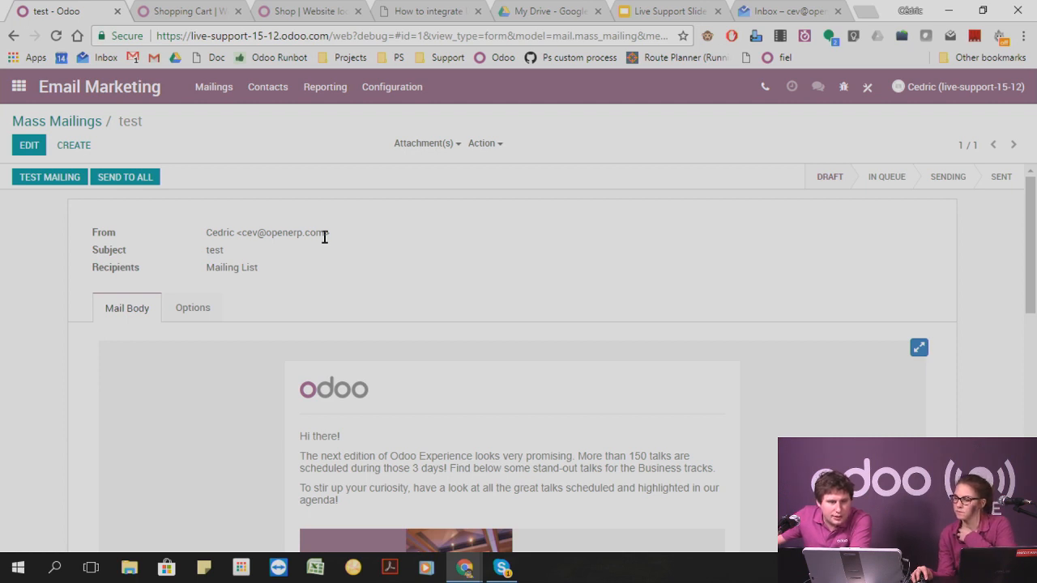
Highlight the From field and its sender address on the test mailing.
left_click_drag(101, 234, 208, 234)
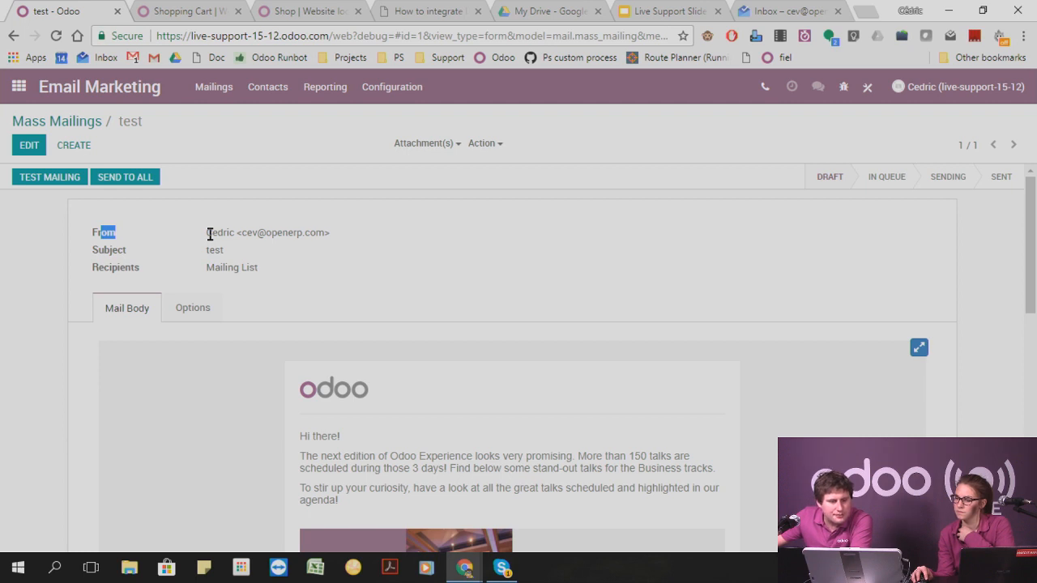
left_click_drag(208, 234, 353, 236)
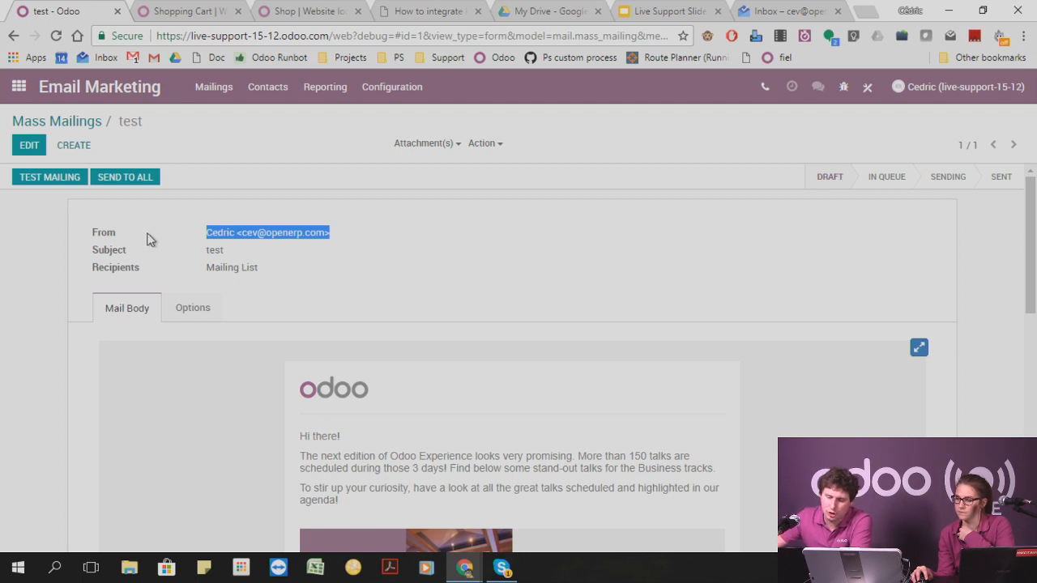
double_click(104, 239)
mouse_move(105, 239)
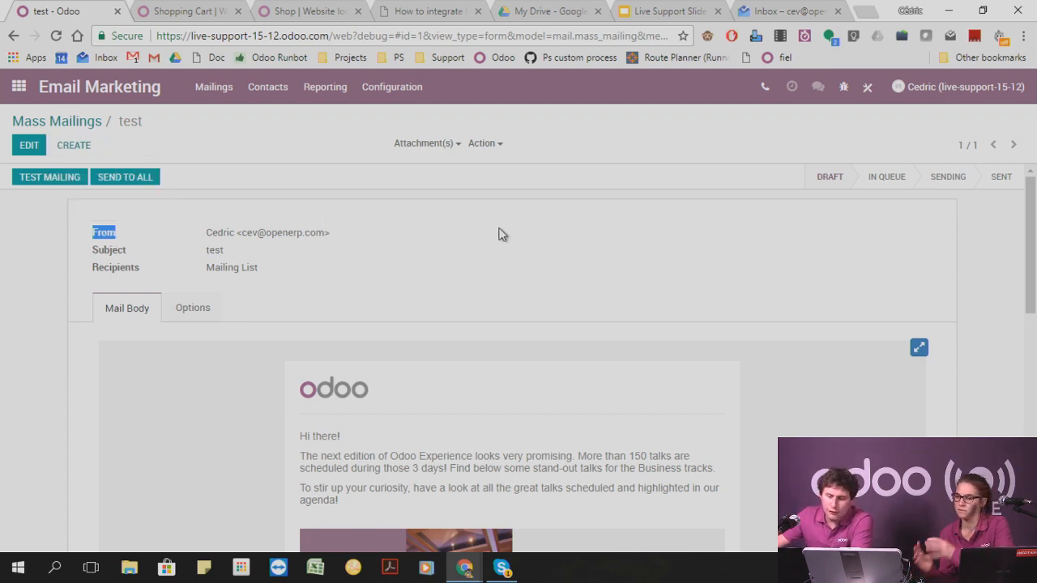
left_click_drag(207, 232, 388, 233)
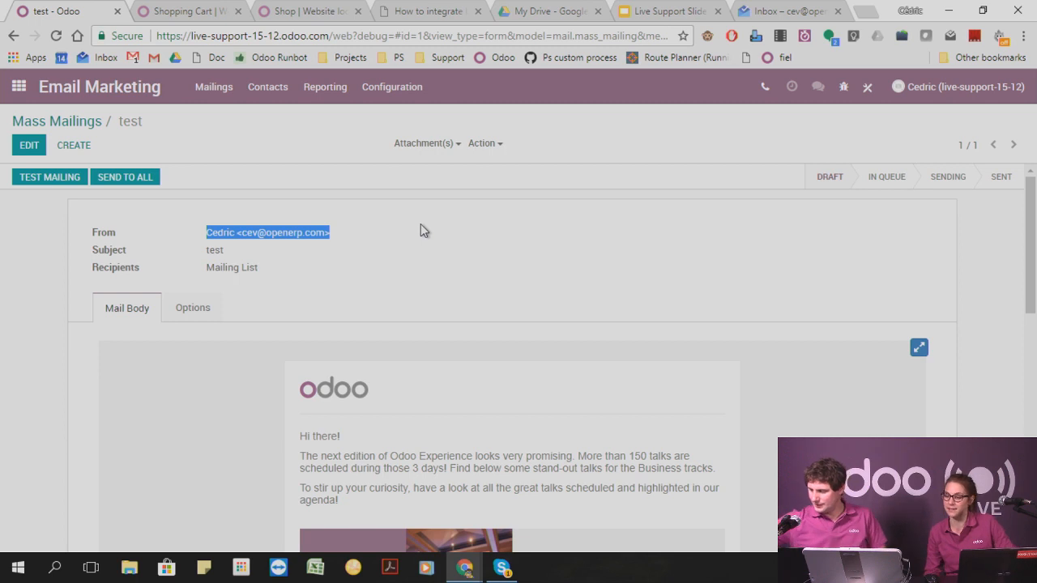
Open the Contacts app and inspect the account owner's contact record and the Agrolait record.
left_click(19, 86)
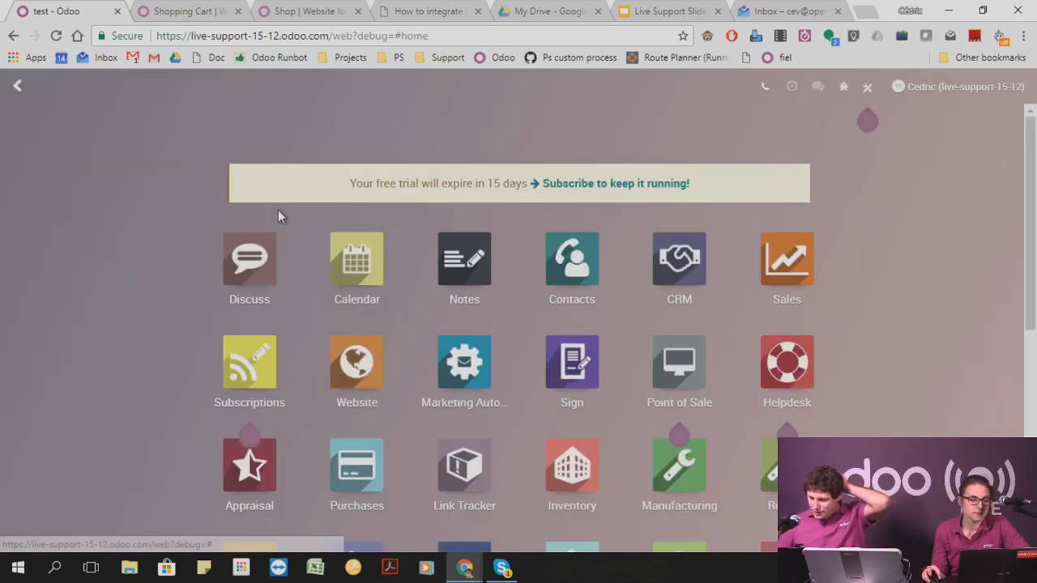
left_click(571, 268)
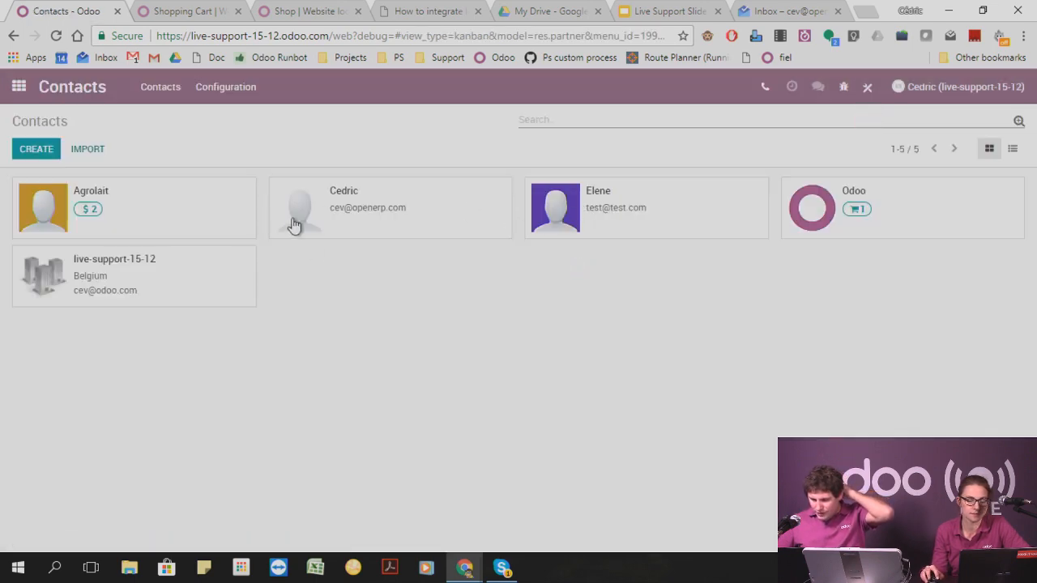
left_click(364, 201)
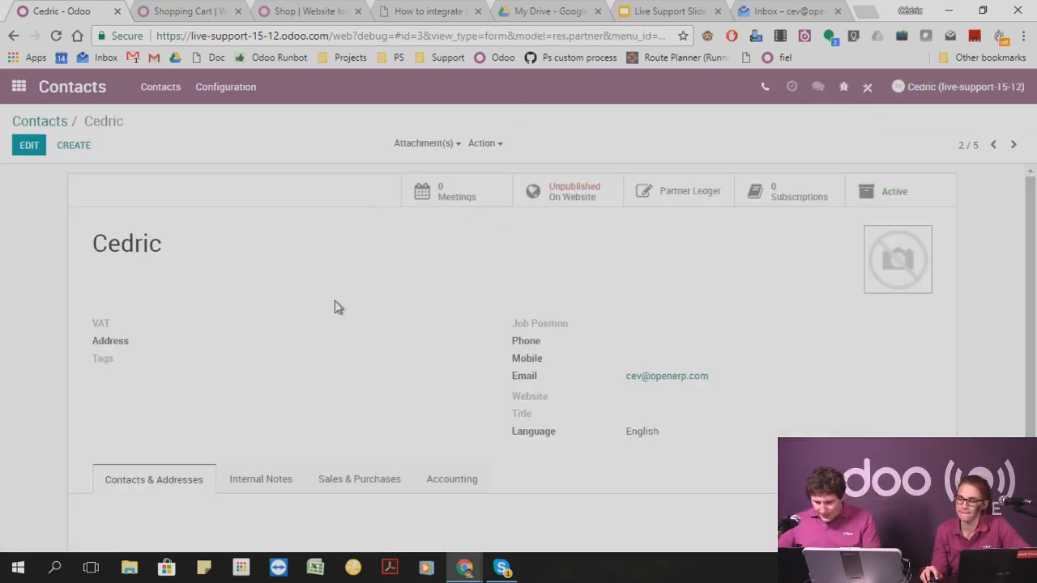
left_click(41, 122)
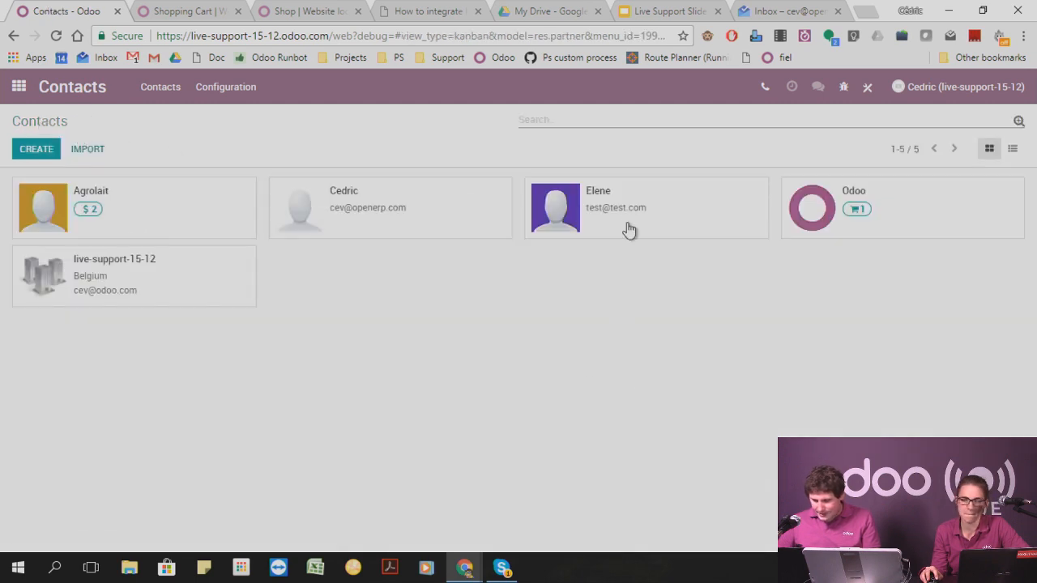
left_click(129, 227)
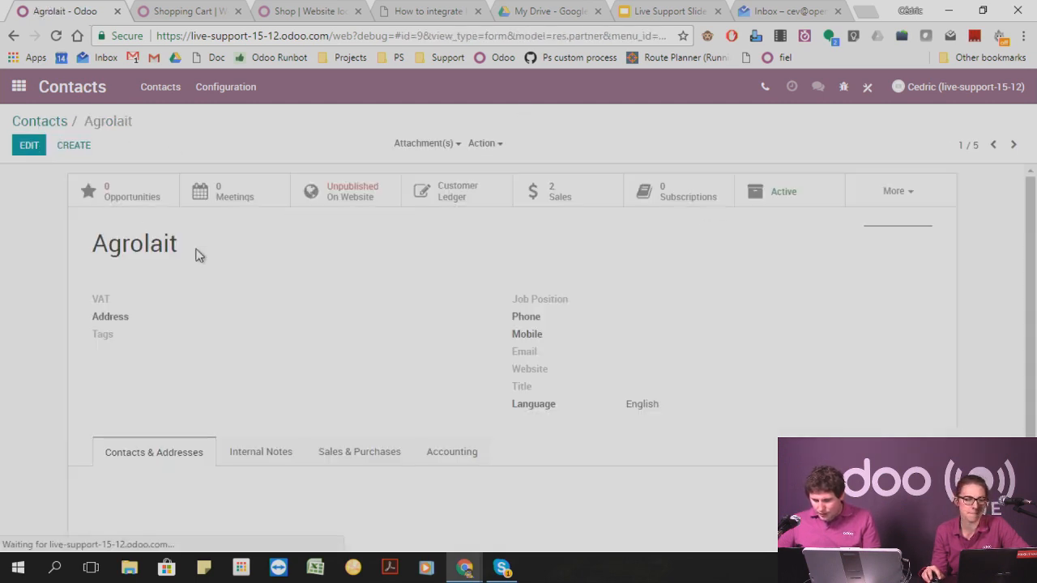
Switch to the runbot Odoo database, open its Contacts app and filter the contacts by Clients.
left_click(302, 10)
left_click(190, 10)
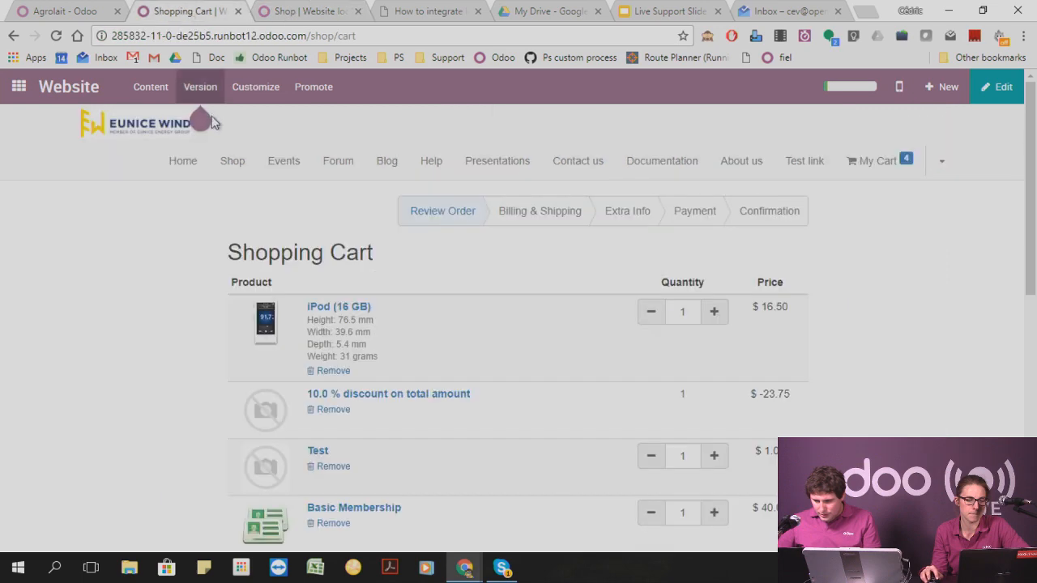
left_click(16, 87)
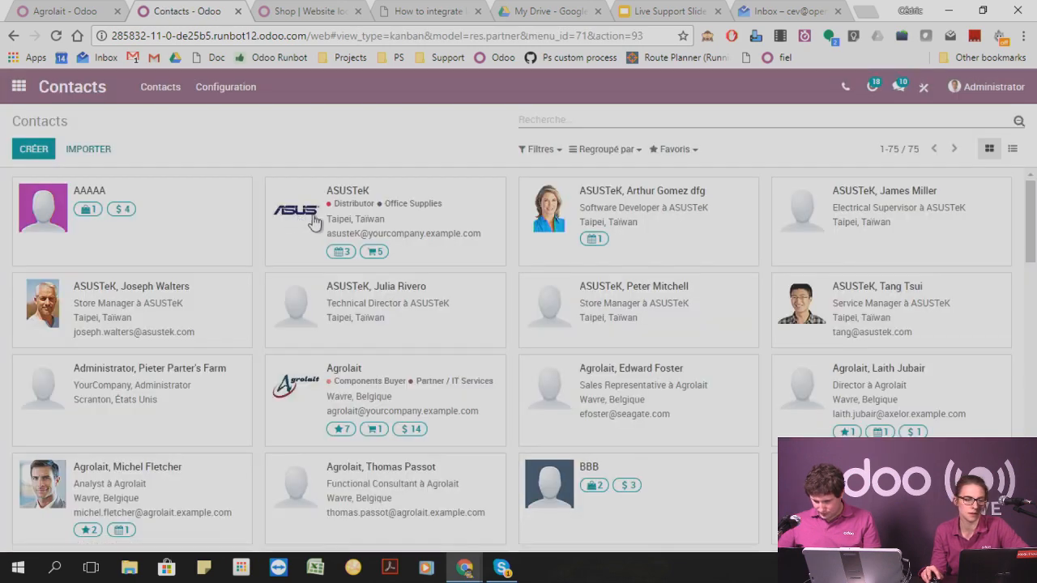
left_click(540, 151)
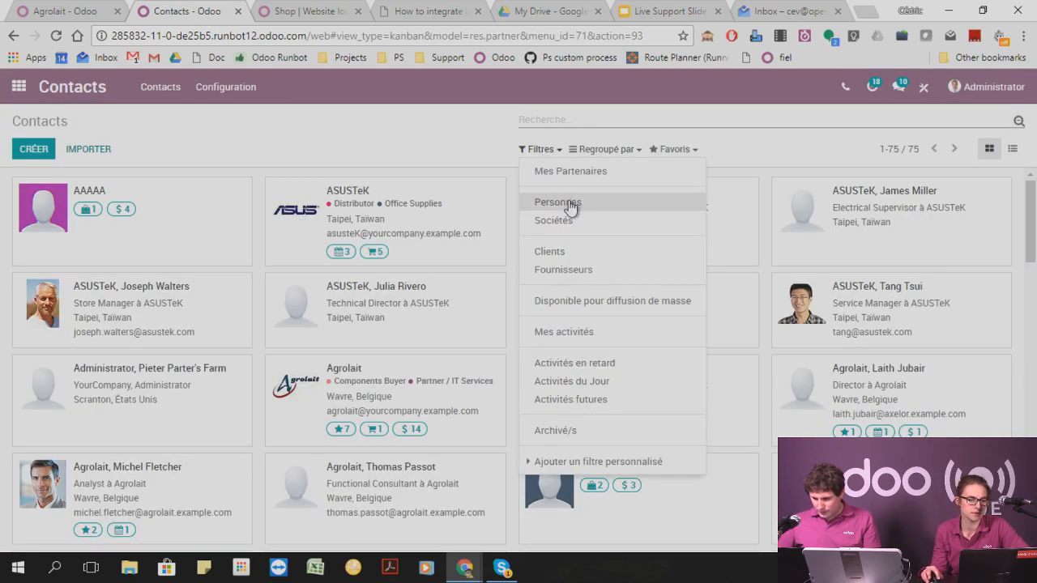
left_click(563, 252)
left_click(328, 144)
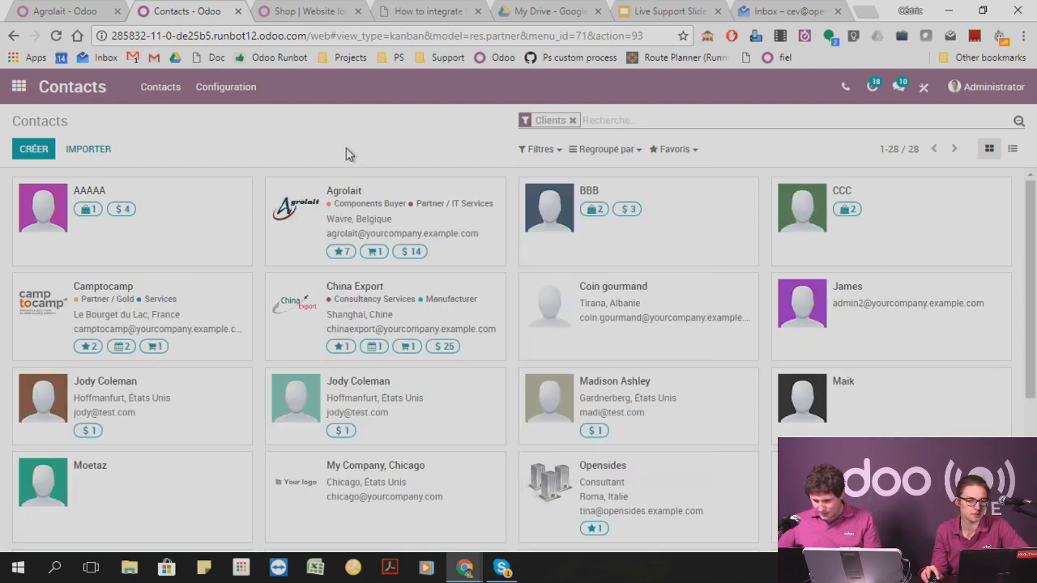
Open the Agrolait contact and examine its internal notes and its sales and purchase settings.
left_click(381, 214)
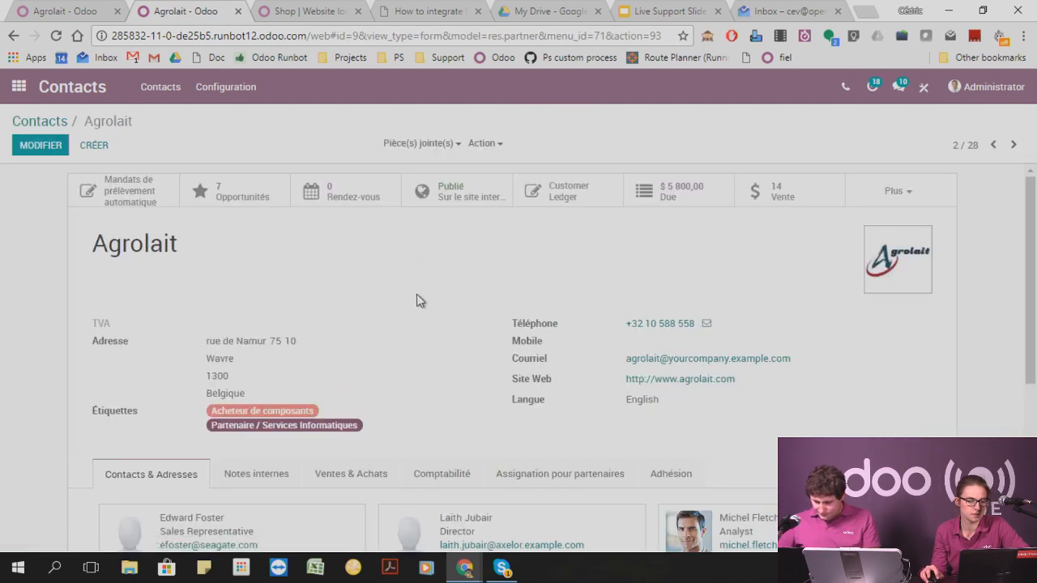
scroll(398, 356, "down", 3)
left_click(282, 324)
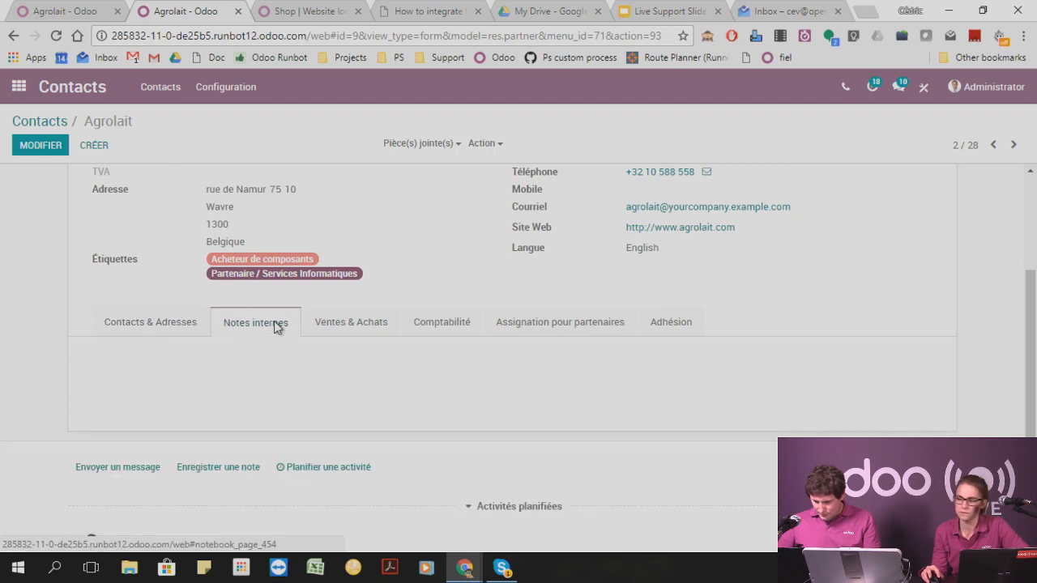
left_click(352, 321)
scroll(398, 282, "up", 1)
scroll(446, 268, "down", 1)
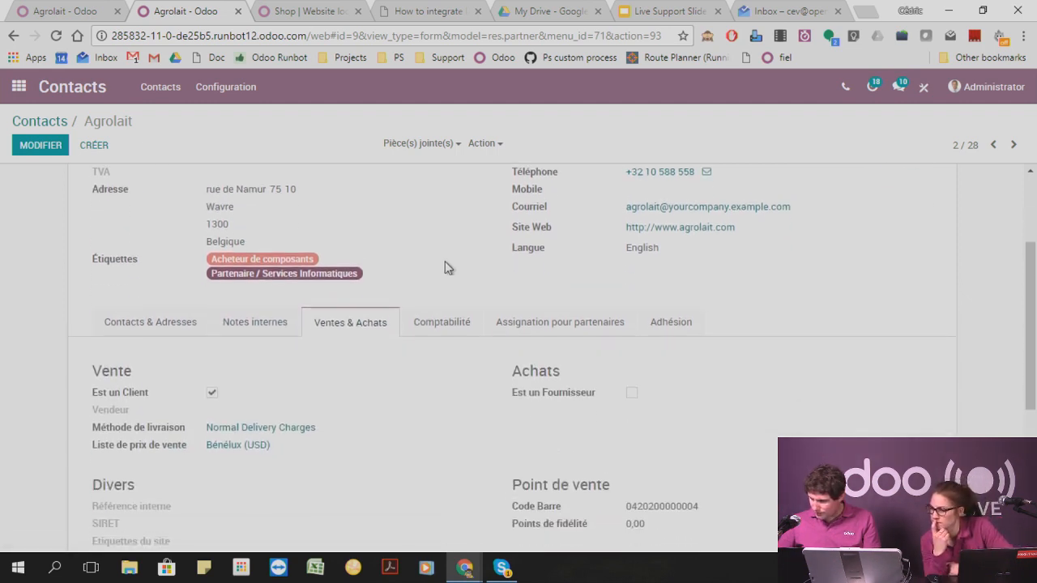
Change the Administrator's interface language to English and save the preferences.
left_click(970, 87)
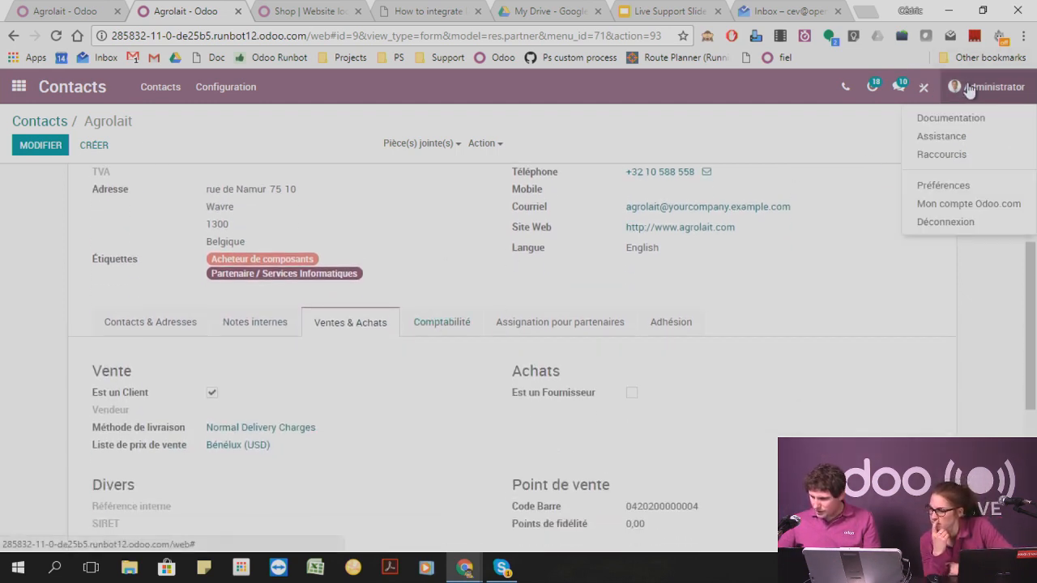
left_click(923, 184)
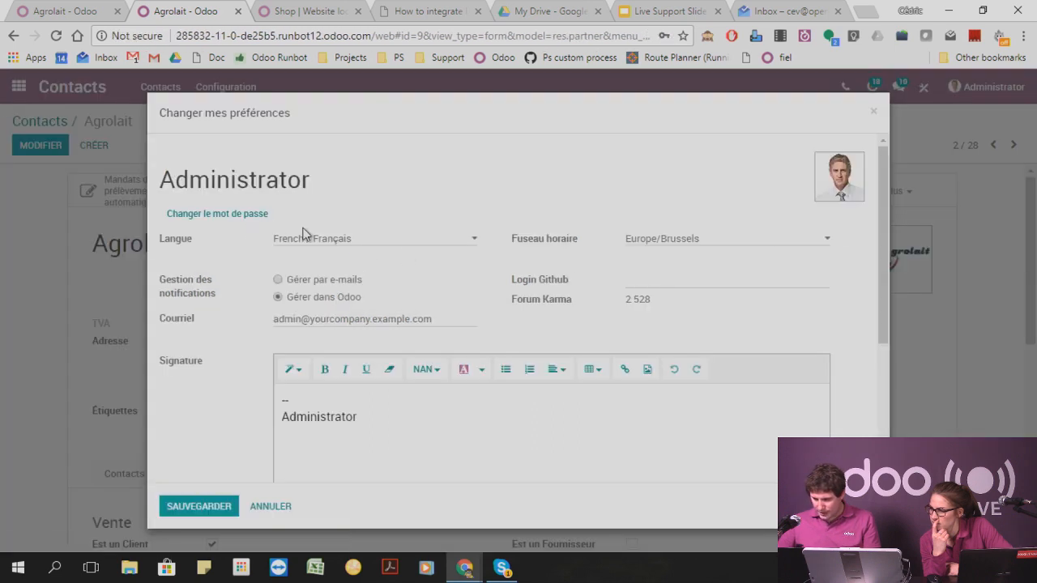
left_click(324, 239)
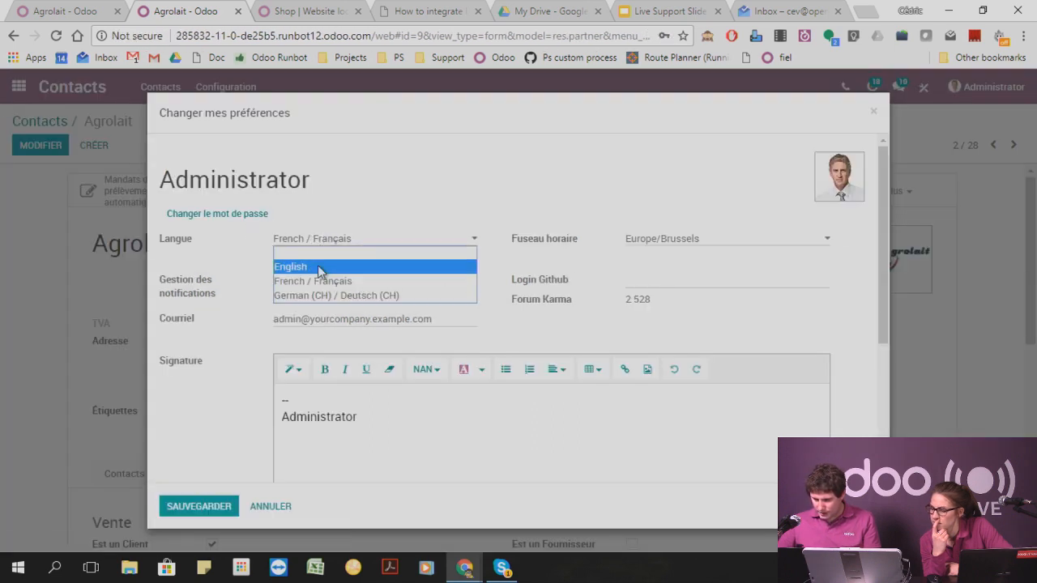
left_click(320, 266)
left_click(204, 505)
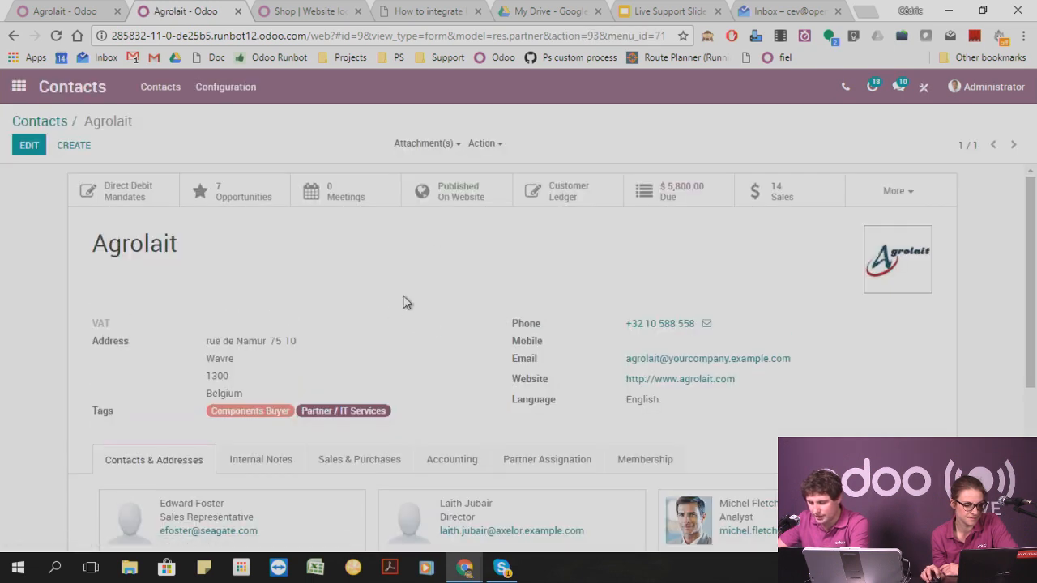
Look through Agrolait's internal notes and Sales & Purchases details in English for a credit-related setting.
scroll(397, 308, "down", 3)
left_click(258, 230)
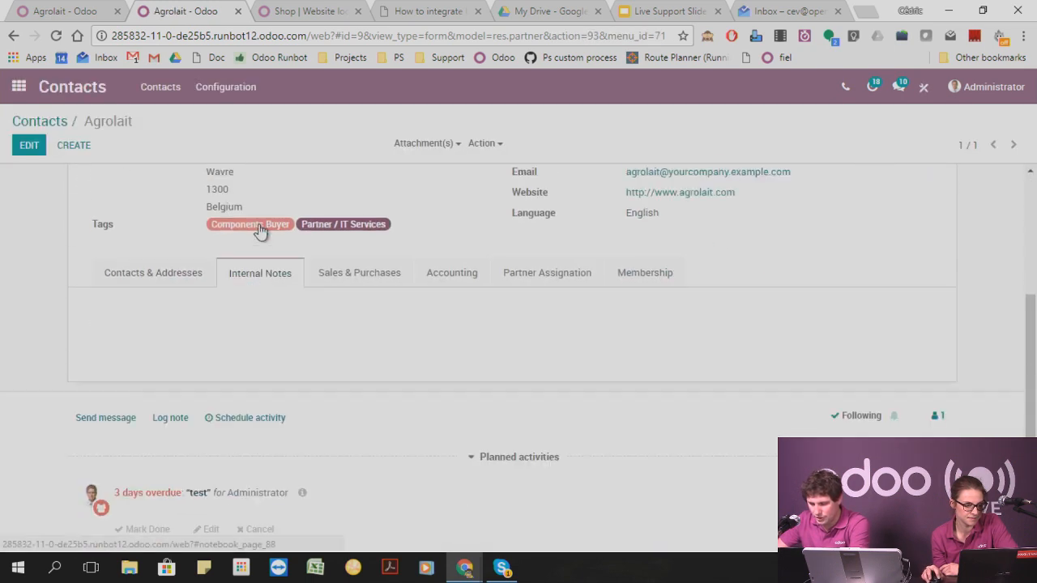
left_click(350, 273)
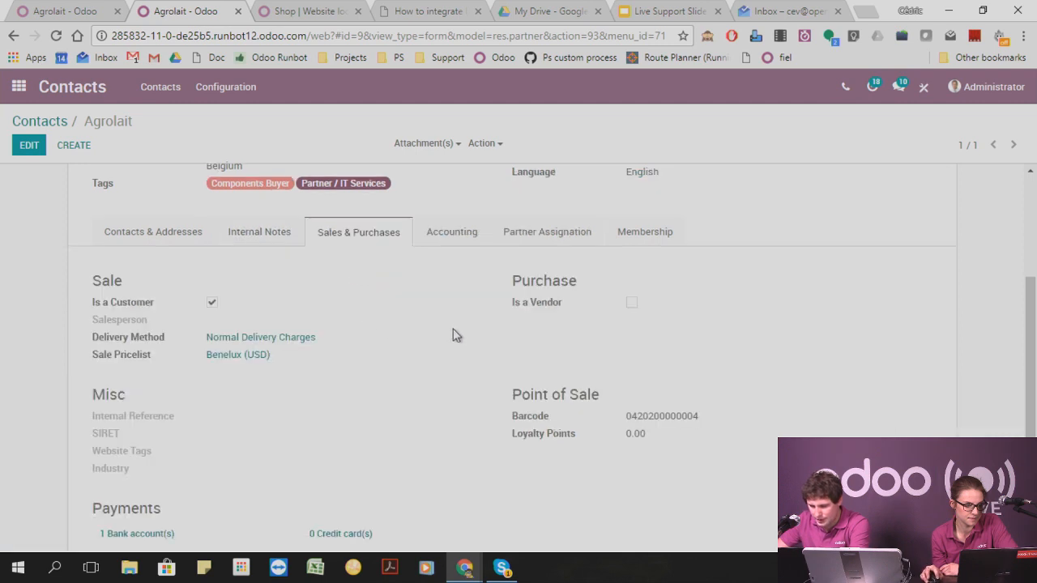
scroll(235, 397, "down", 2)
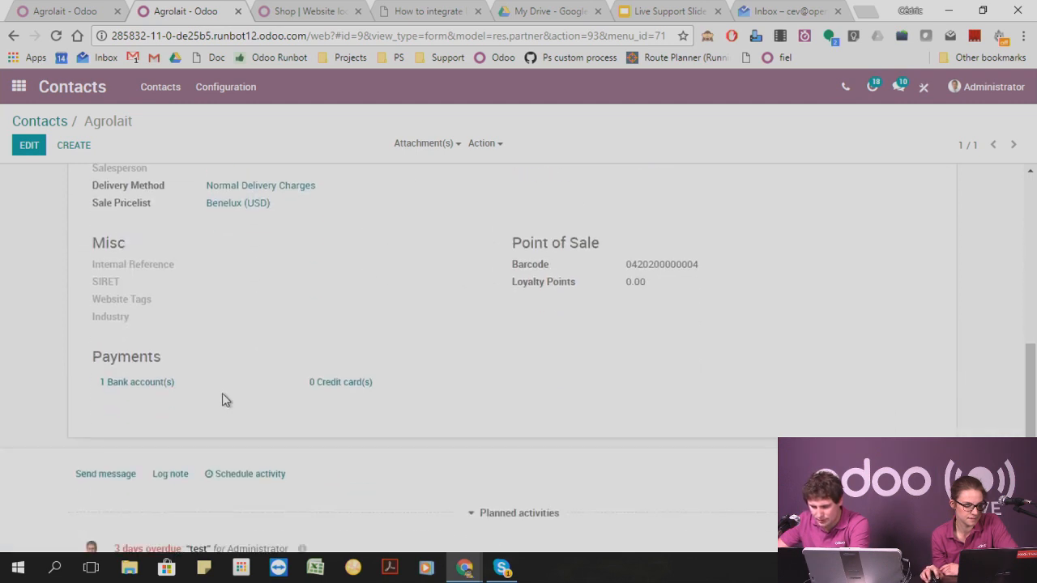
scroll(195, 381, "up", 1)
scroll(413, 275, "up", 2)
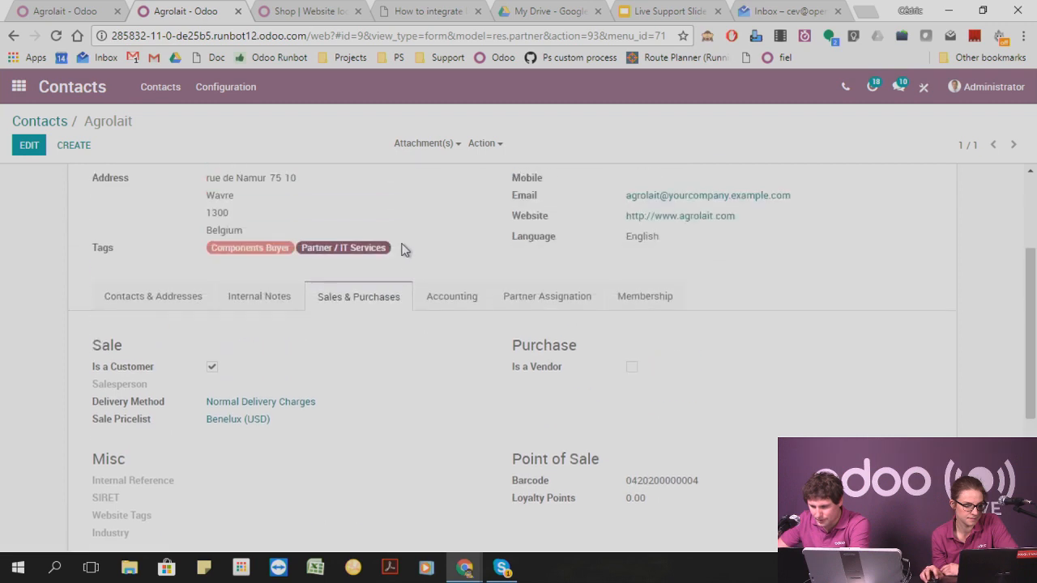
Examine Agrolait's accounting, partner assignation and membership details, ending on its contacts and addresses.
left_click(458, 303)
scroll(202, 332, "down", 1)
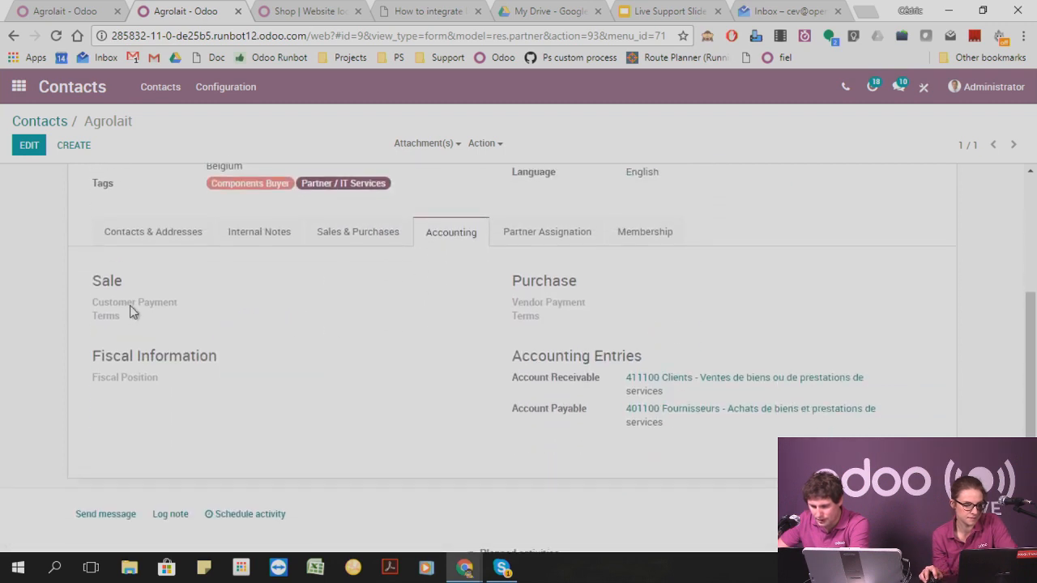
left_click(562, 236)
left_click(642, 231)
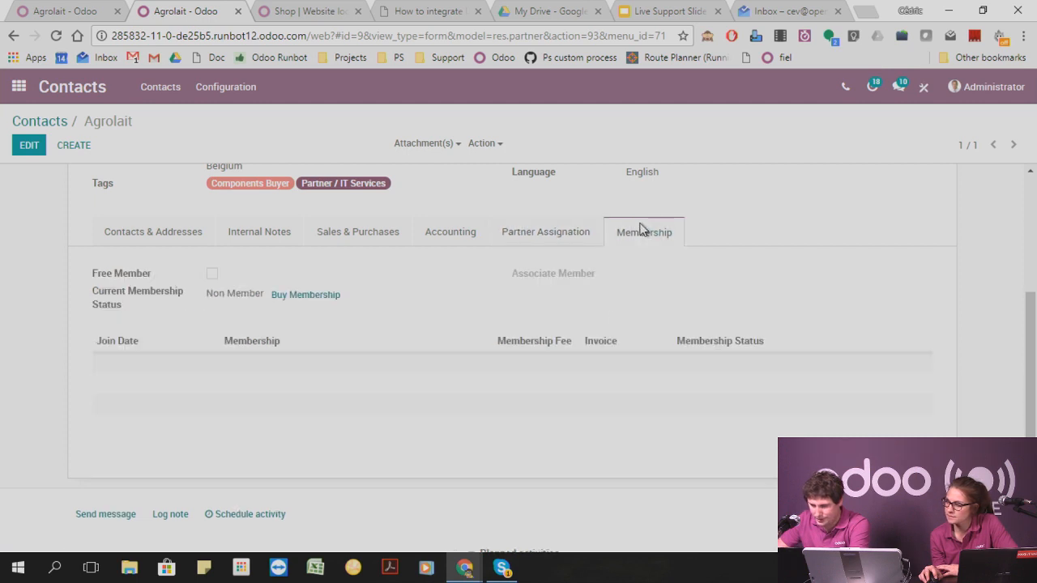
left_click(155, 232)
scroll(351, 294, "up", 3)
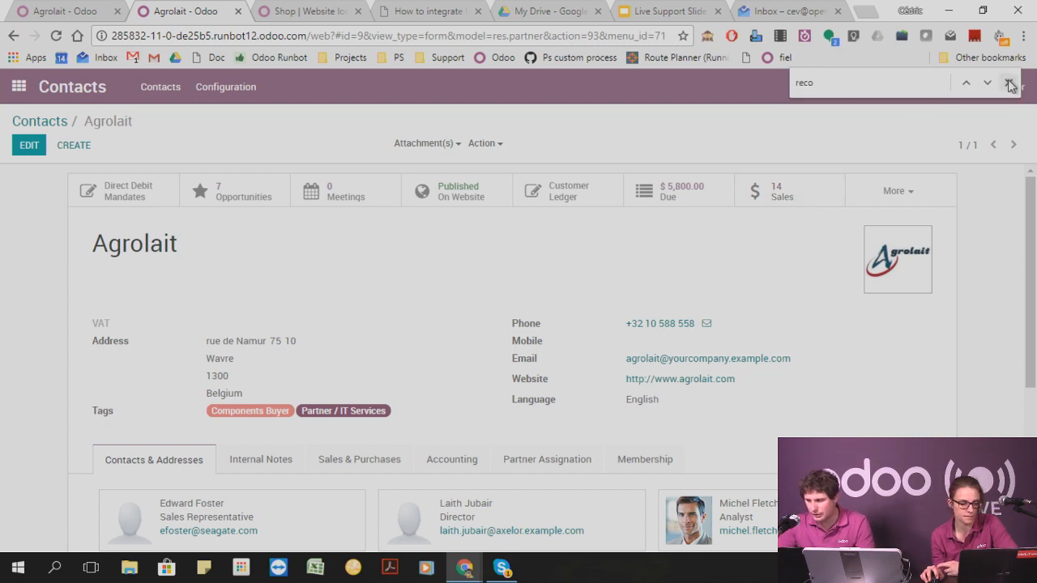
Activate developer mode and check the extra fields in Agrolait's Sales & Purchases and Accounting details.
left_click(714, 38)
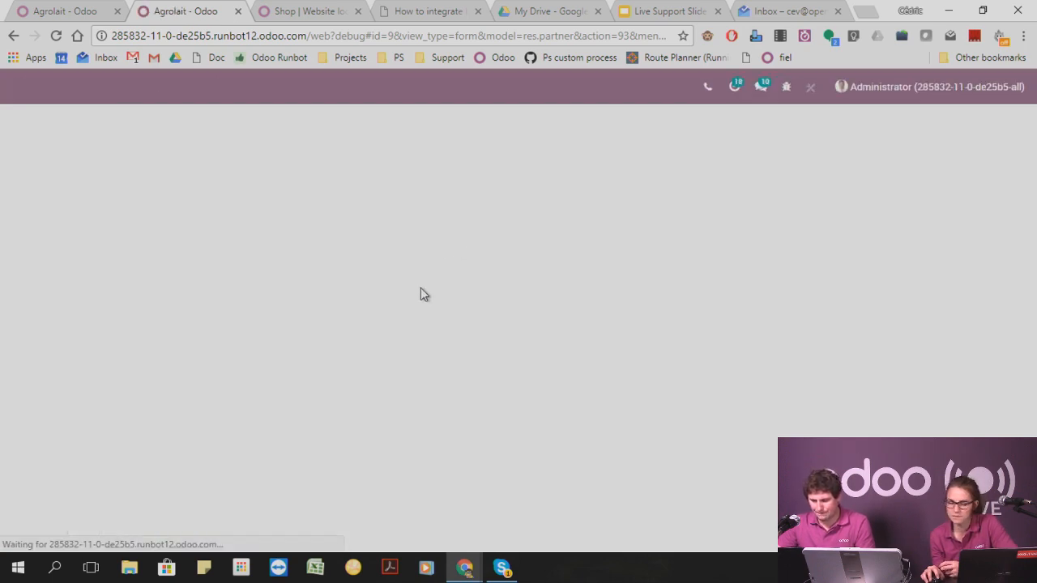
scroll(419, 294, "down", 3)
left_click(270, 229)
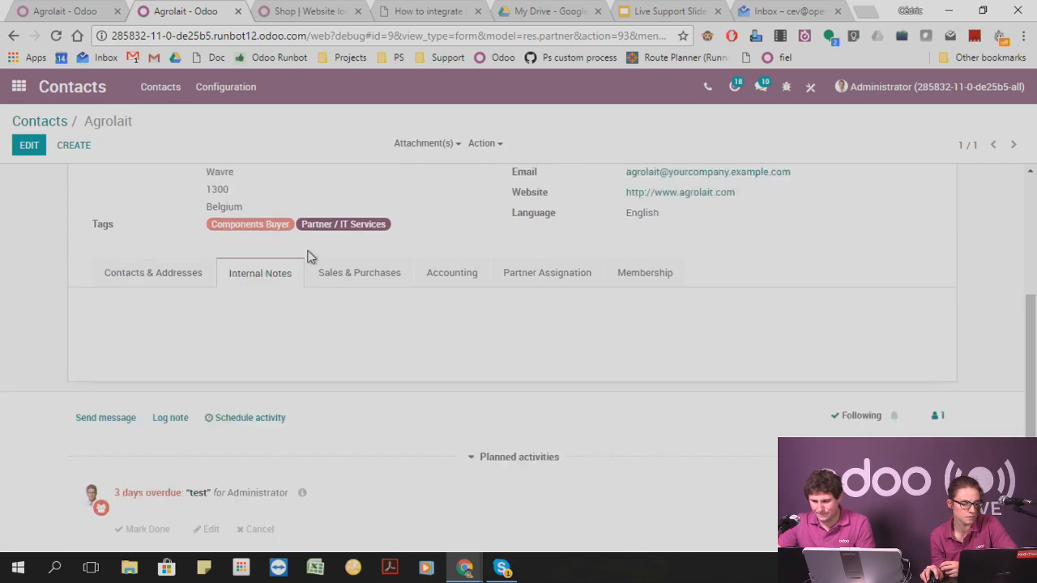
left_click(348, 273)
scroll(324, 277, "down", 1)
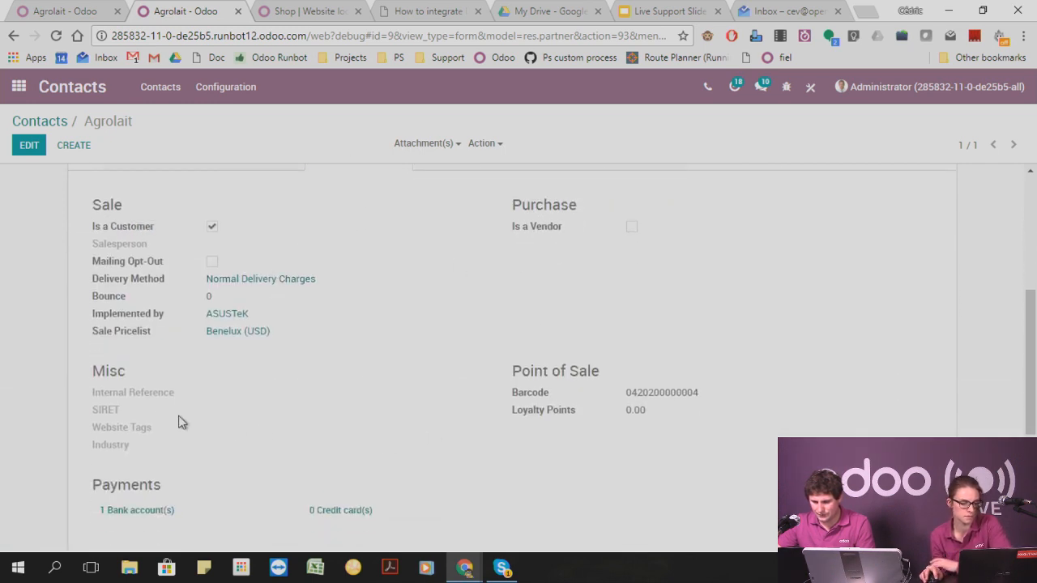
scroll(315, 366, "up", 3)
left_click(452, 390)
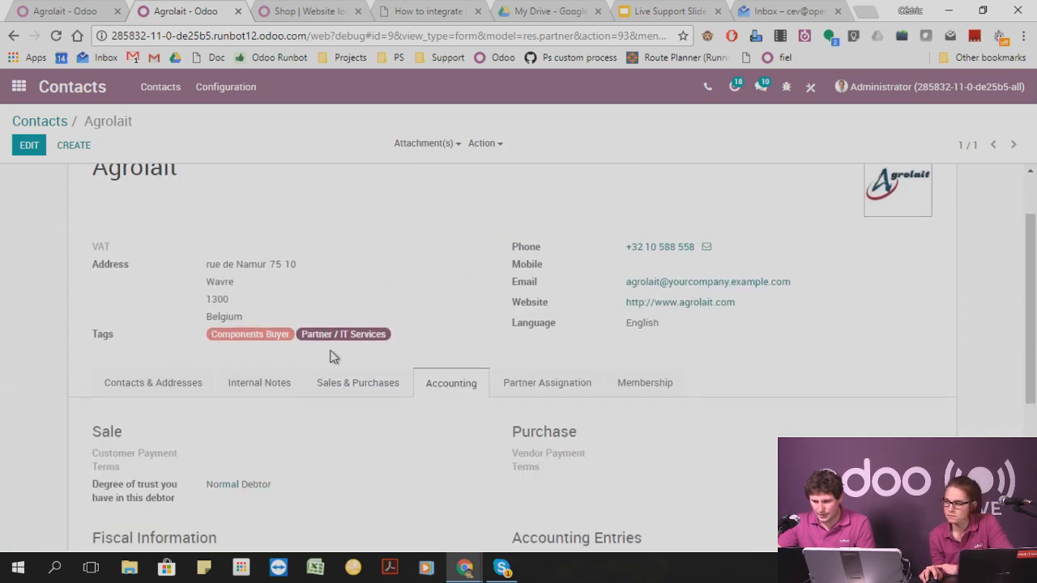
scroll(226, 330, "down", 3)
scroll(386, 304, "up", 3)
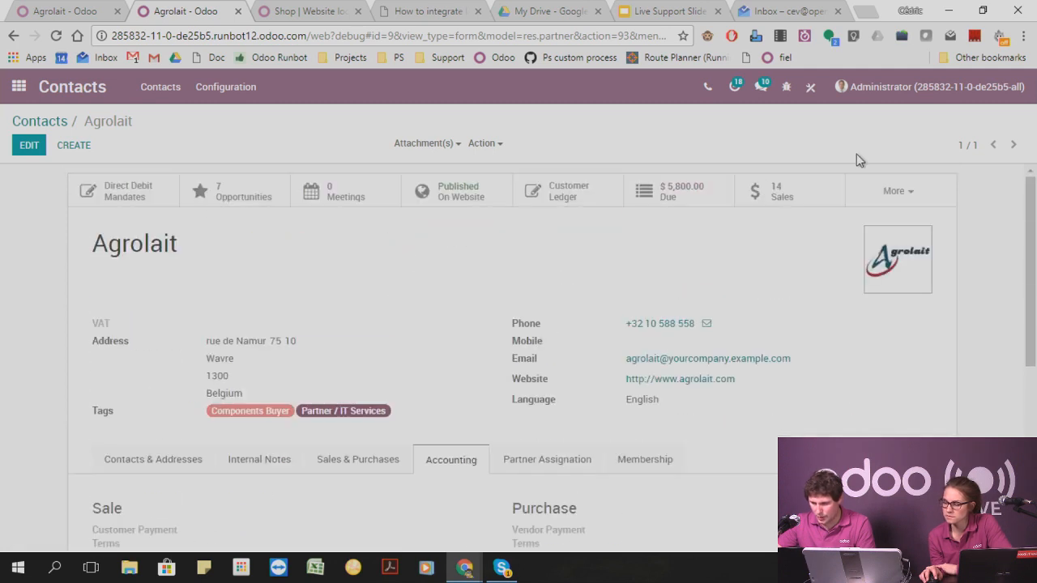
Inspect the contact form's Fields View Get output and close it.
left_click(785, 87)
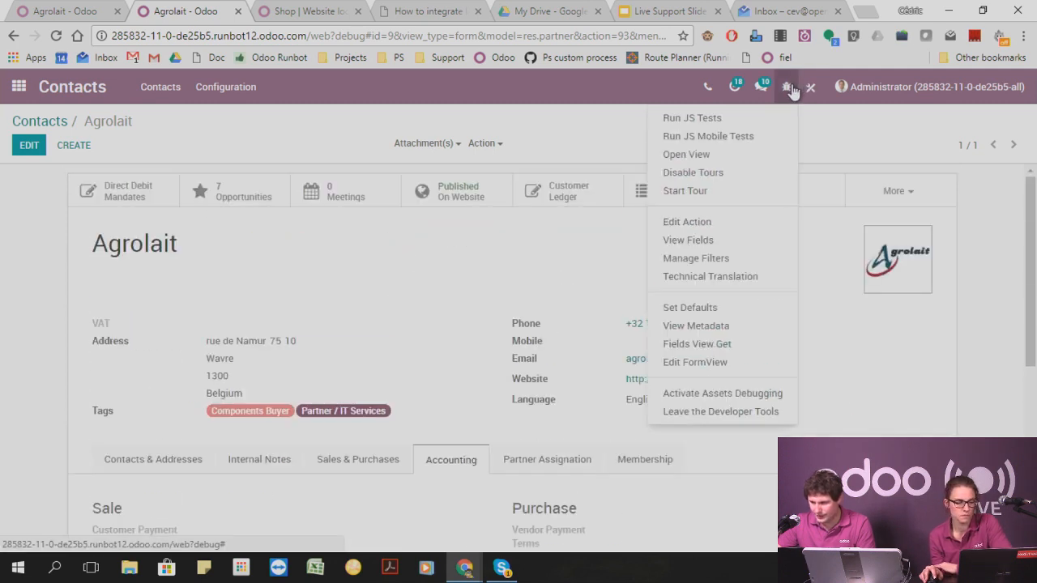
left_click(719, 343)
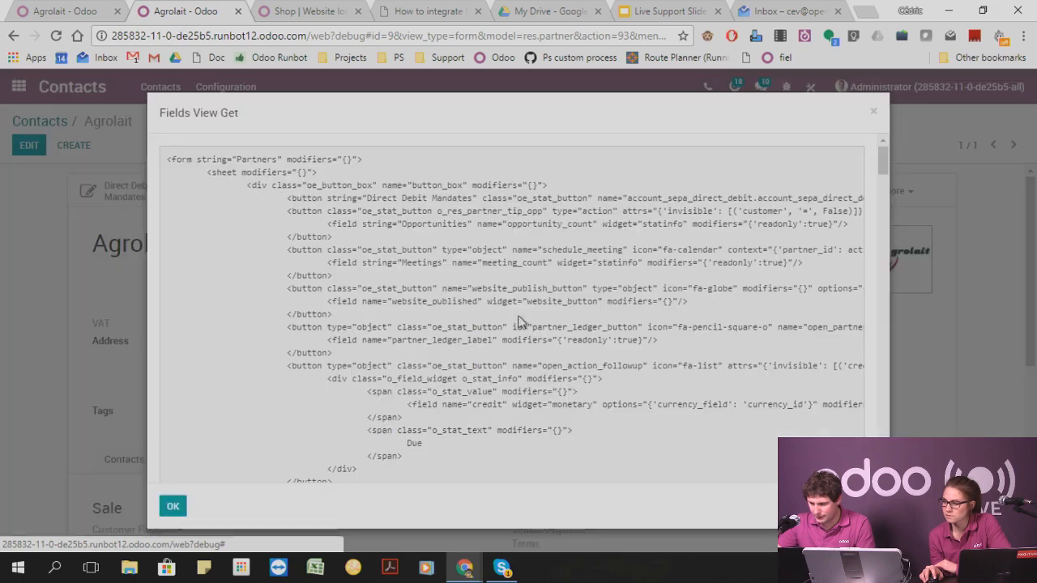
left_click(873, 111)
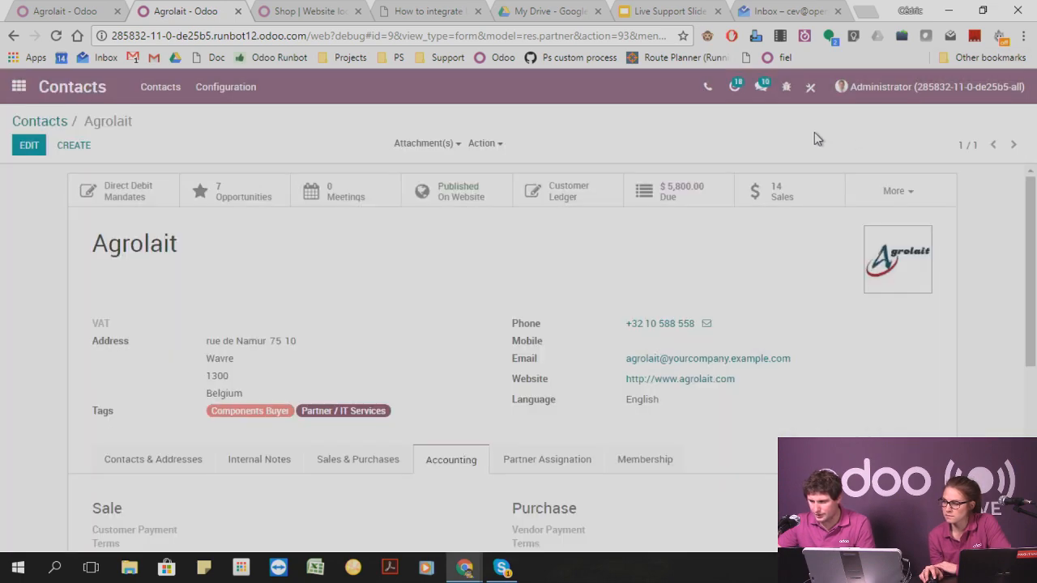
Display the technical fields of res.partner, search them for "credi" and highlight the credit field's help text.
left_click(786, 87)
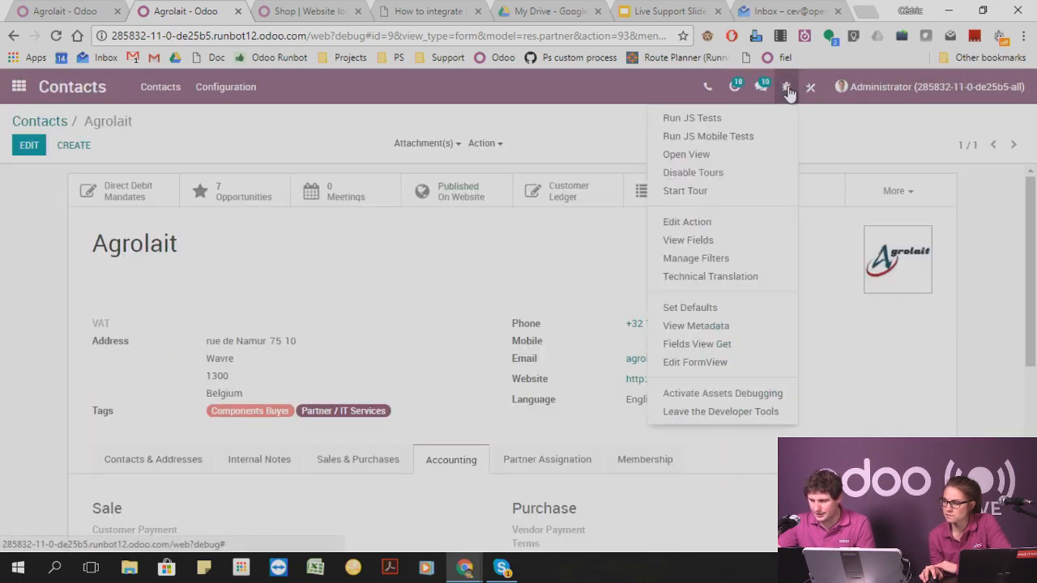
left_click(739, 241)
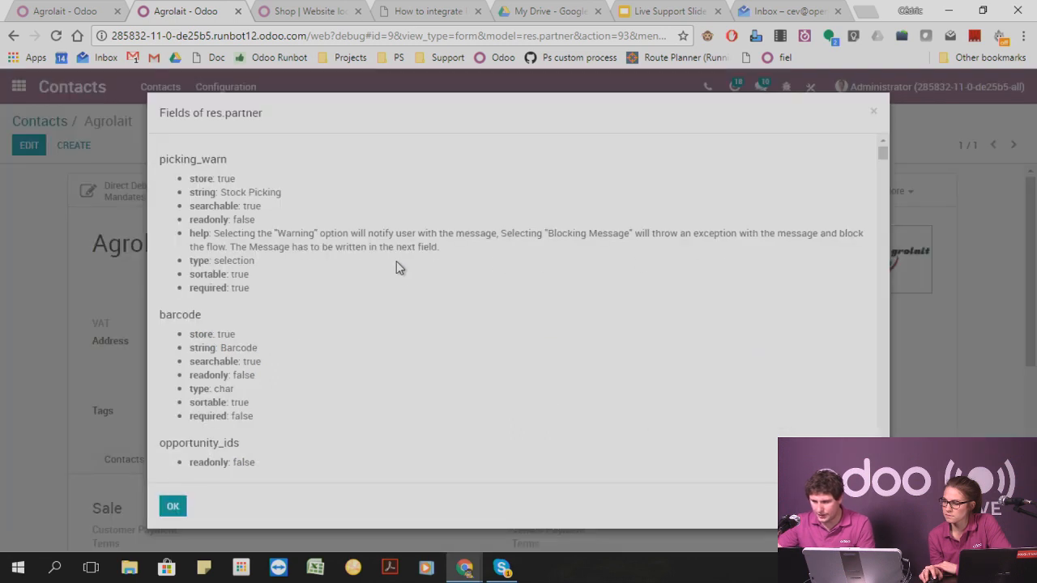
key("ctrl+f")
type("cred")
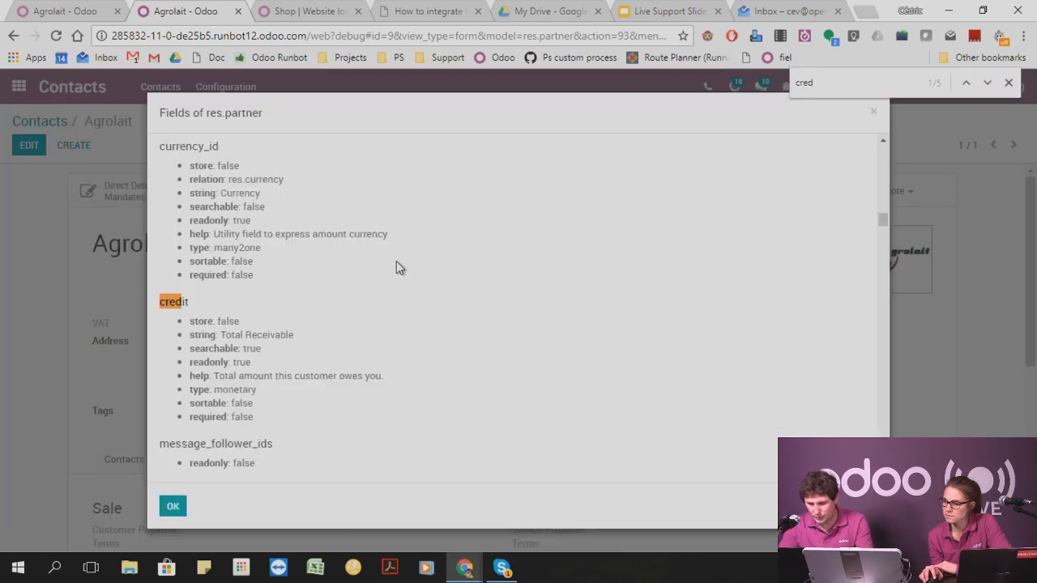
type("i")
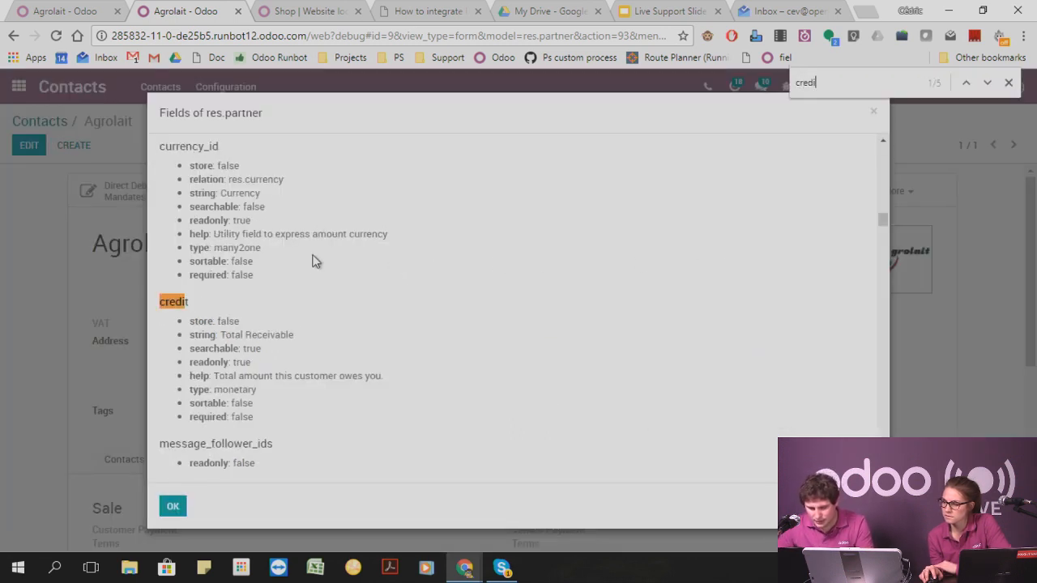
triple_click(262, 378)
scroll(236, 355, "down", 2)
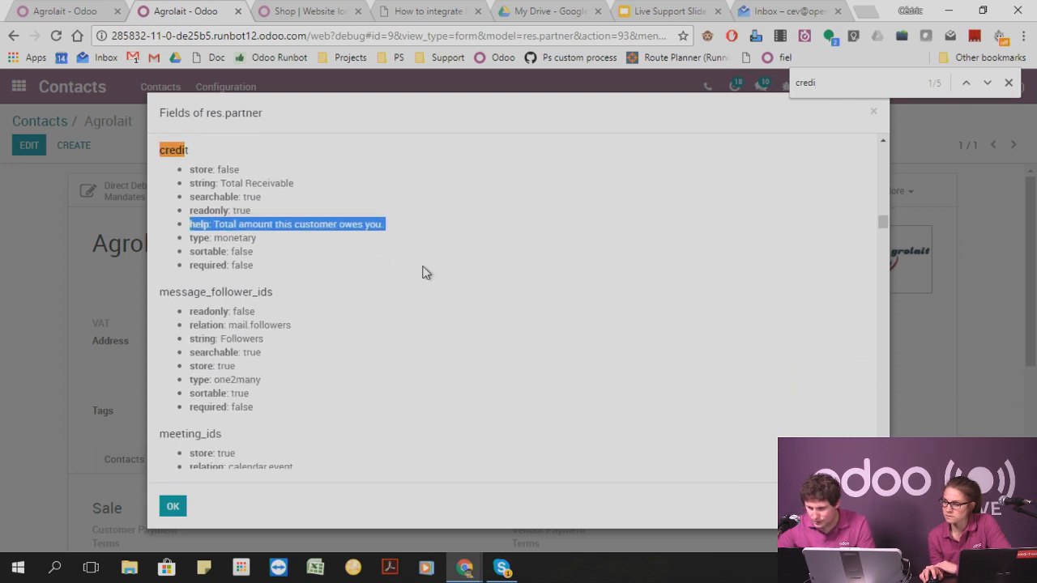
Go to the credit_limit field in the field list, highlight its name, and close the list and search.
left_click(987, 83)
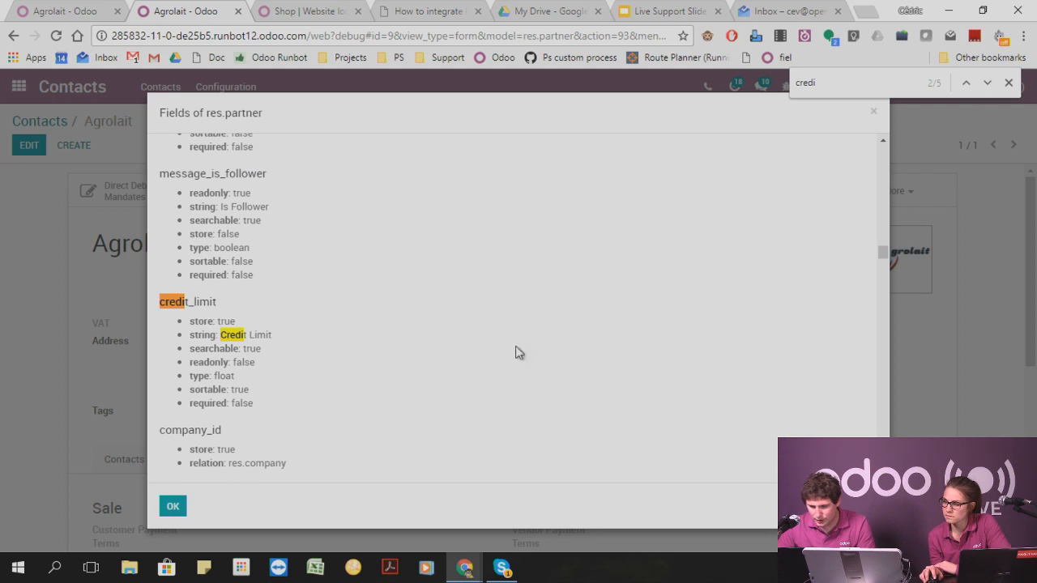
double_click(197, 302)
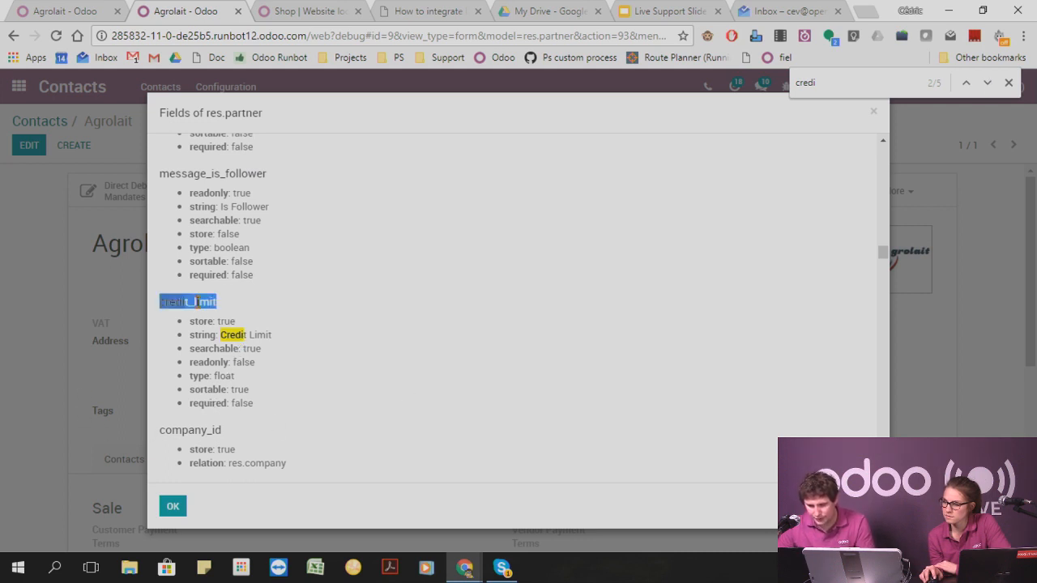
left_click(882, 111)
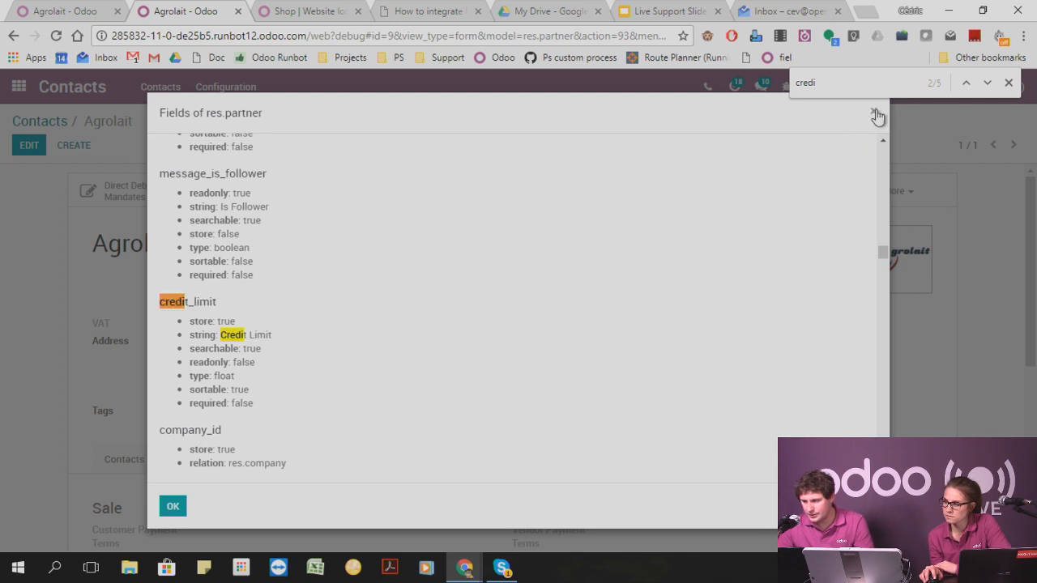
left_click(874, 113)
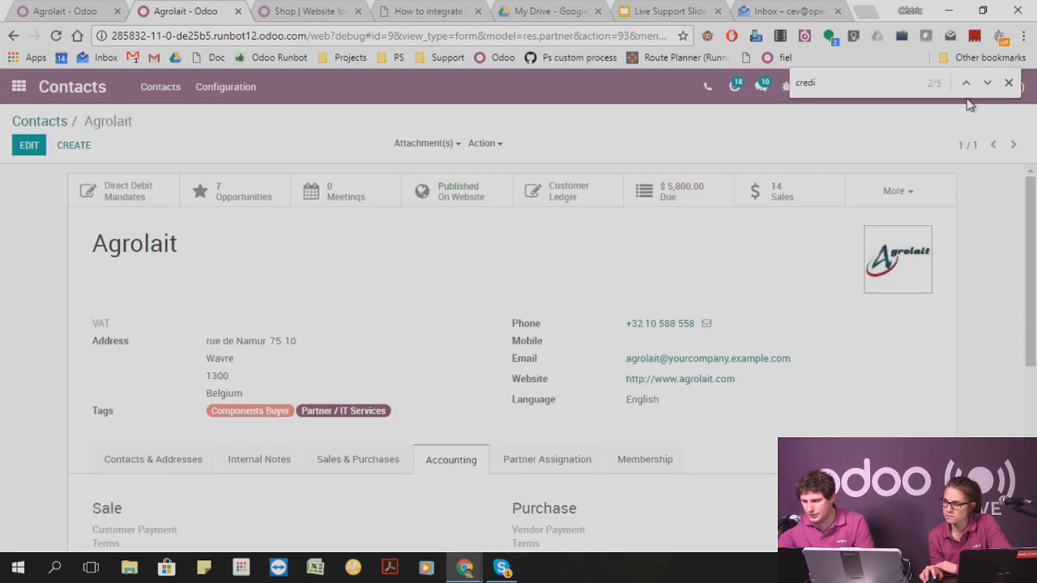
left_click(1011, 84)
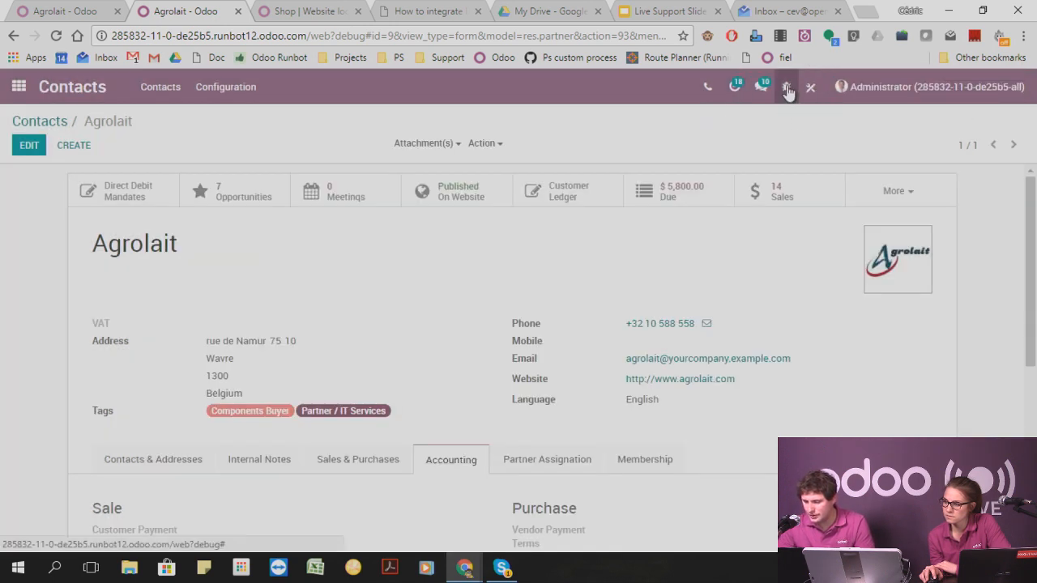
Open the contact form's view definition for editing and search its code for "credit_limit".
left_click(786, 86)
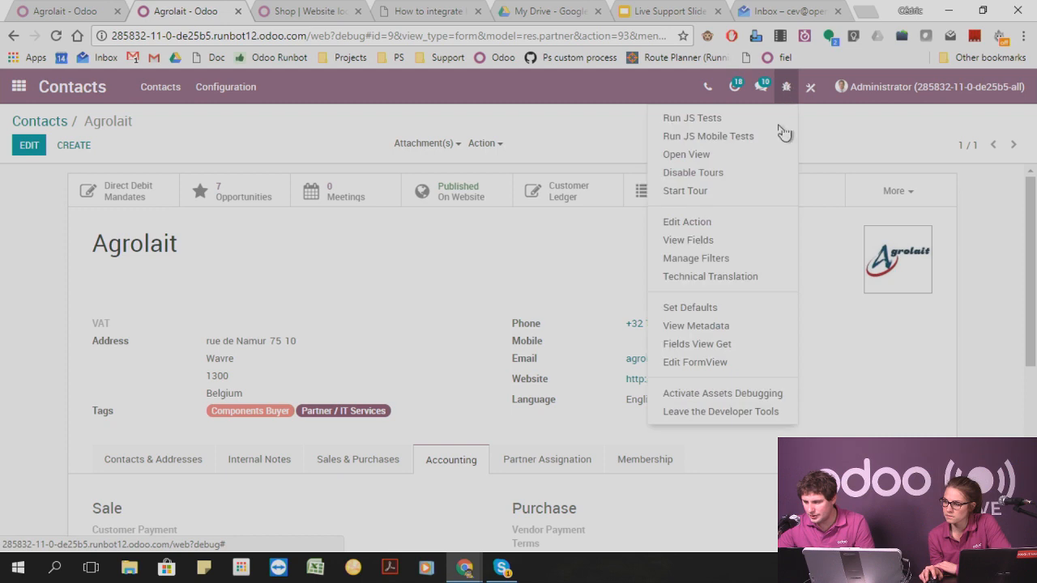
left_click(697, 362)
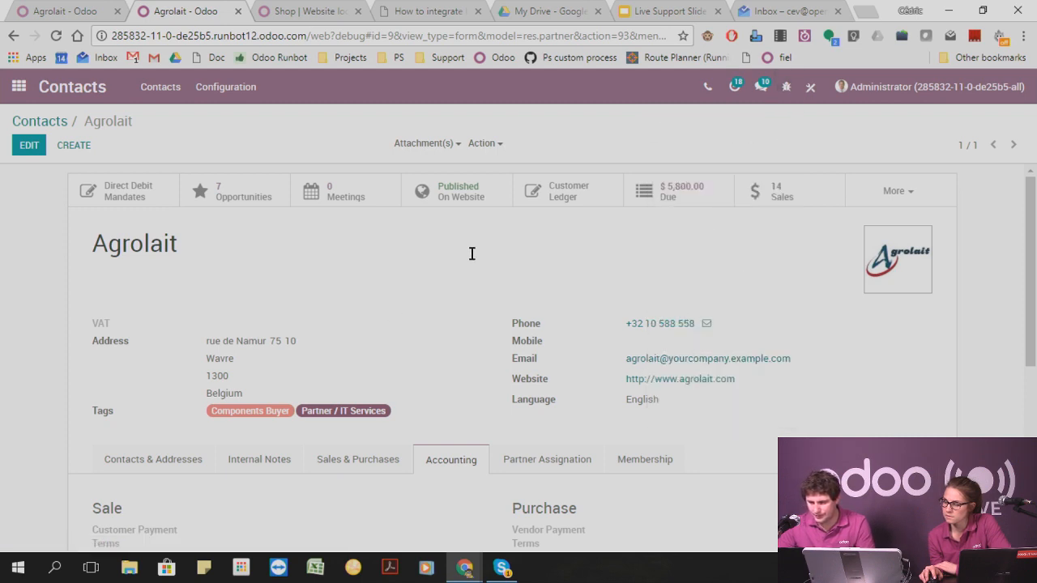
scroll(421, 382, "down", 2)
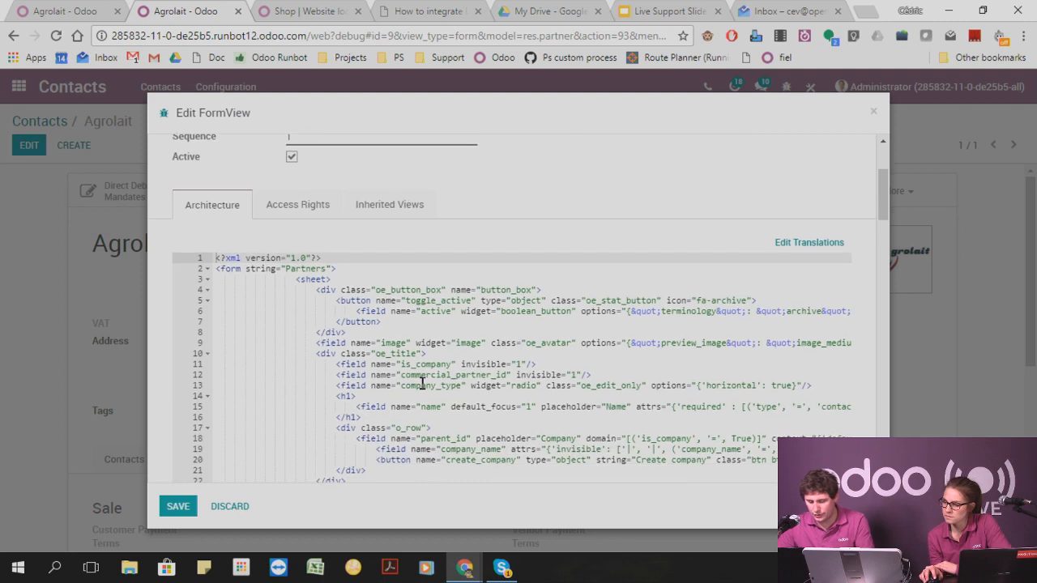
key("ctrl+f")
type("credit_limit")
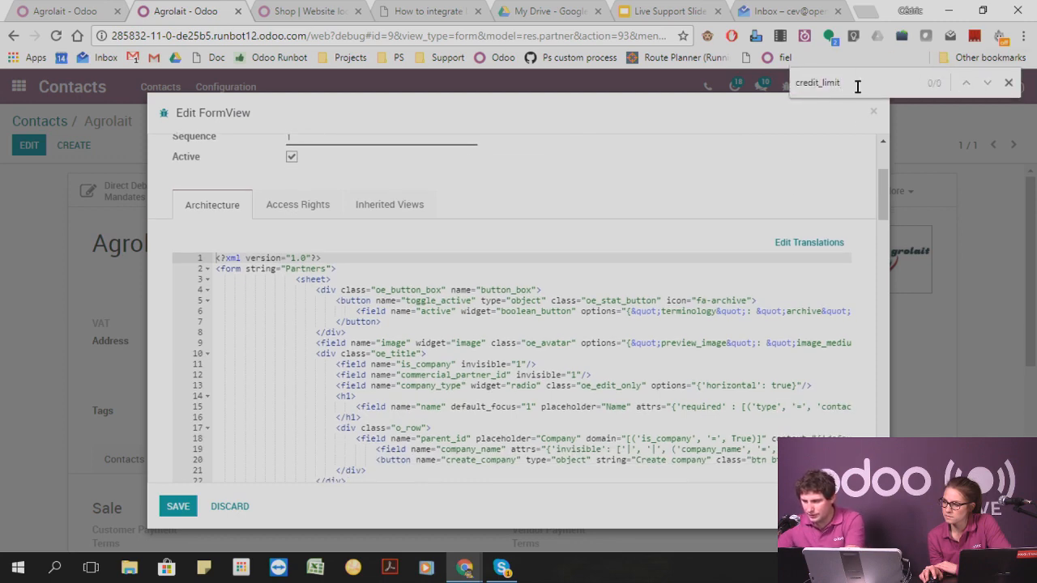
Look through the contact form's architecture code for a credit limit field, and close the search and the form view editor.
scroll(502, 298, "down", 15)
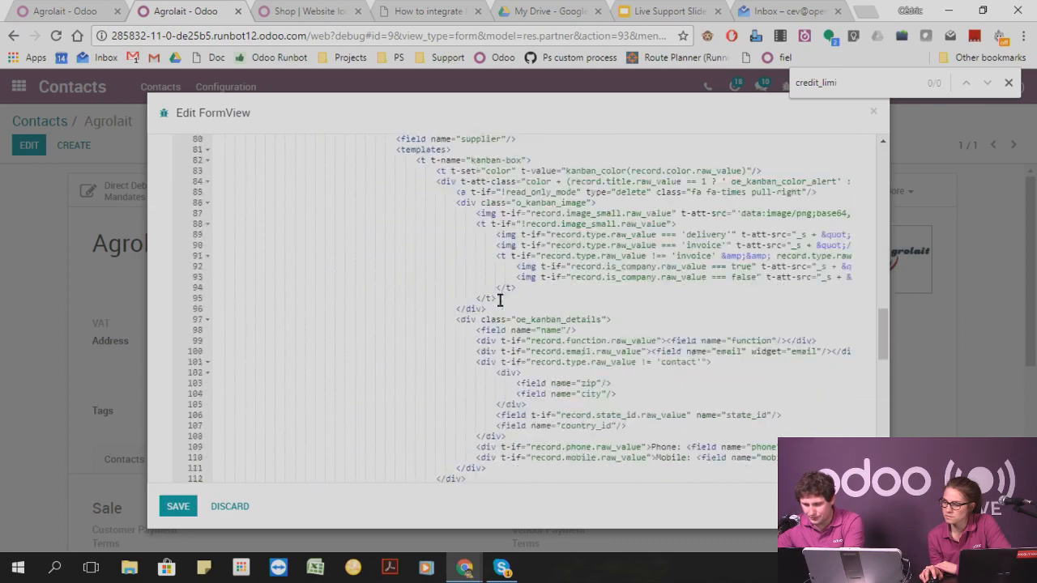
scroll(499, 300, "down", 16)
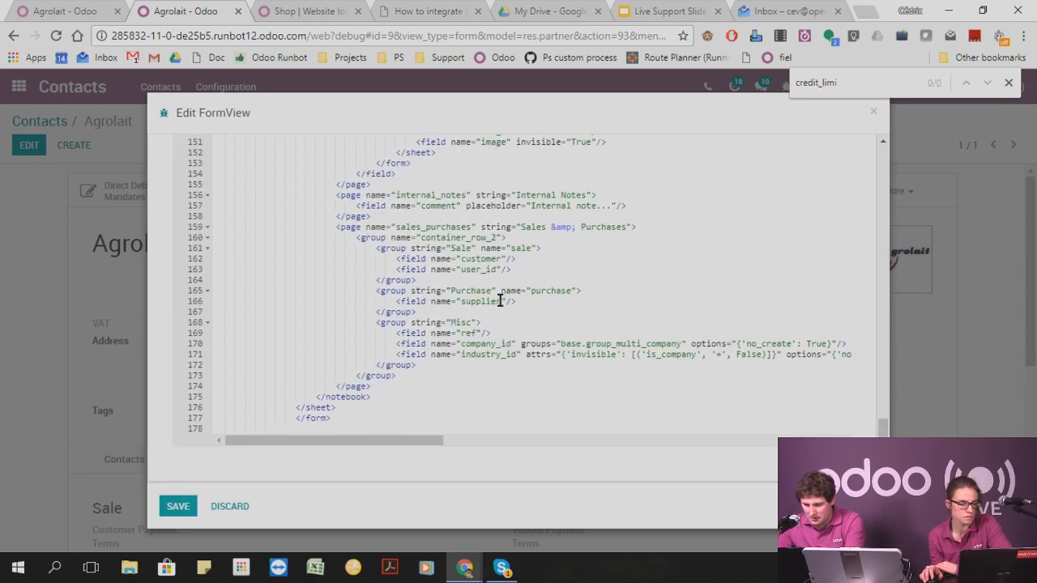
scroll(499, 300, "up", 17)
scroll(500, 300, "up", 20)
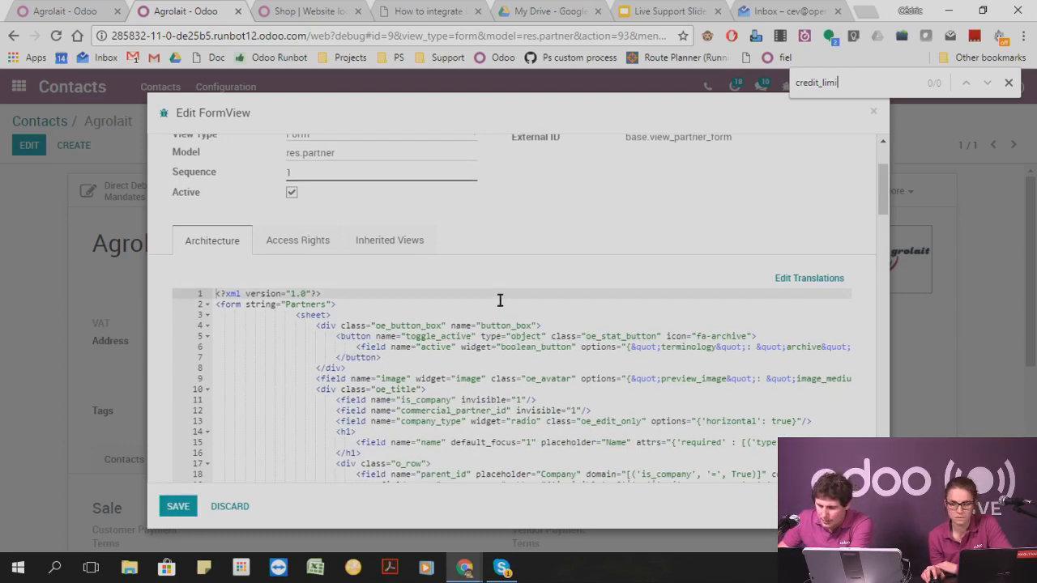
scroll(500, 300, "down", 3)
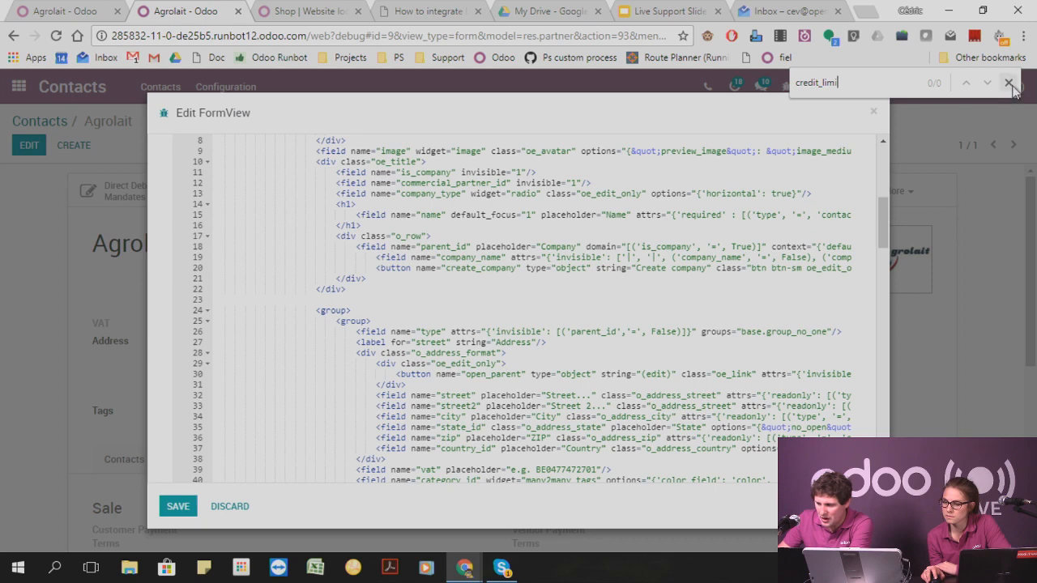
left_click(1009, 82)
scroll(870, 120, "up", 3)
left_click(874, 113)
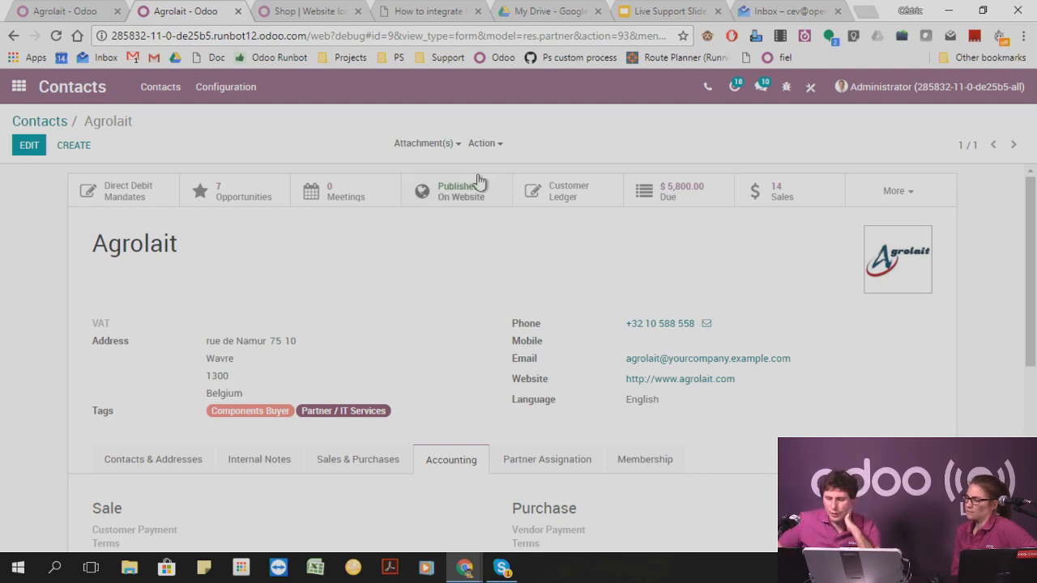
Switch to the live-support-15-12 database and go to its Settings.
left_click(19, 86)
left_click(81, 12)
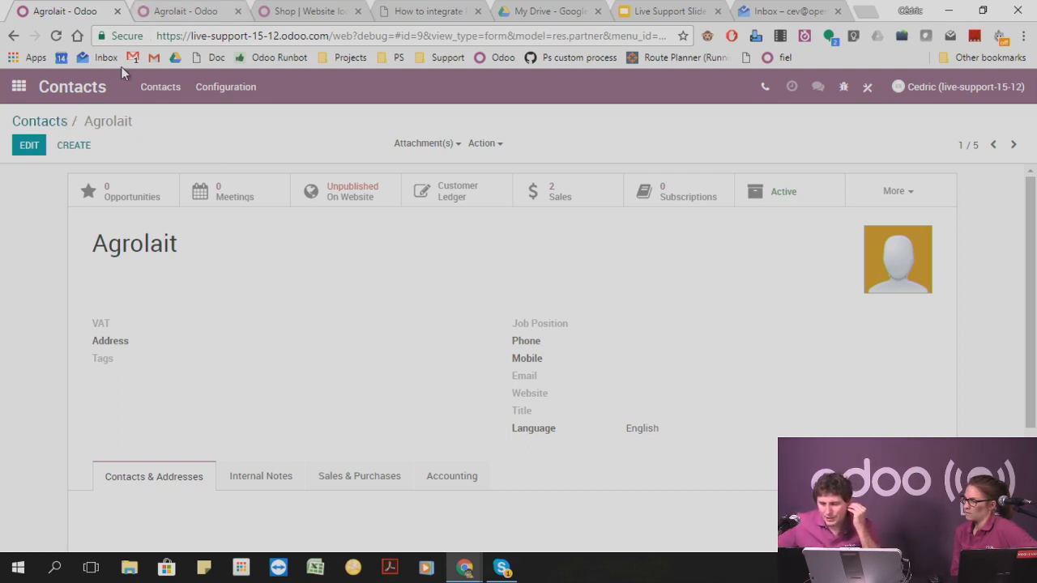
left_click(19, 87)
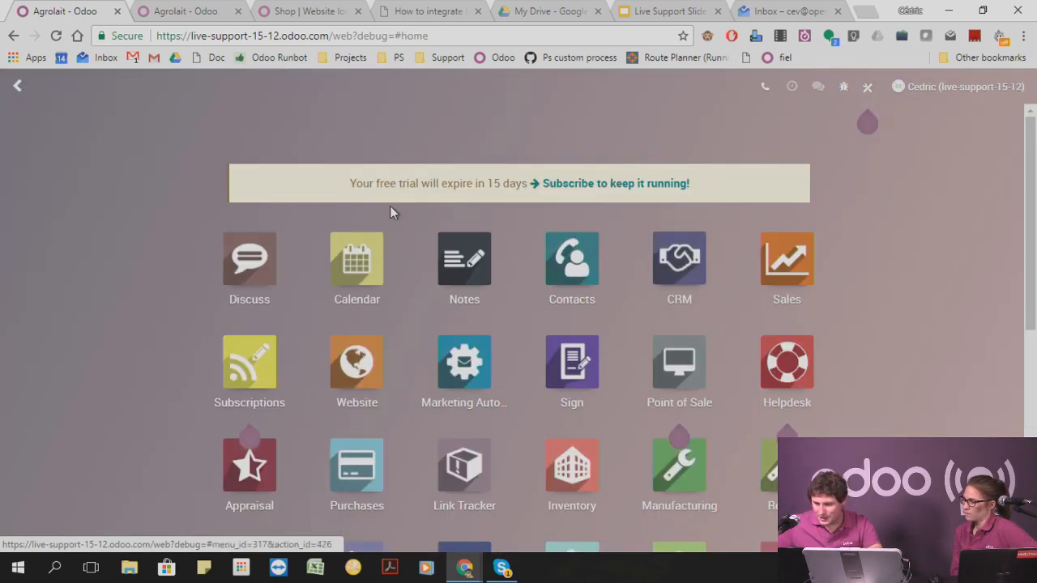
scroll(643, 395, "down", 5)
left_click(459, 461)
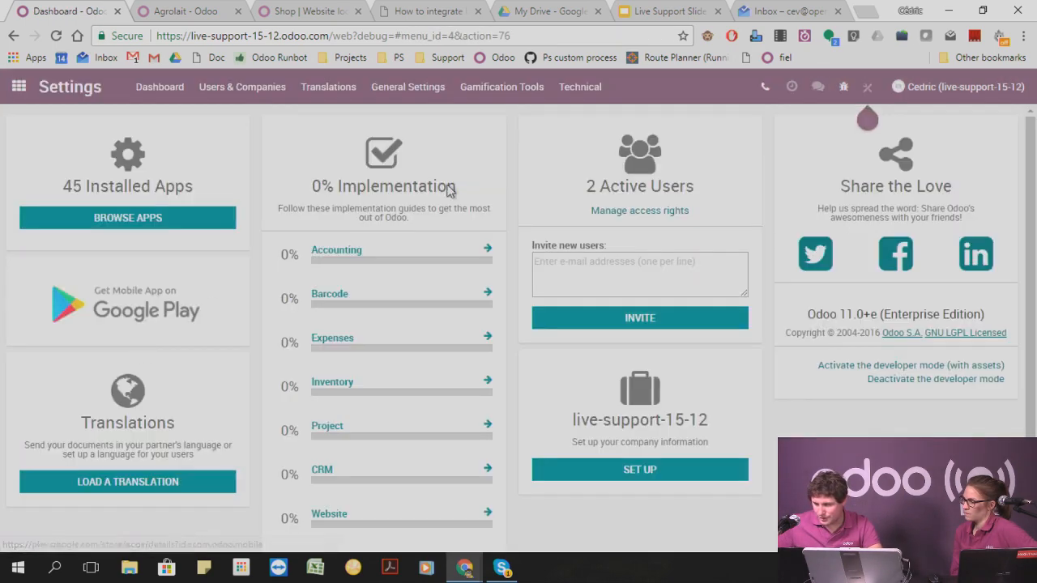
Find "model" among the technical settings and open the list of database models.
left_click(575, 87)
key("ctrl+f")
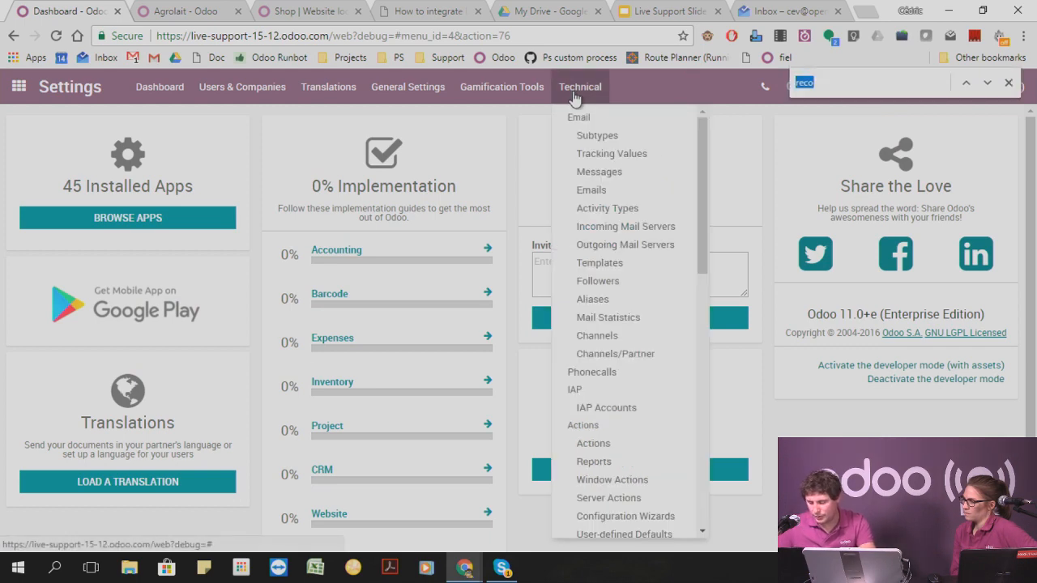
type("model")
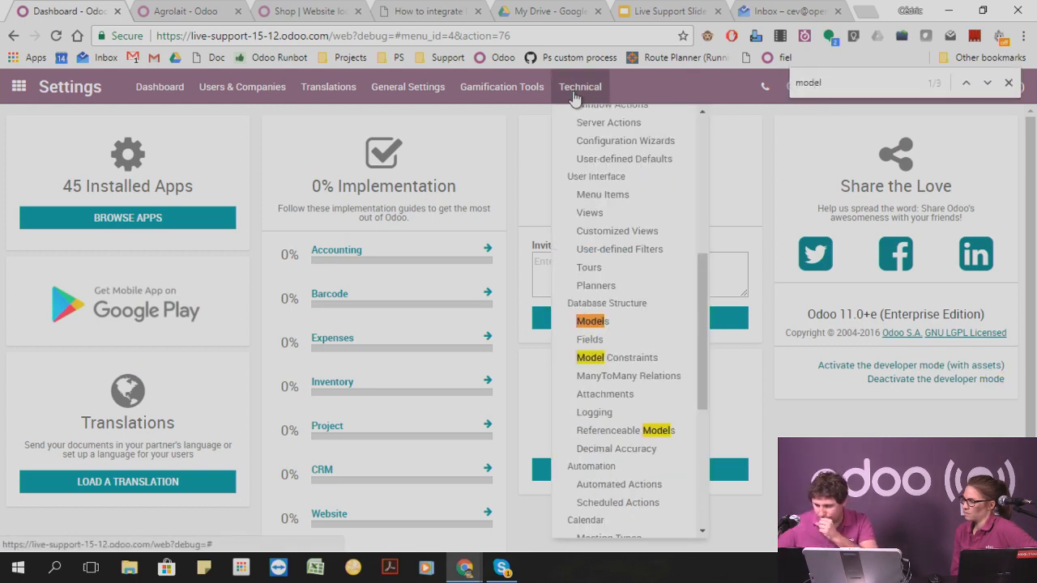
left_click(619, 322)
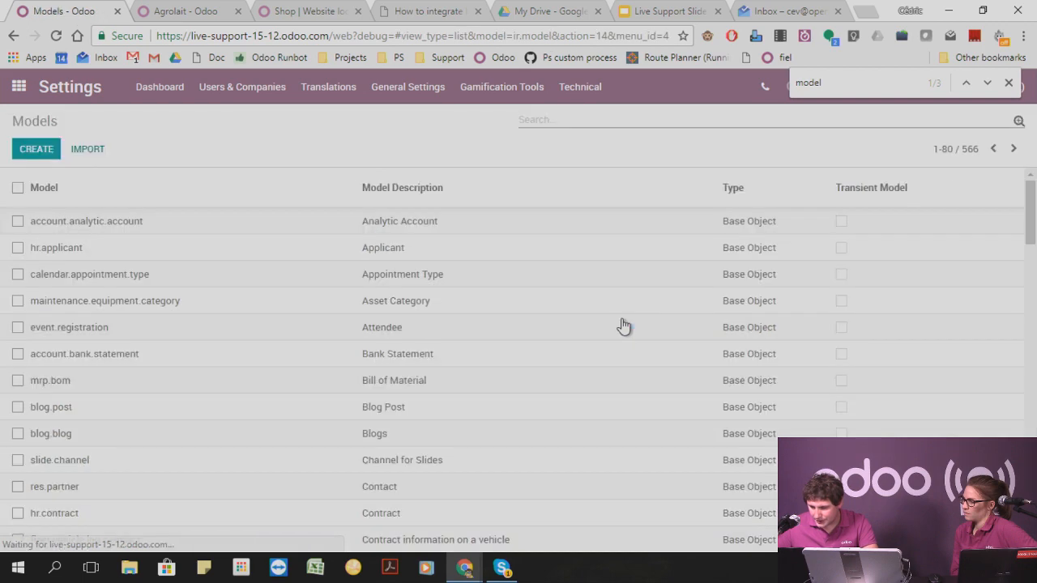
type("po")
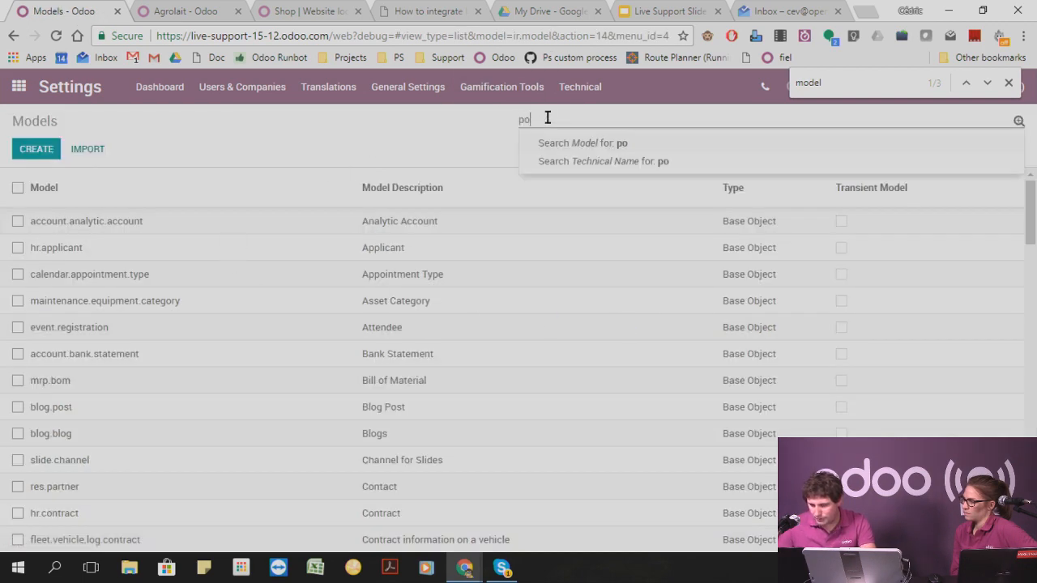
type("t")
key("BackSpace")
key("Return")
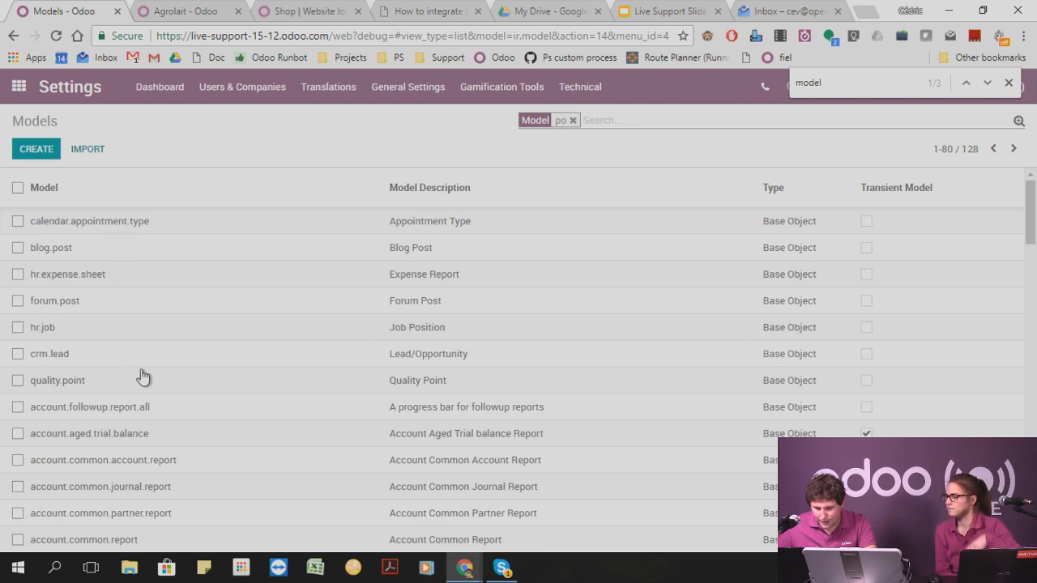
scroll(154, 369, "down", 2)
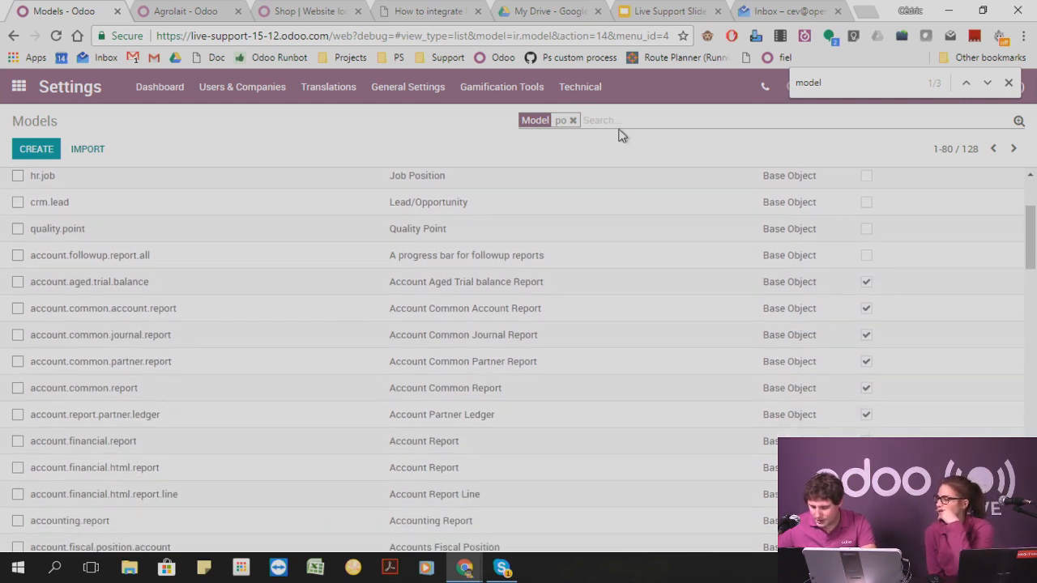
key("BackSpace")
Filter the models by "purchase" and display the access rights of the Purchase Order Line model.
type("purchase")
key("Return")
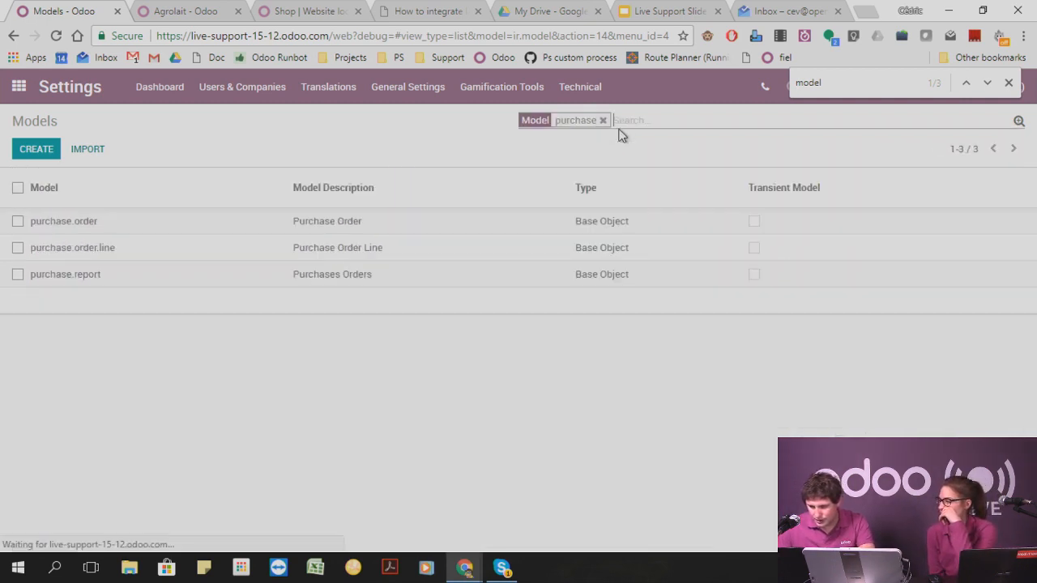
left_click(125, 259)
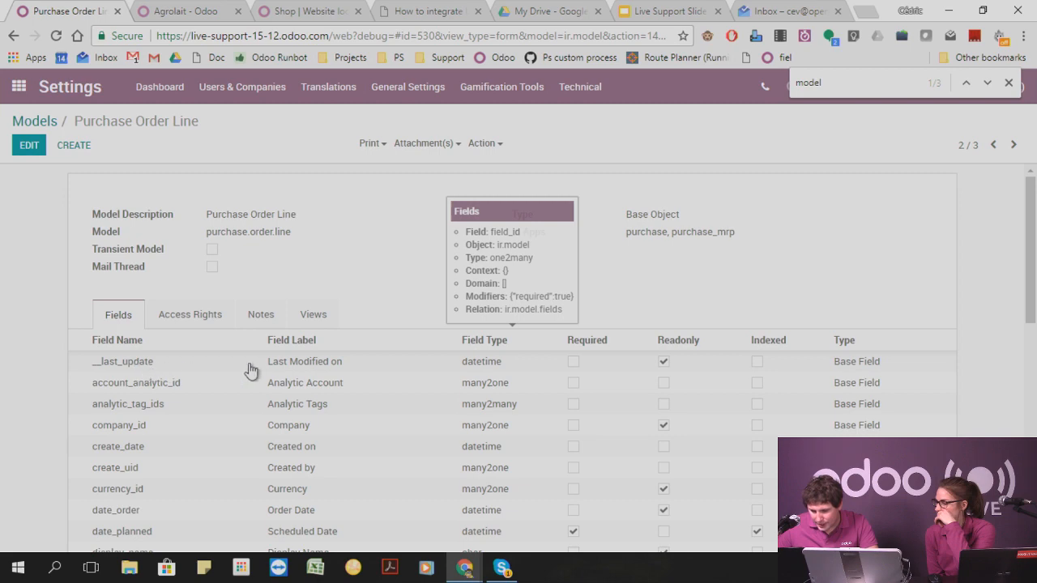
scroll(203, 375, "down", 2)
scroll(190, 357, "up", 3)
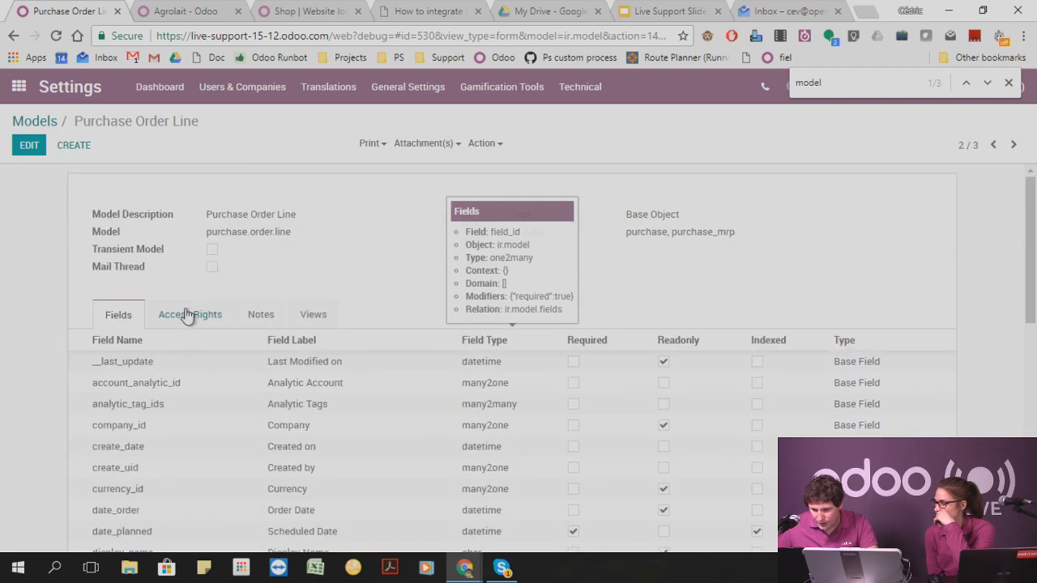
left_click(185, 317)
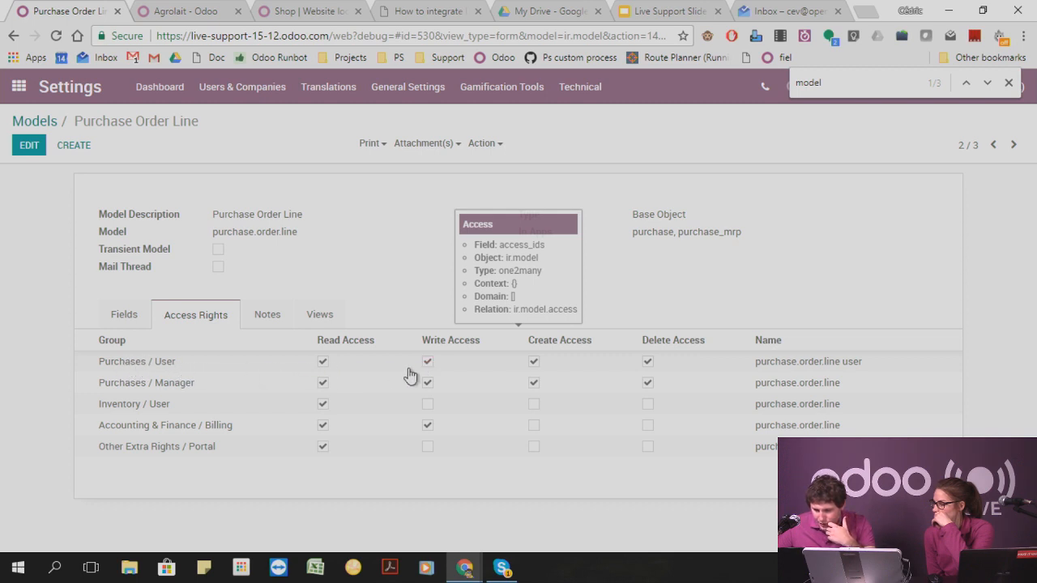
Delete the Purchases / User access right from the Purchase Order Line model and save it.
left_click(28, 147)
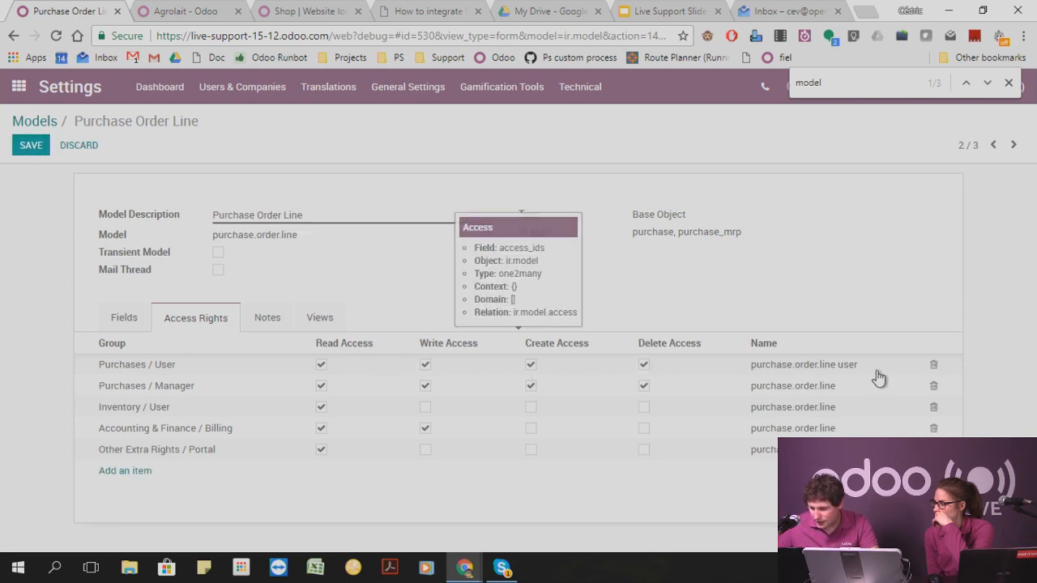
left_click(933, 368)
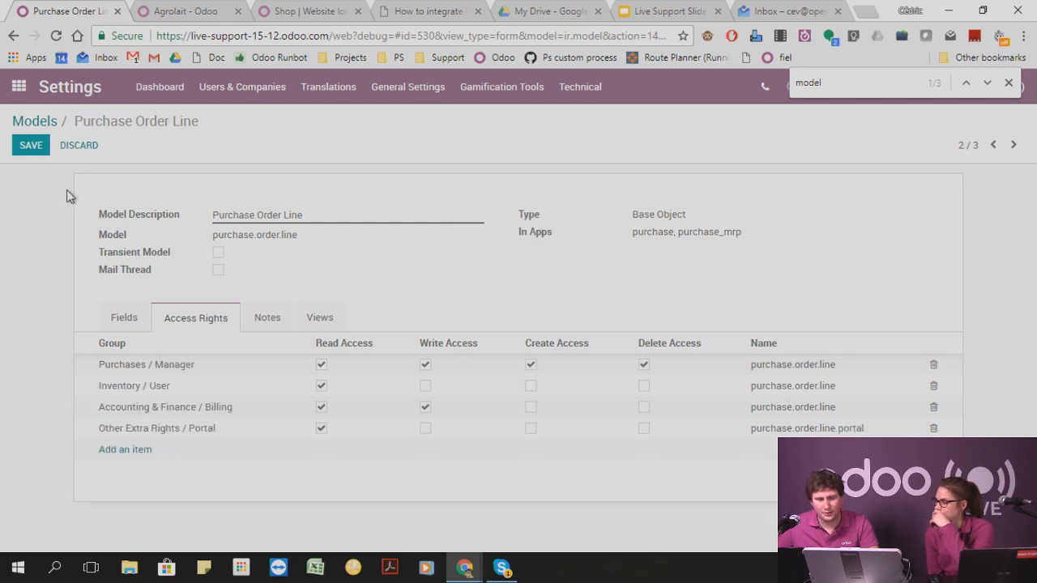
left_click(37, 150)
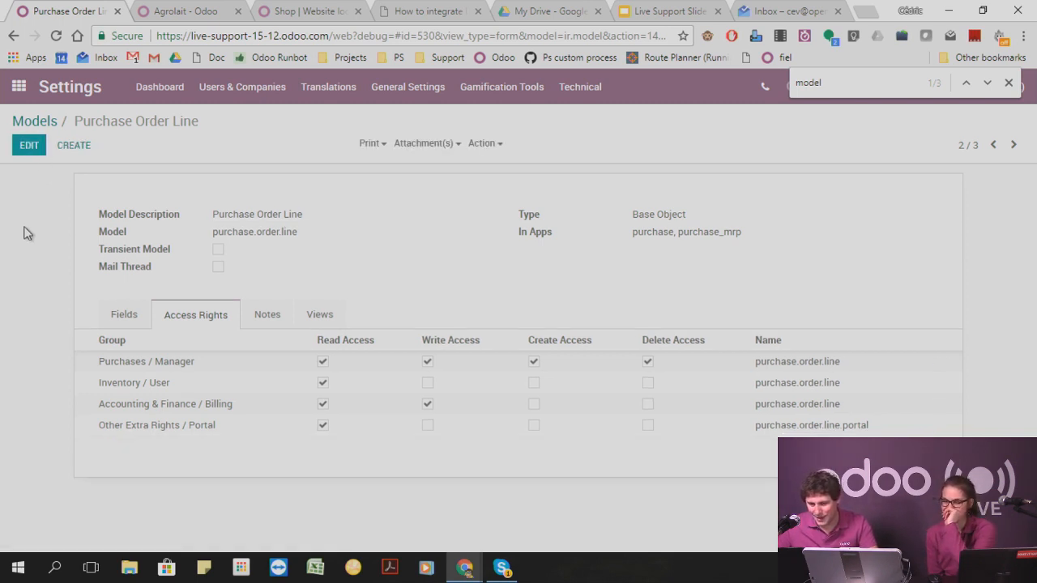
In the other user's browser window, start a new purchase request for quotation with vendor Odoo and try to add a product line.
mouse_move(466, 558)
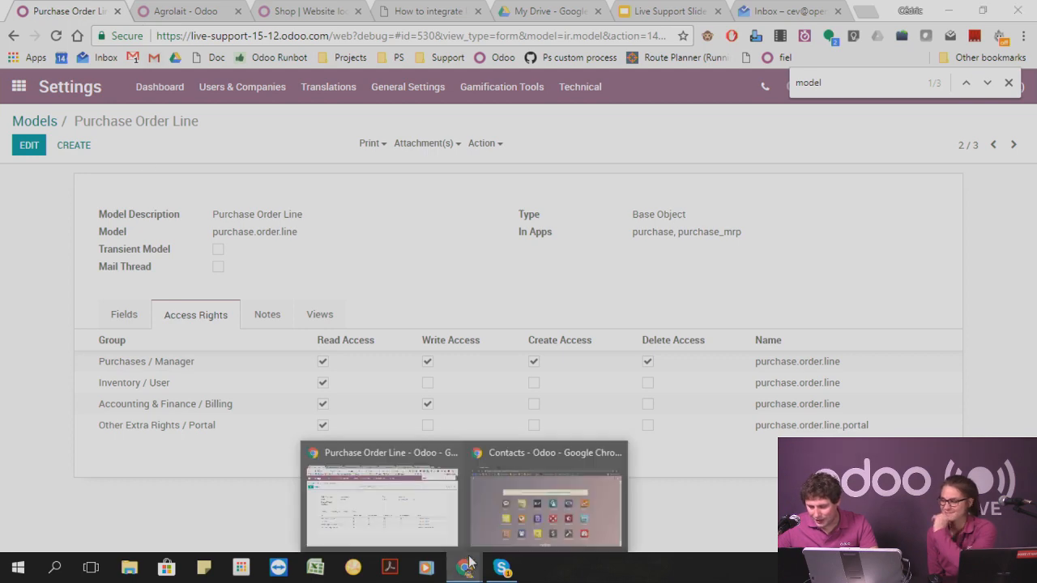
left_click(516, 509)
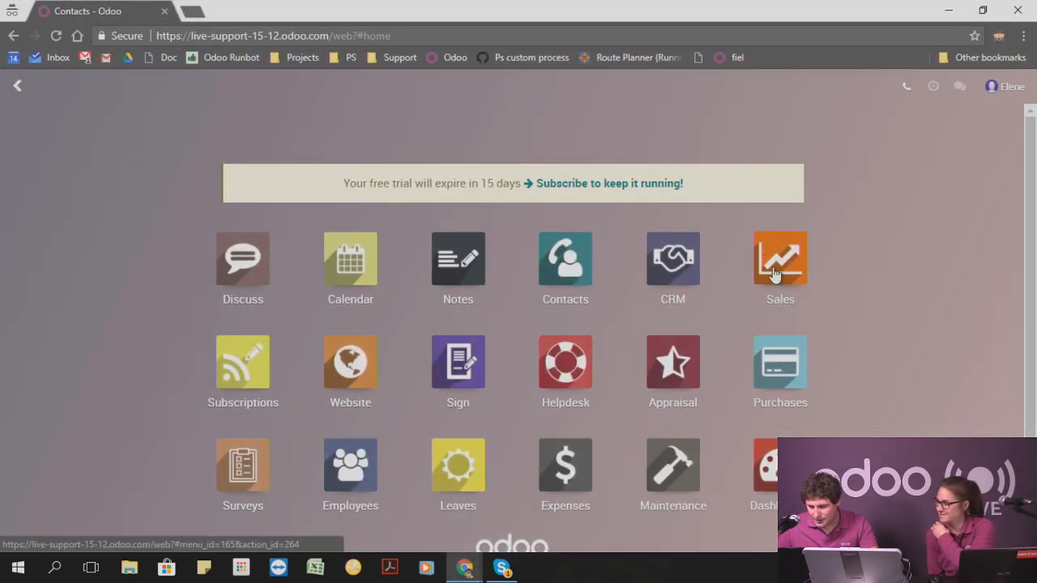
left_click(780, 356)
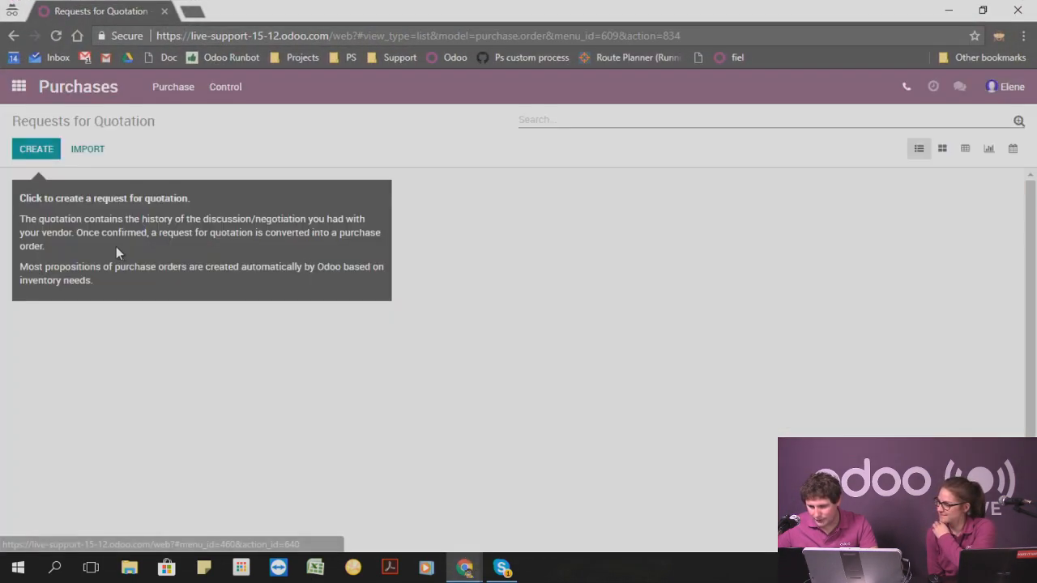
left_click(42, 147)
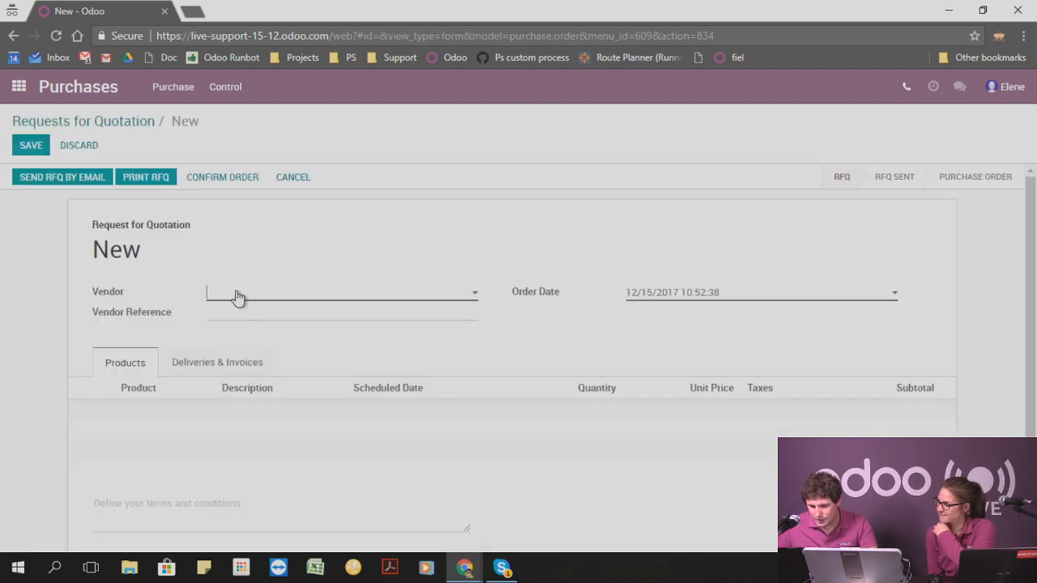
left_click(236, 299)
left_click(240, 314)
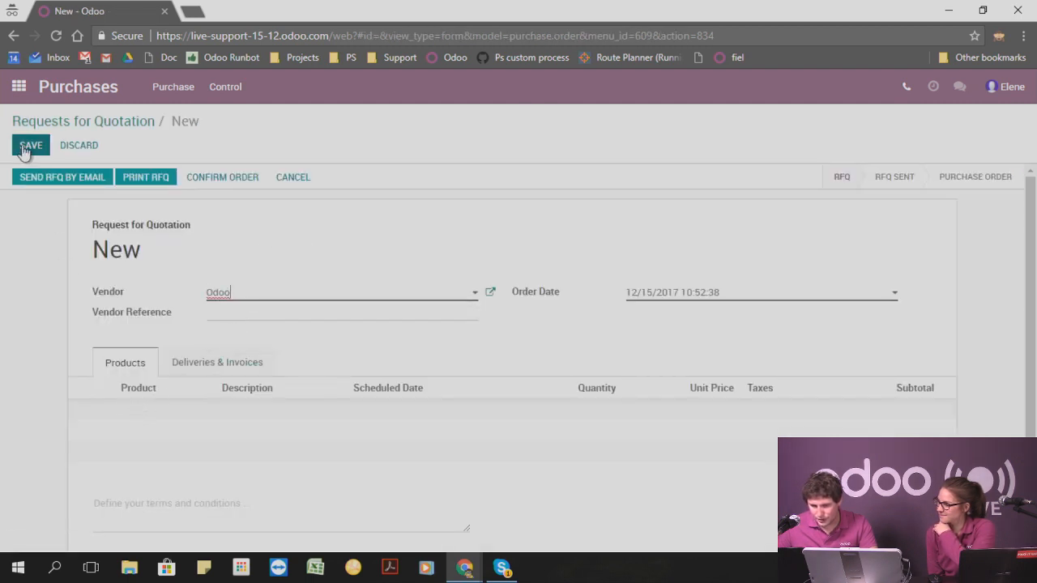
left_click(141, 412)
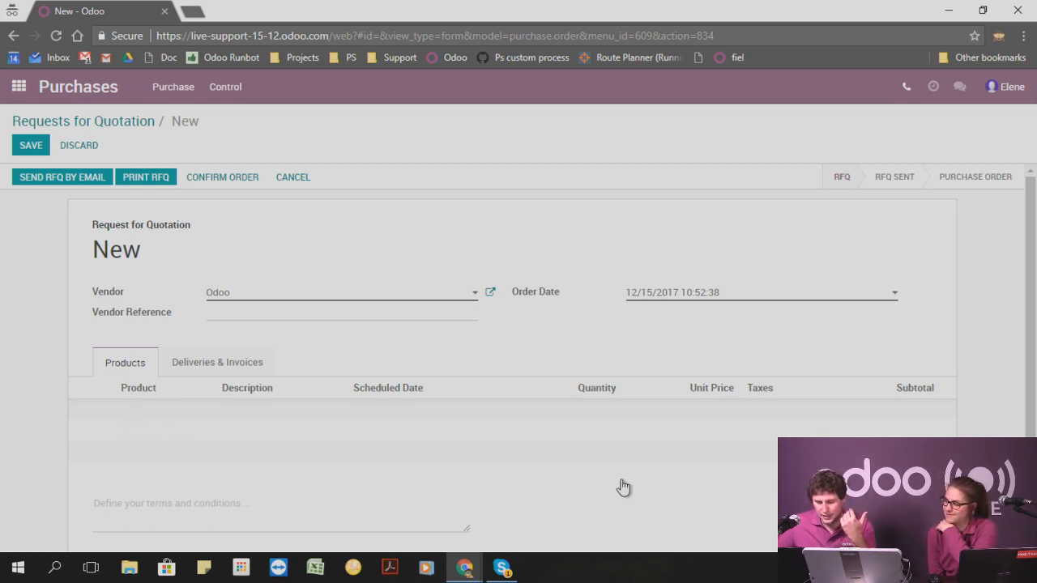
In the administrator's browser window, edit the Purchase Order Line model and add an access right line for the Purchases / User group.
mouse_move(464, 567)
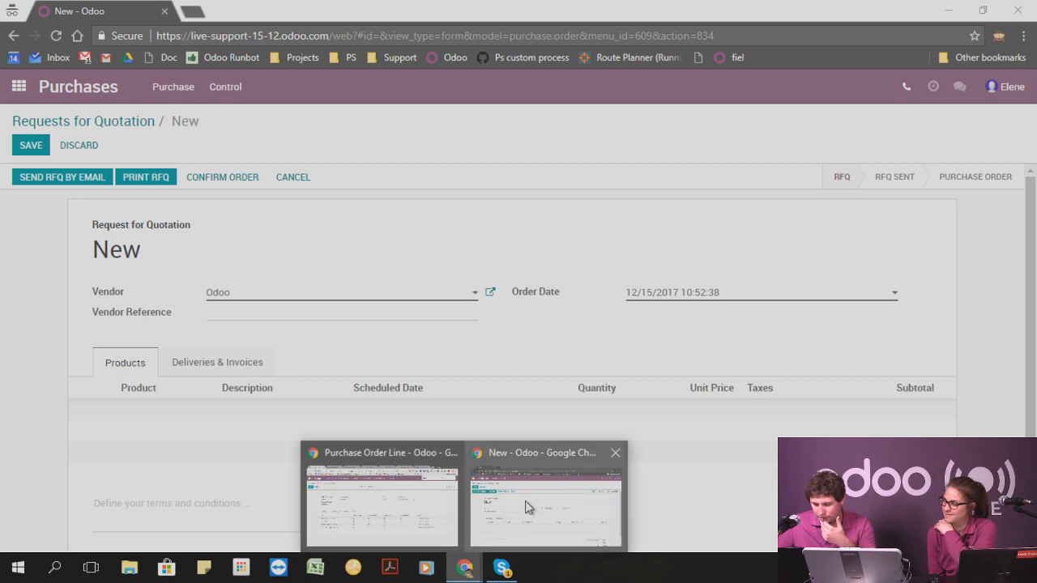
left_click(416, 498)
left_click(26, 154)
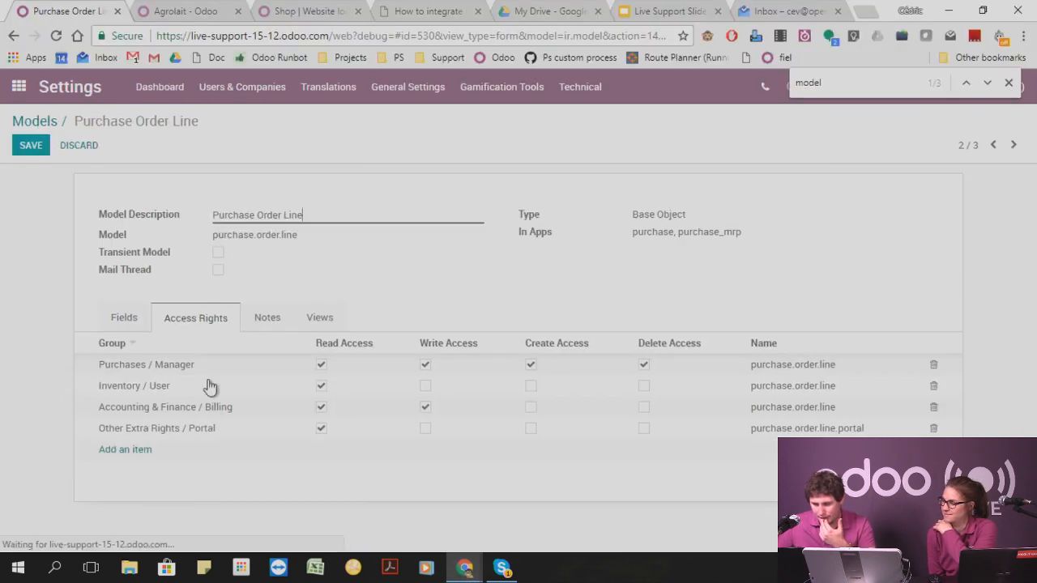
left_click(137, 450)
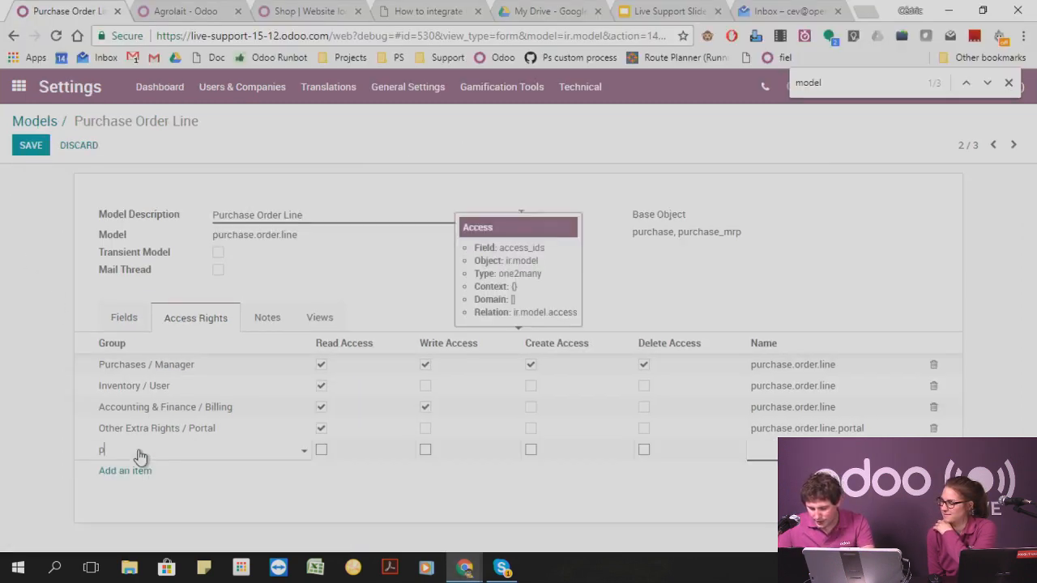
type("puchas")
key("BackSpace")
key("BackSpace")
key("BackSpace")
key("BackSpace")
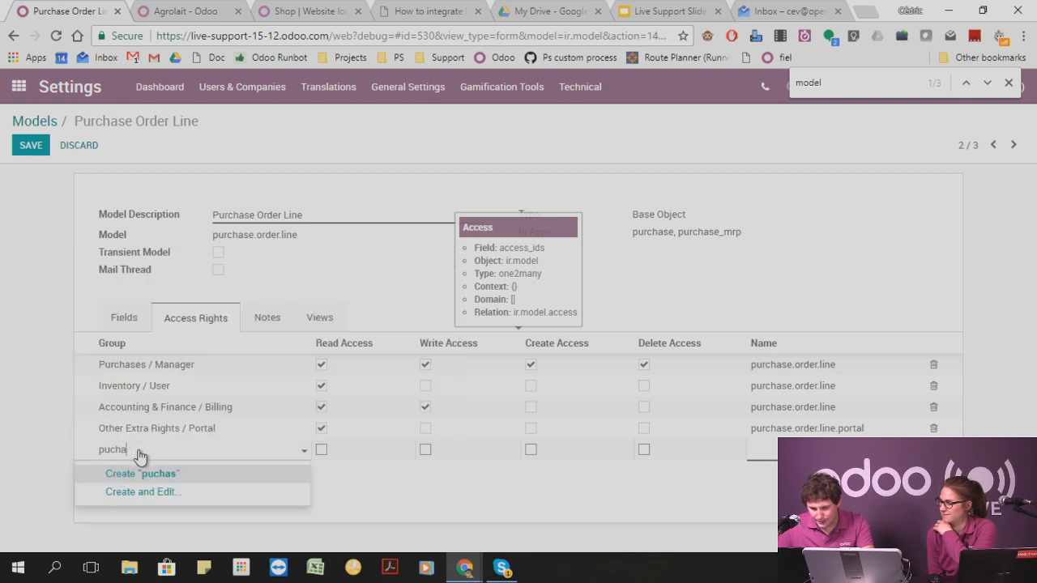
type("rcha")
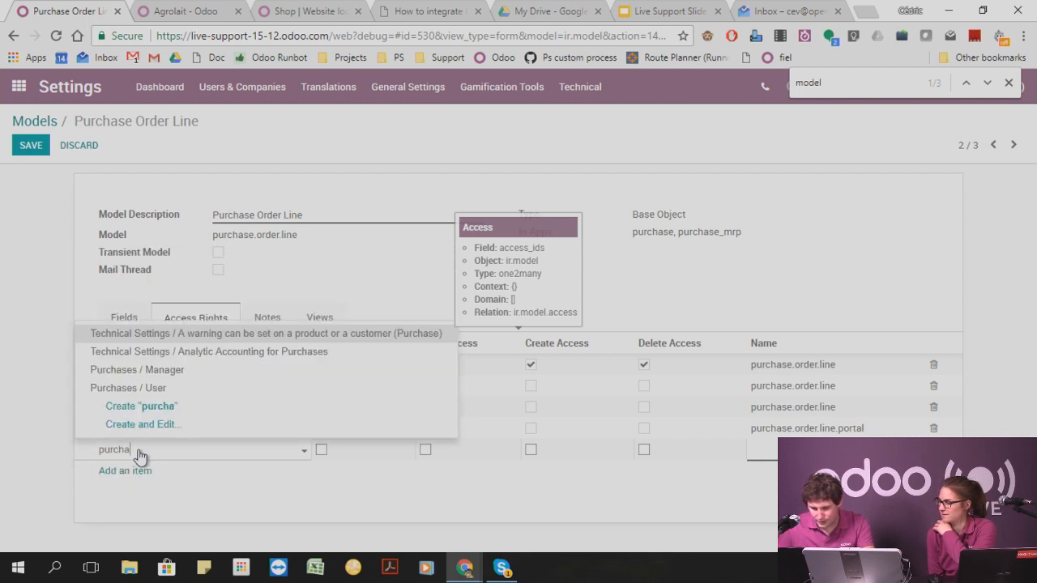
key("Down")
key("Down")
key("Down")
key("Return")
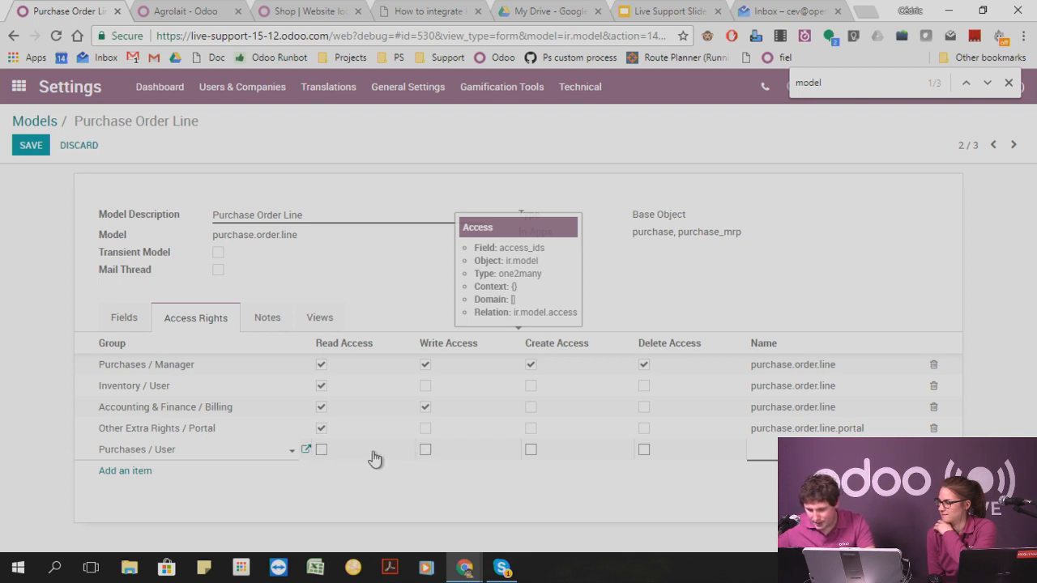
Grant the new Purchases / User line read access only, name it 11 and save the model.
left_click(323, 452)
left_click(424, 452)
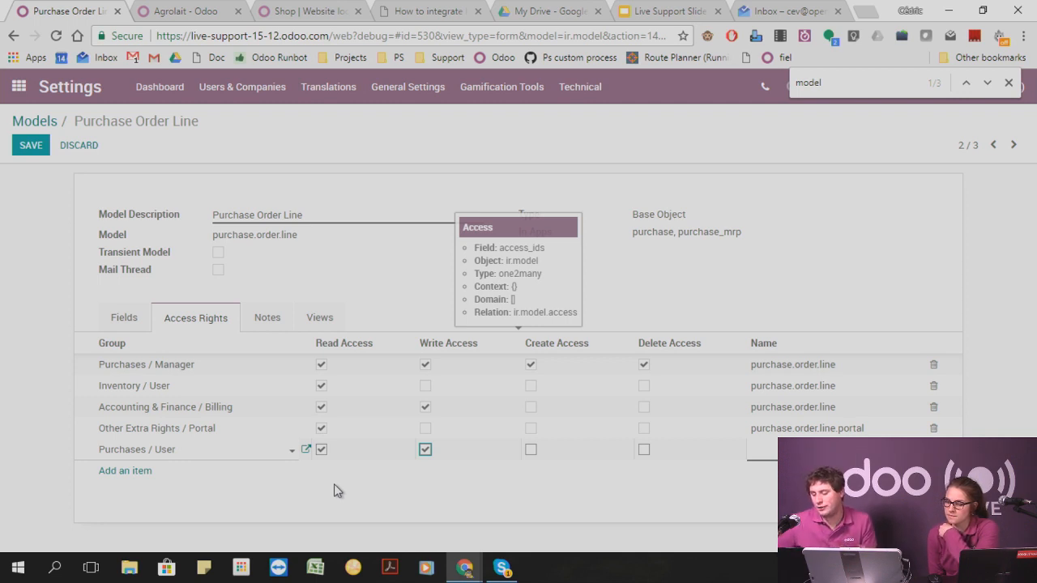
left_click(425, 449)
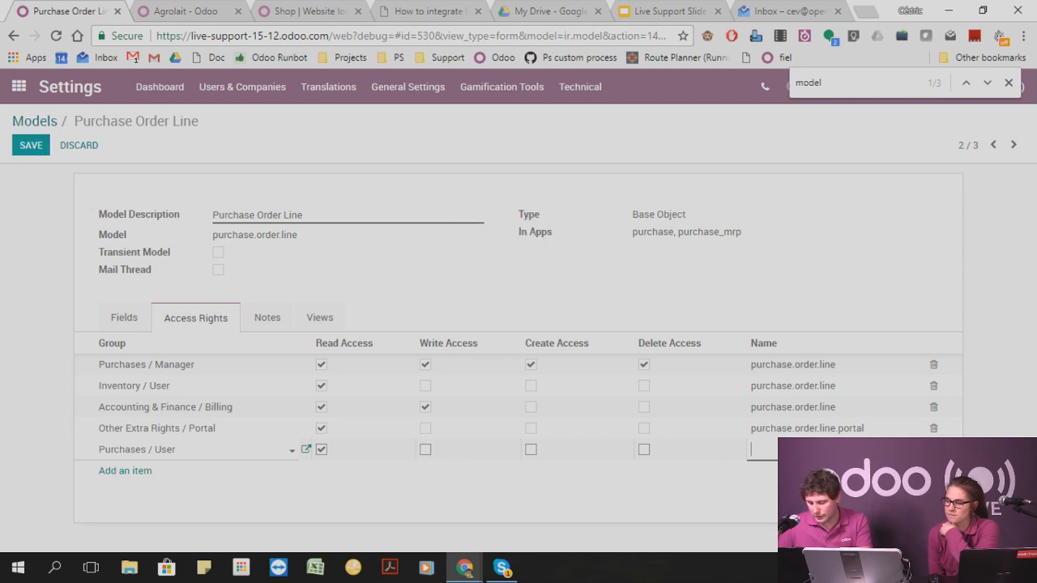
type("r")
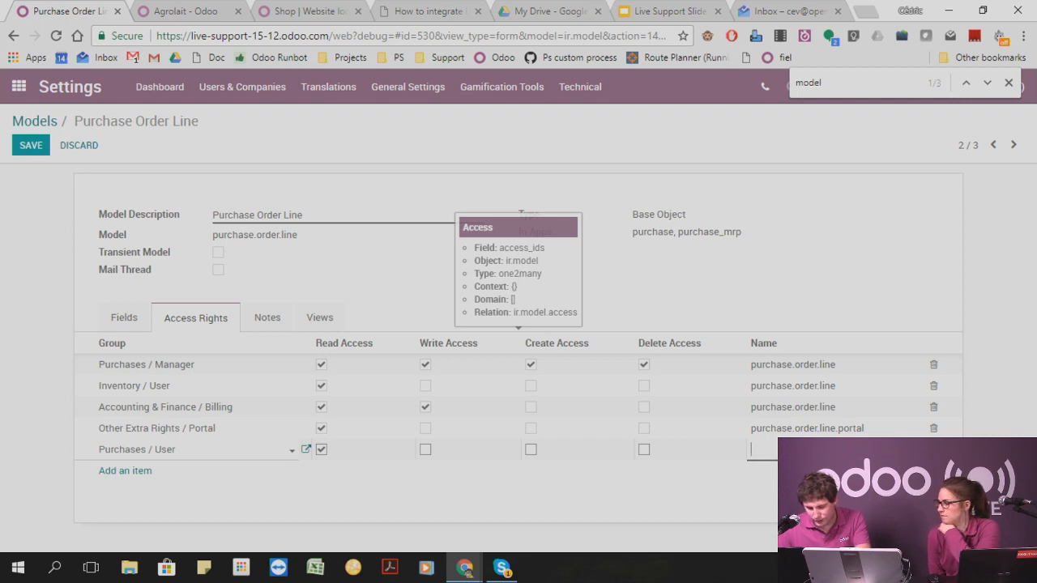
left_click(30, 145)
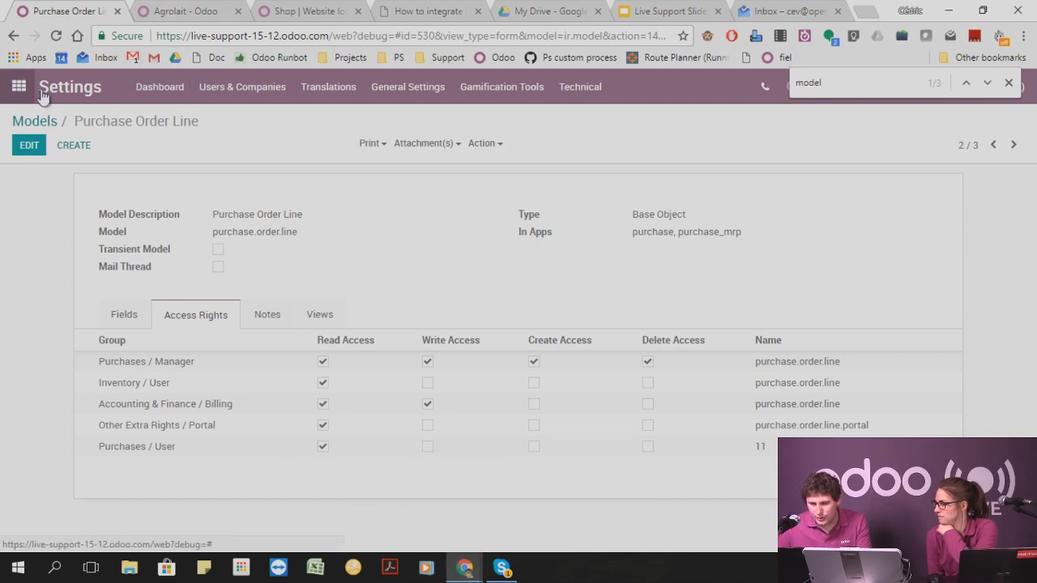
Create a new request for quotation in Purchases with Odoo as vendor.
left_click(18, 87)
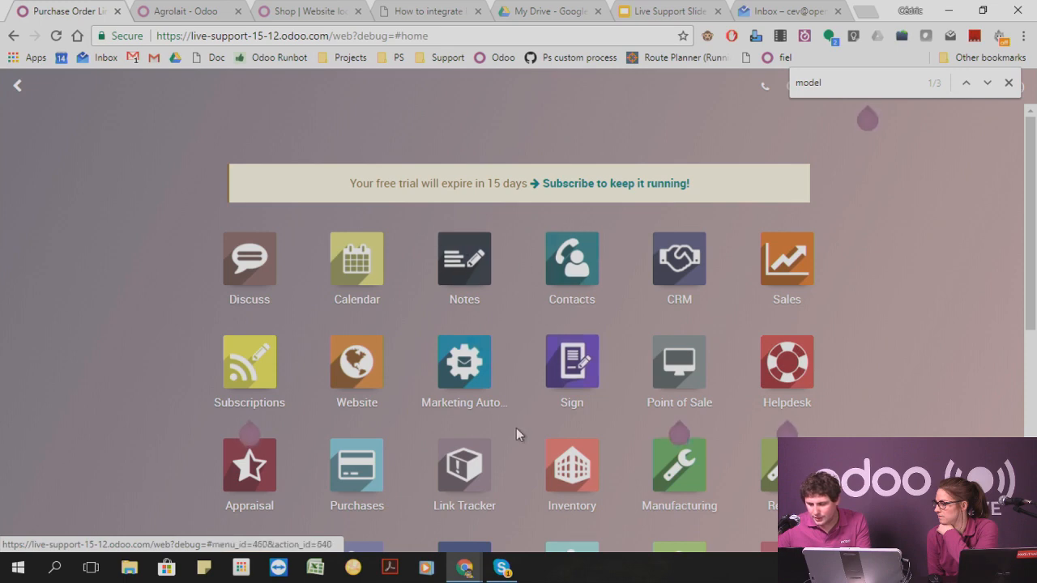
scroll(422, 373, "down", 4)
left_click(389, 184)
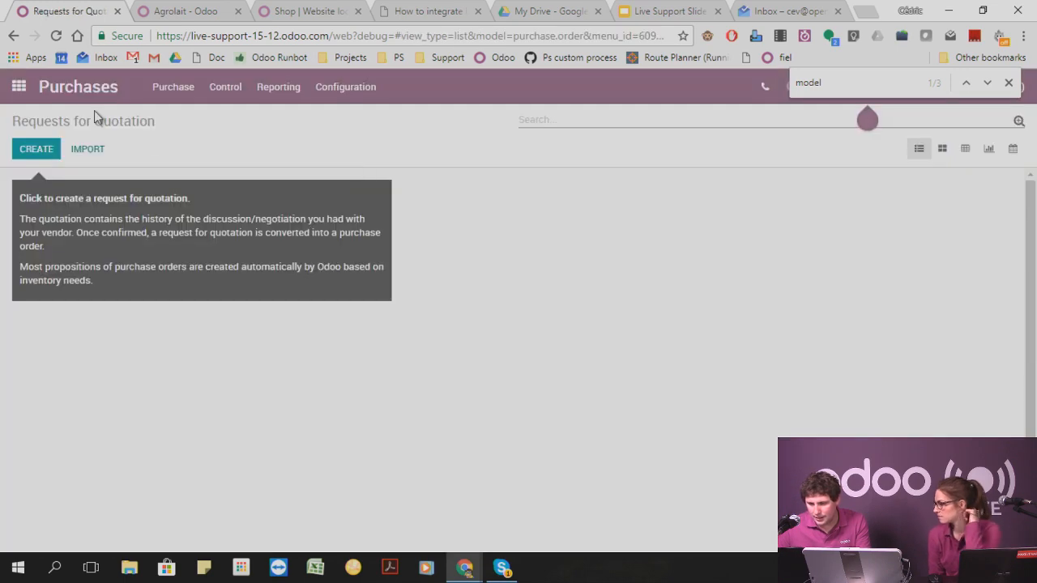
left_click(16, 149)
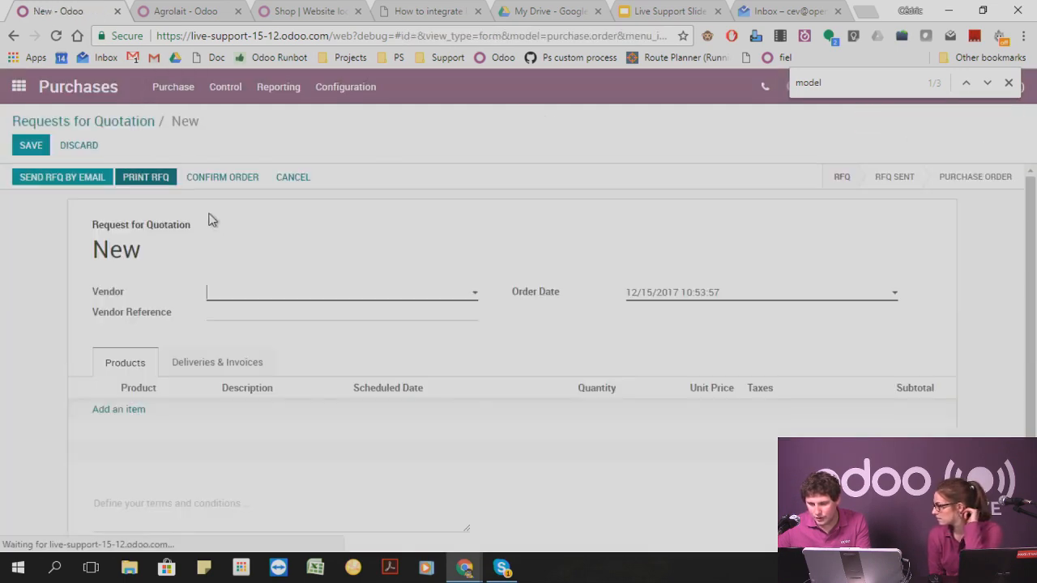
left_click(232, 296)
type("Odoo")
Add a Computer line with a unit price of 100 to the request for quotation and save it.
left_click(128, 410)
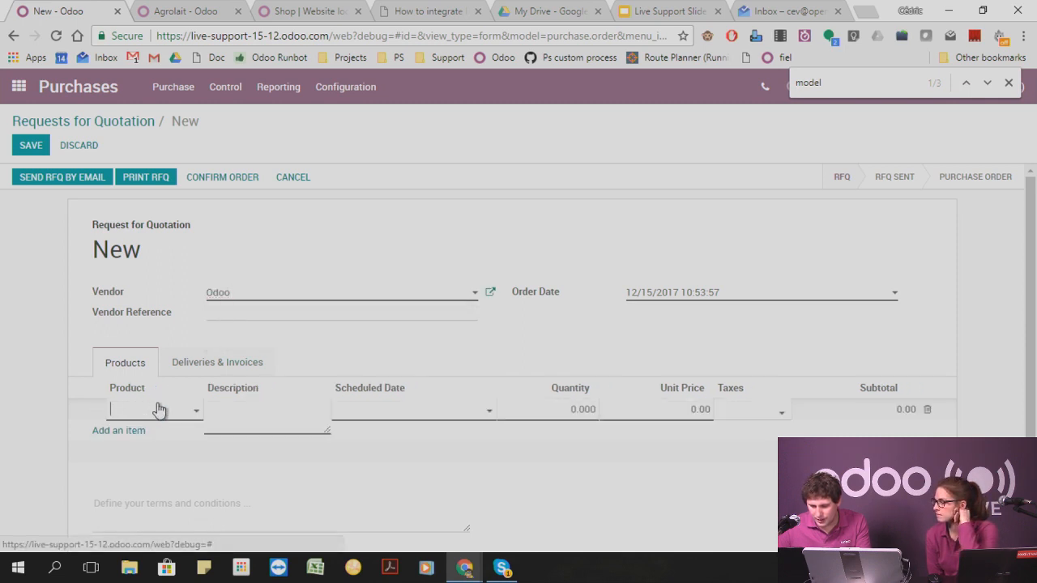
left_click(129, 409)
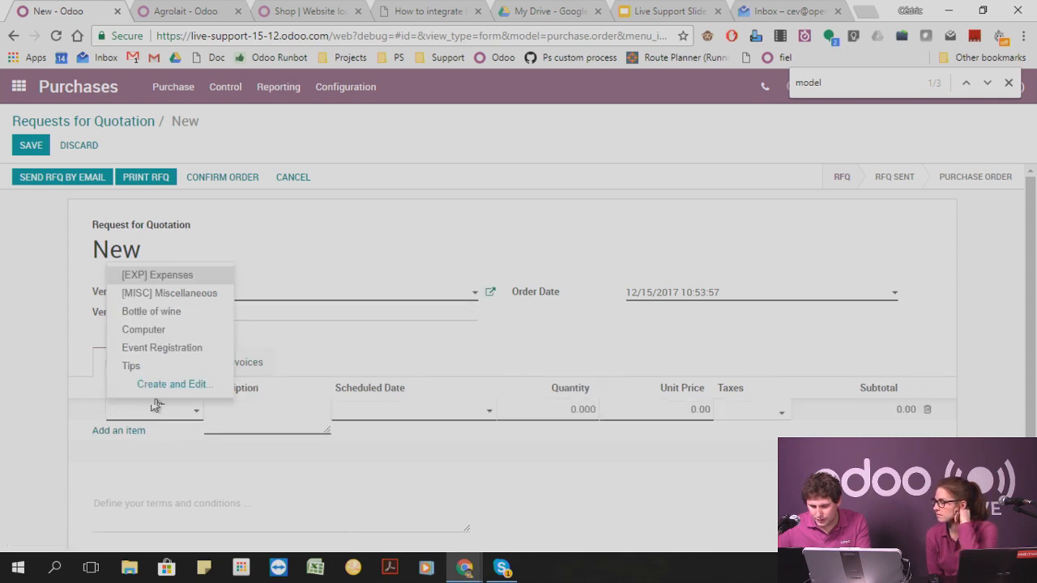
left_click(170, 330)
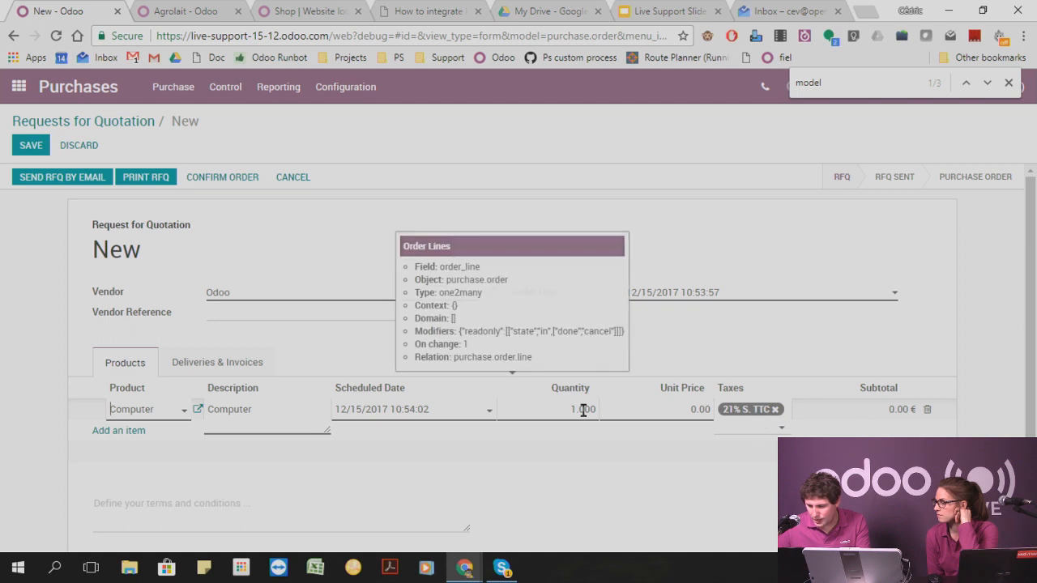
left_click(621, 409)
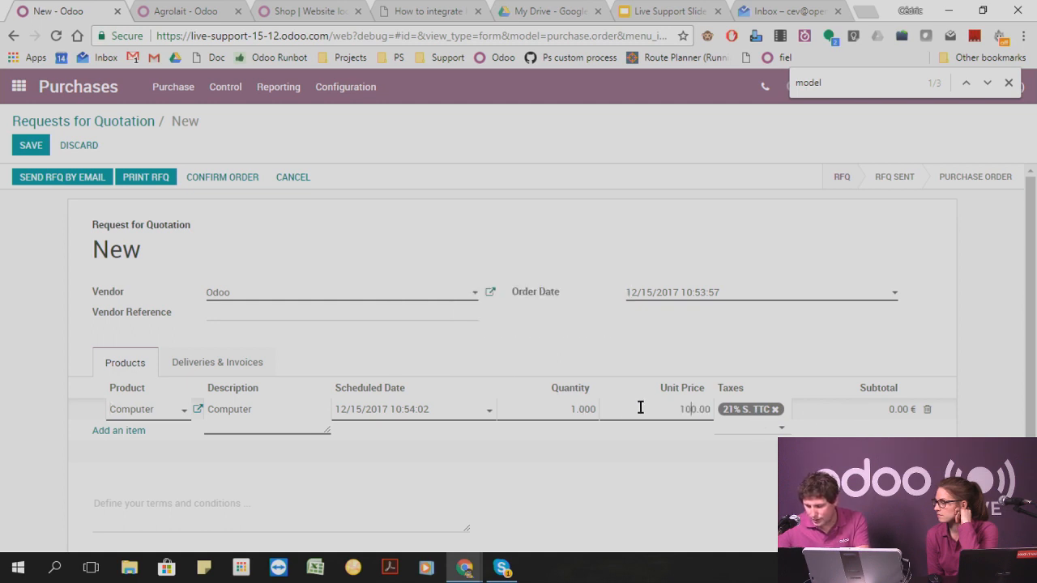
left_click(727, 346)
left_click(24, 146)
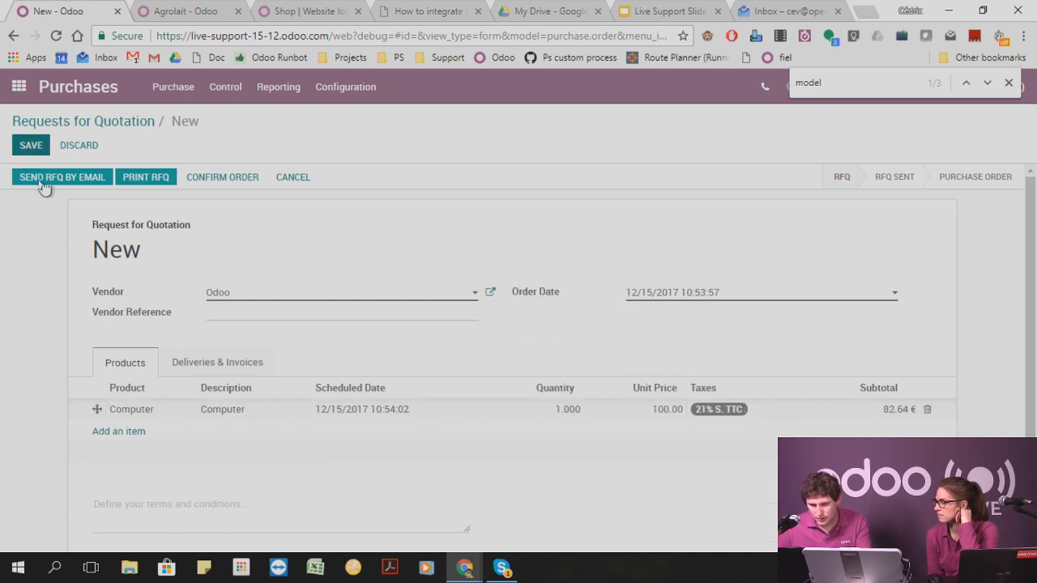
In the other user's browser window, discard the unsaved request and return to the Requests for Quotation list.
mouse_move(470, 567)
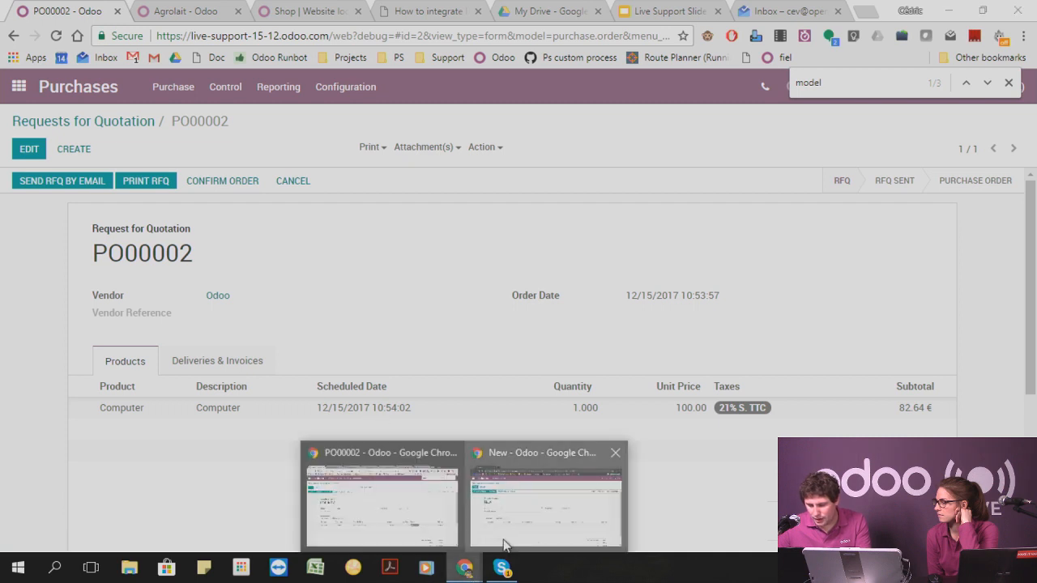
left_click(504, 545)
left_click(87, 122)
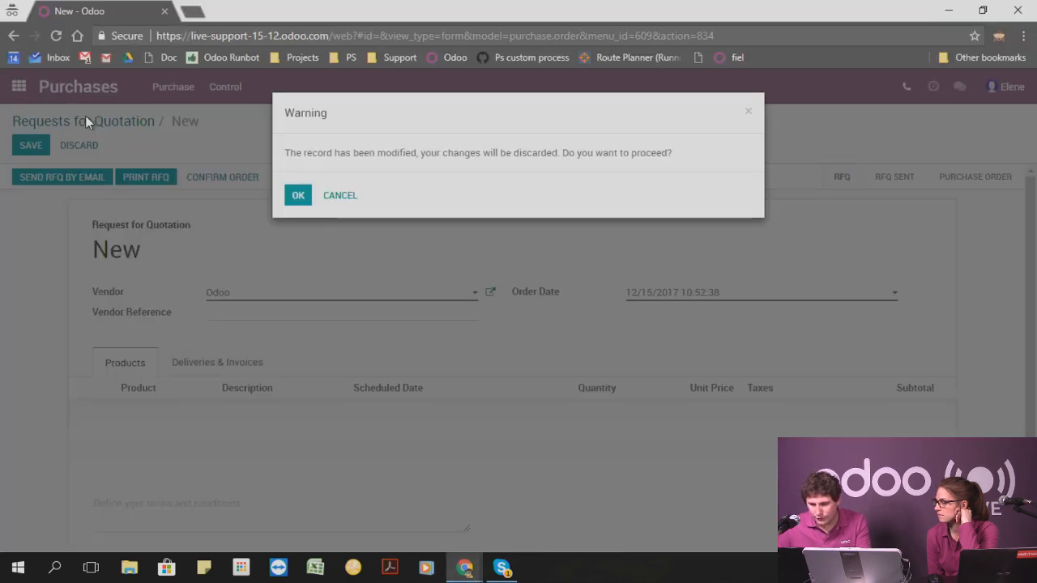
left_click(294, 197)
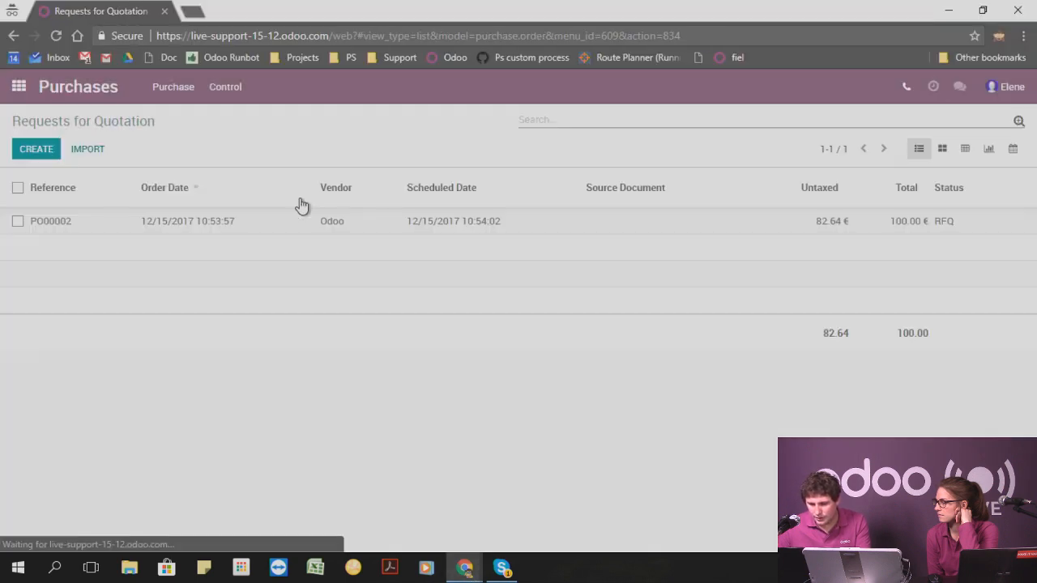
Open request PO00002 in edit mode, view the details of the Computer product on its line, and close them.
left_click(190, 232)
left_click(24, 146)
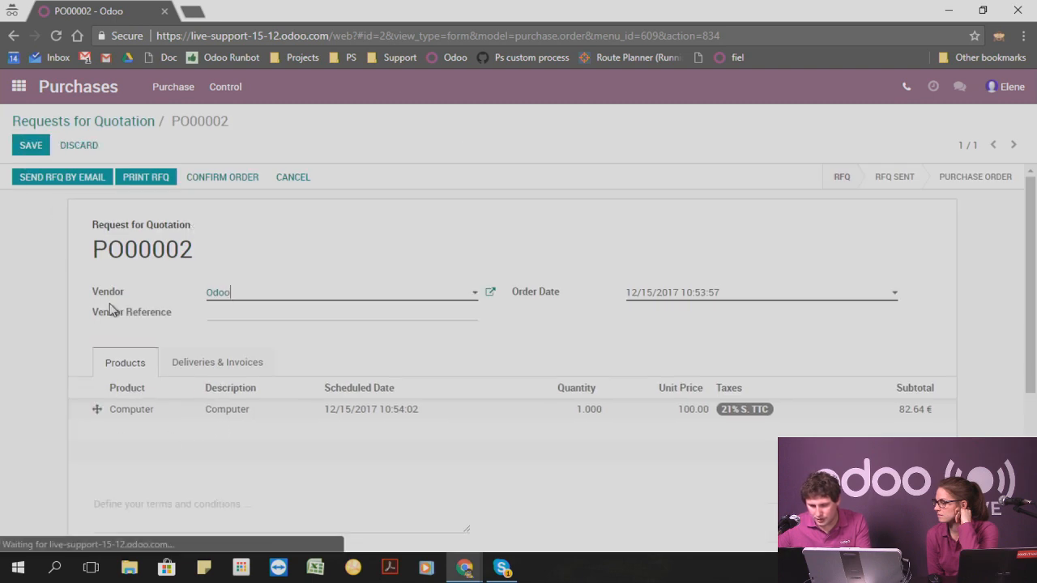
left_click(144, 411)
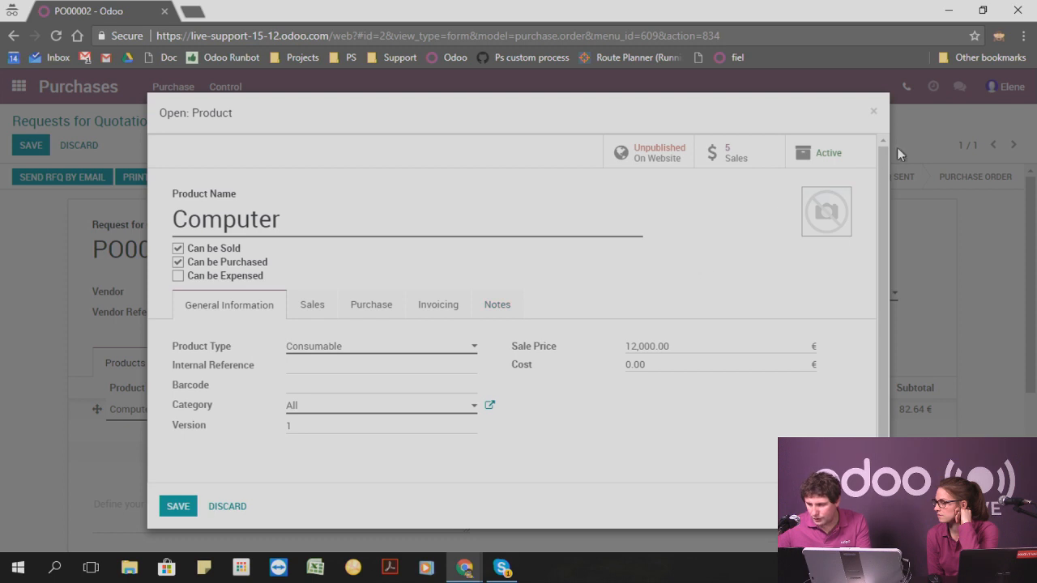
left_click(873, 113)
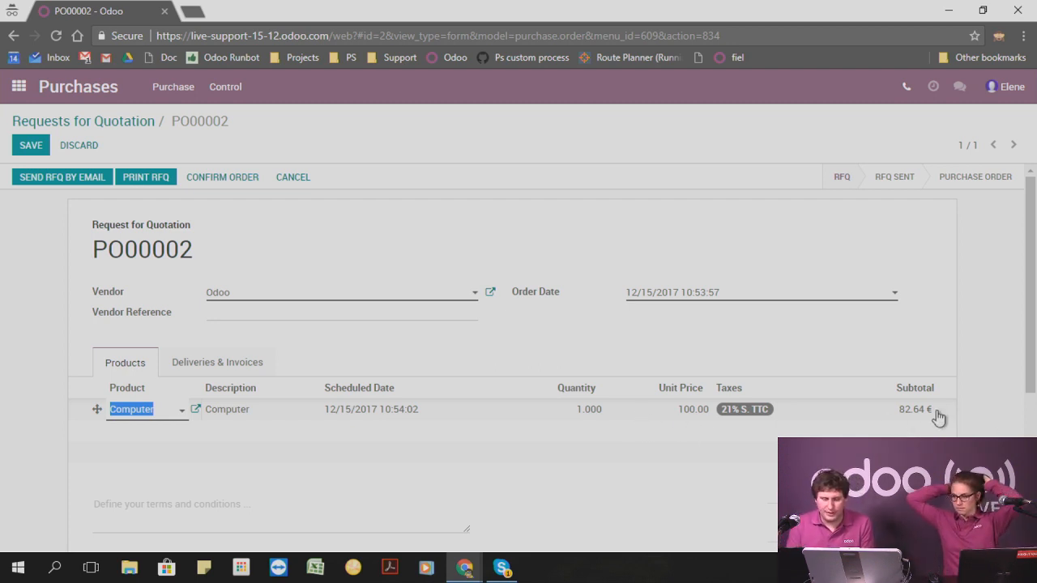
Return to the administrator's browser window, close the page search and open the order lines' list view of PO00002 in Studio.
left_click(465, 567)
left_click(392, 518)
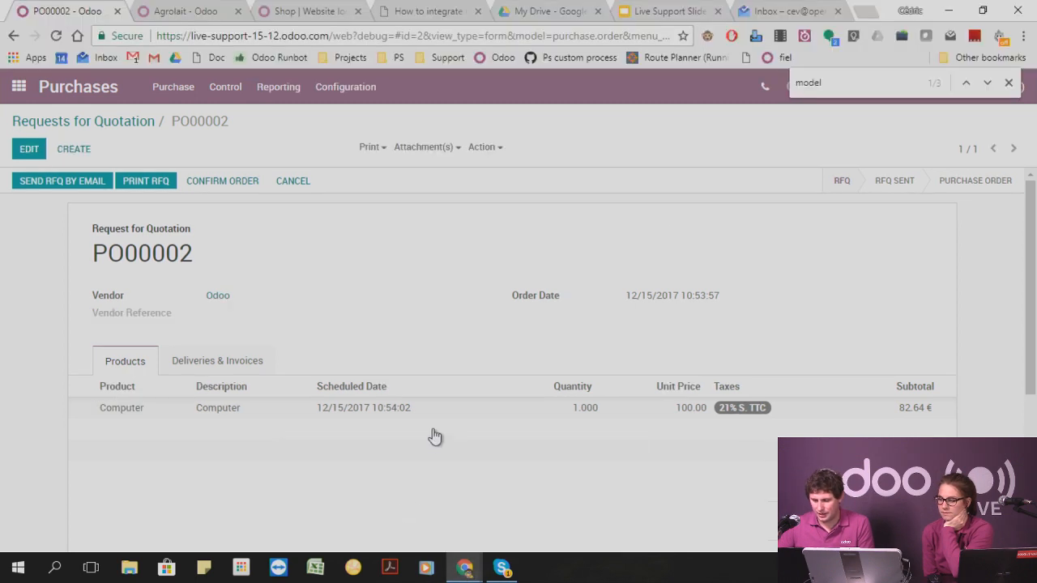
left_click(1009, 82)
left_click(871, 91)
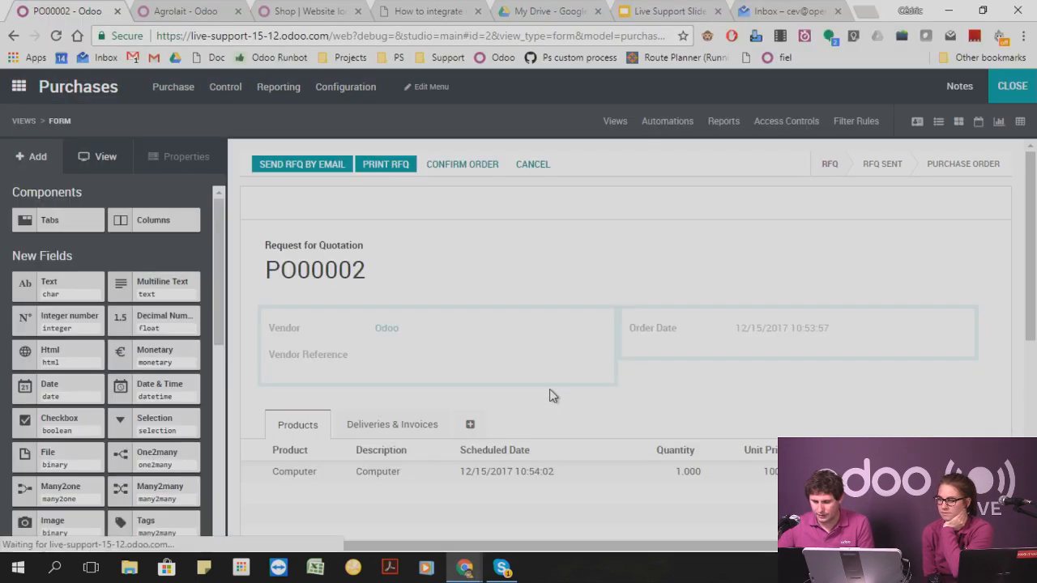
left_click(383, 472)
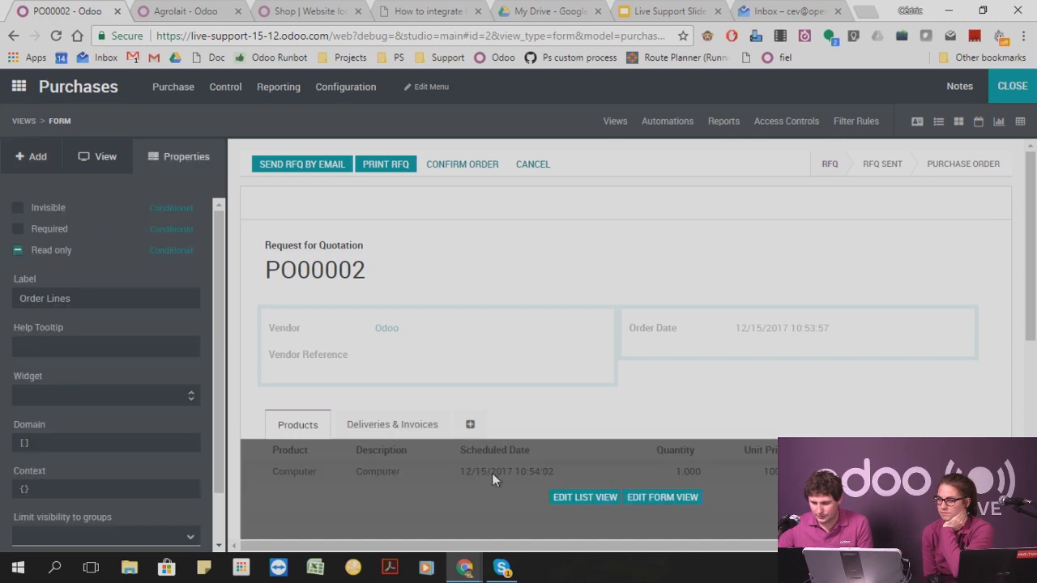
left_click(577, 497)
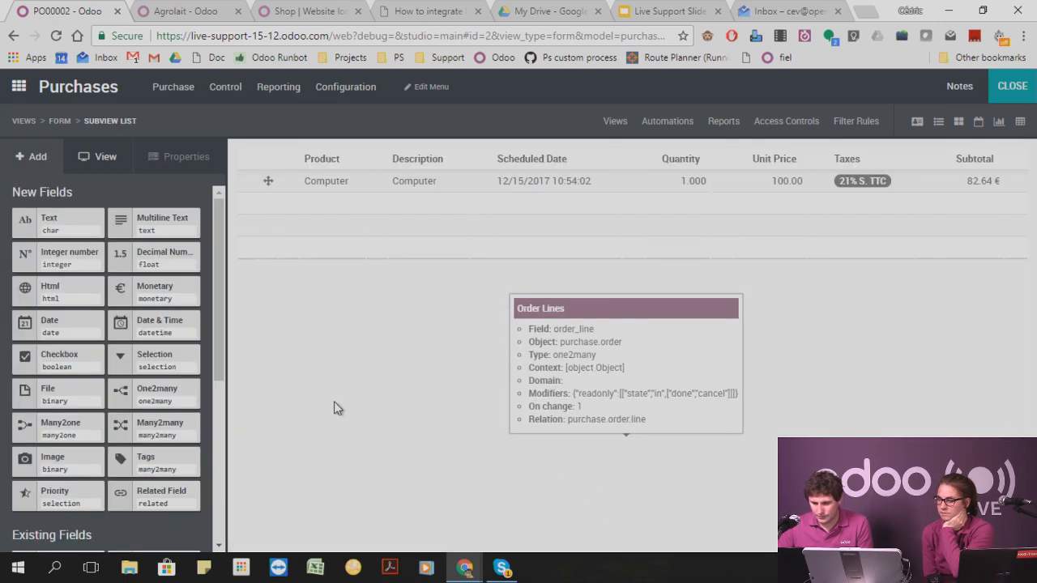
Try making the Unit Price and Received Qty columns invisible in the order lines list.
left_click(987, 181)
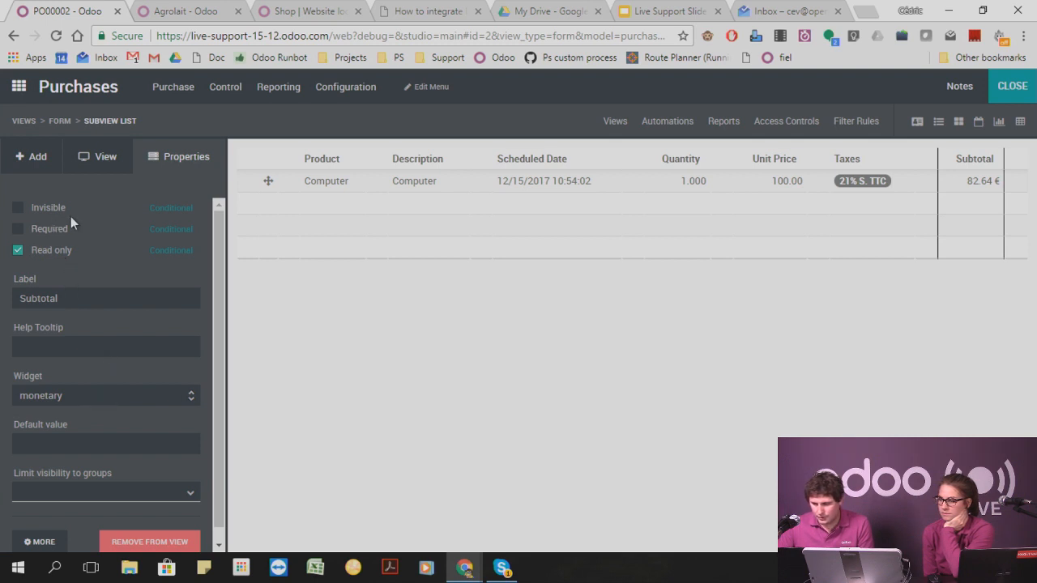
left_click(773, 172)
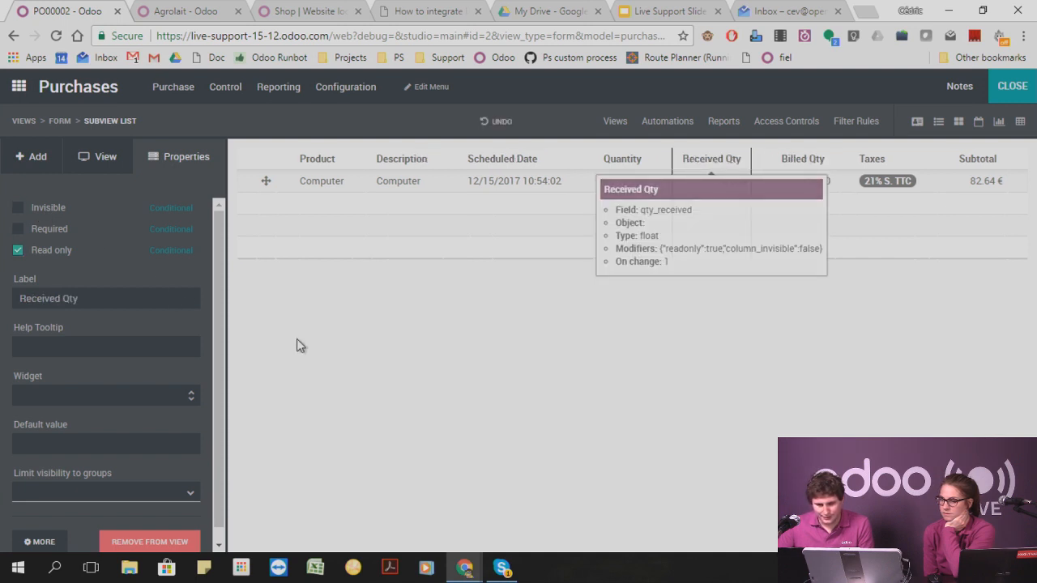
left_click(18, 208)
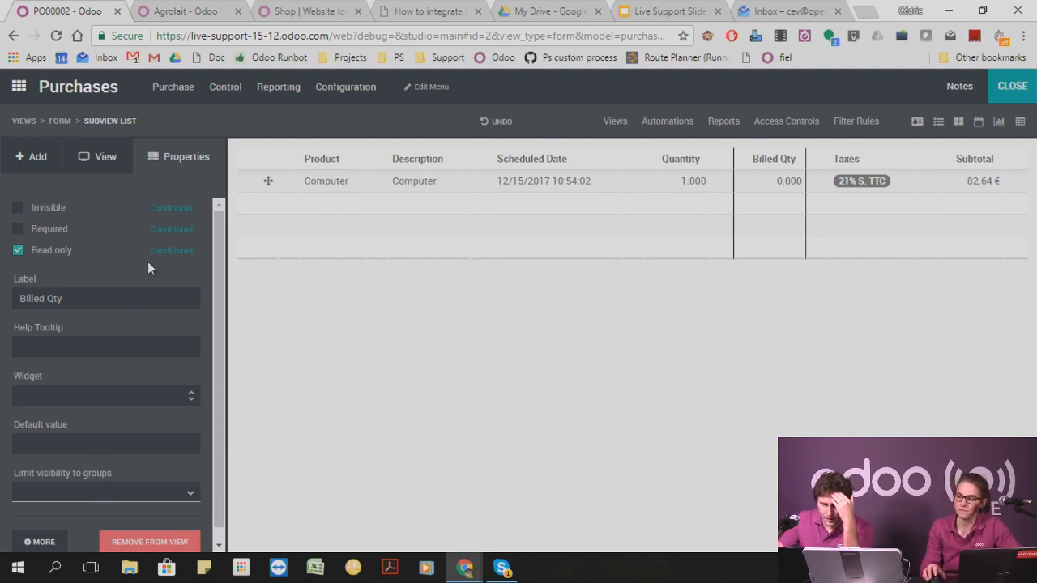
Look at the condition for the Billed Qty column's invisible property, close it unchanged and undo the last two column changes.
left_click(171, 207)
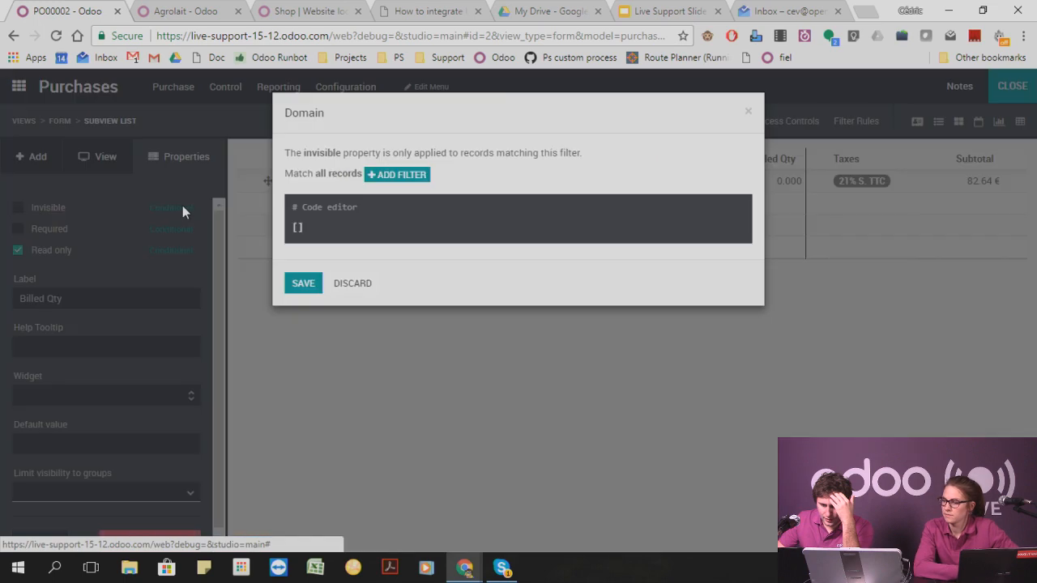
left_click(748, 114)
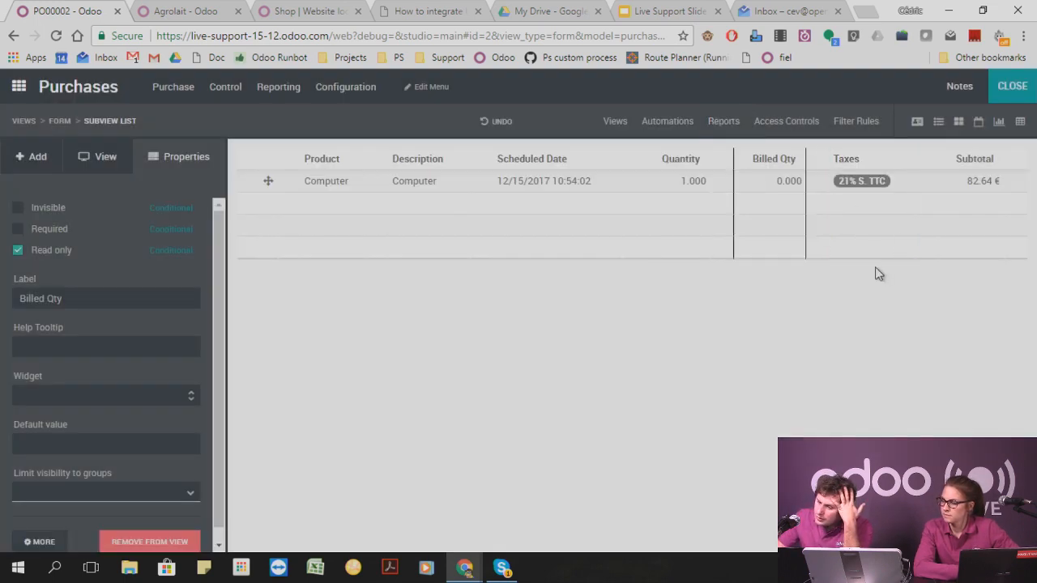
left_click(504, 124)
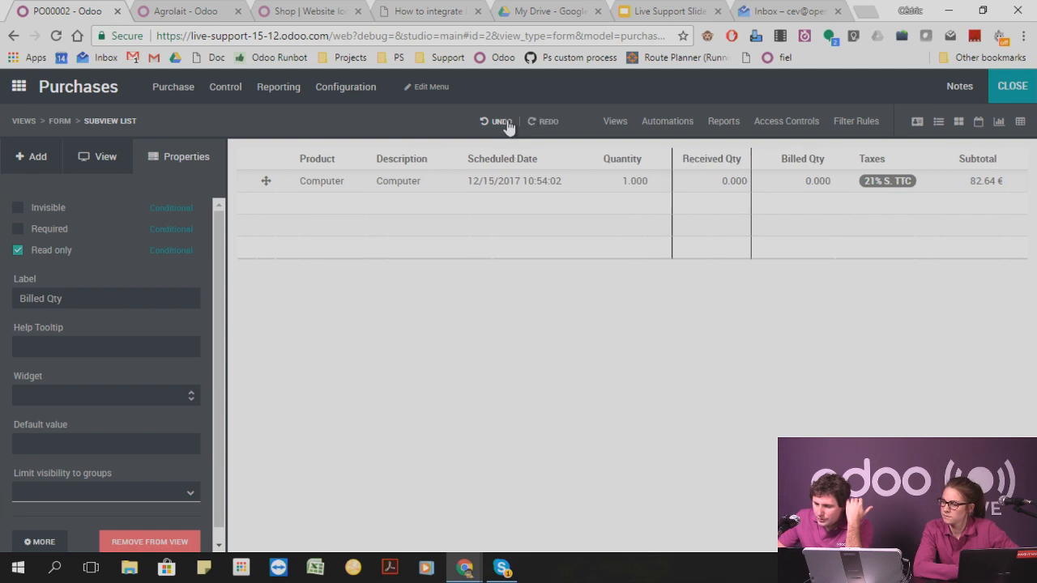
left_click(506, 123)
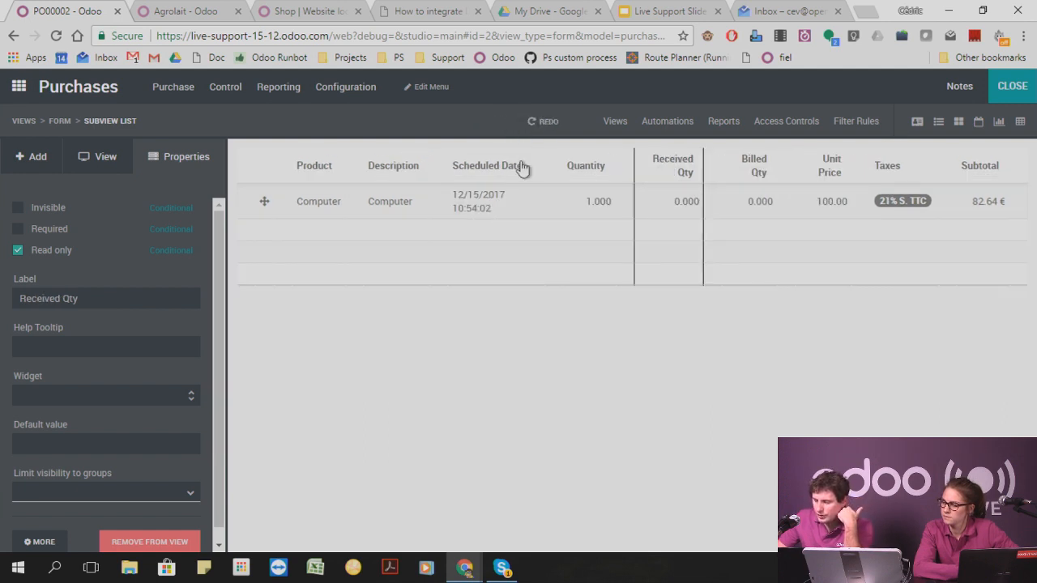
Select the Unit Price column and check the fields available for its invisible condition, closing the condition unchanged.
left_click(837, 165)
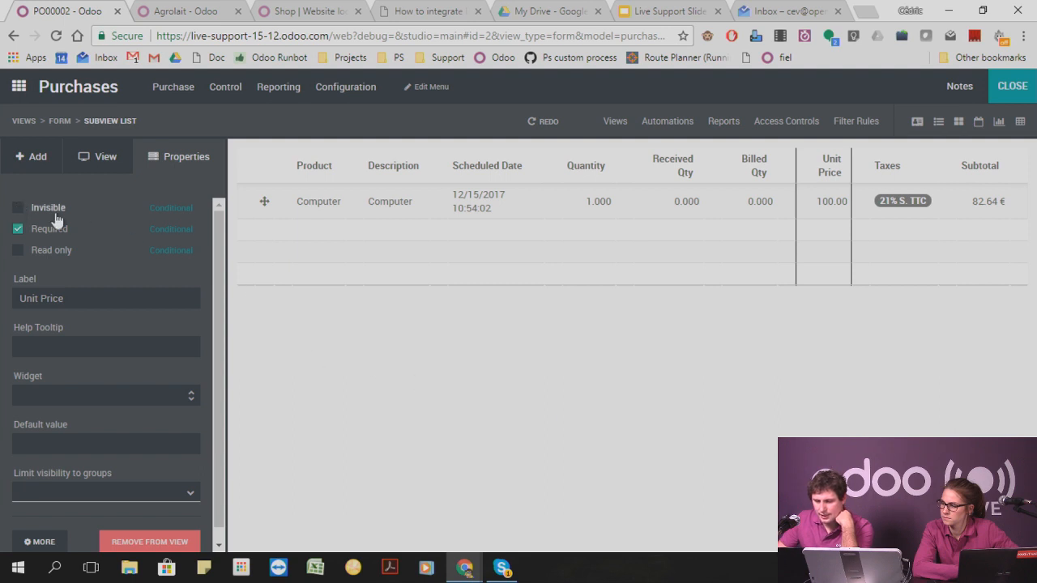
left_click(171, 209)
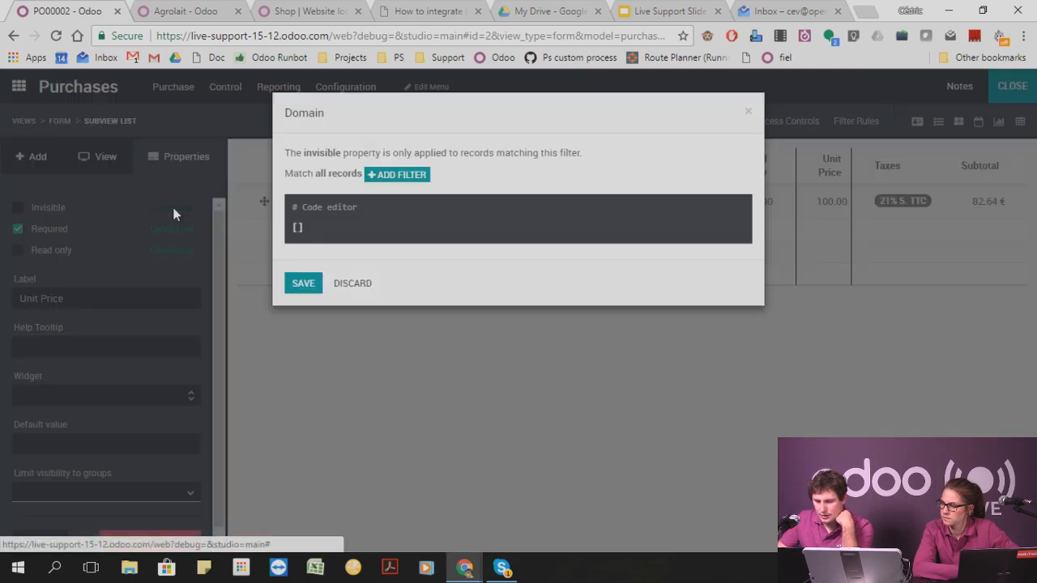
left_click(397, 175)
left_click(363, 199)
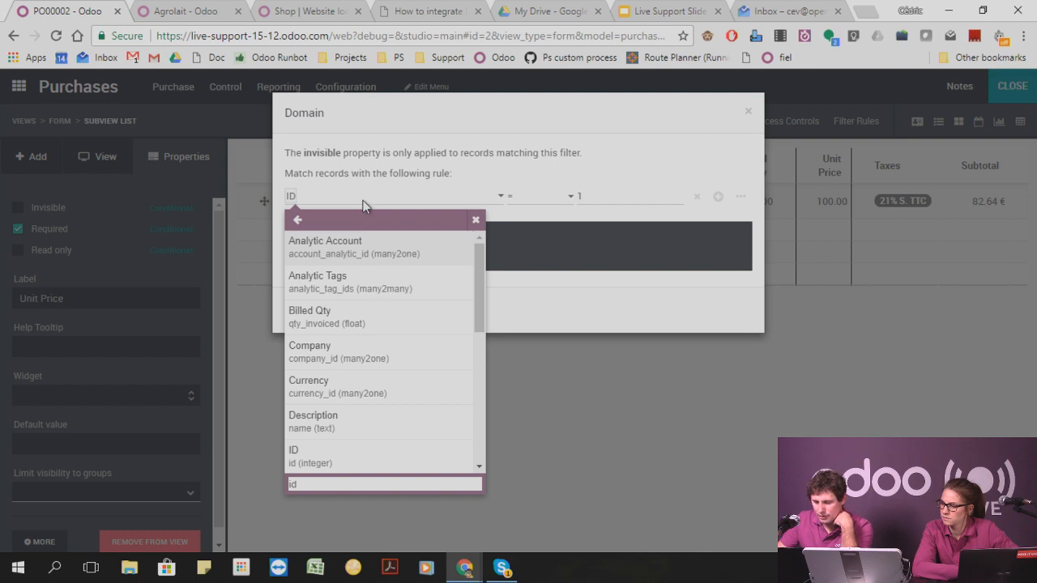
scroll(365, 422, "down", 5)
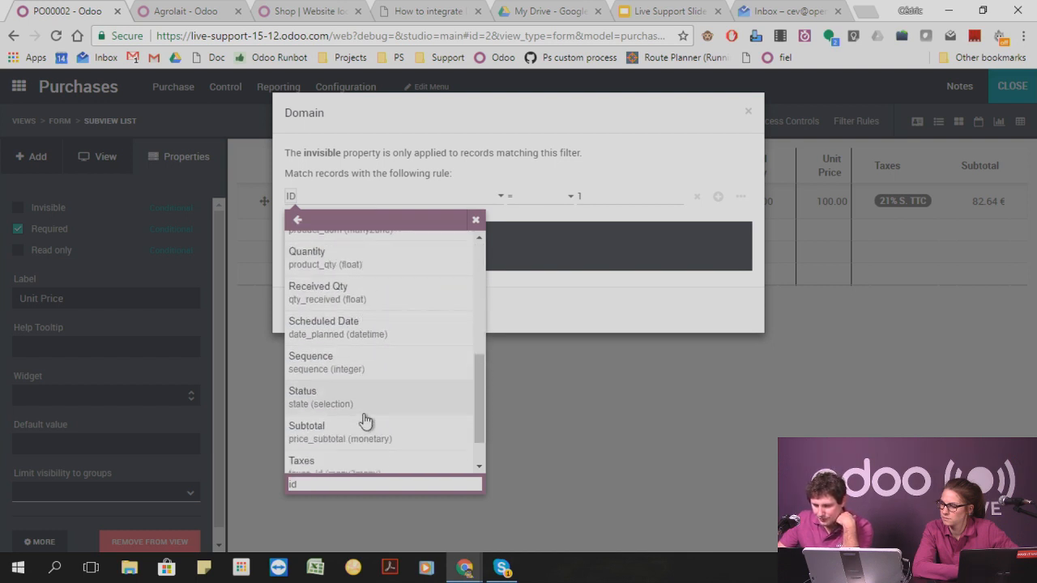
left_click(550, 383)
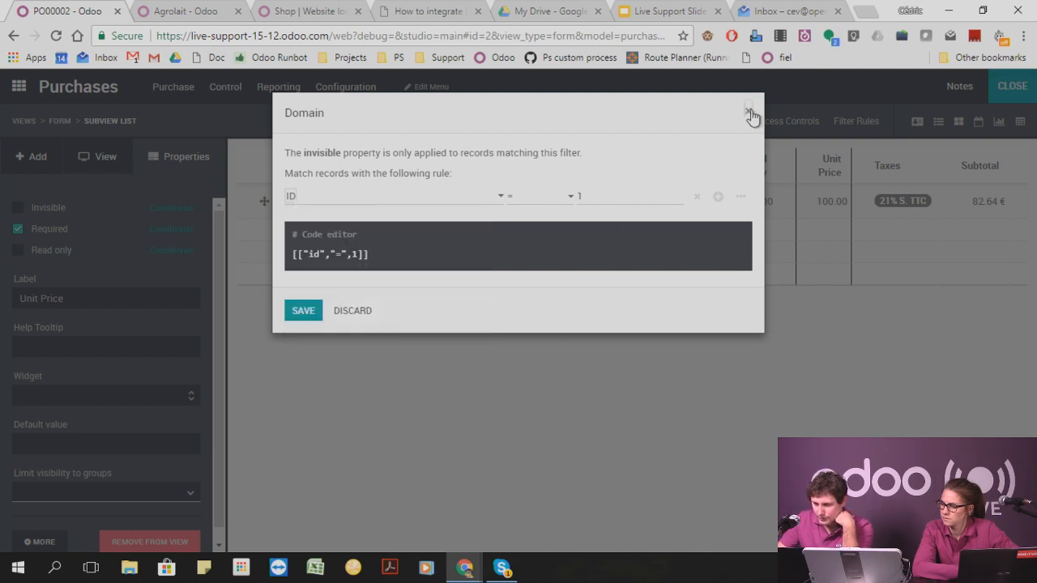
left_click(748, 111)
Limit the Unit Price column's visibility to the Purchases / User group and leave Studio.
left_click(123, 494)
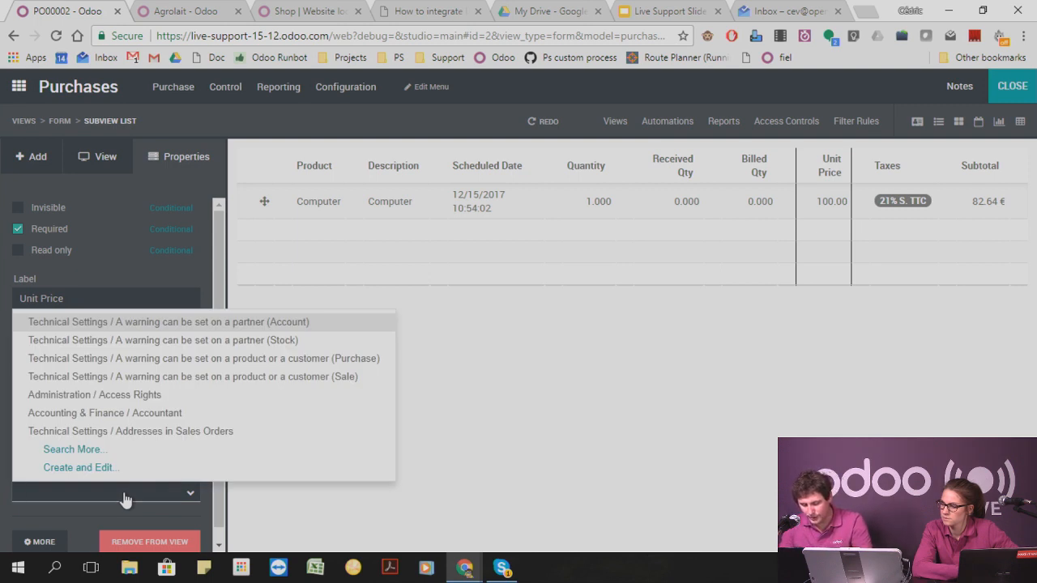
type("purc")
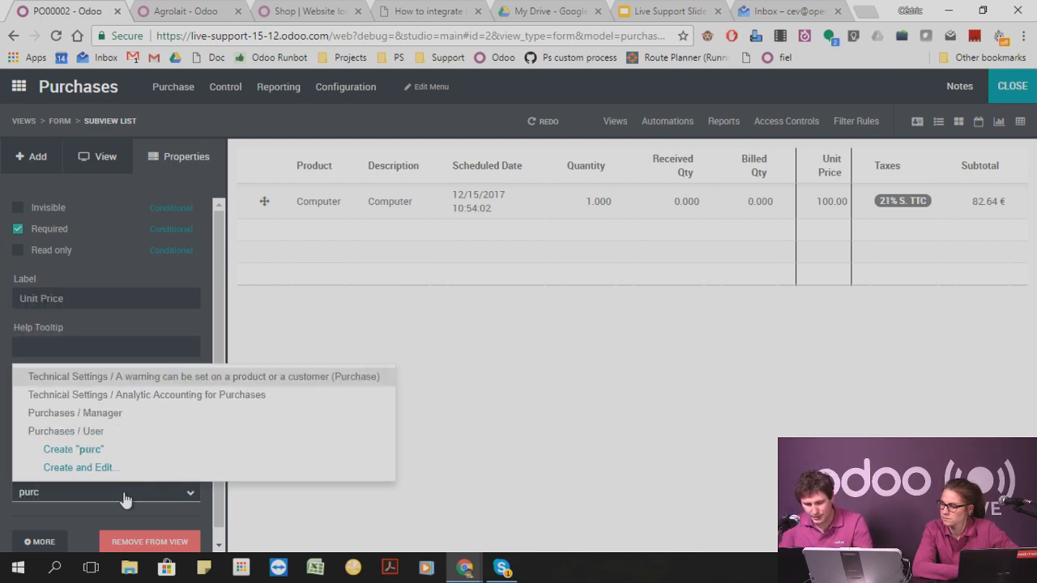
key("Down")
key("Down")
key("Down")
key("Return")
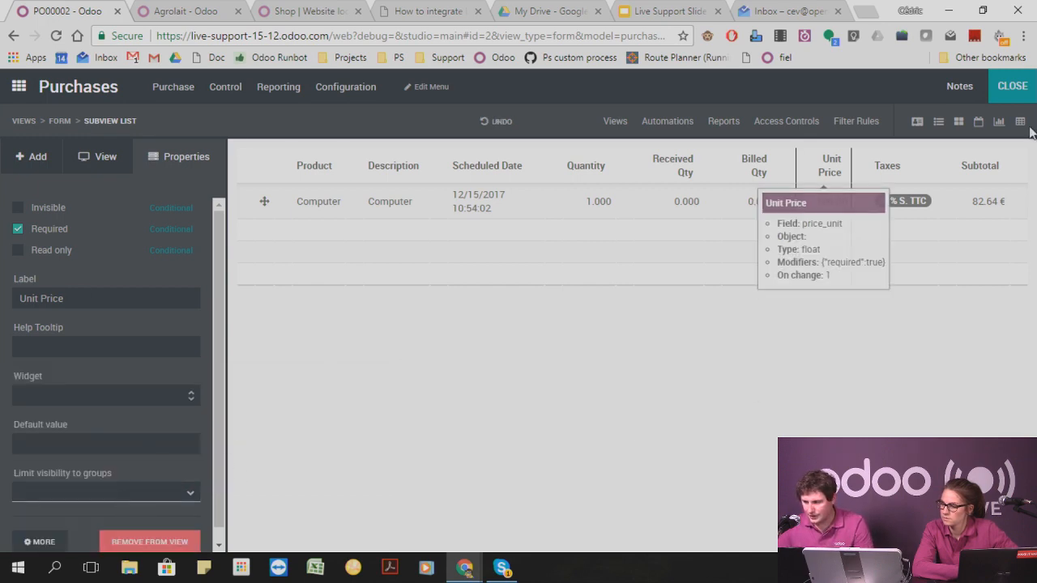
left_click(1011, 86)
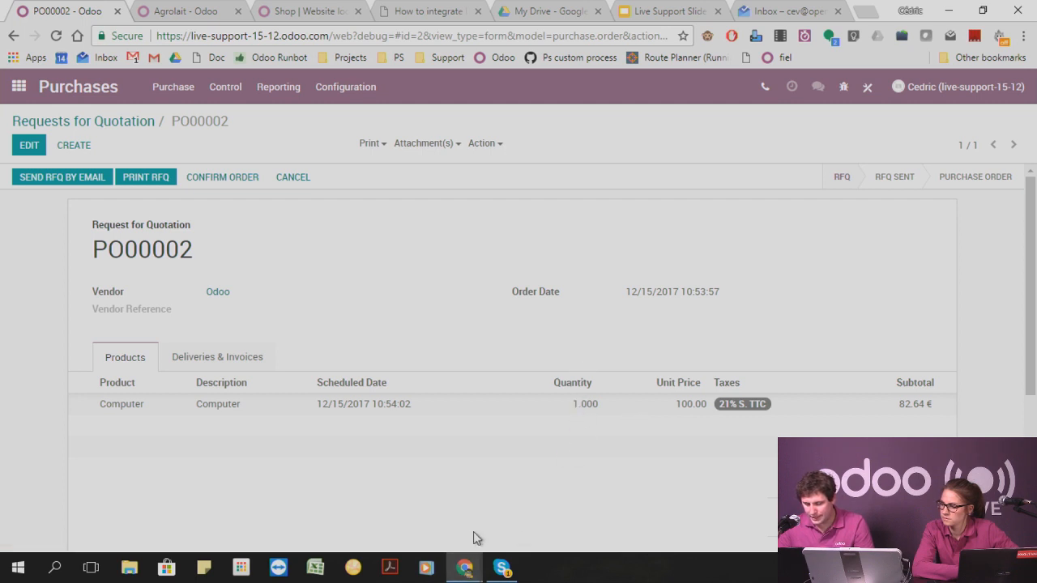
Open the technical list of database models in Settings.
mouse_move(467, 571)
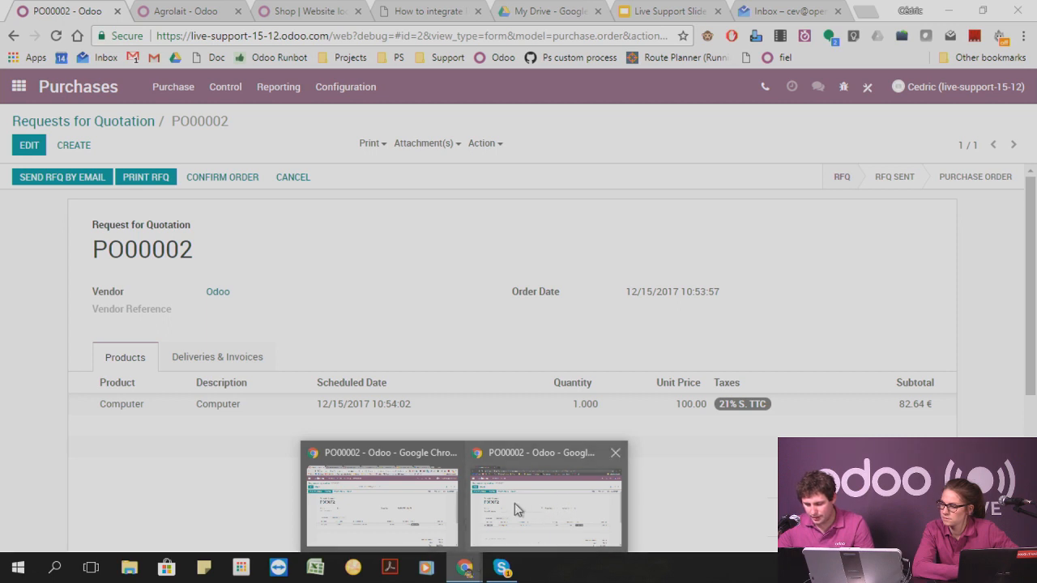
left_click(346, 86)
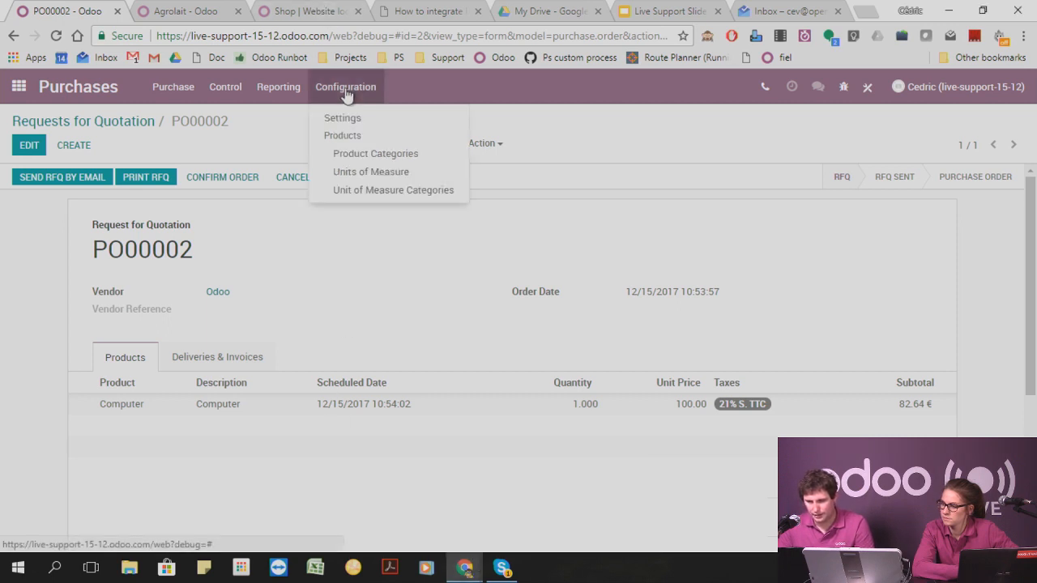
left_click(19, 87)
scroll(613, 410, "down", 5)
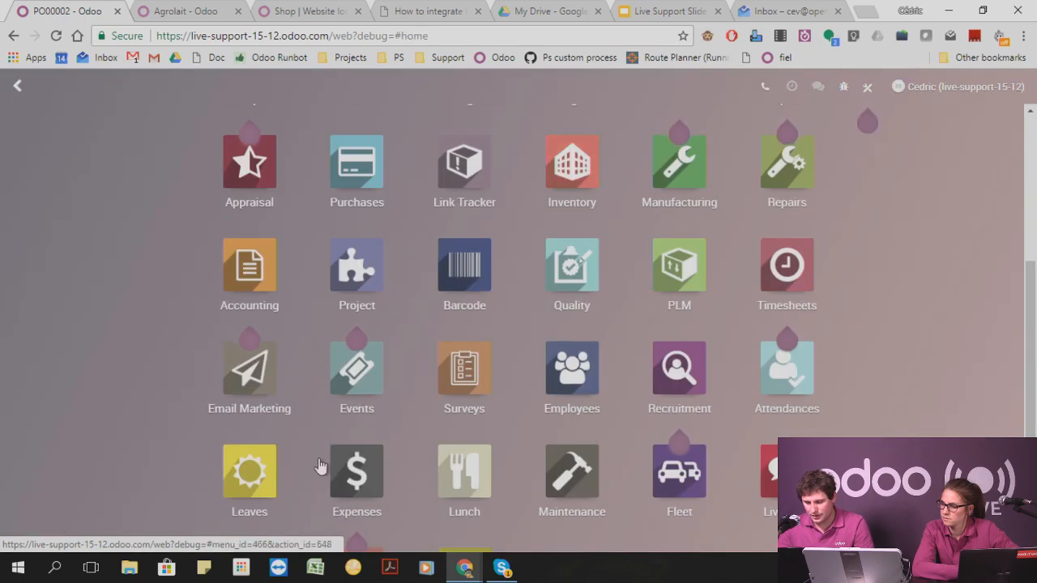
left_click(433, 463)
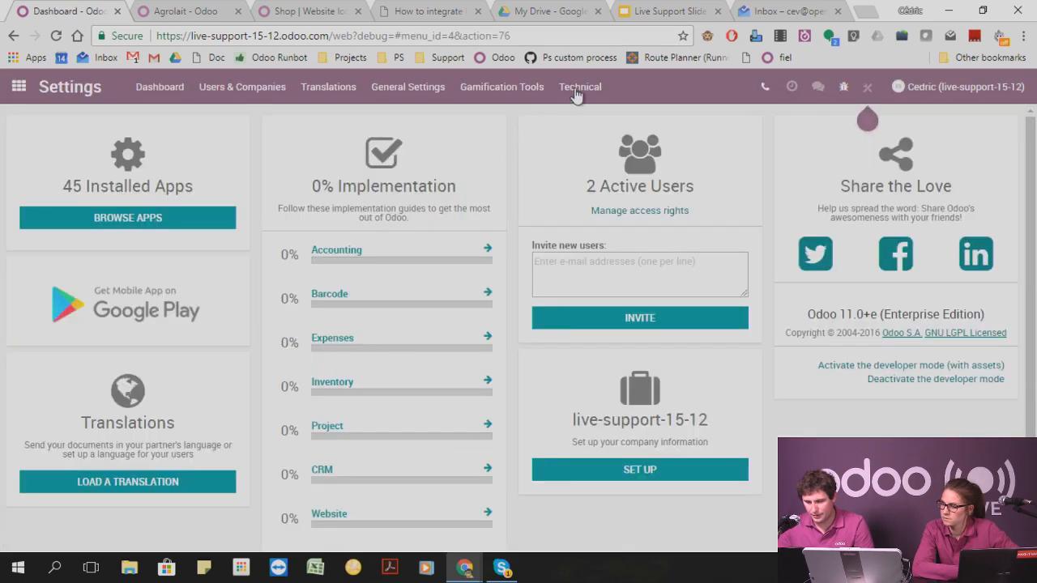
left_click(600, 85)
key("ctrl+f")
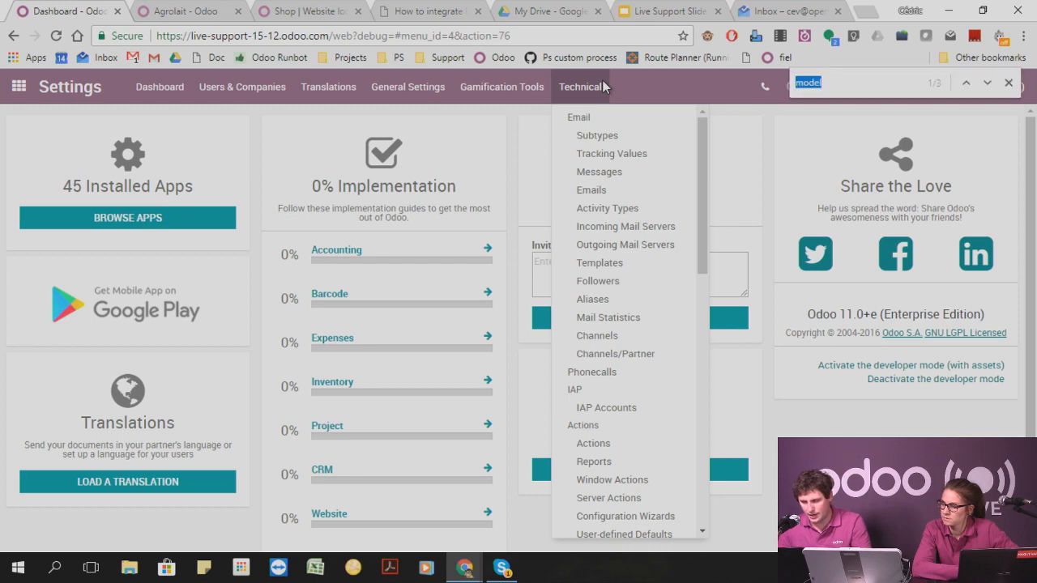
type("mode")
scroll(676, 211, "down", 3)
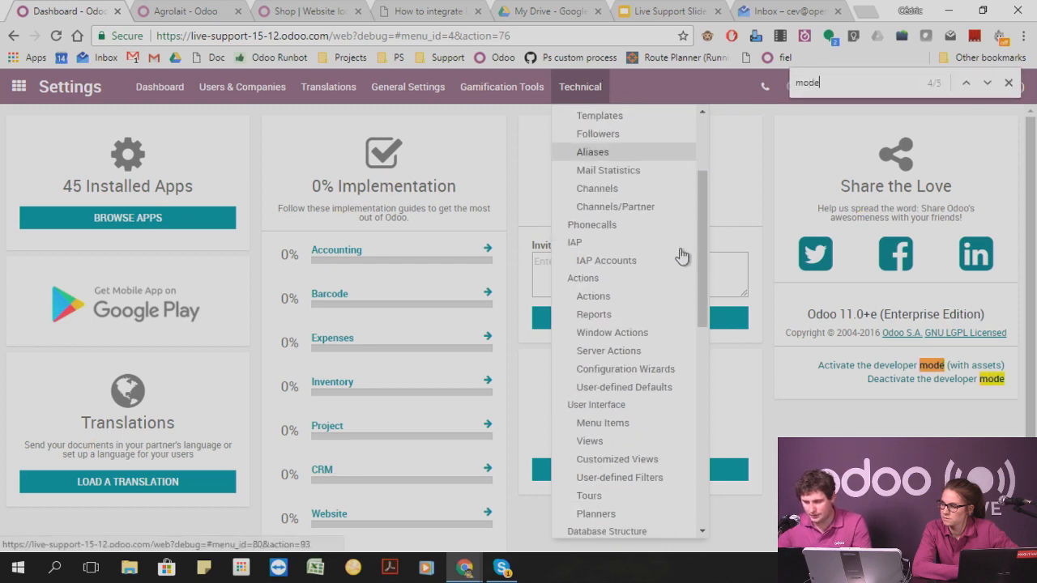
left_click(590, 468)
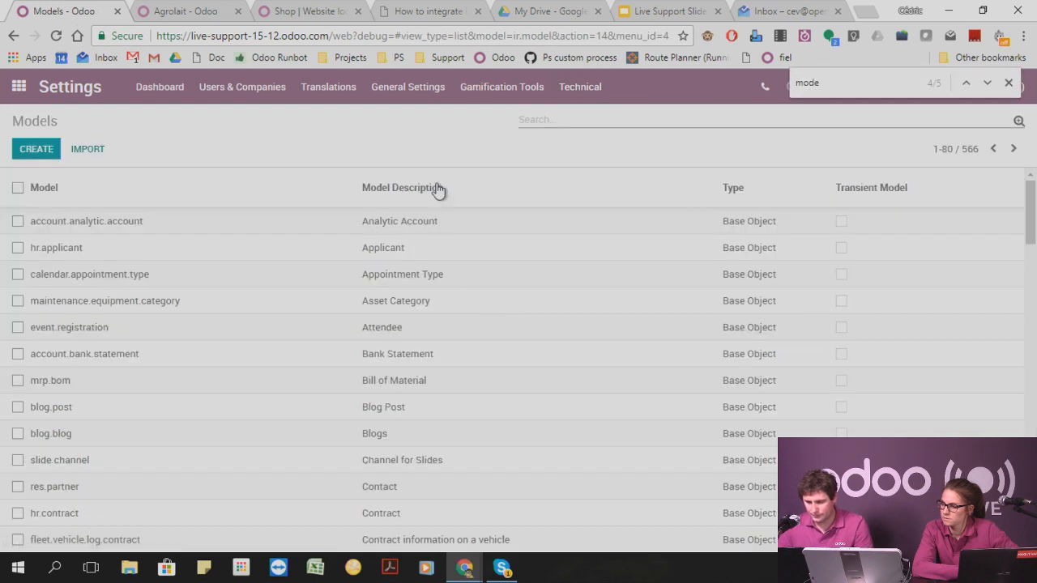
Search the models for "purchase" and open the Purchase Order Line model.
left_click(551, 113)
type("purchase")
key("Return")
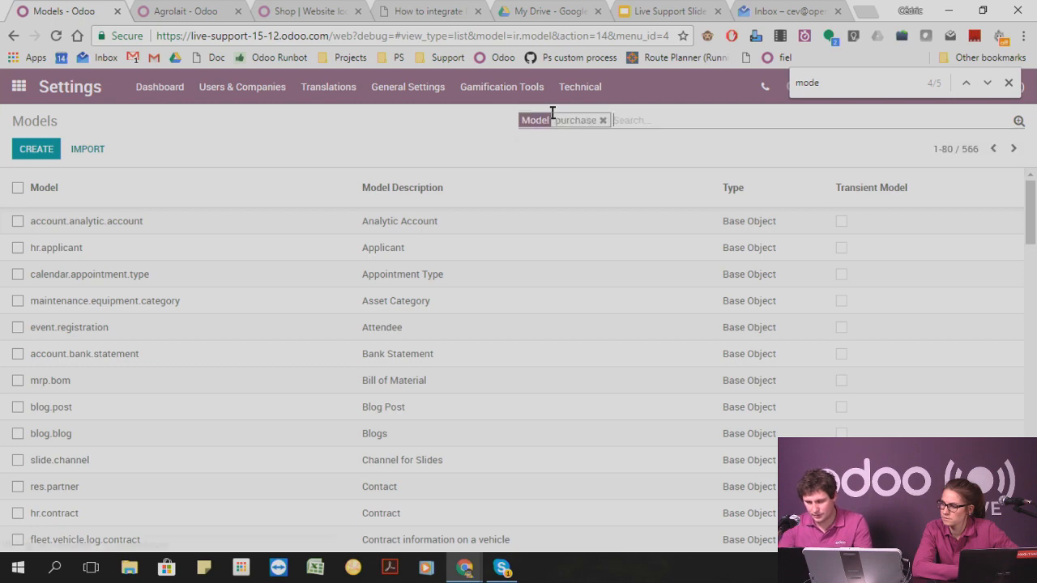
left_click(67, 255)
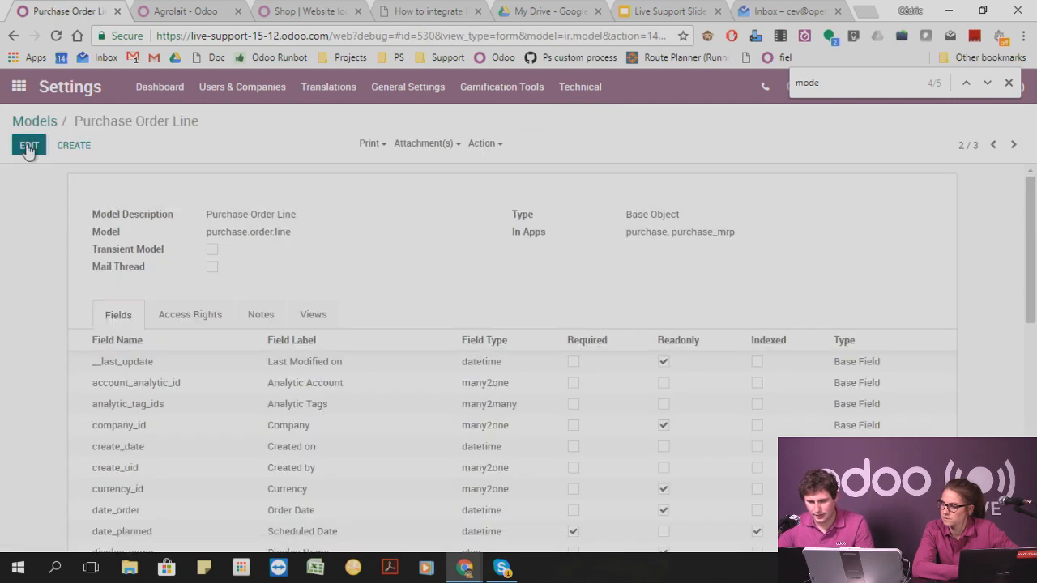
Grant the Purchases / User group write access on the Purchase Order Line model and save it.
left_click(32, 149)
scroll(243, 364, "down", 2)
scroll(246, 379, "up", 5)
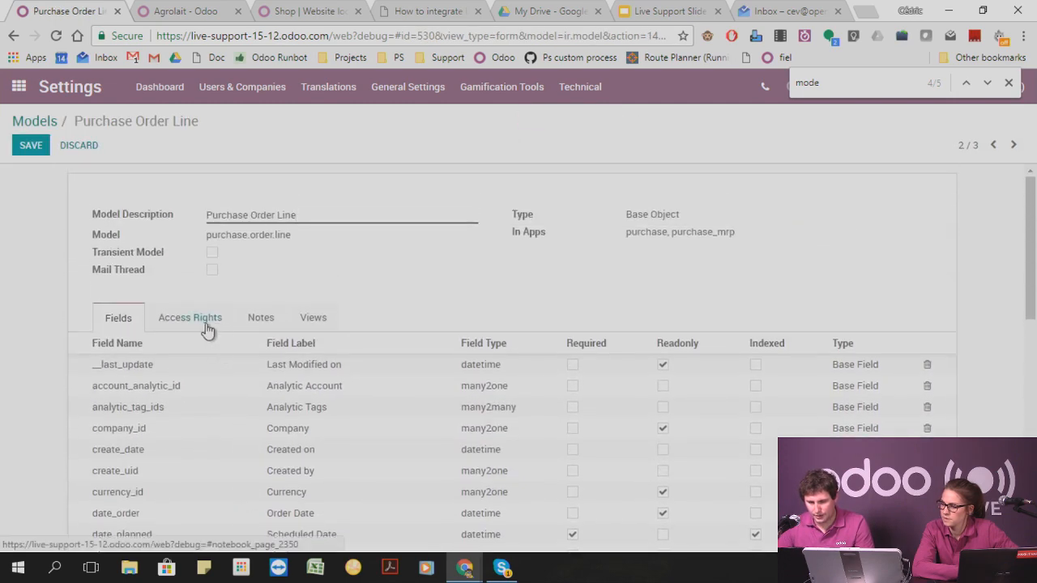
left_click(199, 319)
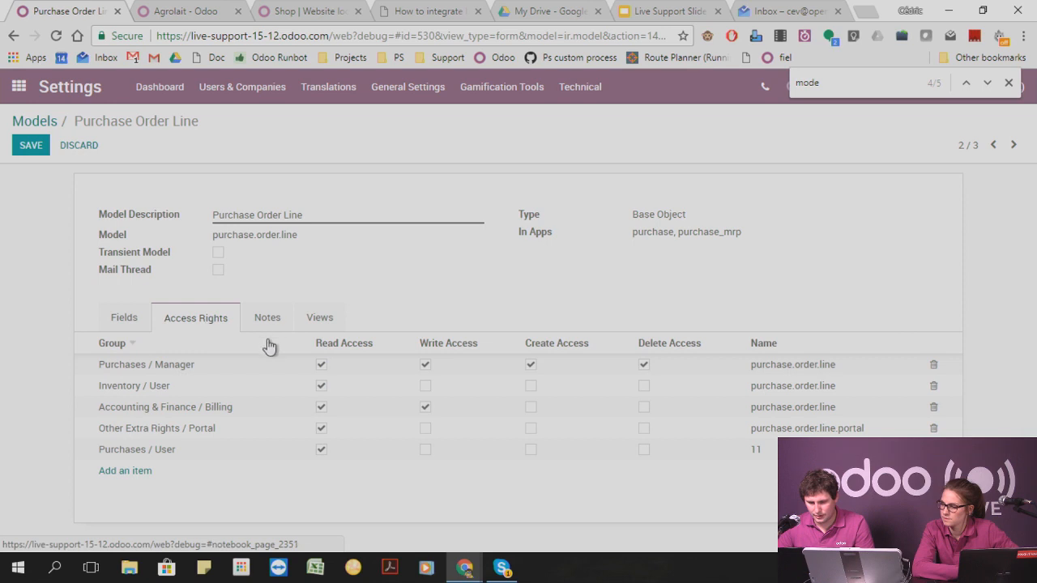
left_click(418, 458)
left_click(55, 214)
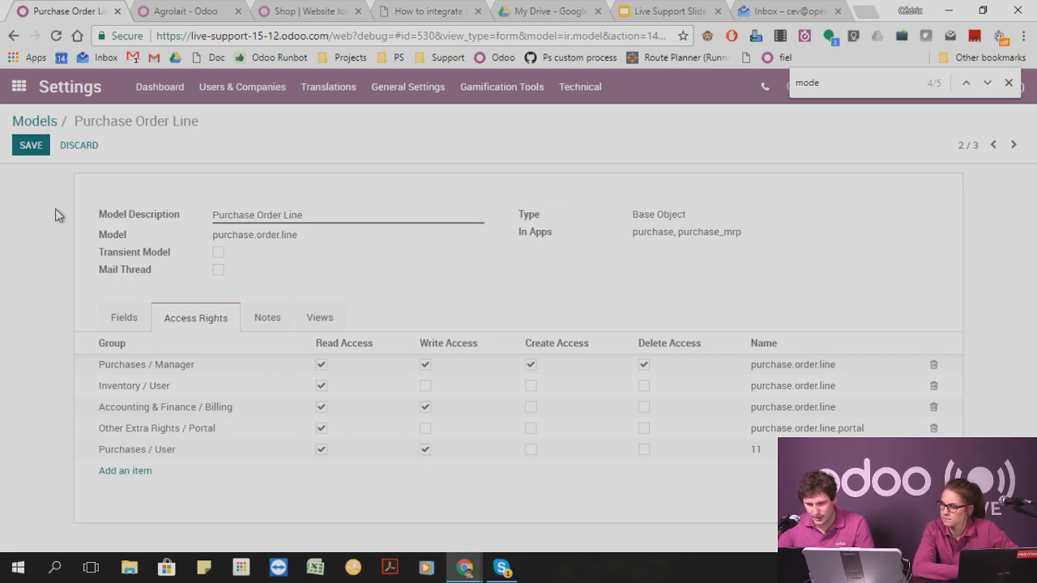
key("alt+s")
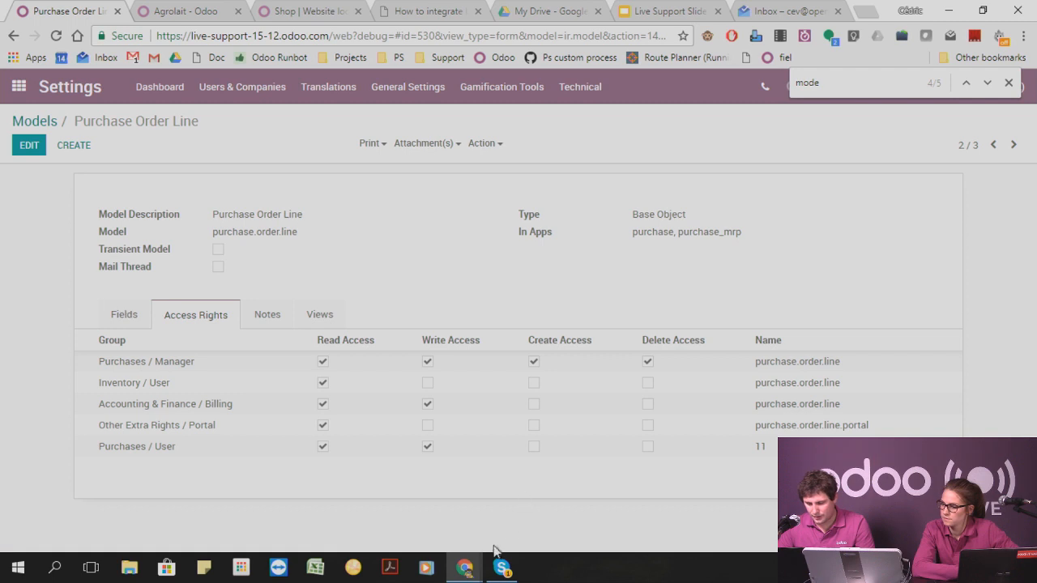
In the purchase user's browser window, leave PO00002, start a new request for quotation and try to save it empty.
left_click(508, 522)
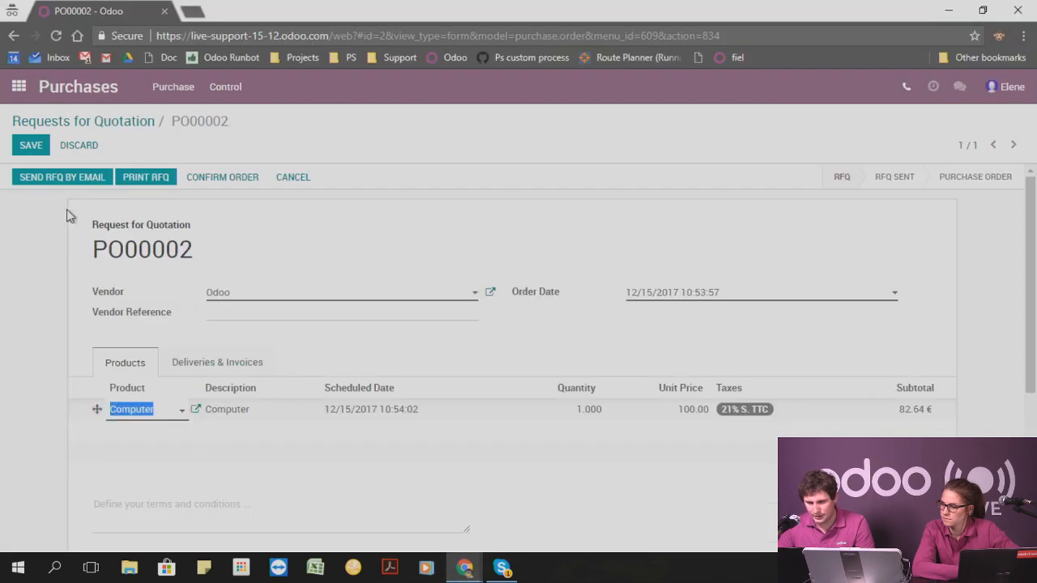
left_click(75, 122)
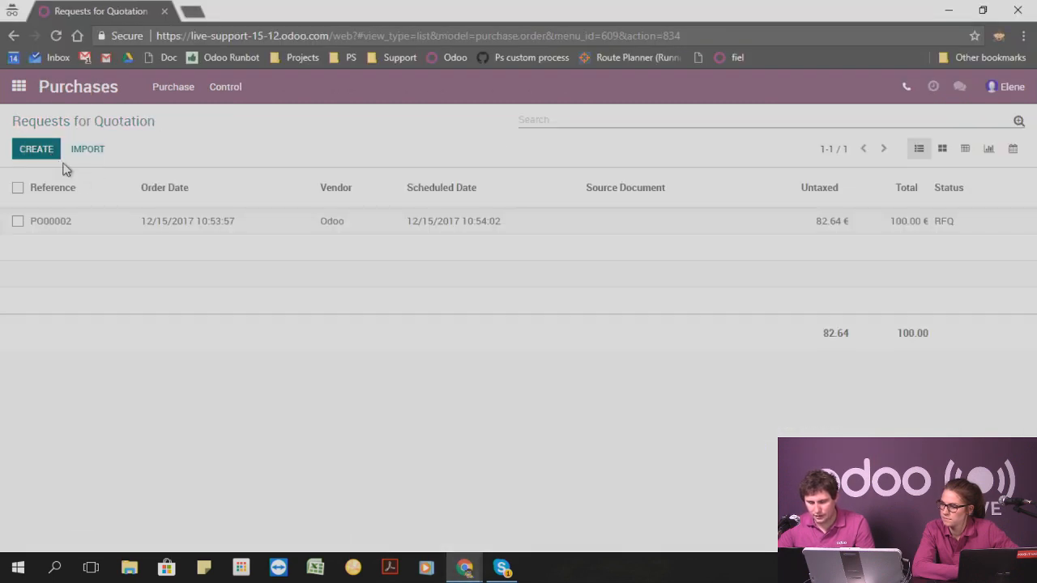
left_click(48, 150)
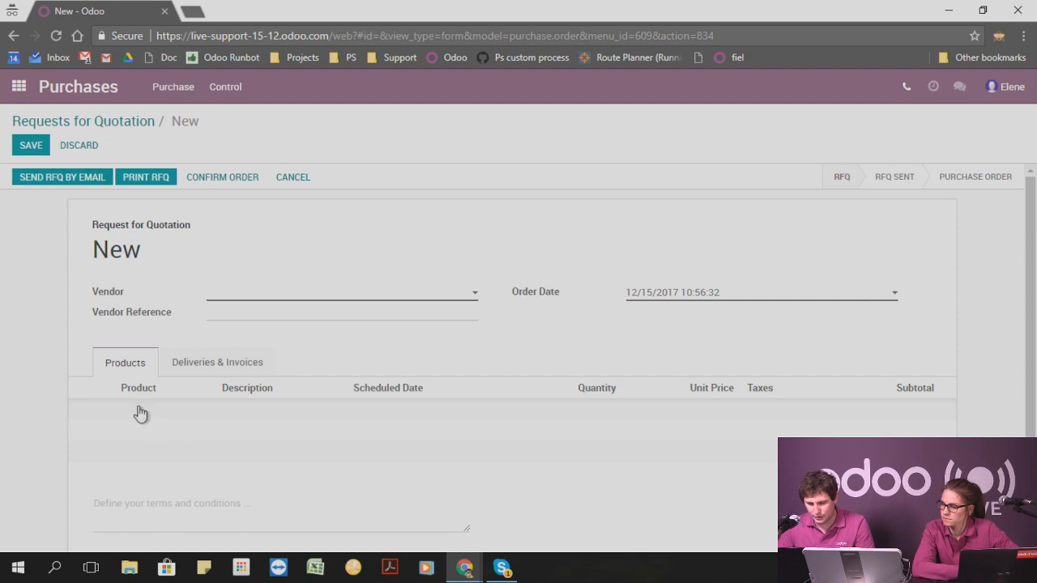
key("F5")
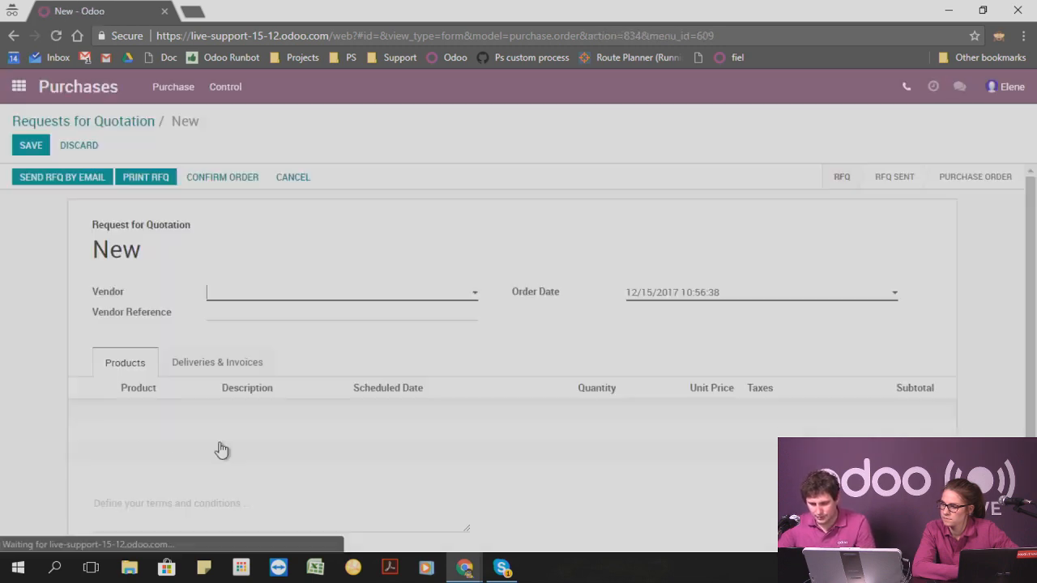
left_click(32, 142)
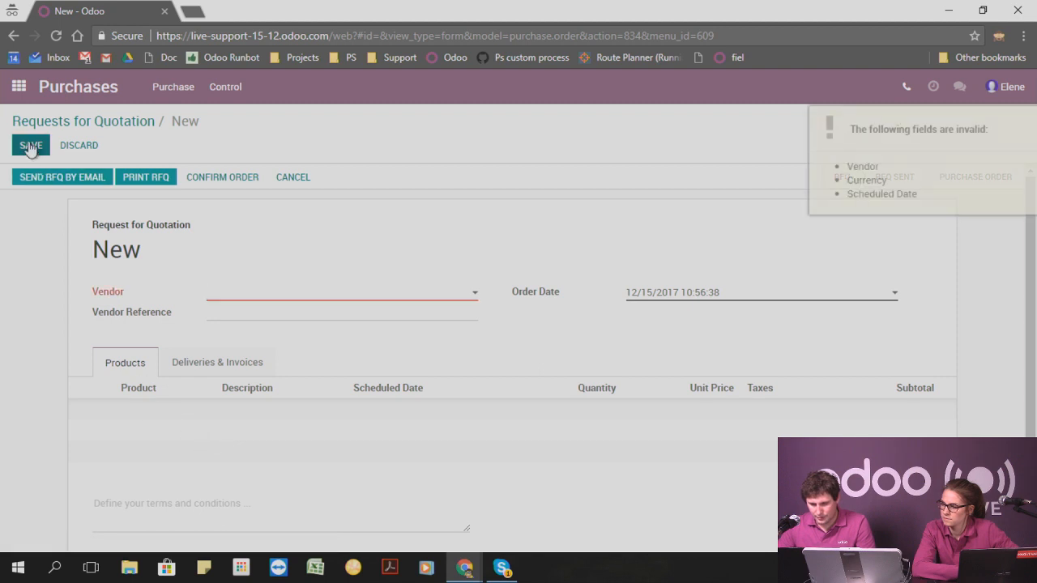
left_click(123, 125)
left_click(39, 154)
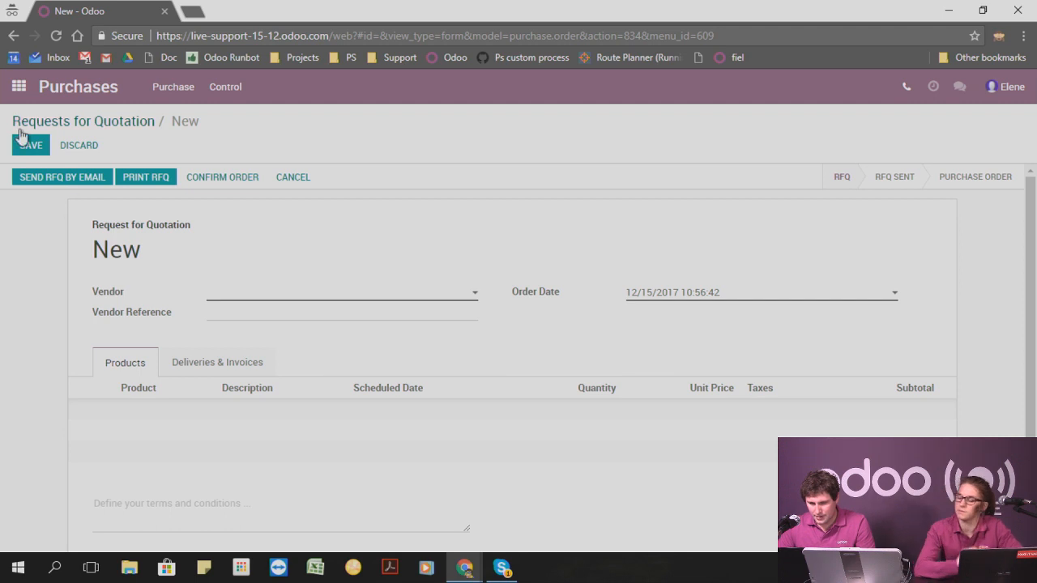
In the administrator's window, give the Purchases / User group create access on purchase order lines, remove its write access and save.
mouse_move(464, 567)
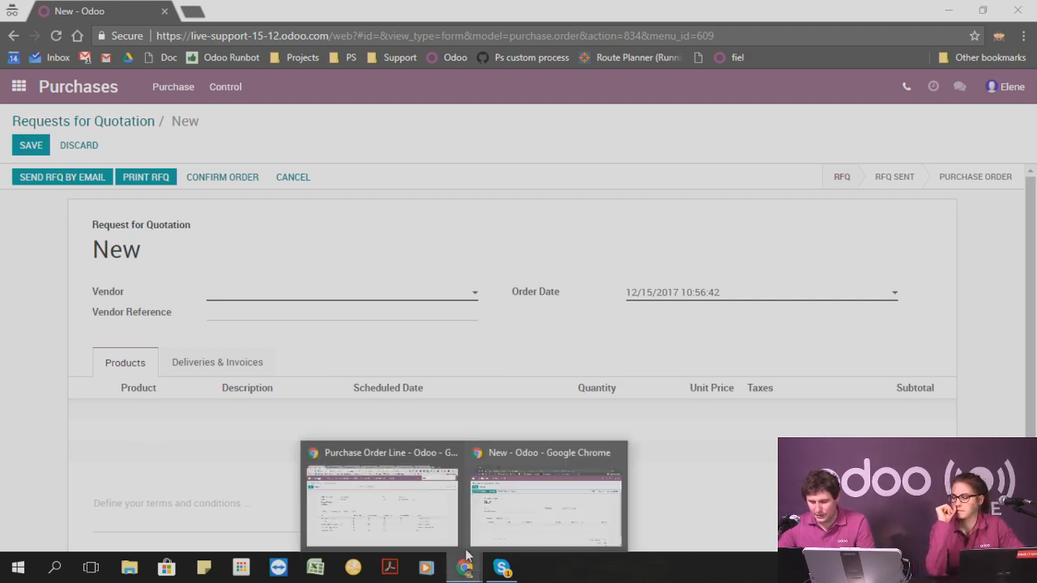
left_click(402, 501)
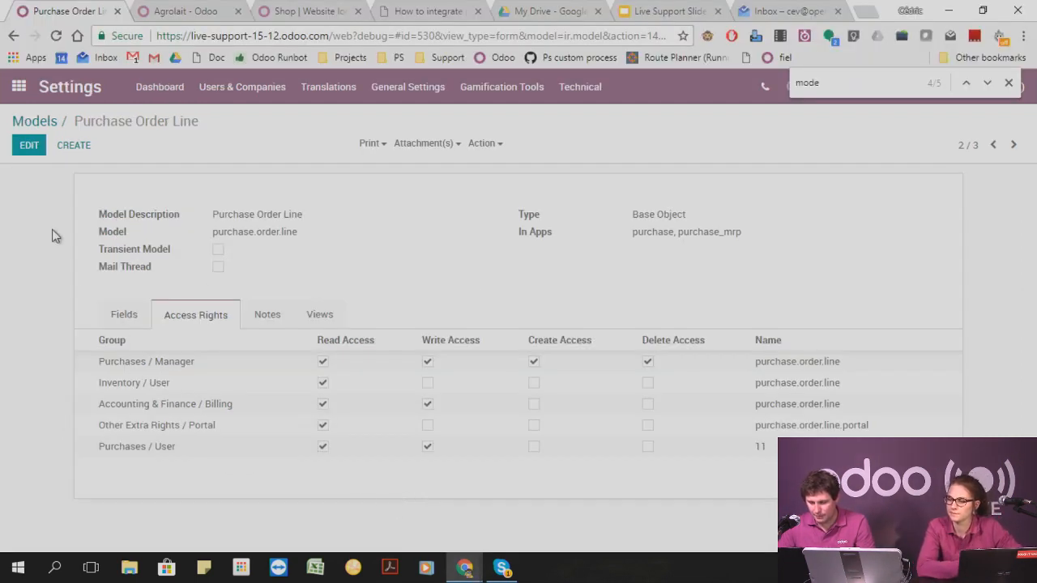
left_click(30, 146)
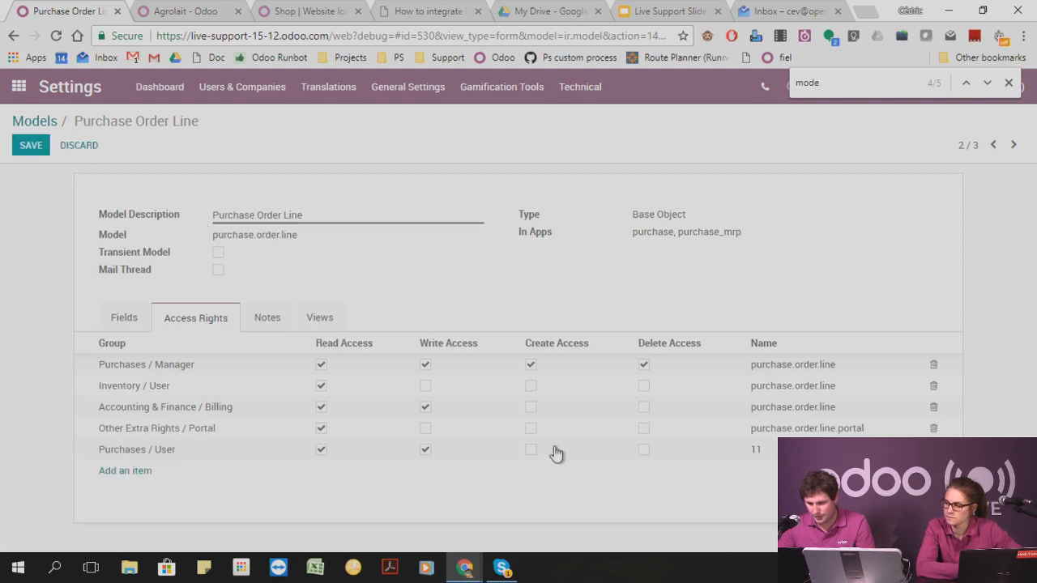
left_click(186, 453)
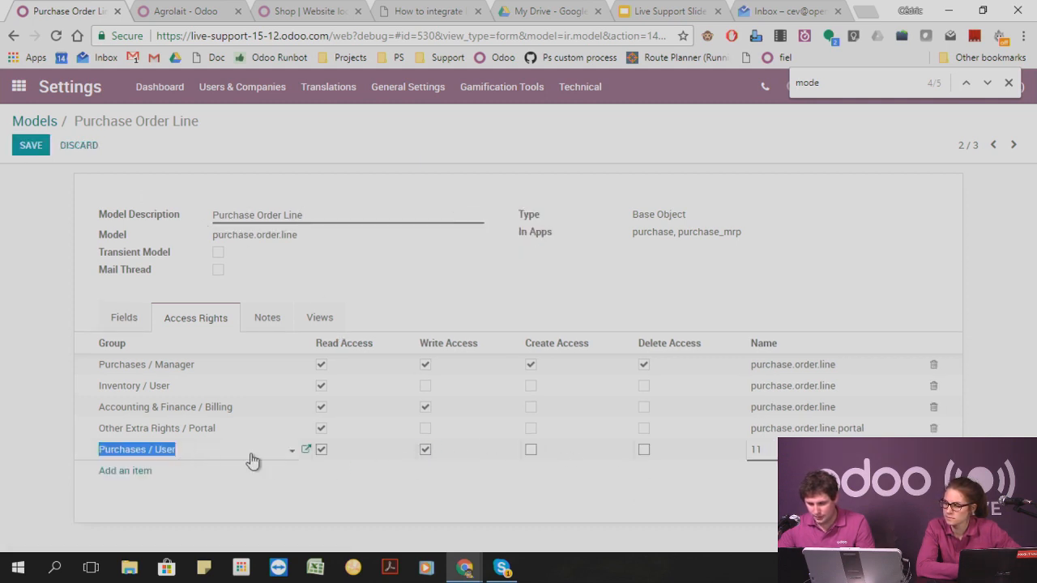
left_click(531, 449)
left_click(425, 450)
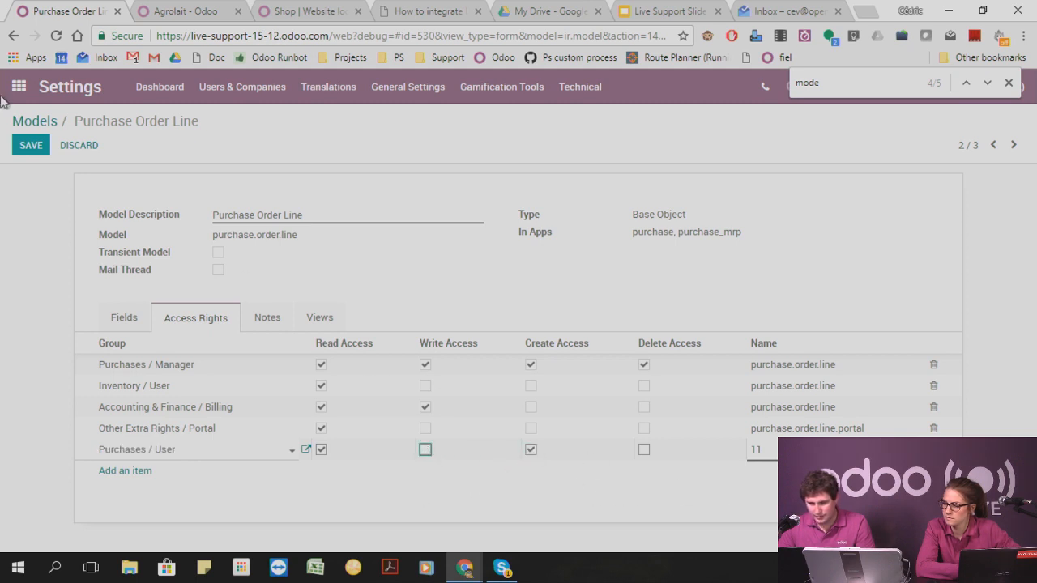
left_click(33, 147)
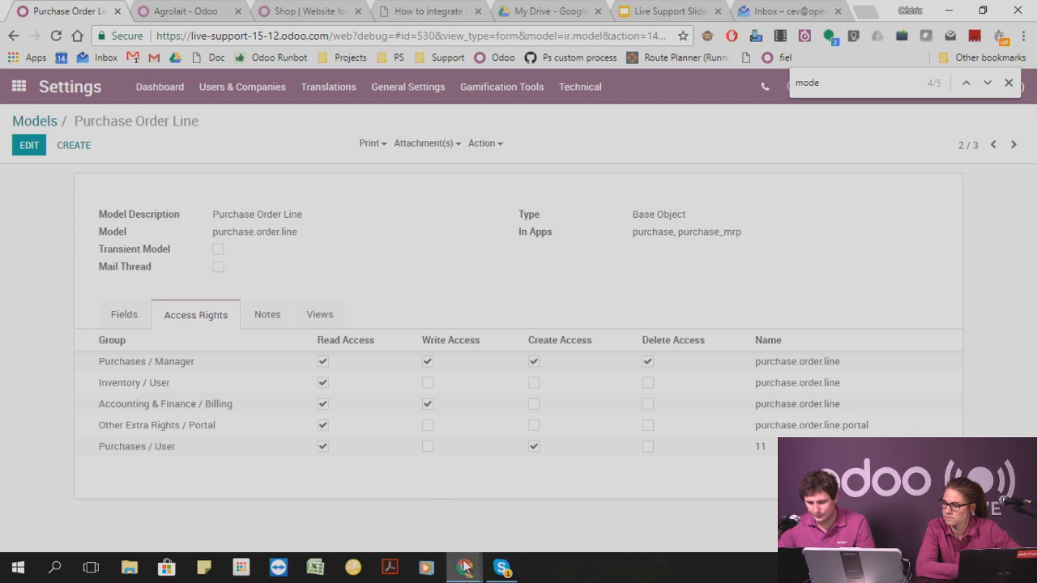
Return to the purchase user's window and reload the new request for quotation.
mouse_move(465, 567)
left_click(499, 523)
key("F5")
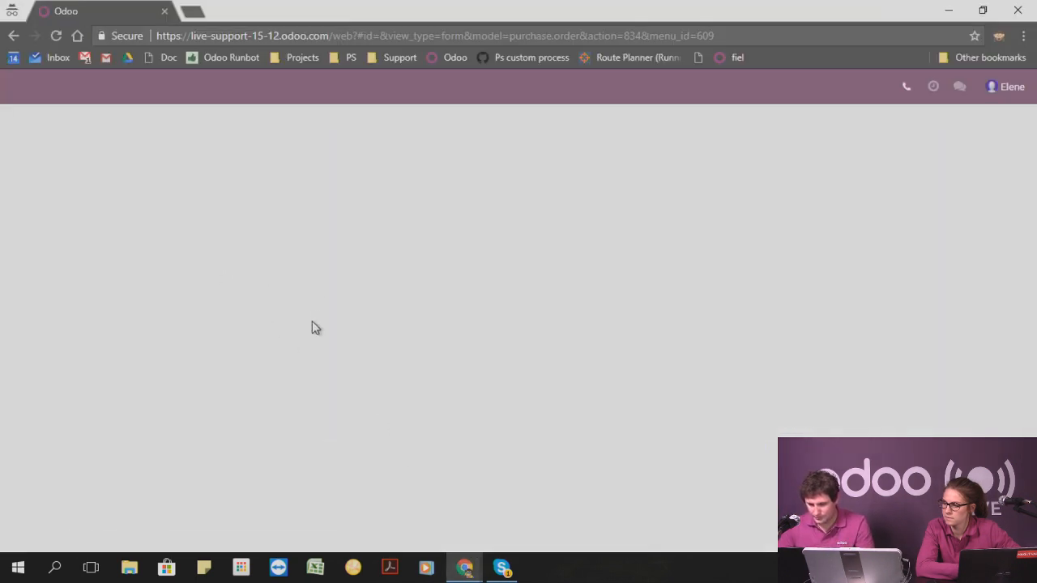
Add a Bottle of wine line to the new request for quotation, set the vendor to Odoo and save it.
left_click(130, 410)
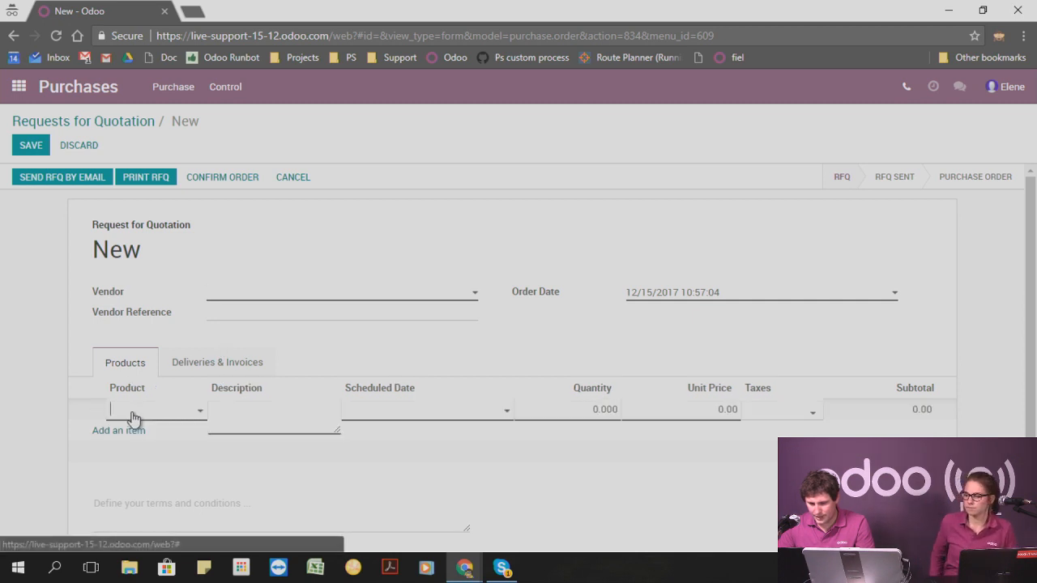
left_click(133, 411)
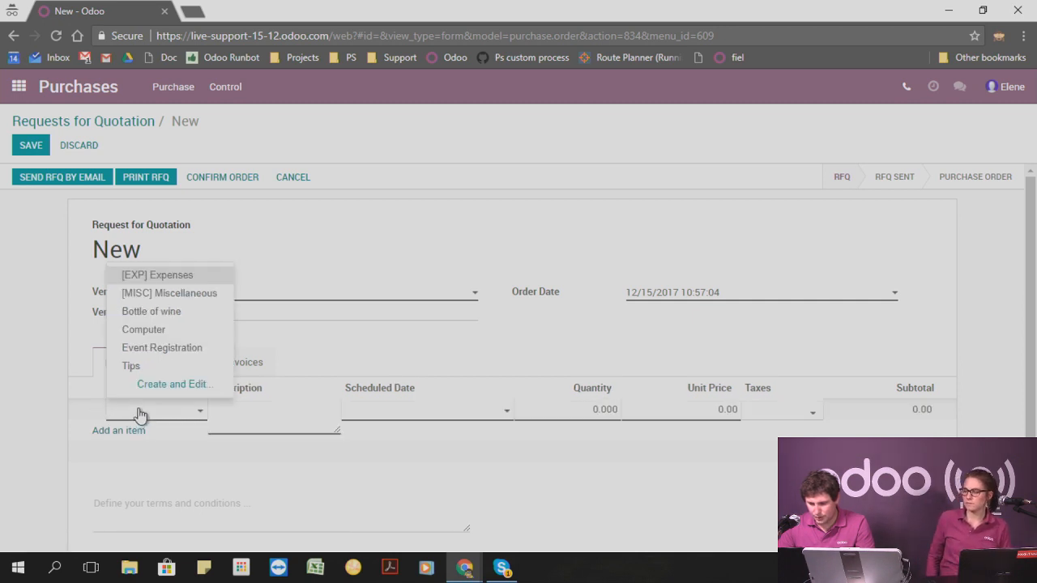
left_click(154, 312)
left_click(30, 147)
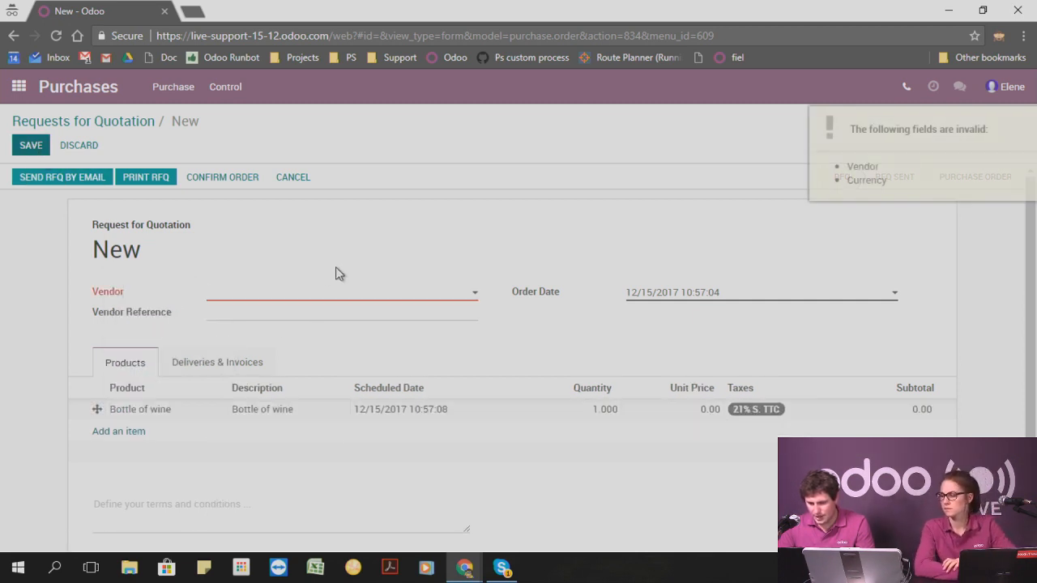
left_click(300, 297)
left_click(289, 312)
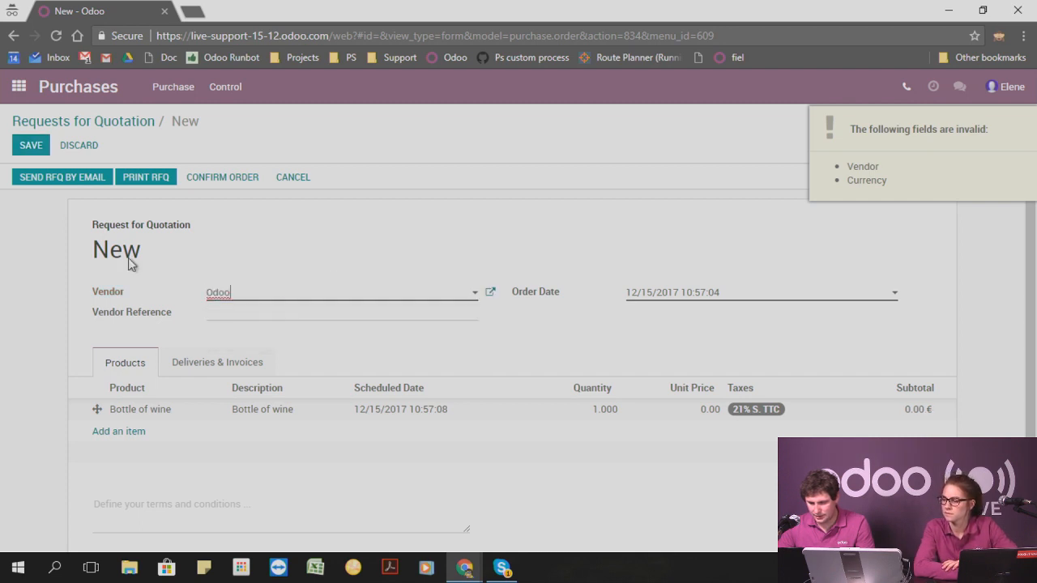
left_click(31, 146)
Reopen the saved request for quotation for editing and check whether the Bottle of wine line's quantity and unit price can be edited.
left_click(30, 151)
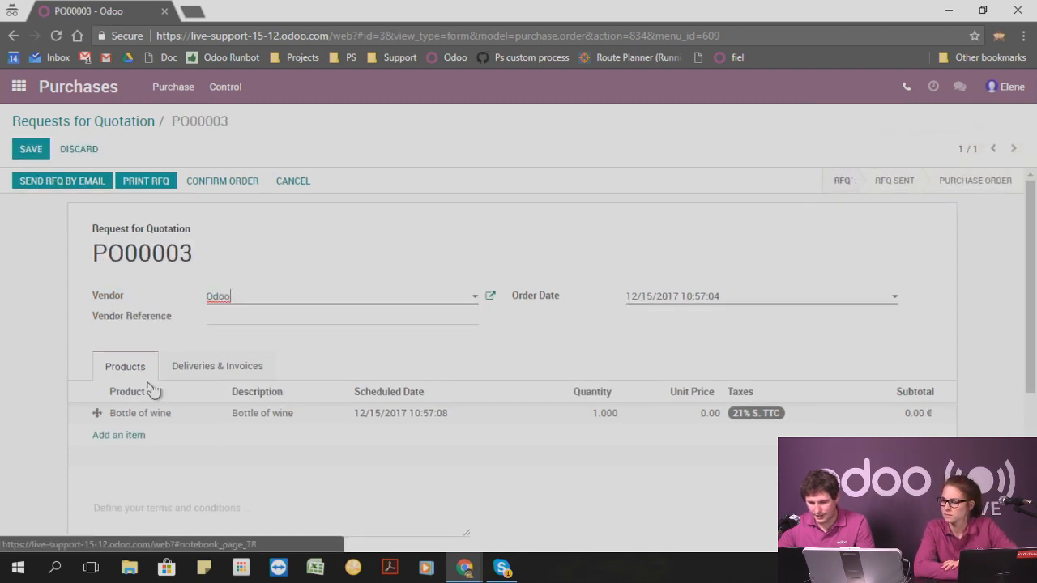
left_click(624, 413)
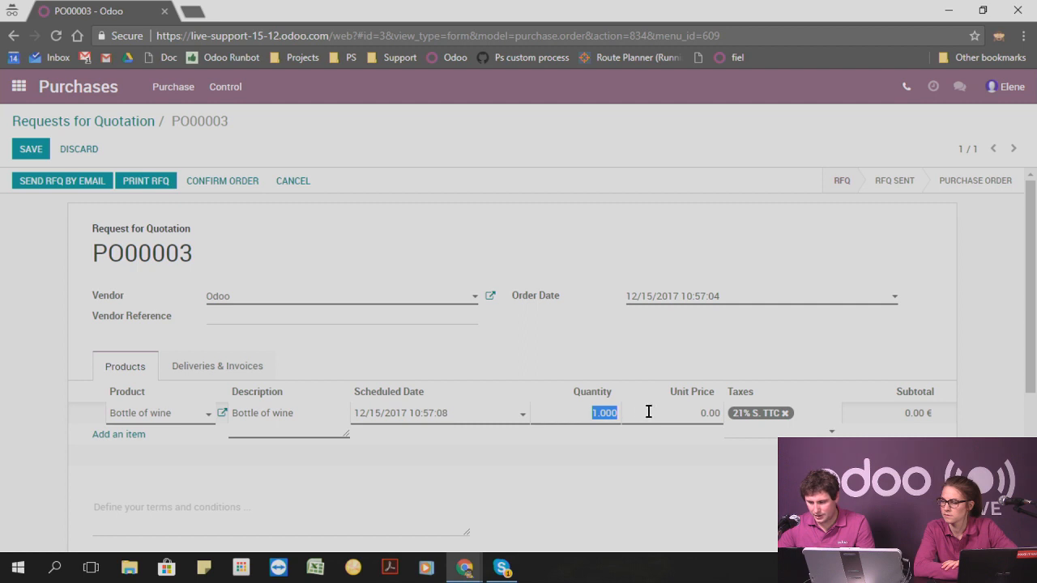
left_click(678, 411)
left_click(680, 408)
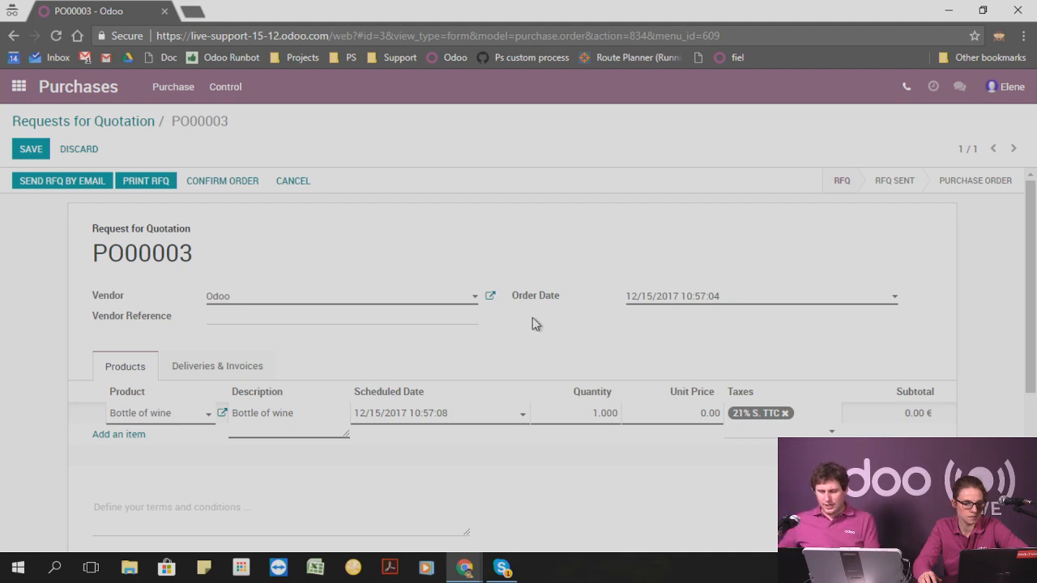
Switch to Sales, open sales order SO002, examine its other information and put the order in edit mode.
left_click(19, 86)
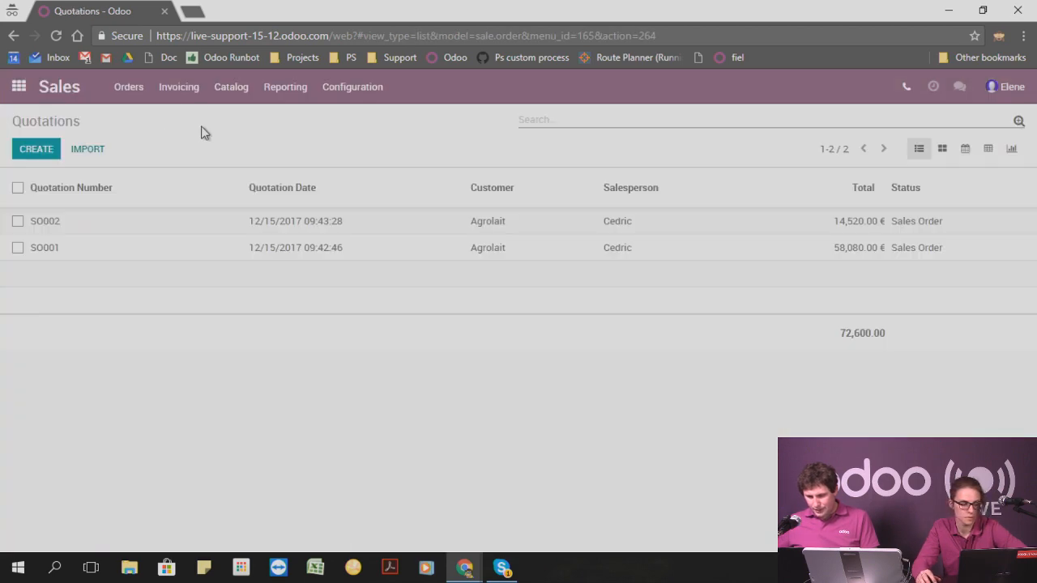
left_click(62, 223)
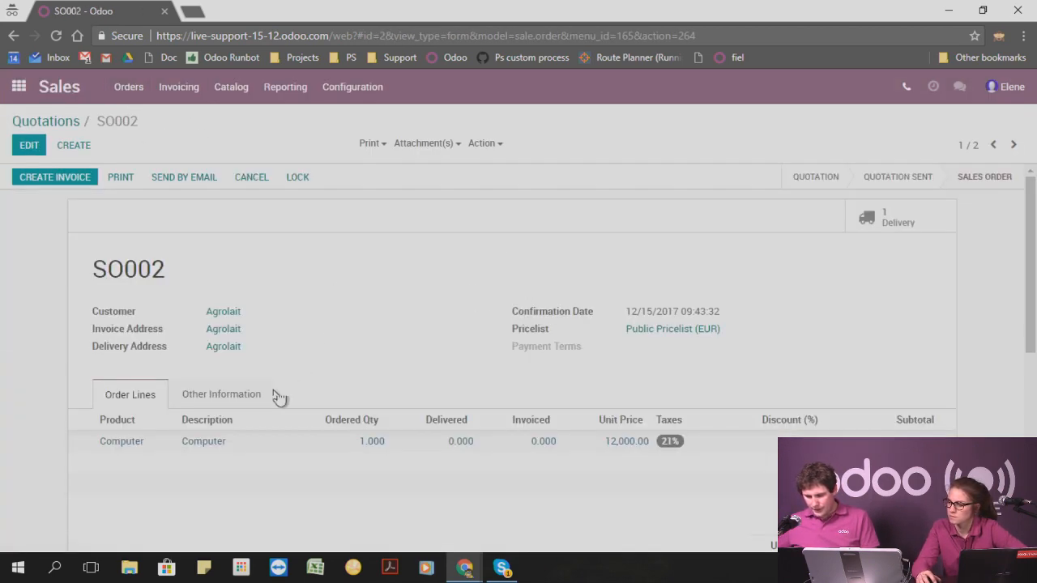
left_click(225, 395)
scroll(164, 394, "down", 2)
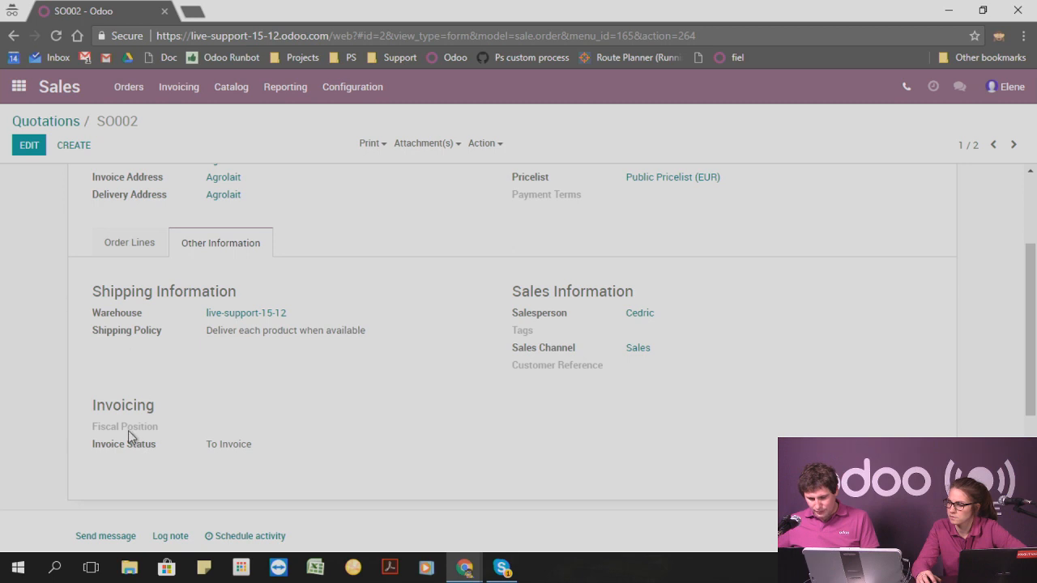
left_click(28, 146)
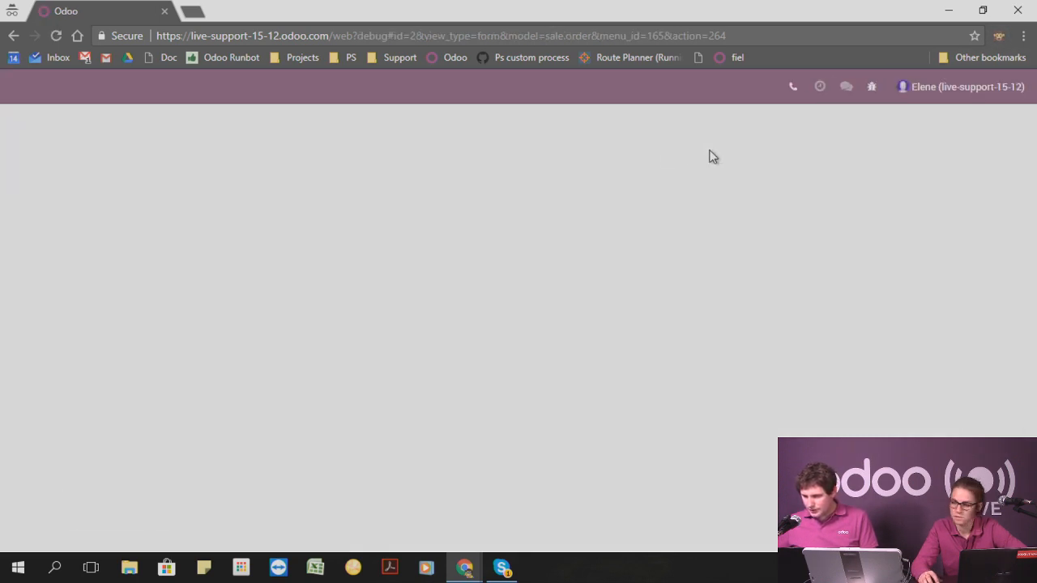
Check which SO002 fields Set Defaults offers, close the dialog without saving and show the order's other information.
left_click(871, 88)
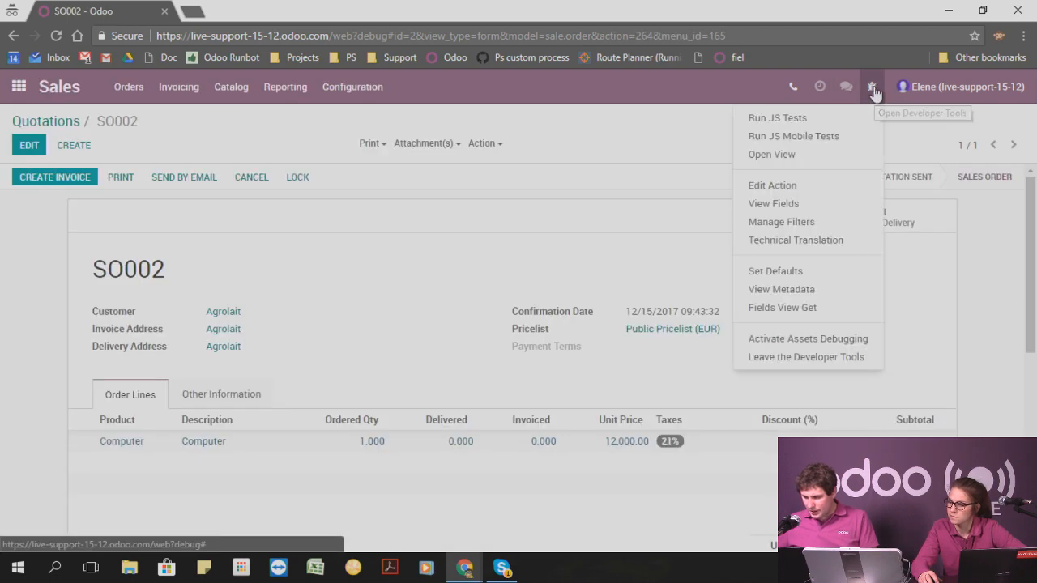
left_click(807, 273)
left_click(422, 153)
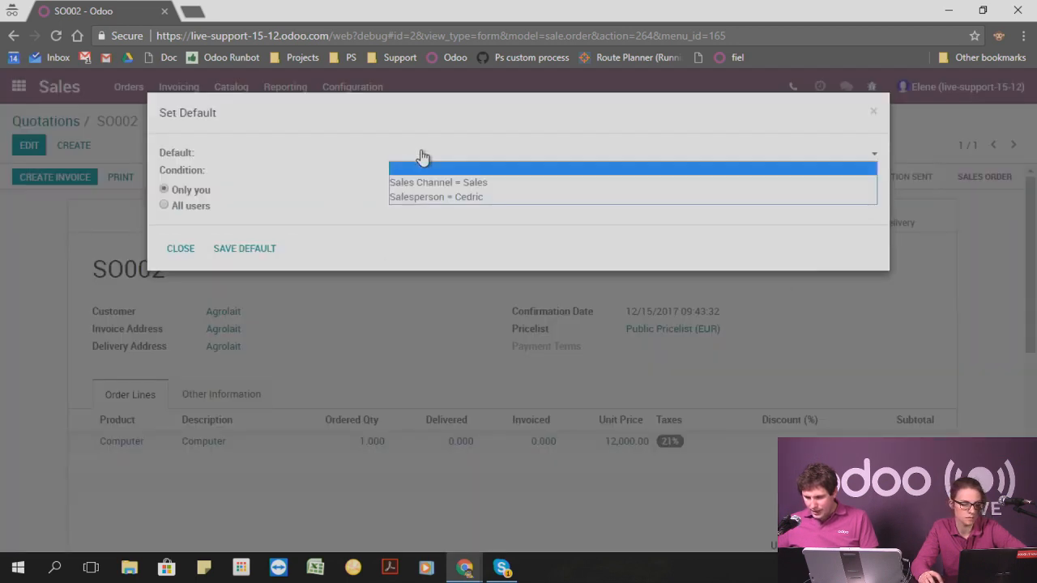
left_click(276, 202)
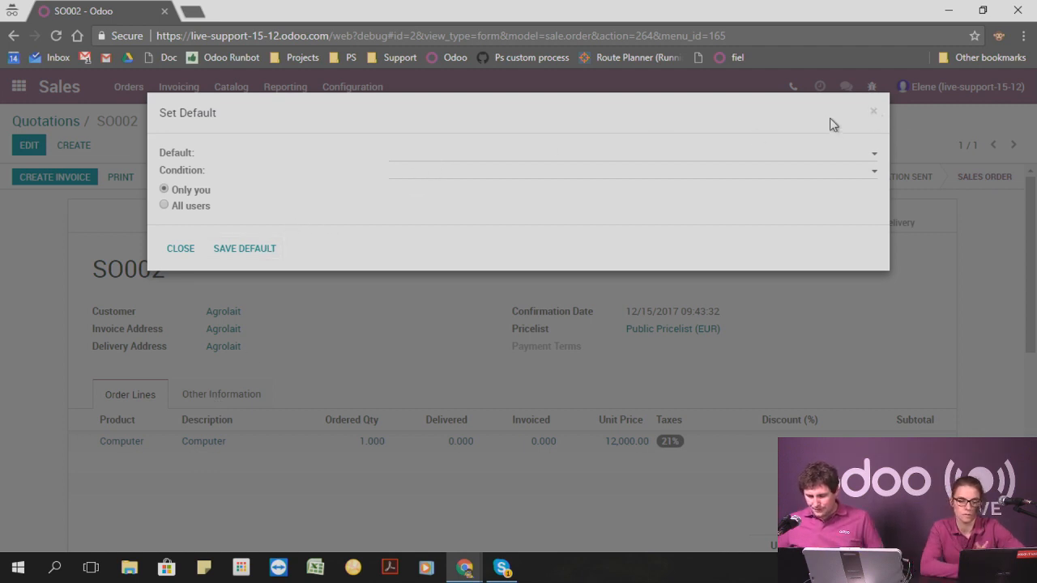
left_click(436, 169)
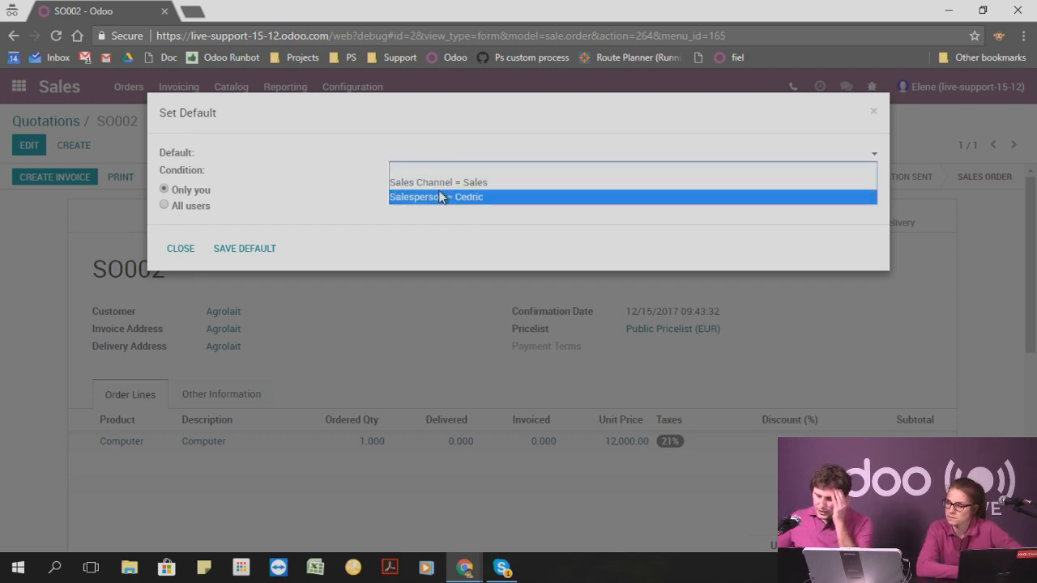
left_click(873, 113)
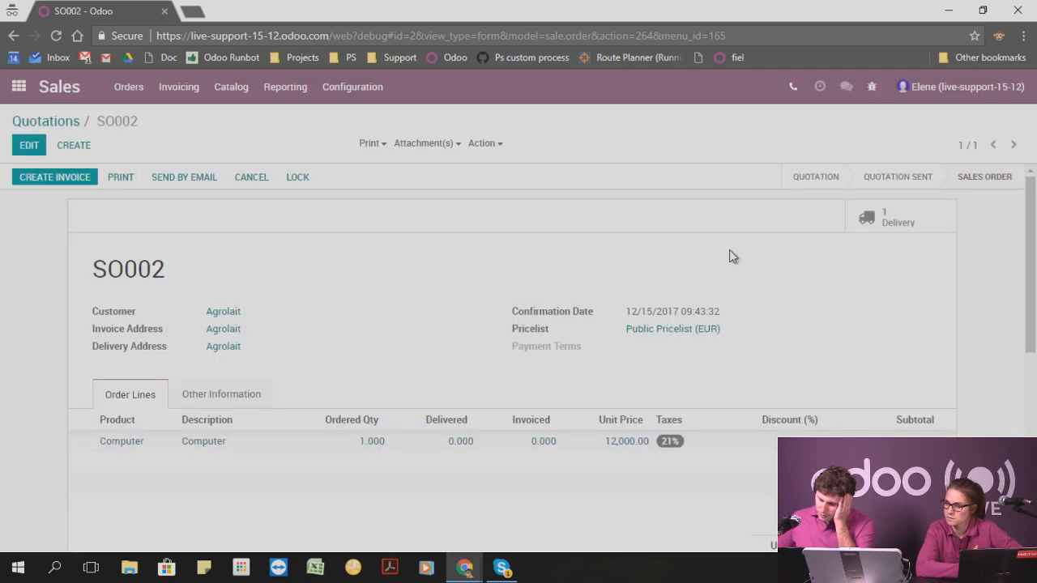
left_click(251, 397)
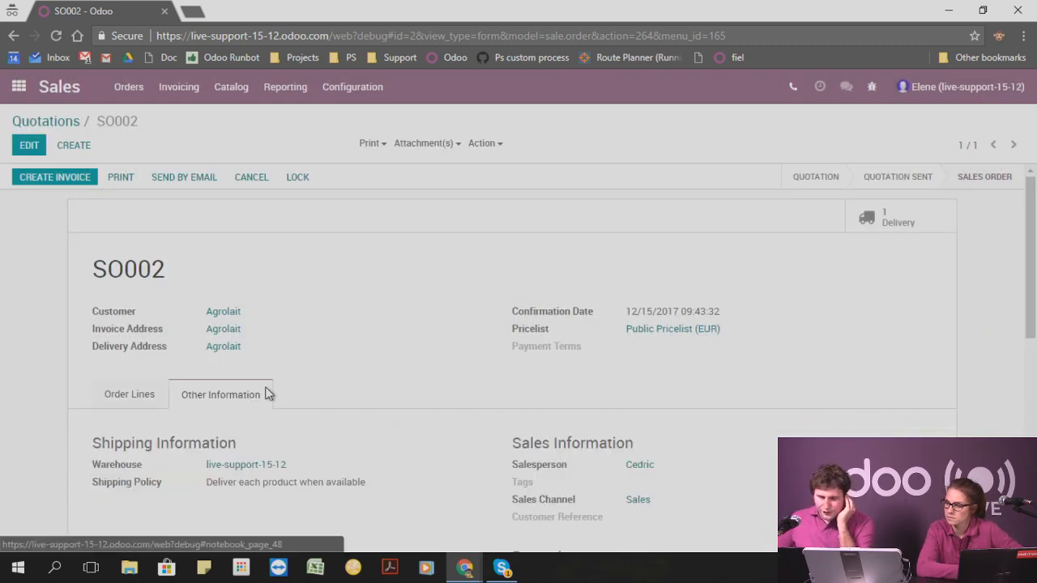
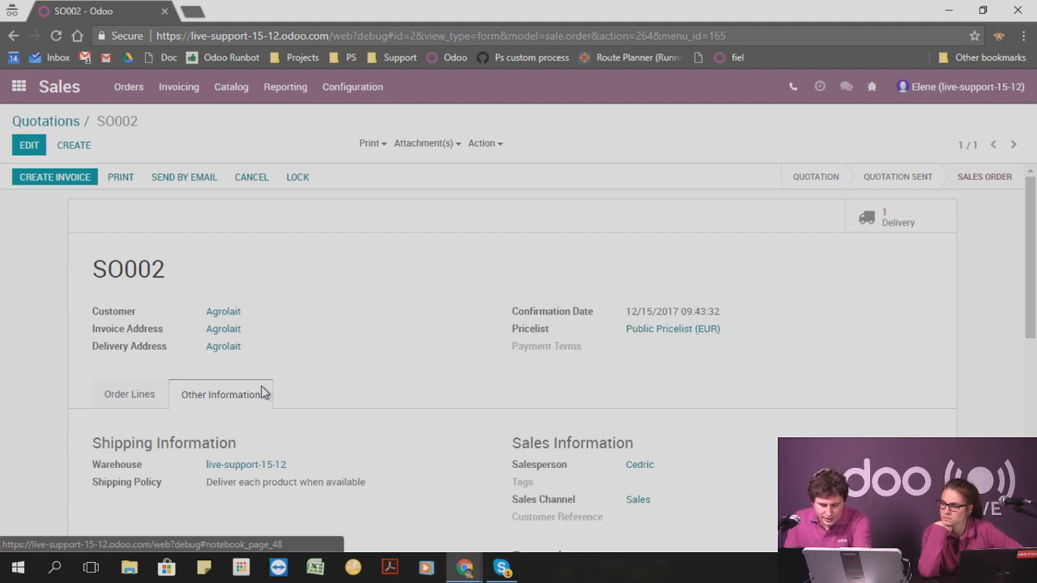
Switch to Purchases and open the request for quotation PO00003.
left_click(19, 86)
left_click(810, 386)
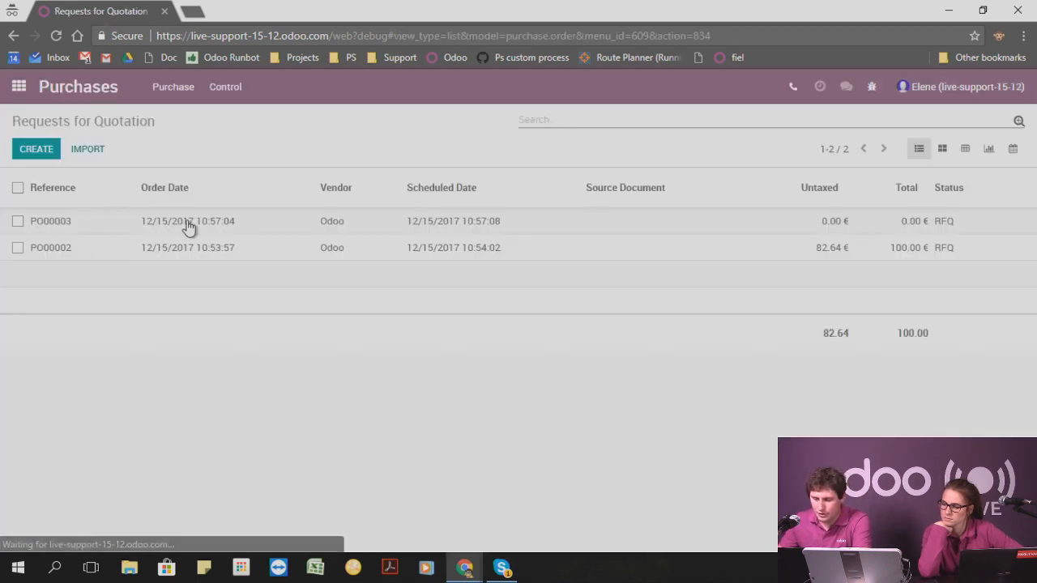
left_click(180, 231)
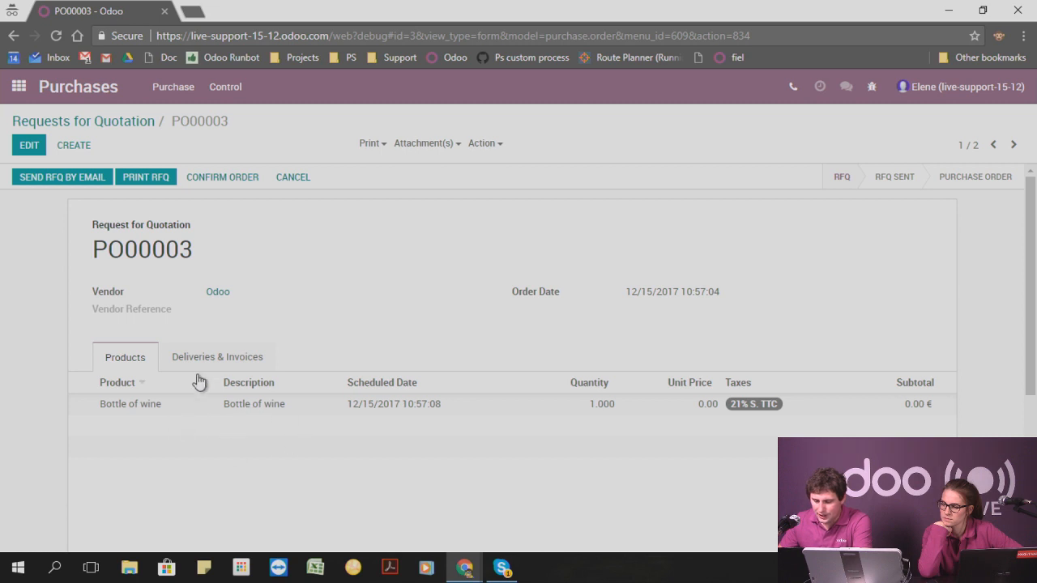
Draft the message "gzshetju" to the followers of PO00003 without sending it.
scroll(254, 363, "down", 5)
left_click(112, 376)
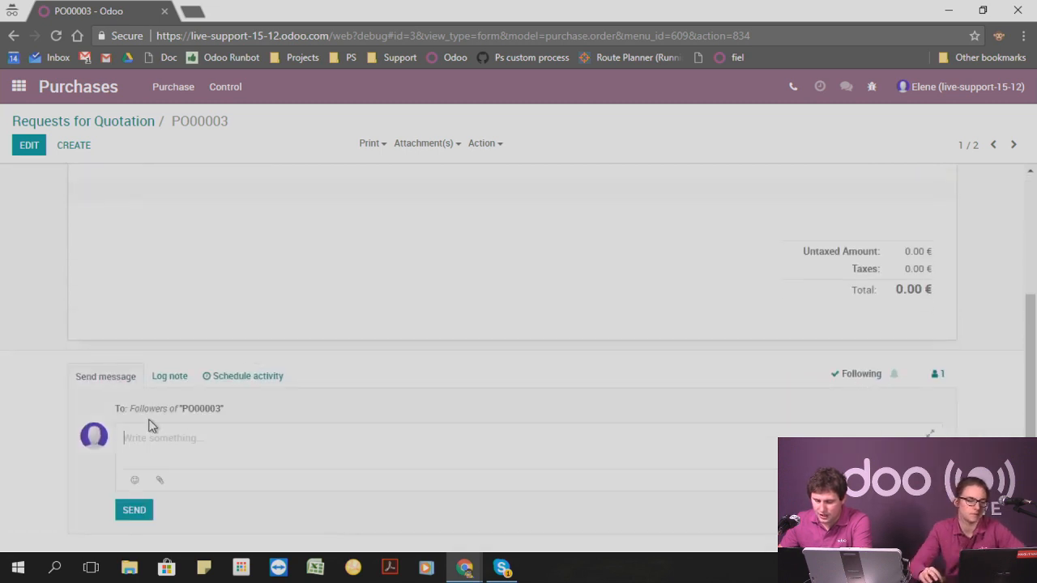
type("gzshetju")
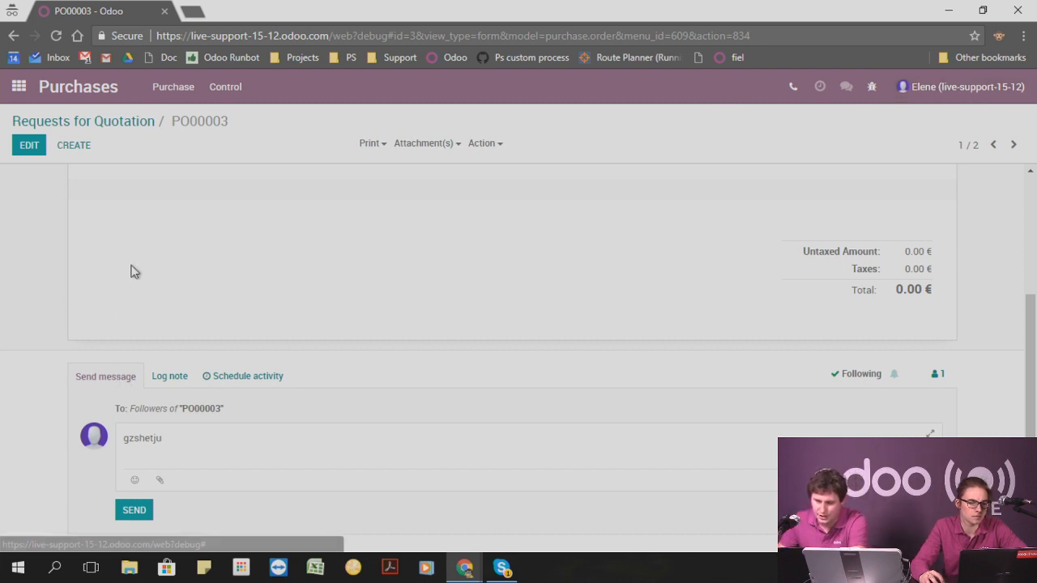
scroll(135, 272, "up", 1)
scroll(134, 272, "up", 3)
scroll(152, 276, "down", 4)
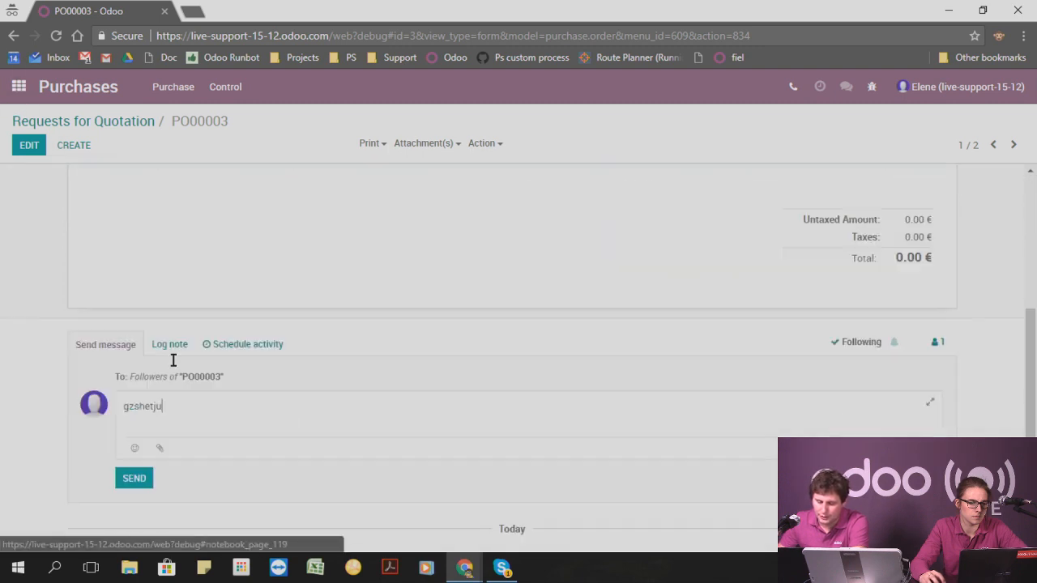
Start sending the request for quotation by email, fill in the vendor's e-mail address and save the contact information.
scroll(220, 340, "up", 4)
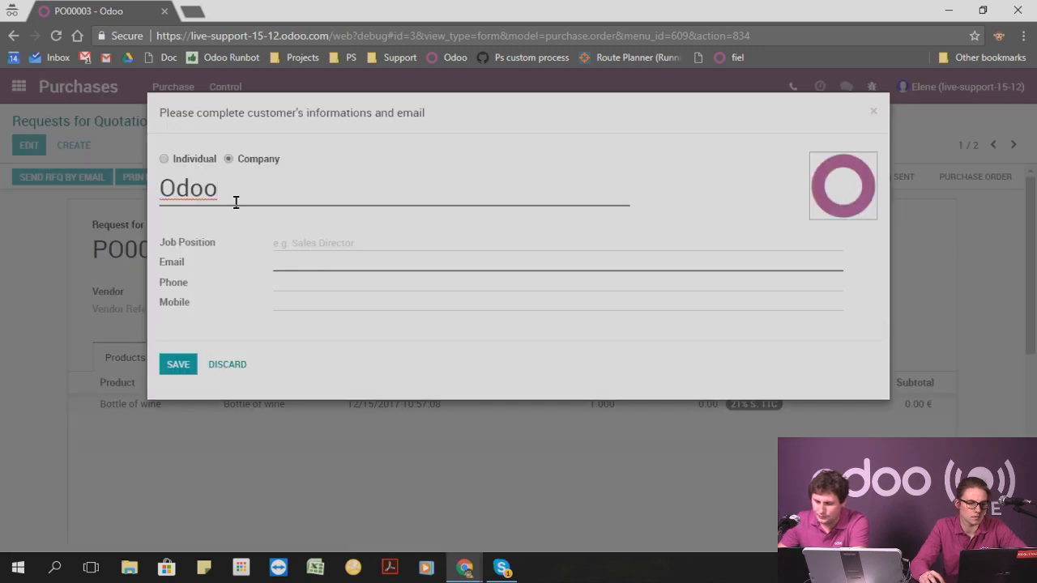
left_click(290, 263)
type("test")
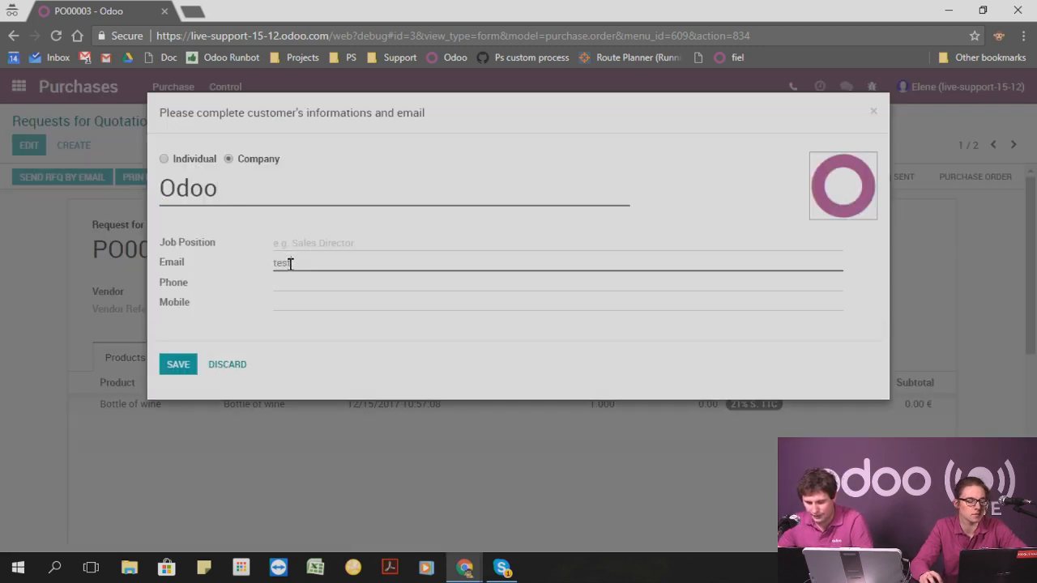
type("@odoo.com")
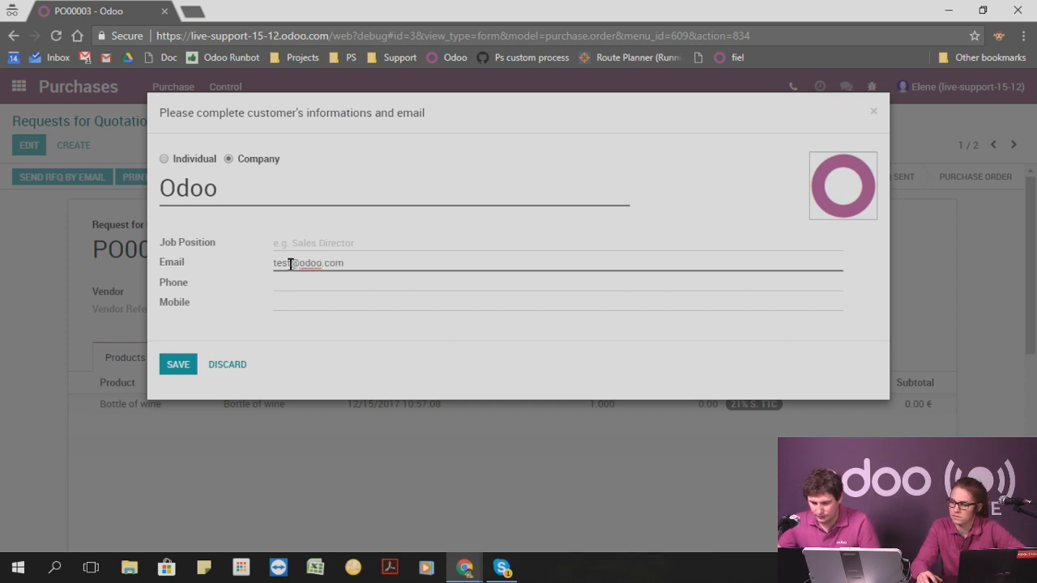
left_click(175, 365)
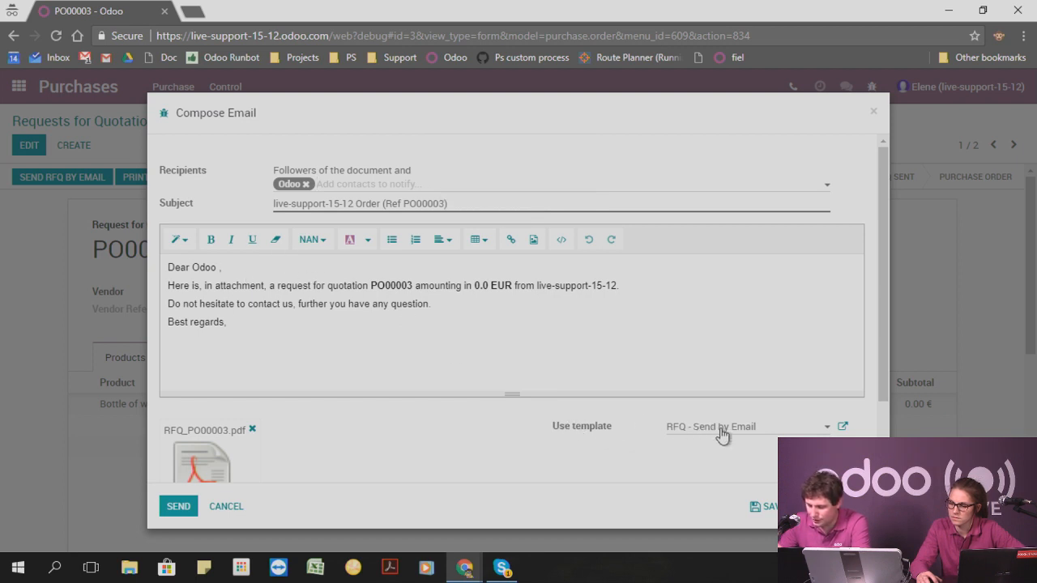
Examine the From expression in the RFQ - Send by Email template's email configuration, and close the template and email composer without sending.
left_click(842, 428)
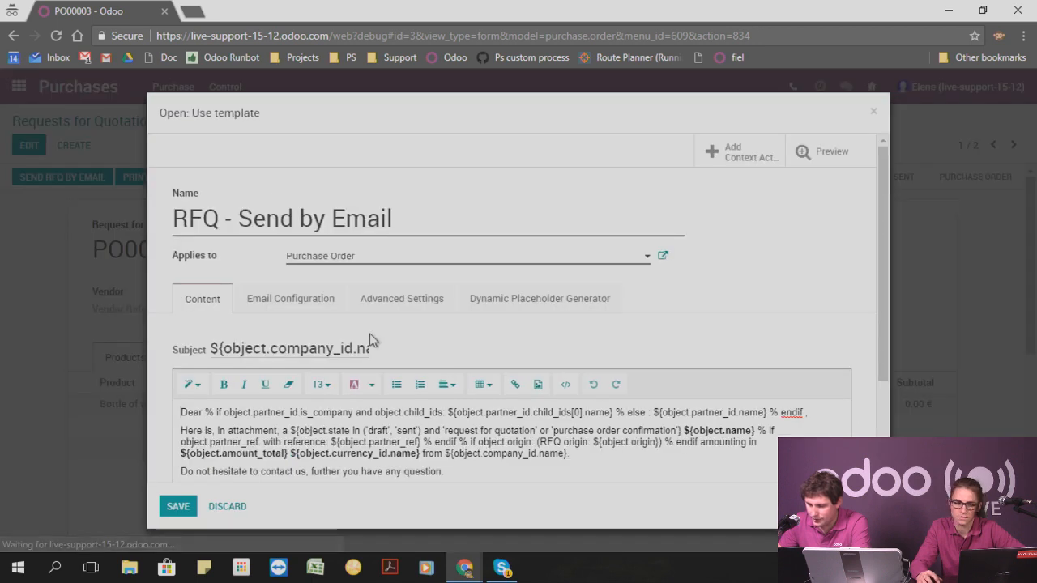
left_click(293, 299)
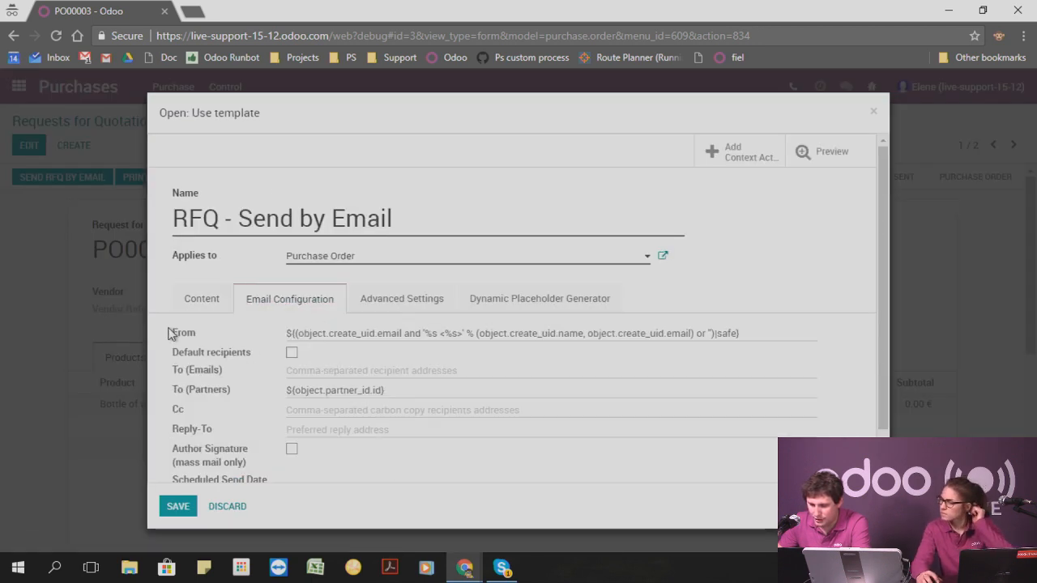
left_click(319, 337)
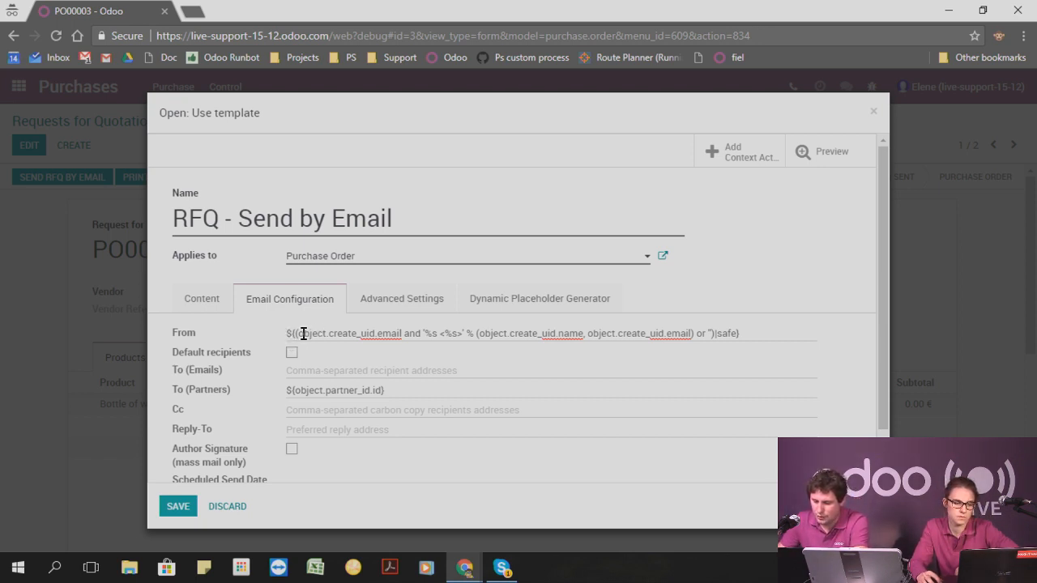
left_click_drag(303, 333, 421, 334)
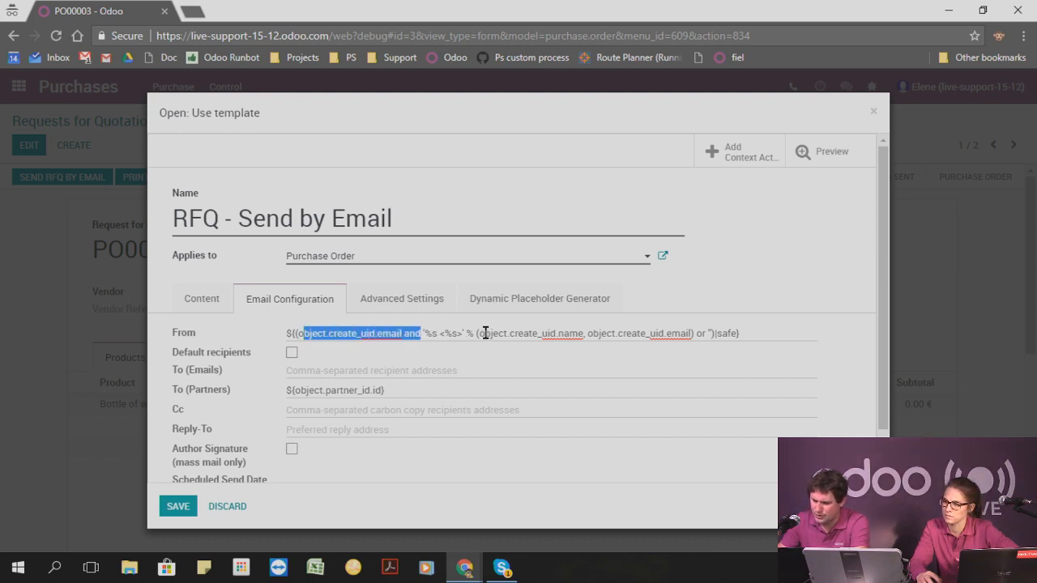
left_click(333, 333)
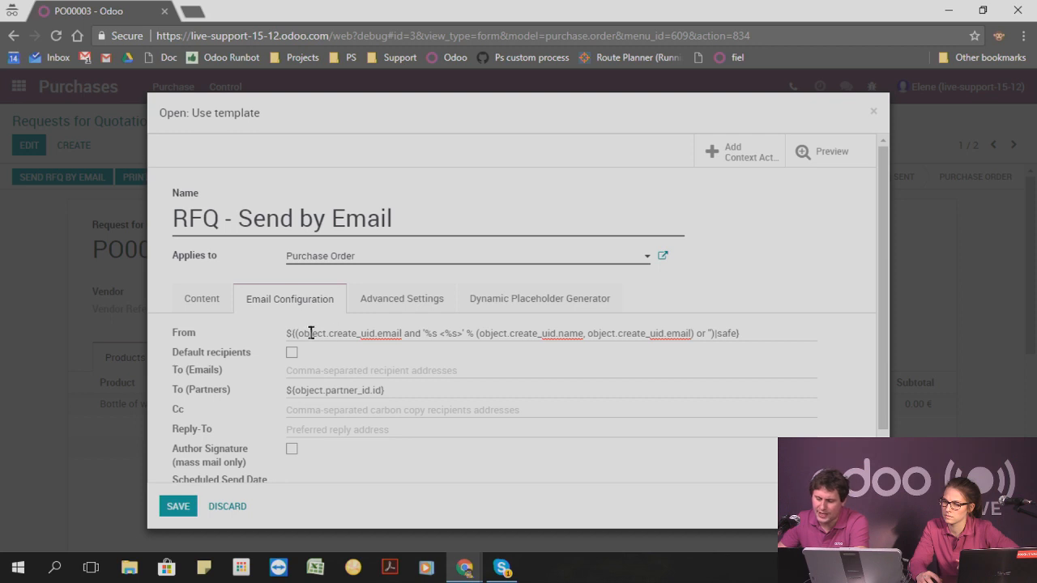
left_click_drag(296, 333, 401, 333)
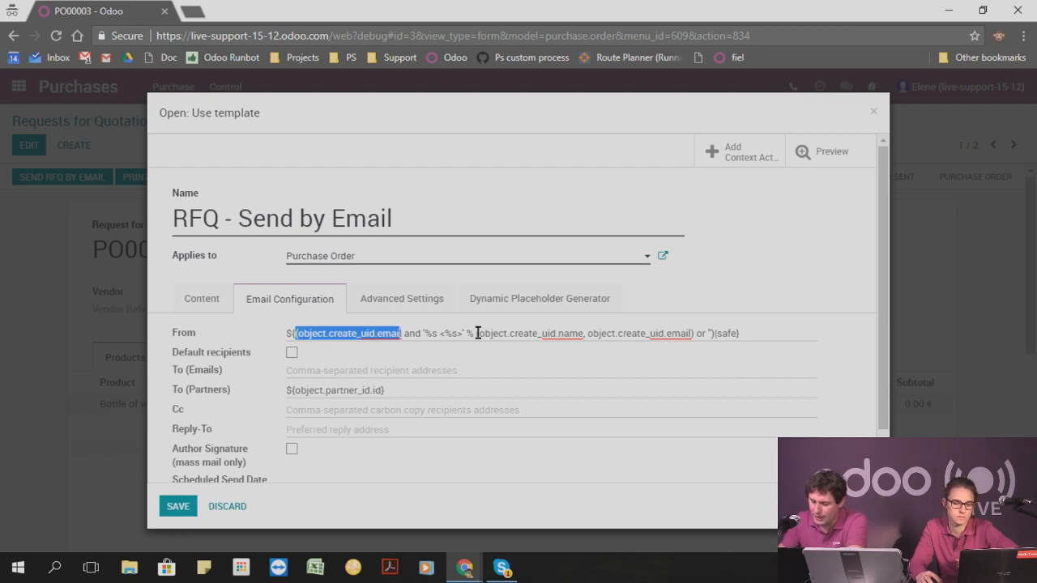
left_click(450, 335)
left_click_drag(297, 333, 434, 335)
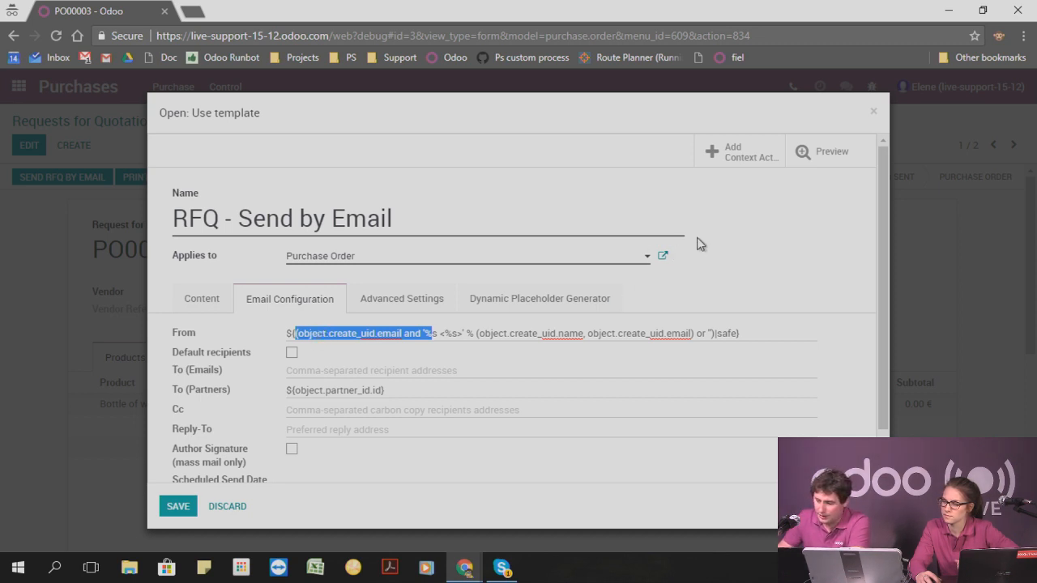
left_click(873, 112)
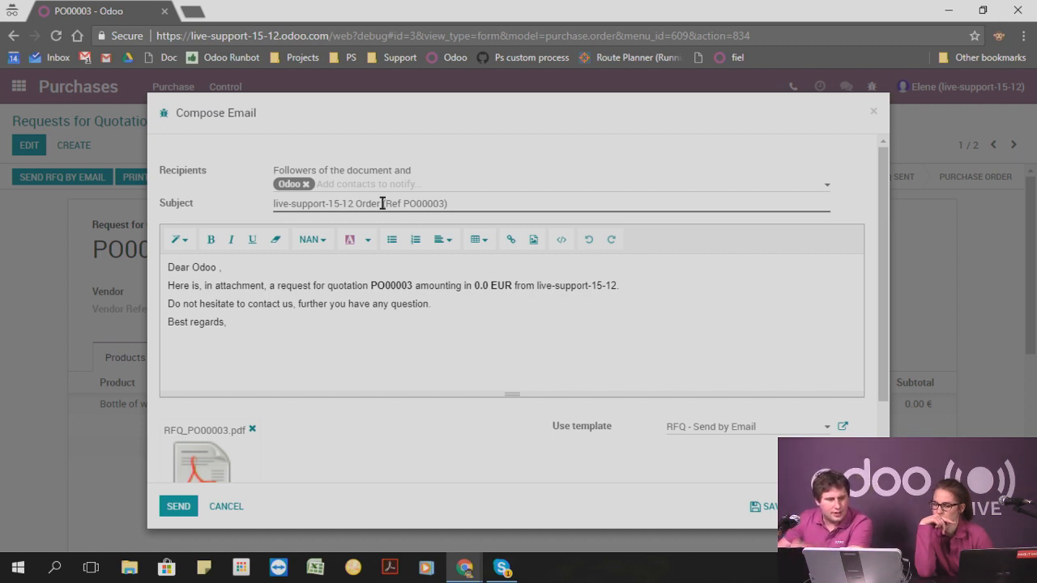
left_click(872, 111)
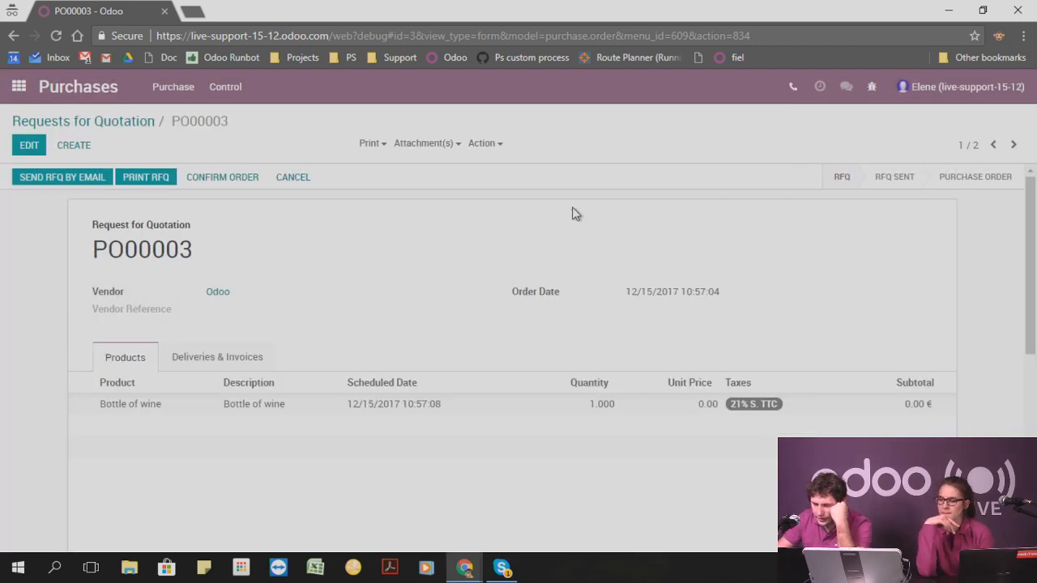
Switch to Sales, start a new record from the sales orders list and set its customer to Agrolait.
left_click(19, 87)
left_click(786, 270)
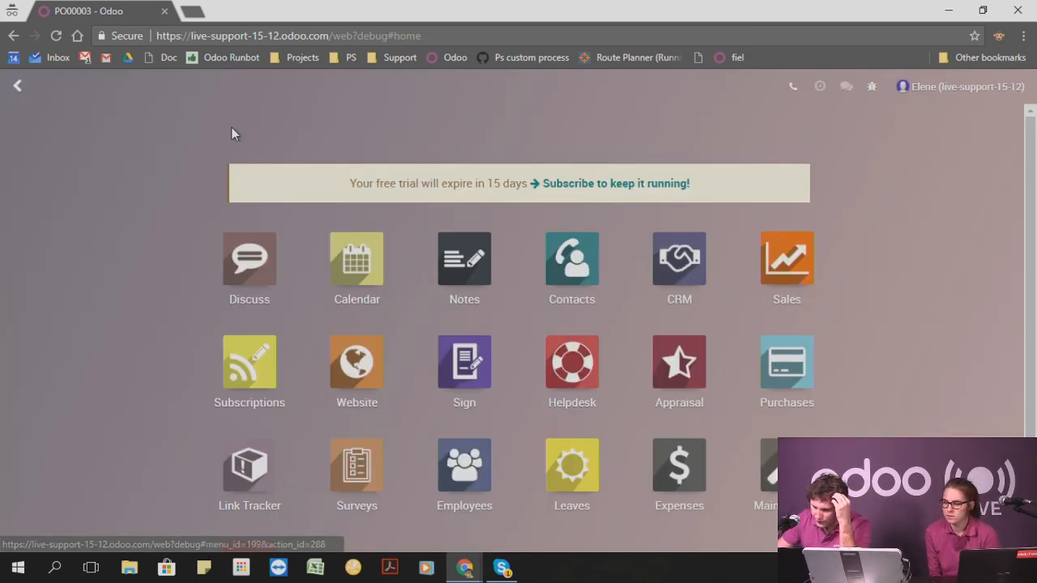
left_click(133, 89)
left_click(137, 136)
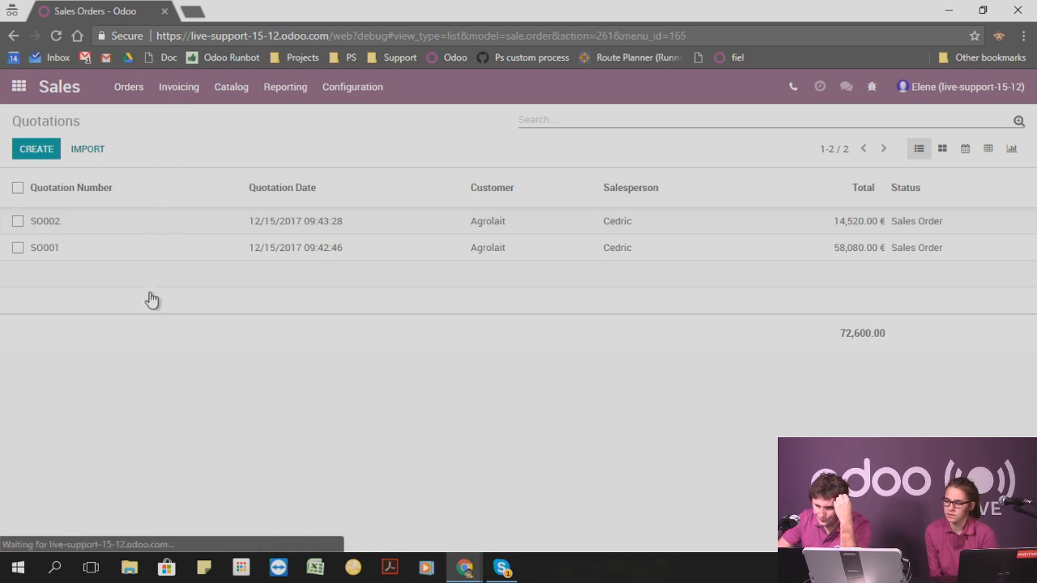
left_click(356, 89)
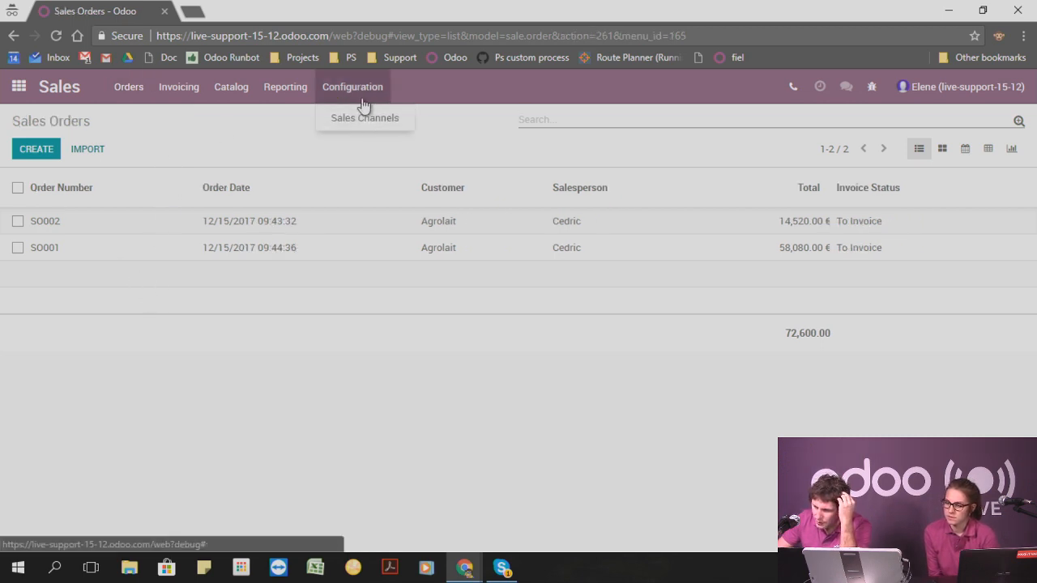
key("alt+c")
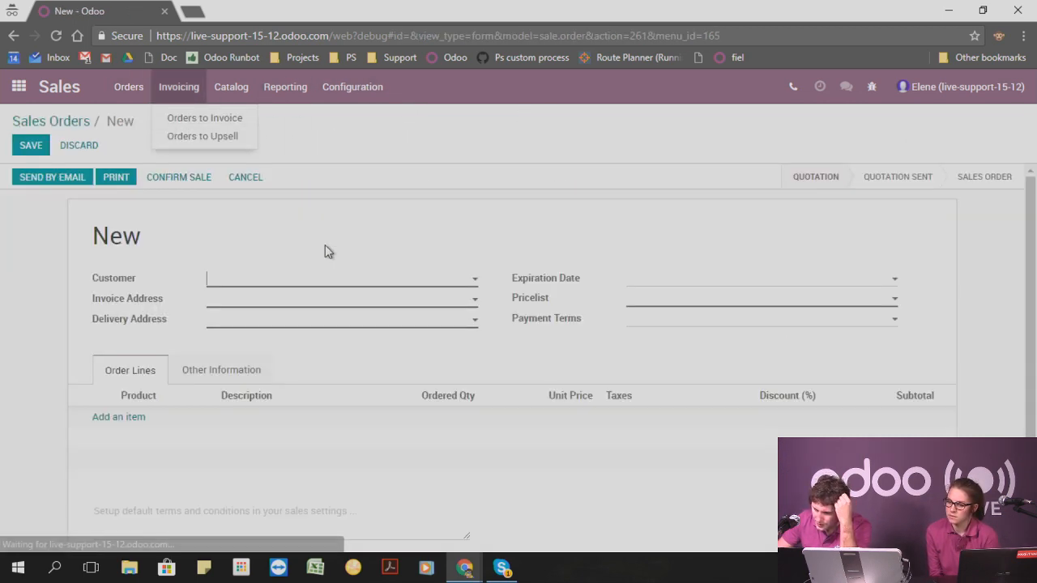
left_click(295, 282)
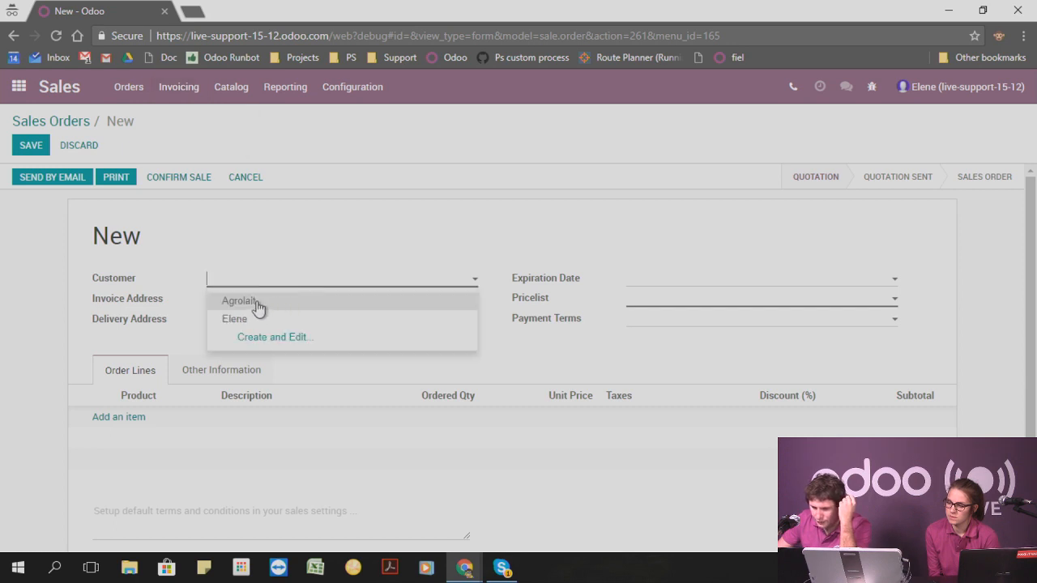
left_click(259, 304)
Add an order line for the product Computer.
left_click(121, 419)
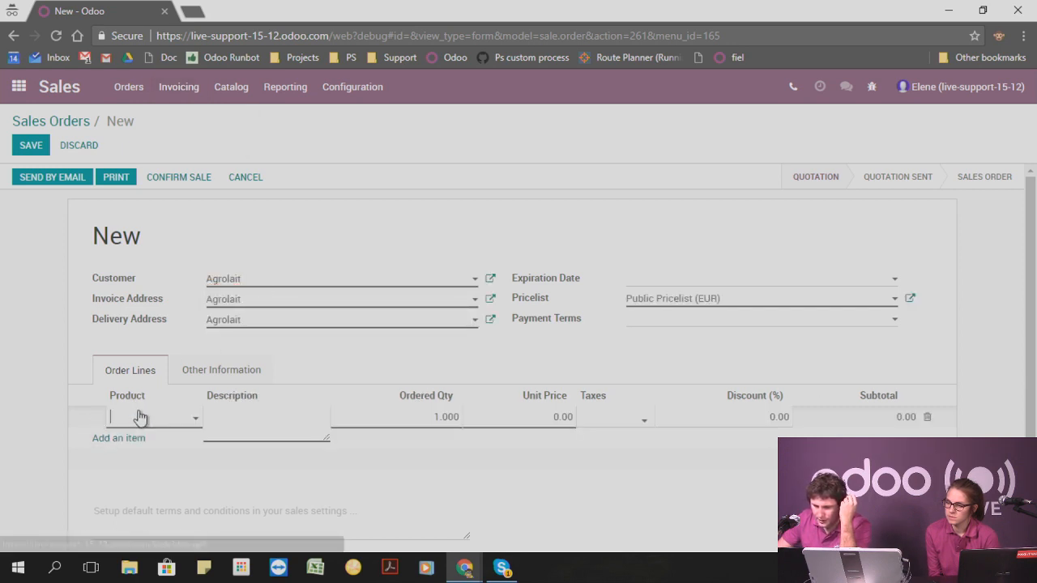
left_click(142, 418)
left_click(162, 338)
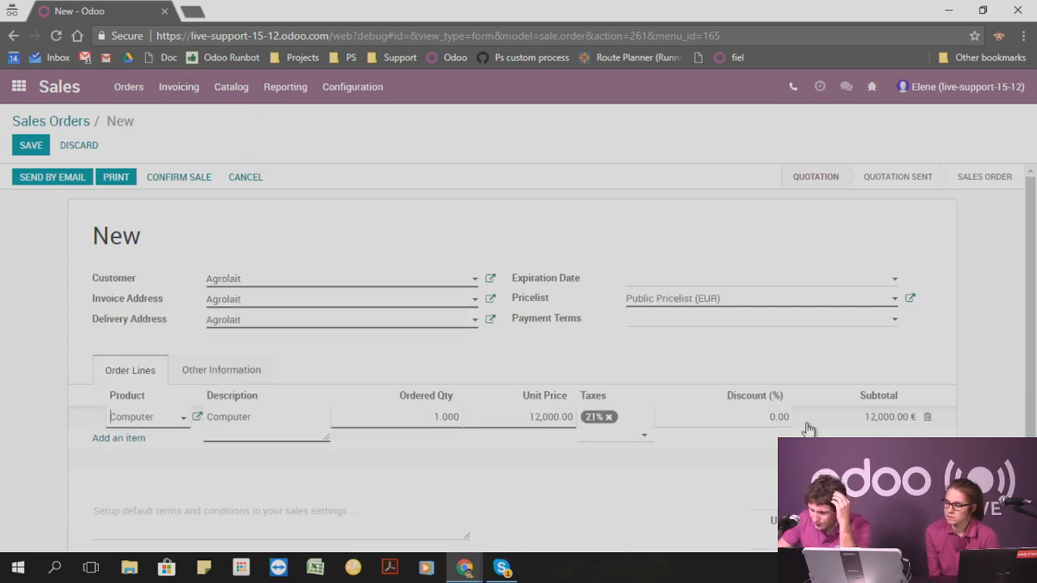
Set the Computer line's unit price to 100.00.
left_click(753, 419)
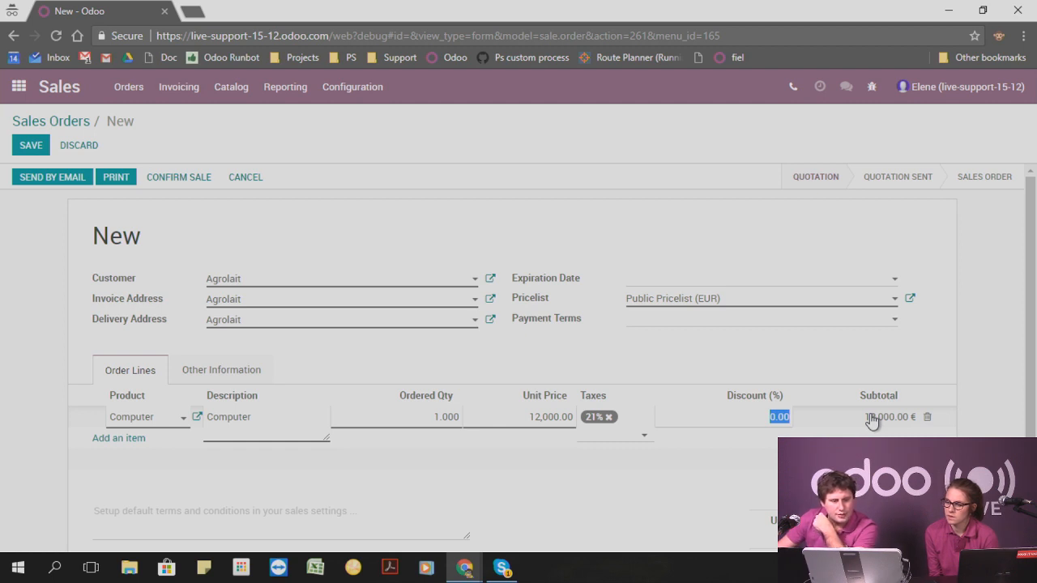
left_click(871, 421)
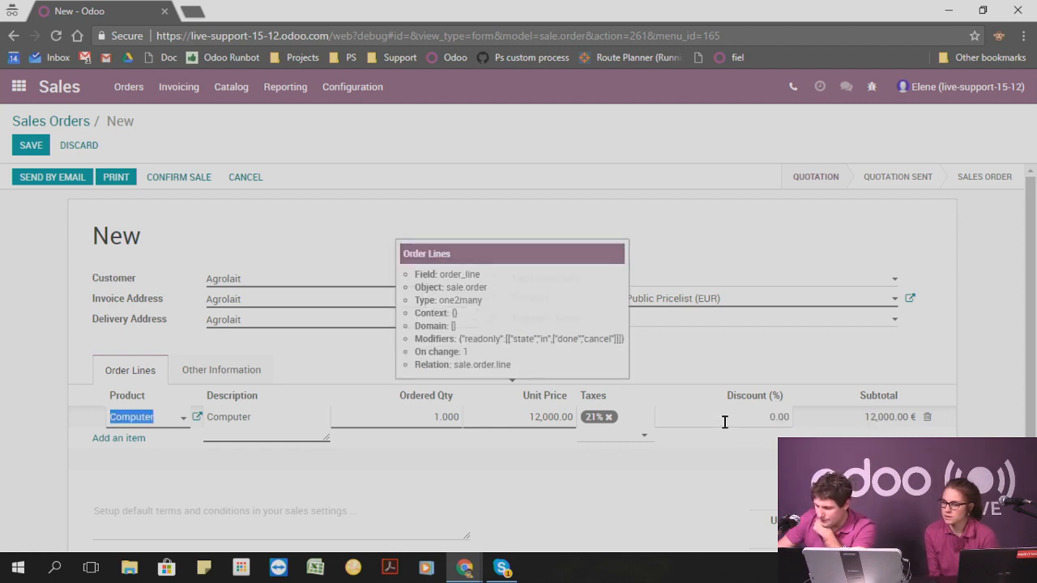
left_click(536, 420)
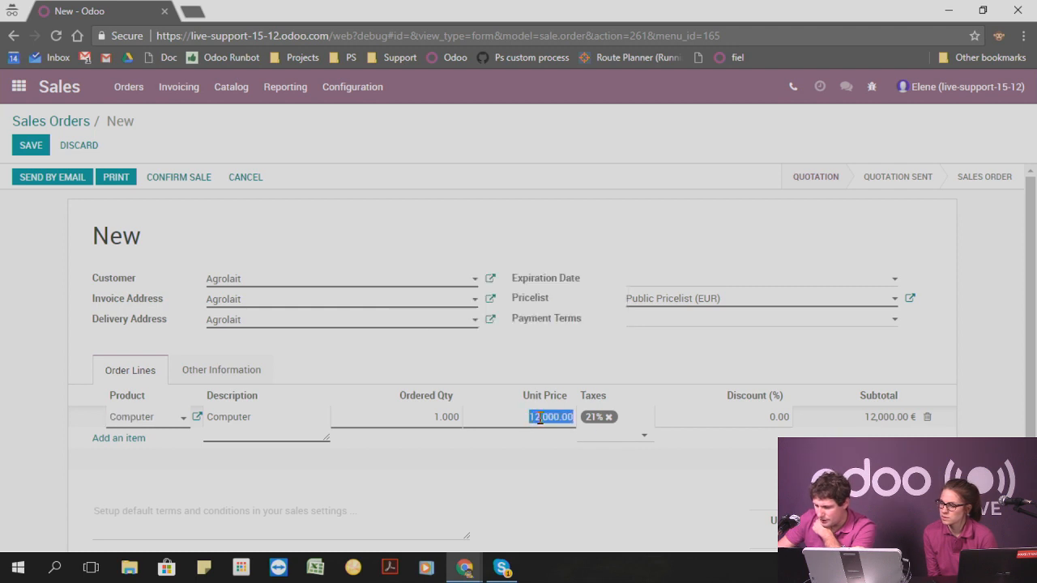
left_click(547, 417)
key("BackSpace")
key("BackSpace")
key("BackSpace")
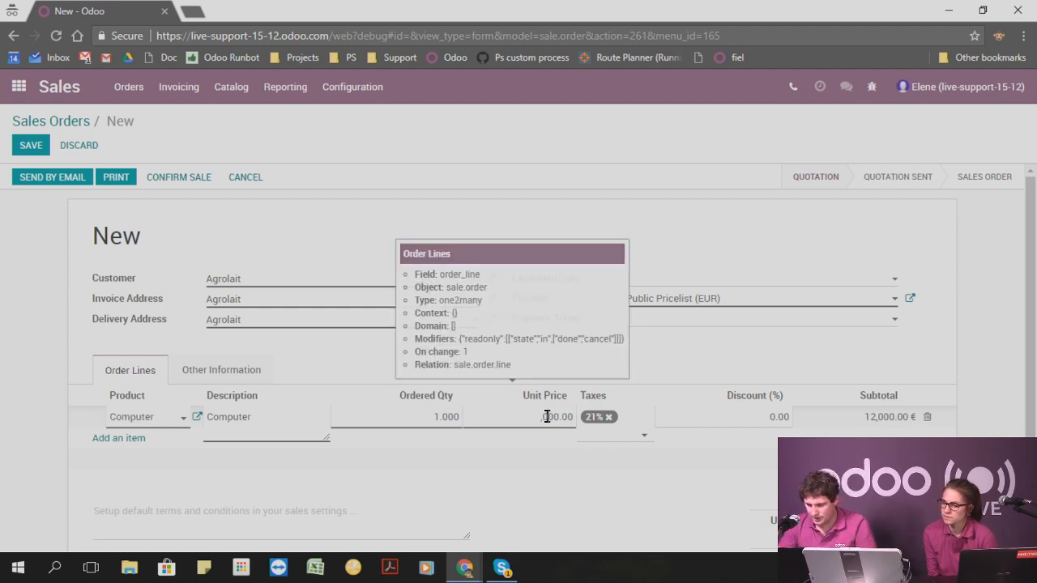
key("BackSpace")
type("10")
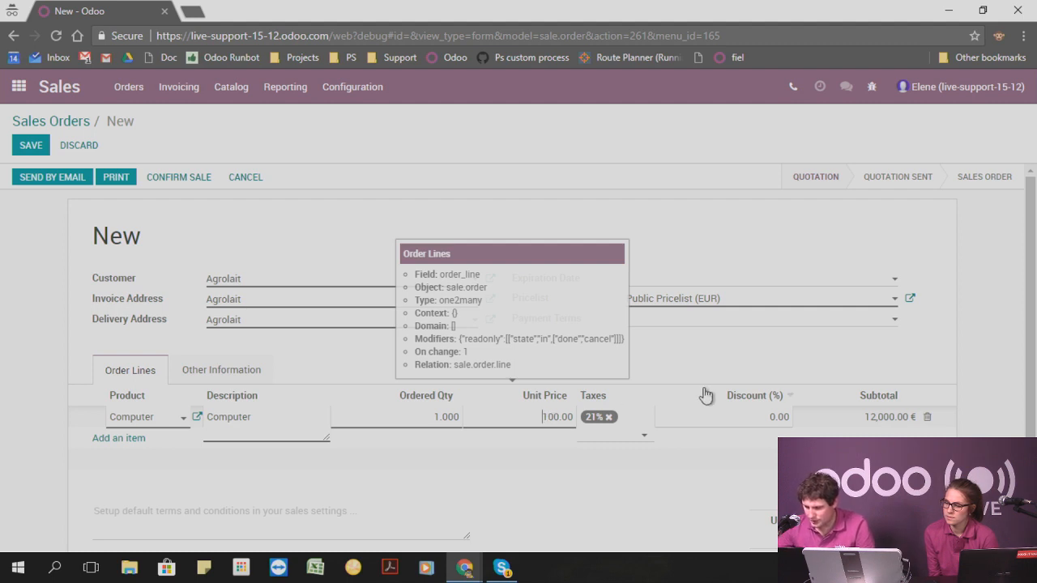
Give the Computer line a 10% discount and save the sales order.
left_click(740, 417)
left_click(775, 417)
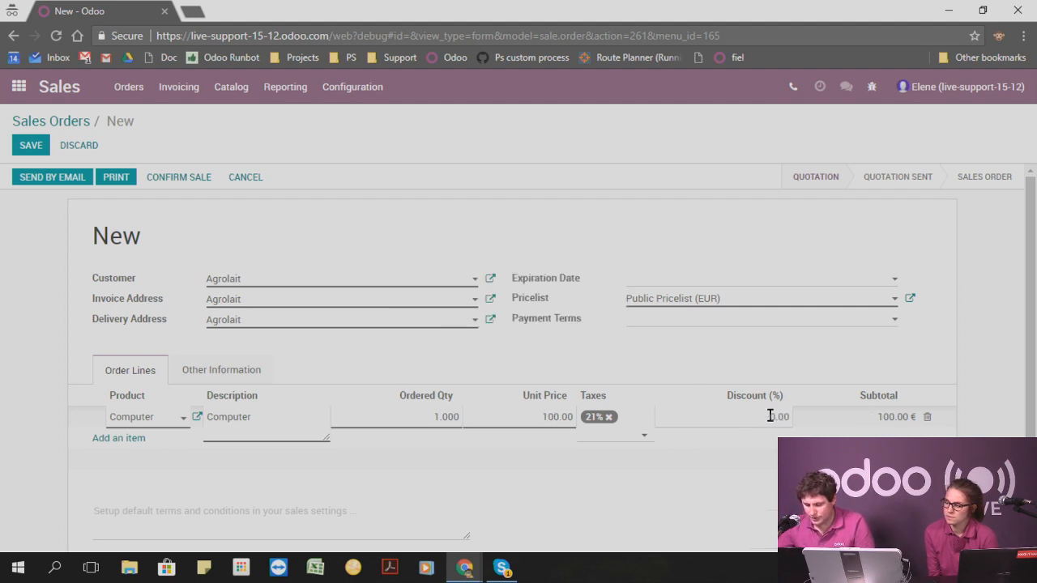
left_click(874, 350)
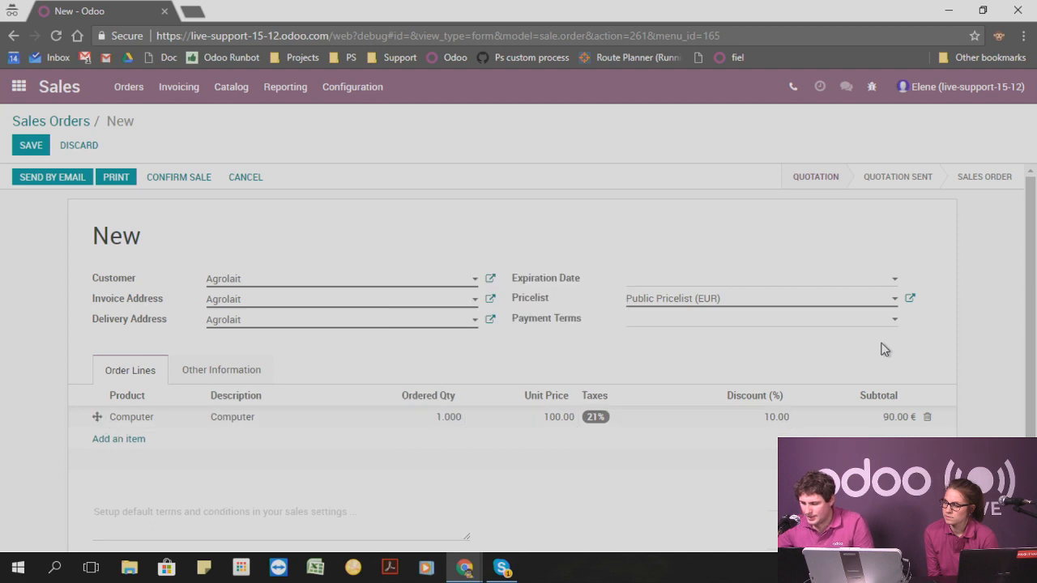
mouse_move(879, 428)
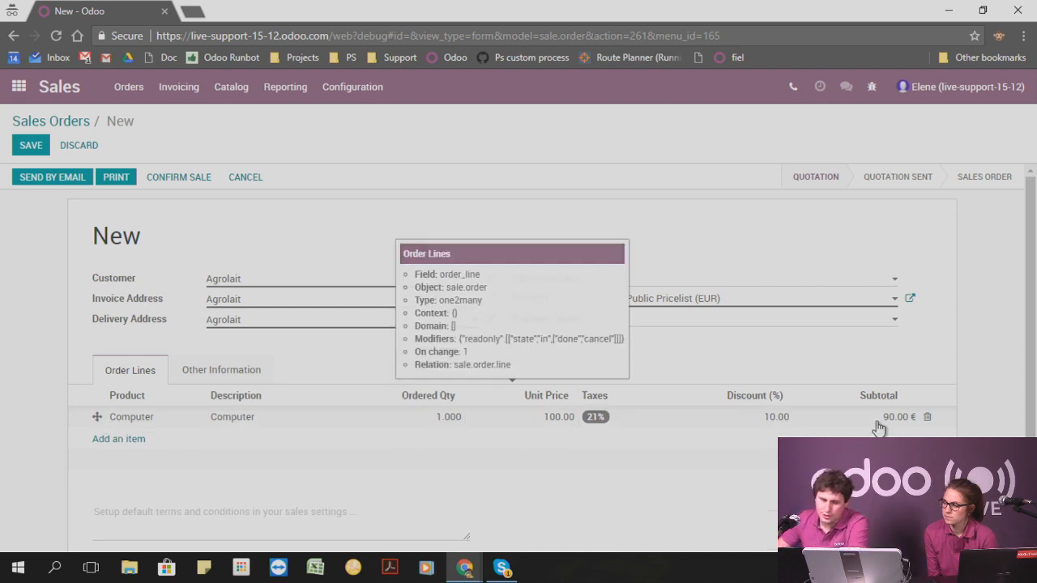
scroll(737, 375, "down", 1)
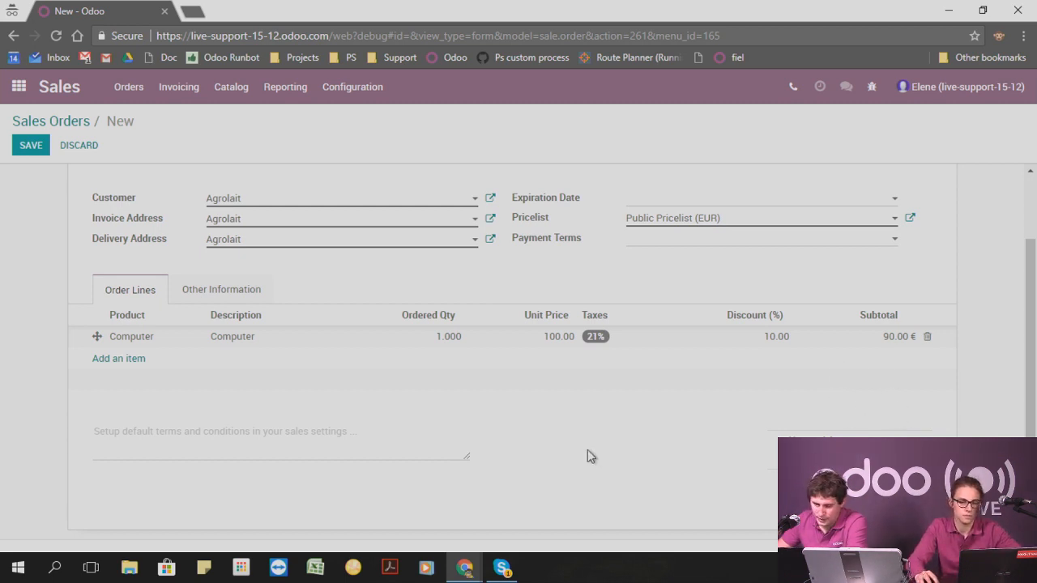
left_click(27, 148)
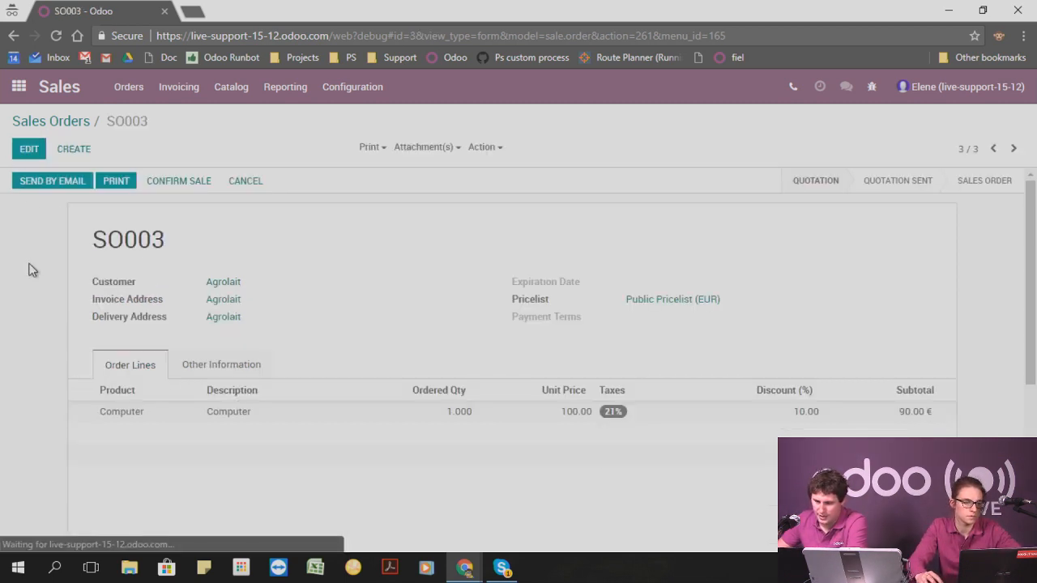
Confirm the sale of SO003, then create and view its invoice for the invoiceable lines (deduct down payments).
left_click(196, 190)
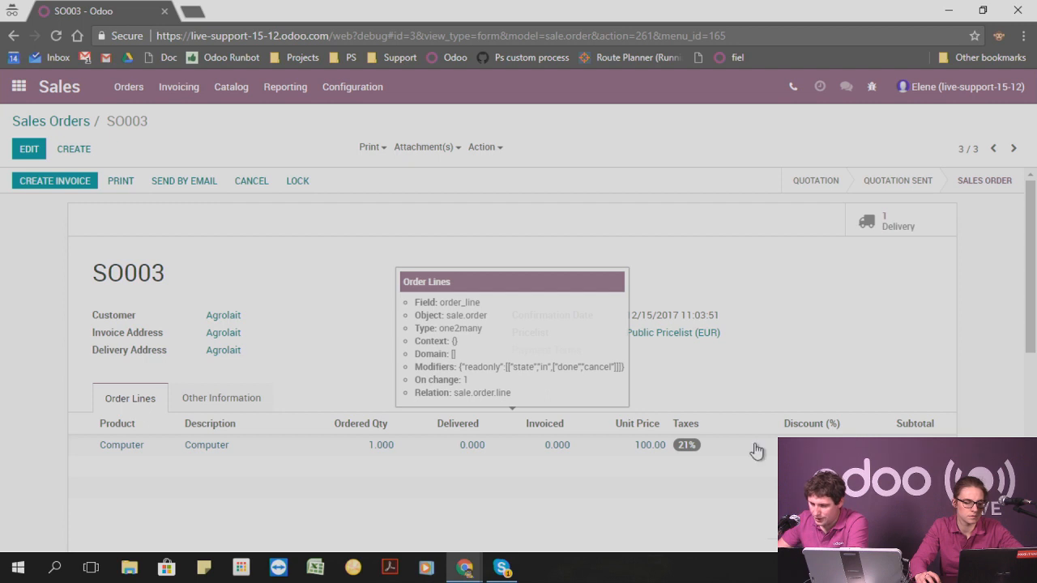
left_click(72, 185)
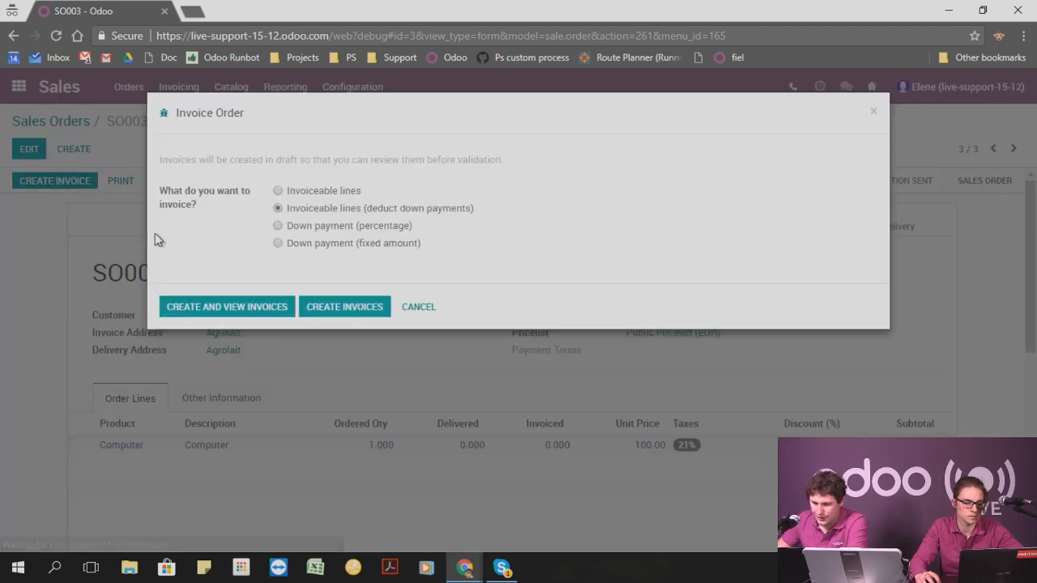
left_click(240, 304)
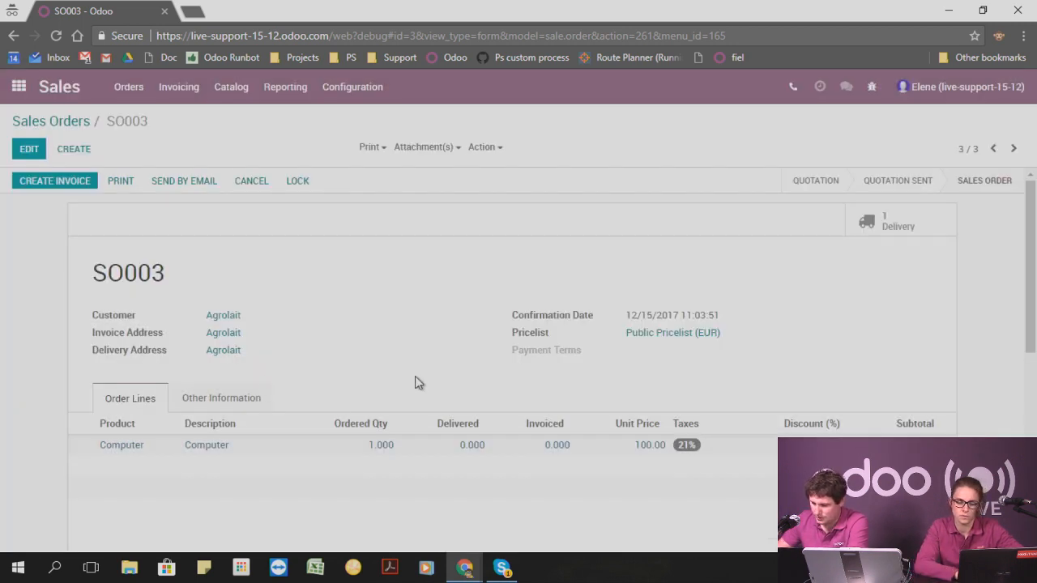
scroll(813, 335, "down", 2)
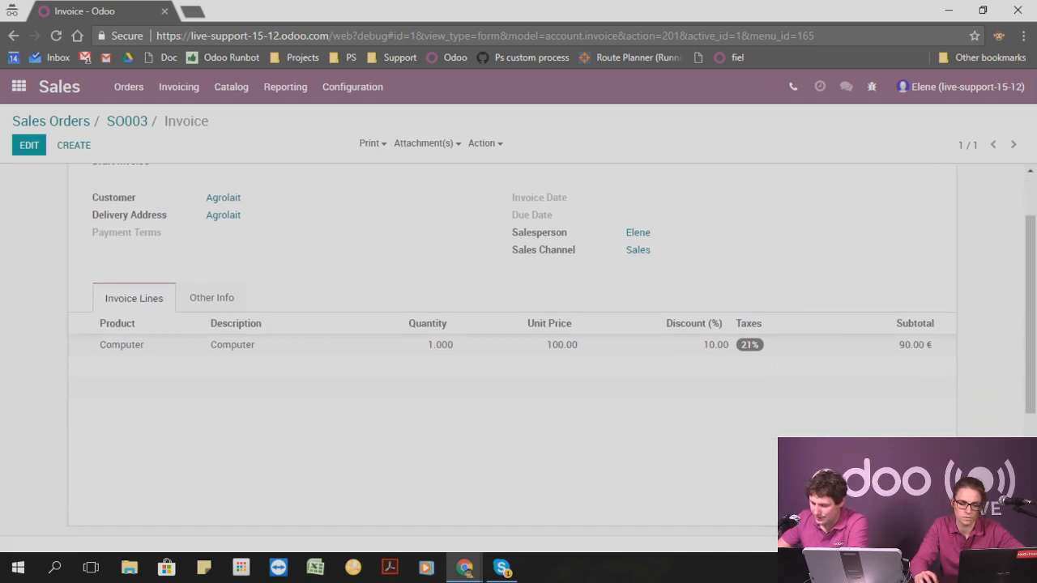
Remove the 21% tax from the draft invoice's Computer line and save the invoice.
left_click(29, 145)
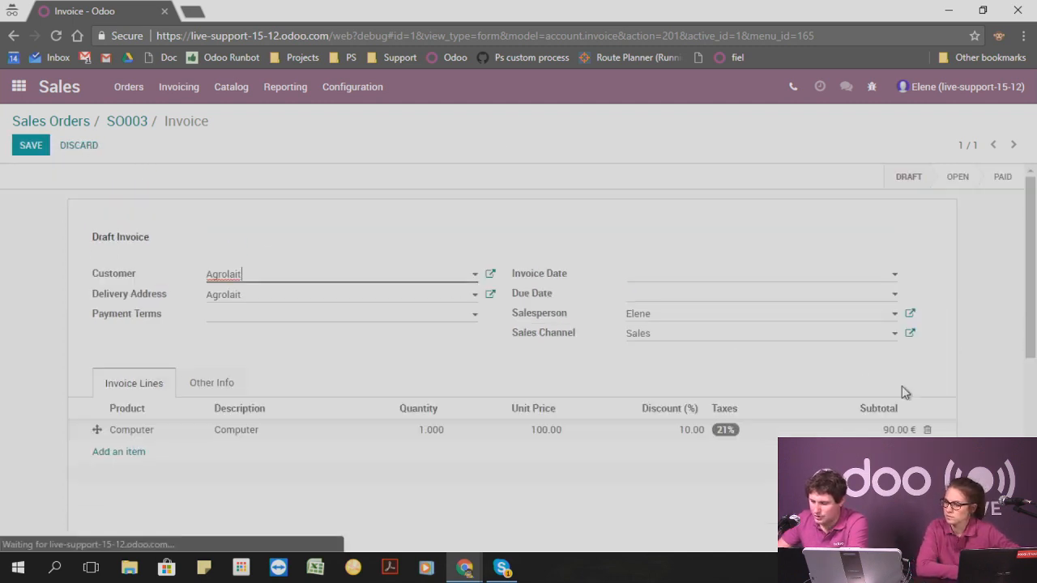
left_click(737, 430)
left_click(741, 430)
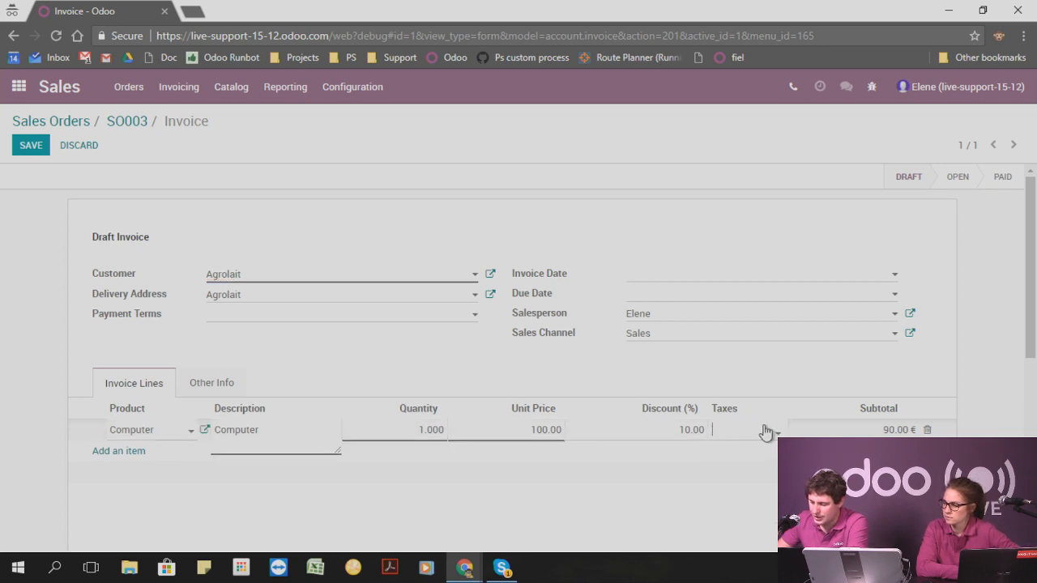
left_click(947, 368)
scroll(584, 458, "down", 2)
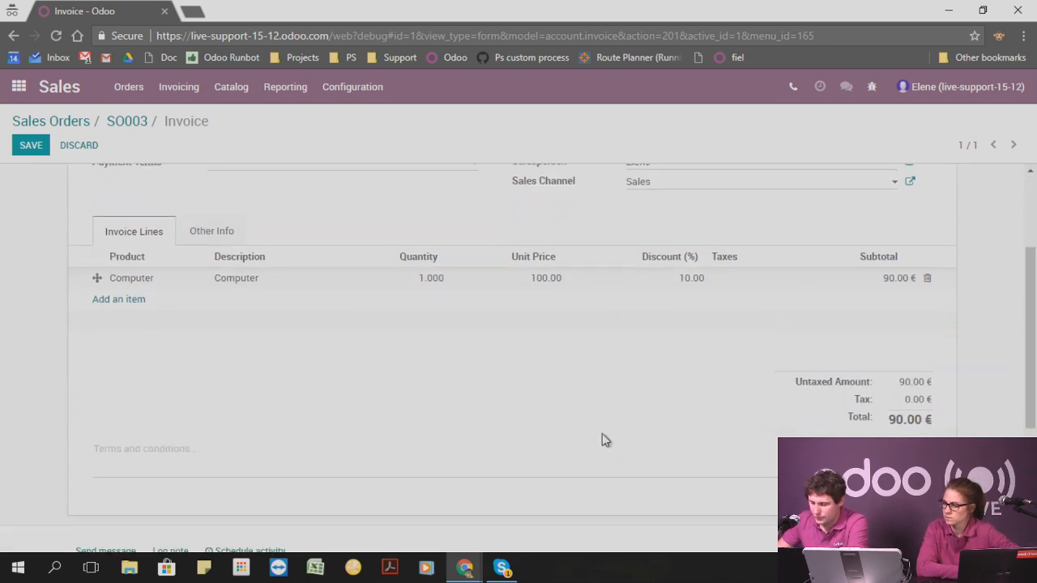
left_click(31, 150)
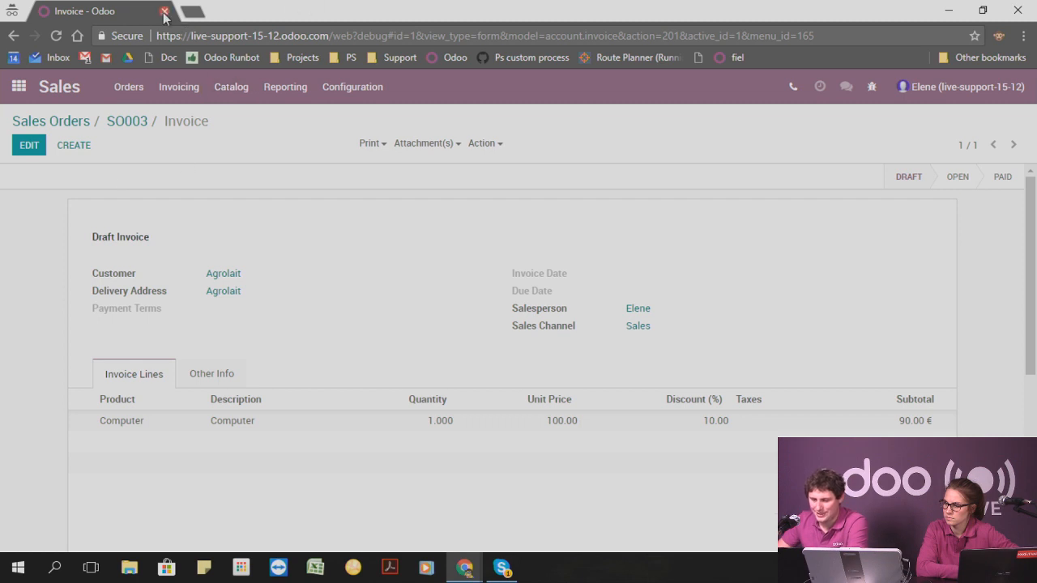
Switch to the other Odoo browser window and open the invoice of order SO003 in Sales.
mouse_move(464, 567)
left_click(389, 512)
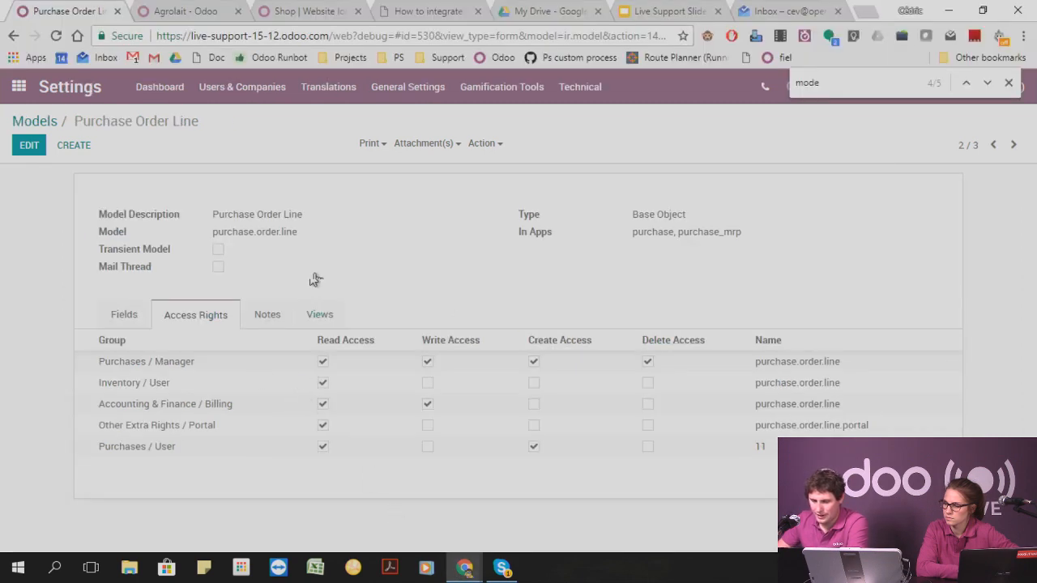
left_click(23, 87)
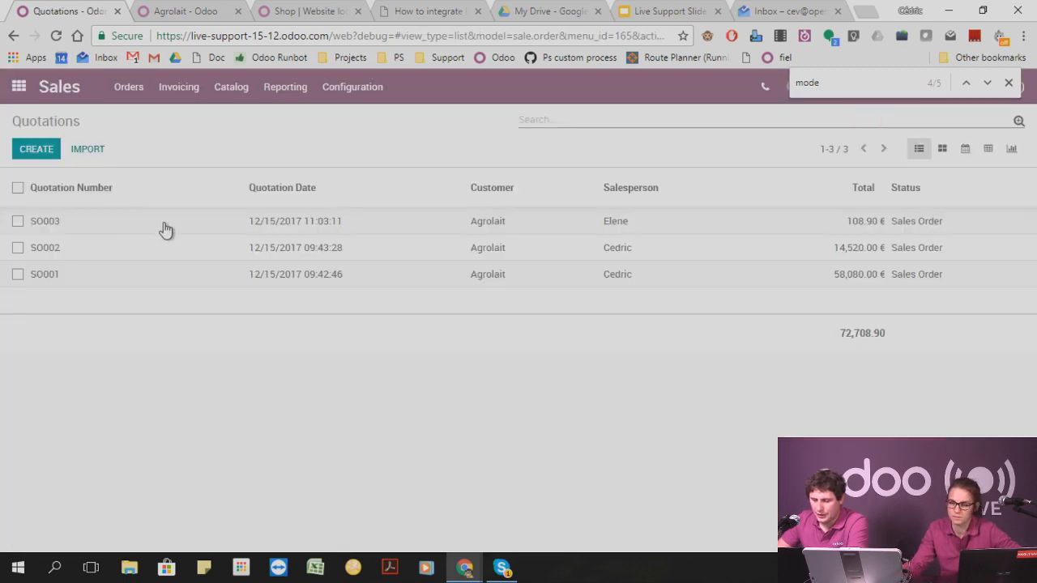
left_click(134, 230)
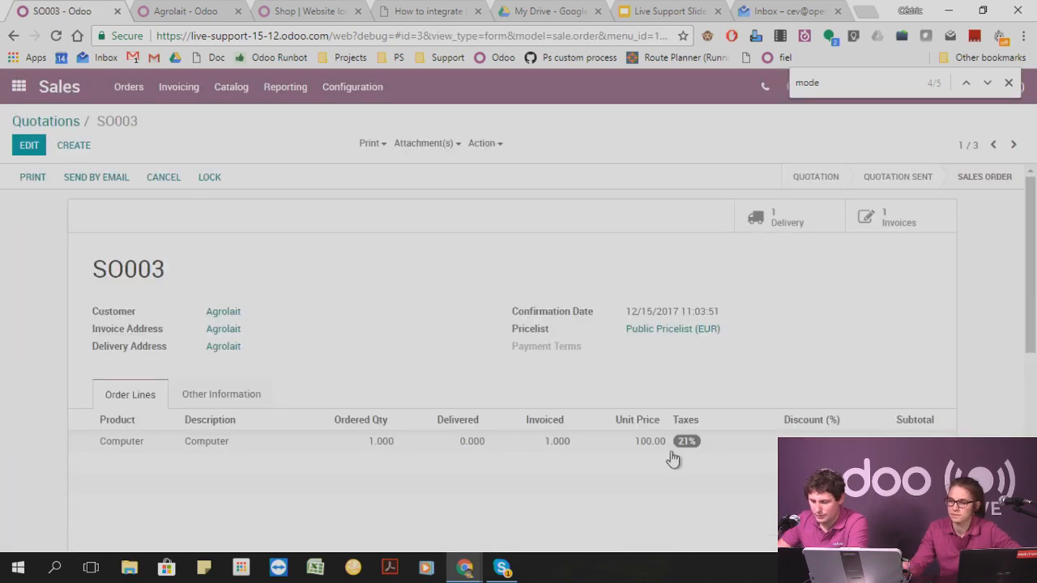
left_click(885, 219)
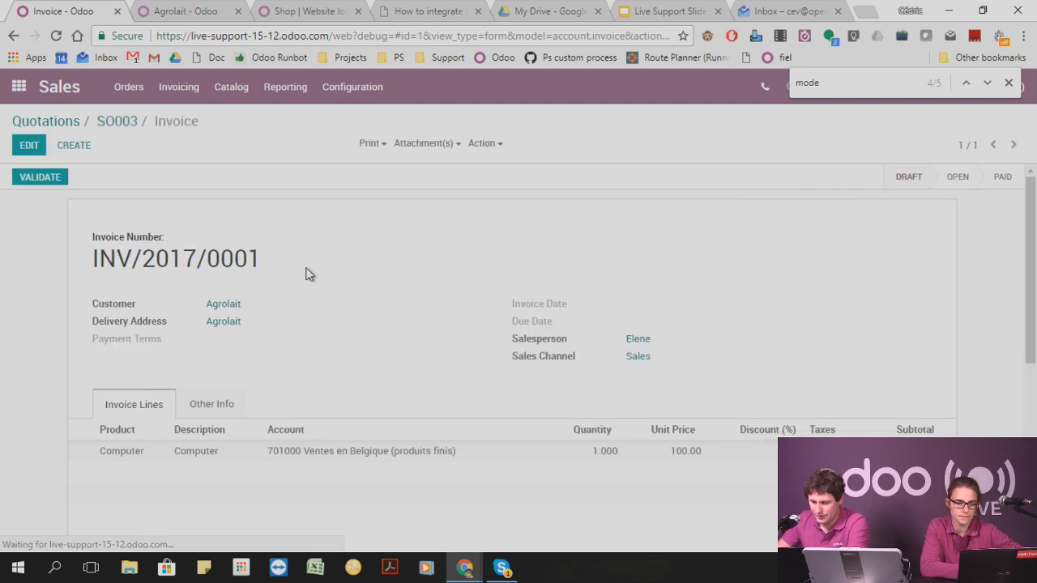
Validate the invoice and open its journal entry from the invoice's additional information.
left_click(45, 179)
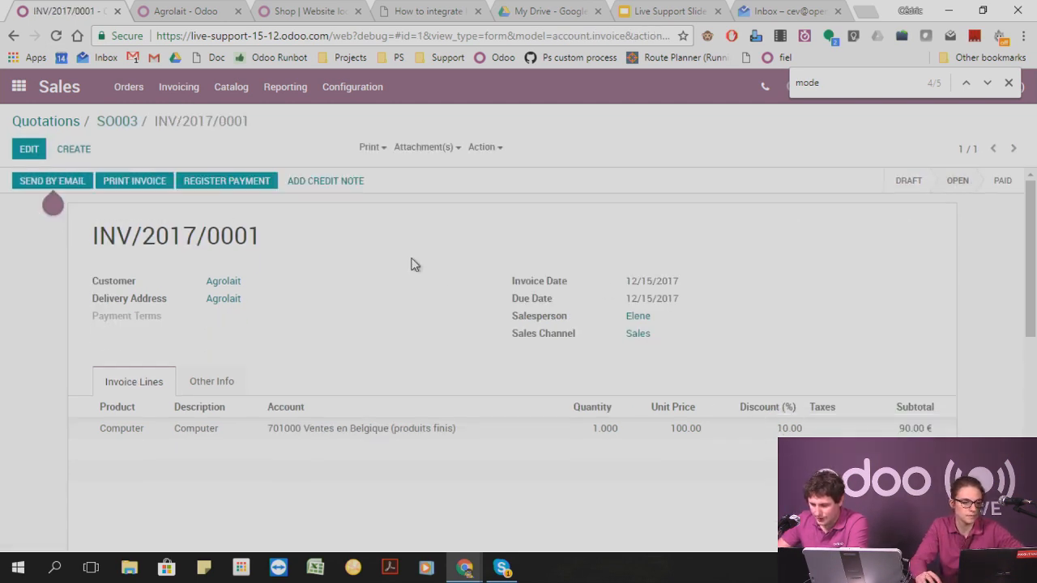
left_click(194, 381)
left_click(652, 426)
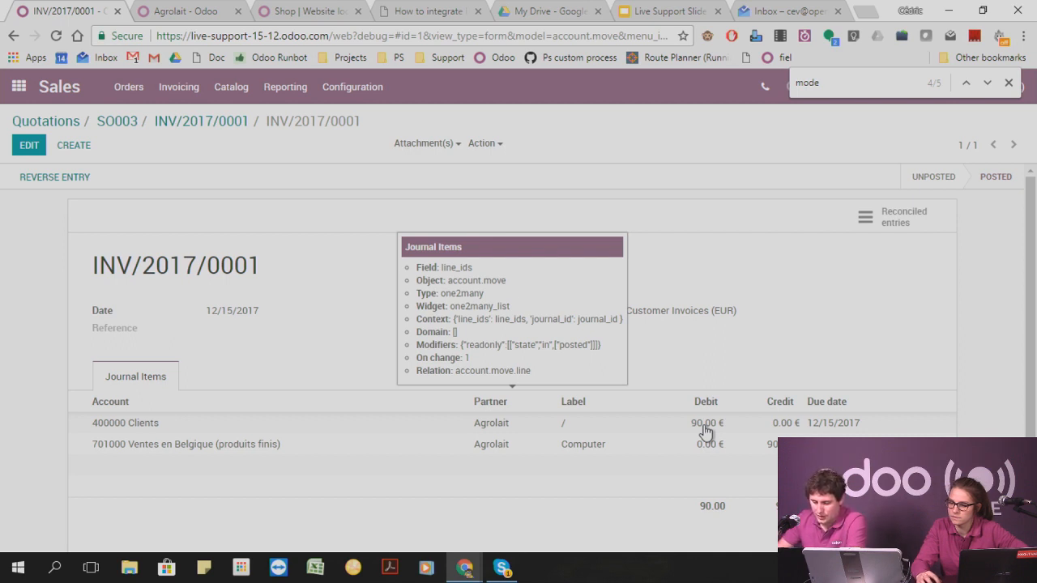
Switch to Point of Sale and open the configuration of the Main point of sale for editing.
left_click(19, 87)
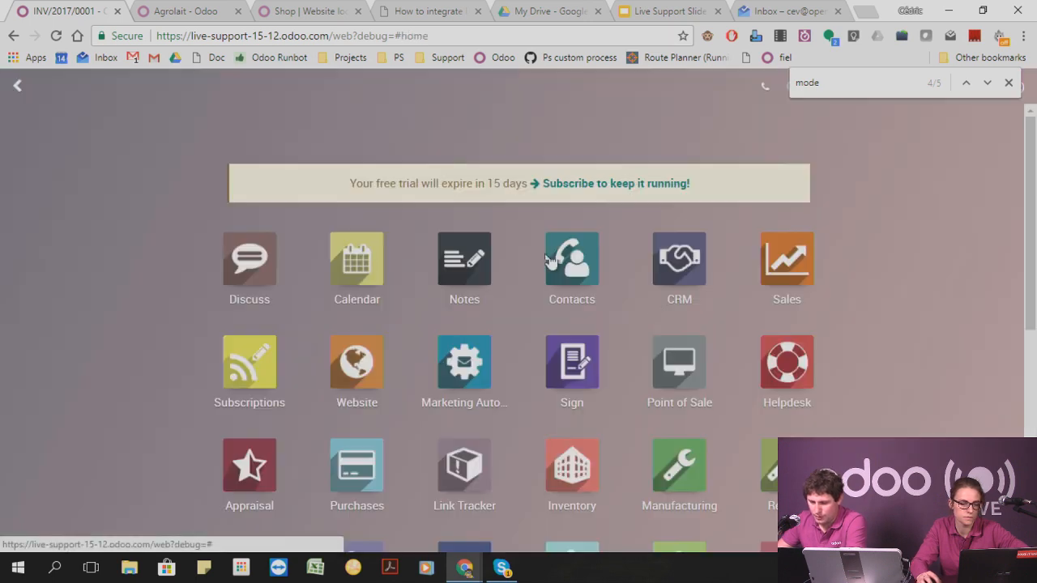
mouse_move(687, 371)
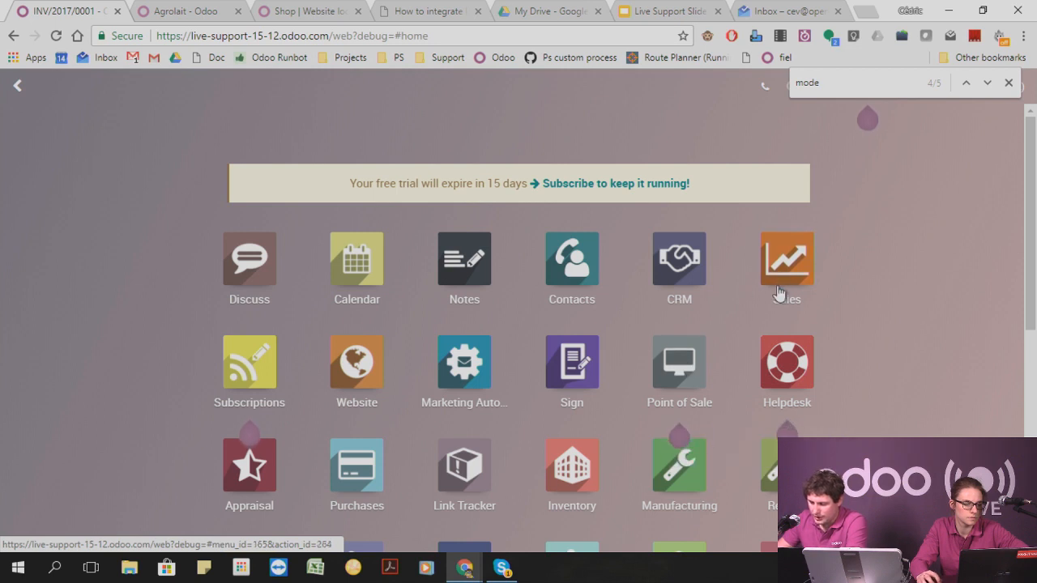
left_click(716, 350)
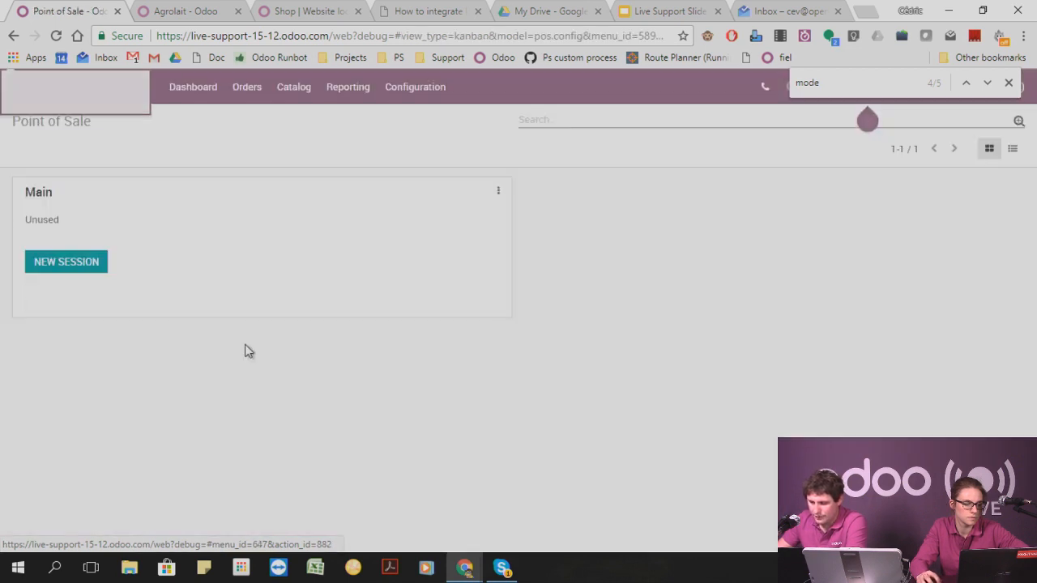
left_click(420, 91)
left_click(422, 121)
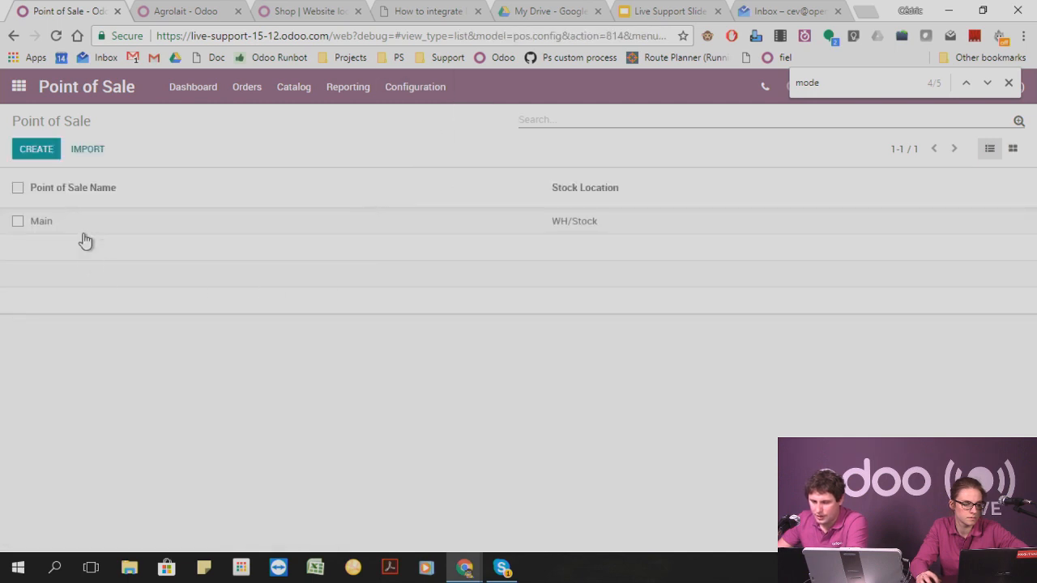
left_click(130, 226)
left_click(36, 146)
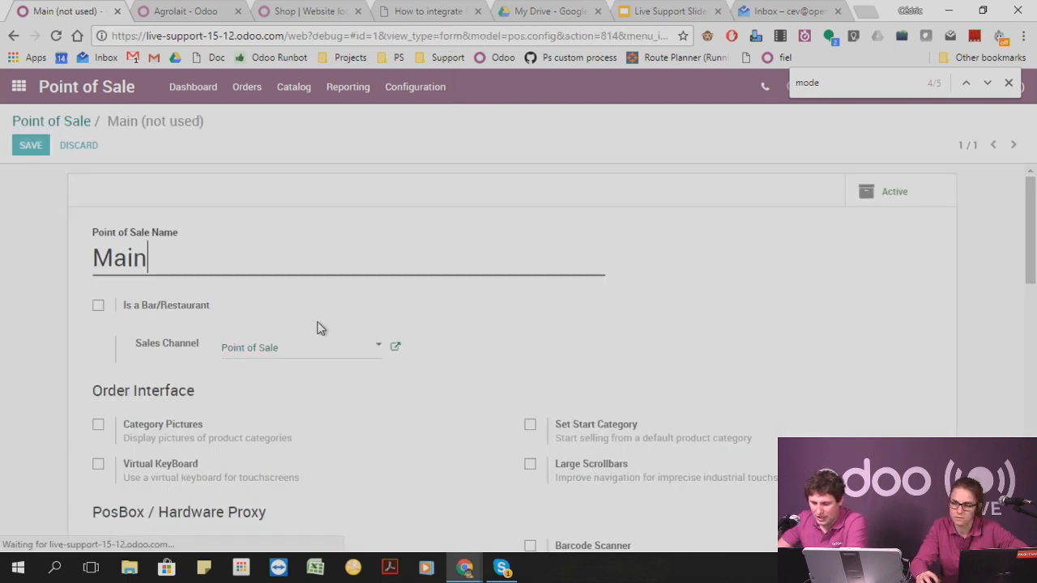
Enable Global Discounts for the Main point of sale, with [MISC] Miscellaneous as discount product and 10.00%, and save.
scroll(317, 328, "down", 3)
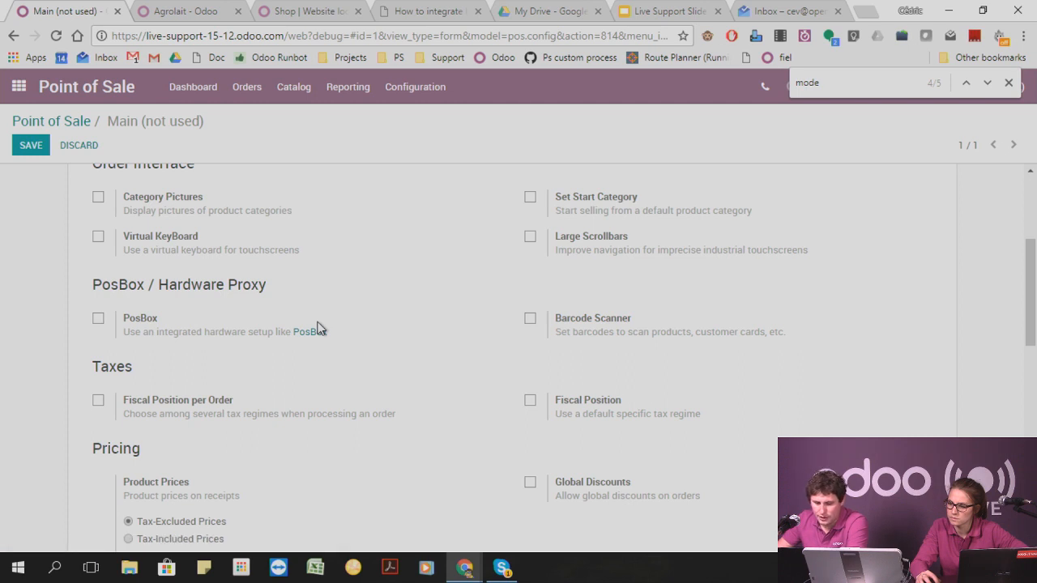
scroll(318, 328, "down", 4)
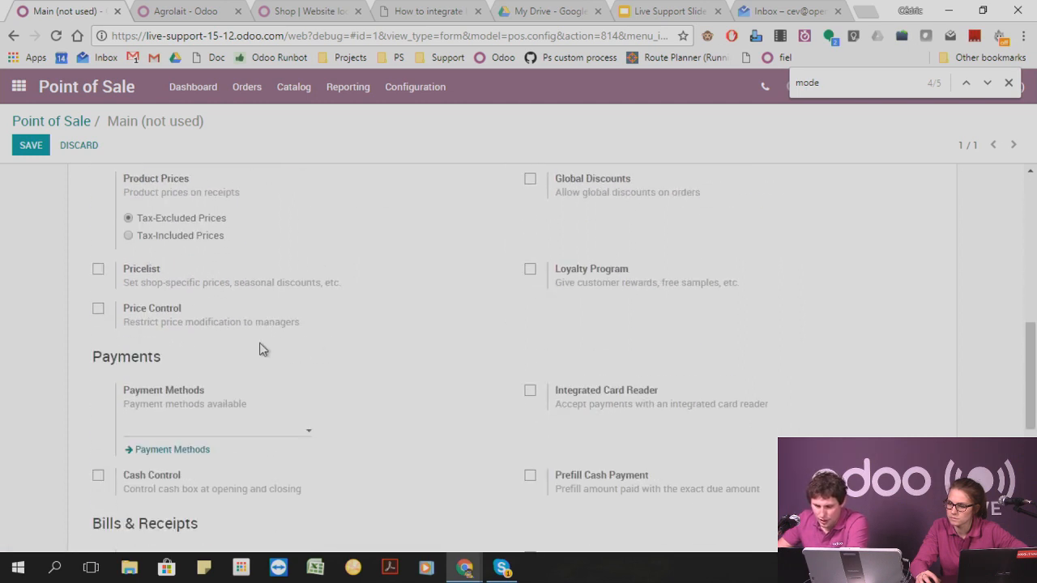
scroll(498, 299, "up", 1)
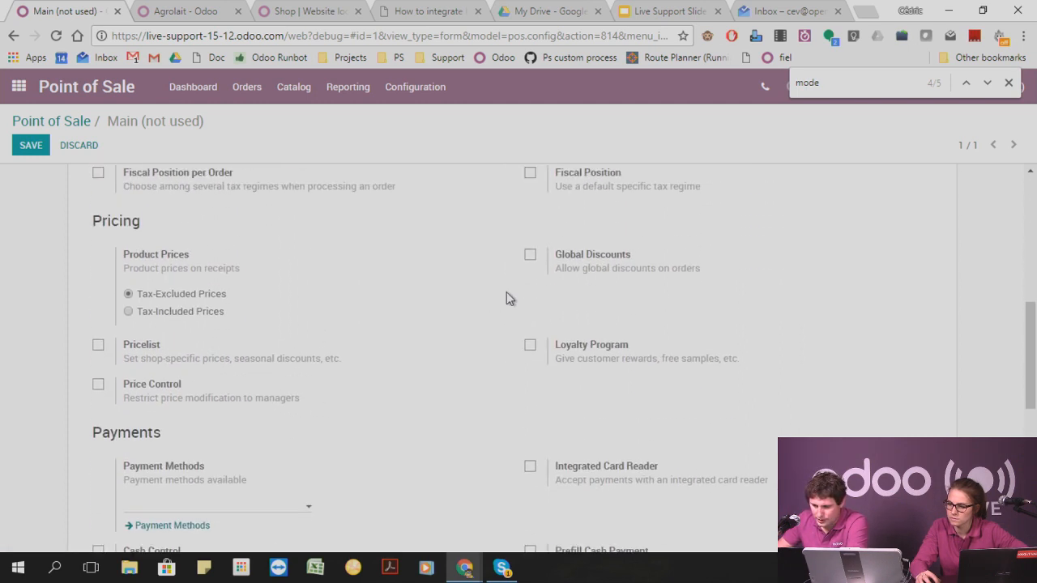
left_click(529, 254)
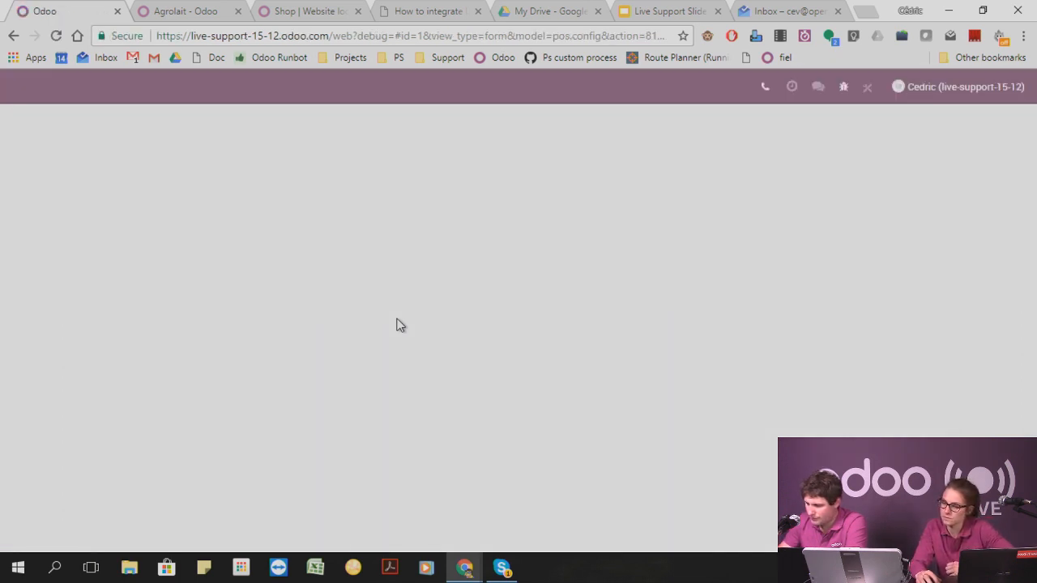
scroll(507, 280, "down", 3)
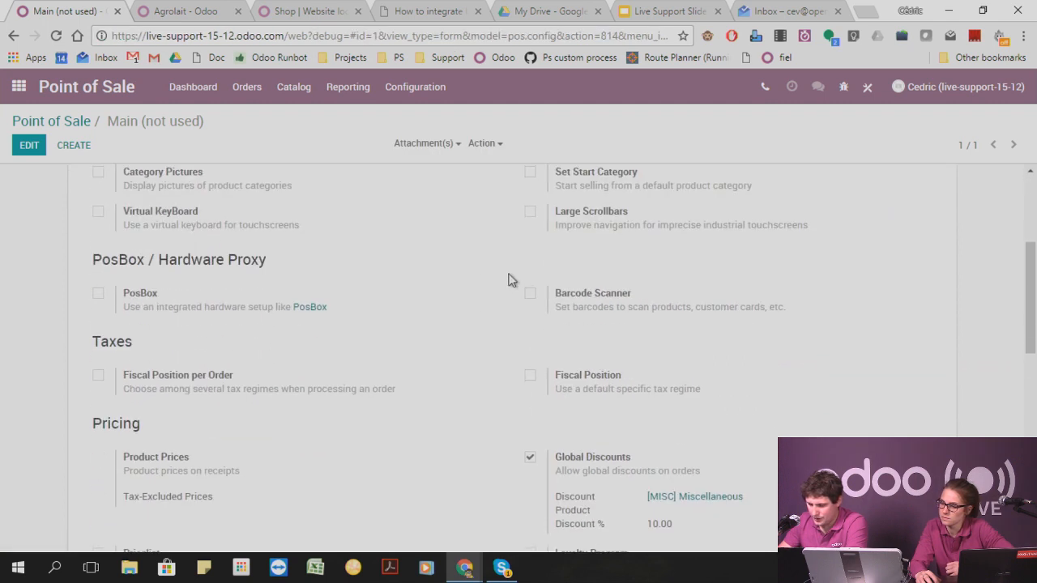
scroll(522, 303, "down", 2)
scroll(640, 373, "up", 5)
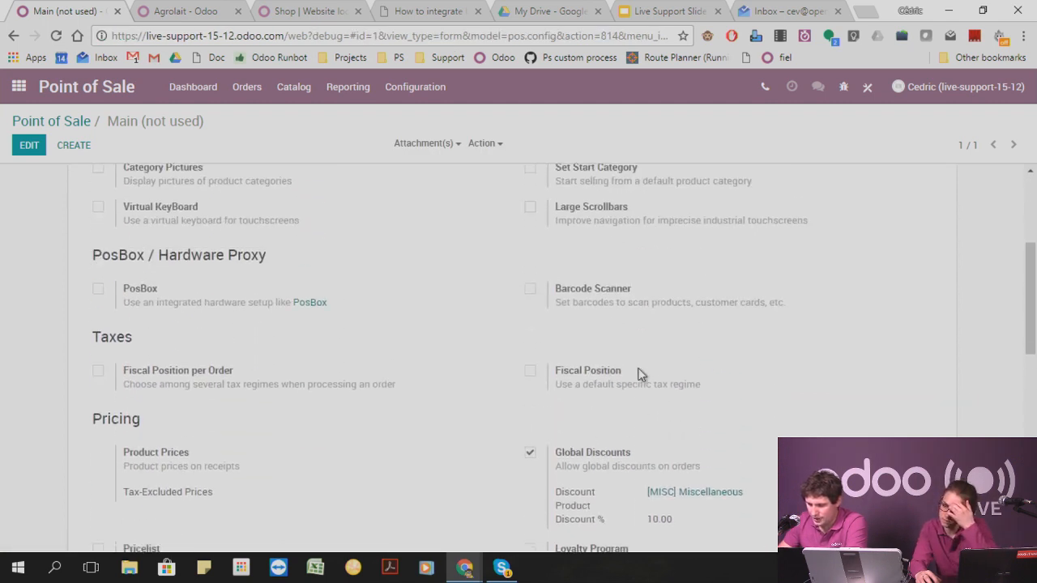
Return to the Point of Sale dashboard and start a new session for Main.
left_click(68, 125)
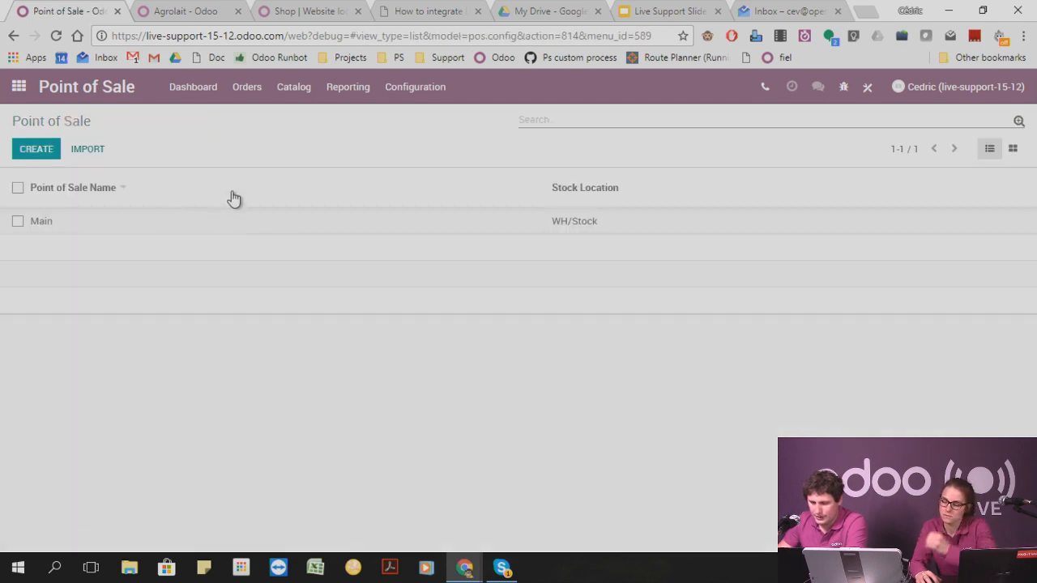
left_click(294, 87)
left_click(247, 87)
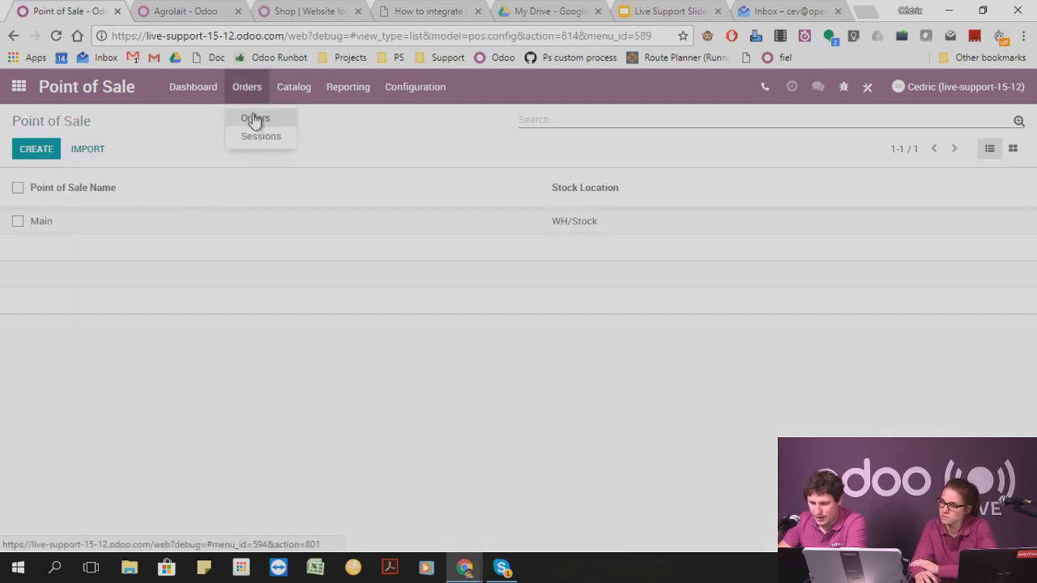
left_click(255, 119)
left_click(199, 91)
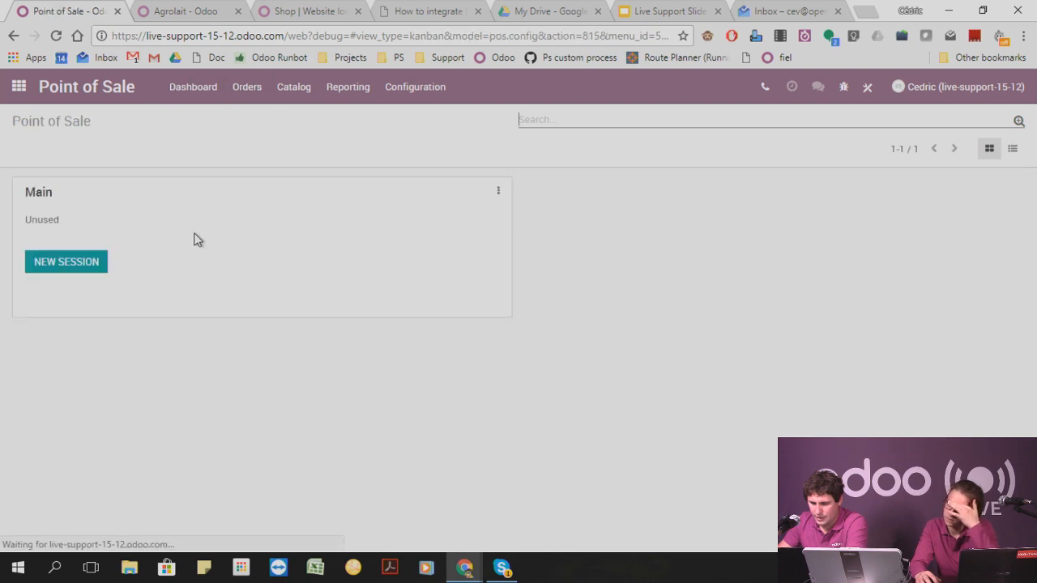
left_click(62, 267)
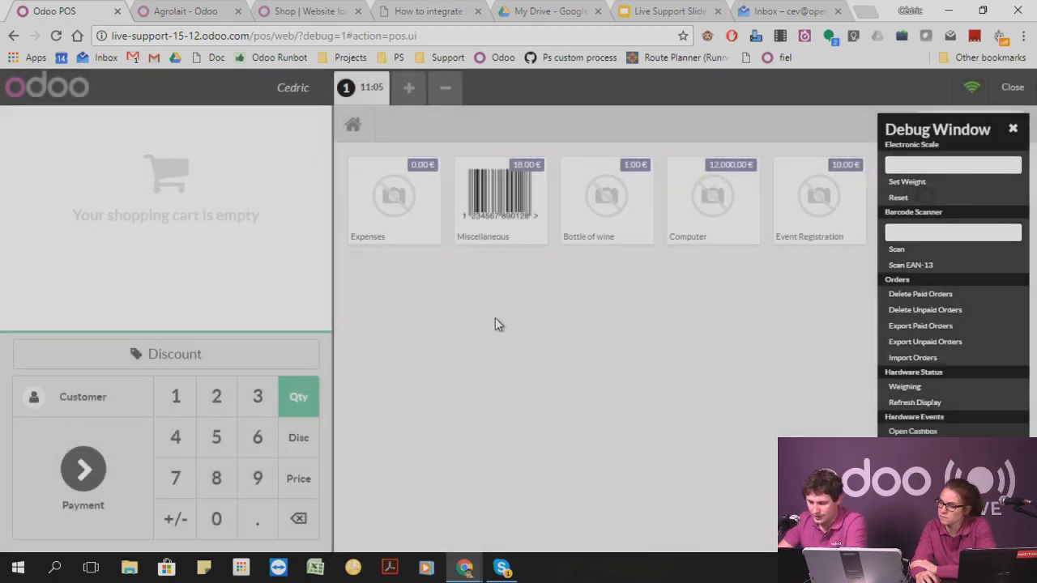
Add the Computer product to the order and set its price to 100.
left_click(708, 217)
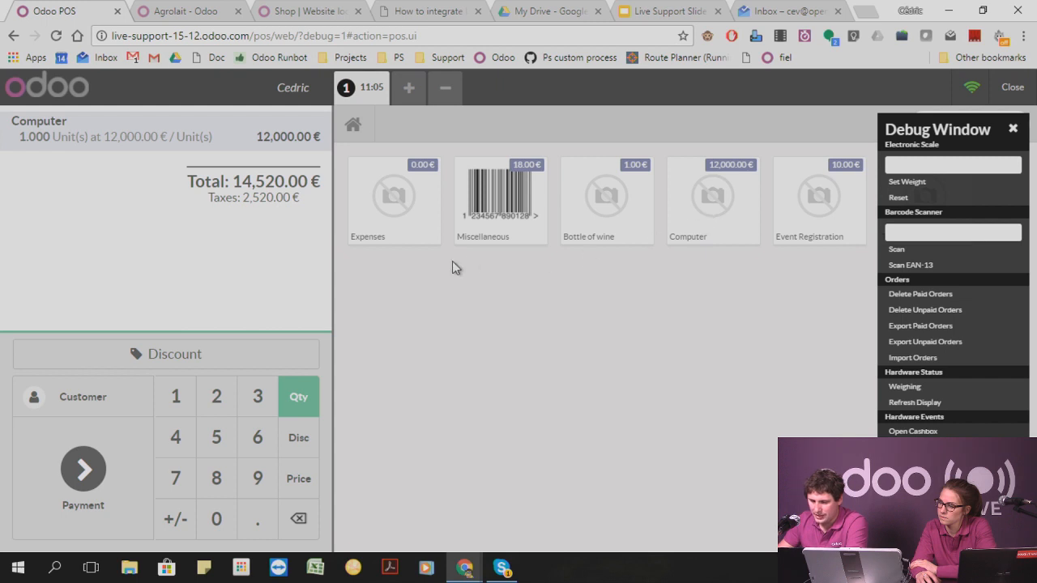
left_click(297, 478)
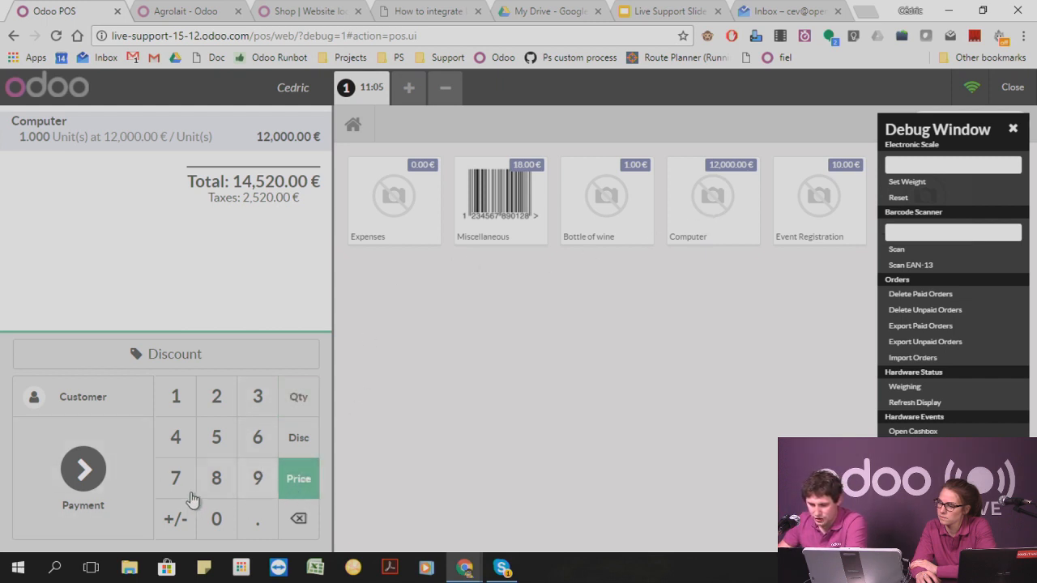
left_click(175, 396)
left_click(217, 518)
left_click(217, 519)
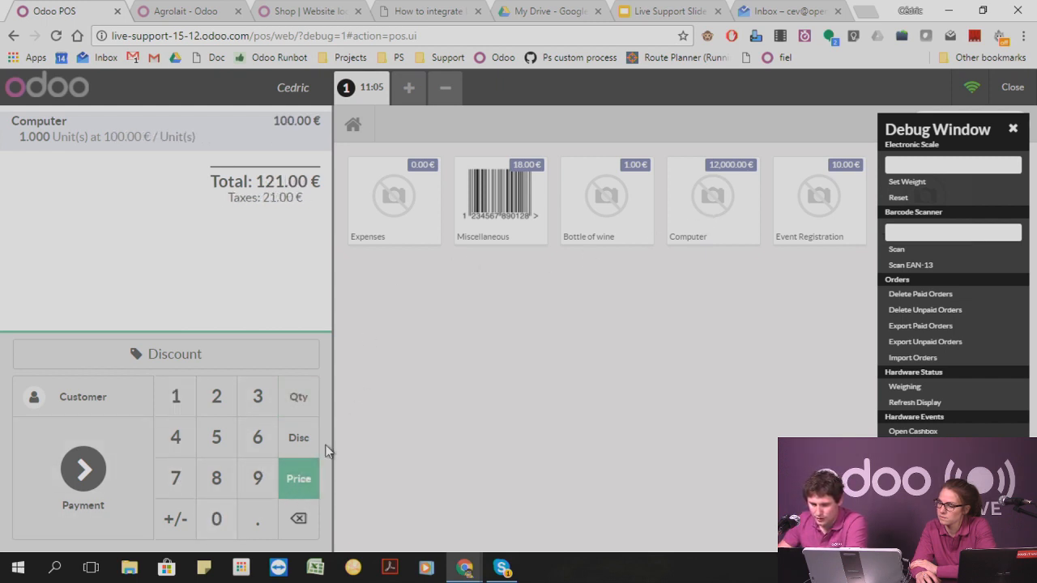
Apply a 10% global discount to the order and proceed to payment.
left_click(200, 366)
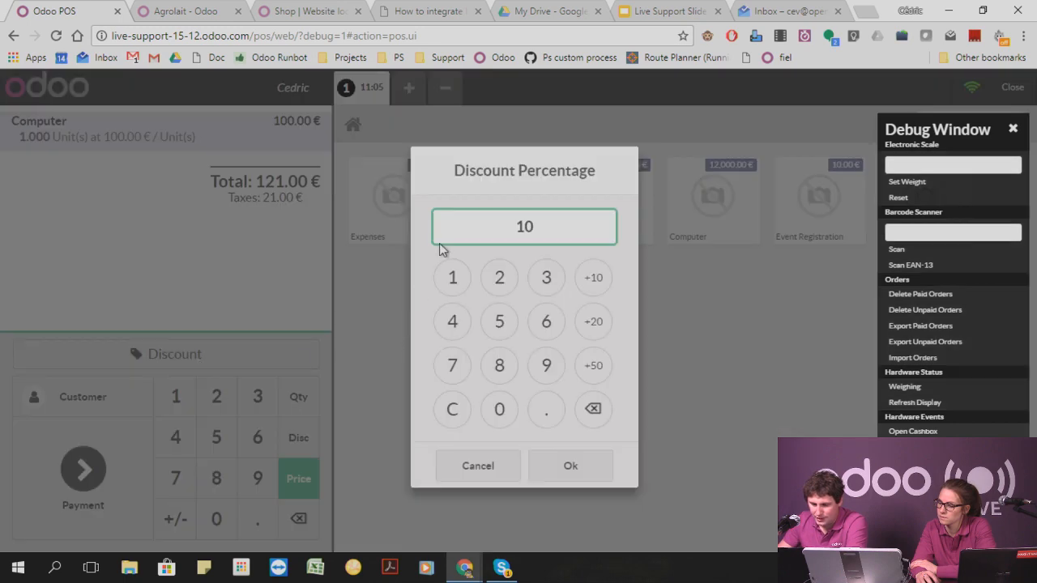
left_click(571, 465)
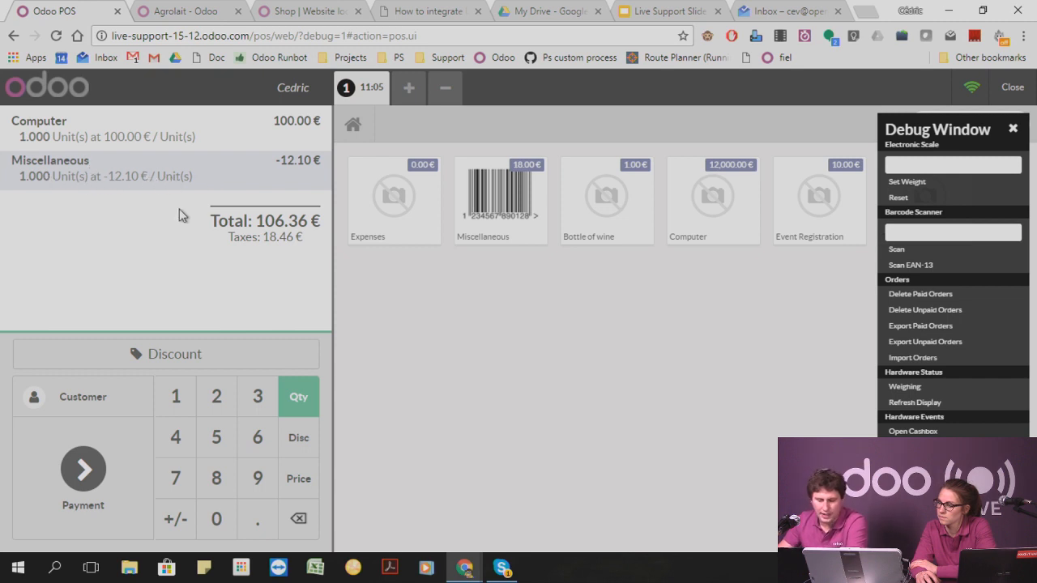
left_click(91, 476)
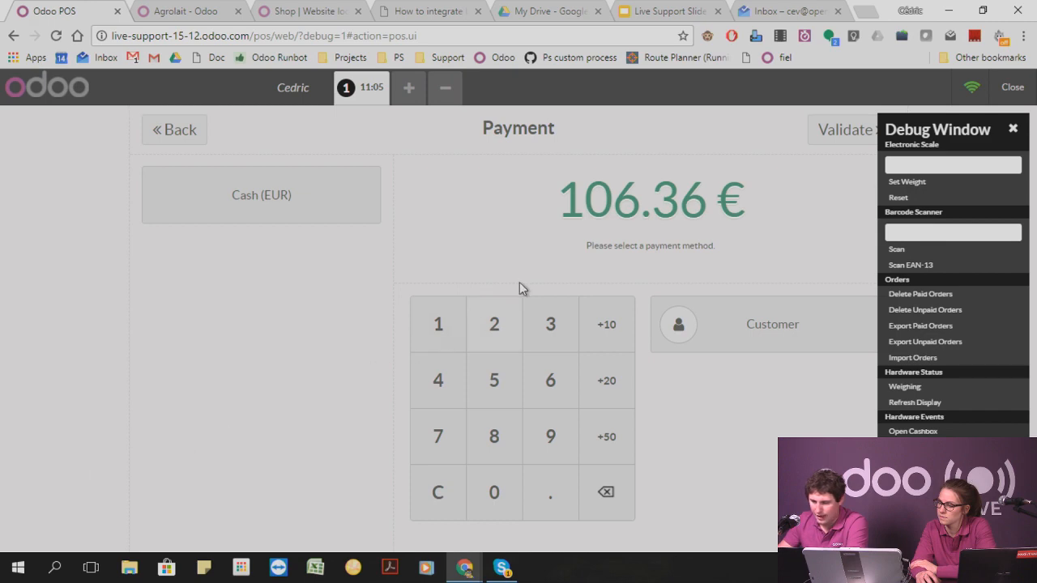
Pay the order with 200 in cash, validate it, close the debug window and move on to a new order.
left_click(313, 207)
left_click(505, 340)
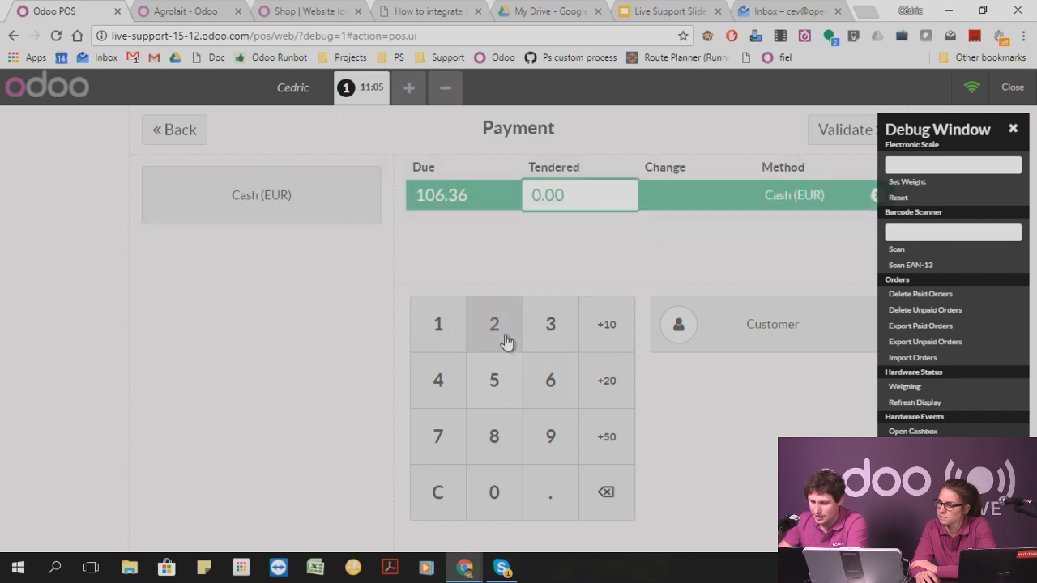
double_click(493, 496)
left_click(828, 134)
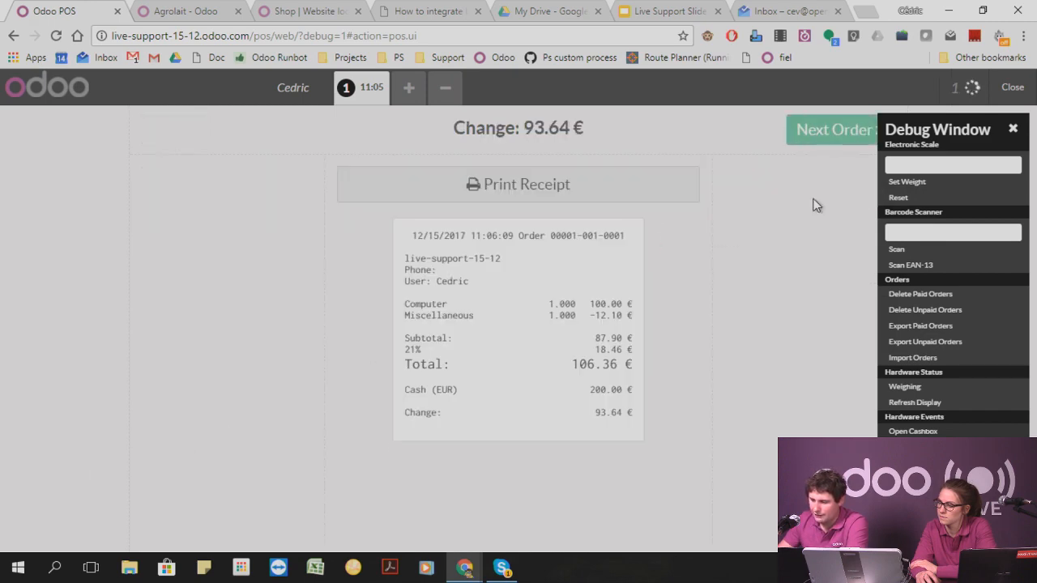
left_click(1015, 131)
left_click(824, 134)
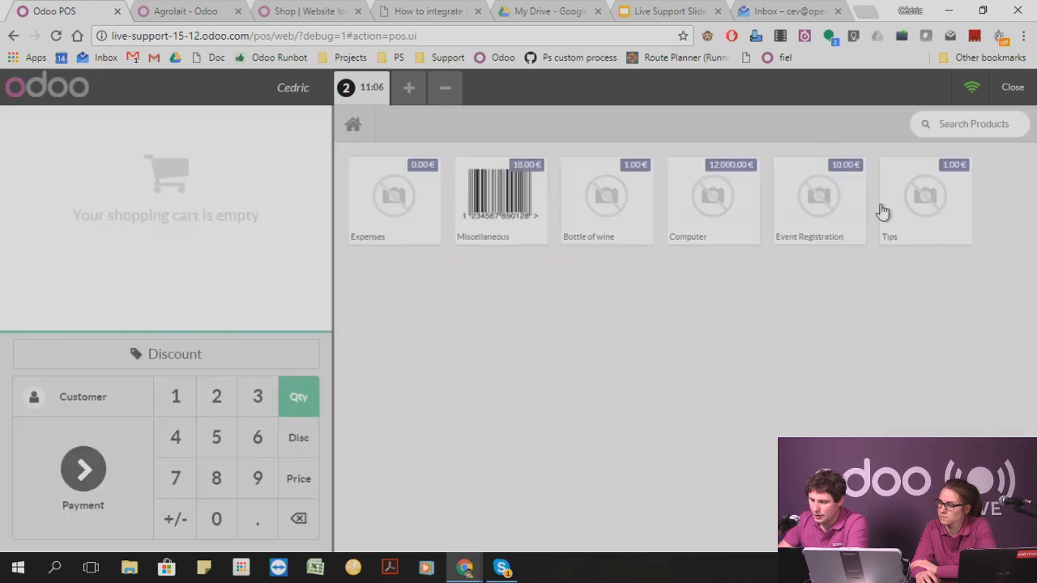
Leave the selling screen and close the Main session, validating the closing and posting its entries.
left_click(1013, 87)
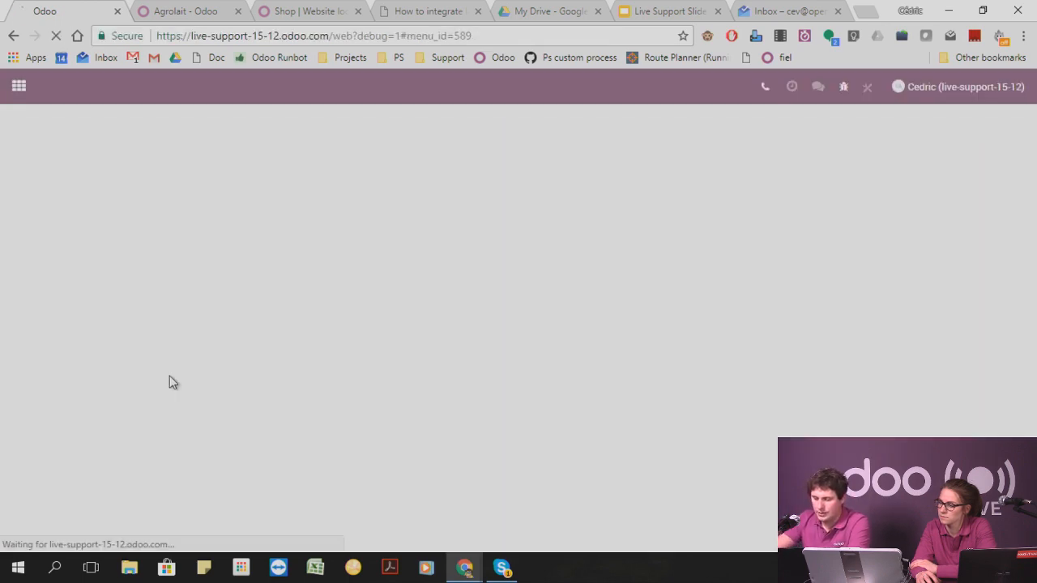
left_click(53, 279)
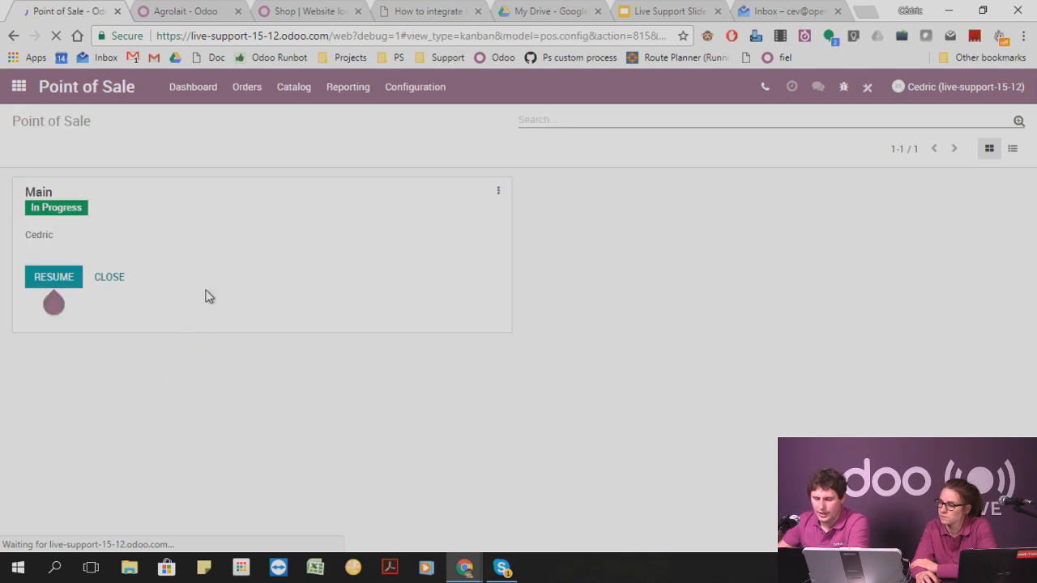
left_click(115, 280)
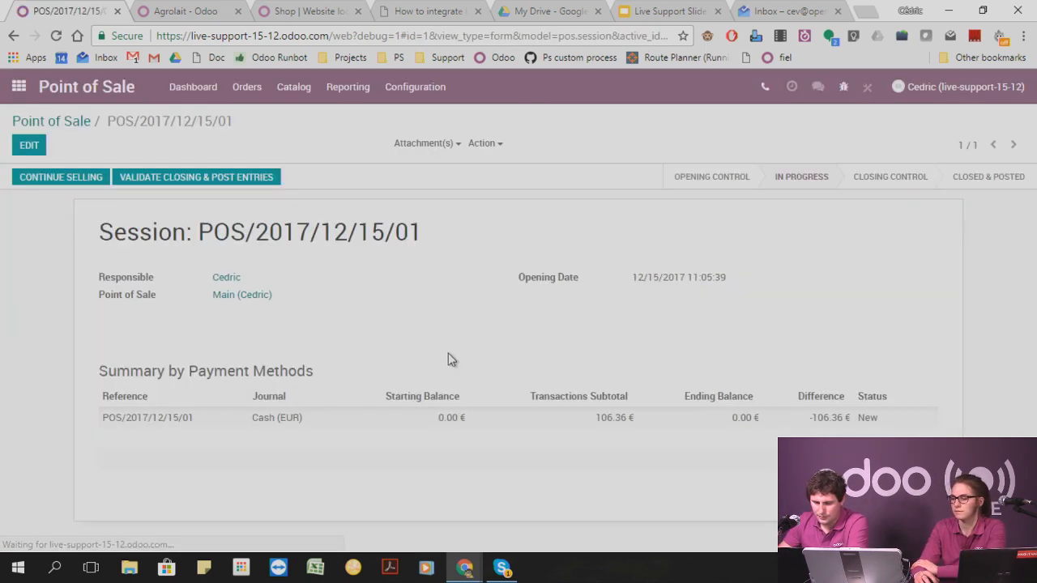
left_click(187, 182)
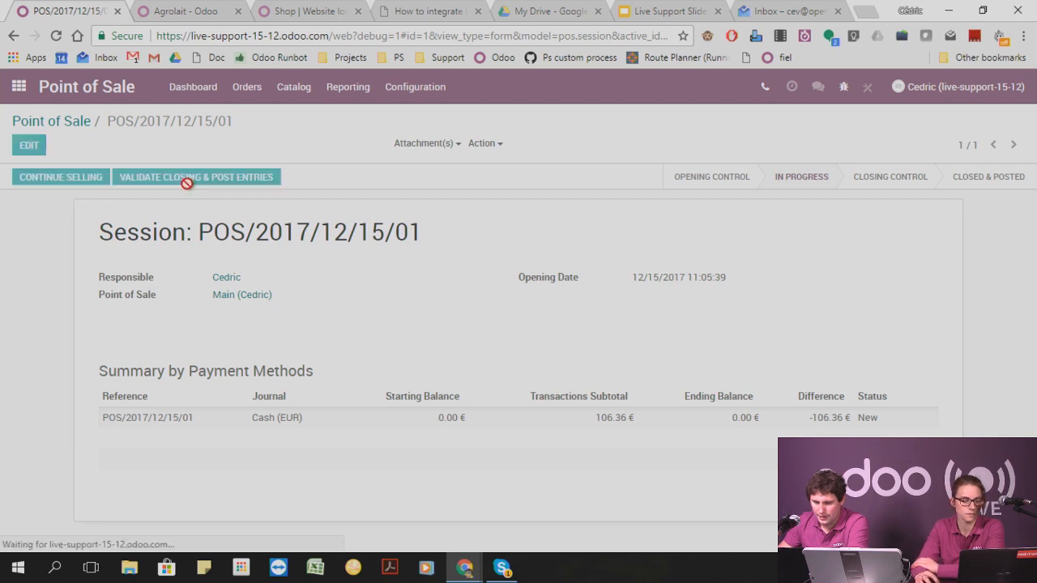
Open the posted Point of Sale order's journal entry and examine which account the Miscellaneous discount line uses.
left_click(242, 87)
left_click(260, 121)
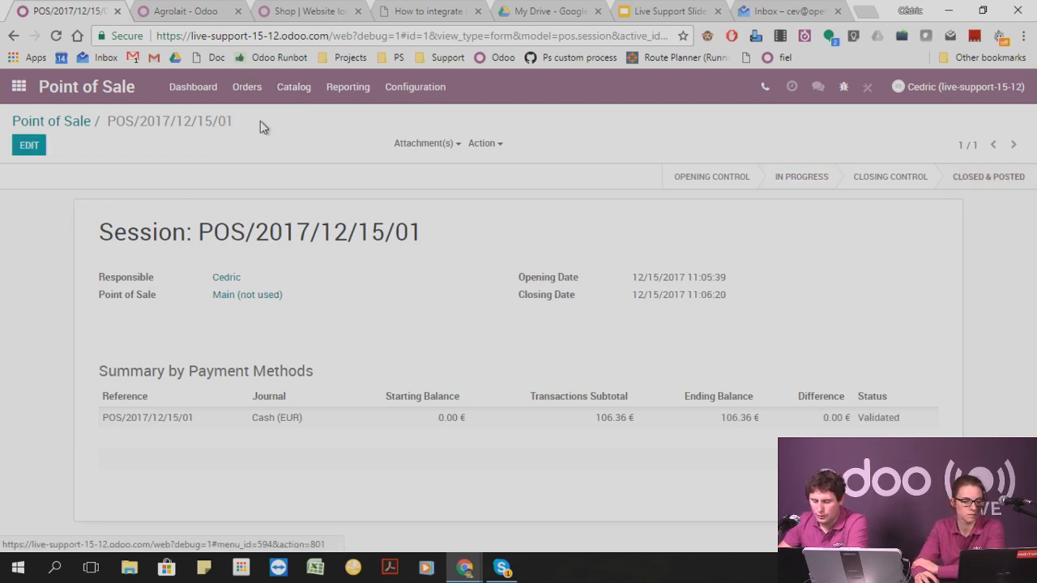
left_click(181, 220)
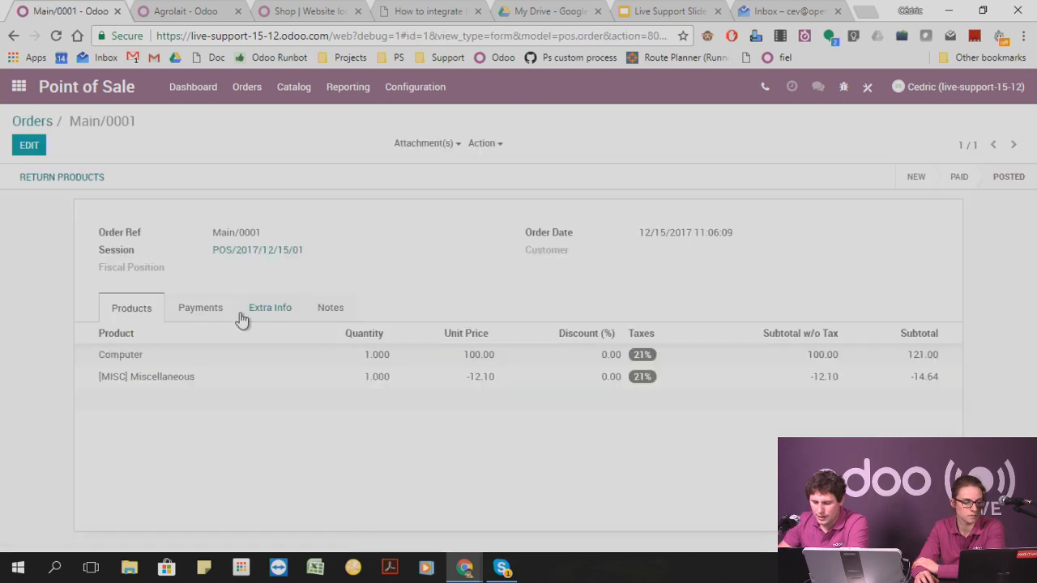
left_click(204, 310)
left_click(261, 309)
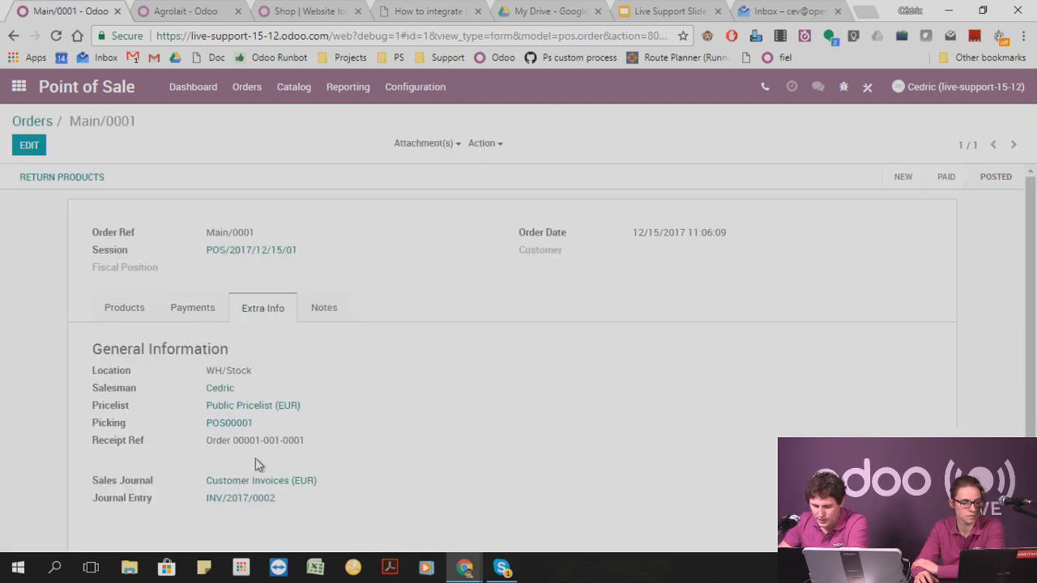
left_click(227, 499)
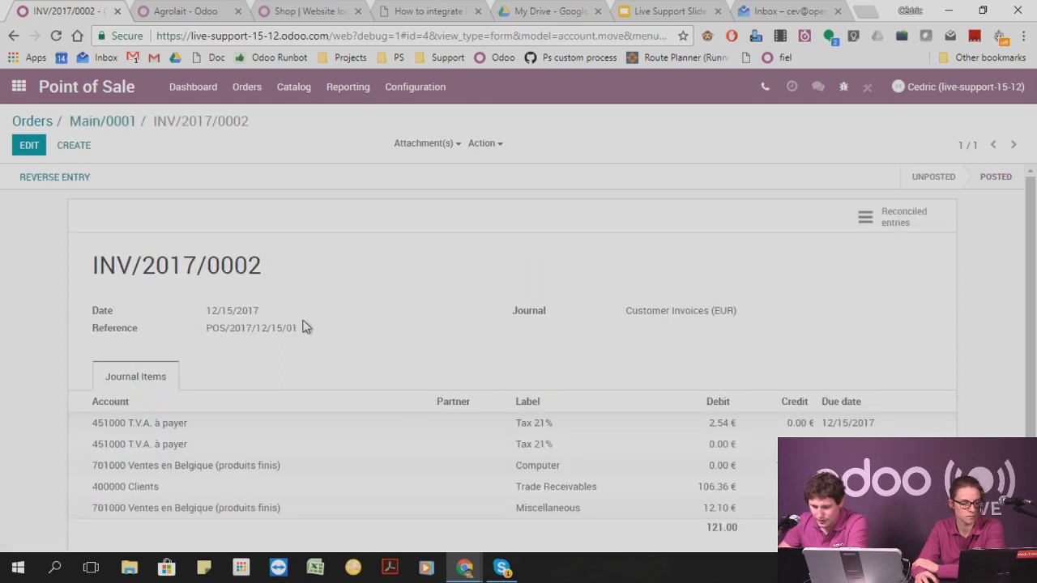
scroll(127, 427, "down", 1)
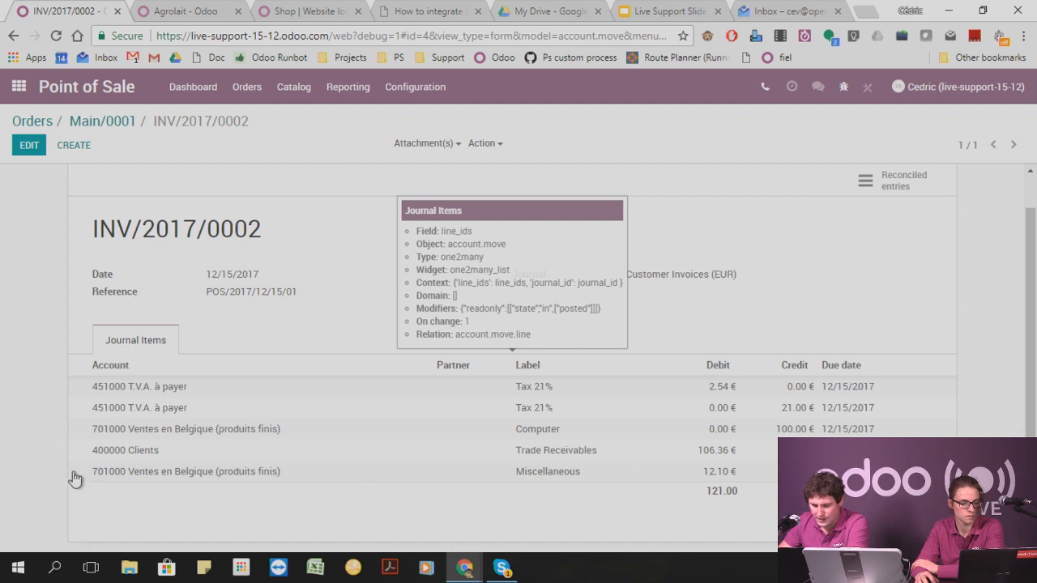
left_click_drag(84, 475, 291, 478)
left_click(877, 111)
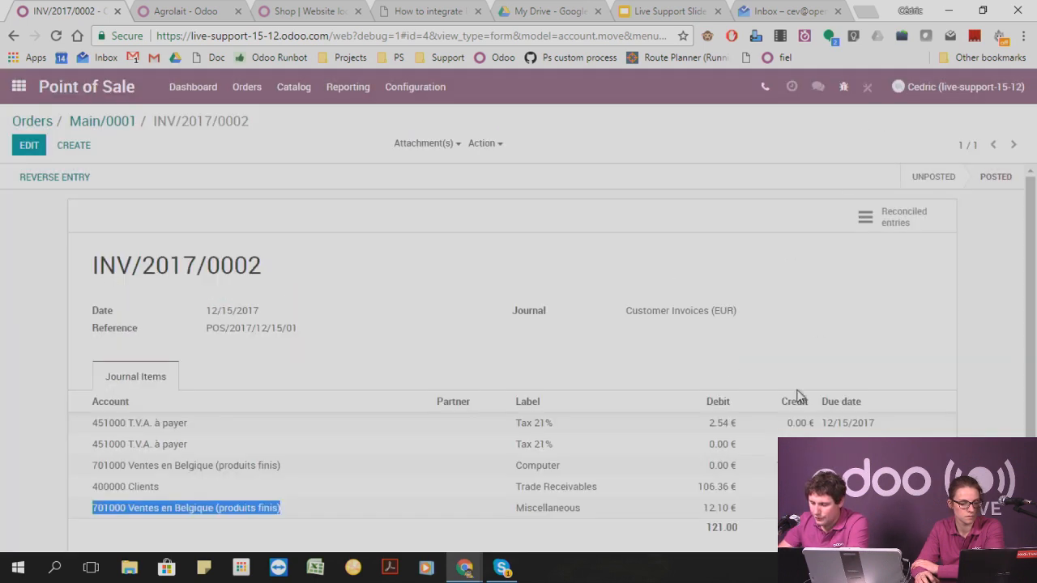
mouse_move(746, 478)
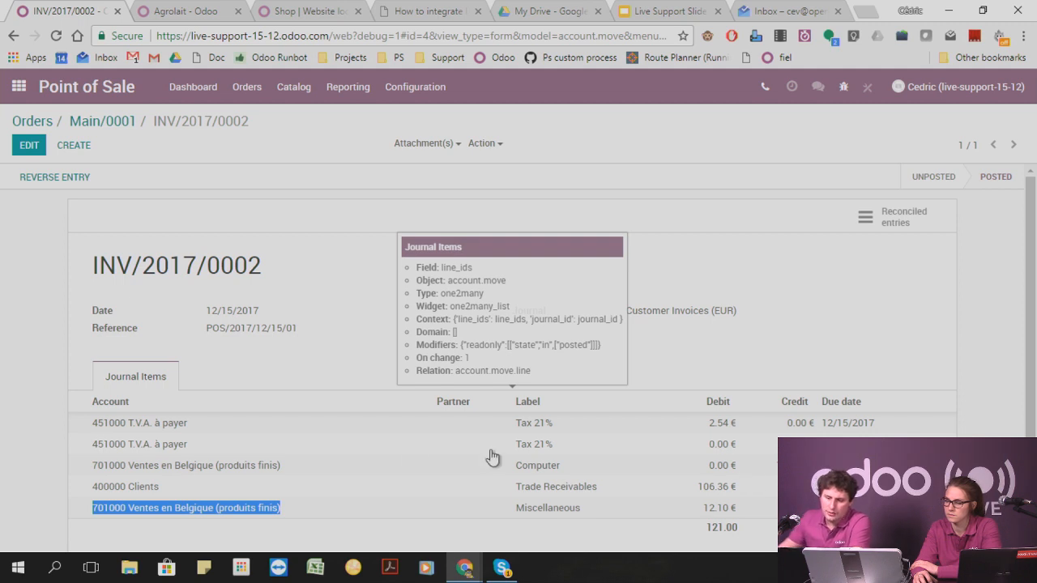
Switch to the Sales app and start a new sales order for the customer Agrolait.
left_click(18, 86)
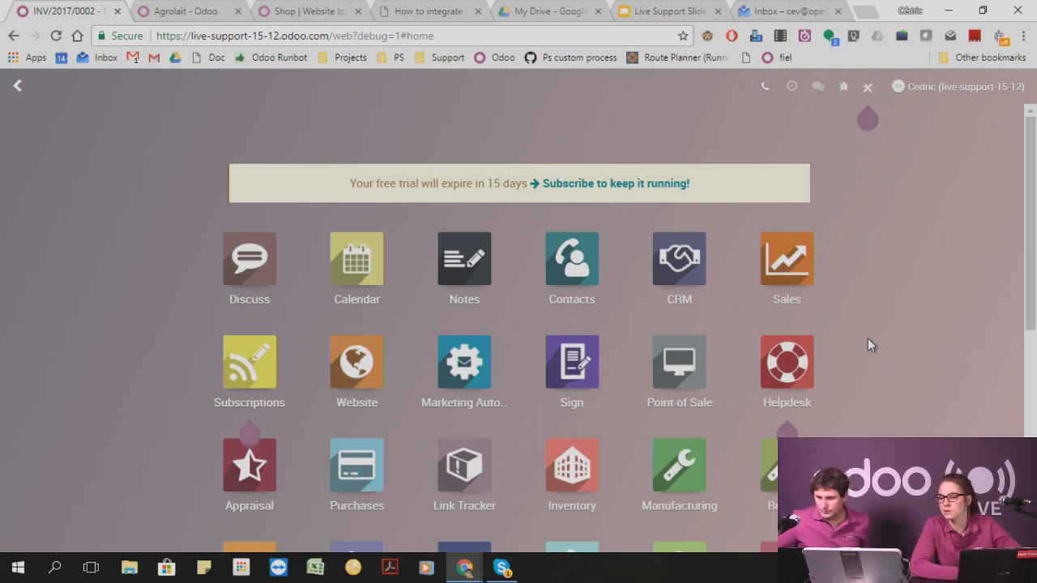
left_click(786, 259)
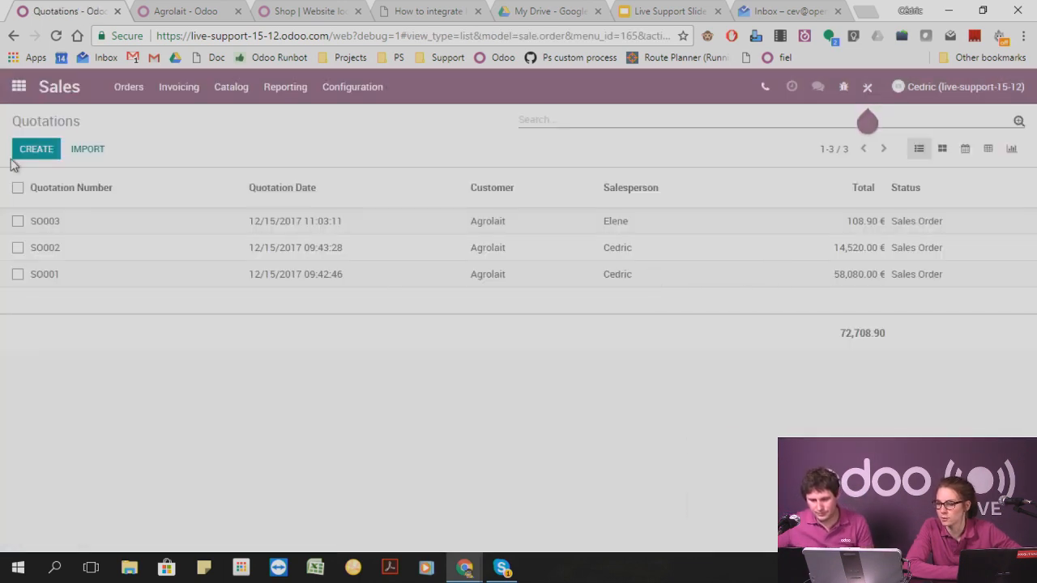
left_click(130, 95)
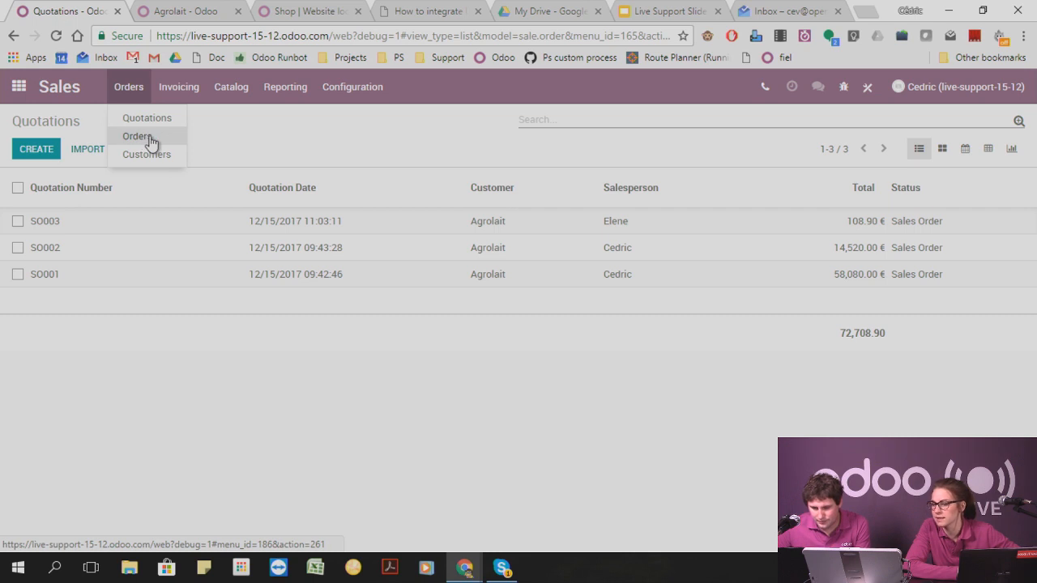
left_click(137, 136)
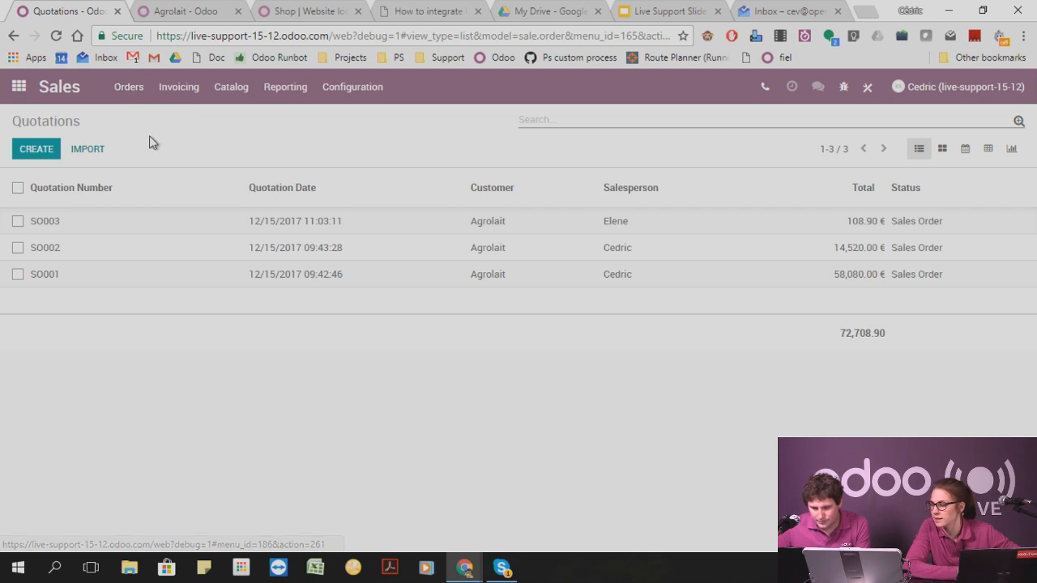
left_click(34, 151)
left_click(243, 283)
left_click(237, 299)
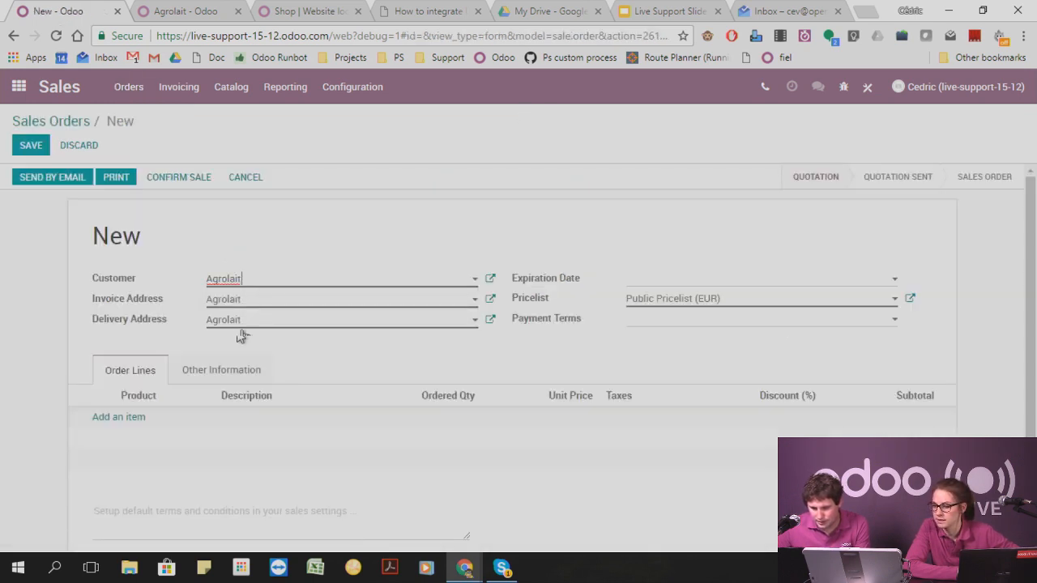
Add a Bottle of wine order line linked to the existing Computer invoice line, then discard the unsaved sales order.
left_click(125, 417)
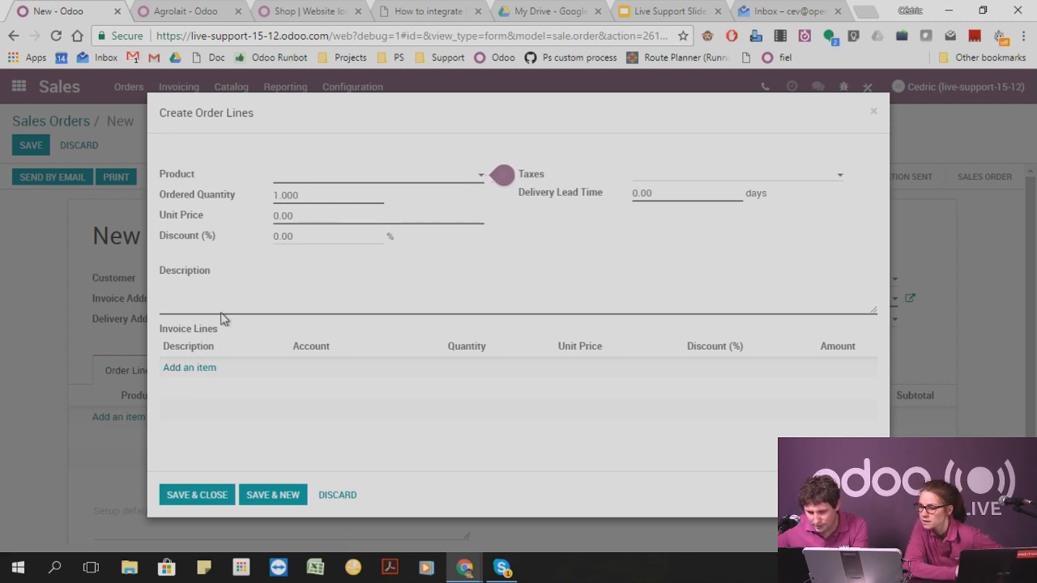
left_click(337, 178)
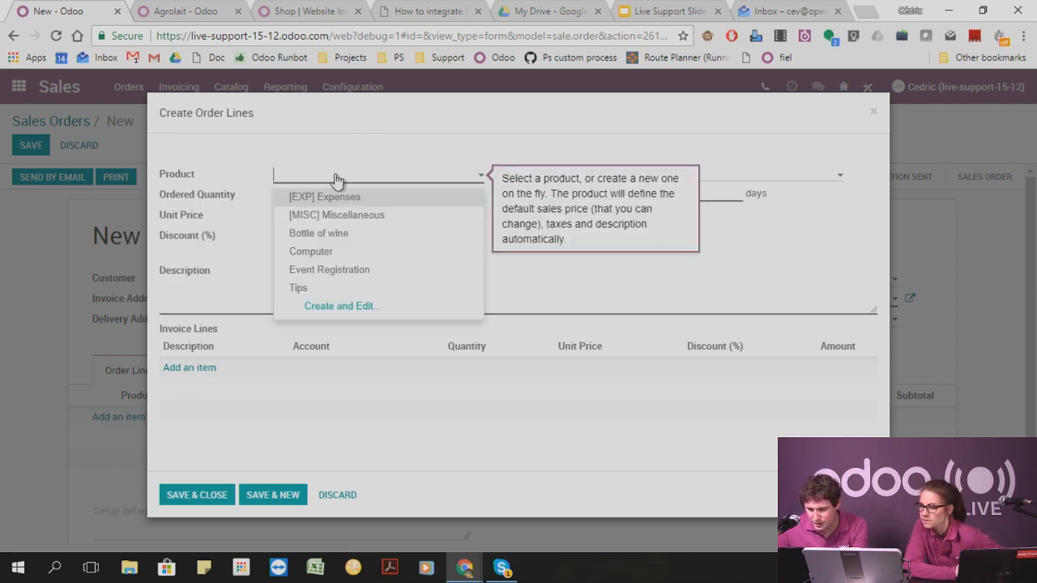
left_click(351, 234)
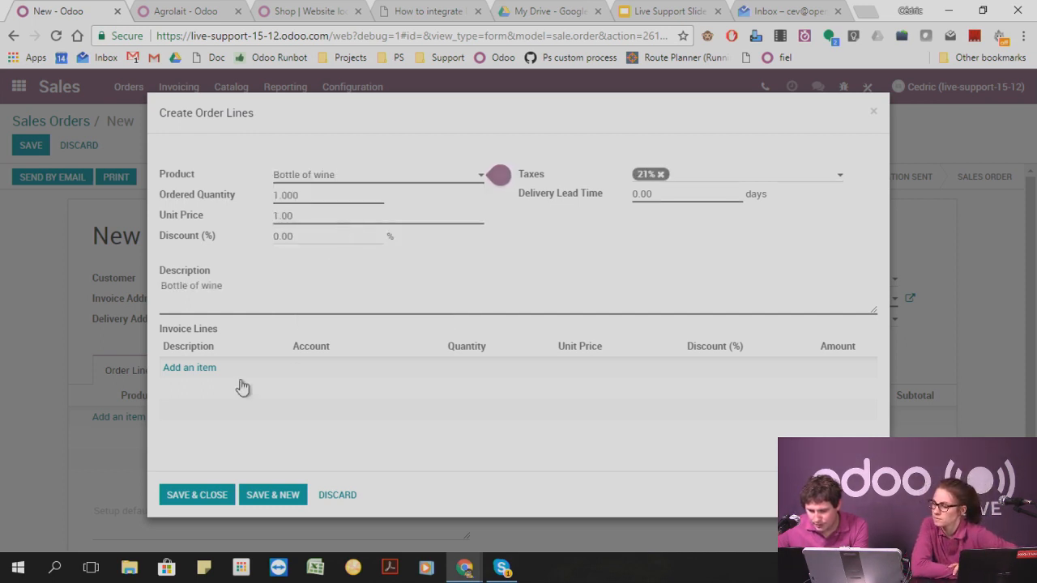
left_click(195, 367)
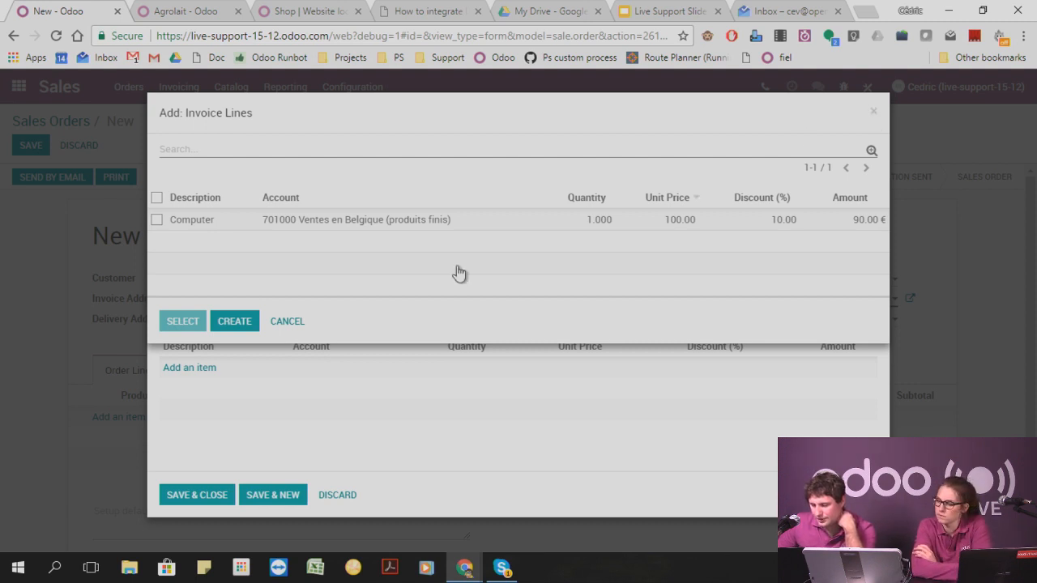
left_click(156, 219)
left_click(183, 321)
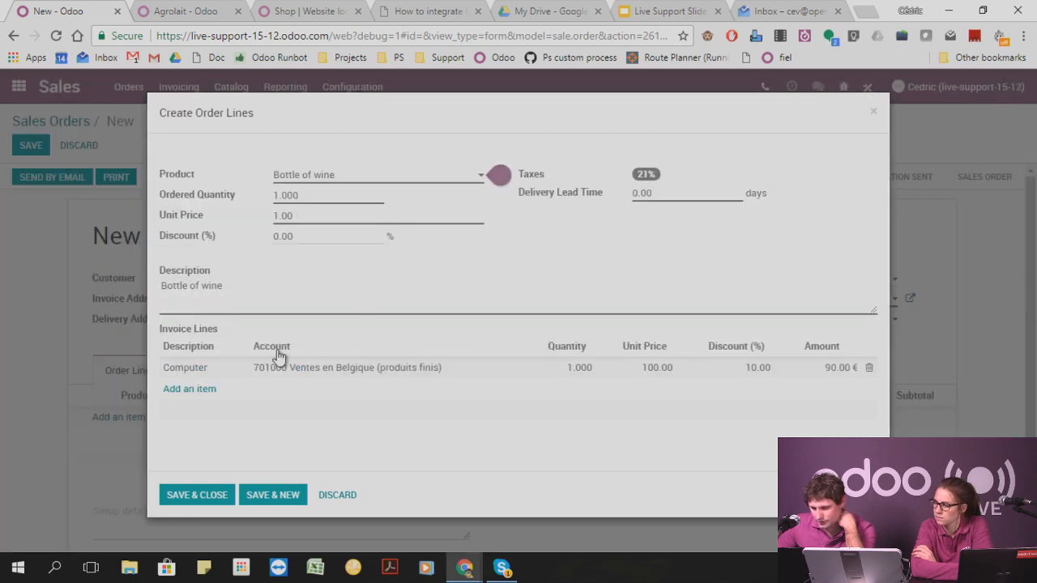
left_click(197, 495)
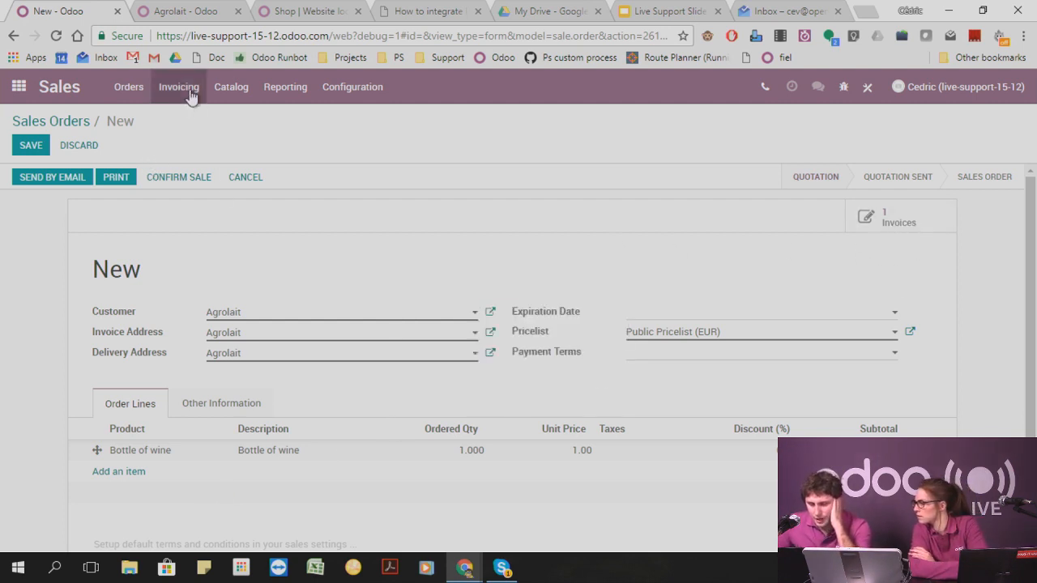
left_click(14, 95)
left_click(293, 195)
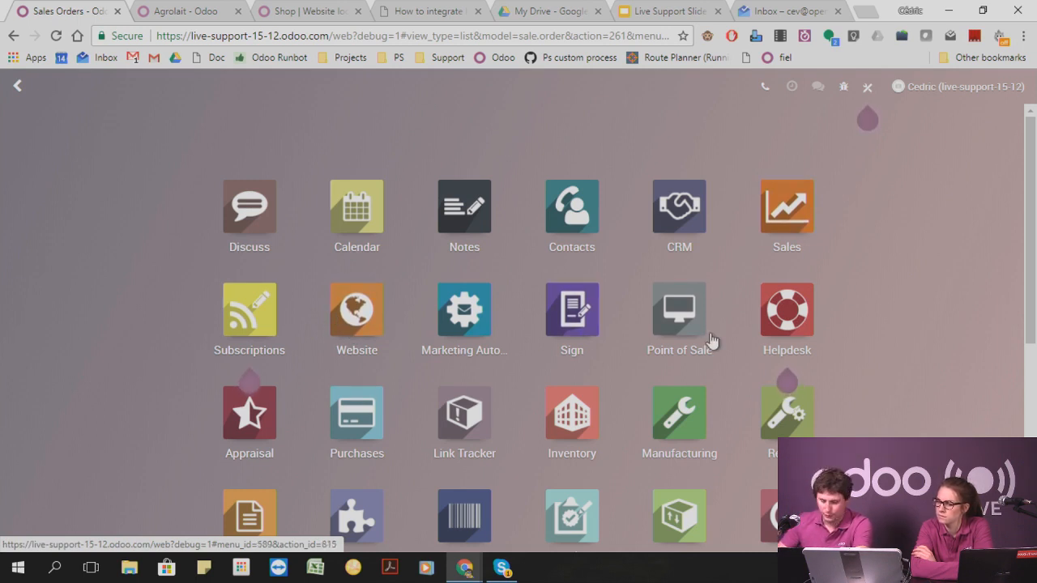
Switch to the Accounting app and open the Agrolait customer invoice for the Computer product.
scroll(689, 354, "down", 4)
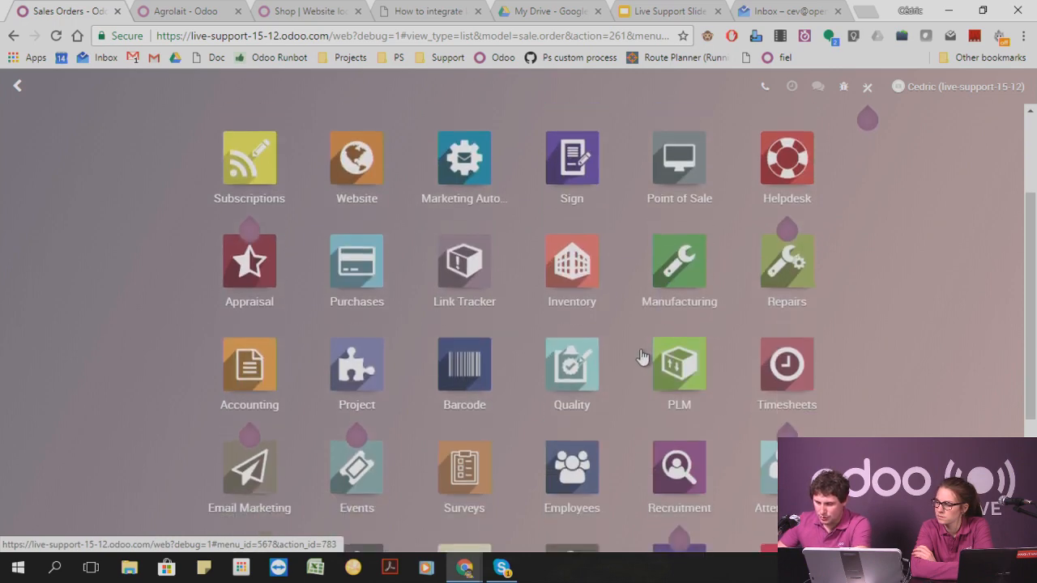
scroll(535, 397, "up", 3)
scroll(377, 400, "up", 2)
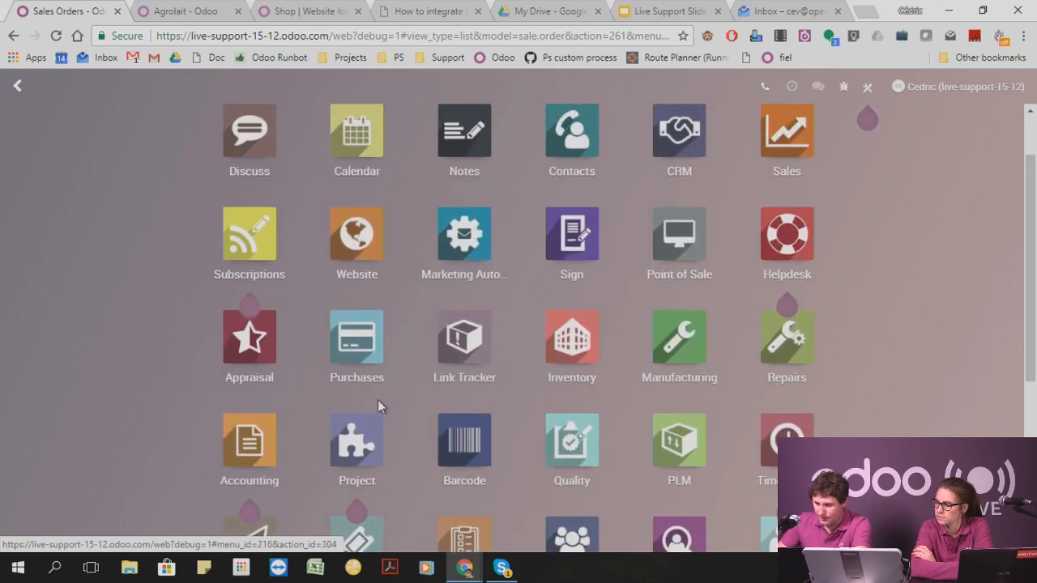
left_click(201, 526)
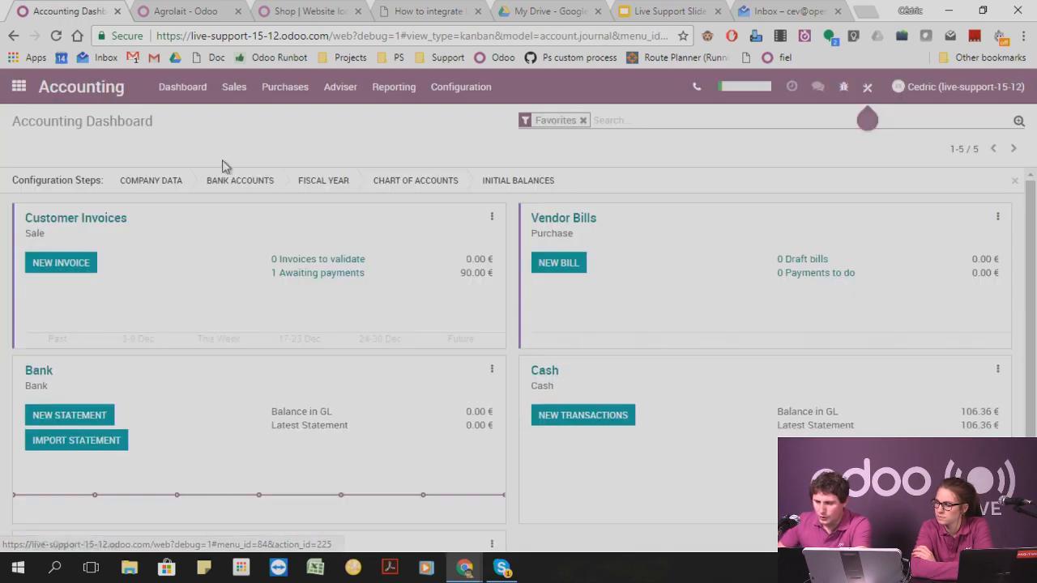
left_click(234, 87)
left_click(271, 139)
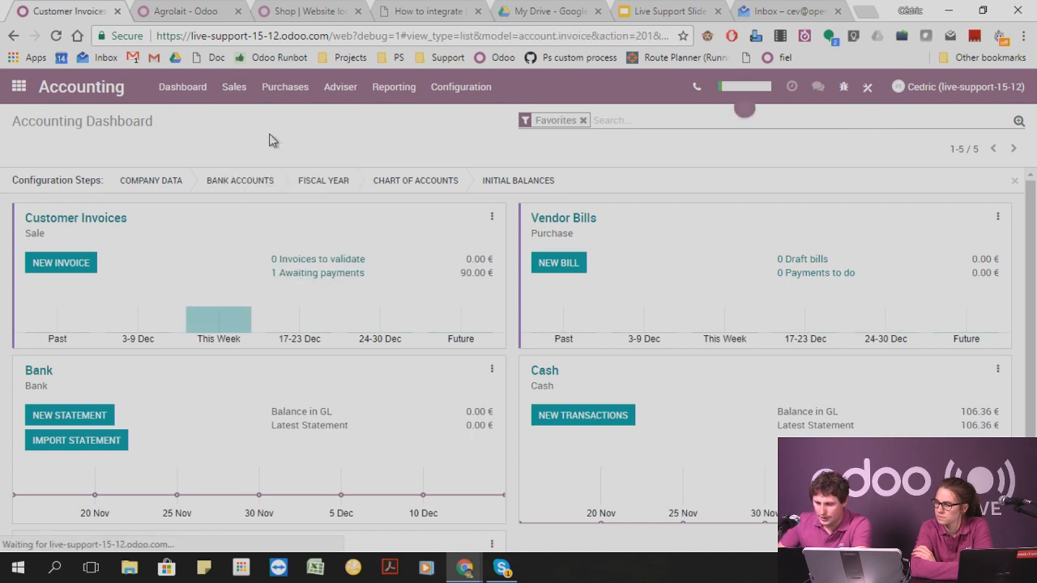
left_click(289, 235)
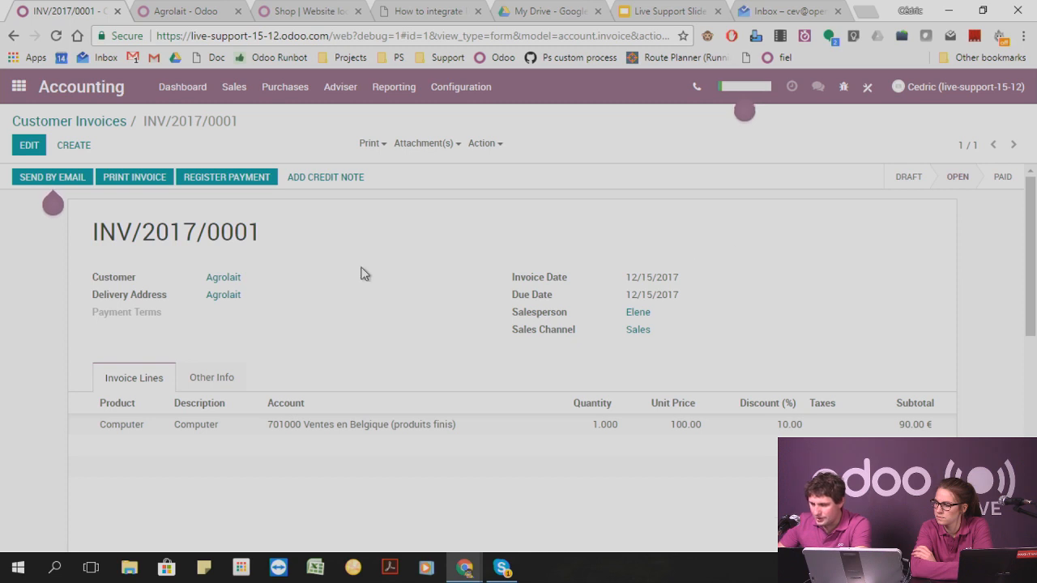
Open the source sales order from the invoice's message history, check it, and return to the invoice.
scroll(393, 291, "down", 5)
scroll(394, 292, "down", 3)
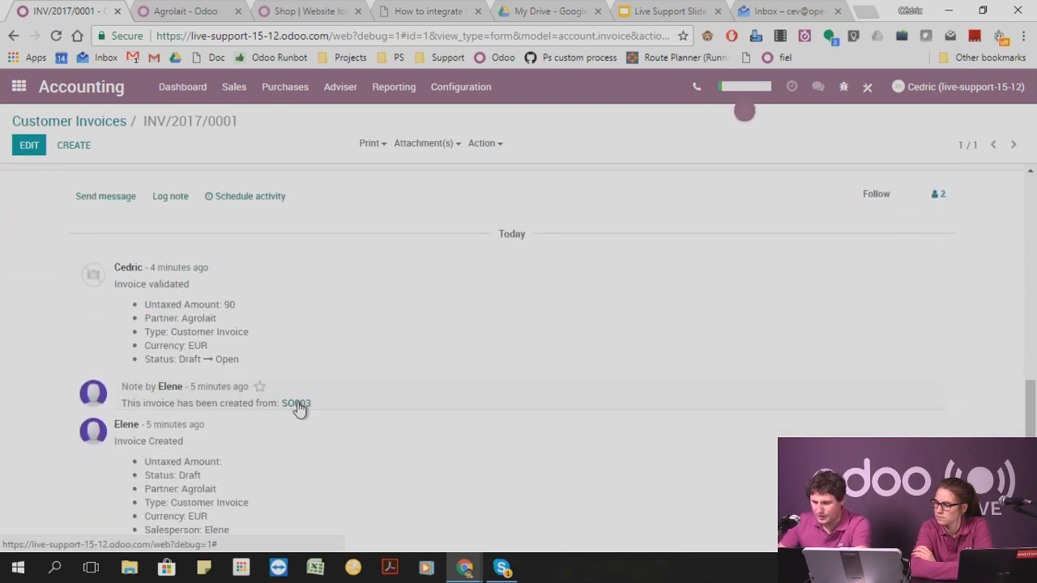
left_click(297, 403)
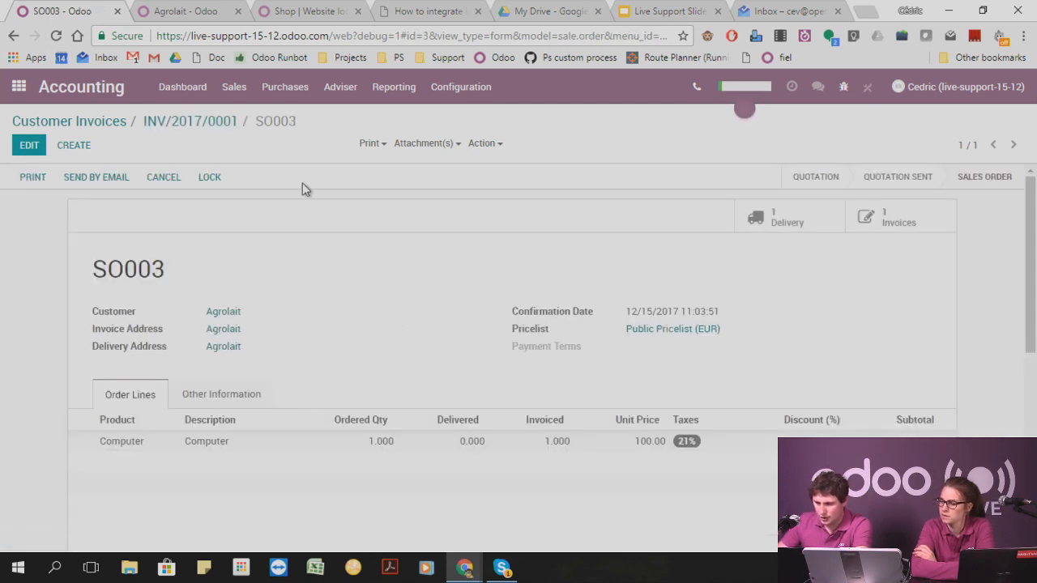
left_click(209, 124)
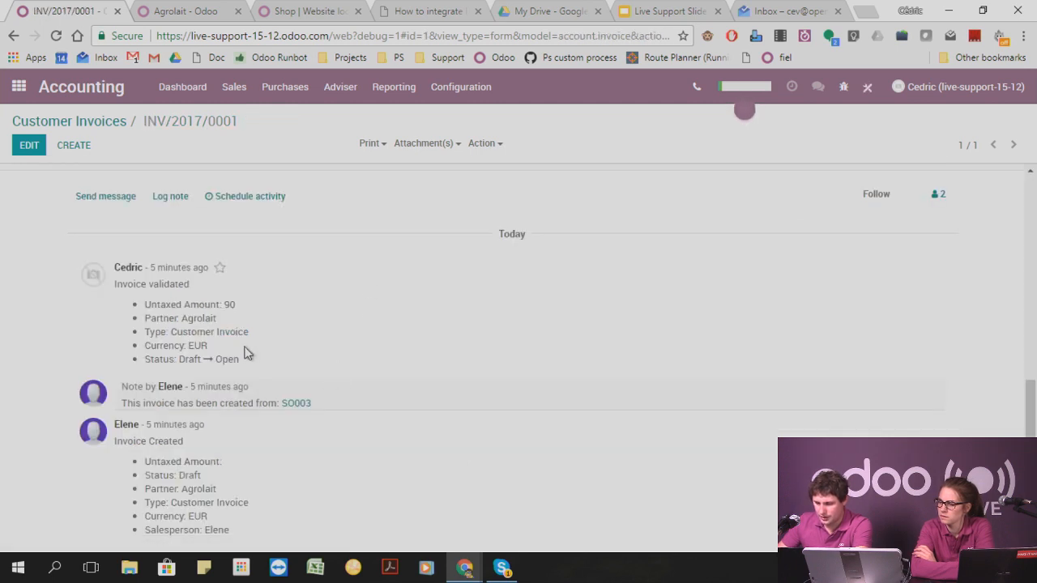
scroll(252, 328, "up", 4)
scroll(251, 329, "up", 2)
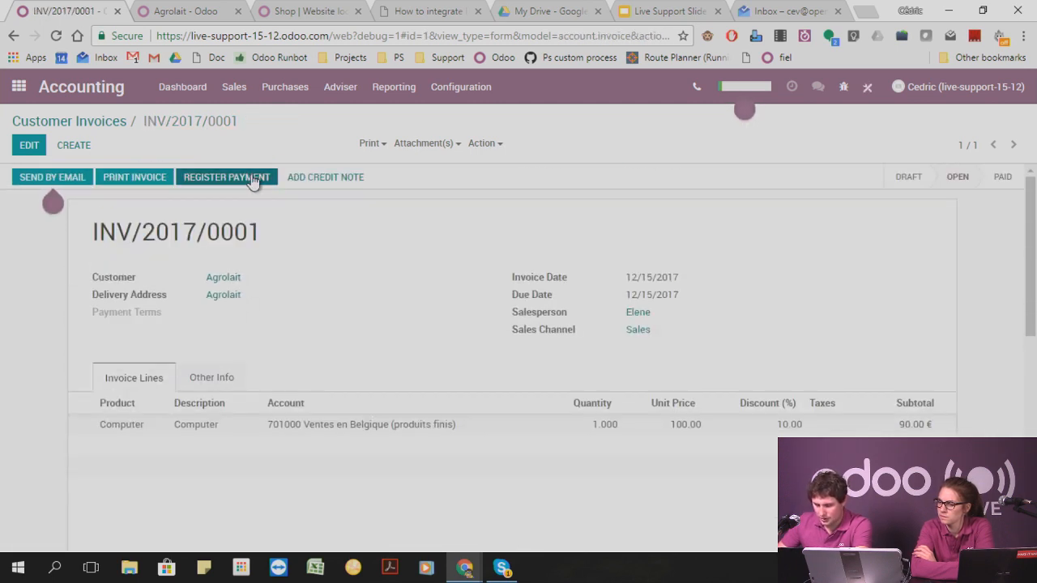
Switch to the Sales app and start a new quotation, selecting an individual contact as the customer.
left_click(234, 87)
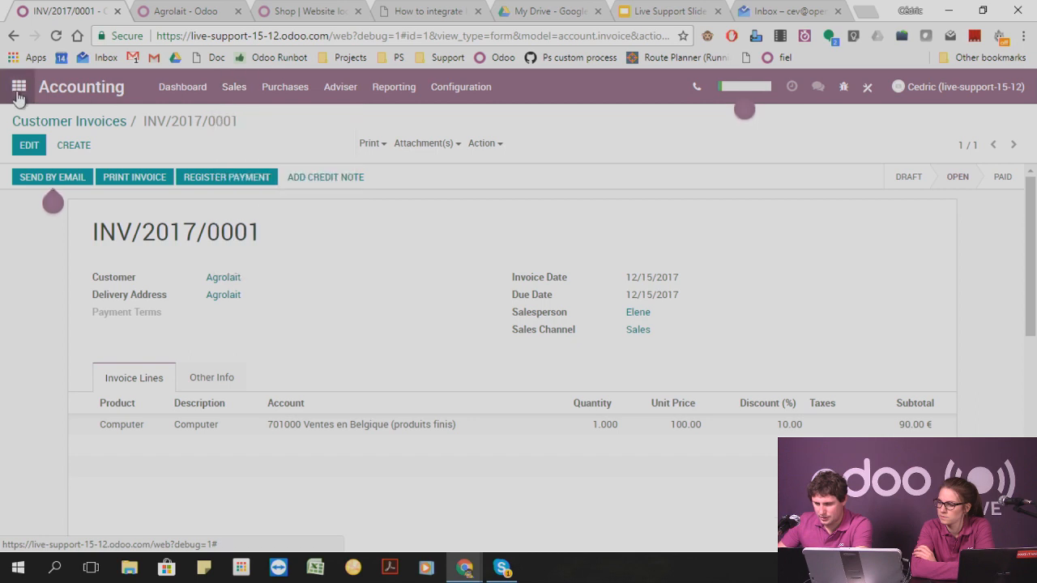
left_click(19, 89)
left_click(787, 259)
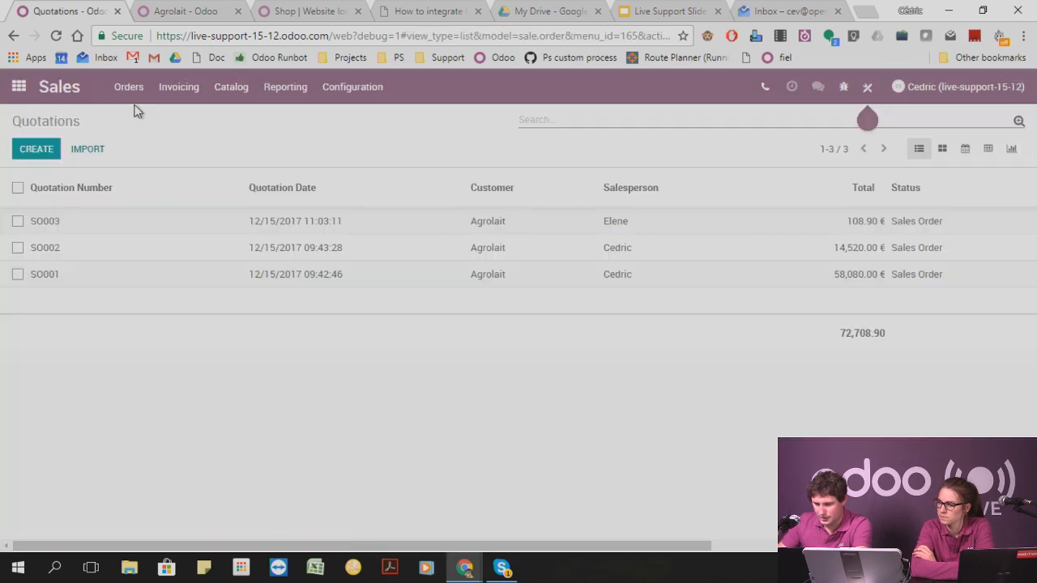
left_click(43, 151)
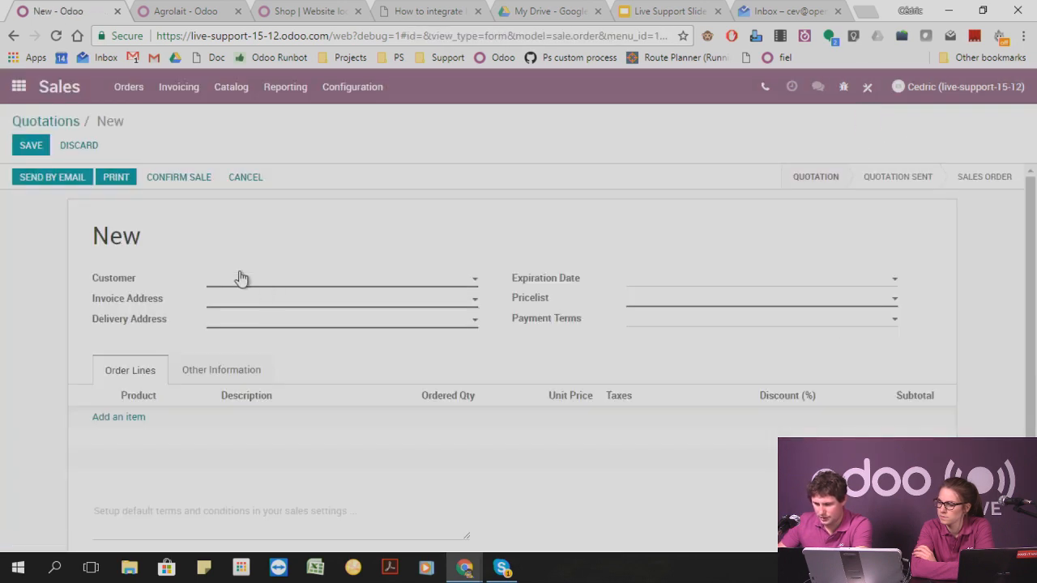
left_click(241, 278)
left_click(241, 319)
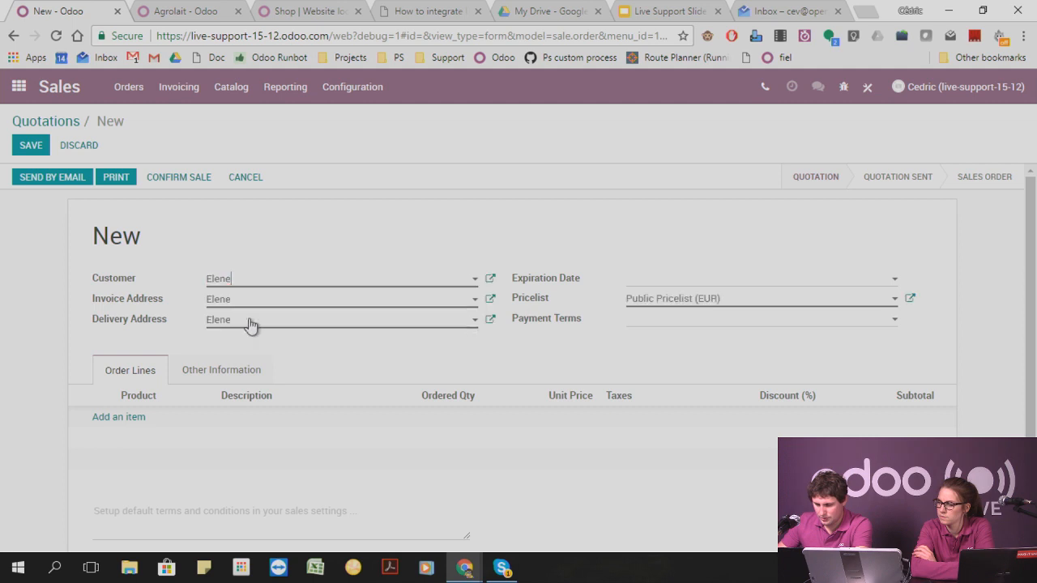
Start an order line and look at the options for selecting or creating its linked invoice lines, then close them.
left_click(114, 416)
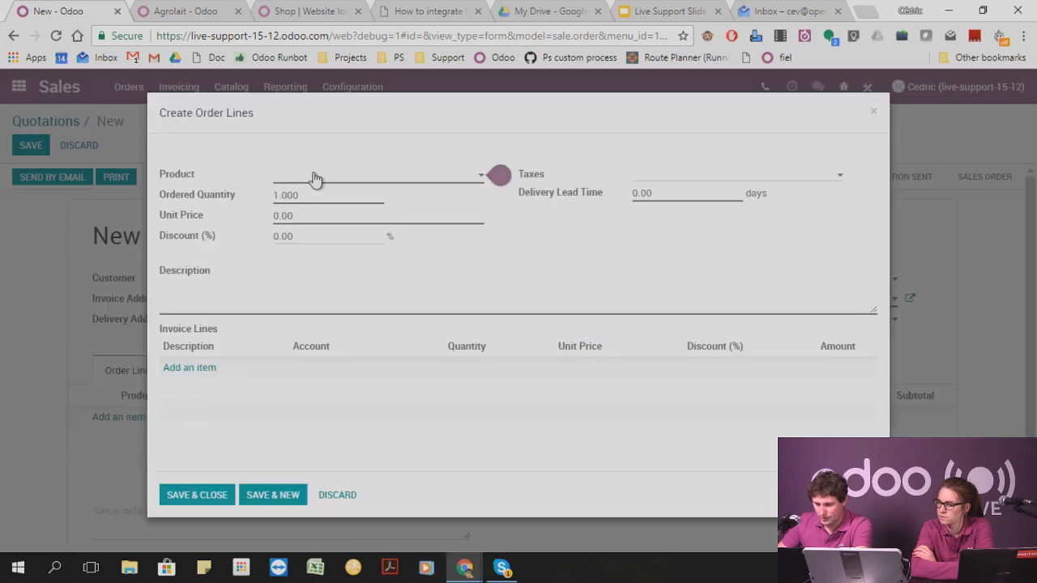
left_click(205, 368)
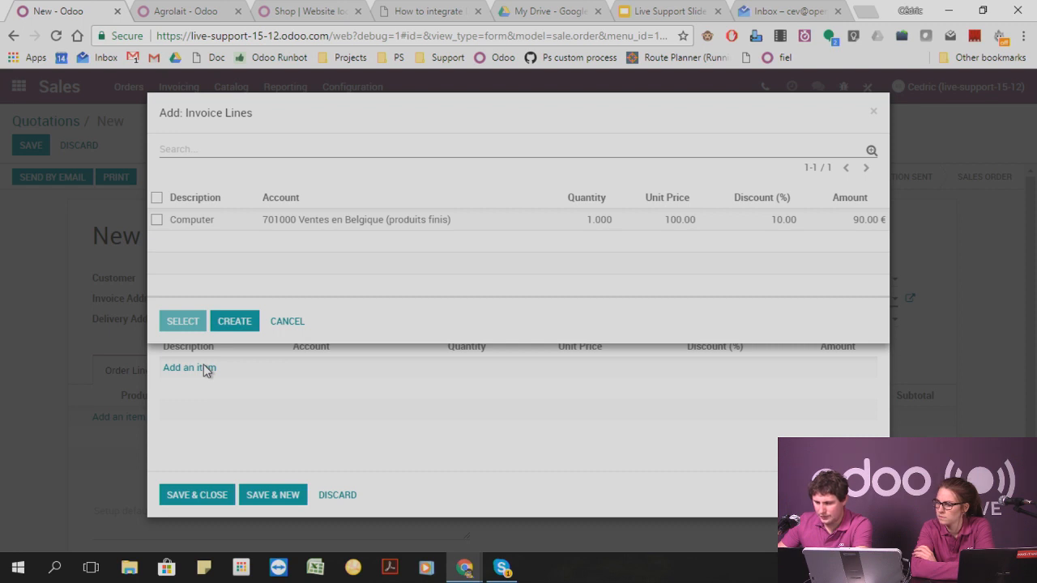
left_click(234, 321)
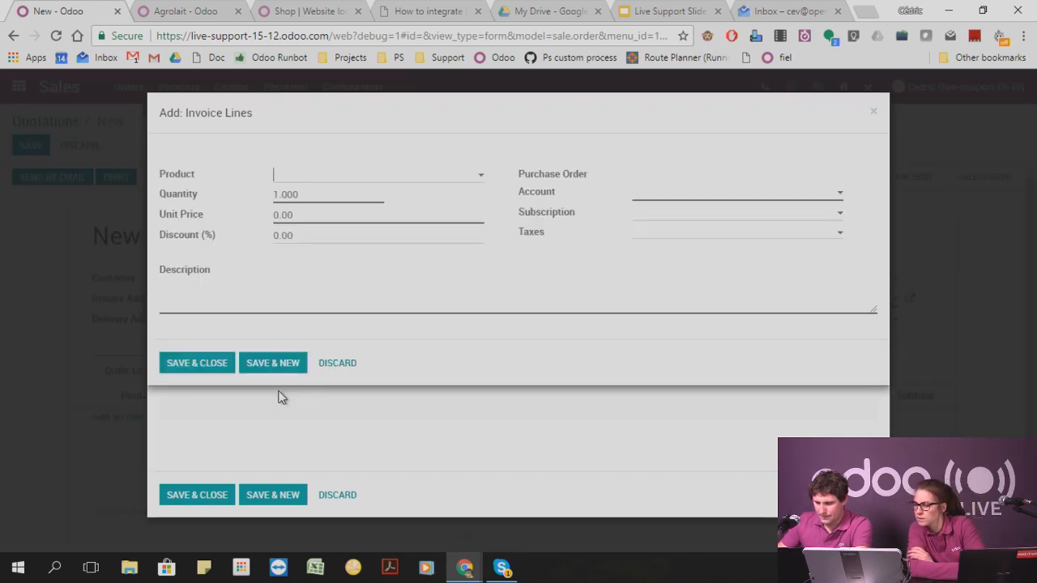
left_click(876, 113)
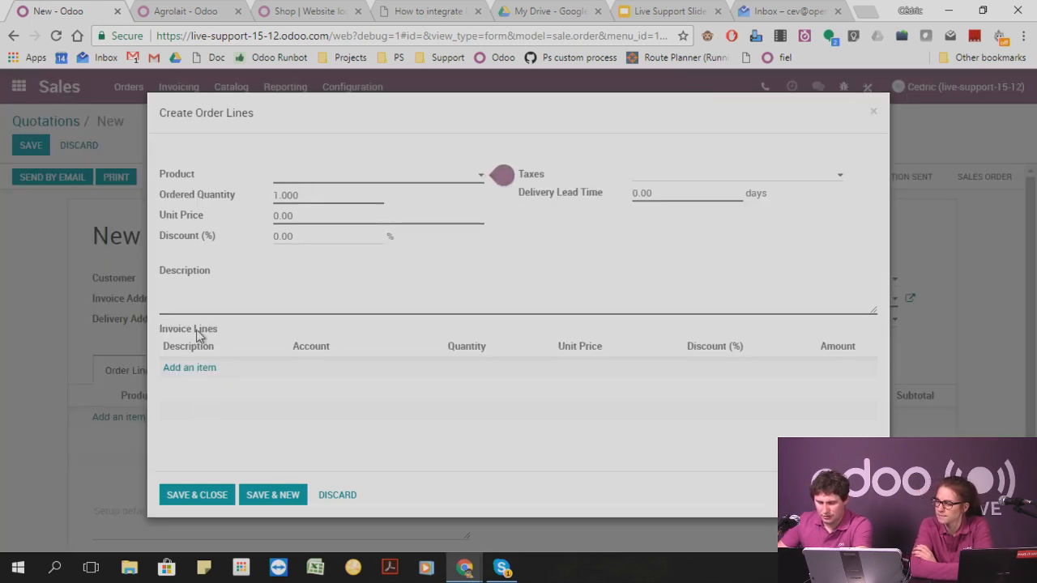
Try to link the existing Computer invoice line to the order line without choosing a product.
mouse_move(196, 336)
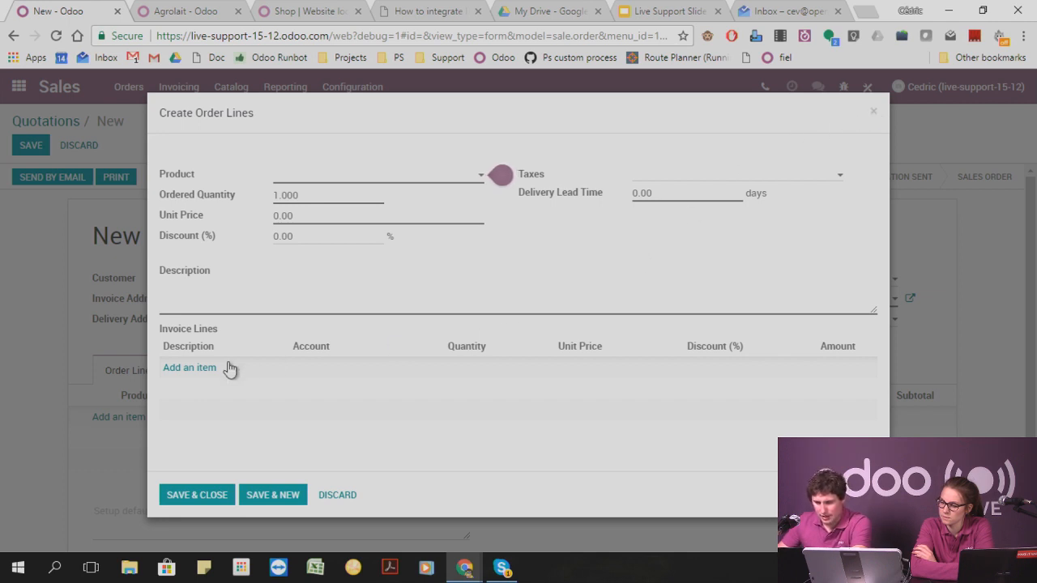
left_click(200, 369)
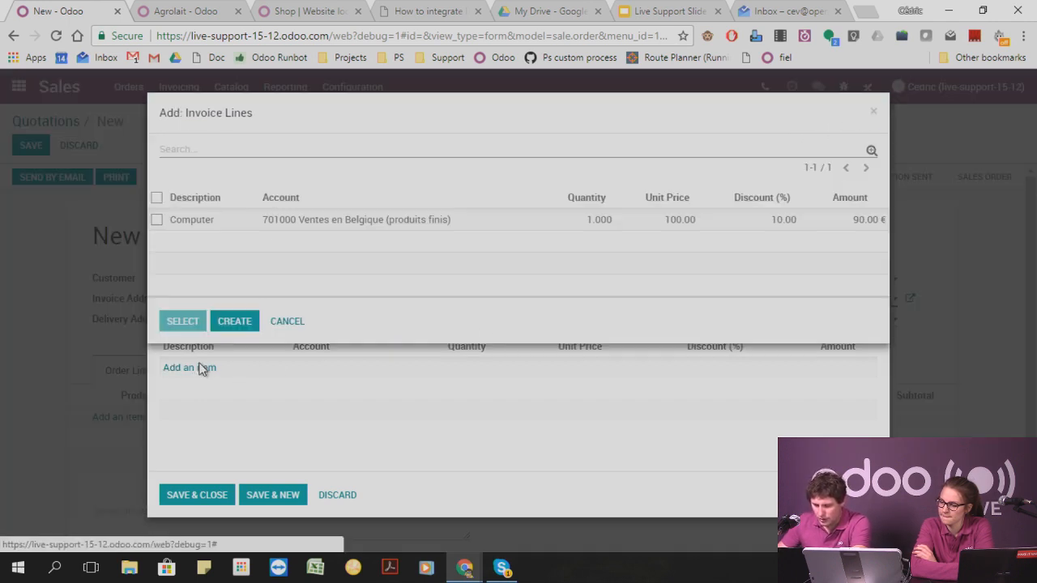
left_click(156, 199)
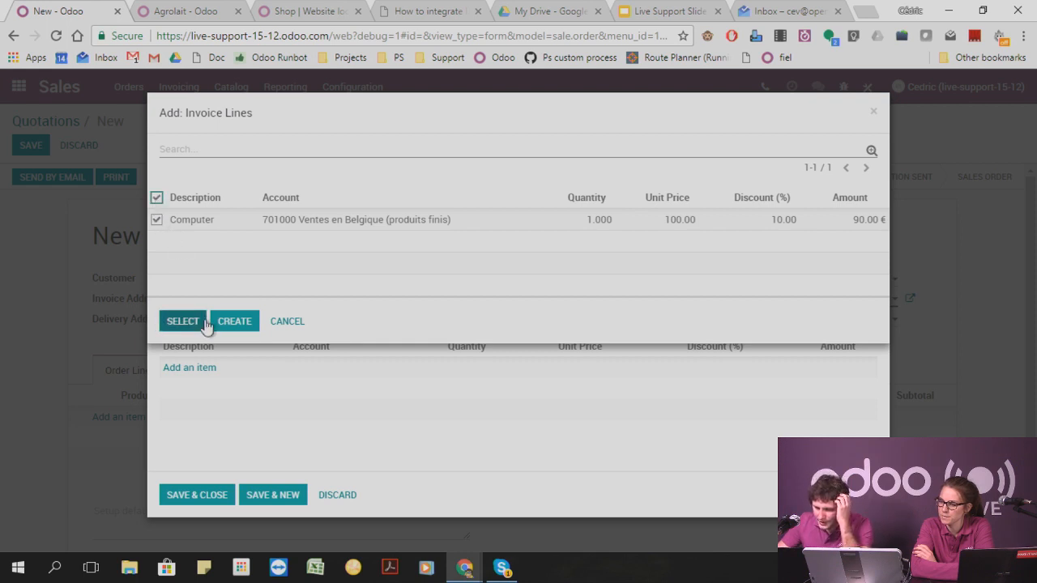
left_click(198, 323)
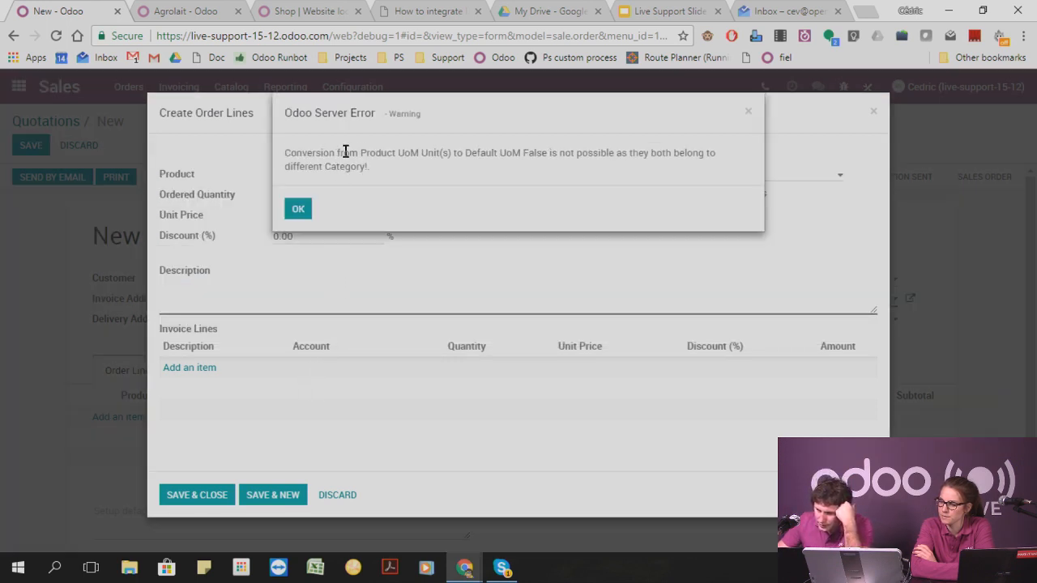
left_click(304, 210)
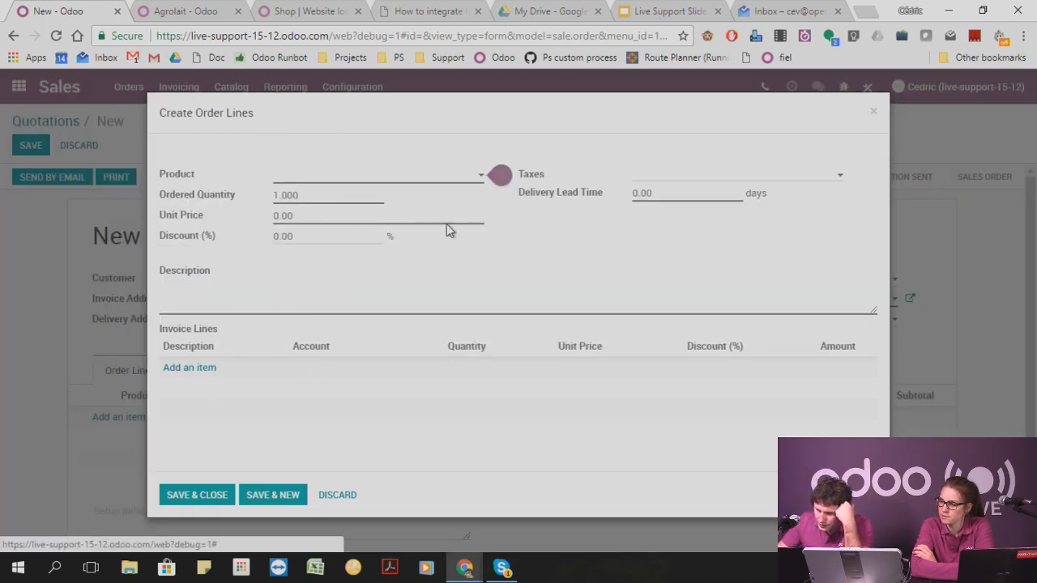
Set the order line's product to Bottle of wine and check which invoice lines can be linked to it.
left_click(363, 185)
left_click(330, 249)
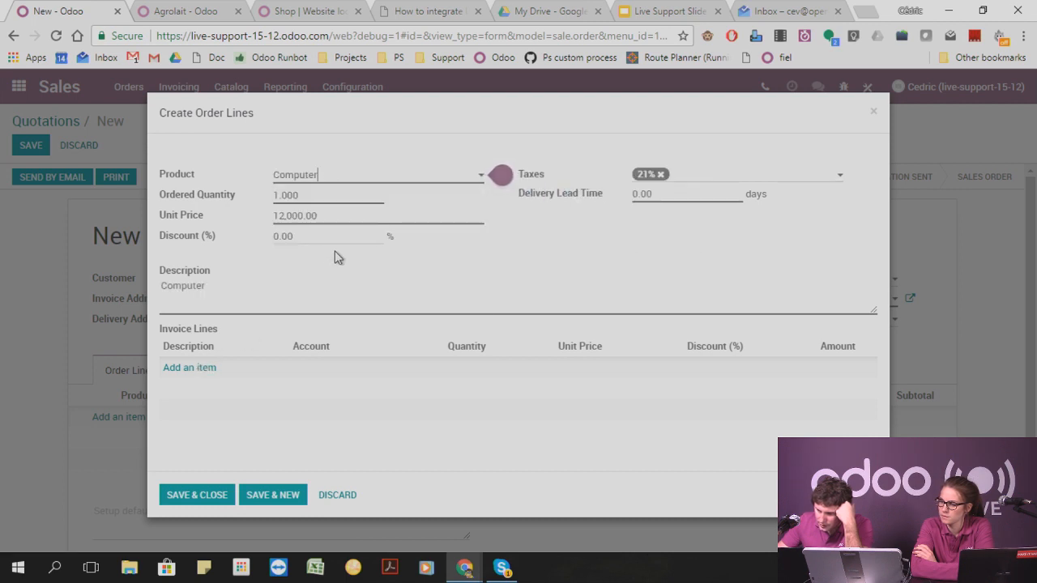
left_click(361, 179)
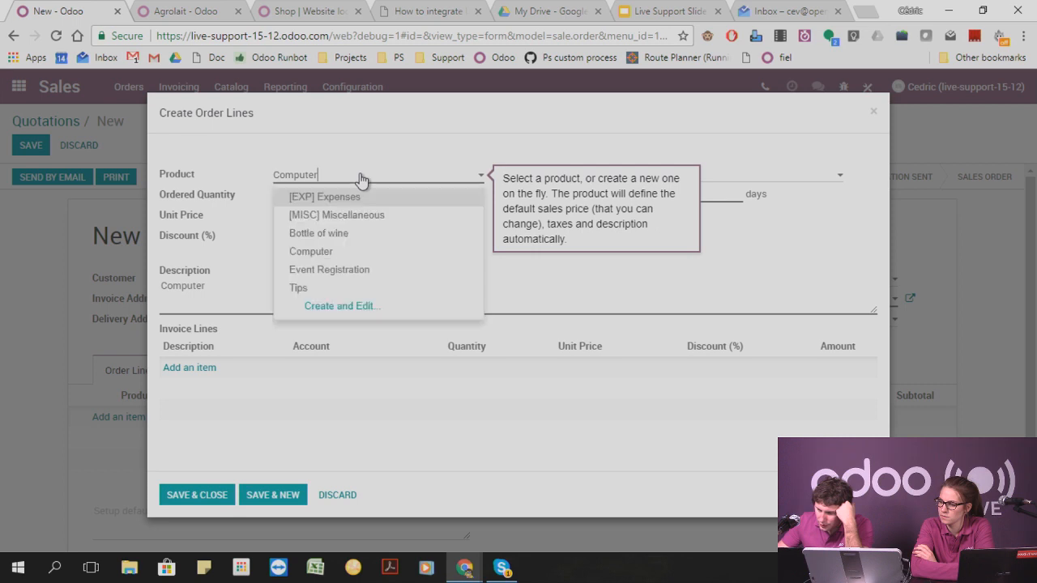
left_click(324, 234)
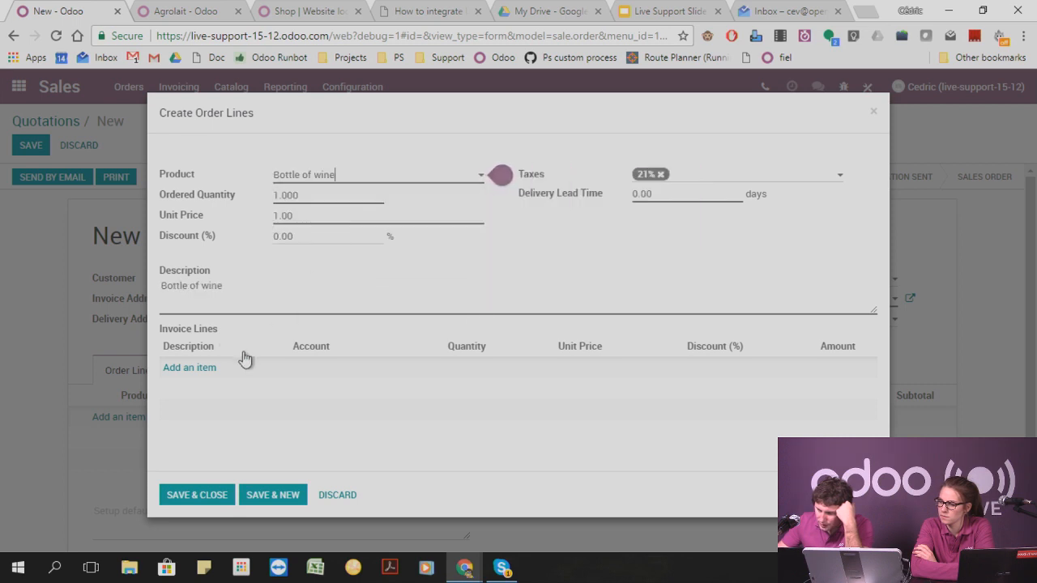
left_click(204, 368)
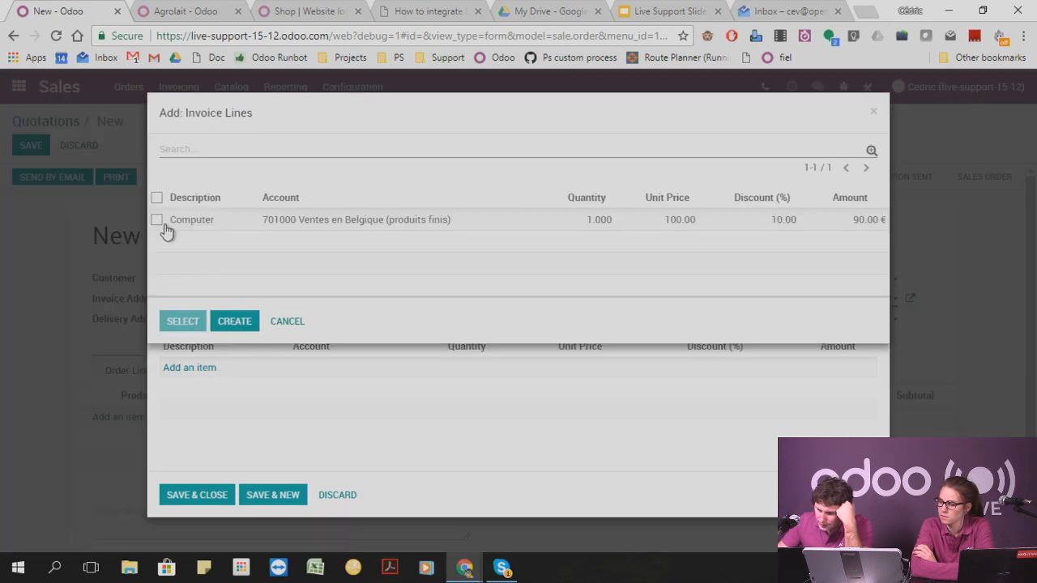
left_click(873, 113)
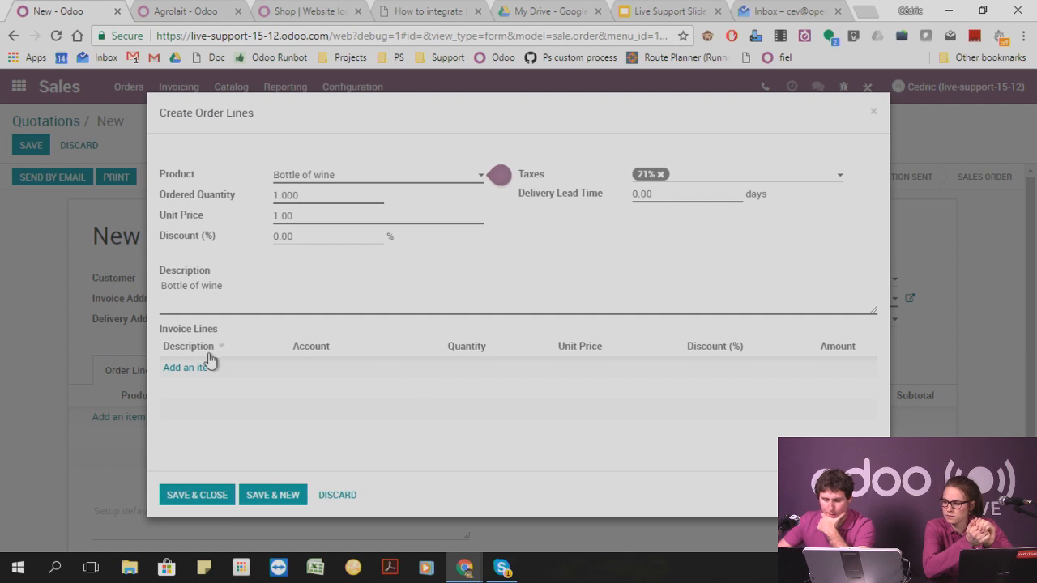
mouse_move(197, 339)
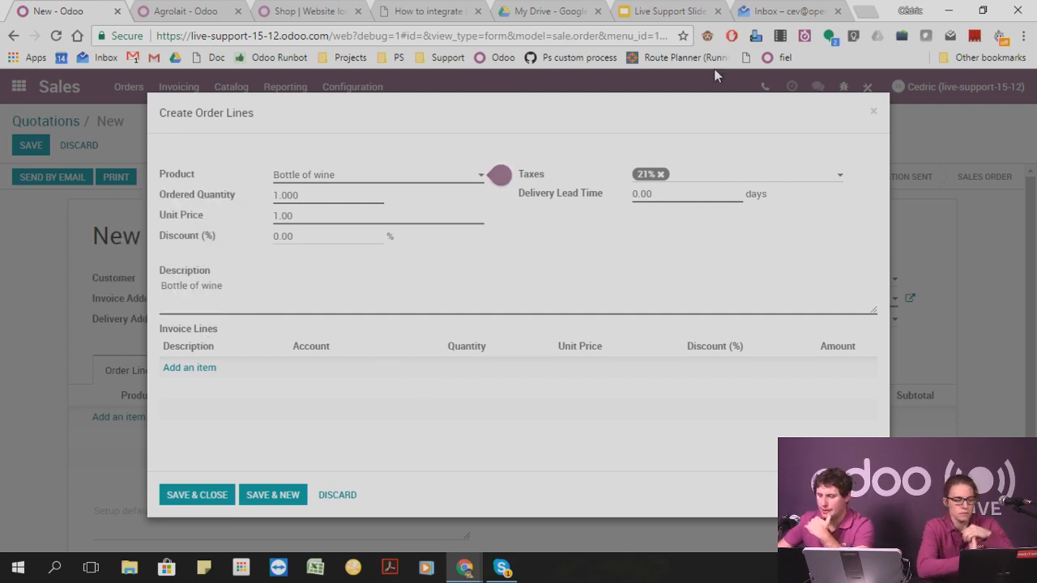
Reload the new quotation form without developer mode and start adding an order line.
left_click(683, 36)
left_click(705, 39)
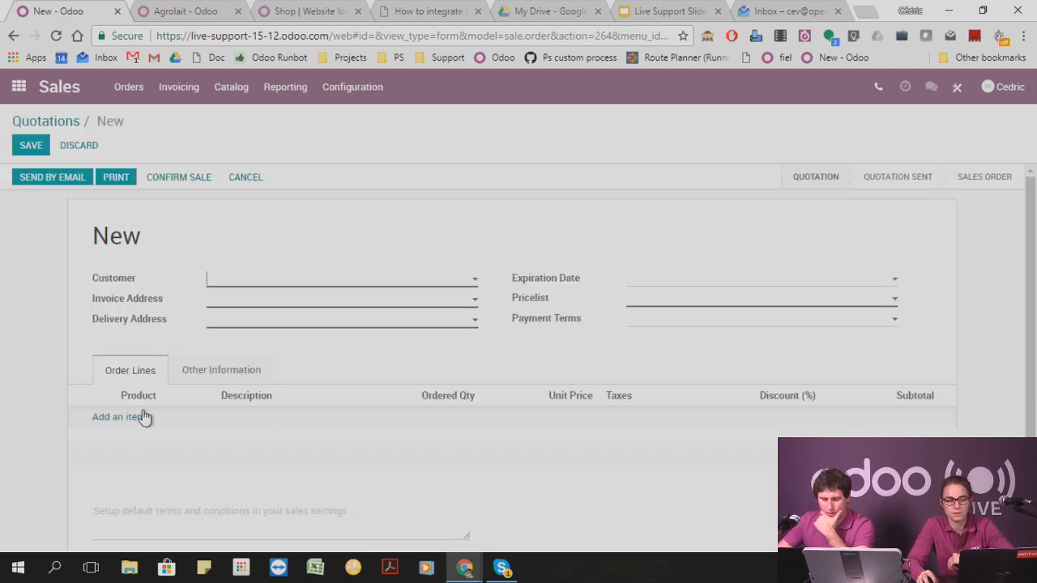
left_click(134, 416)
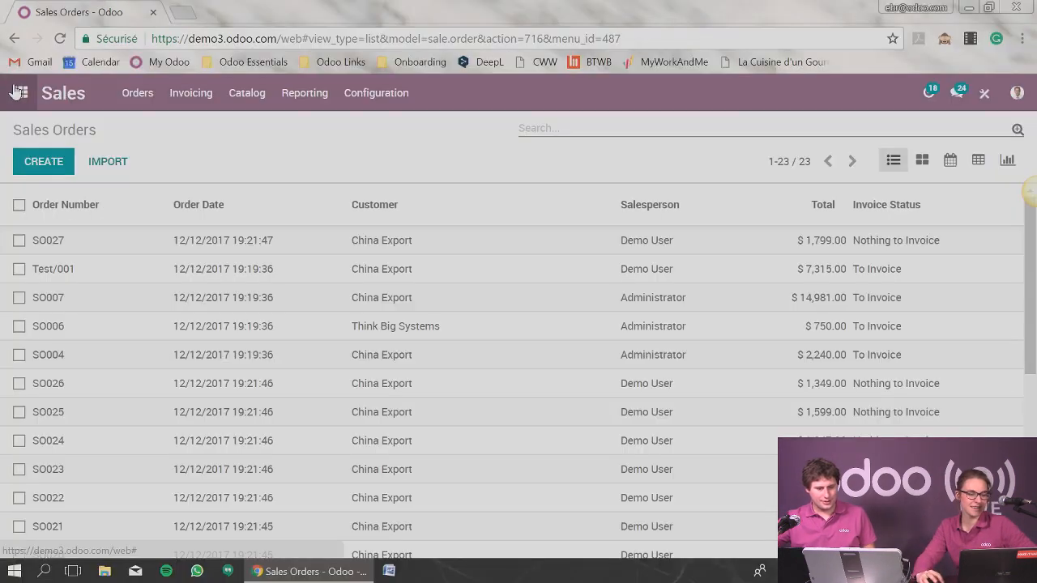
Open the product catalog of the Sales app in the demo database.
left_click(18, 92)
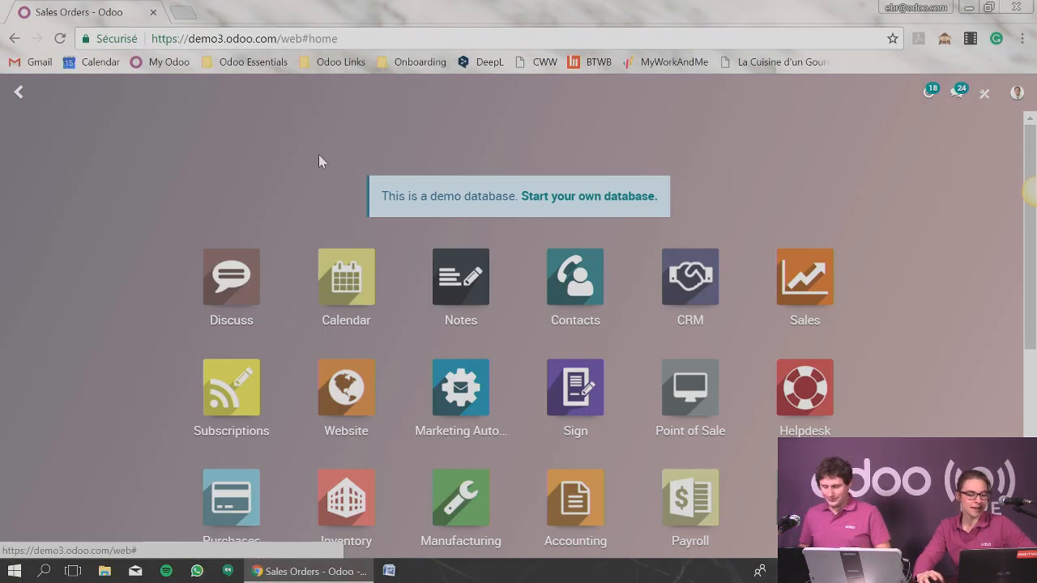
left_click(801, 280)
left_click(247, 93)
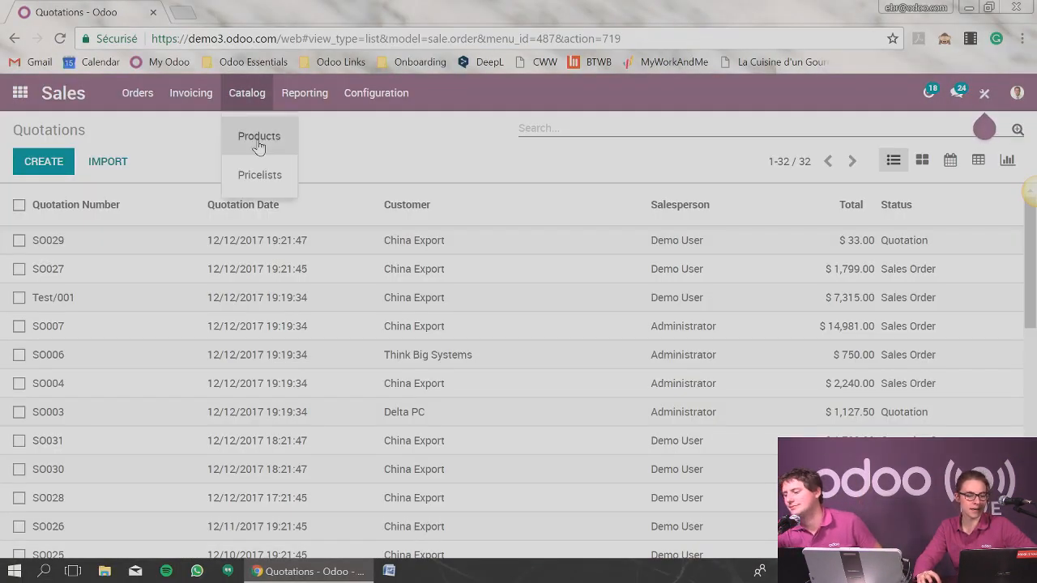
left_click(256, 139)
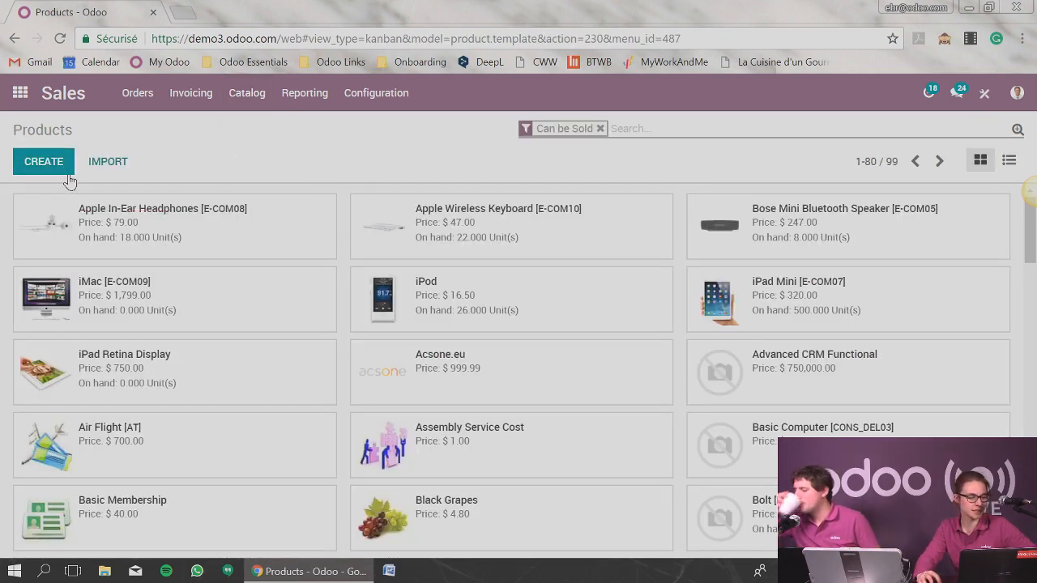
scroll(261, 194, "down", 1)
scroll(349, 237, "up", 1)
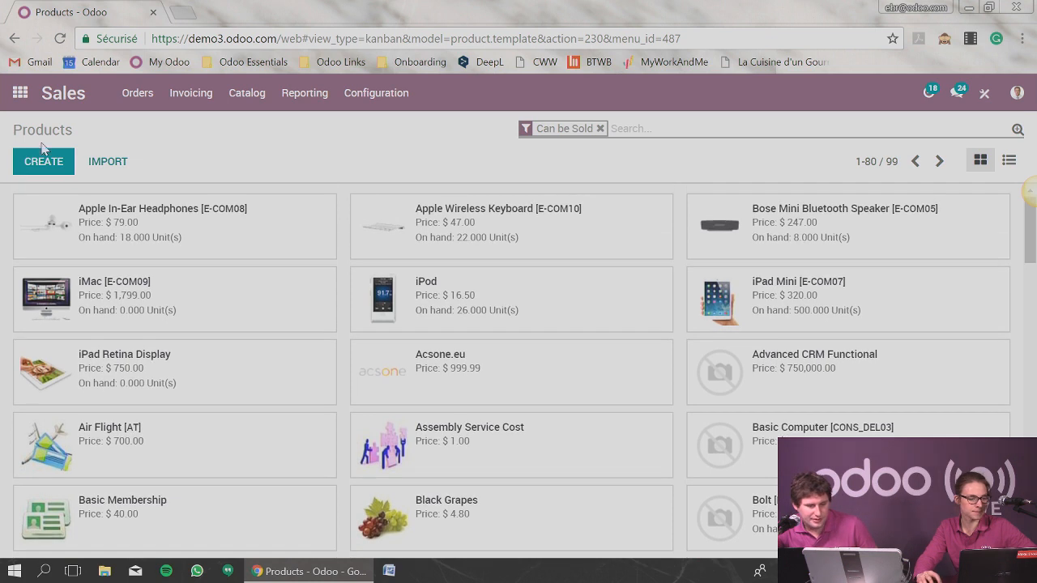
Create a new product named Bottle and set its product type to Stockable Product.
left_click(44, 158)
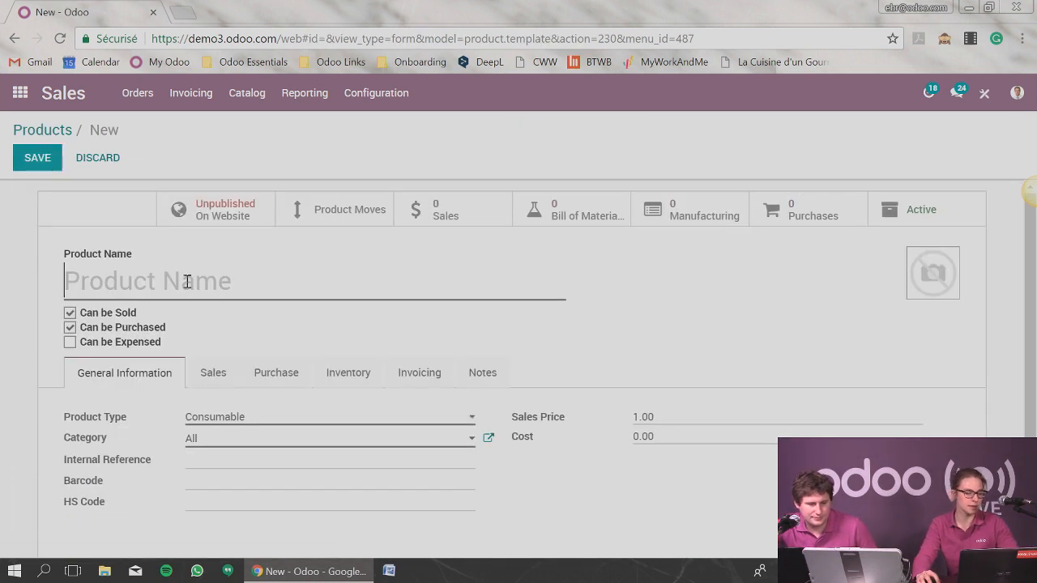
left_click(186, 283)
type("T")
key("BackSpace")
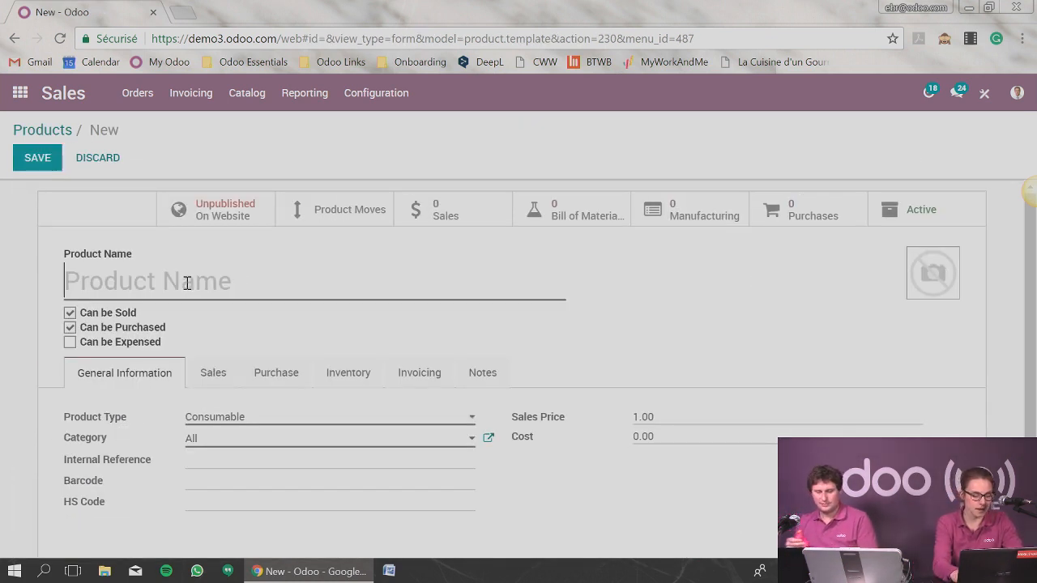
type("Bottle")
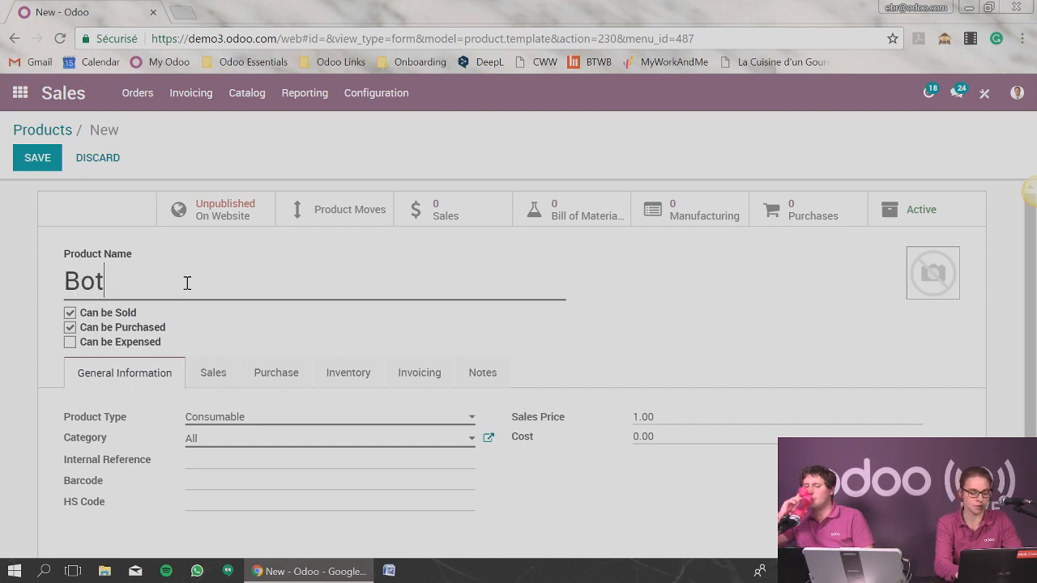
left_click(250, 420)
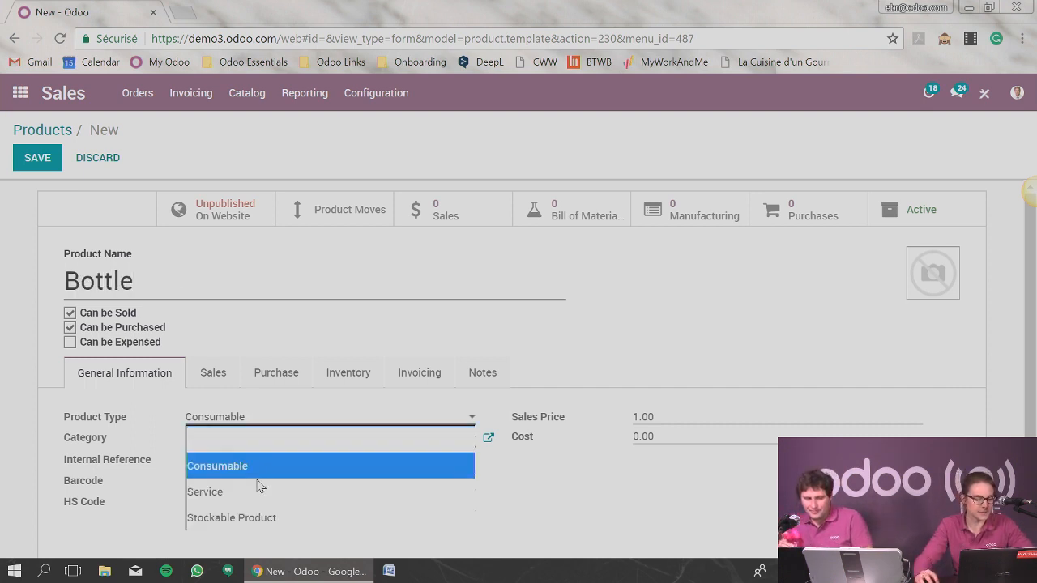
left_click(261, 516)
Enable the Make To Order route alongside Buy for the Bottle product and save it.
left_click(341, 435)
scroll(341, 435, "down", 2)
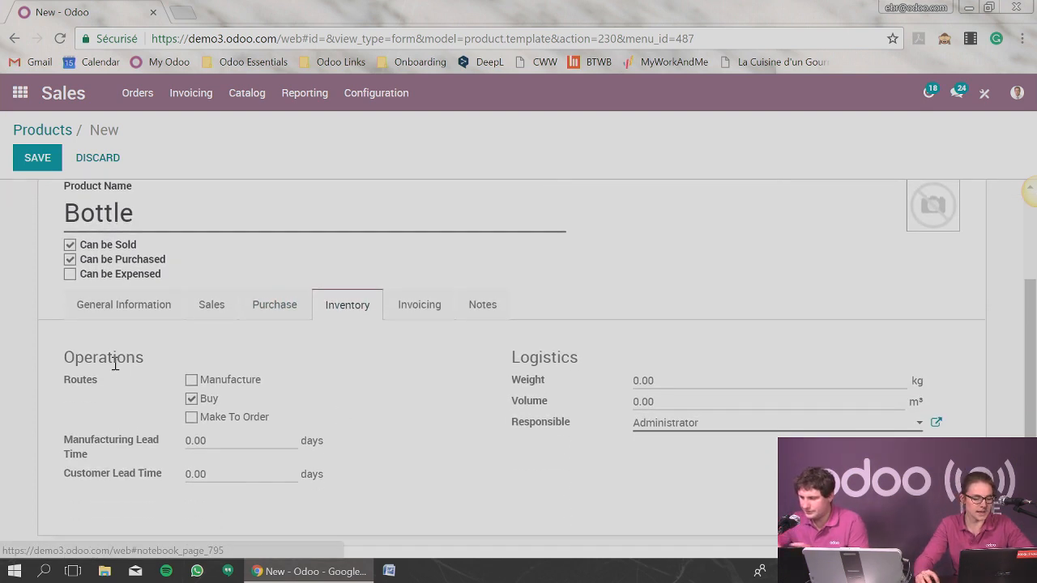
double_click(208, 398)
left_click(191, 417)
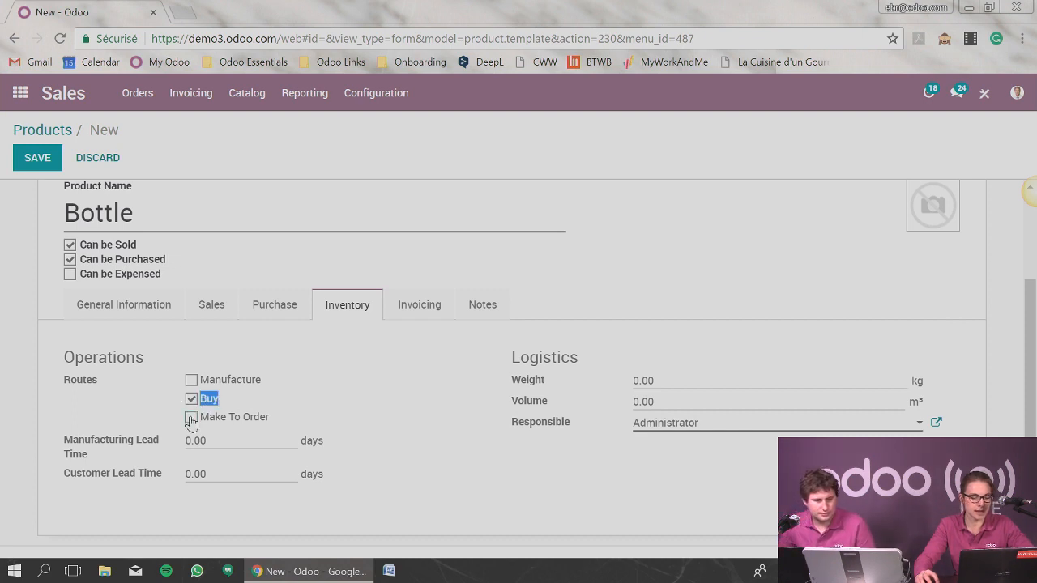
left_click(33, 158)
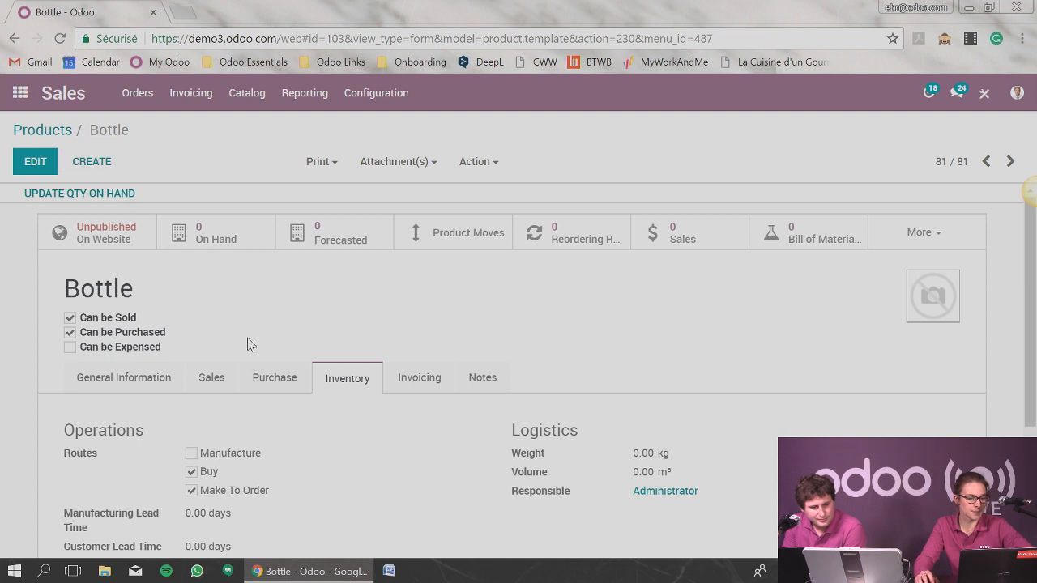
Start a new sales order with Agrolait as the customer.
left_click(146, 95)
left_click(148, 176)
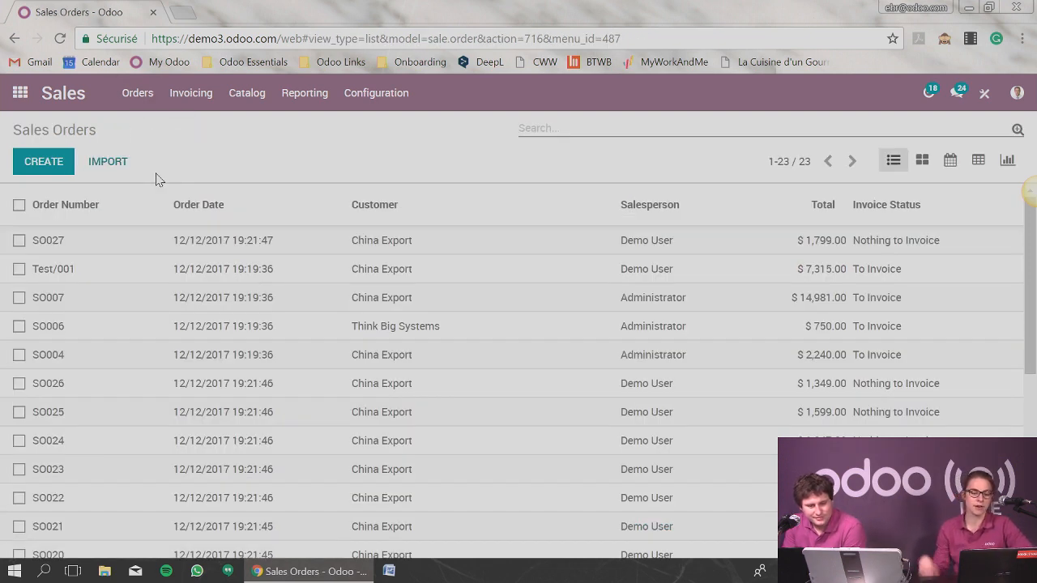
left_click(45, 161)
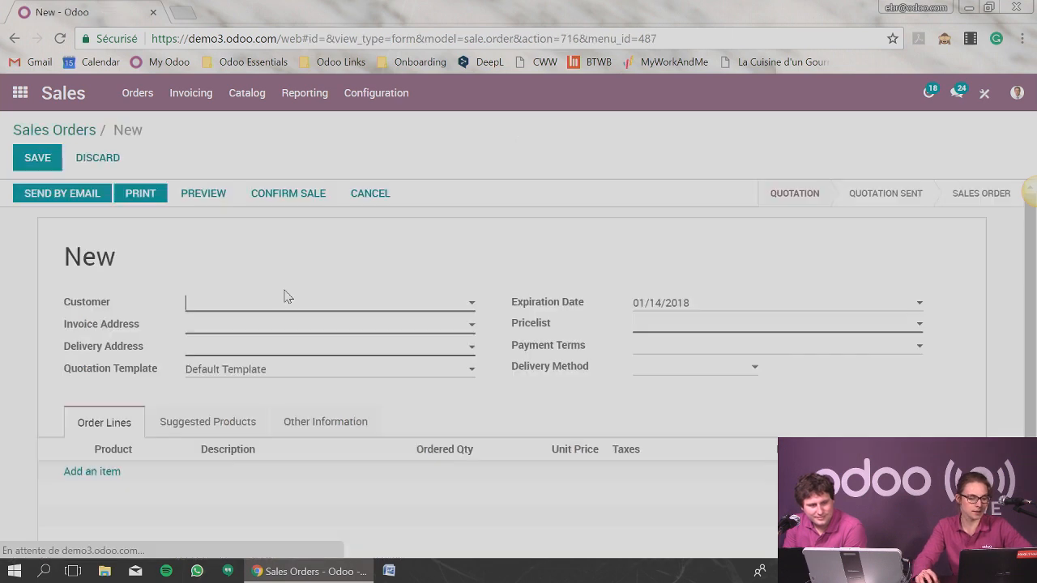
left_click(283, 311)
left_click(284, 369)
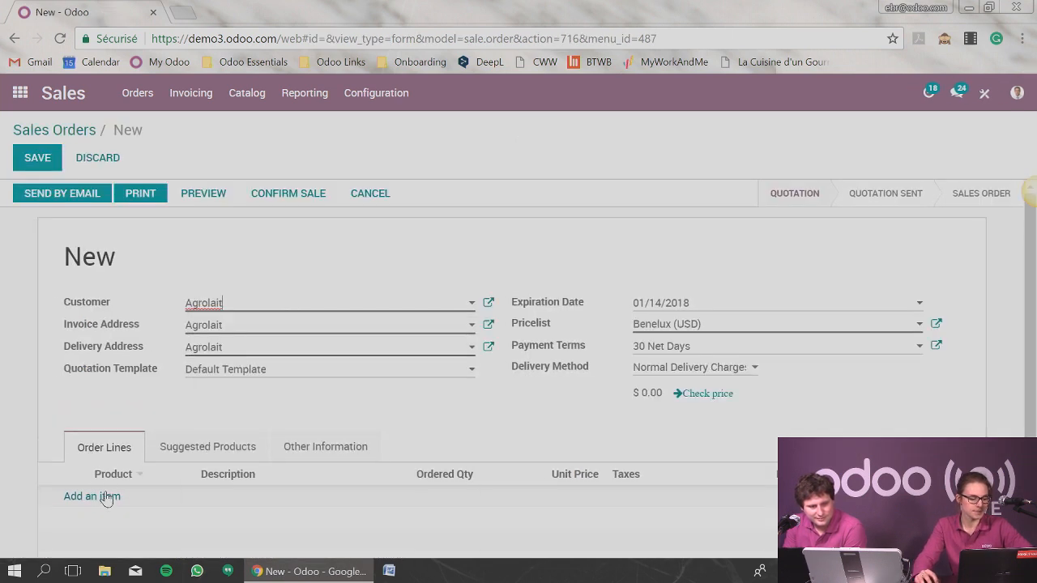
Add the Bottle product as an order line on the new Agrolait sales order.
left_click(105, 500)
type("bo")
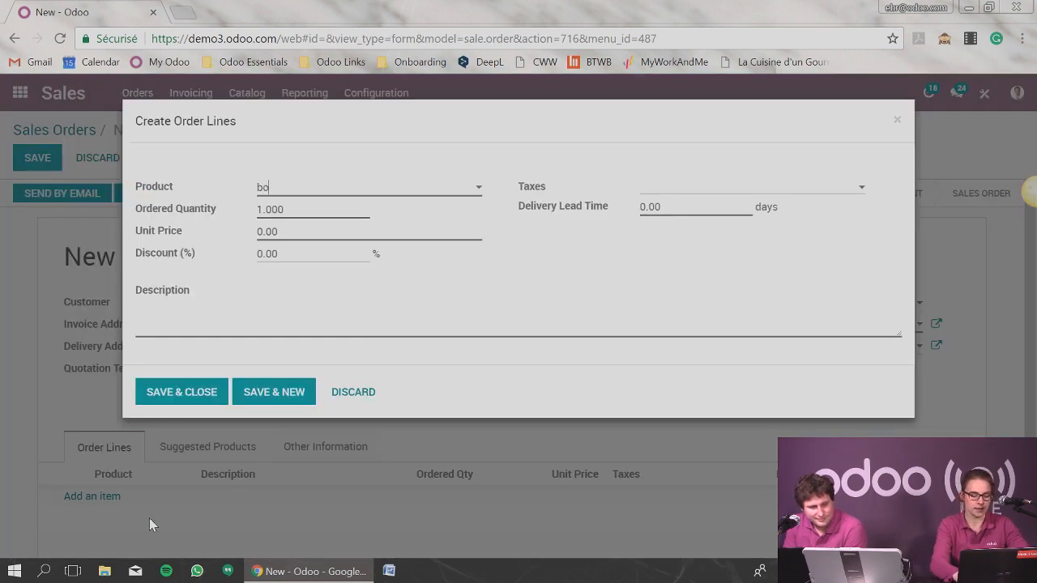
type("ttle")
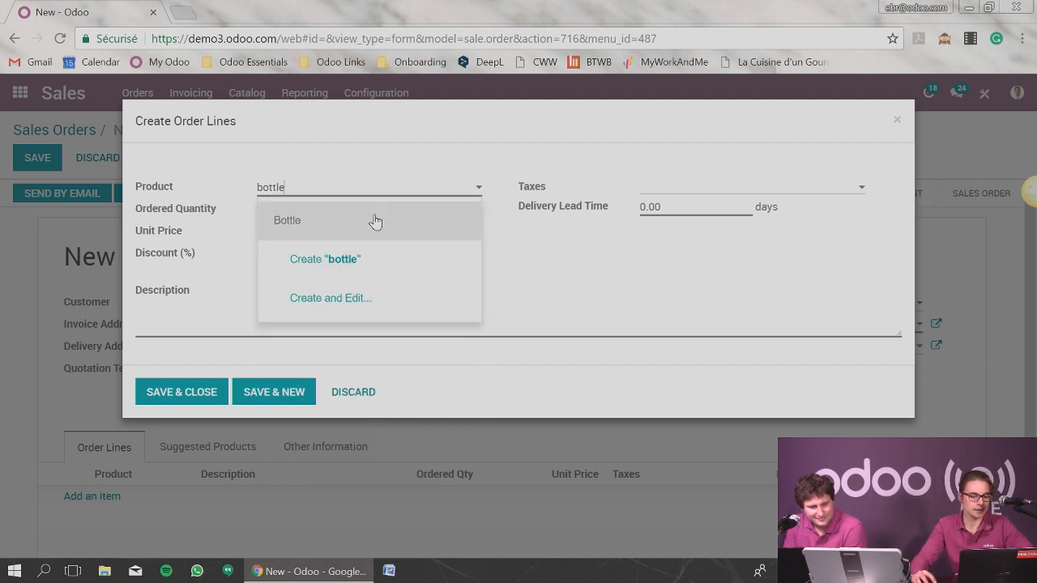
left_click(372, 220)
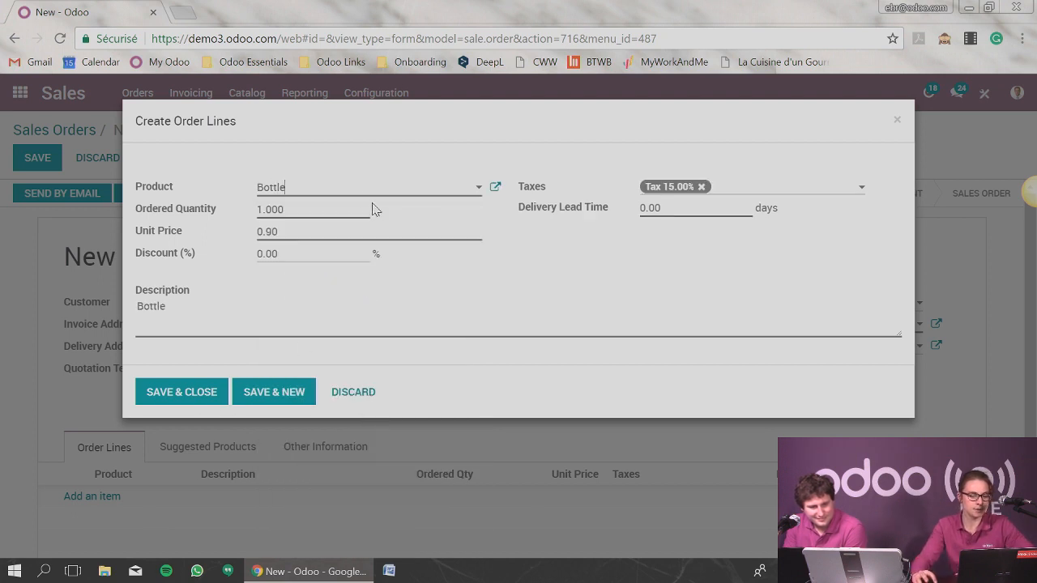
left_click(223, 393)
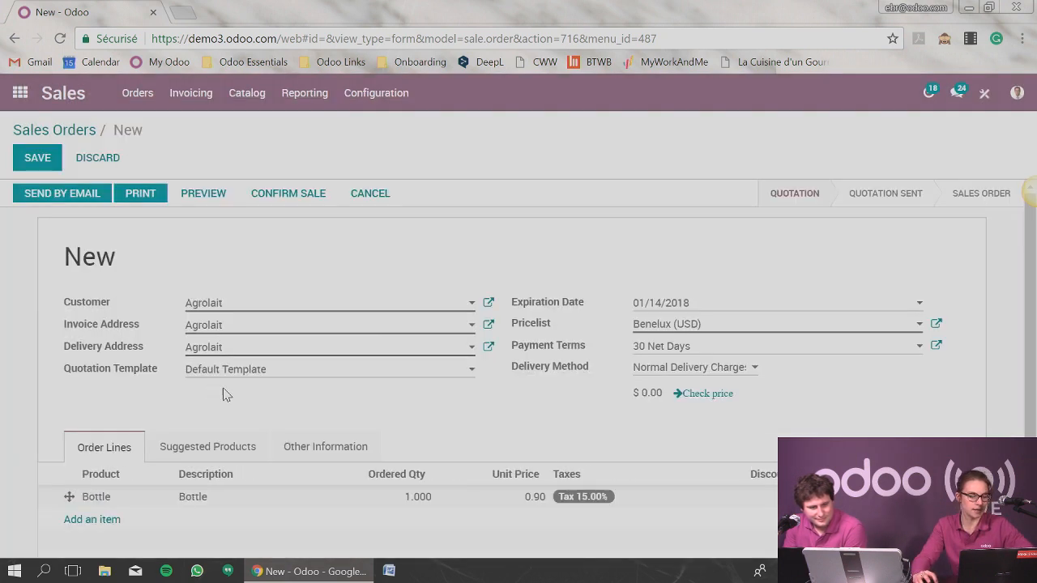
Save the sales order for Agrolait and try to confirm the sale.
left_click(38, 160)
left_click(300, 195)
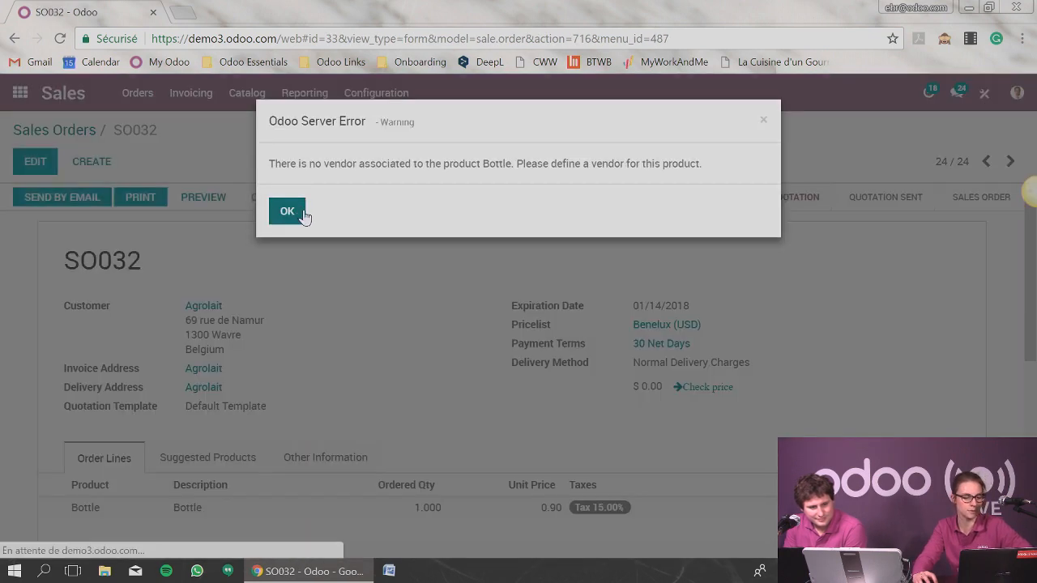
left_click(283, 217)
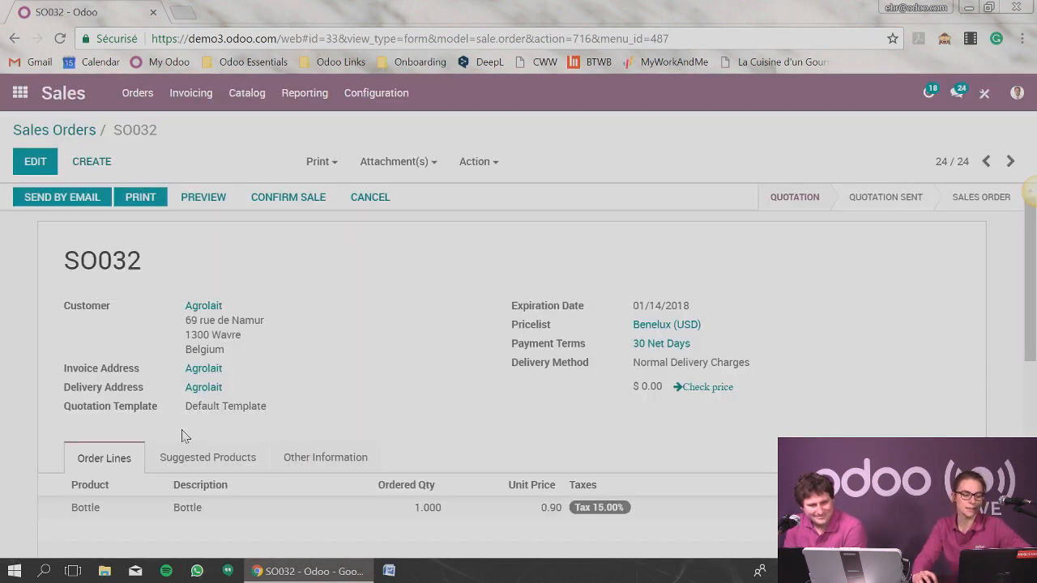
Open the Bottle product record from the order line and show its vendor settings.
left_click(131, 508)
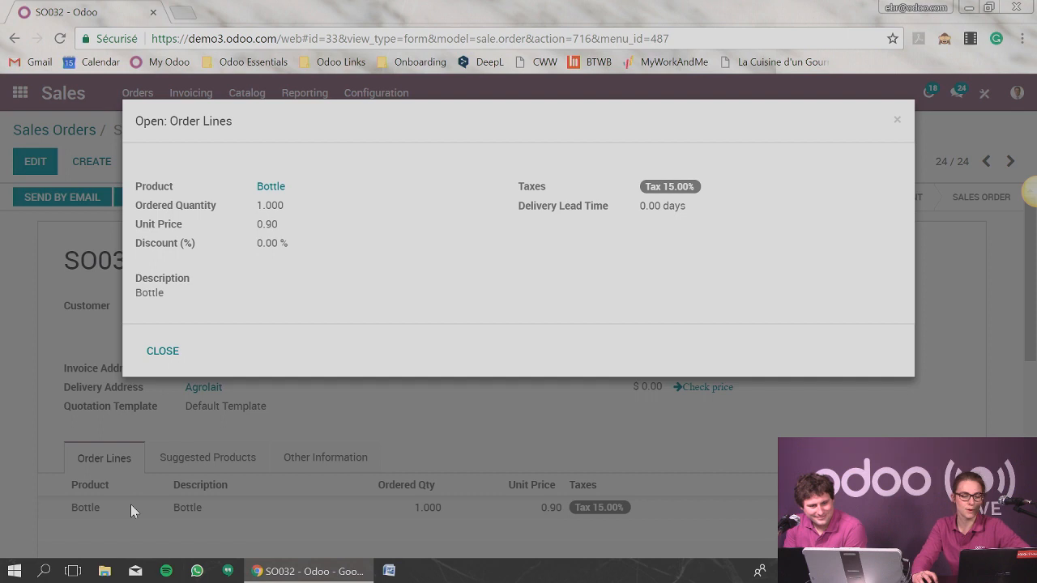
left_click(270, 188)
left_click(162, 351)
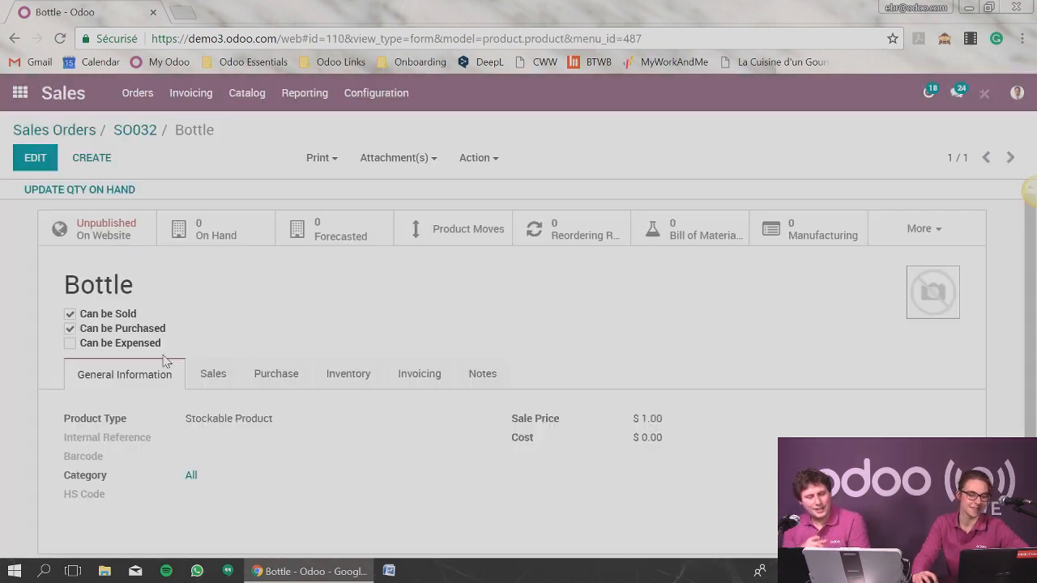
left_click(288, 373)
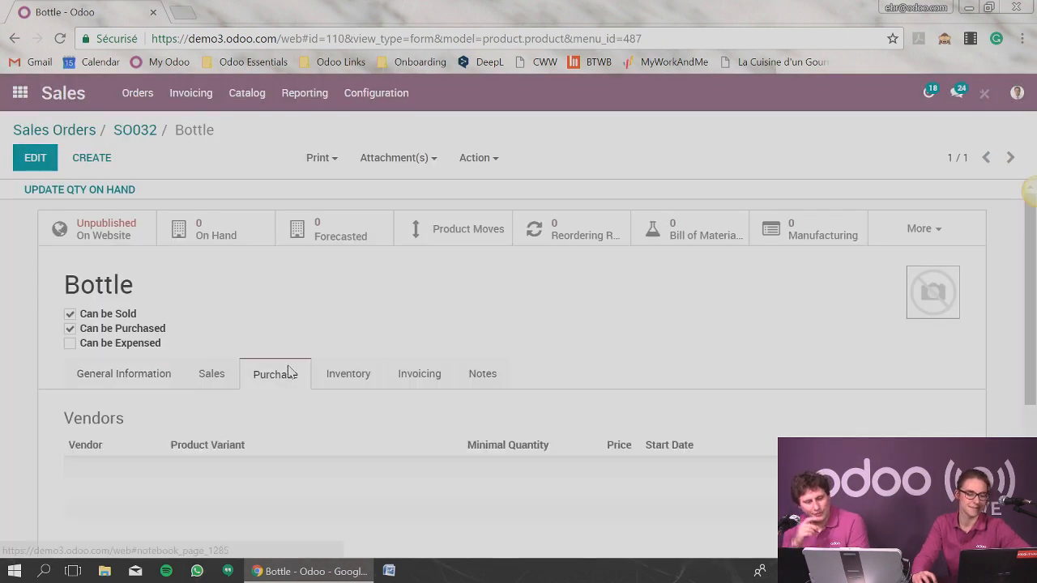
Add ASUSTeK as a vendor of the Bottle product and save the product.
left_click(33, 166)
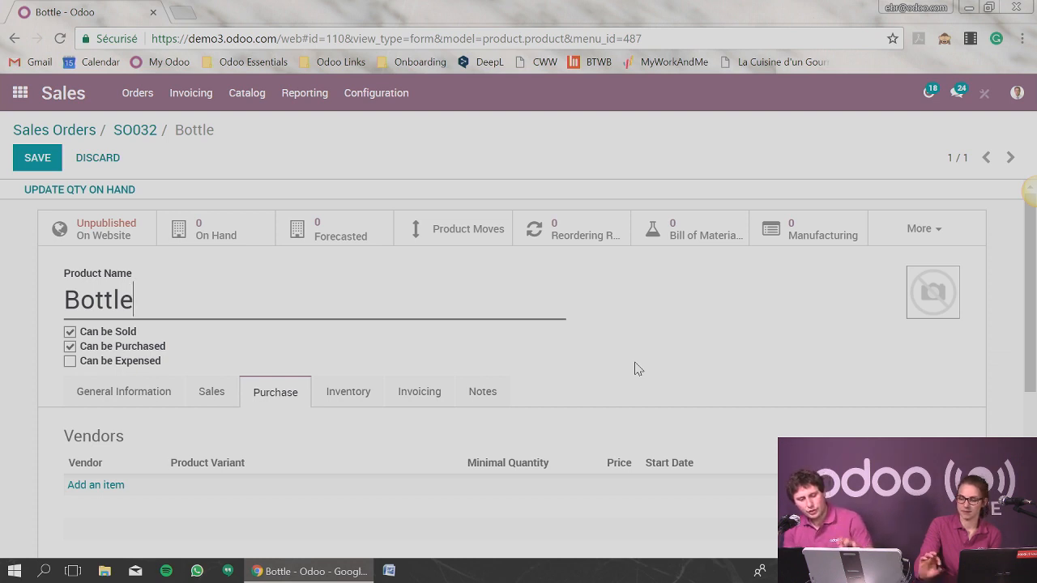
scroll(640, 369, "down", 1)
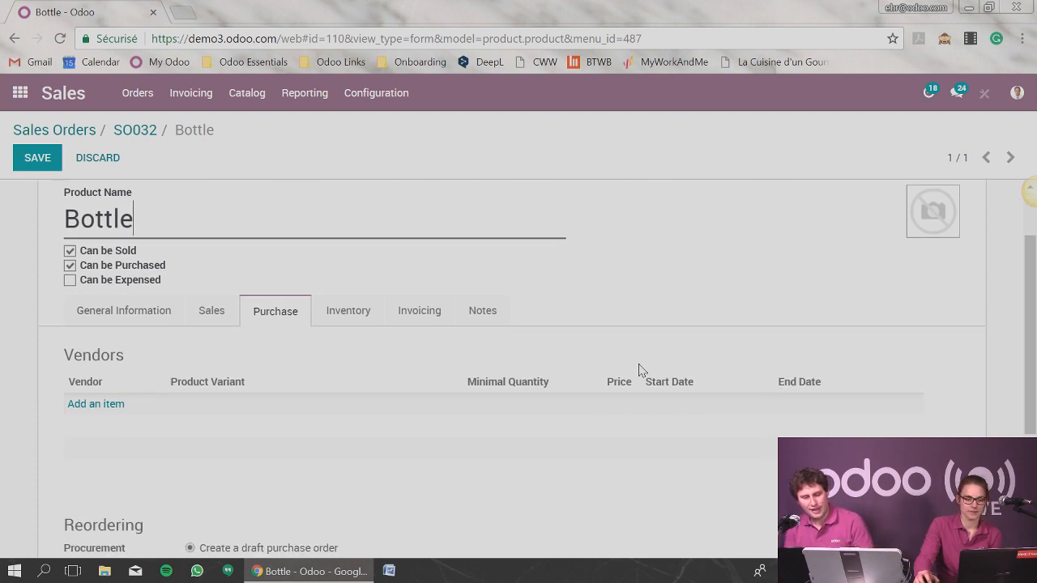
left_click(116, 405)
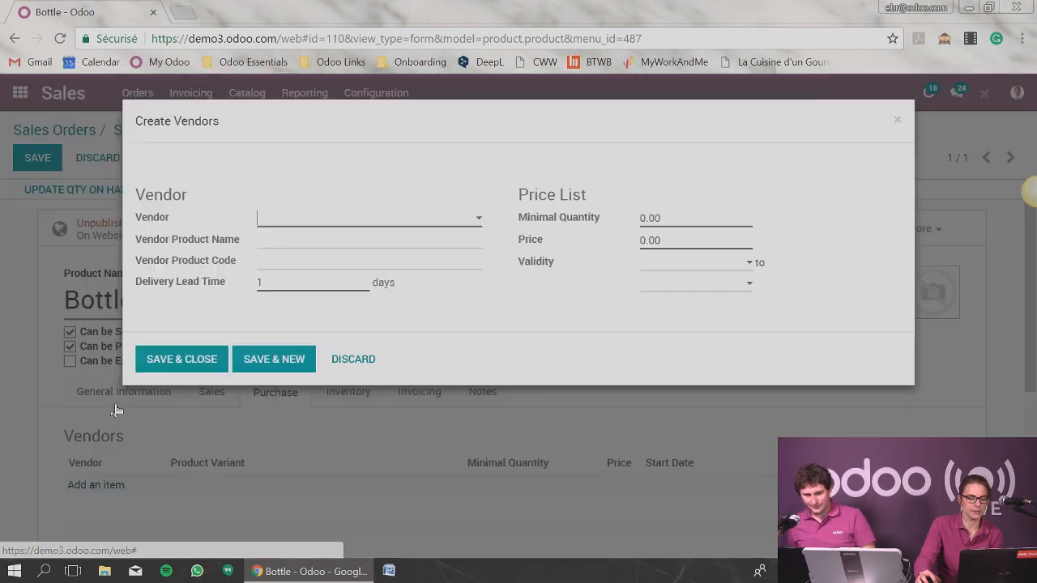
left_click(333, 218)
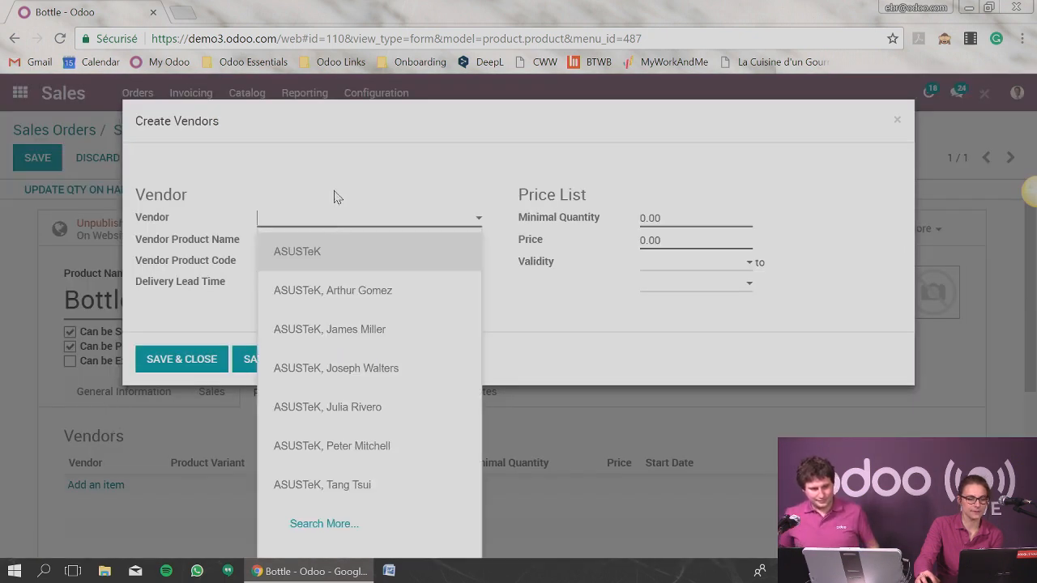
left_click(297, 252)
left_click(174, 361)
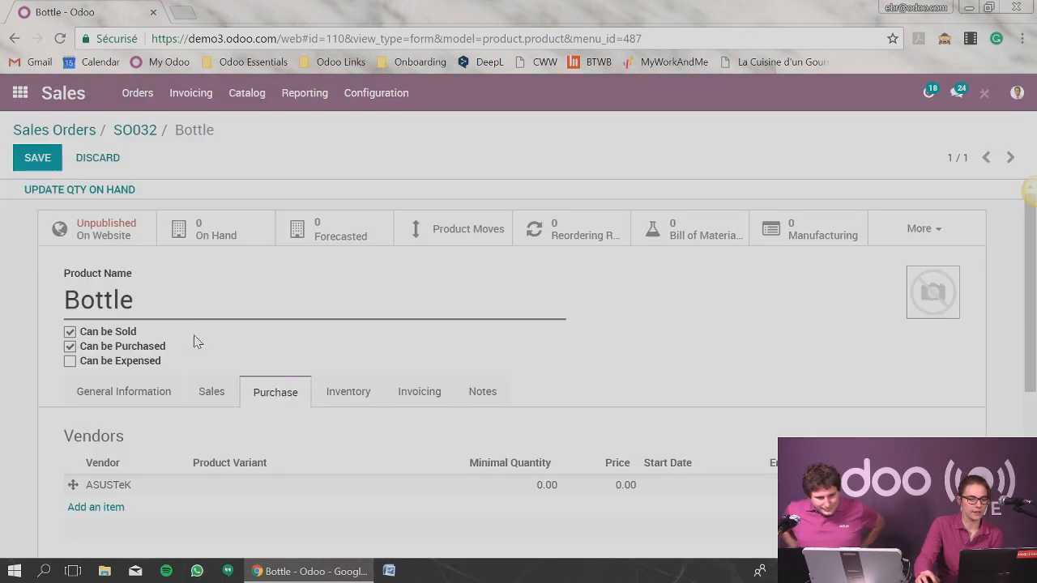
left_click(34, 156)
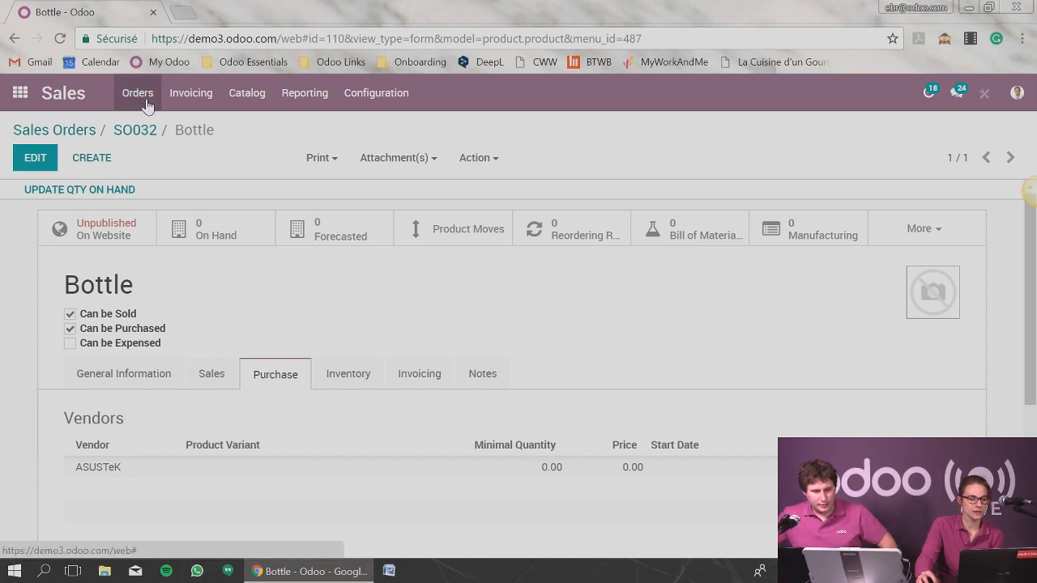
Switch to the Purchases app to check its list of requests for quotation.
left_click(24, 93)
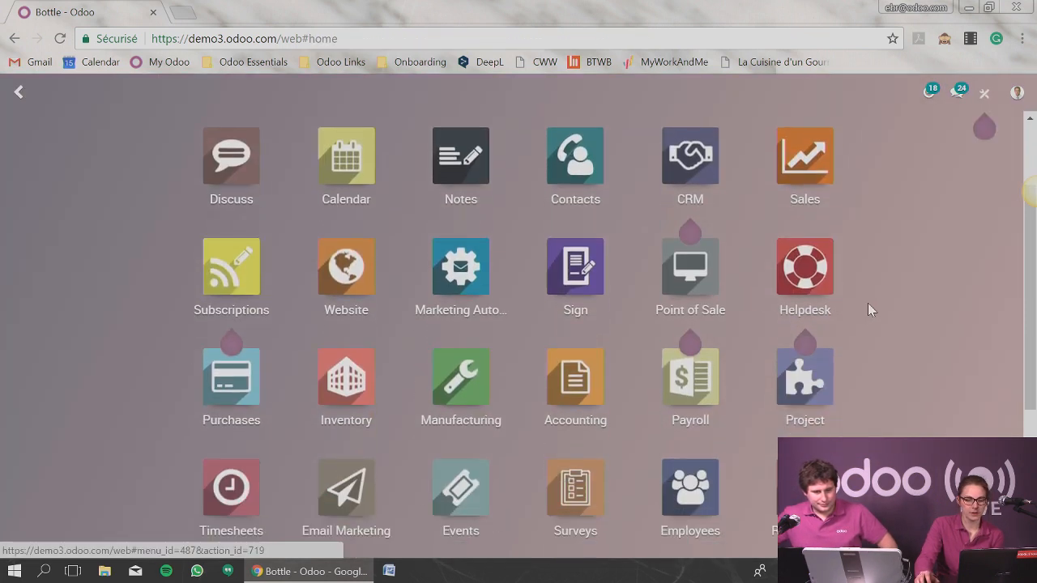
scroll(868, 306, "down", 2)
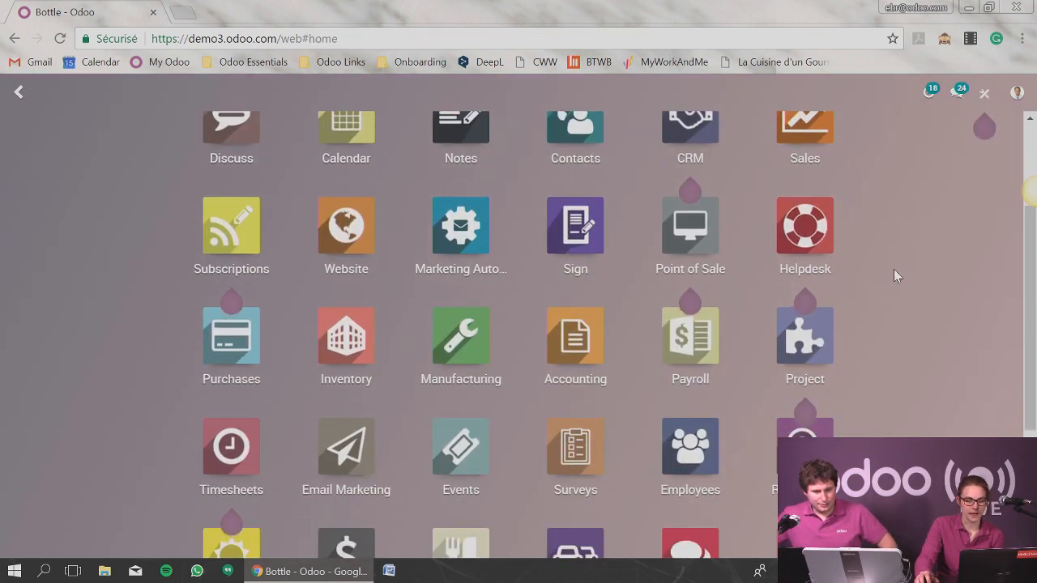
left_click(228, 344)
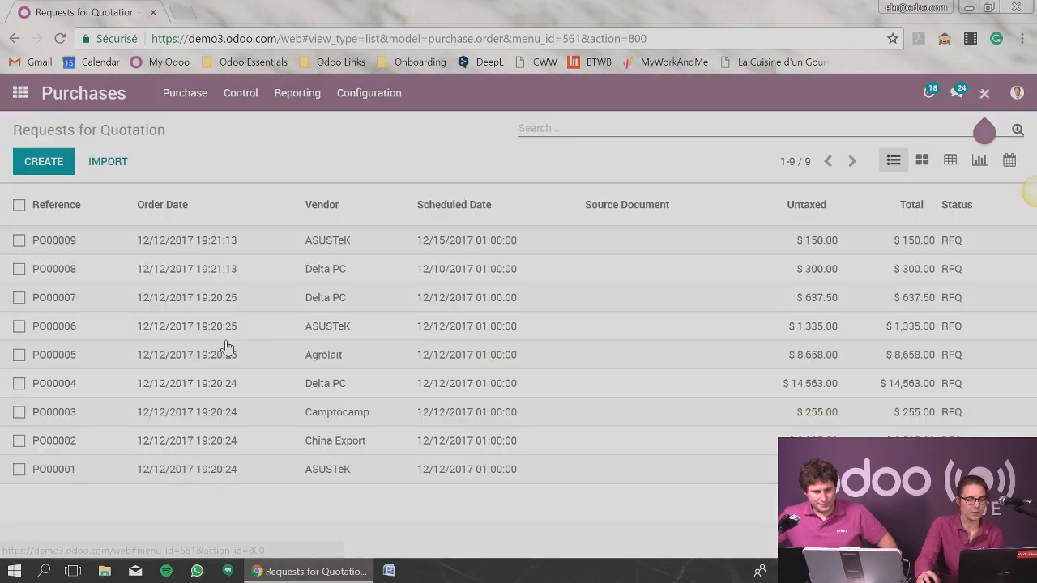
Return to the Sales app, open the first confirmed sales order, and go back to the sales orders list.
left_click(20, 92)
left_click(802, 294)
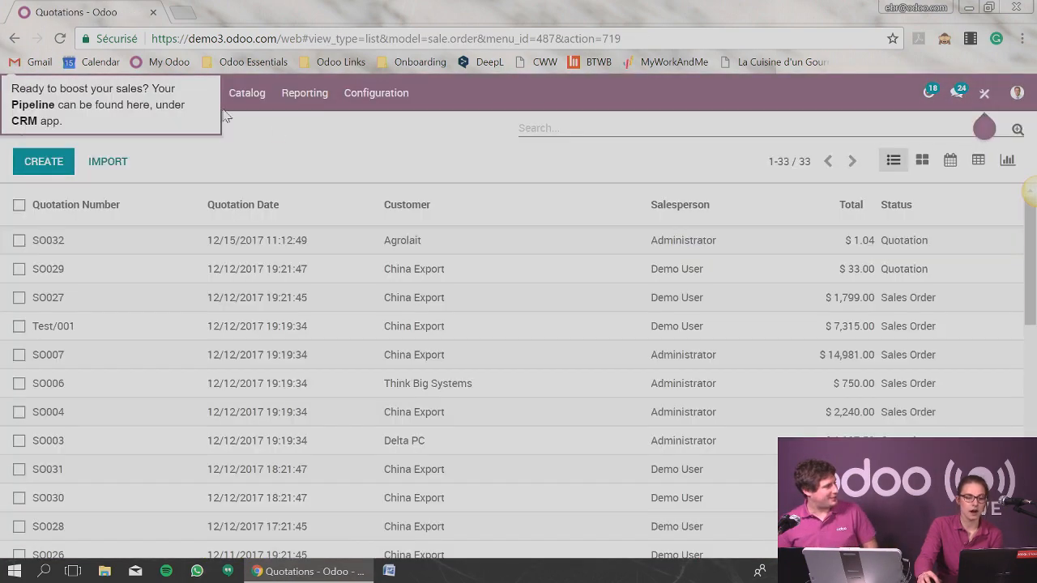
left_click(137, 92)
left_click(158, 174)
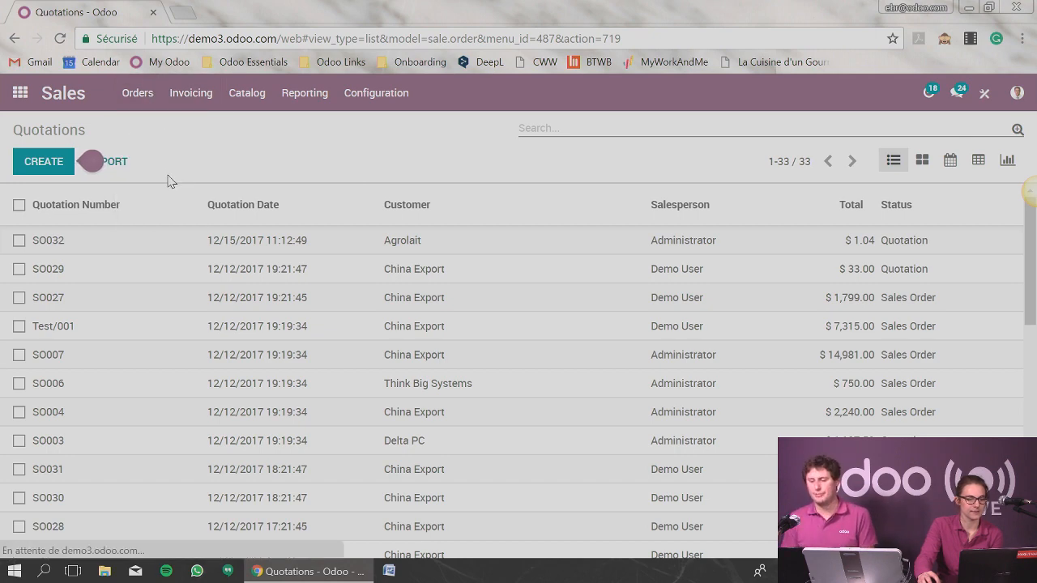
left_click(102, 246)
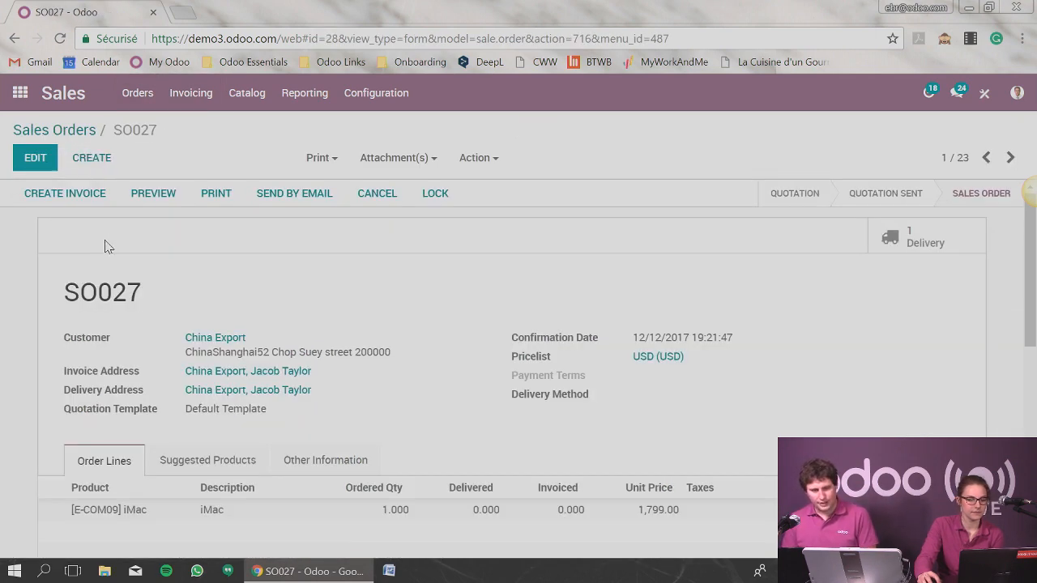
left_click(76, 138)
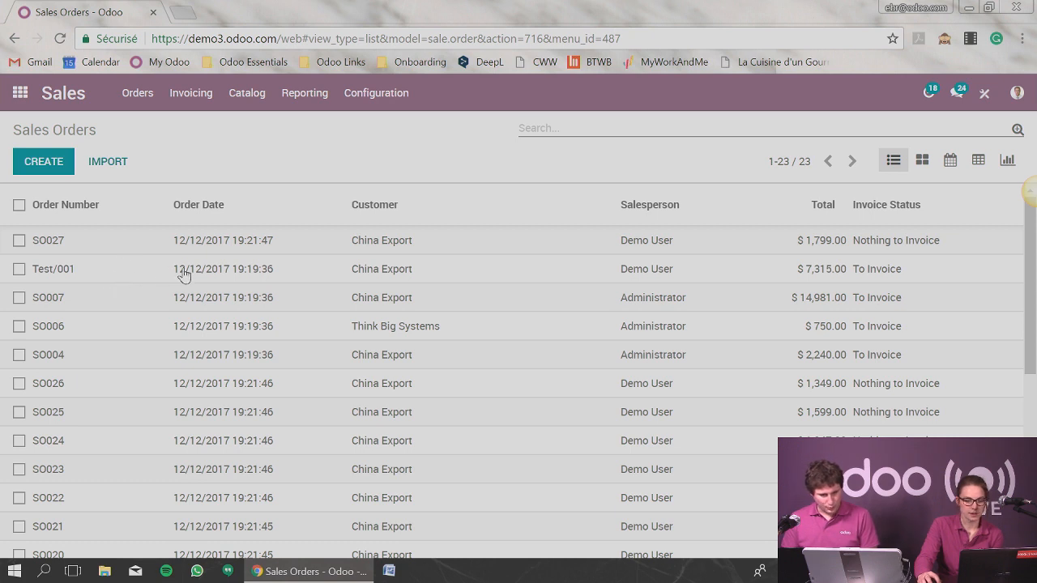
Sort the sales orders by order date and open the first order in the list.
left_click(37, 162)
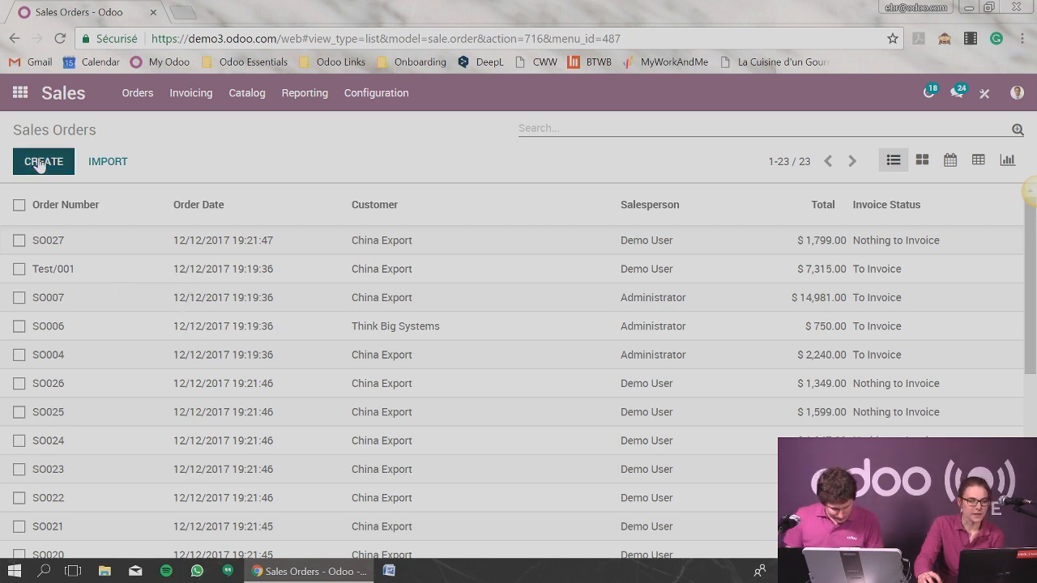
left_click(97, 158)
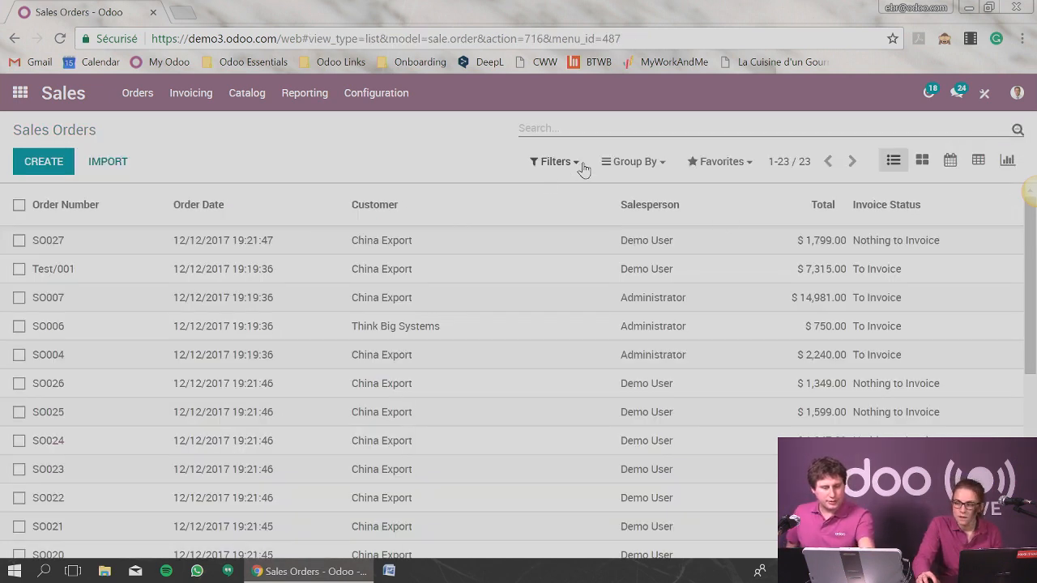
left_click(215, 207)
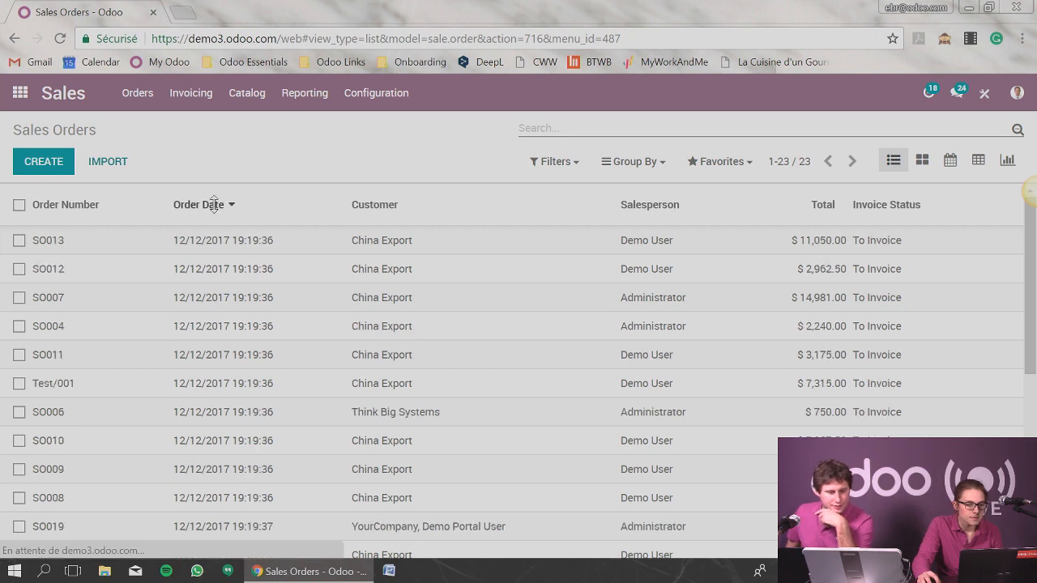
left_click(232, 250)
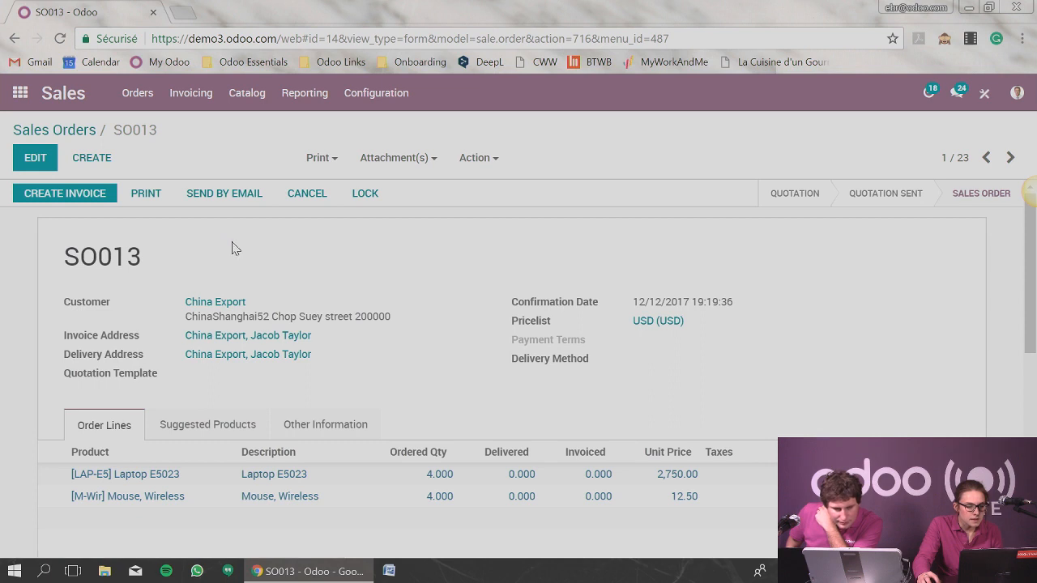
Create another sales order with Agrolait as the customer.
left_click(97, 159)
left_click(245, 307)
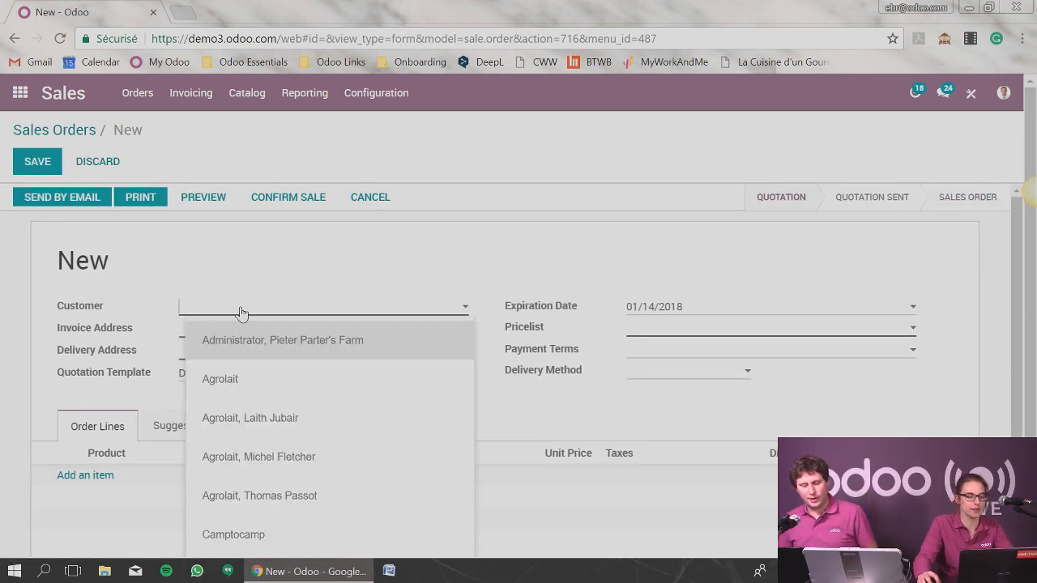
left_click(246, 378)
Add the Bottle product as an order line, then save and confirm the new sales order.
left_click(99, 502)
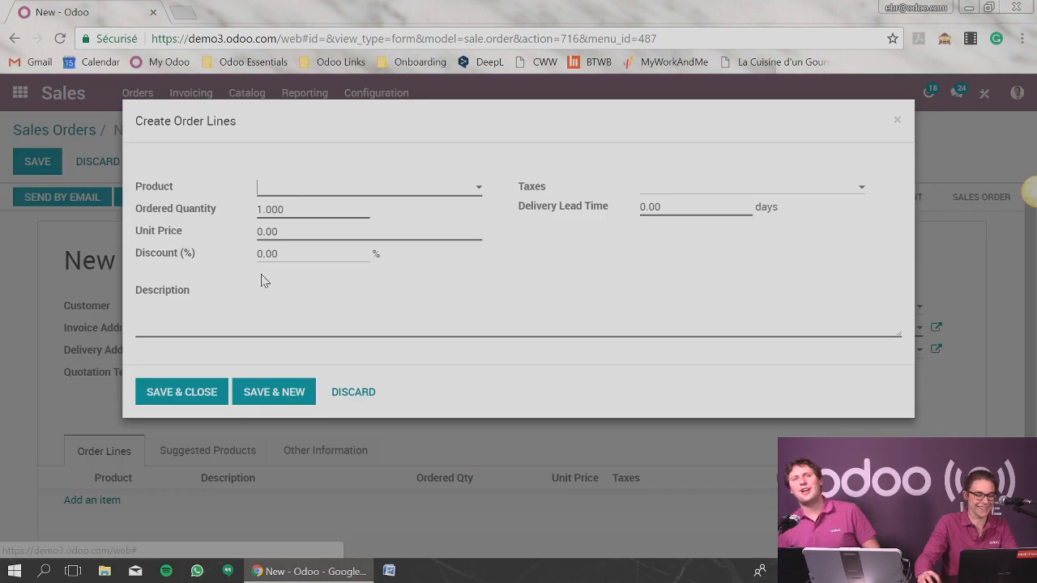
type("bottle")
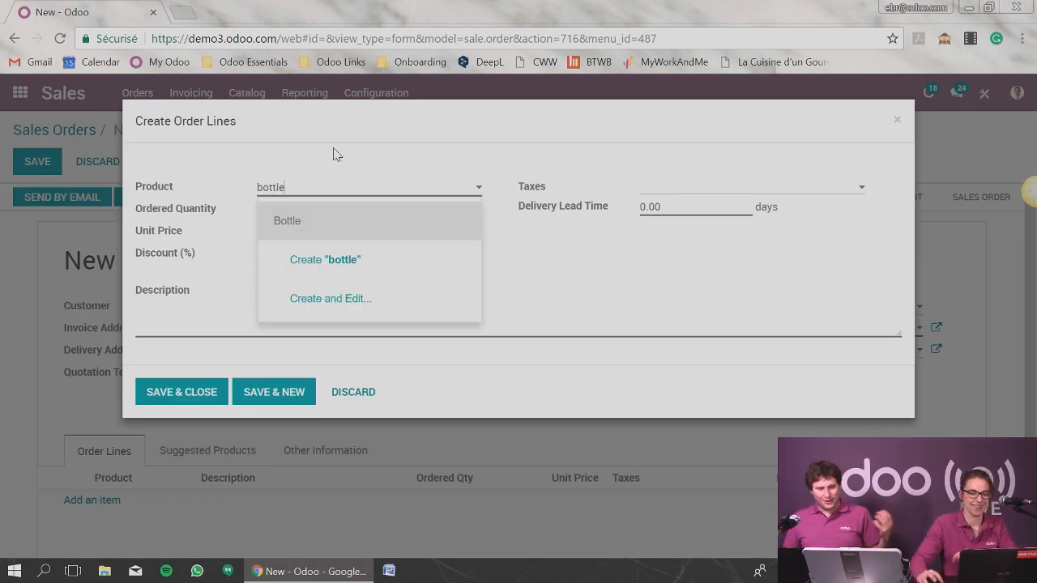
left_click(354, 220)
left_click(199, 392)
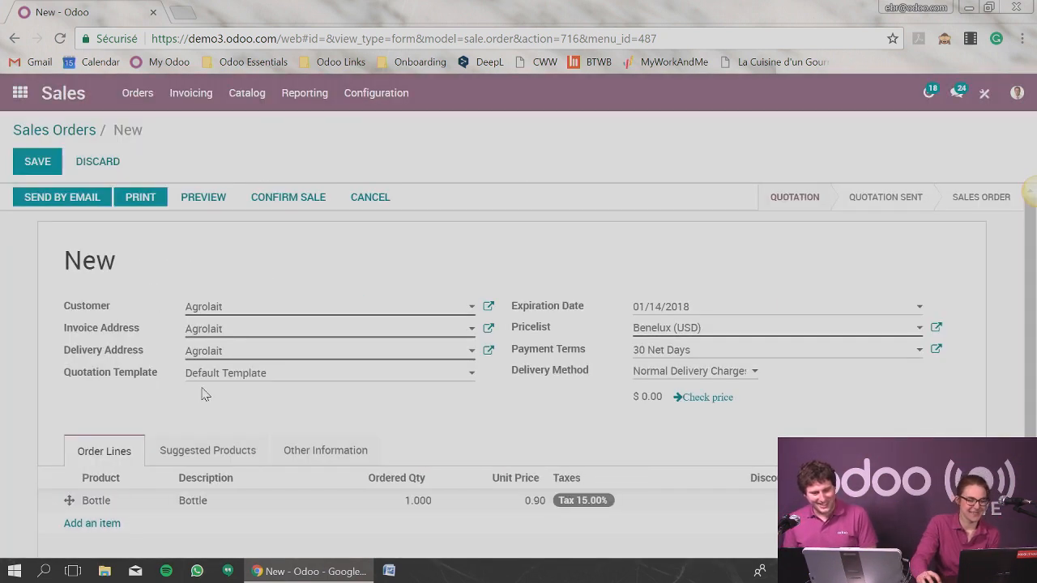
left_click(47, 170)
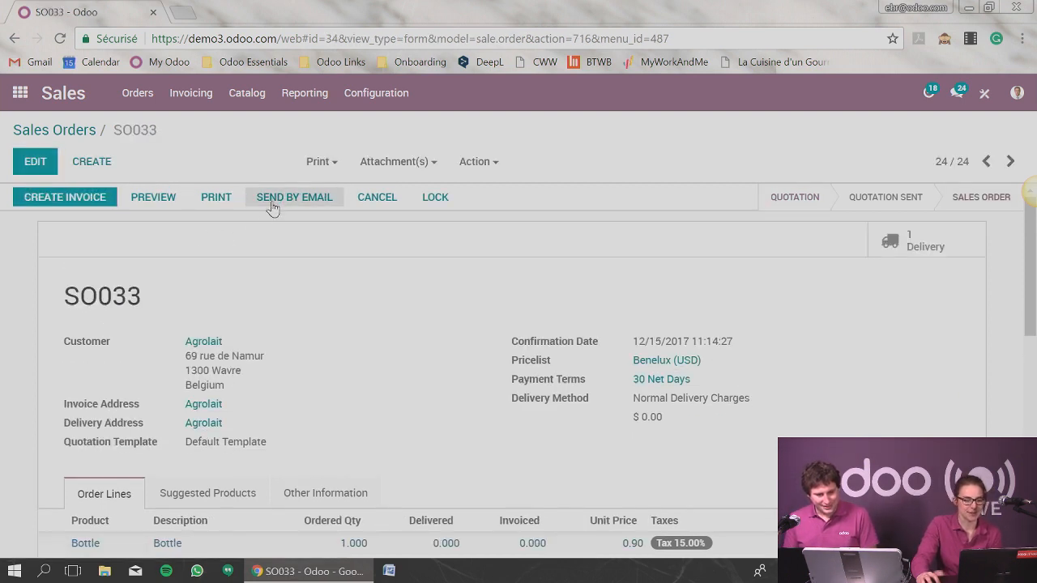
Open the first ASUSTeK request for quotation in the Purchases app and examine its Bottle order line.
left_click(19, 94)
scroll(919, 228, "down", 4)
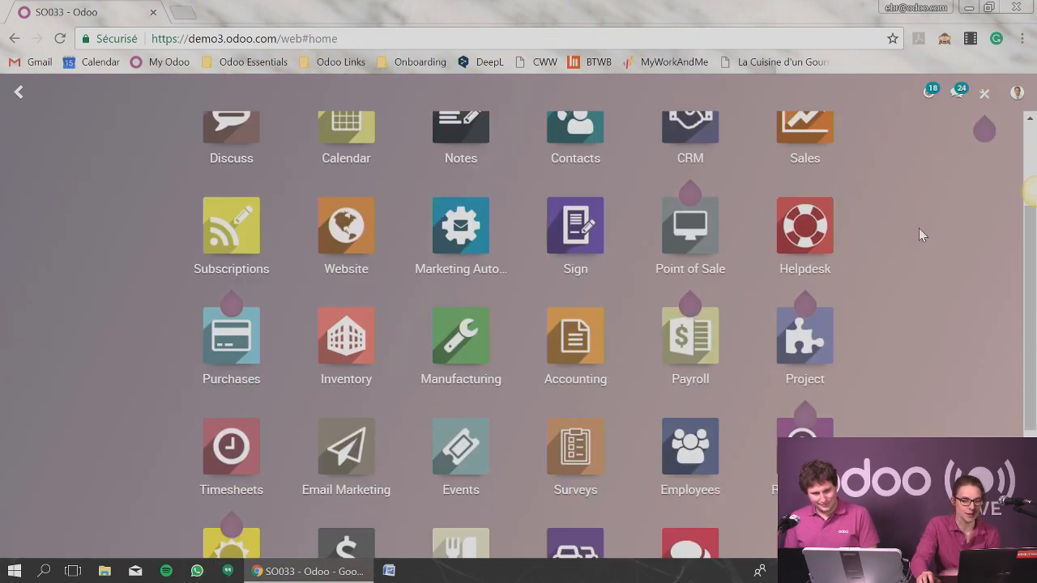
left_click(232, 175)
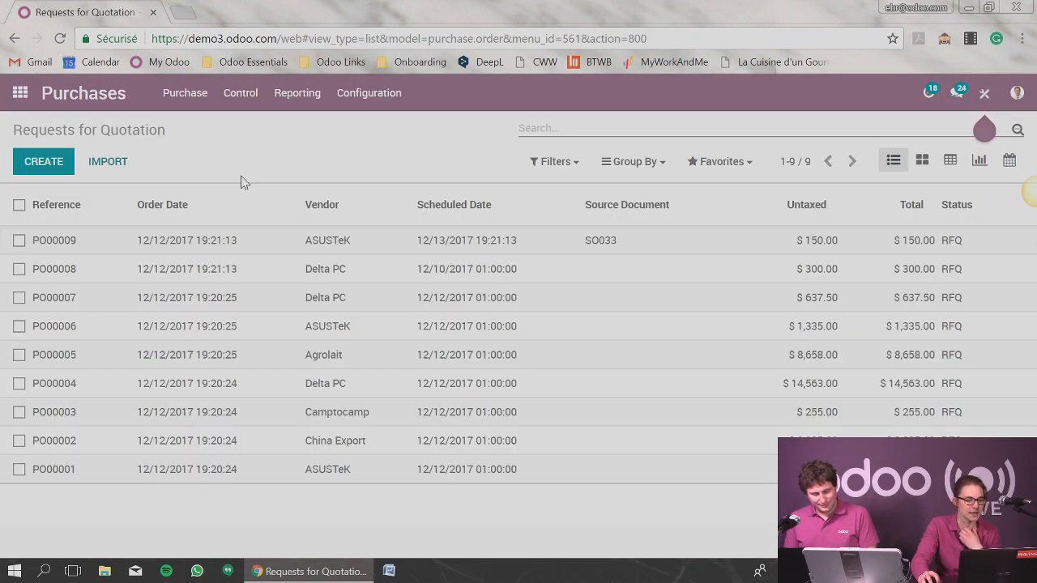
left_click(110, 241)
scroll(267, 257, "down", 1)
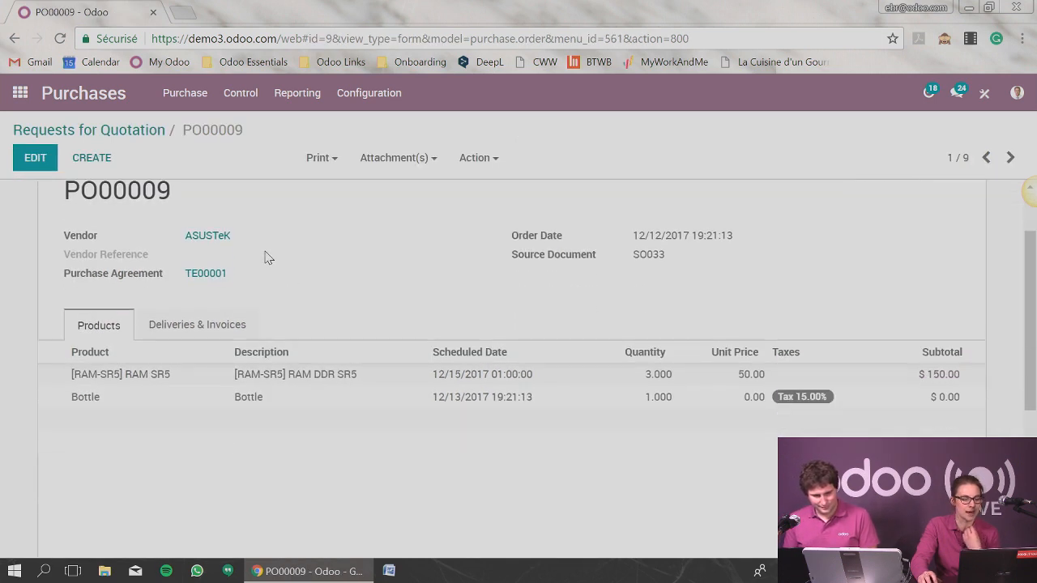
left_click_drag(71, 398, 769, 405)
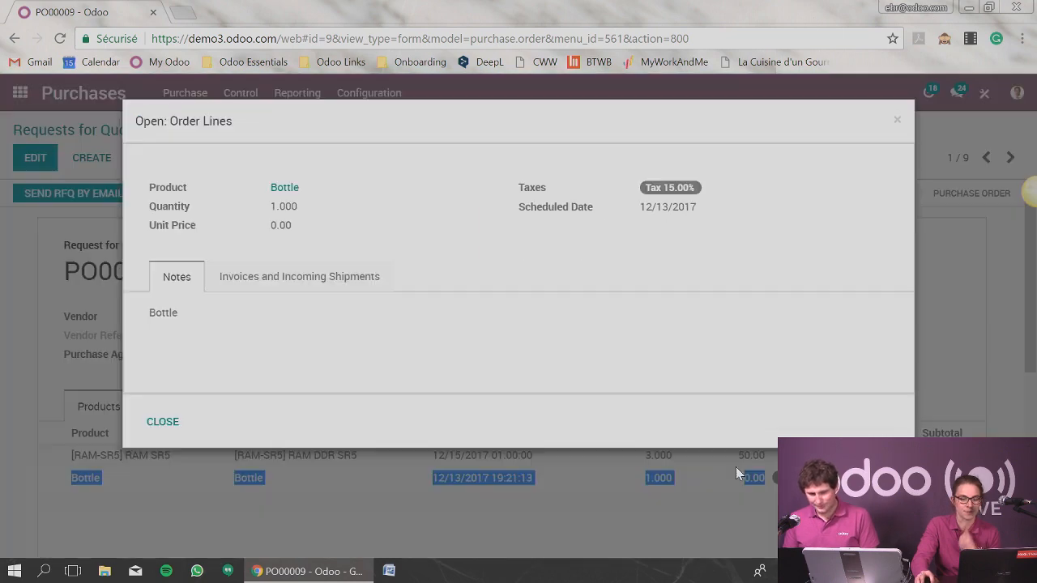
Examine the RAM SR5 and Bottle order lines and the vendor on request for quotation PO00009.
left_click(898, 120)
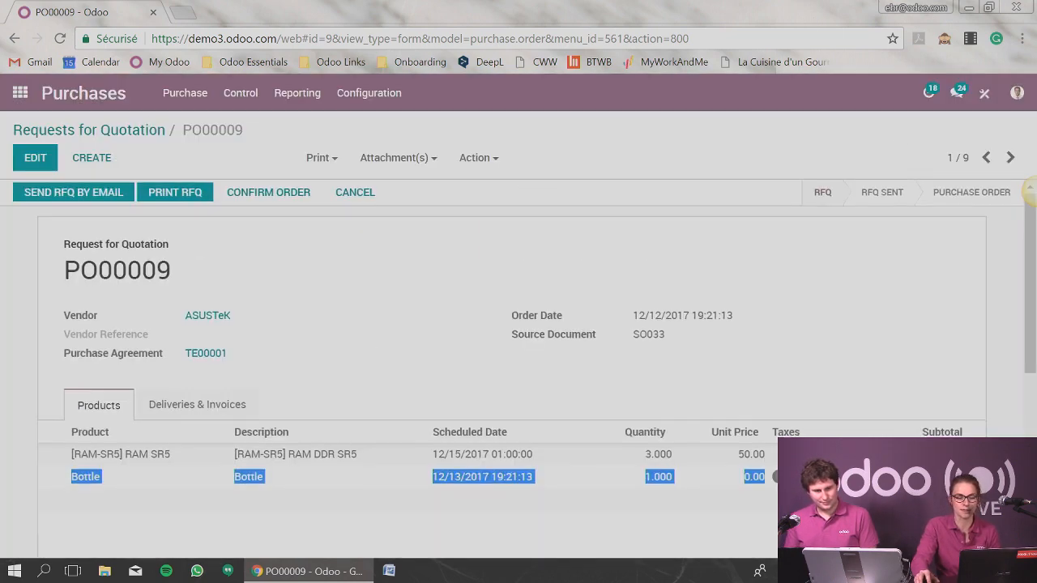
scroll(851, 381, "down", 1)
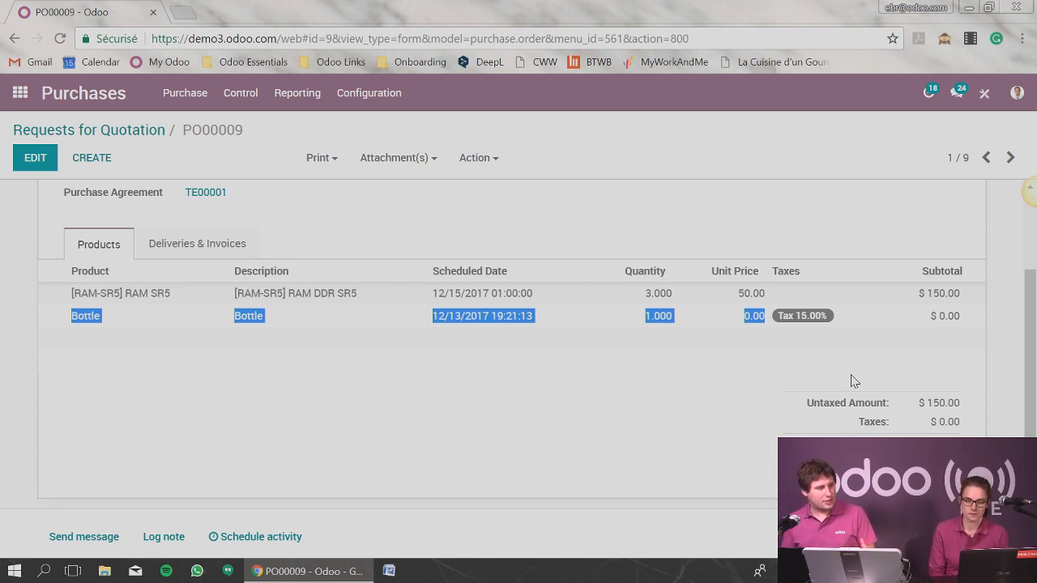
scroll(835, 393, "up", 3)
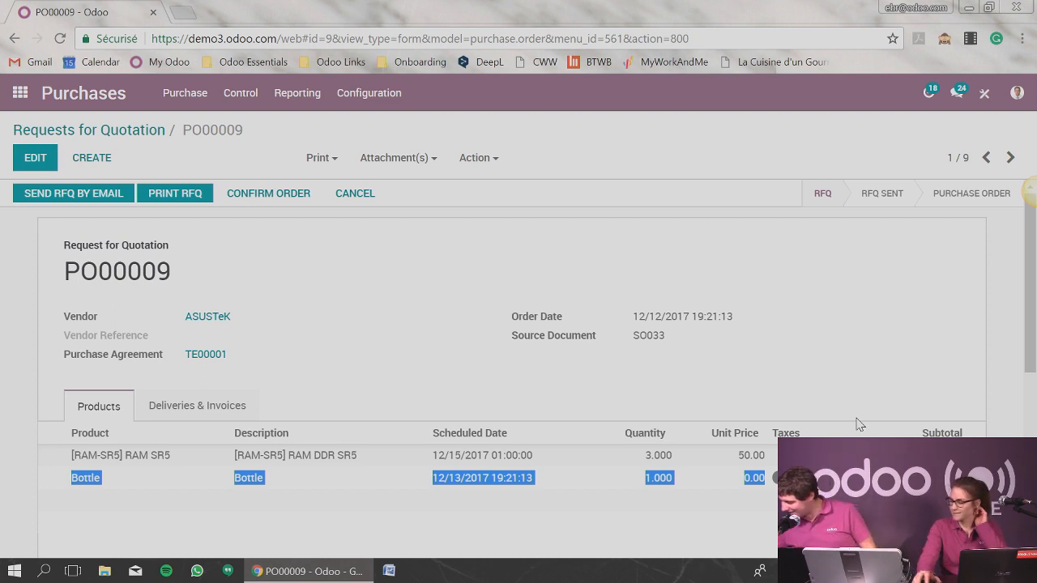
left_click(69, 460)
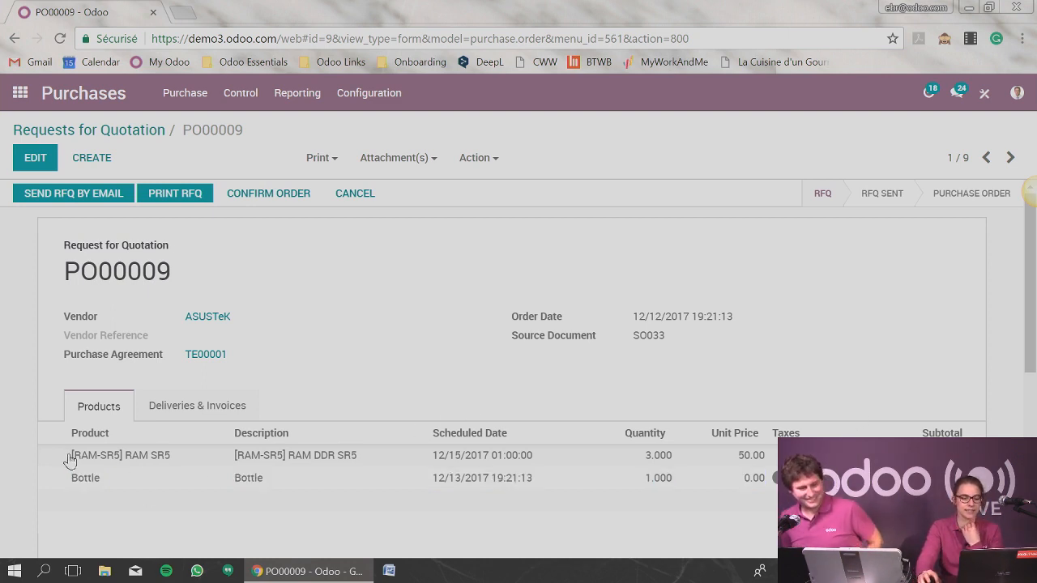
left_click_drag(70, 460, 766, 460)
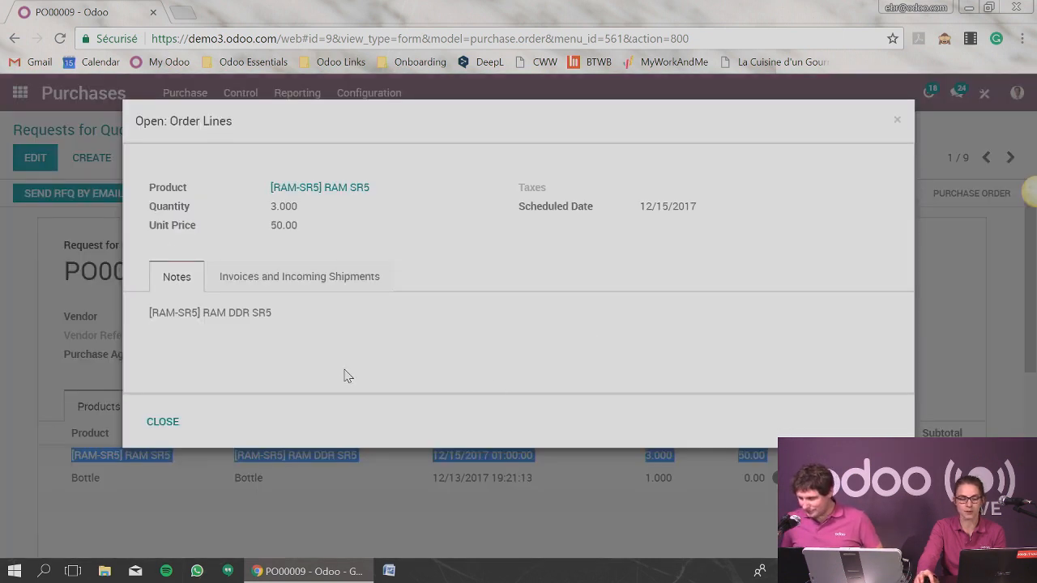
left_click(180, 419)
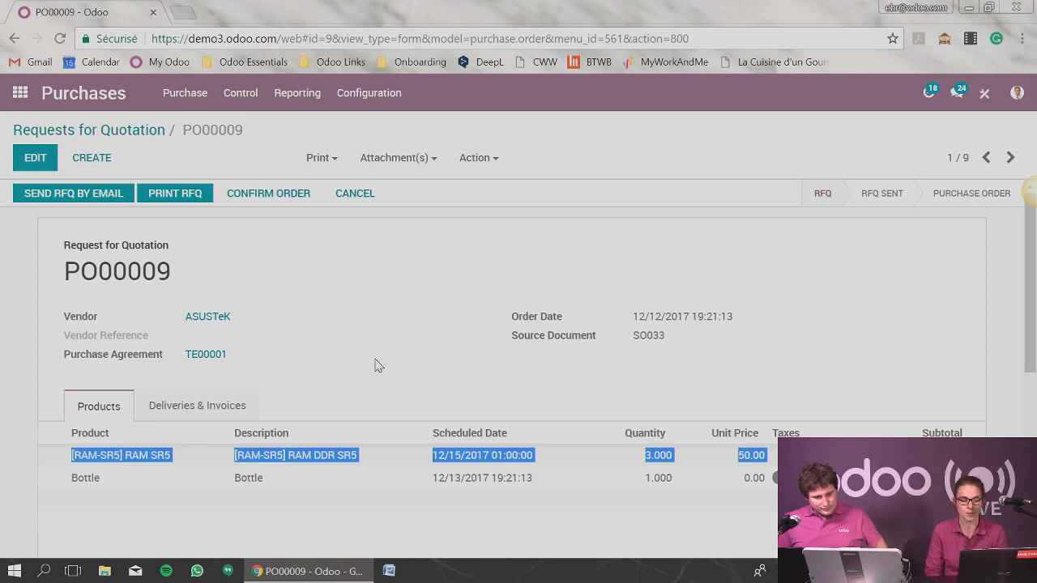
left_click_drag(162, 332, 246, 328)
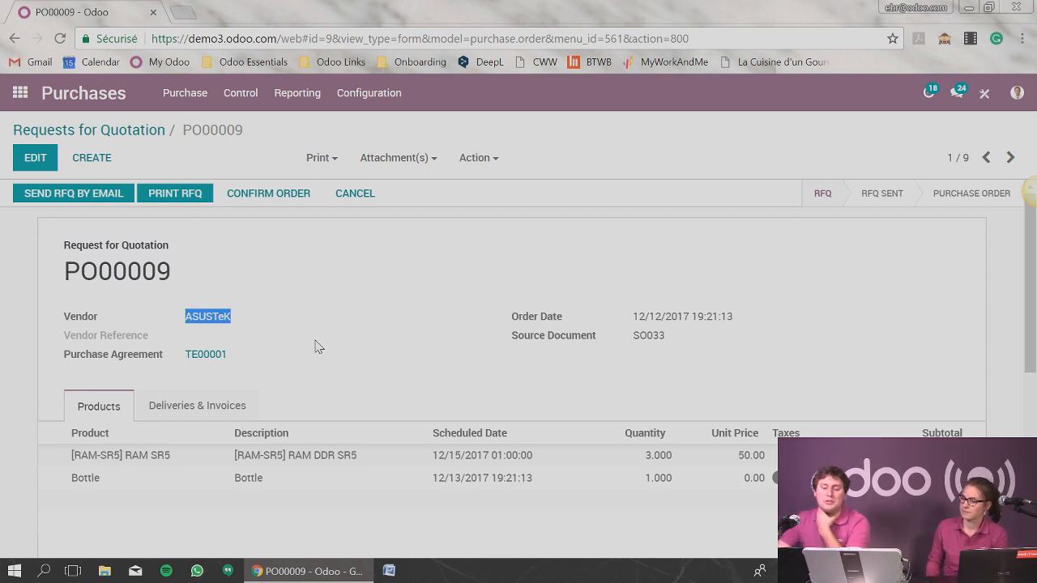
Switch to the Manufacturing app and open its configuration settings.
left_click(20, 92)
scroll(535, 402, "down", 2)
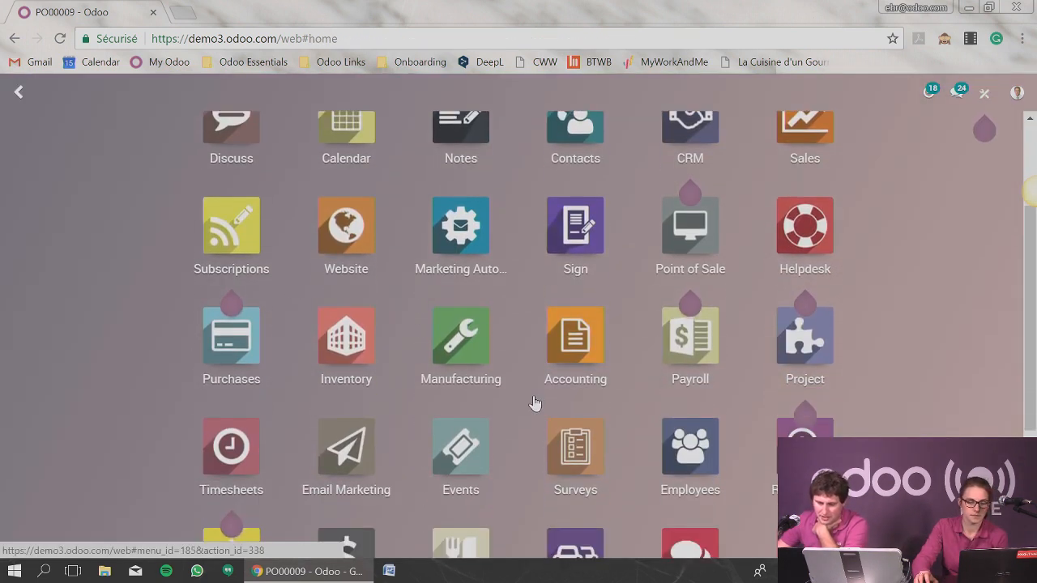
left_click(497, 351)
left_click(432, 93)
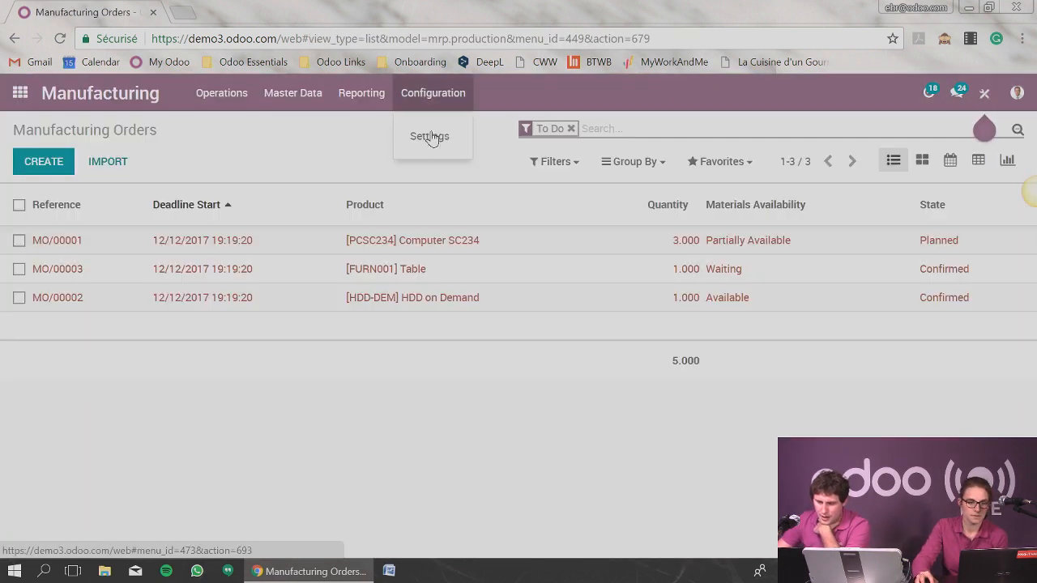
left_click(429, 136)
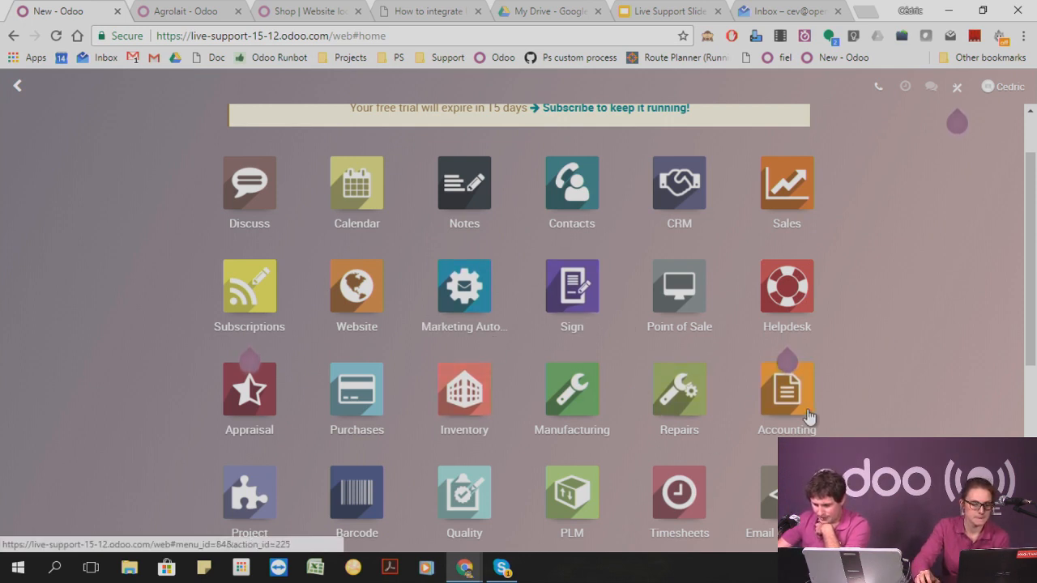
Start a new manufacturing order in the live-support database and review its finished products, miscellaneous and consumed materials sections.
left_click(576, 405)
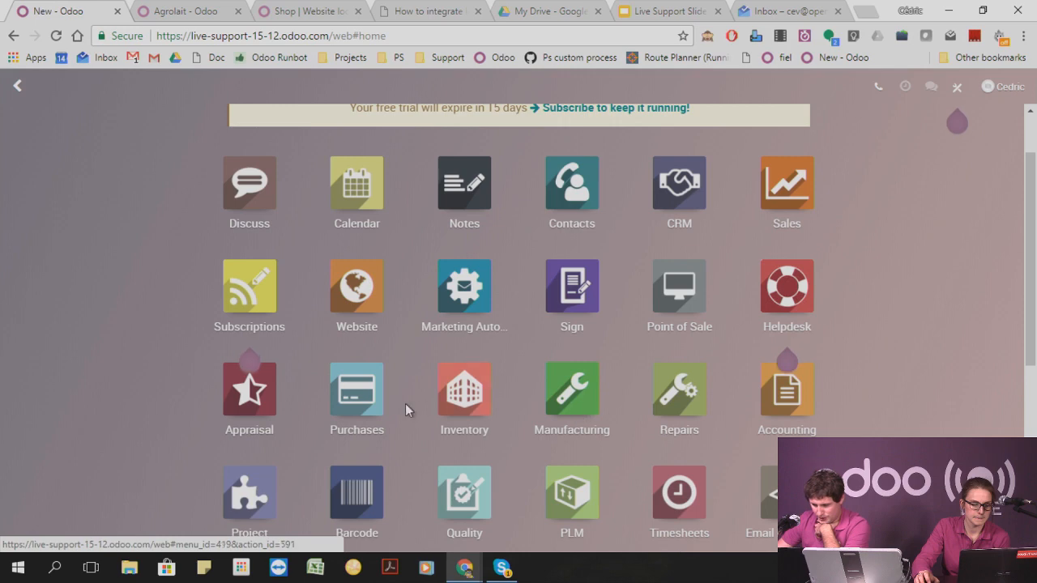
left_click(212, 87)
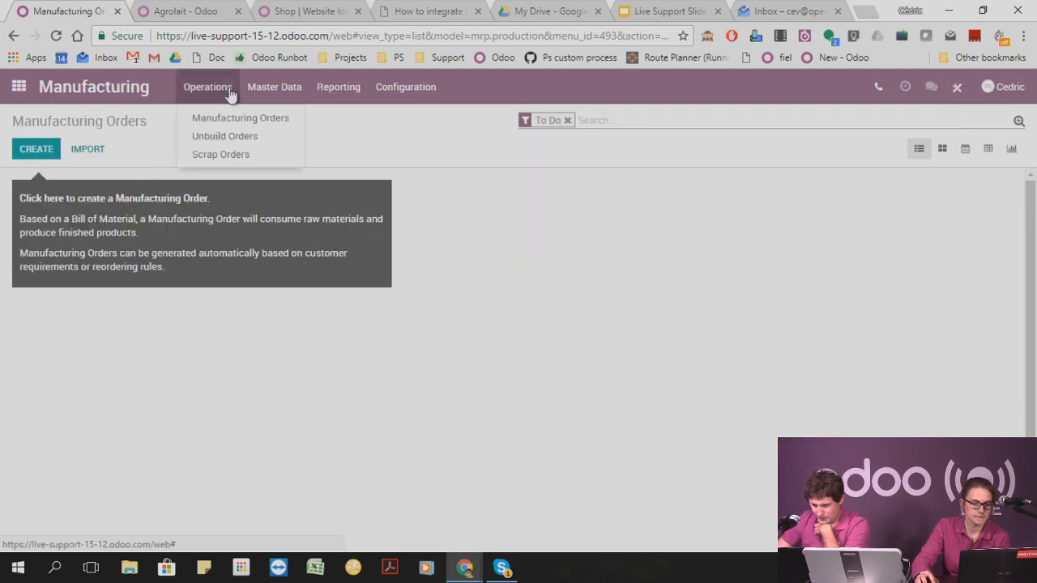
left_click(231, 121)
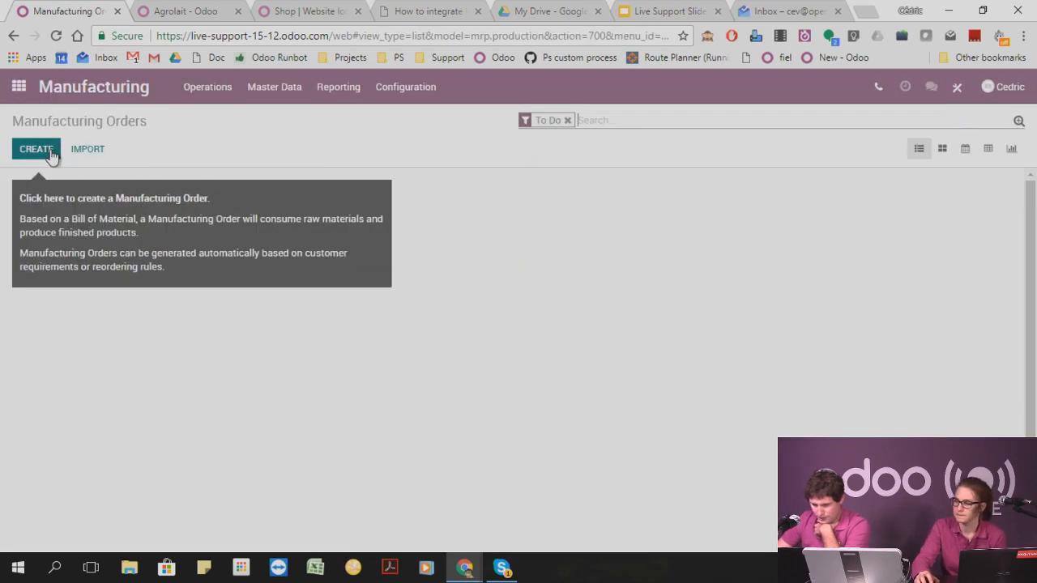
left_click(48, 154)
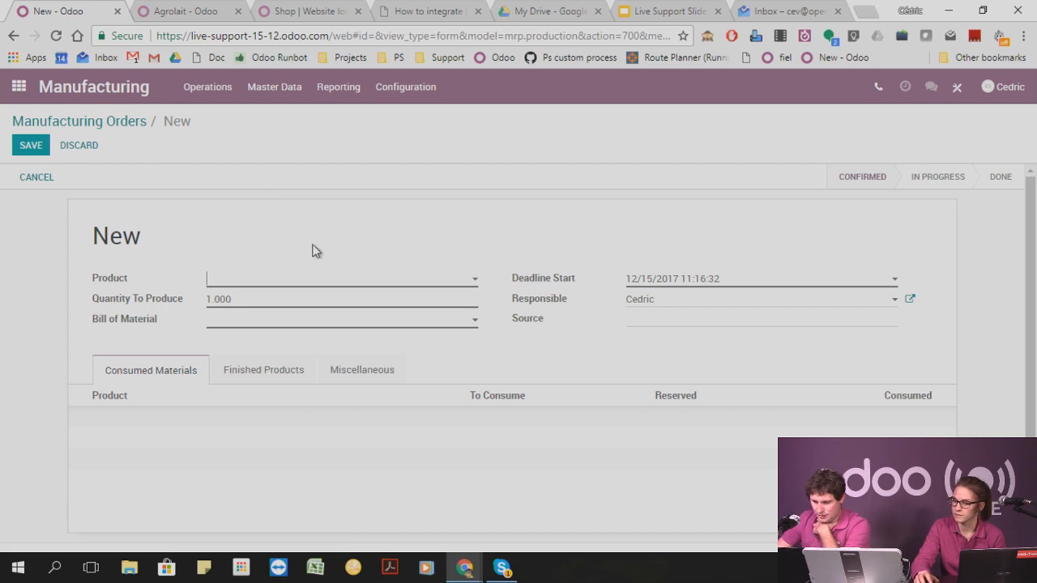
left_click(271, 376)
left_click(326, 373)
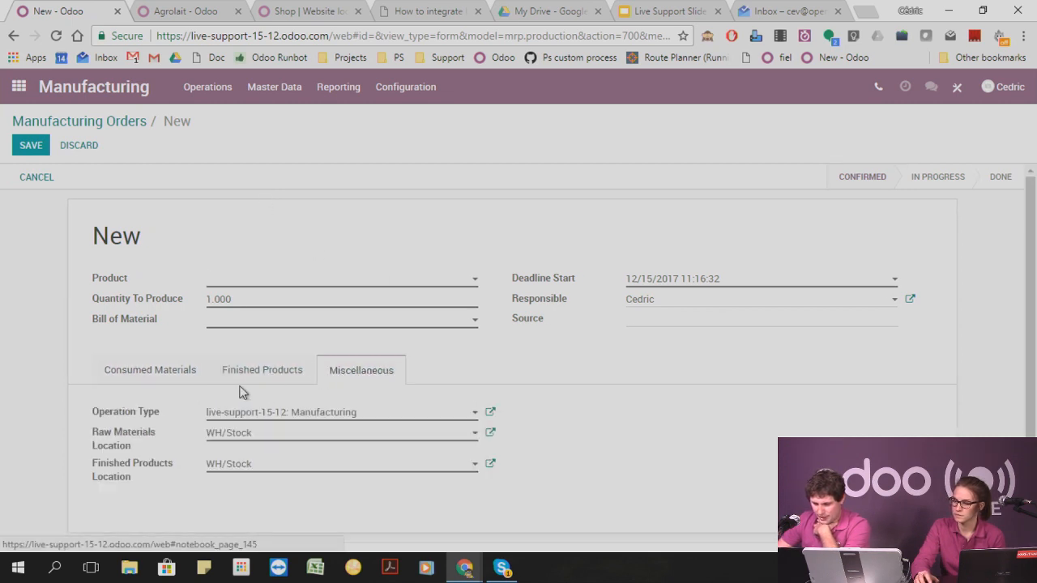
left_click(170, 371)
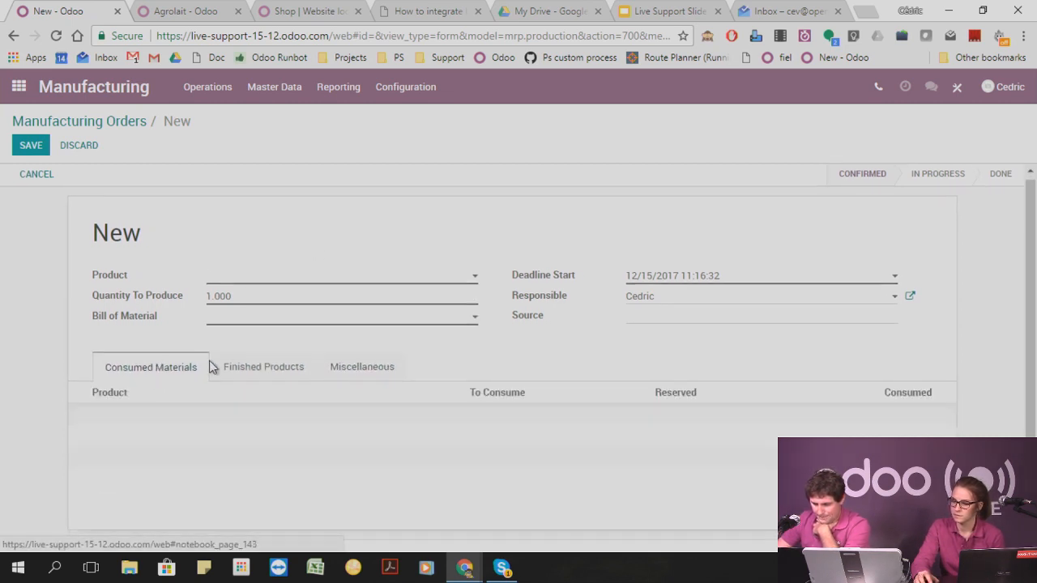
Activate developer mode and review the new manufacturing order's finished products and miscellaneous details.
left_click(707, 39)
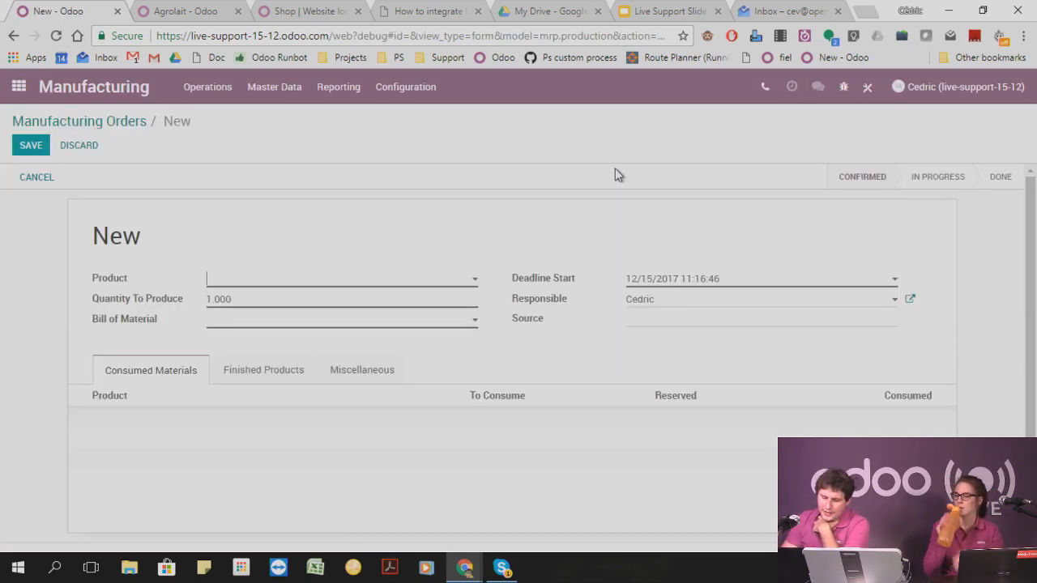
left_click(251, 373)
left_click(335, 372)
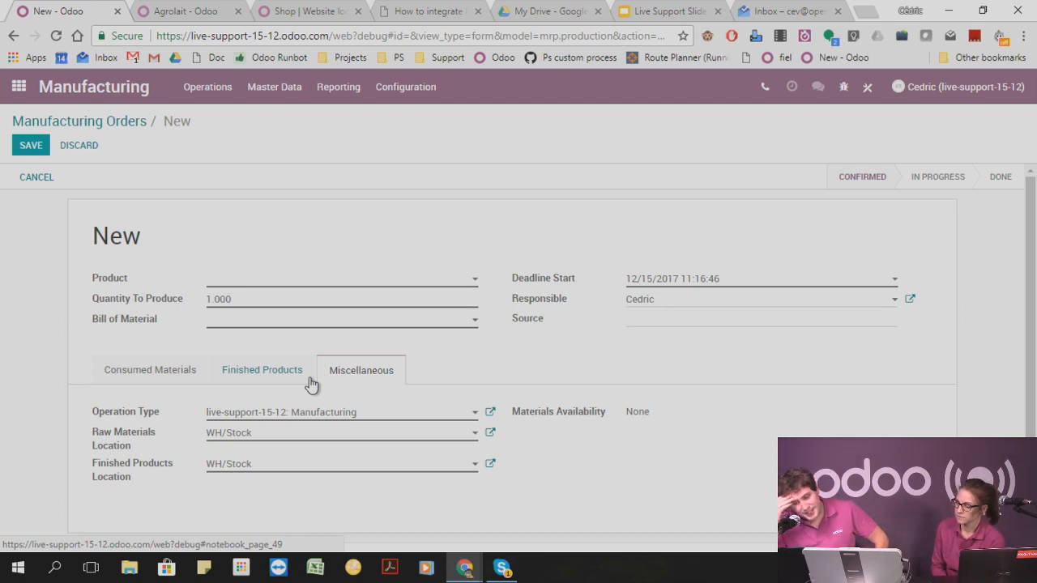
Enable the Work Orders & Quality option in the Manufacturing settings and save the change.
left_click(209, 88)
mouse_move(417, 94)
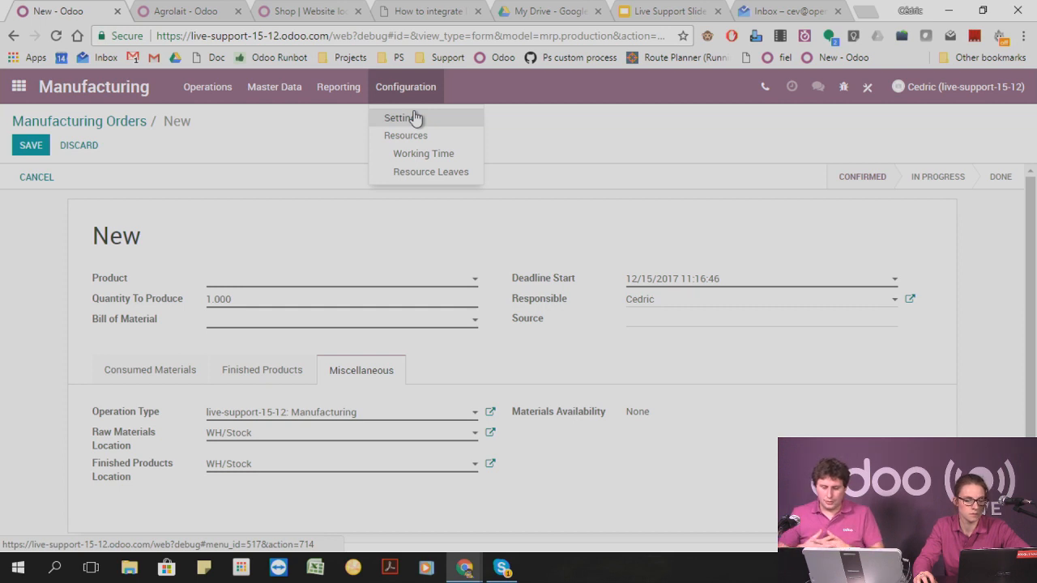
mouse_move(363, 79)
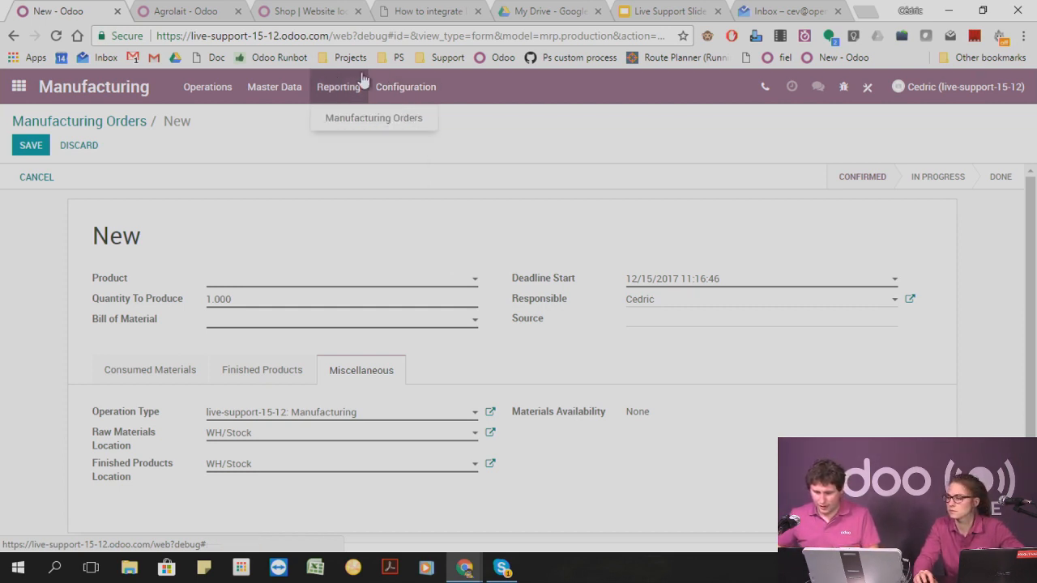
left_click(411, 114)
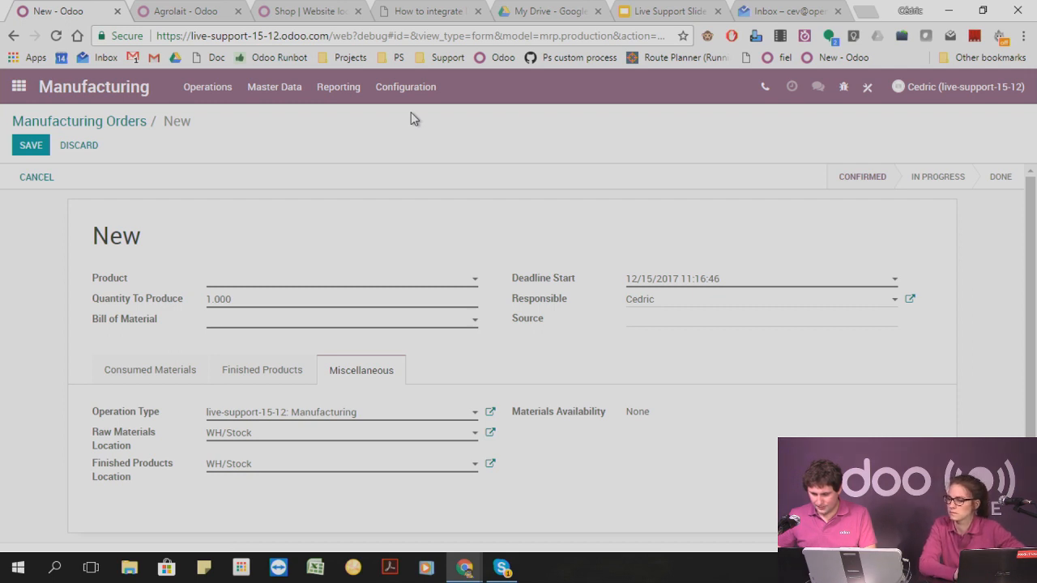
left_click(164, 225)
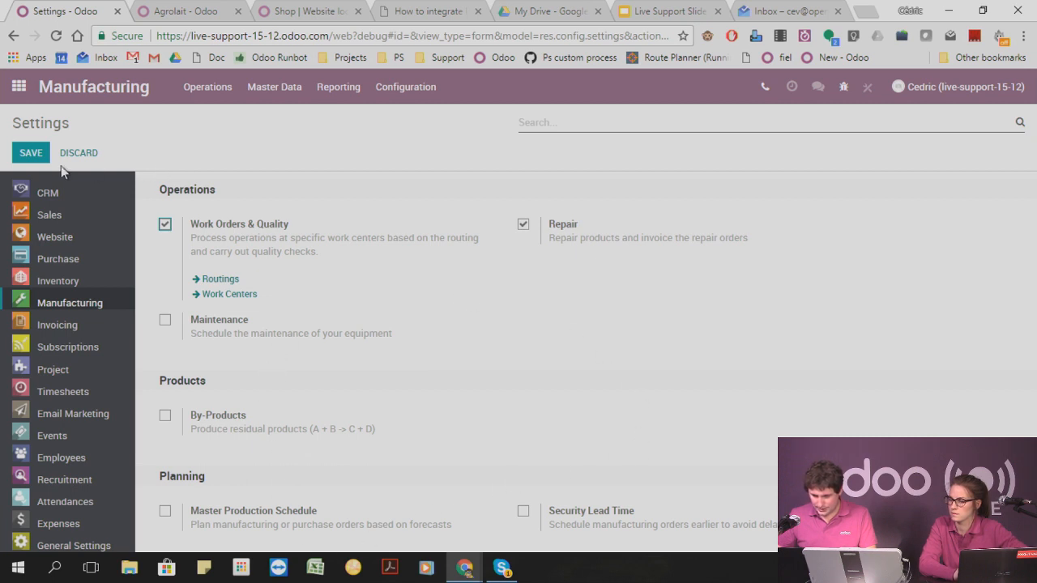
left_click(32, 153)
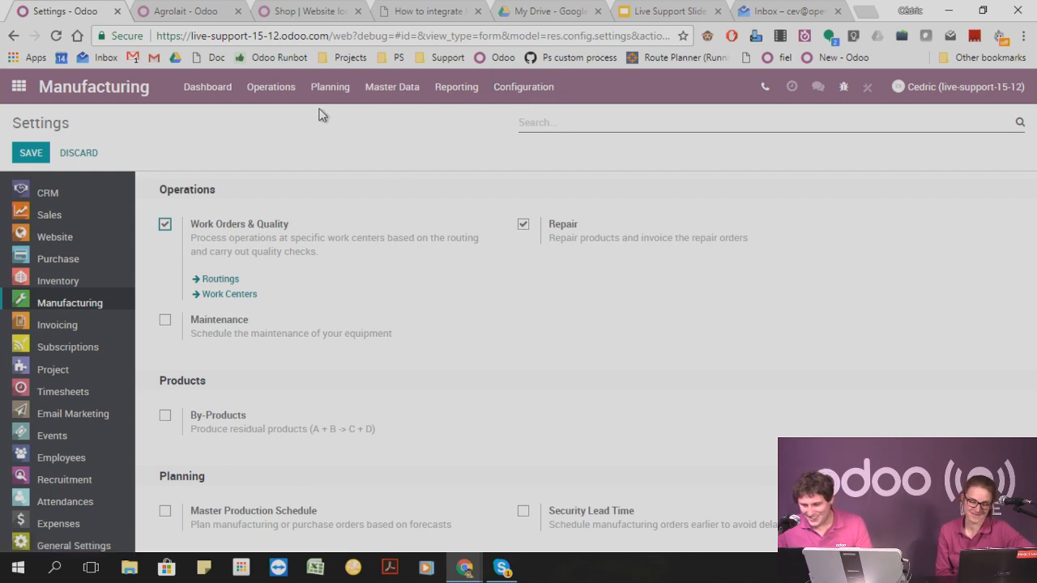
Visit the Work Centers Dashboard and open the work order planning by work center.
left_click(227, 96)
left_click(264, 87)
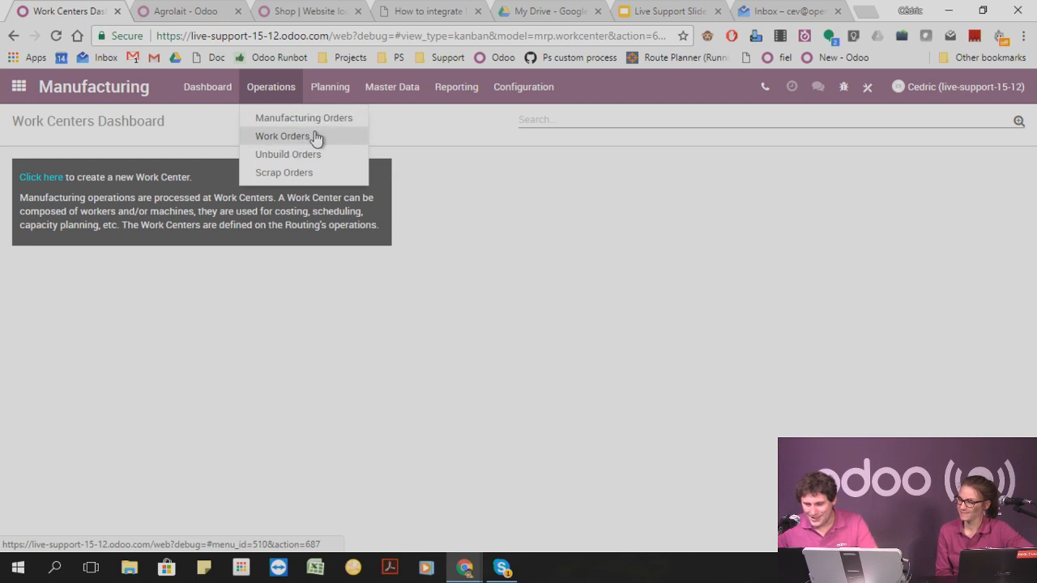
mouse_move(435, 86)
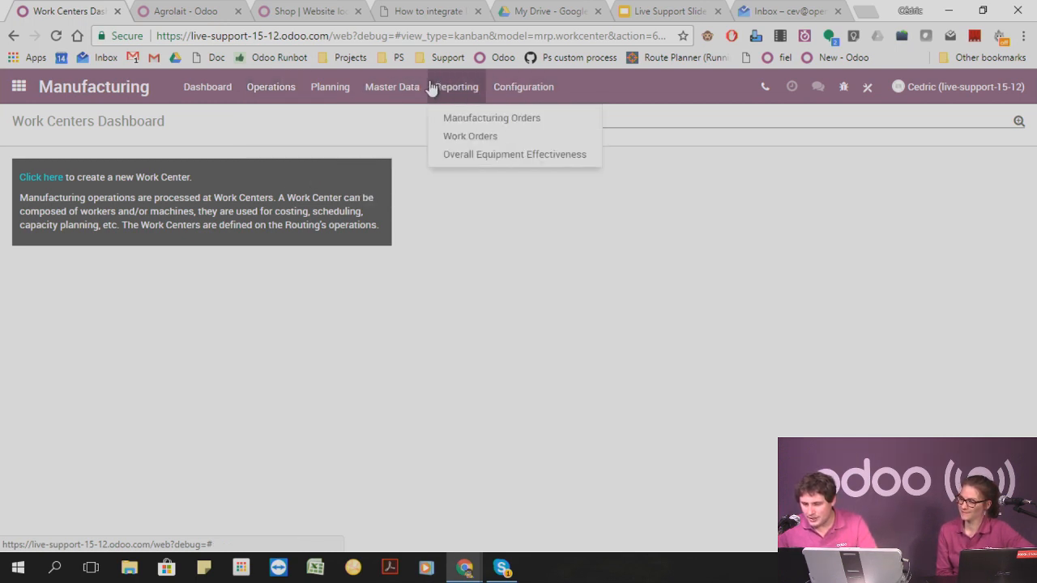
mouse_move(342, 90)
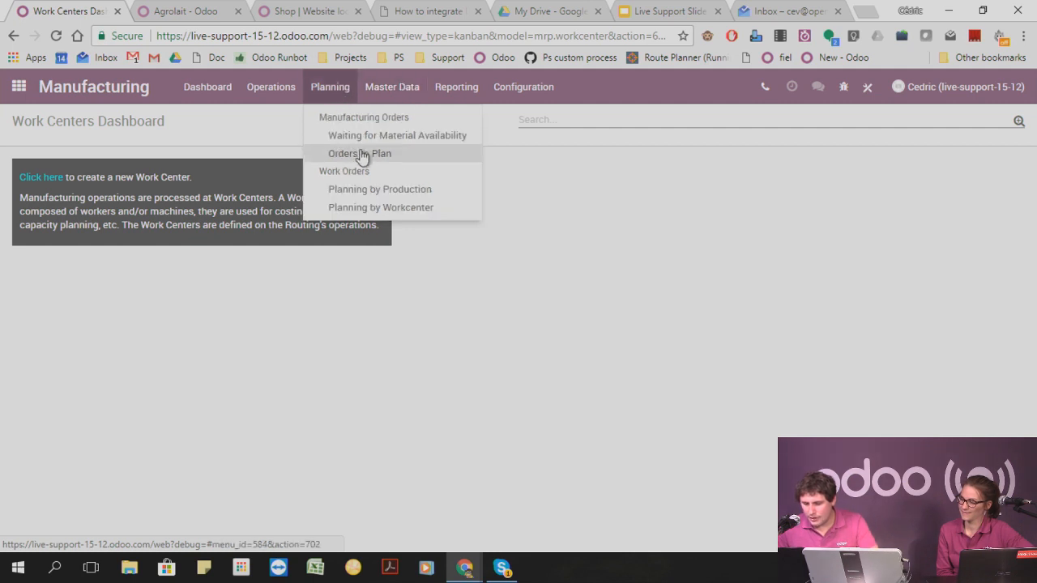
left_click(374, 207)
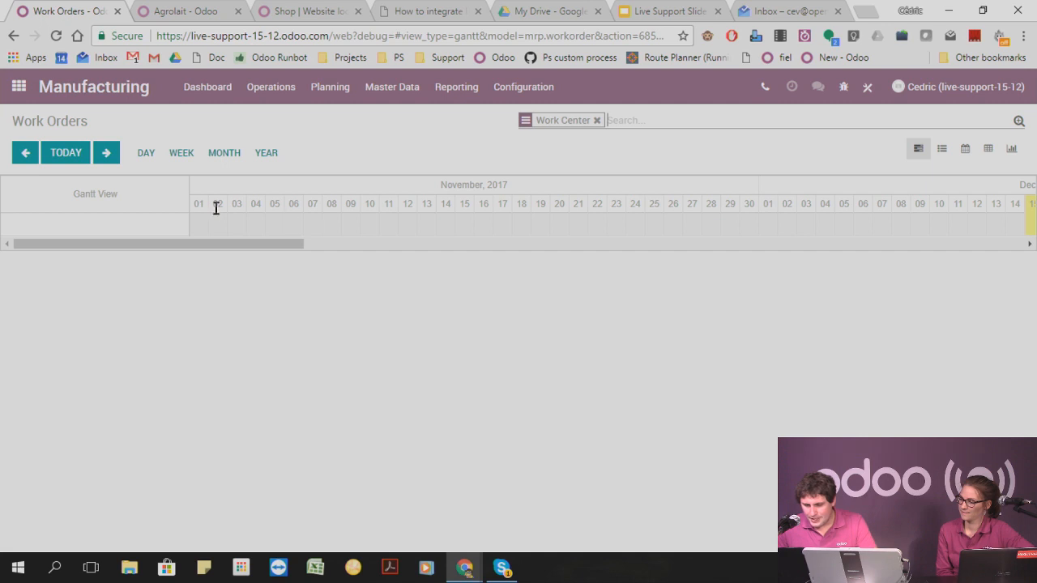
Browse the custom grouping fields offered for the work orders Gantt view, closing the form without applying any grouping.
left_click(1019, 123)
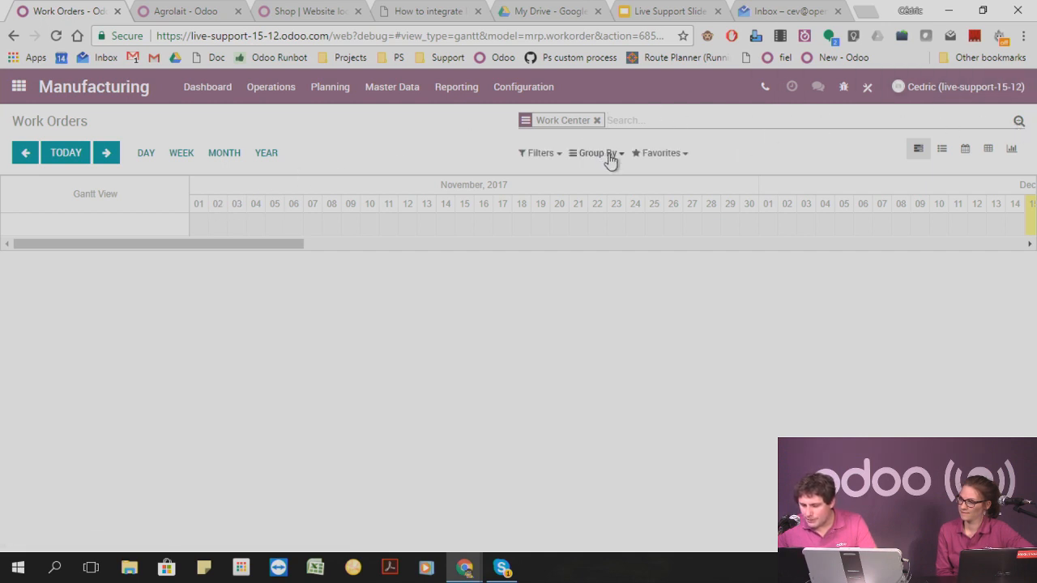
left_click(599, 153)
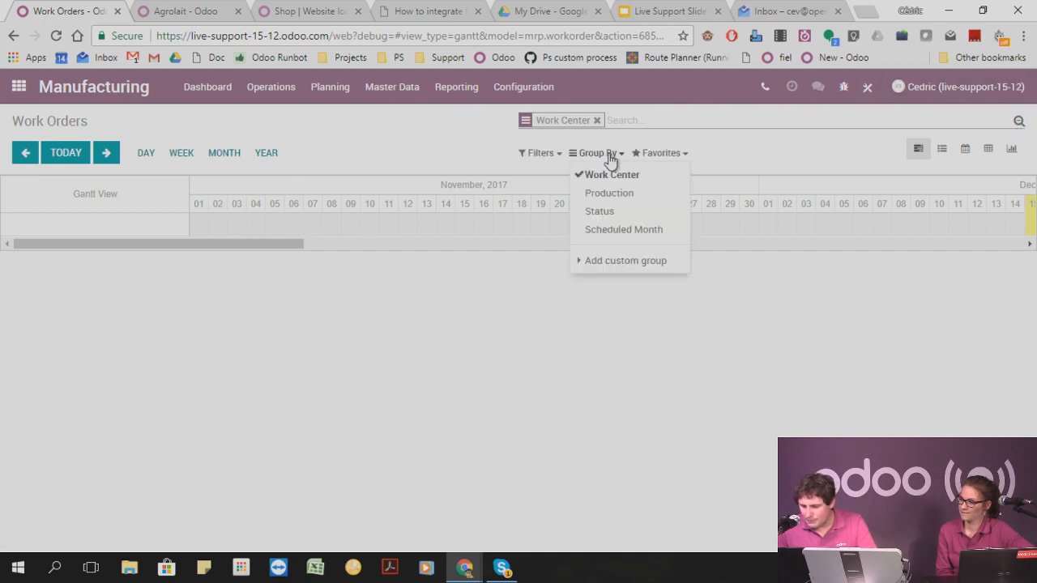
left_click(656, 259)
left_click(671, 279)
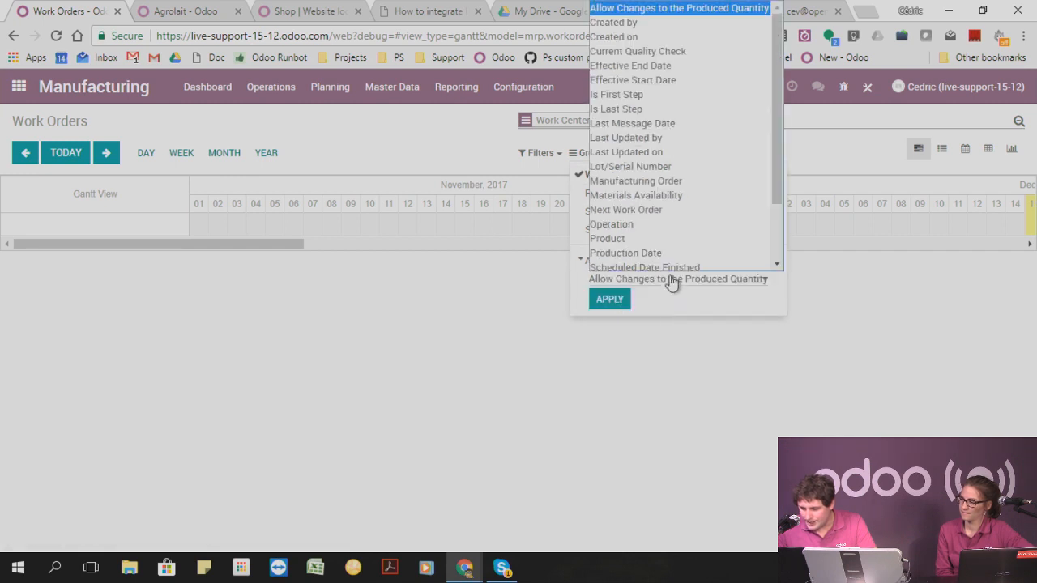
key("Down")
key("Down")
key("Down")
key("Down")
key("Down")
key("Down")
key("Down")
key("Down")
key("Down")
key("Down")
key("Down")
key("Down")
key("Down")
key("Down")
key("Down")
key("Down")
key("Down")
key("Down")
key("Down")
key("Down")
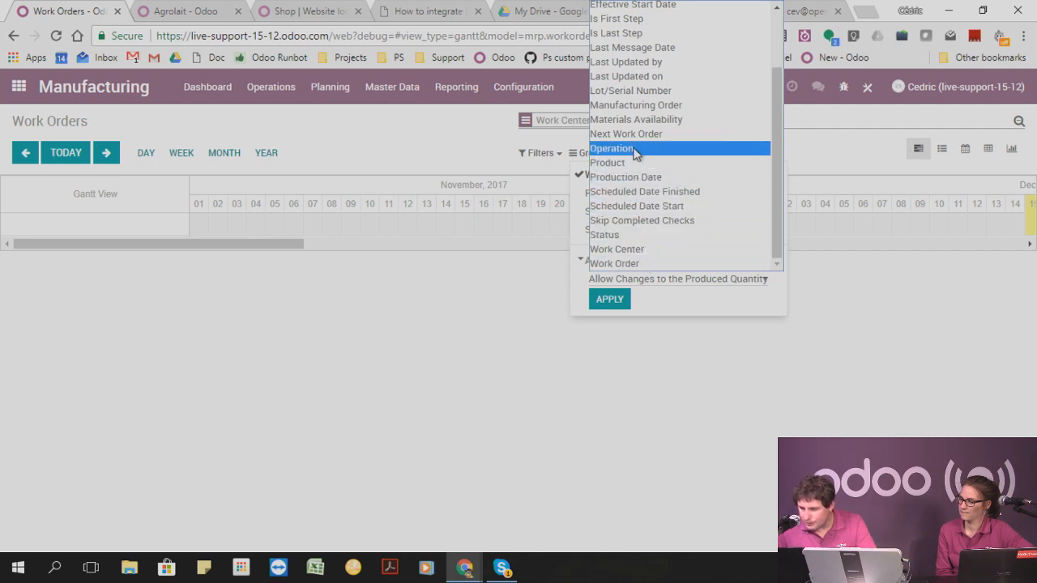
scroll(635, 154, "up", 2)
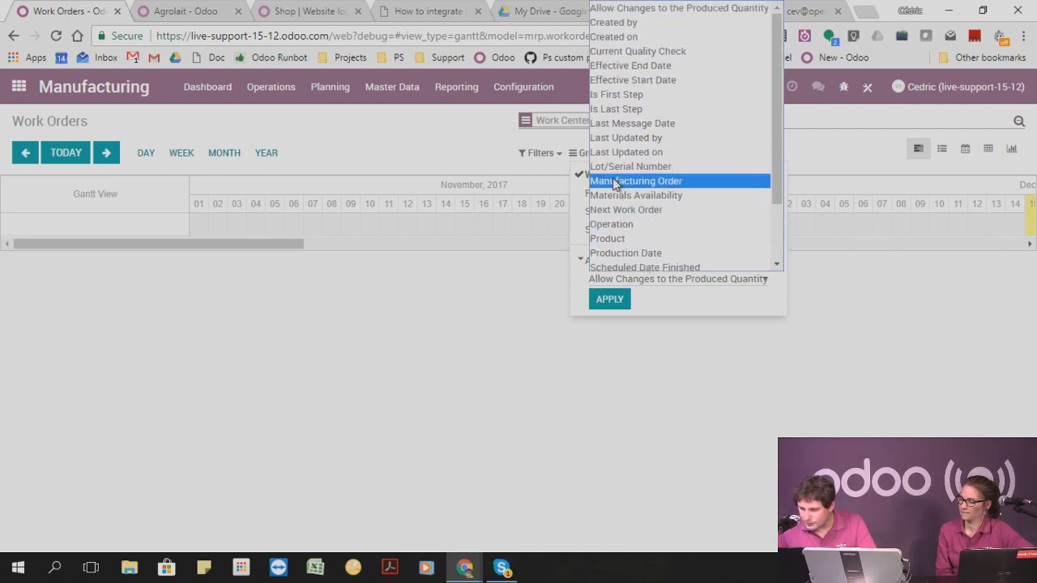
left_click(491, 227)
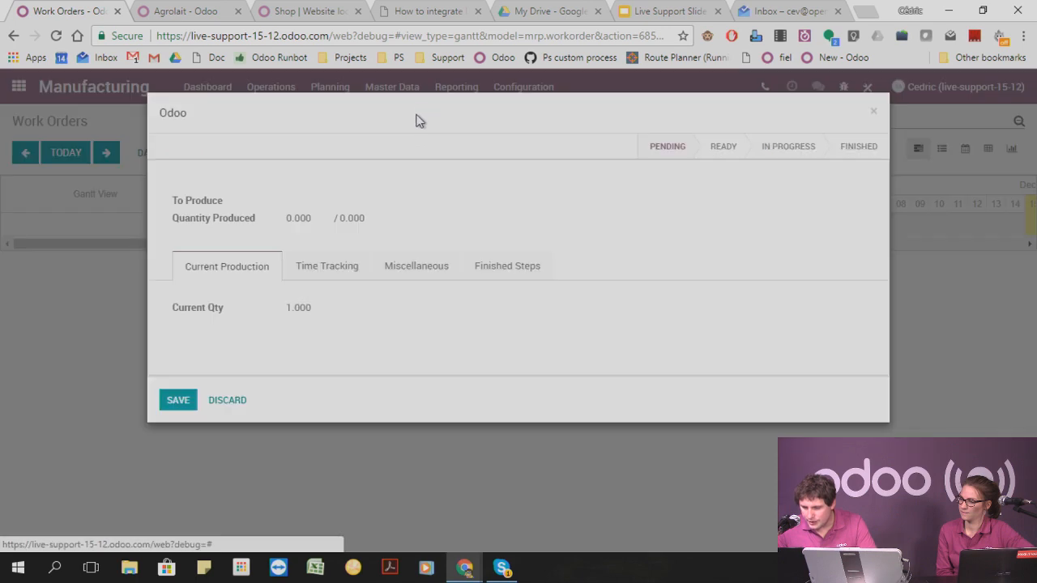
left_click(874, 110)
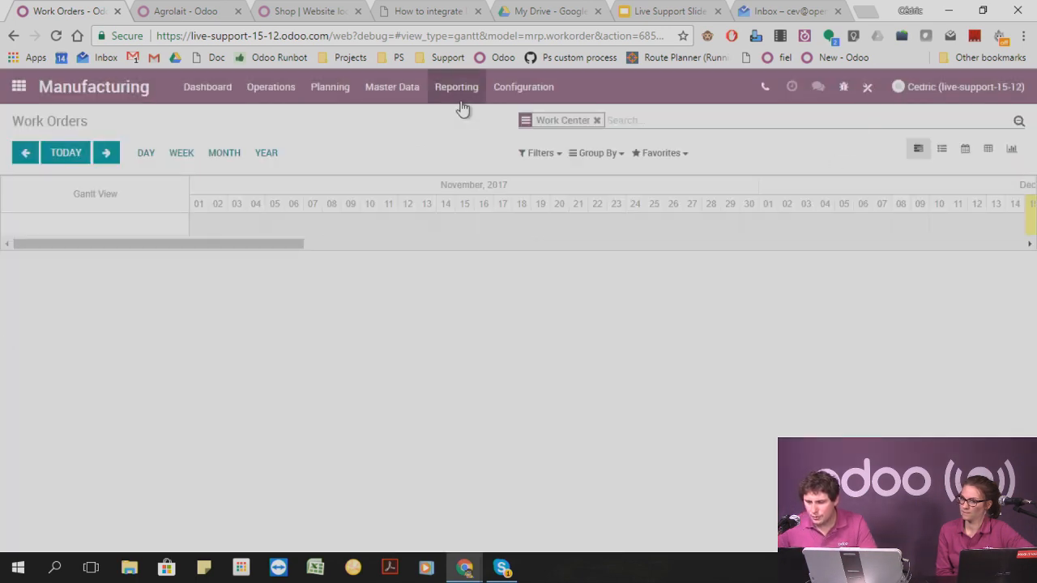
left_click(401, 88)
mouse_move(322, 89)
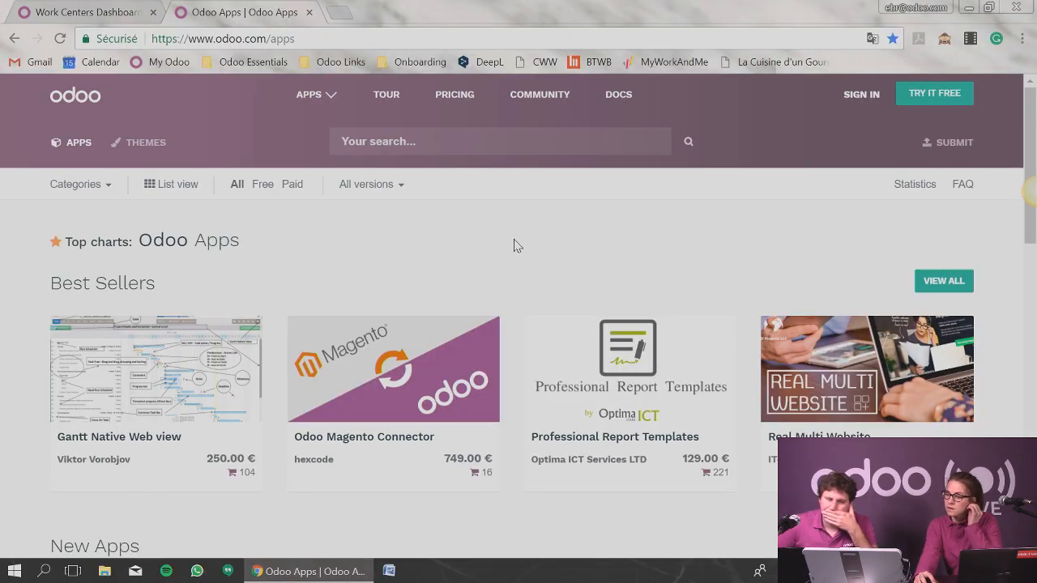
Search the Odoo Apps store for "moodle", dismissing the release notification and briefly checking the site's apps overview.
left_click(515, 132)
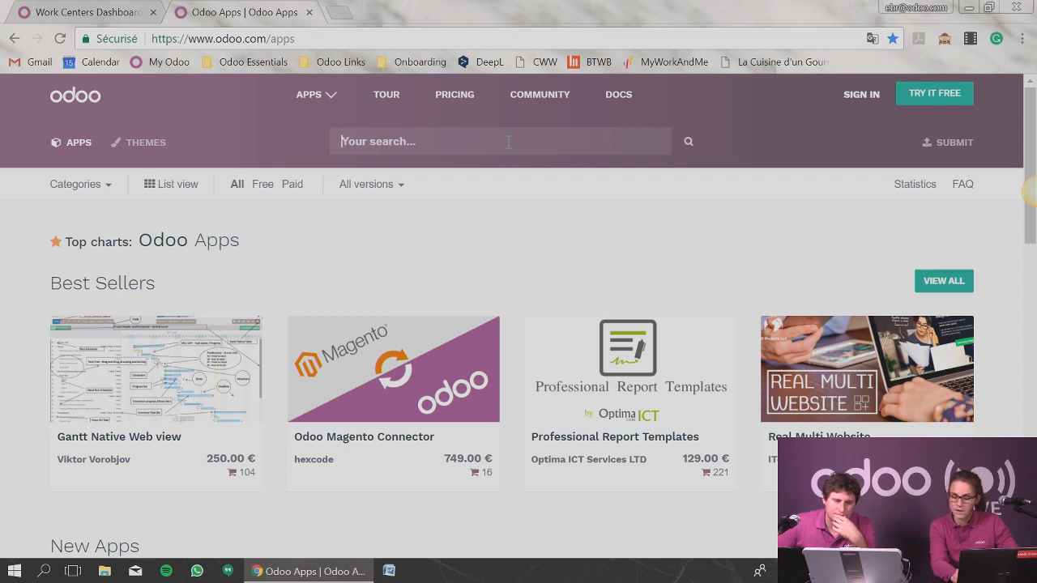
type("moodle")
key("Return")
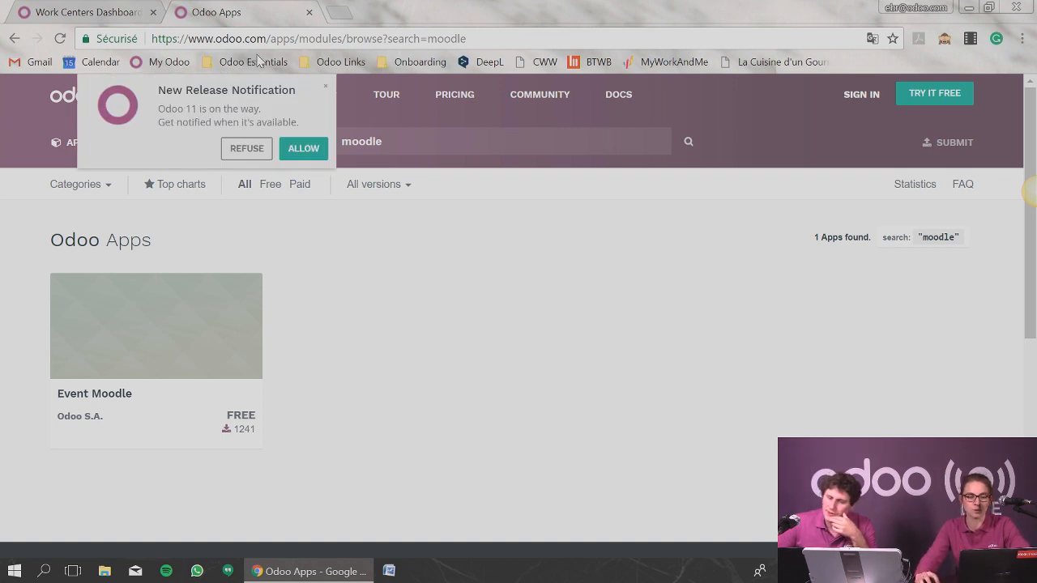
left_click(325, 85)
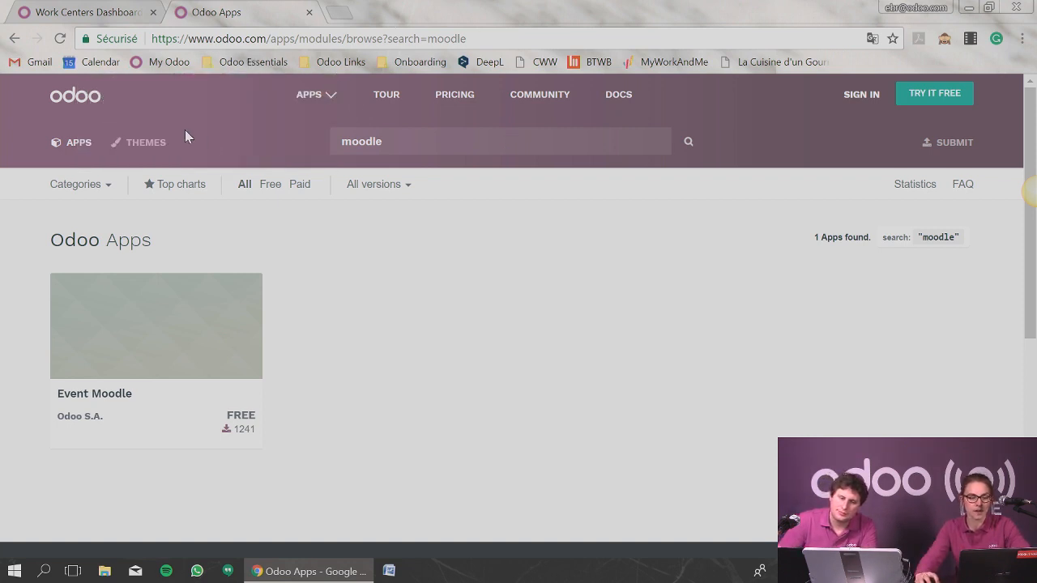
left_click(322, 97)
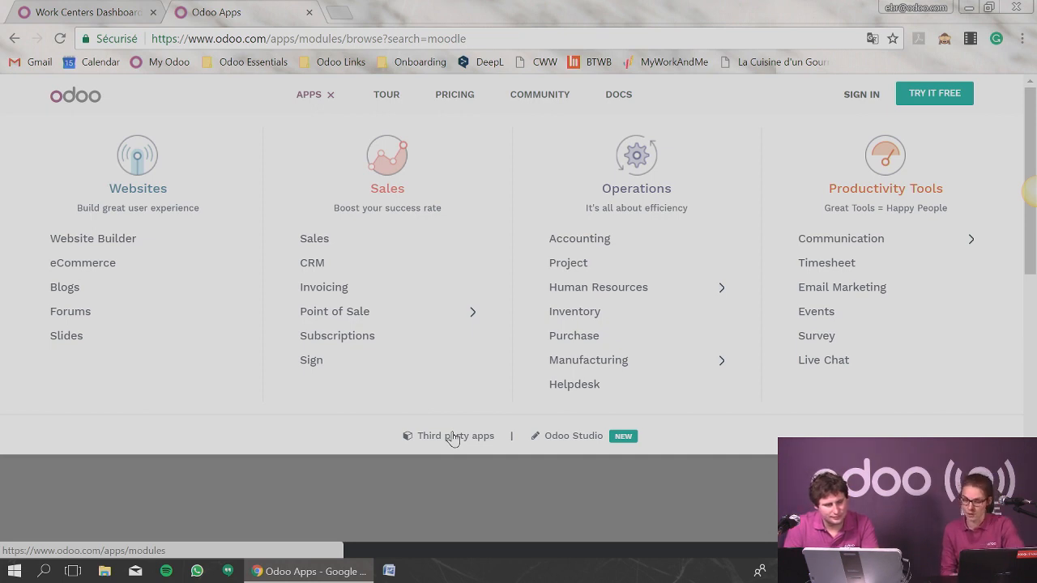
left_click(454, 438)
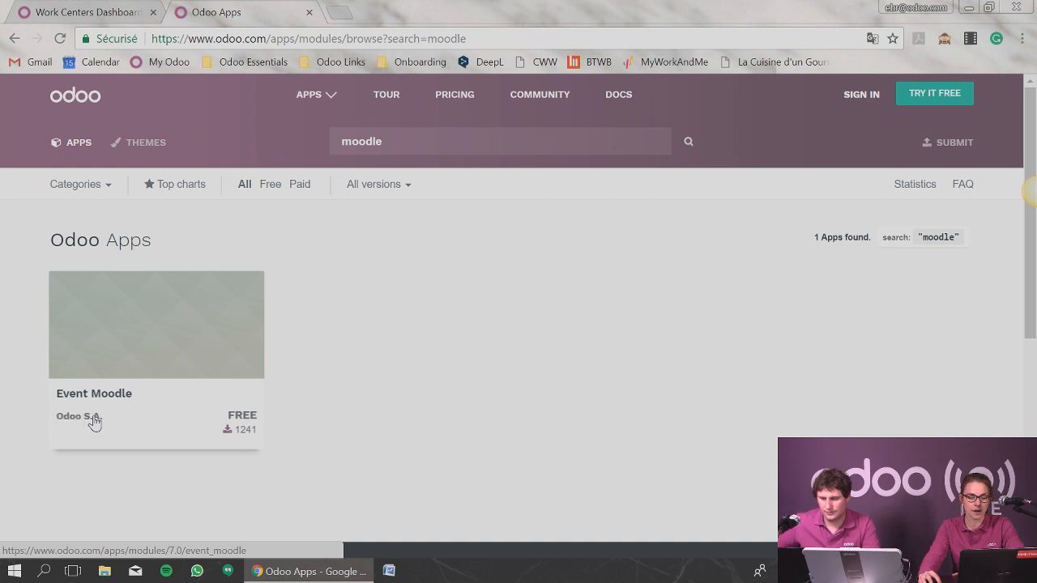
Open the Event Moodle module page and read its description and configuration steps.
left_click(126, 329)
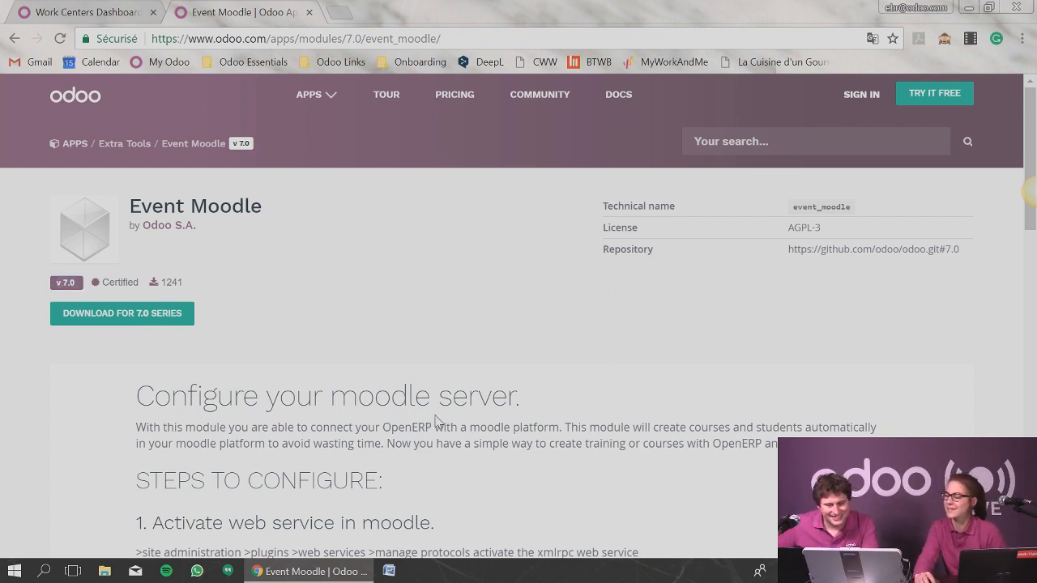
scroll(459, 397, "down", 5)
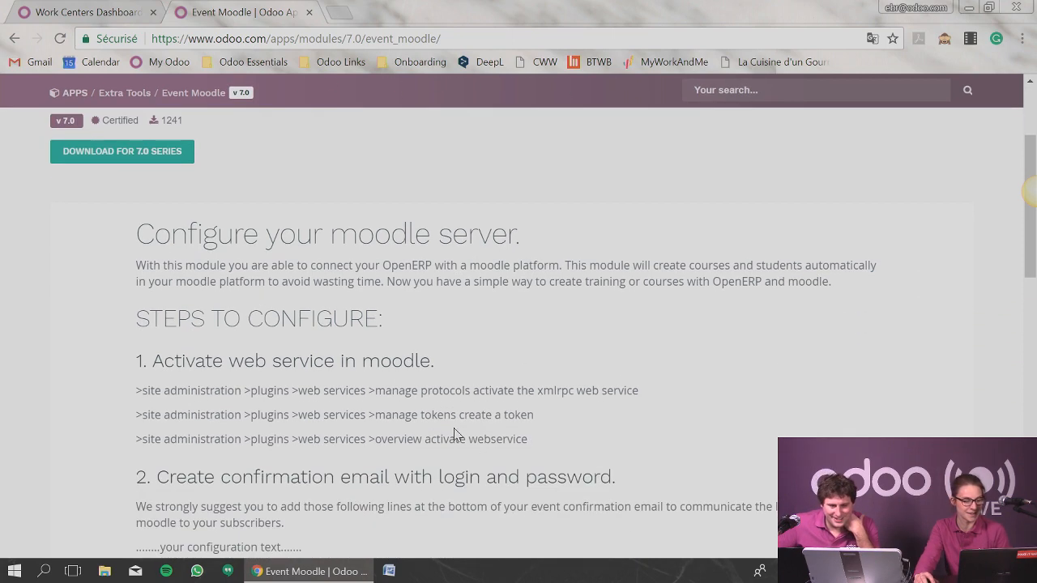
scroll(454, 434, "down", 2)
scroll(453, 429, "up", 7)
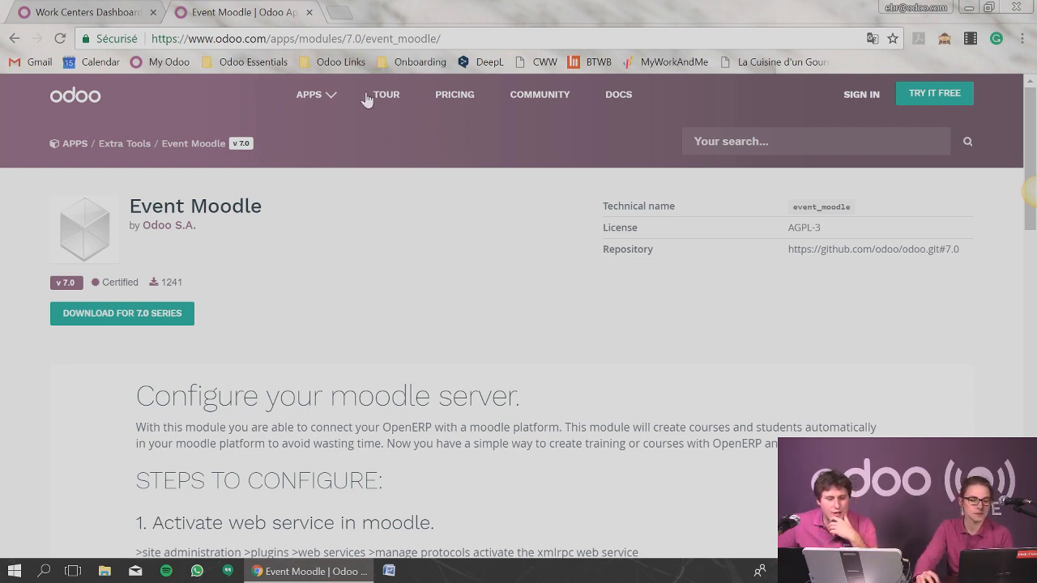
Open the bookmarked Training Videos page and examine the Odoo Functional course curriculum, description and pricing.
left_click(334, 62)
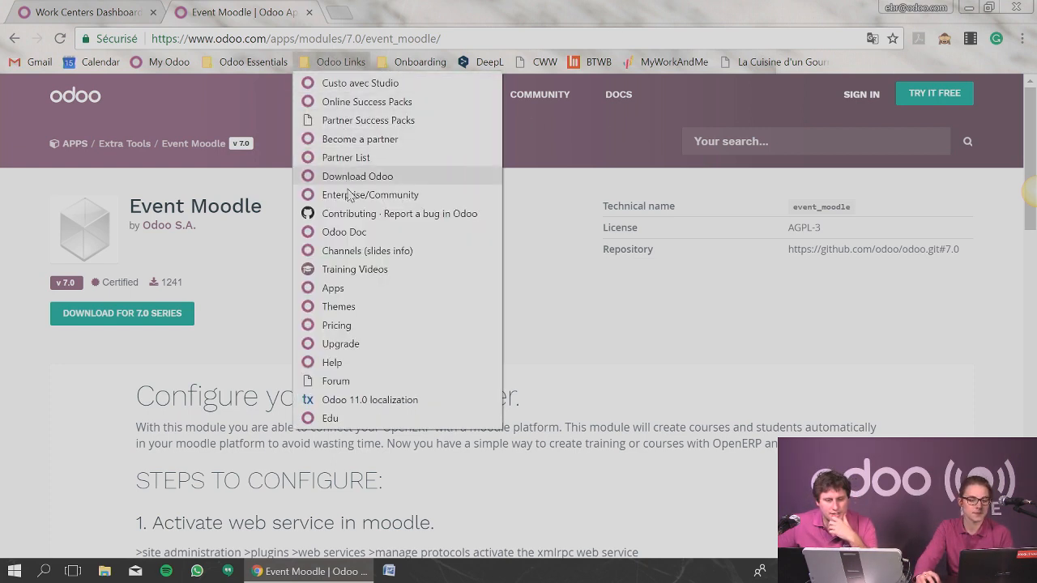
left_click(366, 272)
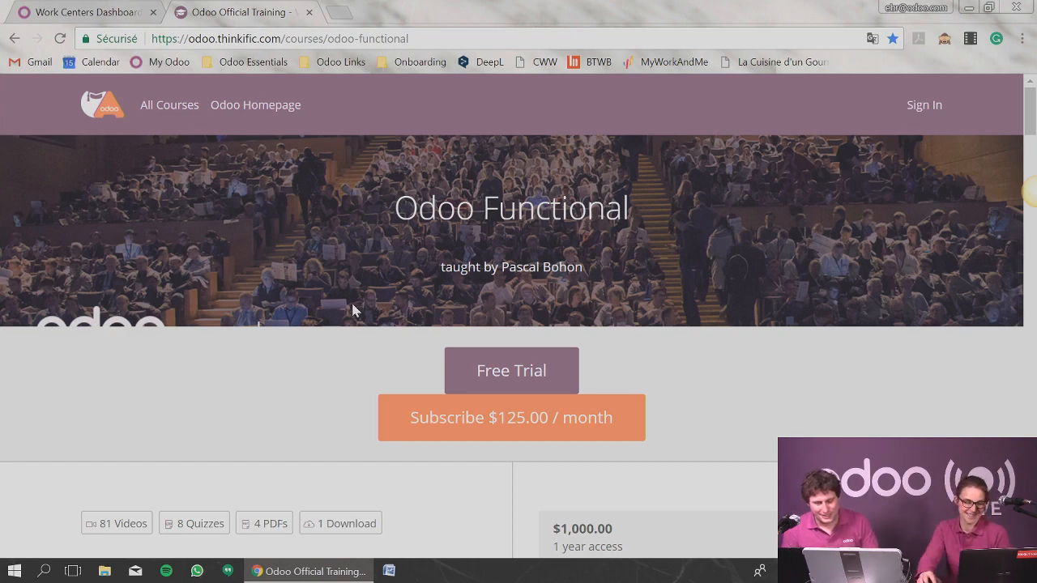
scroll(818, 385, "down", 5)
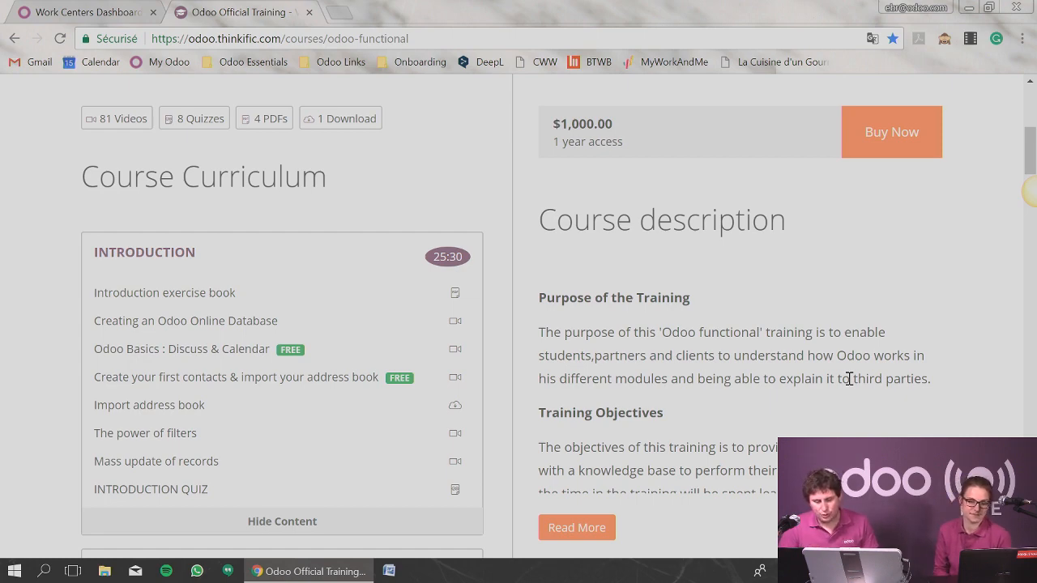
scroll(818, 356, "up", 5)
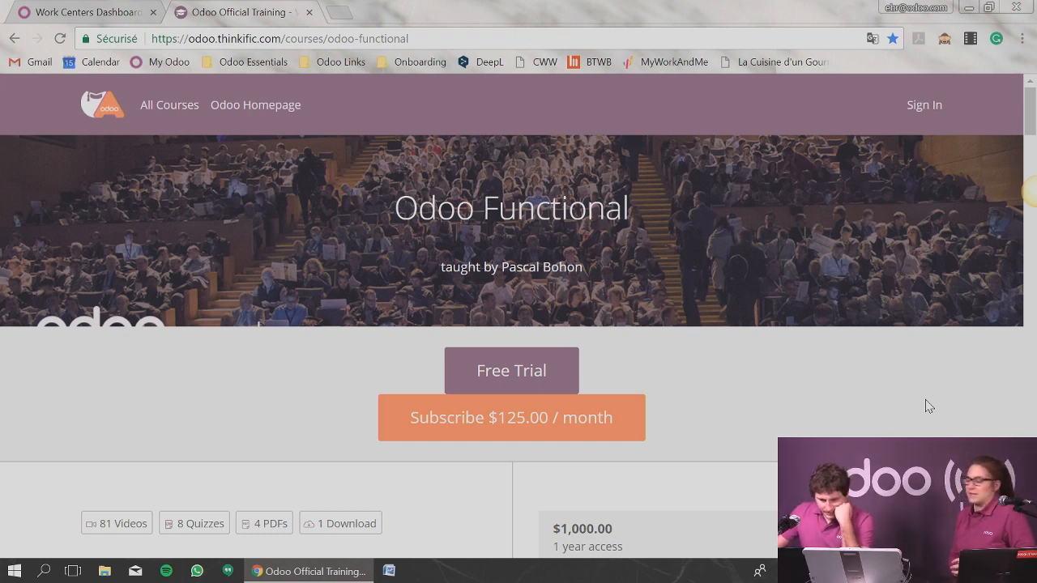
Return to the demo database, open the Helpdesk app and display the Support team's configuration.
left_click(108, 11)
left_click(22, 95)
scroll(332, 294, "down", 5)
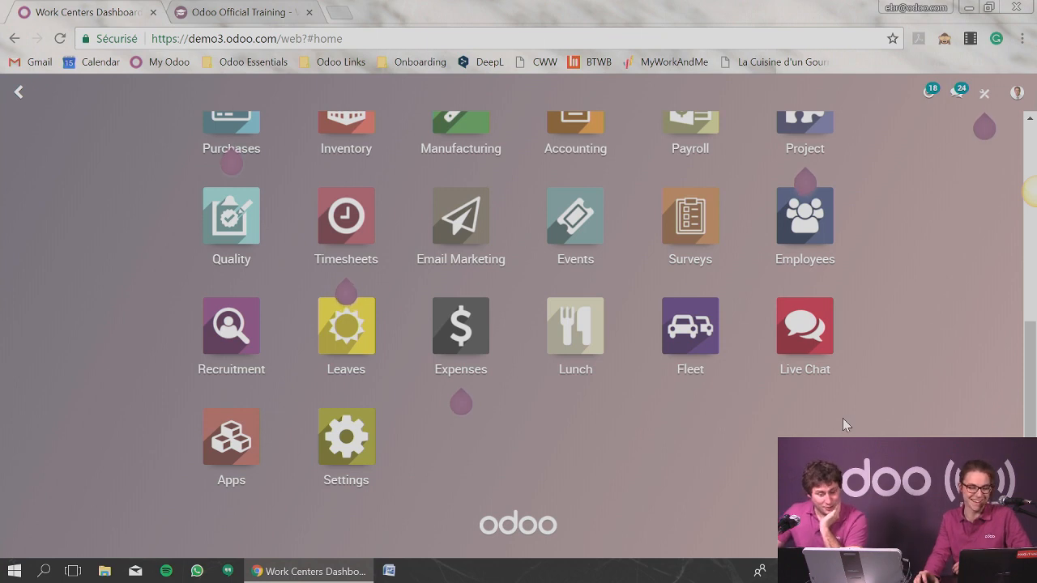
scroll(842, 418, "up", 3)
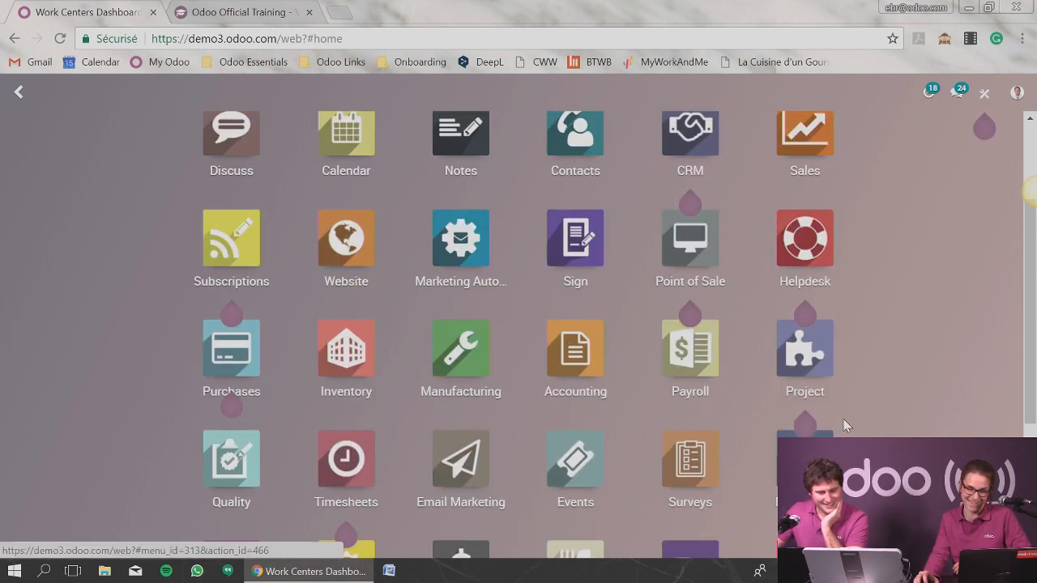
left_click(804, 243)
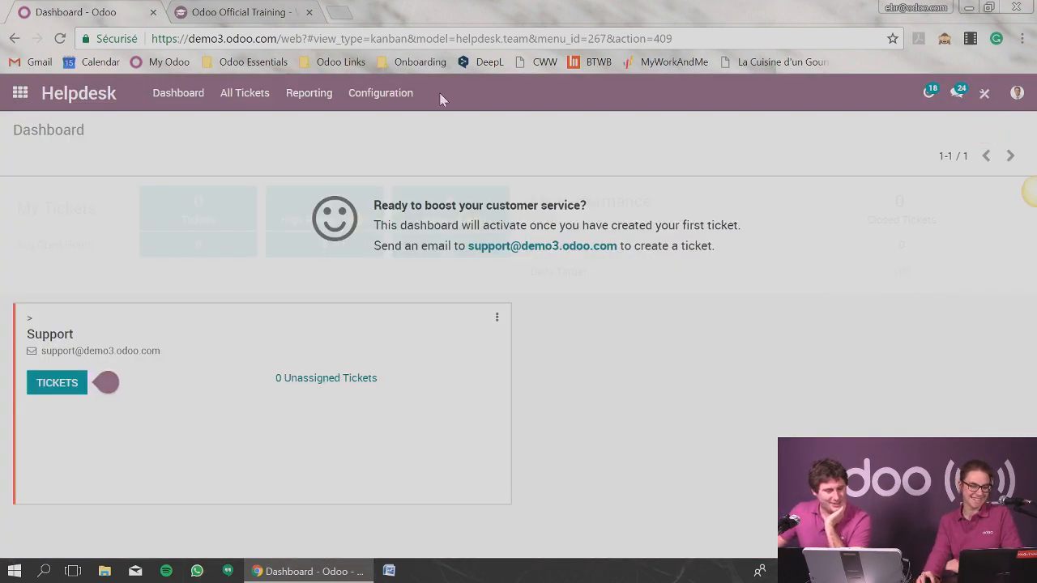
left_click(397, 99)
left_click(377, 136)
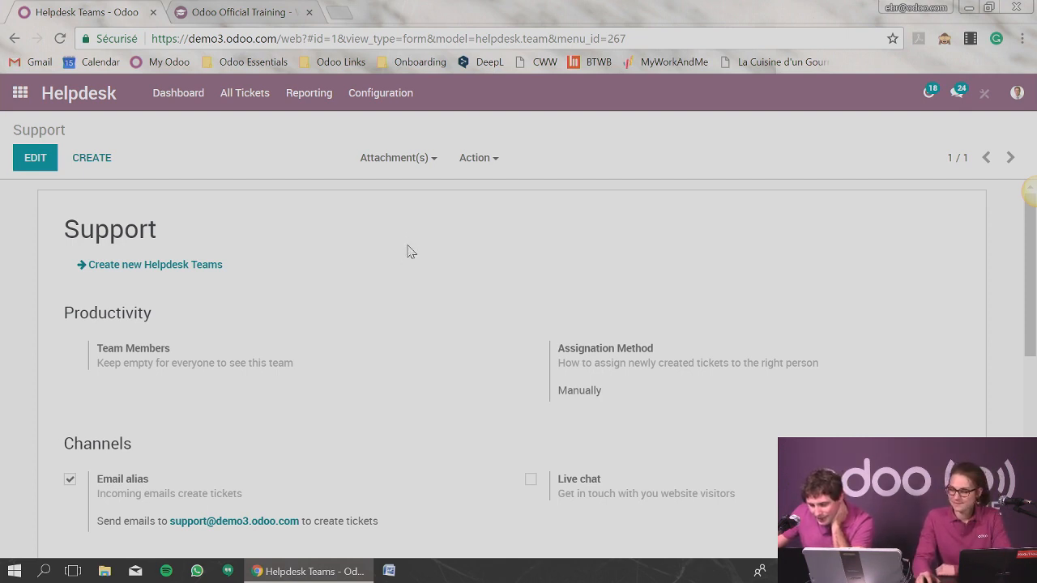
Review the Support team's channel, timesheet, performance and self-service options, including Help Center and eLearning.
scroll(341, 278, "down", 1)
scroll(341, 278, "down", 1)
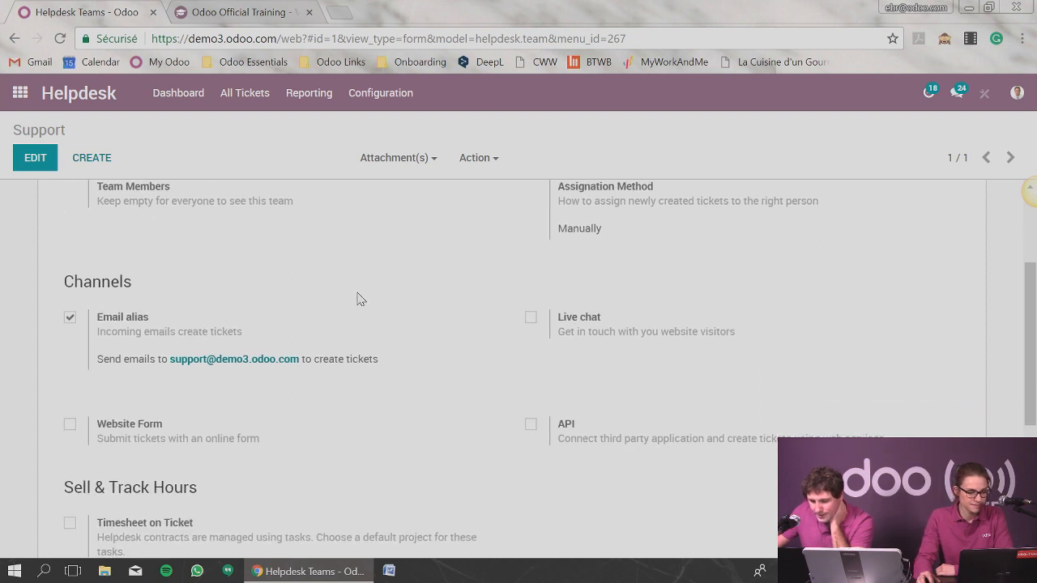
scroll(359, 296, "down", 1)
scroll(364, 298, "down", 2)
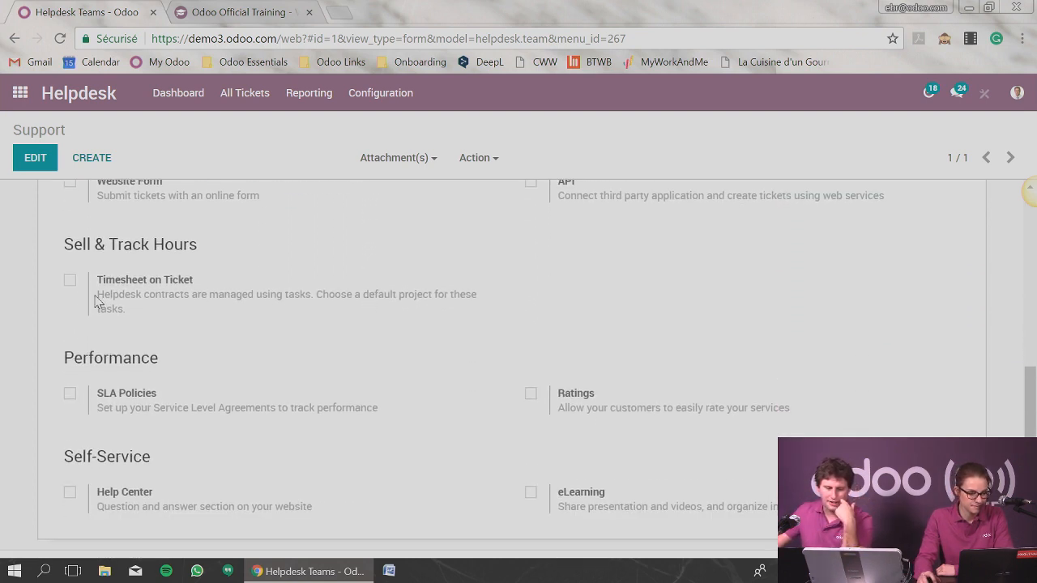
scroll(105, 293, "down", 1)
scroll(106, 300, "down", 1)
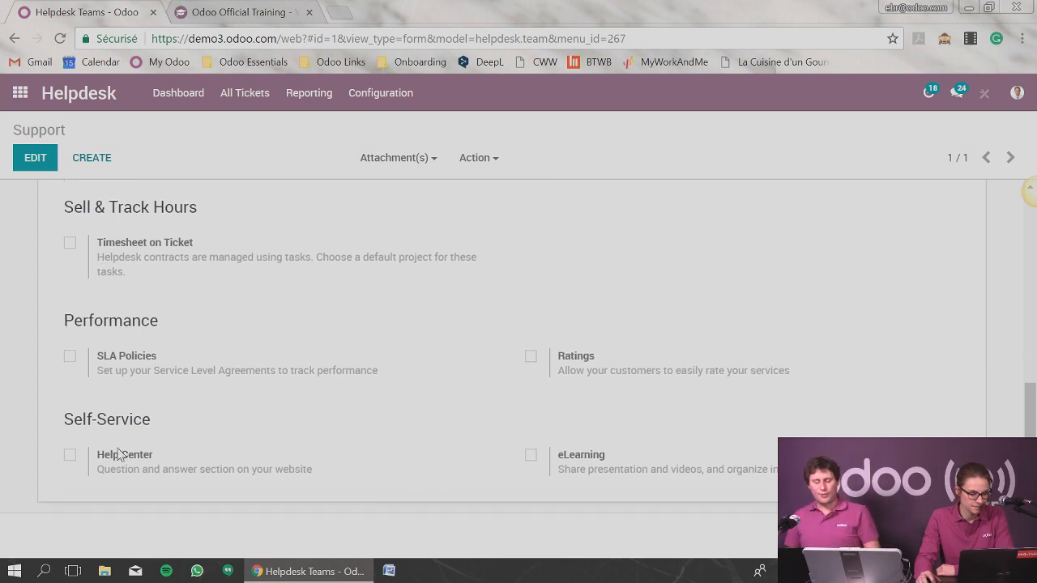
left_click_drag(124, 470, 261, 468)
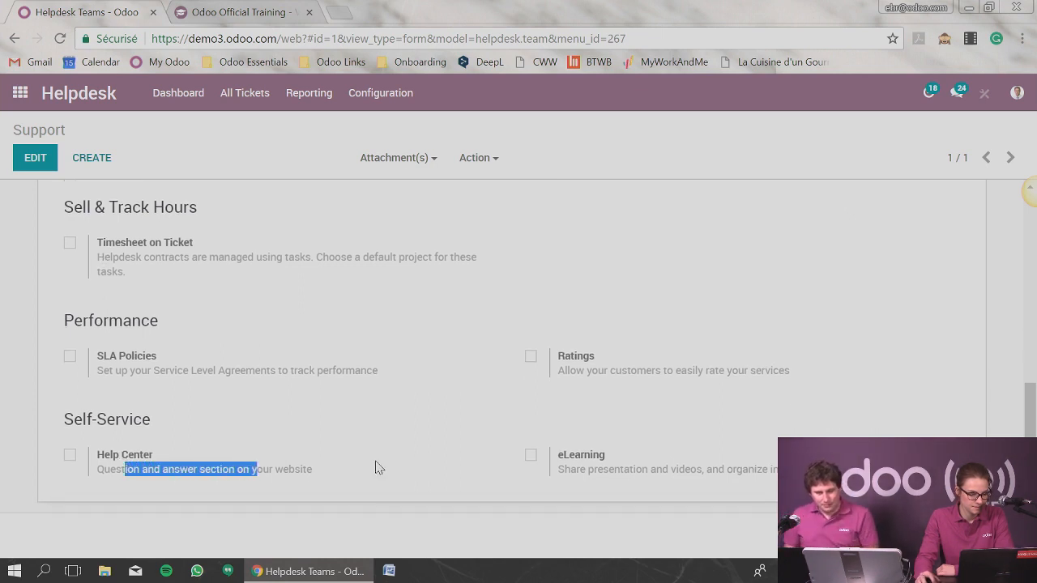
left_click(397, 459)
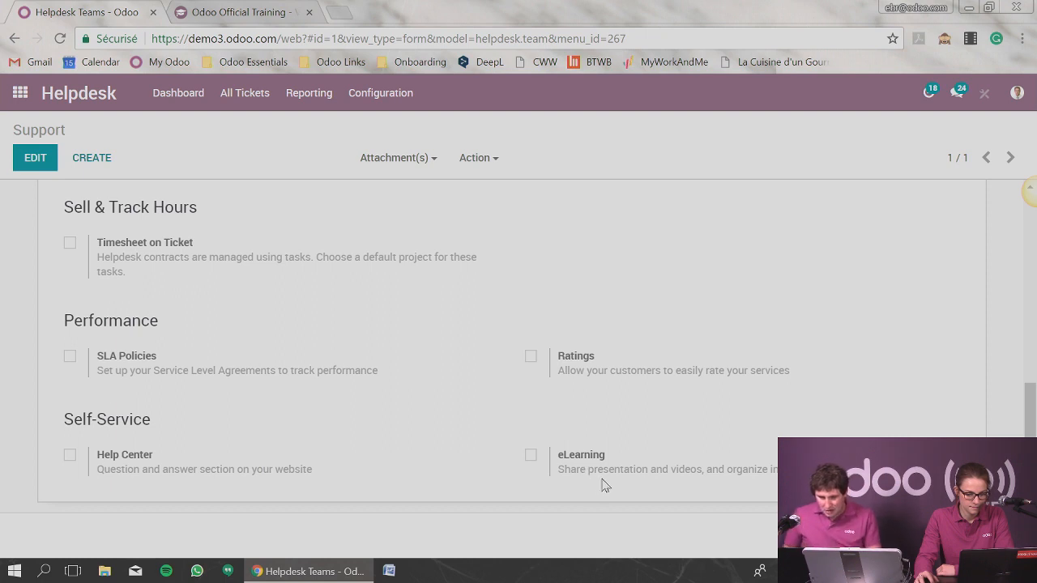
scroll(614, 484, "up", 3)
scroll(614, 485, "up", 3)
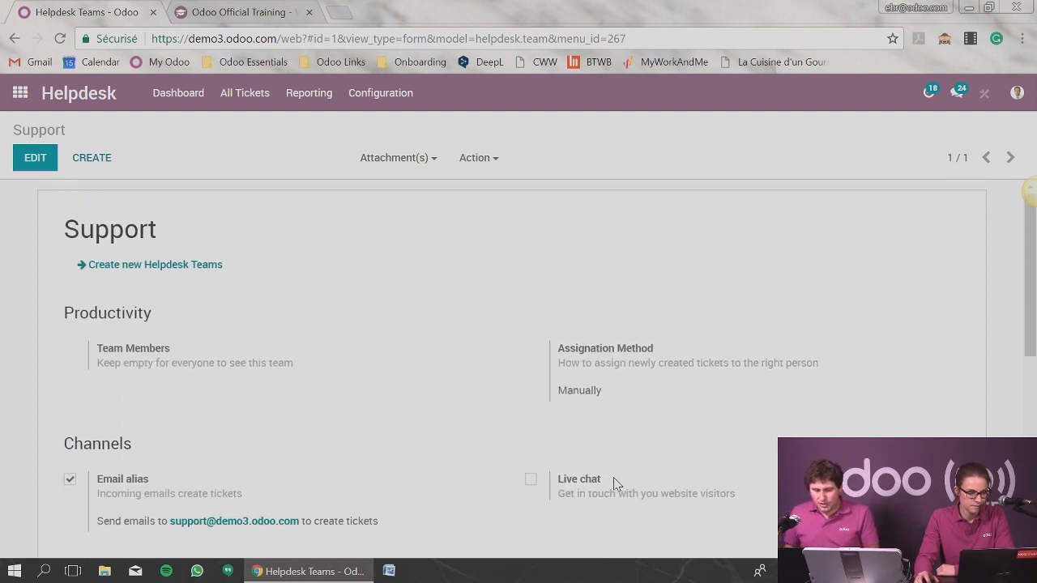
View the list of all Helpdesk tickets and return to the Helpdesk dashboard.
left_click(319, 96)
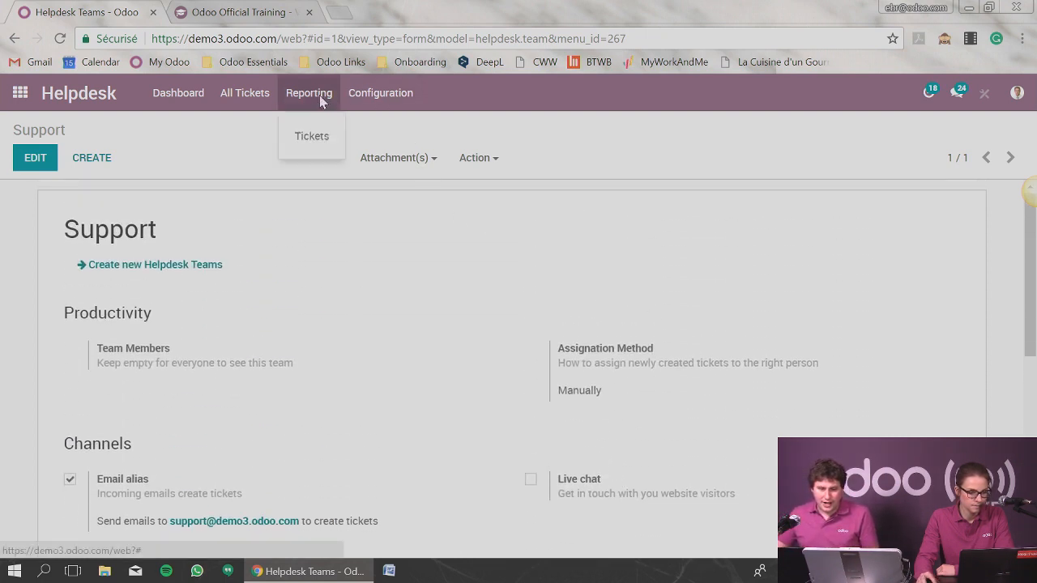
left_click(261, 96)
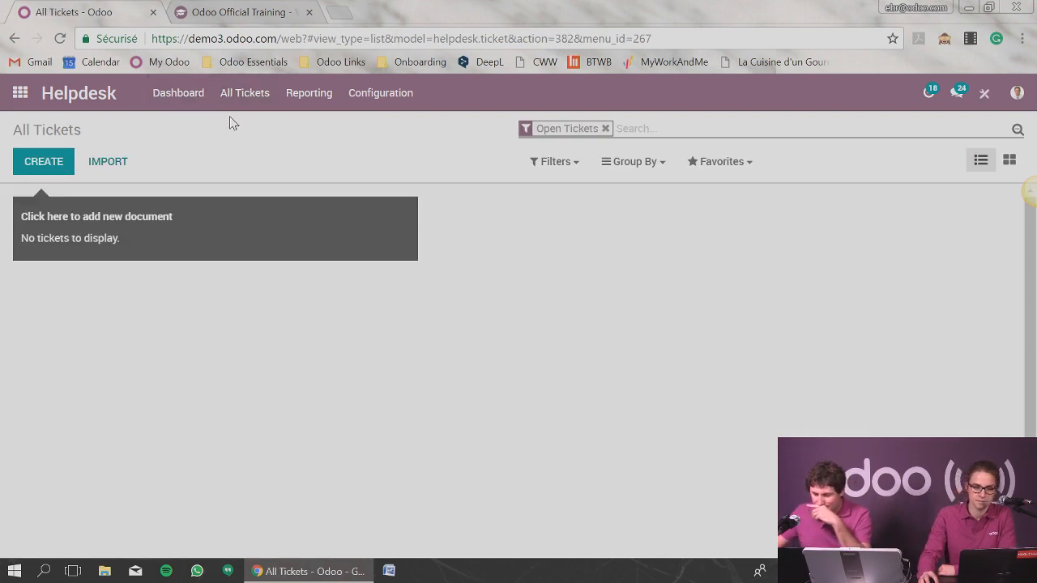
left_click(176, 103)
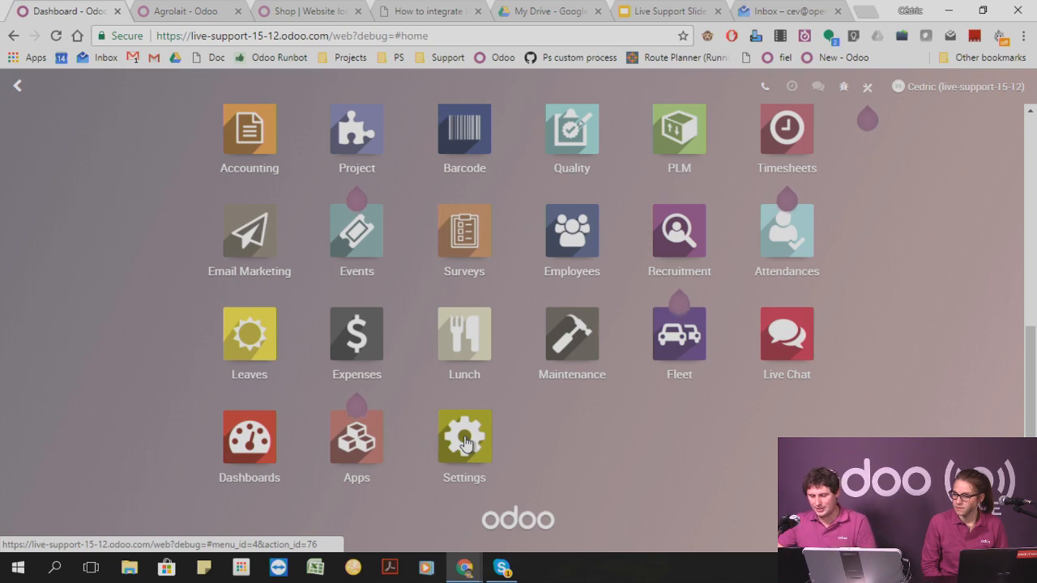
Leave the general Settings dashboard and open the Project app's task search view in the live-support database.
left_click(465, 442)
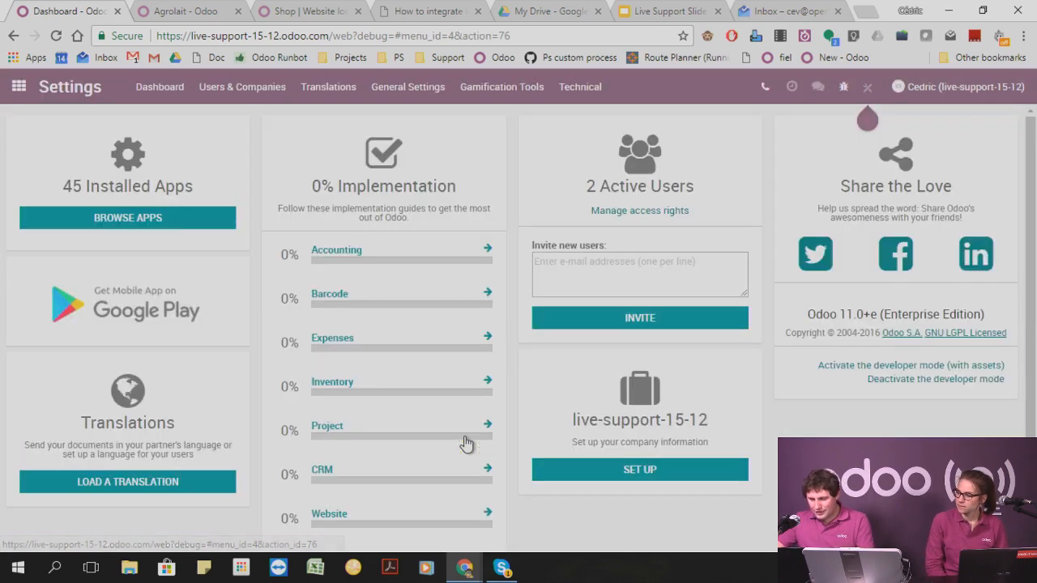
left_click(19, 86)
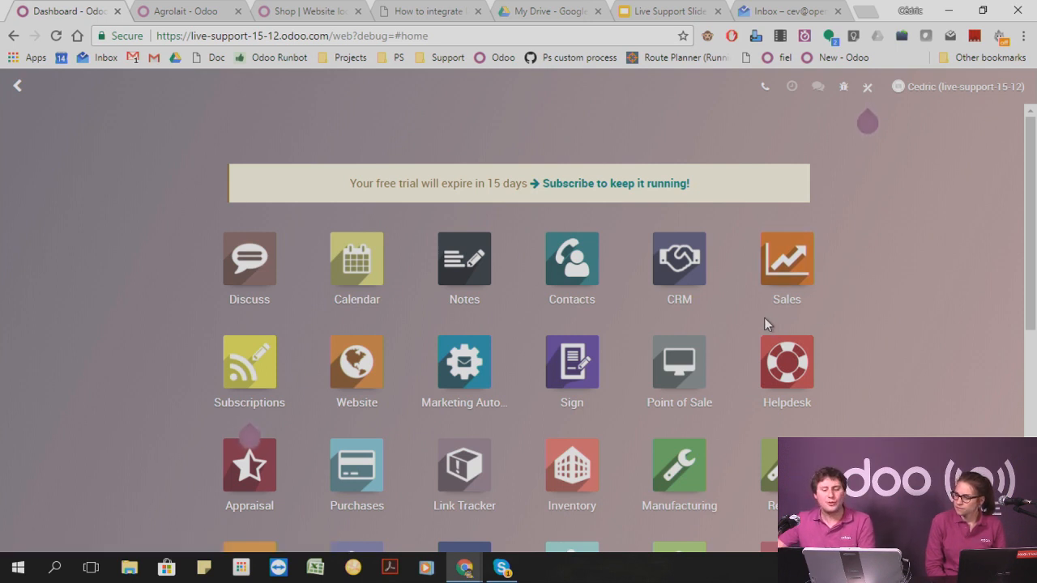
scroll(740, 310, "down", 2)
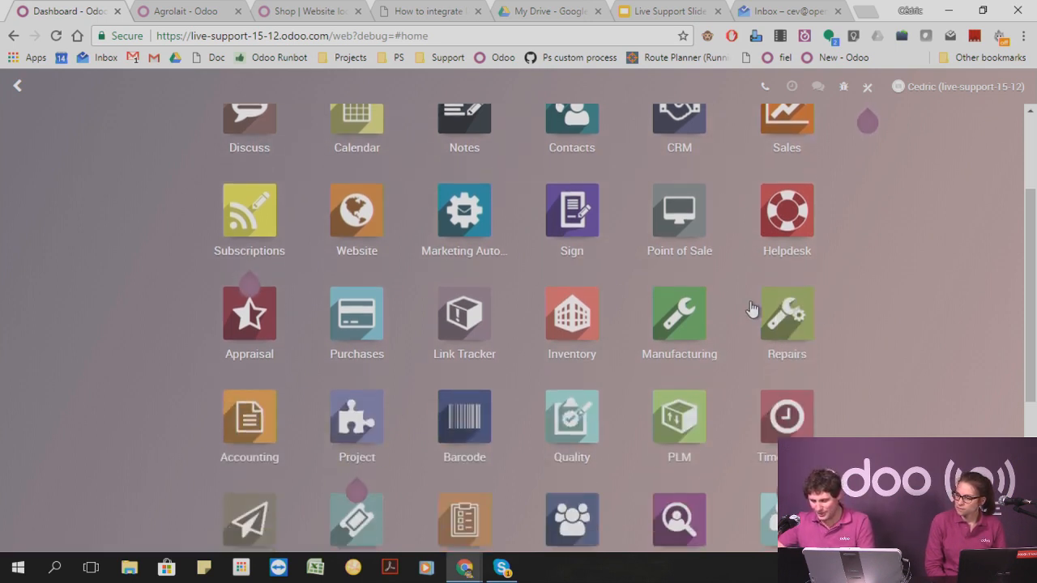
left_click(378, 409)
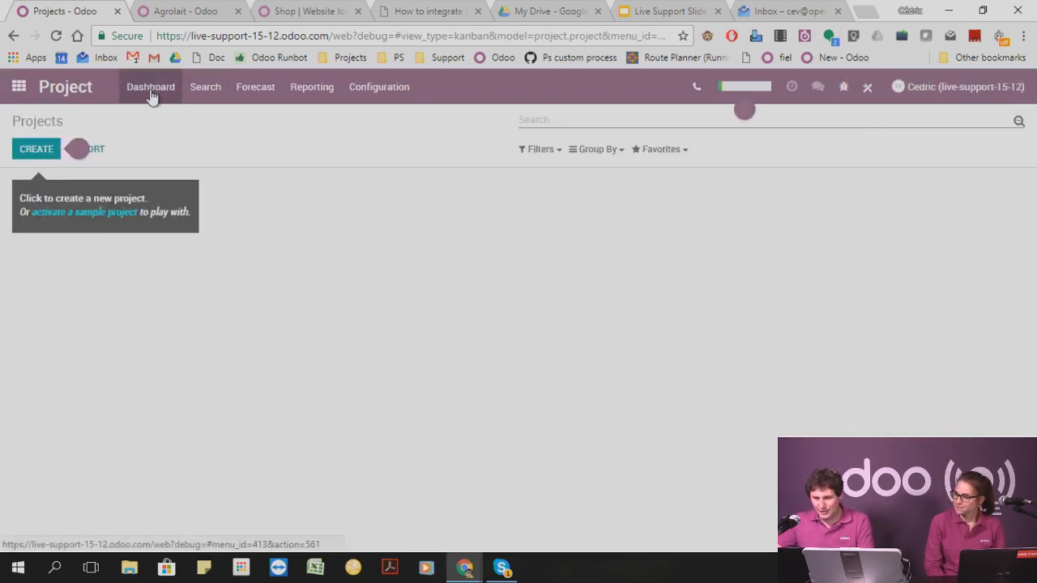
left_click(214, 92)
left_click(204, 128)
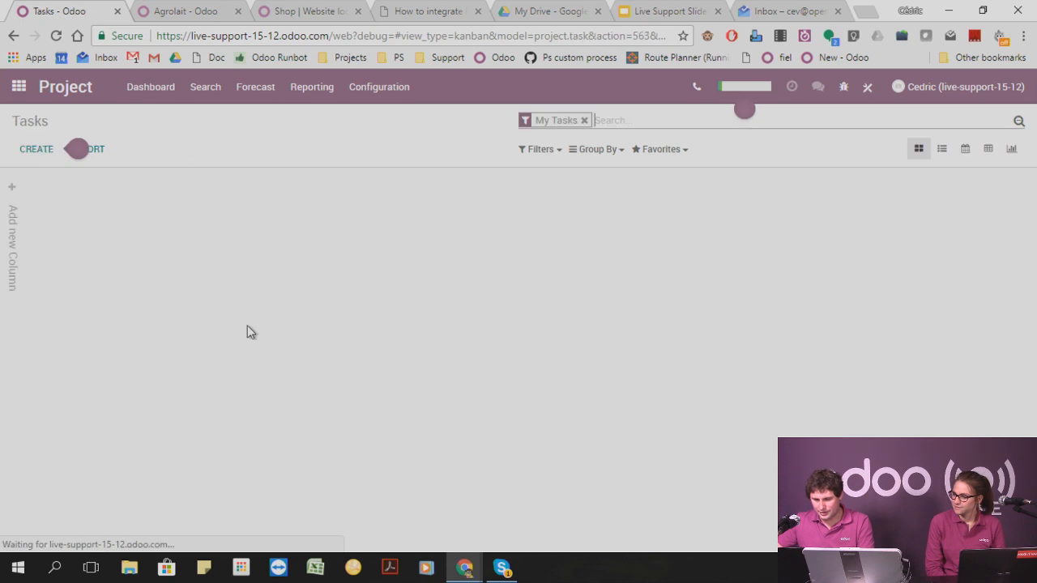
Start a new Studio automated action for tasks that creates a new record, and name it "Create a new task".
left_click(865, 88)
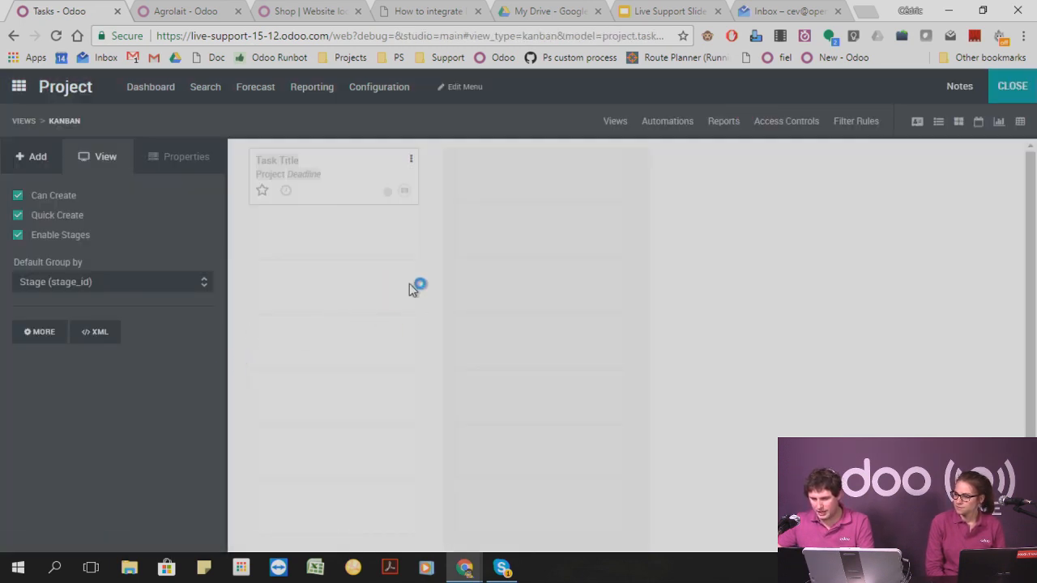
left_click(657, 120)
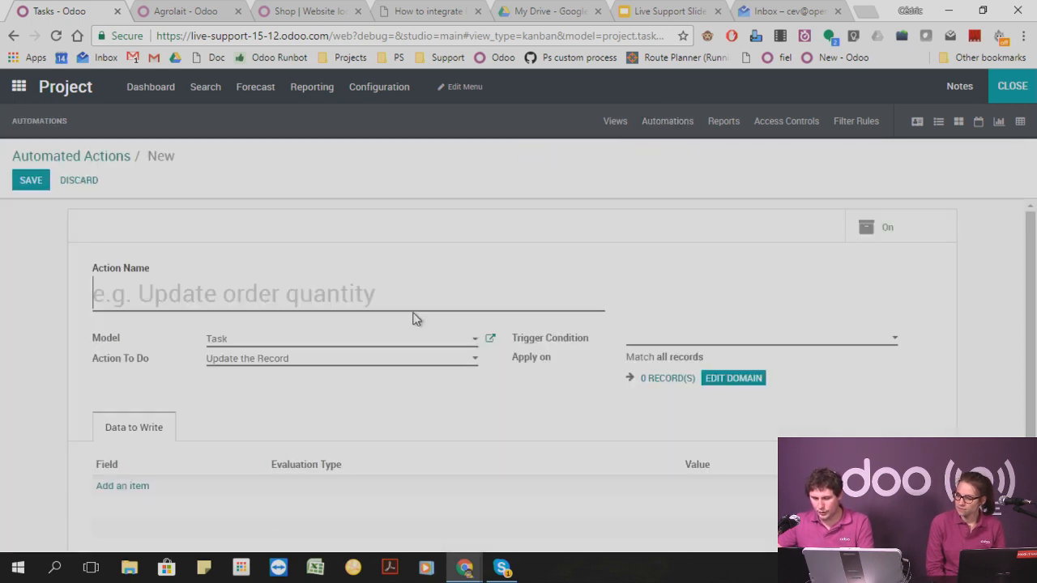
left_click(258, 361)
left_click(263, 400)
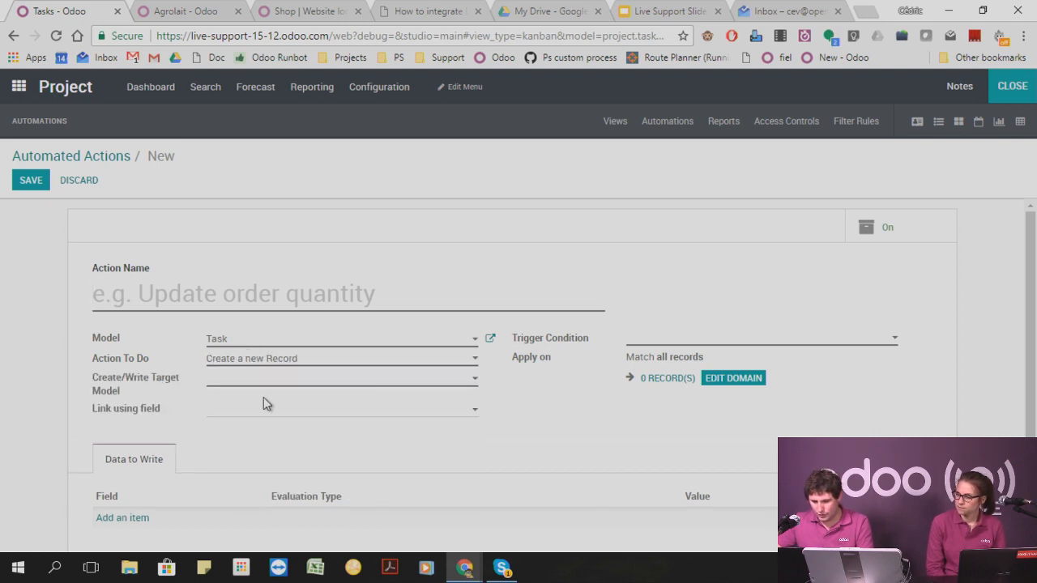
left_click(215, 302)
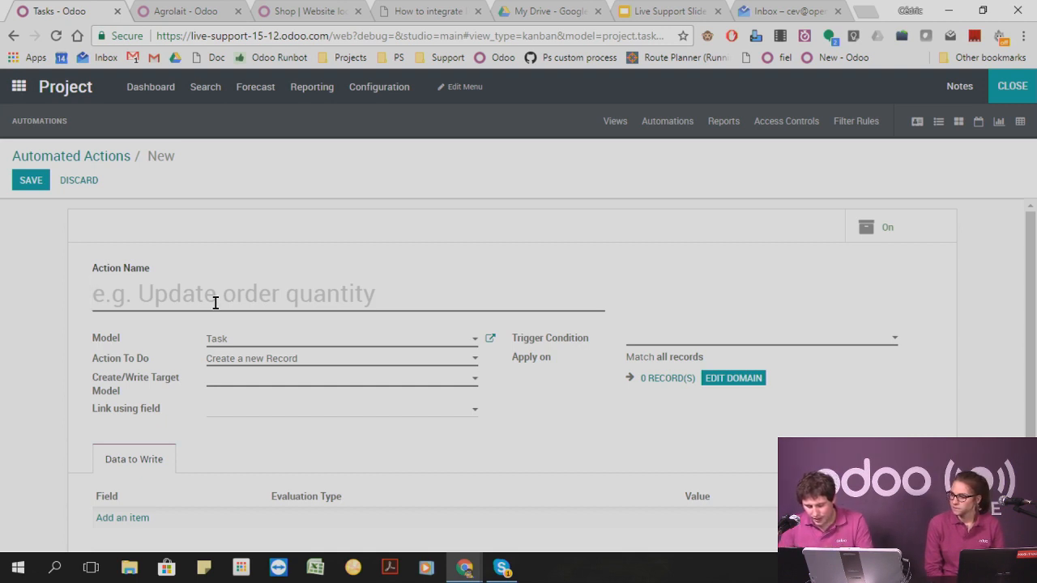
type("Create a new")
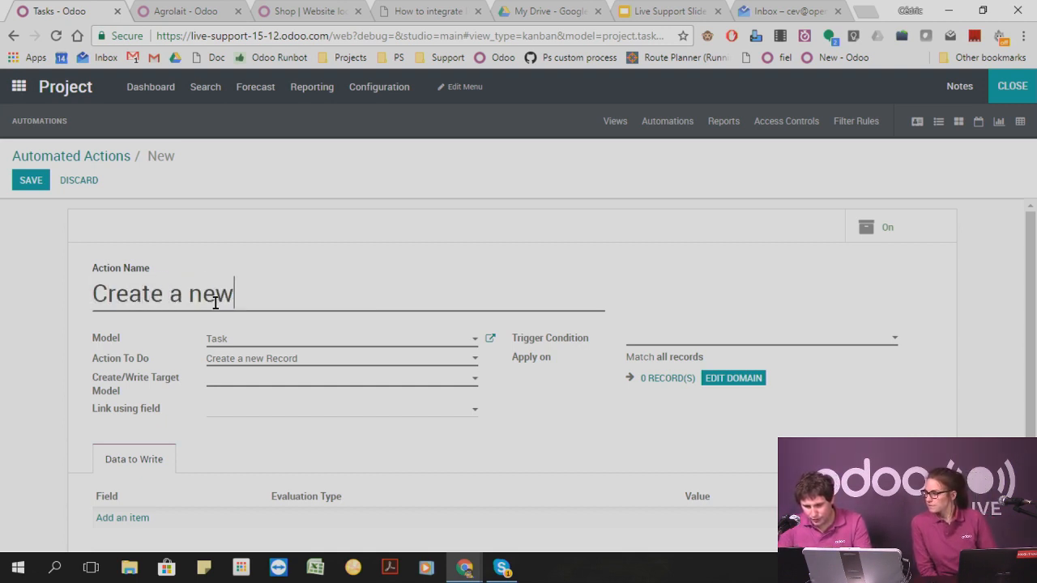
type(" task")
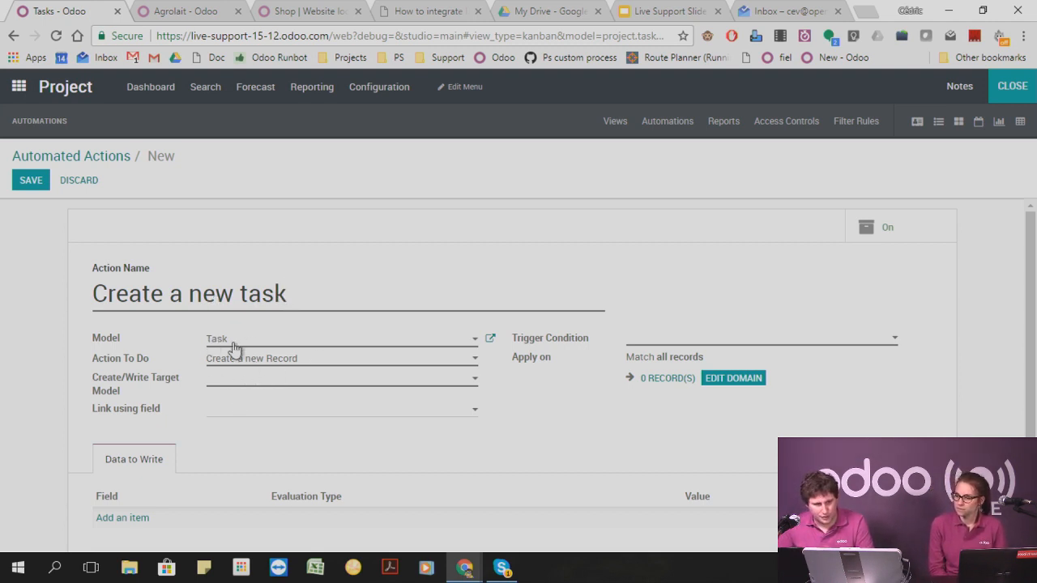
Set the automated action's Create/Write Target Model to Task.
left_click(260, 388)
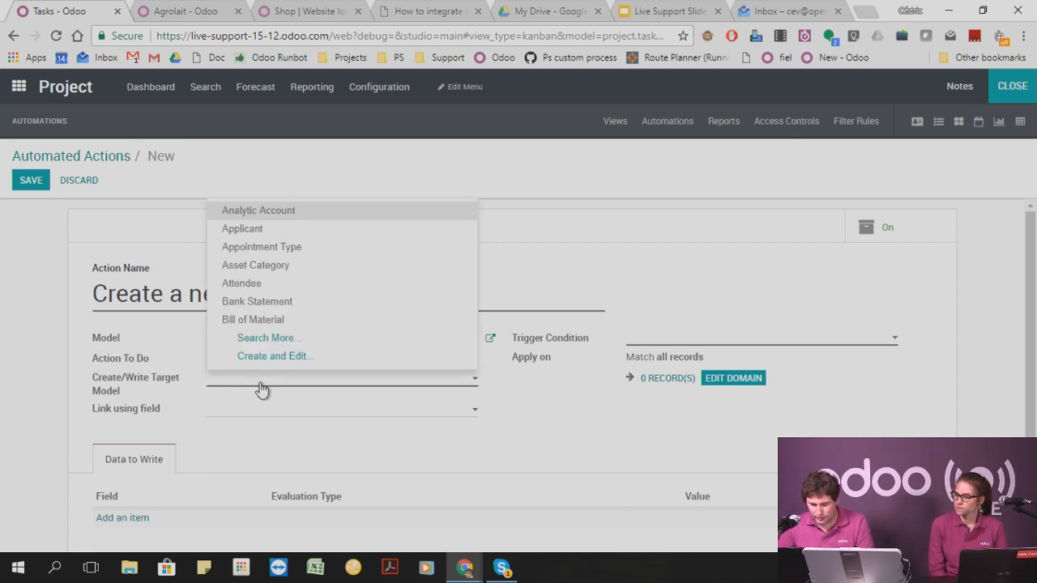
type("task")
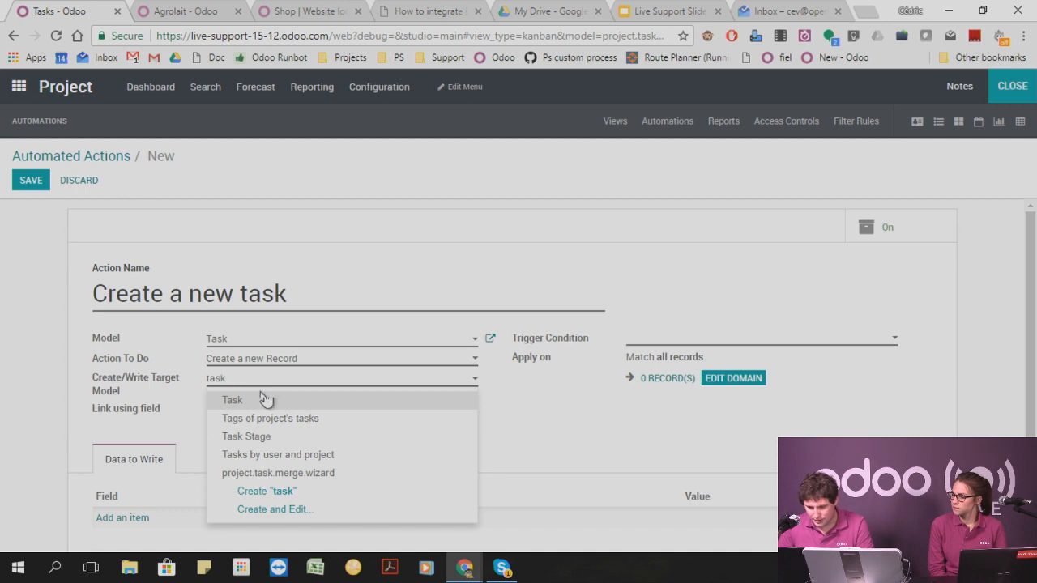
left_click(260, 401)
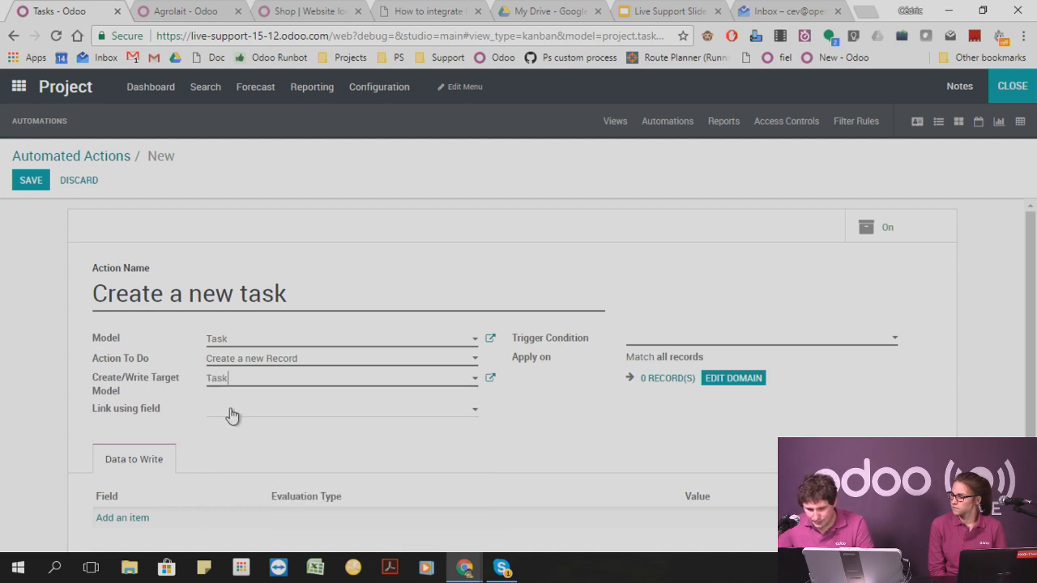
mouse_move(126, 415)
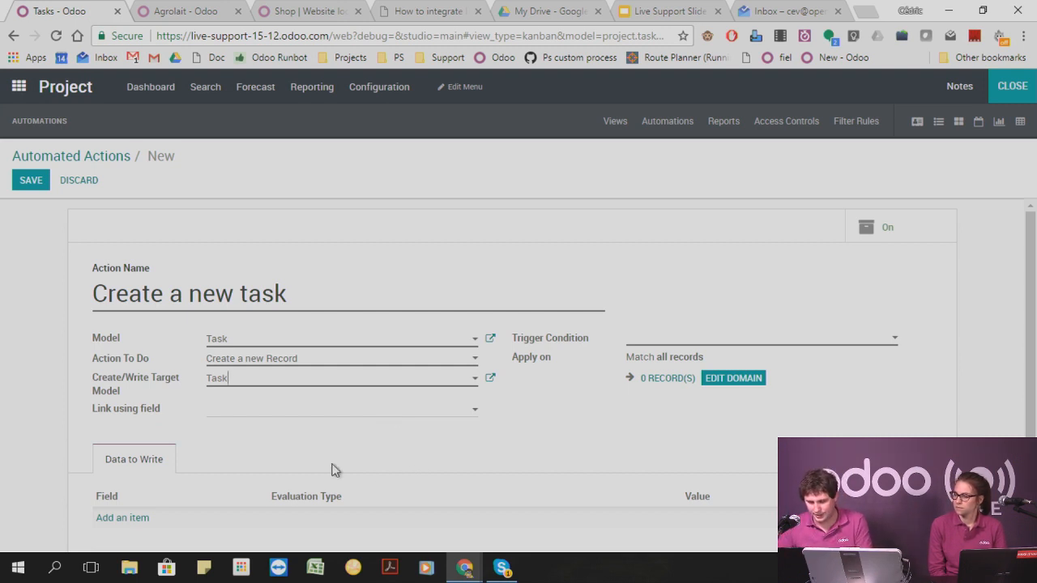
Add a line to the data to write, with Python expression as its evaluation type.
scroll(336, 470, "down", 1)
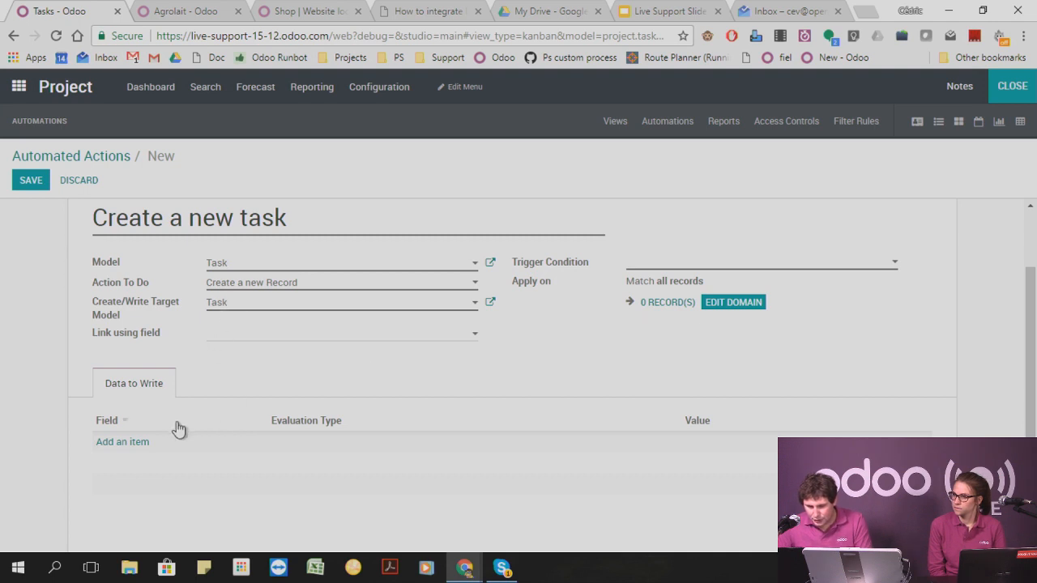
left_click(134, 442)
left_click(170, 452)
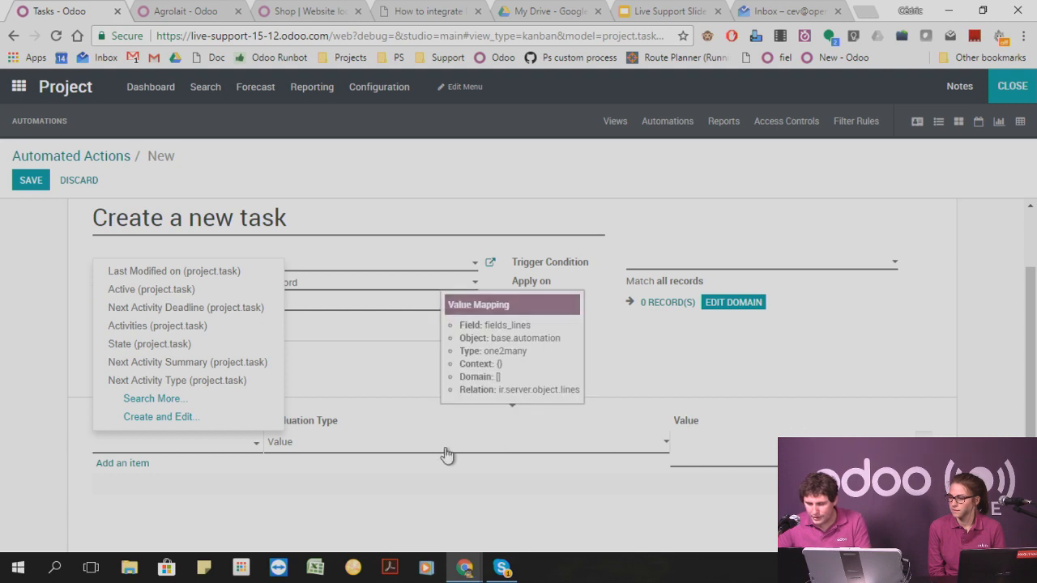
left_click(378, 452)
left_click(354, 488)
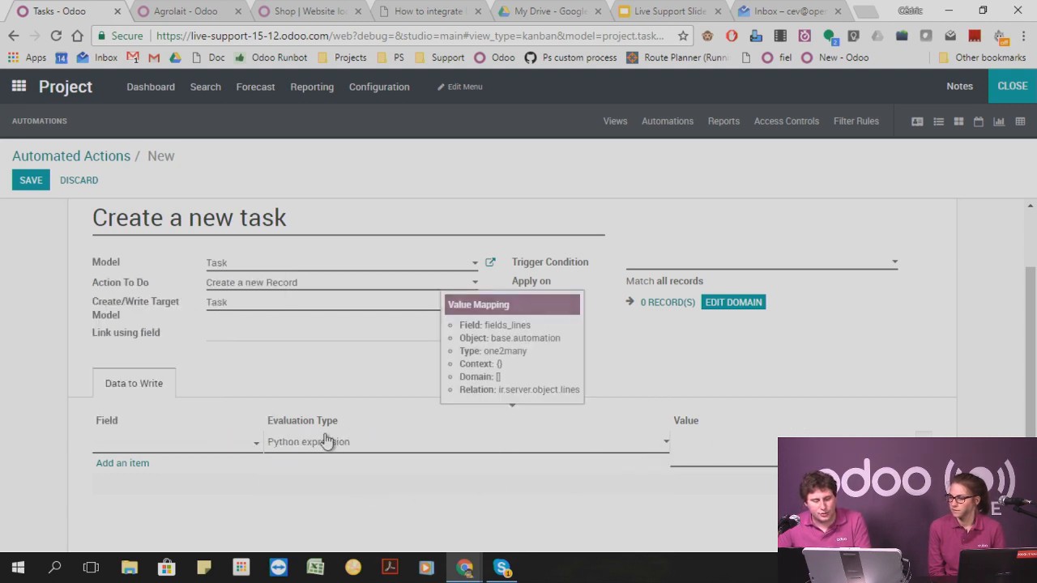
Search the task fields for "name" and choose Display Name as the field to write.
left_click(174, 446)
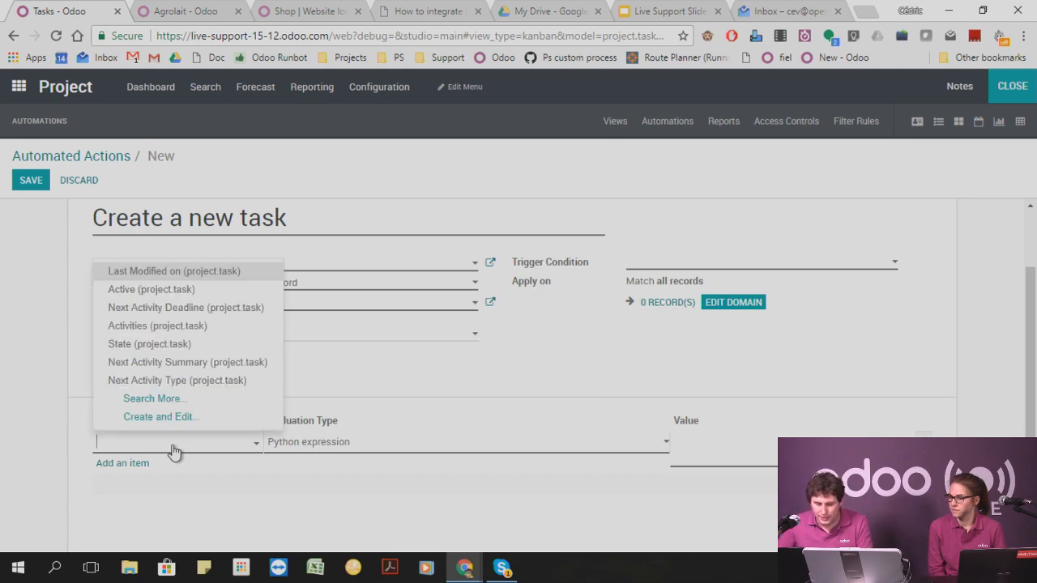
left_click(174, 400)
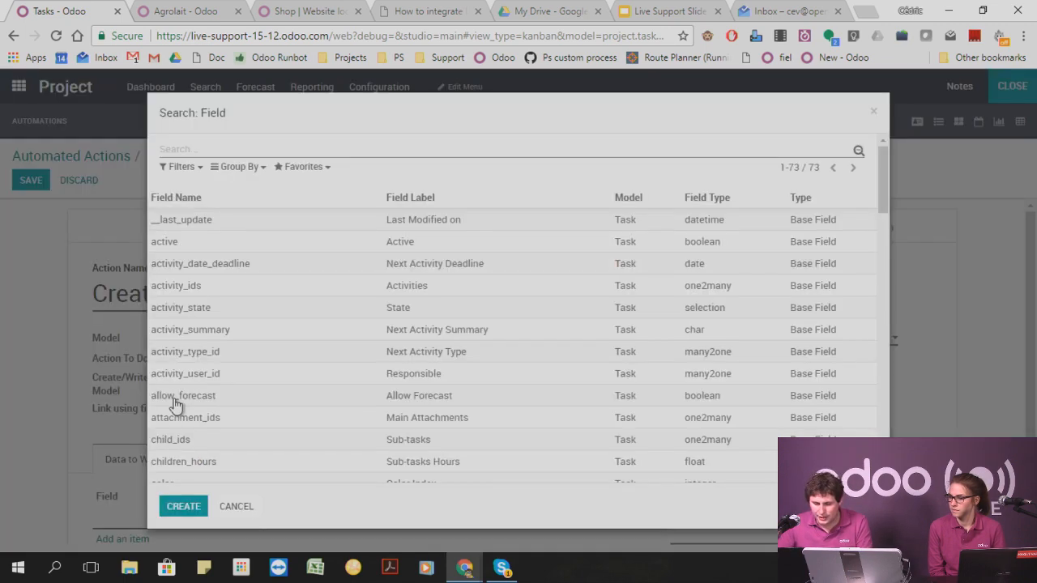
left_click(223, 146)
type("nale")
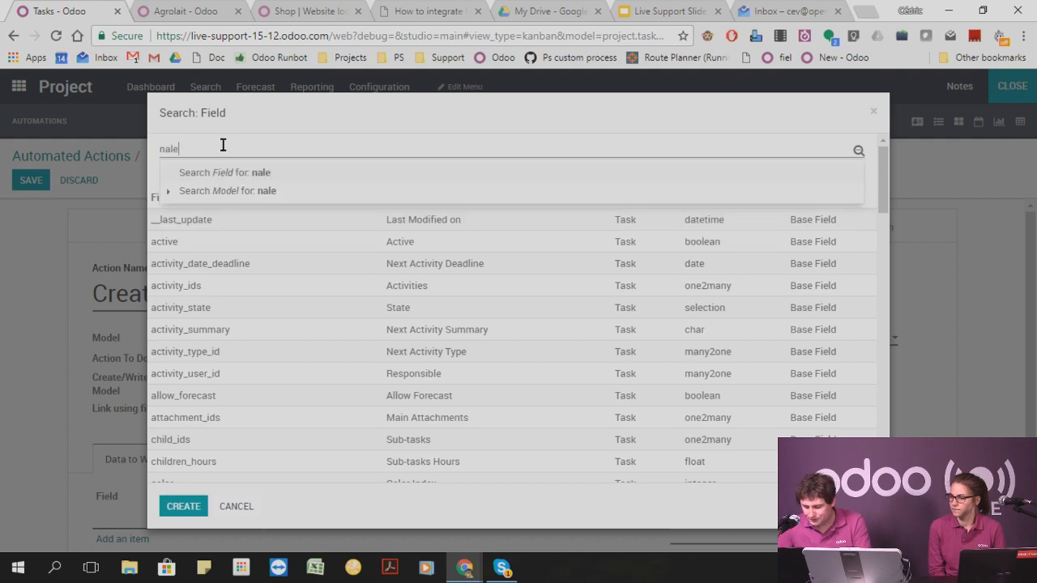
key("BackSpace")
key("BackSpace")
type("me")
left_click(203, 173)
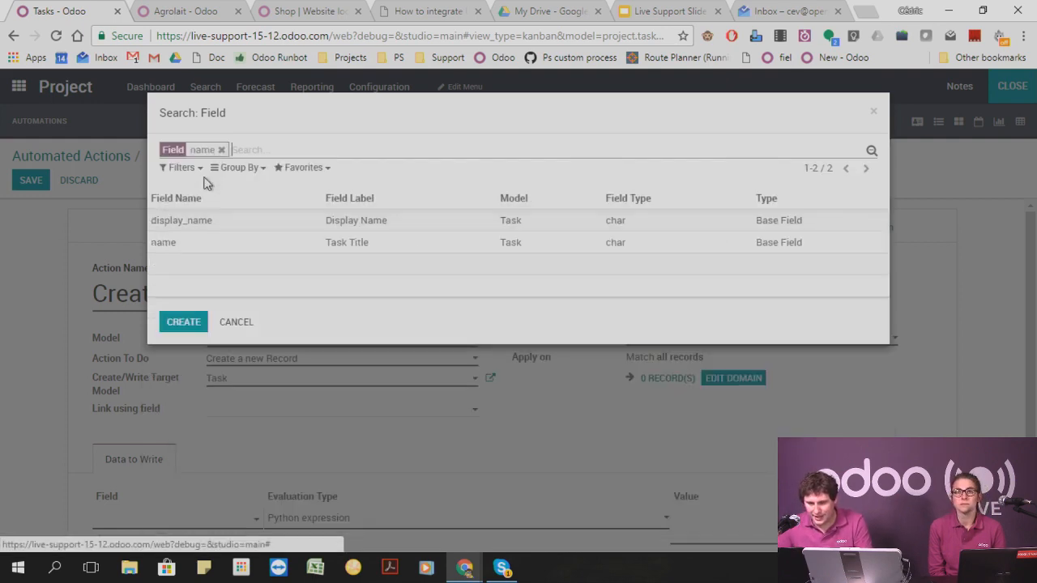
left_click(219, 223)
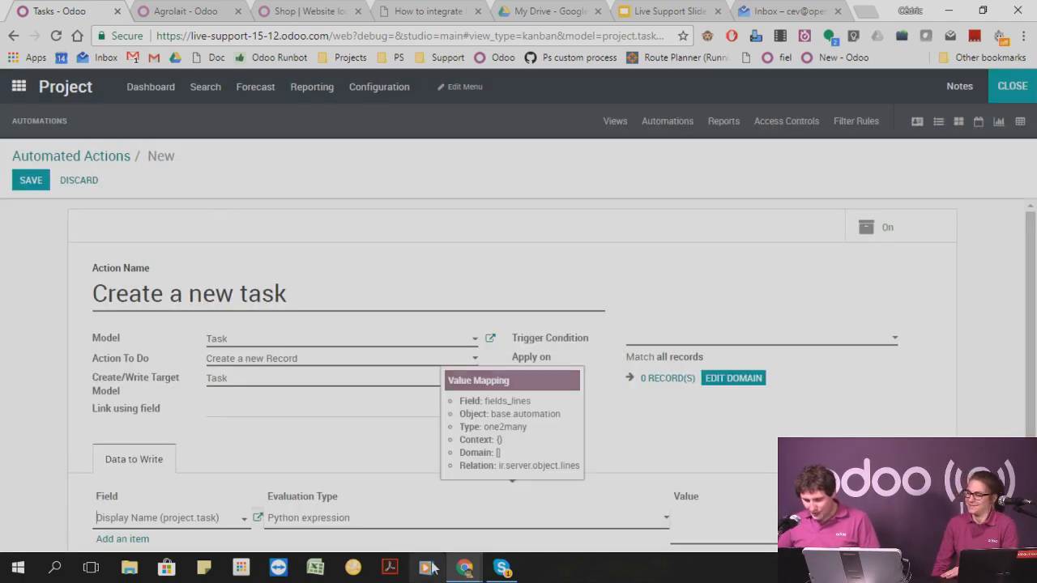
Change the Display Name line's evaluation type to Value and enter "Recurrent task" as its value.
scroll(360, 514, "down", 1)
left_click(350, 447)
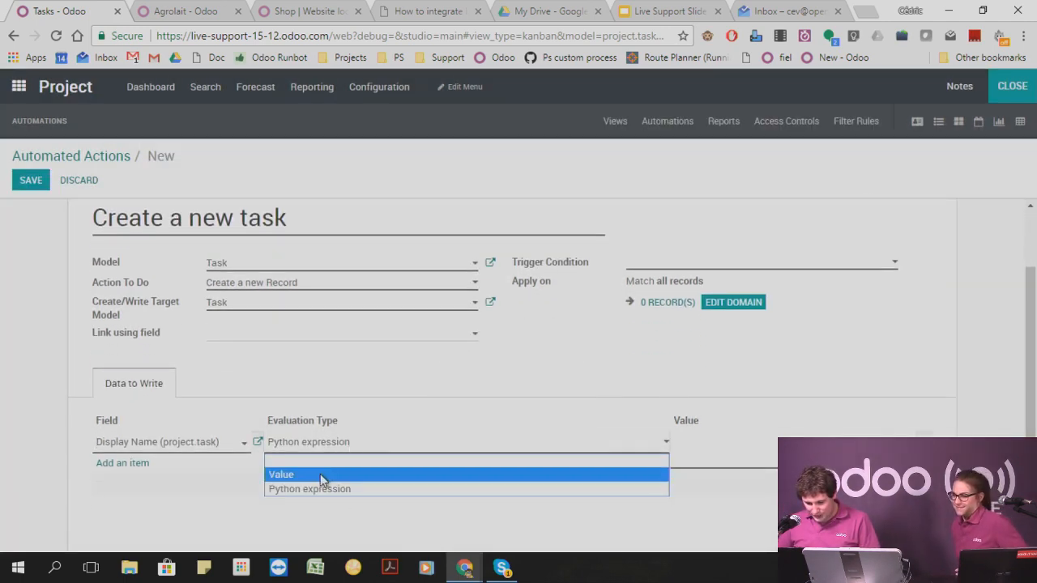
left_click(320, 474)
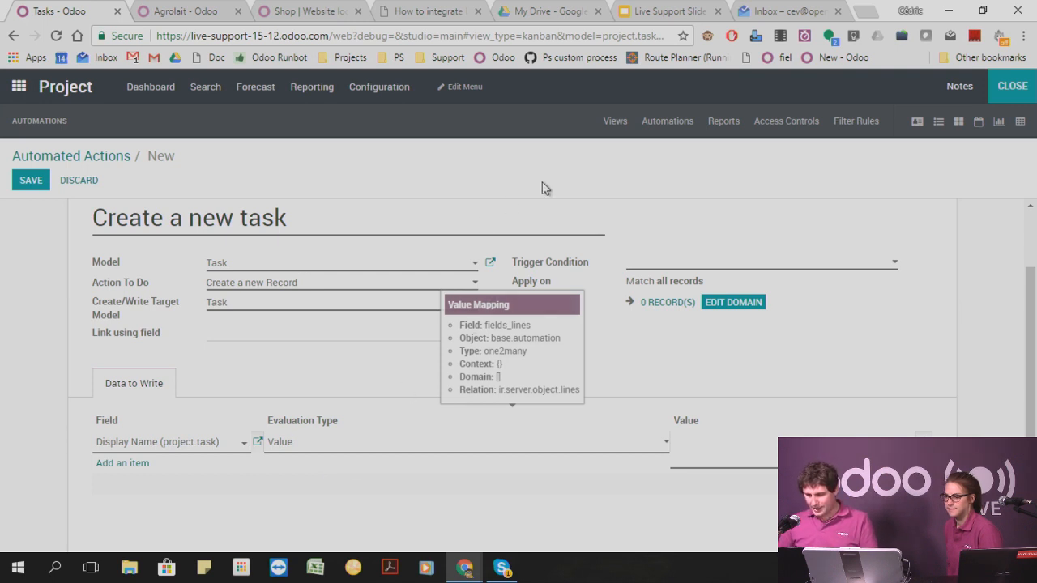
scroll(219, 231, "up", 1)
scroll(218, 231, "up", 1)
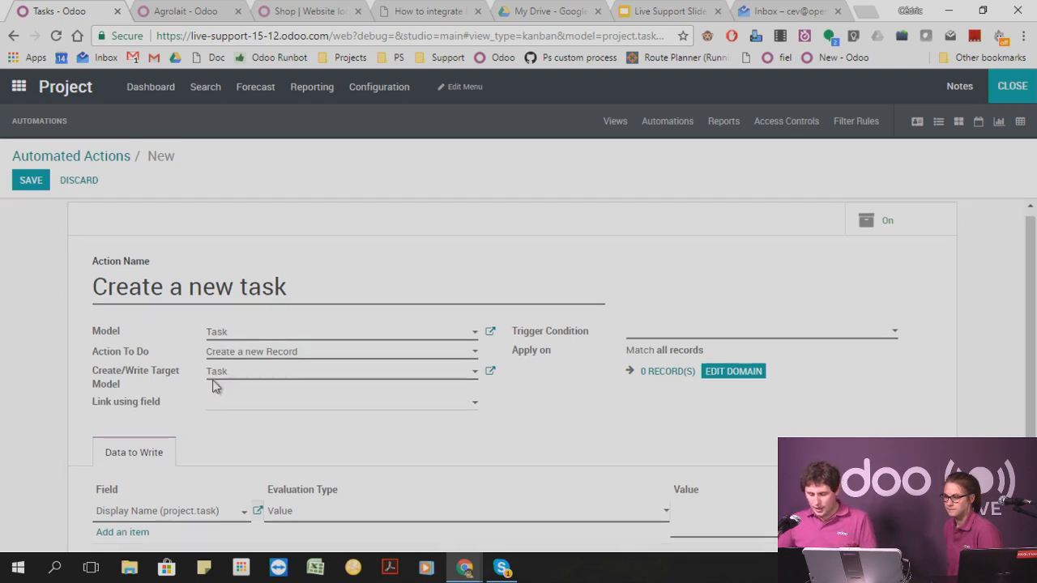
scroll(212, 384, "down", 2)
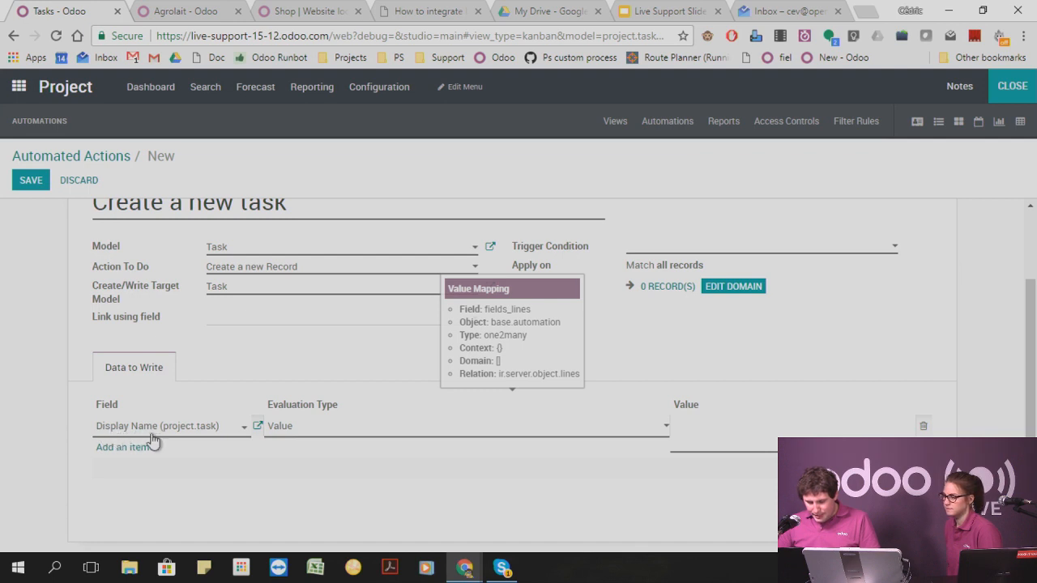
left_click(713, 432)
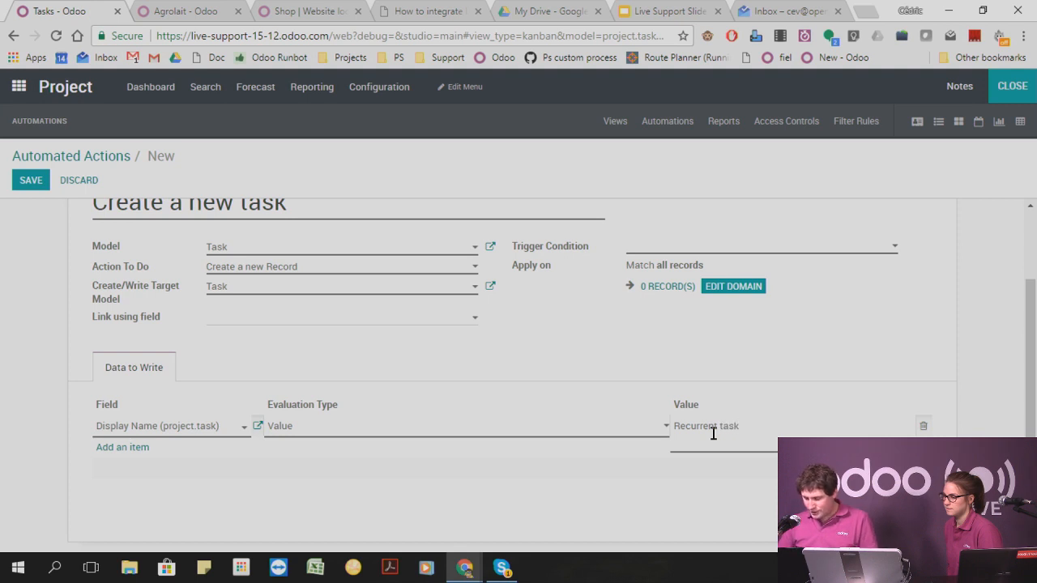
left_click(757, 356)
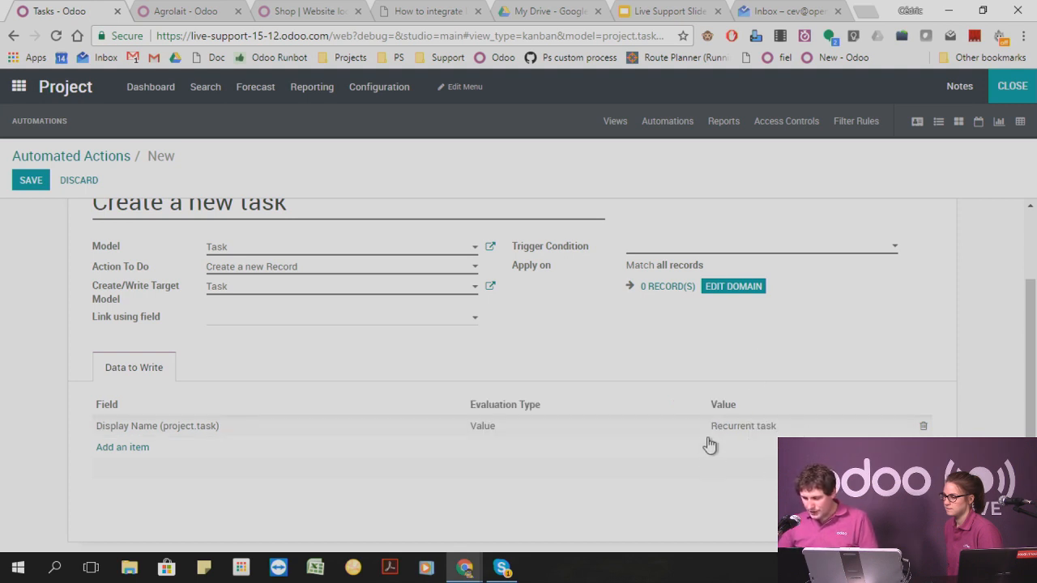
Try a timed trigger condition, clear it, and try to save the automated action without any trigger condition.
left_click(661, 250)
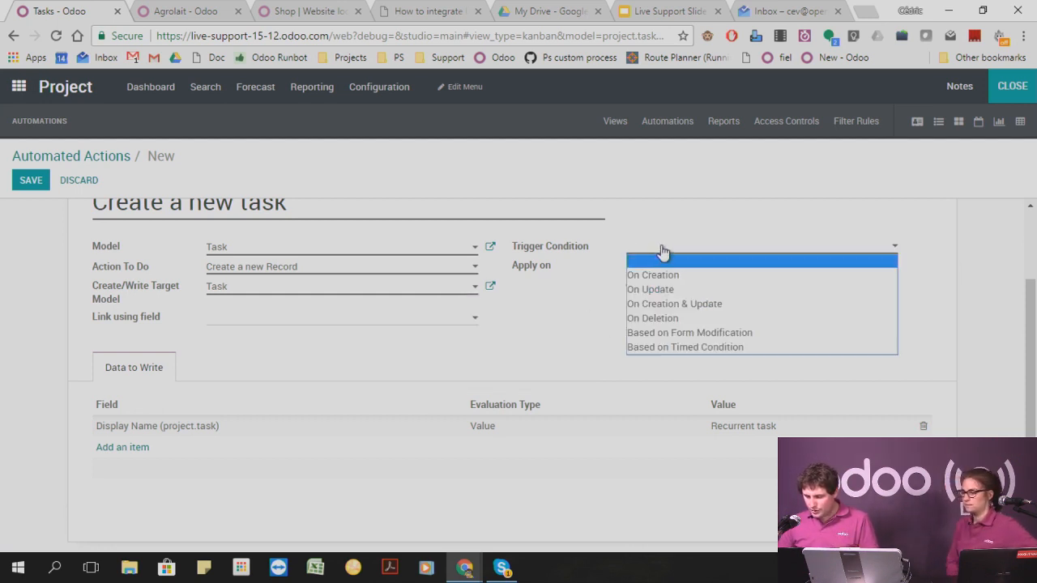
left_click(663, 347)
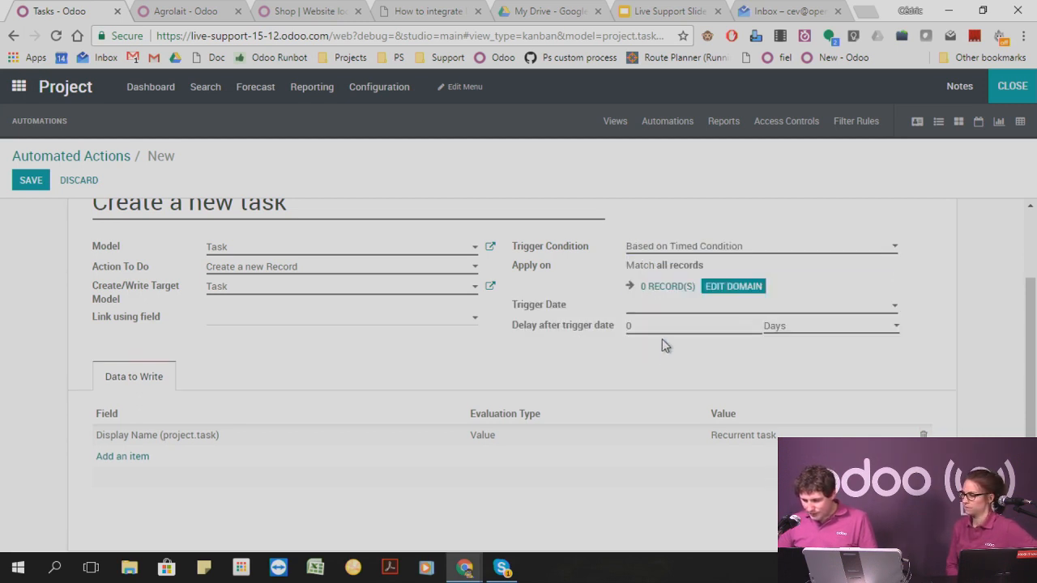
left_click(686, 247)
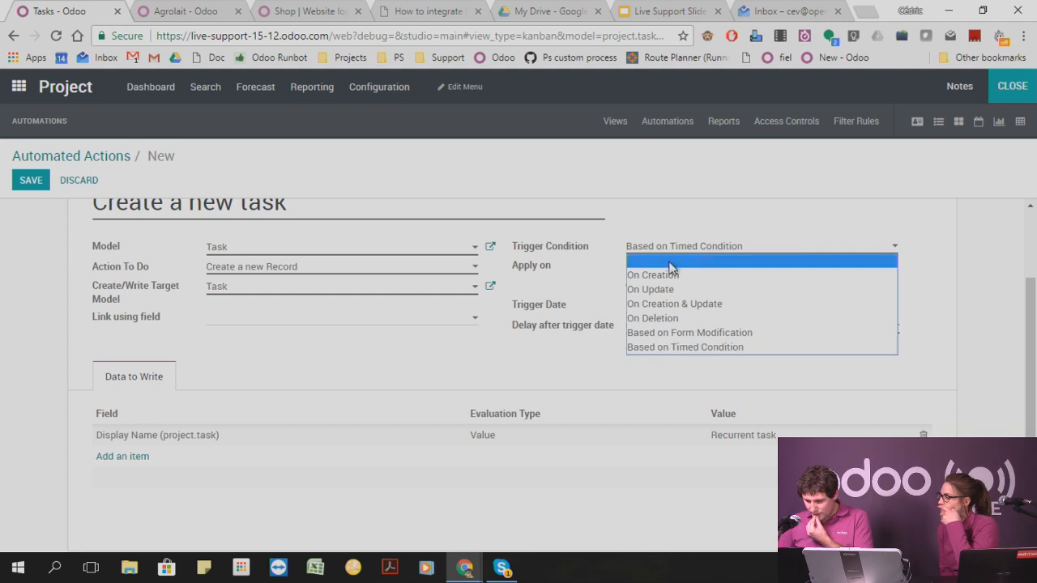
left_click(670, 261)
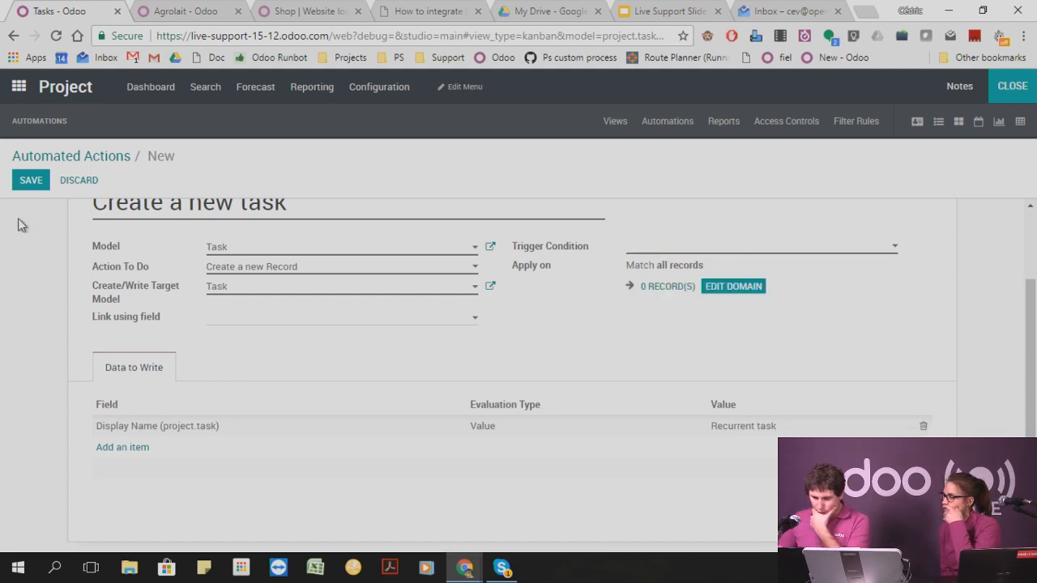
left_click(30, 179)
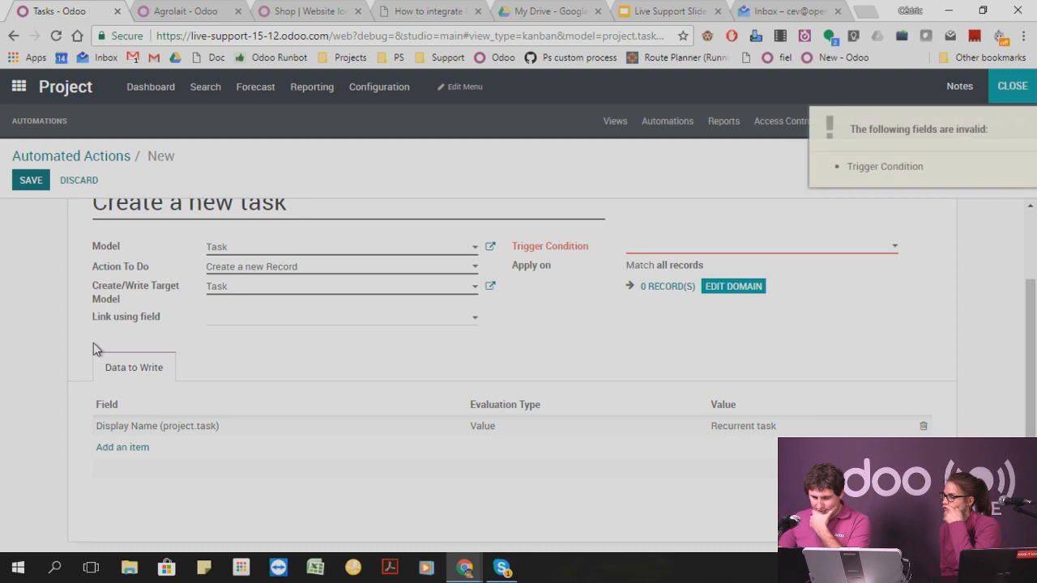
Set the trigger condition to Based on Timed Condition and look through the available trigger date fields without choosing one.
left_click(677, 251)
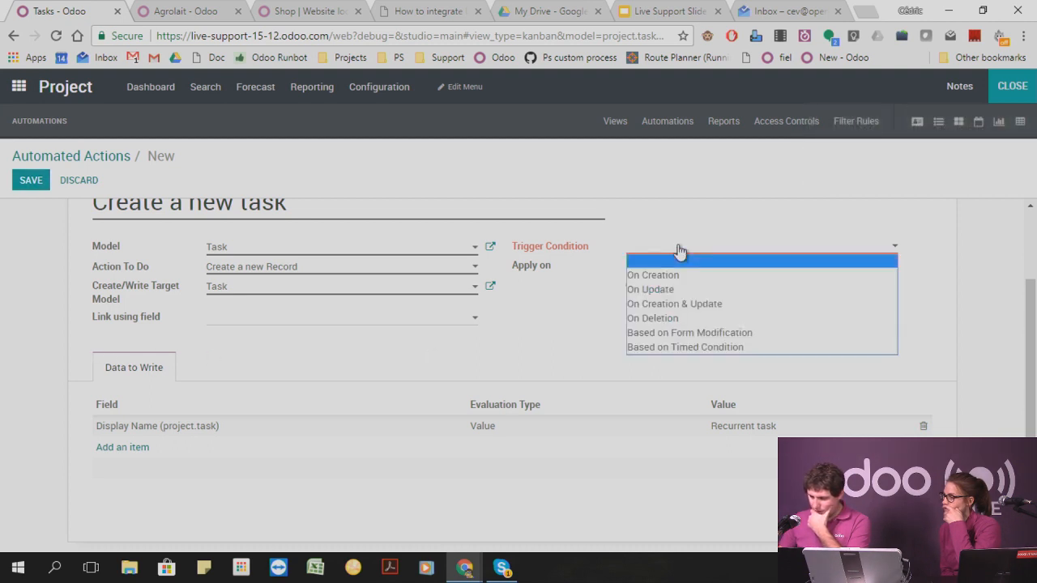
left_click(703, 347)
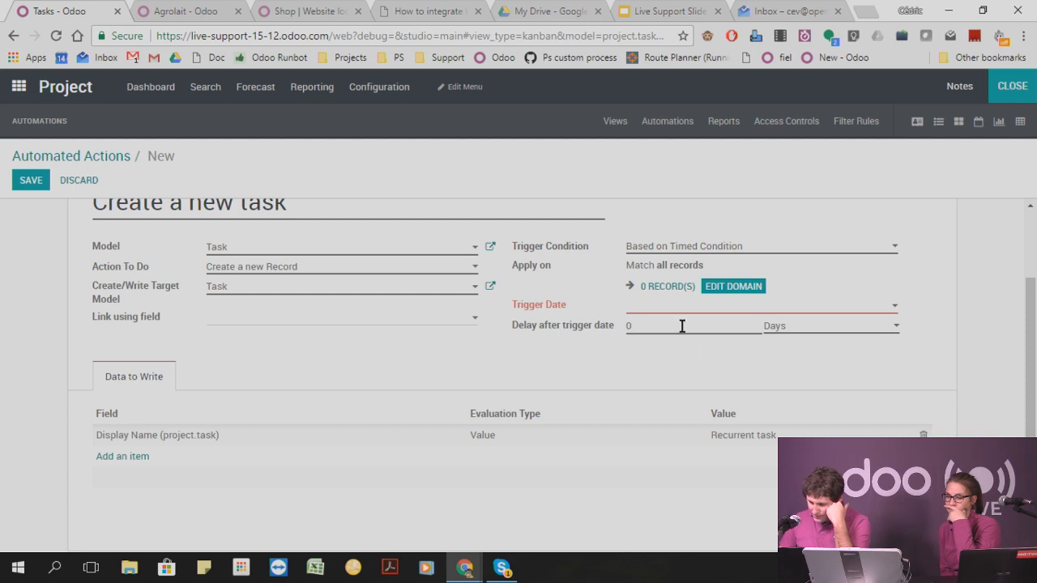
left_click(661, 311)
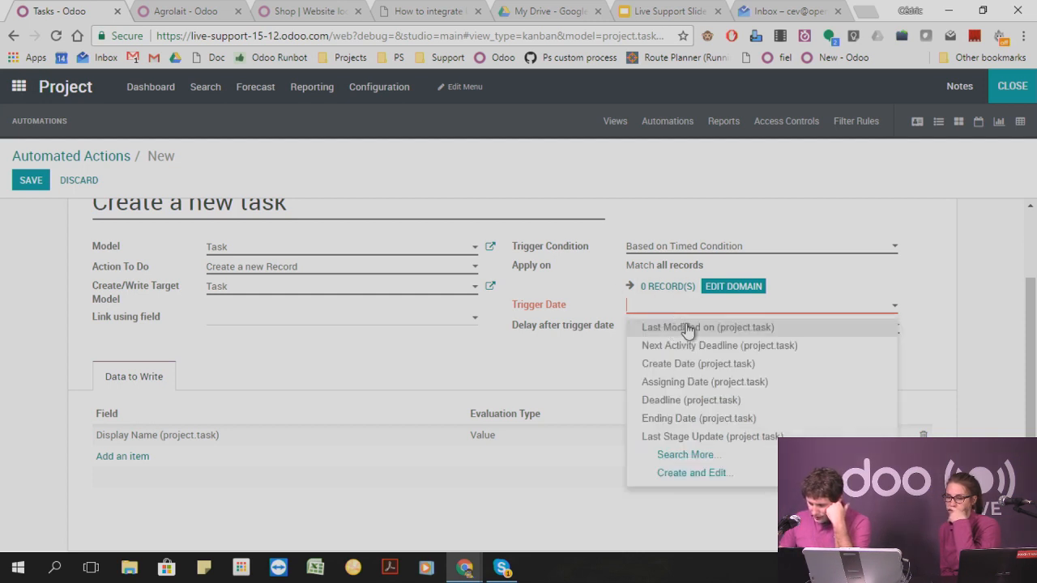
left_click(687, 454)
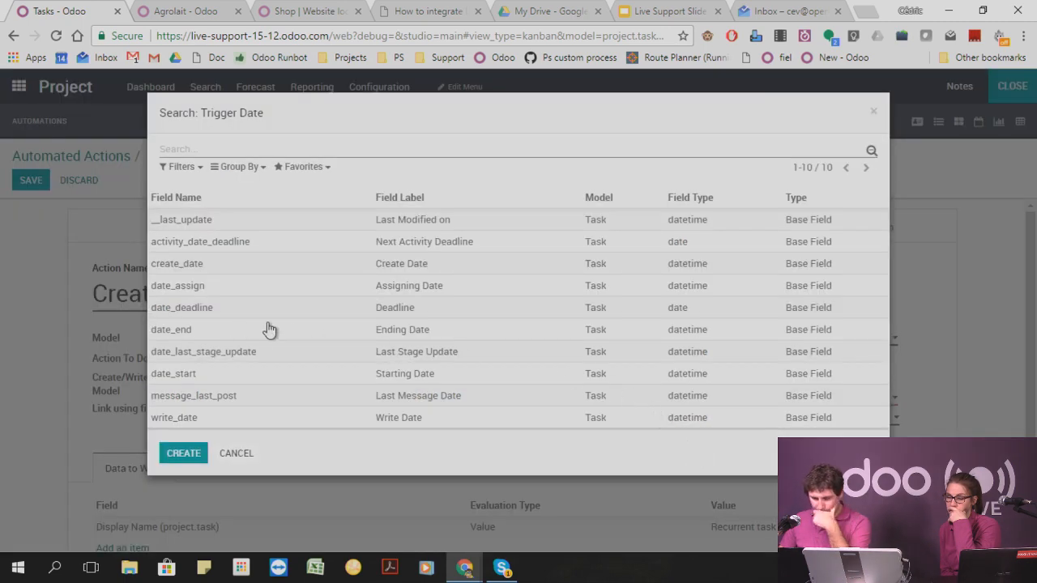
left_click(874, 111)
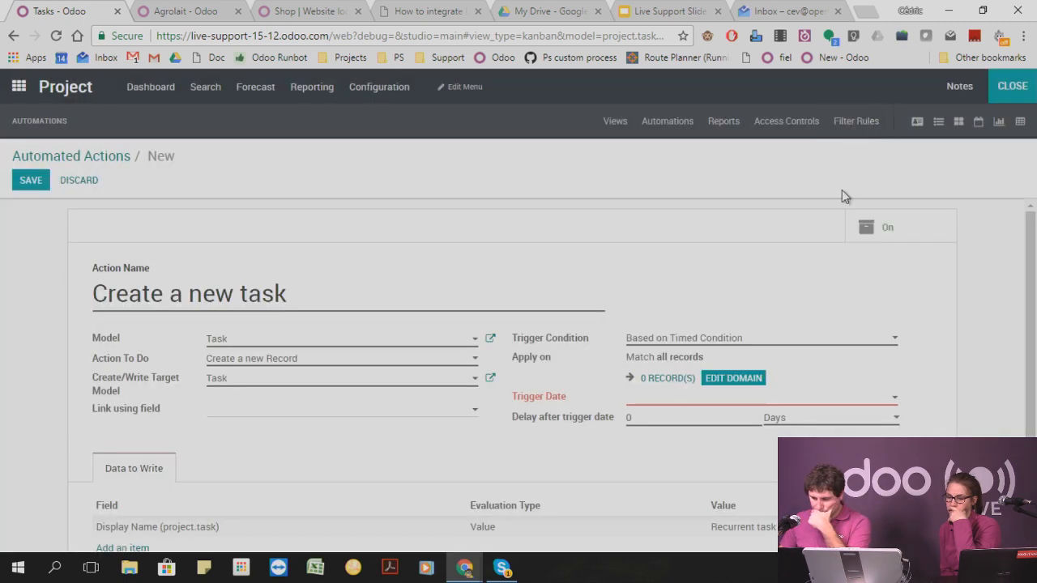
scroll(567, 268, "down", 2)
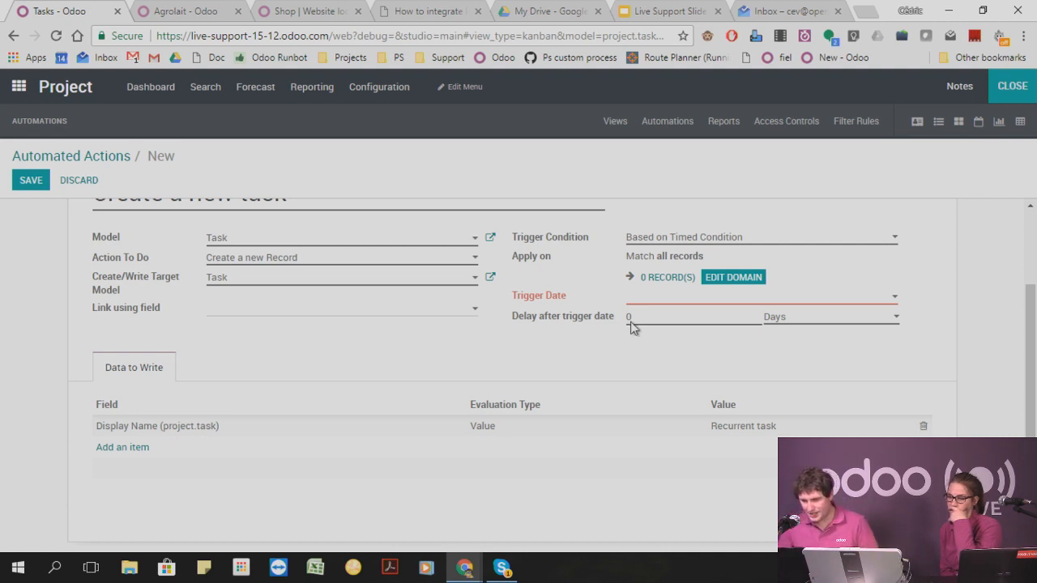
Duplicate the Tasks browser tab and leave Studio for the apps overview in the copy.
right_click(24, 12)
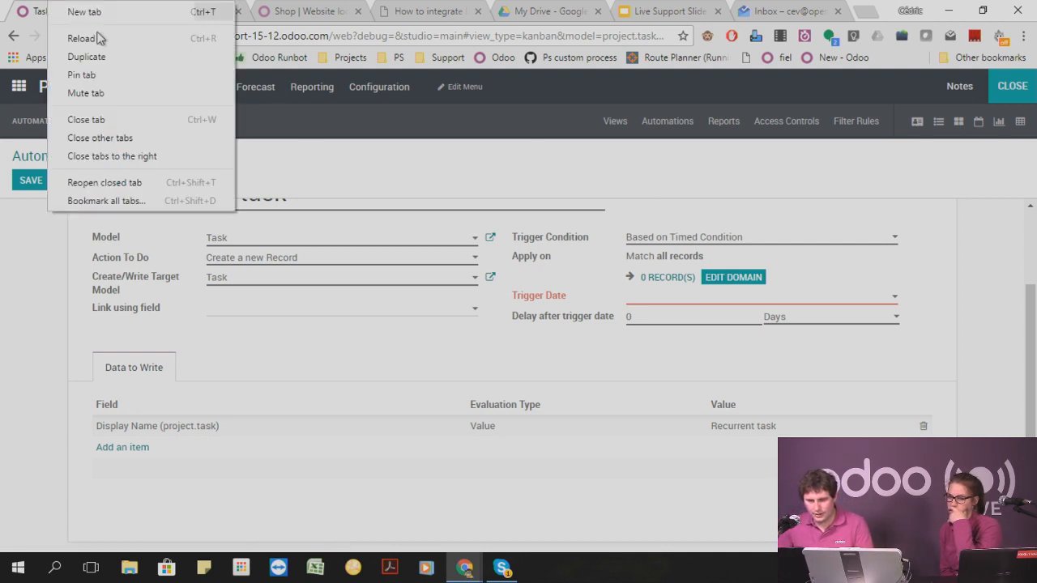
left_click(123, 61)
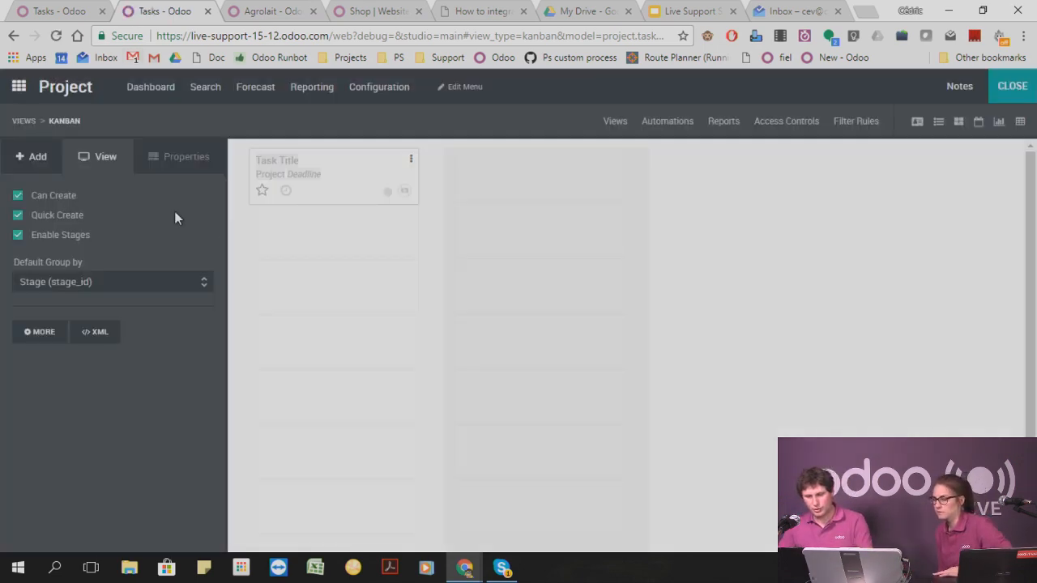
left_click(20, 87)
left_click(1012, 85)
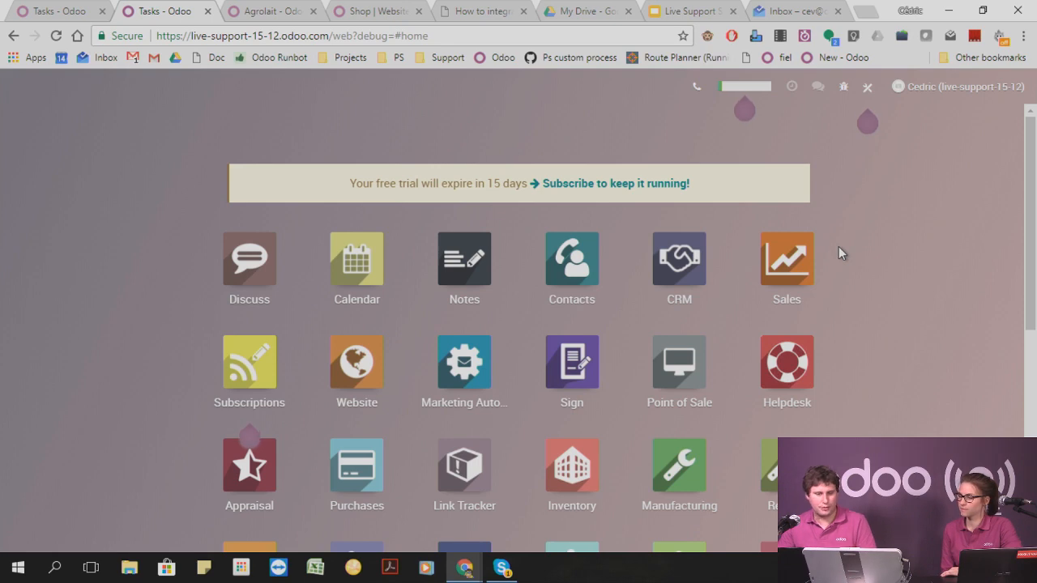
Open the Scheduled Actions list from the technical settings, searching the page for "sche" to locate it.
scroll(912, 294, "down", 5)
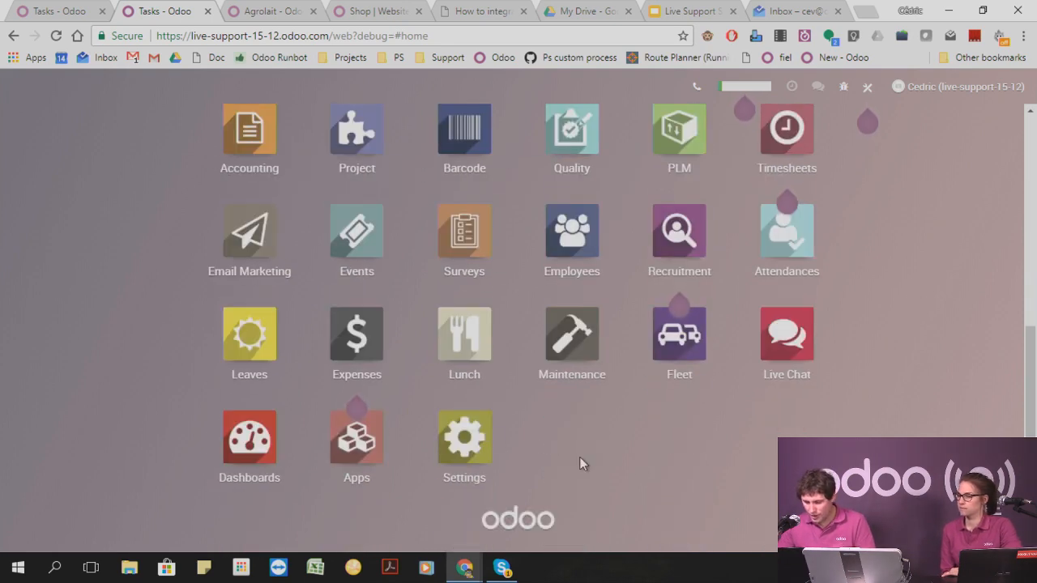
left_click(476, 437)
left_click(587, 86)
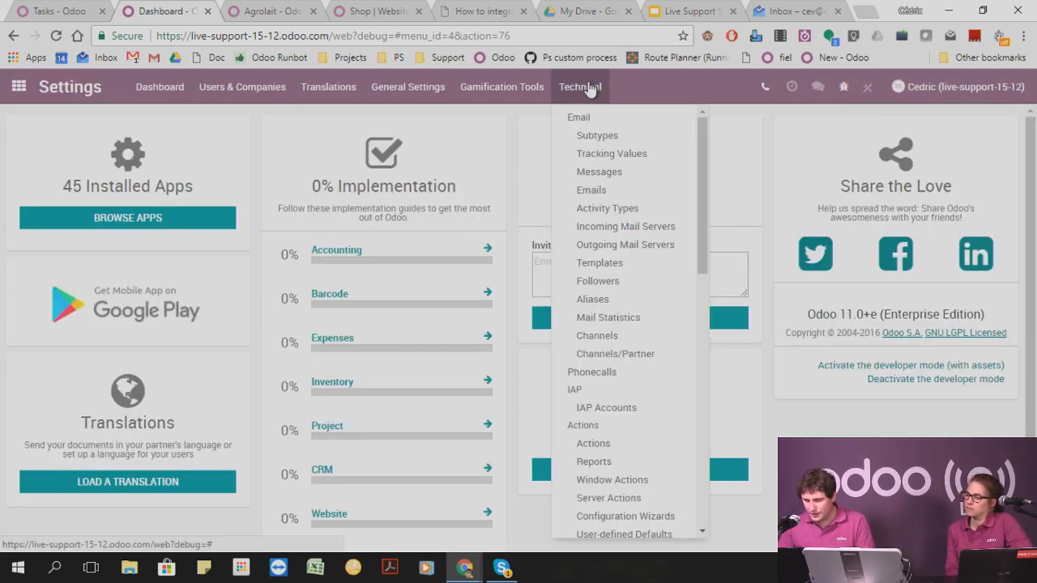
key("ctrl+f")
type("sche")
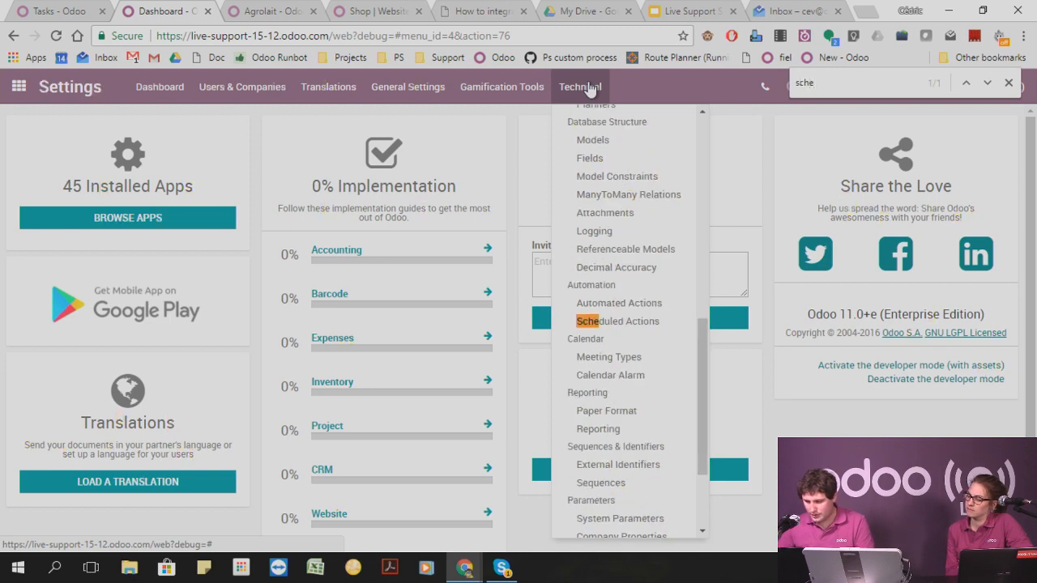
left_click(624, 322)
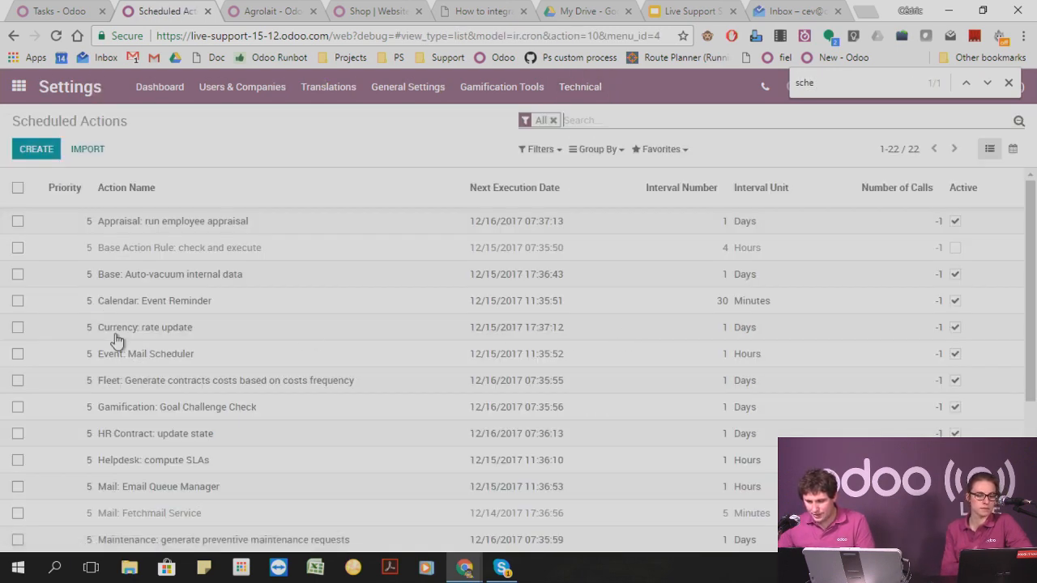
Start a new scheduled action and set its action to do to Create a new Record.
left_click(36, 149)
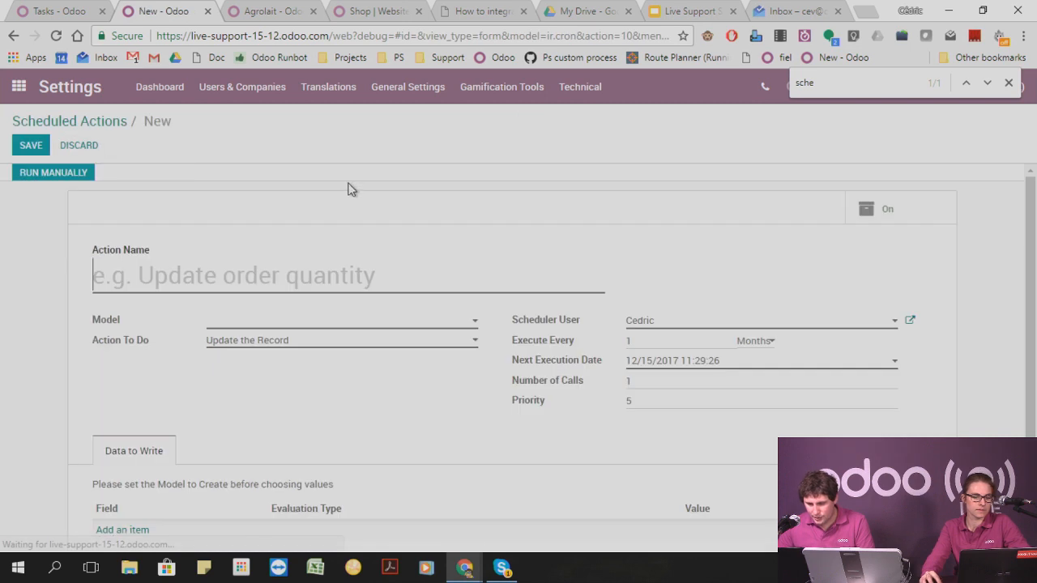
left_click(328, 341)
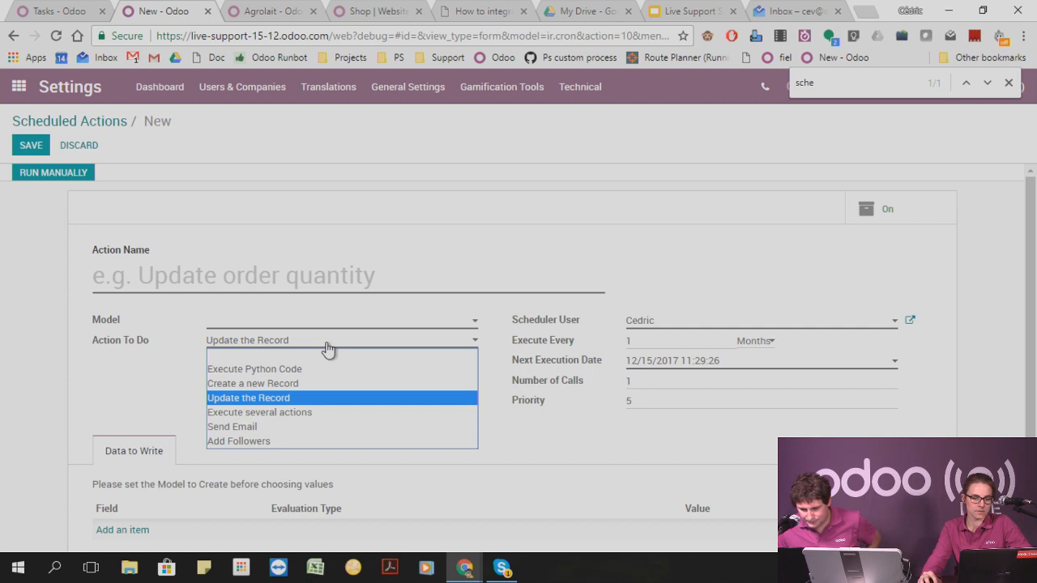
left_click(296, 384)
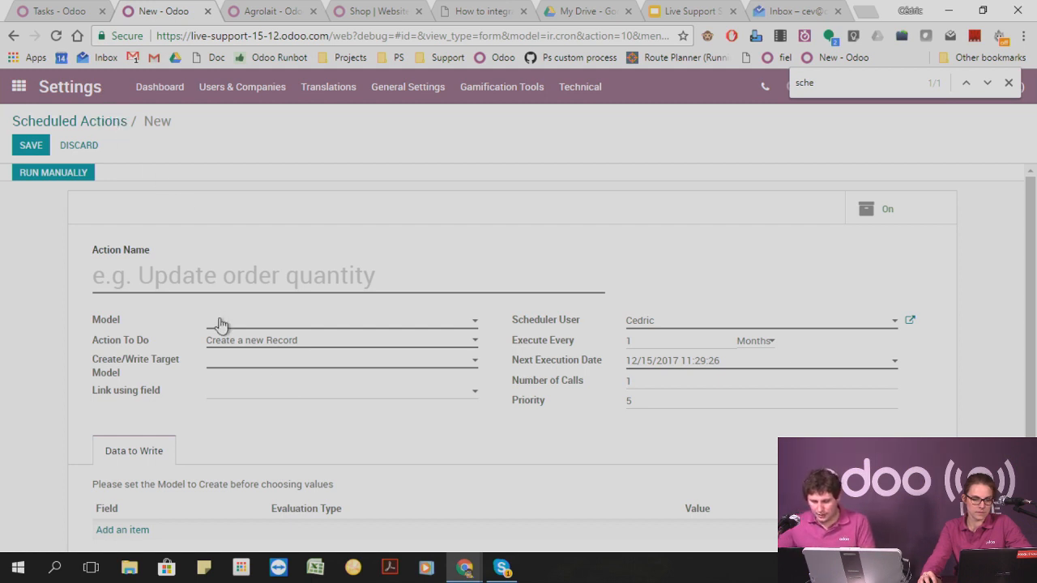
scroll(223, 341, "down", 2)
scroll(223, 347, "up", 2)
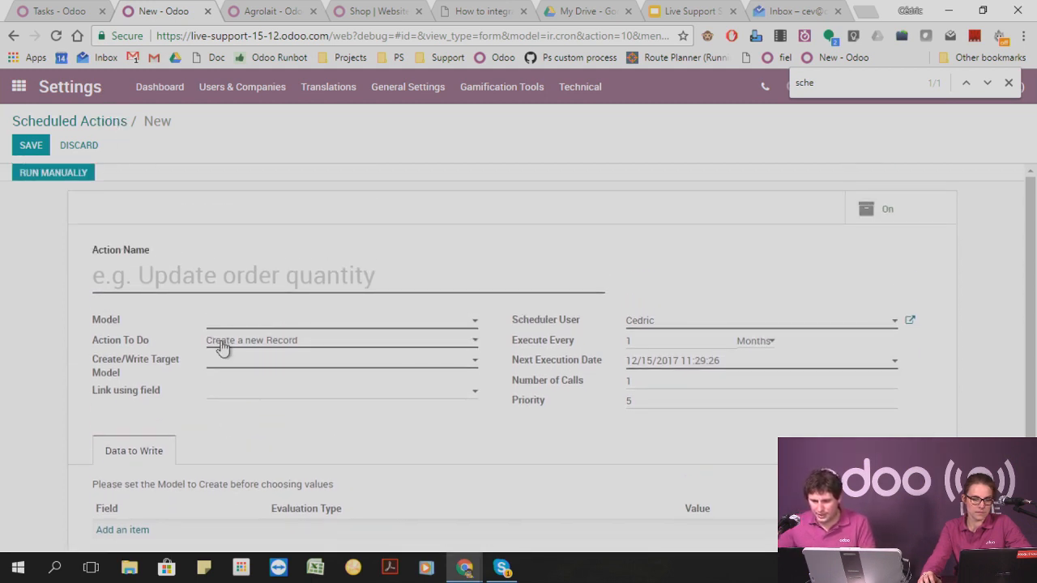
Show where Scheduled Actions is located among the technical settings.
left_click(589, 87)
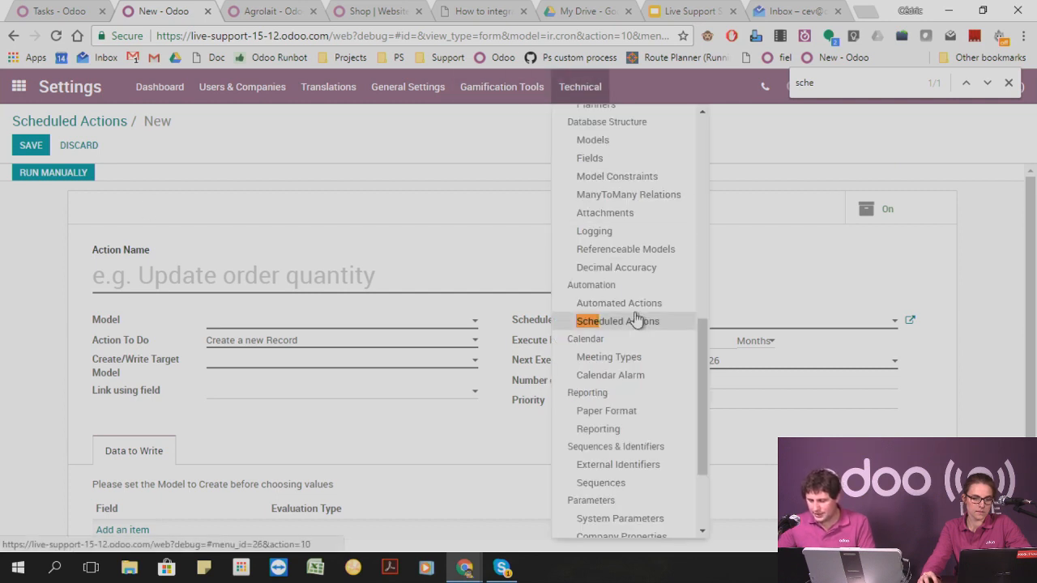
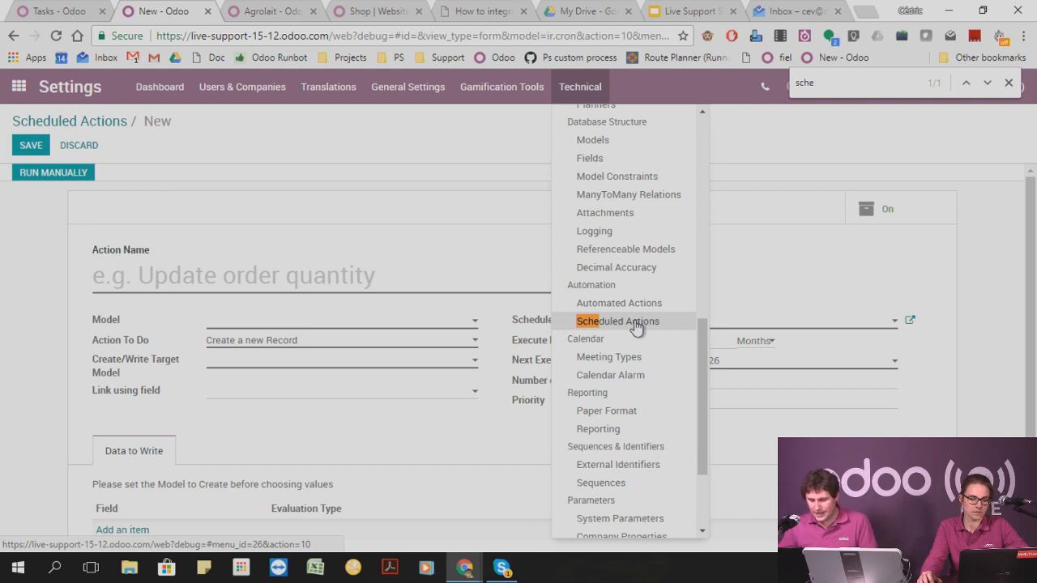
Name the new scheduled action "Create Task" and set its model to Task.
left_click(195, 271)
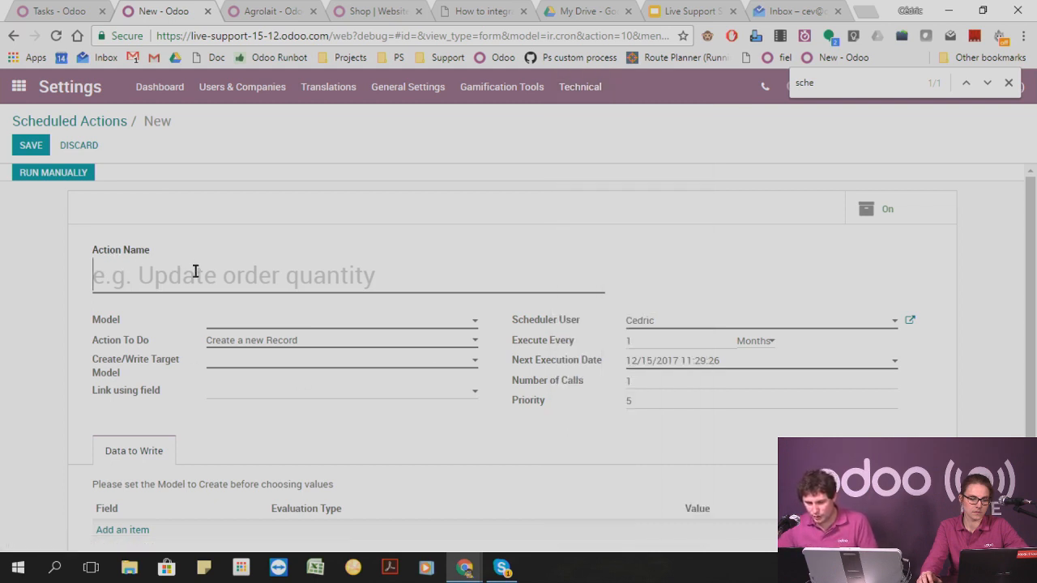
type("Crea")
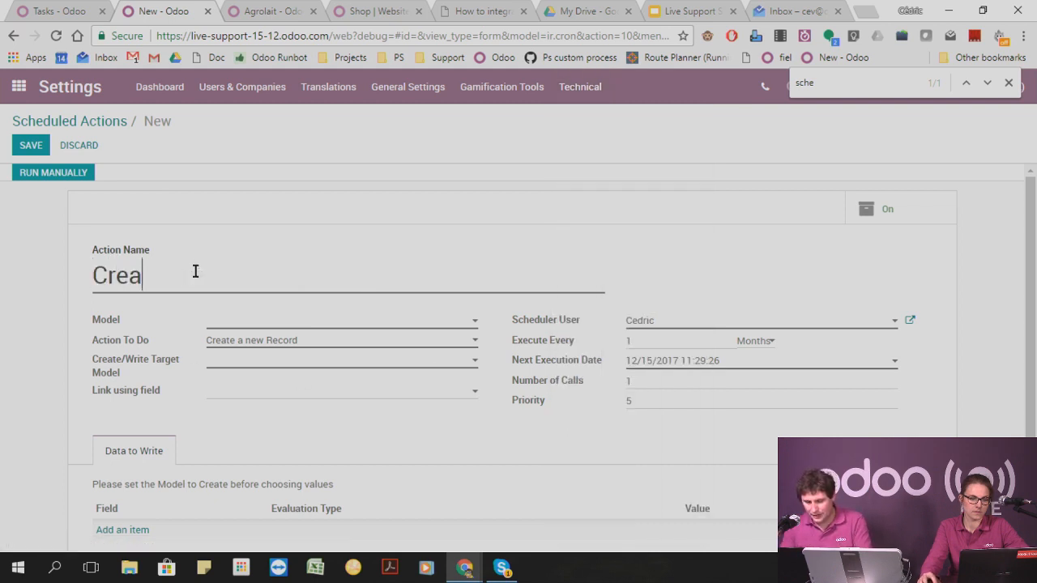
type("te Task")
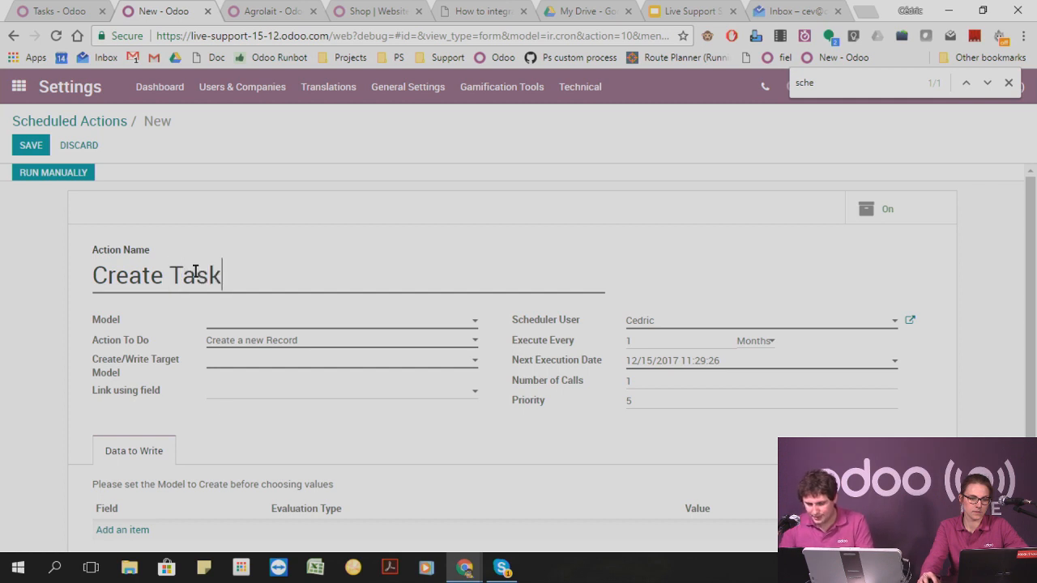
left_click(301, 324)
type("t")
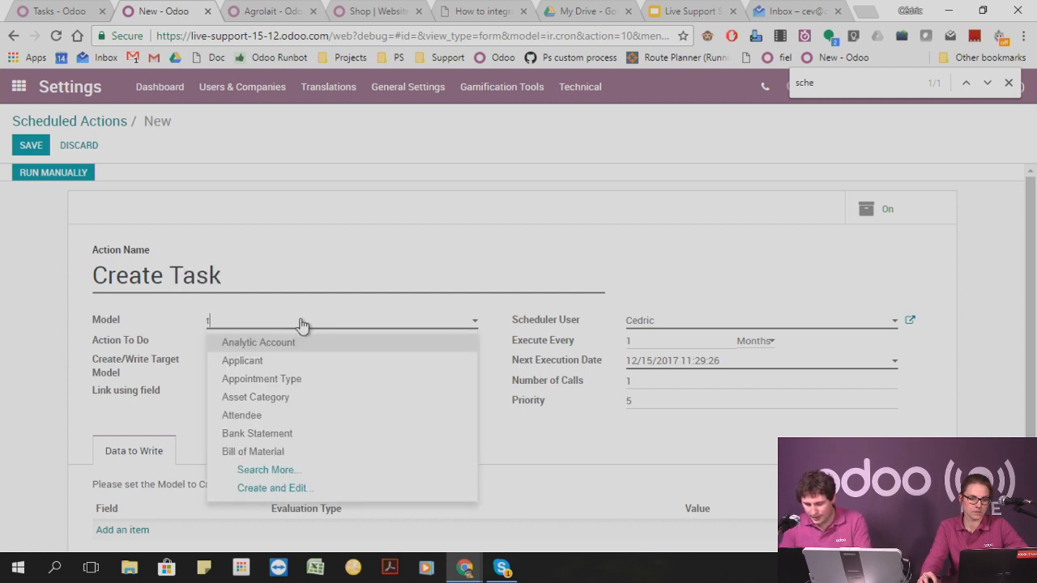
type("ask")
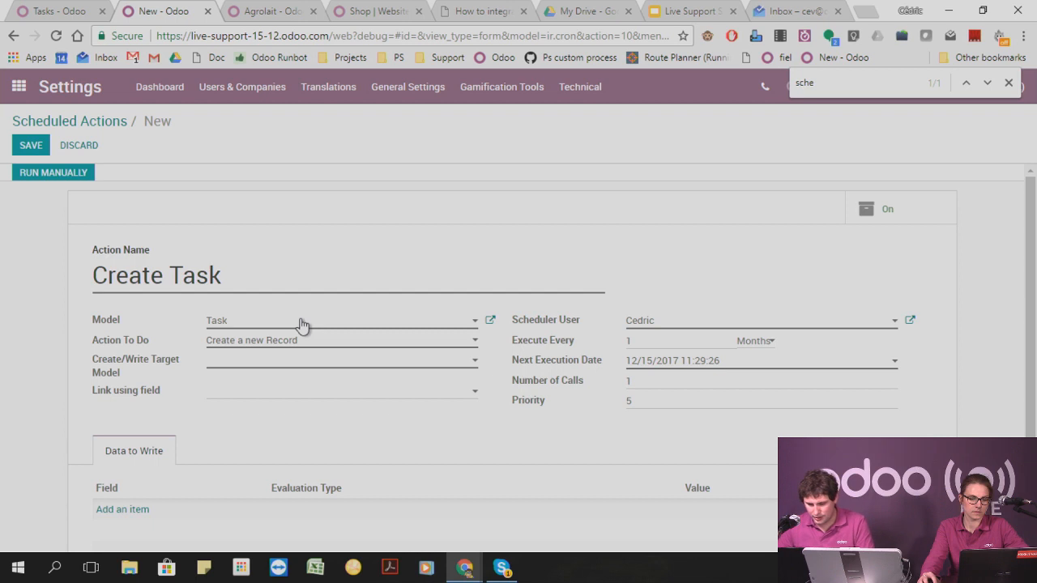
left_click(259, 368)
type("Task")
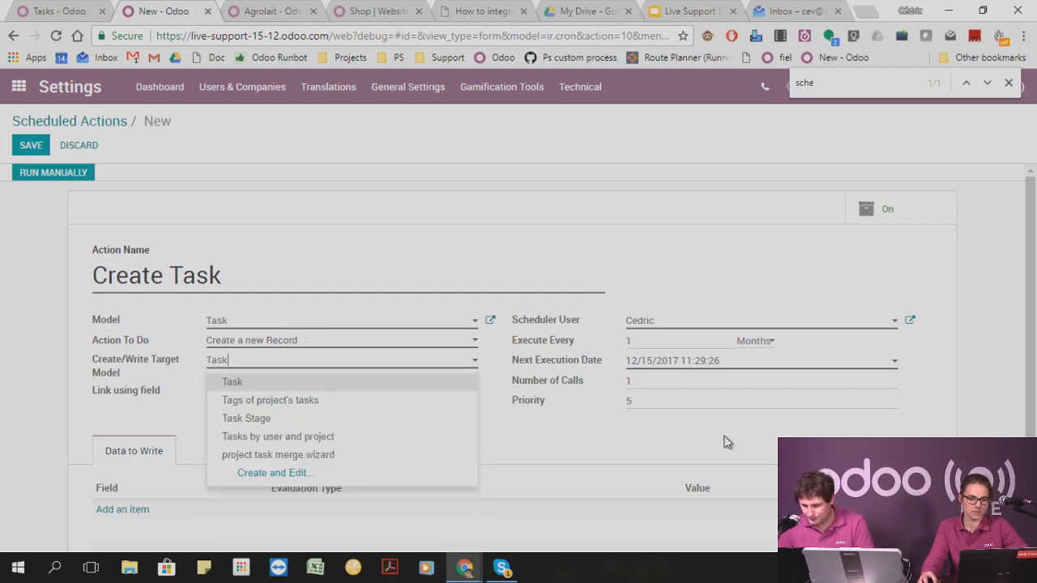
key("Tab")
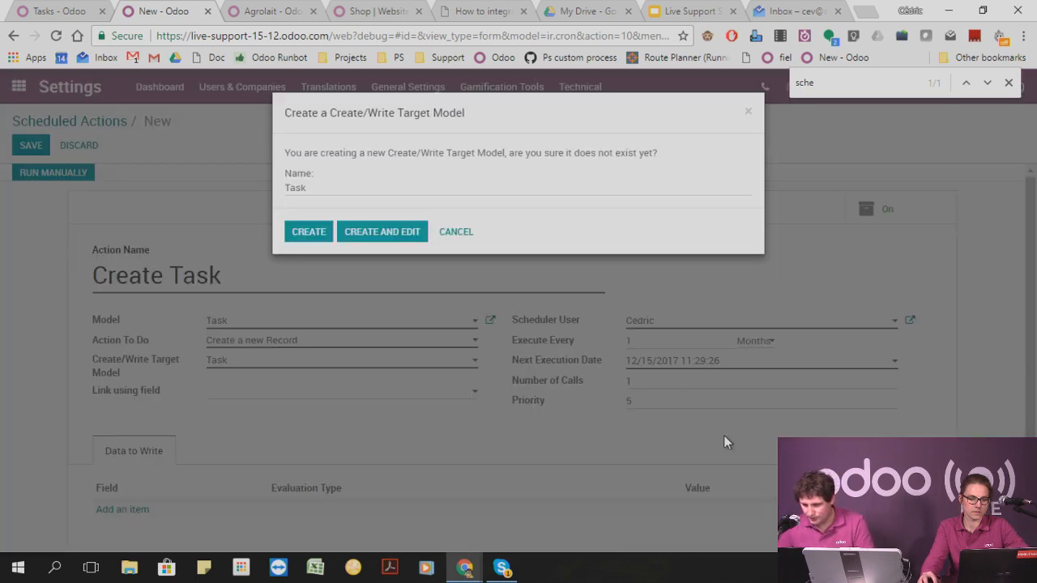
left_click(463, 232)
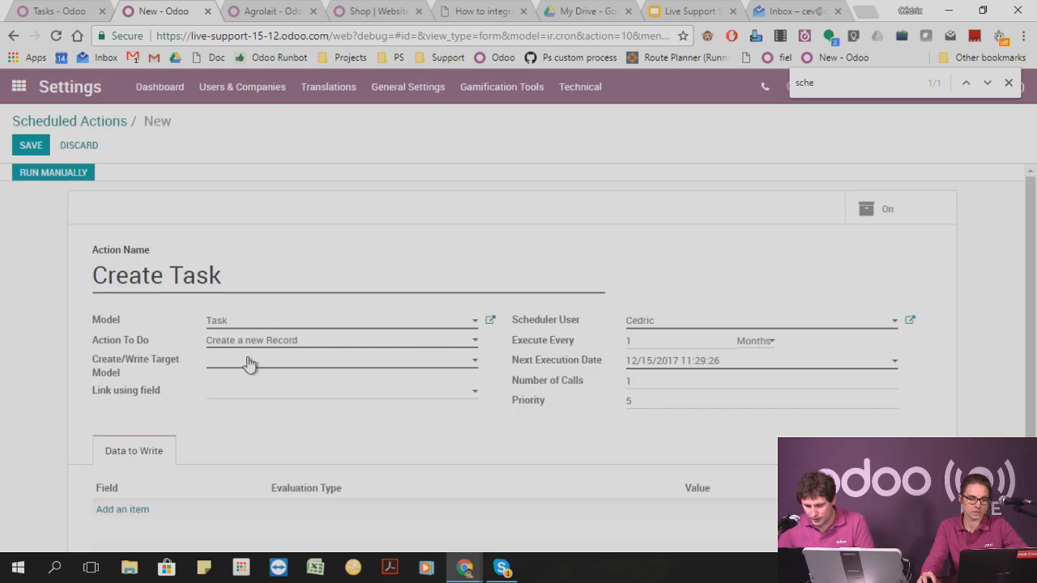
Set the create/write target model to Task and add a data line writing the value "Automatically created task" to Display Name (project.task).
left_click(247, 362)
key("Return")
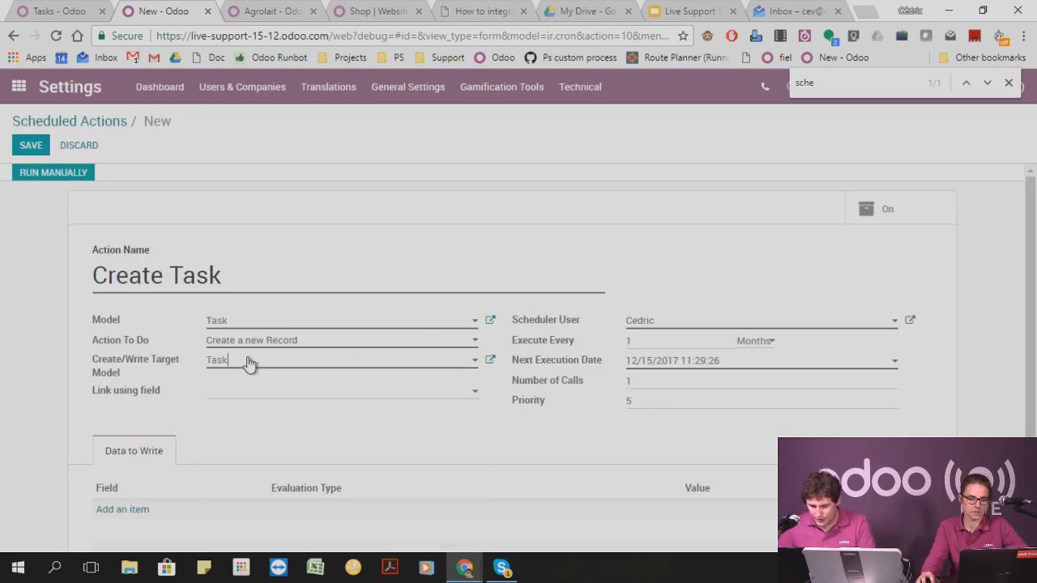
scroll(452, 438, "down", 2)
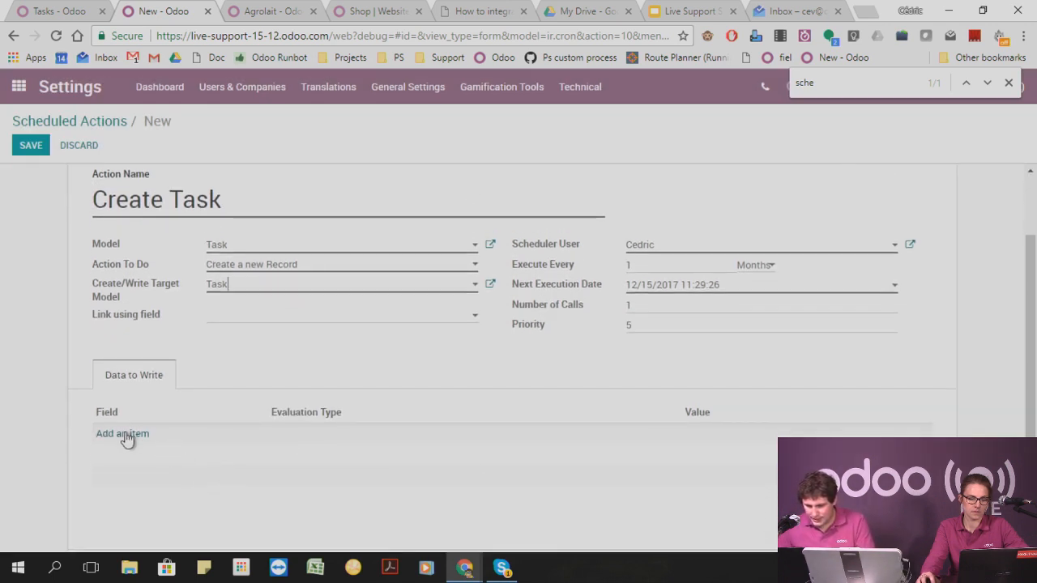
left_click(130, 432)
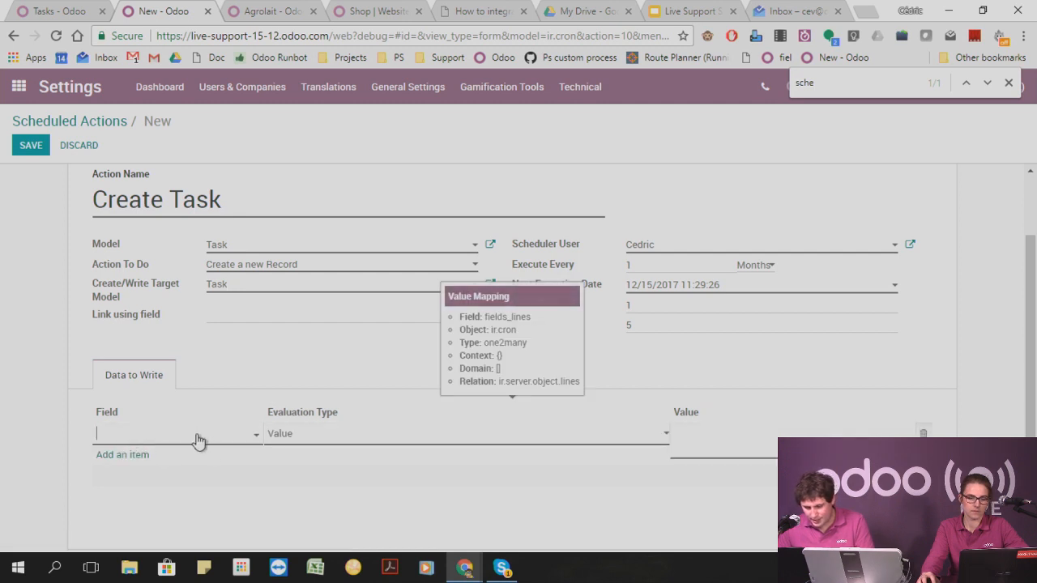
left_click(198, 440)
type("displ")
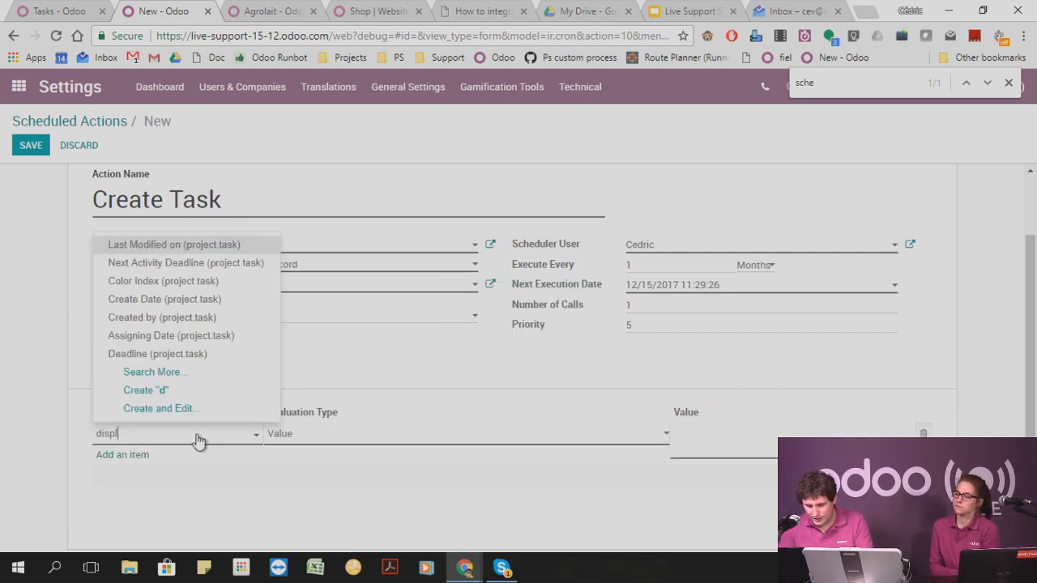
key("Return")
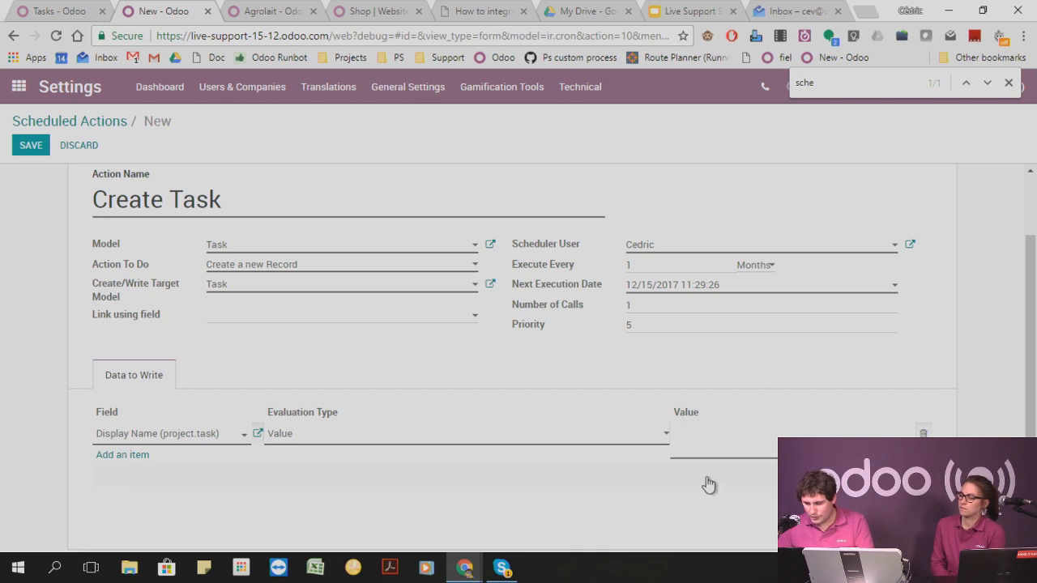
left_click(708, 438)
type("Automatically created task")
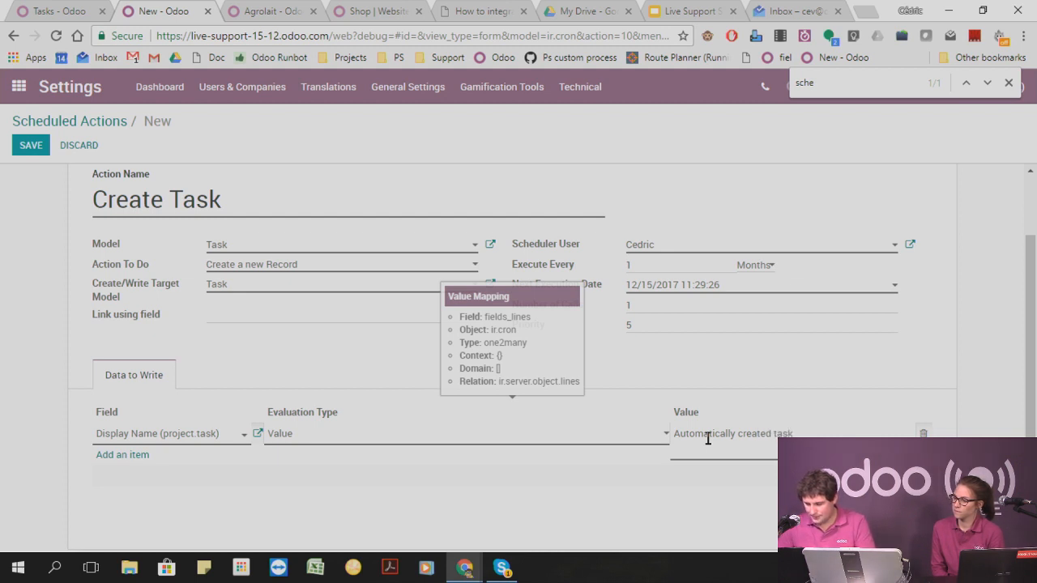
left_click(732, 366)
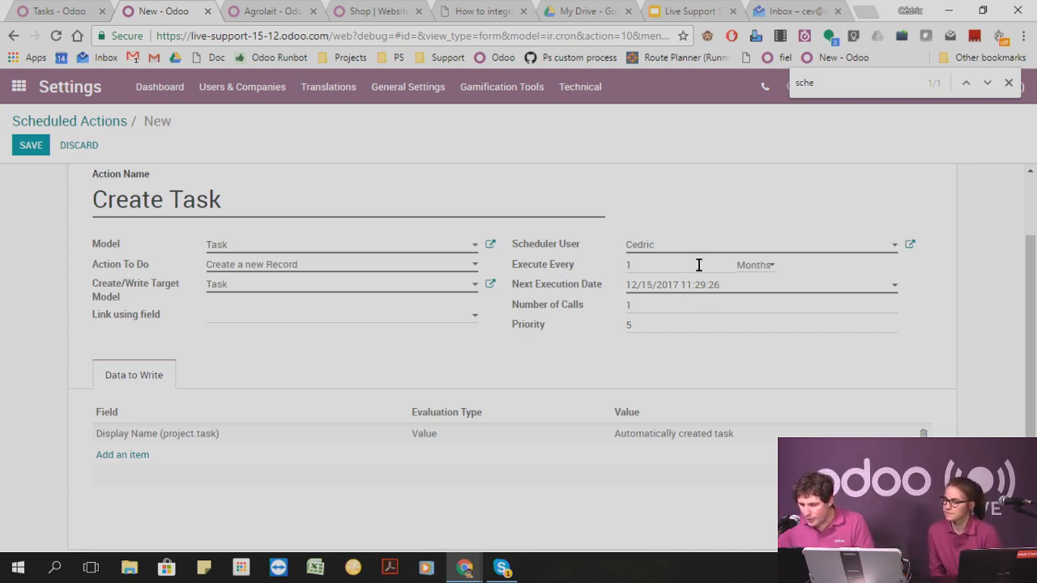
Set the execution interval unit to Weeks and the next execution date to 12/22/2017.
left_click(766, 266)
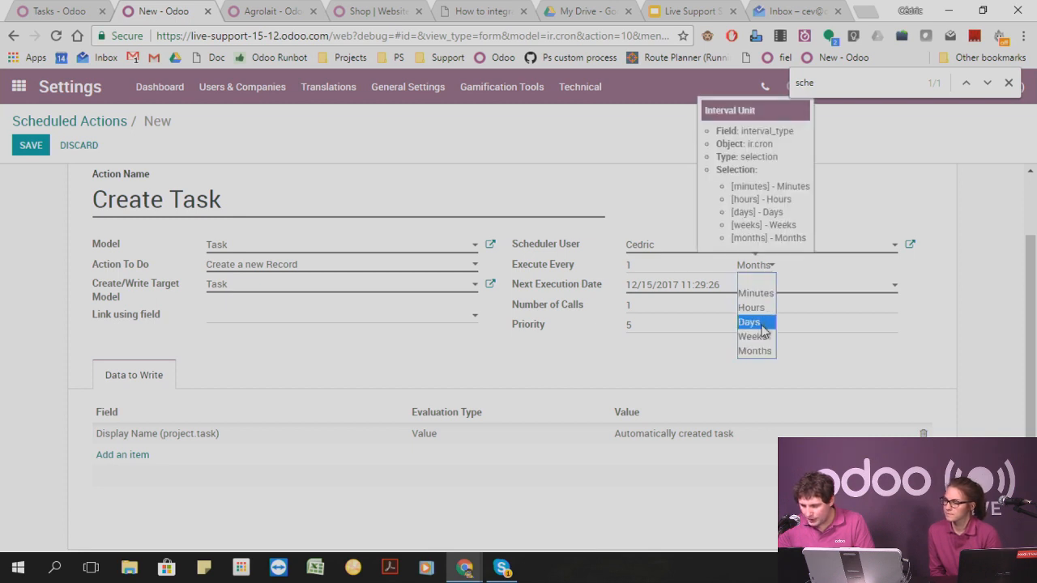
left_click(760, 337)
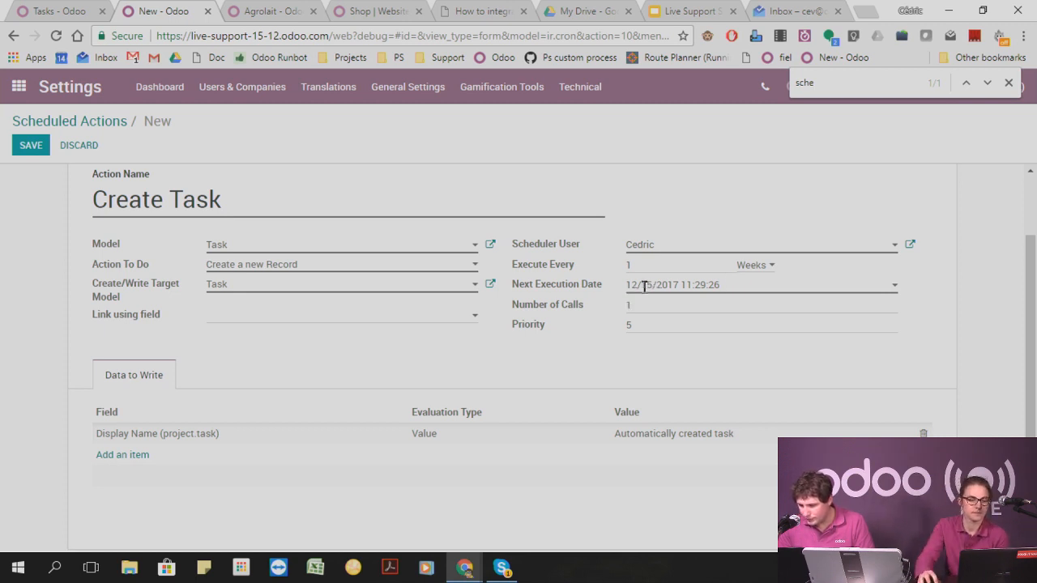
left_click(748, 282)
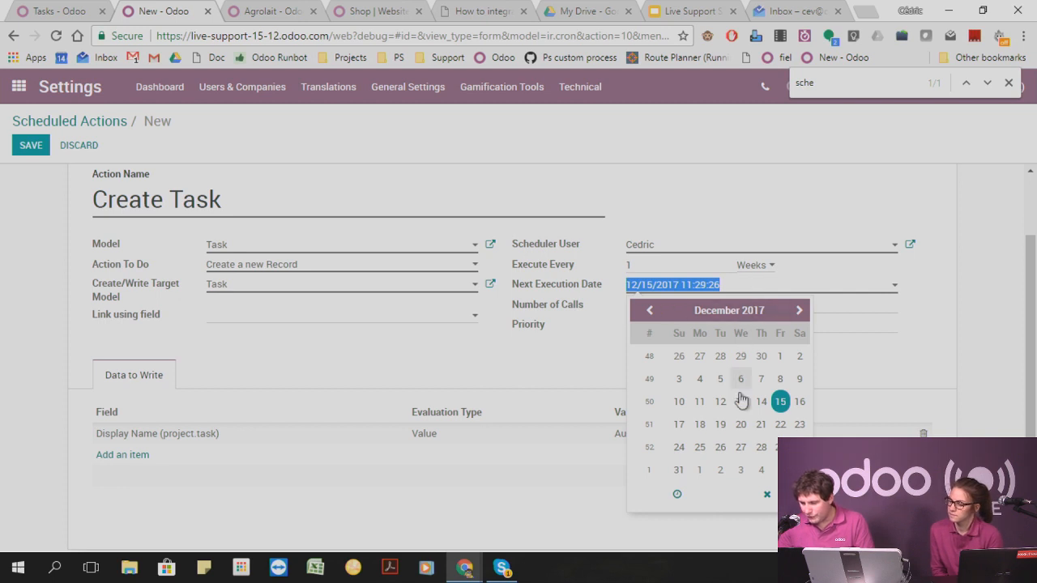
left_click(934, 299)
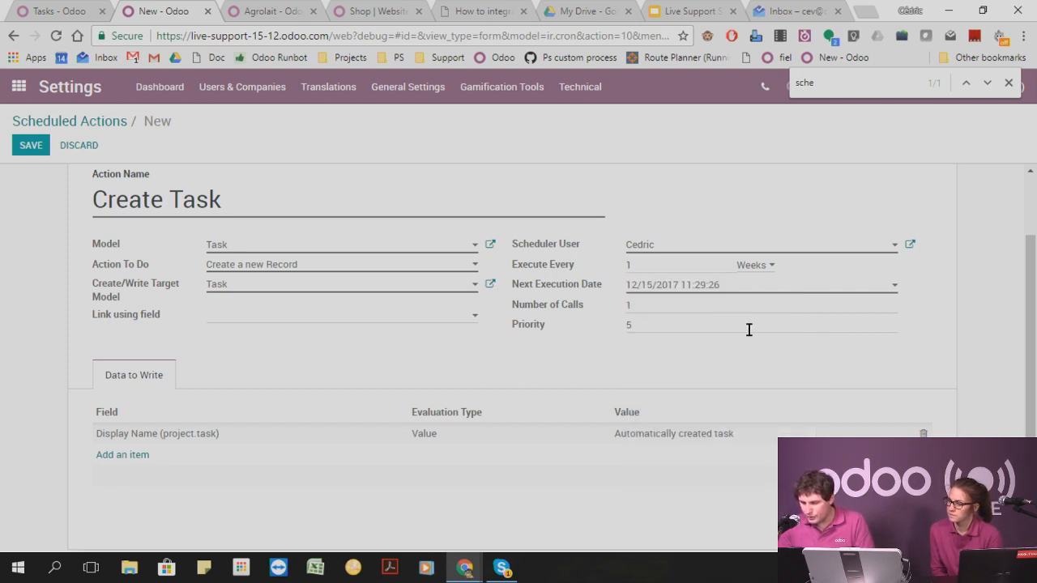
left_click(772, 290)
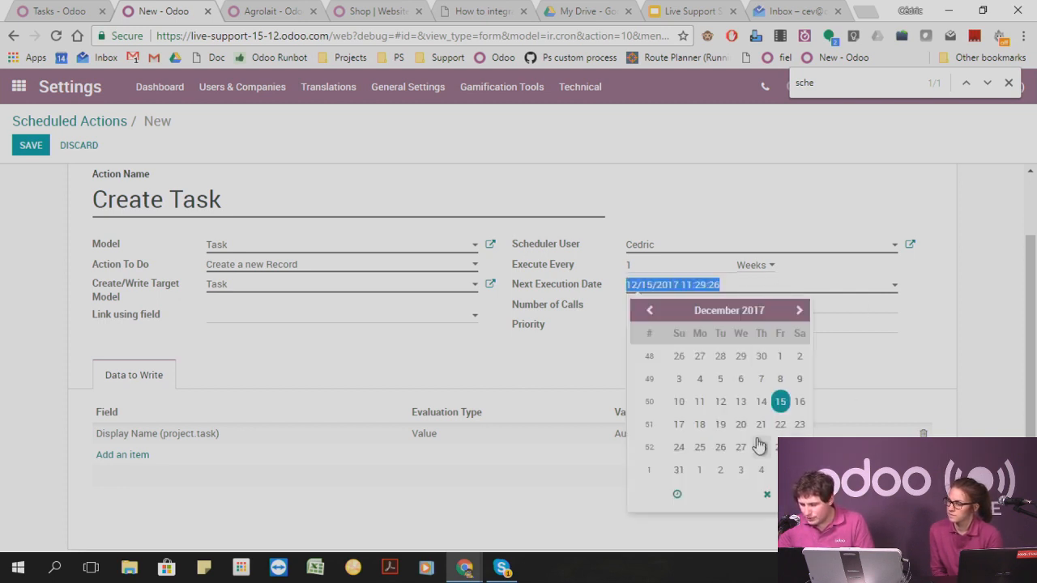
left_click(780, 424)
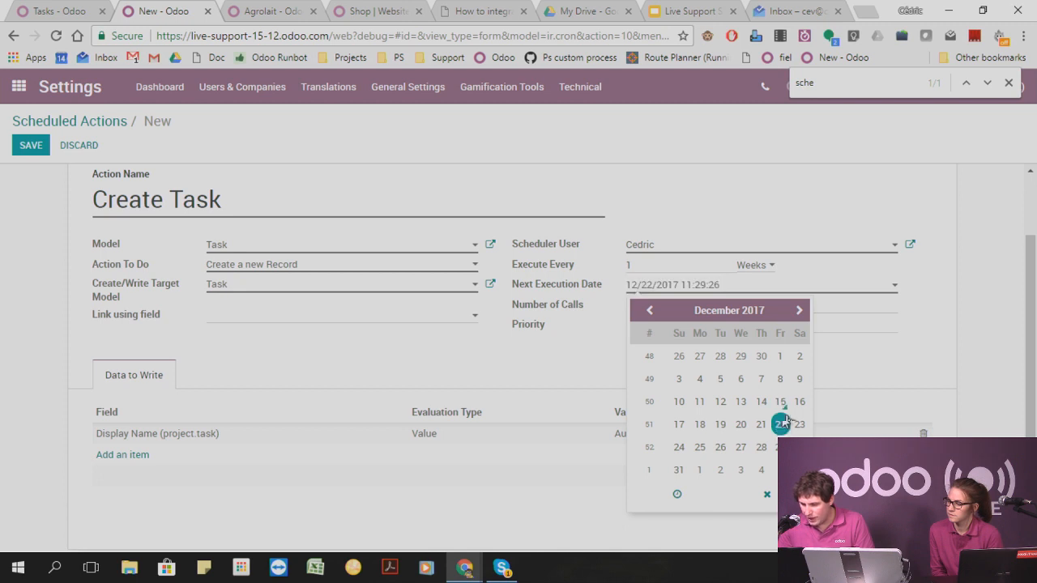
left_click(942, 320)
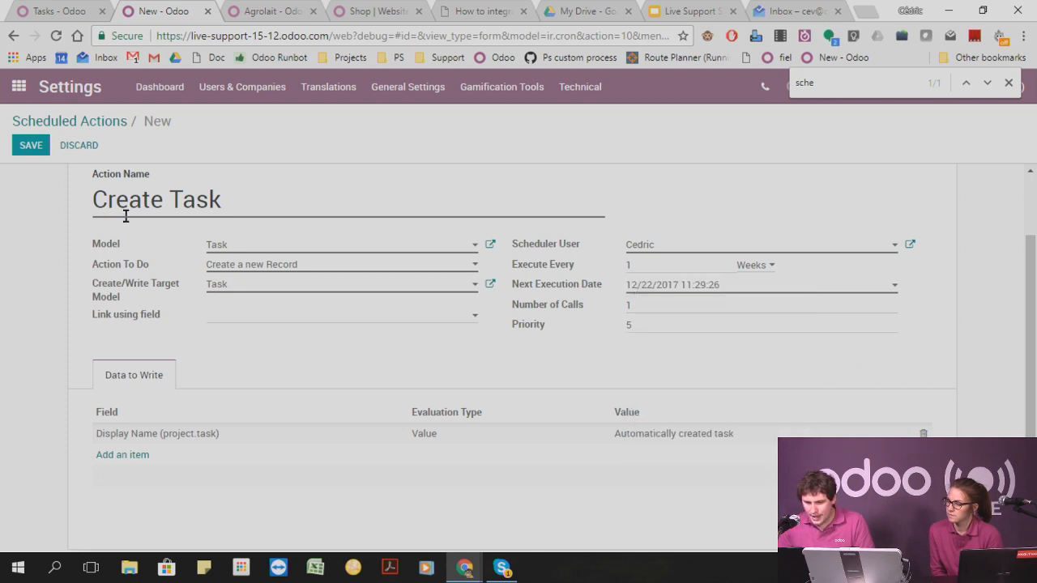
Save the Create Task scheduled action and run it manually.
left_click(32, 148)
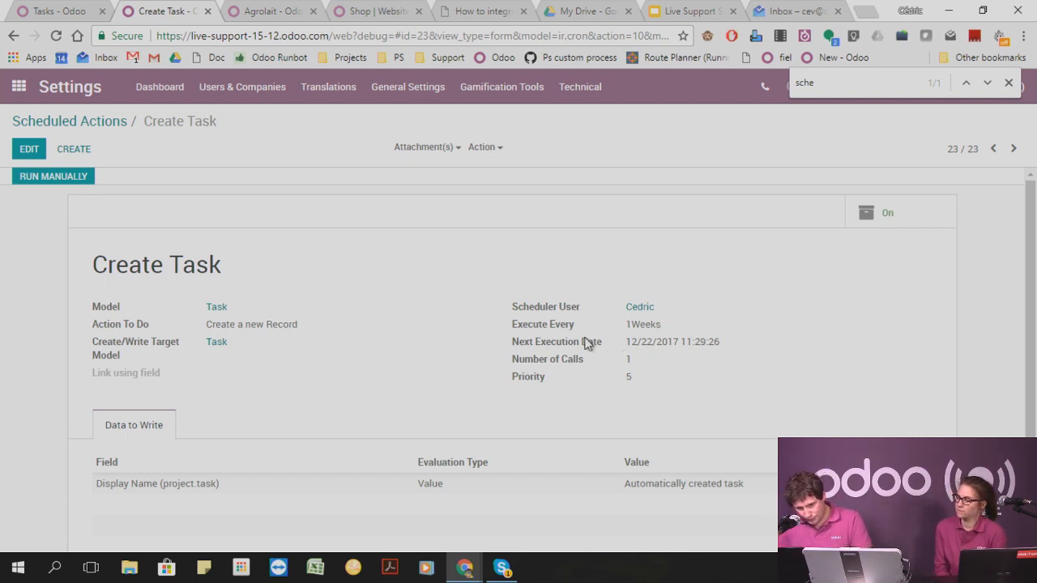
left_click(44, 178)
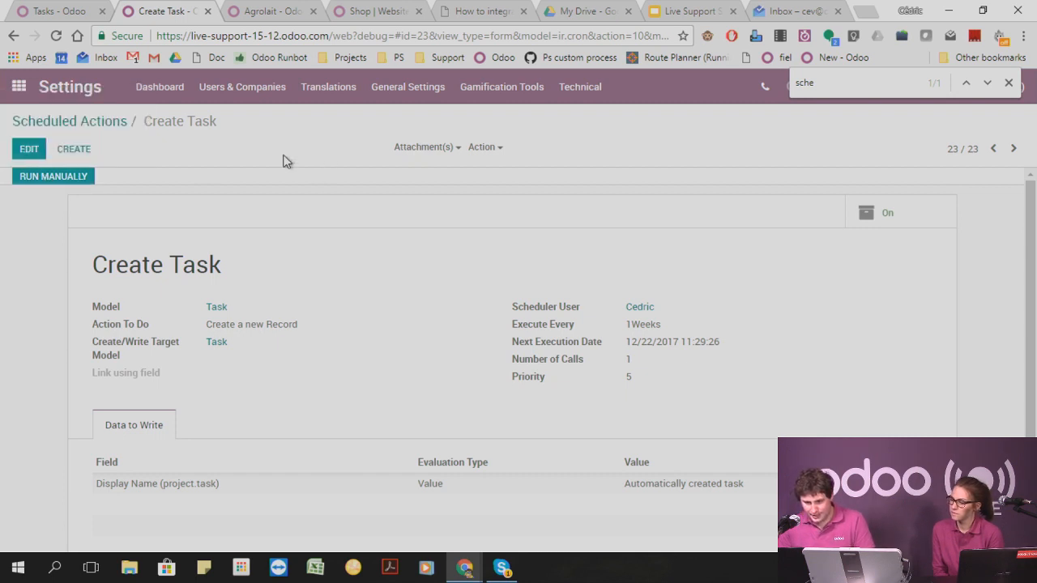
Switch to the Project tasks page and close Studio, discarding the unsaved automated action.
left_click(60, 10)
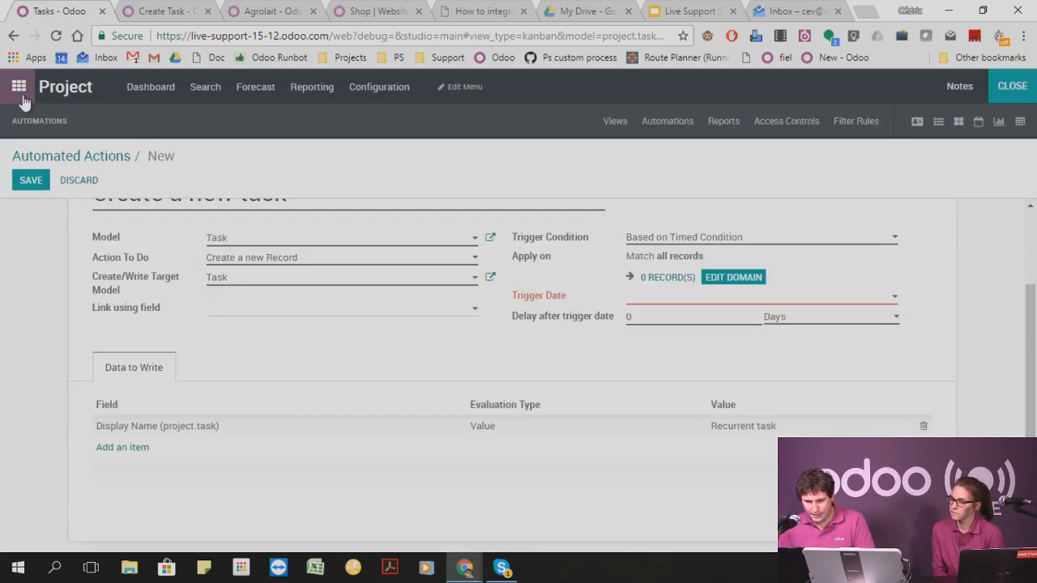
left_click(1004, 88)
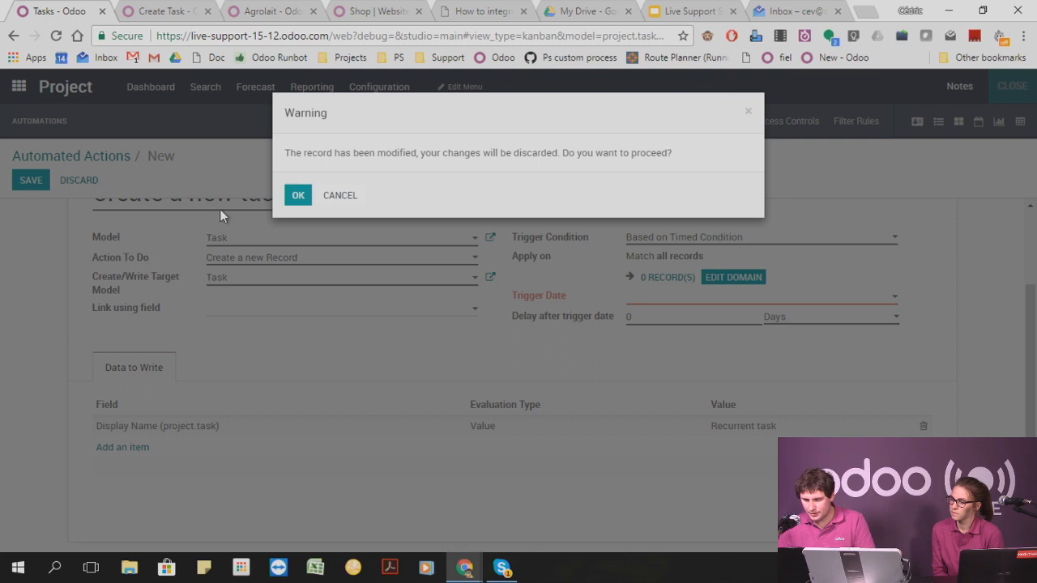
left_click(299, 197)
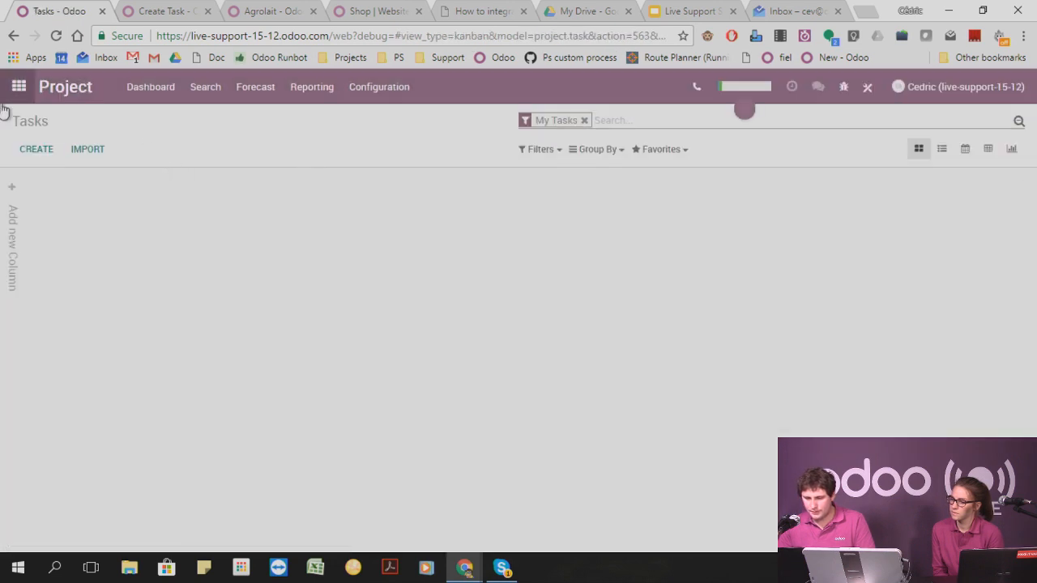
Reload the project's task list and view it without the My Tasks filter to look for the automatically created task.
left_click(584, 120)
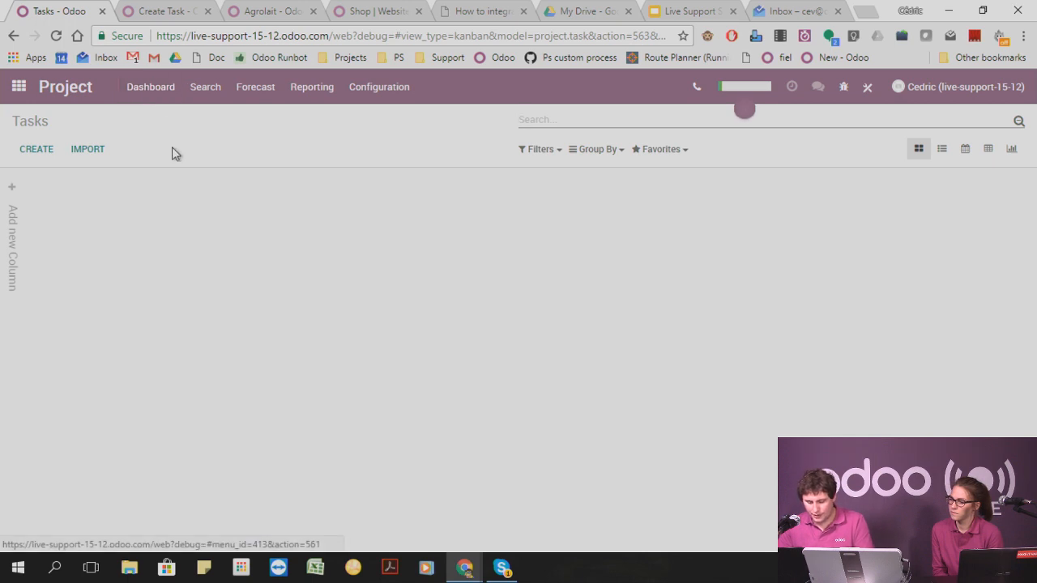
key("F5")
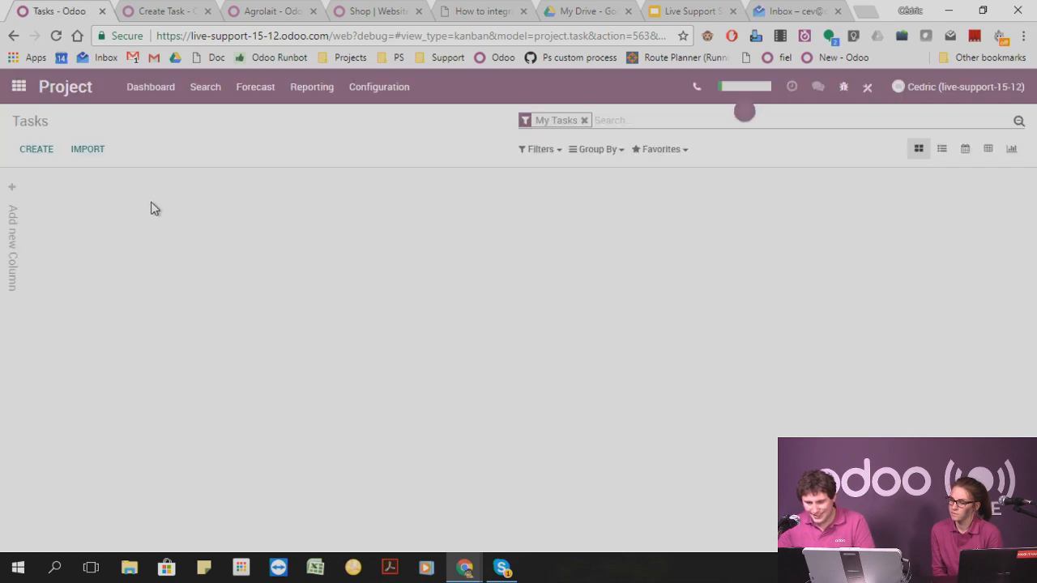
left_click(583, 120)
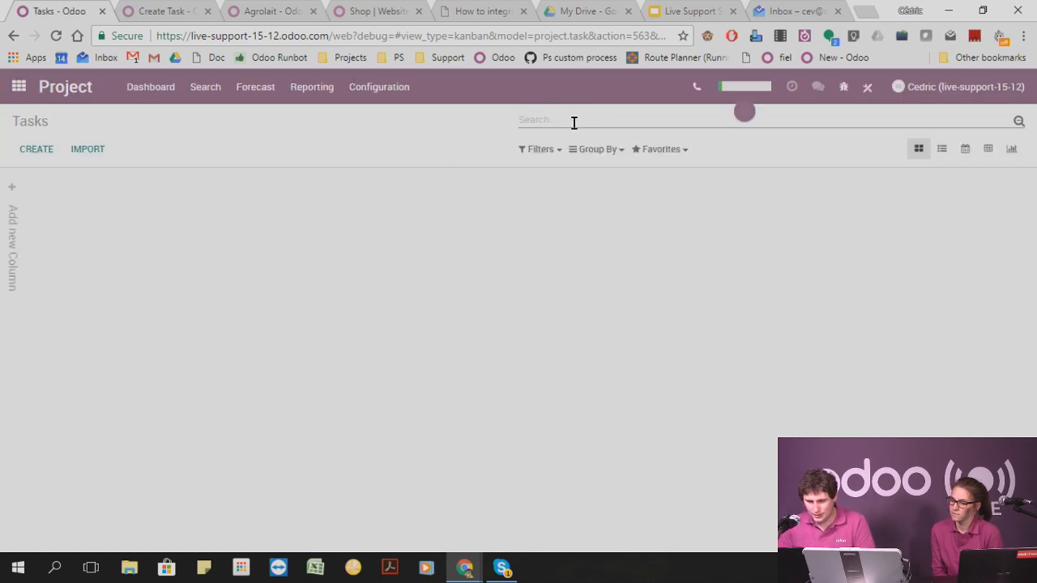
left_click(204, 89)
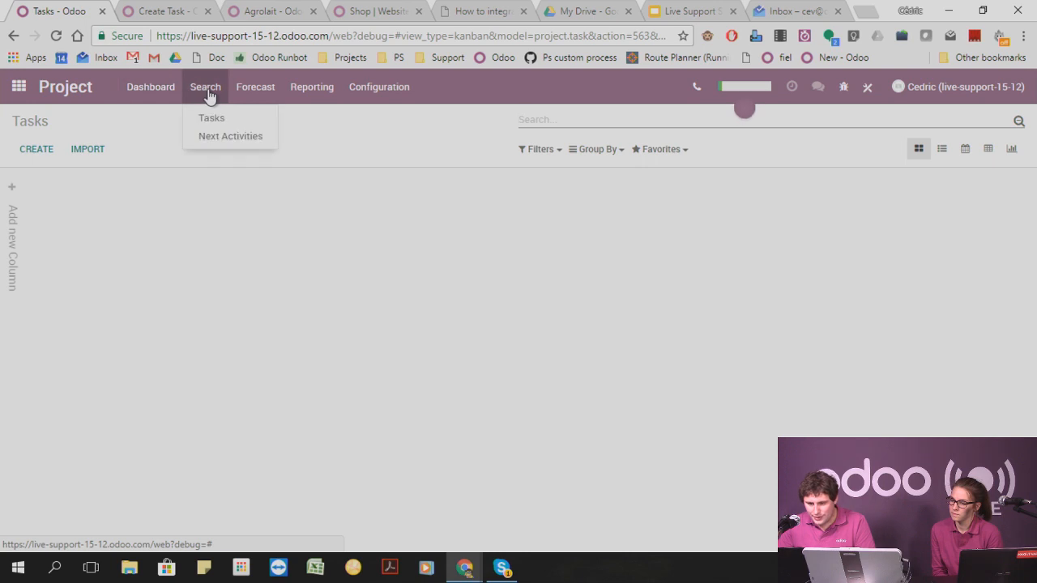
left_click(209, 124)
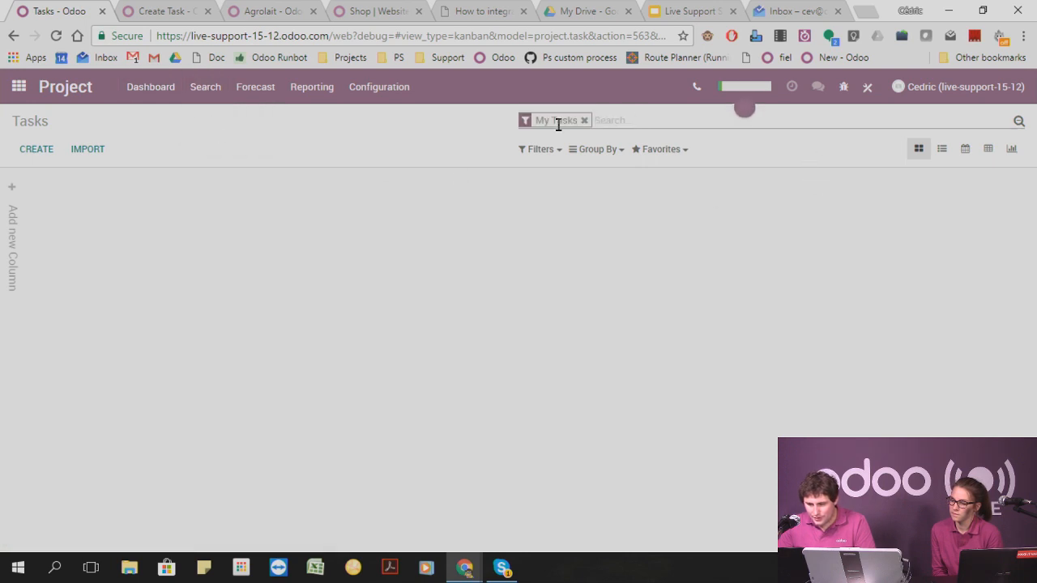
left_click(583, 121)
Change the model of the Create Task scheduled action to Task Stage and save it.
left_click(143, 10)
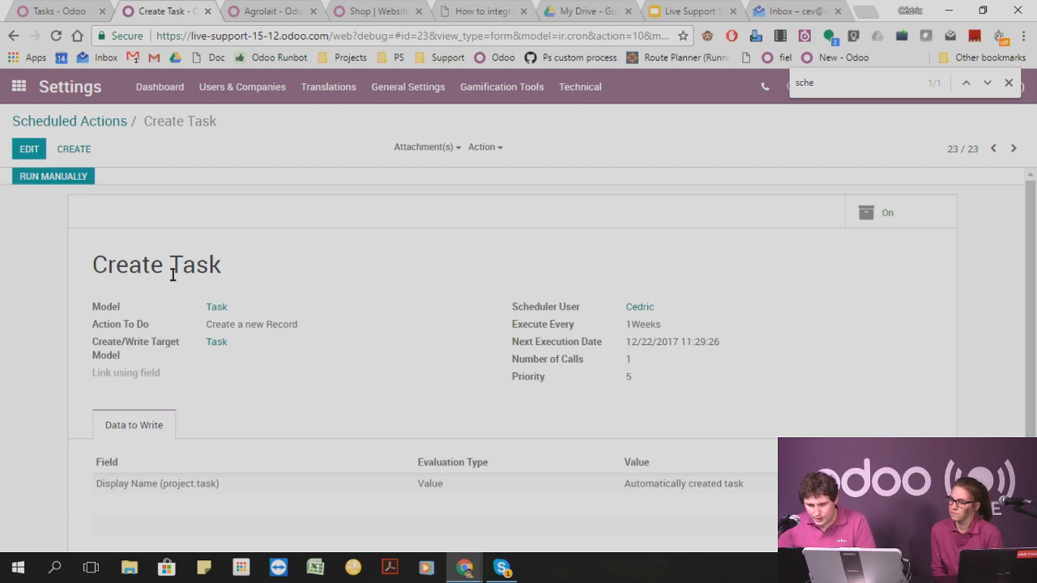
left_click(29, 149)
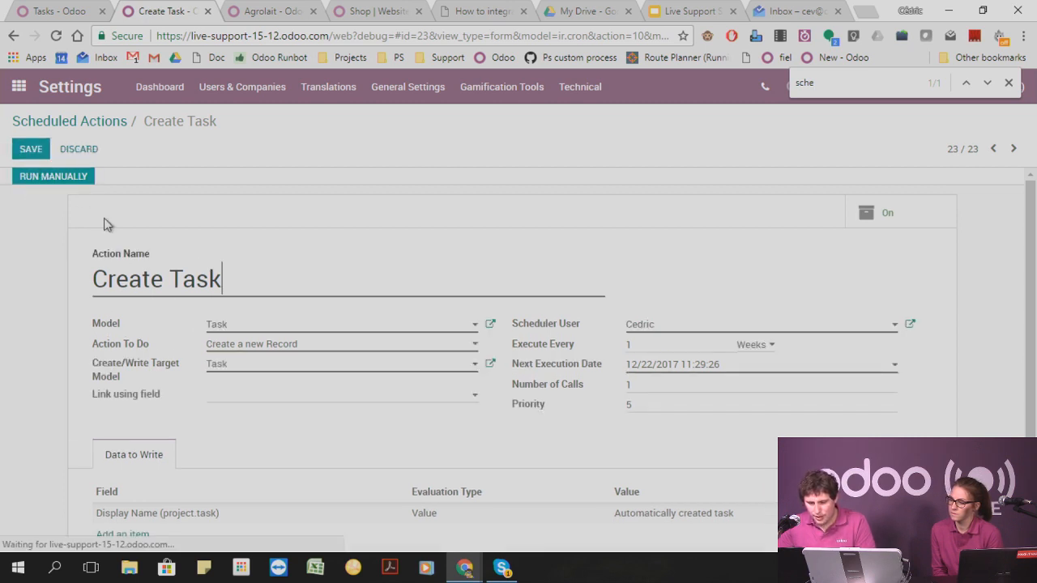
left_click(272, 332)
left_click(273, 332)
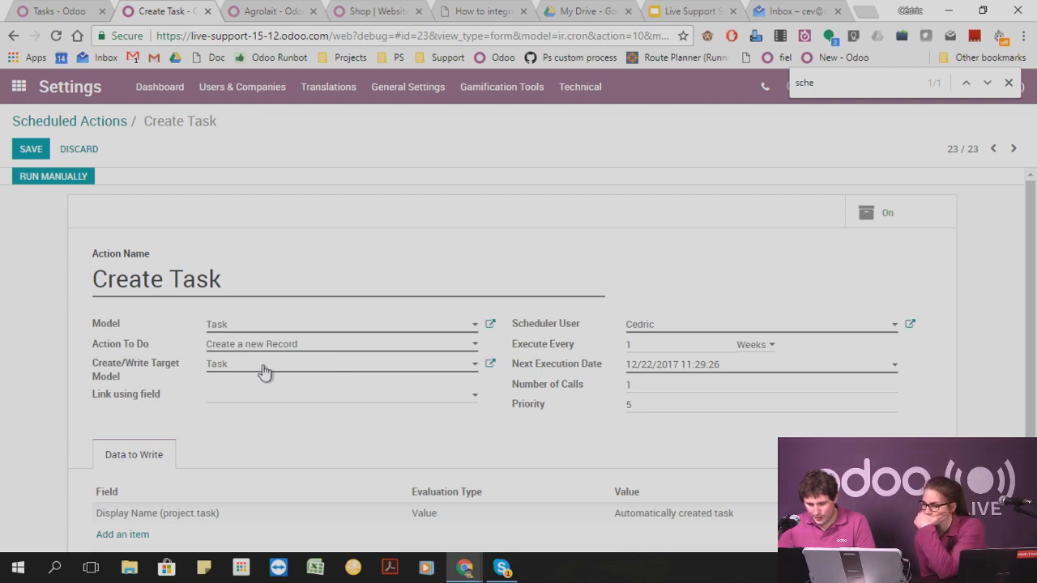
scroll(281, 434, "down", 1)
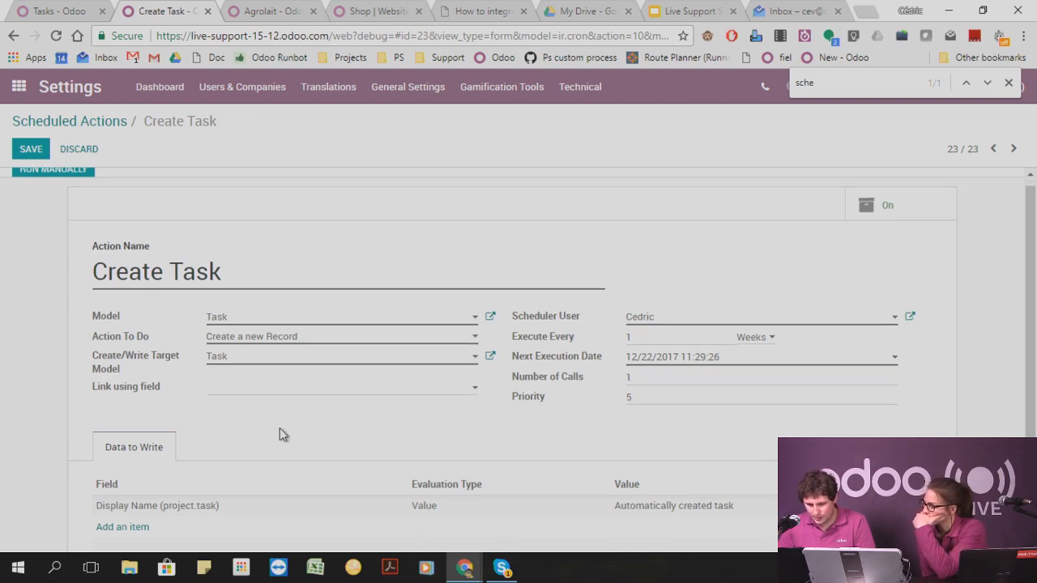
scroll(280, 429, "down", 1)
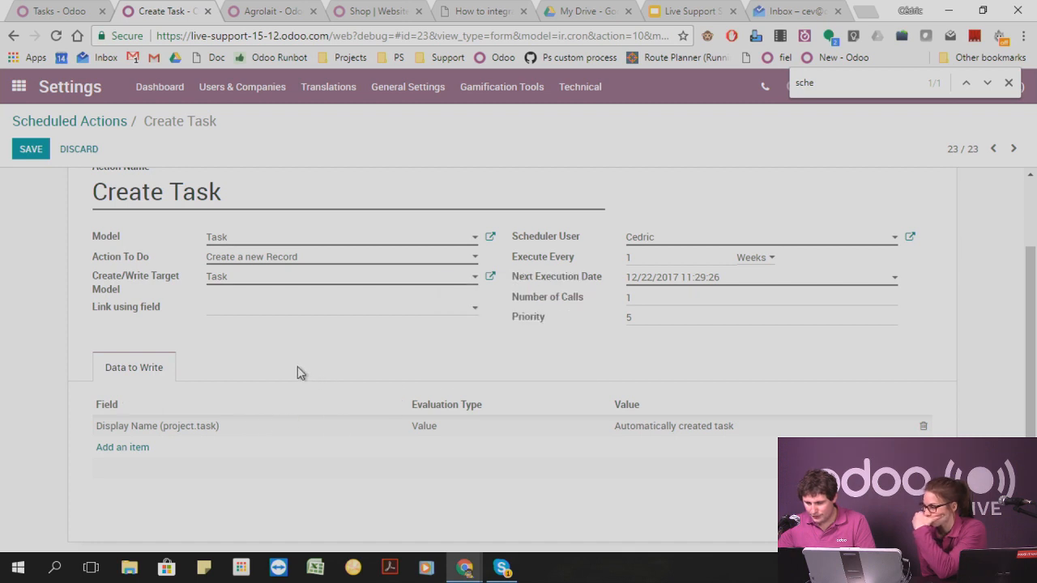
scroll(308, 356, "up", 1)
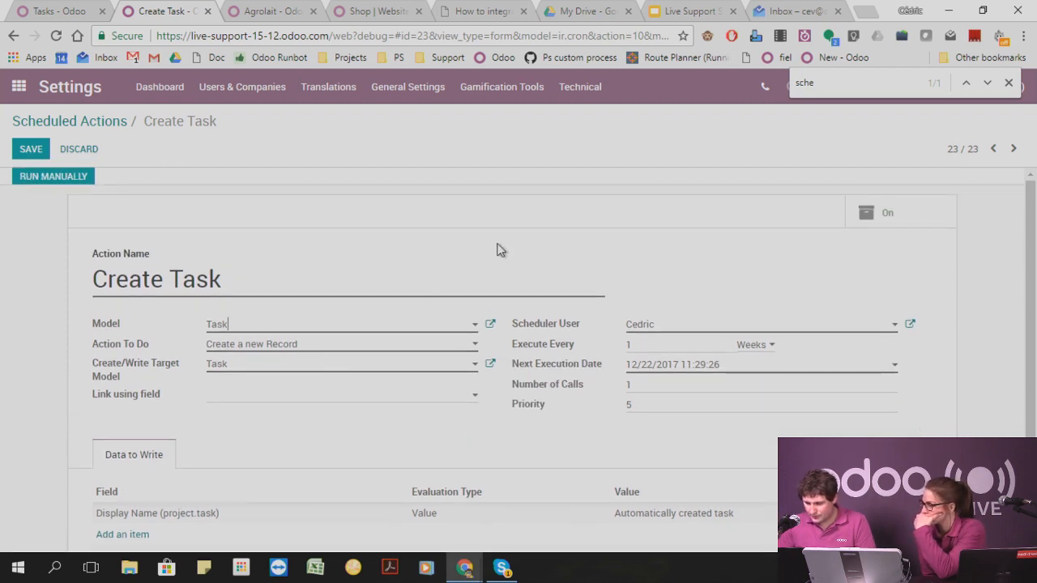
left_click(270, 325)
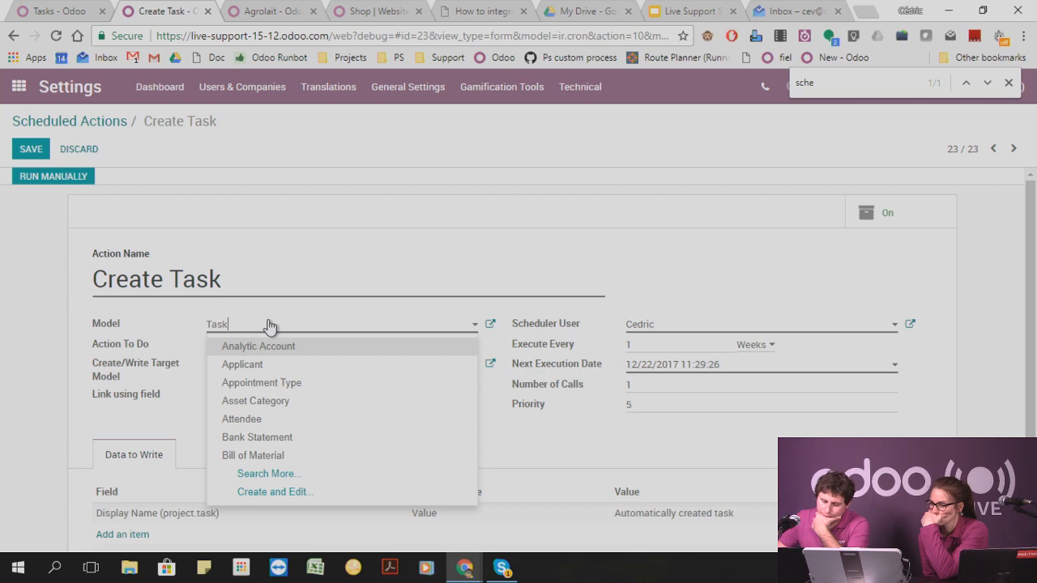
left_click_drag(270, 324, 55, 306)
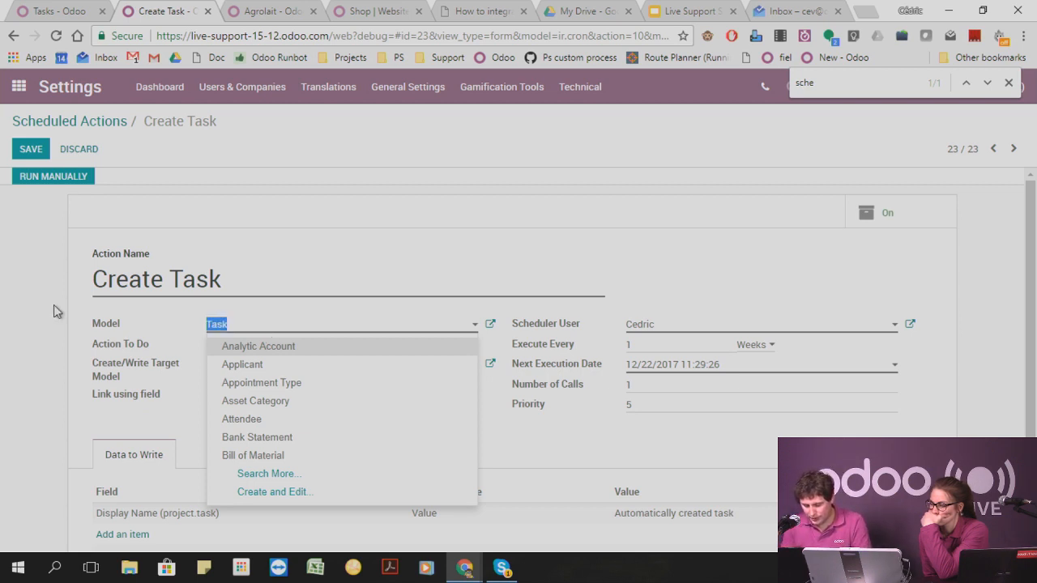
type("task")
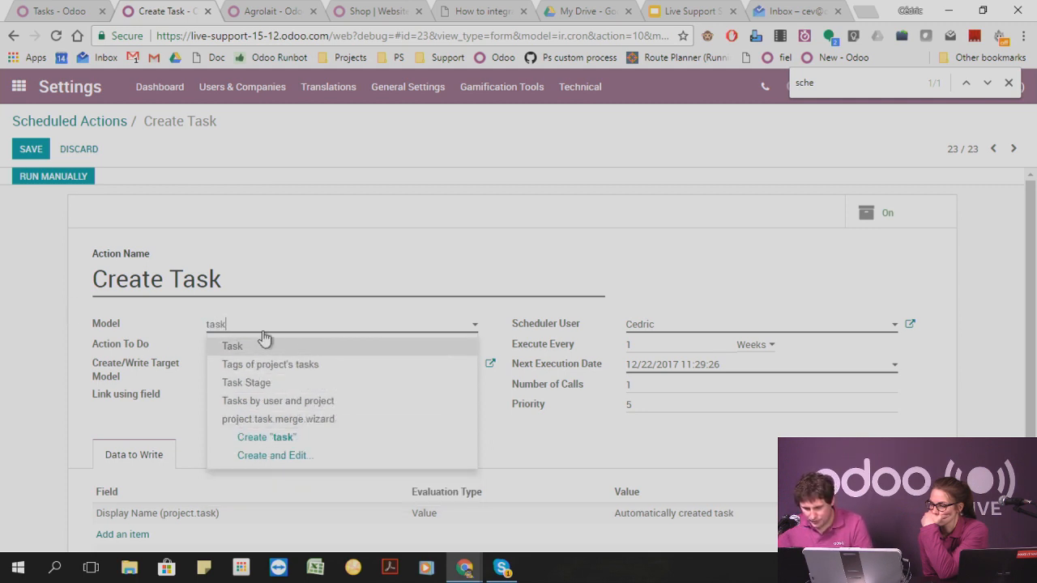
left_click(263, 383)
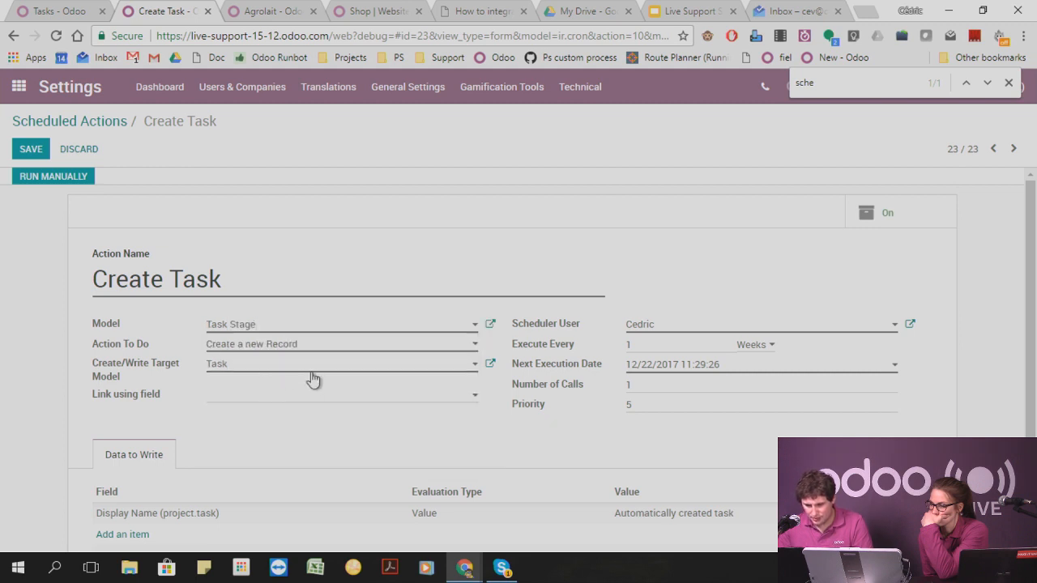
left_click(25, 151)
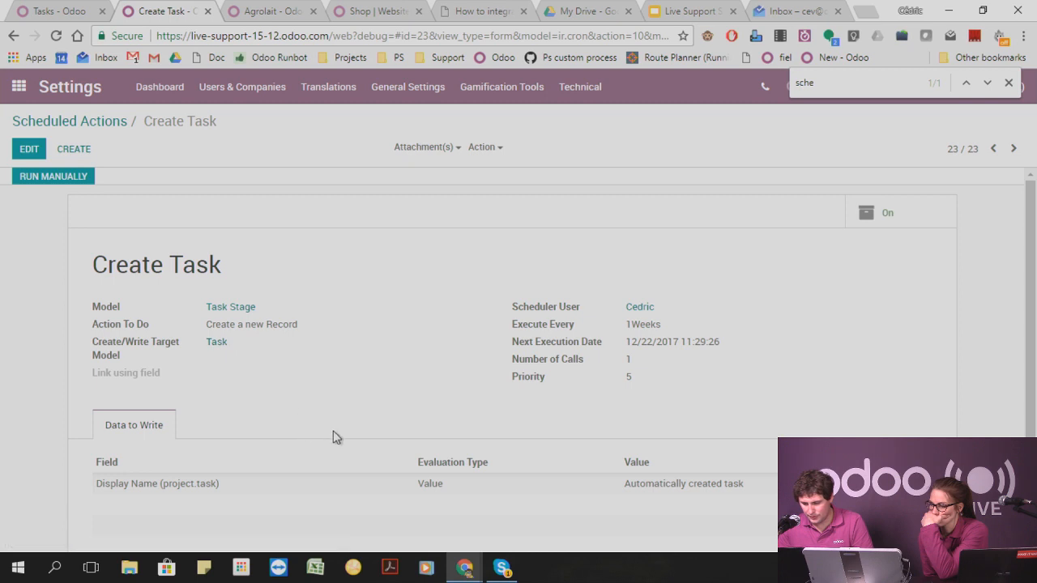
Run the Create Task action manually, reload the project tasks without the My Tasks filter, and show them as a list.
left_click(69, 186)
left_click(60, 9)
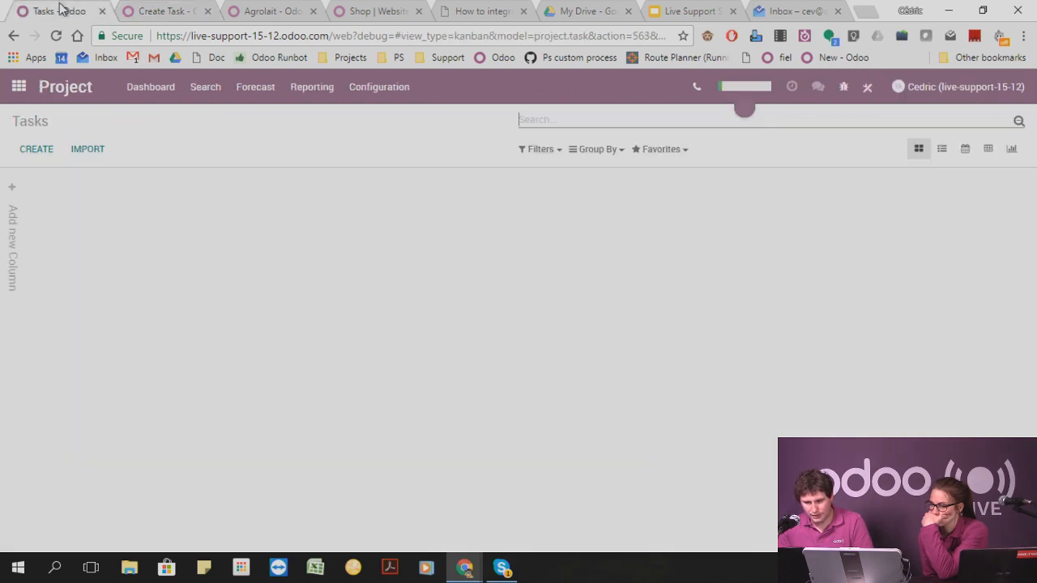
left_click(56, 35)
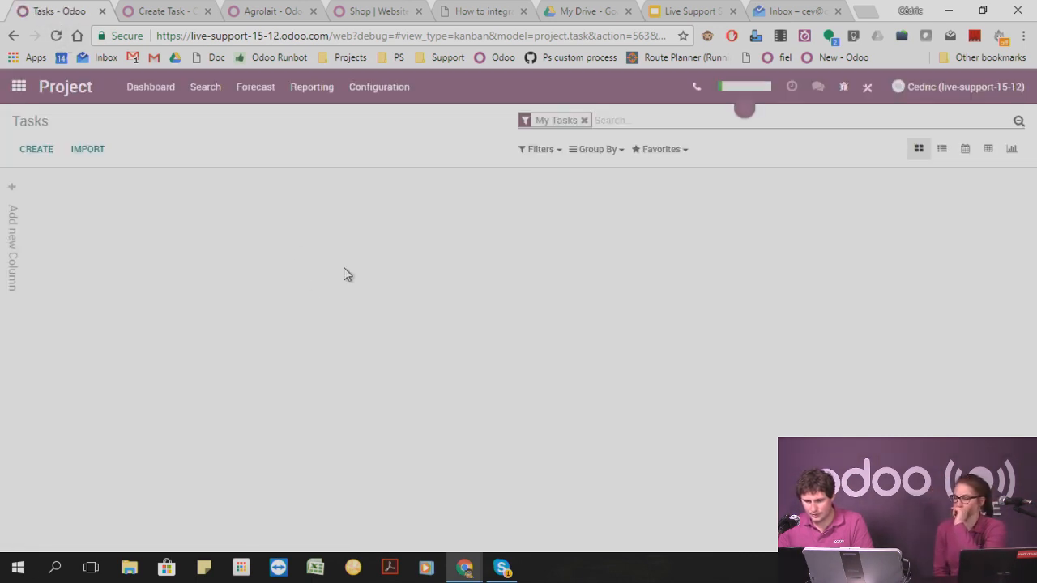
left_click(584, 120)
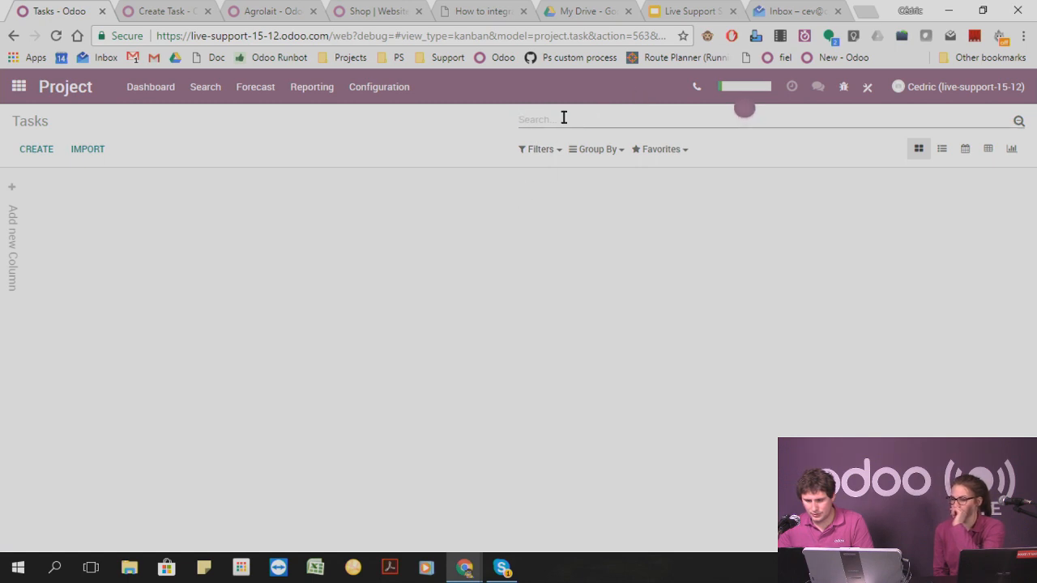
left_click(941, 149)
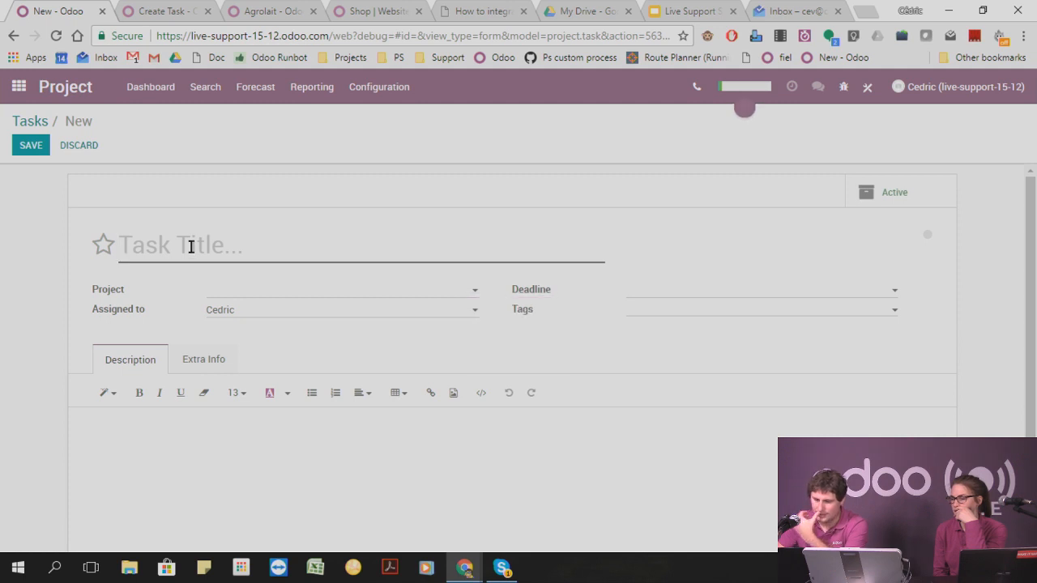
Examine the blank new task form's extra info and title field, comparing it with the scheduled action.
left_click(211, 364)
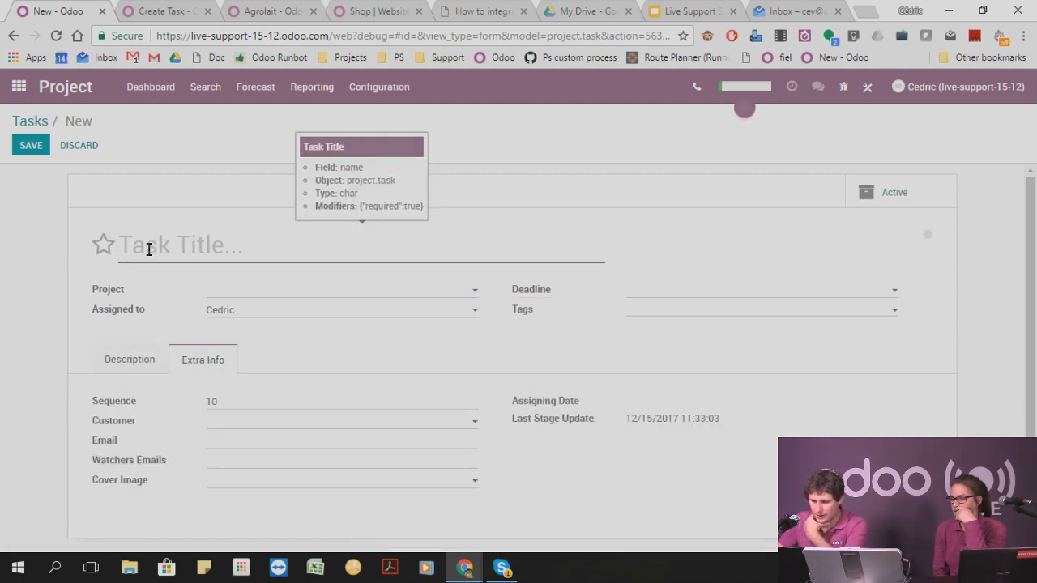
left_click(161, 12)
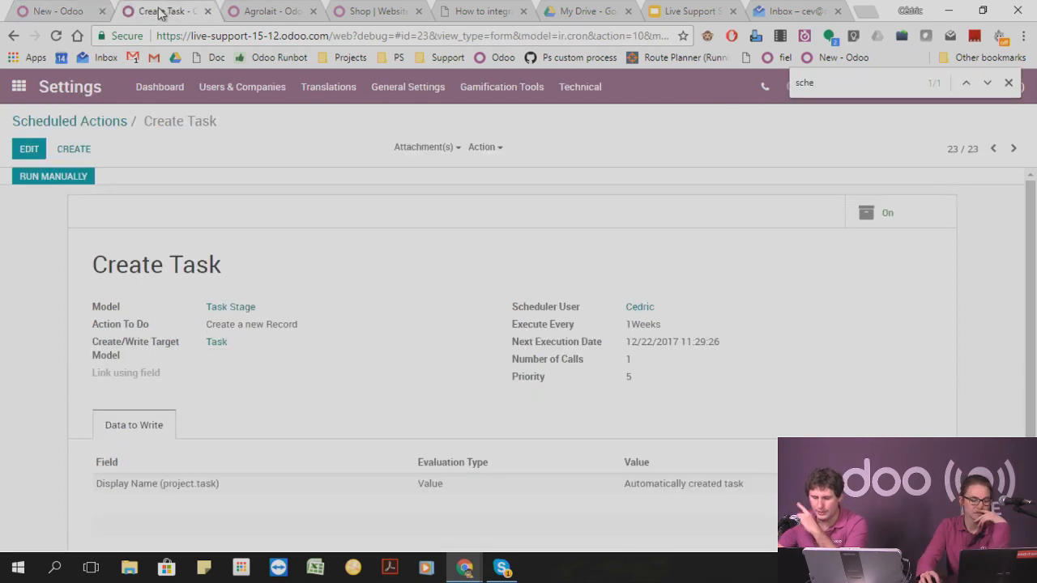
left_click(21, 13)
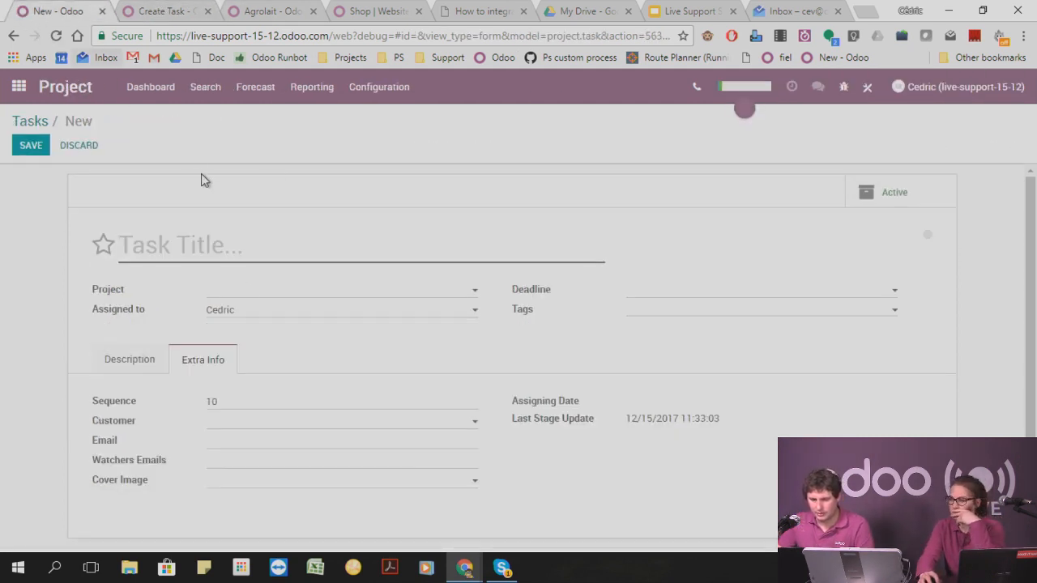
Replace the scheduled action's data line with Display Name (project.task) set to the value "test", and save the action.
left_click(158, 12)
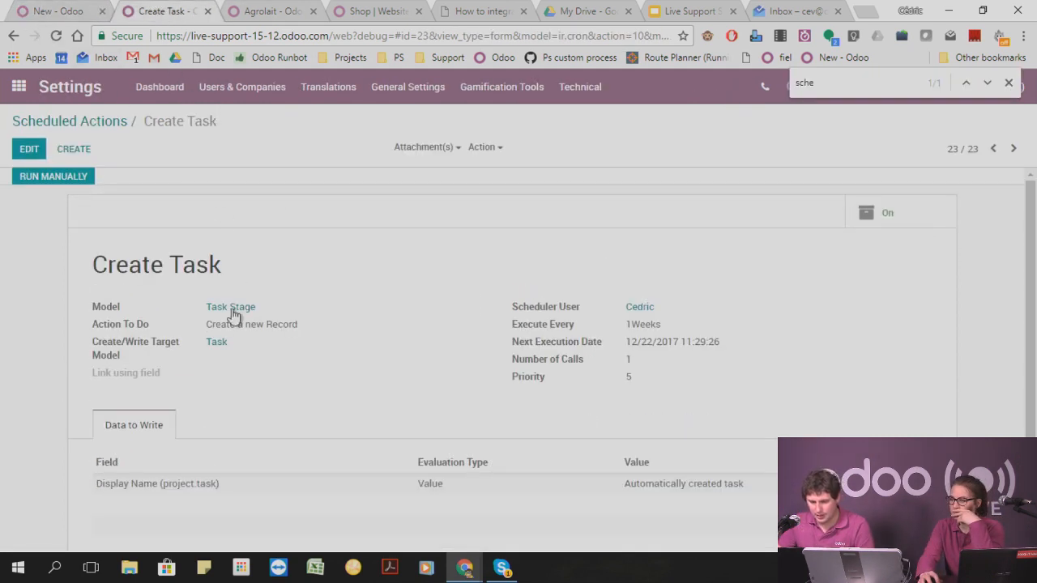
left_click(30, 149)
scroll(275, 405, "down", 2)
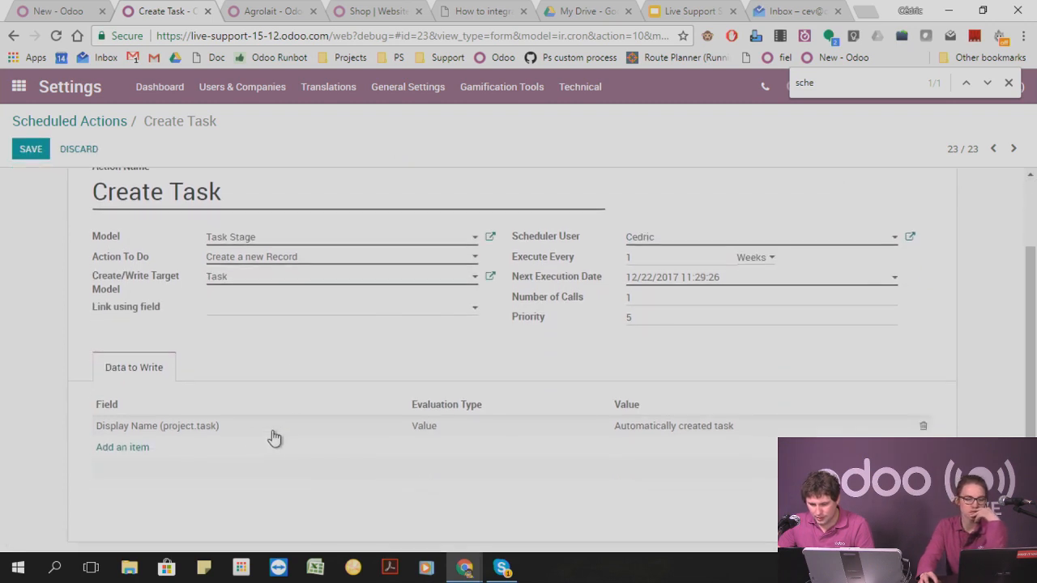
left_click(922, 425)
left_click(113, 424)
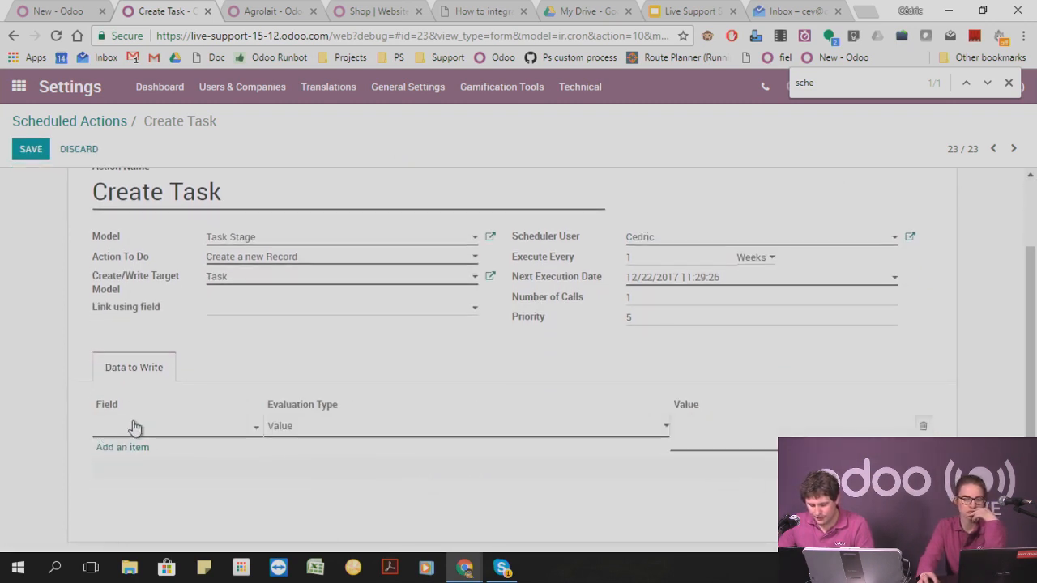
type("name")
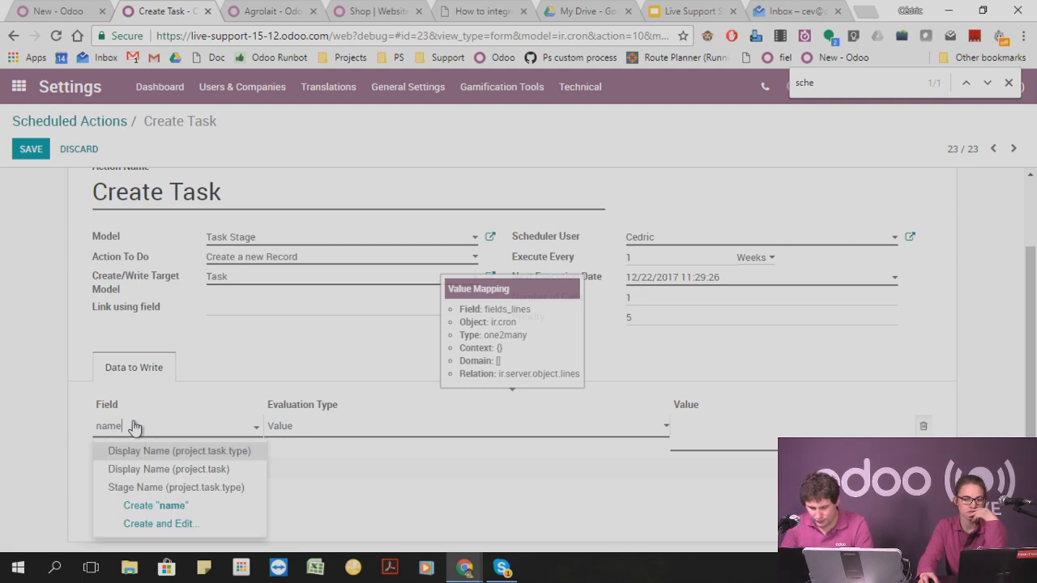
key("Down")
key("Return")
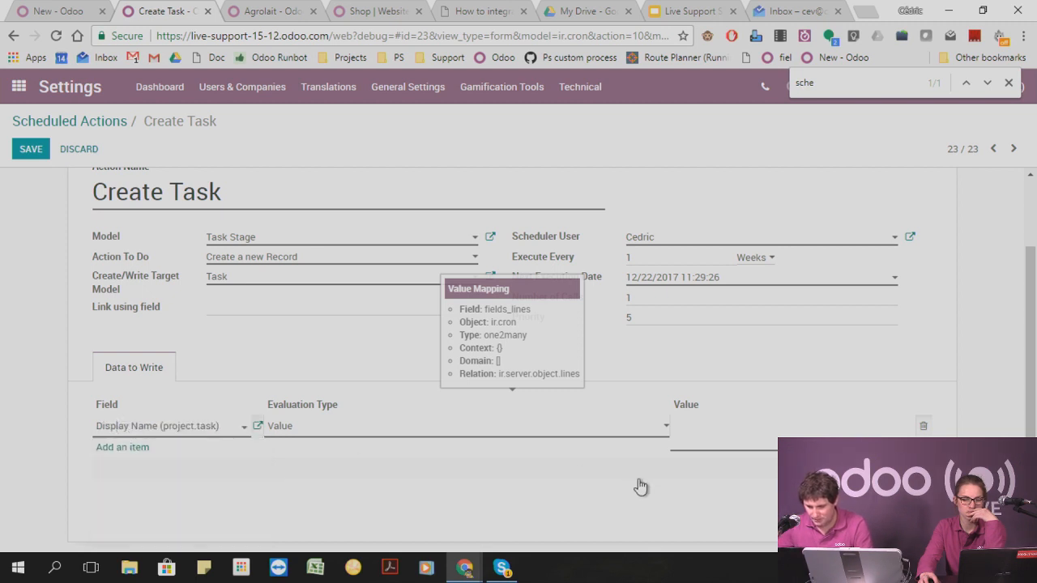
left_click(735, 431)
type("test")
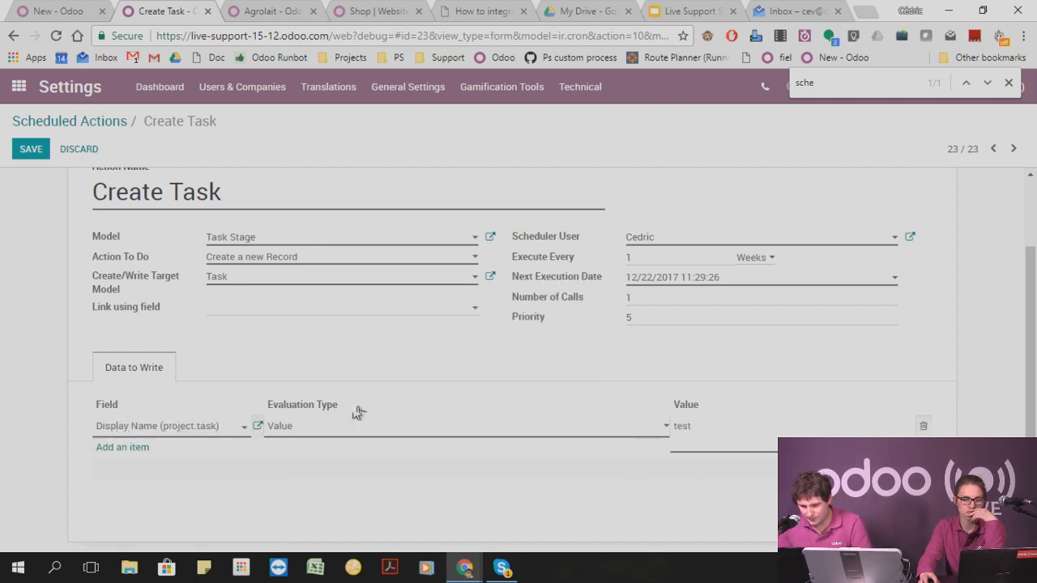
left_click(31, 151)
Run the scheduled action manually again, leave the unsaved new task form, and check the task list for the created task.
left_click(71, 177)
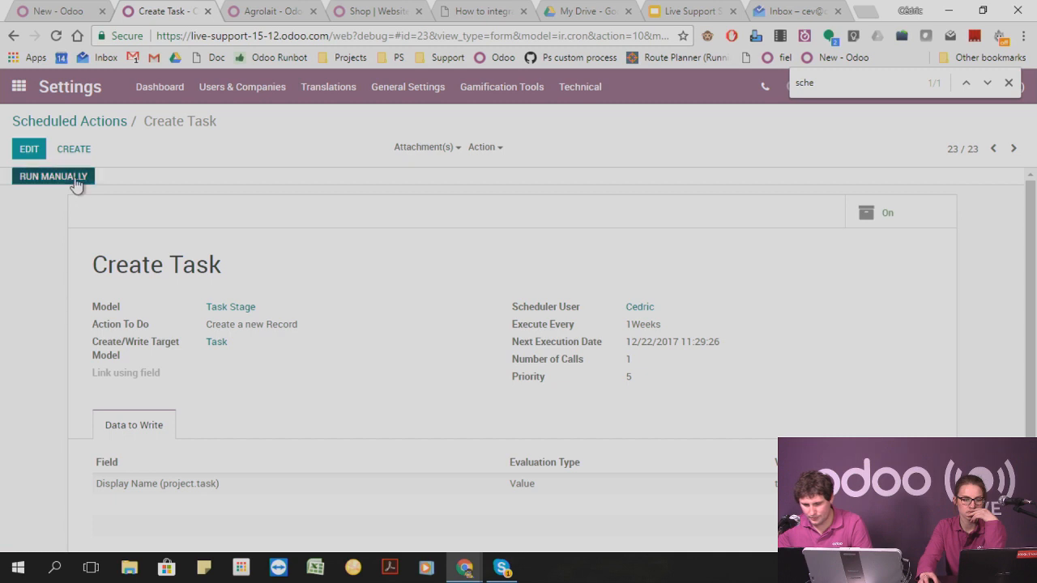
left_click(16, 10)
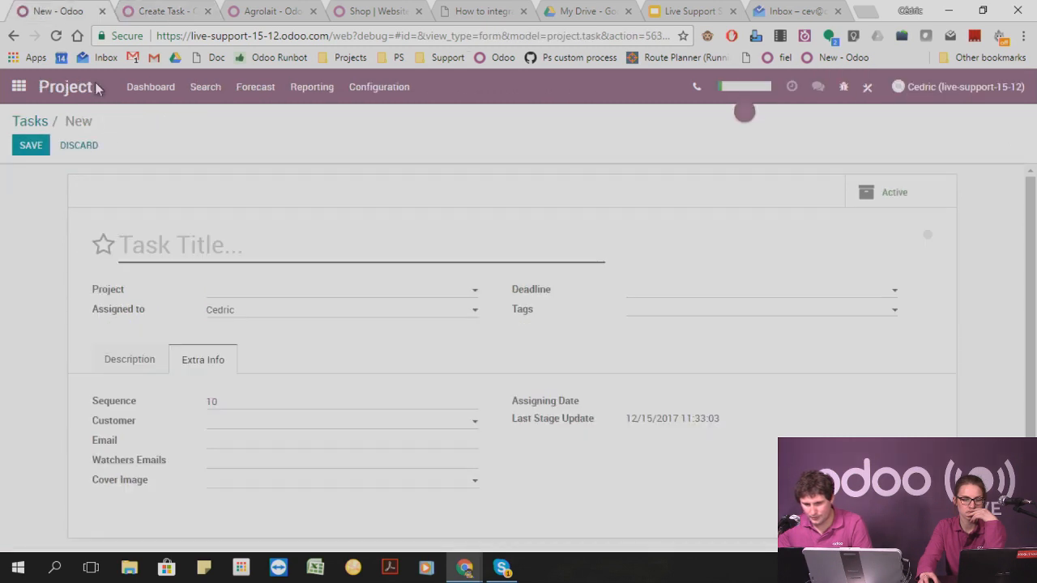
left_click(29, 120)
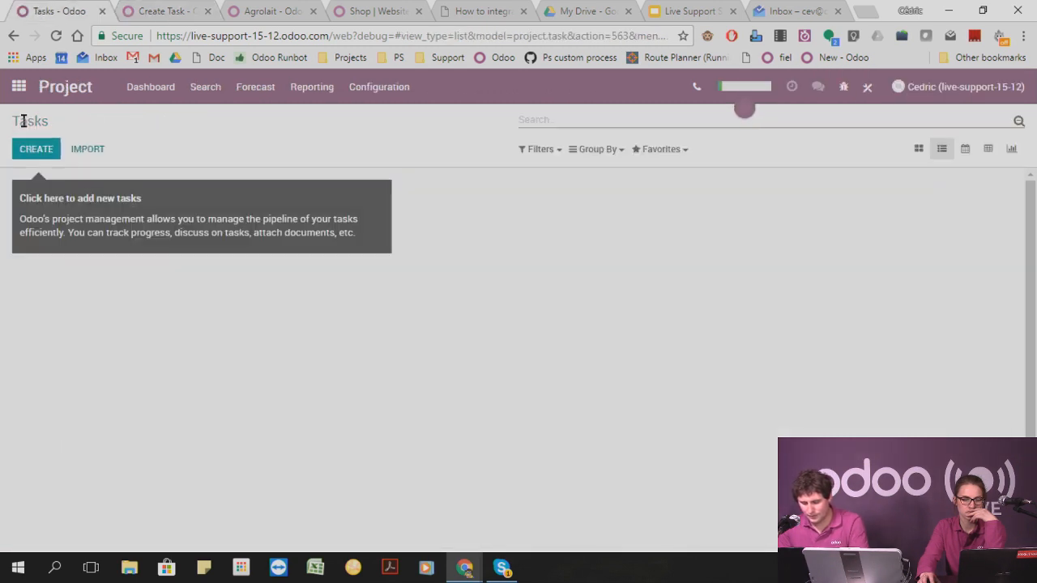
left_click(36, 149)
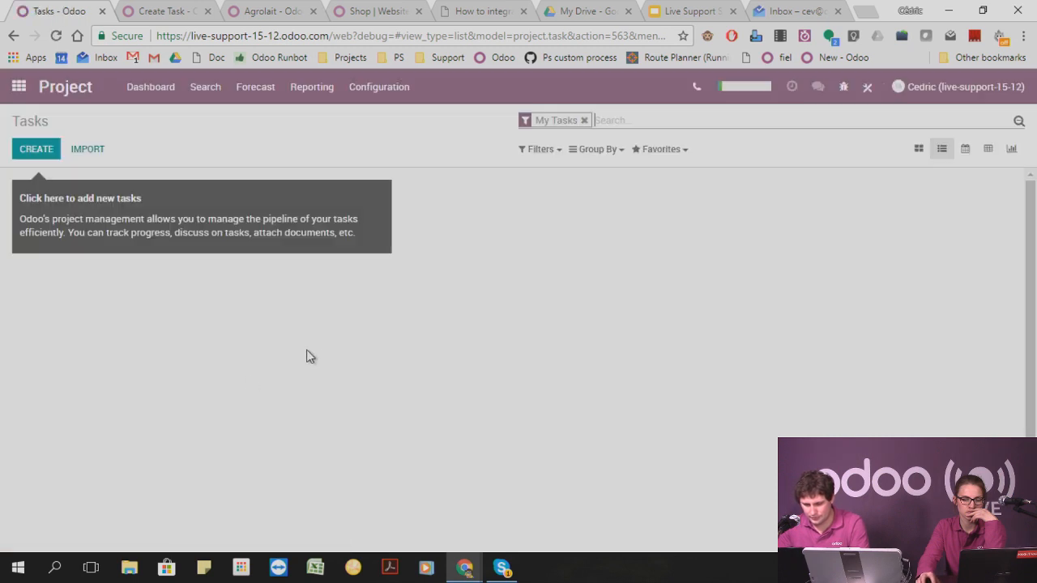
left_click(587, 118)
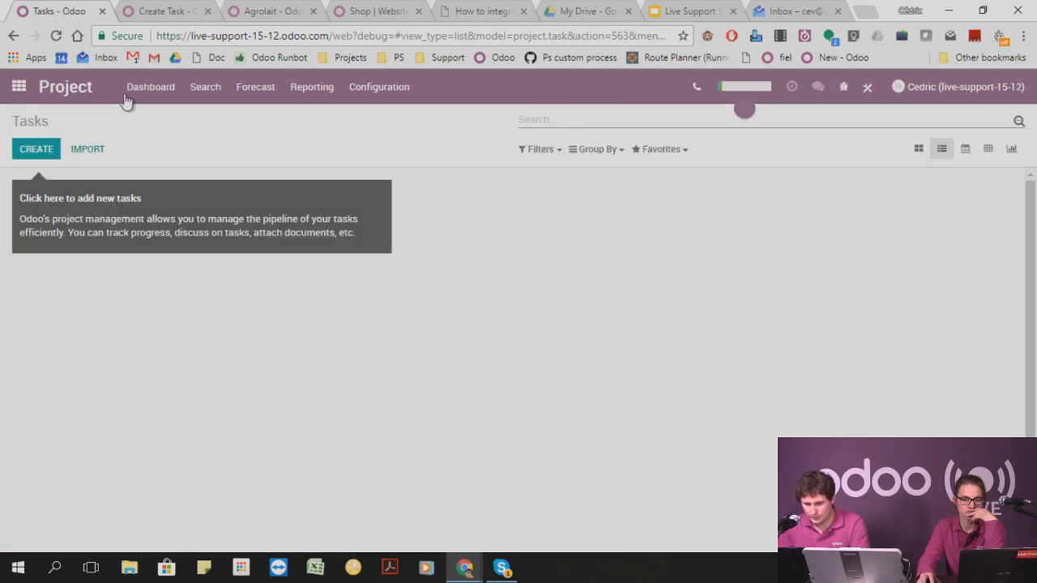
left_click(195, 89)
left_click(209, 120)
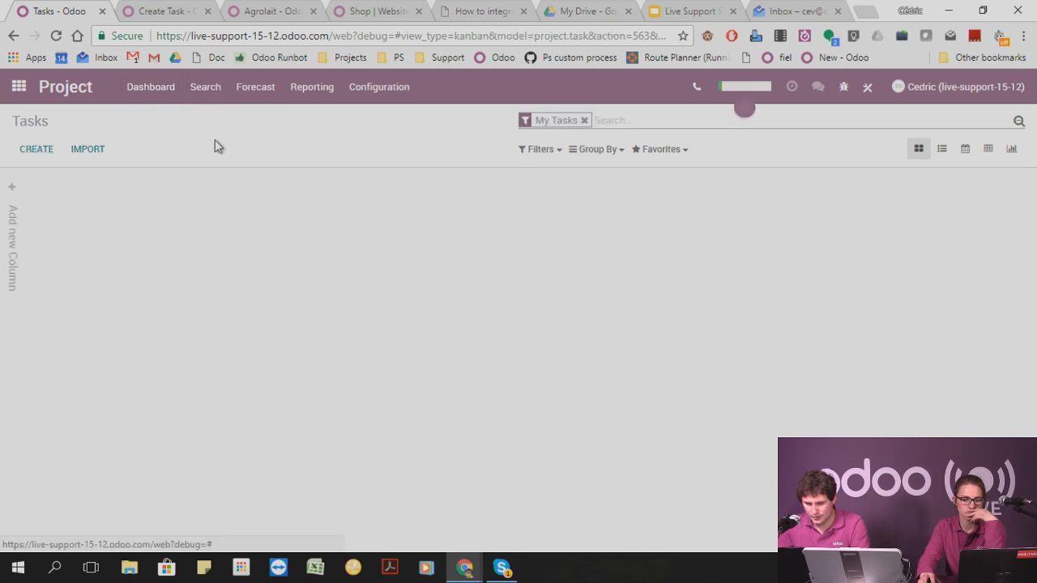
Set the model of the Create Task scheduled action to Project and save it.
left_click(141, 11)
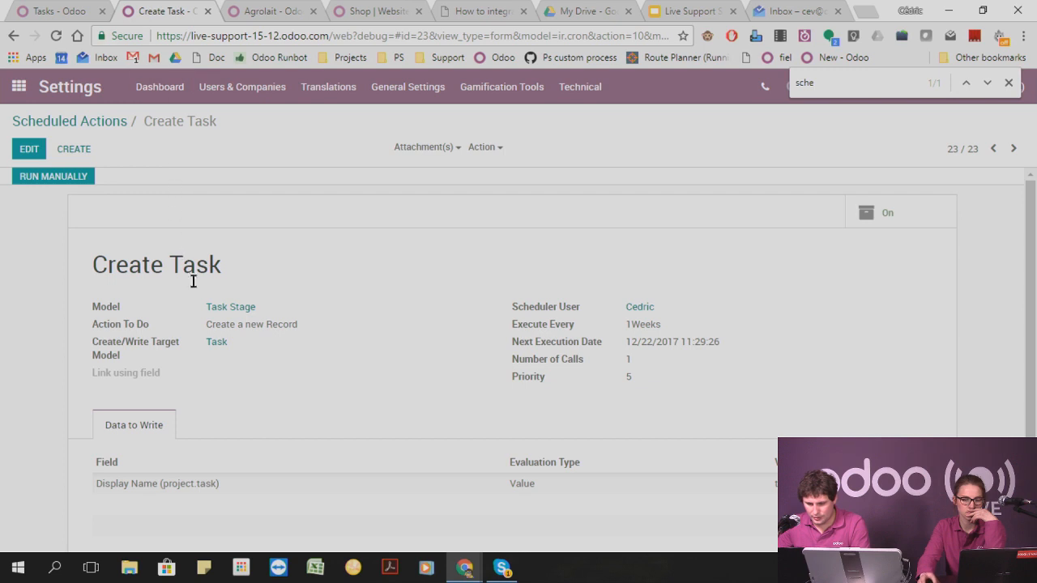
left_click(29, 149)
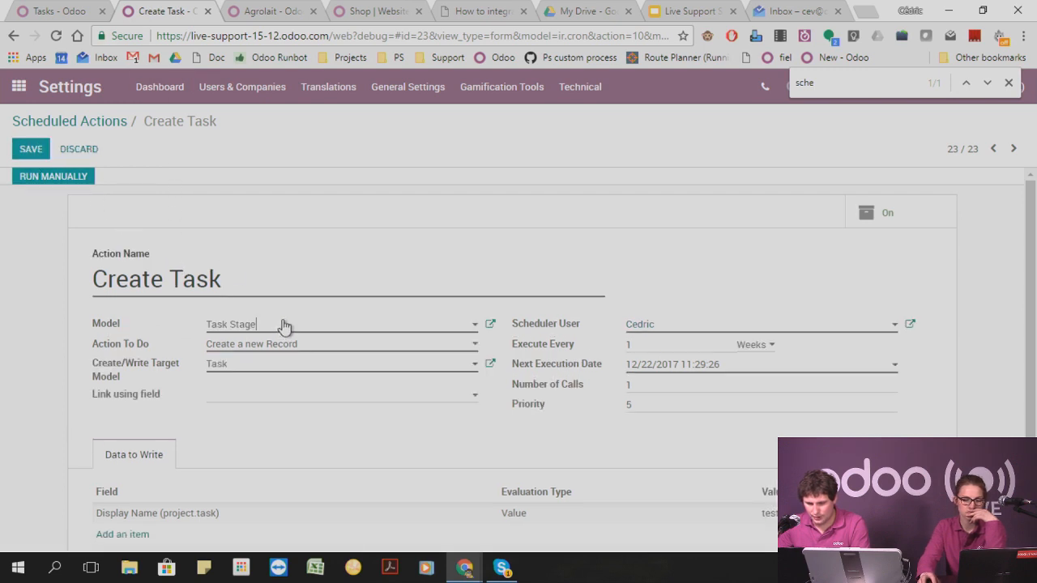
left_click(285, 325)
type("proj")
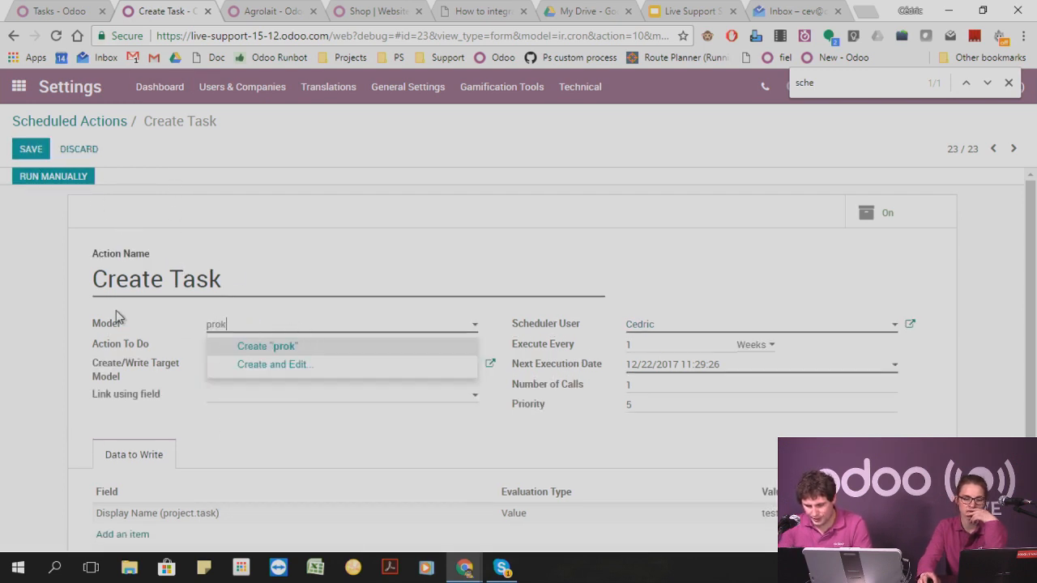
key("Return")
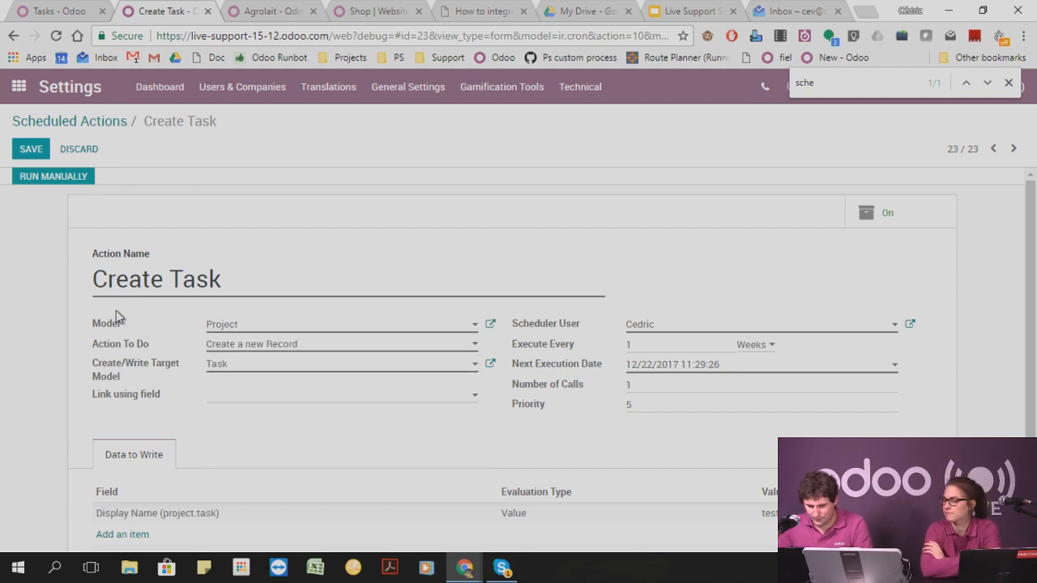
left_click(32, 150)
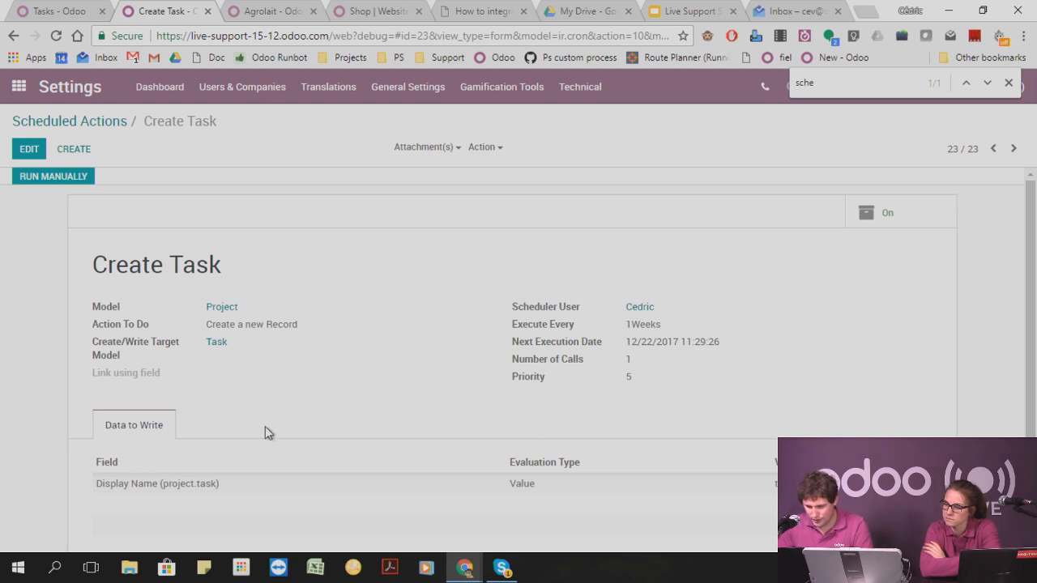
Create a new project named "test" and check its task list, returning to the projects overview.
scroll(392, 329, "down", 1)
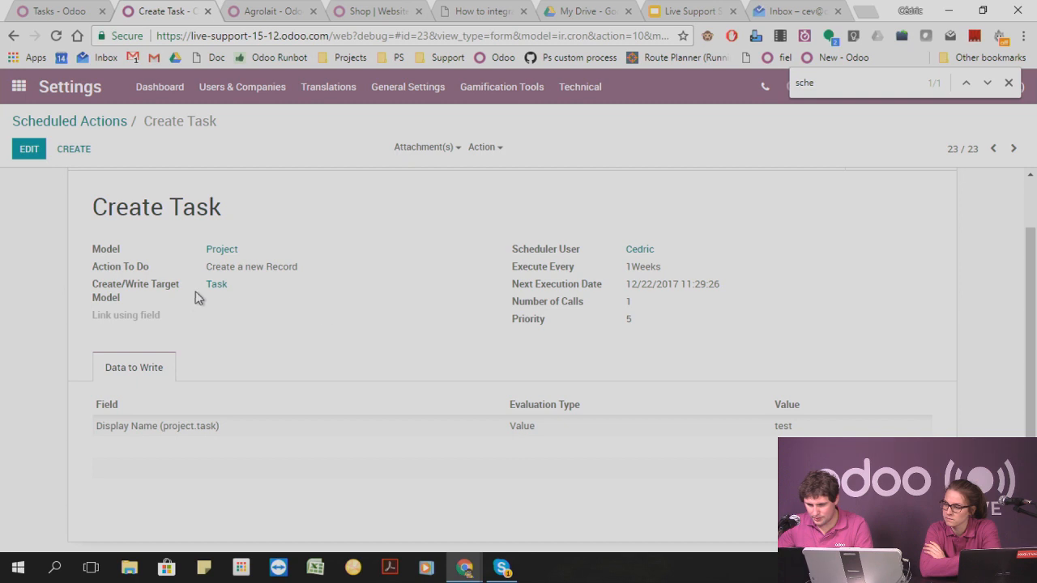
scroll(319, 310, "up", 1)
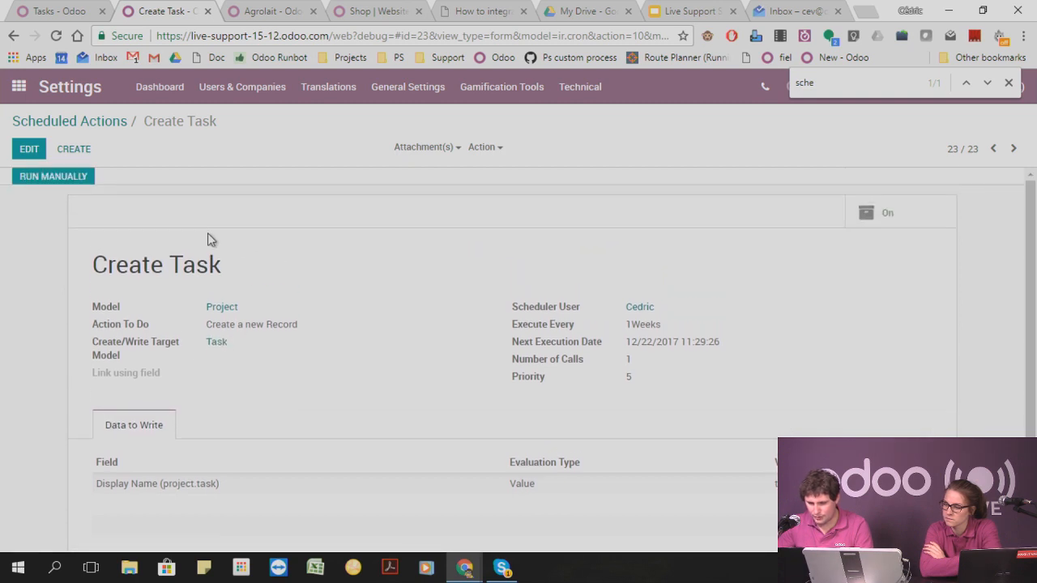
left_click(54, 9)
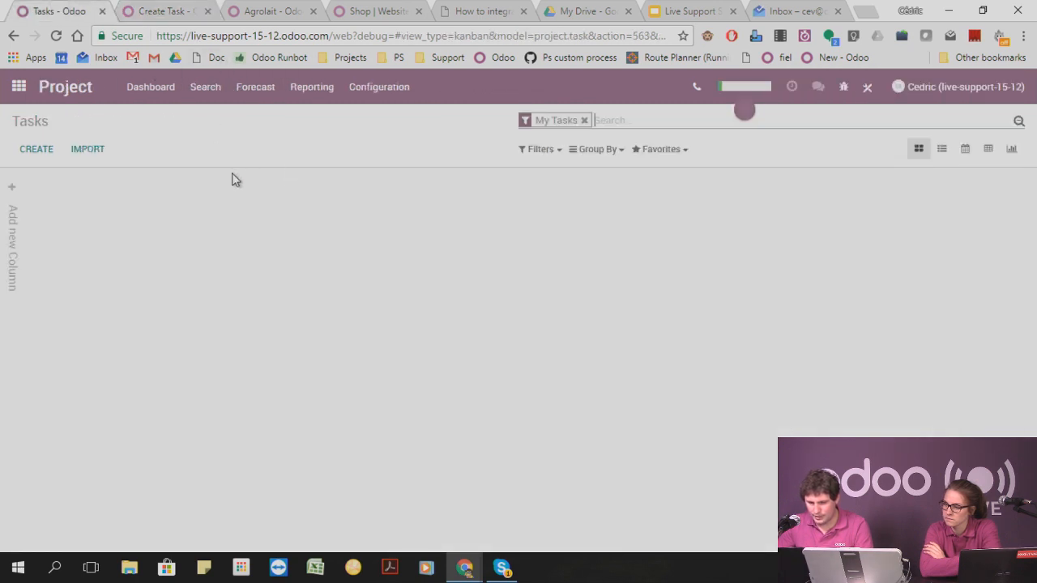
left_click(584, 121)
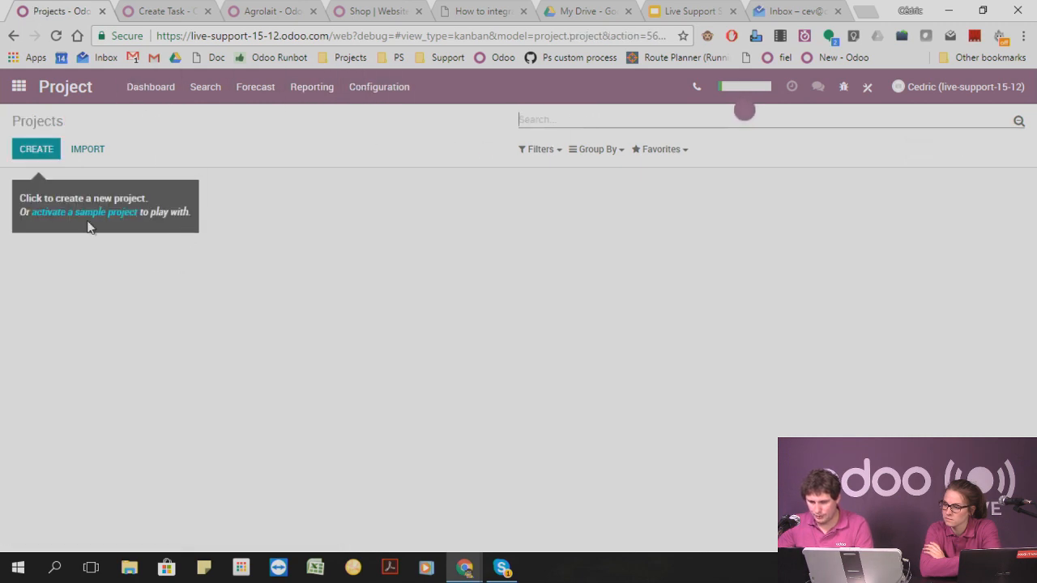
left_click(36, 149)
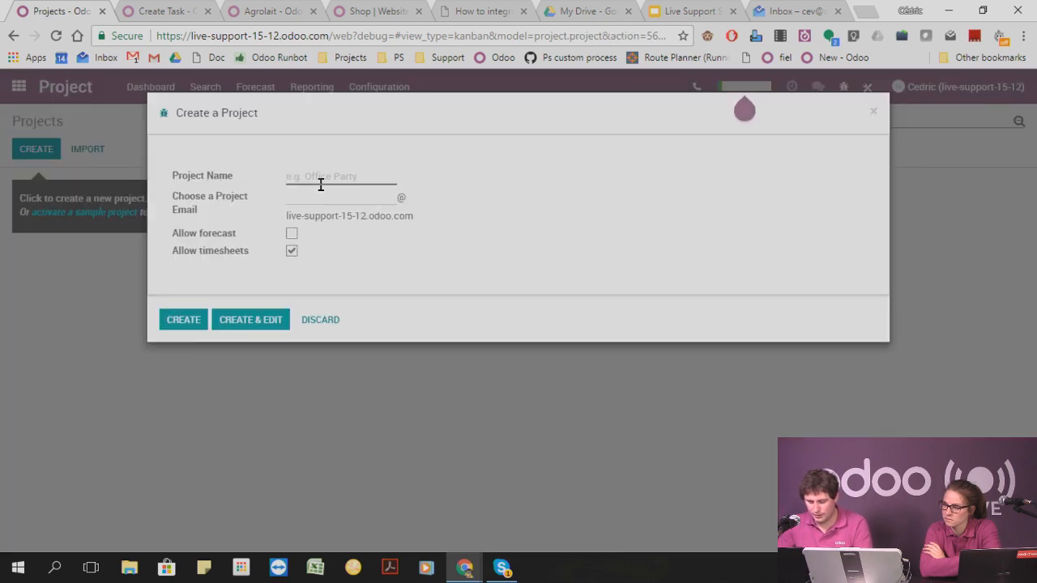
type("test")
left_click(184, 320)
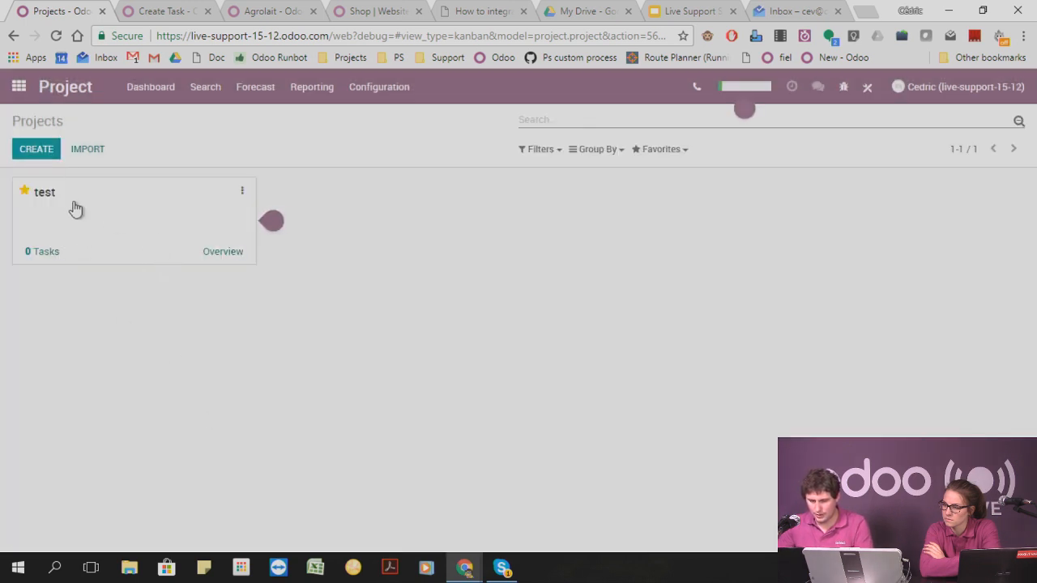
left_click(252, 255)
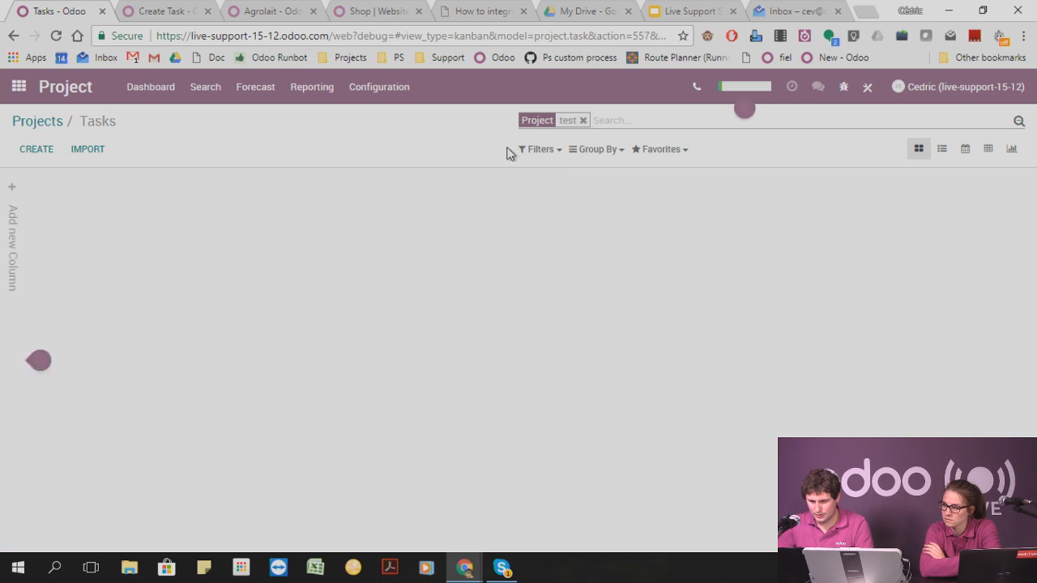
left_click(48, 122)
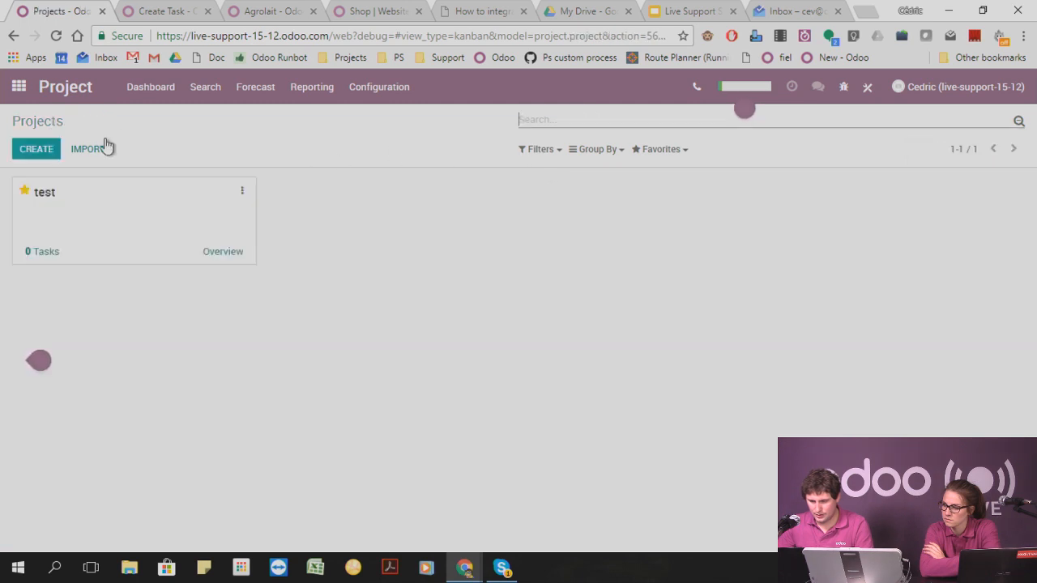
Run the Create Task scheduled action manually and reload the projects overview to check for a new task.
left_click(173, 10)
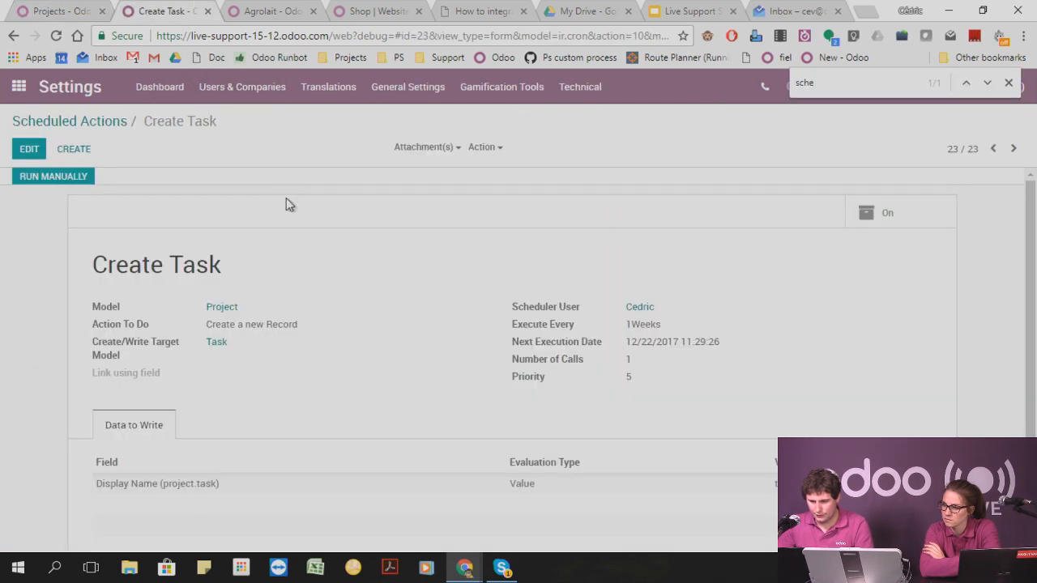
left_click(51, 183)
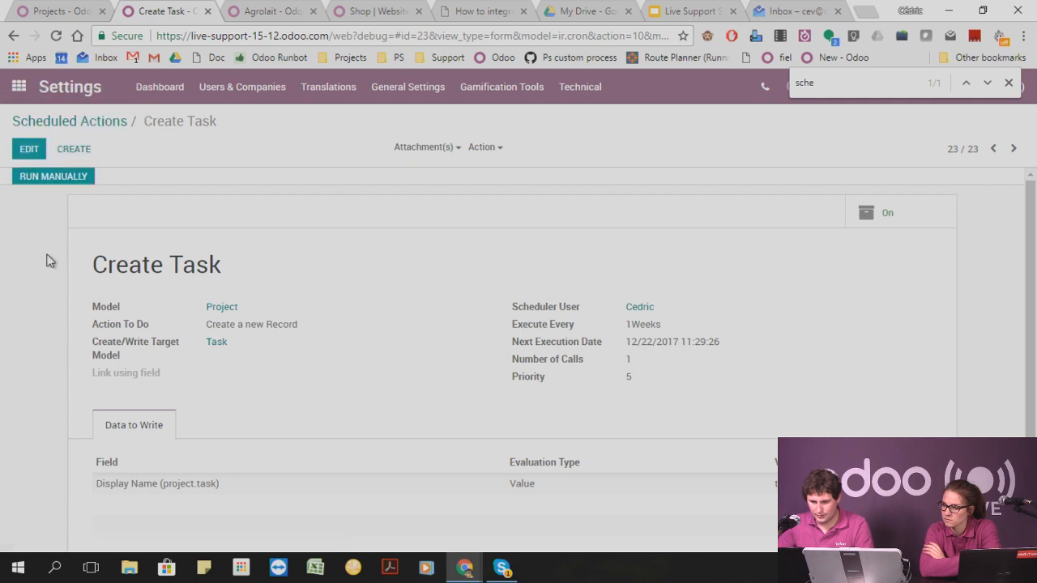
left_click(49, 12)
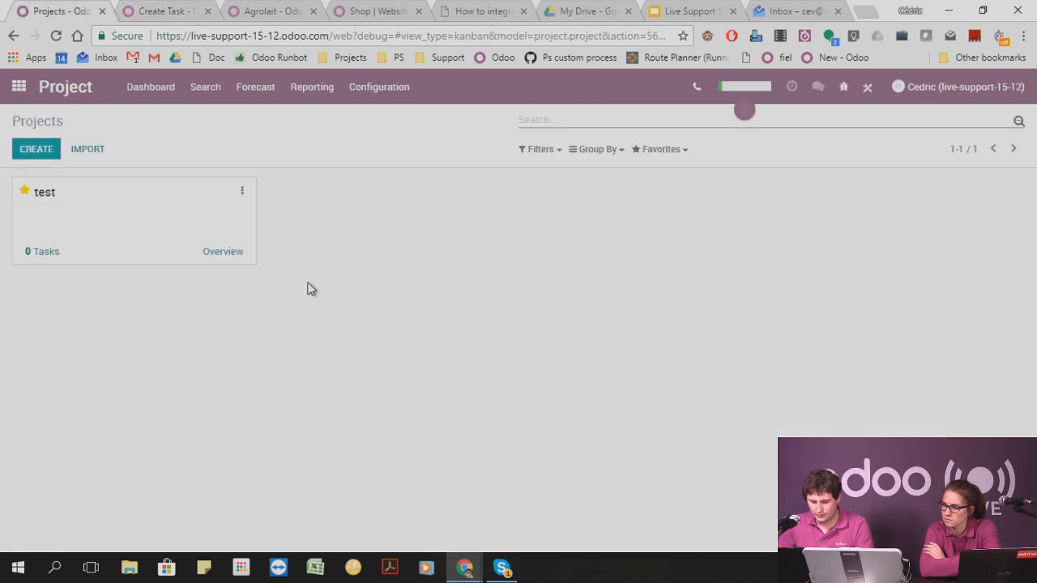
key("F5")
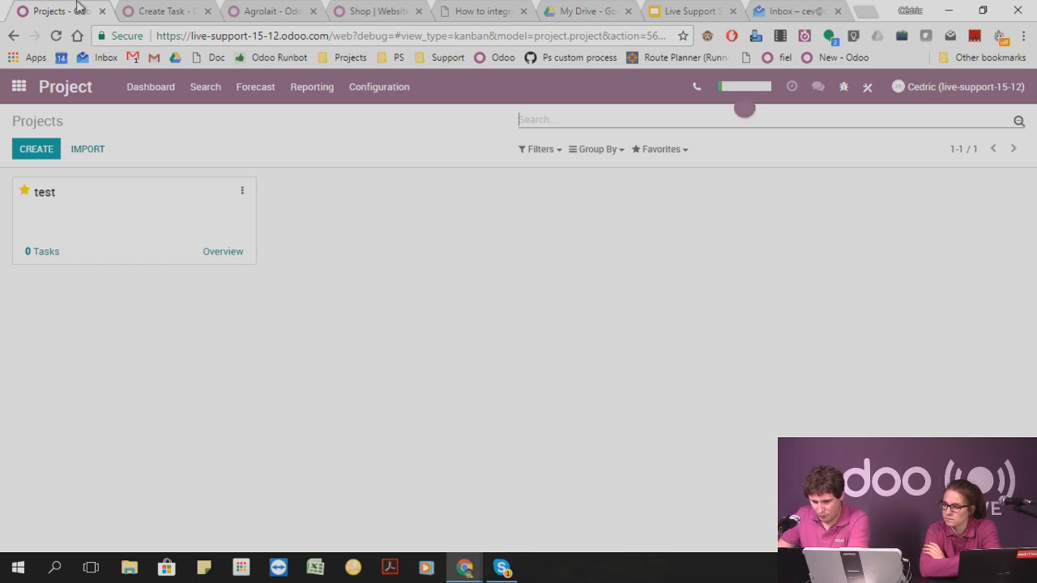
Leave the scheduled action, look into the Sales app, and open the CRM pipeline.
left_click(170, 9)
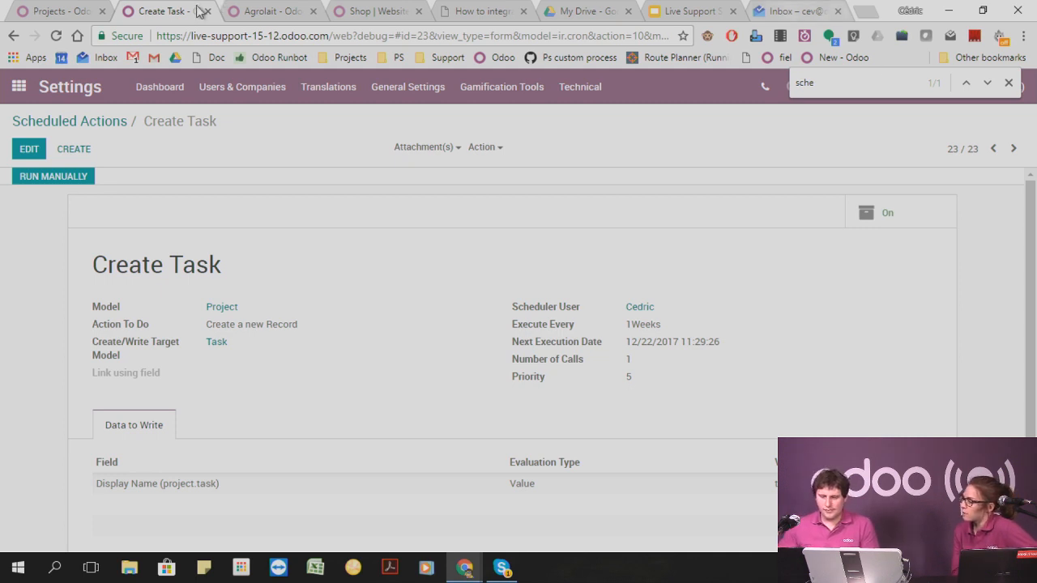
left_click(15, 90)
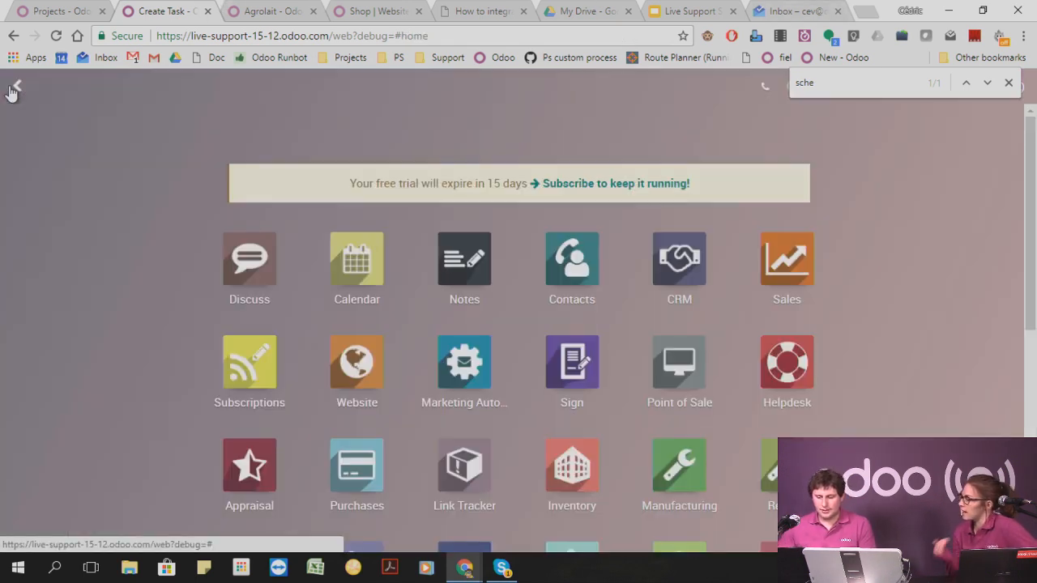
left_click(786, 276)
left_click(17, 86)
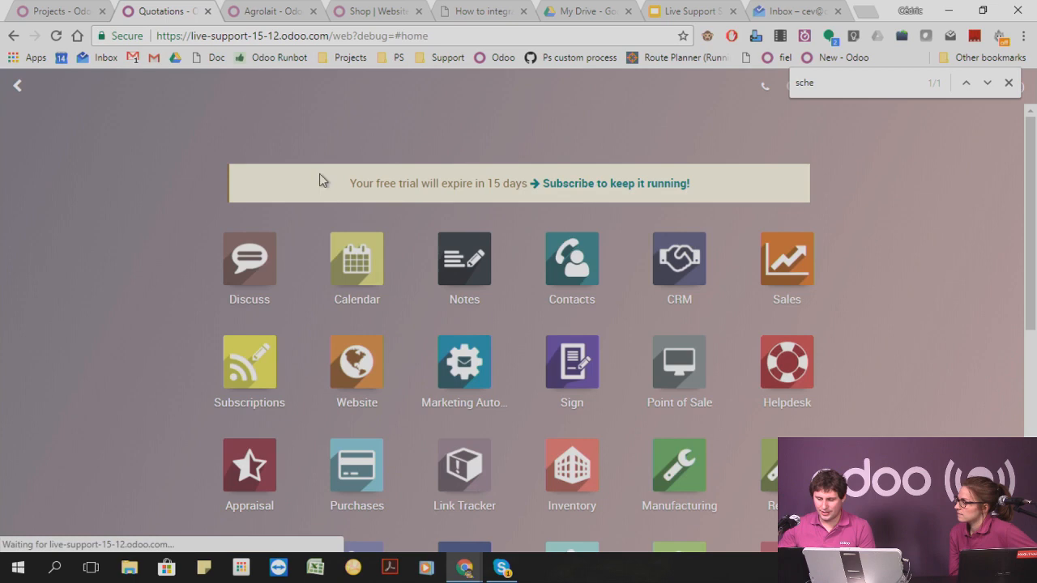
left_click(679, 276)
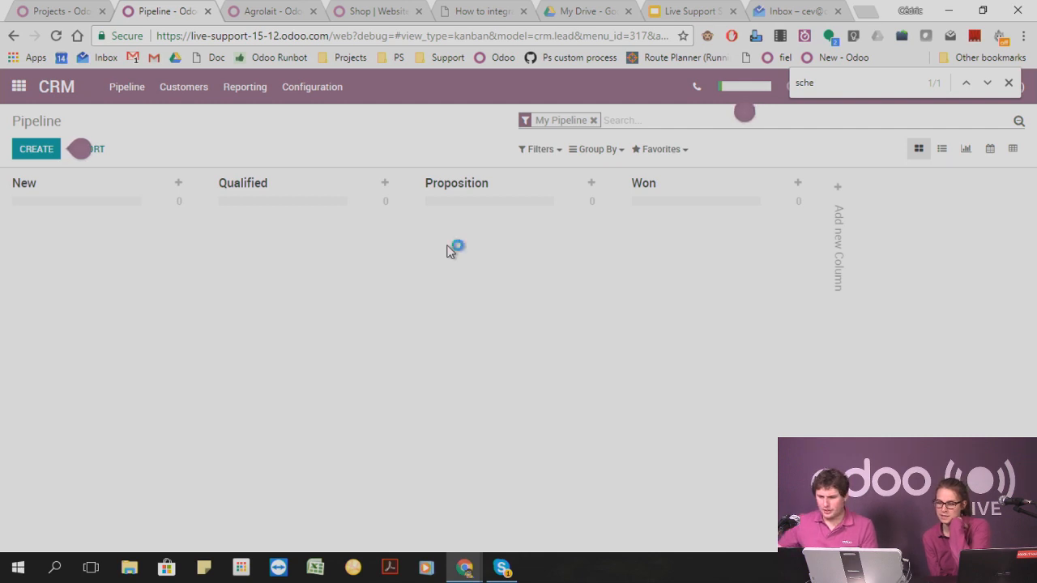
Open the most recent Agrolait sales order in Sales, view its delivery, and return to the order.
left_click(76, 9)
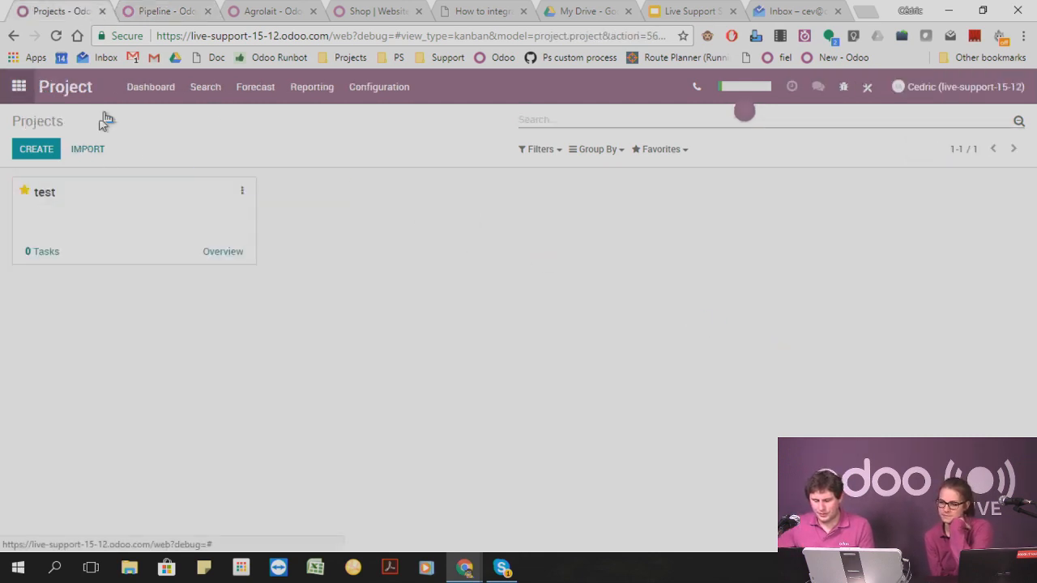
left_click(18, 86)
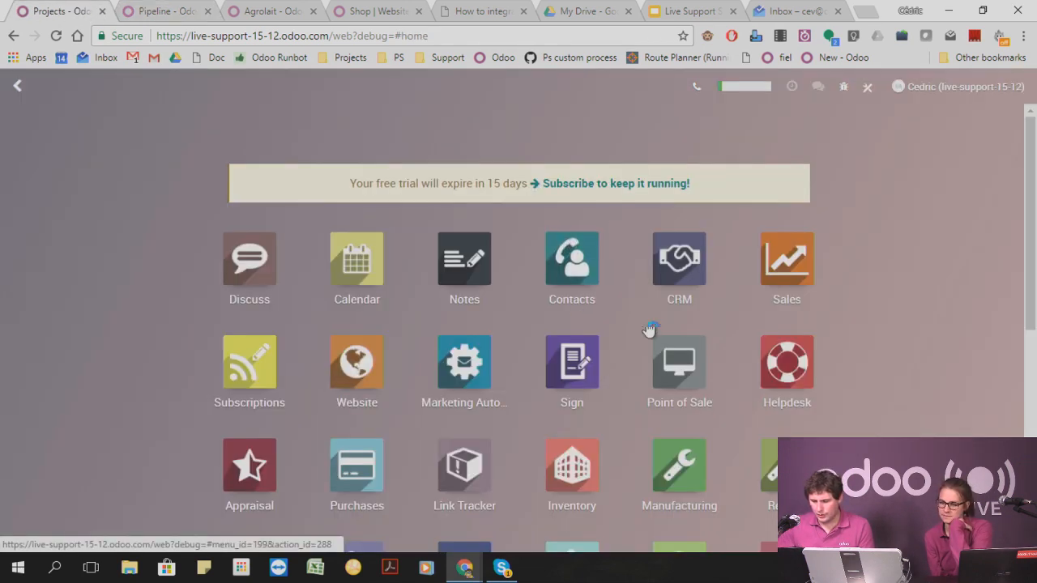
left_click(804, 263)
left_click(131, 90)
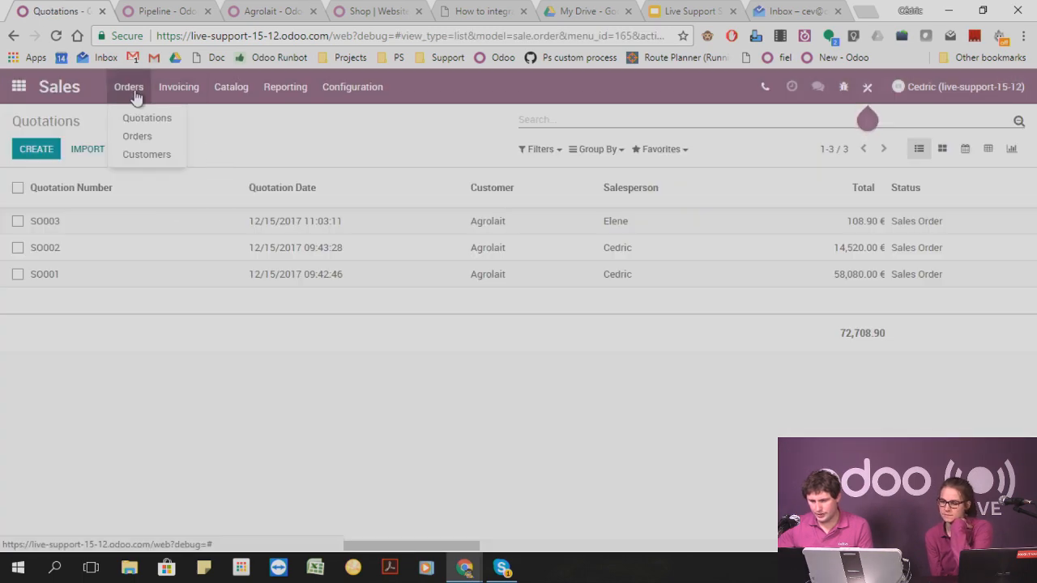
left_click(140, 137)
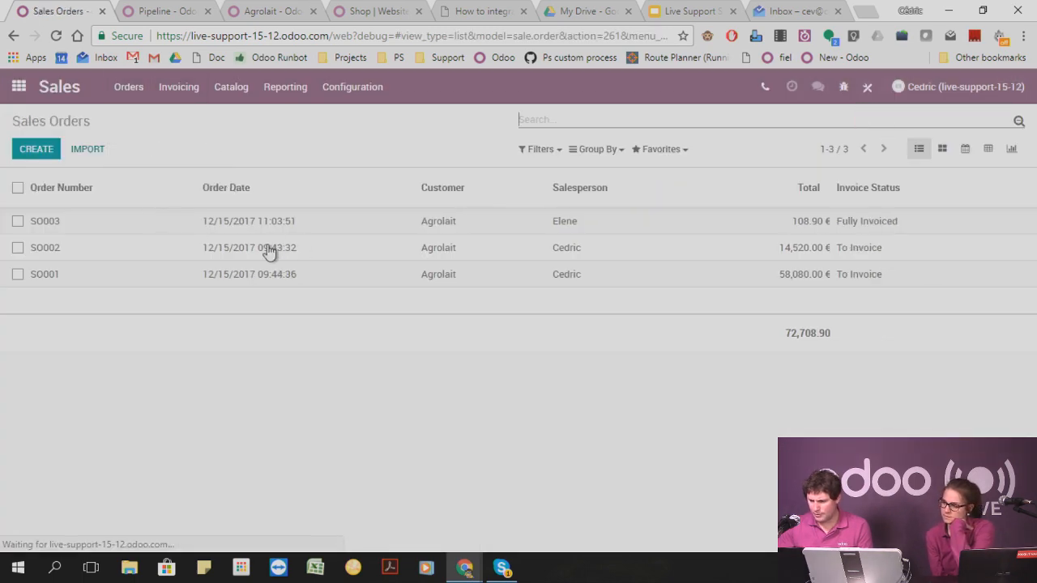
left_click(220, 228)
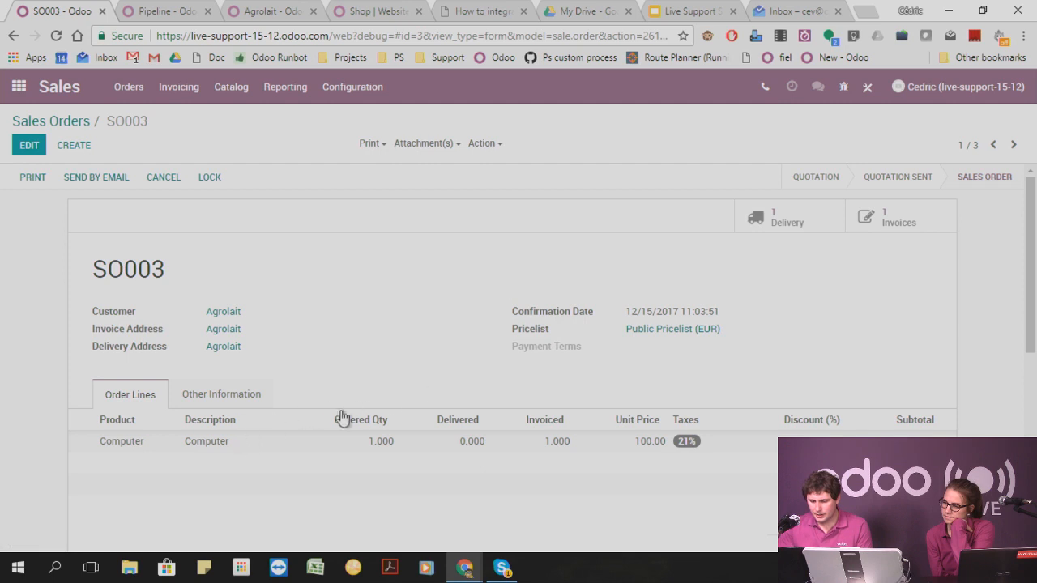
left_click(779, 226)
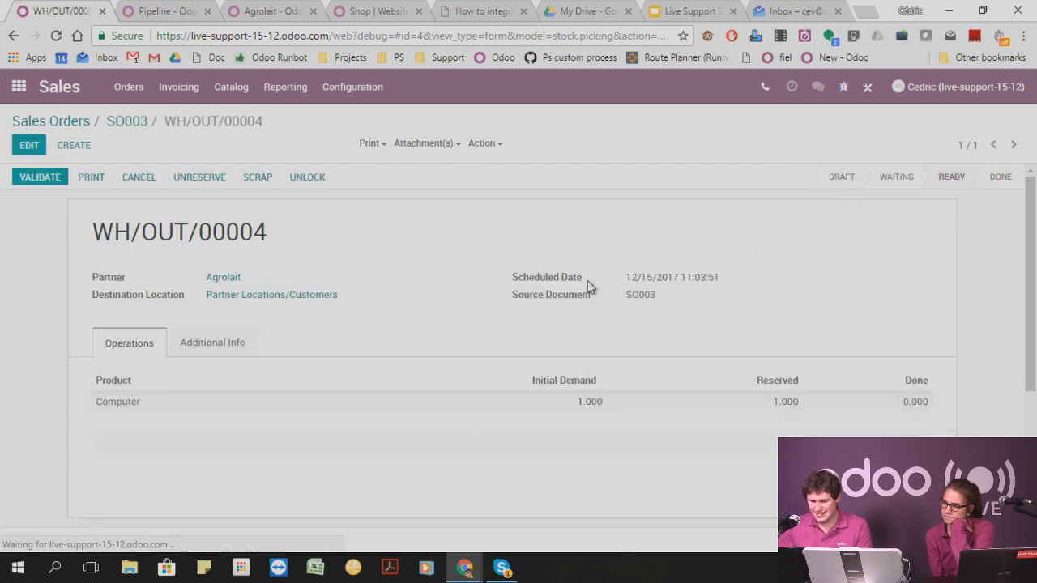
left_click(127, 120)
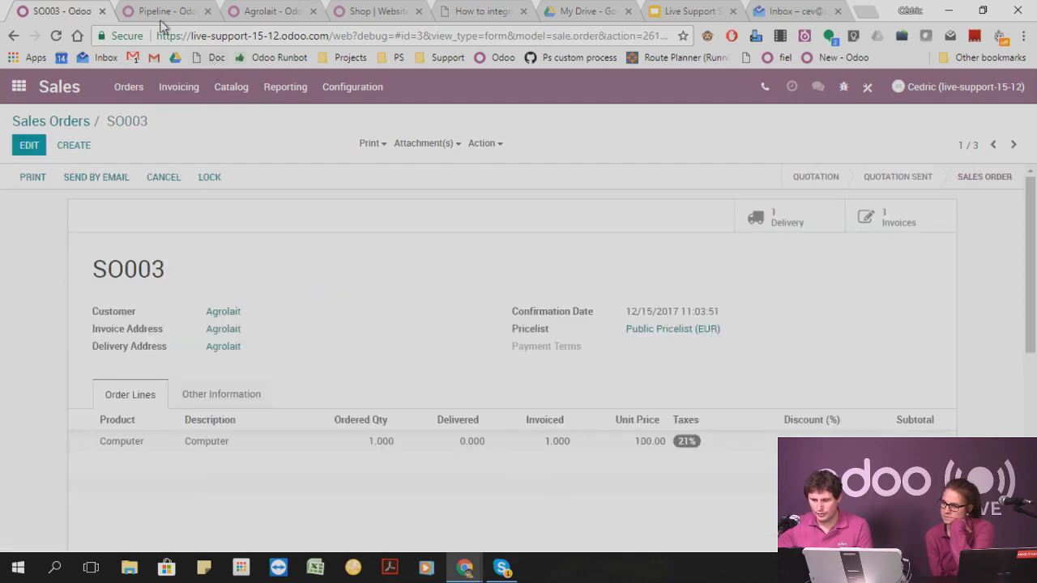
Look through the other open Odoo databases and try to open the app overview from the demo3 web shop.
left_click(241, 11)
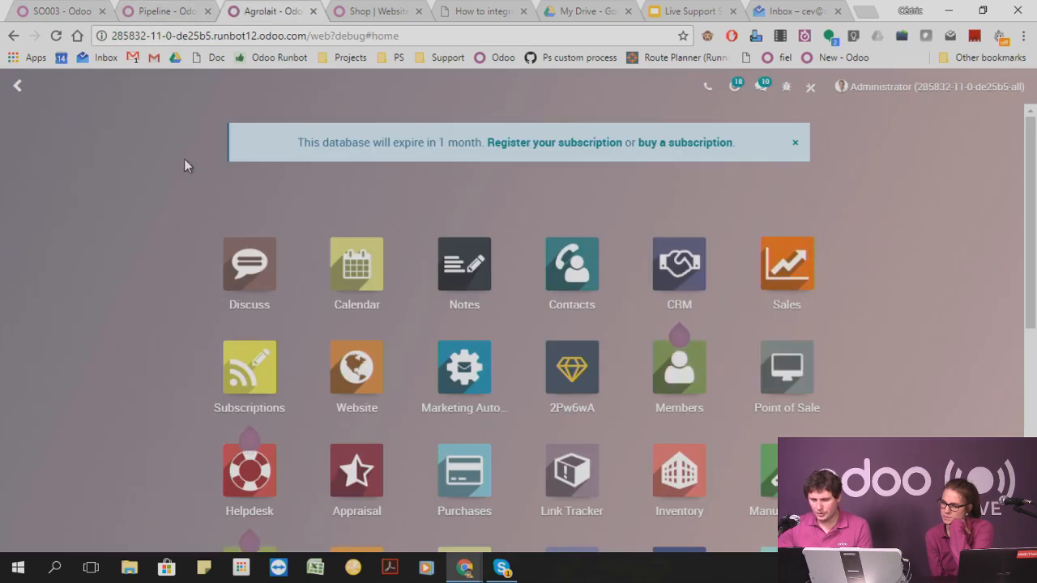
left_click(183, 16)
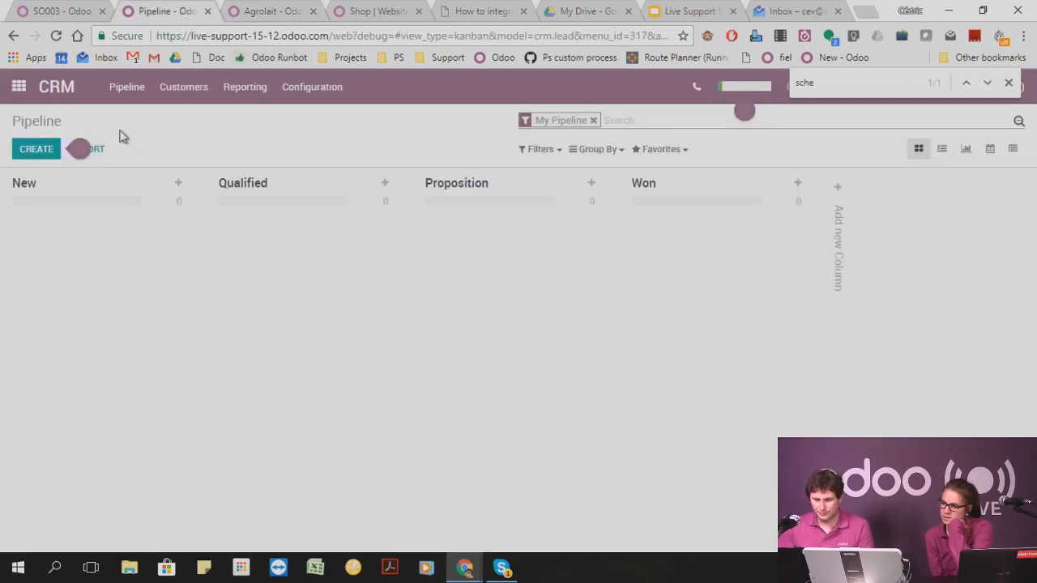
left_click(362, 16)
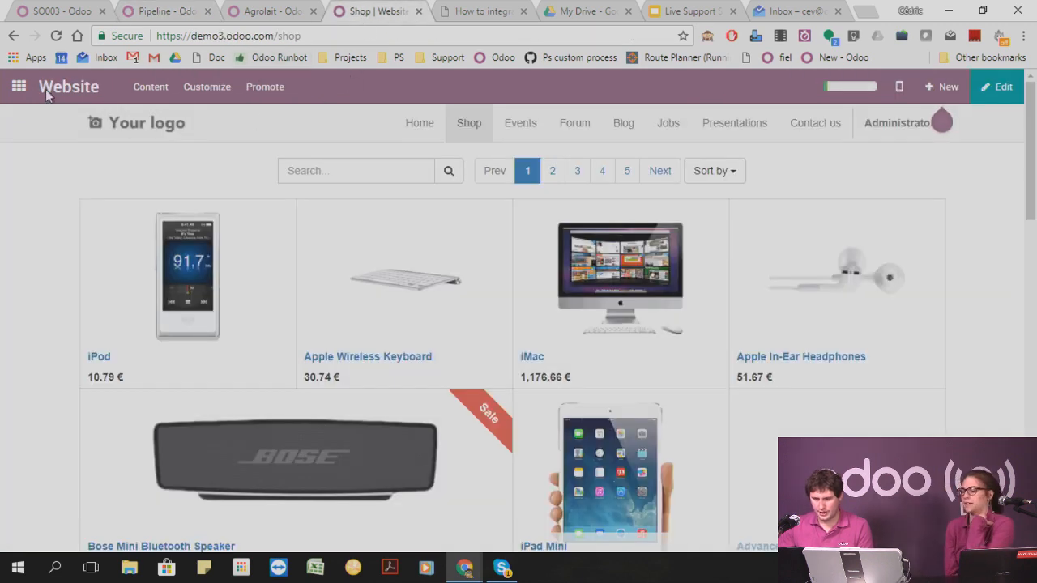
left_click(17, 86)
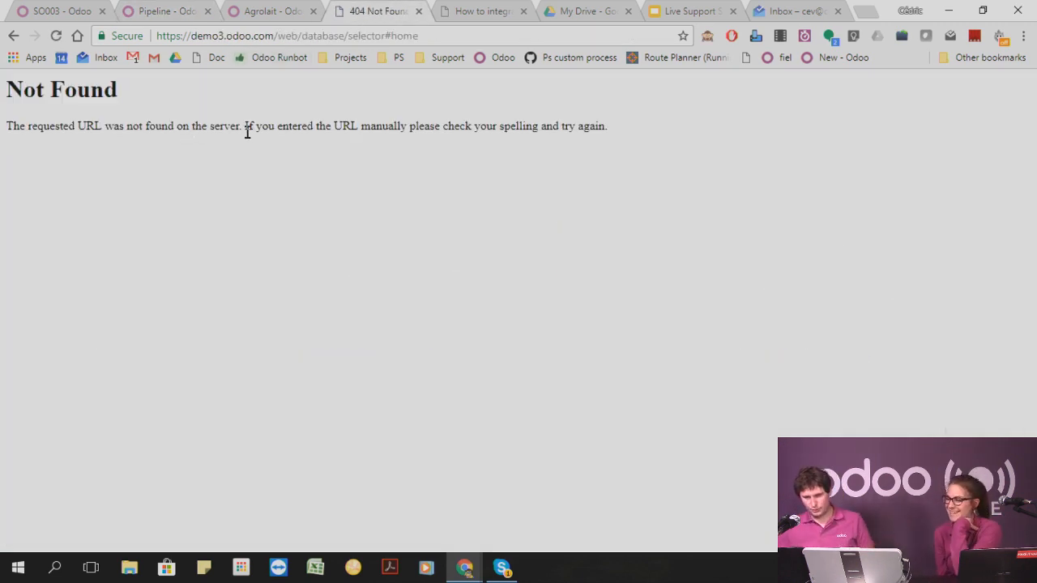
Try to reach the demo3 database's backend by shortening the page address to demo3.odoo.com/web.
left_click(313, 36)
left_click(289, 36)
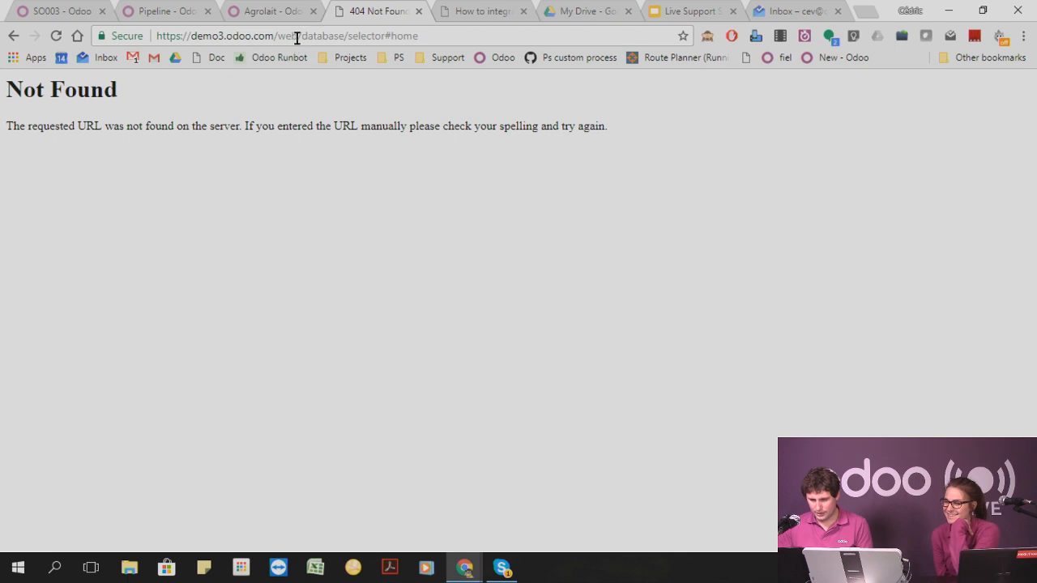
left_click_drag(298, 36, 801, 74)
key("BackSpace")
key("Return")
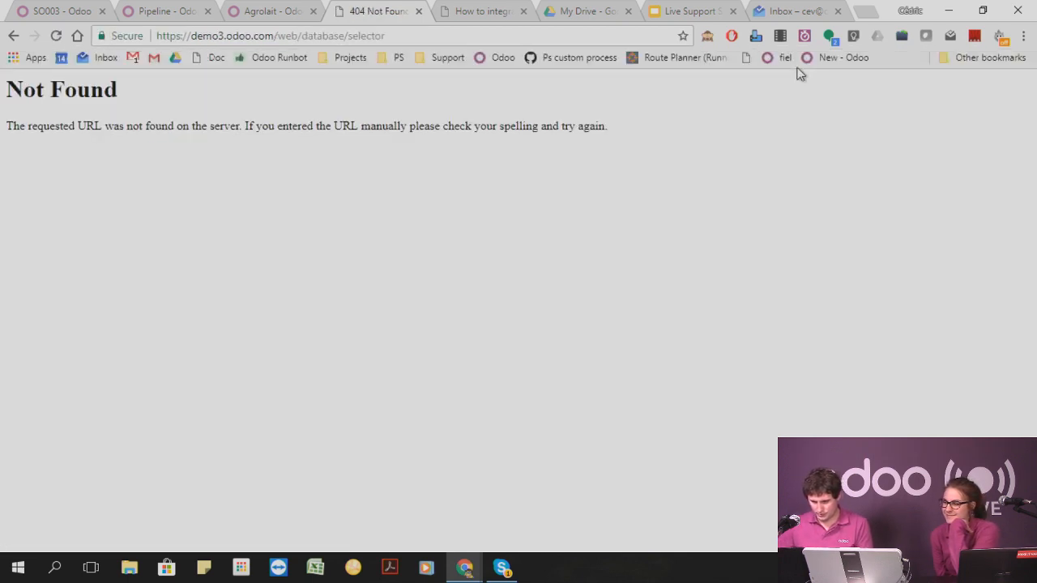
left_click(293, 36)
left_click(298, 37)
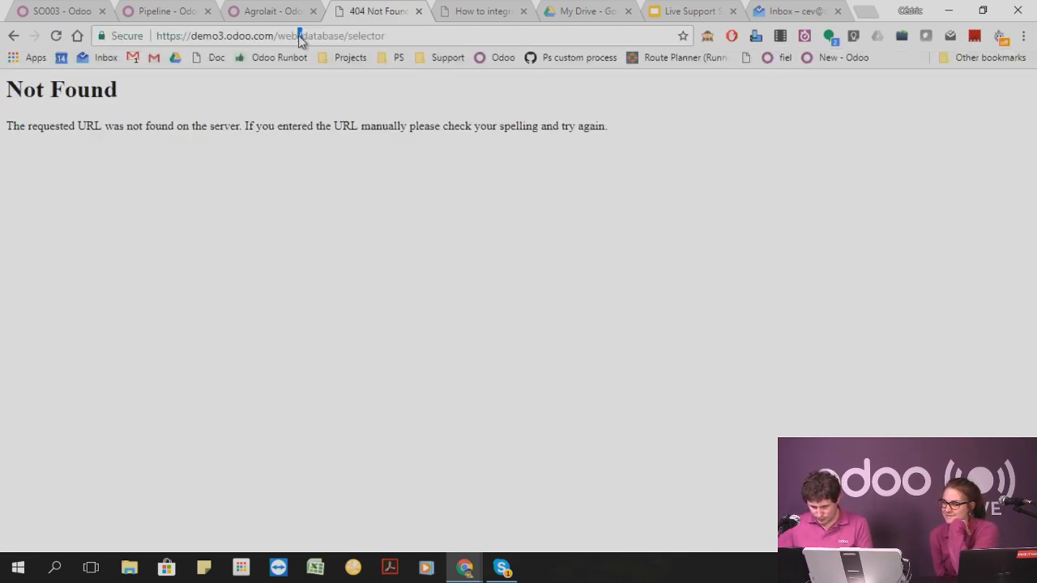
left_click_drag(339, 35, 676, 59)
key("BackSpace")
key("Return")
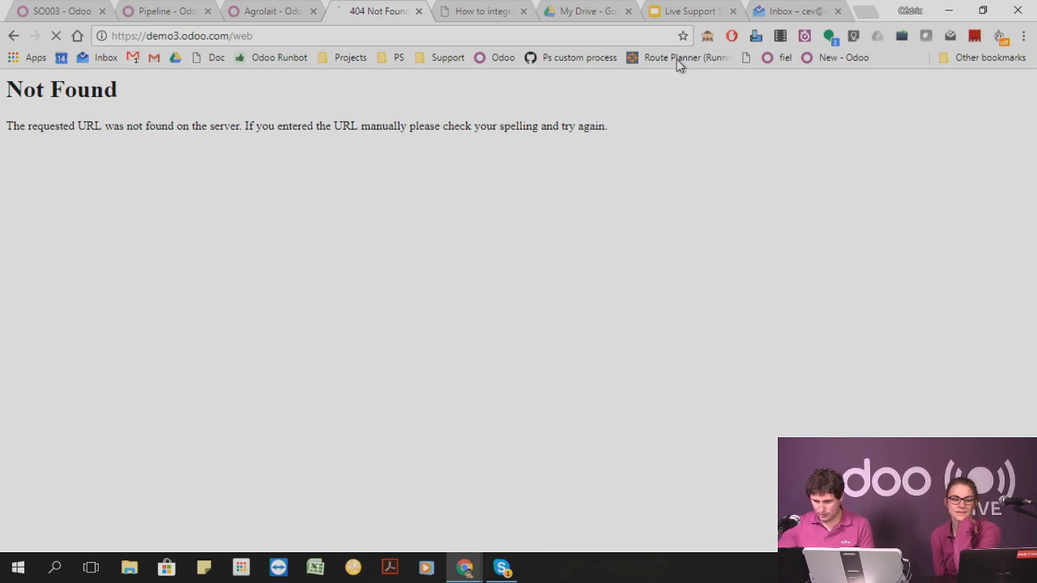
Show the live-support database's app overview and switch to the Agrolait runbot database's app overview.
left_click(300, 8)
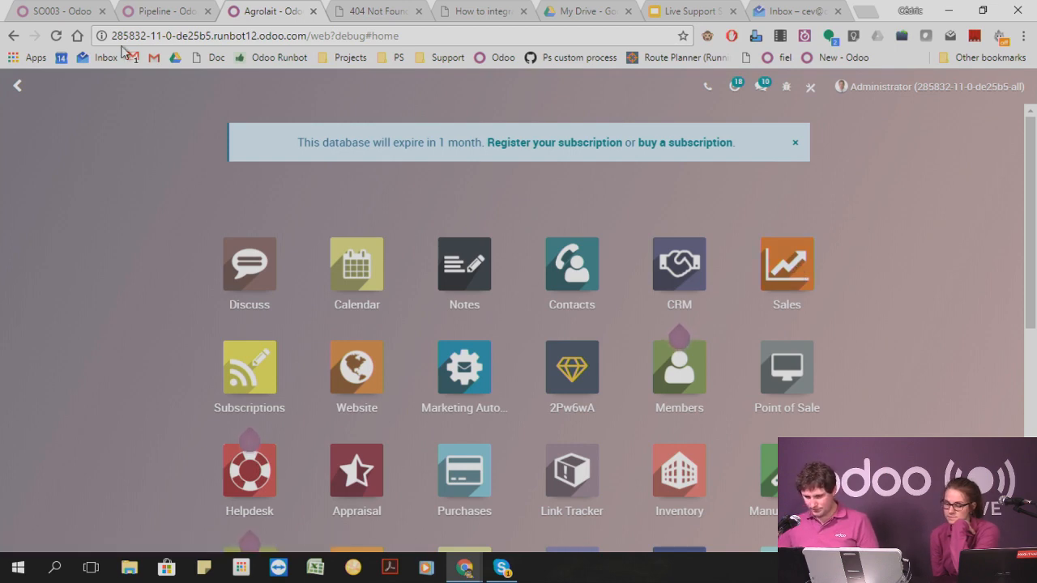
left_click(167, 12)
left_click(61, 11)
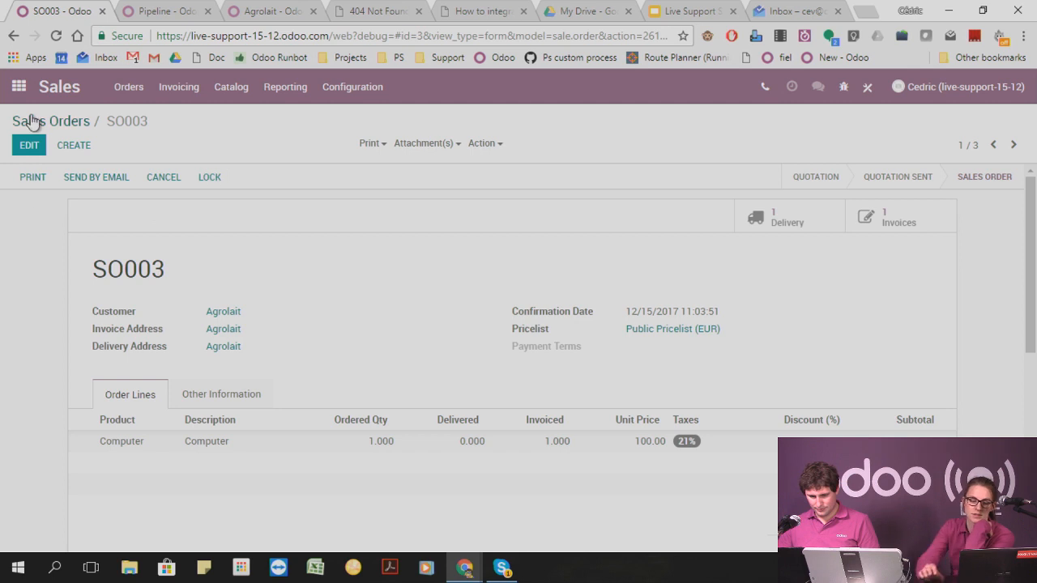
left_click(18, 87)
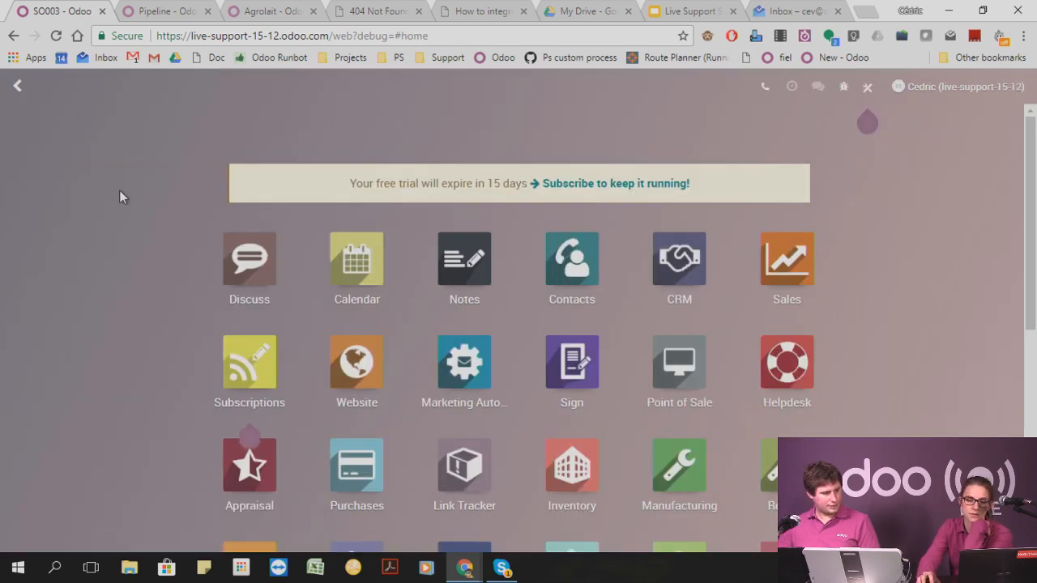
left_click(162, 10)
left_click(274, 10)
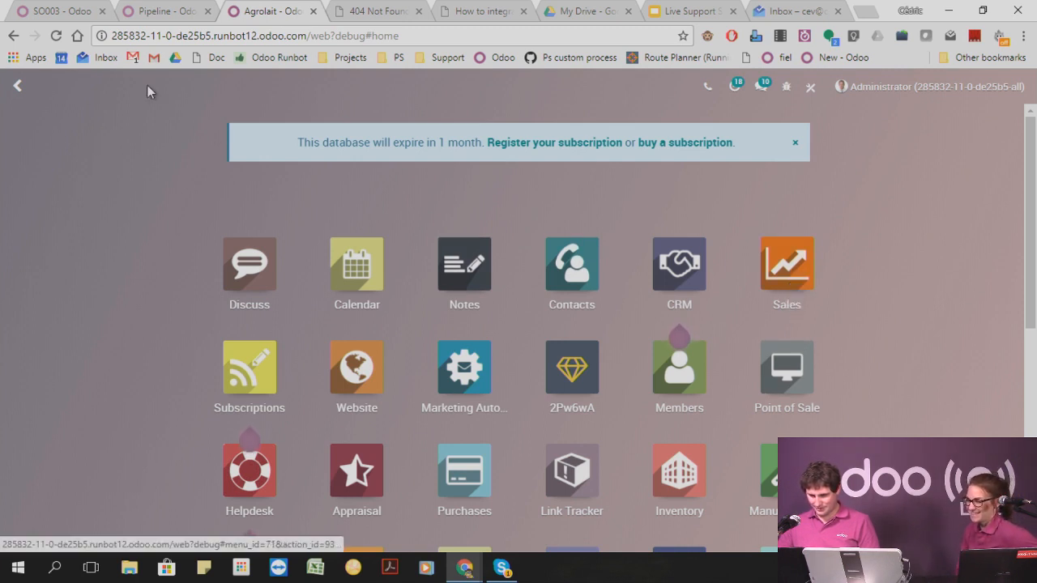
Look through the quotations, sales orders and customers in the live-support database's Sales app.
left_click(79, 8)
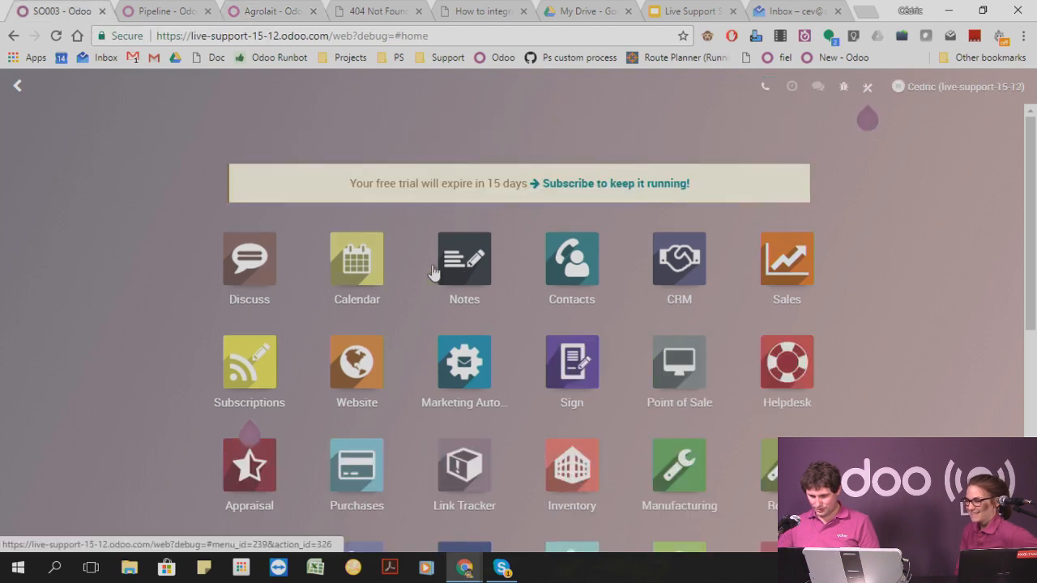
left_click(784, 260)
left_click(154, 103)
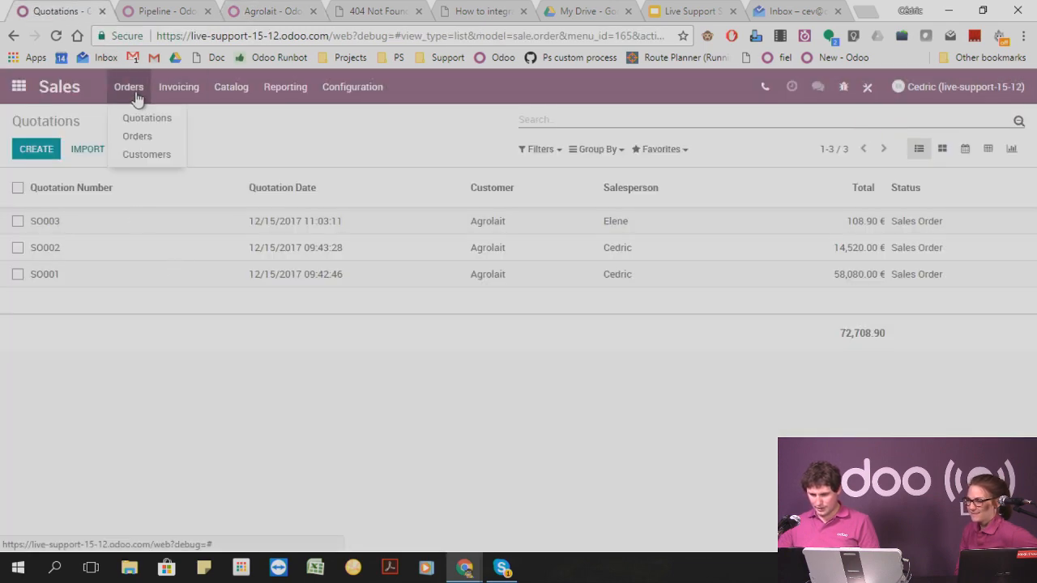
left_click(146, 136)
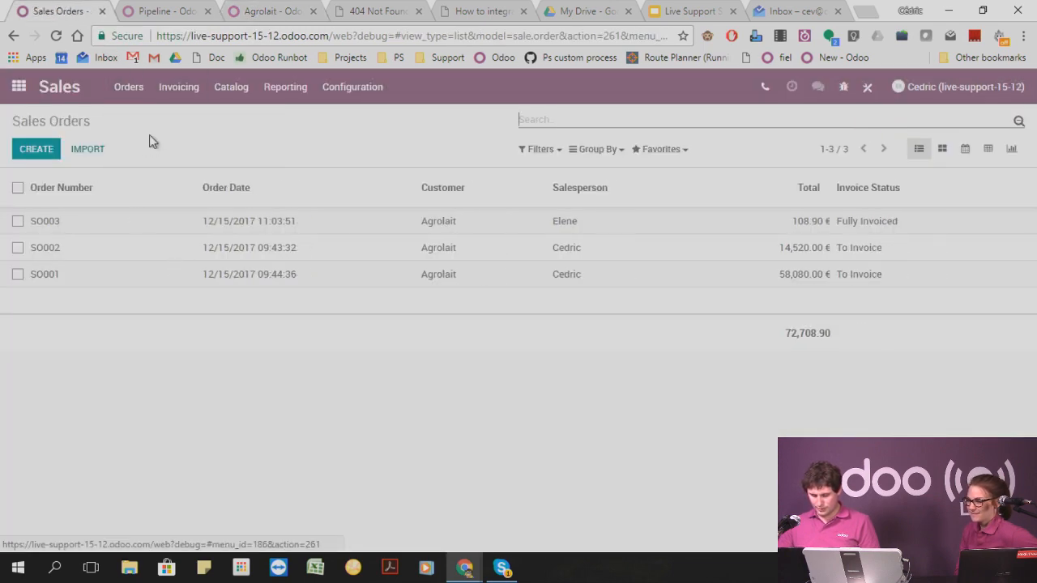
left_click(132, 95)
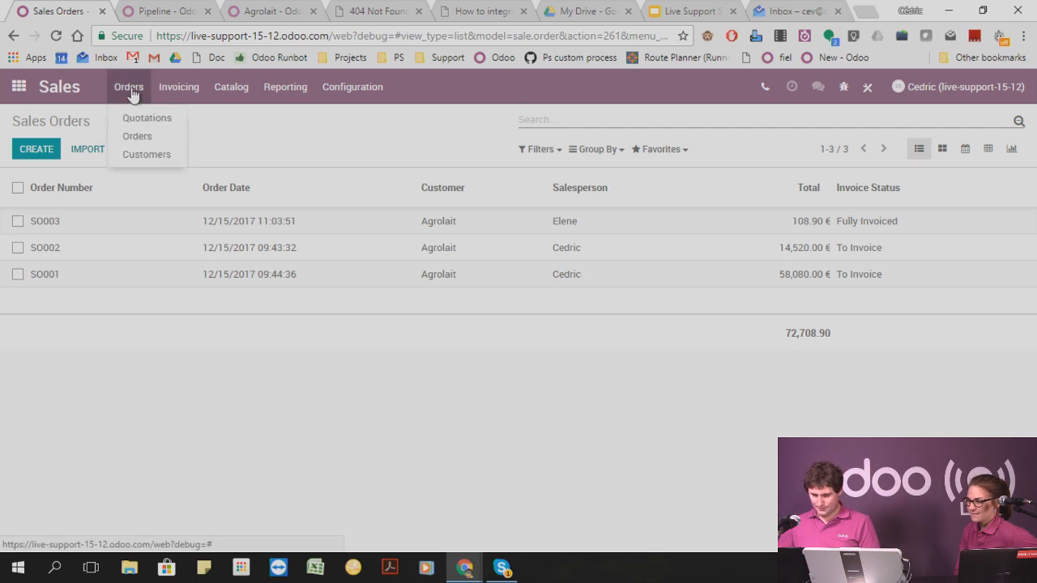
left_click(141, 156)
left_click(178, 90)
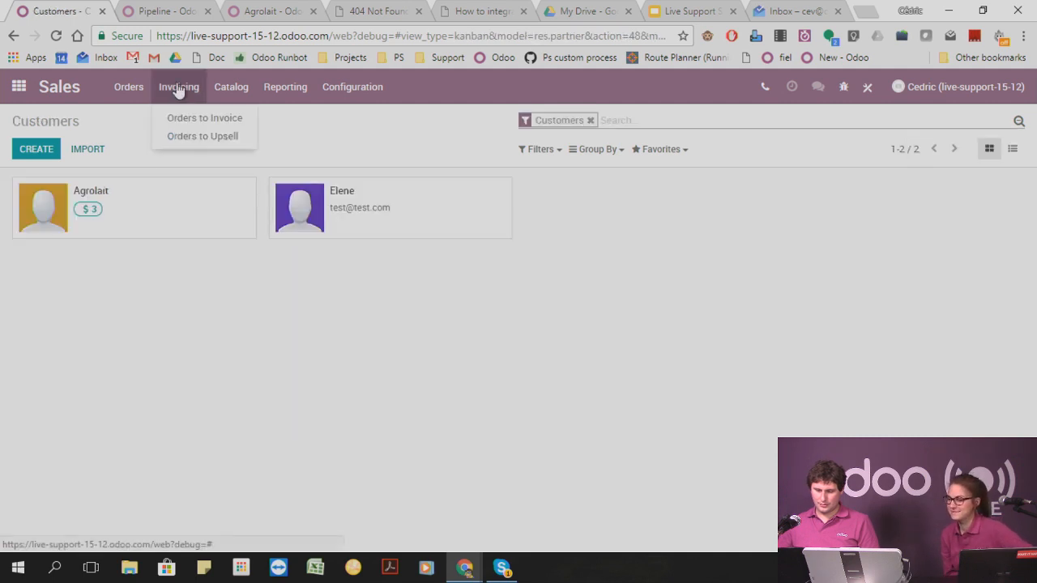
Create a new product named Table in the Sales catalog and save it.
mouse_move(232, 91)
left_click(235, 118)
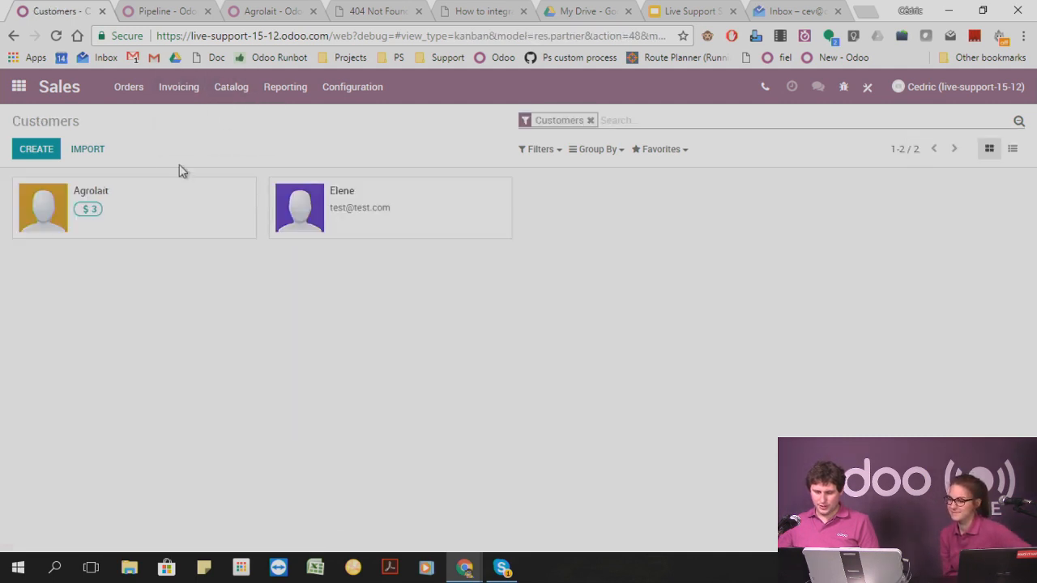
left_click(42, 154)
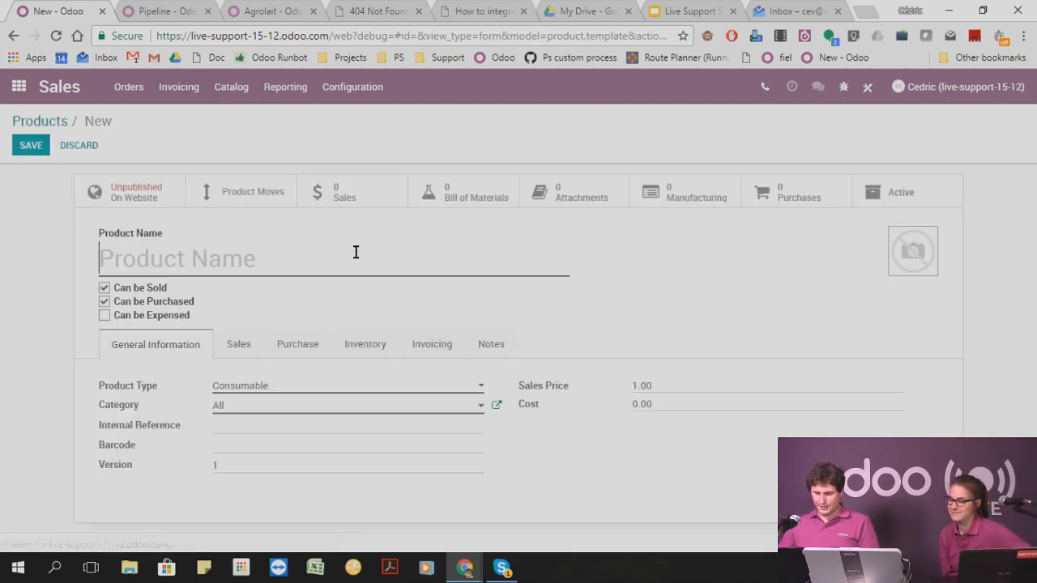
type("Table")
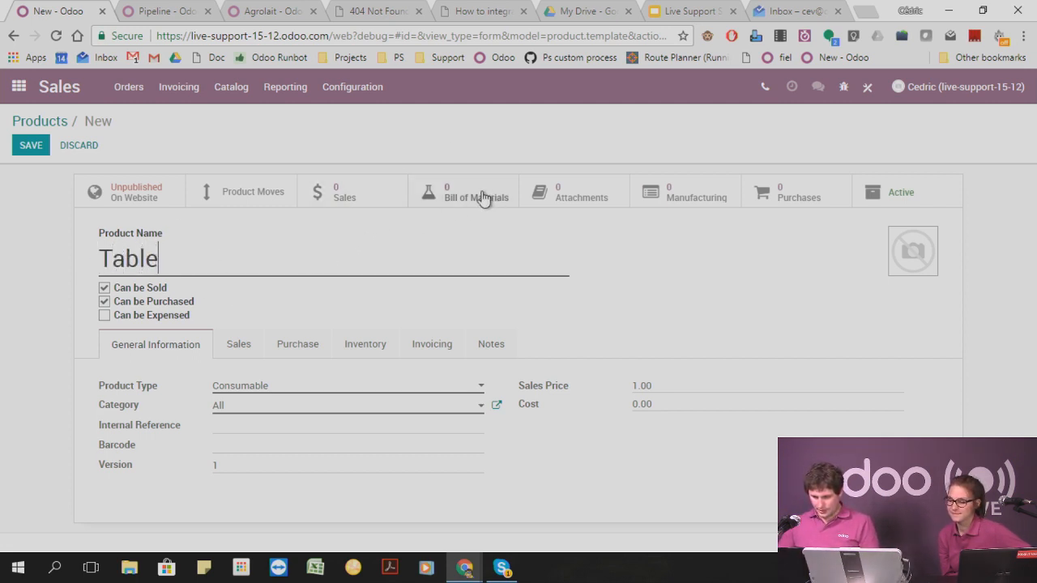
left_click(36, 146)
Start a bill of materials for the Table product and add a newly created component named Legs.
left_click(434, 205)
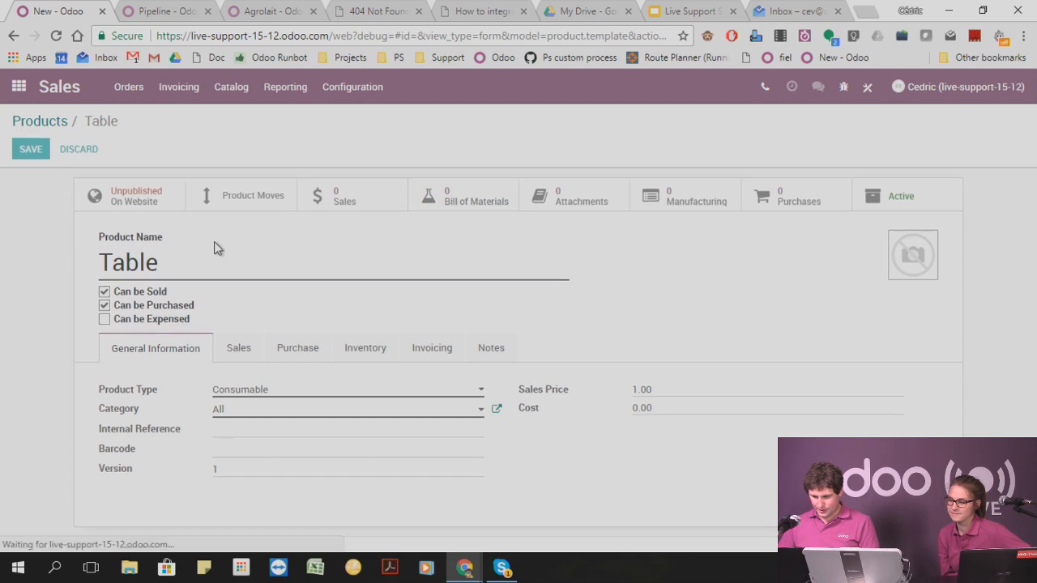
left_click(42, 150)
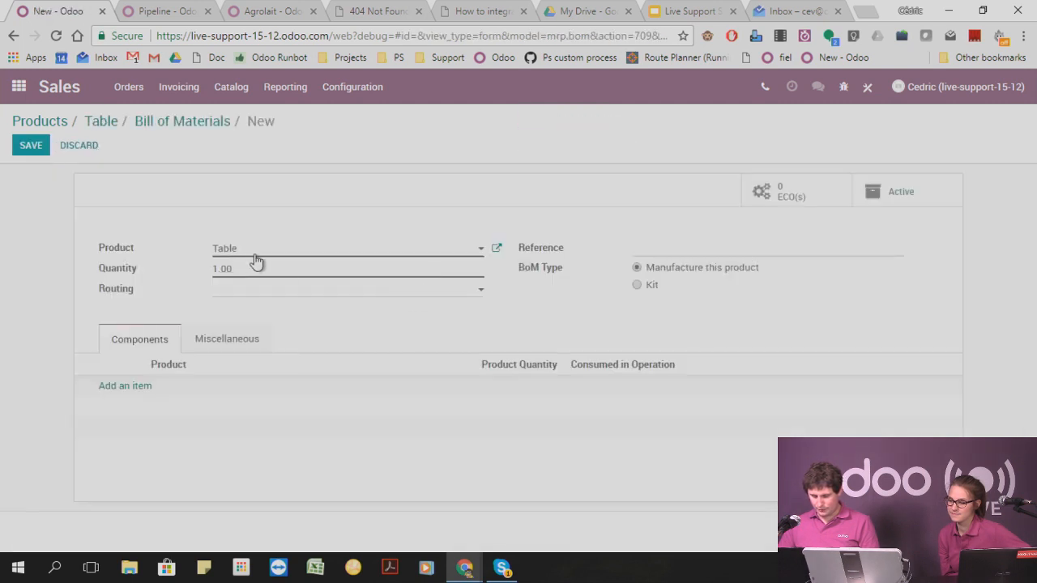
left_click(126, 386)
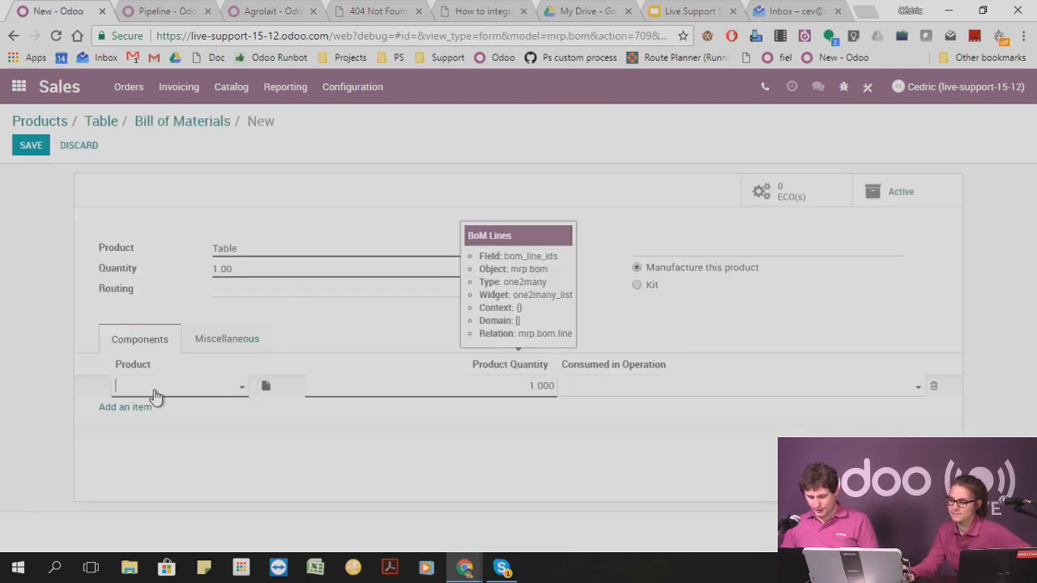
left_click(154, 389)
type("Legs")
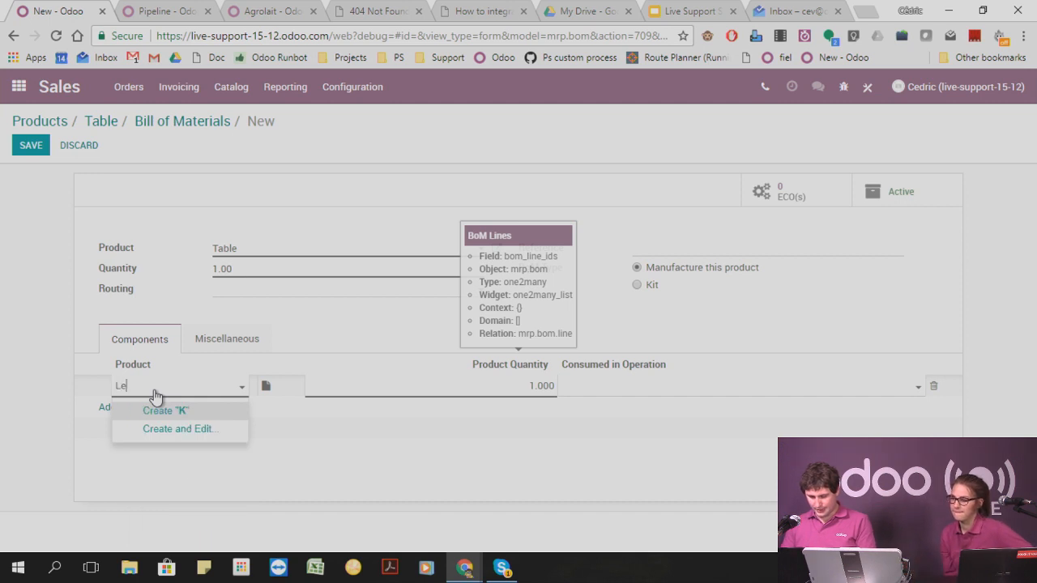
left_click(162, 410)
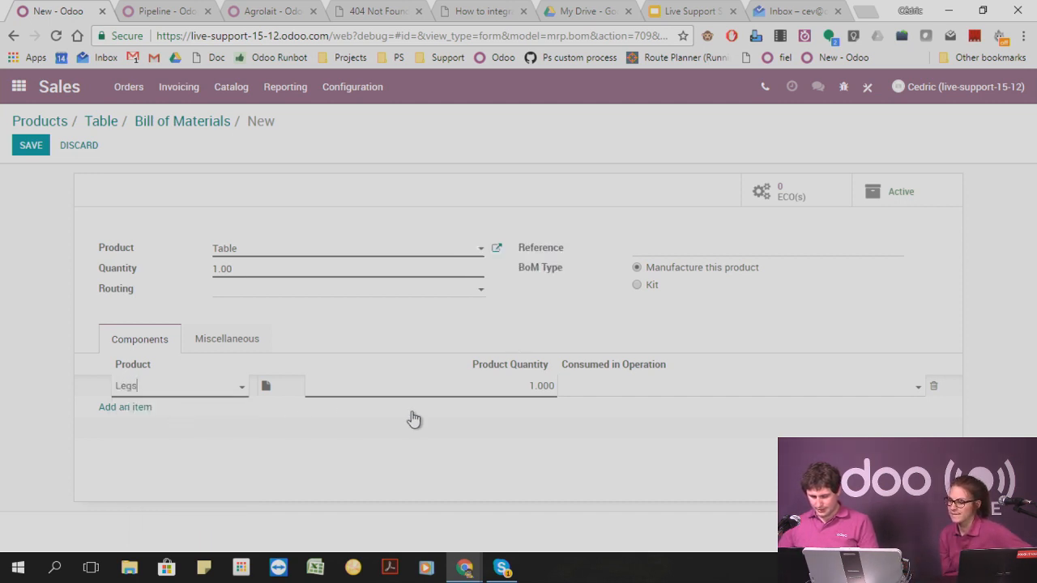
Set the product quantity of the Legs component to 4.
left_click(517, 389)
key("Right")
key("Left")
key("Left")
key("Left")
key("Left")
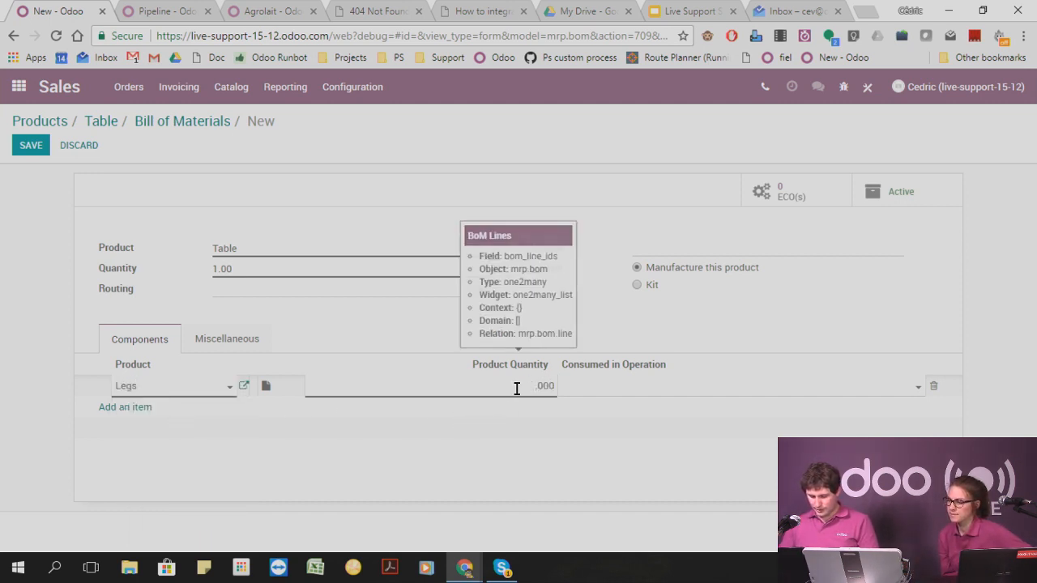
Add a newly created component named Table plate to the bill of materials and save it.
left_click(131, 408)
type("Ta")
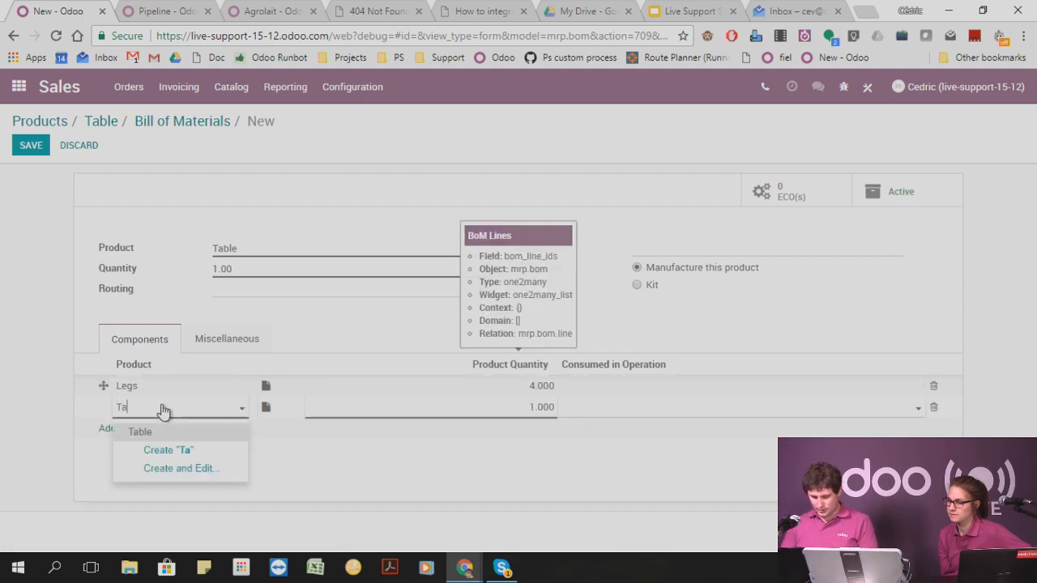
type("Table ")
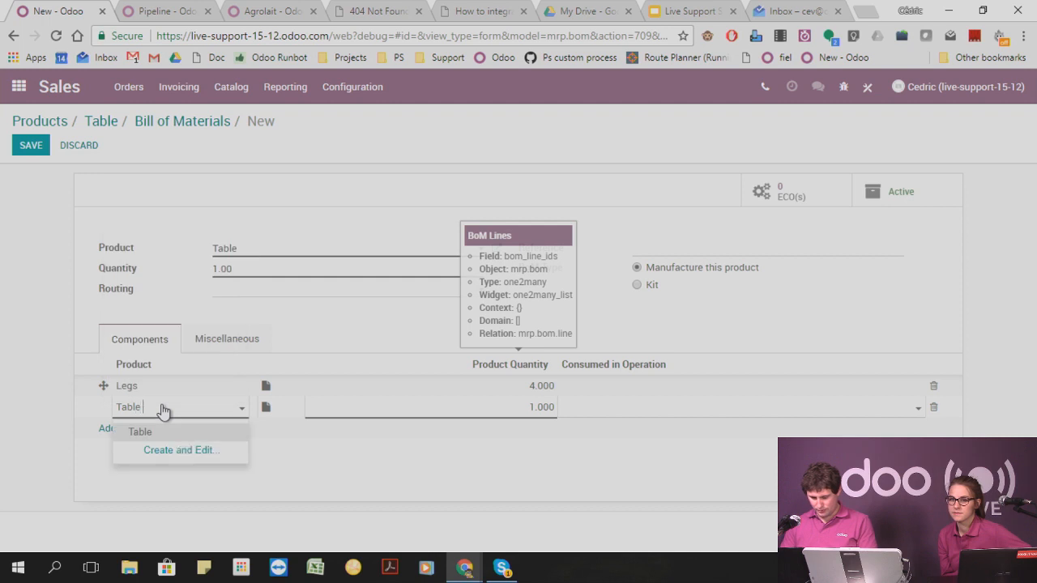
type("plate")
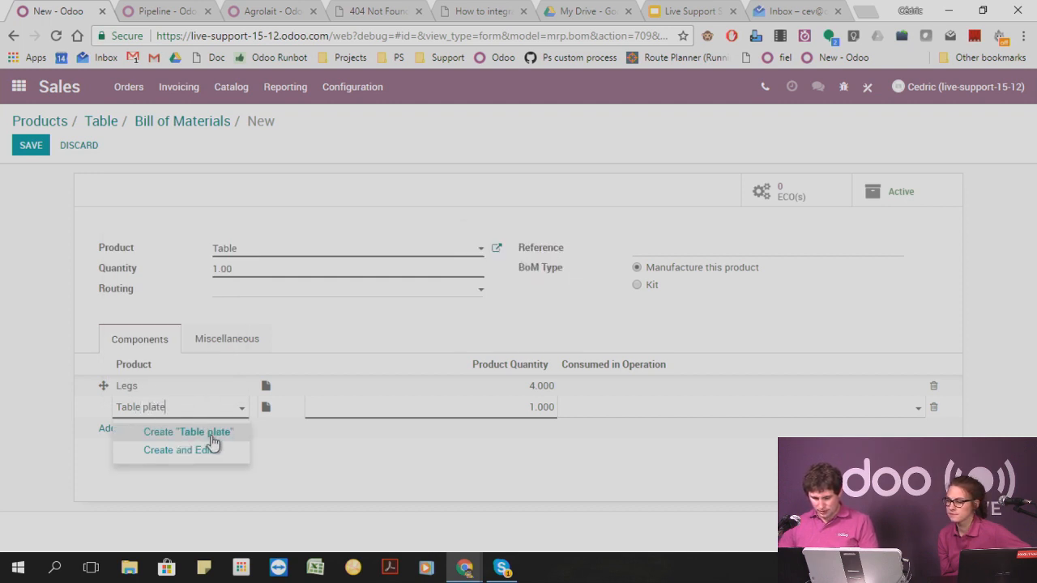
left_click(211, 437)
left_click(32, 150)
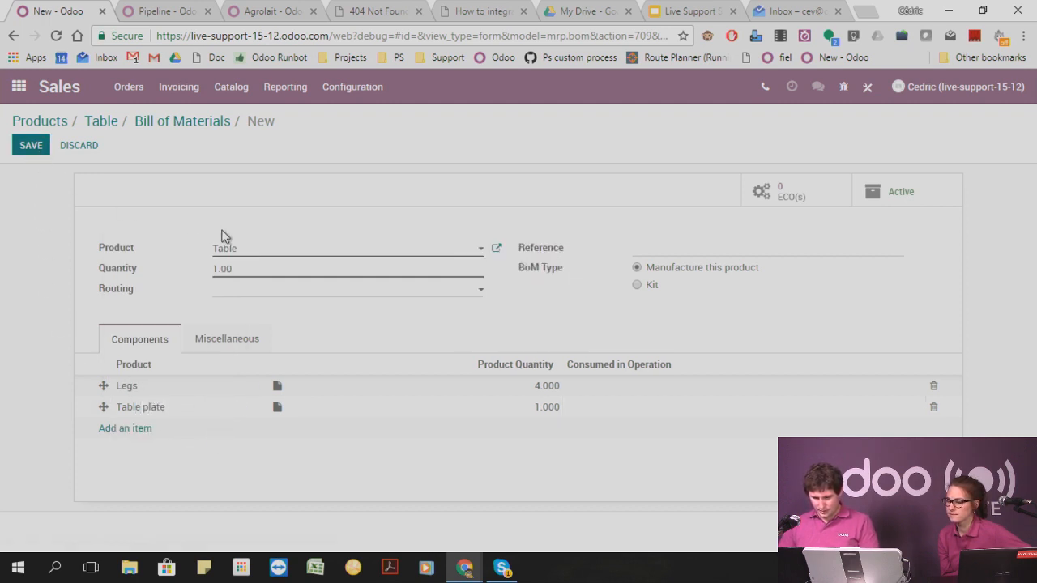
Change the bill of materials type to Kit, save it, and return to the product list.
left_click(30, 151)
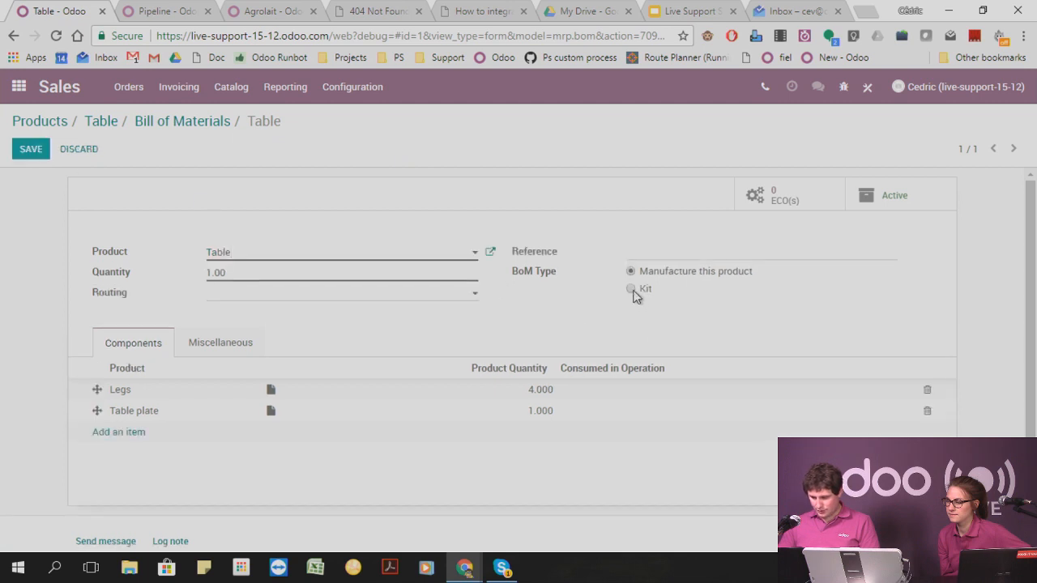
left_click(631, 289)
left_click(29, 154)
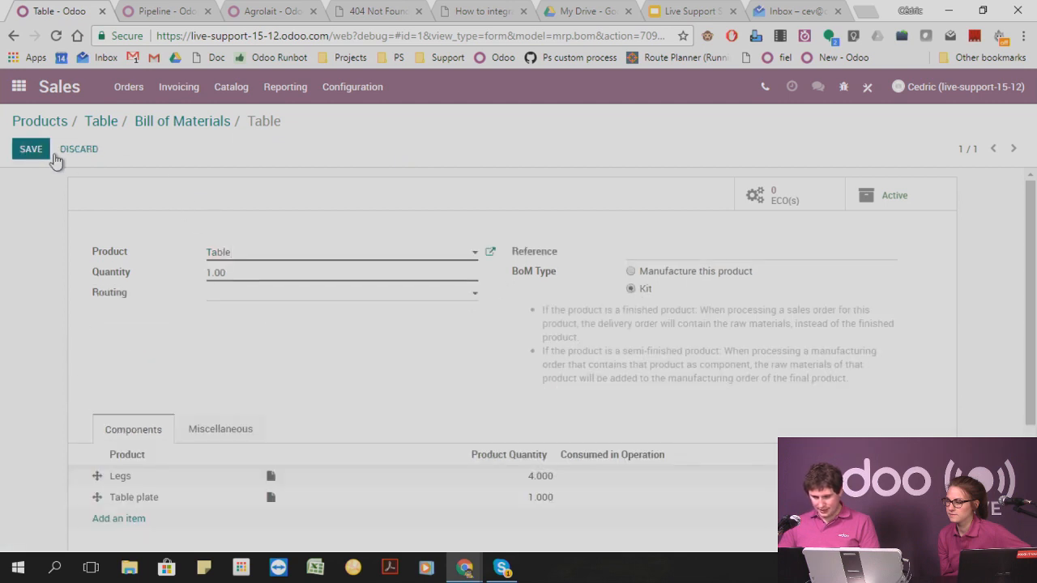
left_click(154, 127)
left_click(98, 122)
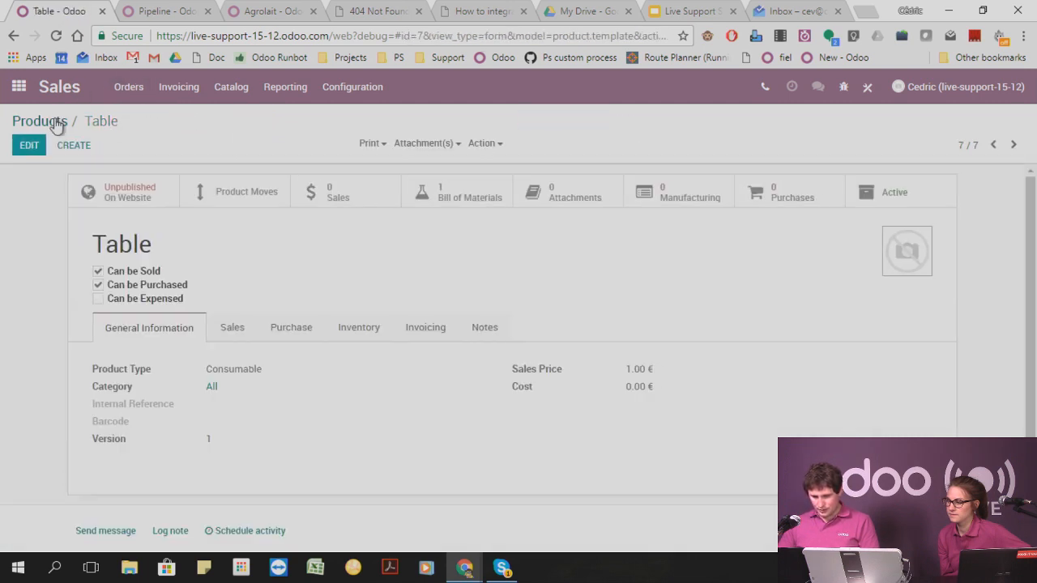
left_click(57, 123)
Start a new sales order for the existing customer other than Agrolait.
left_click(130, 88)
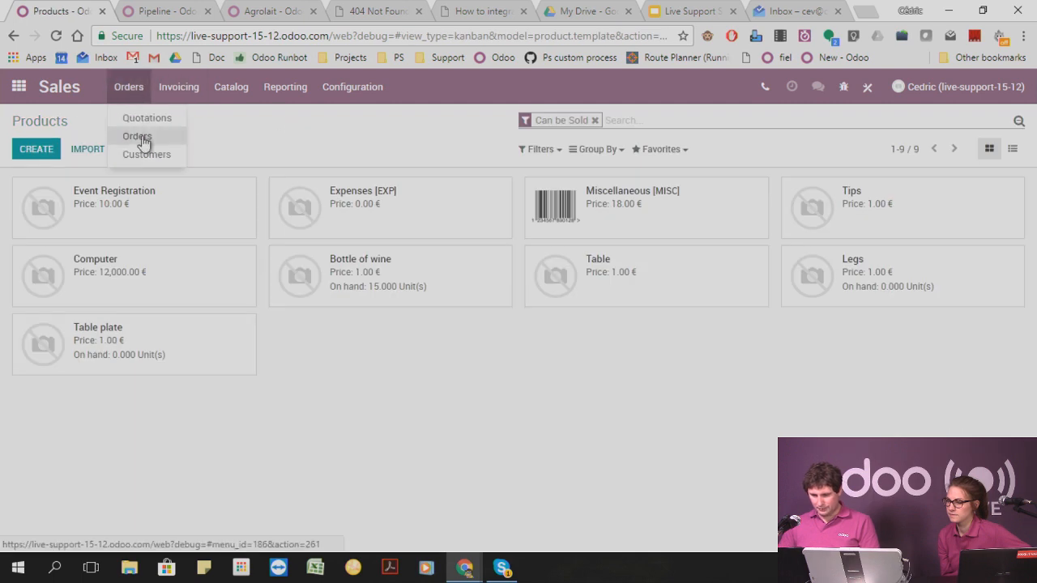
left_click(142, 138)
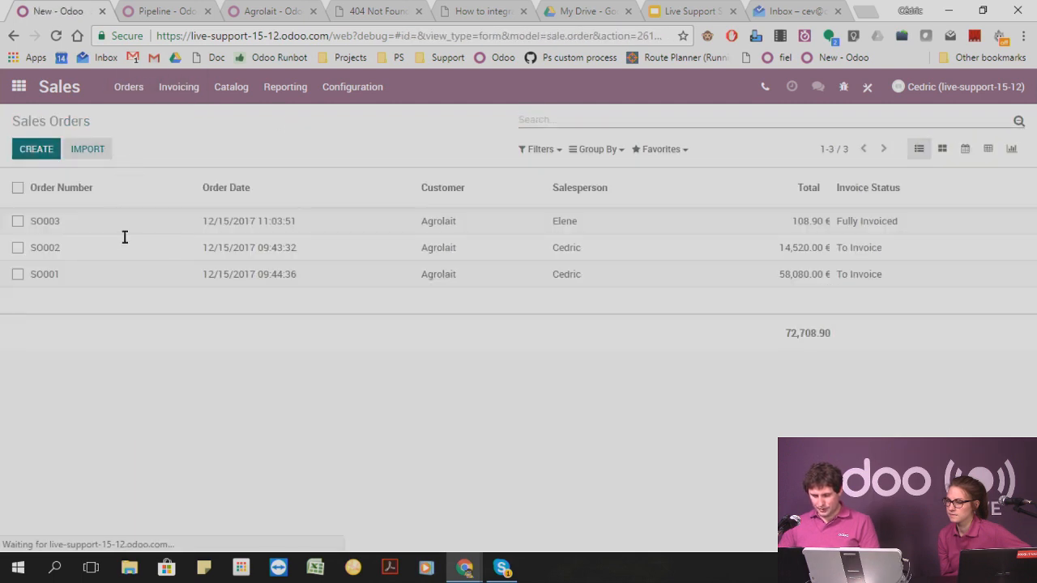
left_click(241, 284)
left_click(247, 322)
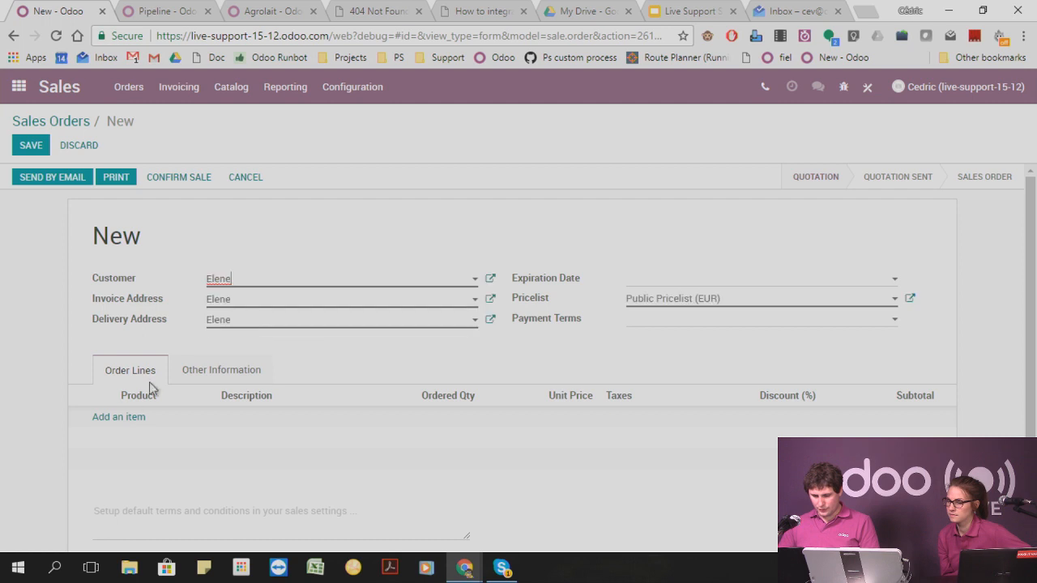
Add the Table product as an order line on the new sales order and confirm the sale.
left_click(122, 418)
type("t")
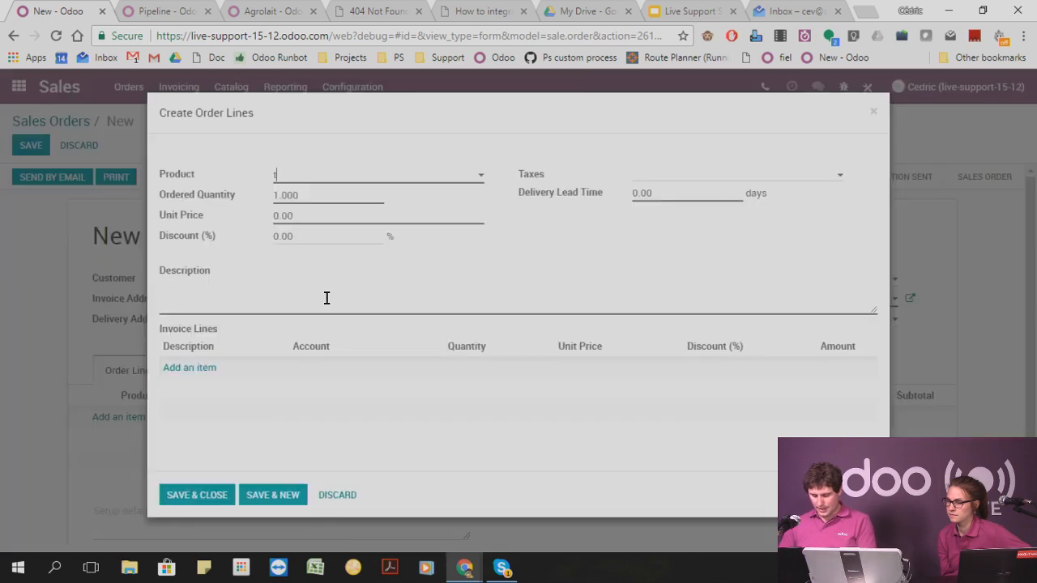
type("abl")
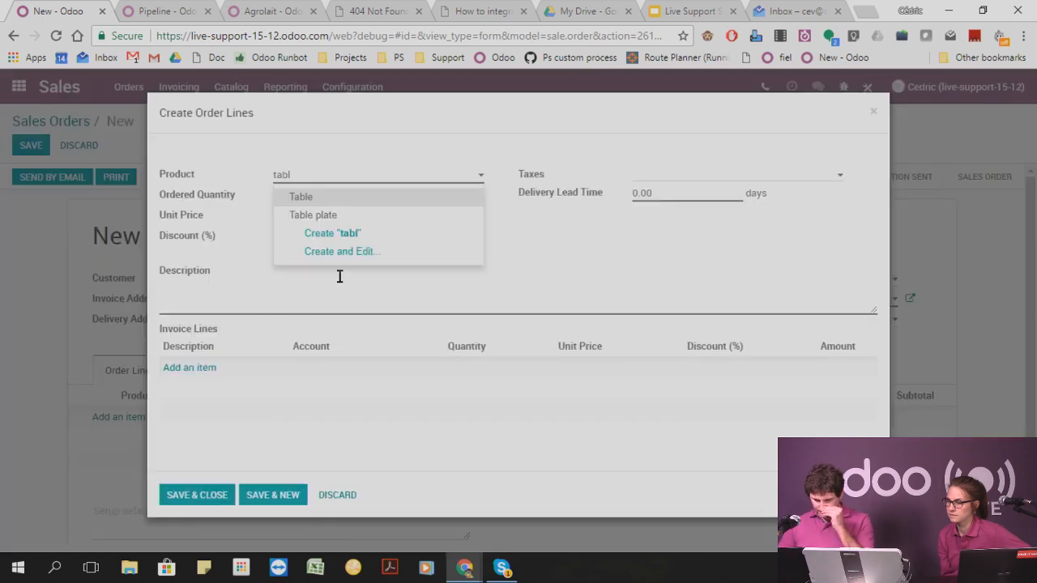
left_click(321, 199)
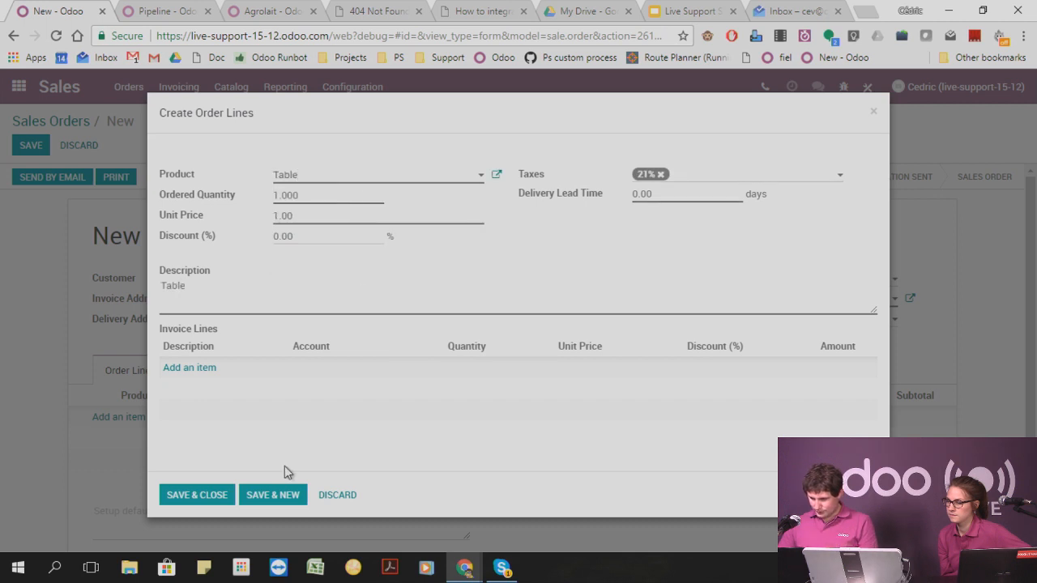
left_click(200, 494)
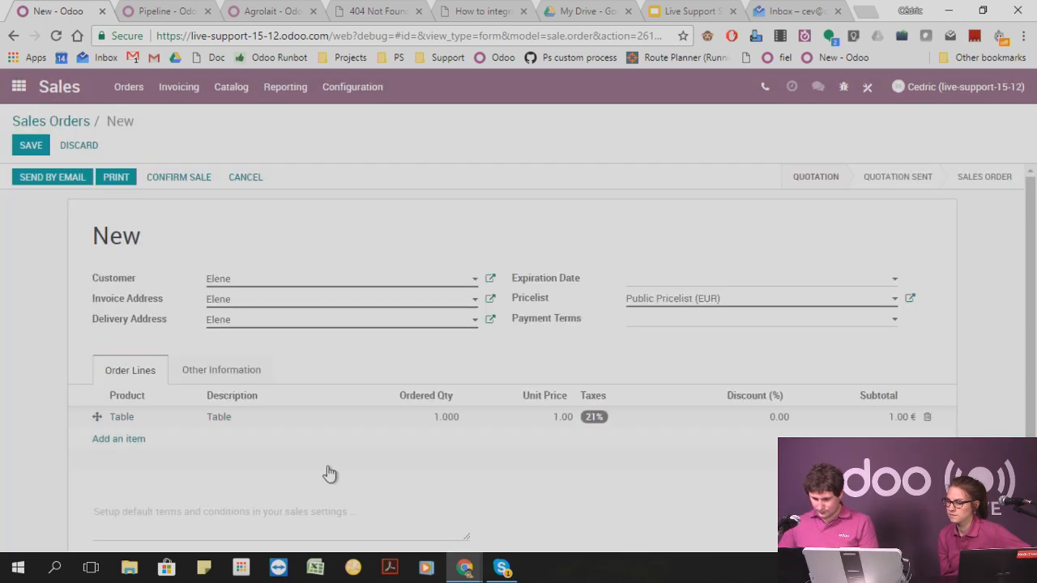
left_click(169, 181)
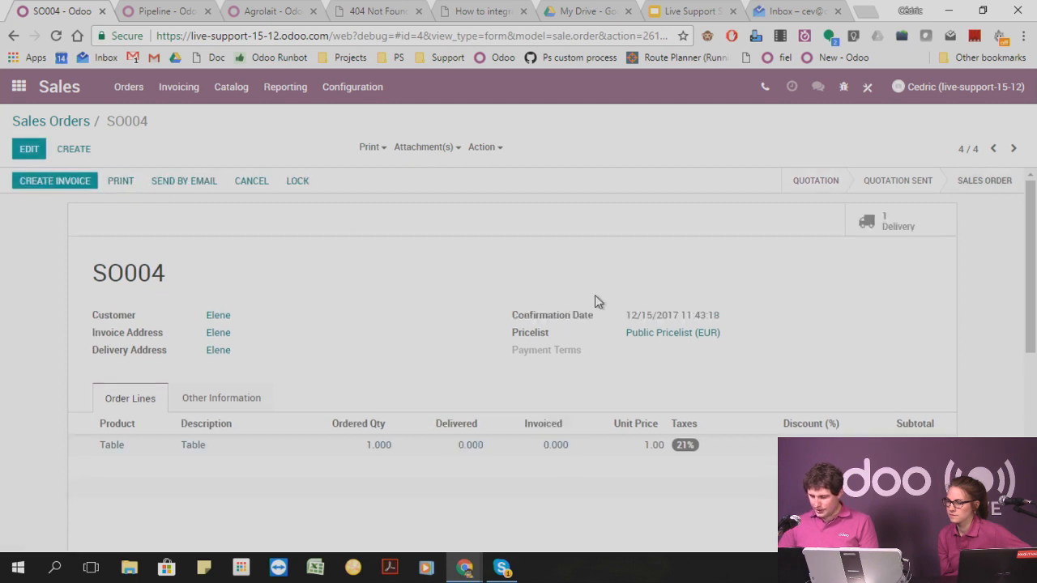
Print the delivery slip from the new order's delivery and view the resulting PDF.
left_click(891, 231)
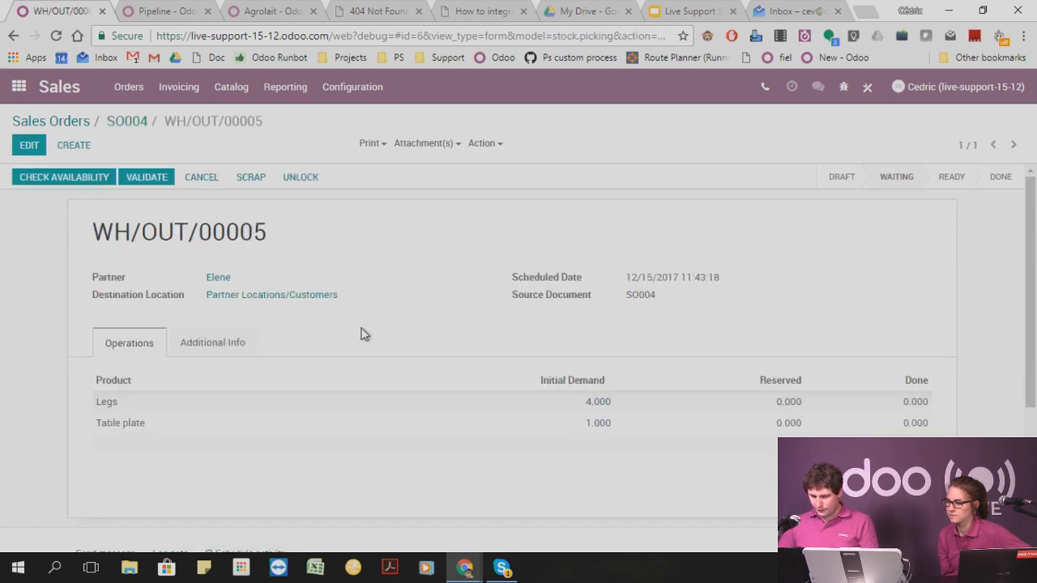
left_click(375, 144)
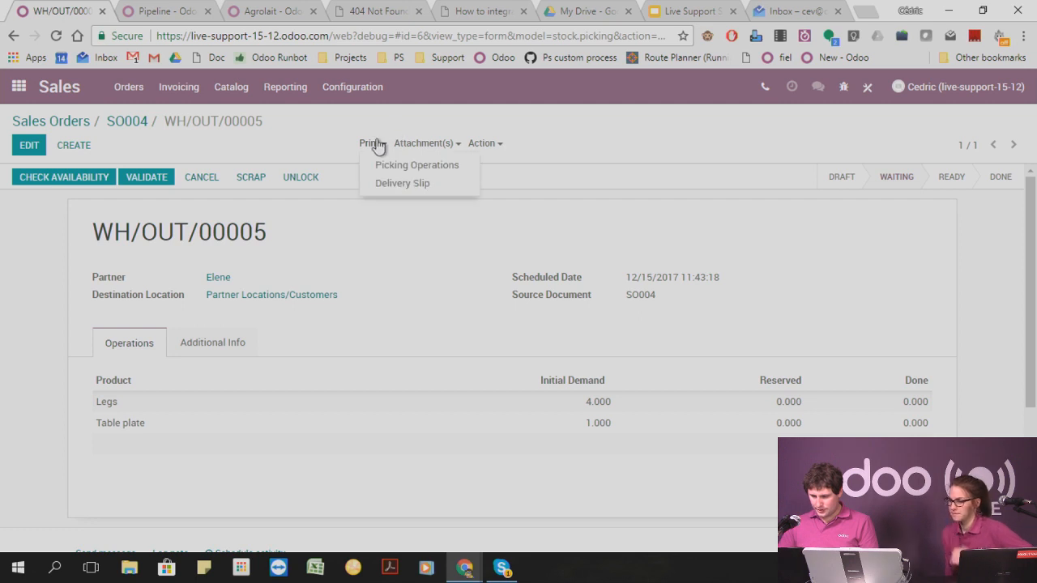
left_click(404, 184)
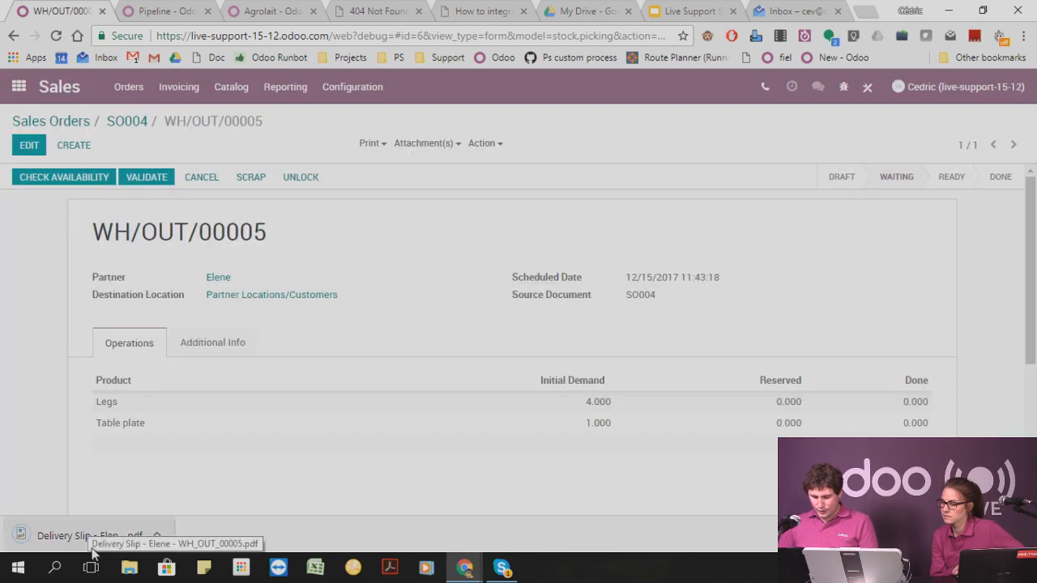
left_click(69, 541)
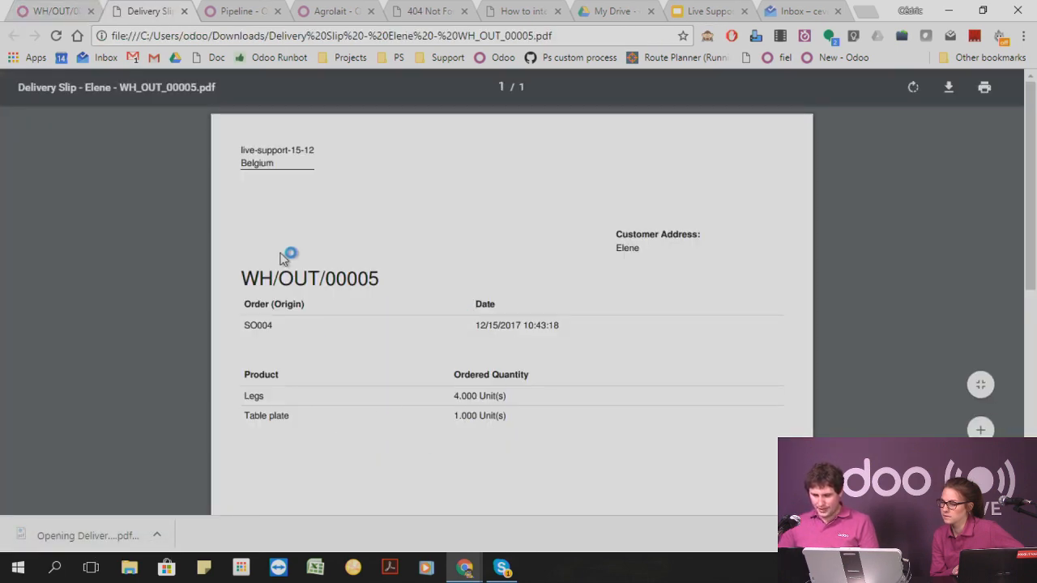
left_click(184, 11)
Print the Picking Operations report for delivery WH/OUT/00005, view the PDF and close it.
left_click(369, 143)
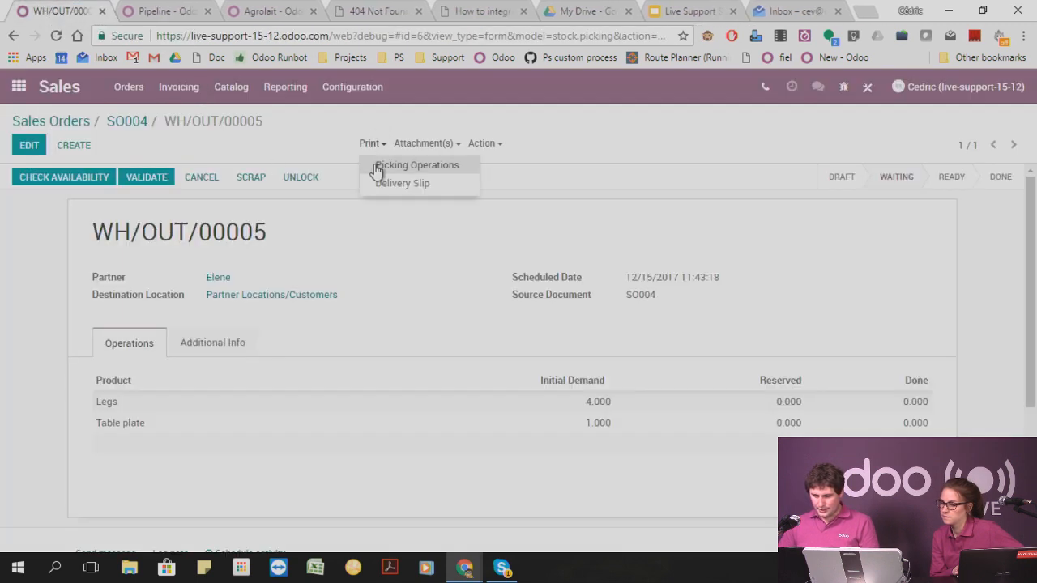
left_click(382, 176)
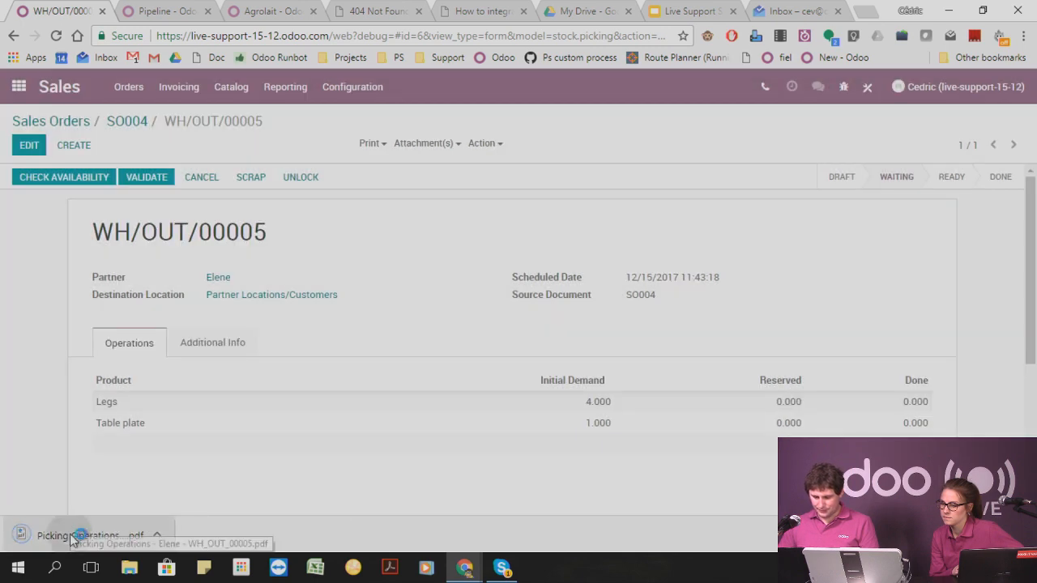
left_click(33, 533)
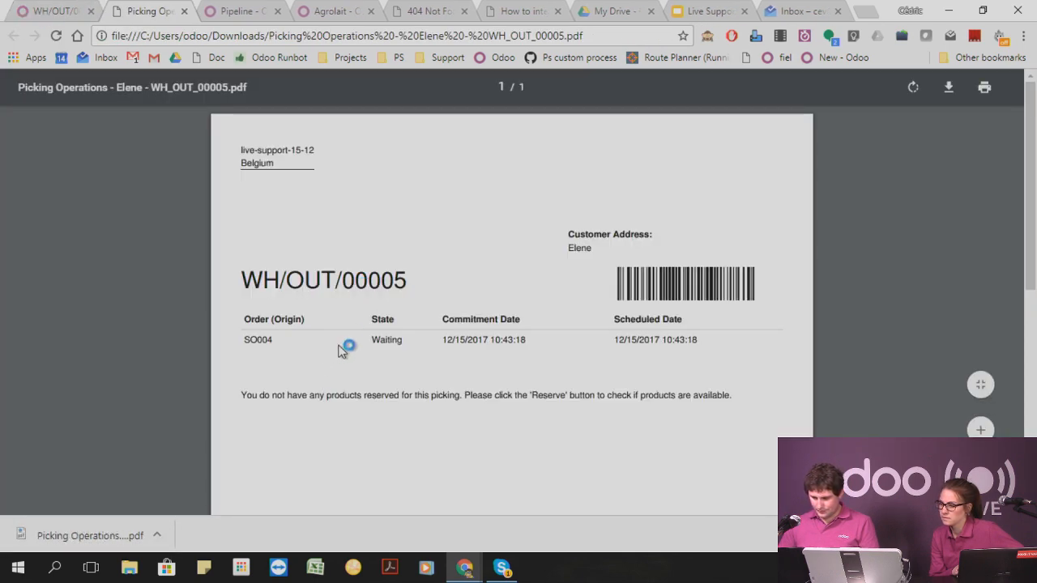
left_click_drag(292, 398, 595, 398)
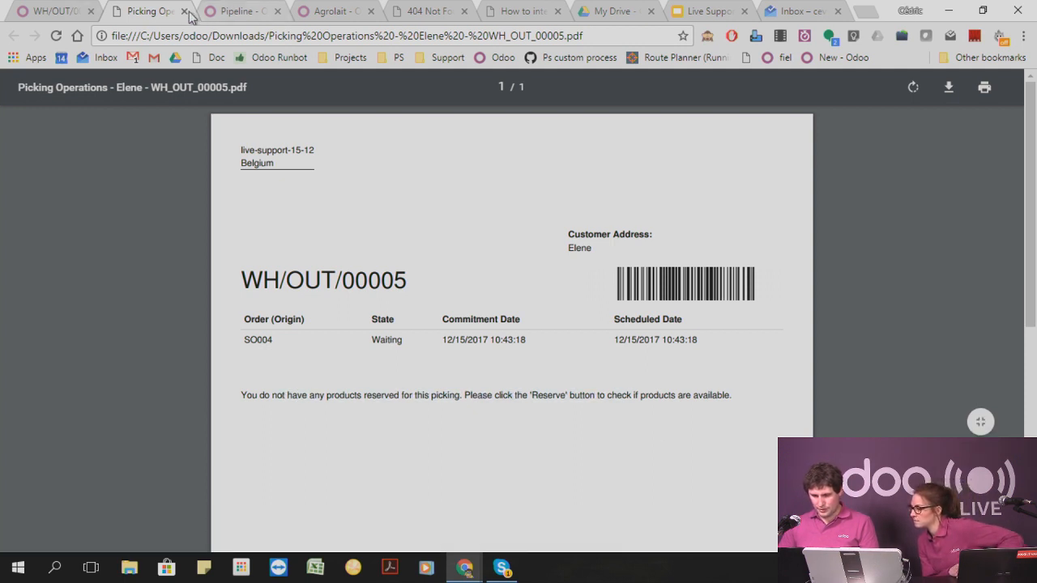
left_click(183, 11)
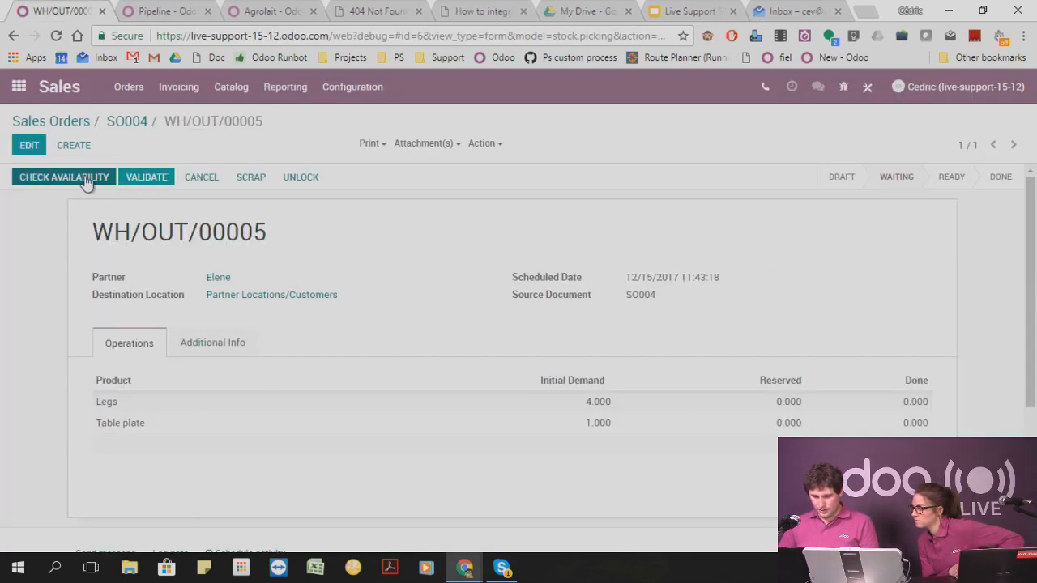
Validate the delivery as an immediate transfer, and print and view its Picking Operations report again.
left_click(146, 179)
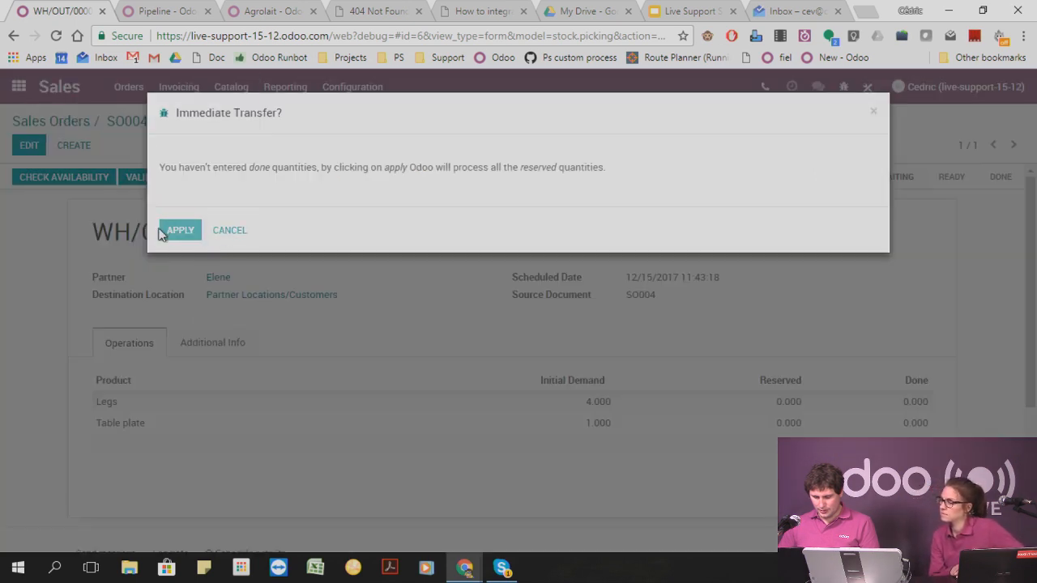
left_click(179, 229)
left_click(370, 144)
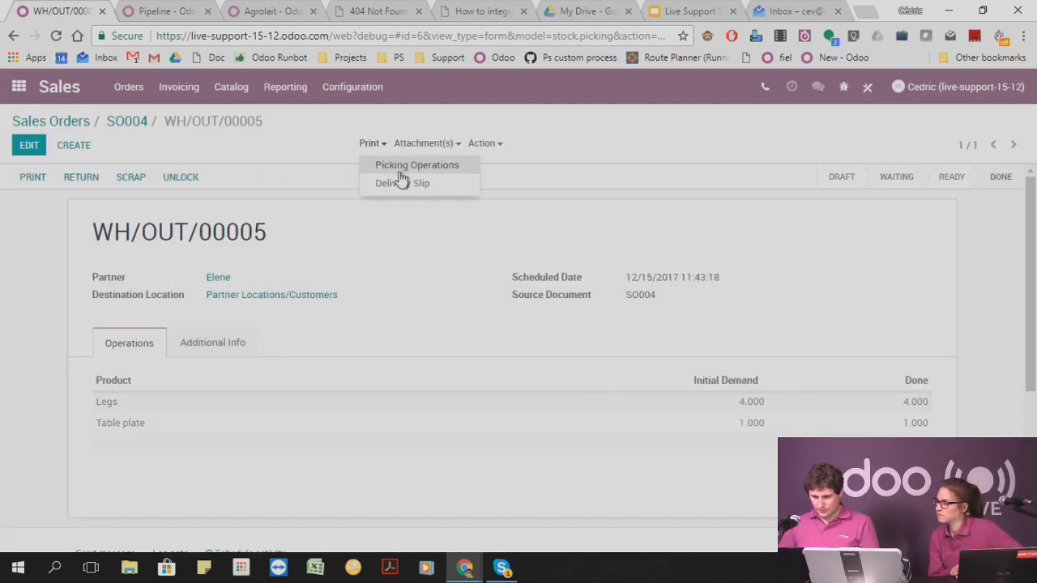
left_click(403, 175)
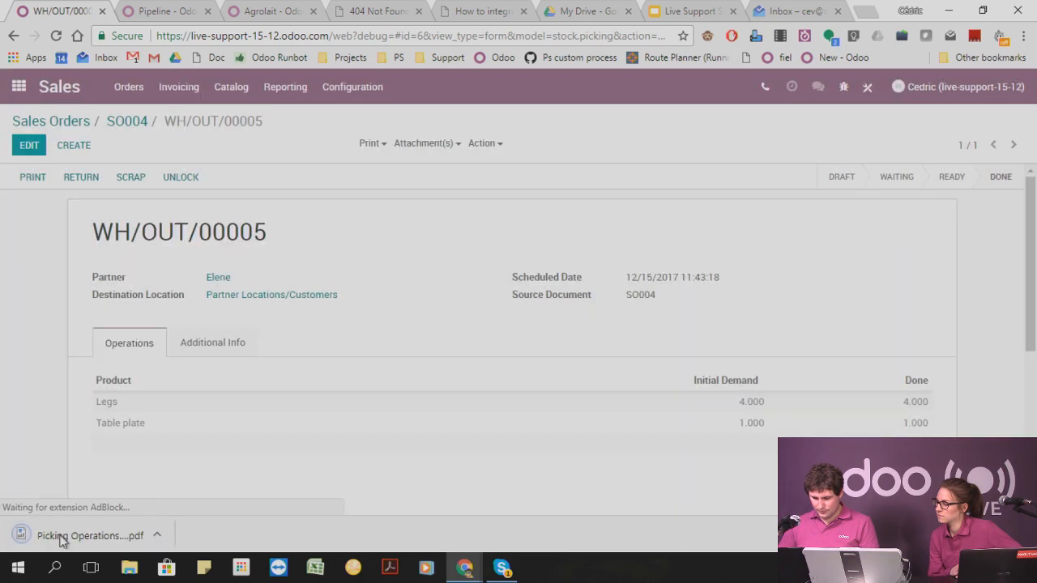
left_click(63, 537)
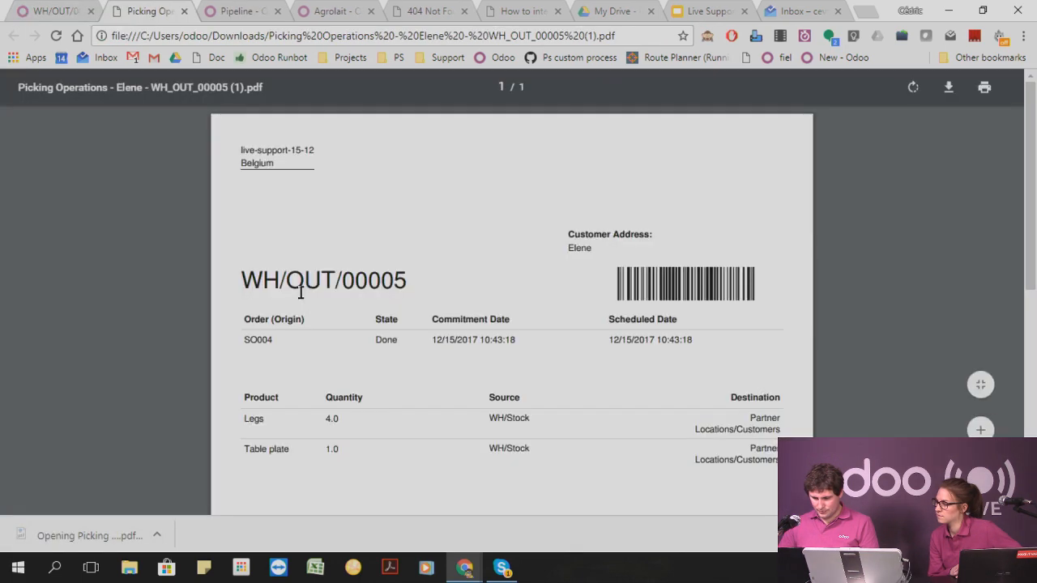
left_click(37, 10)
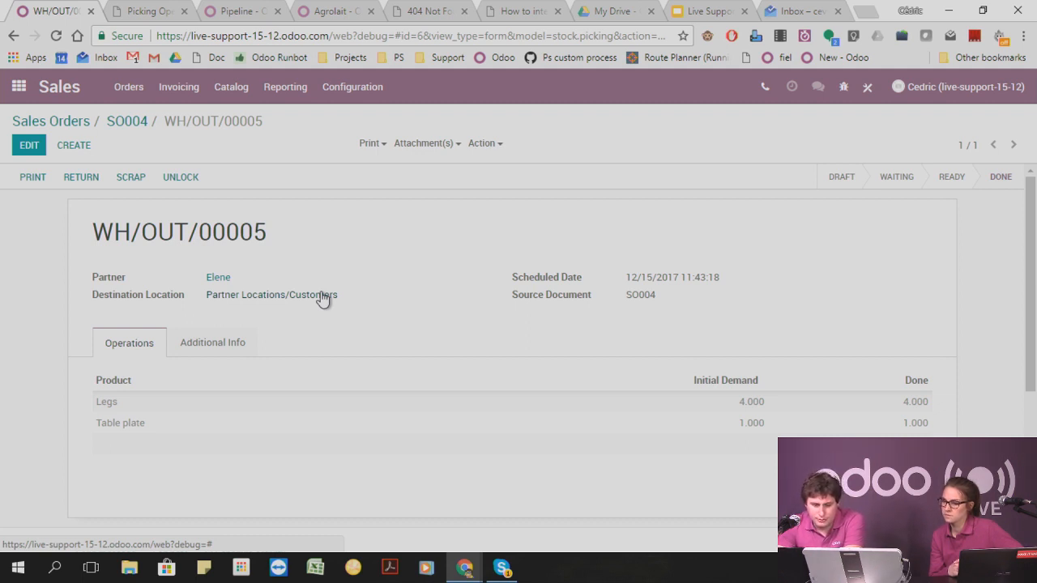
left_click(370, 144)
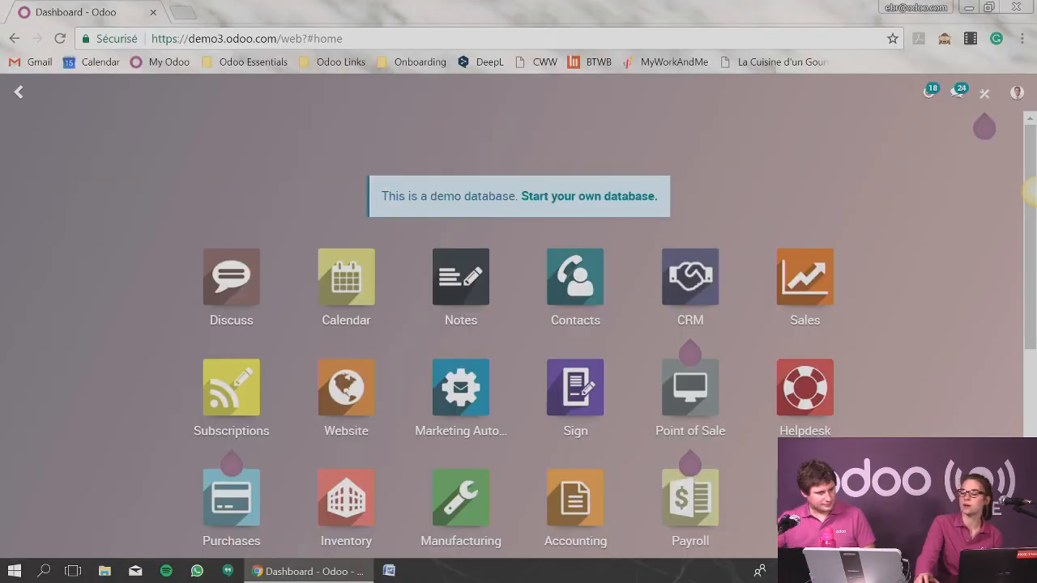
Look through the demo database's apps and view the manufacturing orders in Manufacturing.
scroll(518, 324, "down", 3)
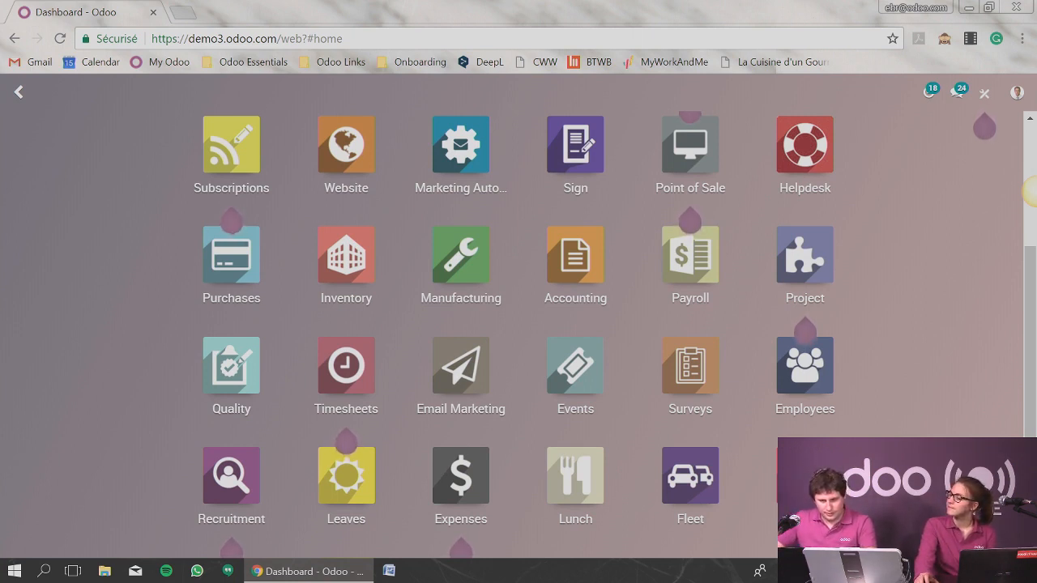
scroll(930, 435, "up", 3)
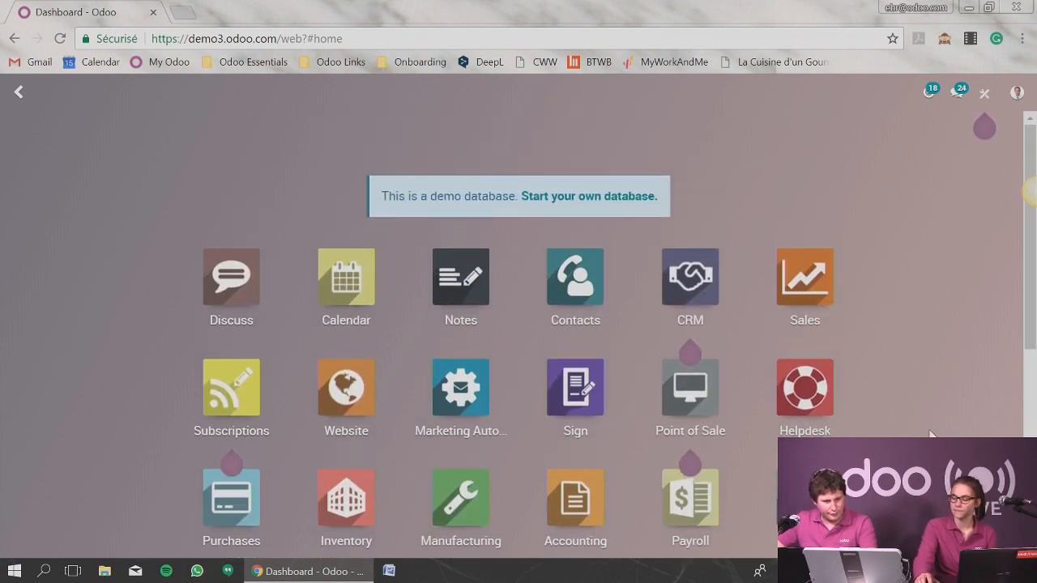
scroll(577, 354, "down", 3)
scroll(209, 477, "down", 1)
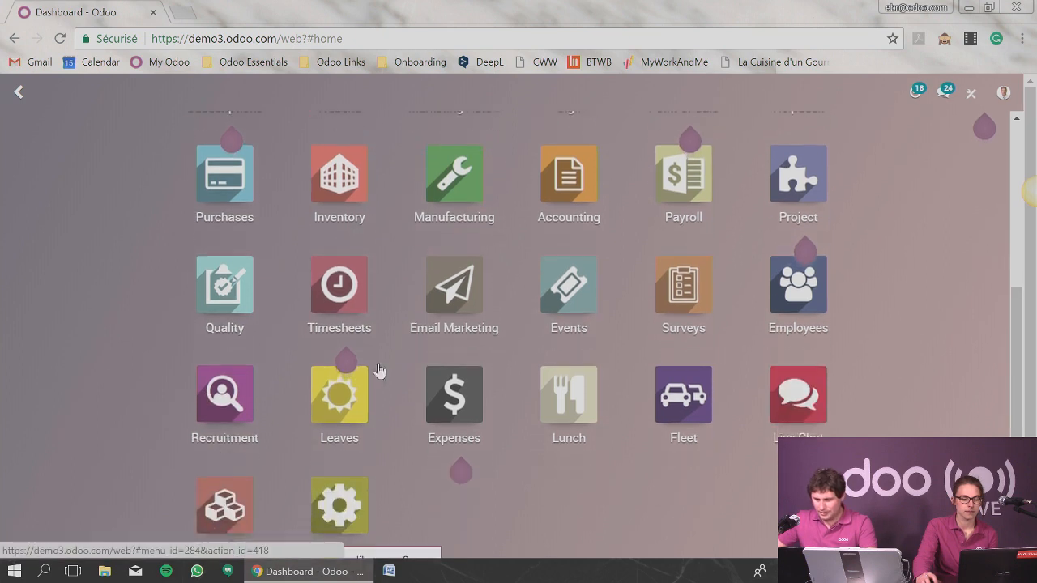
left_click(441, 182)
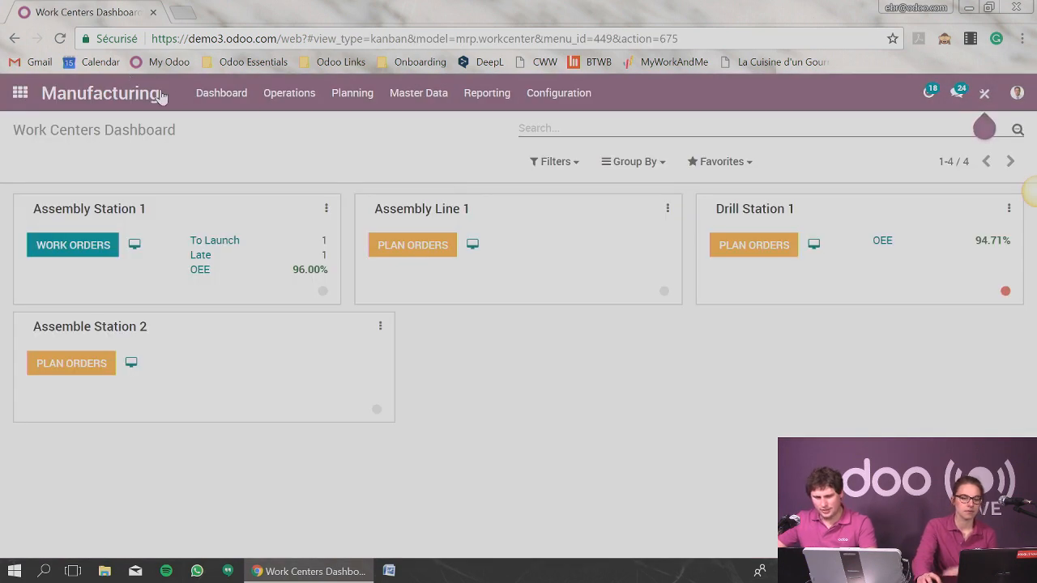
left_click(291, 94)
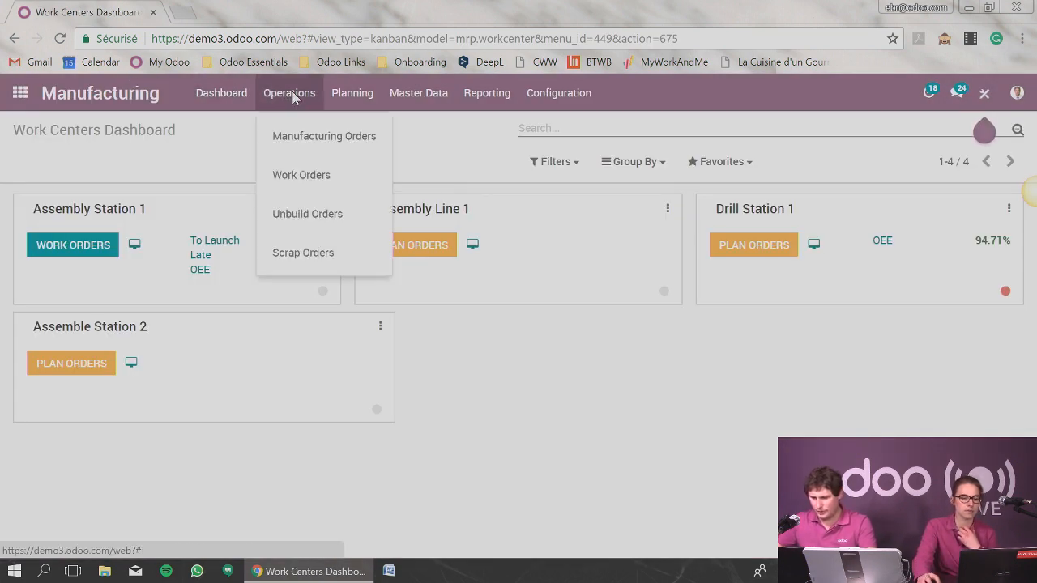
left_click(291, 136)
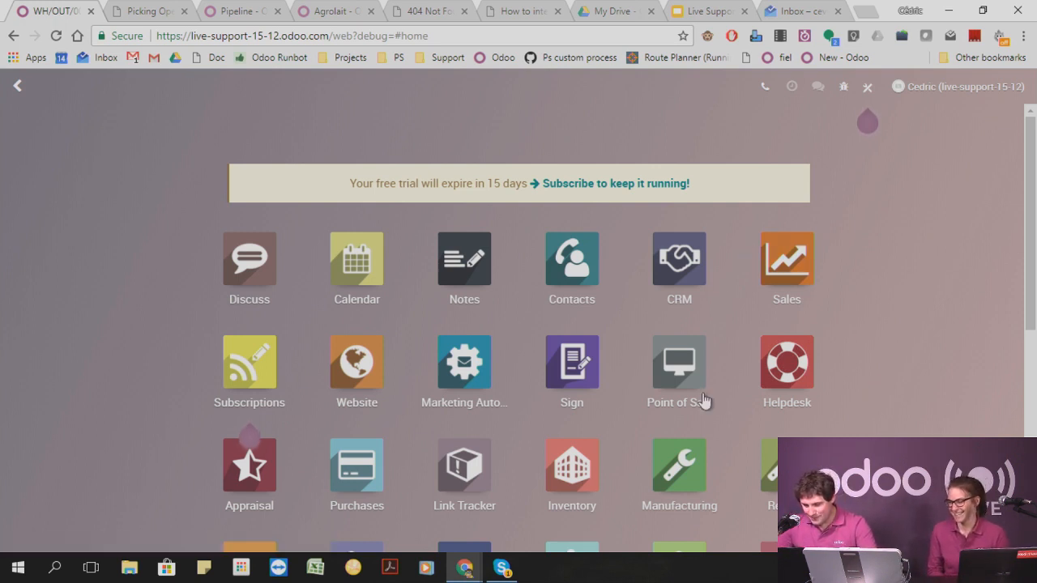
In the live-support database, open the Table product's bill of materials in Manufacturing.
left_click(672, 468)
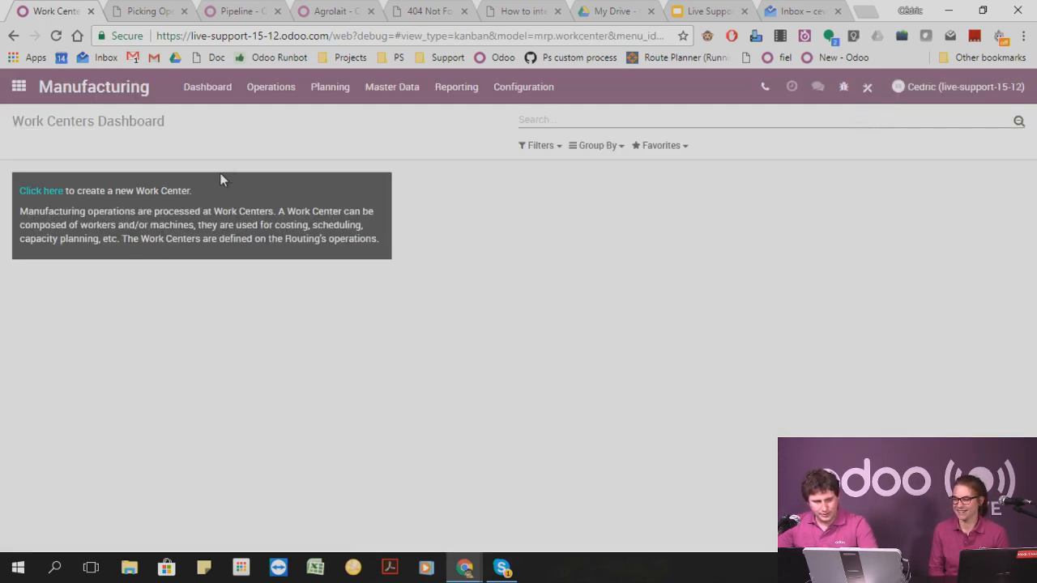
left_click(254, 91)
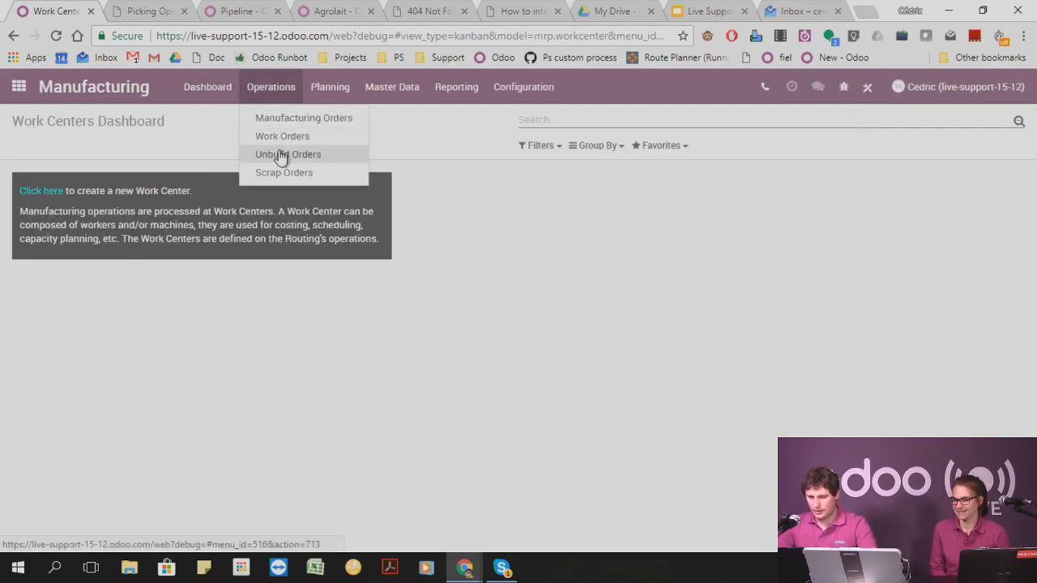
left_click(329, 97)
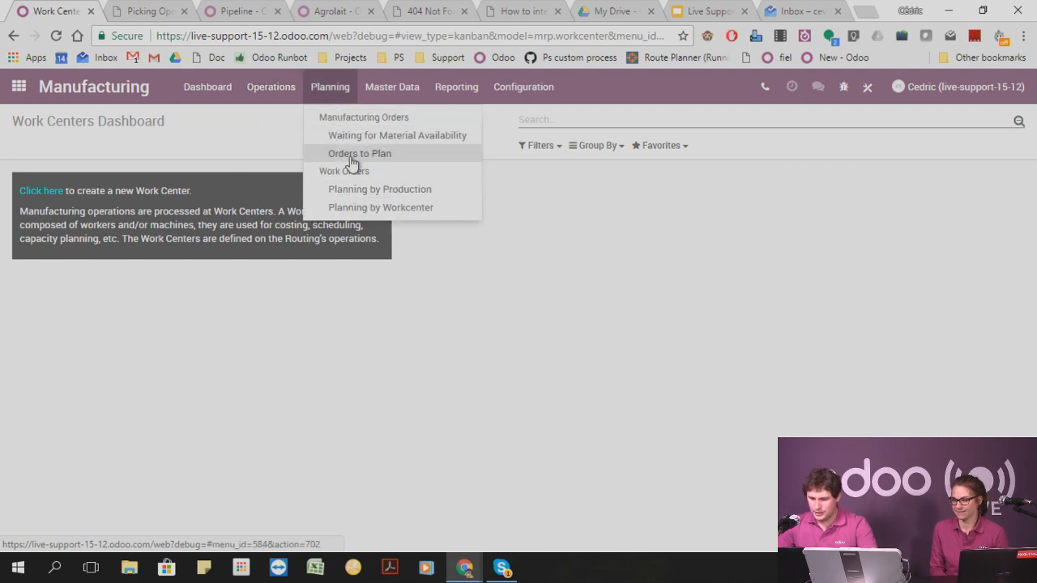
left_click(375, 91)
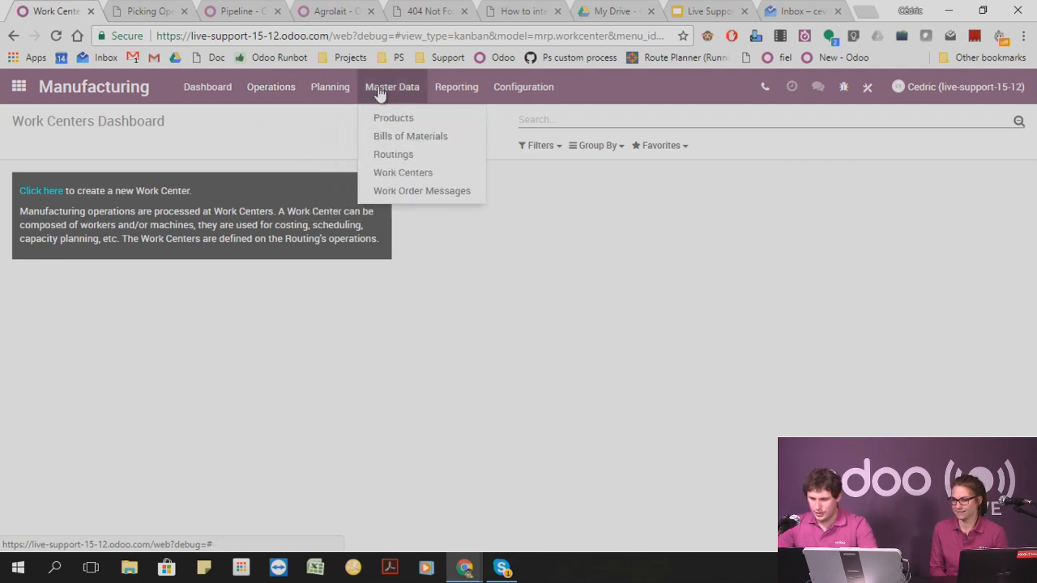
left_click(409, 156)
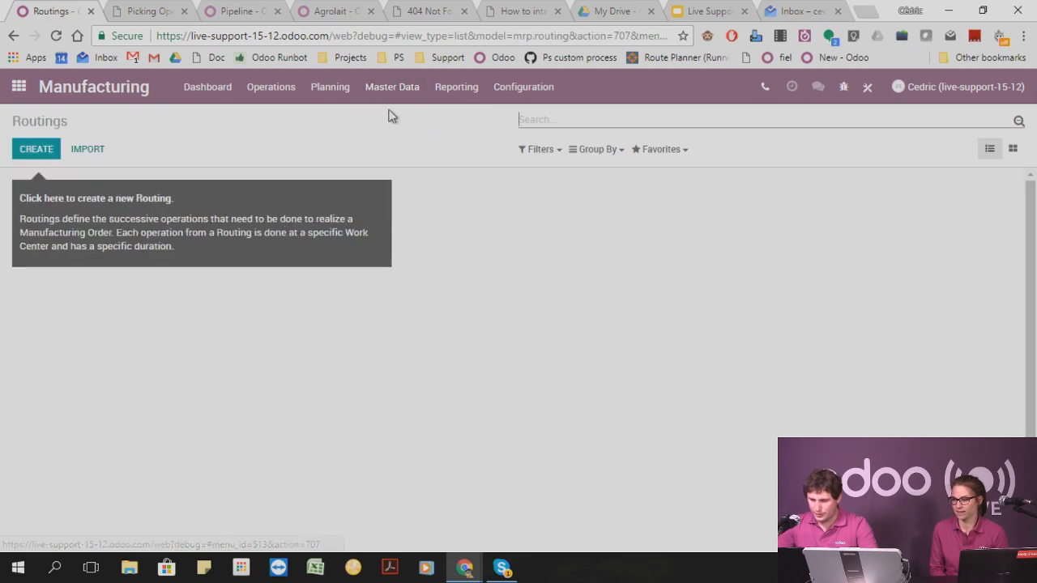
left_click(392, 91)
left_click(403, 135)
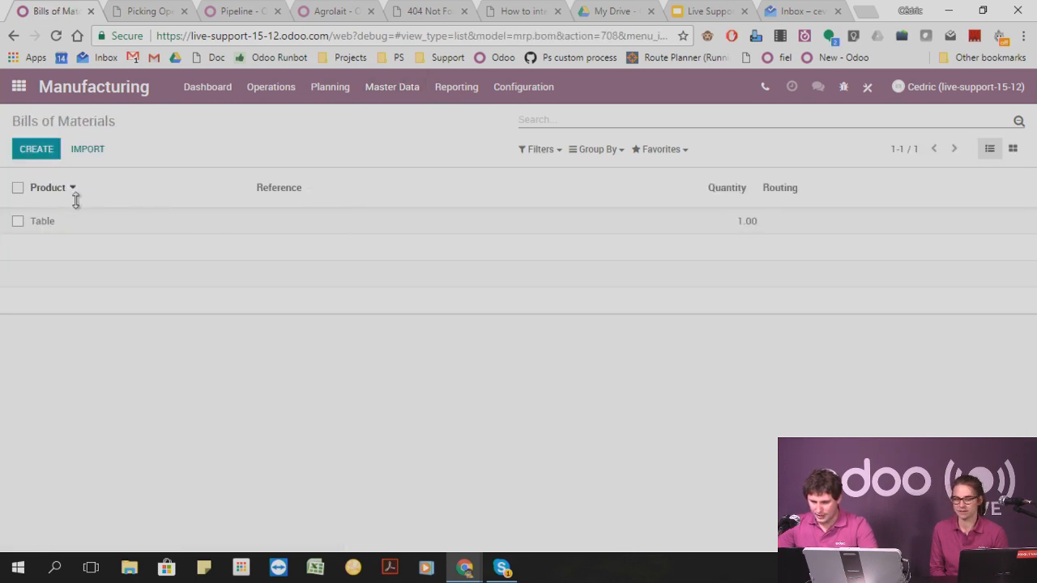
left_click(58, 222)
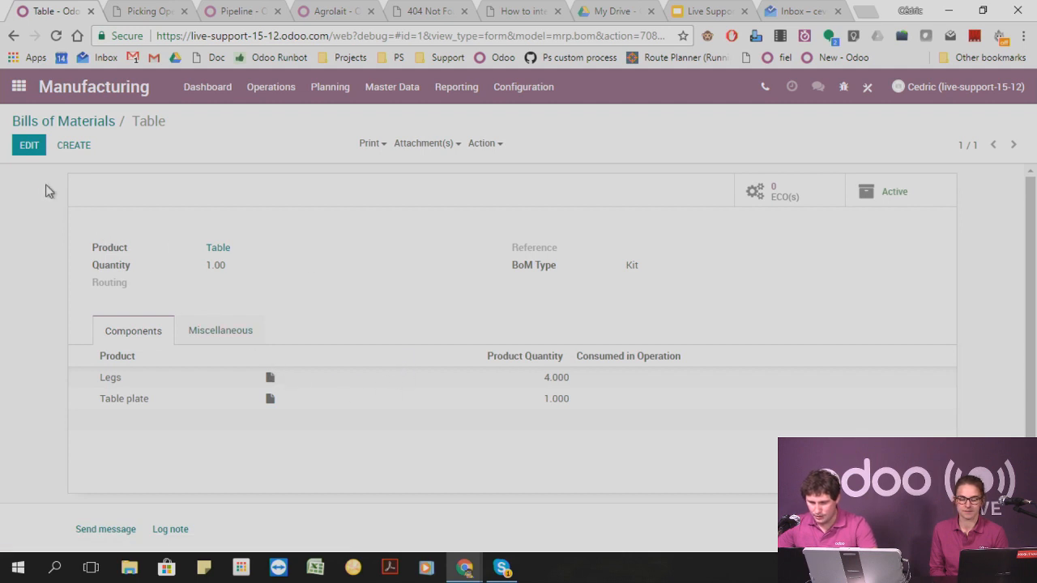
Edit the Table bill of materials and start a new routing named "Build table" for it.
left_click(33, 149)
left_click(220, 295)
left_click(274, 315)
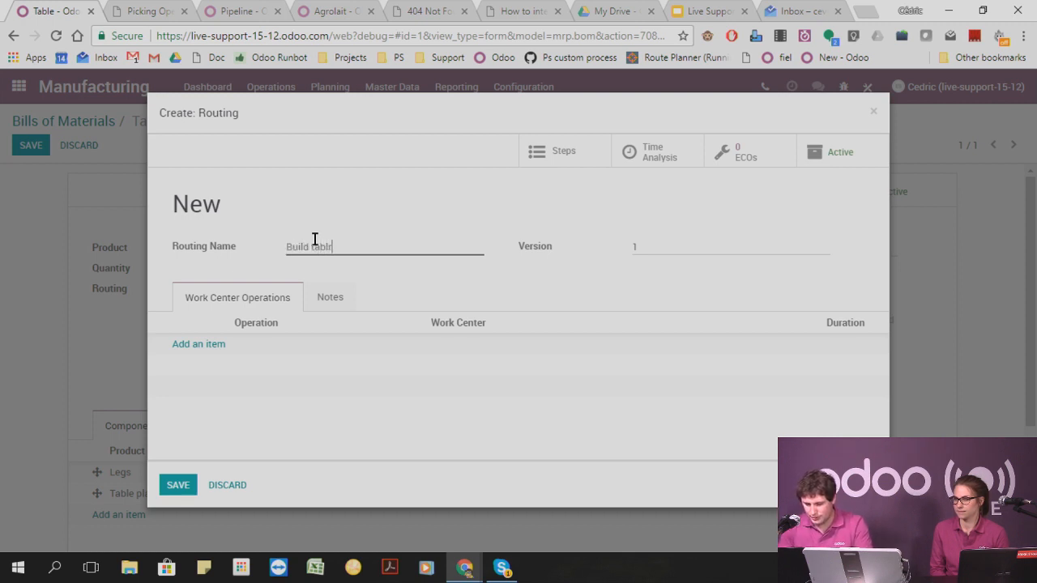
type("Build table")
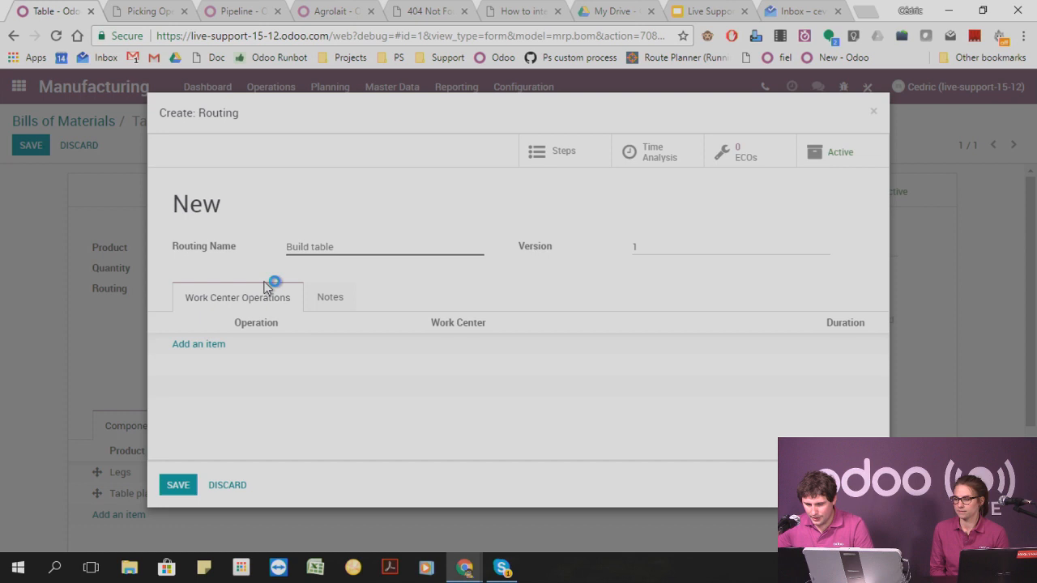
Add an "Assemble" operation to the routing, performed at a newly created work center named "Assembly center".
left_click(202, 347)
left_click(318, 177)
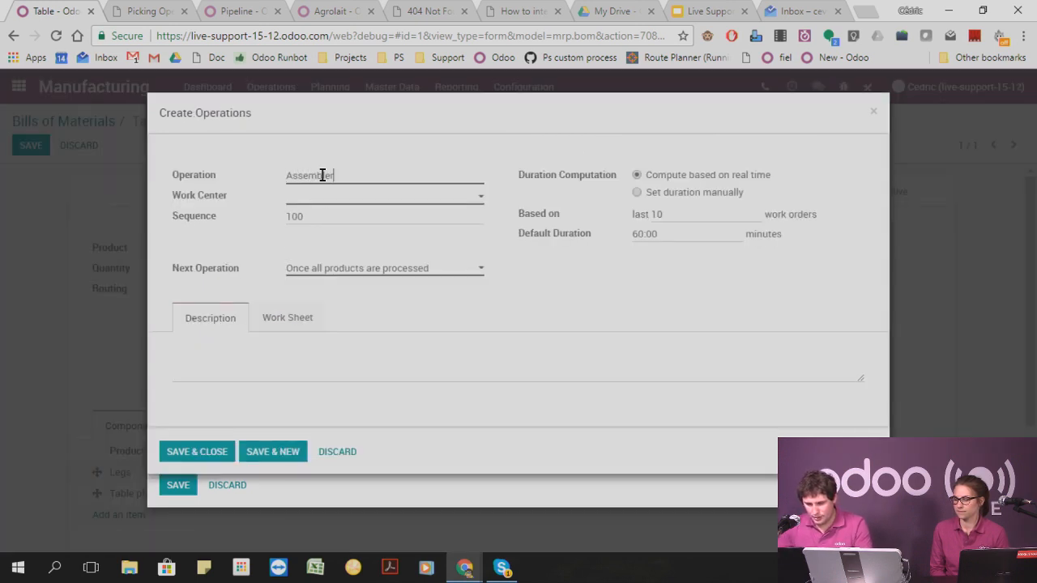
left_click(315, 199)
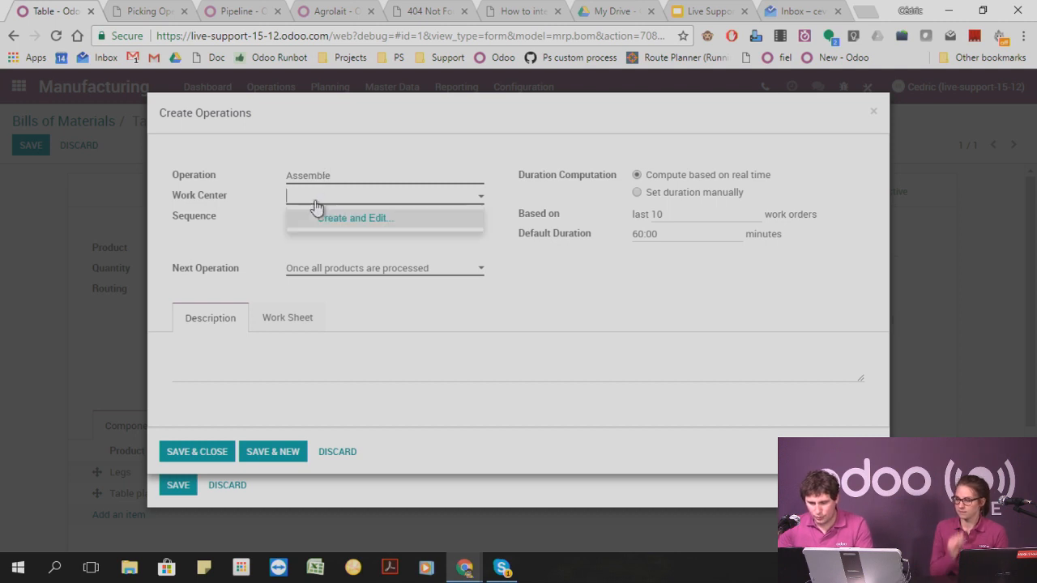
type("Assemply")
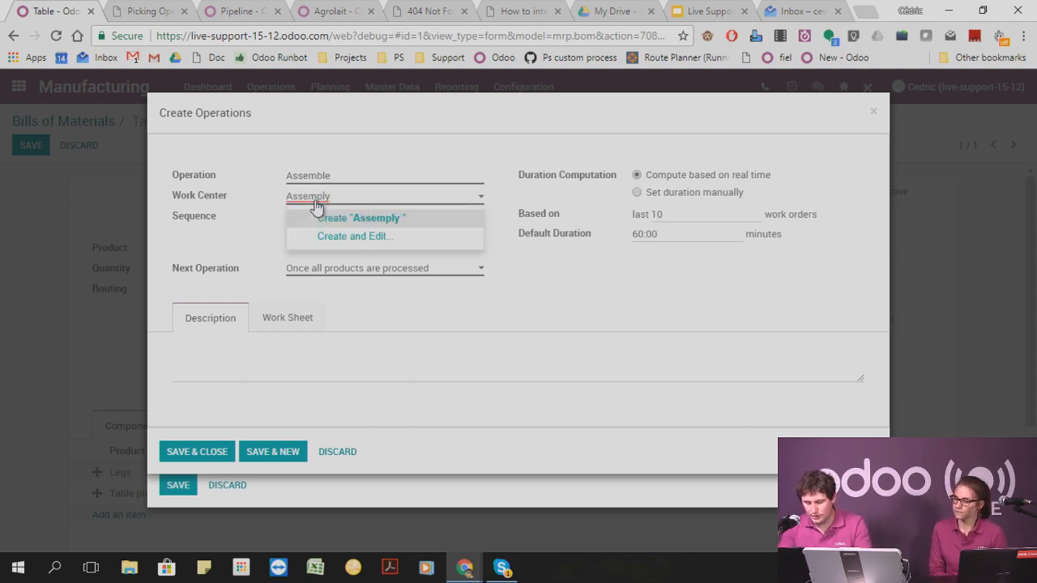
type(" center")
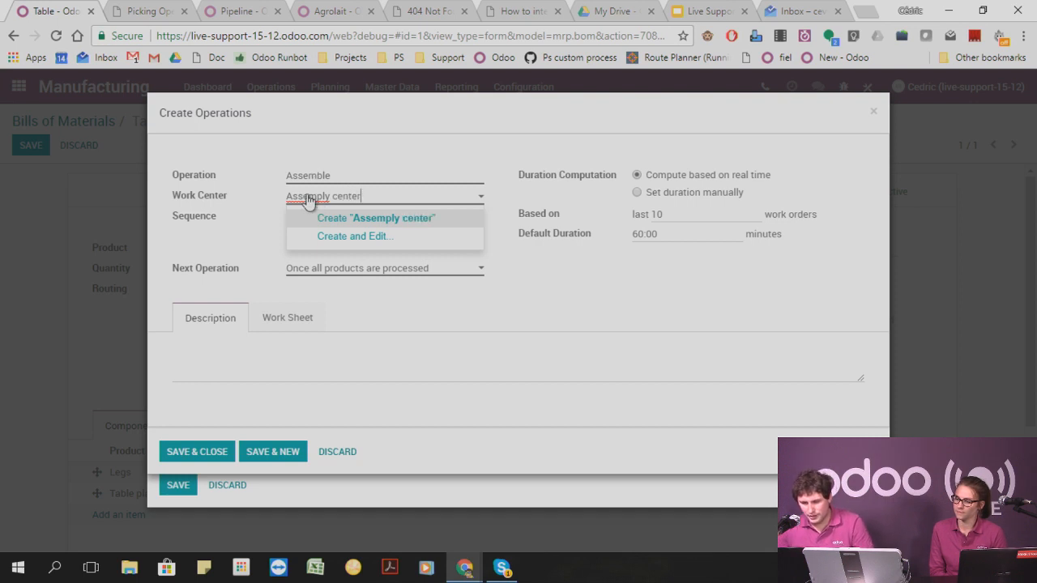
right_click(311, 197)
left_click(335, 208)
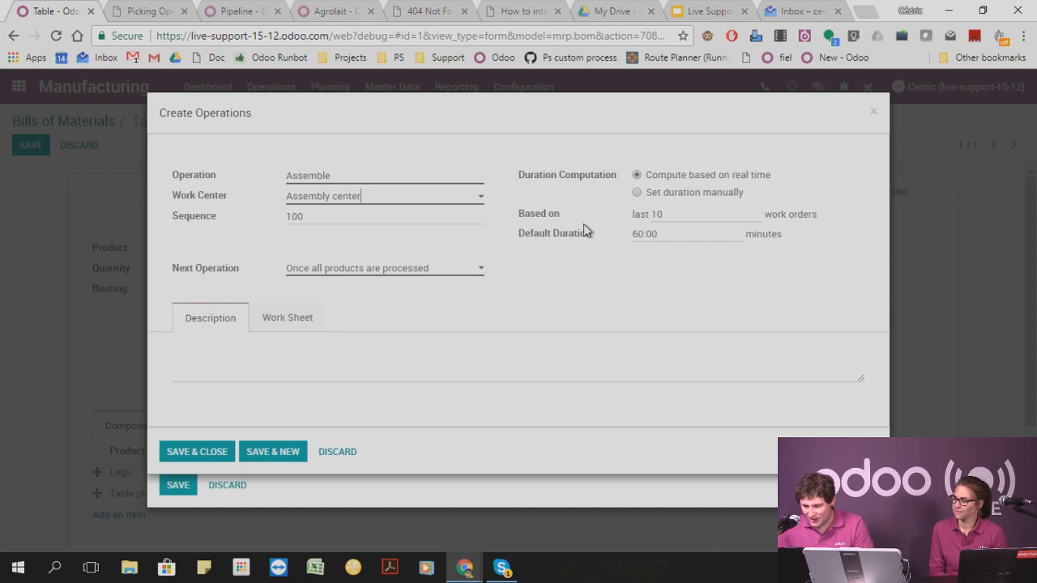
left_click(194, 453)
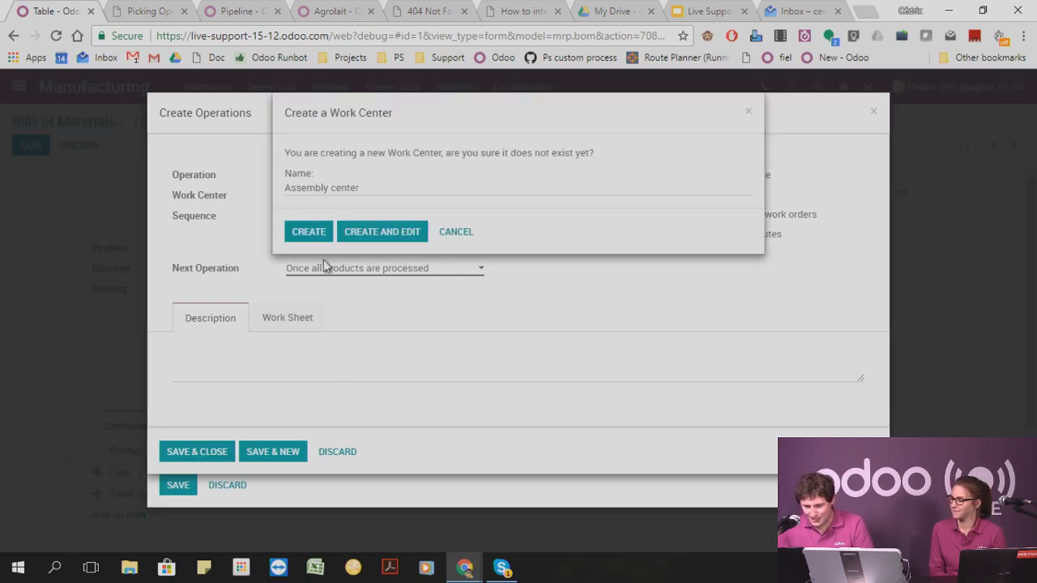
left_click(296, 233)
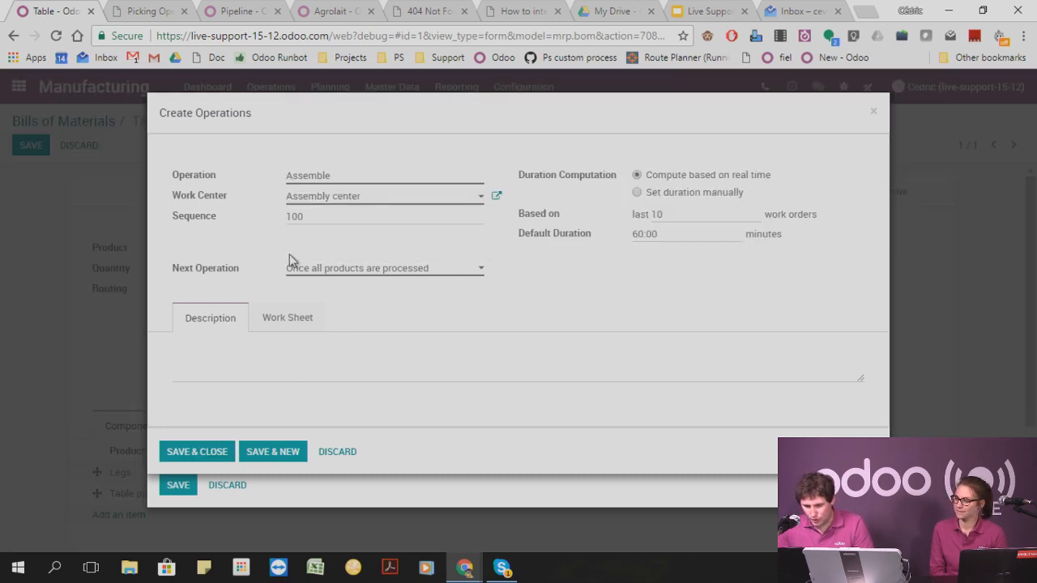
left_click(208, 451)
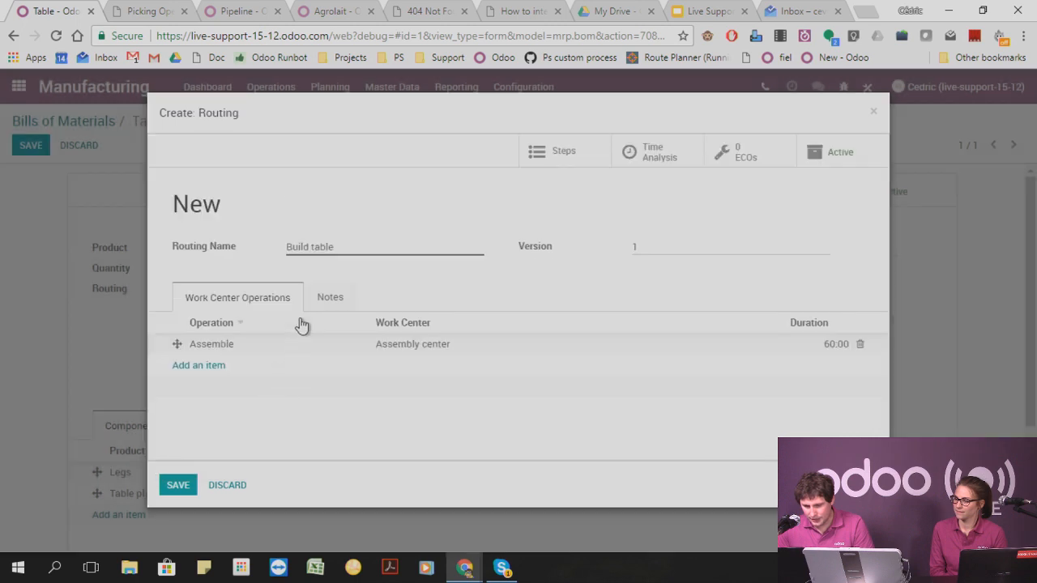
Add a "Paint" operation at a newly created "Paint center" to the routing, and save the routing and the Table bill of materials.
left_click(212, 366)
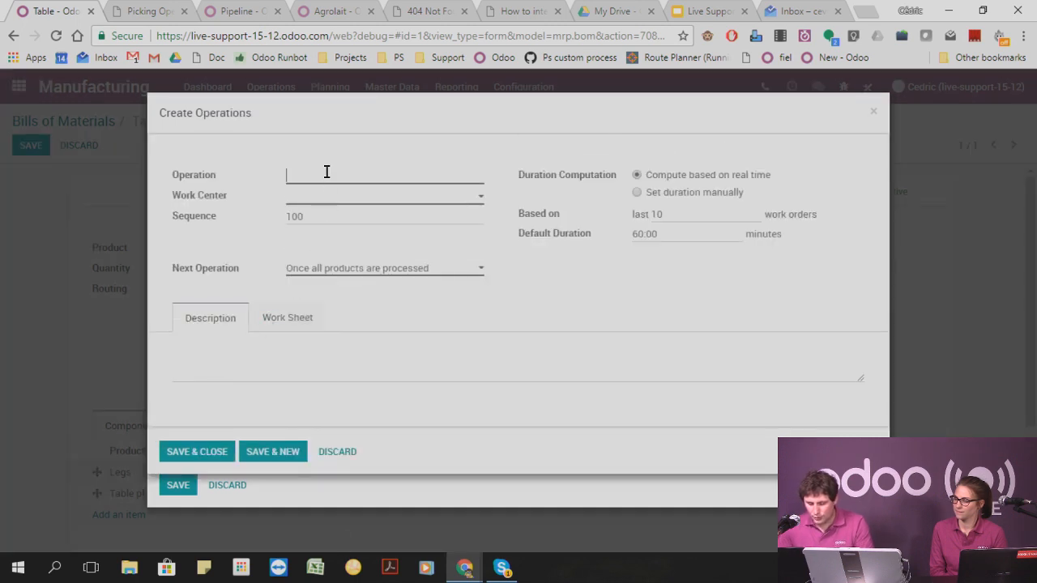
type("Paint")
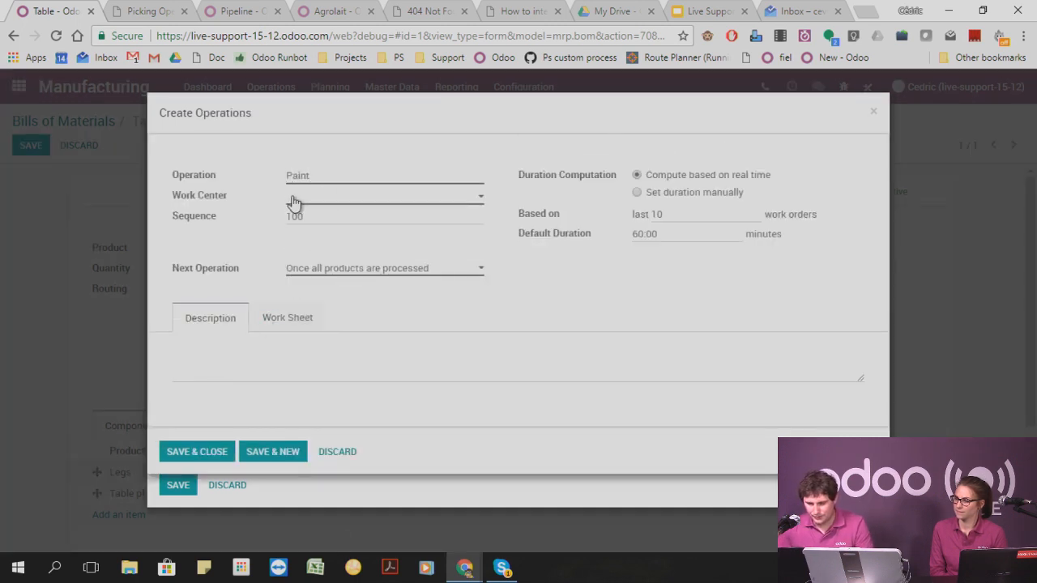
left_click(297, 199)
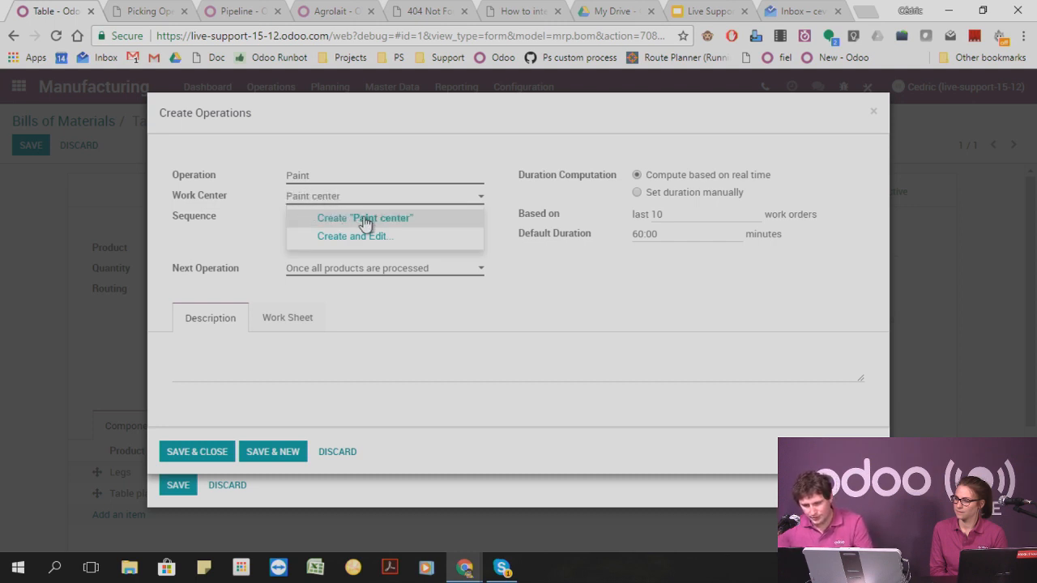
left_click(369, 219)
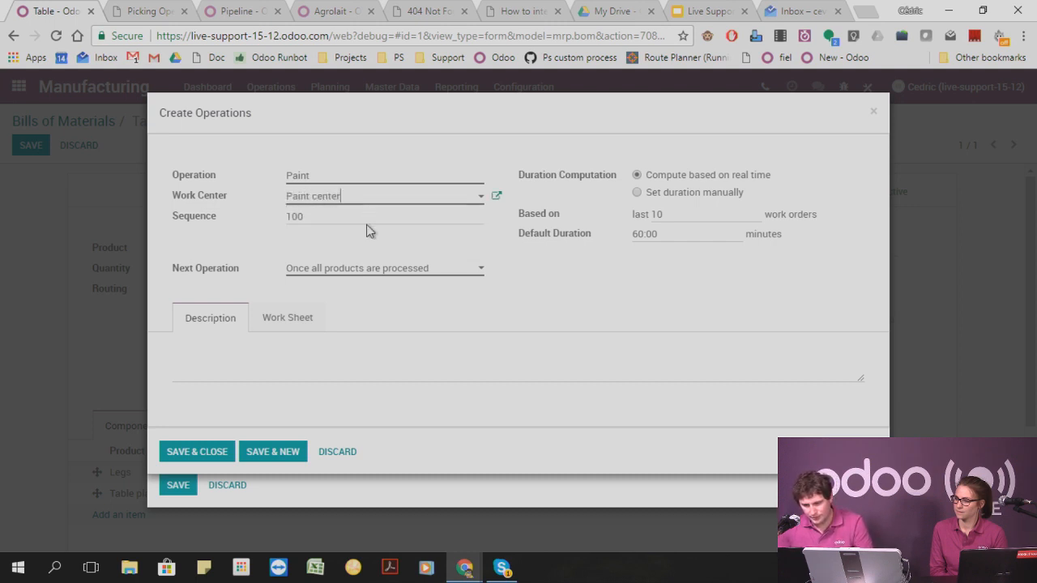
left_click(204, 453)
left_click(170, 484)
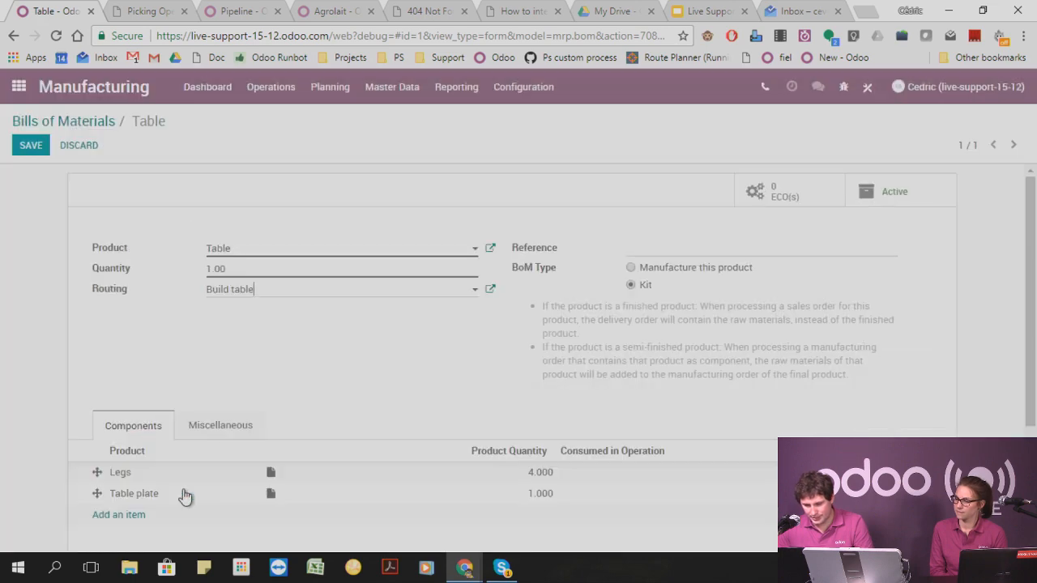
left_click(34, 152)
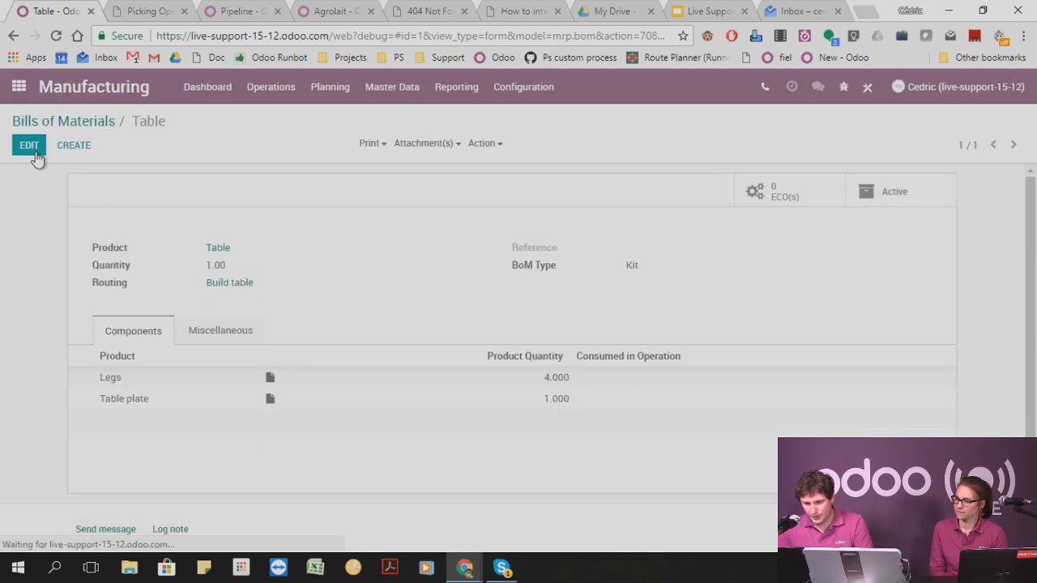
left_click(223, 89)
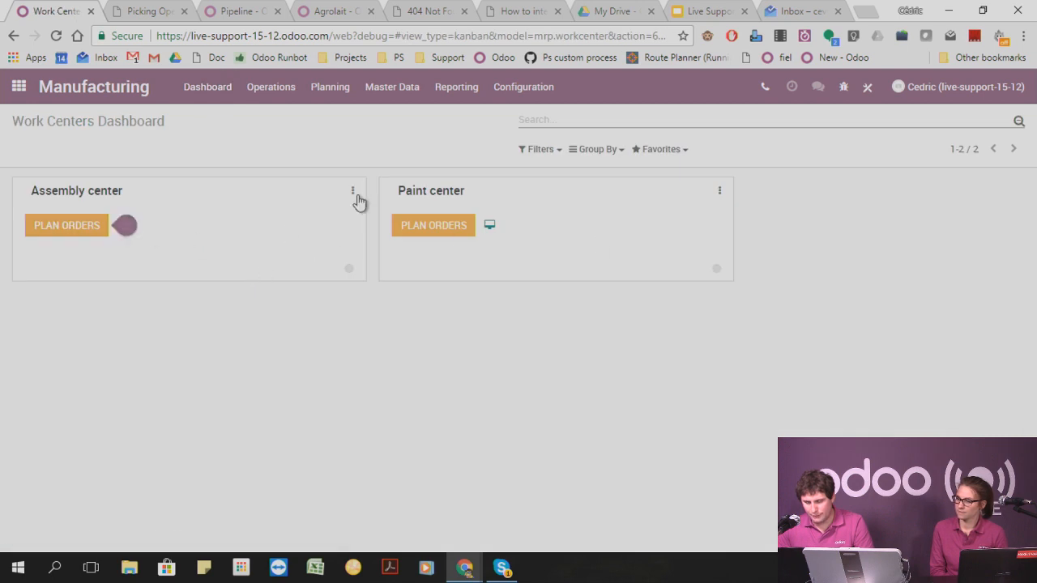
left_click(279, 95)
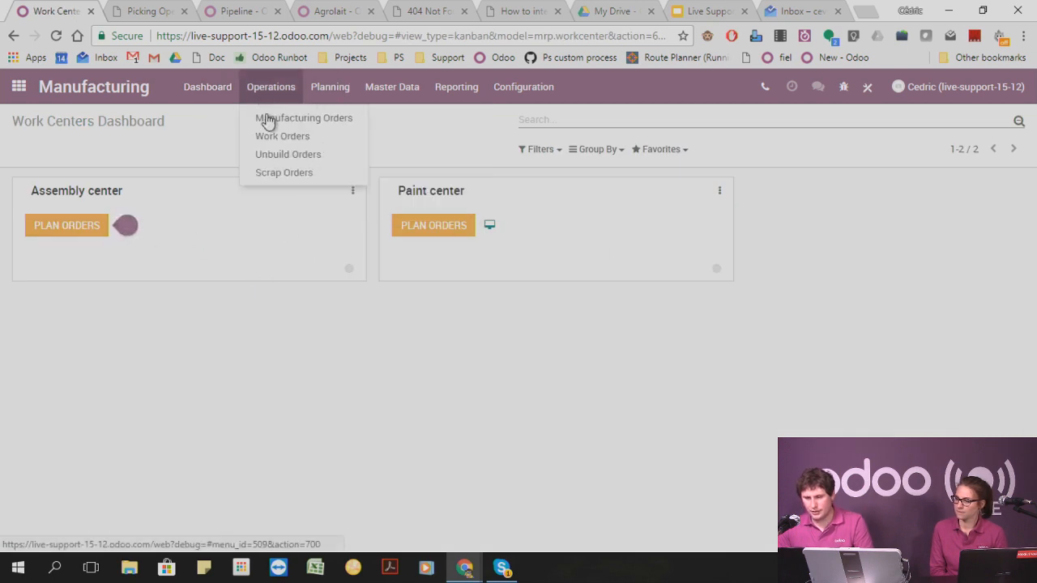
left_click(269, 118)
left_click(42, 149)
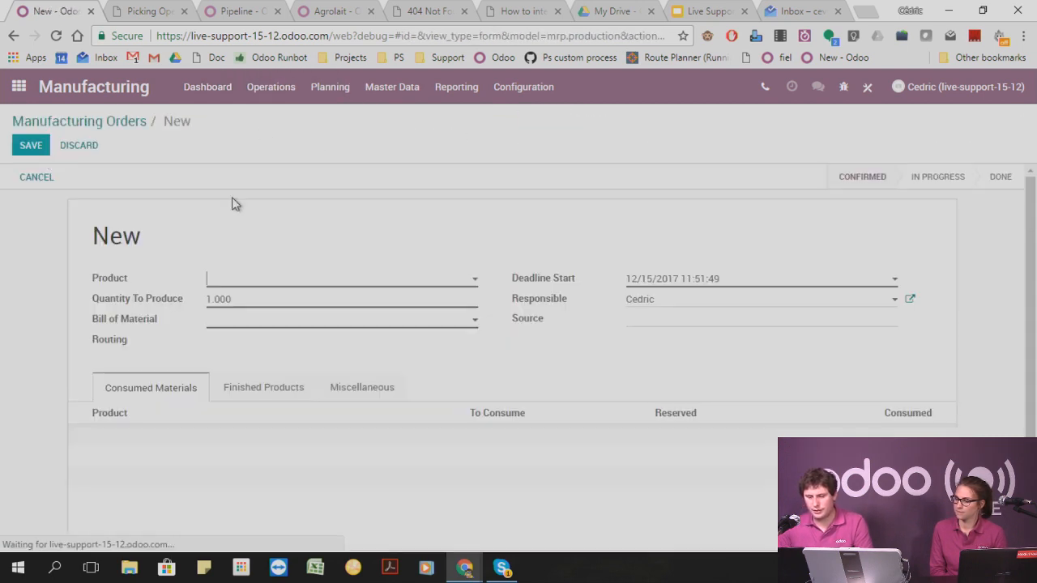
type("table")
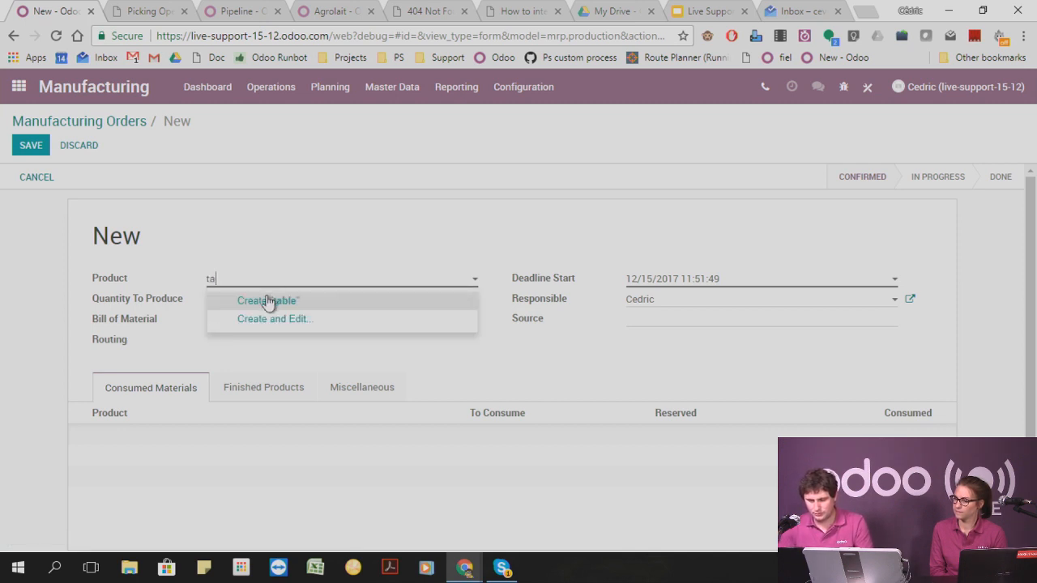
key("BackSpace")
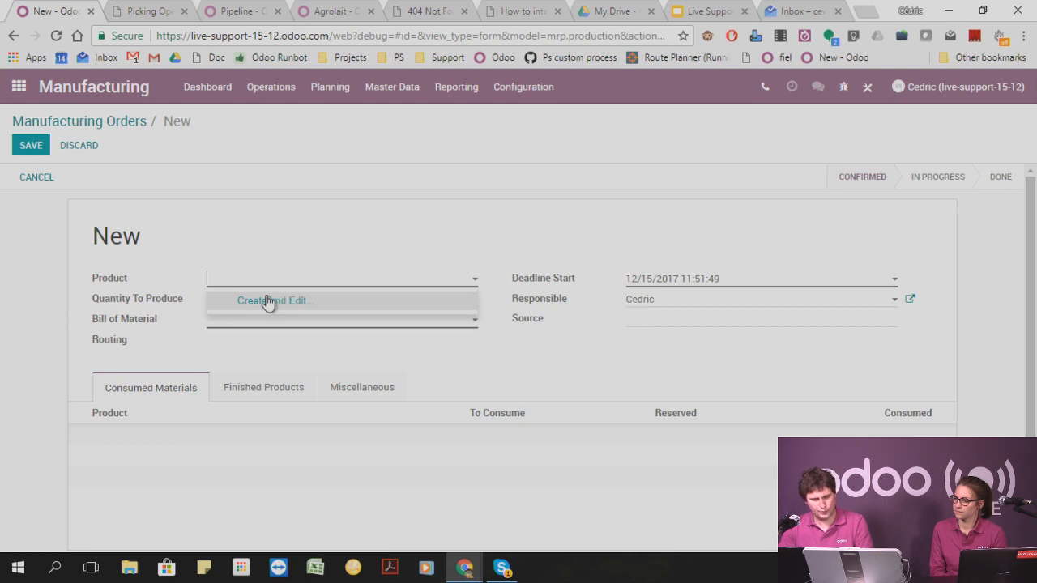
left_click(275, 241)
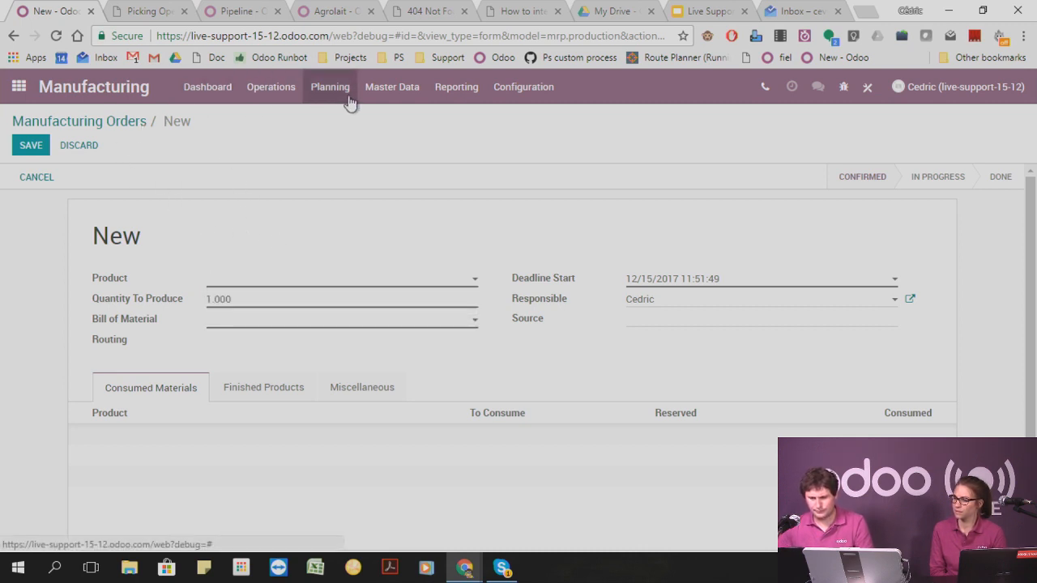
Change the Table product's bill of materials type to "Manufacture this product" and save it.
left_click(392, 90)
left_click(397, 123)
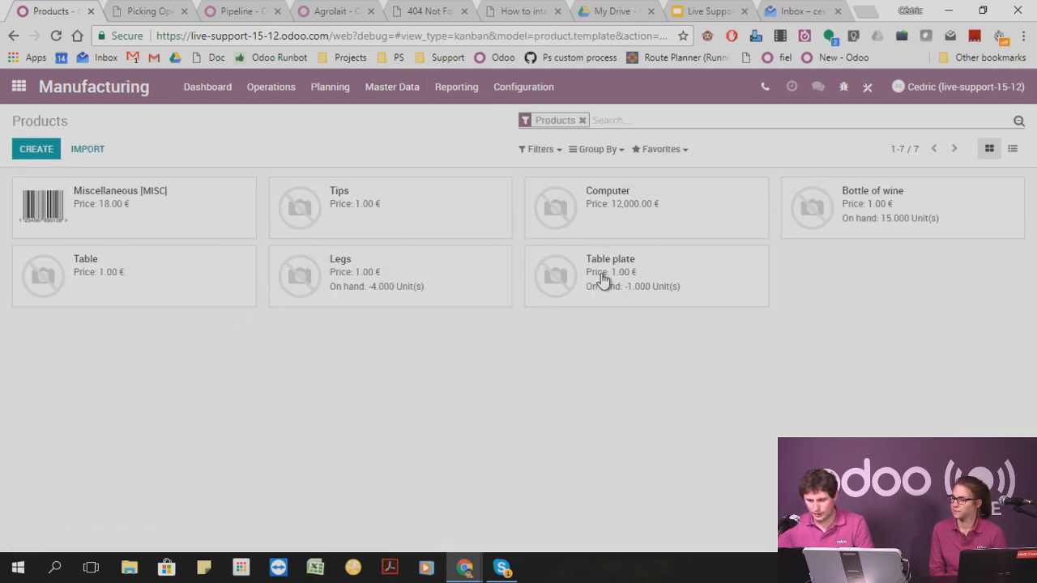
left_click(184, 289)
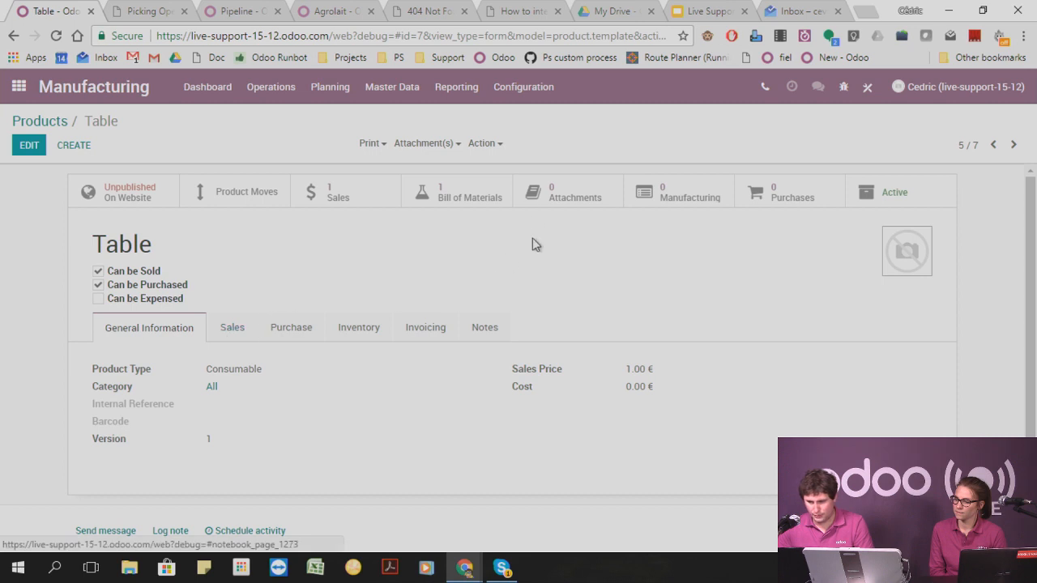
left_click(460, 198)
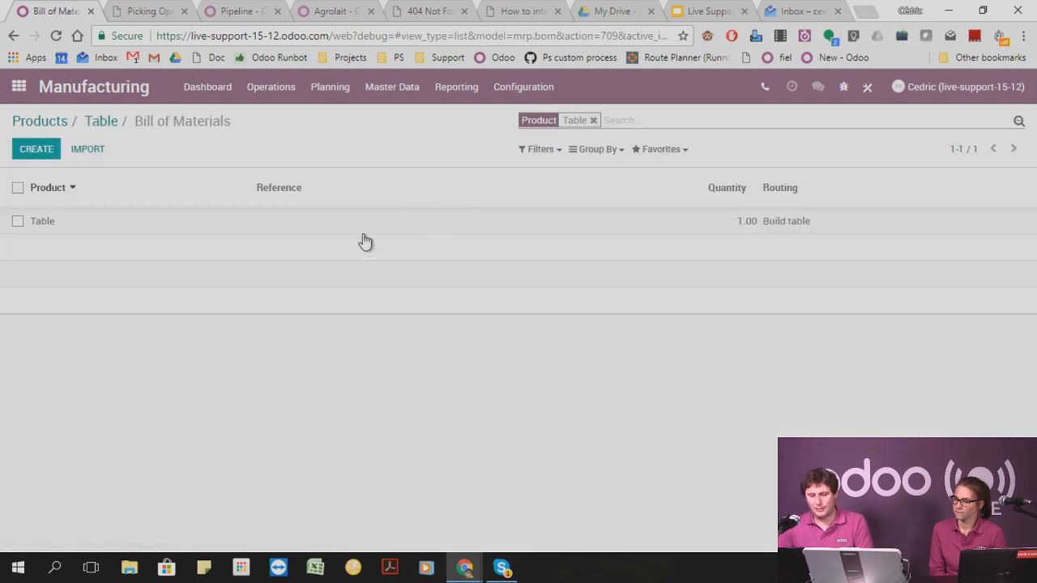
left_click(54, 226)
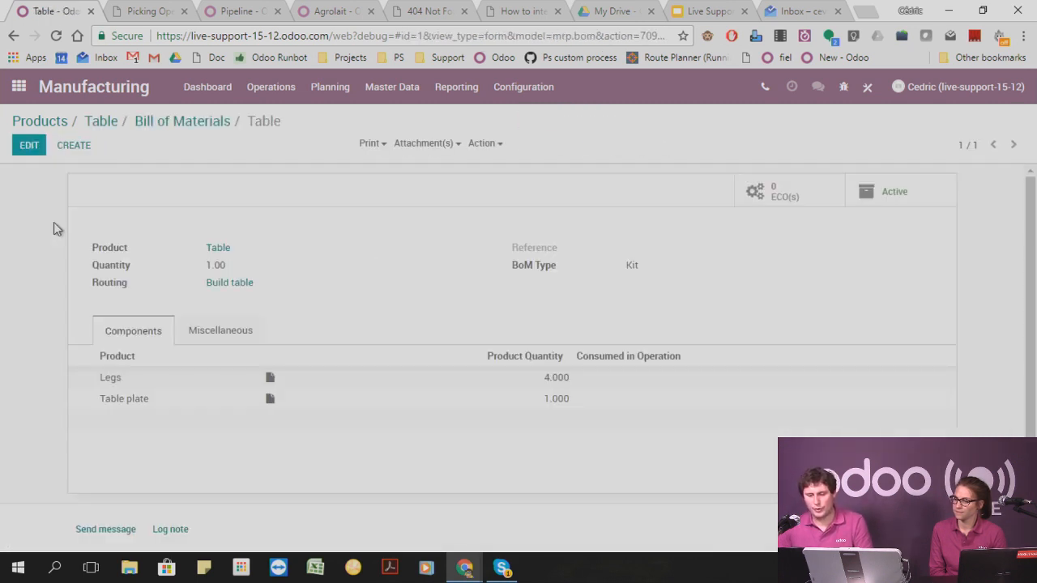
left_click(28, 144)
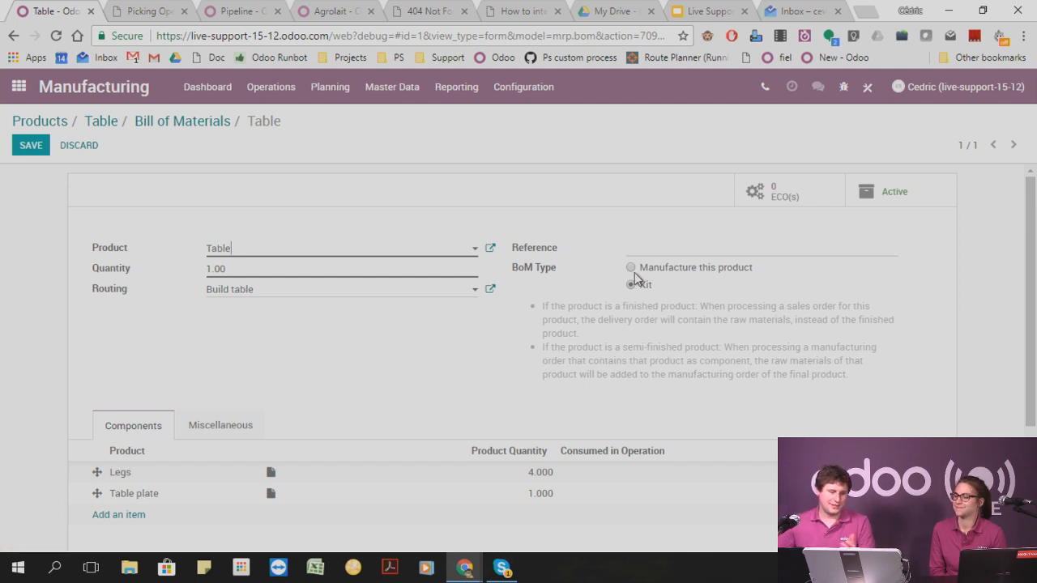
left_click(639, 267)
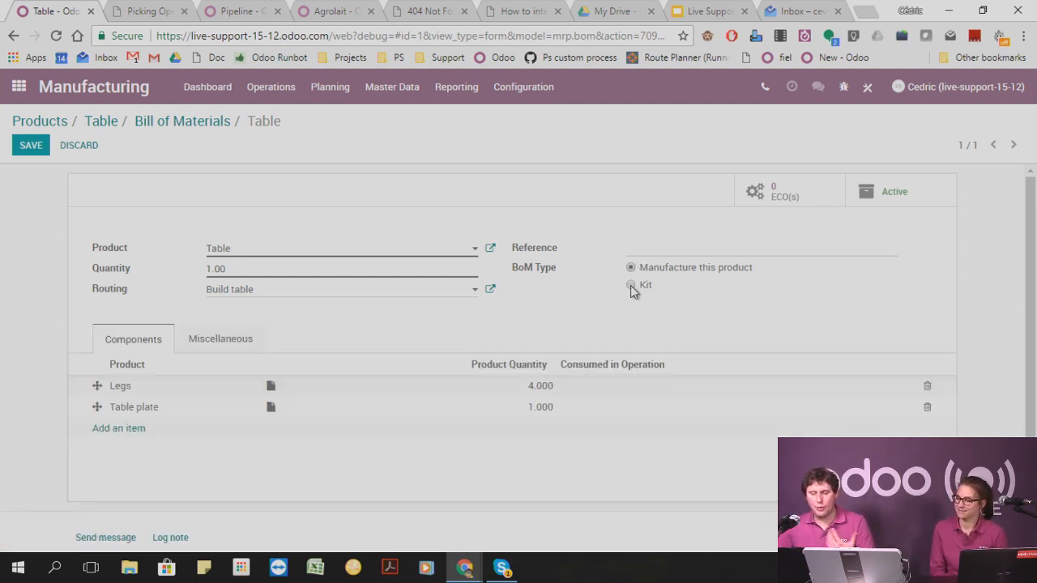
left_click(30, 148)
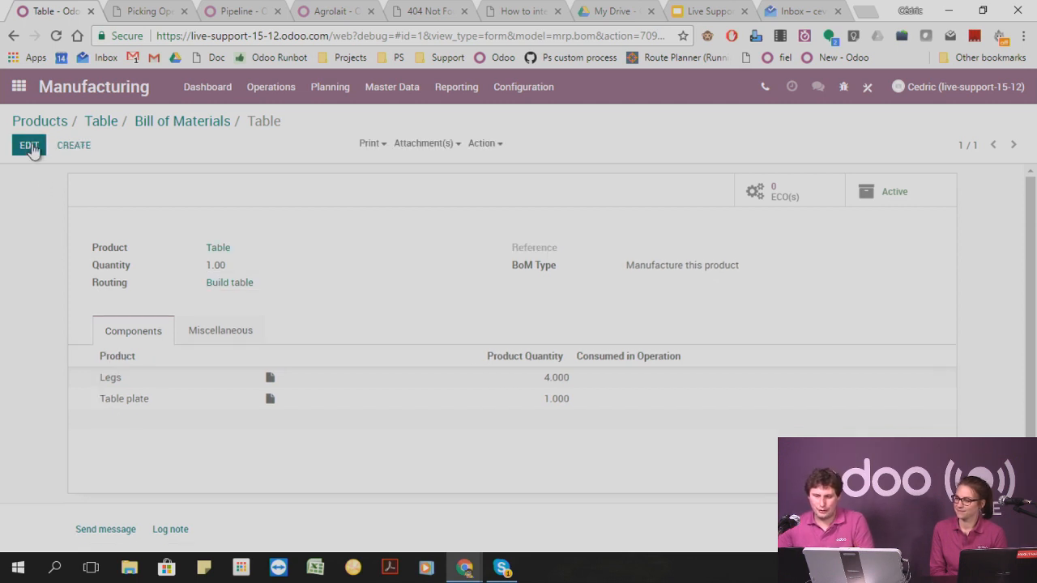
Create and save a new manufacturing order for the product Table.
left_click(218, 89)
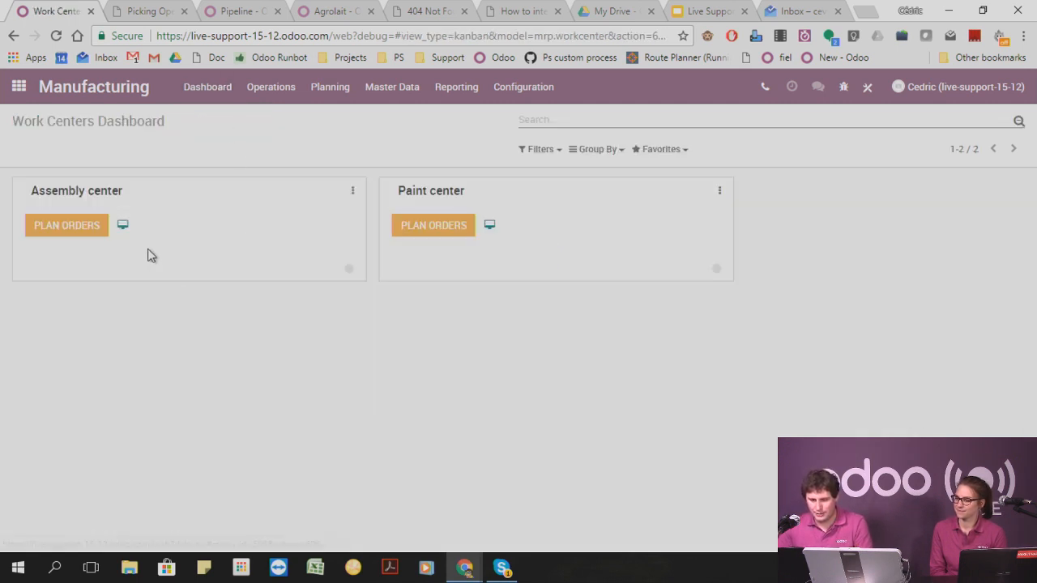
left_click(268, 91)
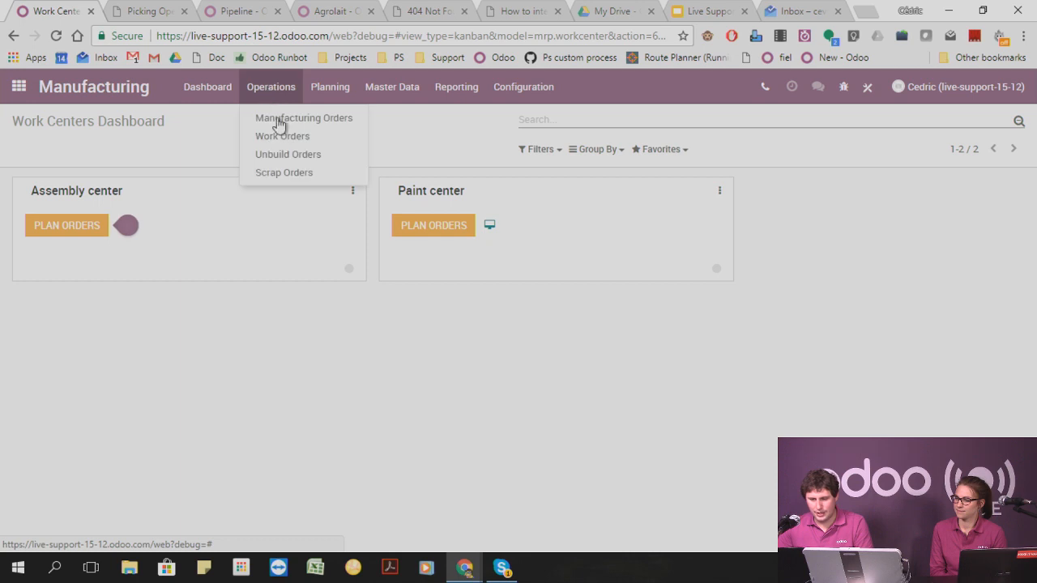
left_click(278, 117)
left_click(46, 151)
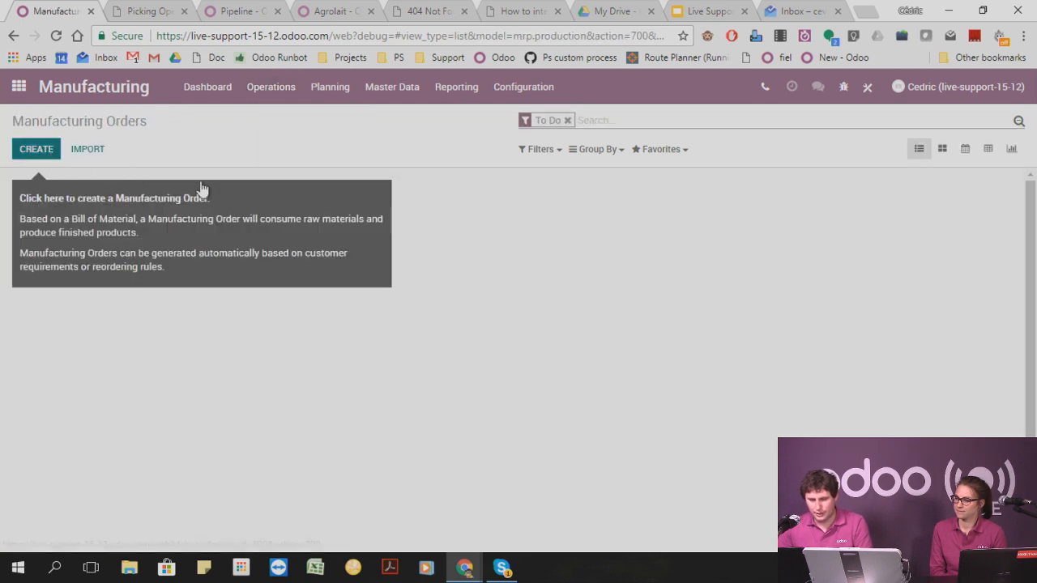
type("table")
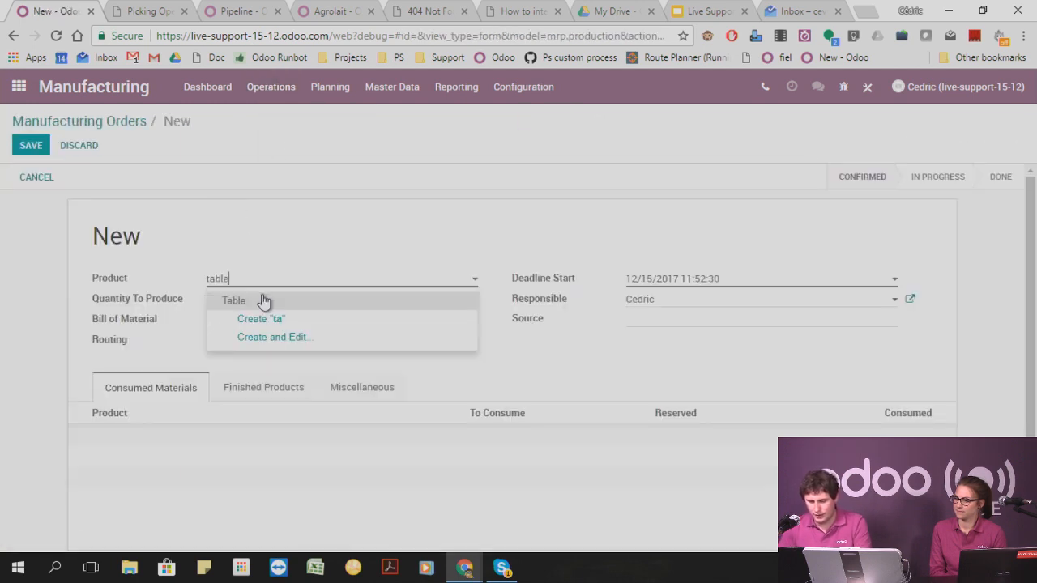
left_click(263, 301)
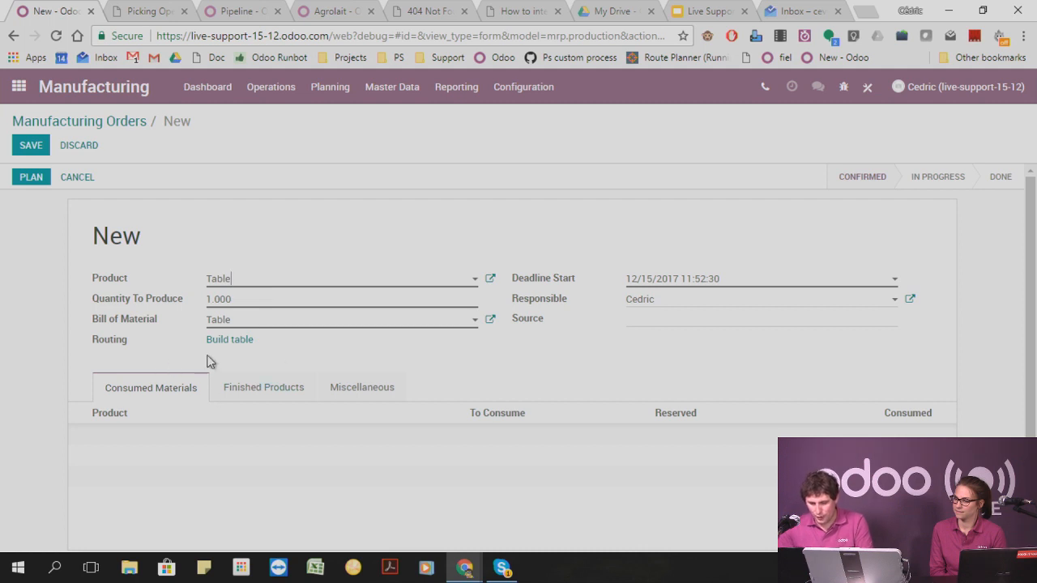
left_click(29, 143)
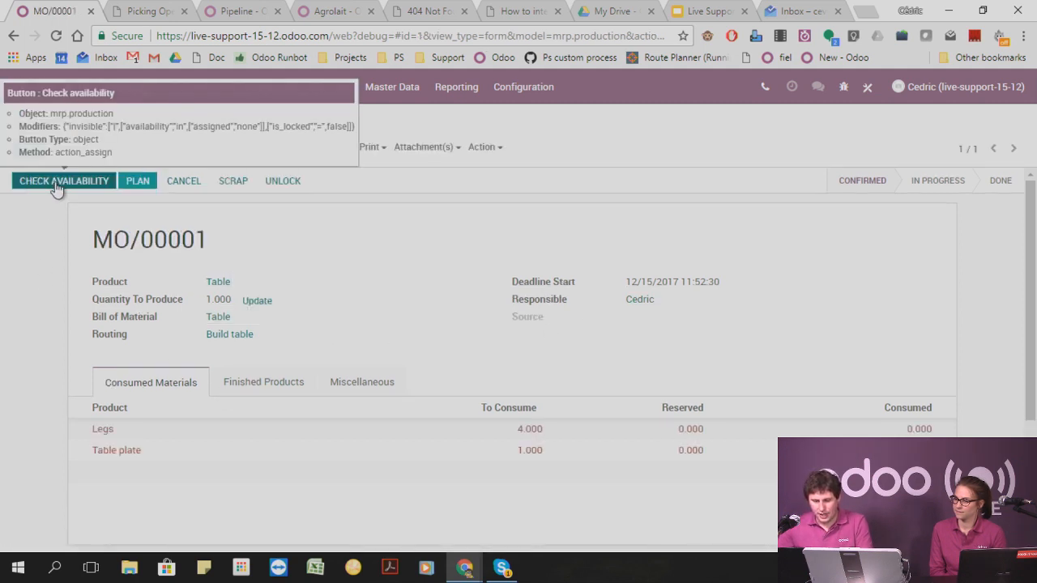
Check material availability for the Table manufacturing order and plan its work orders.
left_click(55, 186)
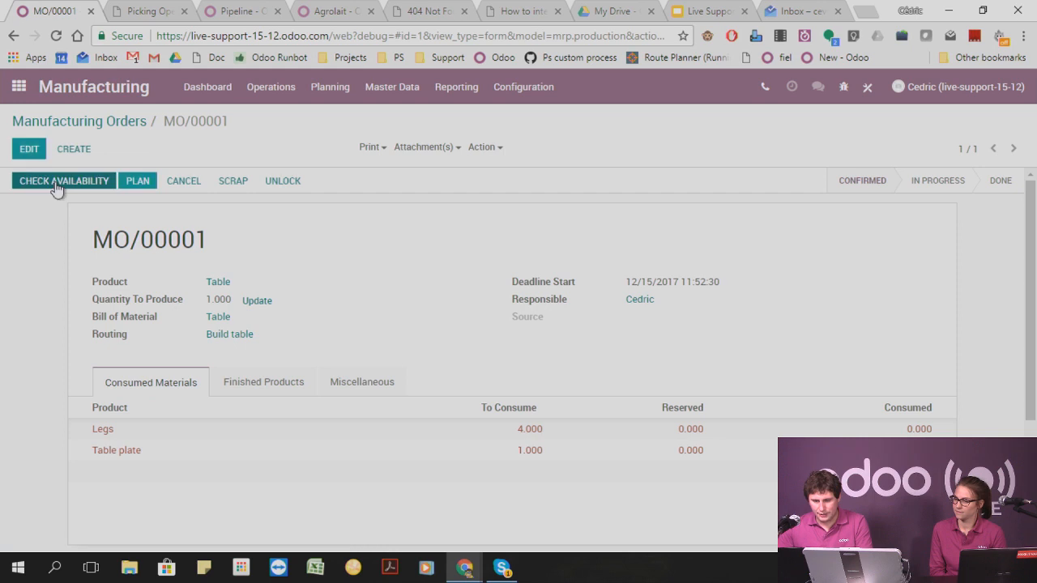
left_click(139, 183)
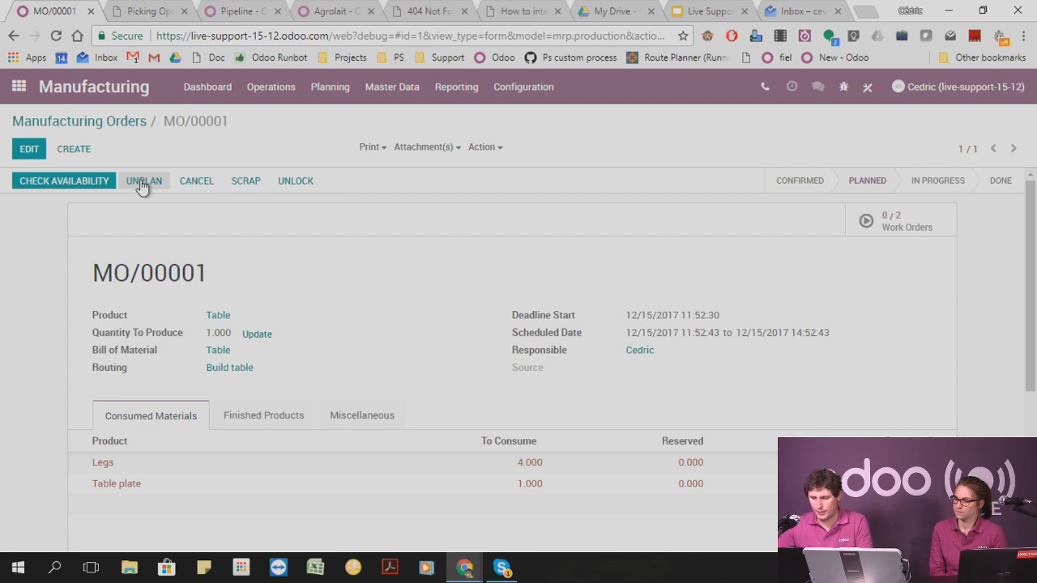
left_click(899, 224)
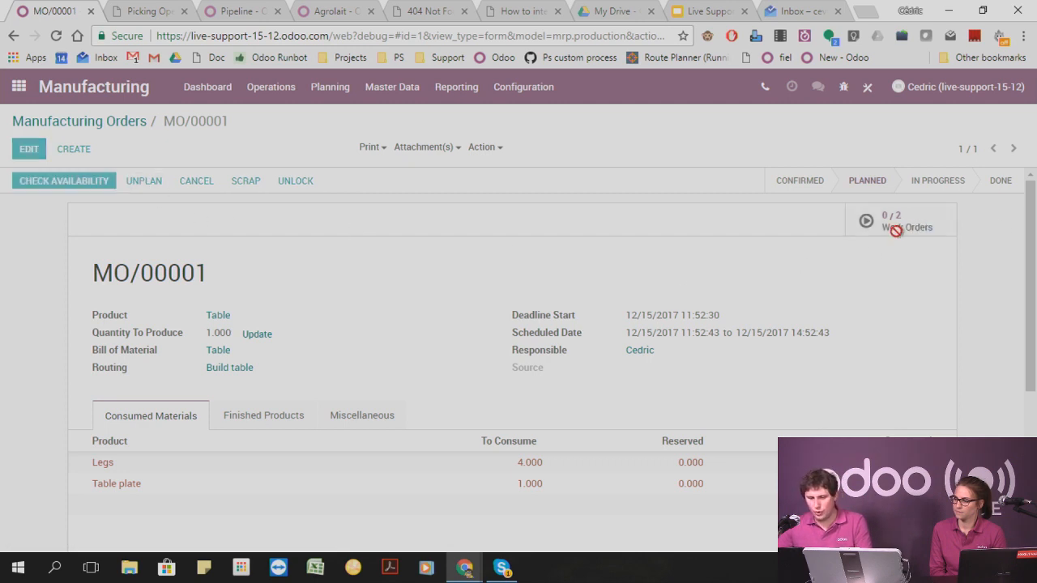
Process the Table work orders at the Assembly center and the Paint center, marking each as done.
left_click(202, 86)
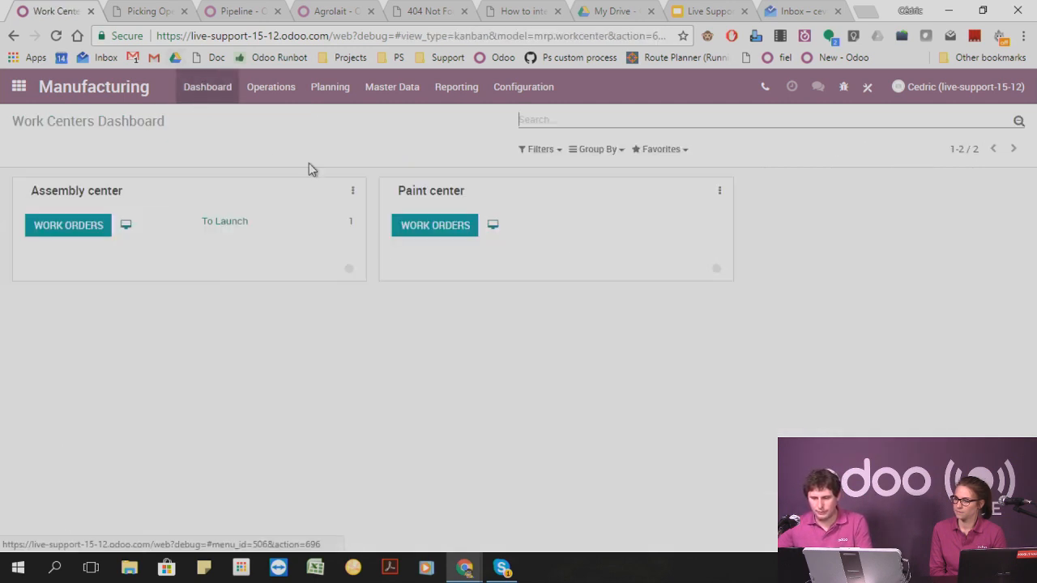
left_click(79, 231)
left_click(130, 179)
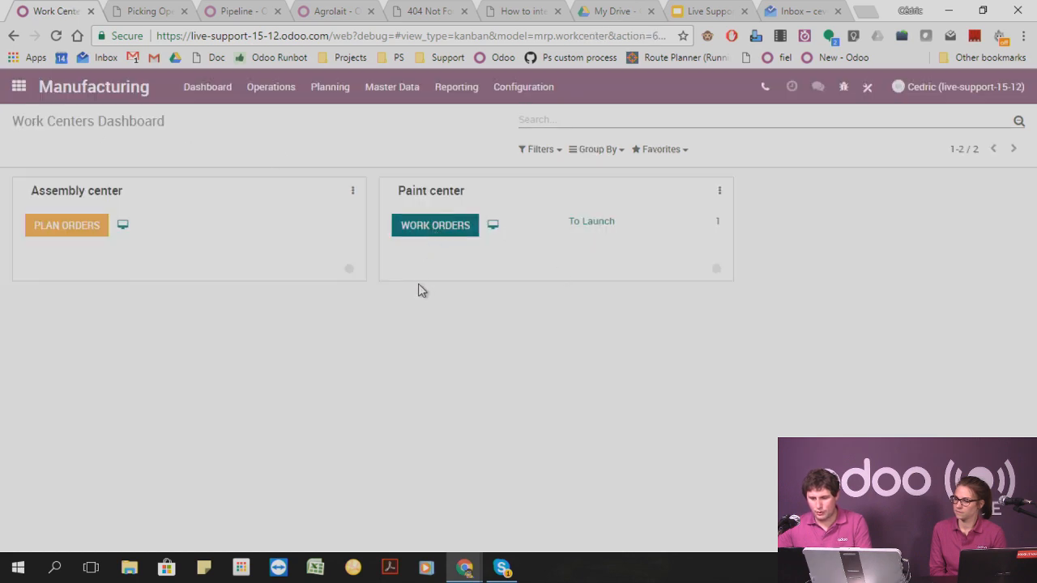
left_click(134, 181)
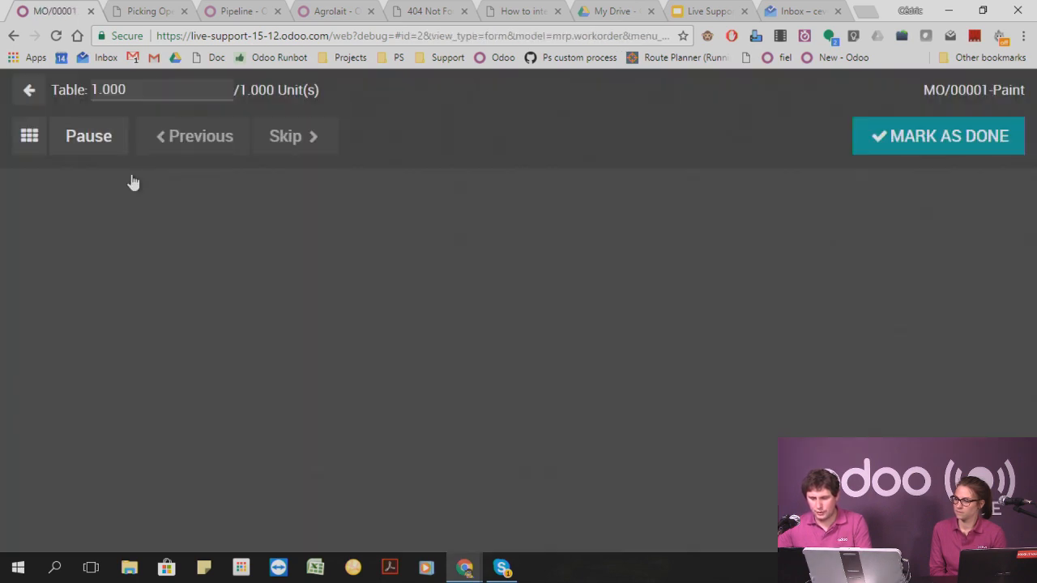
left_click(879, 149)
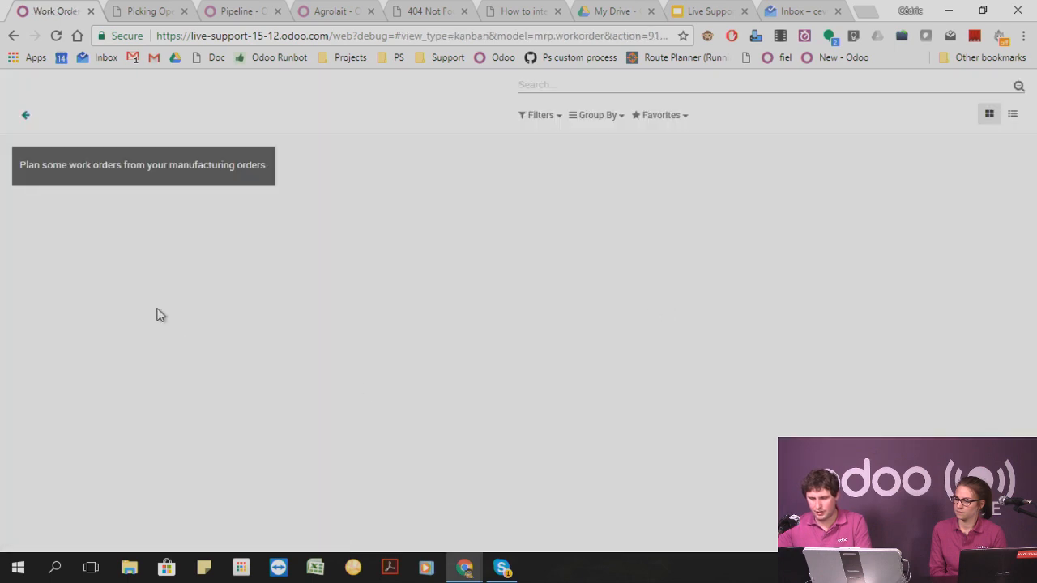
left_click(25, 118)
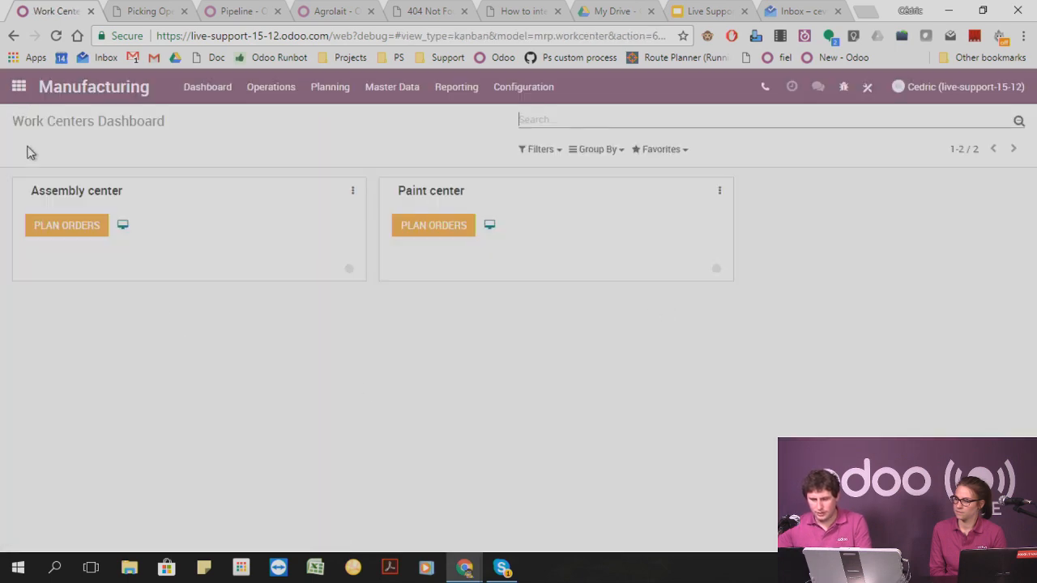
Open the Table manufacturing order from the list of manufacturing orders.
left_click(280, 92)
left_click(287, 120)
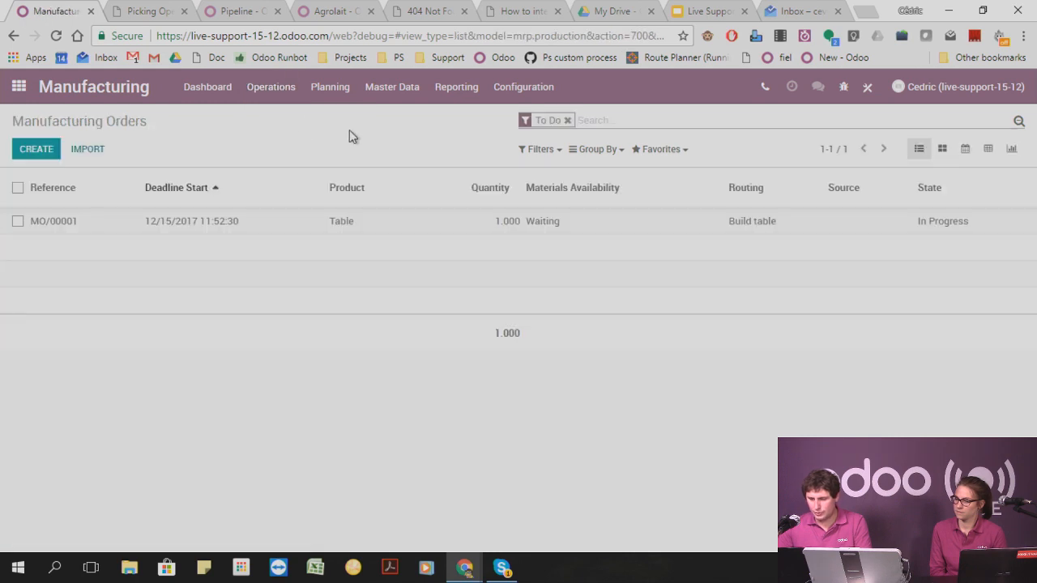
left_click(239, 226)
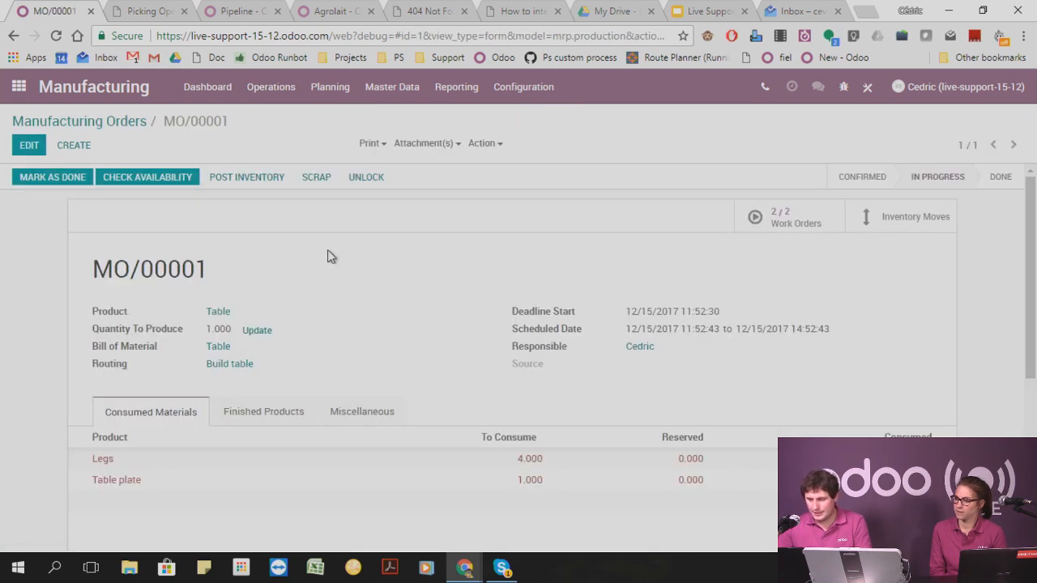
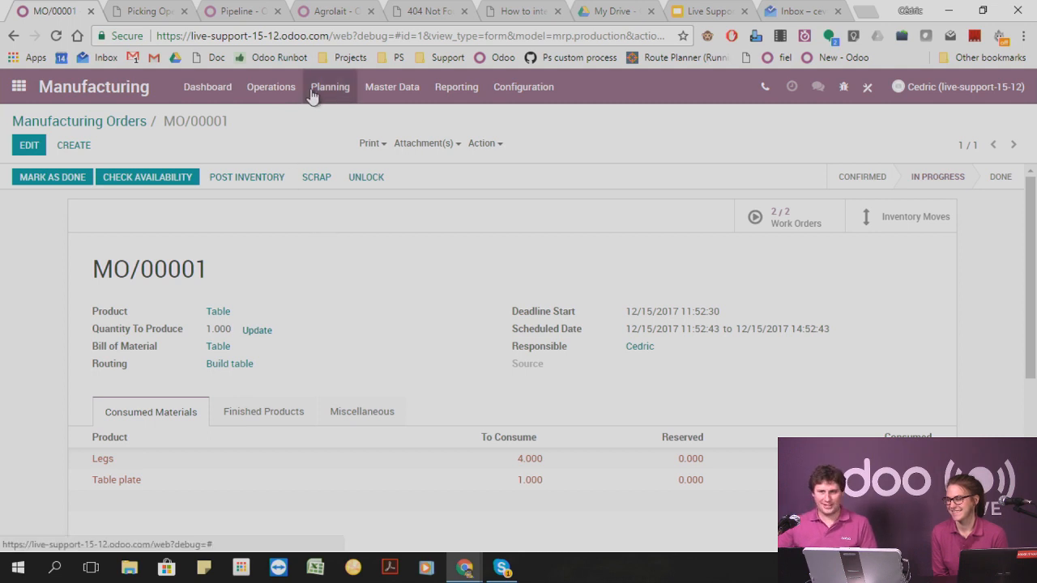
Open odoo.com/jobs in another browser tab and look through the job openings listed for Belgium.
right_click(356, 13)
left_click(365, 62)
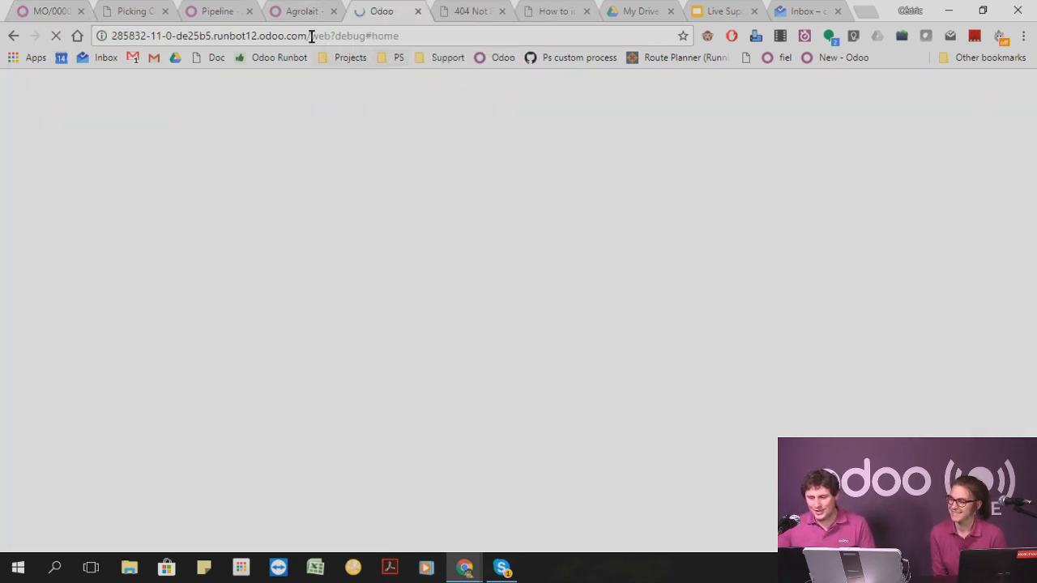
left_click(297, 33)
type("odoo.")
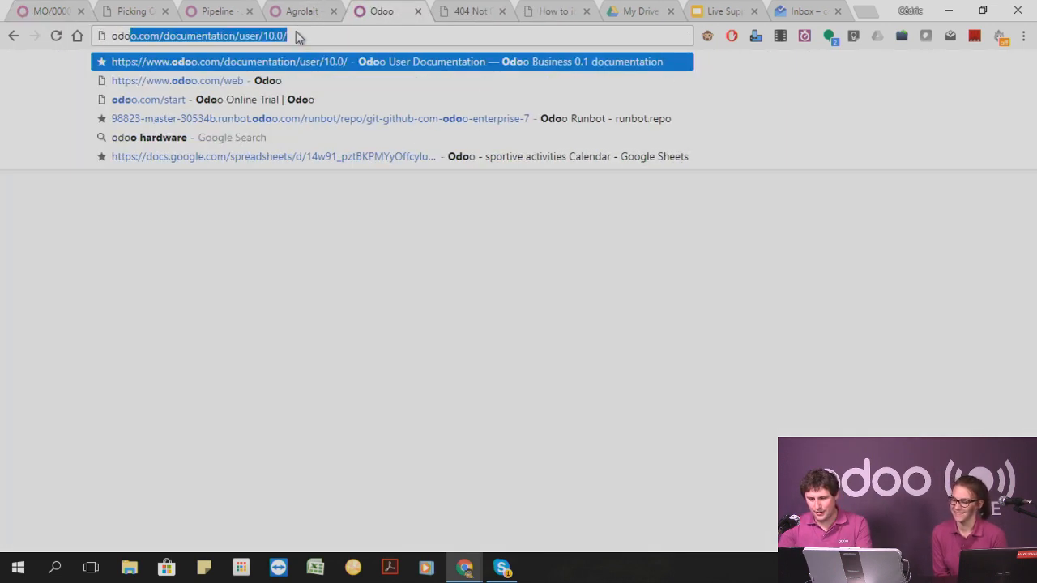
type("com/jo")
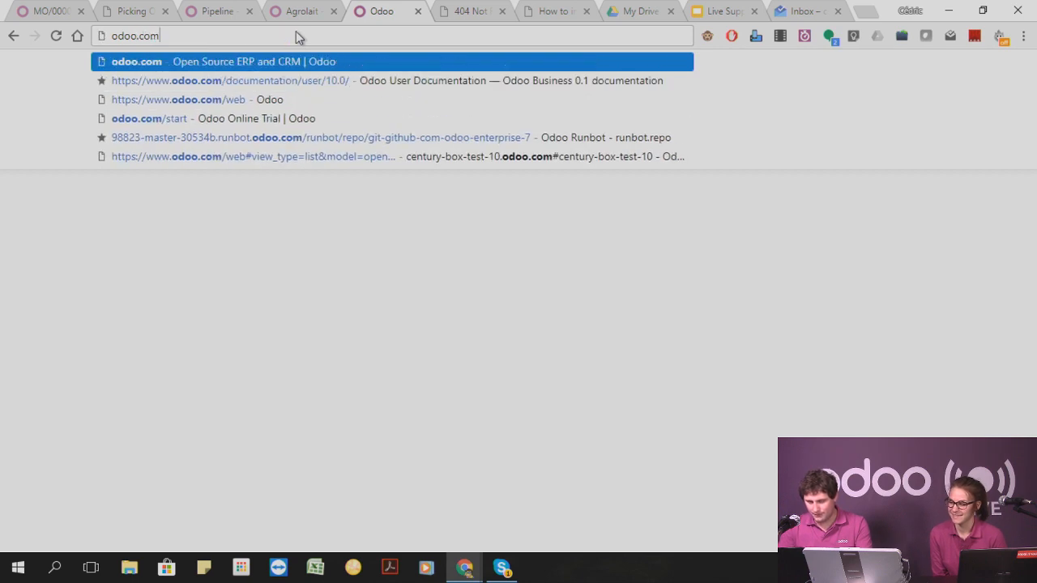
type("bs")
key("Return")
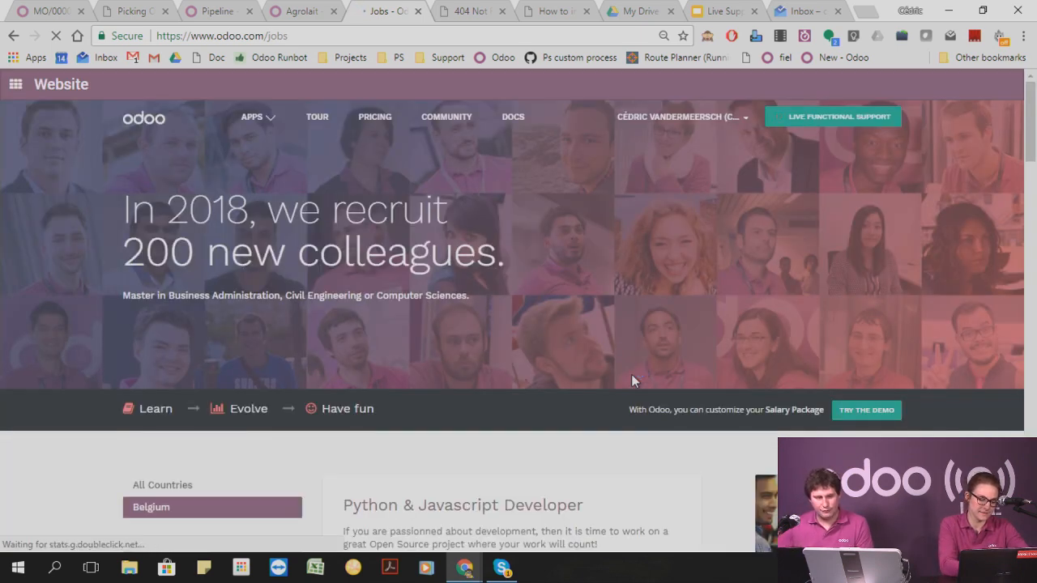
scroll(589, 376, "down", 3)
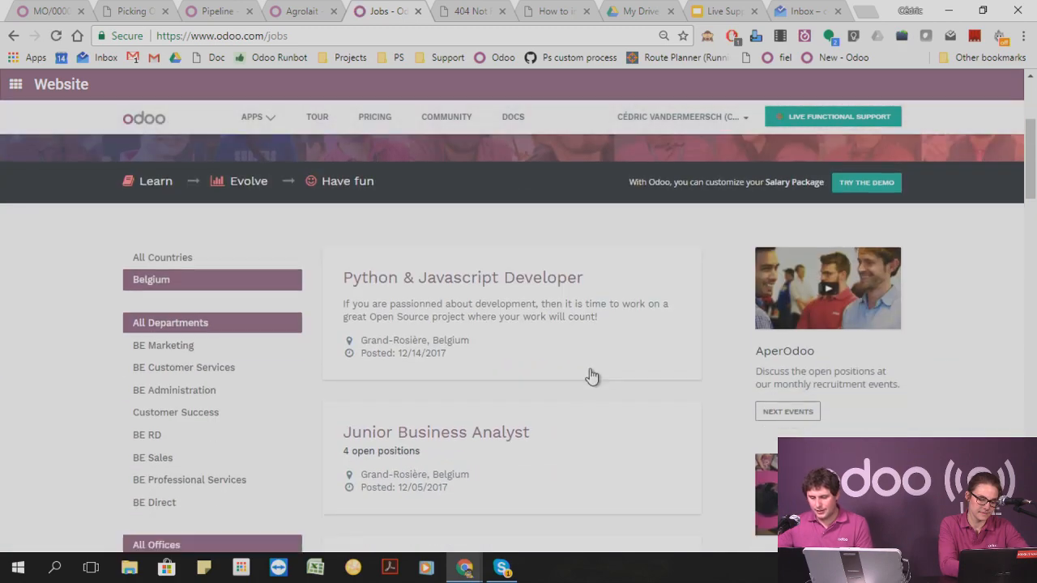
scroll(589, 376, "down", 3)
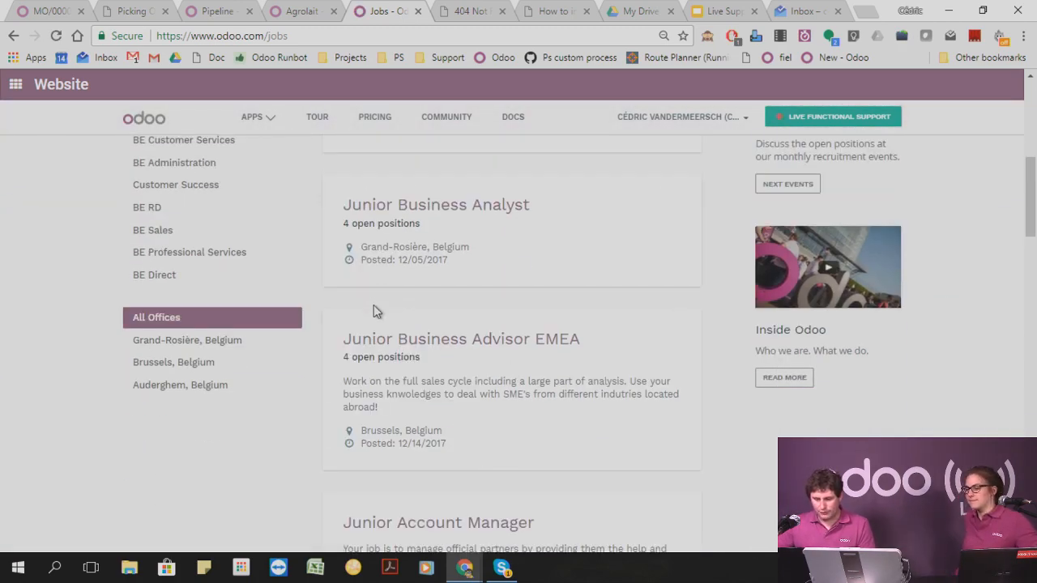
scroll(207, 311, "up", 4)
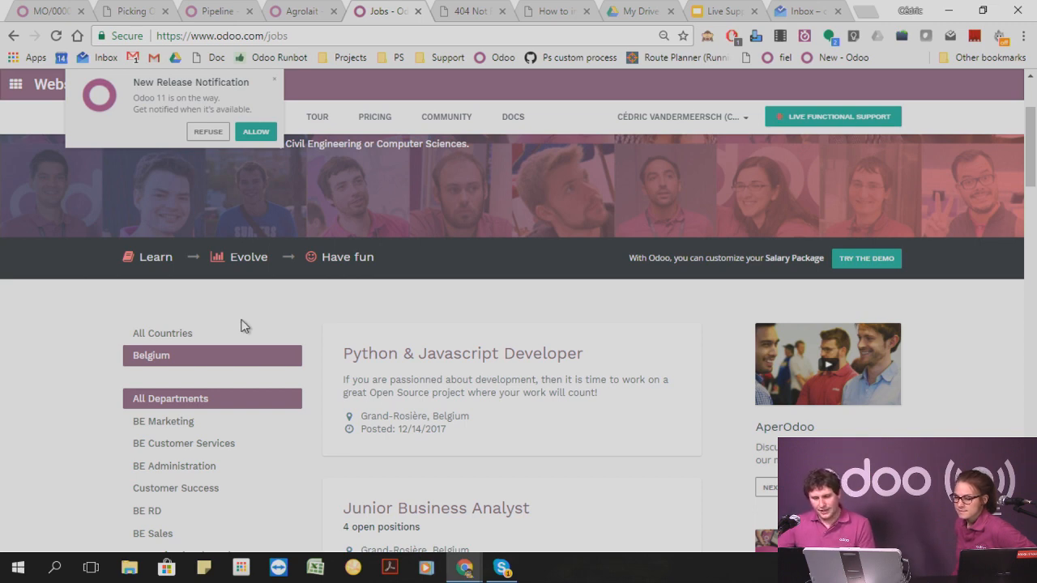
scroll(241, 326, "up", 2)
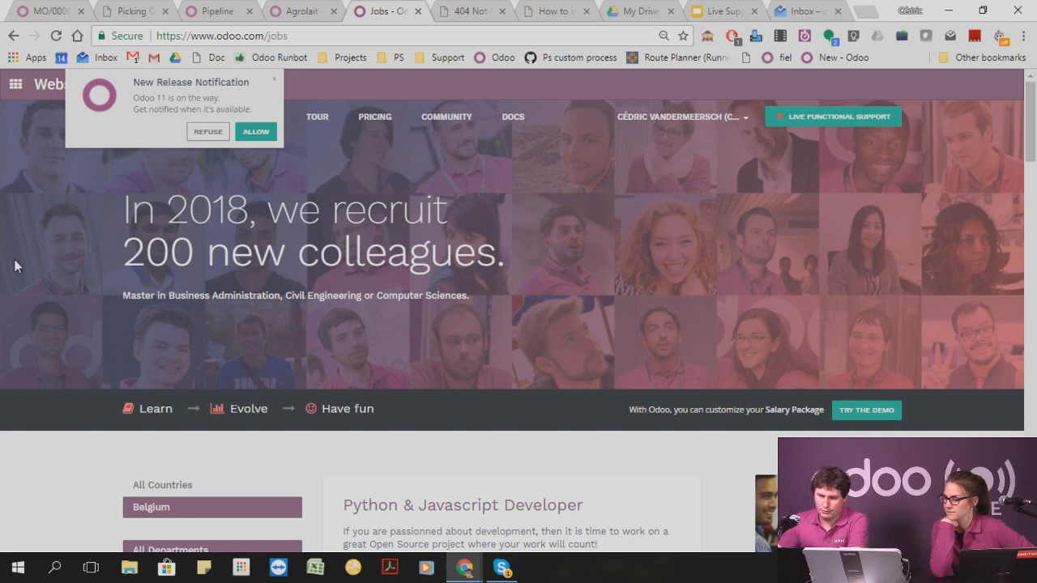
Return to the live-support database and enable Multi-Step Routes in the Inventory settings, saving the change.
left_click(49, 9)
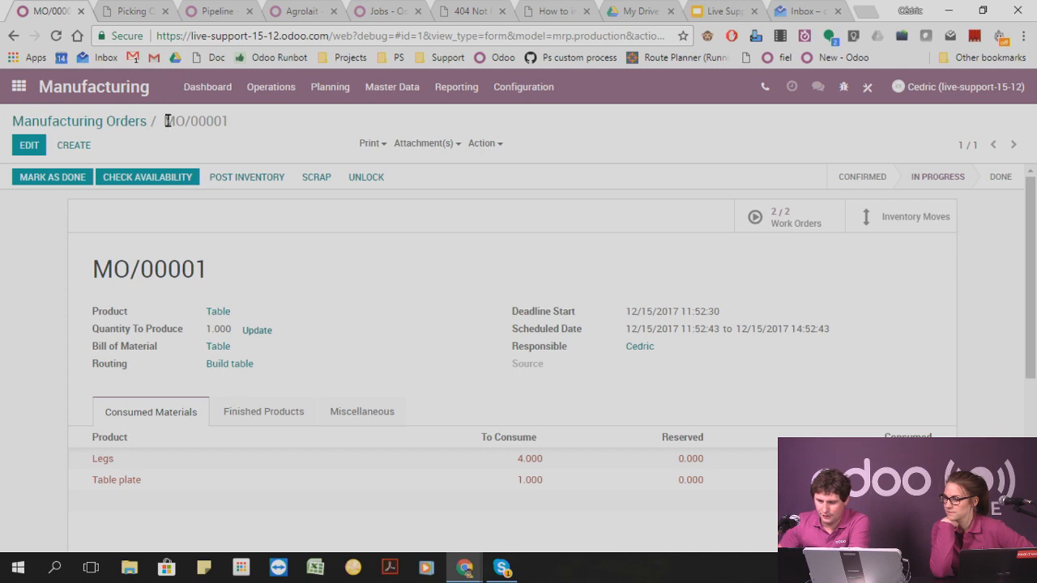
left_click(17, 86)
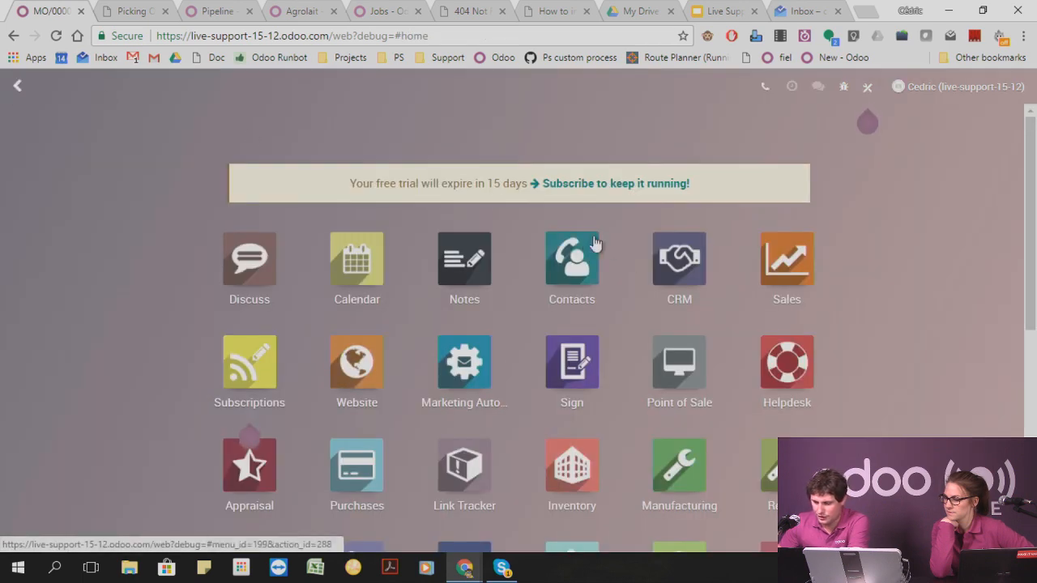
left_click(572, 470)
left_click(423, 89)
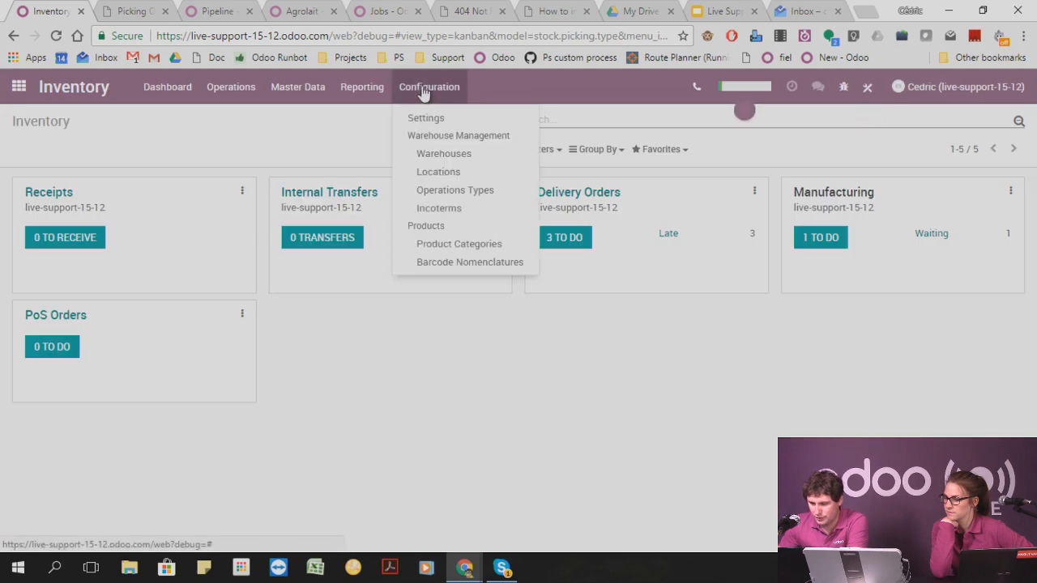
left_click(427, 119)
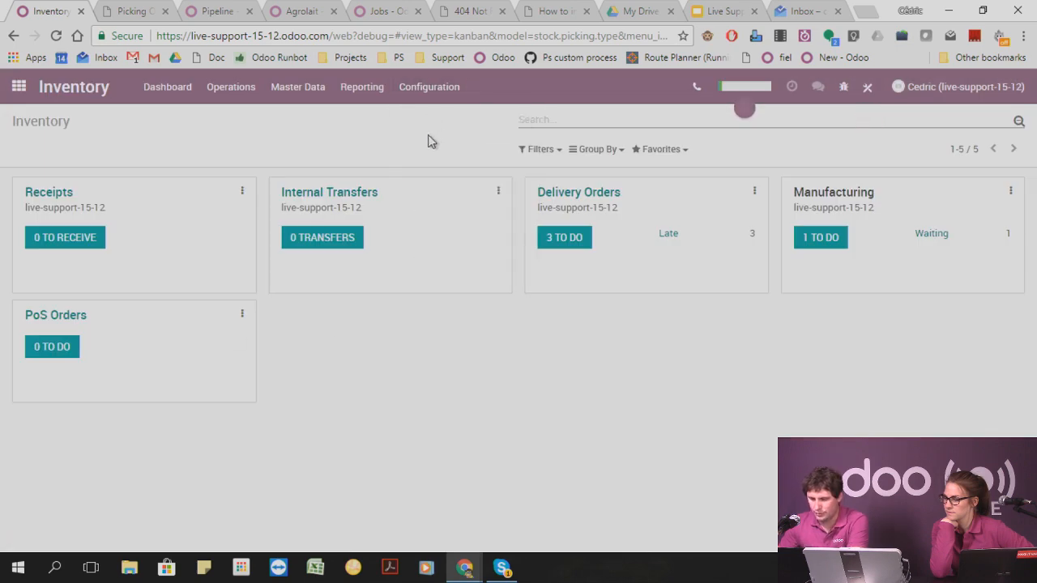
left_click(551, 119)
type("routes")
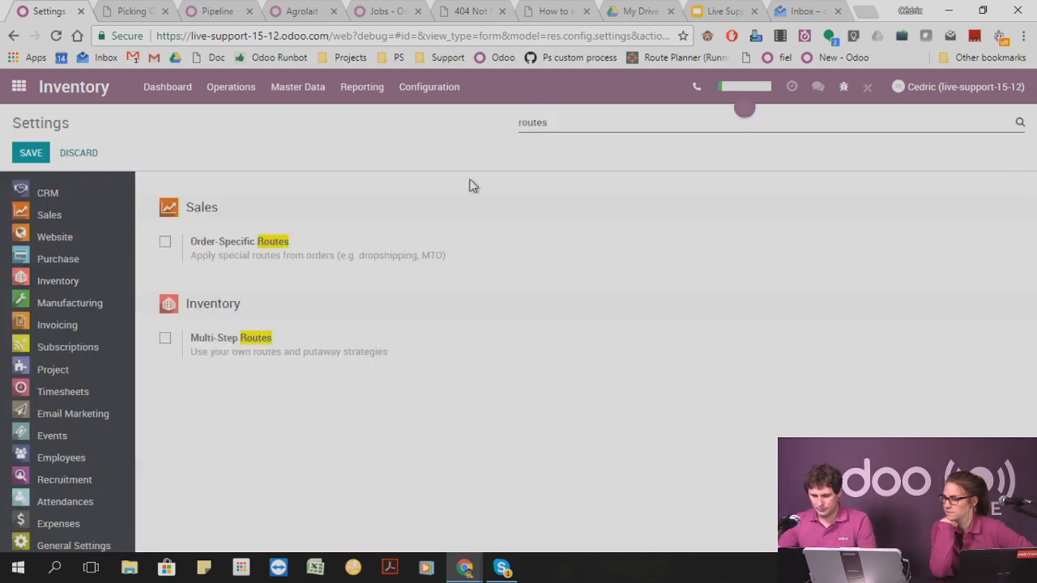
left_click(165, 339)
left_click(30, 153)
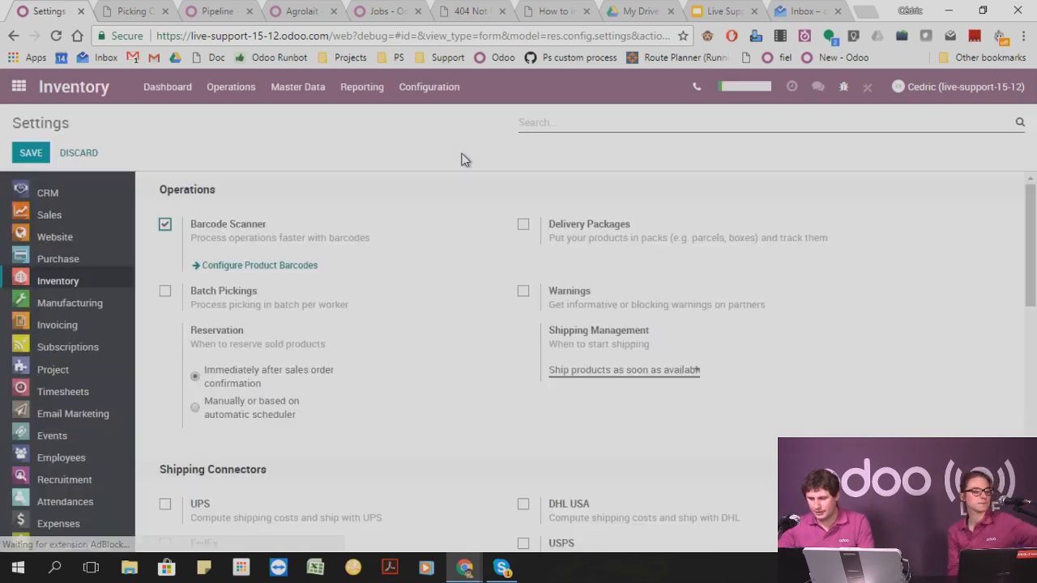
Edit the WH/Reserve location and start a new put away strategy for it named Wh/stock.
left_click(431, 89)
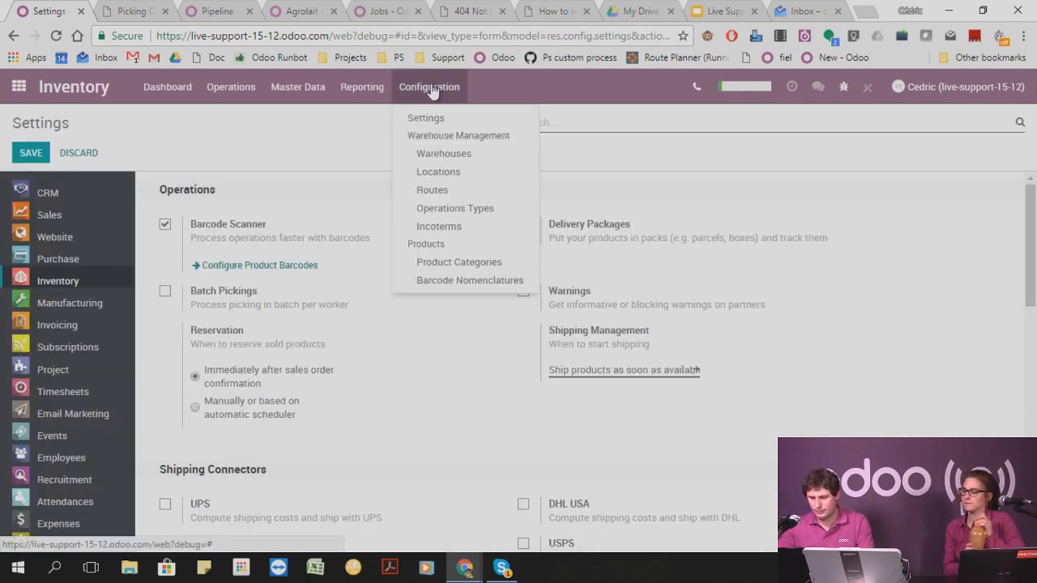
left_click(463, 173)
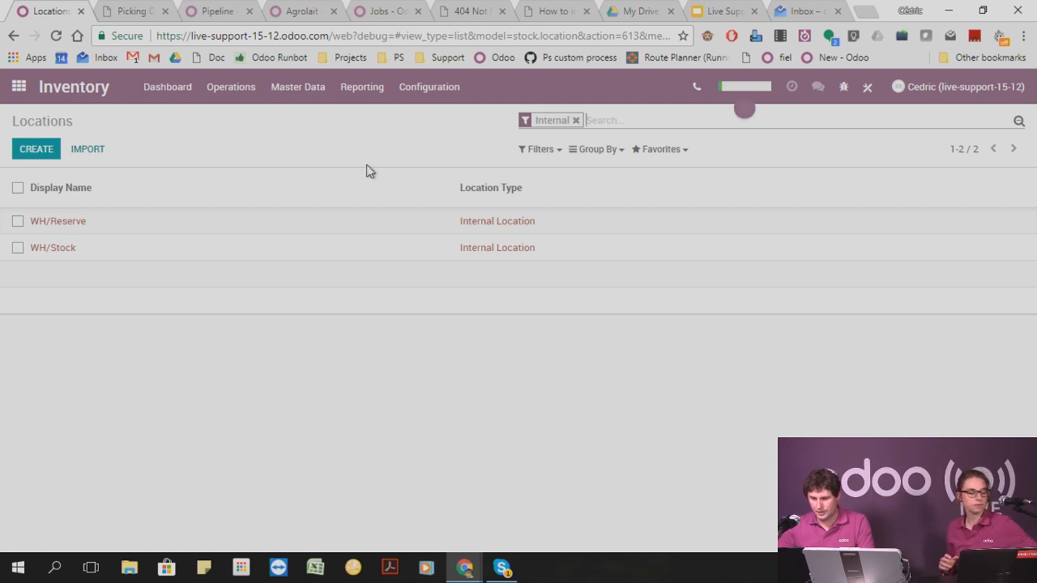
left_click(79, 229)
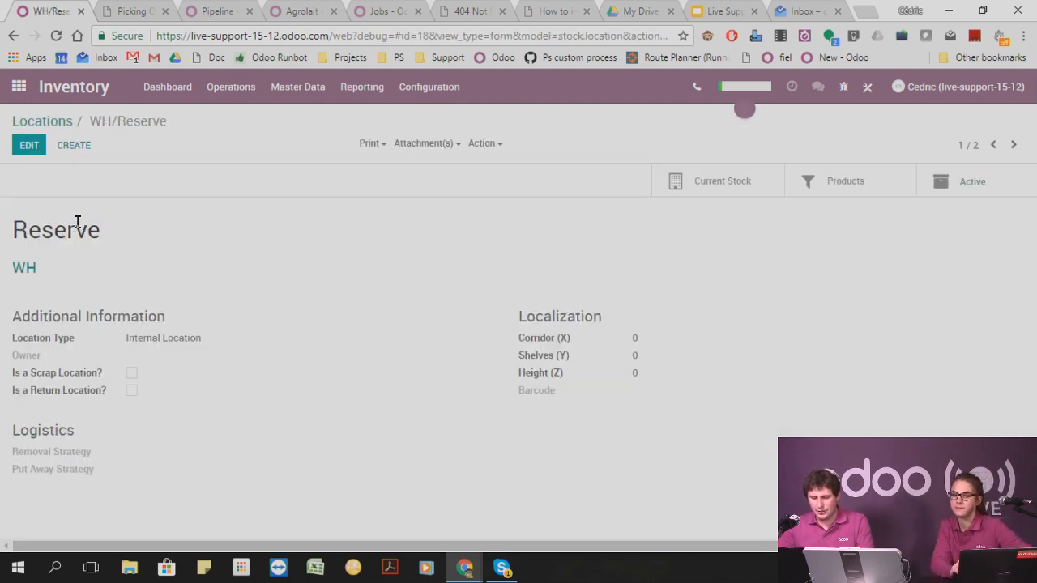
left_click(29, 146)
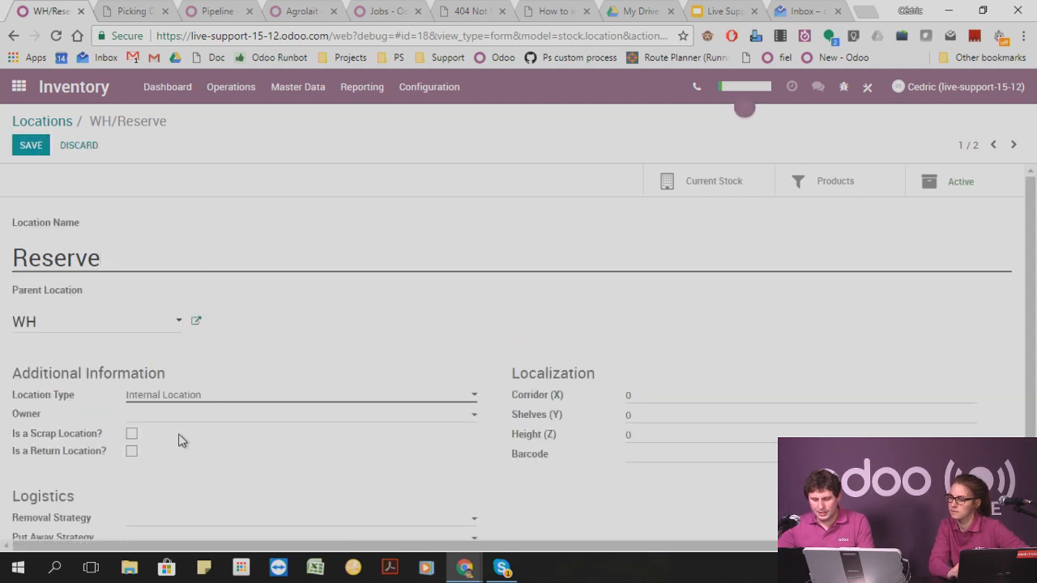
scroll(164, 438, "down", 1)
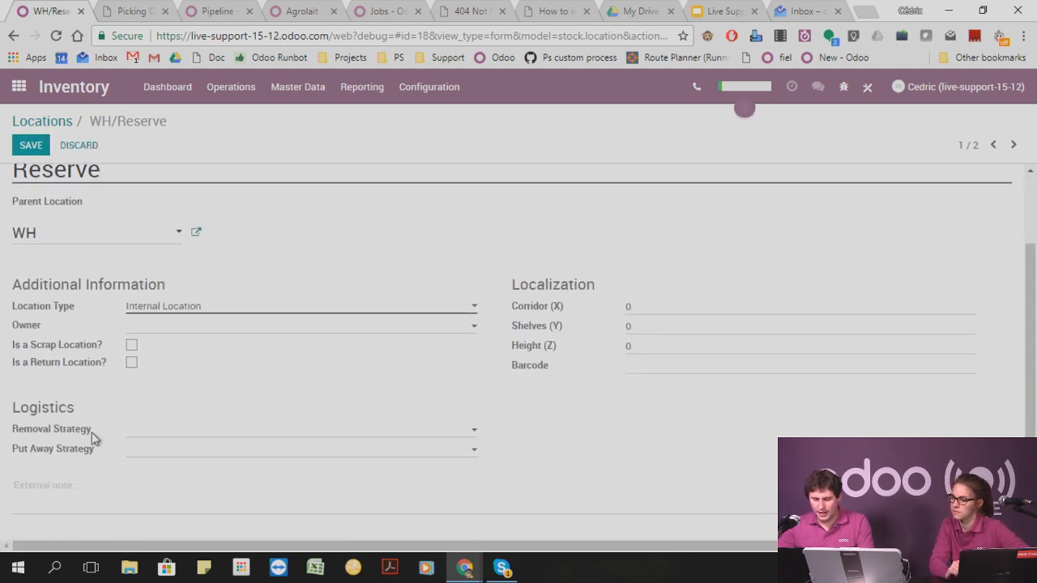
left_click(144, 452)
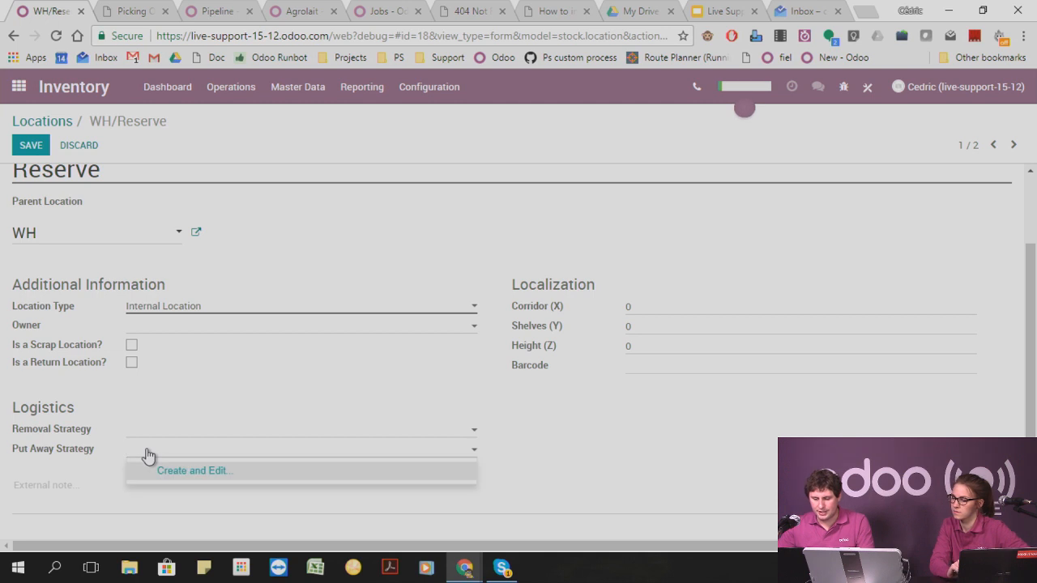
left_click(170, 471)
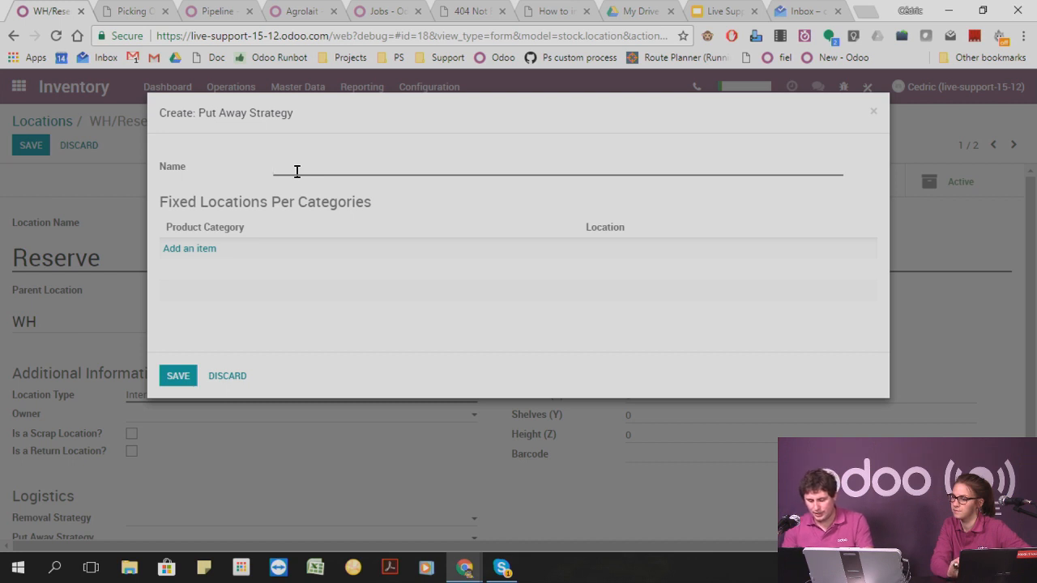
type("W")
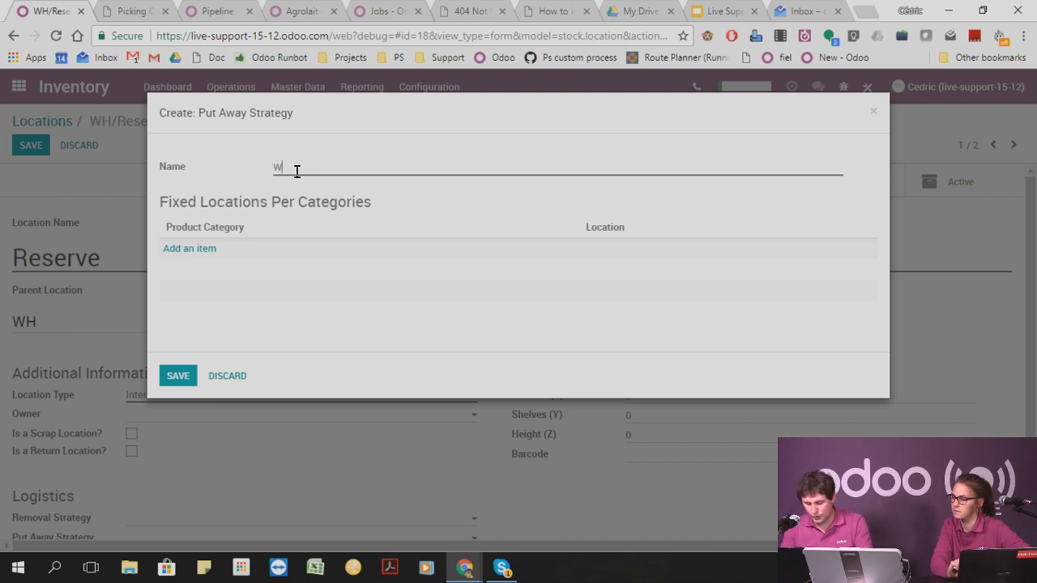
type("h/stock")
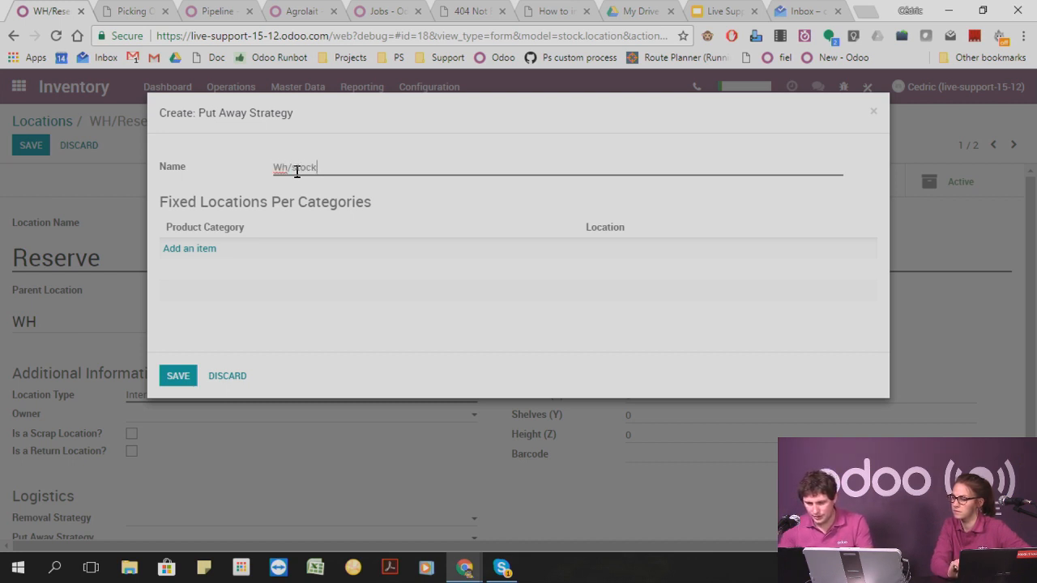
Assign the All / Expenses category to the WH/Stock location in the strategy, and save both the strategy and the Reserve location.
left_click(207, 249)
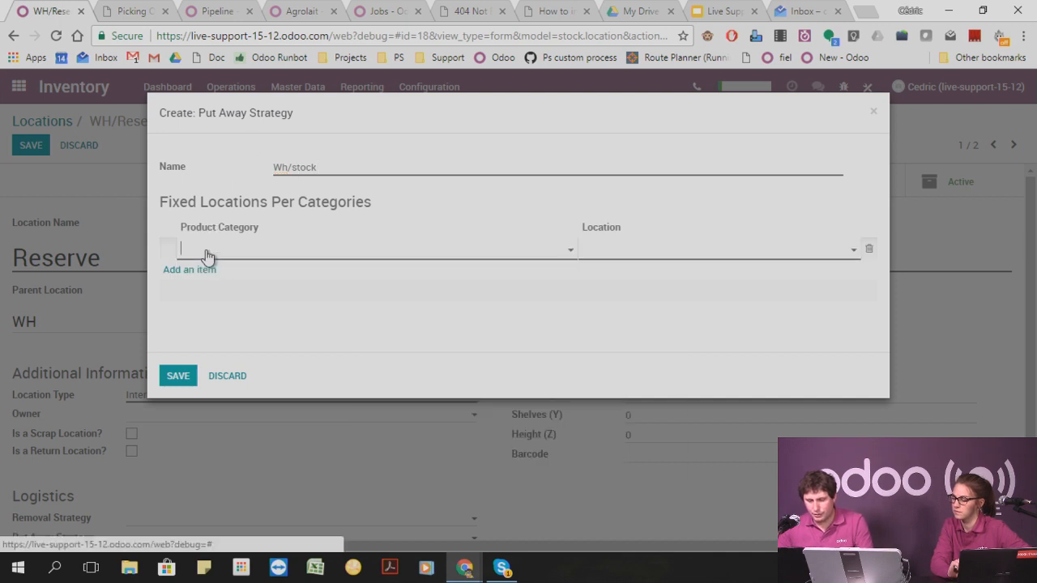
left_click(239, 252)
left_click(243, 296)
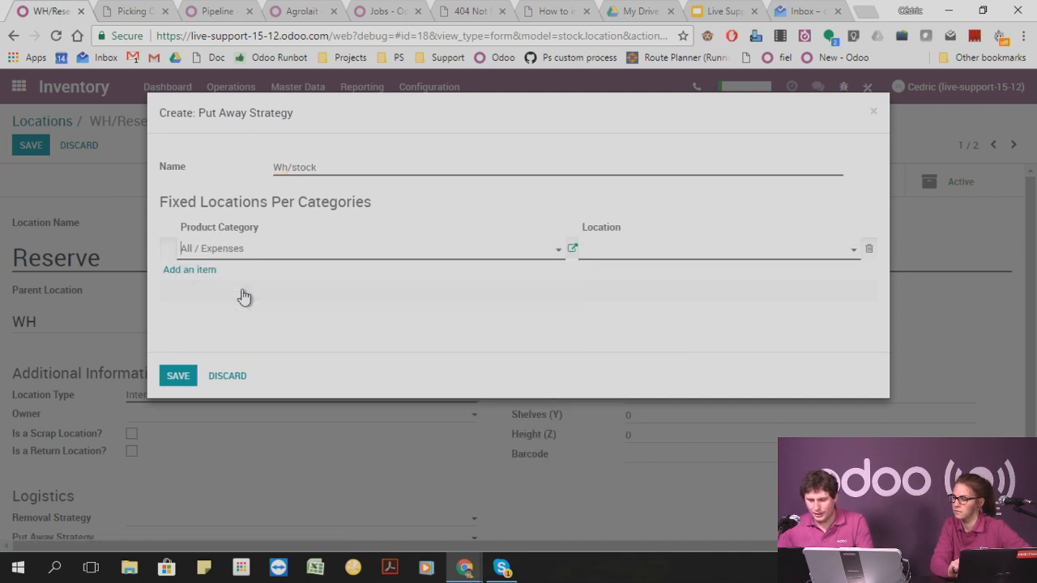
left_click(654, 257)
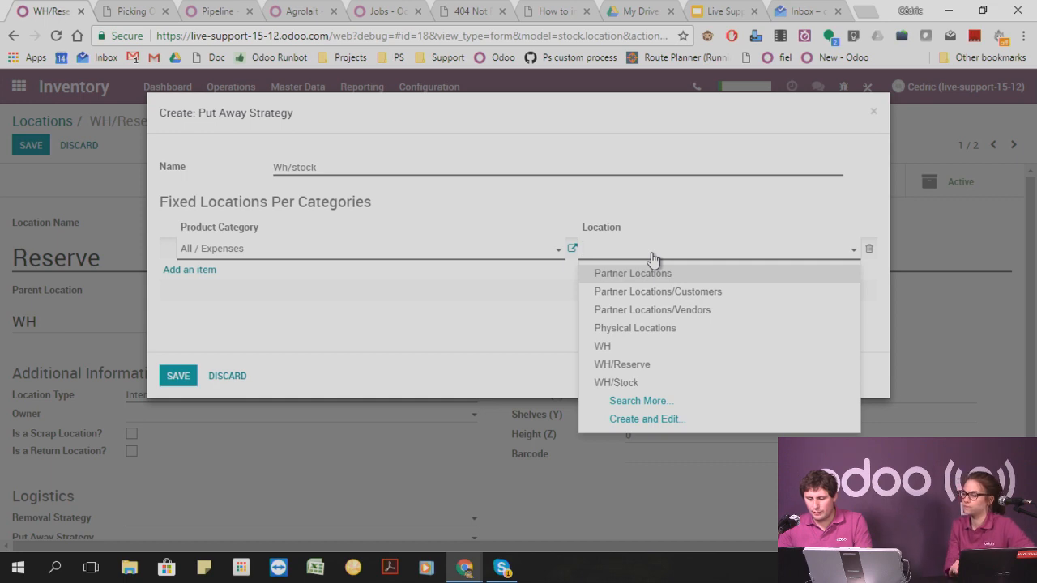
left_click(648, 382)
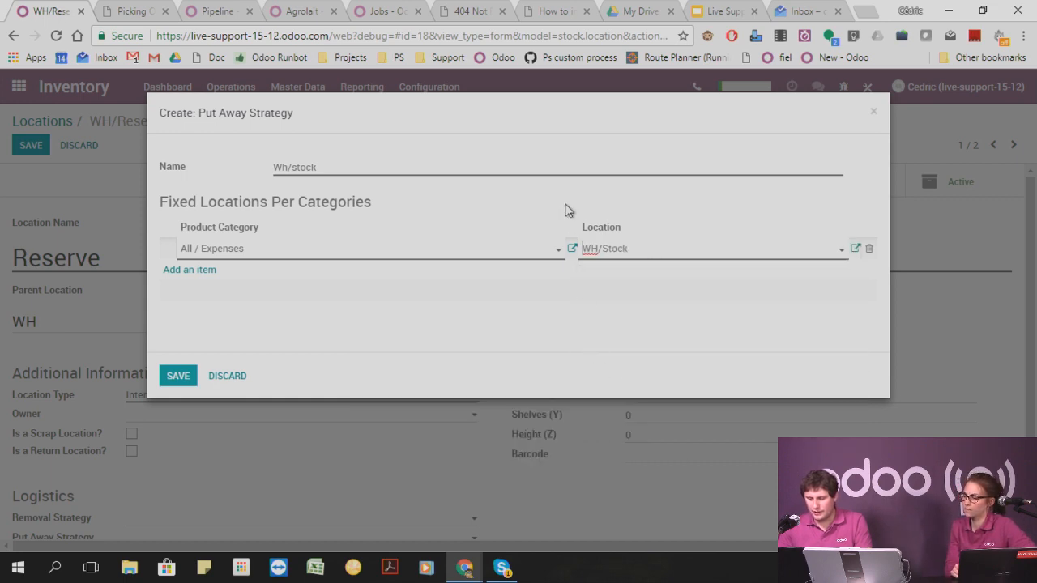
left_click(186, 377)
scroll(196, 393, "down", 1)
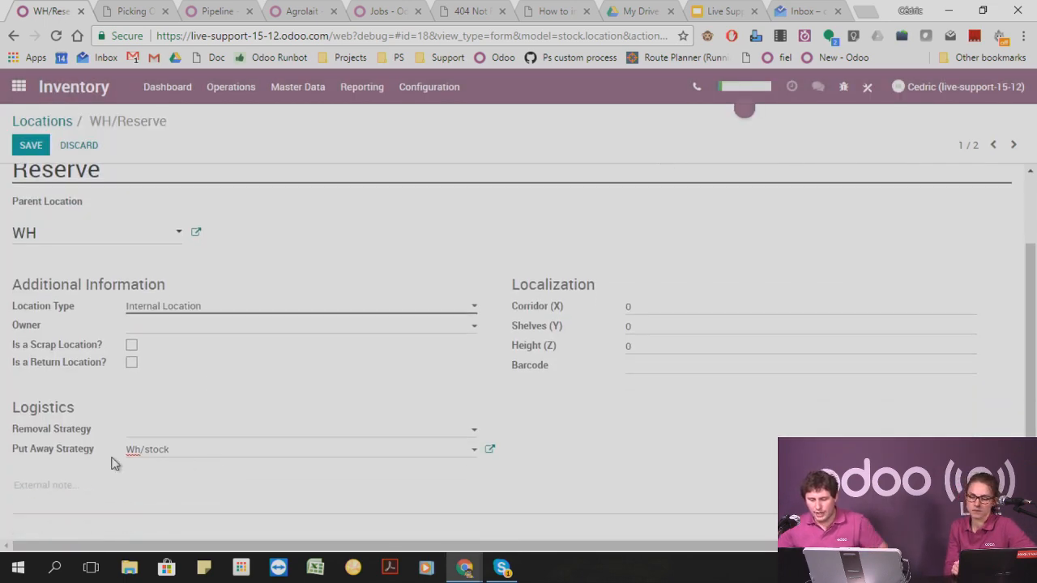
left_click(31, 145)
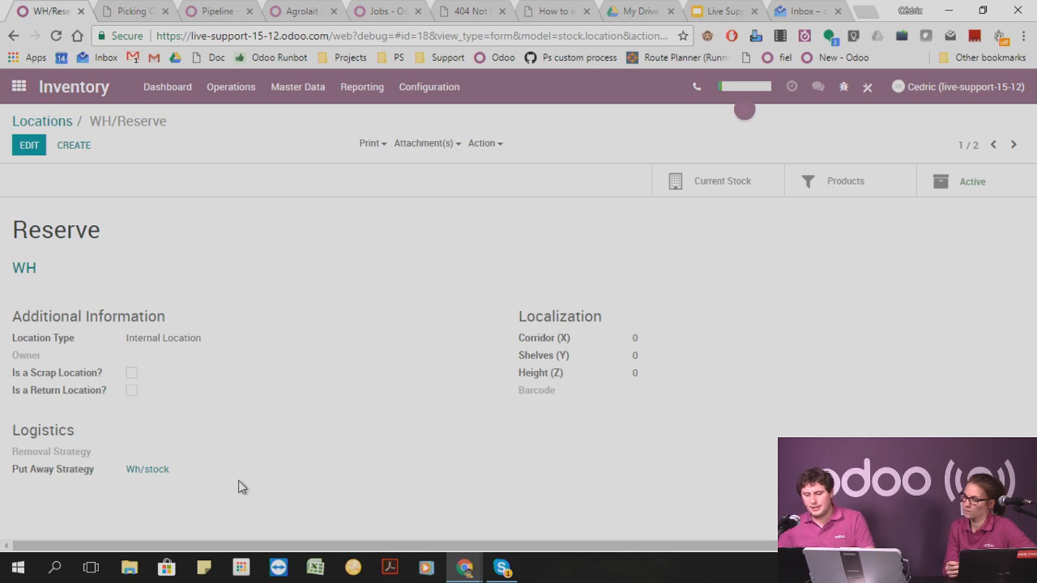
Set the live-support-15-12 warehouse's incoming shipments to unload in input location with quality control before stock (3 steps), and save.
left_click(433, 92)
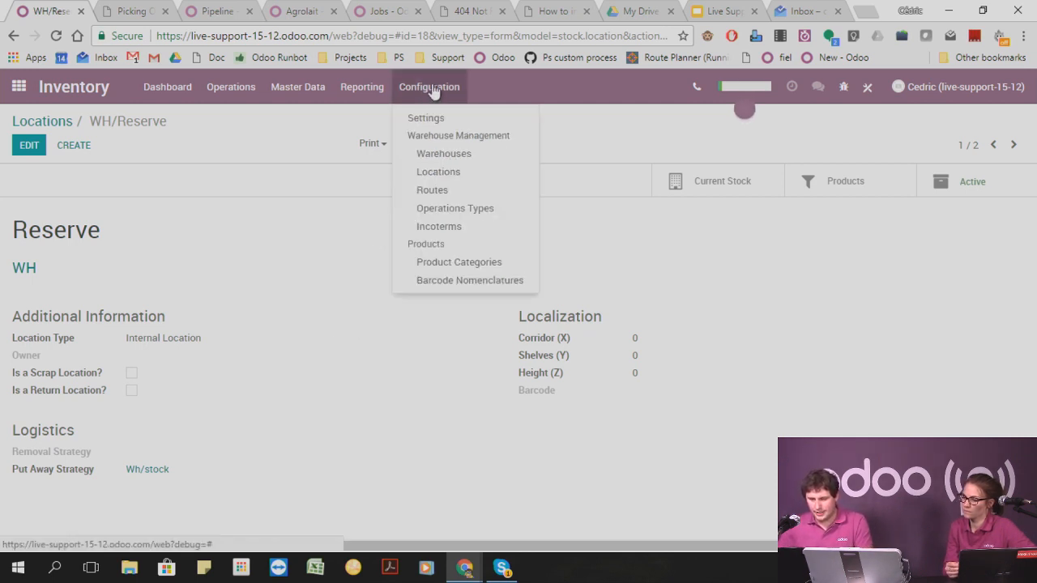
left_click(453, 155)
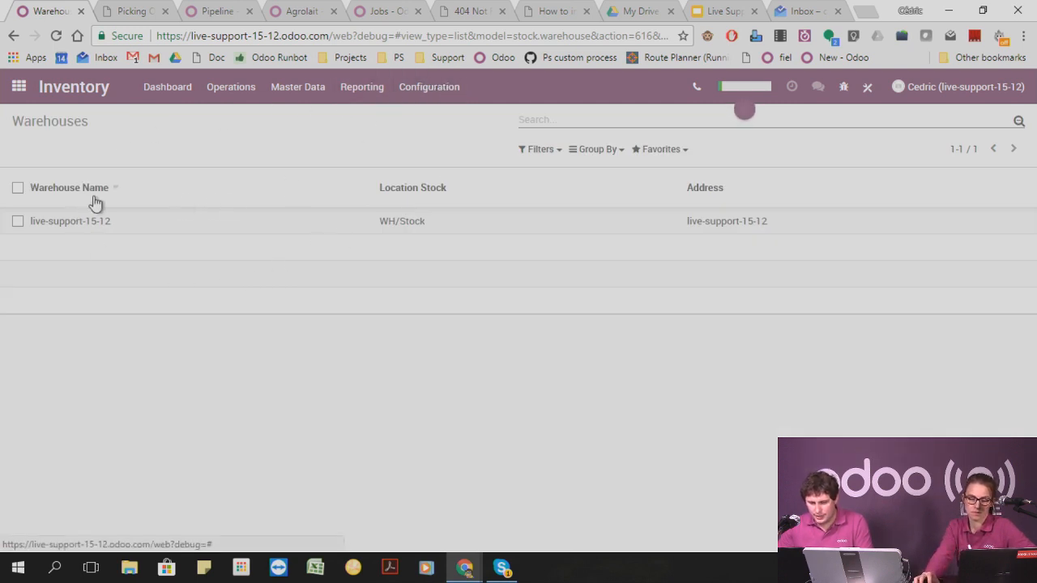
left_click(79, 221)
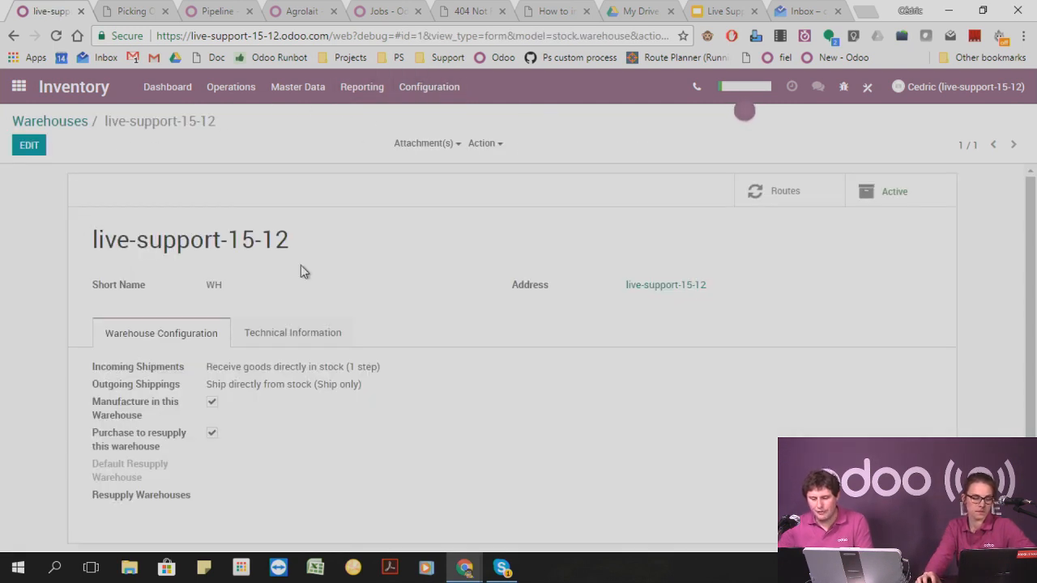
left_click(30, 146)
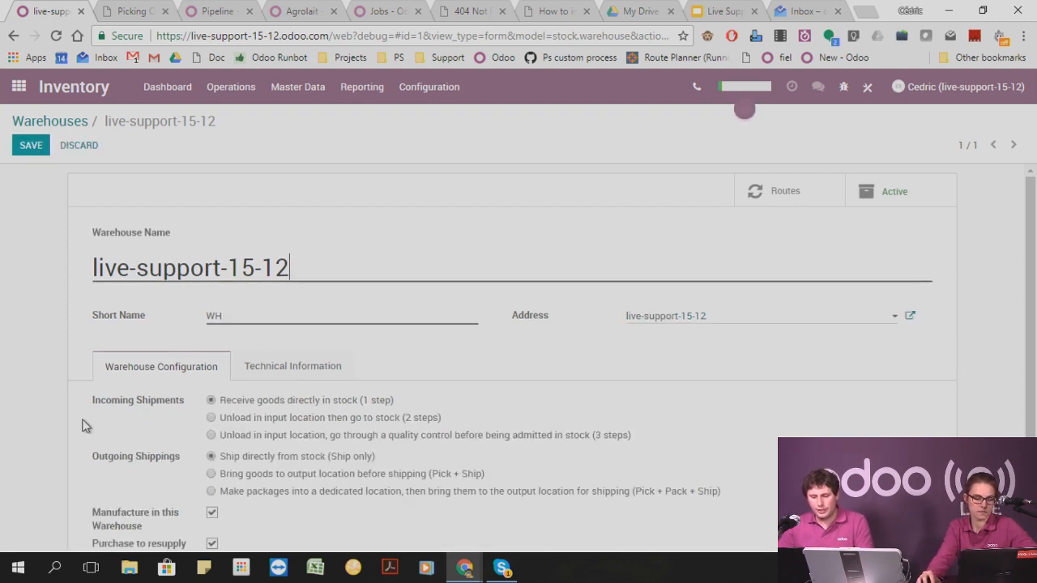
left_click_drag(94, 409, 195, 402)
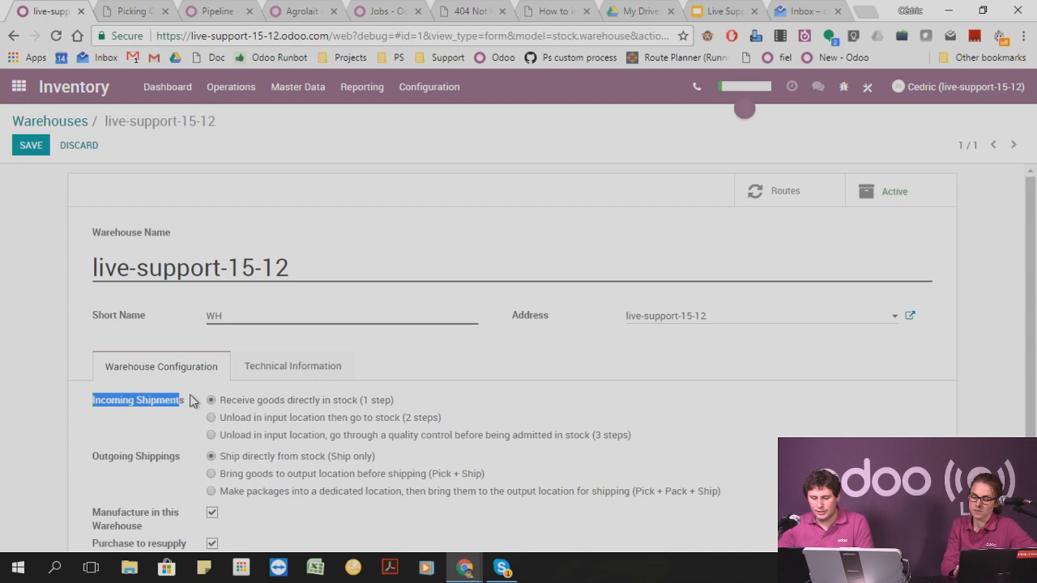
left_click(264, 438)
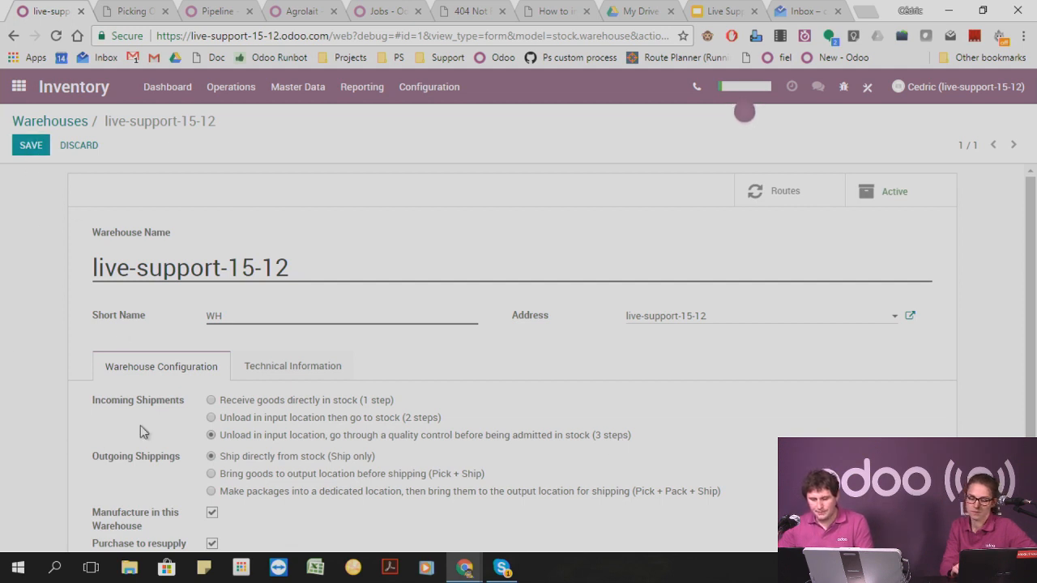
left_click(32, 146)
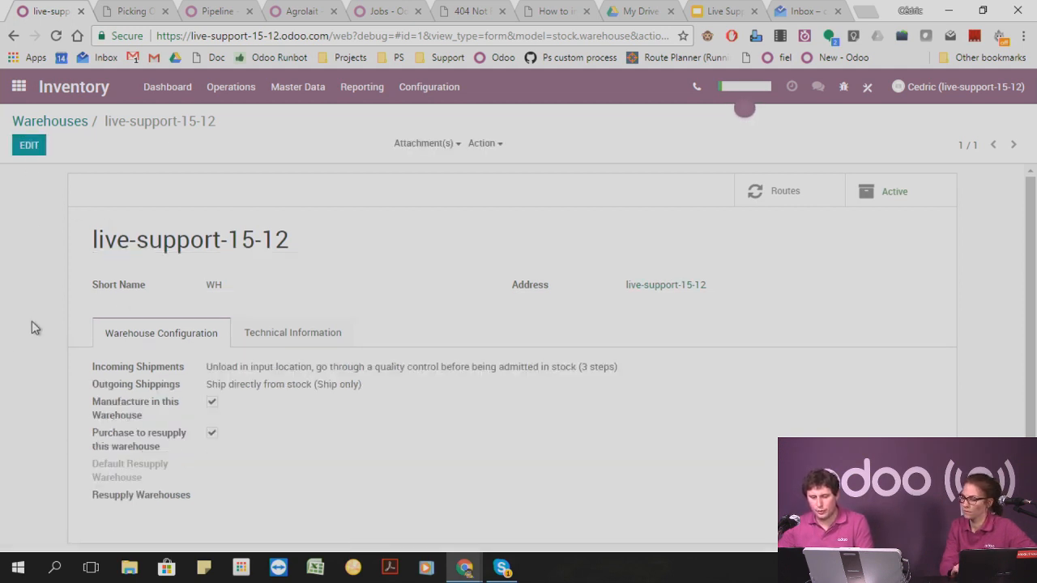
Open the warehouse's Receipt in 3 steps route and examine where it applies and its push and procurement rules.
left_click(439, 96)
left_click(454, 192)
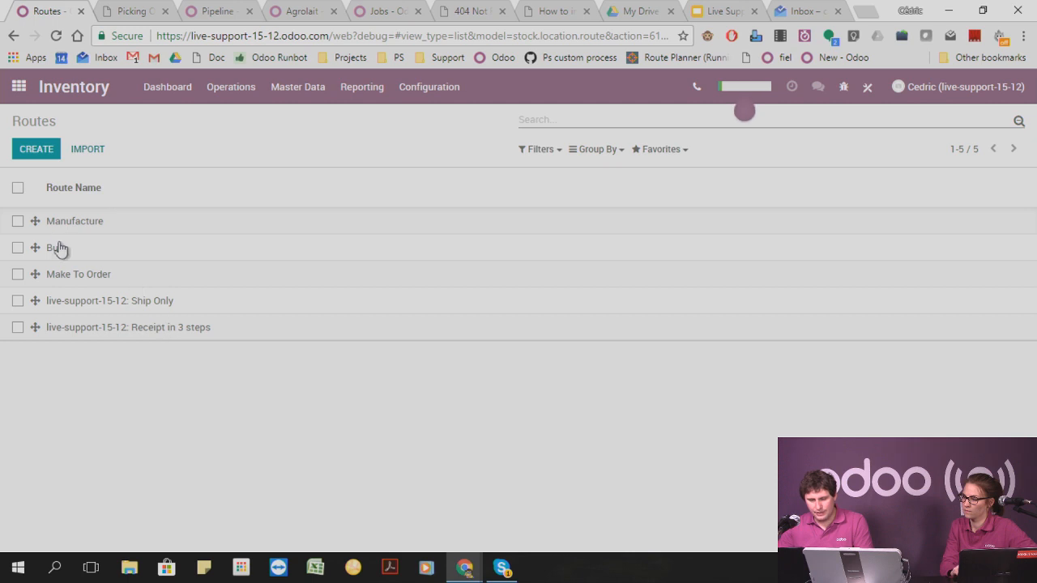
left_click(154, 328)
scroll(260, 441, "down", 2)
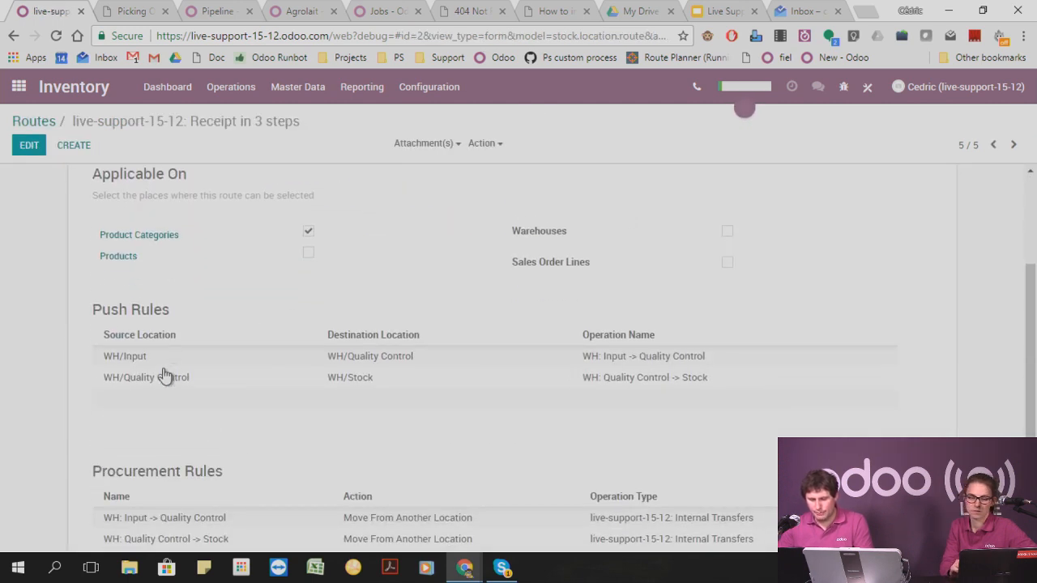
scroll(247, 356, "up", 2)
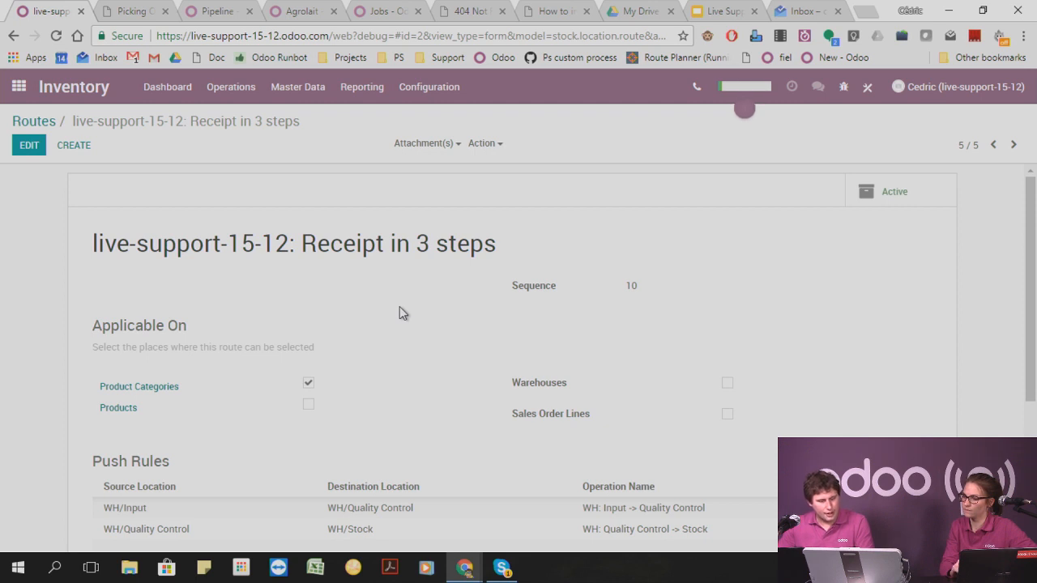
scroll(341, 319, "down", 1)
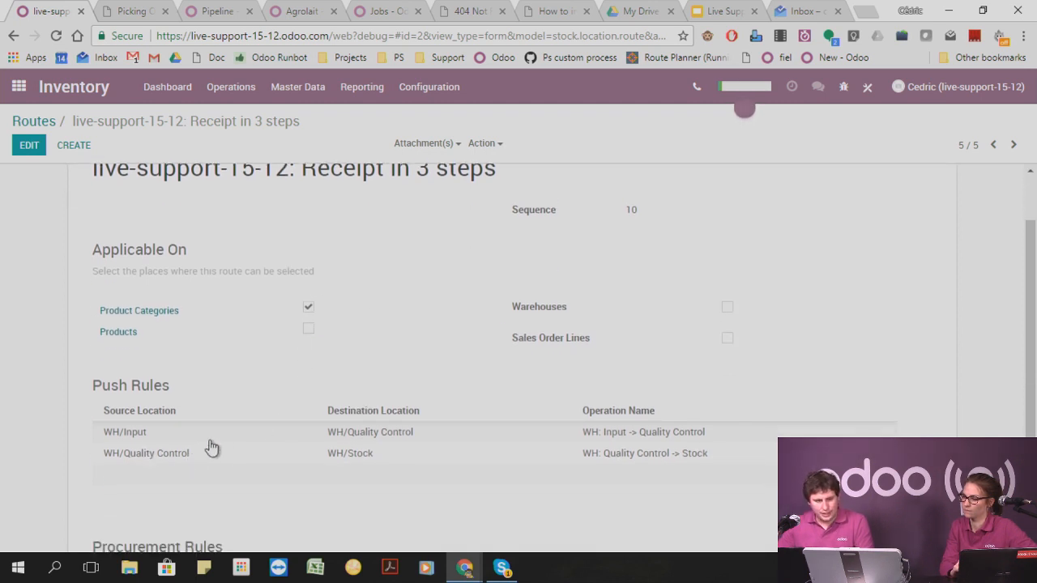
mouse_move(211, 447)
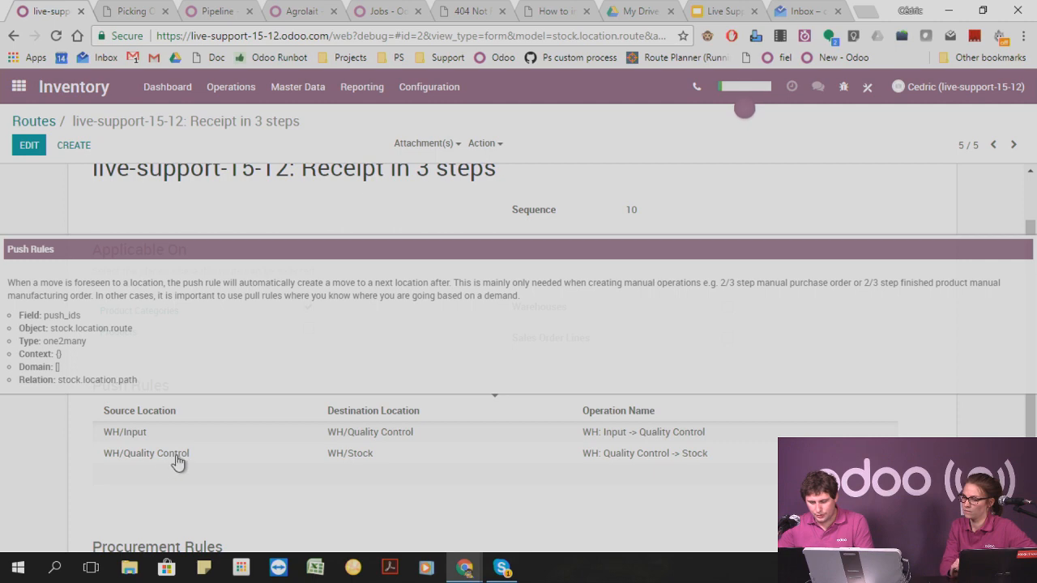
Inspect the source location and automatic move of the push rule from Quality Control to Stock, and close the rule.
left_click(176, 455)
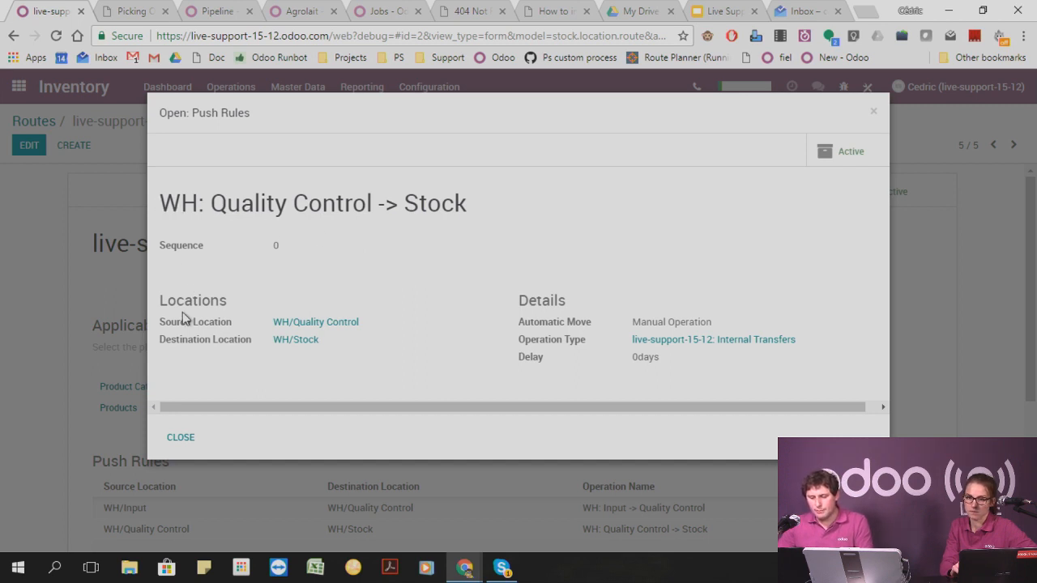
left_click_drag(166, 324, 299, 333)
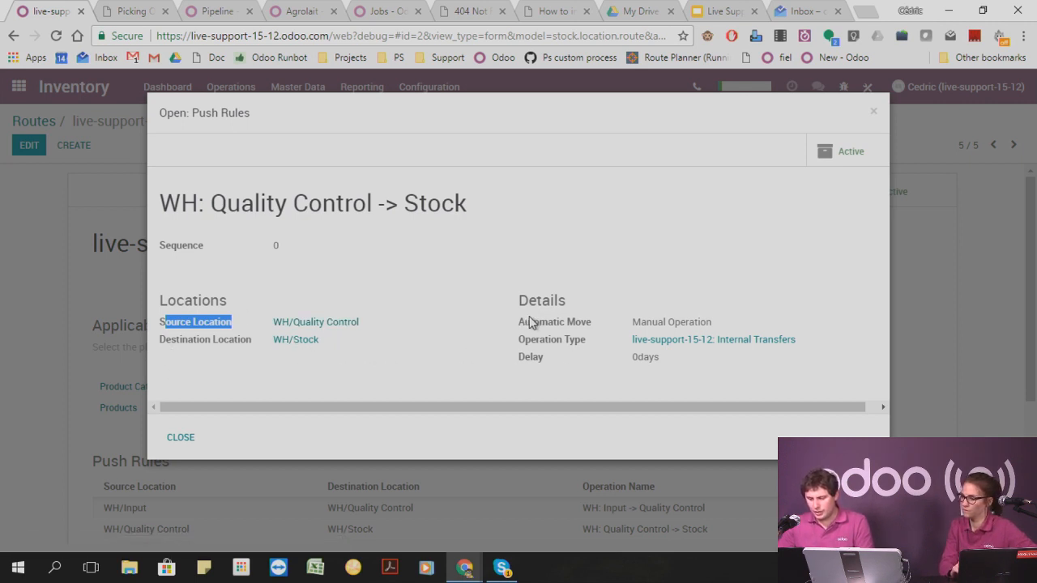
left_click_drag(634, 322, 732, 327)
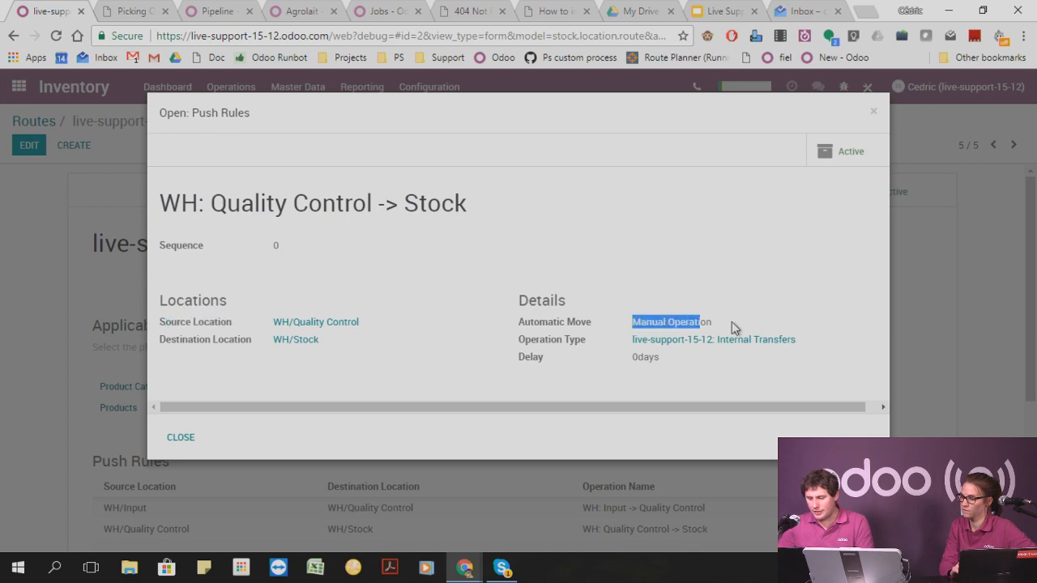
left_click(871, 114)
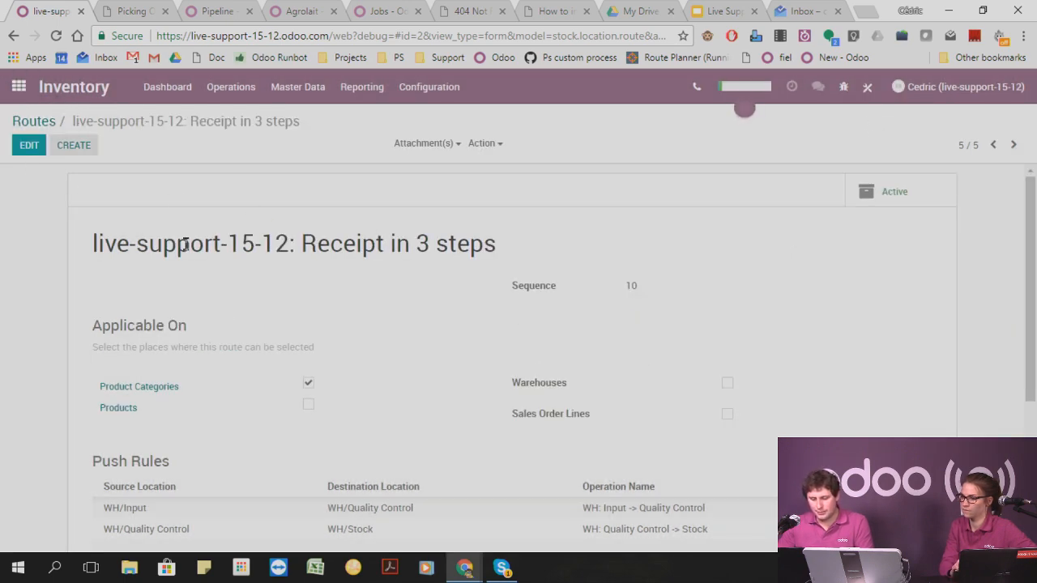
Create a new request for quotation in the Purchases app with Odoo as the vendor.
left_click(19, 86)
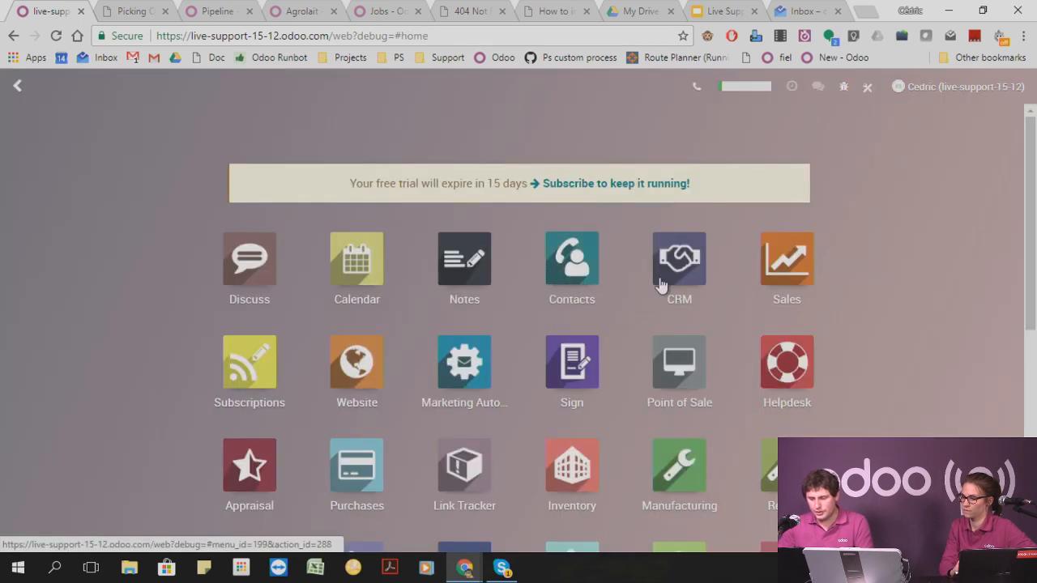
left_click(357, 476)
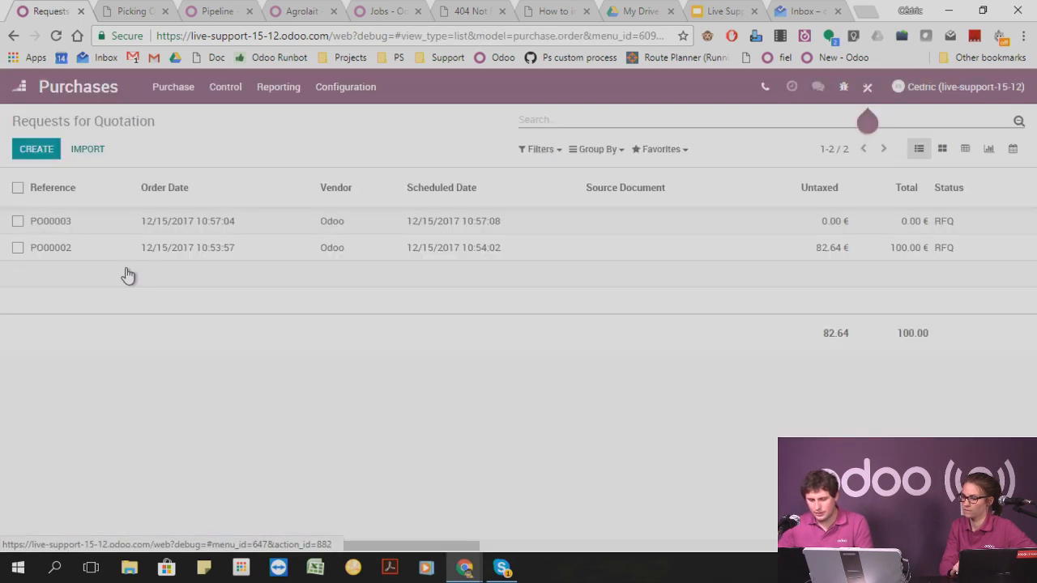
left_click(36, 154)
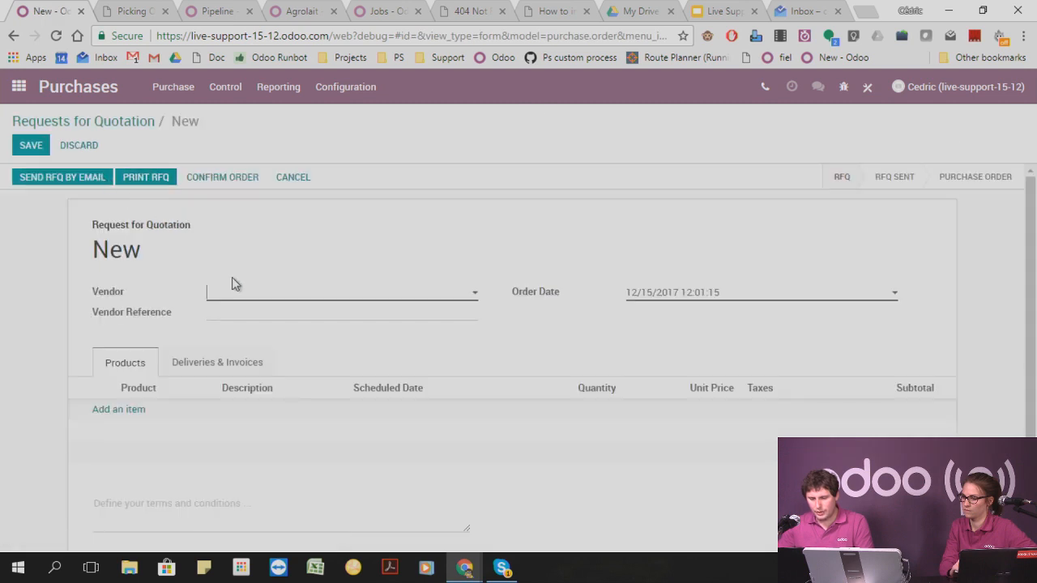
left_click(253, 295)
left_click(251, 316)
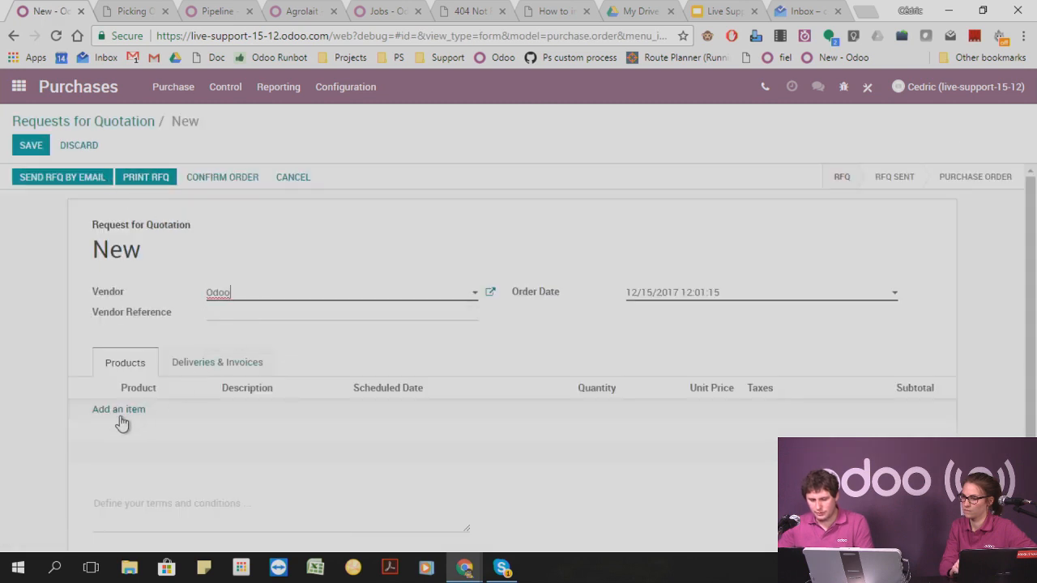
Add the product Table to the request for quotation, save it and confirm the order.
left_click(120, 410)
left_click(133, 414)
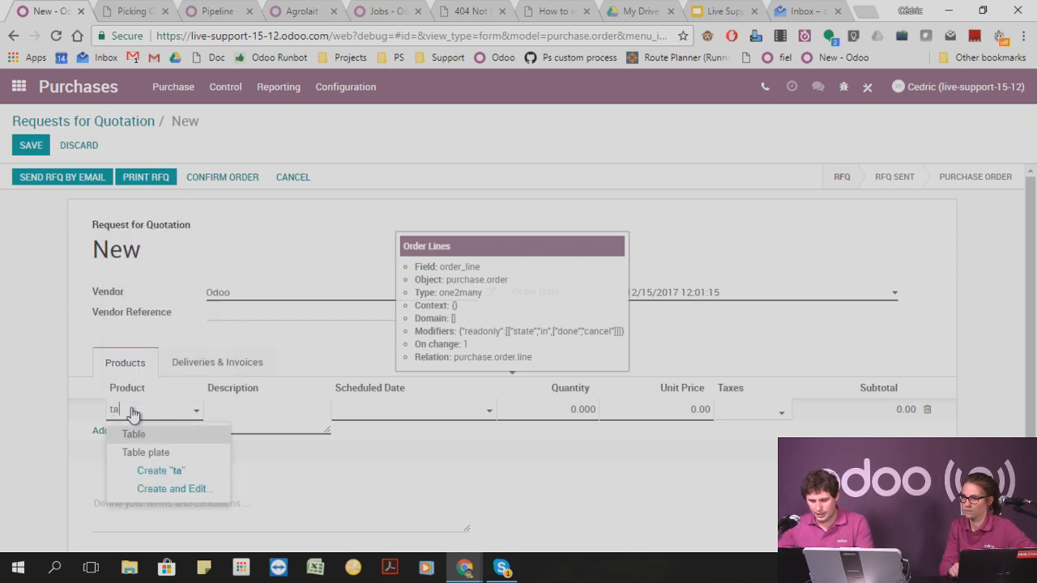
left_click(134, 434)
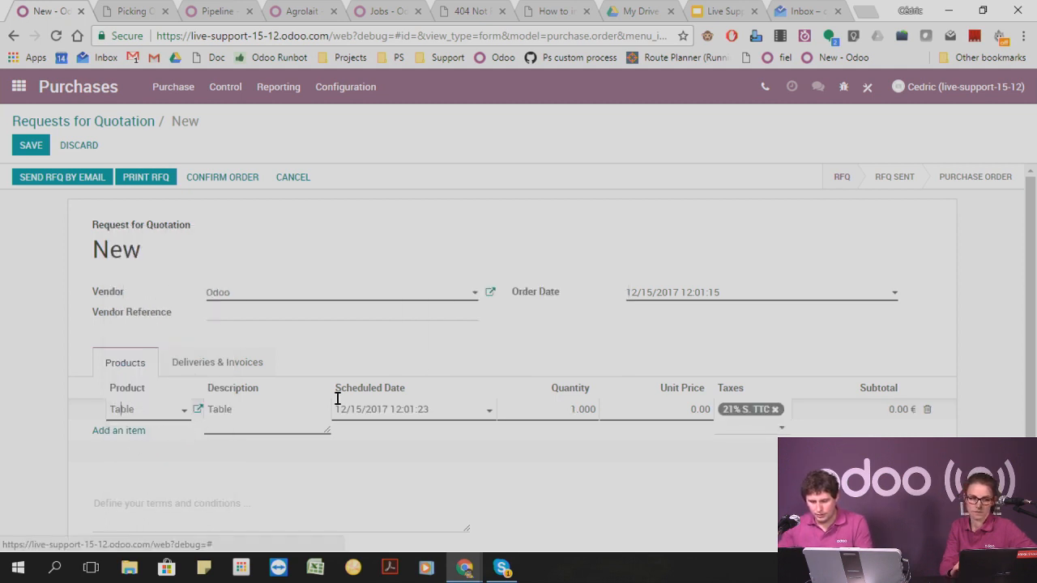
left_click(32, 145)
left_click(202, 178)
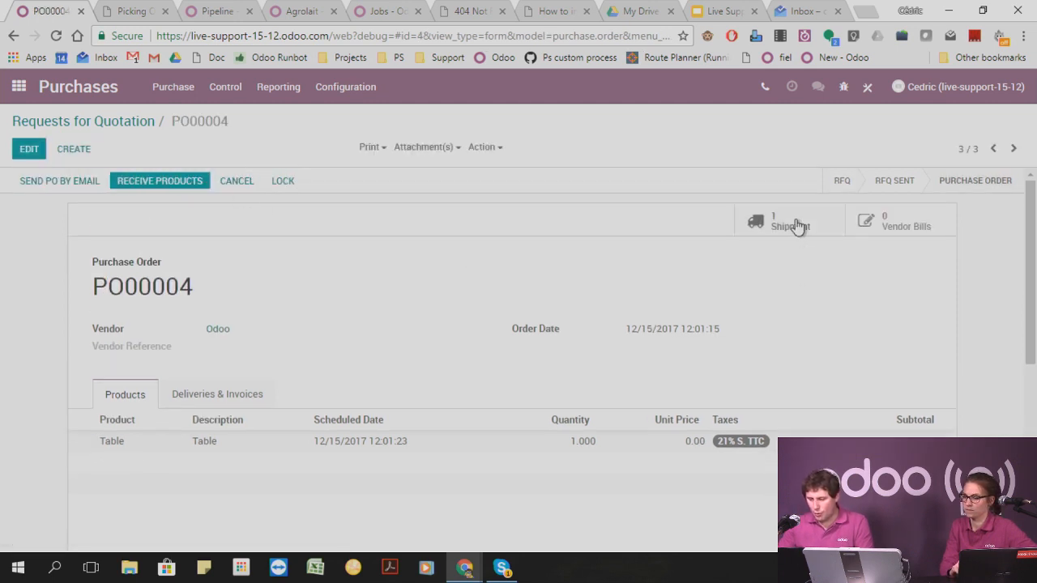
Open the purchase order's shipment and check its additional info and operations.
left_click(789, 227)
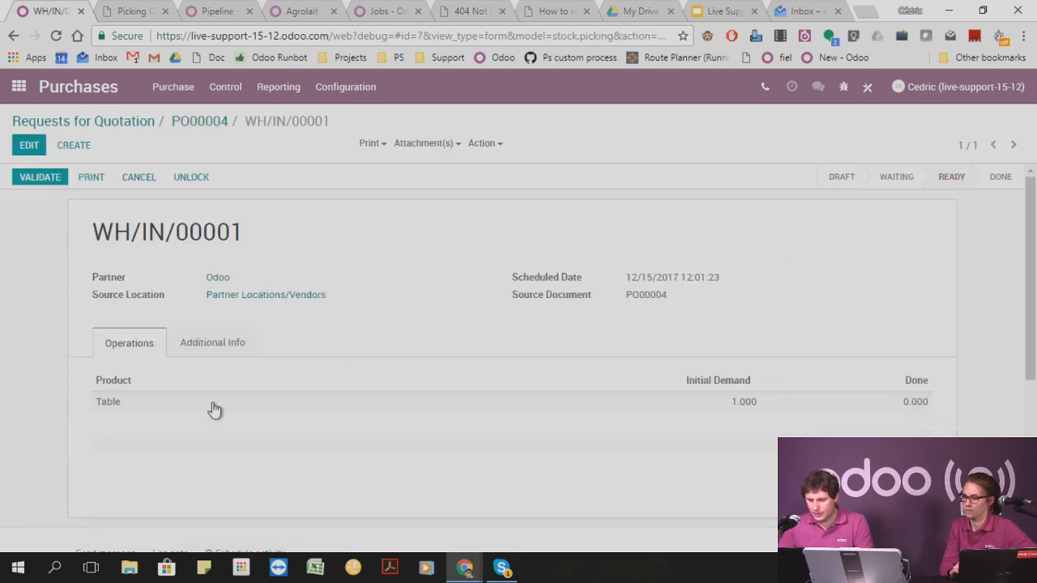
left_click(219, 343)
left_click(140, 344)
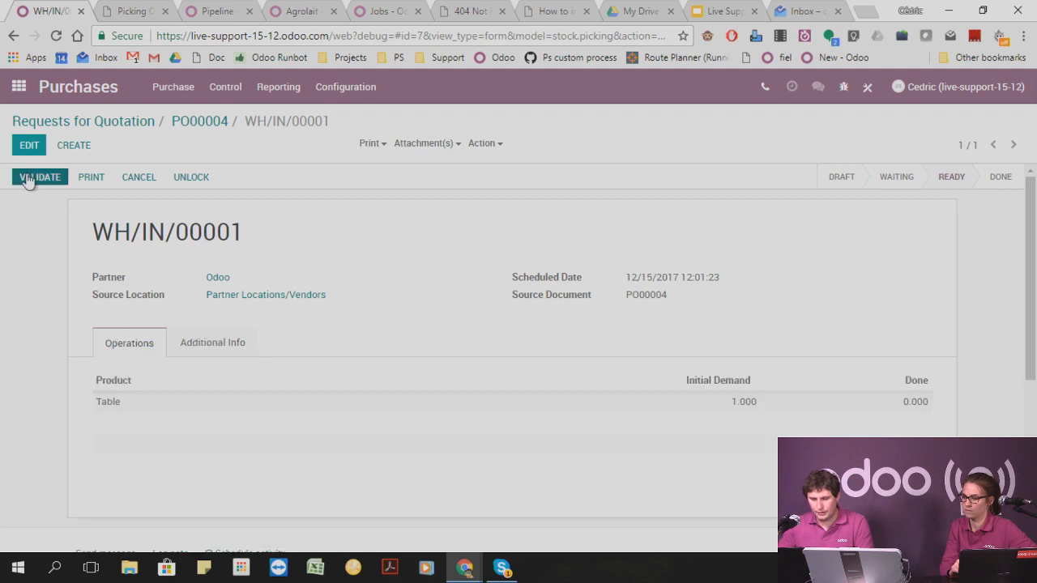
Open the receipt to be received in the Inventory app and validate it, applying the immediate transfer of all reserved quantities.
left_click(20, 87)
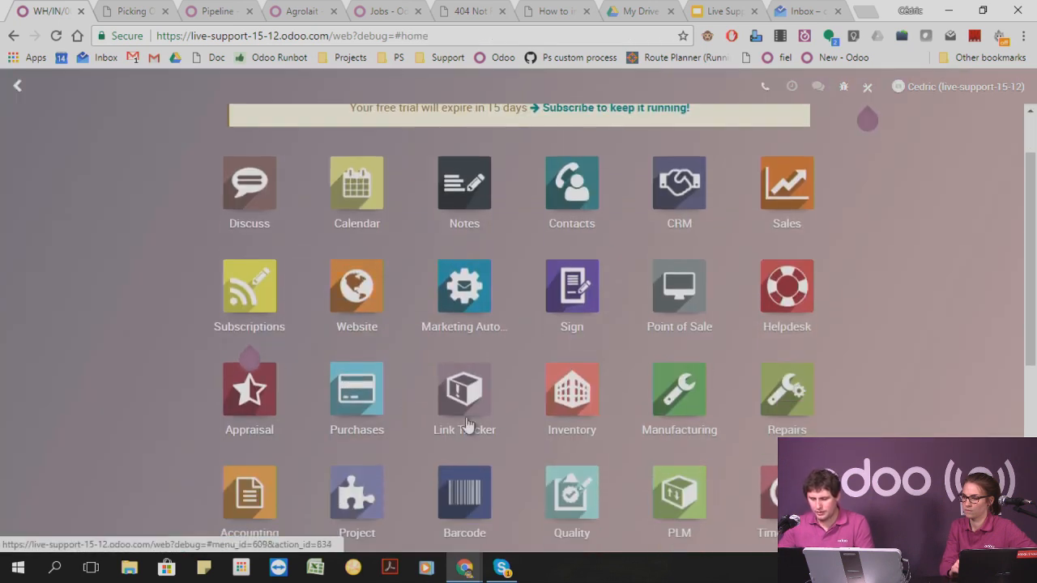
left_click(571, 465)
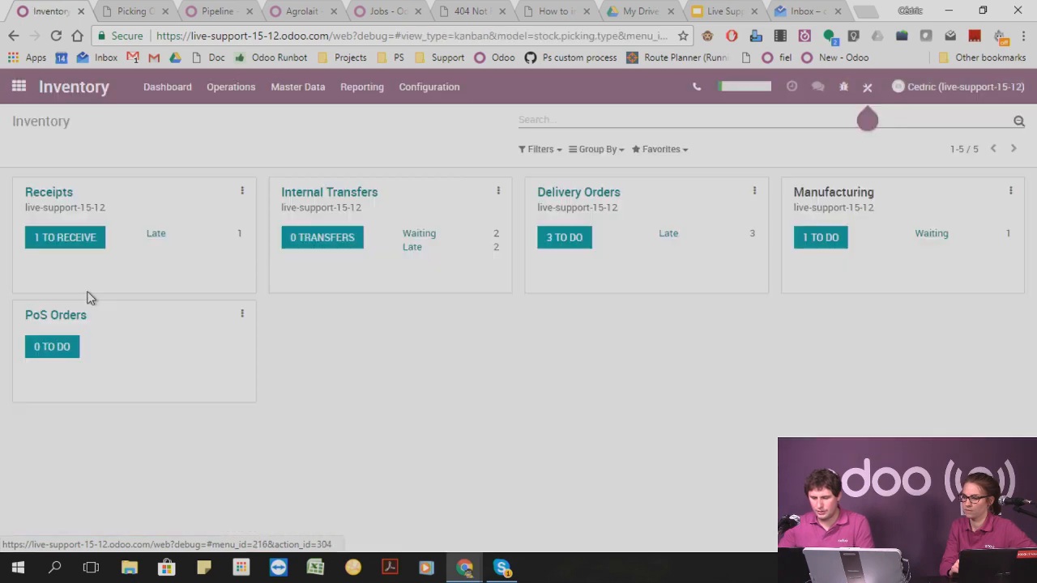
left_click(68, 243)
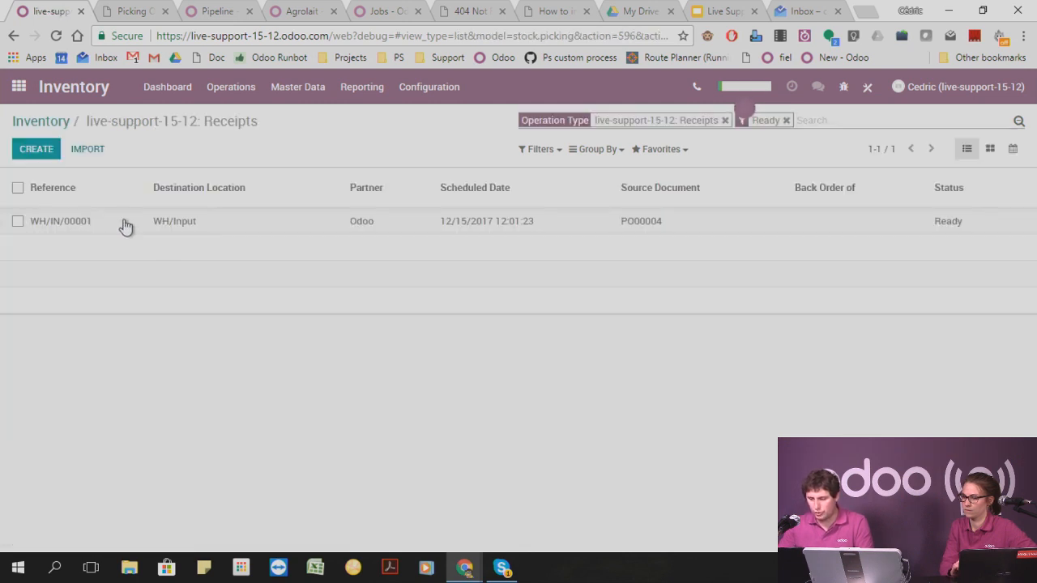
left_click(125, 225)
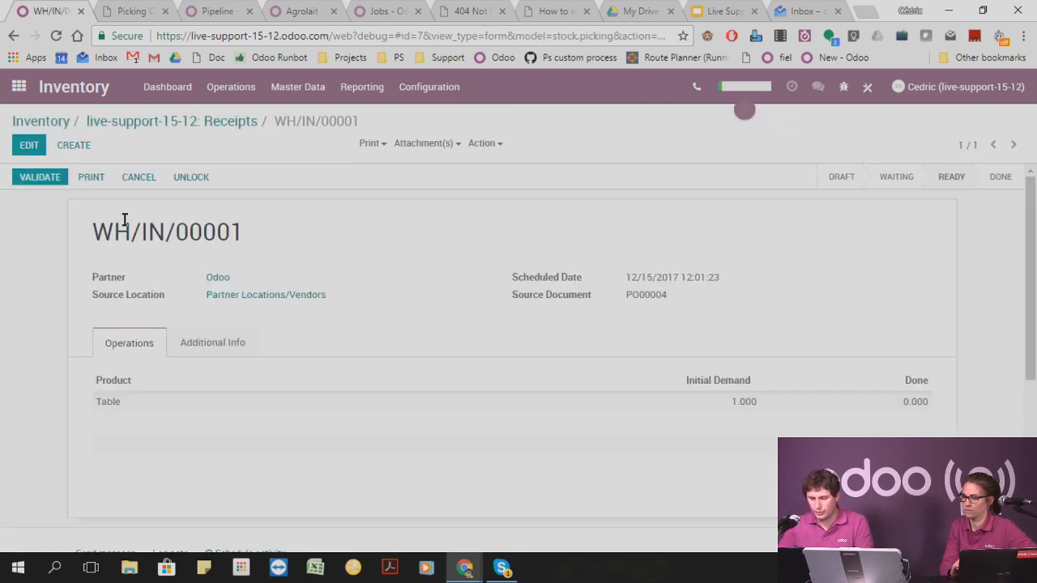
left_click(35, 178)
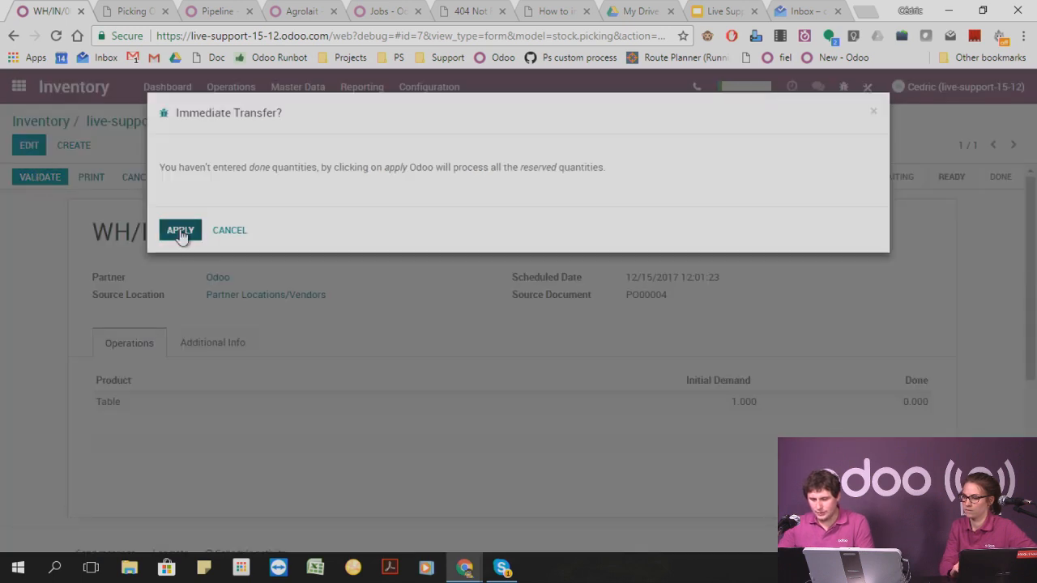
left_click(180, 231)
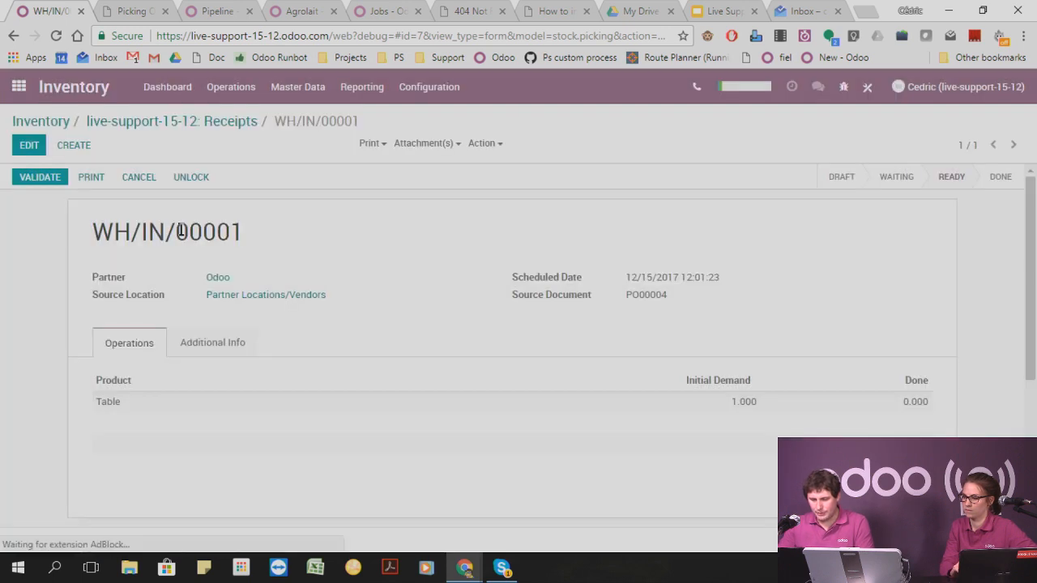
Check the validated receipt's additional info and return to the Inventory overview to list the ready internal transfers.
left_click(239, 343)
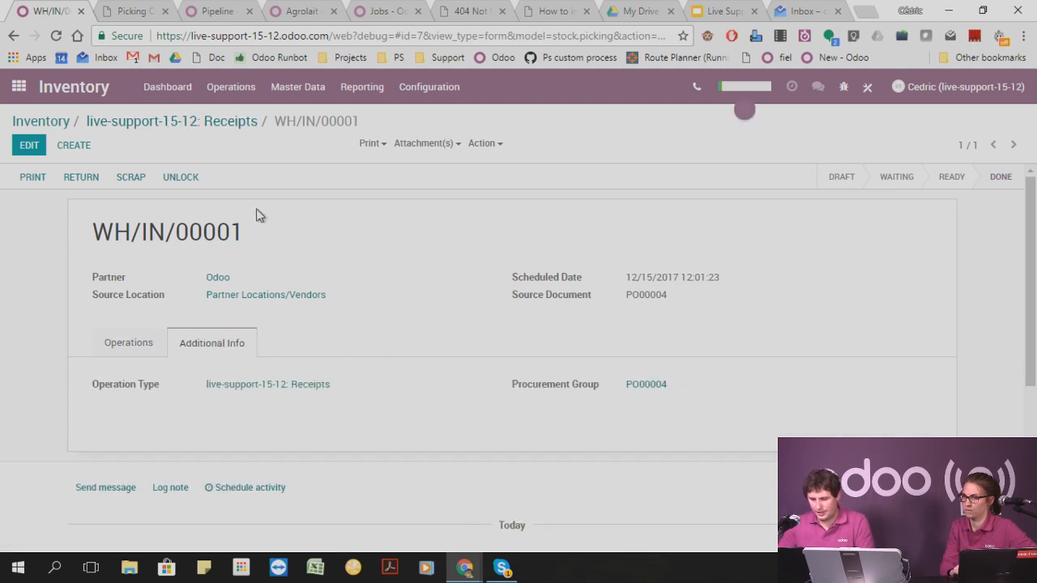
left_click(122, 348)
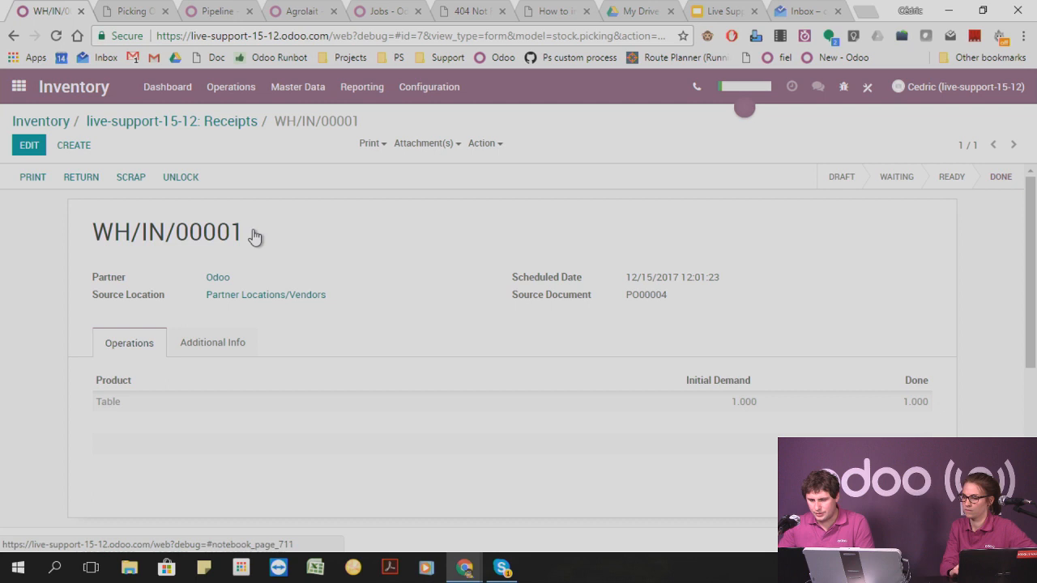
left_click(195, 124)
left_click(61, 121)
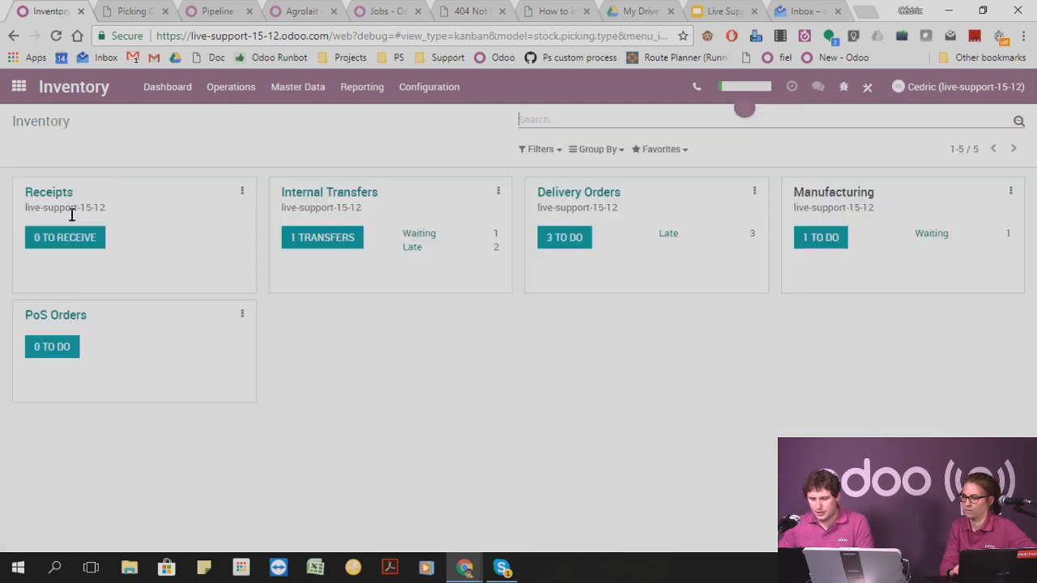
left_click(323, 238)
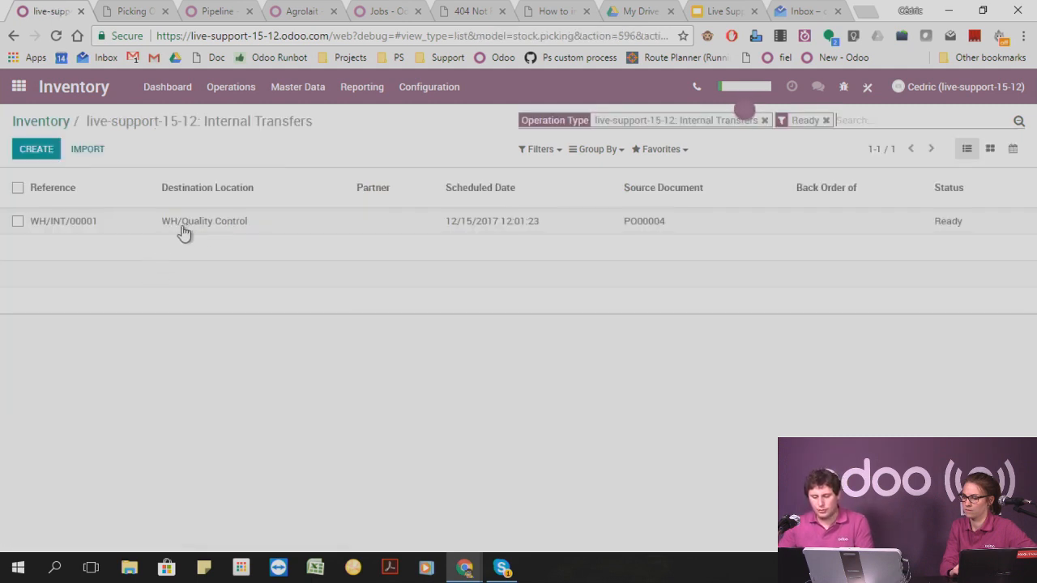
Validate the ready internal transfer to WH/Quality Control, applying all reserved quantities, and open the following transfer to WH/Stock.
left_click(235, 226)
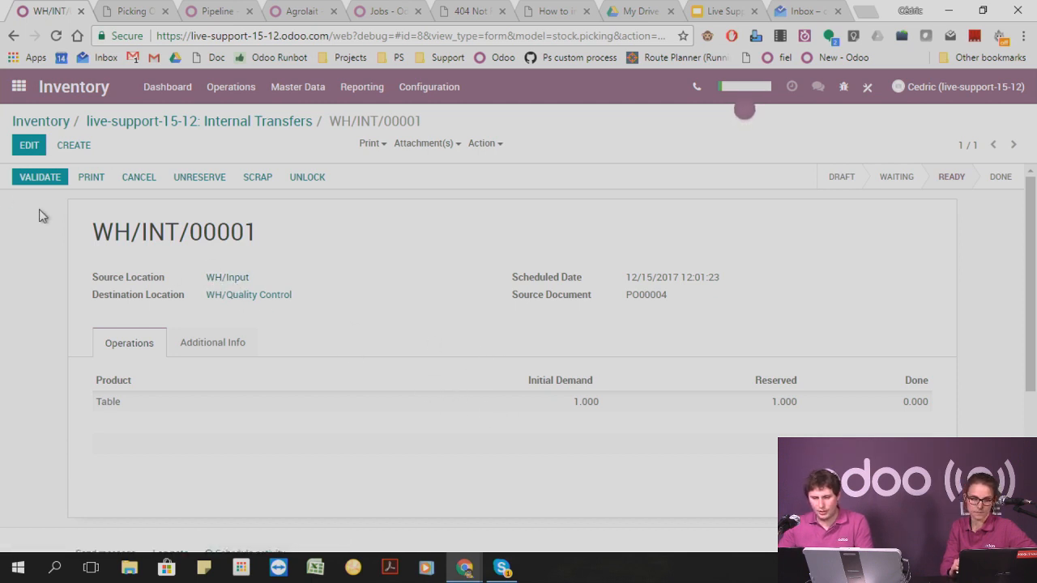
left_click(22, 178)
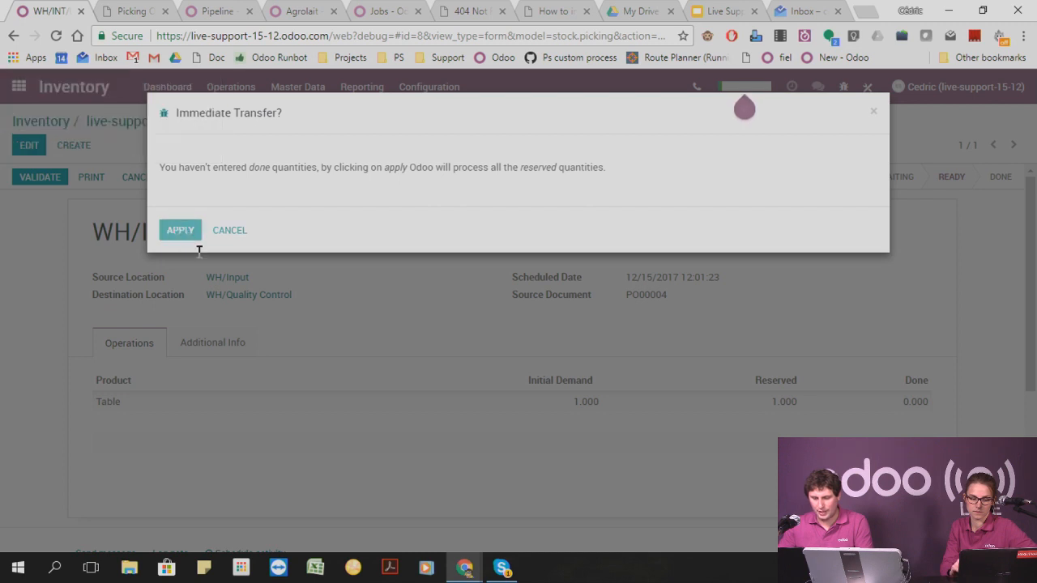
left_click(180, 230)
left_click(170, 121)
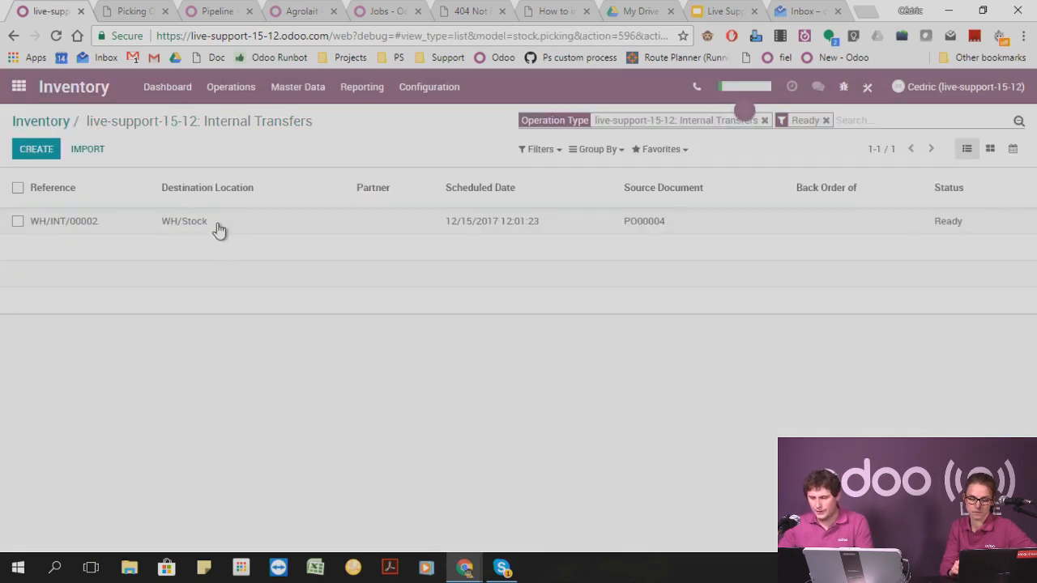
left_click(217, 229)
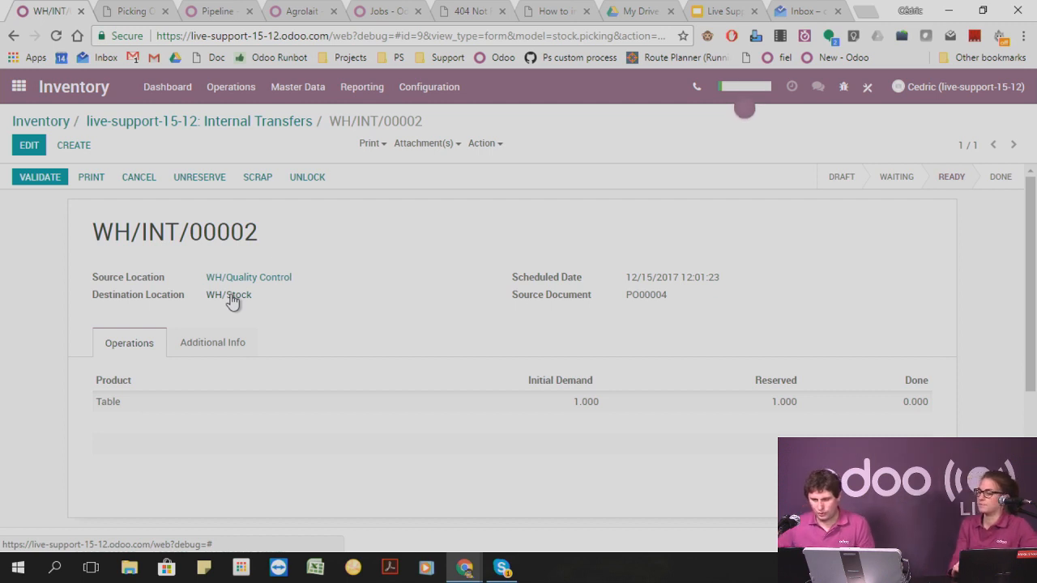
Open the route live-support-15-12: Receipt in 3 steps from the warehouse configuration and examine its push and procurement rules.
left_click(441, 97)
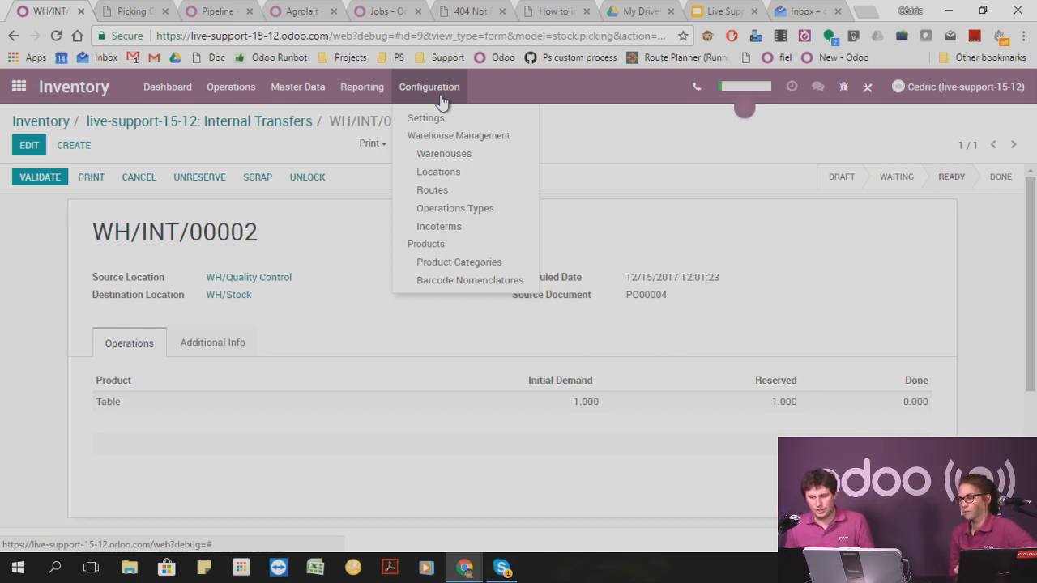
left_click(451, 191)
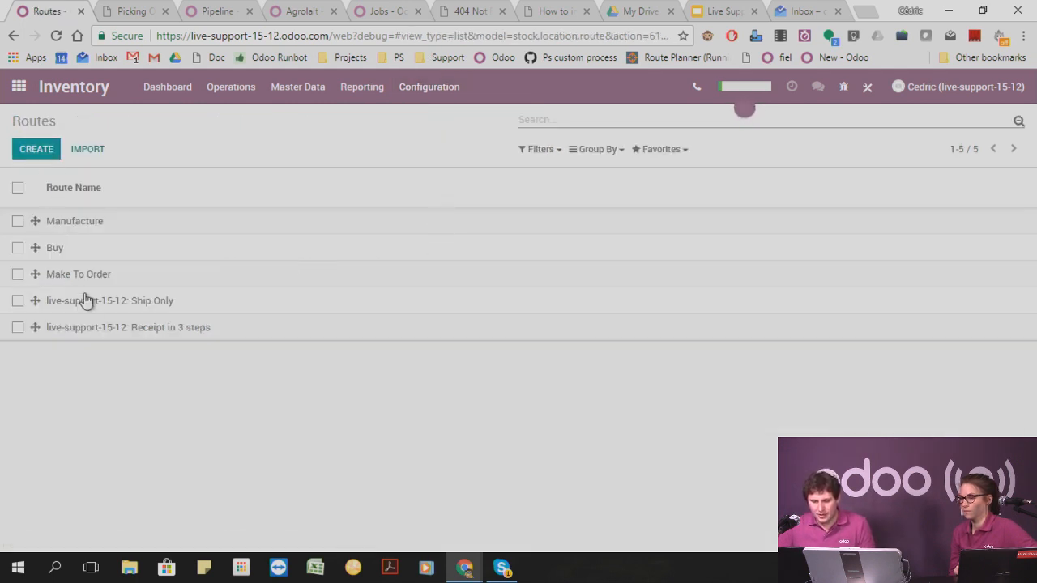
left_click(123, 328)
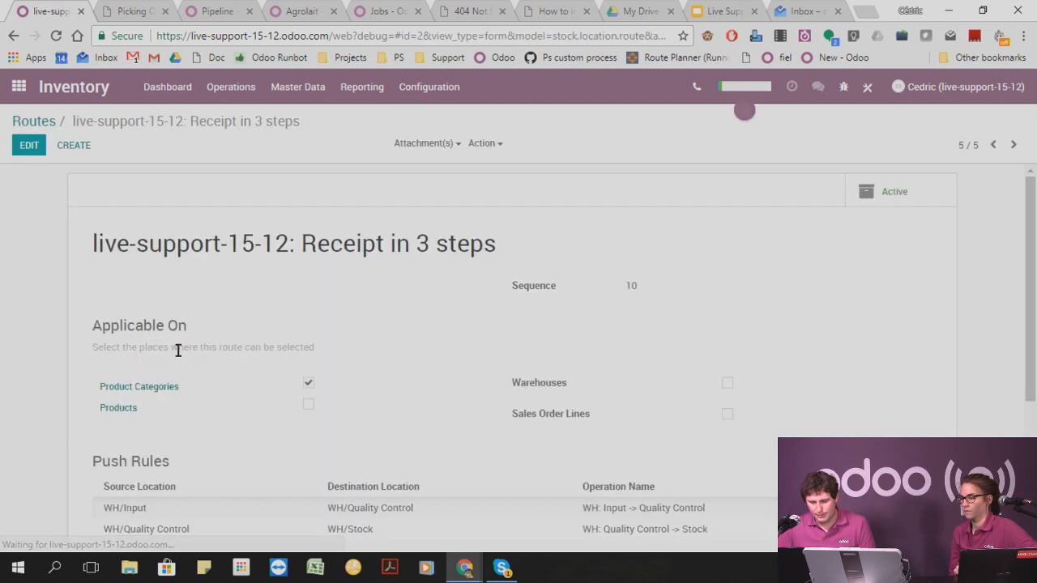
scroll(251, 350, "down", 3)
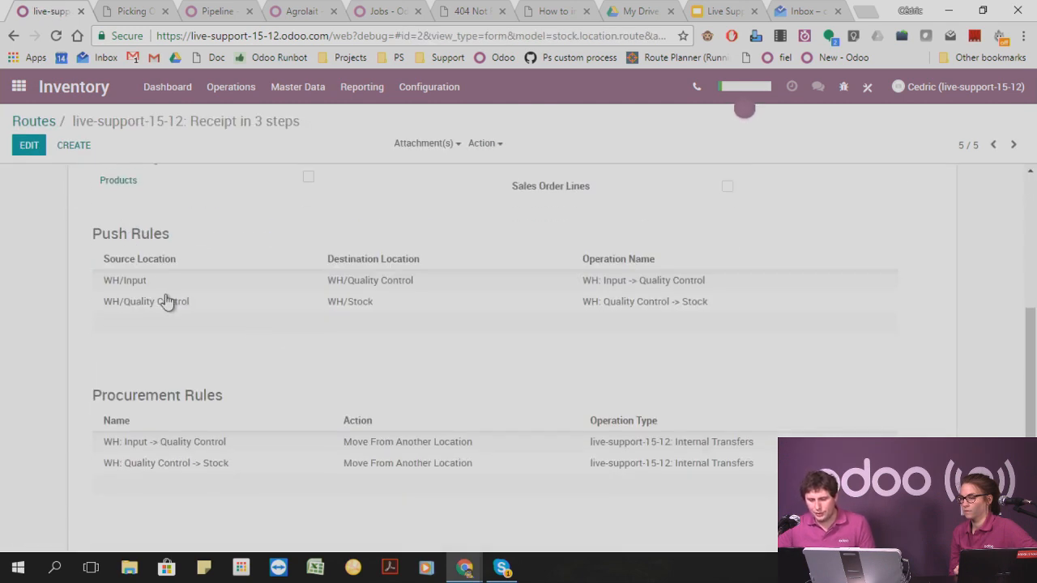
mouse_move(140, 288)
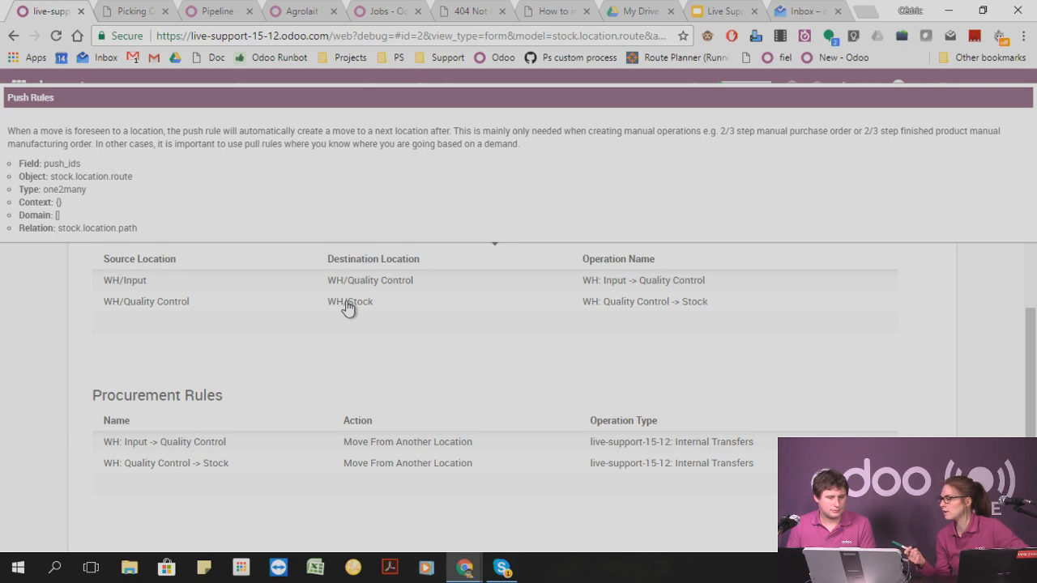
Go to odoo.com/help in the browser tab with the Odoo jobs page and highlight the regional support phone numbers.
left_click(389, 16)
double_click(275, 35)
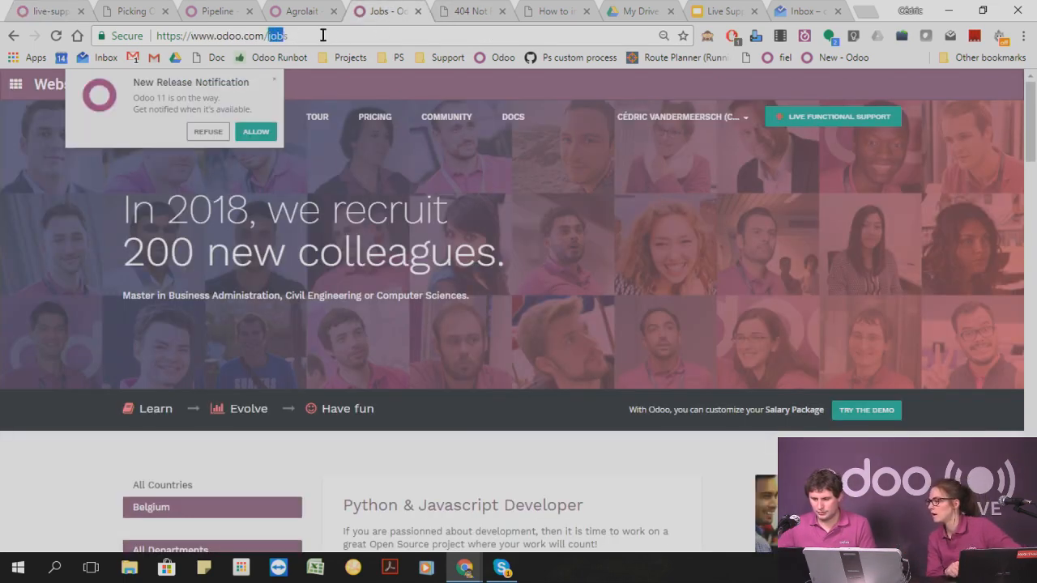
type("help")
key("Return")
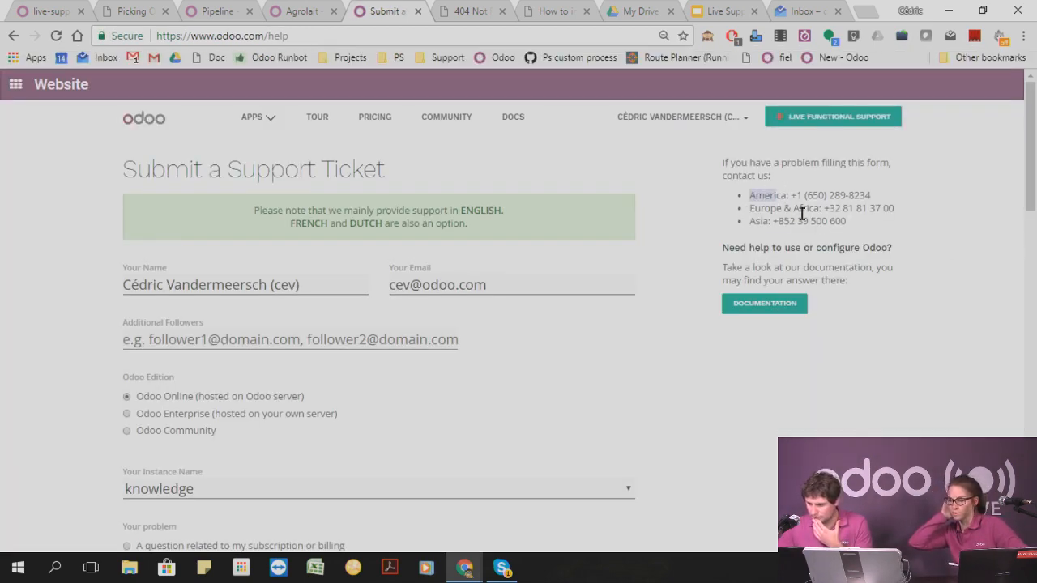
left_click_drag(748, 195, 857, 235)
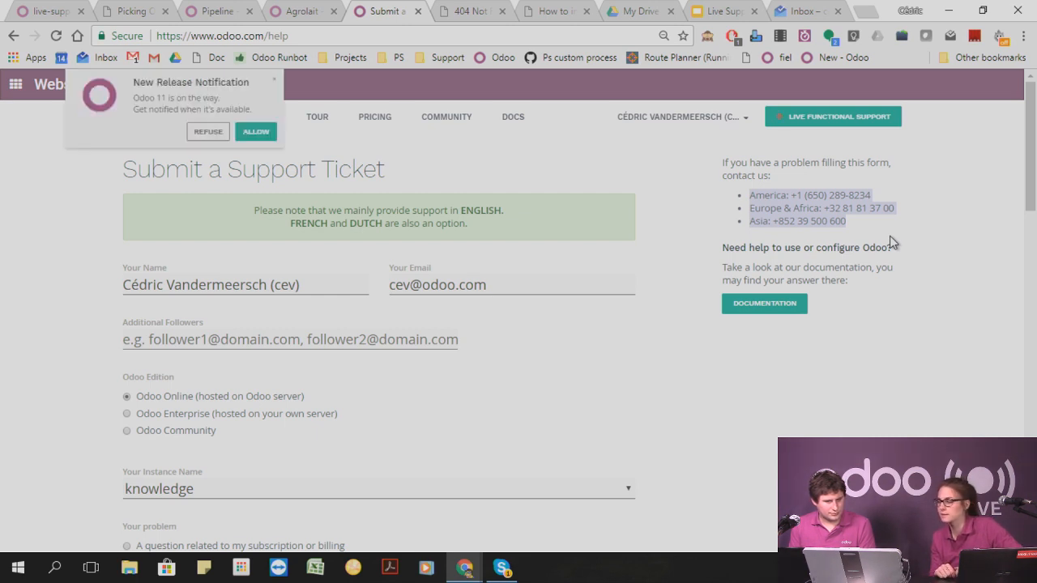
left_click(293, 10)
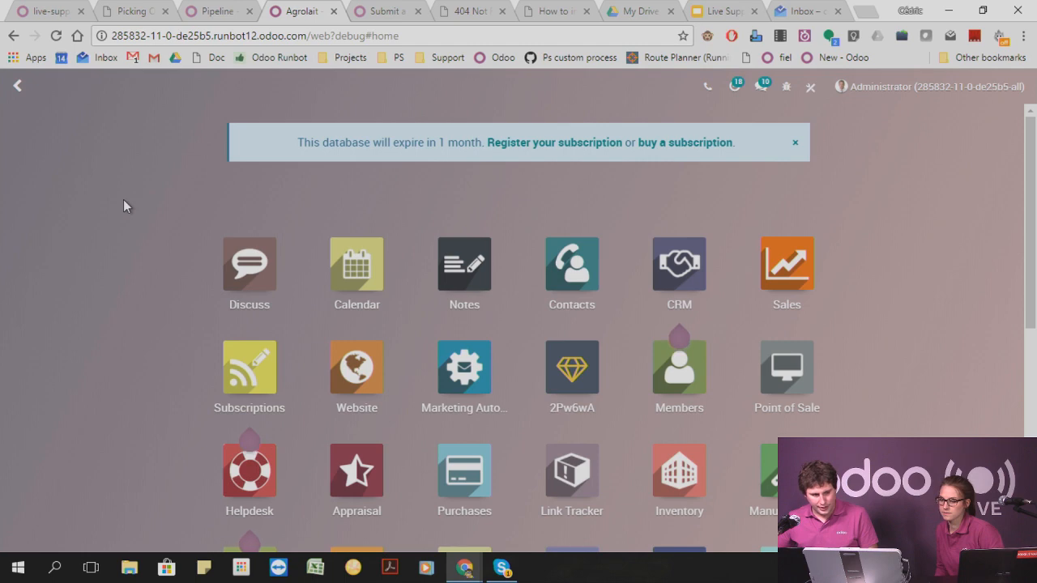
scroll(123, 202, "down", 2)
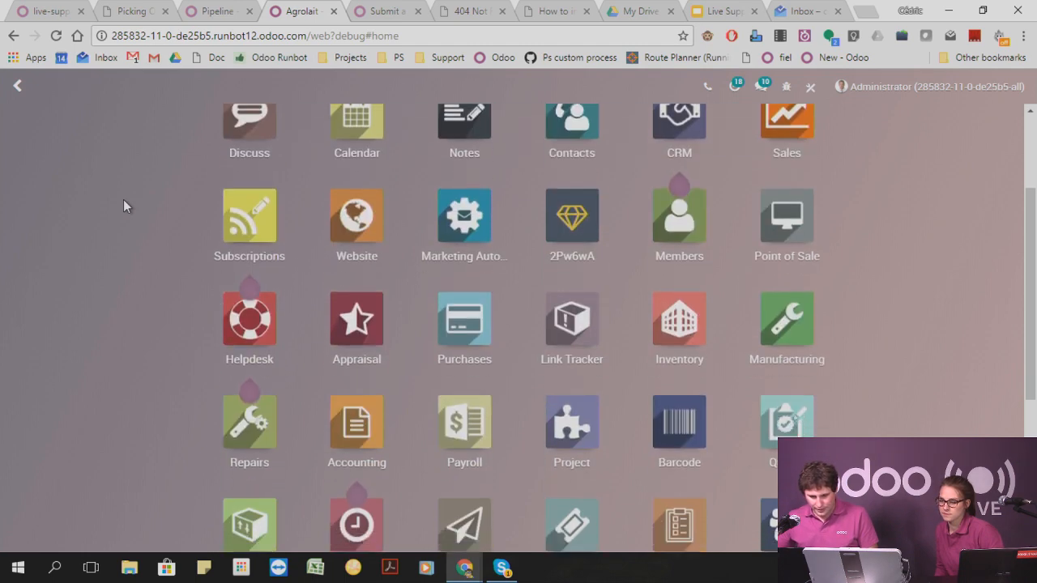
scroll(124, 202, "up", 2)
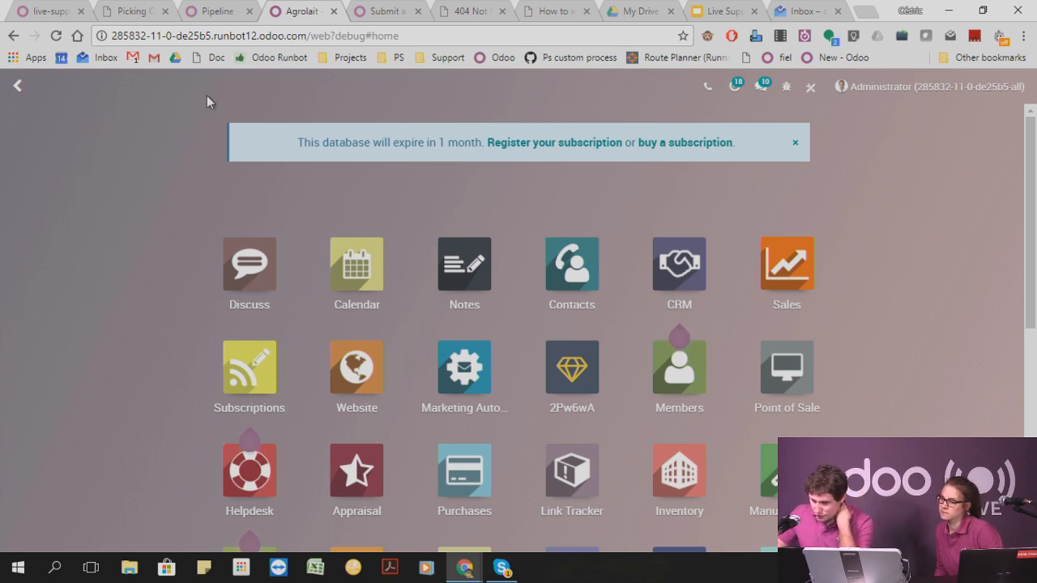
From the live-support database, open the linked Odoo.com account and go to the page for managing its databases.
left_click(45, 10)
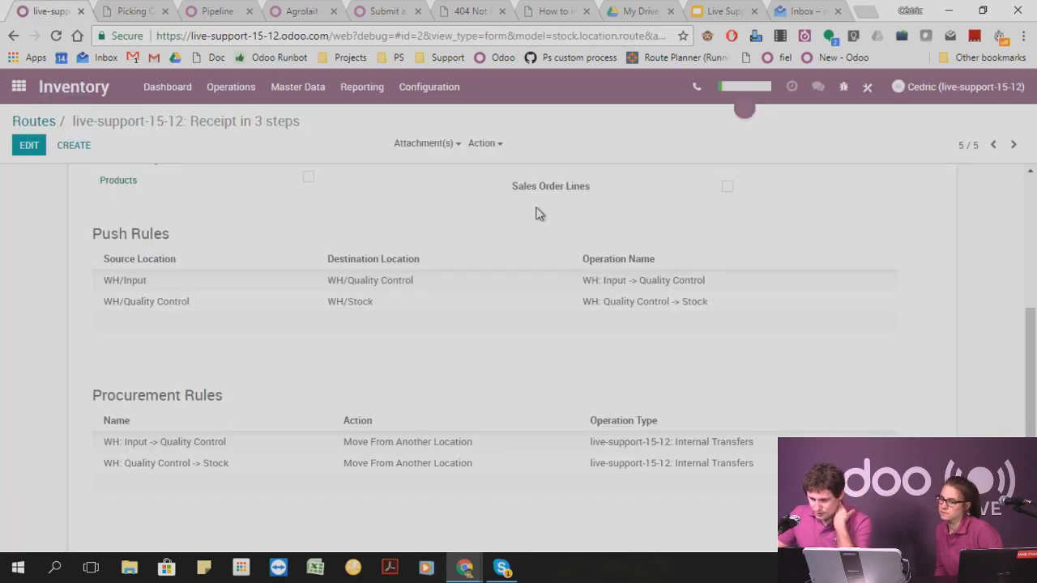
left_click(992, 89)
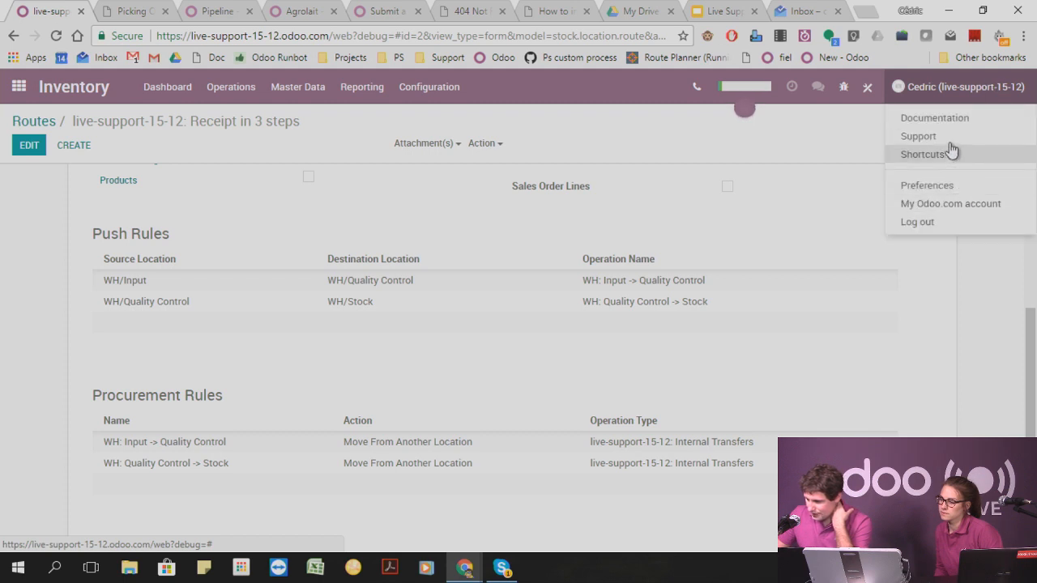
left_click(953, 205)
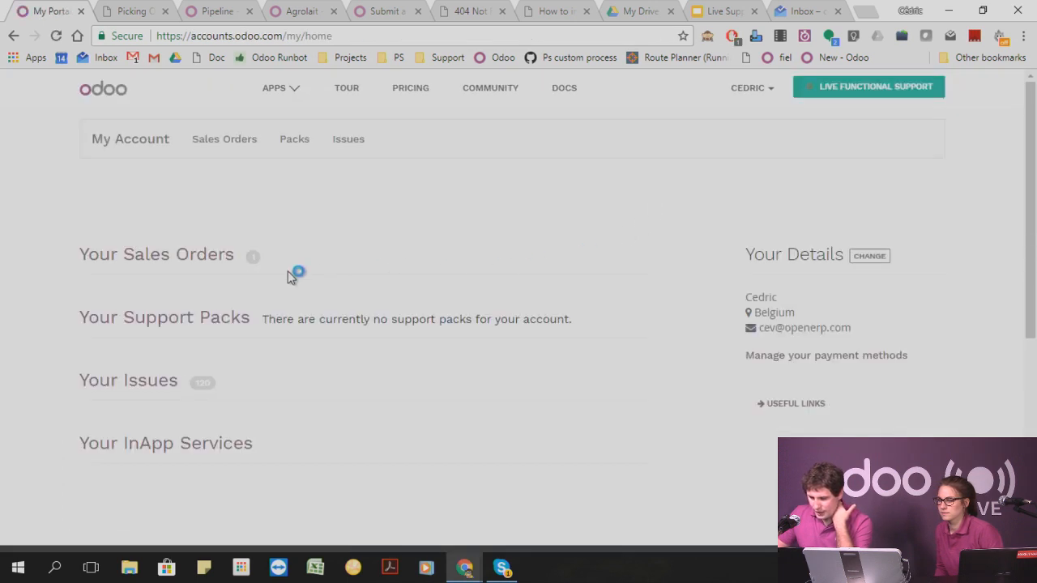
left_click(751, 91)
left_click(739, 123)
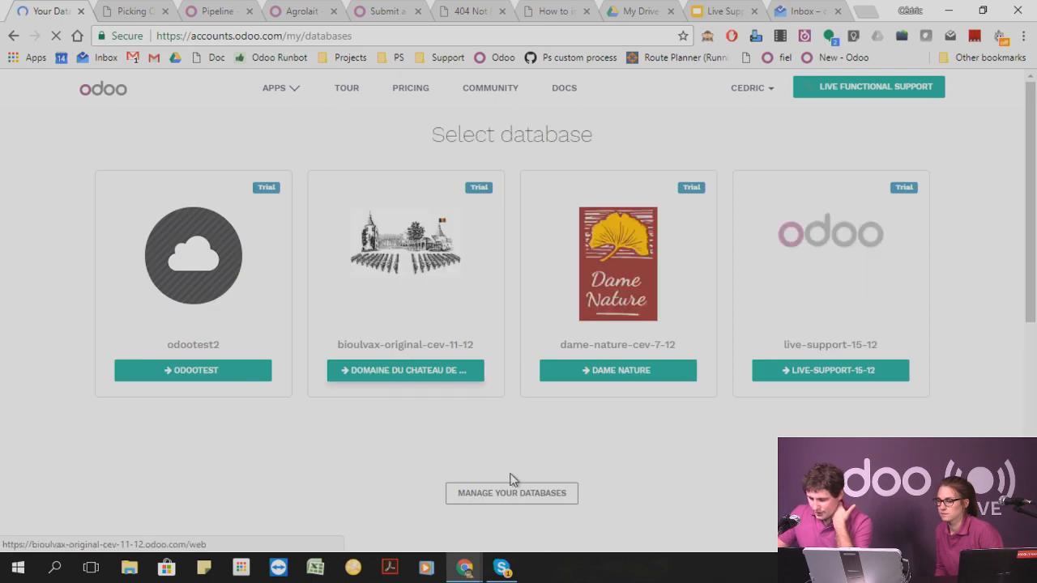
left_click(540, 493)
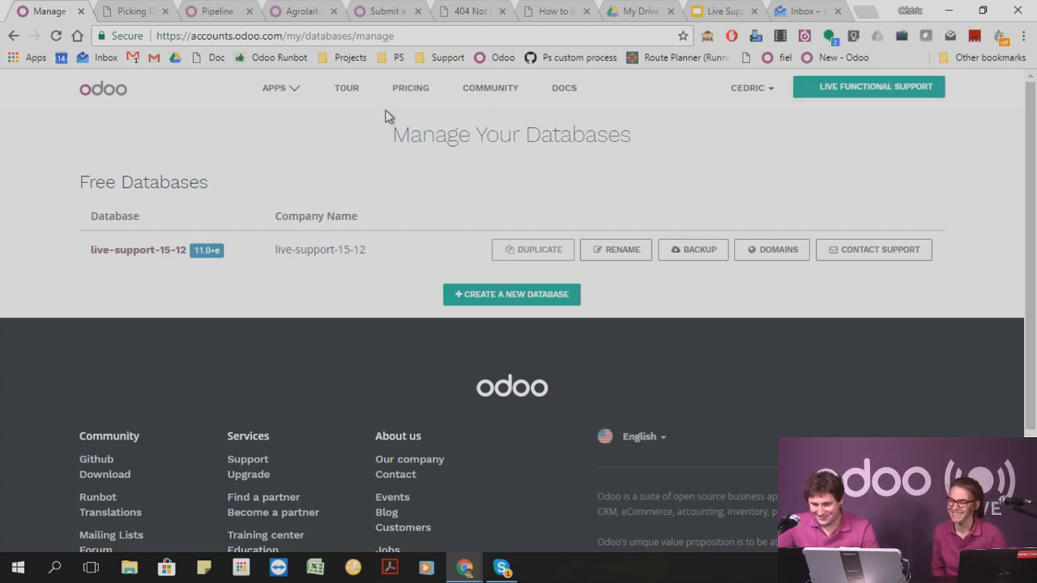
Look at the Live Functional Support stream on YouTube, and close both the stream and its introduction dialog.
left_click(835, 87)
left_click(677, 459)
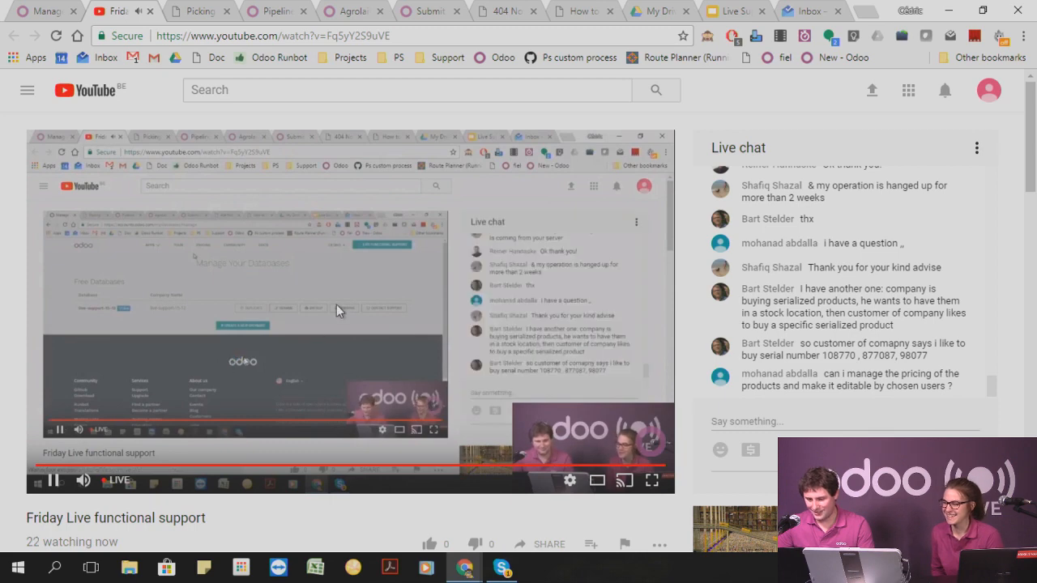
left_click(149, 10)
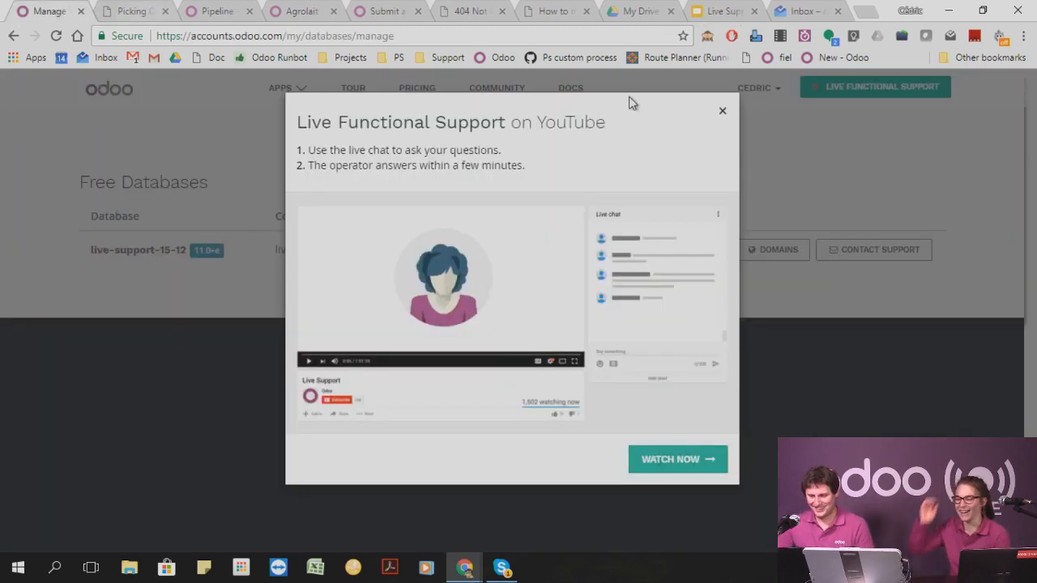
left_click(721, 115)
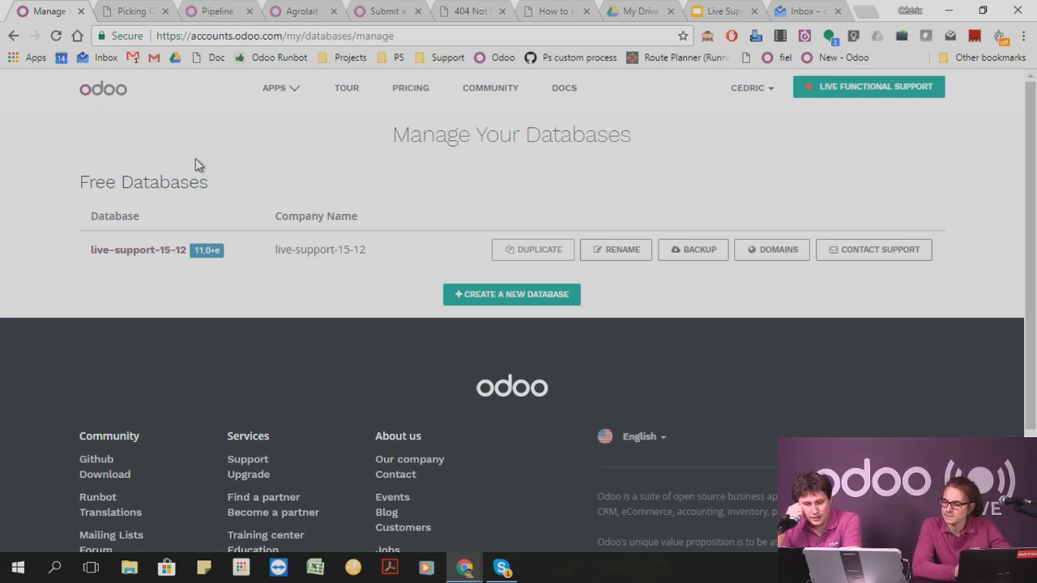
Open the live-support-15-12 database from the list of free databases and go to its Inventory app.
left_click(155, 250)
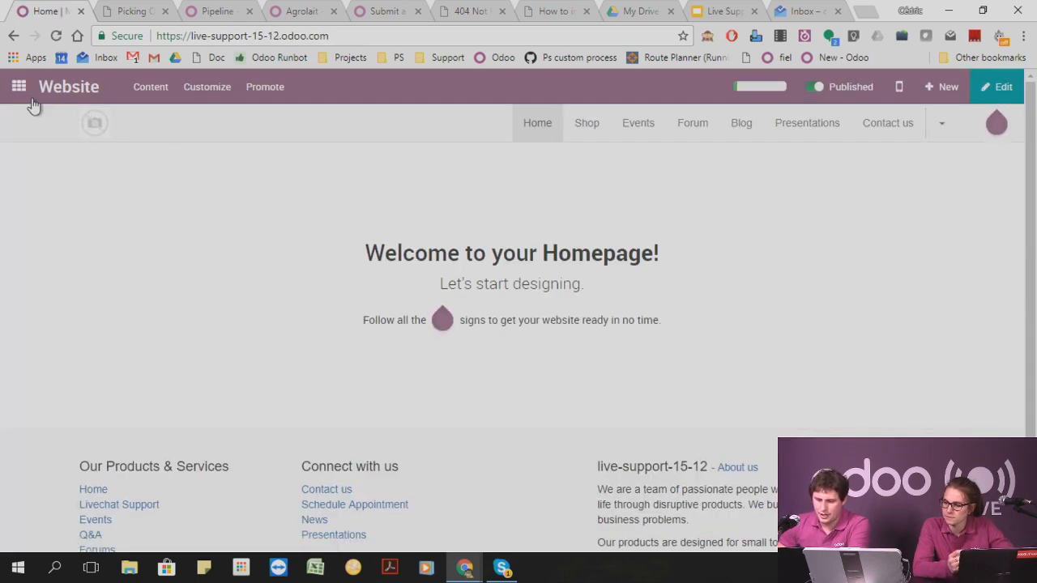
left_click(19, 87)
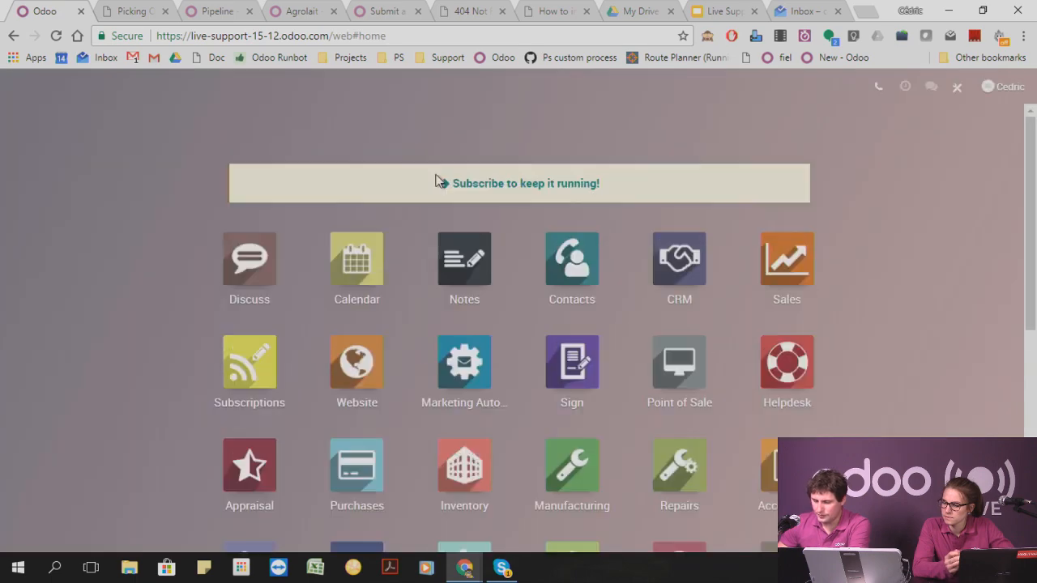
scroll(778, 420, "down", 5)
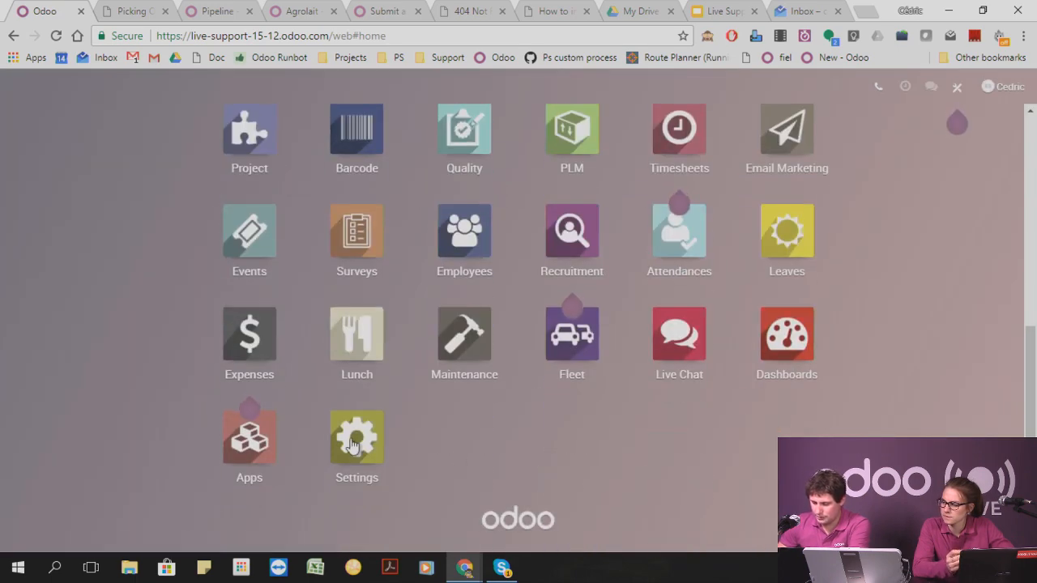
scroll(433, 419, "up", 5)
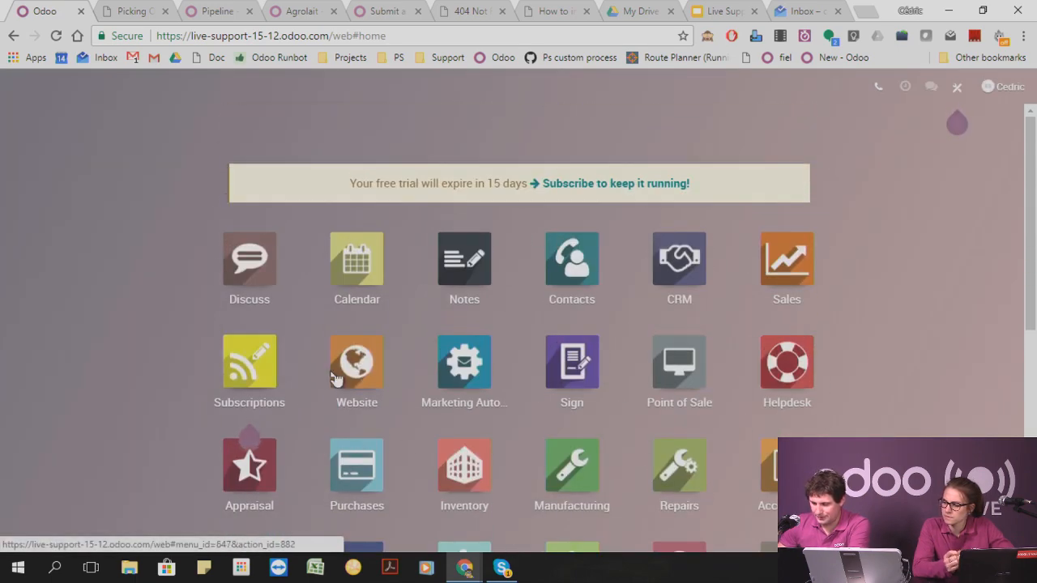
left_click(466, 470)
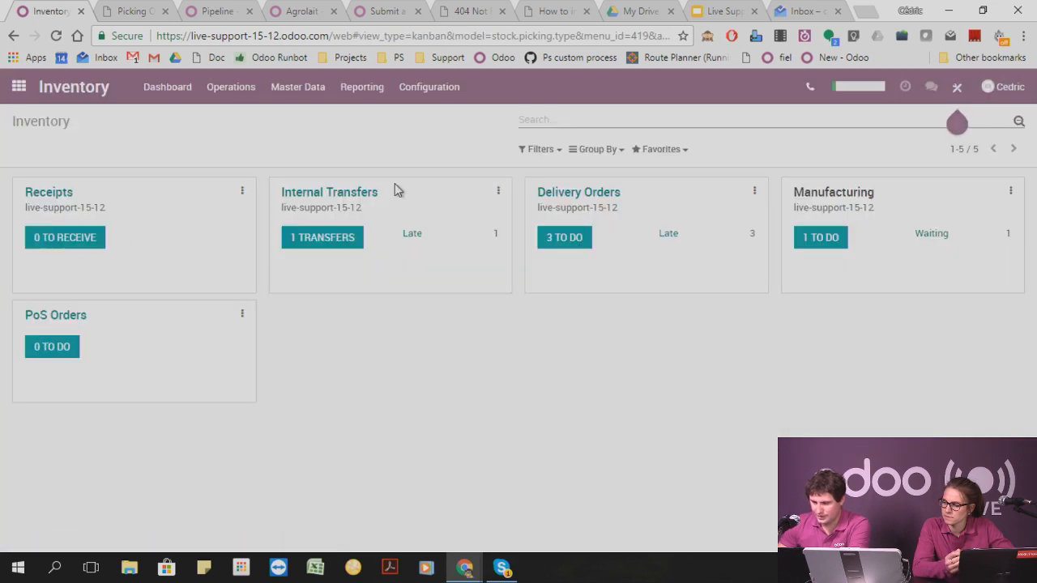
Find the serial number option in the Inventory settings, enable Lots & Serial Numbers and save the settings.
left_click(437, 87)
left_click(454, 122)
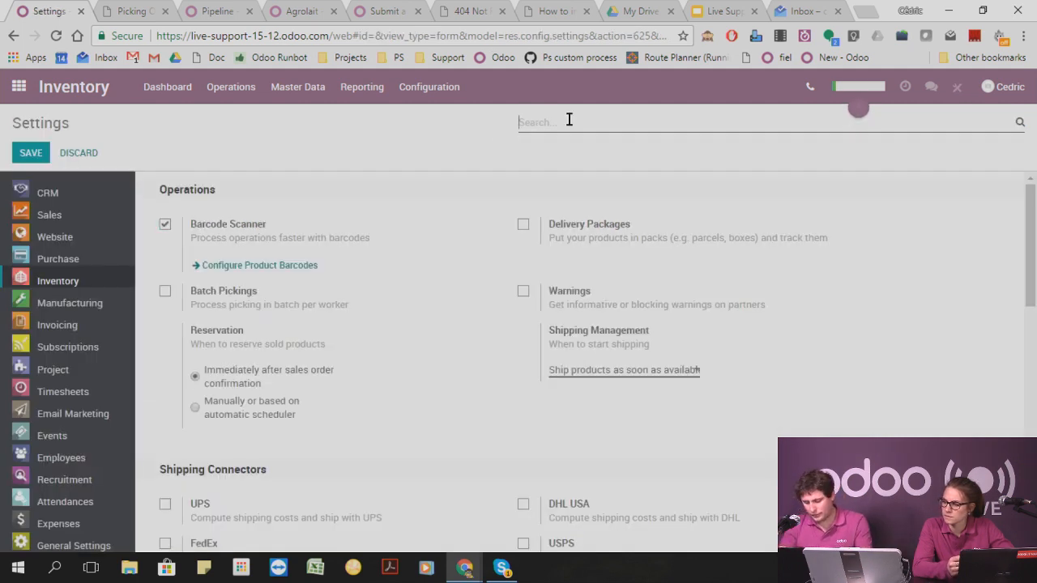
type("serial")
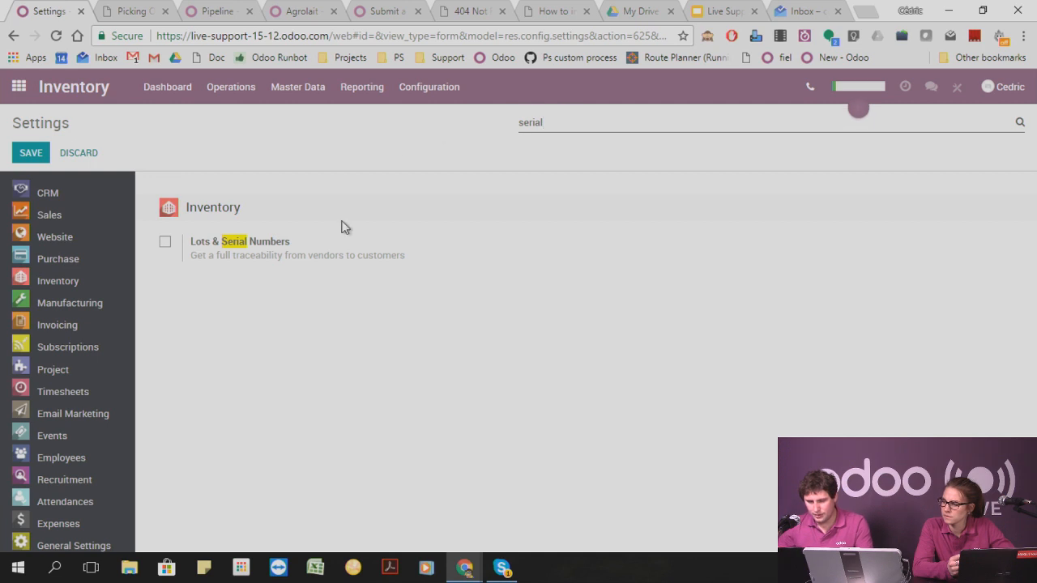
left_click(165, 243)
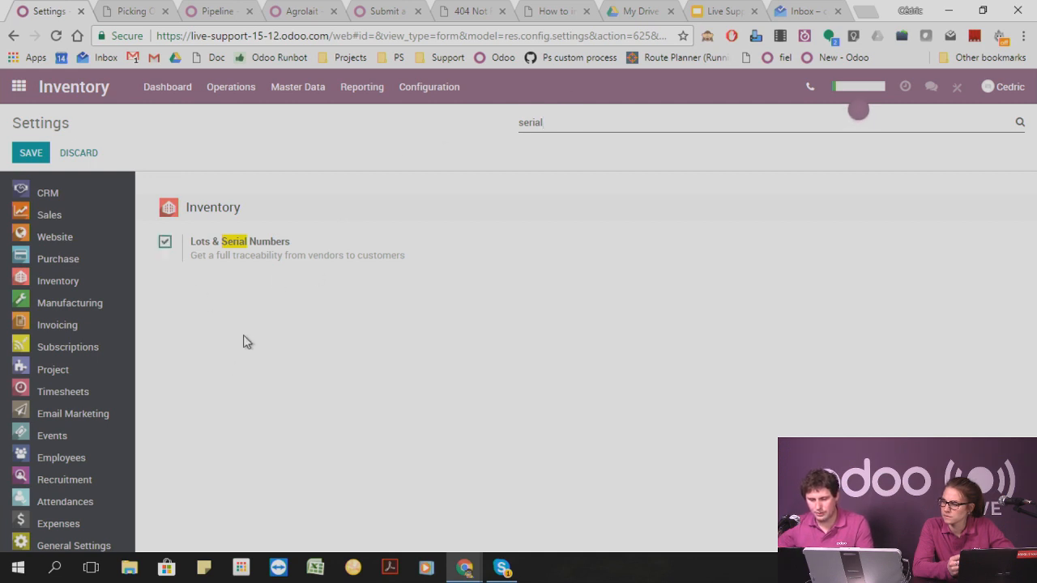
left_click(33, 154)
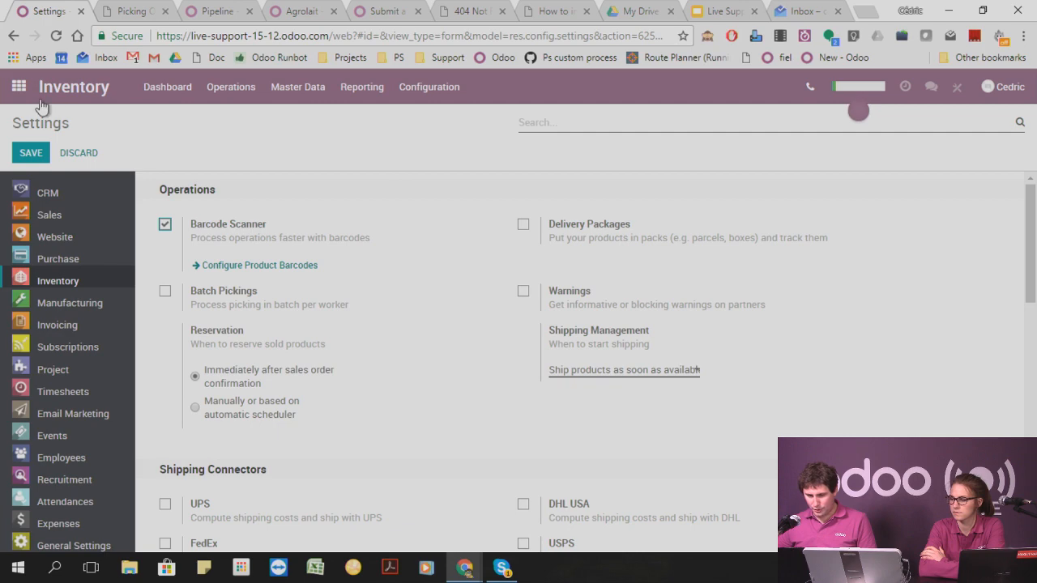
Go to the Sales app and open its product catalog.
left_click(20, 88)
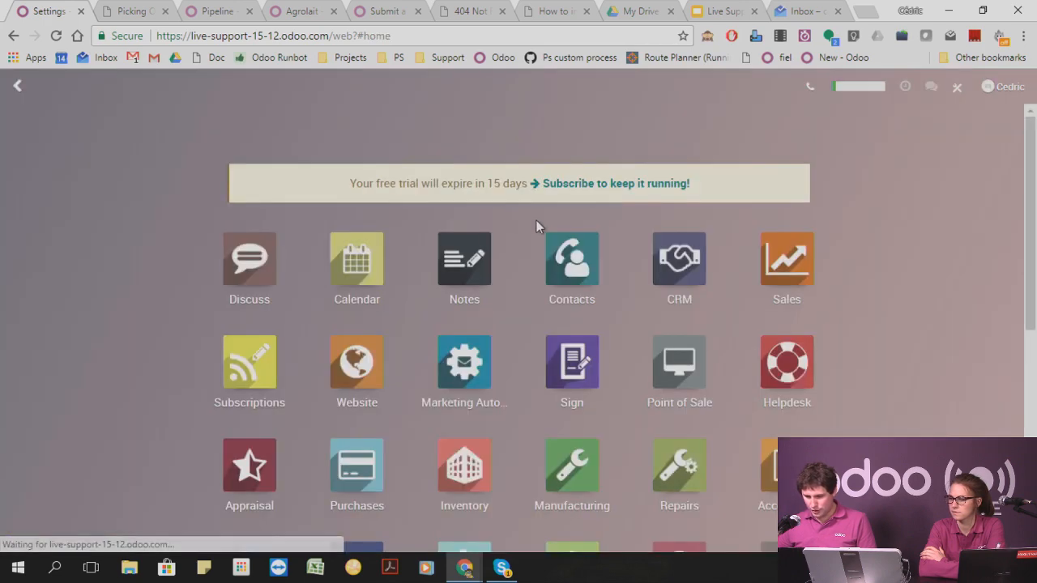
left_click(794, 278)
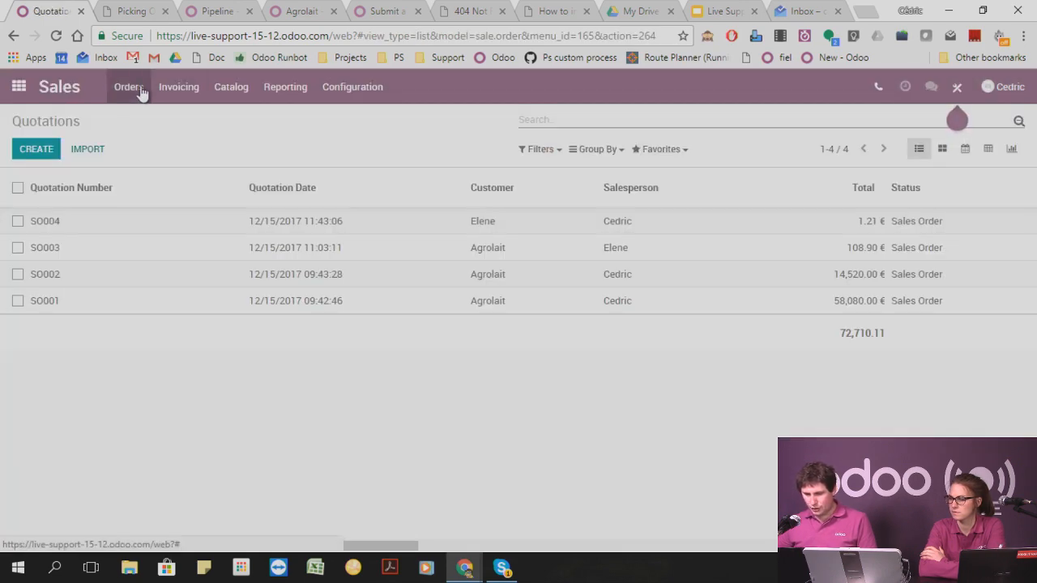
left_click(125, 87)
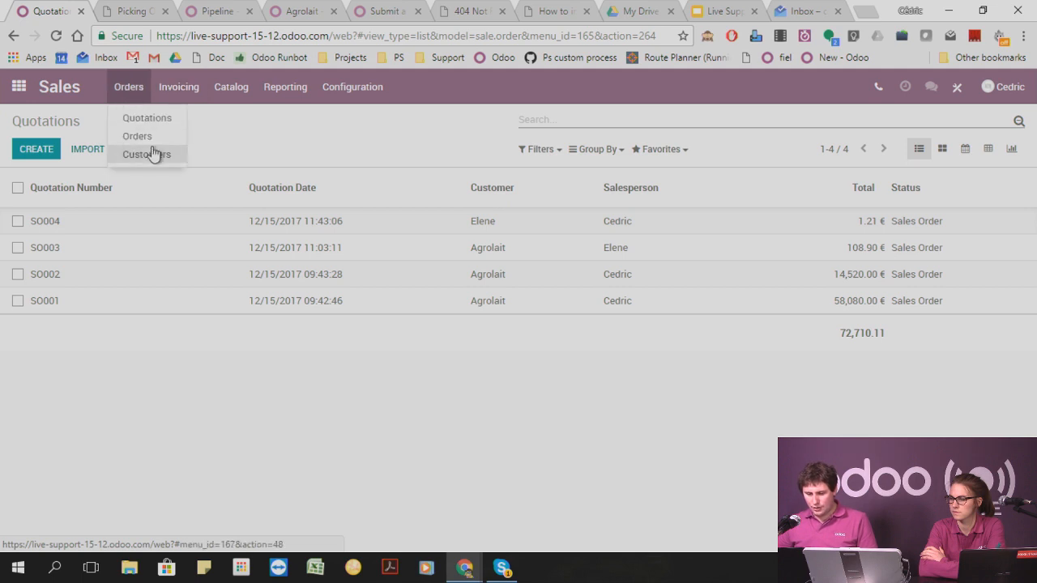
left_click(151, 138)
left_click(231, 88)
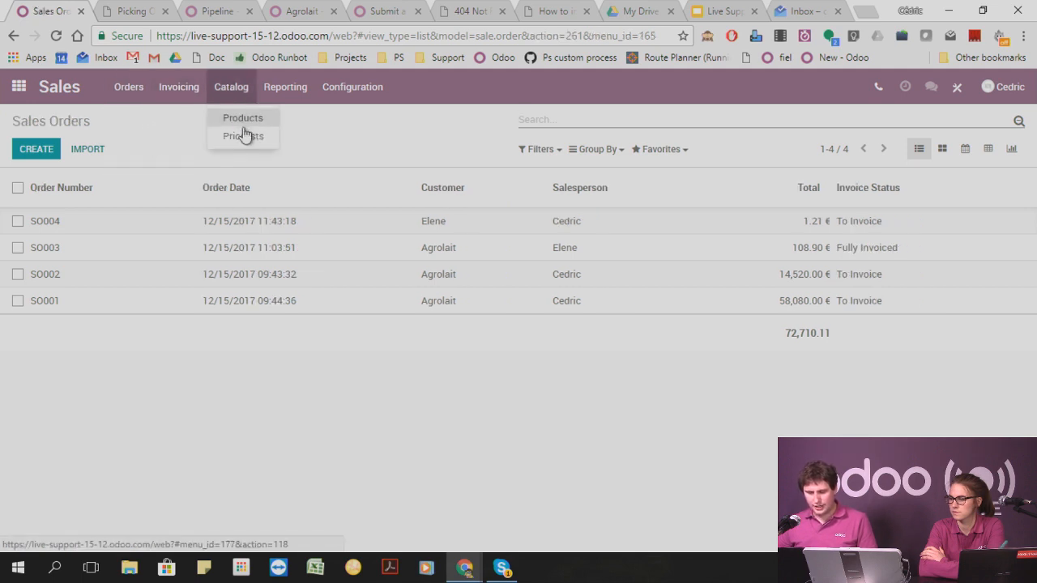
left_click(245, 122)
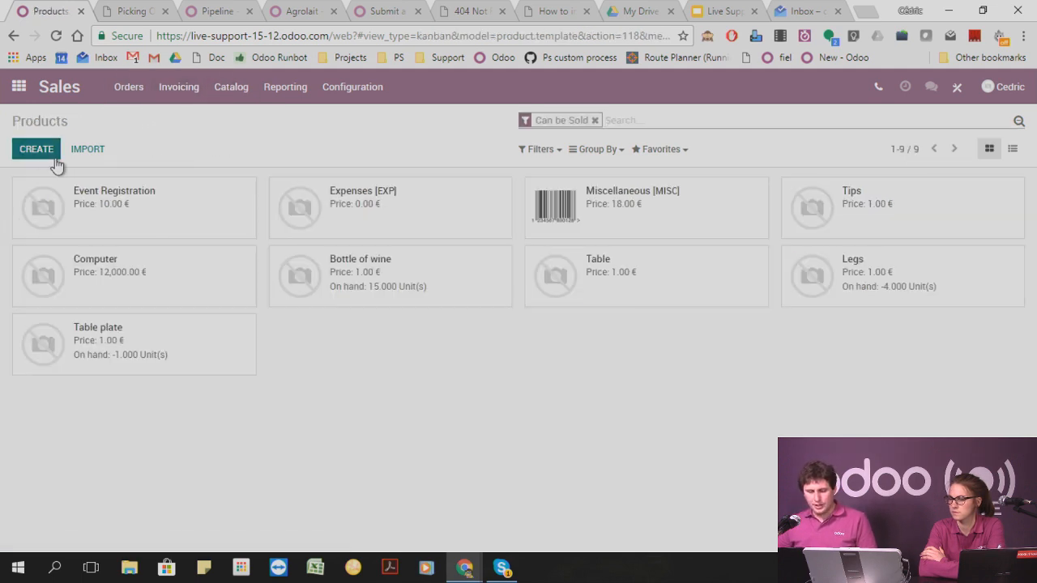
Create a product named Watch, set its tracking to By Unique Serial Number and save it.
left_click(55, 158)
type("Watch")
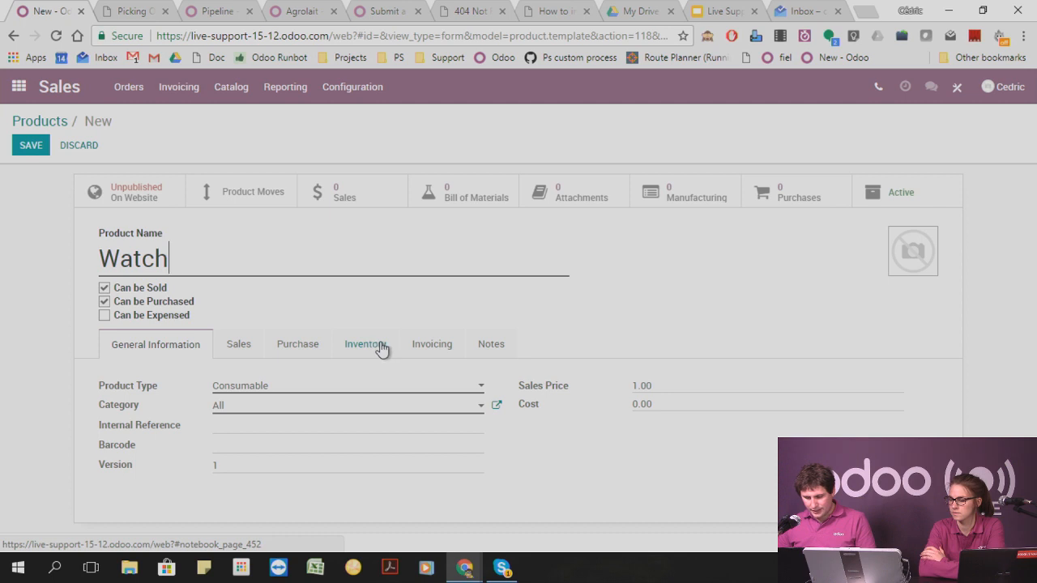
left_click(381, 349)
scroll(275, 443, "down", 2)
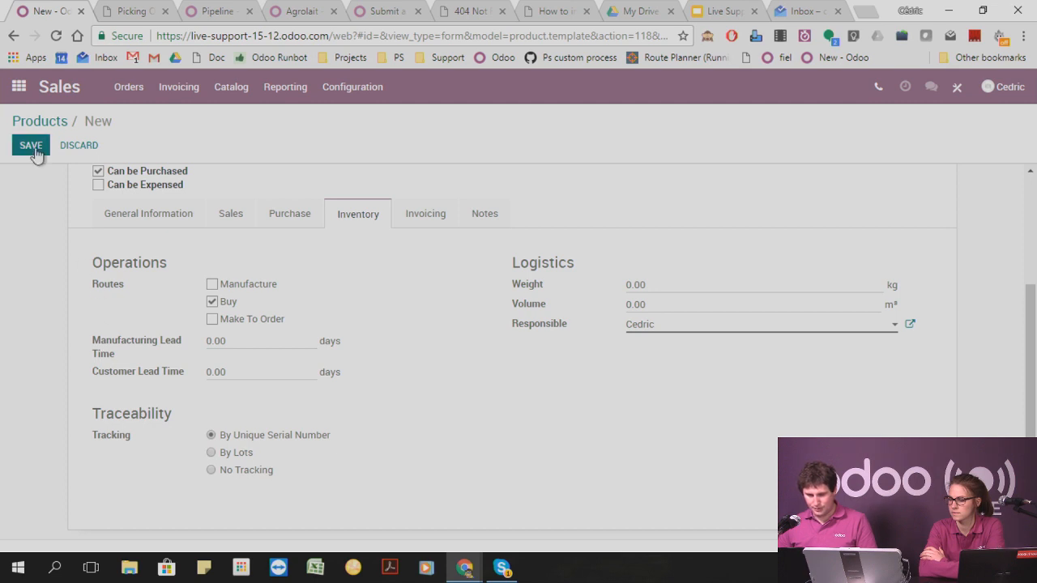
In the Purchases app, create a new request for quotation with Odoo as the vendor.
left_click(19, 88)
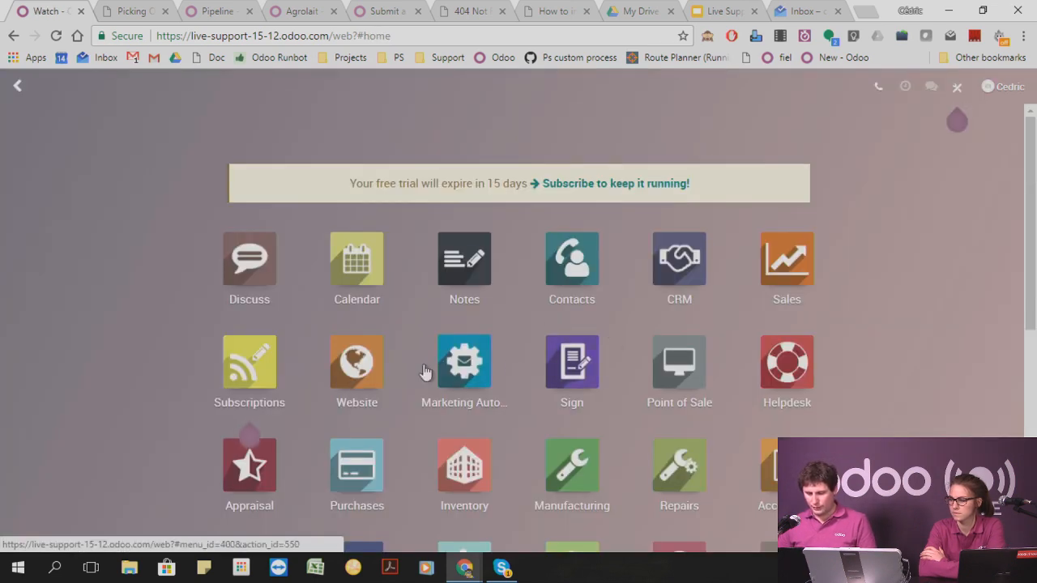
left_click(325, 448)
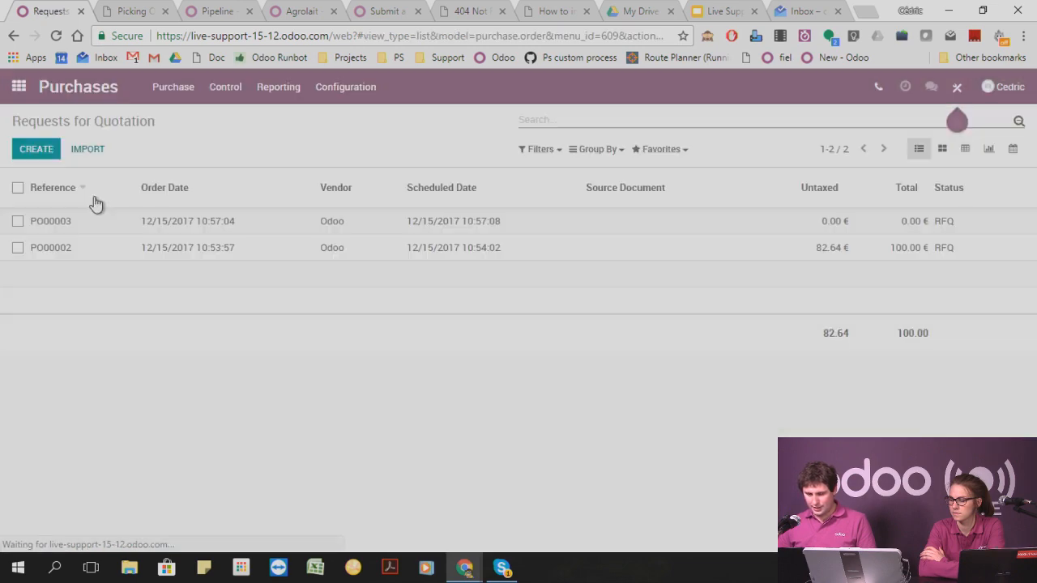
left_click(37, 149)
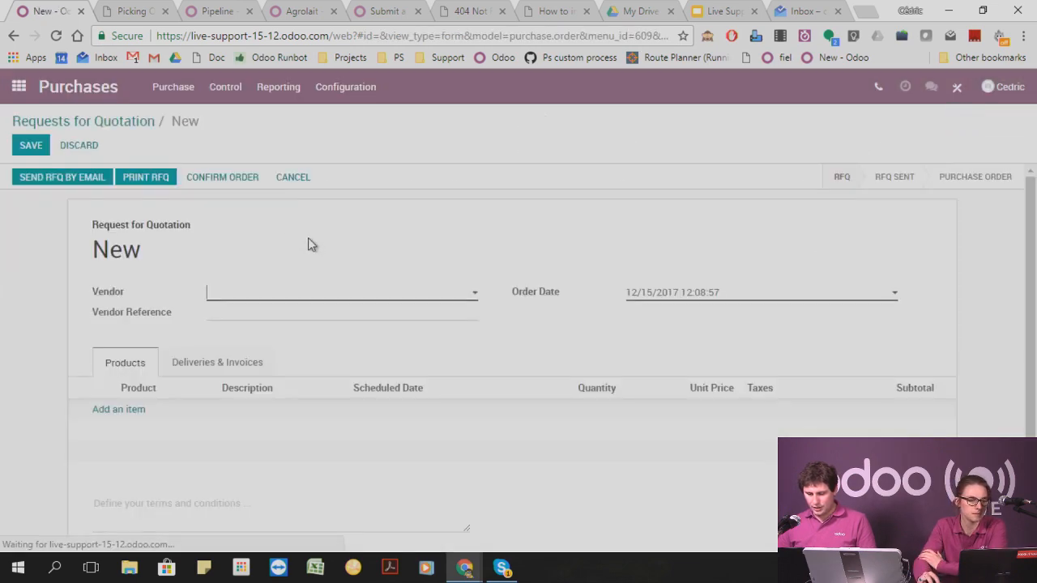
left_click(237, 301)
left_click(237, 315)
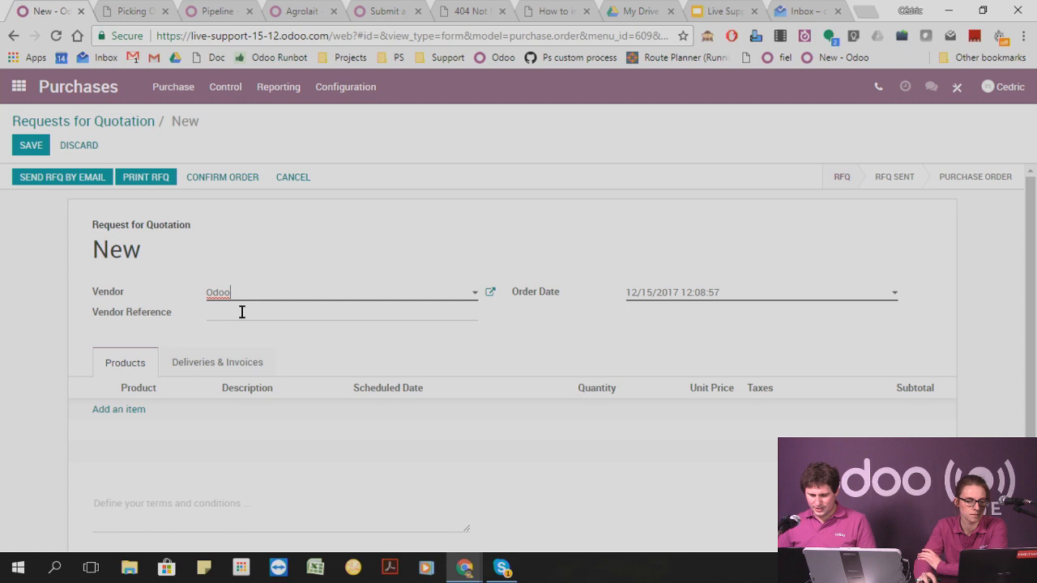
Add the Watch product to the request with a quantity of 2, and save and confirm the order.
left_click(131, 409)
left_click(154, 413)
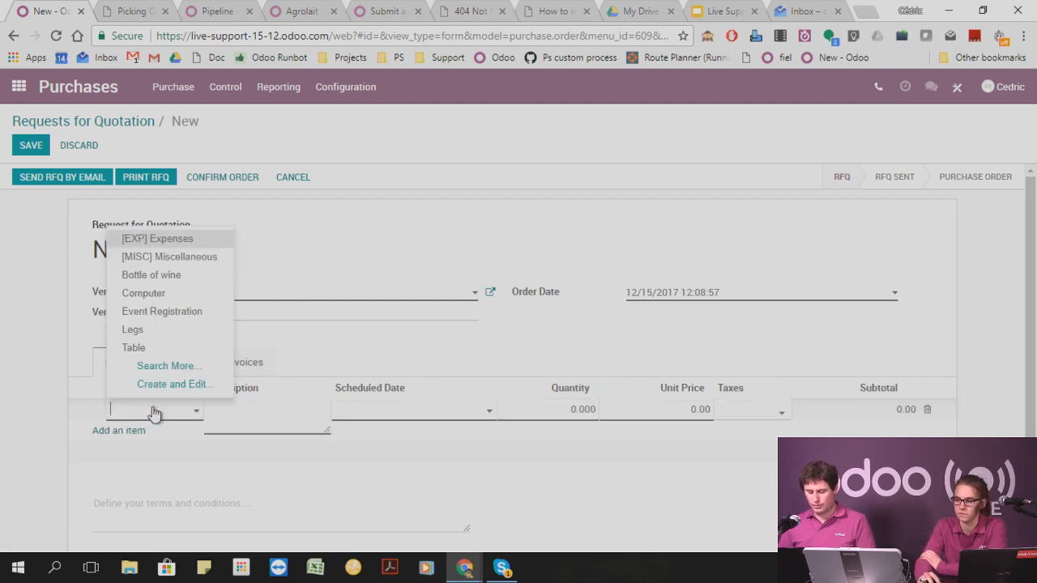
type("watch")
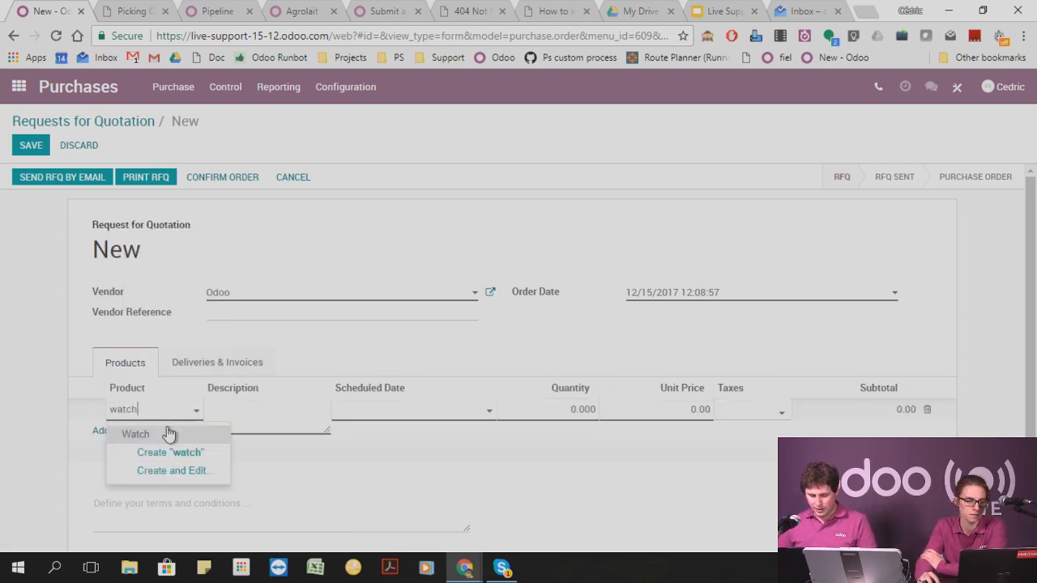
left_click(162, 435)
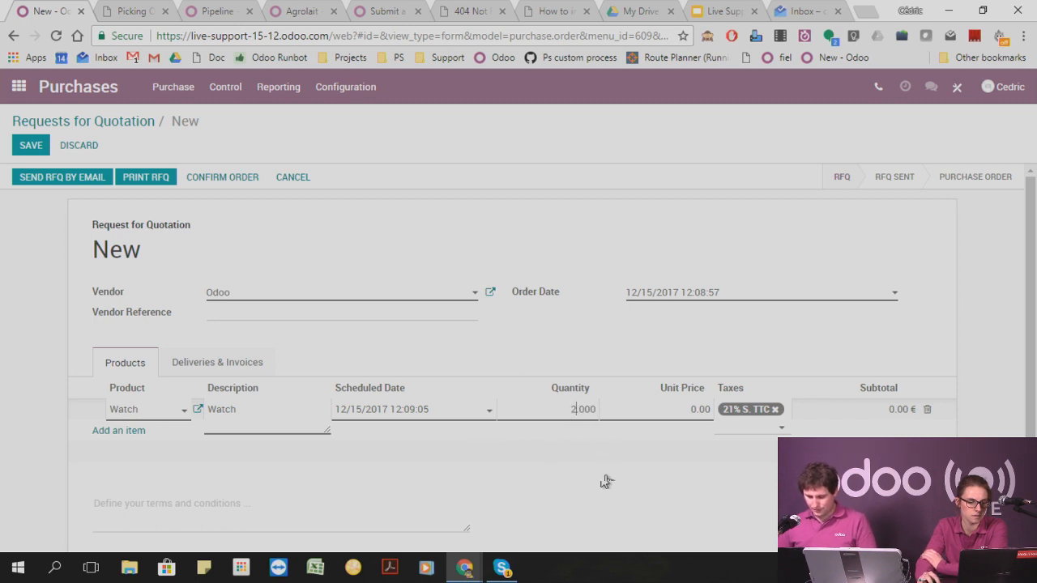
left_click(35, 145)
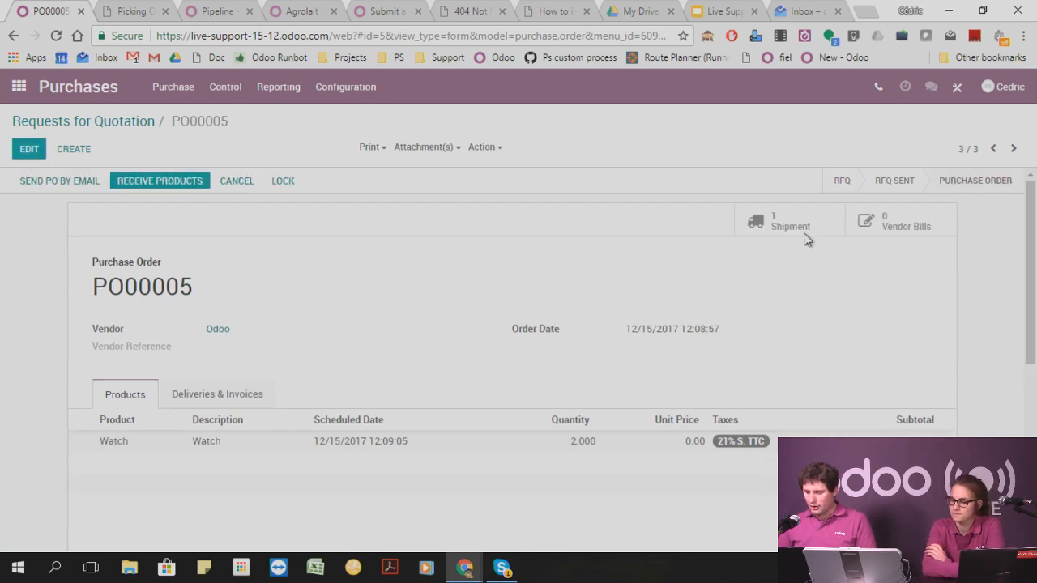
In the purchase order's shipment, receive the two Watch units under serial numbers 123 and 456 and validate the receipt.
left_click(797, 223)
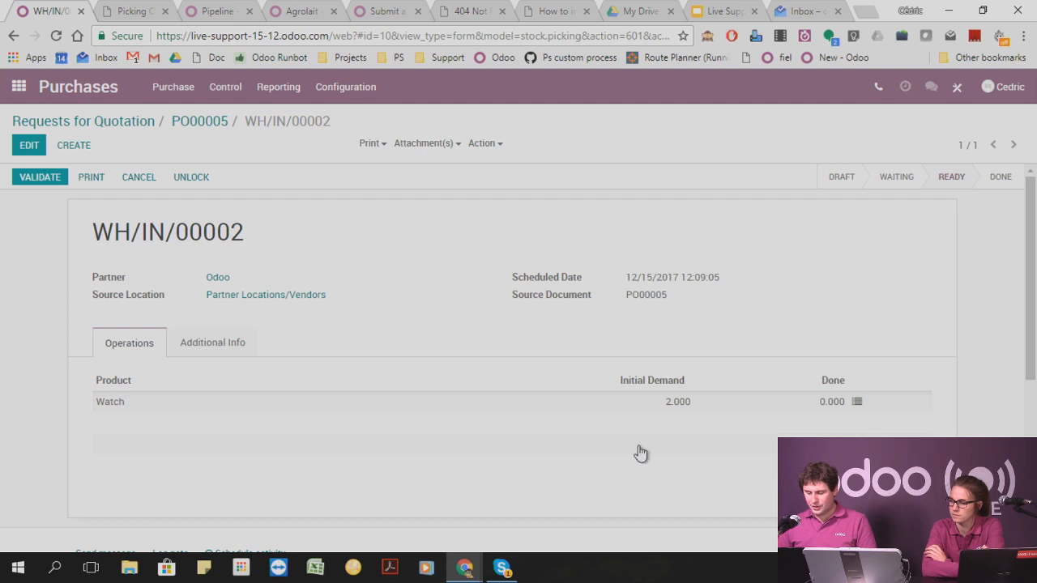
left_click(858, 403)
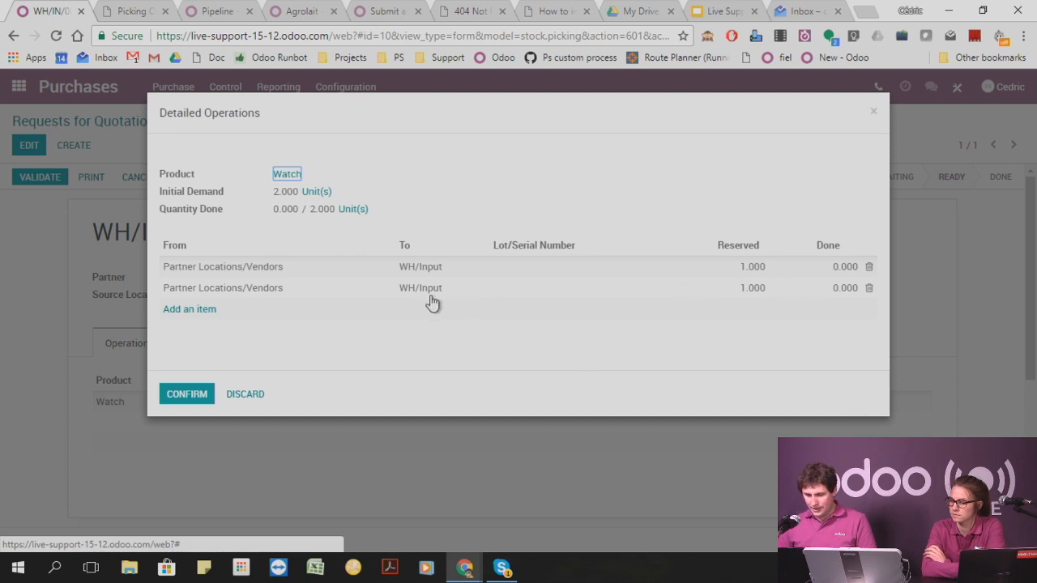
left_click(549, 268)
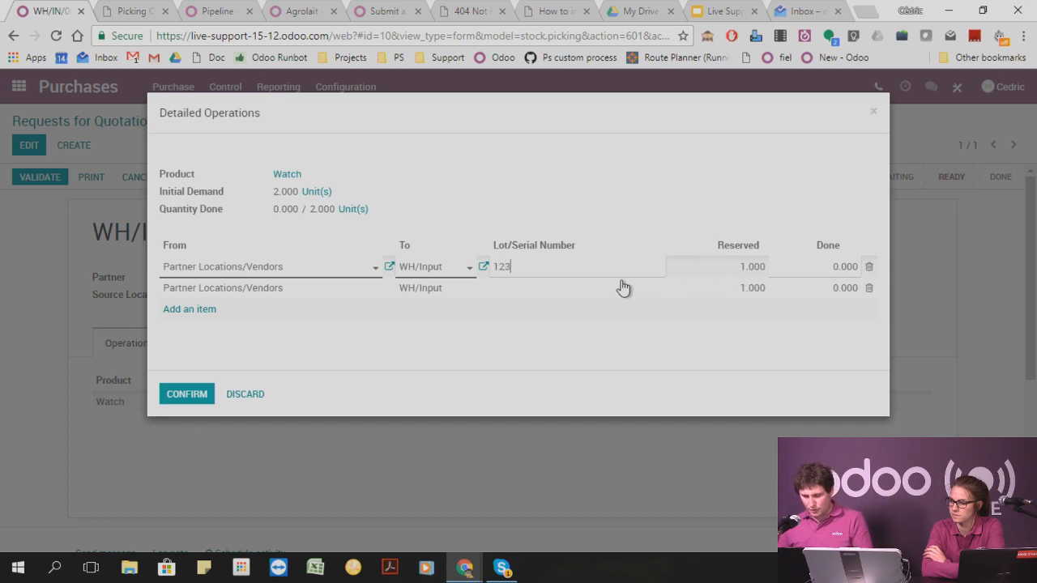
left_click(839, 267)
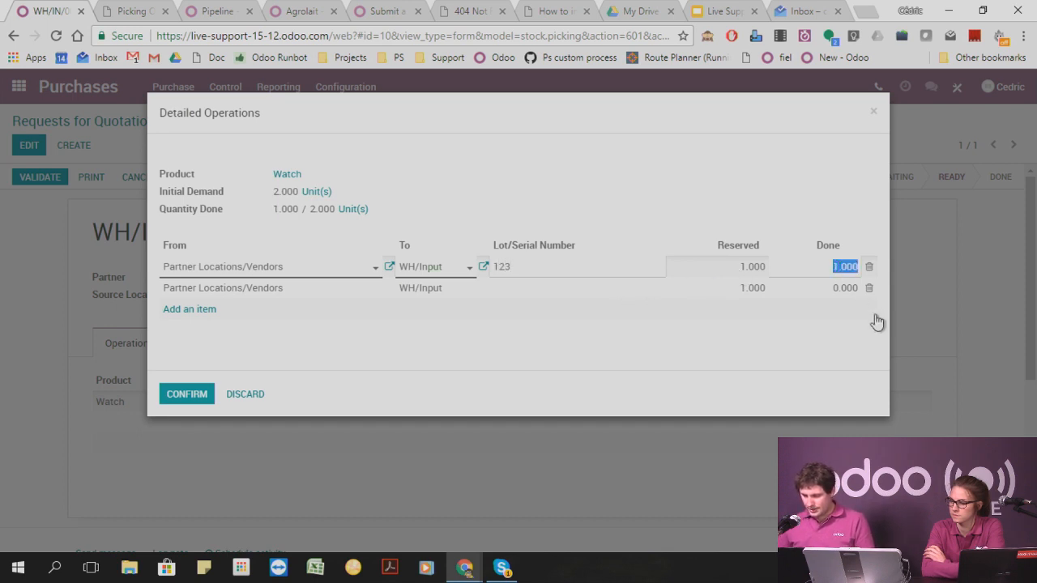
left_click(539, 287)
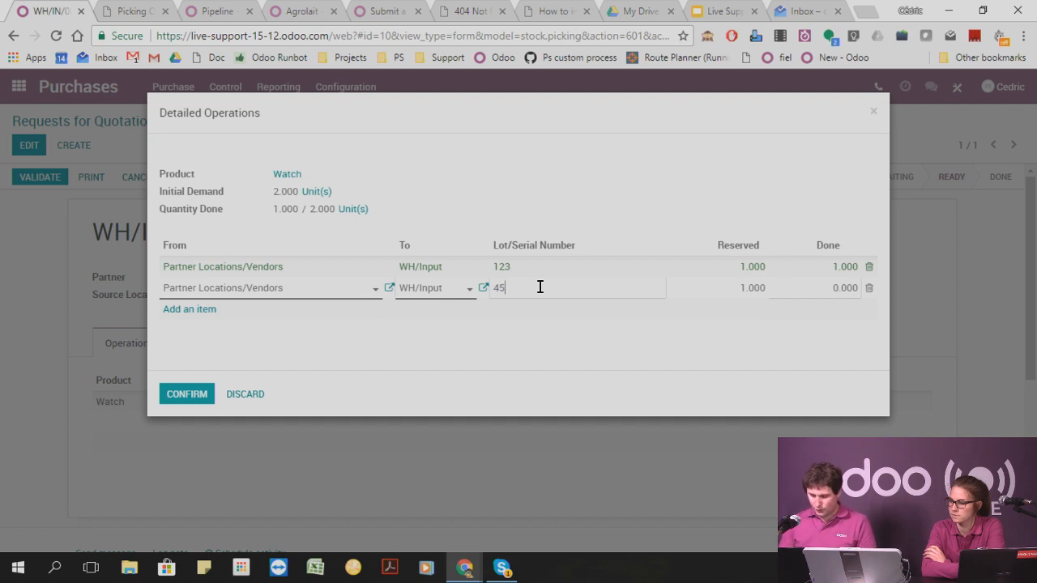
left_click(560, 332)
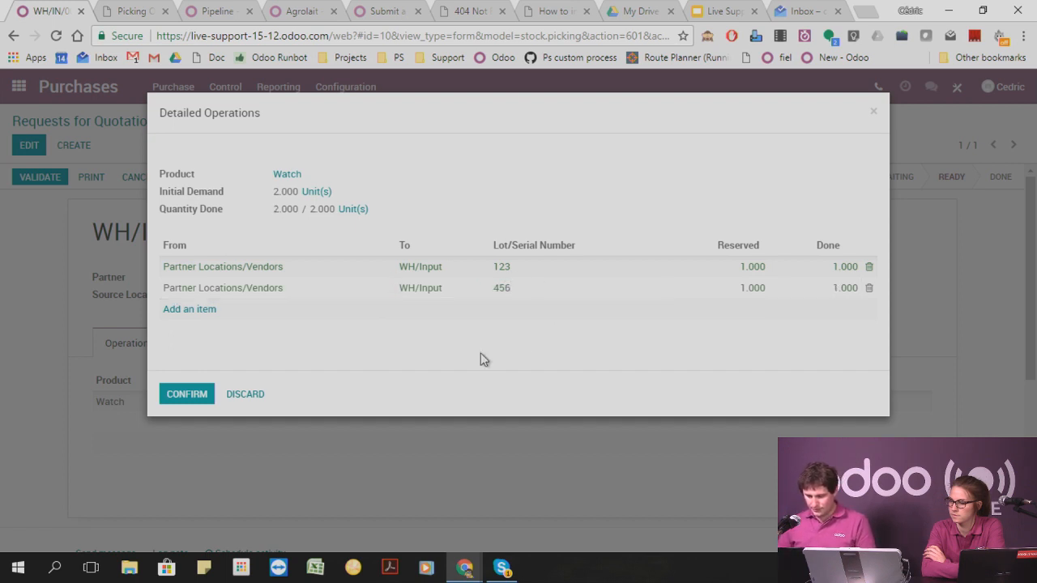
left_click(194, 396)
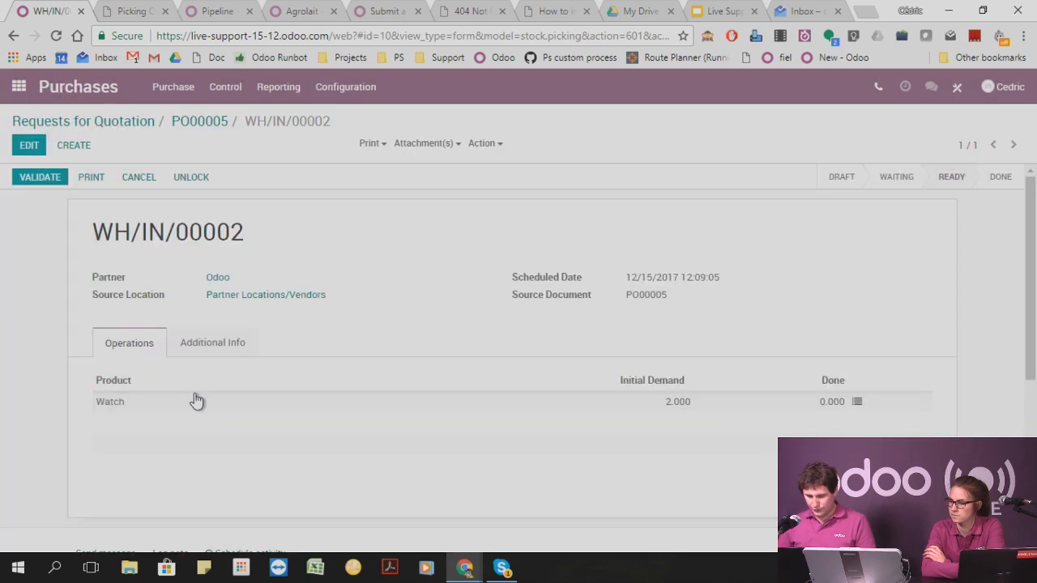
left_click(32, 177)
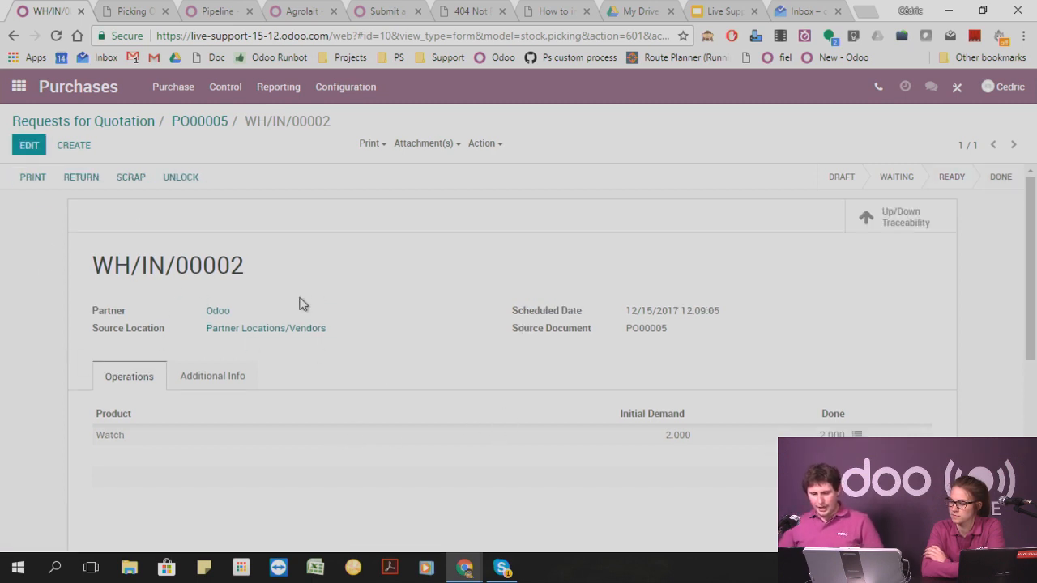
Go to the Inventory app's products and show them as a list.
left_click(23, 87)
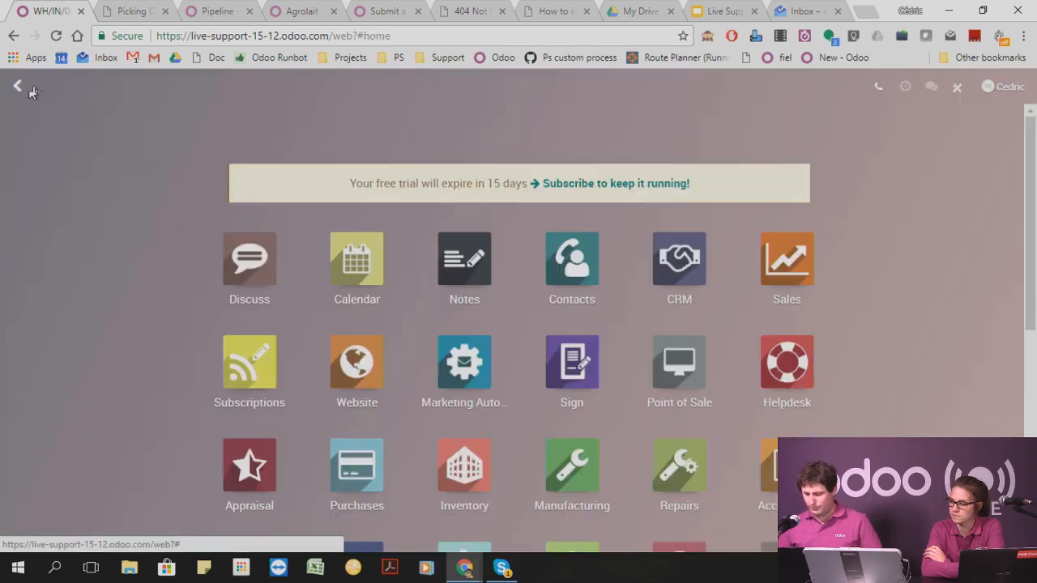
left_click(464, 466)
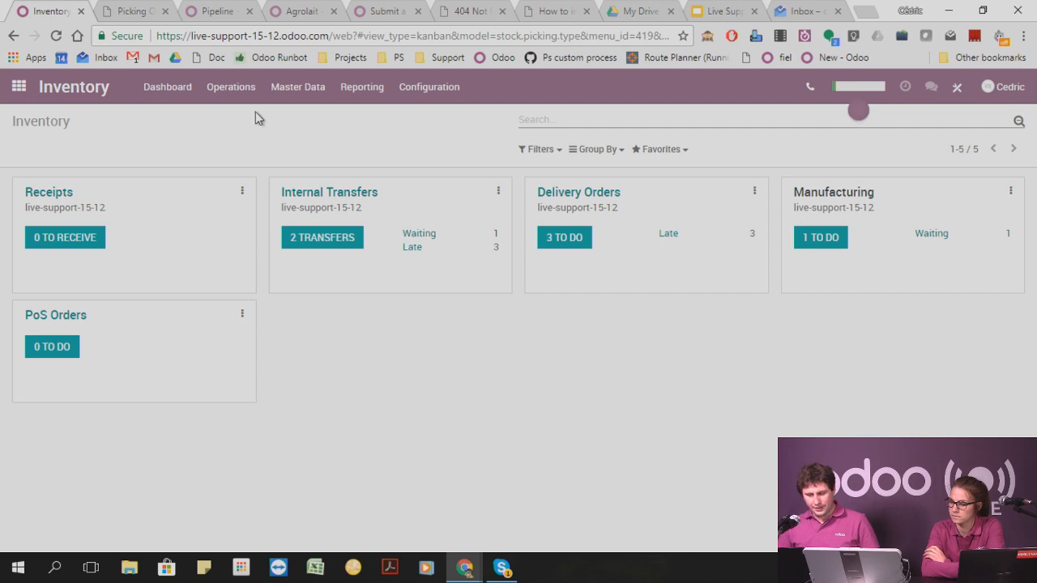
left_click(290, 89)
left_click(300, 117)
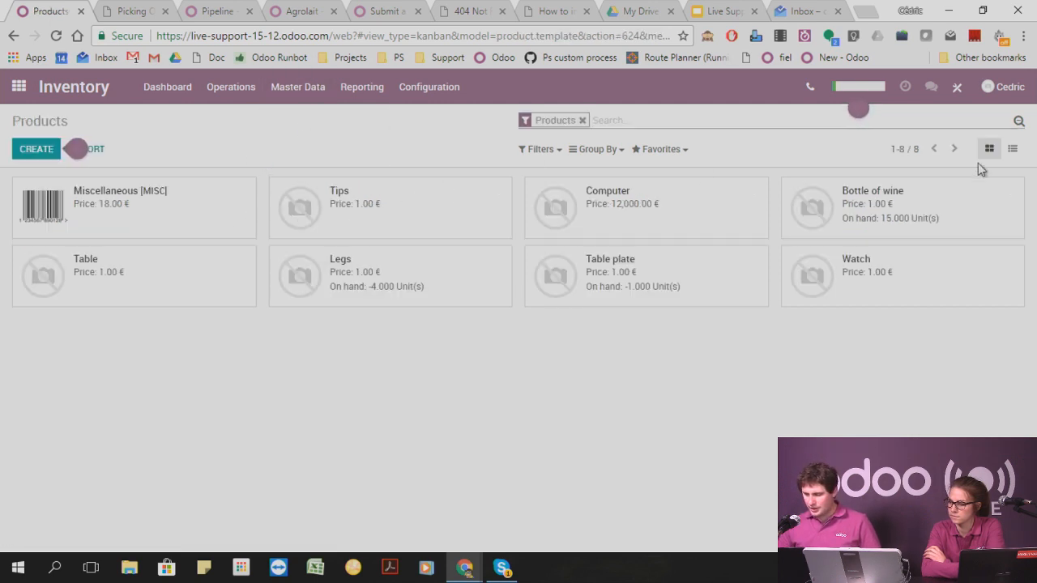
left_click(1012, 149)
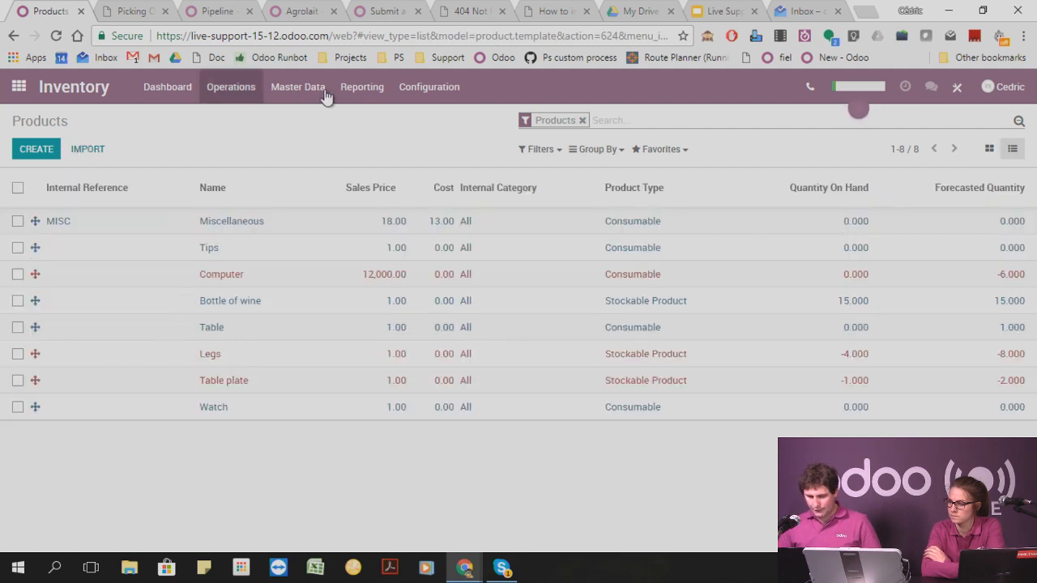
Open the Lots/Serial Numbers list and expand the Watch group to view its serial numbers.
left_click(236, 89)
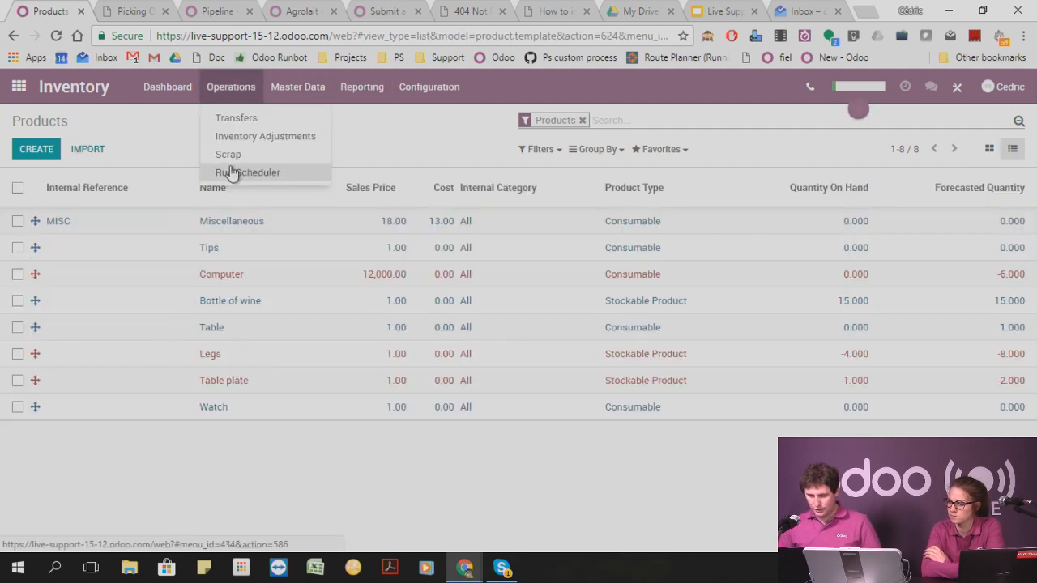
mouse_move(297, 87)
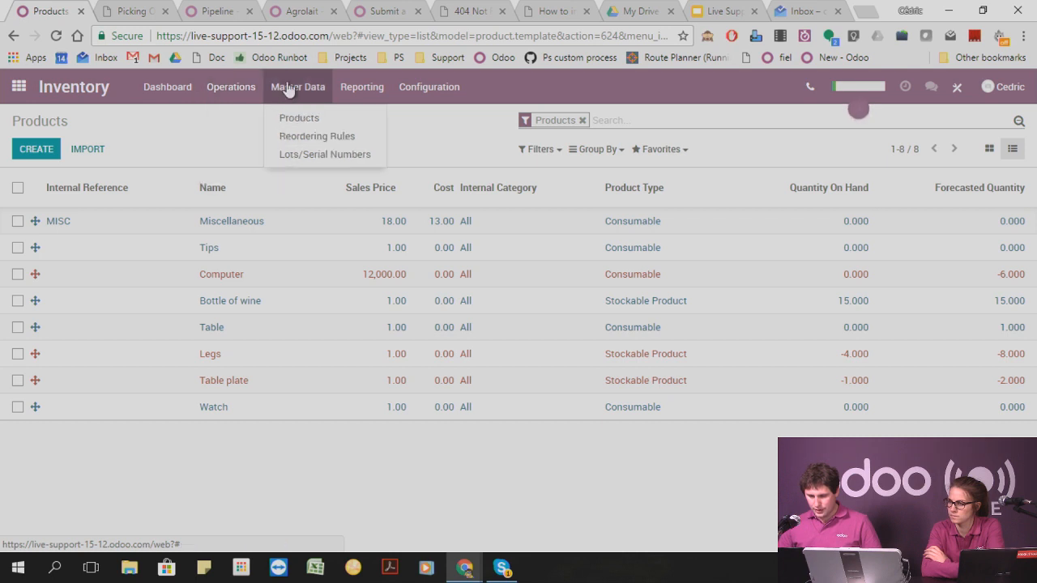
left_click(293, 154)
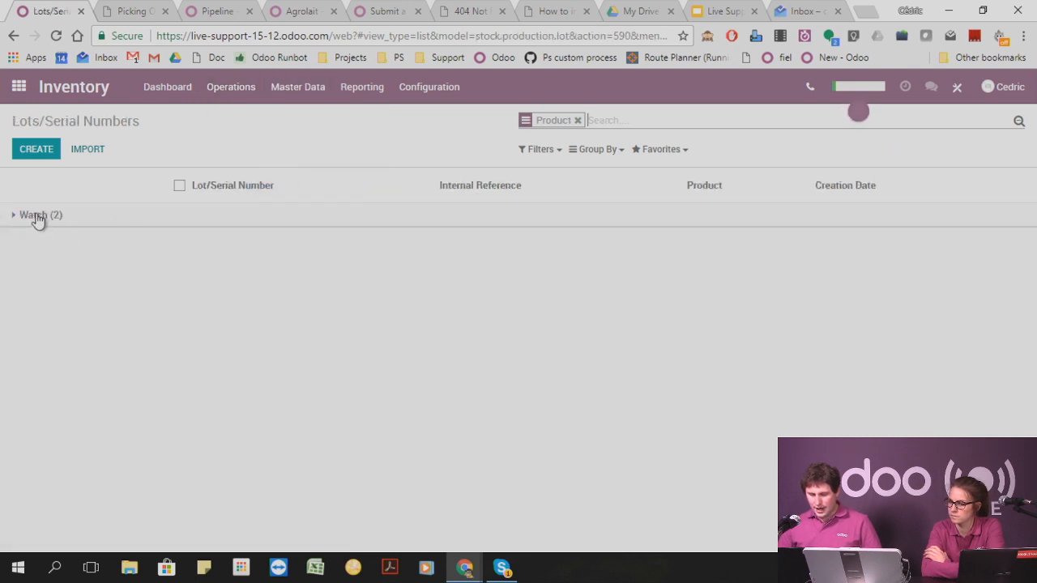
left_click(36, 215)
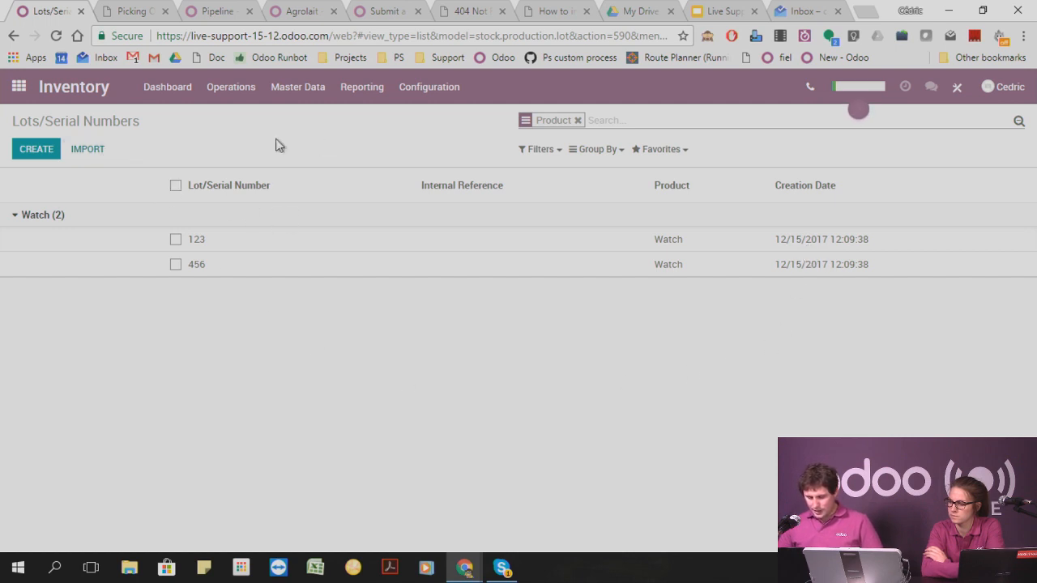
Create a new quotation in the Sales app and choose its customer.
left_click(18, 86)
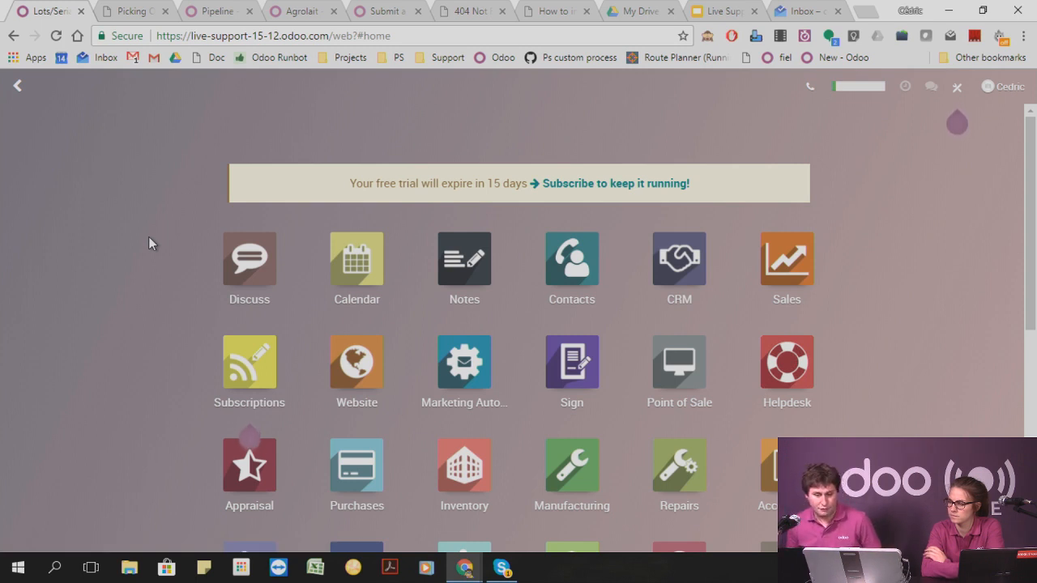
left_click(770, 248)
left_click(36, 150)
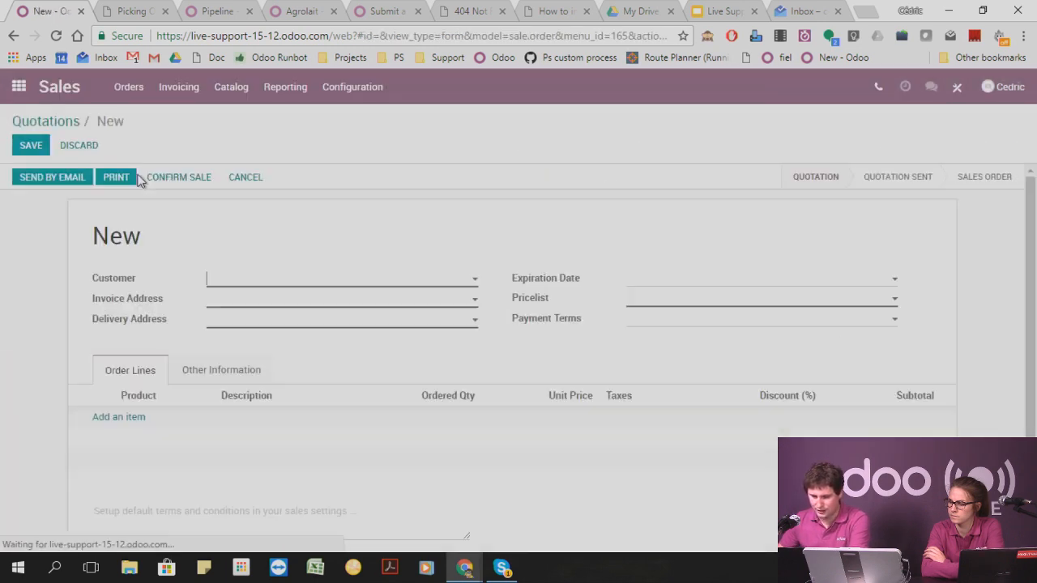
left_click(240, 282)
left_click(235, 319)
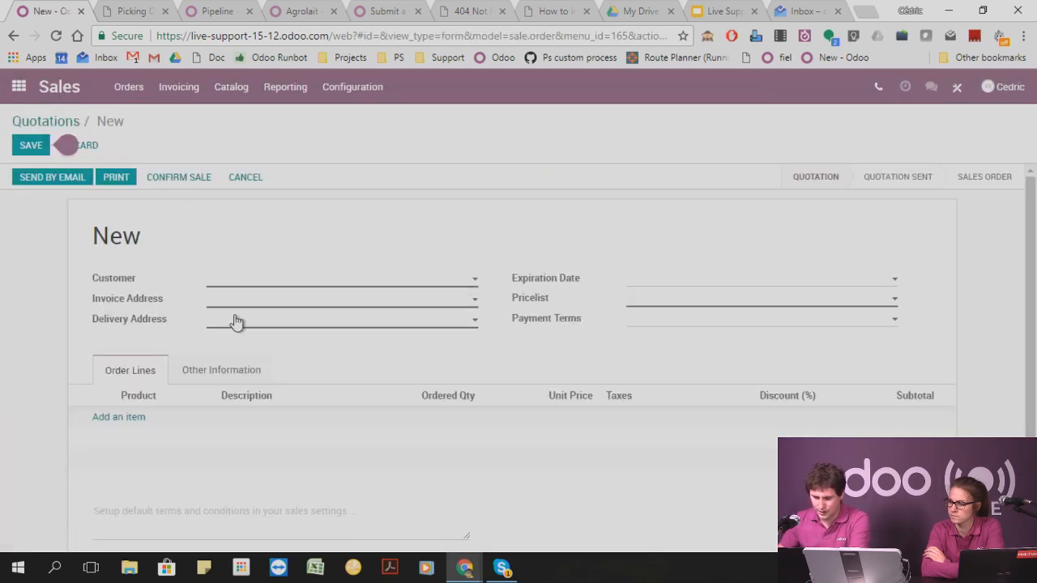
Add an order line for the Watch product with the description "Watch (serial: 456)" to the quotation.
left_click(127, 422)
type("watch")
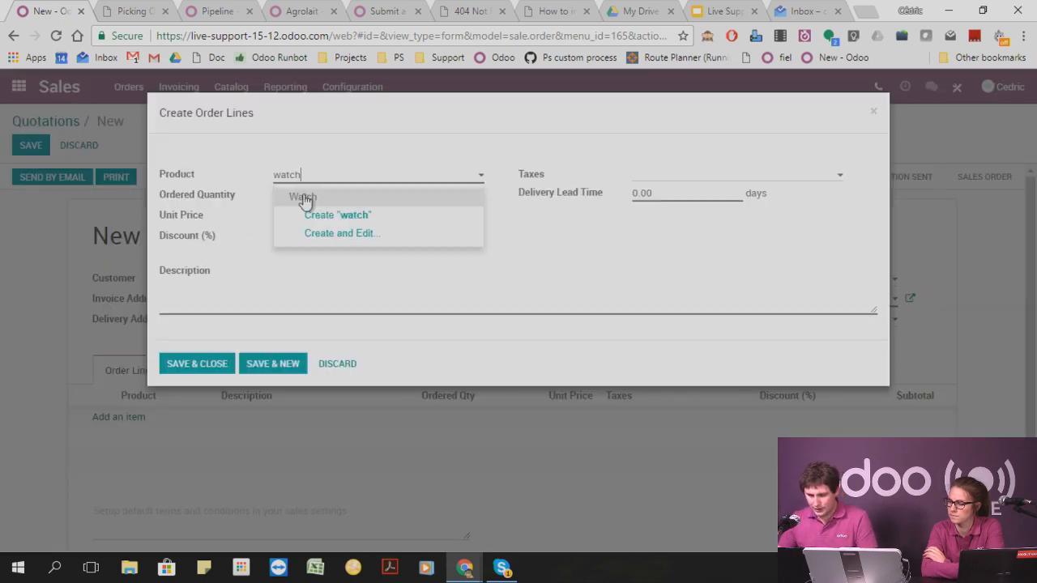
left_click(305, 196)
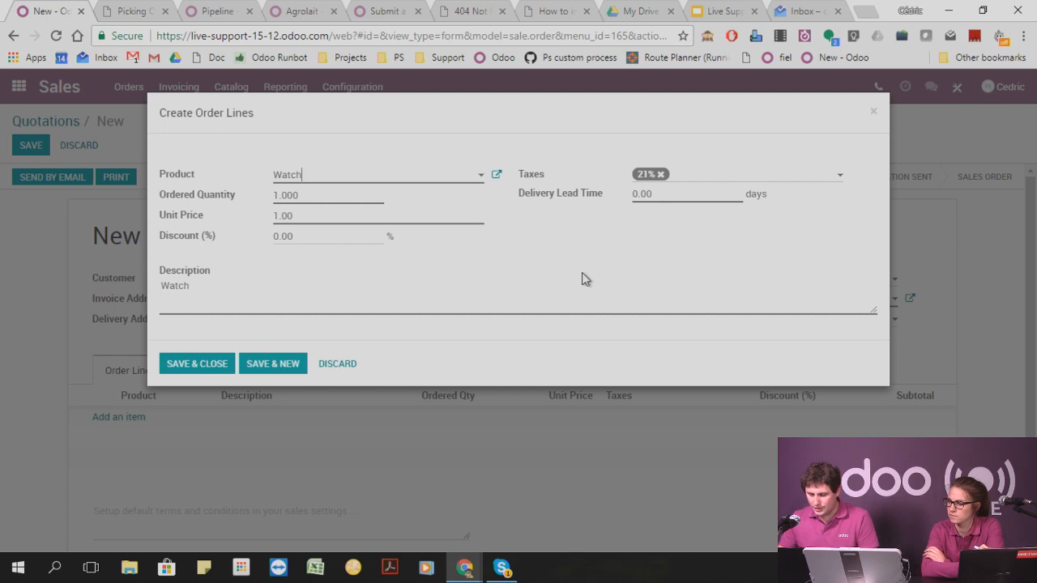
left_click(227, 286)
type("(")
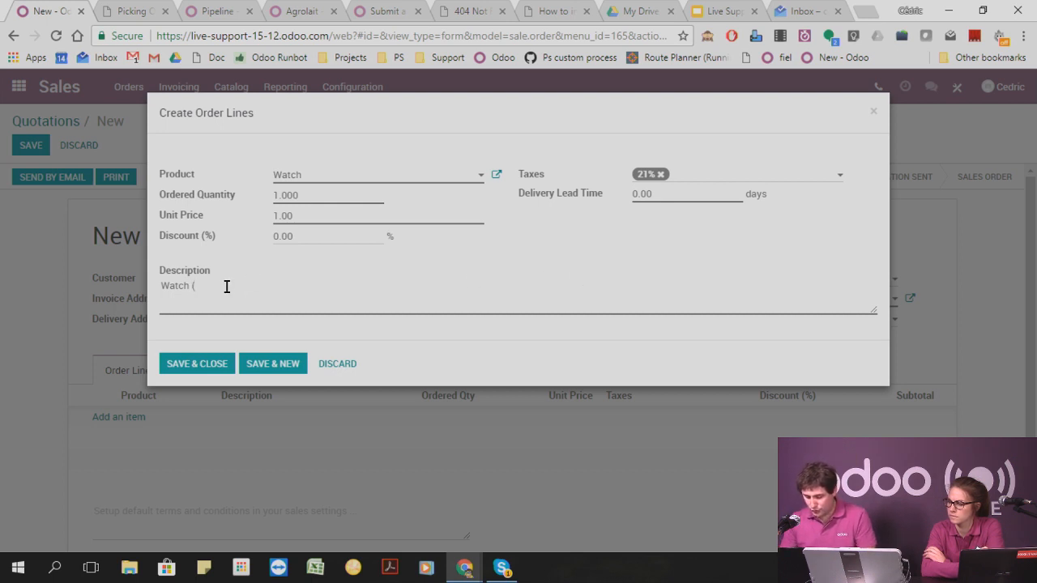
type(")")
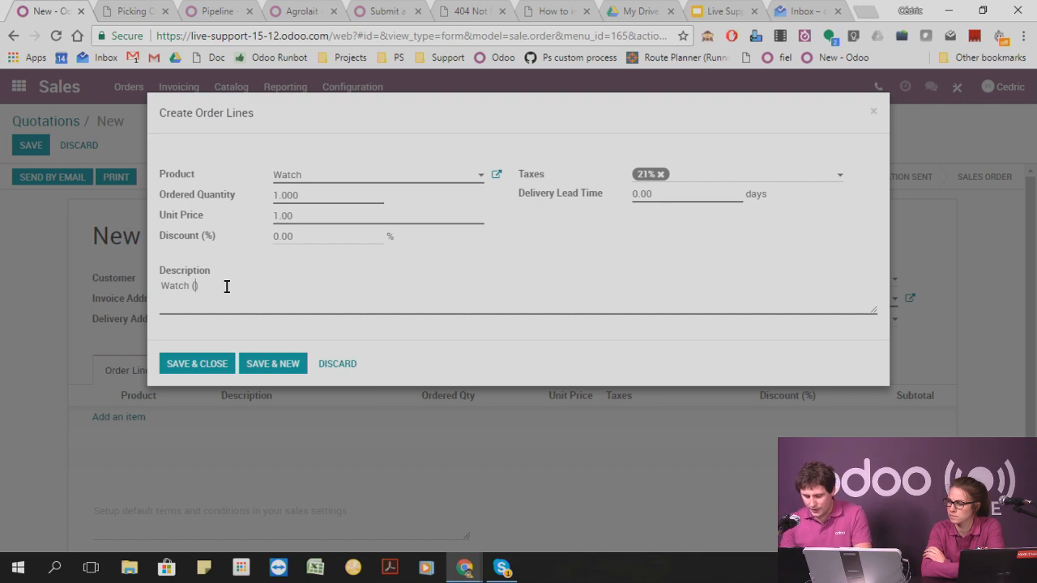
type("456")
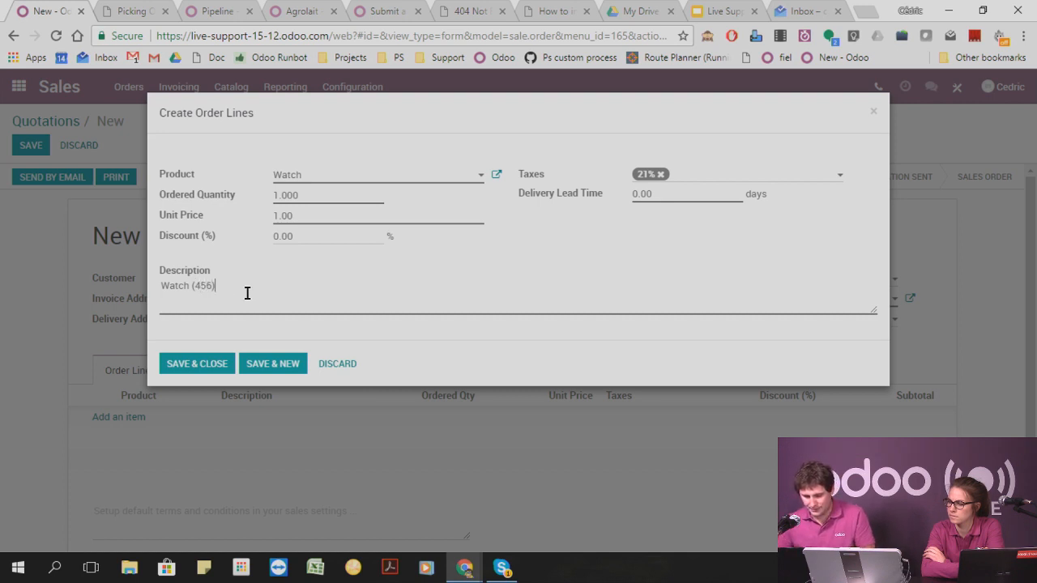
left_click(194, 289)
type("re")
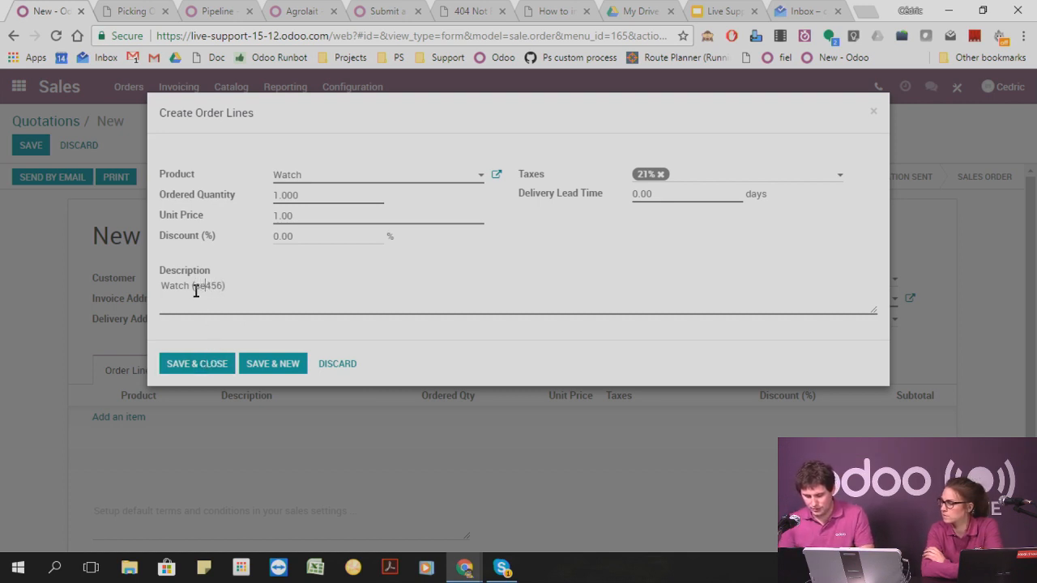
type("rial:")
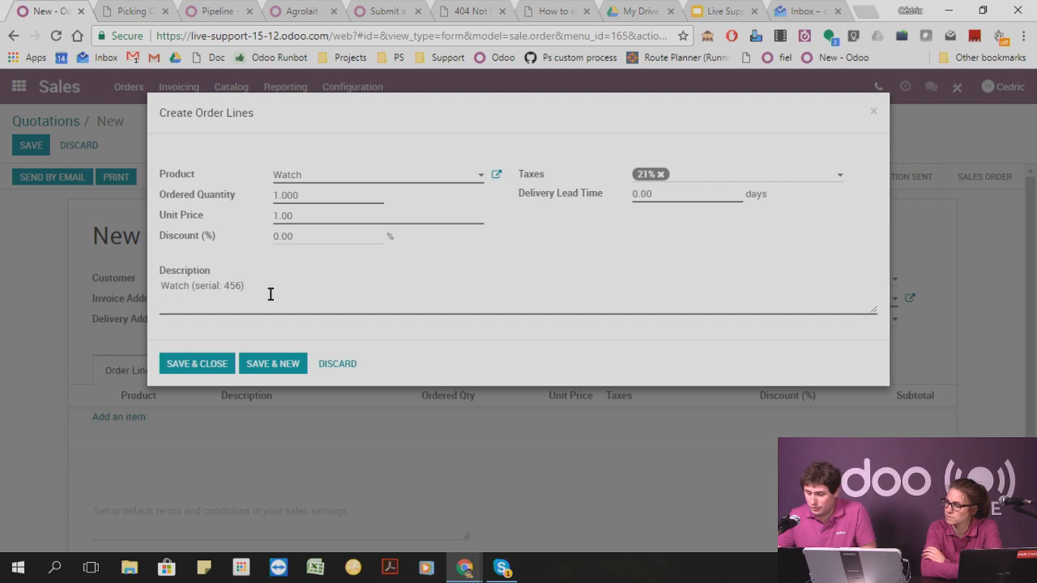
left_click(179, 364)
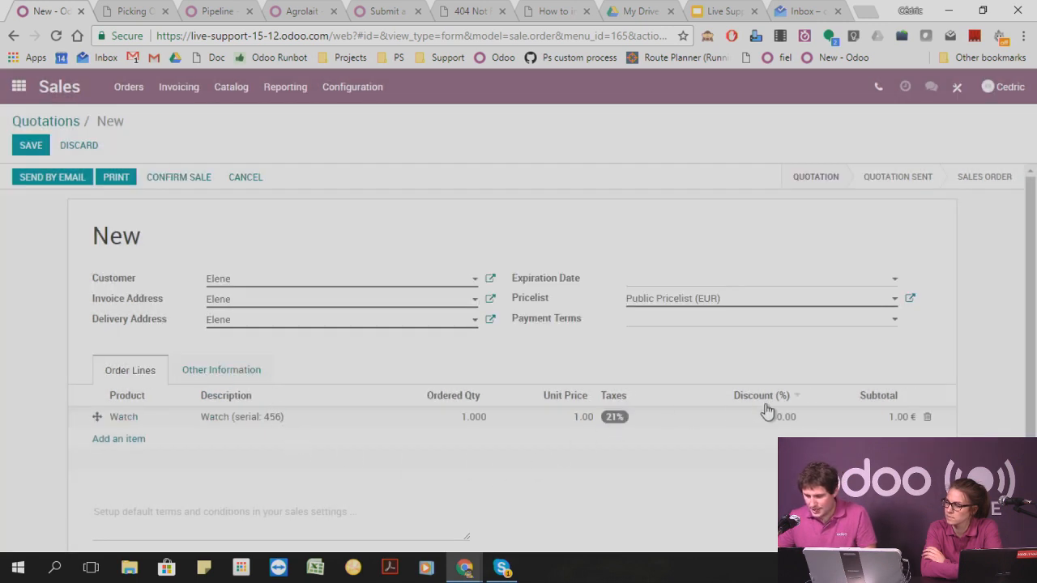
Save and confirm the quotation, and try to validate its delivery order without assigning a serial number.
left_click(32, 149)
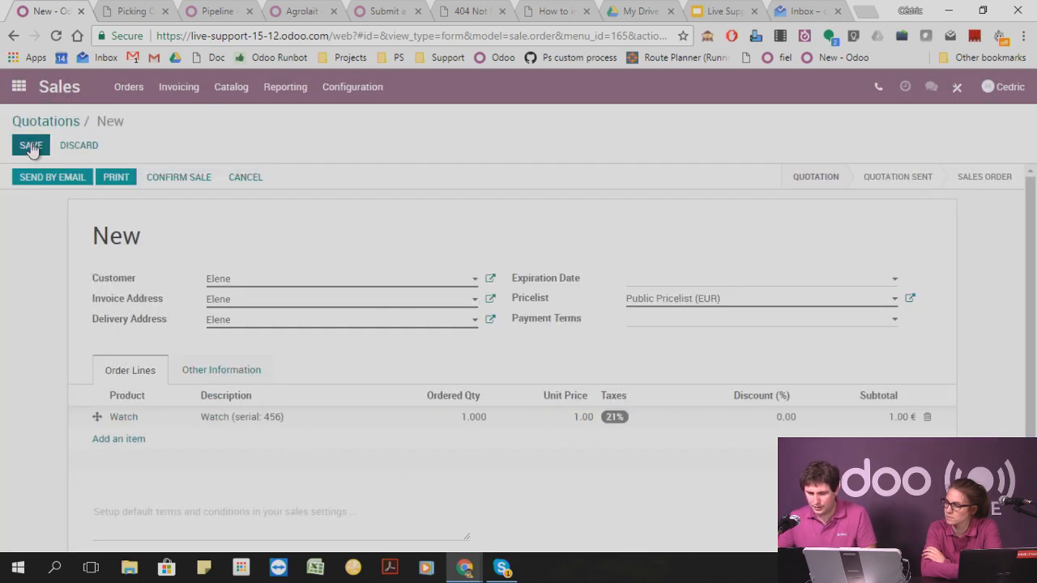
left_click(187, 181)
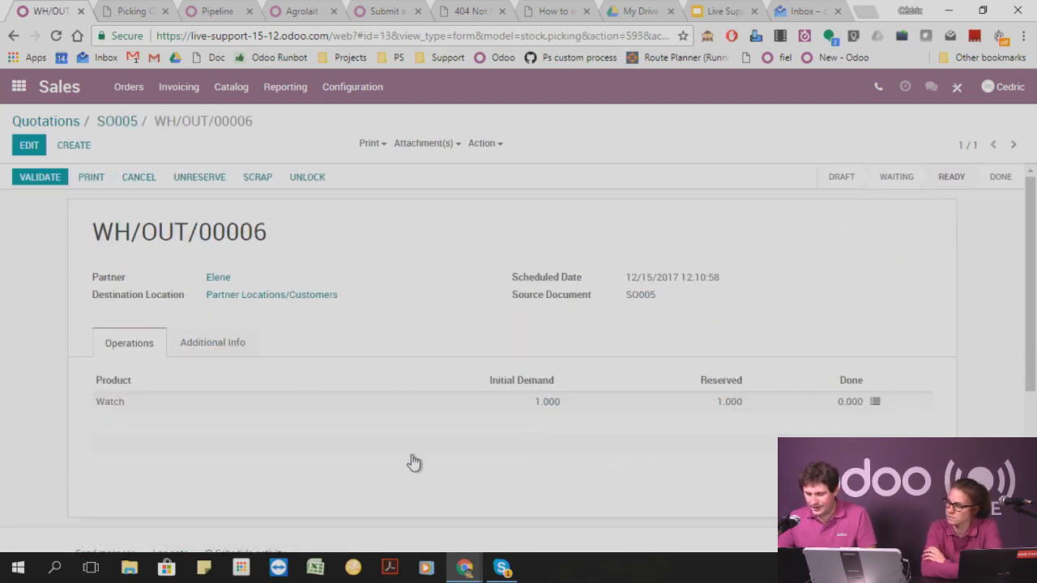
left_click(45, 179)
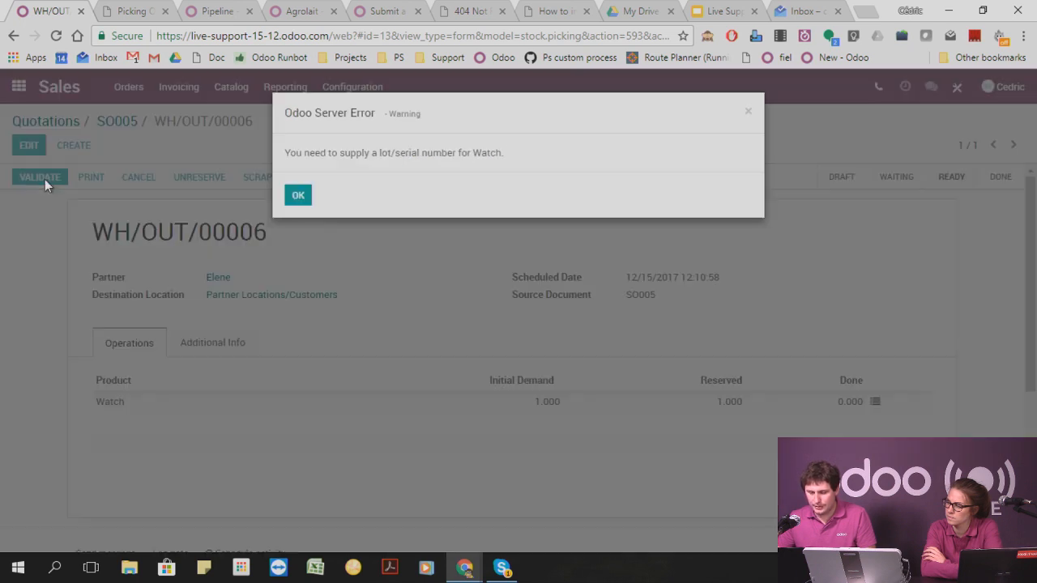
left_click_drag(305, 153, 531, 160)
left_click(743, 113)
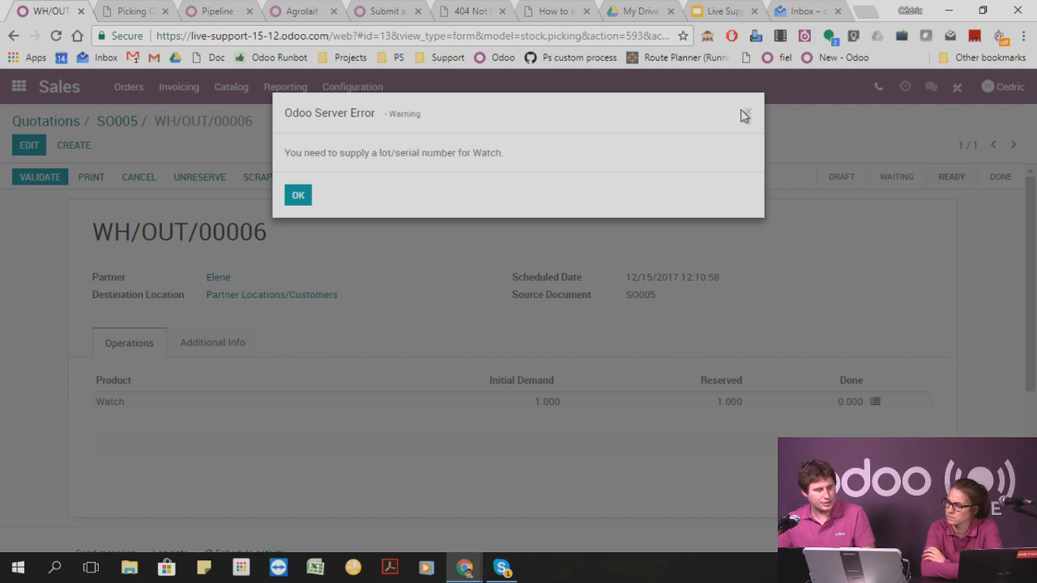
left_click(744, 115)
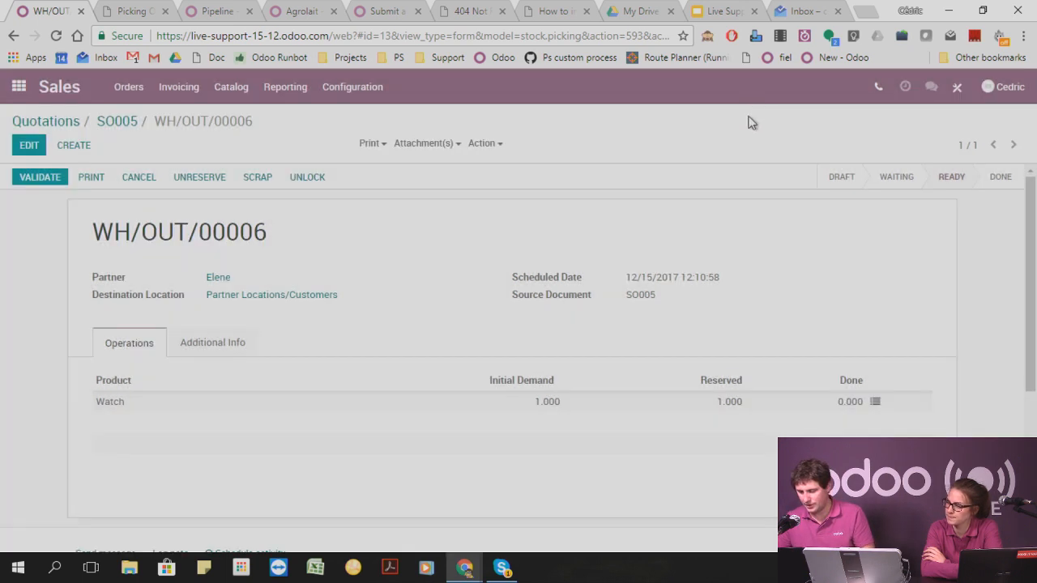
Assign serial number 456 to the Watch in the delivery's detailed operations and validate the delivery.
left_click(873, 404)
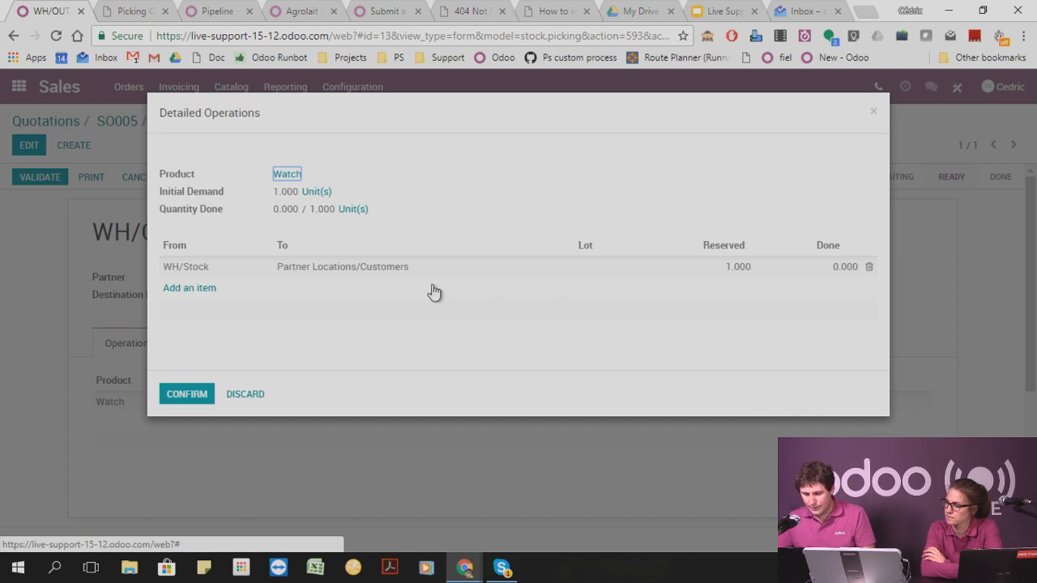
left_click(471, 278)
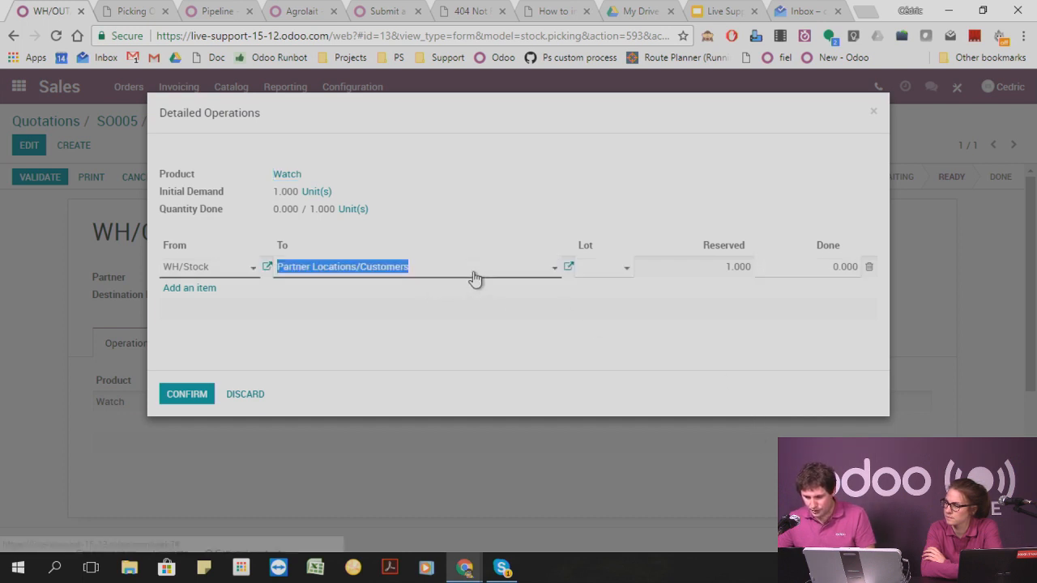
left_click(595, 272)
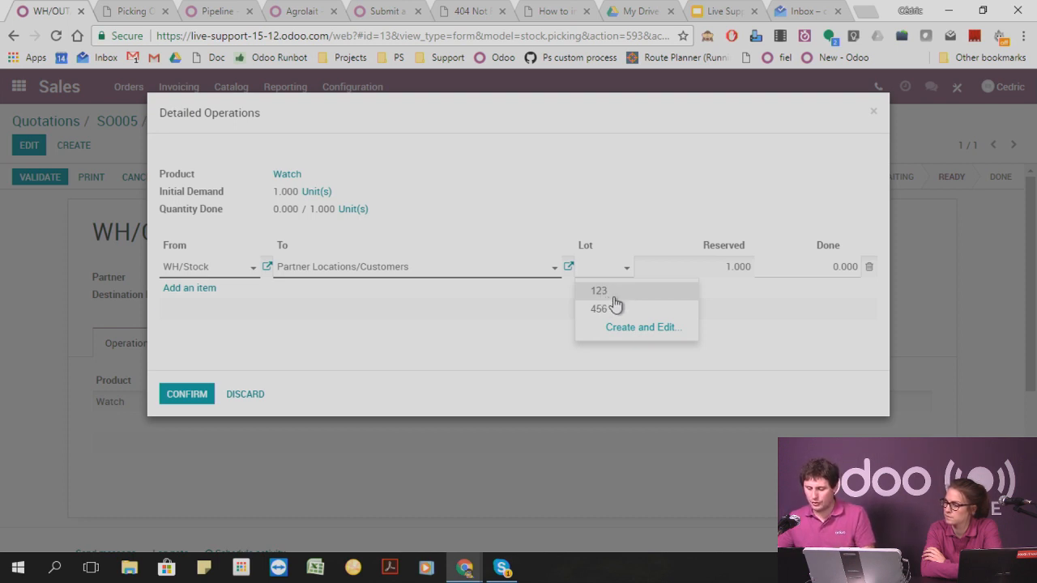
left_click(613, 313)
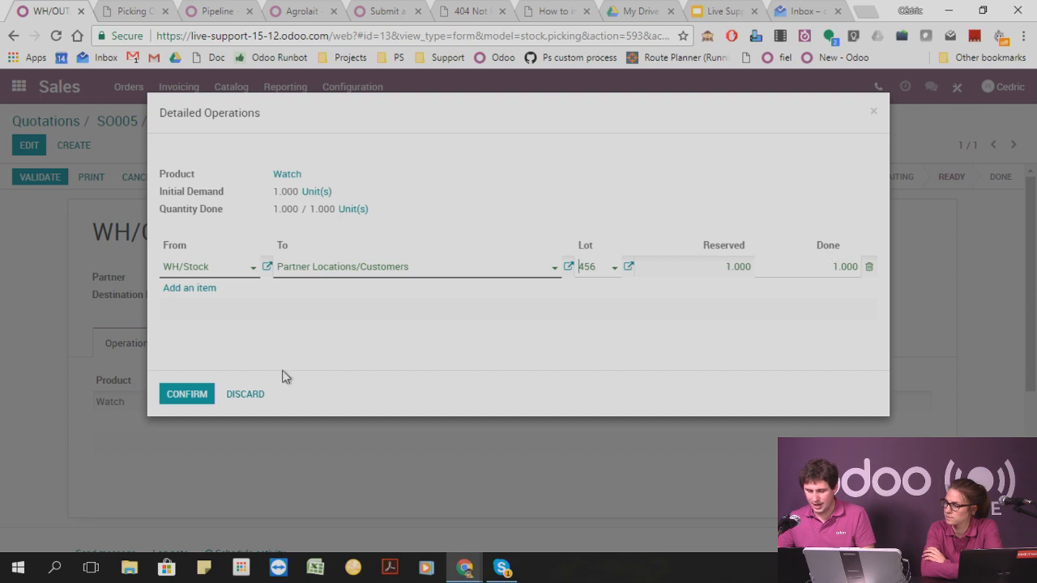
left_click(185, 395)
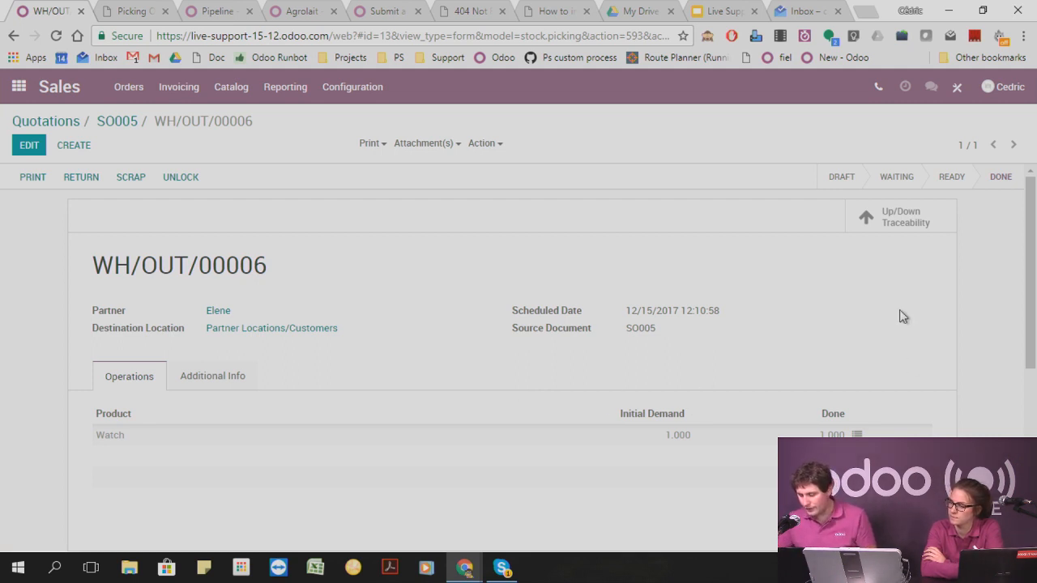
View the delivery's upstream traceability, expand the Watch line and open the downstream traceability of its outgoing move.
left_click(909, 216)
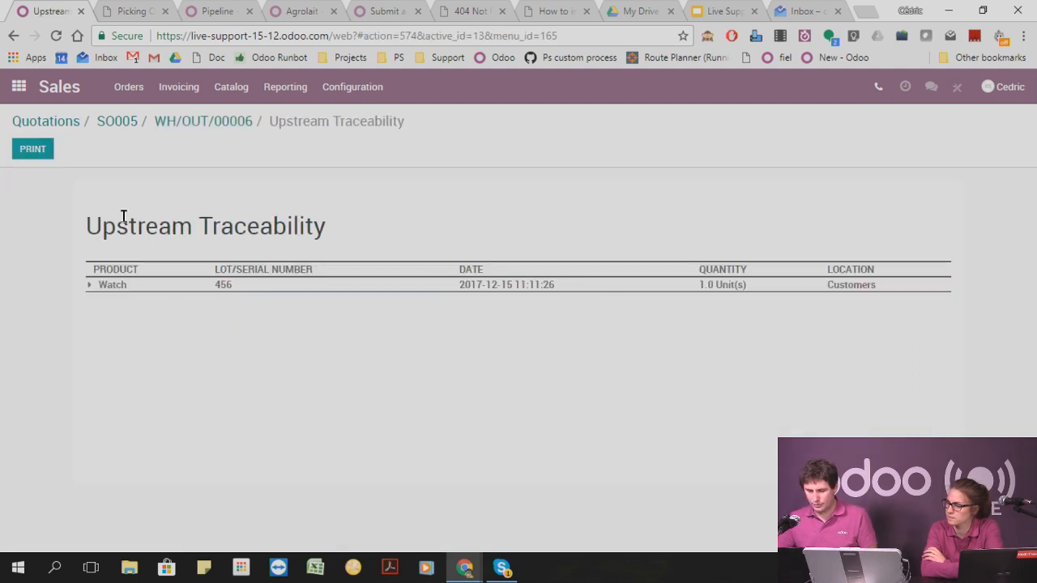
left_click(92, 286)
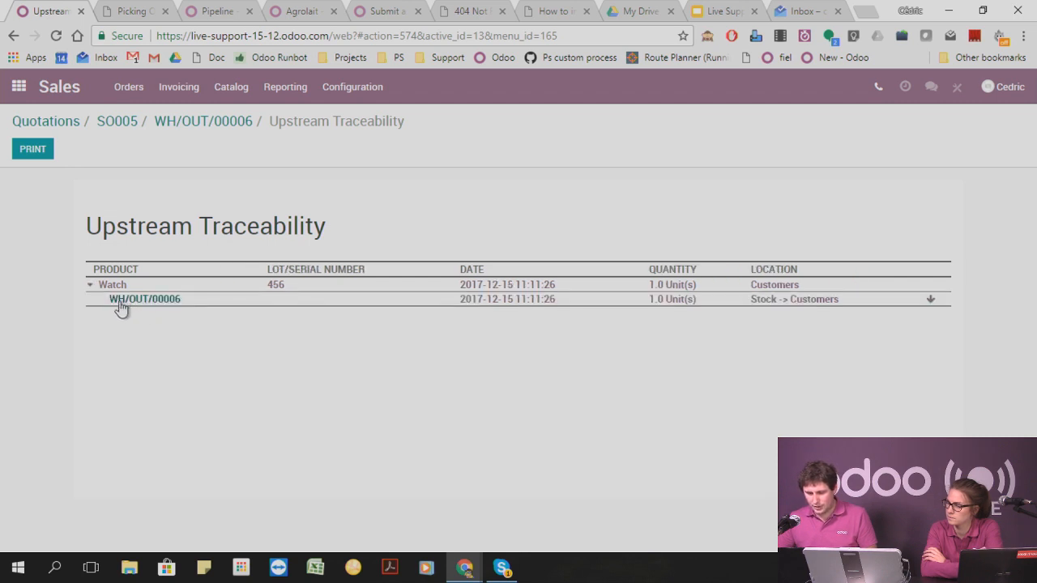
left_click(932, 301)
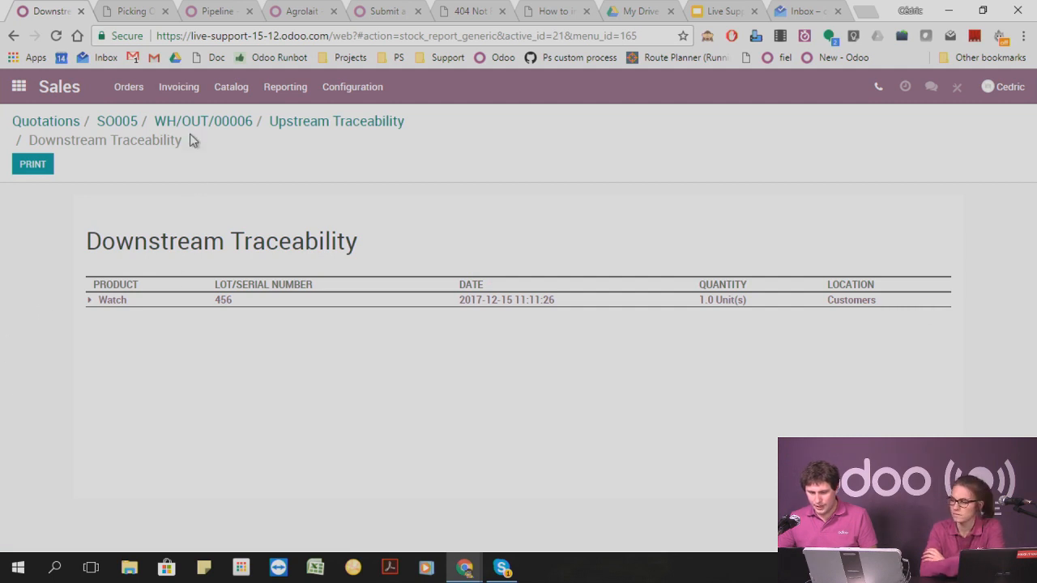
Go to the Inventory app's Lots/Serial Numbers list and expand the Watch group.
left_click(225, 96)
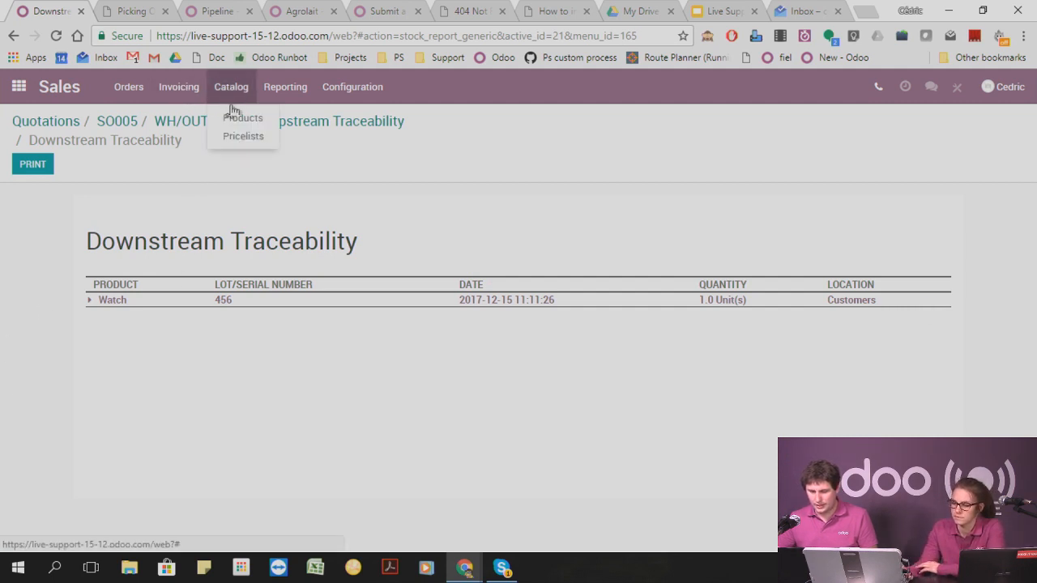
left_click(17, 89)
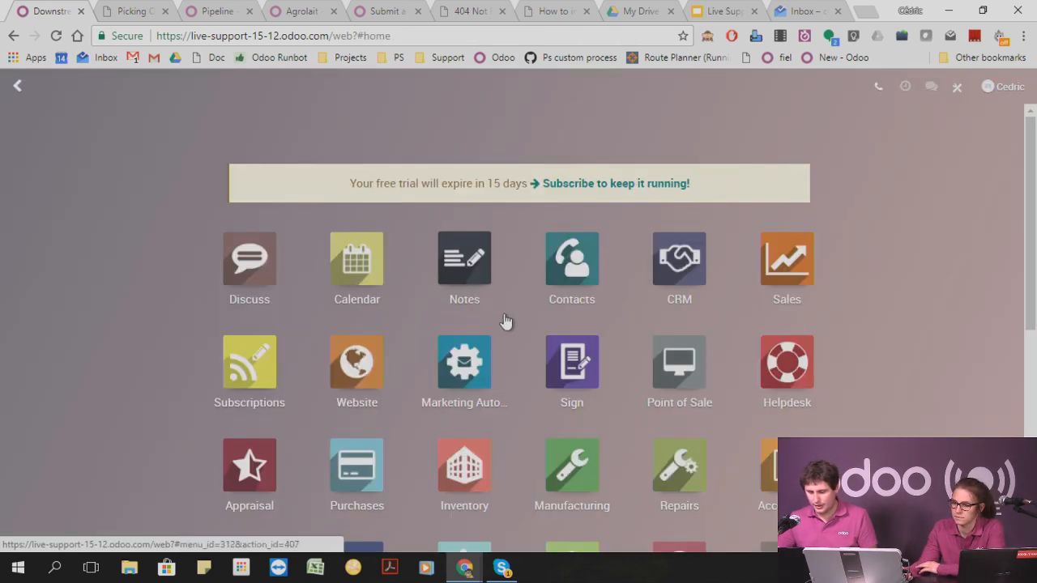
left_click(458, 466)
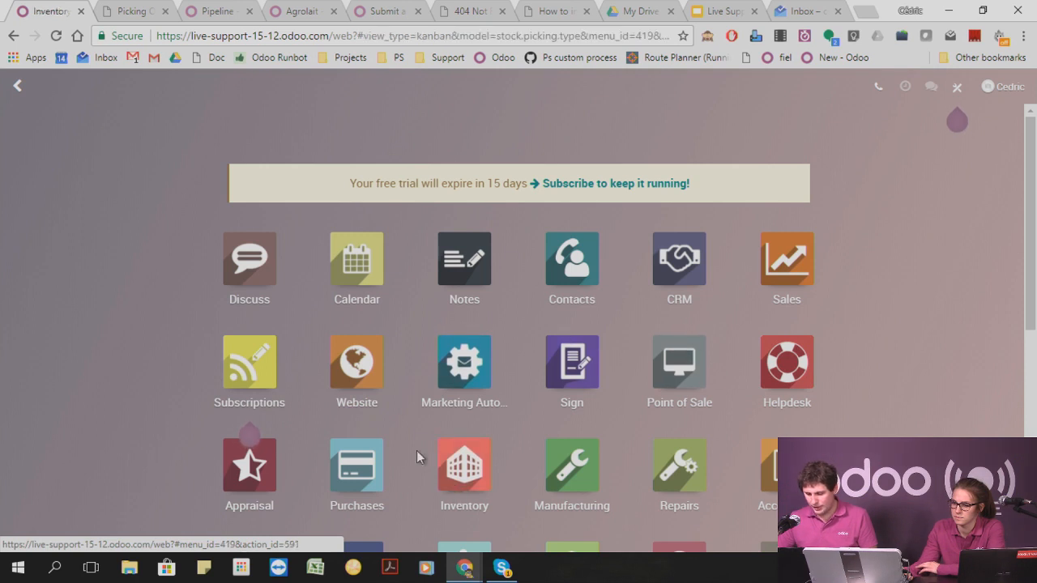
left_click(230, 89)
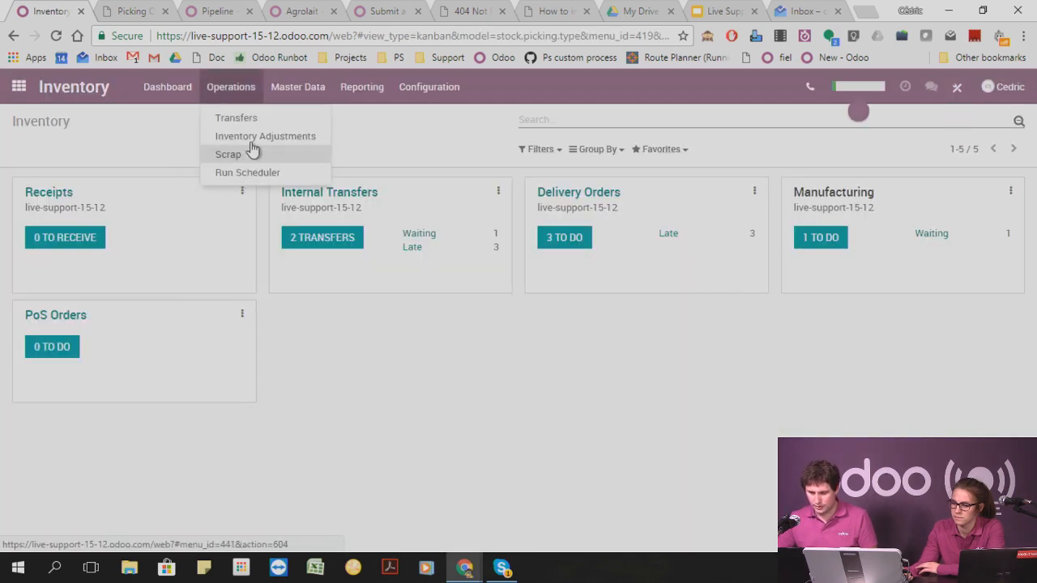
mouse_move(297, 89)
left_click(310, 157)
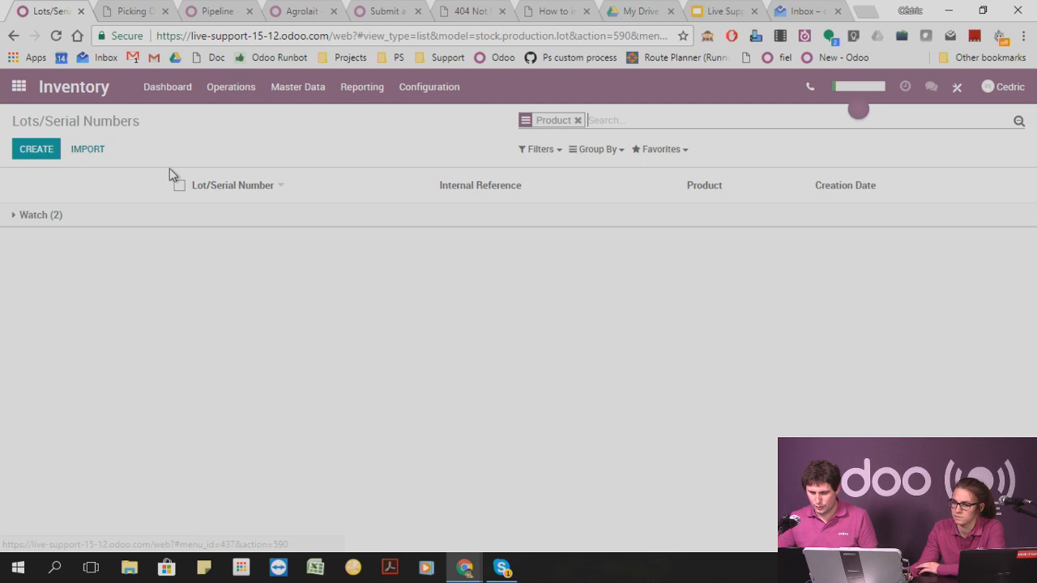
left_click(40, 219)
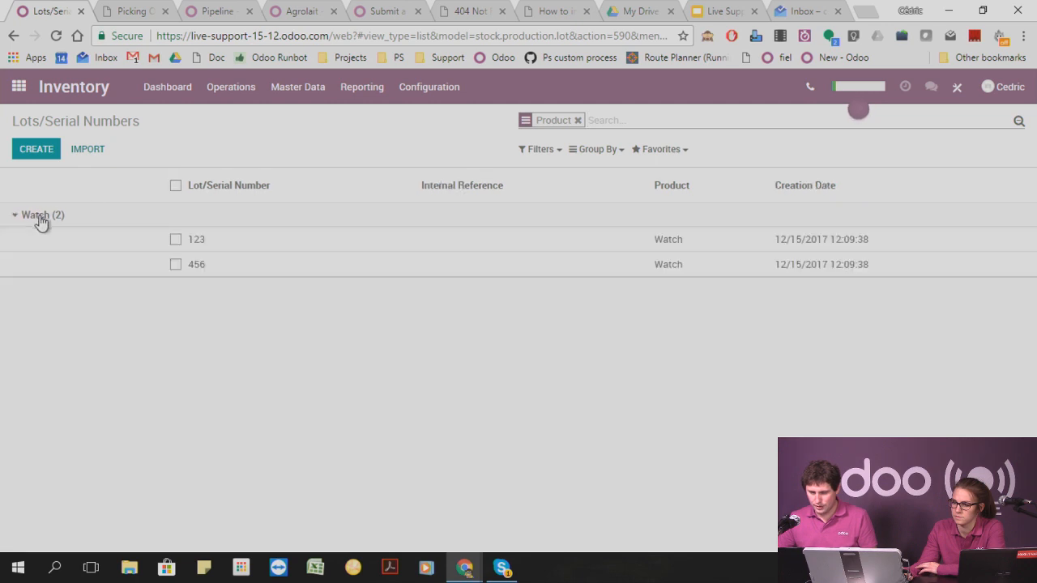
Open serial number 456 and examine the expanded Watch line in its upstream traceability report.
left_click(198, 268)
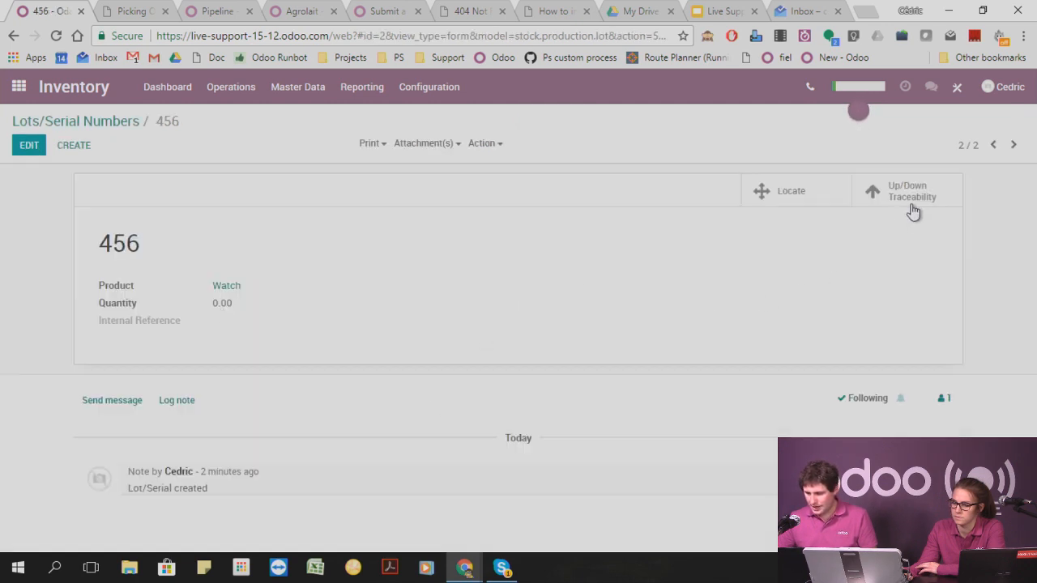
left_click(915, 199)
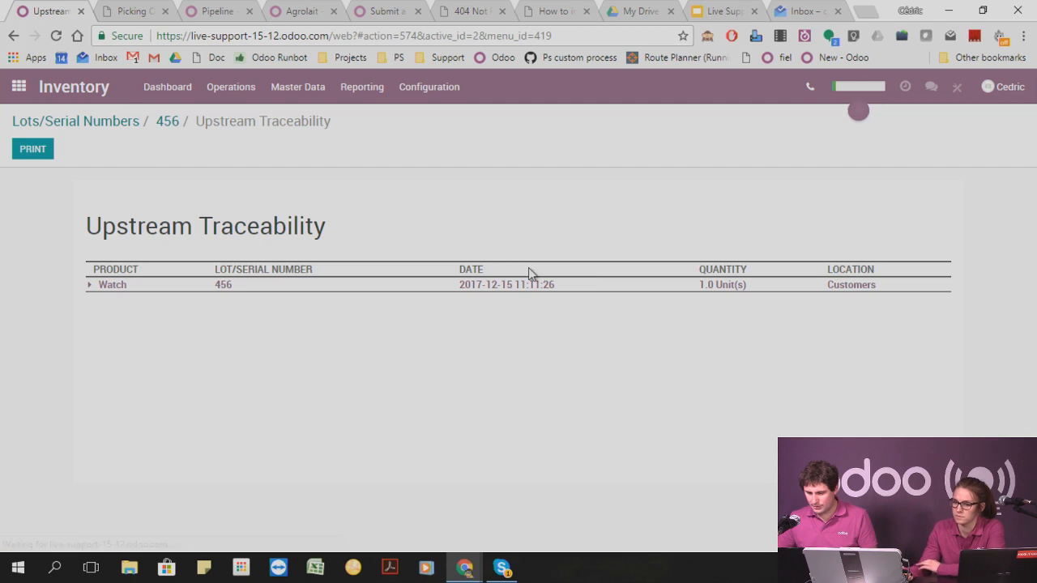
left_click(89, 288)
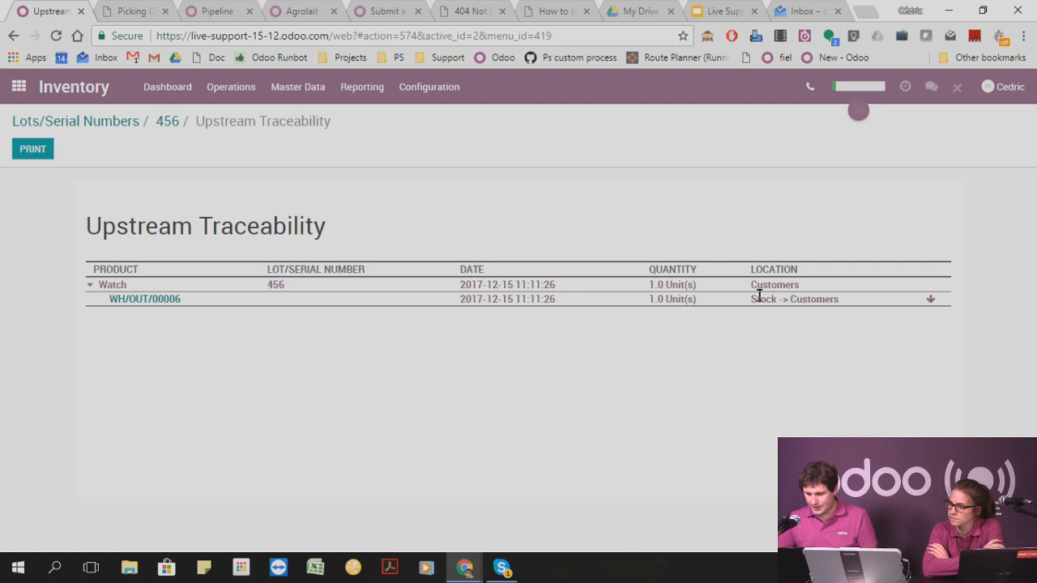
left_click(100, 121)
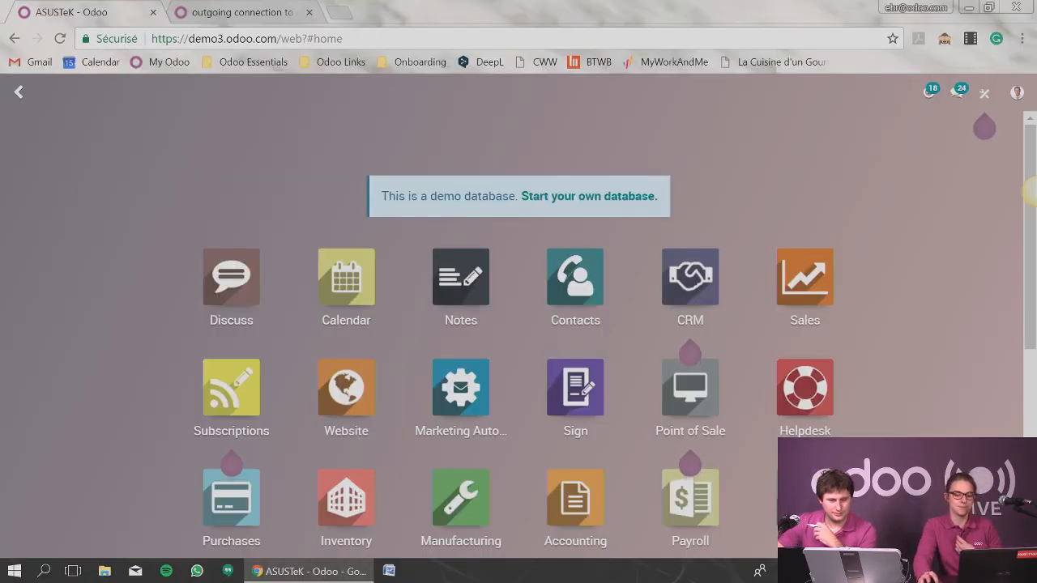
Start a new individual contact in the Contacts app and enter the contact's first name.
left_click(804, 280)
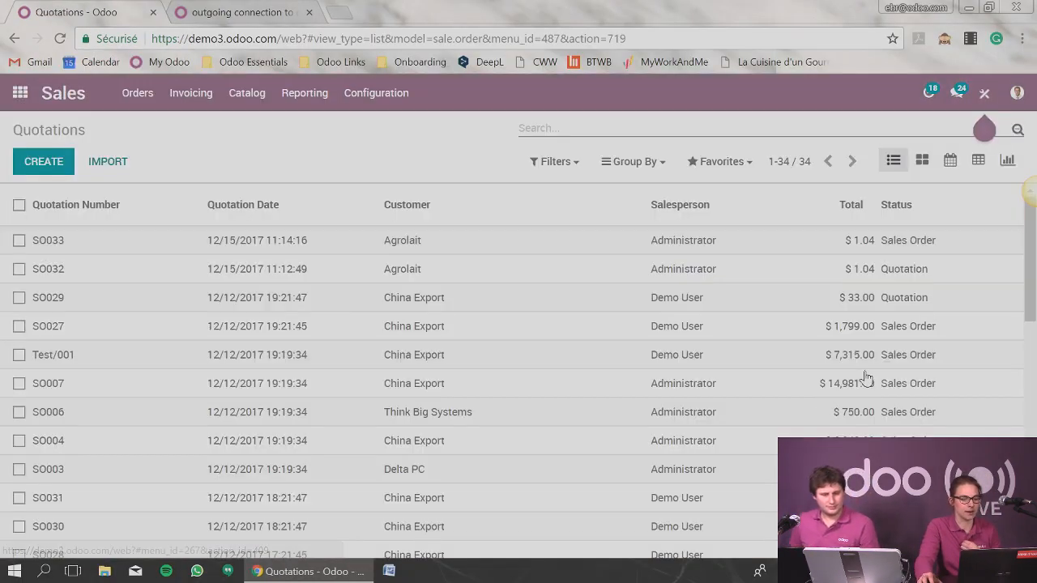
left_click(20, 92)
left_click(576, 272)
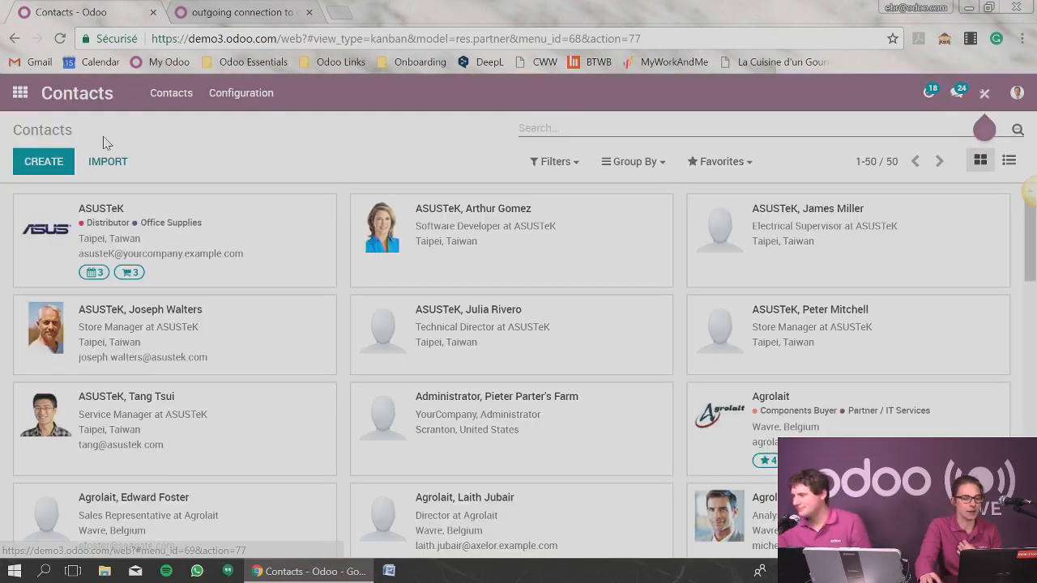
left_click(38, 160)
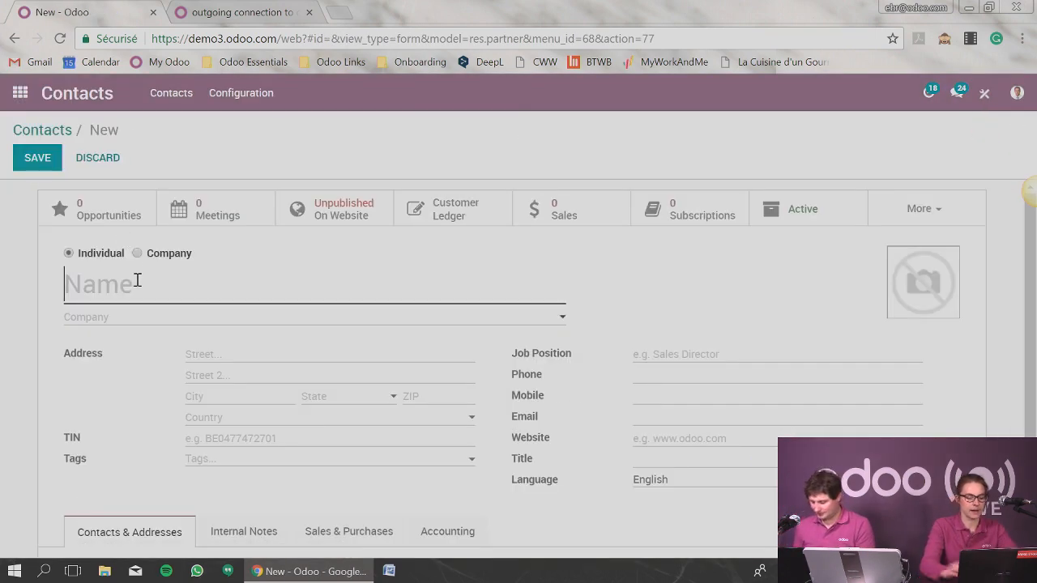
type("Cedric")
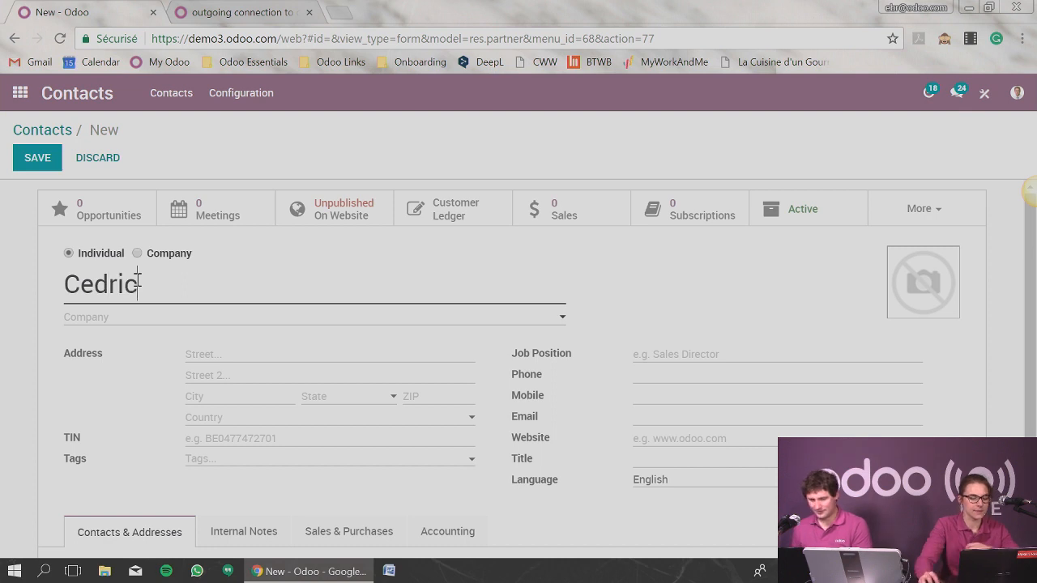
Create a sale pricelist named Test from the contact's Sales & Purchases details, assign it to the contact and save the contact.
scroll(243, 419, "down", 2)
left_click(336, 419)
scroll(338, 422, "down", 1)
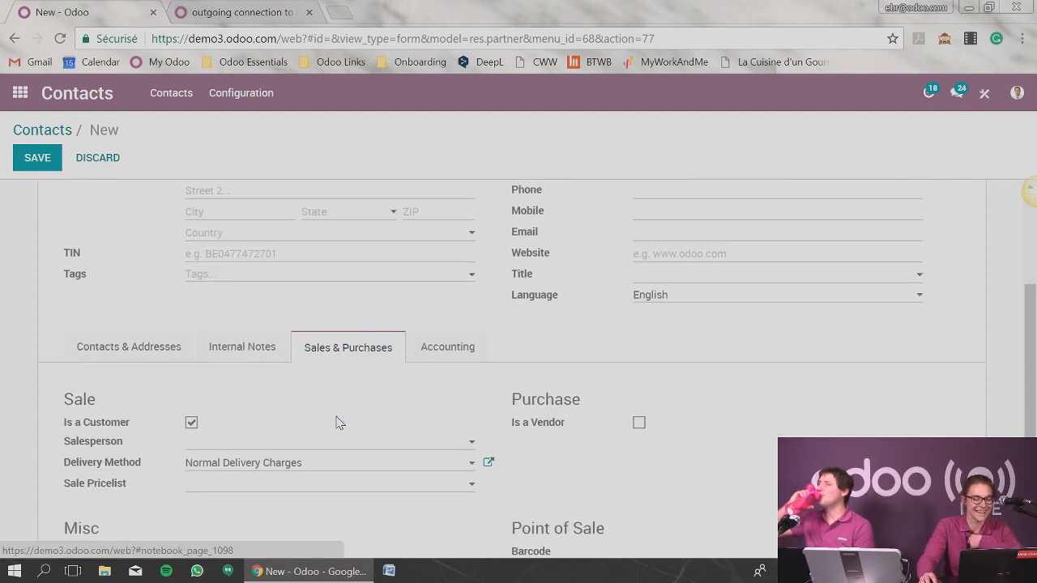
scroll(338, 422, "down", 1)
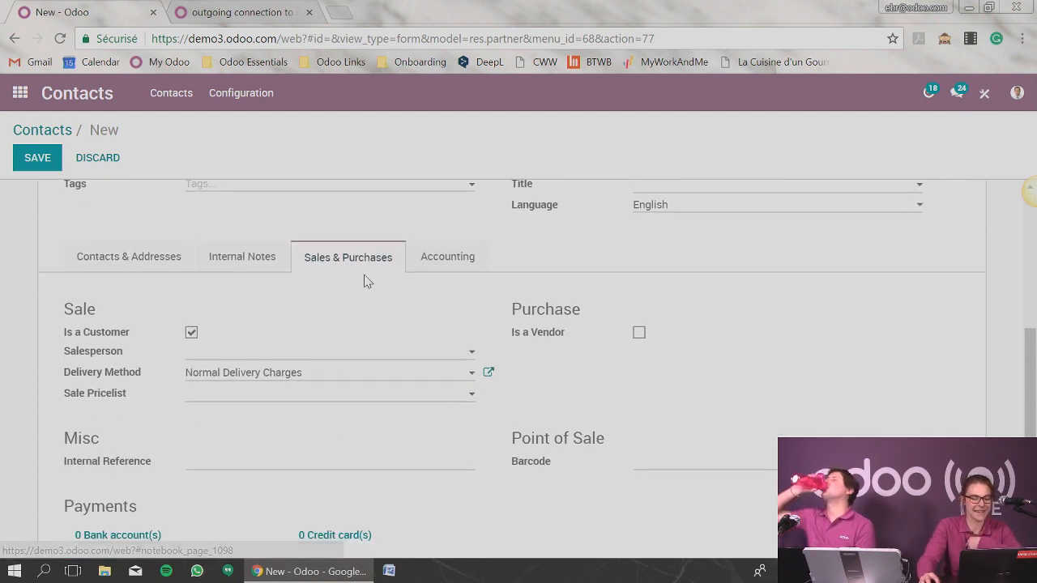
left_click(232, 395)
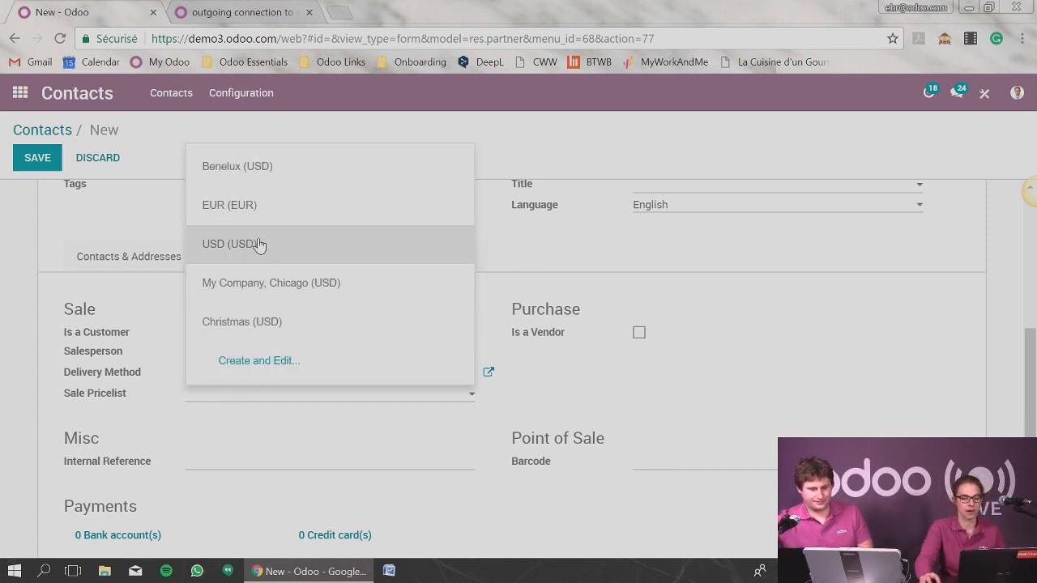
left_click(258, 358)
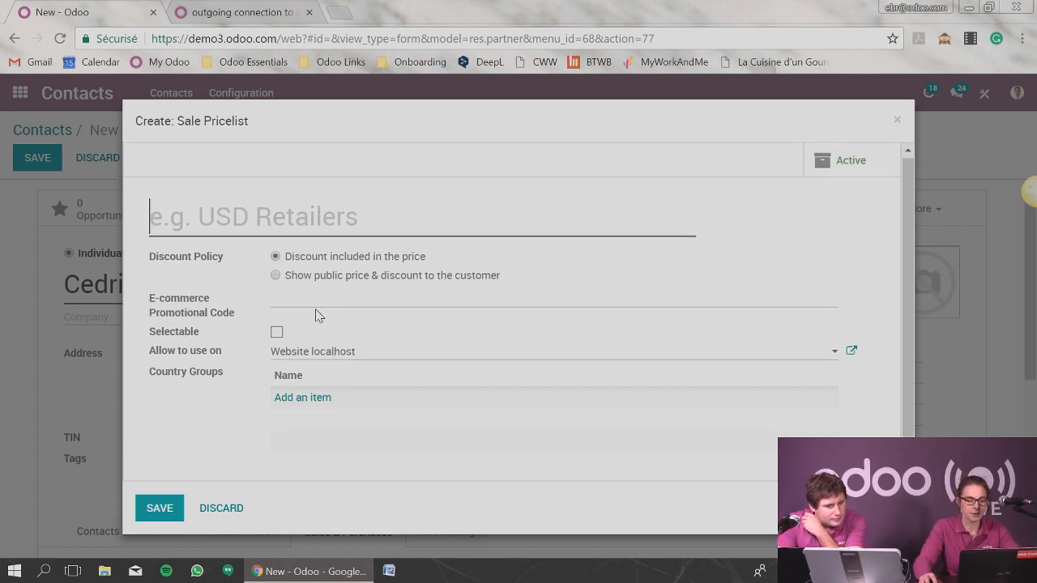
scroll(317, 324, "down", 1)
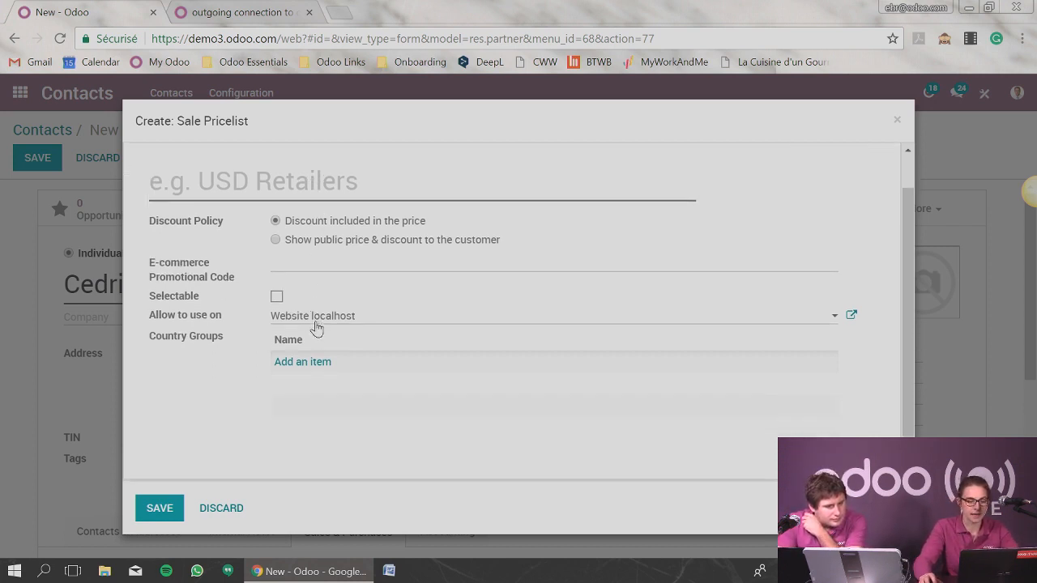
left_click(242, 195)
type("Test")
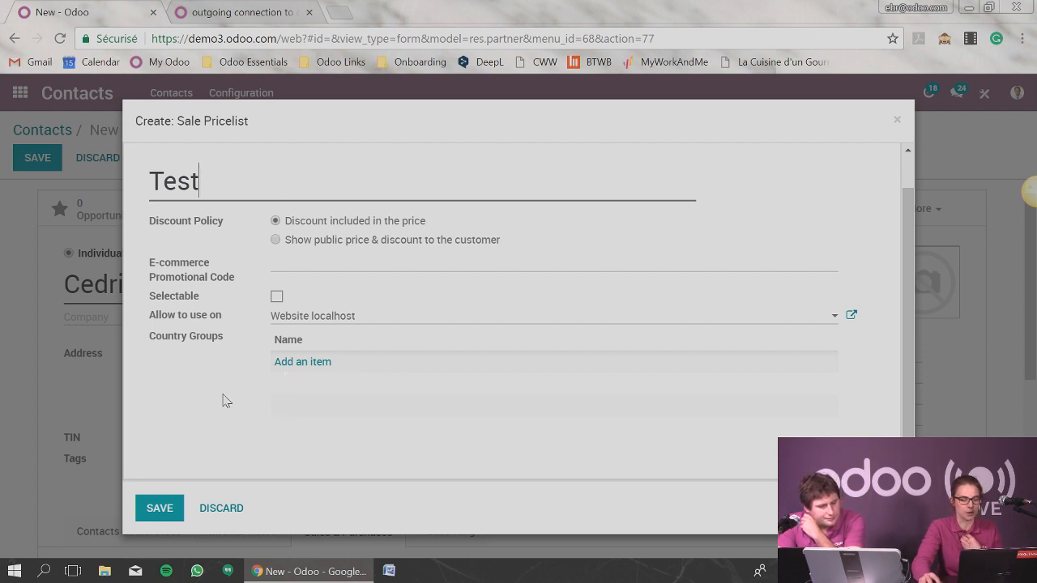
left_click(154, 506)
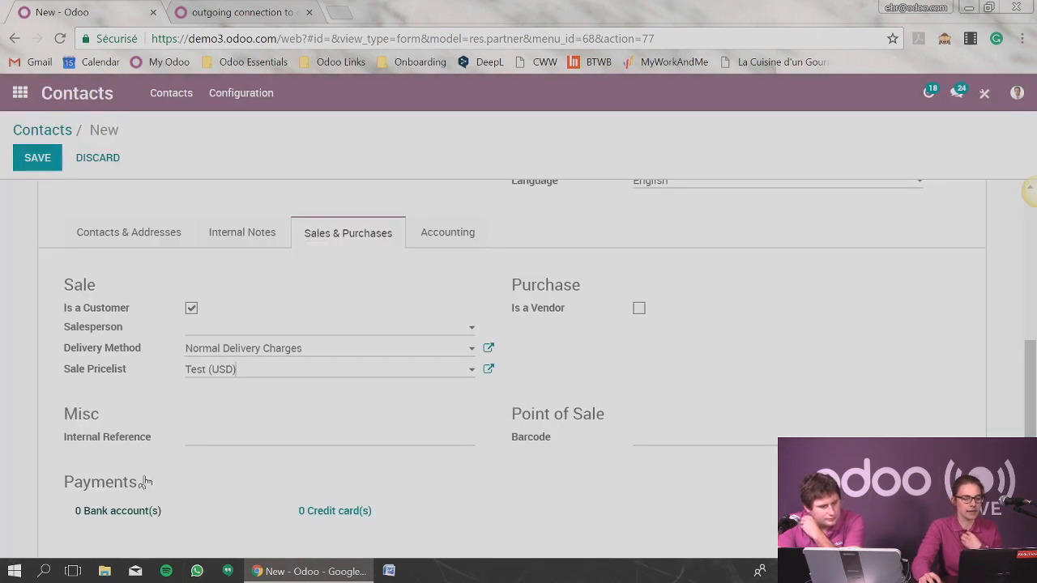
left_click(46, 159)
In the Sales settings, set Multiple Sales Prices per Product to prices computed from formulas (discounts, margins, roundings) and save.
left_click(20, 92)
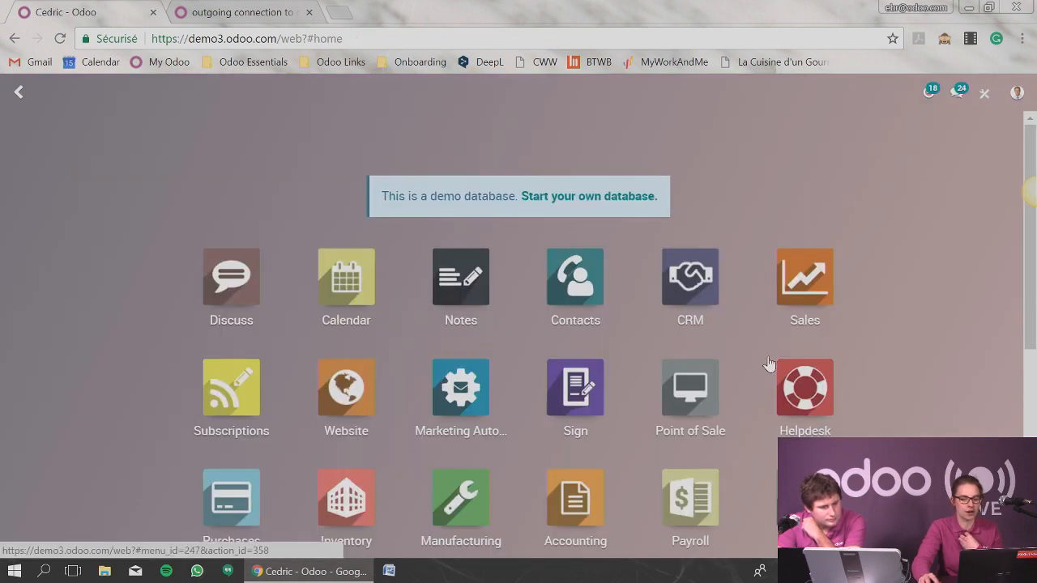
left_click(804, 282)
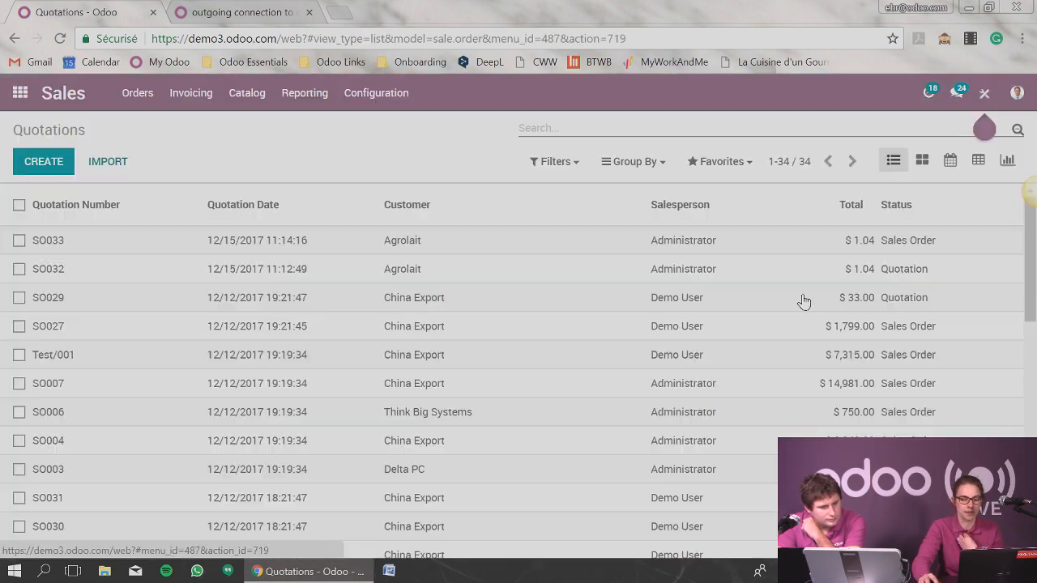
left_click(389, 99)
left_click(388, 136)
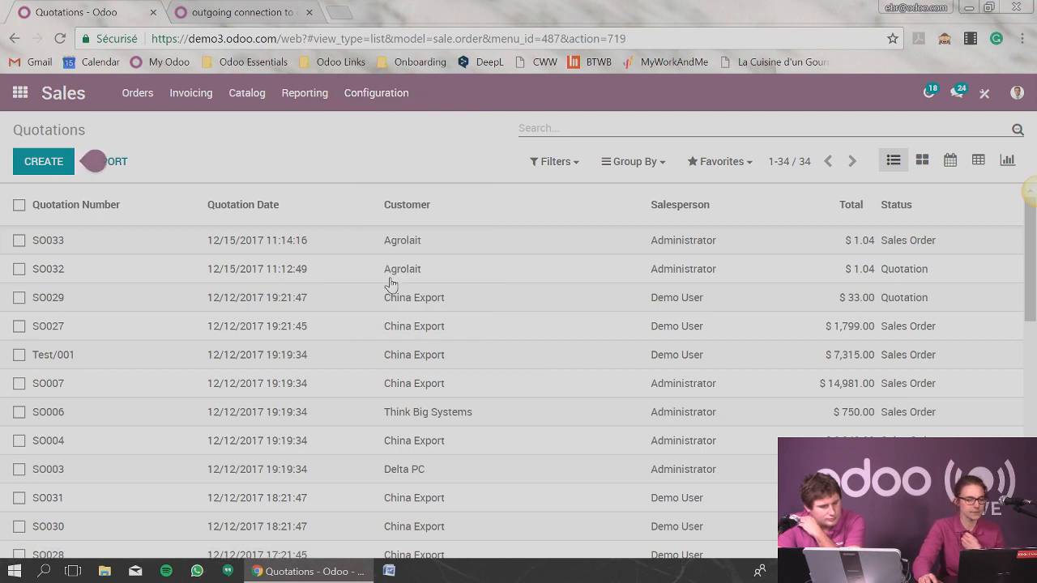
scroll(398, 331, "down", 3)
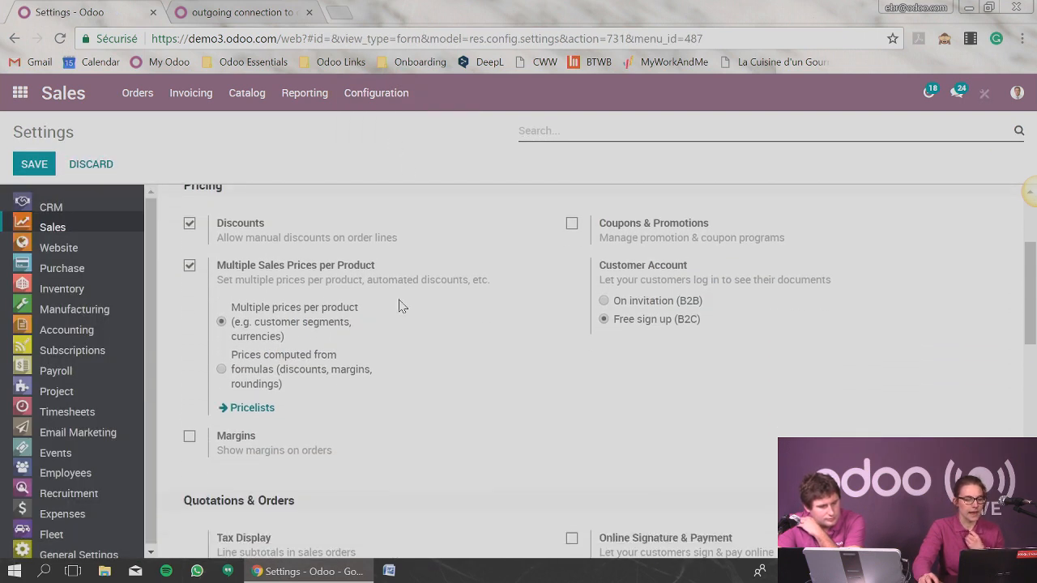
left_click_drag(368, 384, 221, 270)
left_click(273, 332)
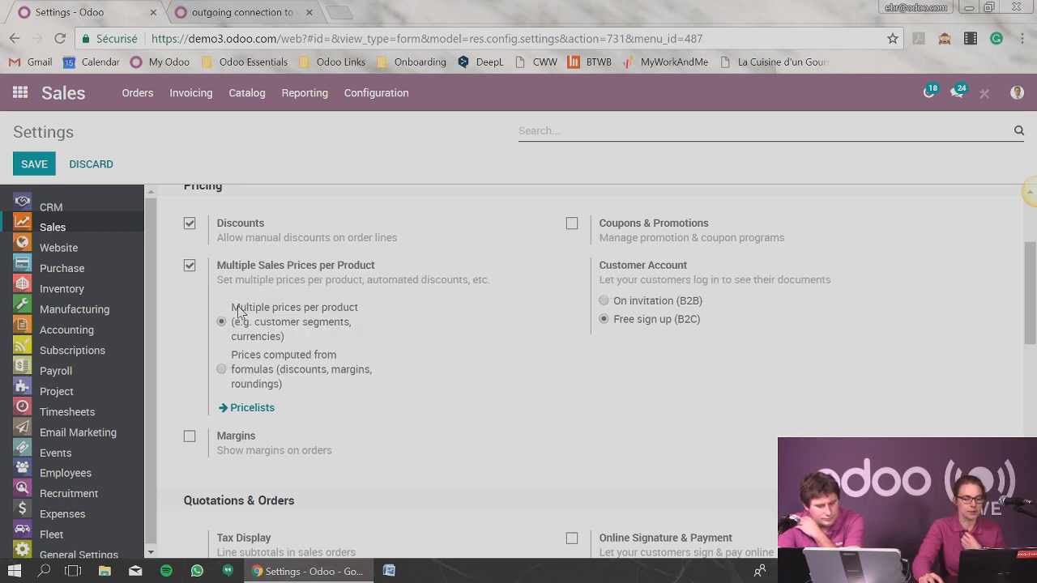
left_click_drag(232, 312, 356, 314)
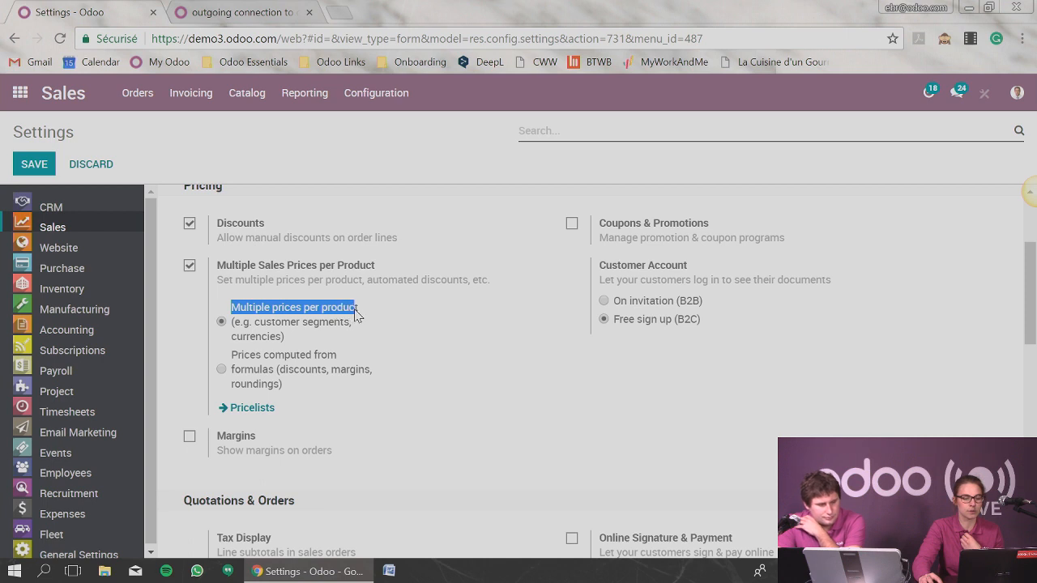
left_click(360, 323)
left_click(222, 369)
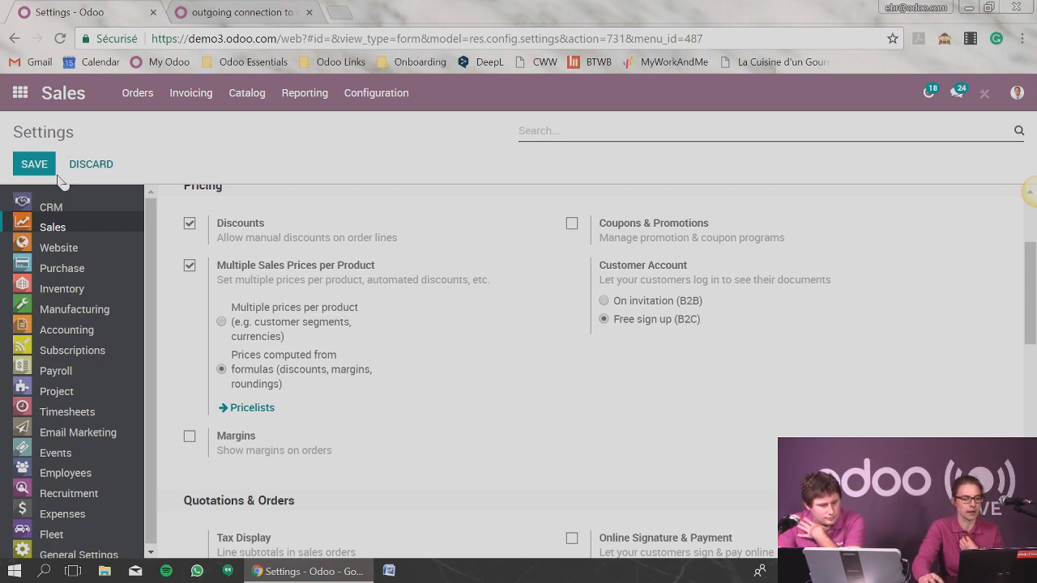
left_click(34, 164)
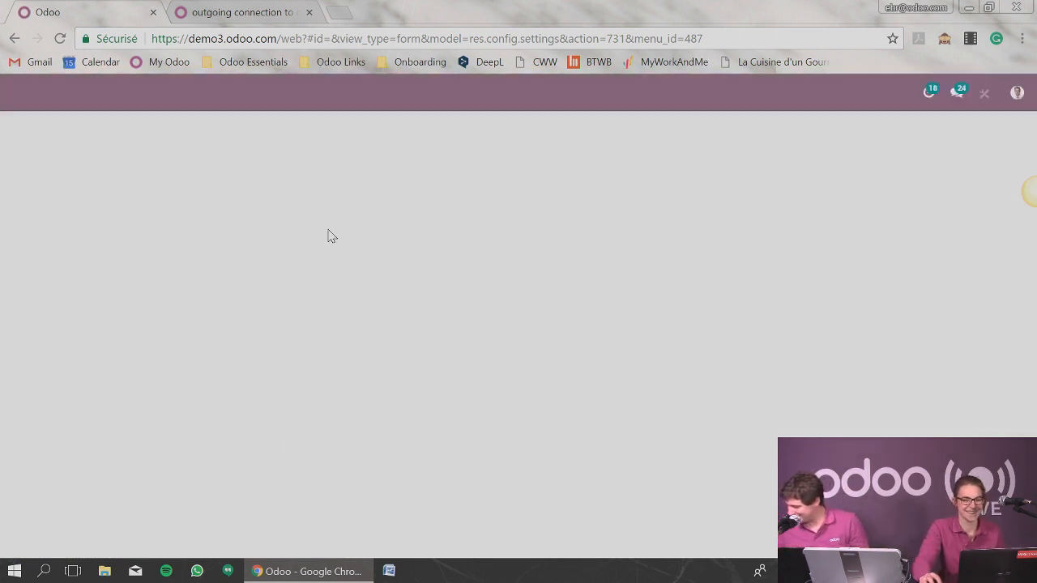
Open the Test pricelist from the Sales settings' pricelists and put it in edit mode.
scroll(383, 338, "down", 3)
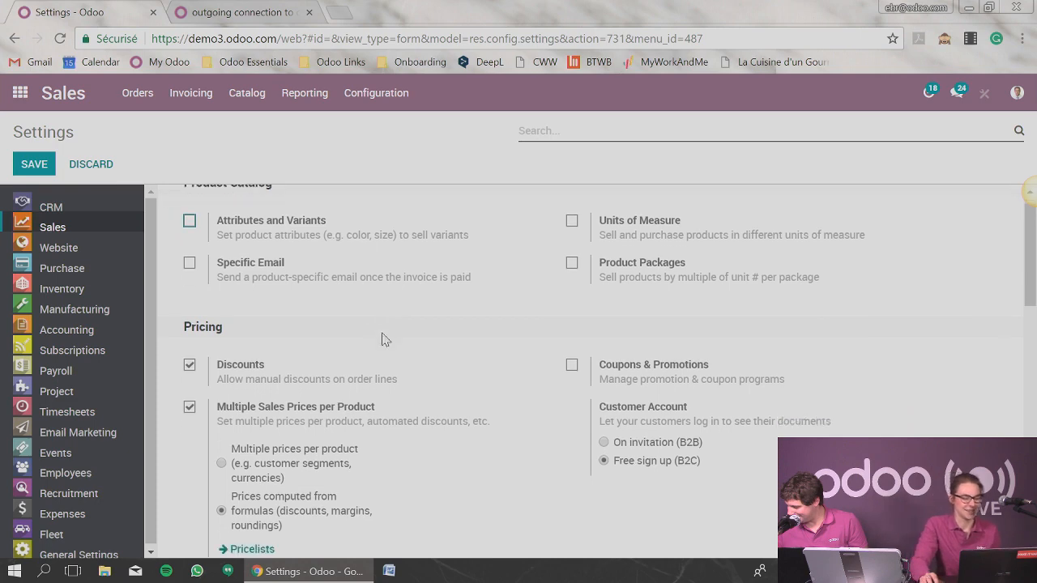
left_click(267, 328)
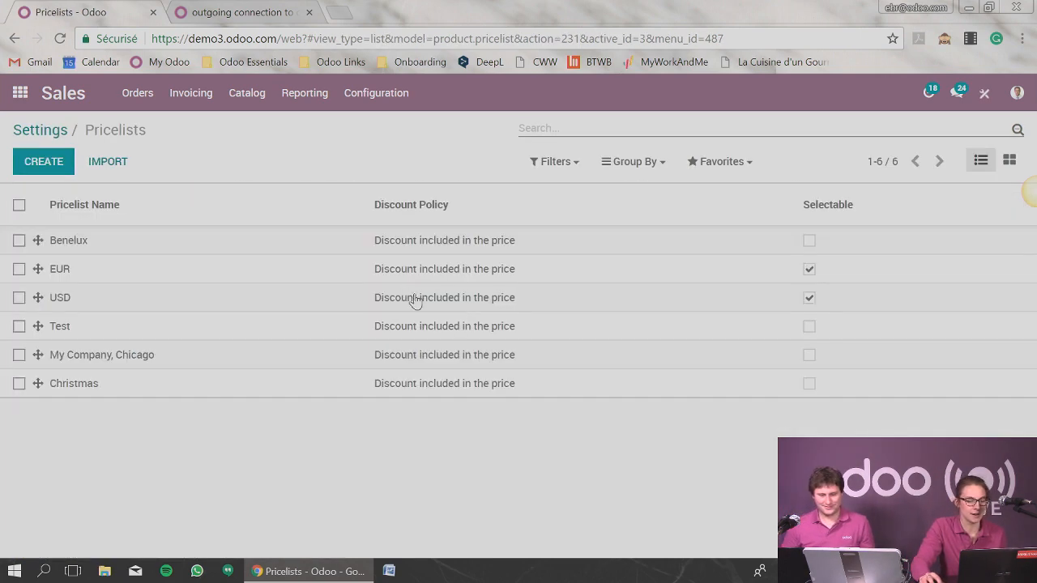
left_click(67, 327)
left_click(35, 157)
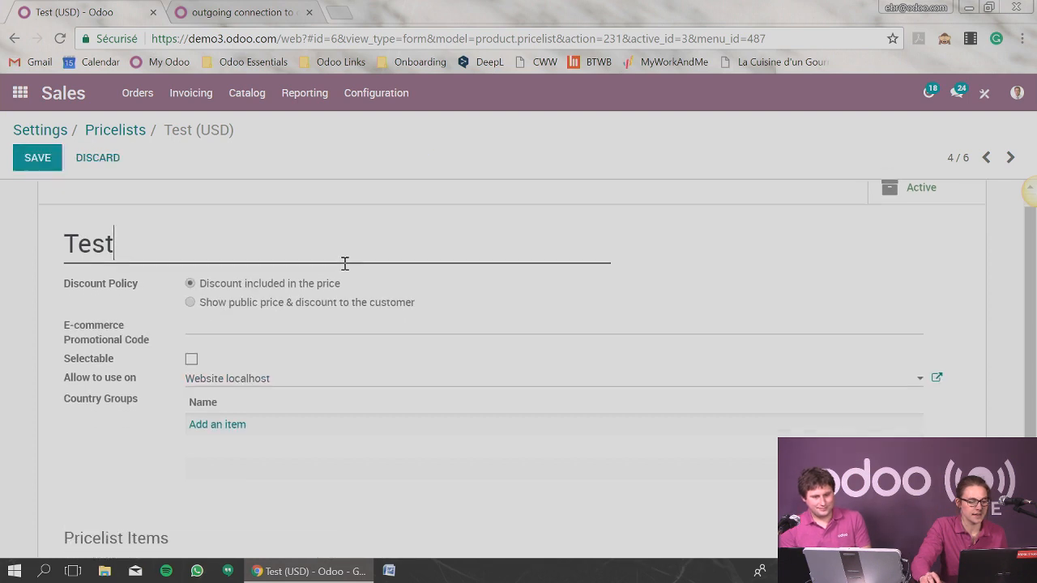
Add a global pricelist item with a 10% percentage discount to the Test pricelist and save the pricelist.
scroll(342, 268, "down", 2)
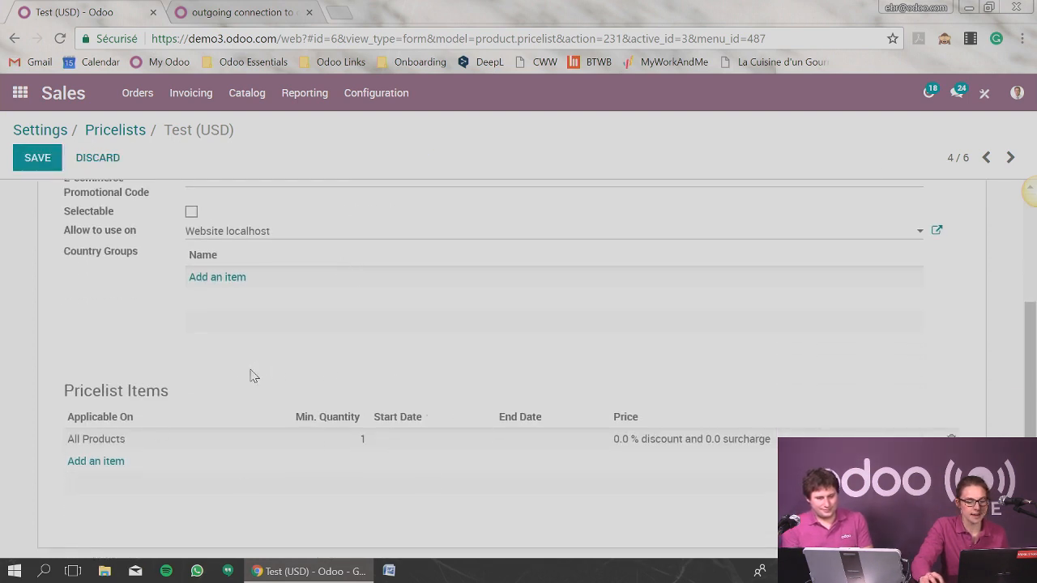
left_click(95, 461)
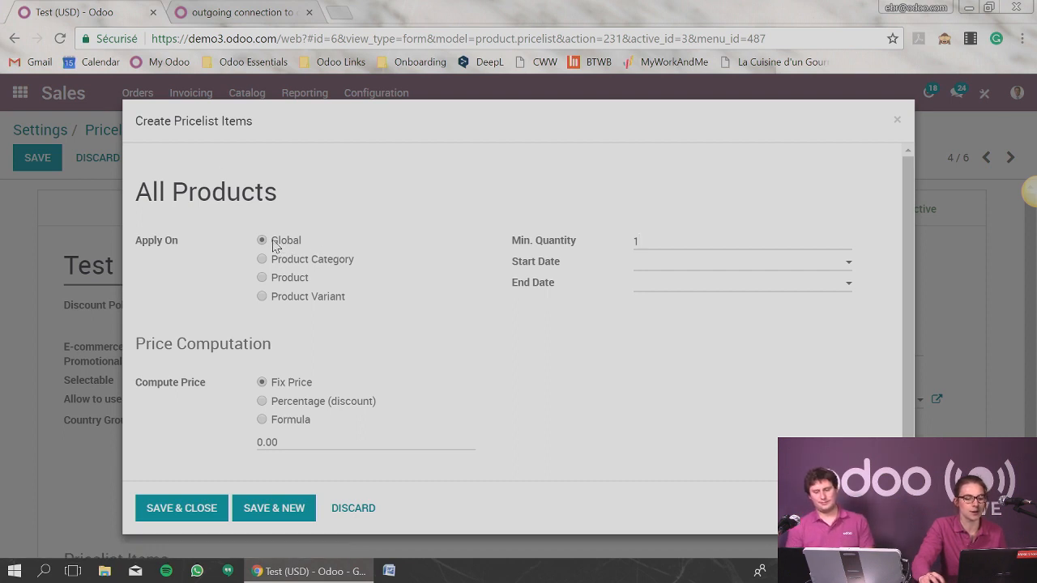
left_click_drag(273, 243, 307, 247)
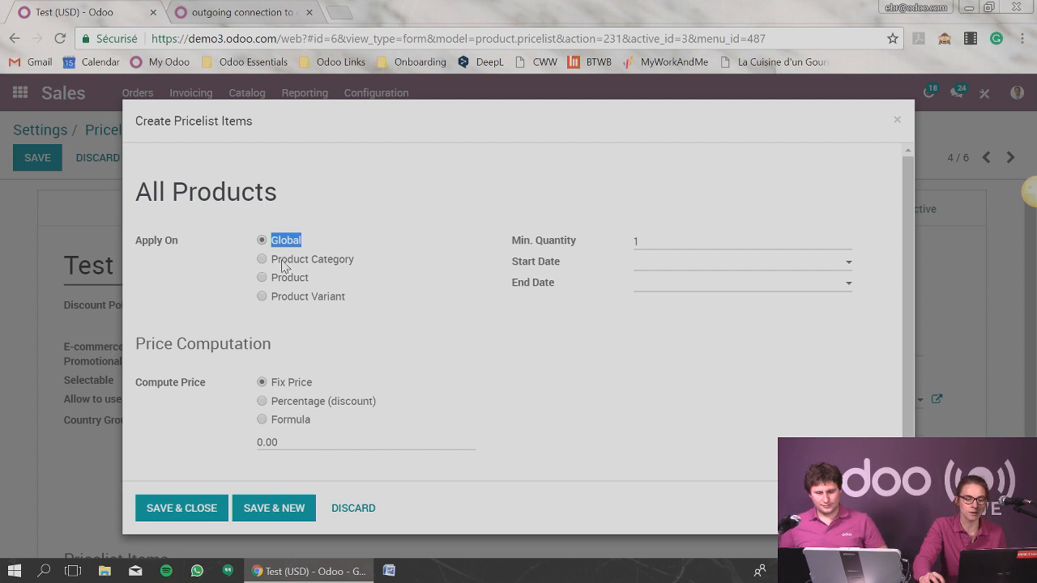
left_click_drag(310, 260, 365, 269)
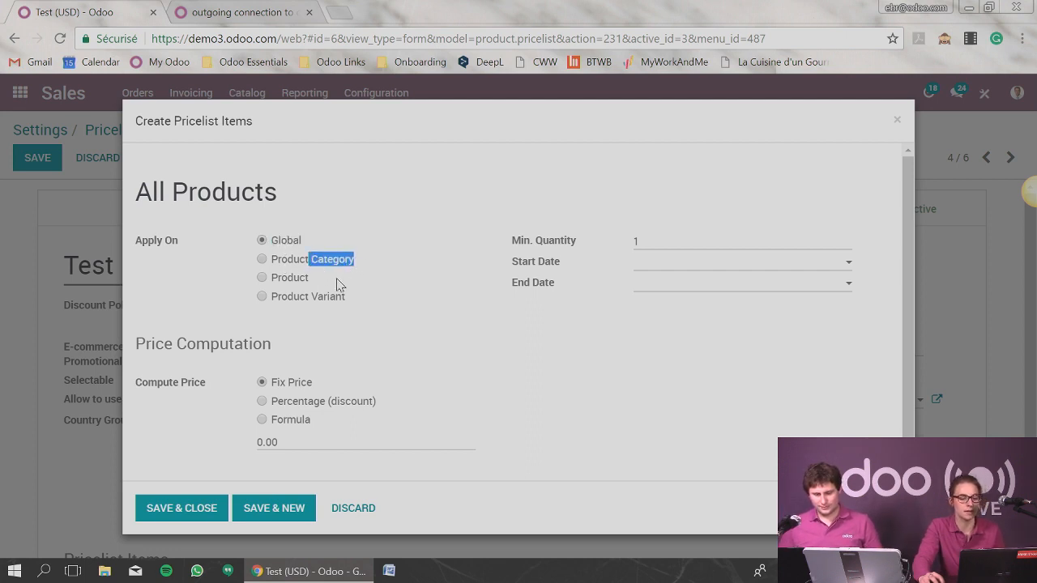
left_click(262, 402)
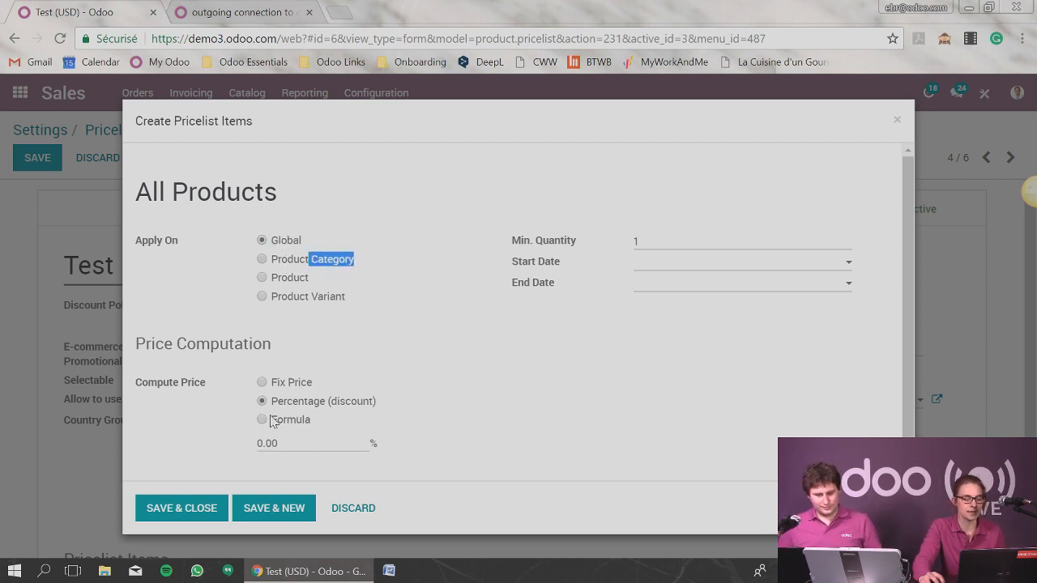
left_click(262, 444)
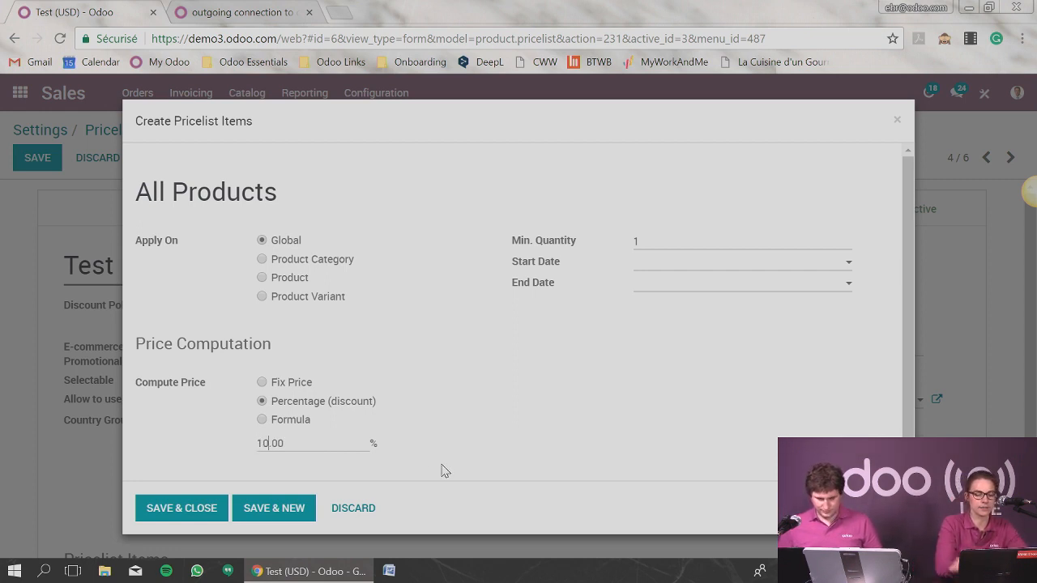
type("1")
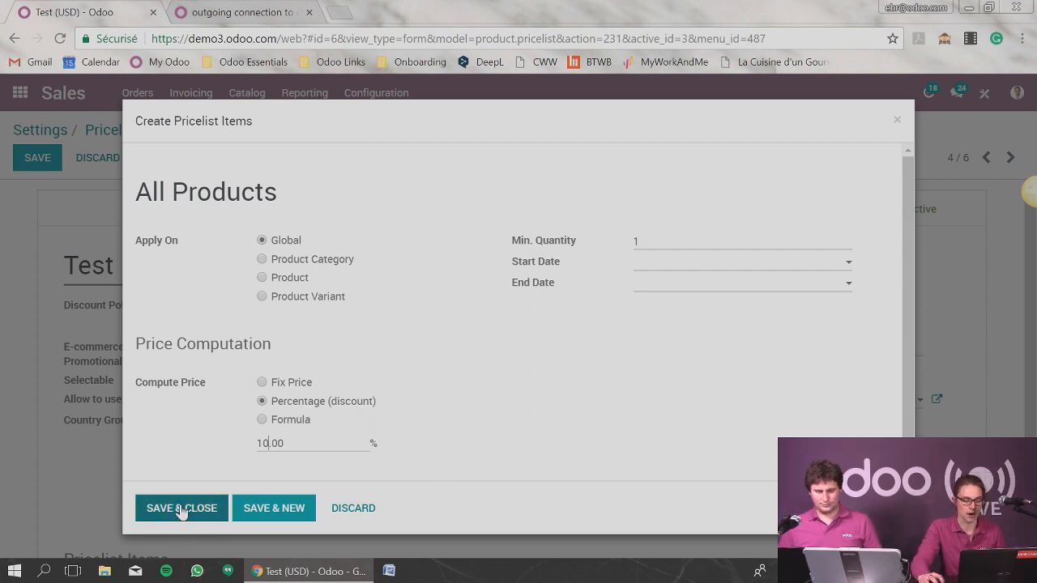
left_click(180, 511)
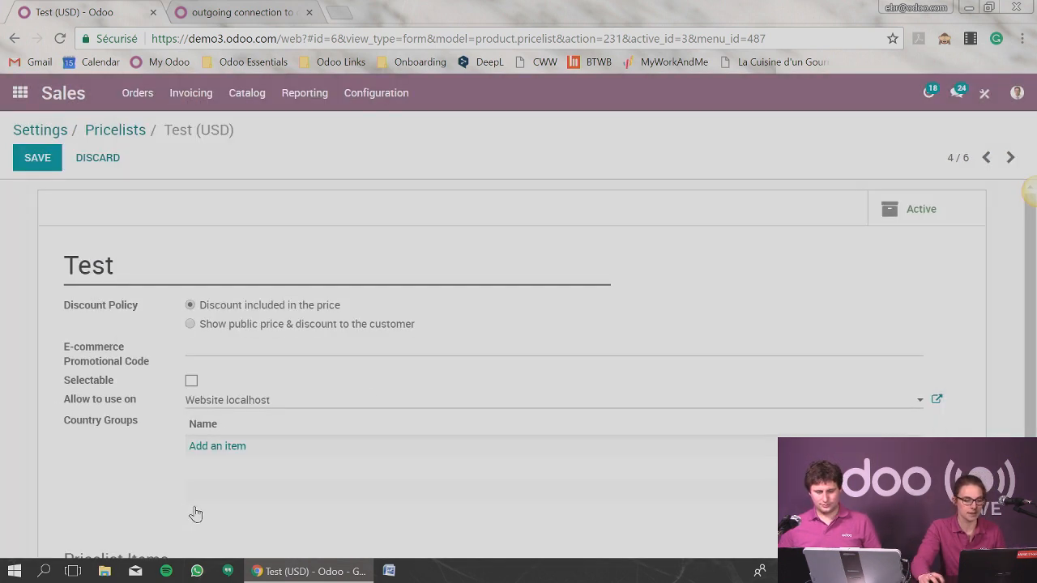
left_click(44, 162)
Search the Contacts app for the new contact by first name and check the sale pricelist in its Sales & Purchases details.
left_click(20, 92)
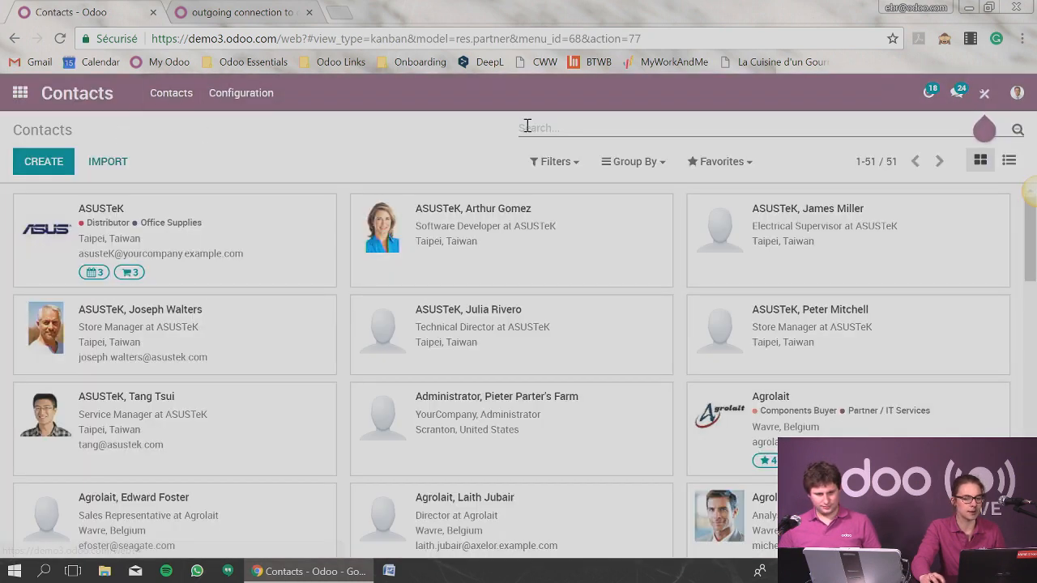
type("cedr")
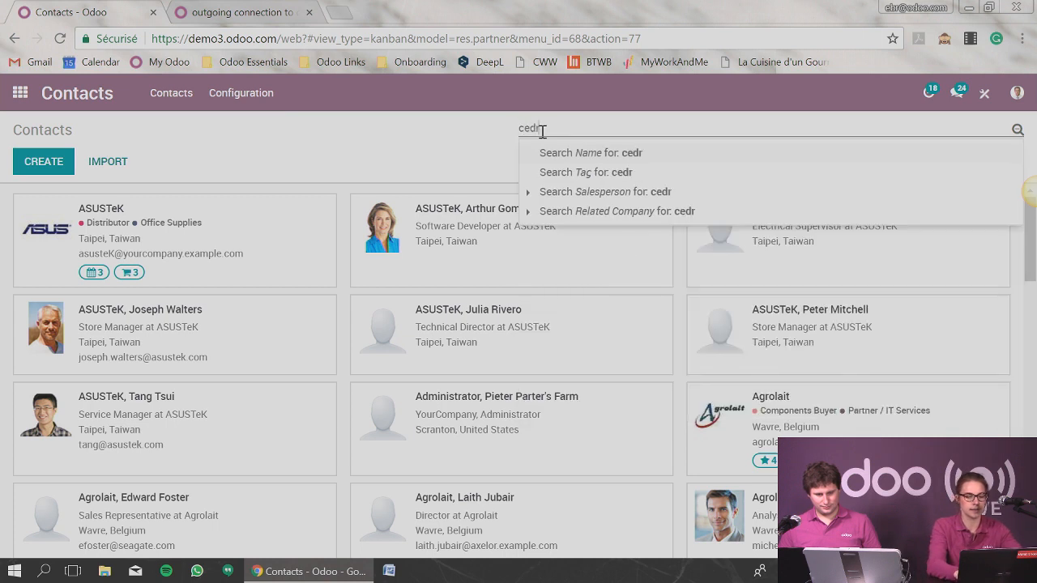
type("ic")
key("Return")
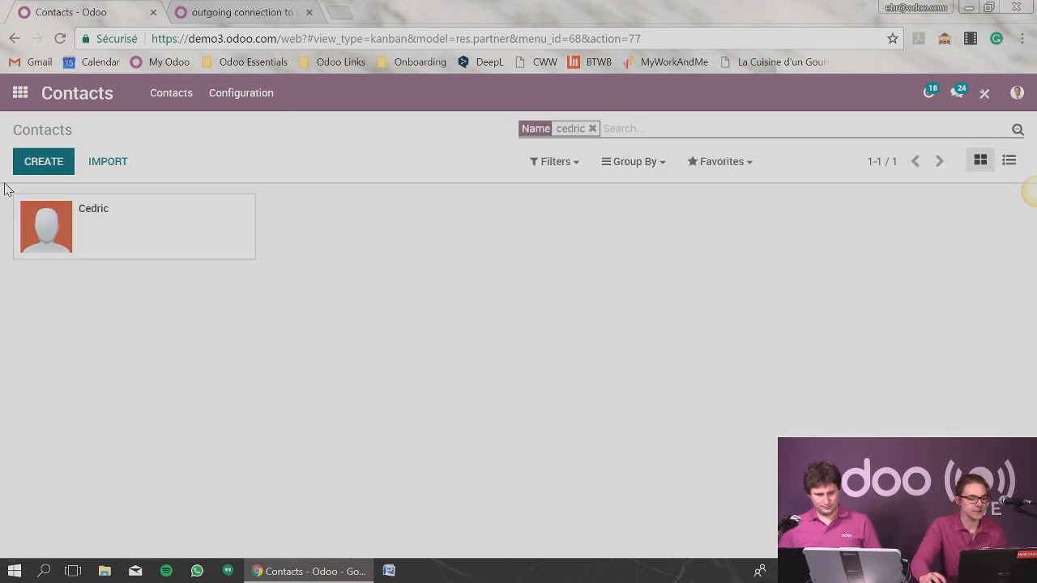
left_click(65, 222)
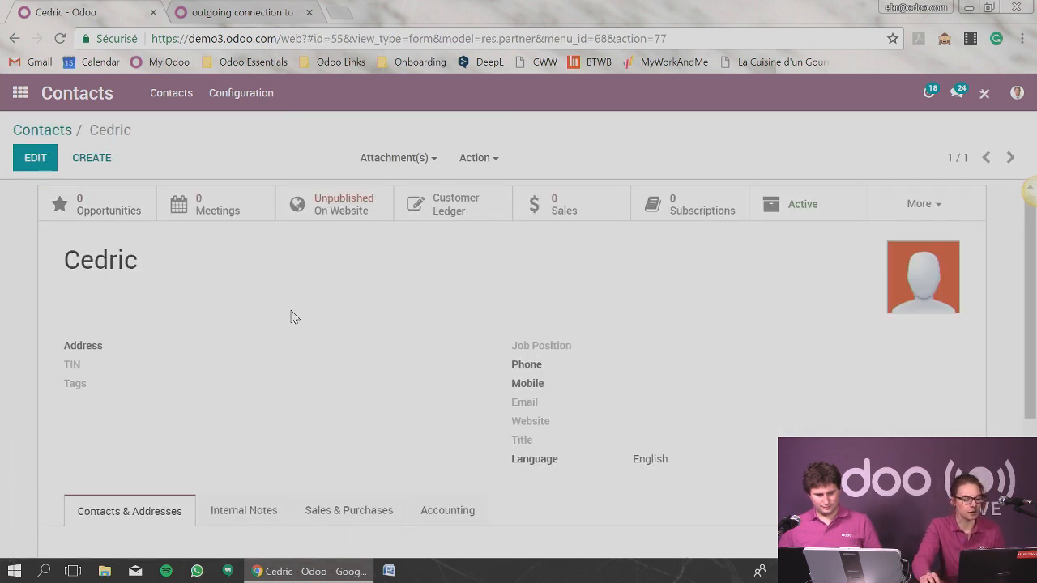
scroll(300, 312, "down", 3)
left_click(319, 300)
scroll(240, 341, "down", 2)
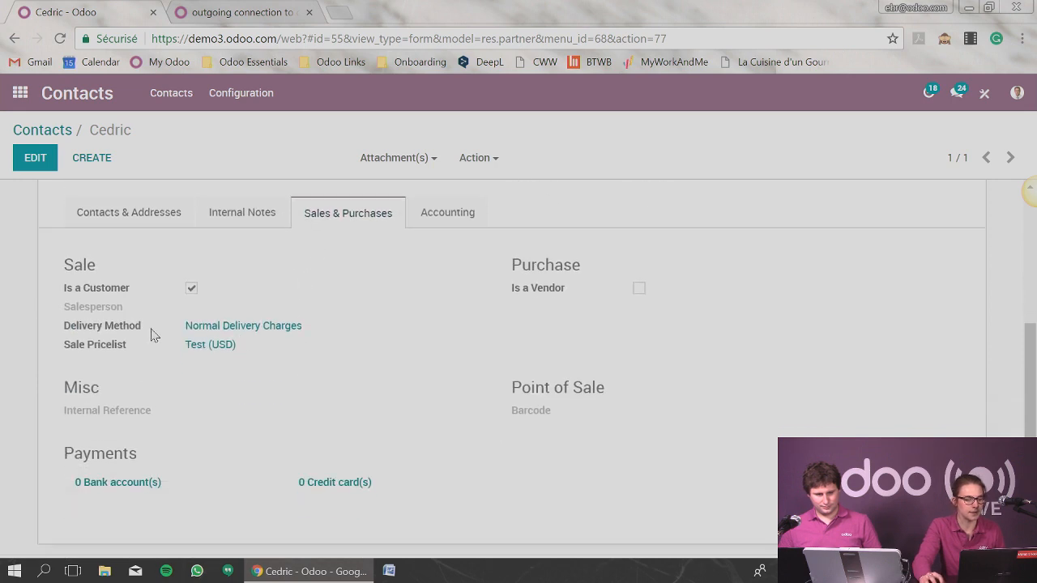
Check the sale pricelist on the contact and open the sales orders list in the Sales app.
left_click_drag(182, 349, 256, 350)
left_click(20, 92)
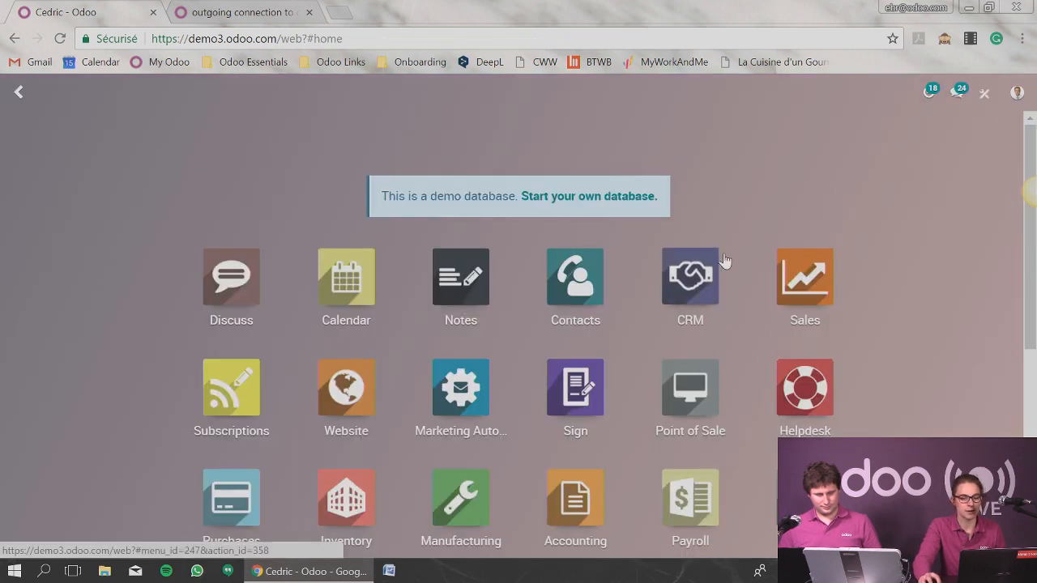
left_click(804, 280)
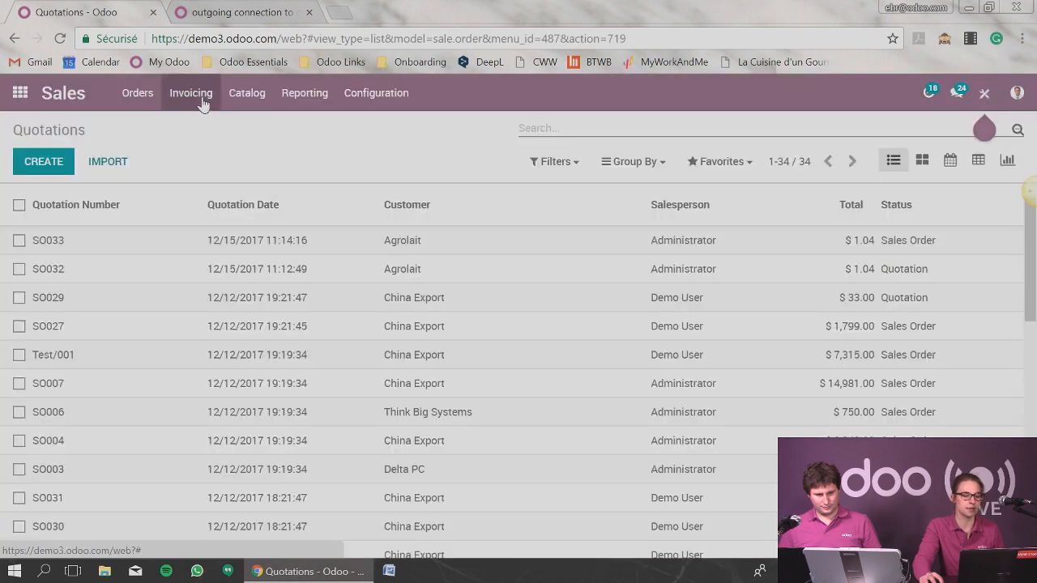
left_click(203, 105)
left_click(139, 97)
left_click(159, 183)
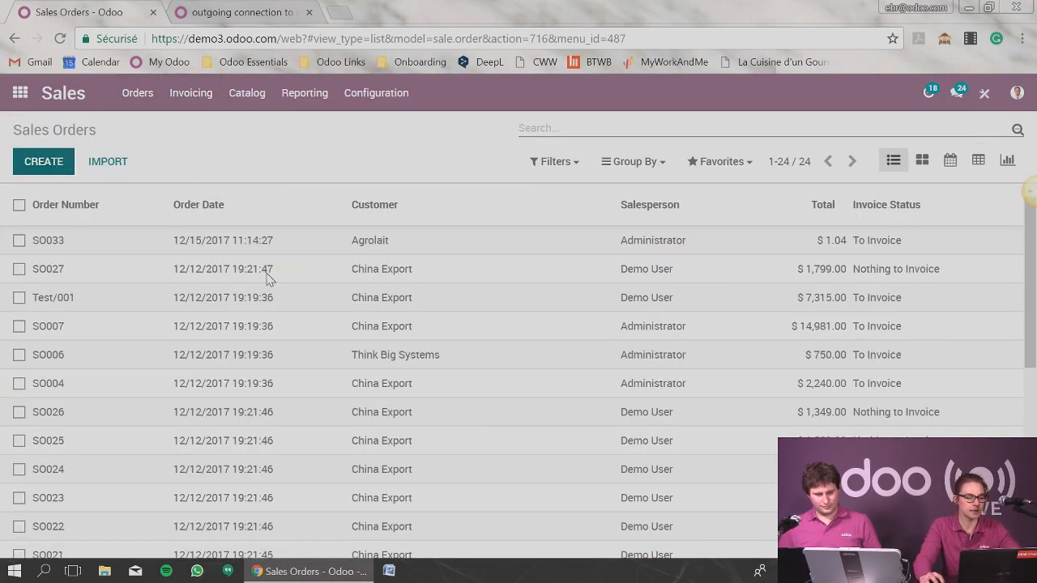
Create a sales order for the new contact and check the pricelist filled in for that customer.
key("alt+c")
left_click(218, 305)
type("ce")
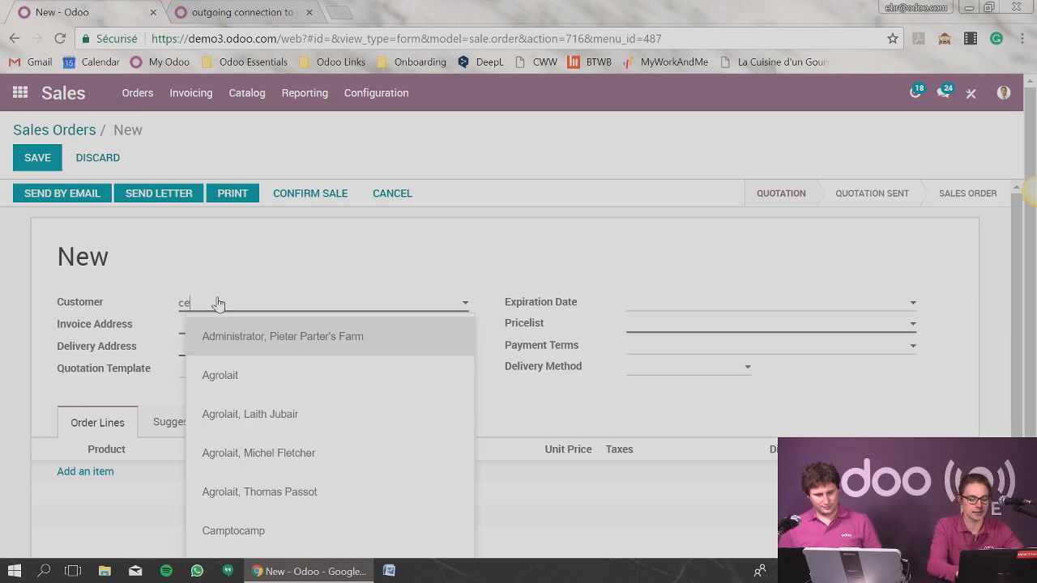
type("dric")
left_click(254, 341)
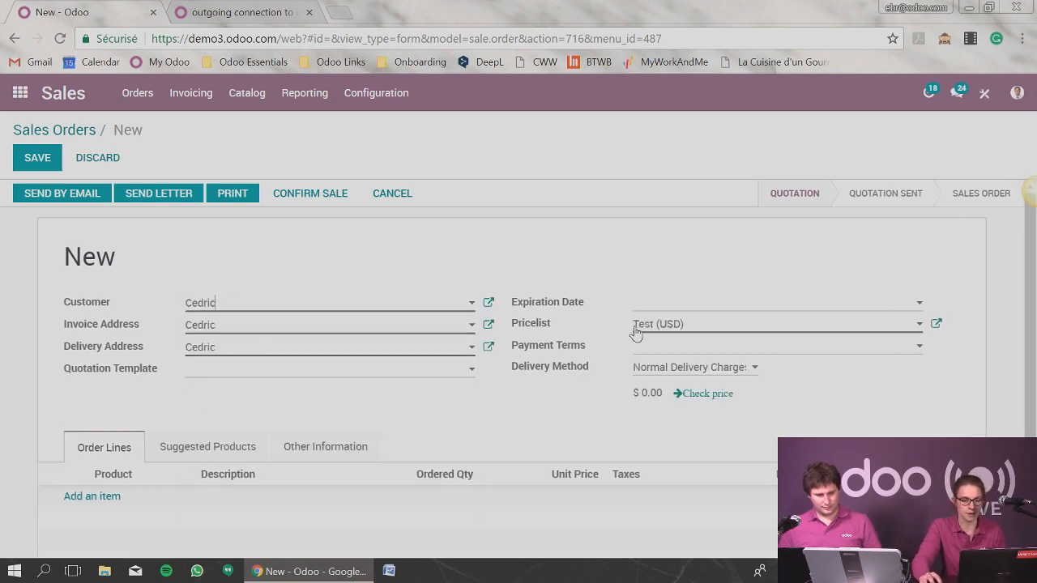
left_click_drag(636, 332, 697, 338)
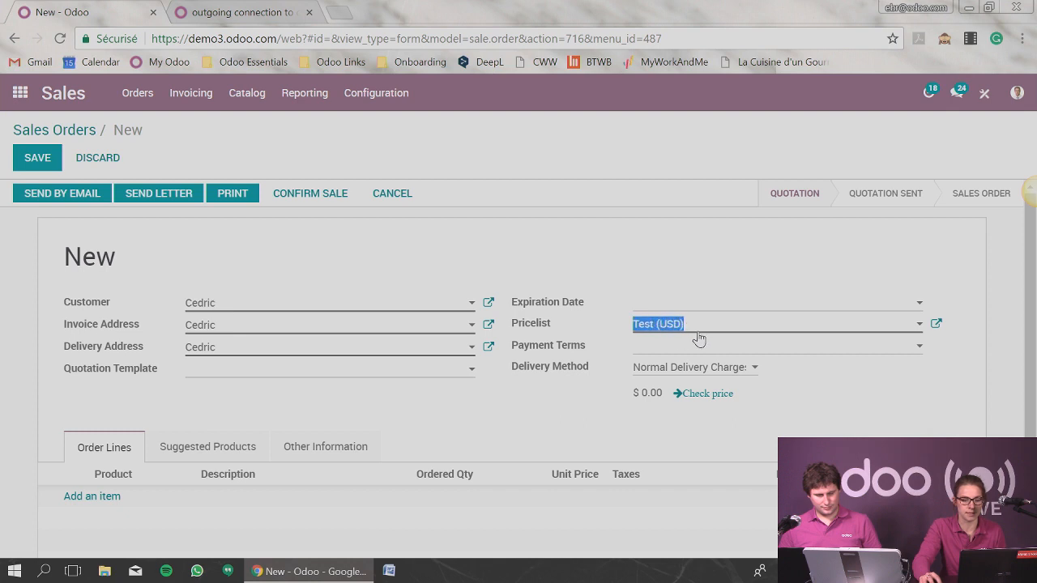
Add an order line for the product [CONS_DEL01] Server and save the sales order.
left_click(105, 502)
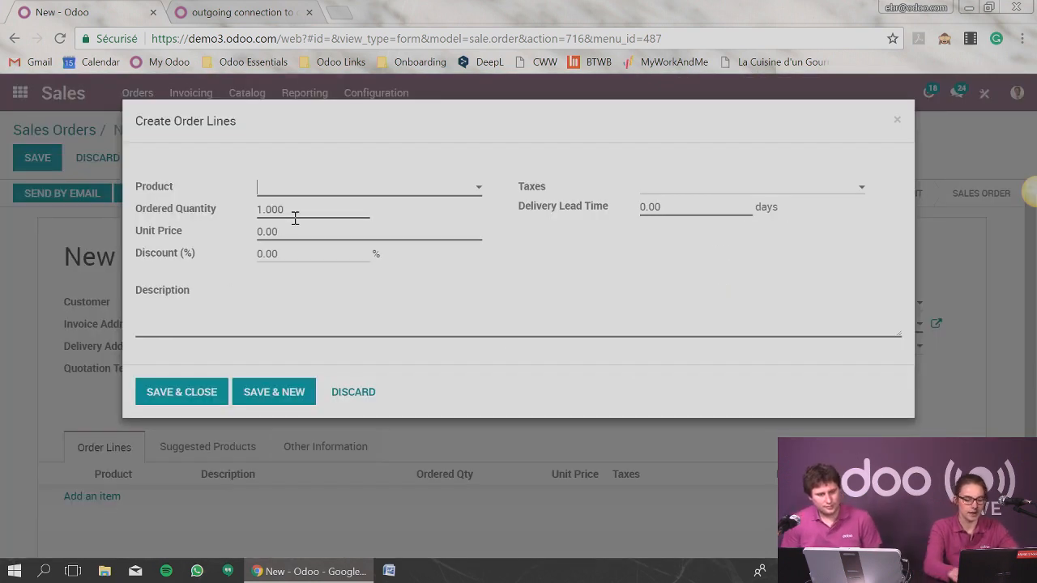
left_click(313, 193)
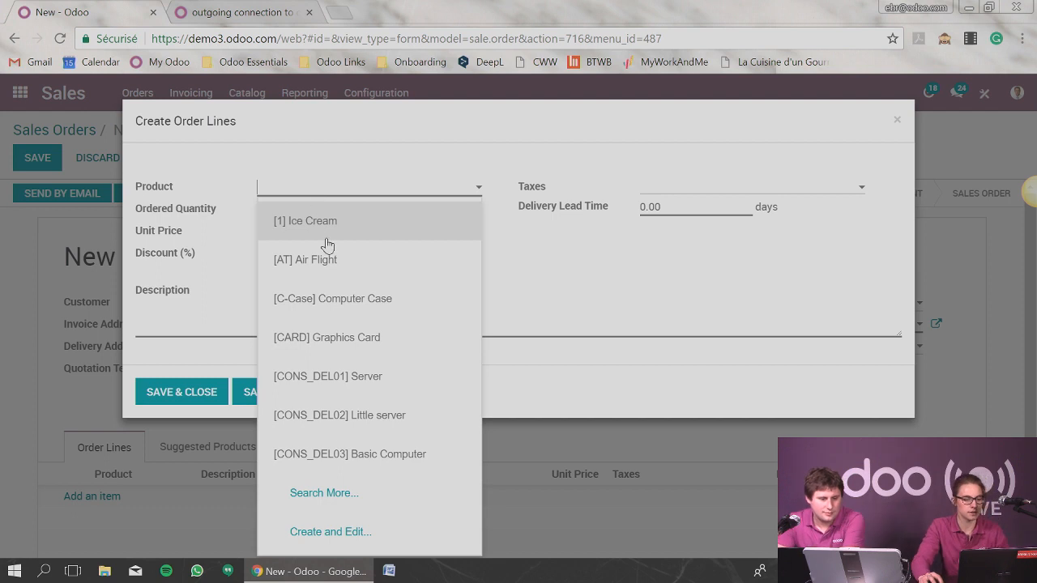
left_click(423, 378)
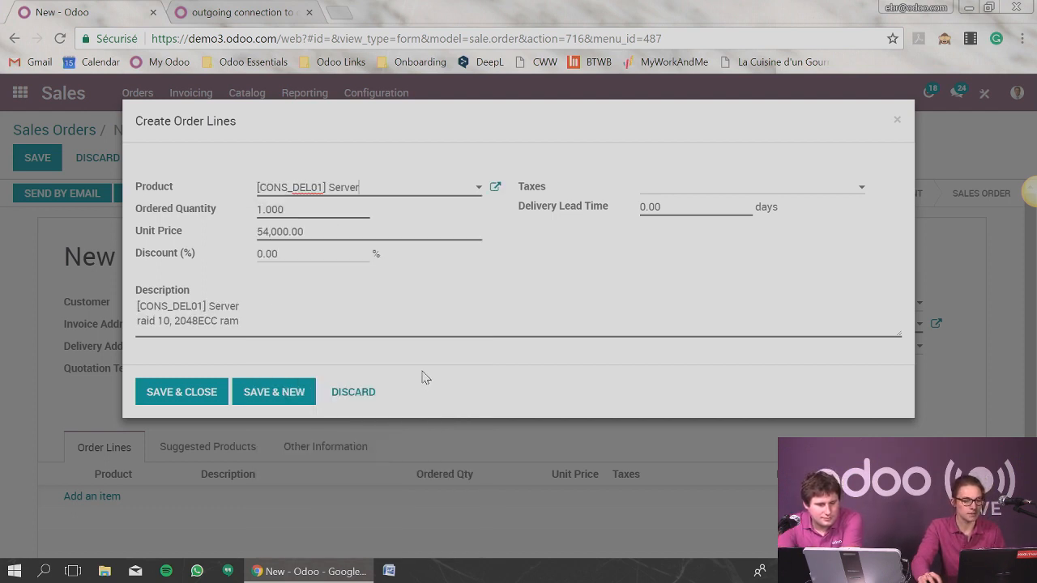
left_click(188, 392)
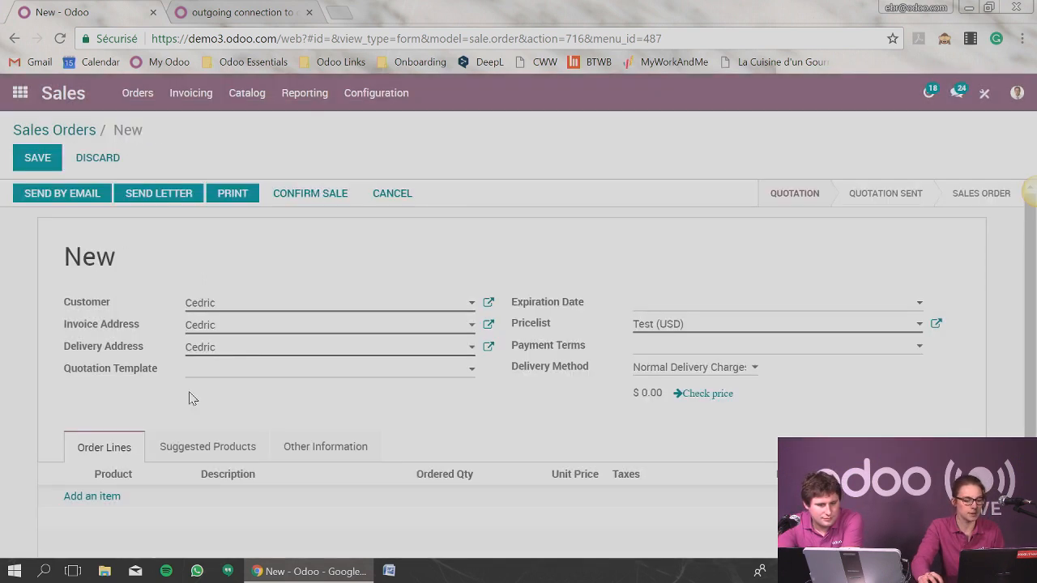
scroll(259, 354, "down", 3)
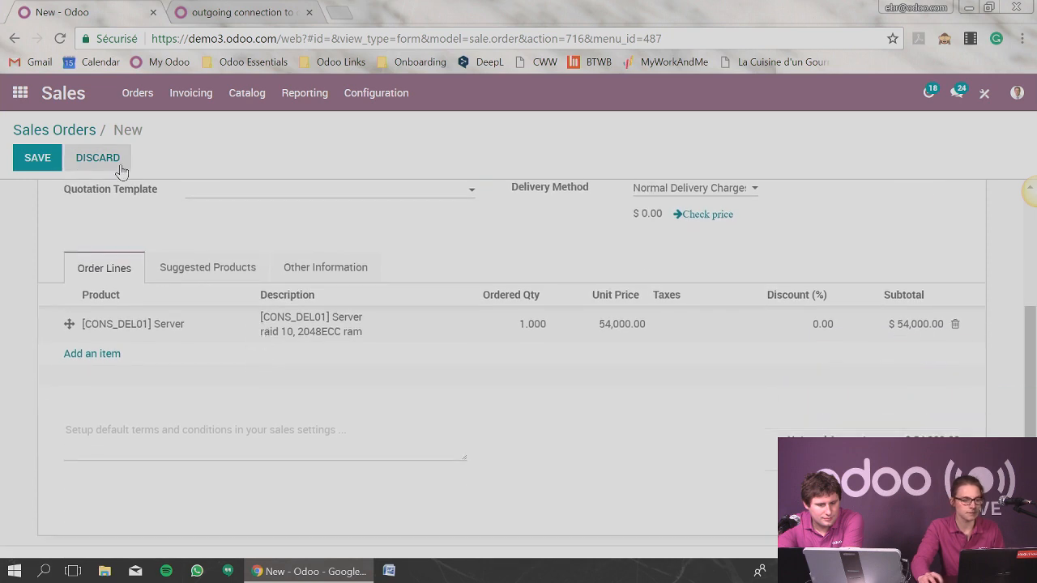
left_click(38, 159)
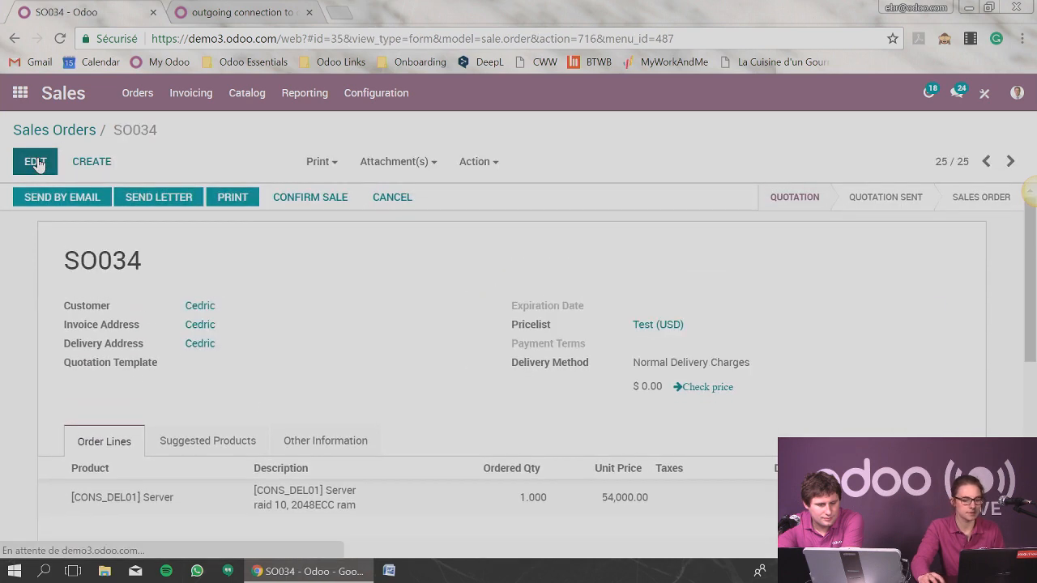
Confirm the sale and review the order's Server line and its pricelist.
left_click(297, 201)
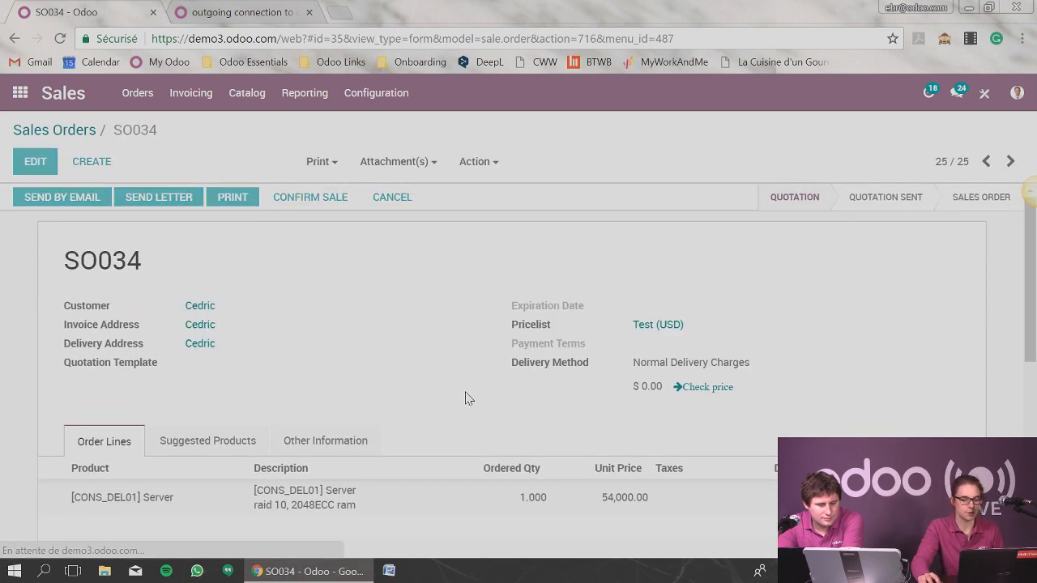
scroll(442, 381, "down", 1)
scroll(437, 379, "down", 2)
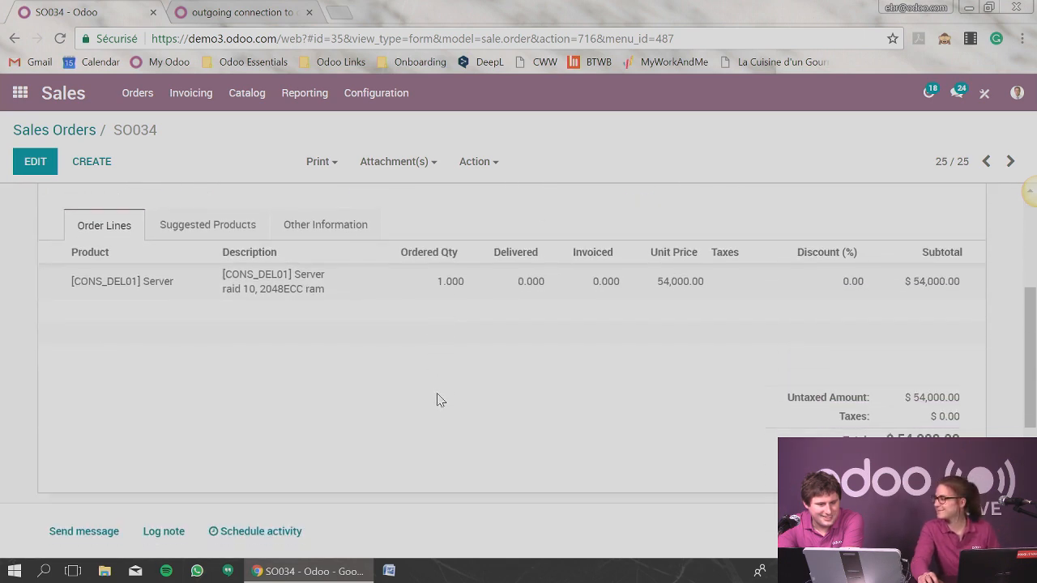
scroll(437, 400, "up", 3)
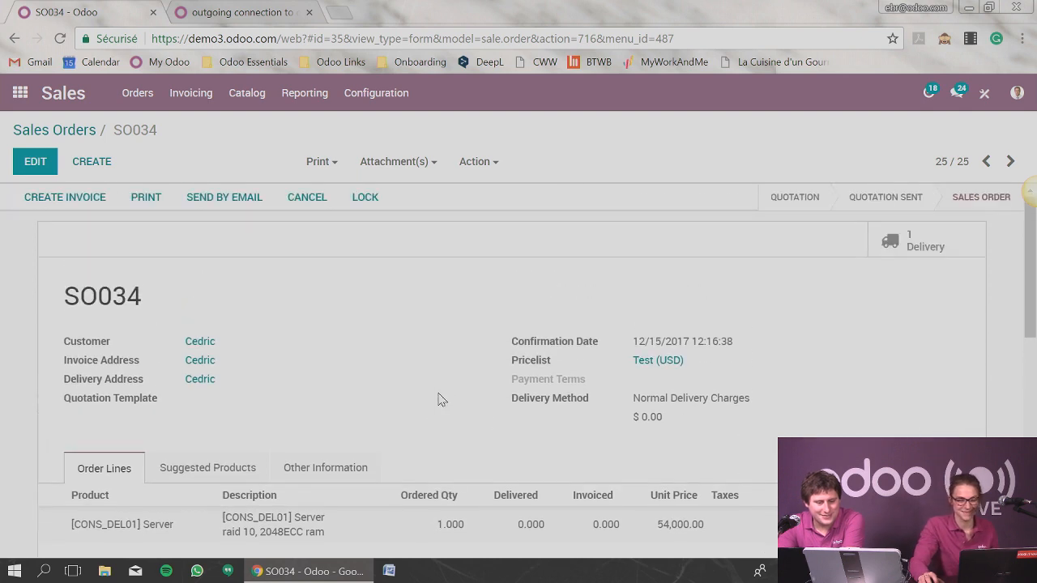
scroll(442, 397, "down", 2)
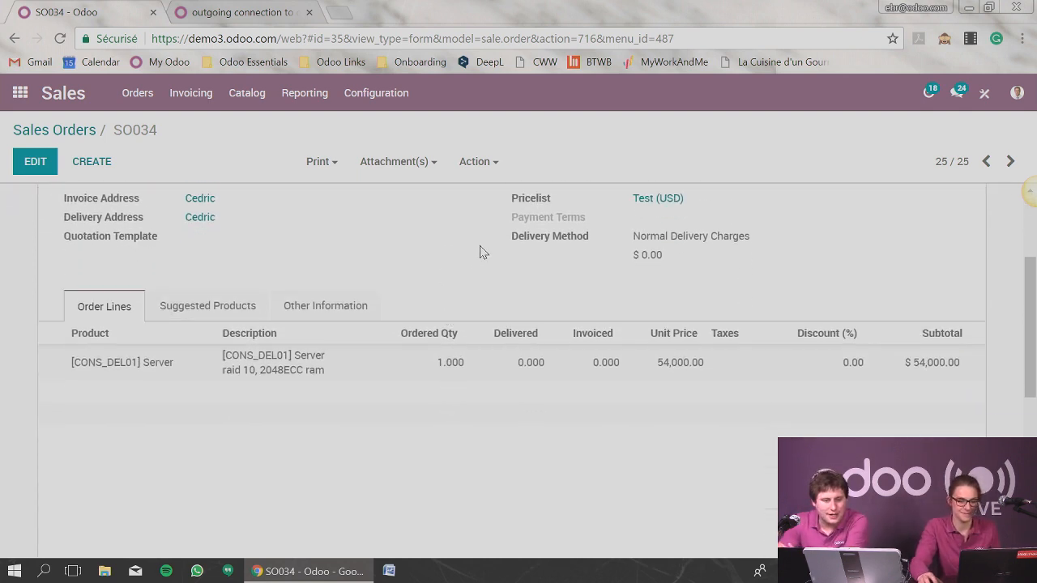
Open the Test pricelist from the order, delete its item with 0.0 % discount and 0.0 surcharge, and save.
left_click(659, 200)
scroll(597, 340, "down", 2)
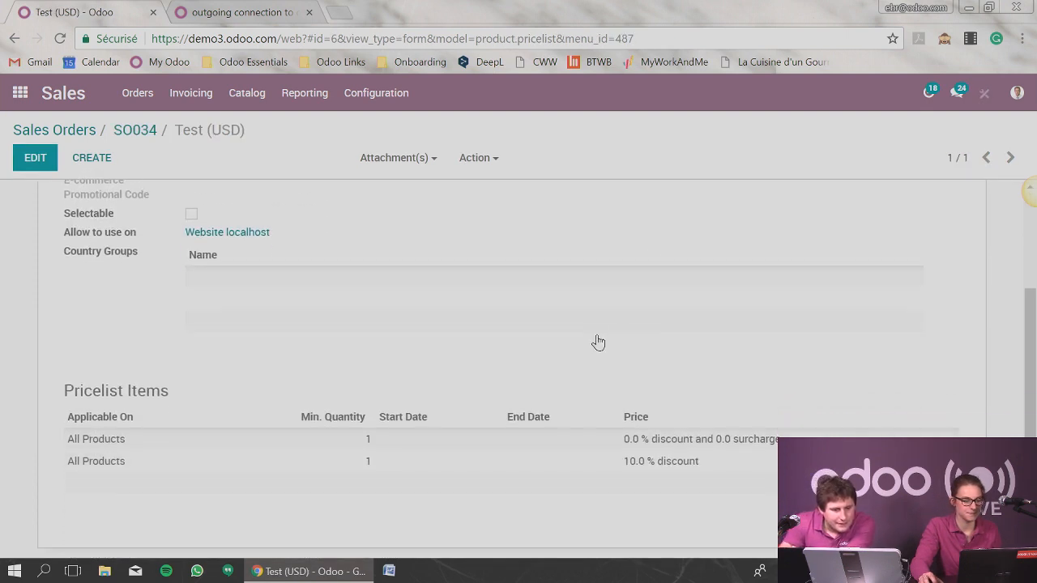
left_click(14, 158)
scroll(676, 375, "down", 2)
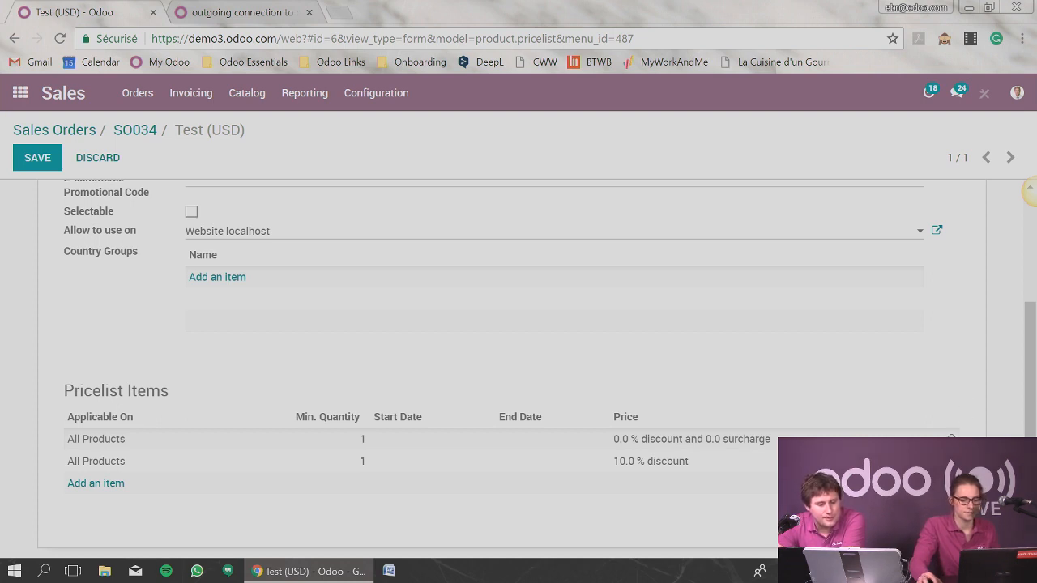
left_click(952, 440)
scroll(889, 326, "up", 1)
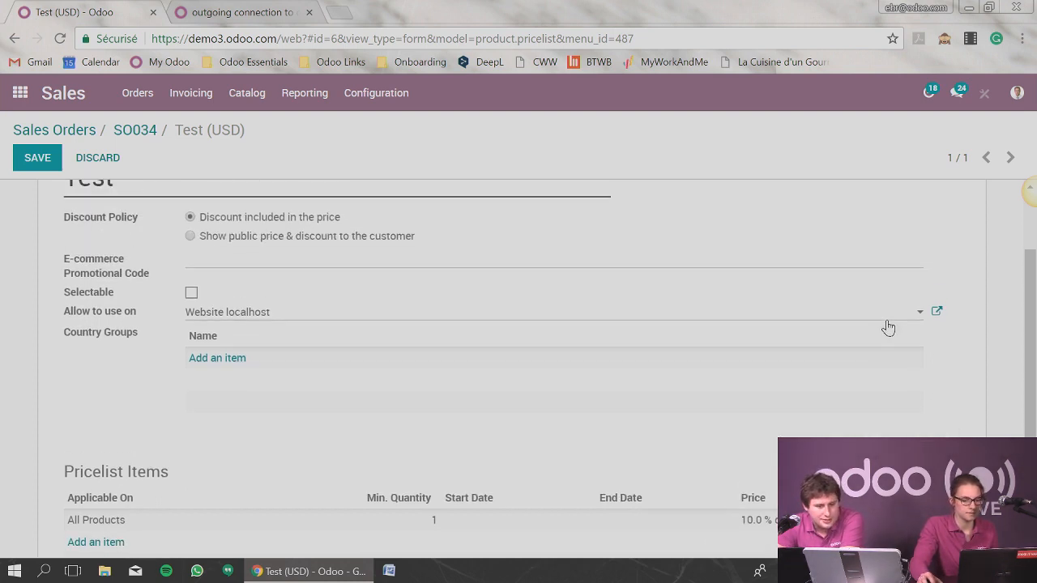
left_click(36, 158)
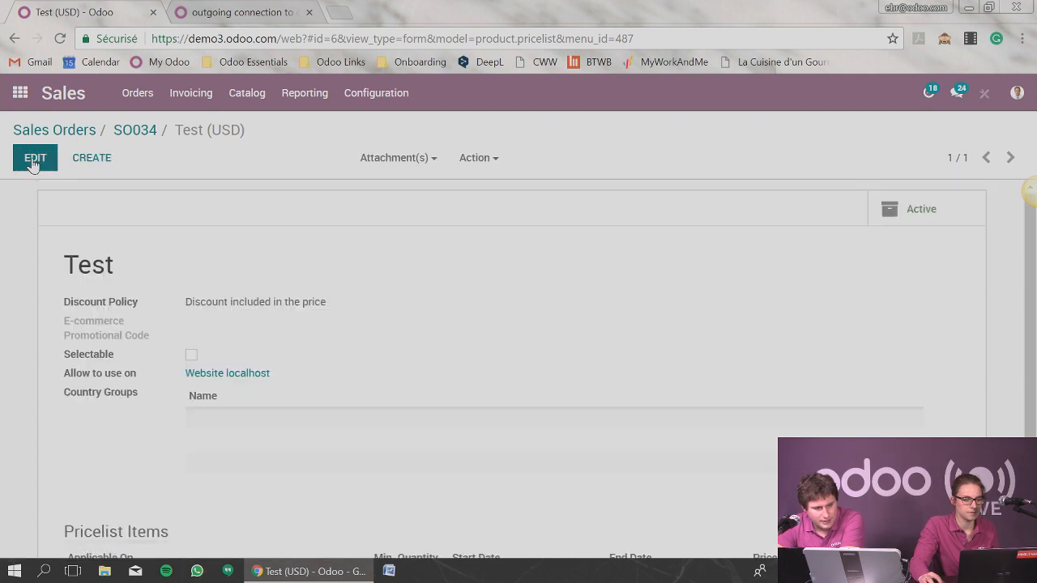
Open the Server product from the order line of SO034 and check its sale price.
left_click(131, 132)
scroll(405, 332, "down", 1)
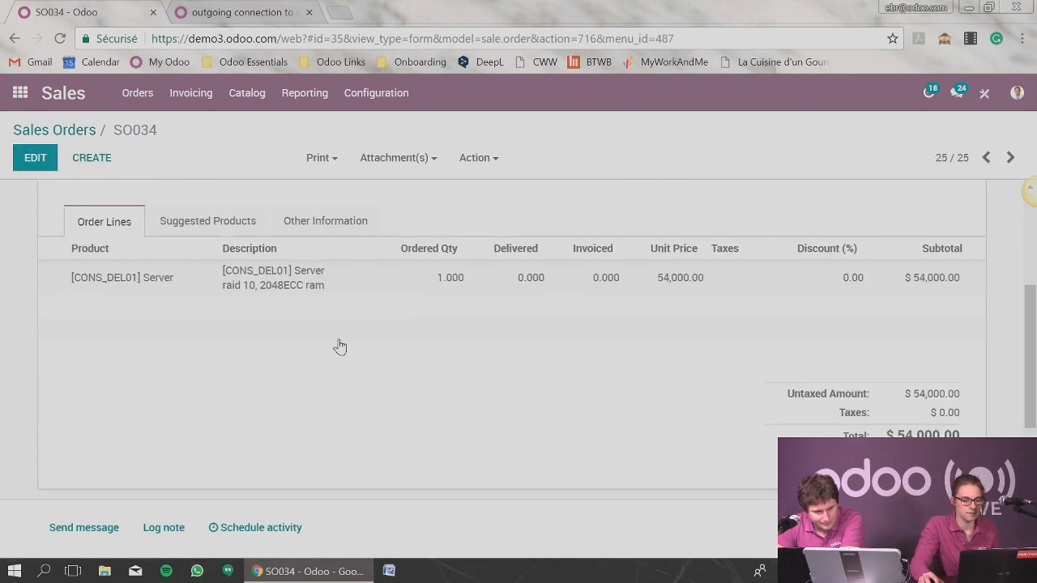
left_click(314, 287)
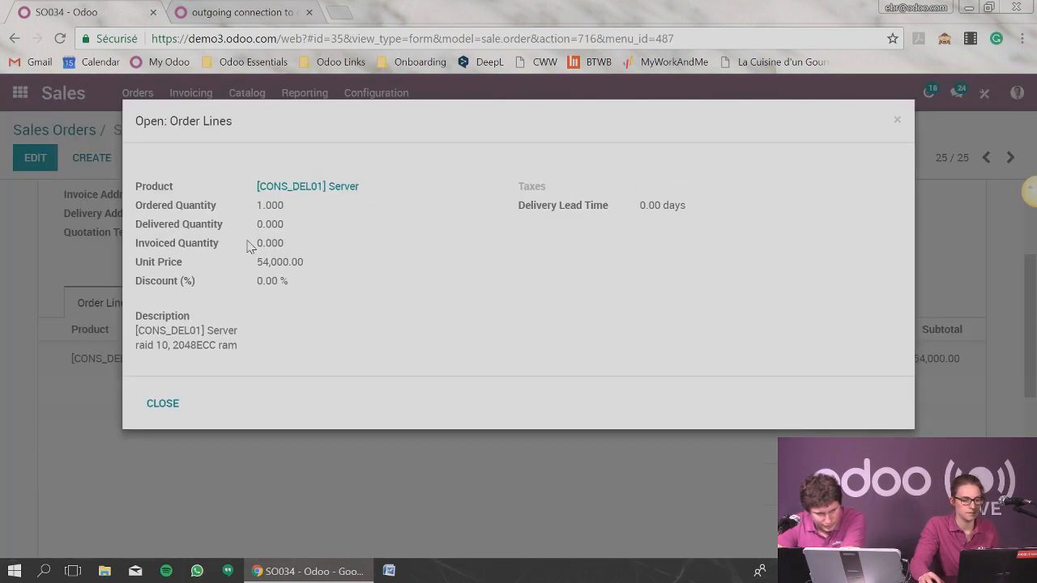
left_click(307, 188)
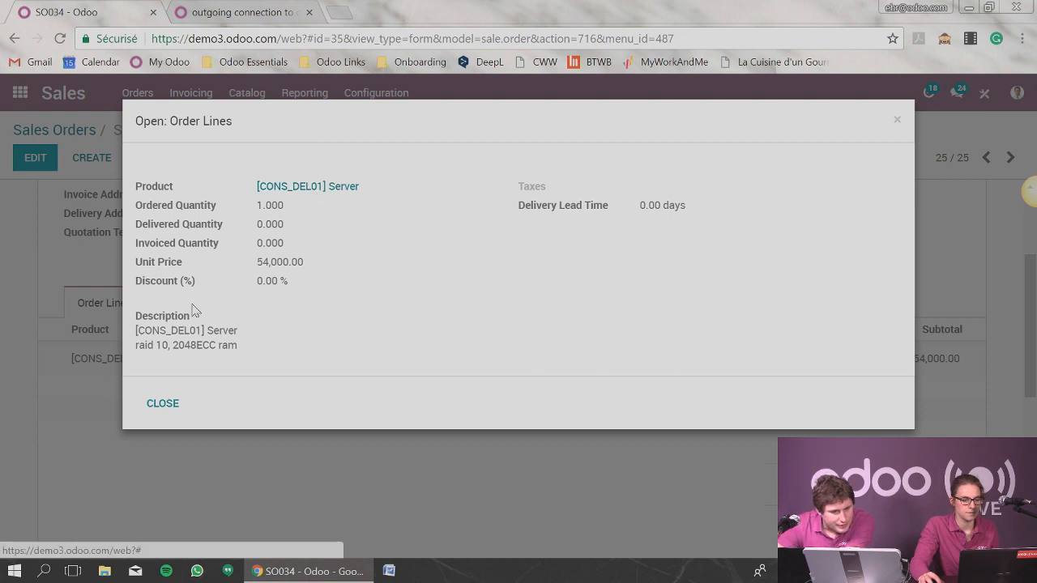
left_click(164, 404)
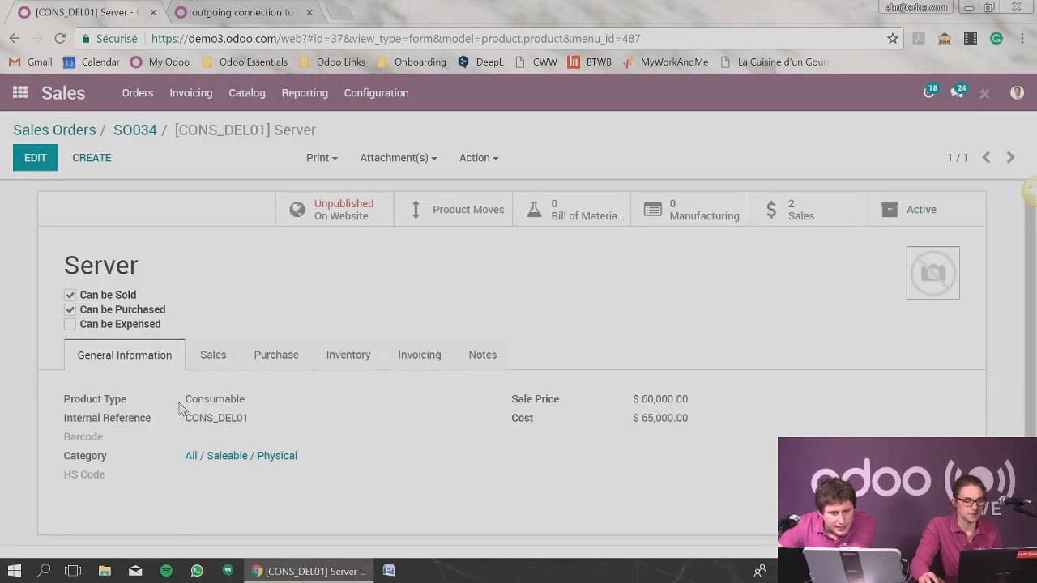
scroll(324, 388, "down", 1)
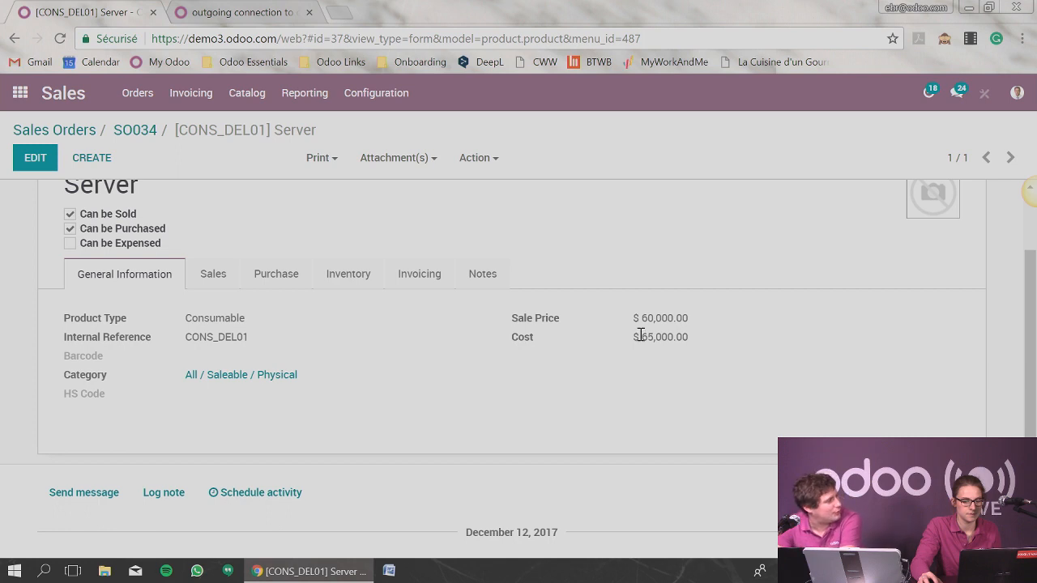
left_click_drag(640, 317, 696, 321)
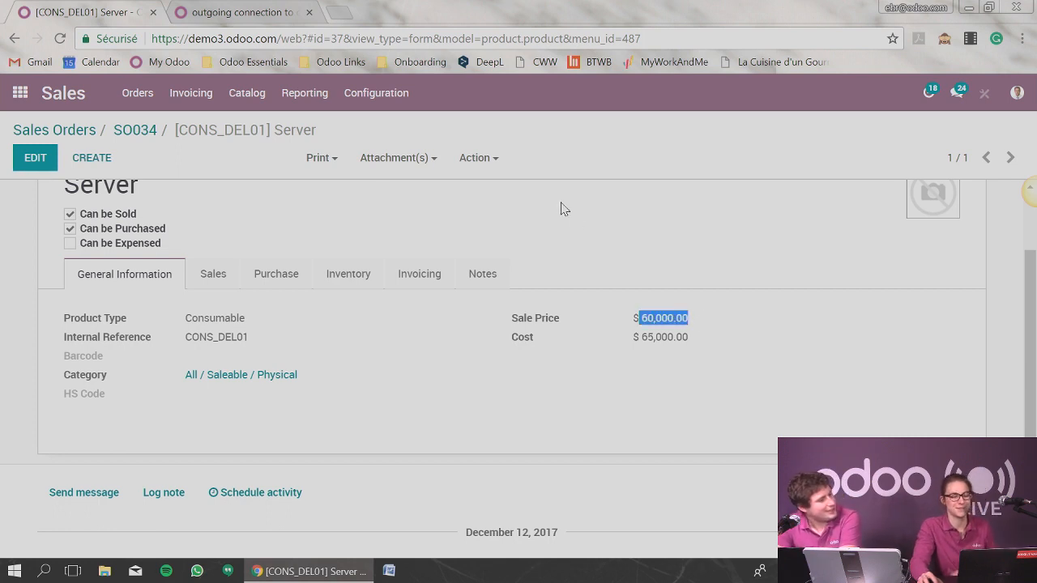
Set the Test pricelist's discount policy to show public price & discount to the customer and save.
left_click(144, 130)
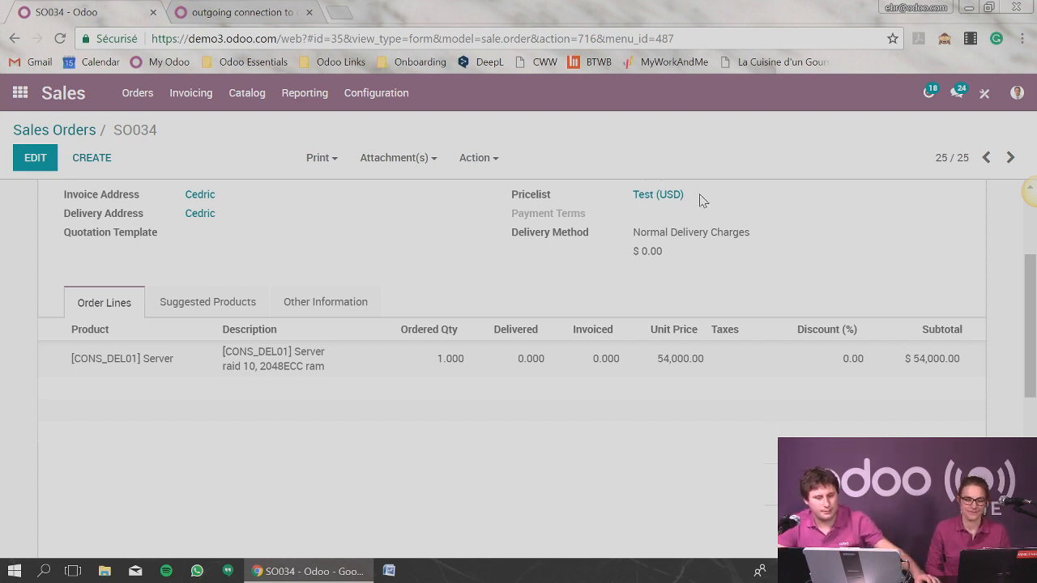
left_click(657, 196)
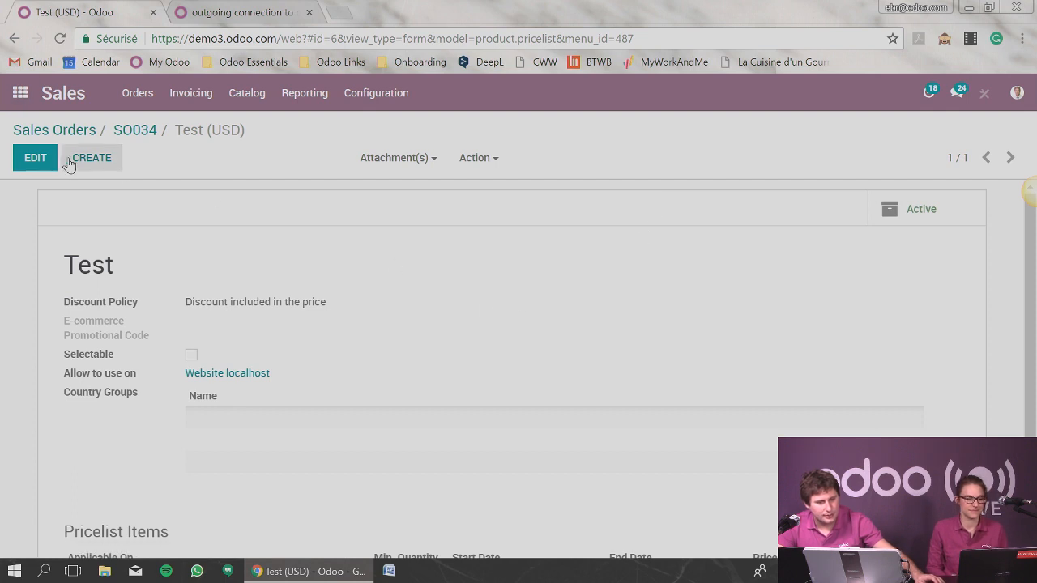
left_click(38, 172)
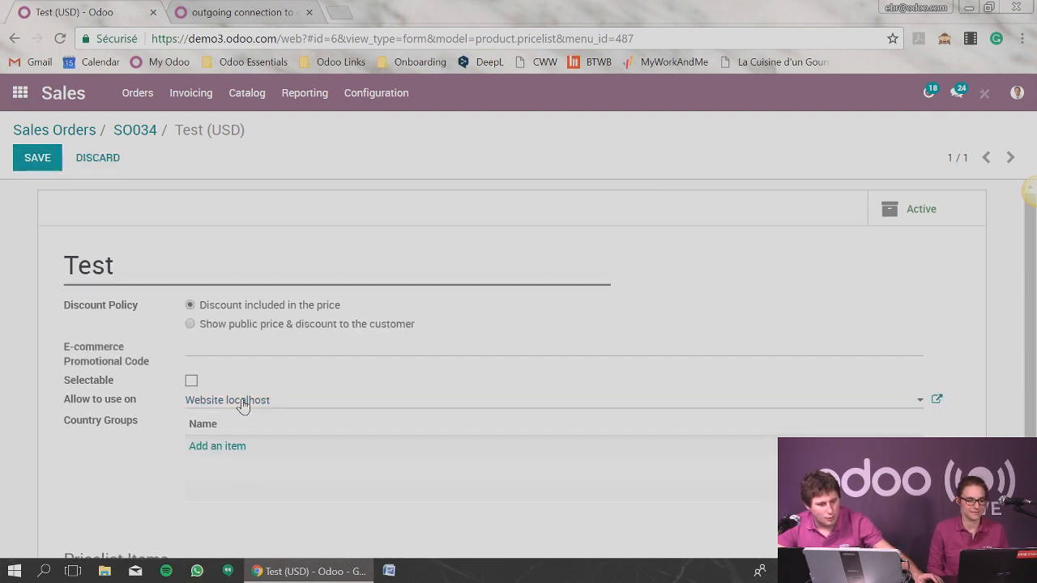
left_click(190, 325)
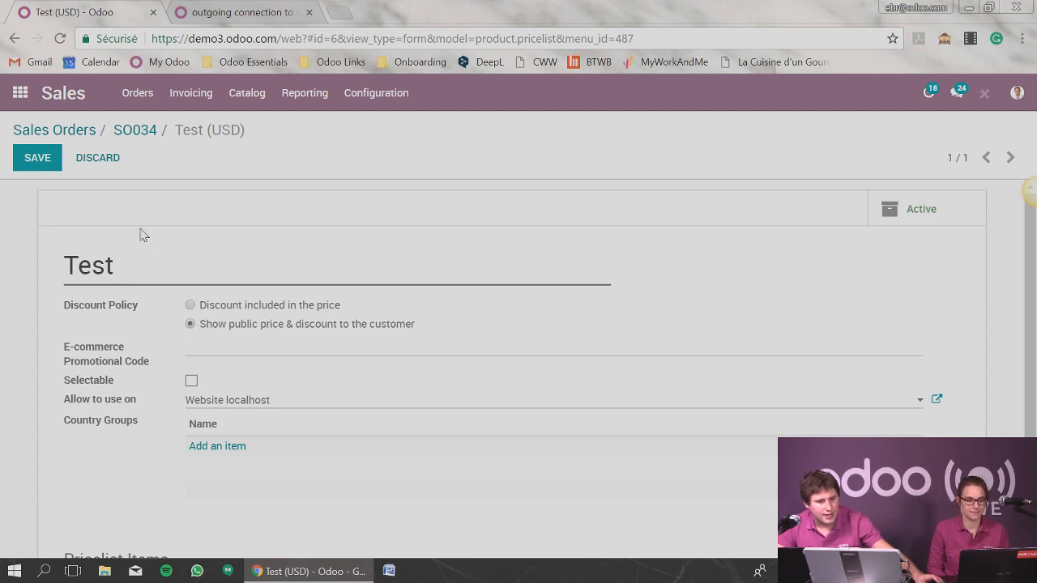
left_click(25, 165)
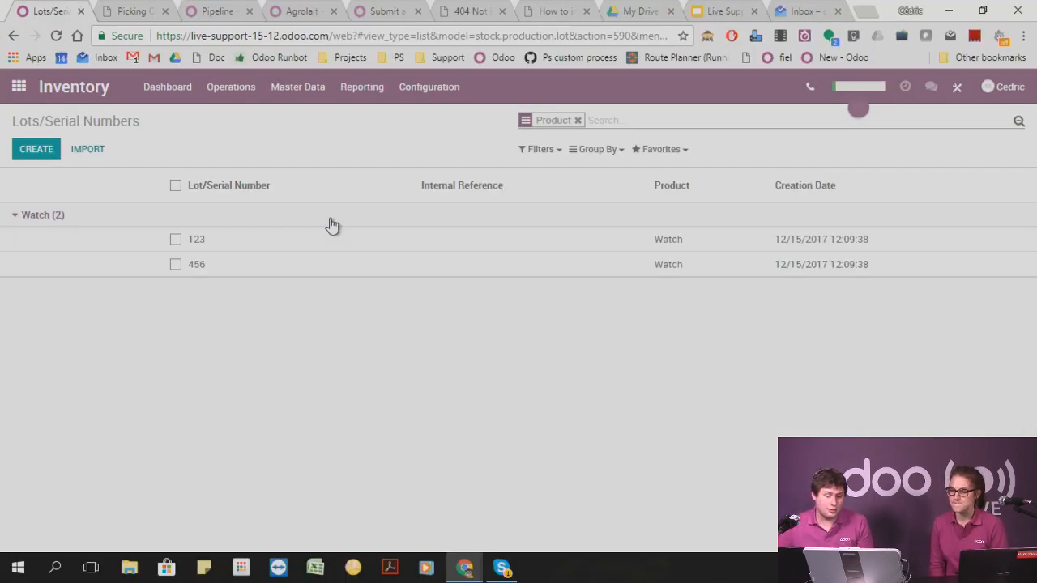
Activate the developer mode in the settings of the live-support-15-12 database.
left_click(18, 86)
scroll(445, 291, "down", 3)
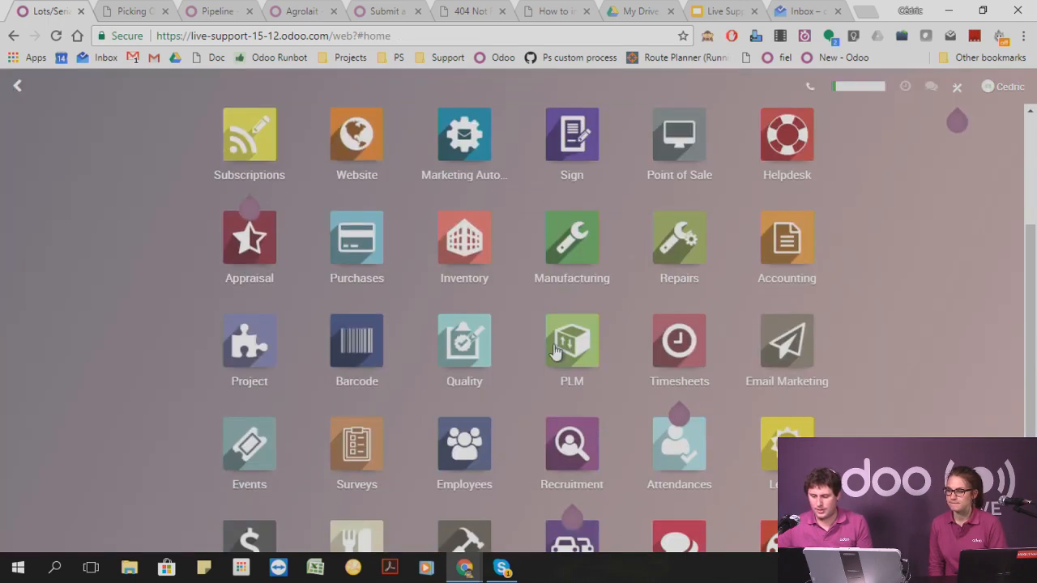
scroll(617, 464, "down", 3)
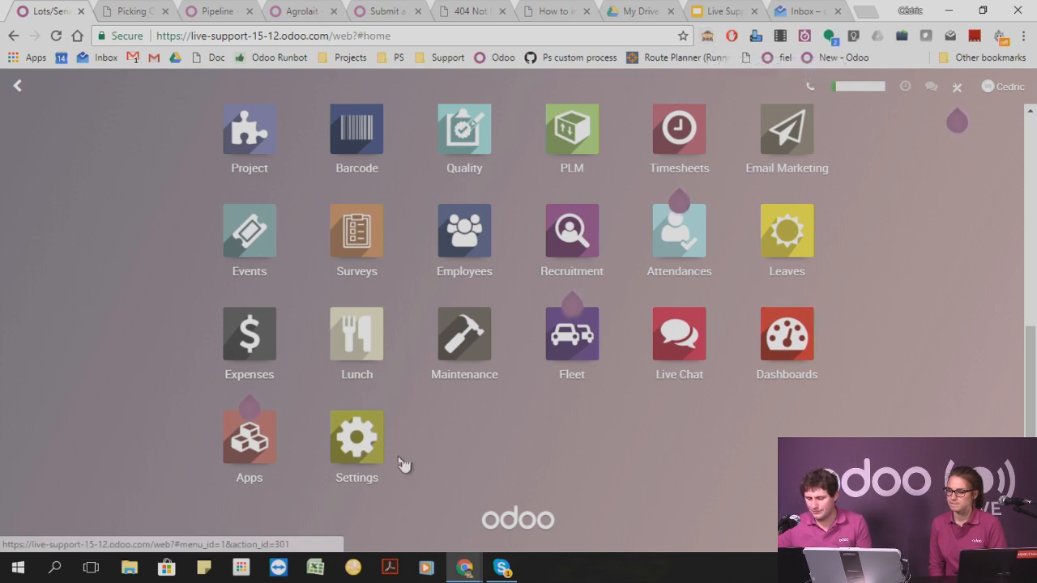
left_click(362, 451)
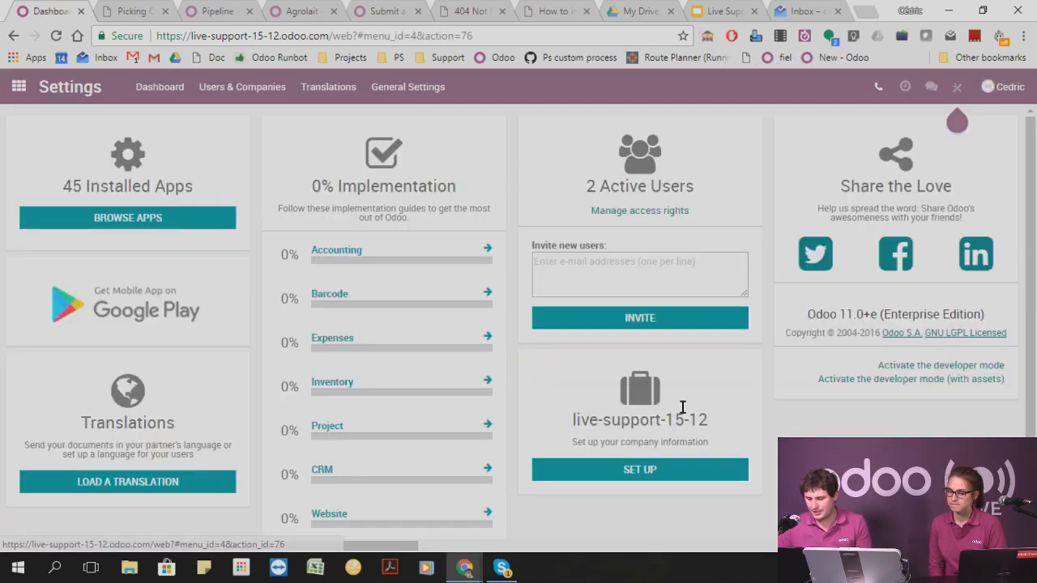
left_click(919, 366)
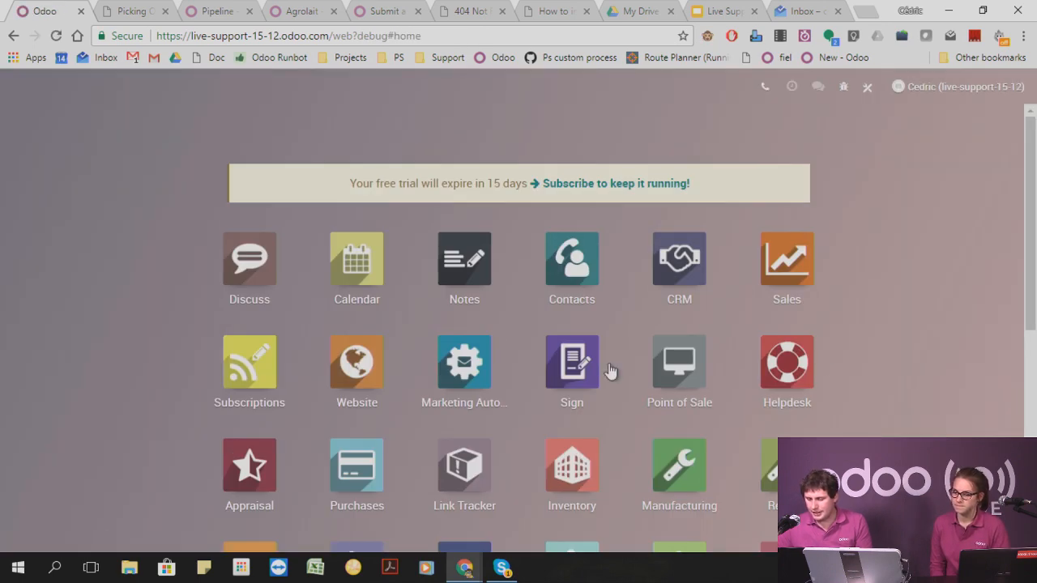
Open a blank outgoing mail server record in the technical settings and examine its SMTP Server field.
scroll(608, 370, "down", 5)
left_click(474, 429)
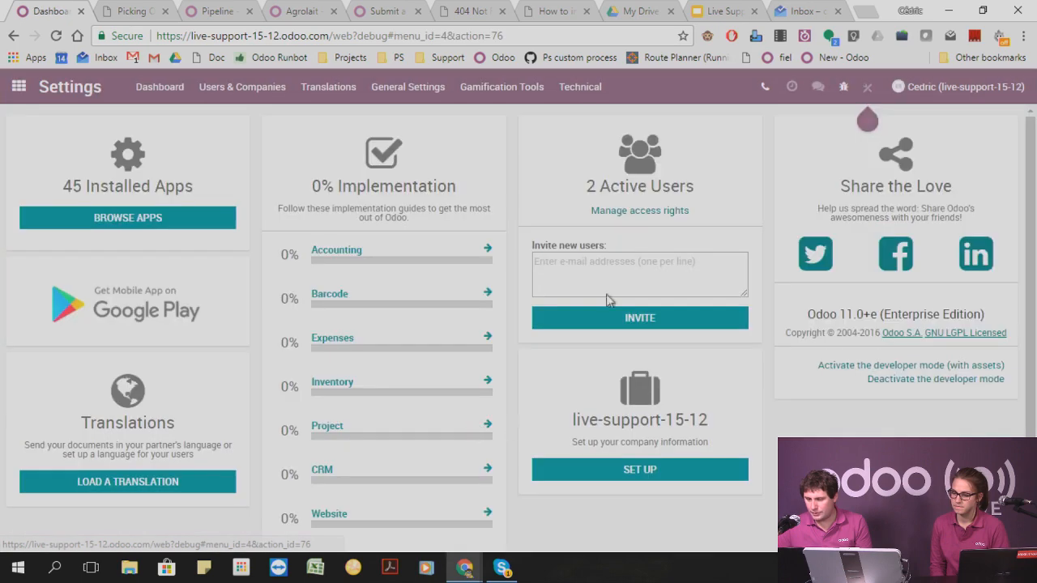
left_click(585, 90)
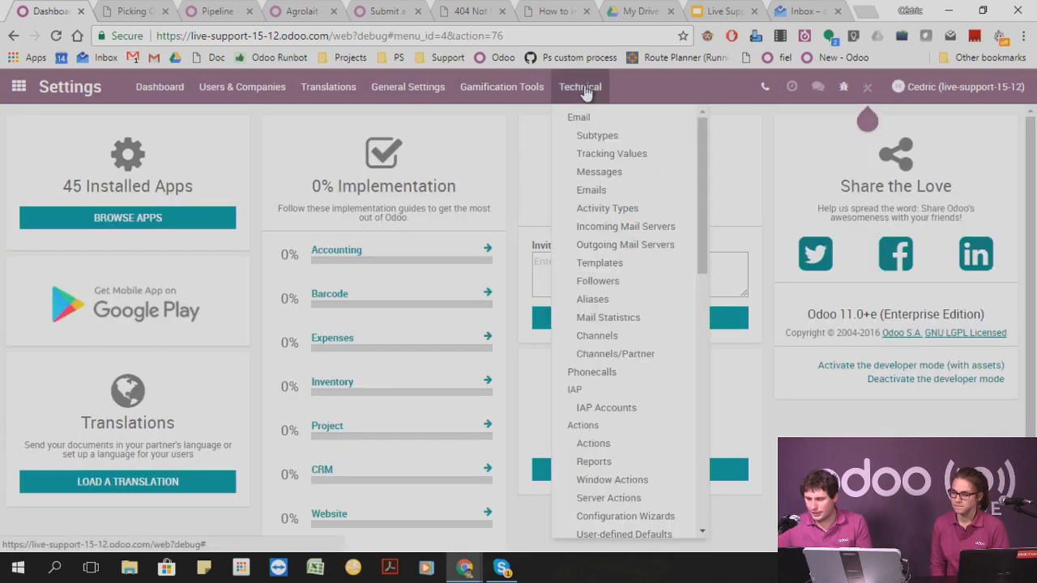
left_click(631, 252)
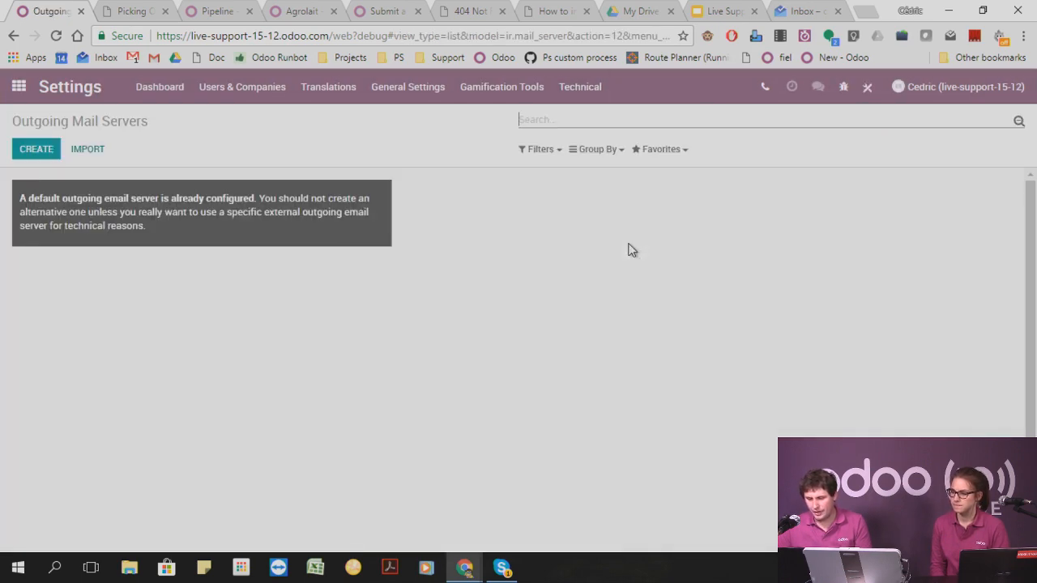
left_click(36, 150)
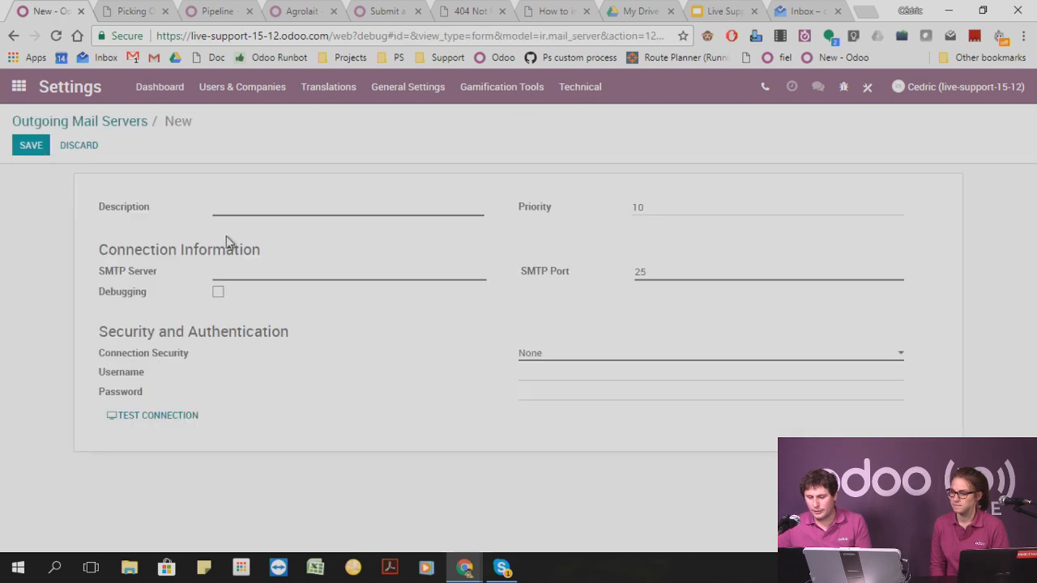
left_click_drag(127, 270, 168, 274)
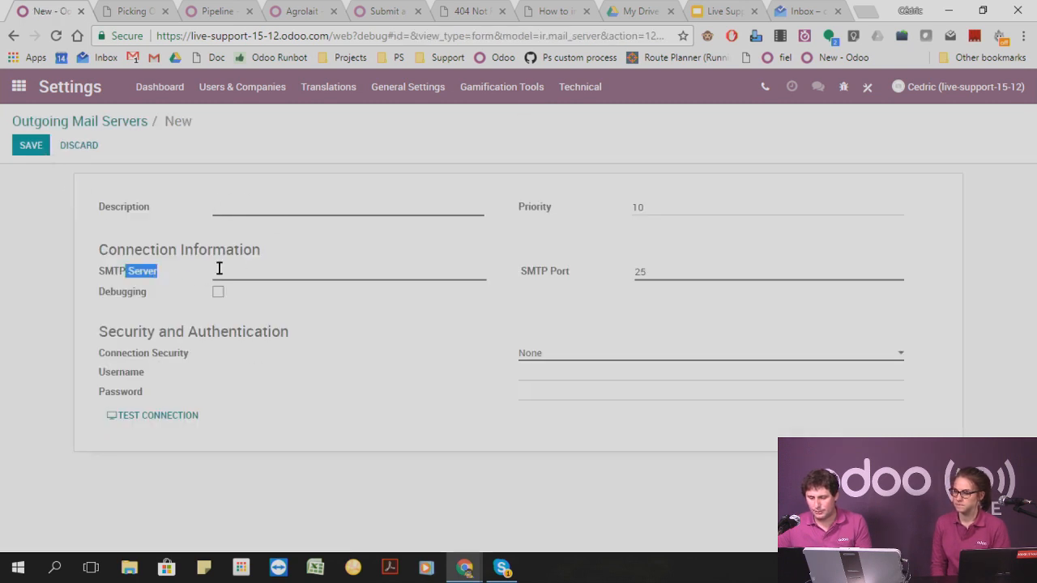
left_click(227, 268)
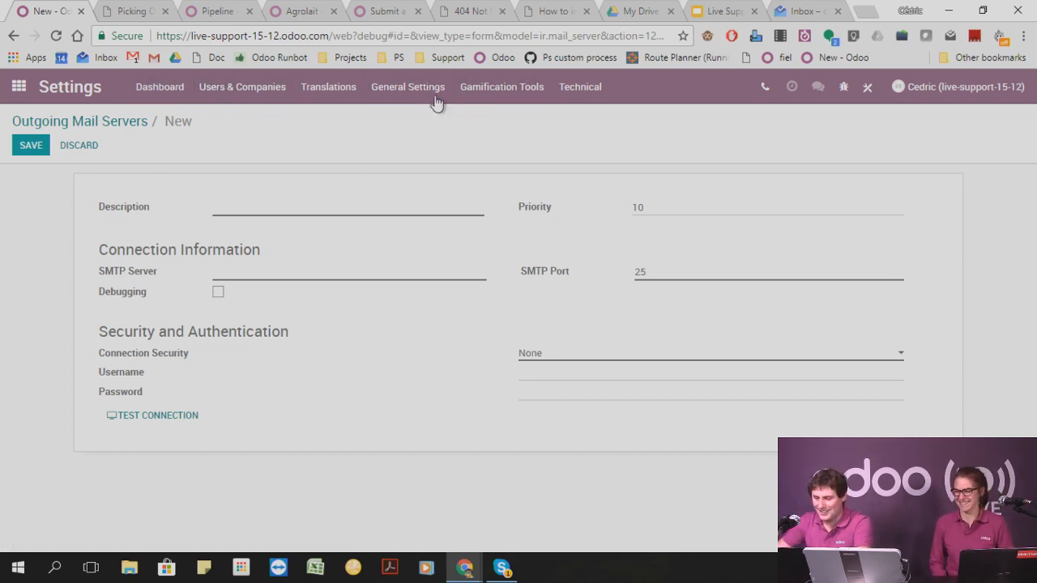
Switch to the odoo.com support page and open the Accounting section of the Odoo 10.0 user documentation.
left_click(388, 12)
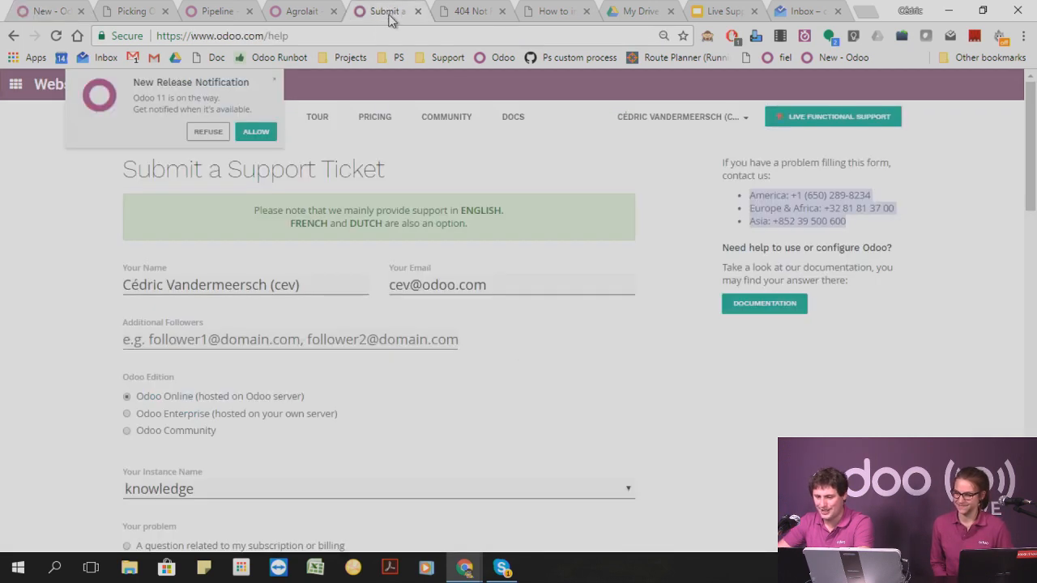
left_click(317, 35)
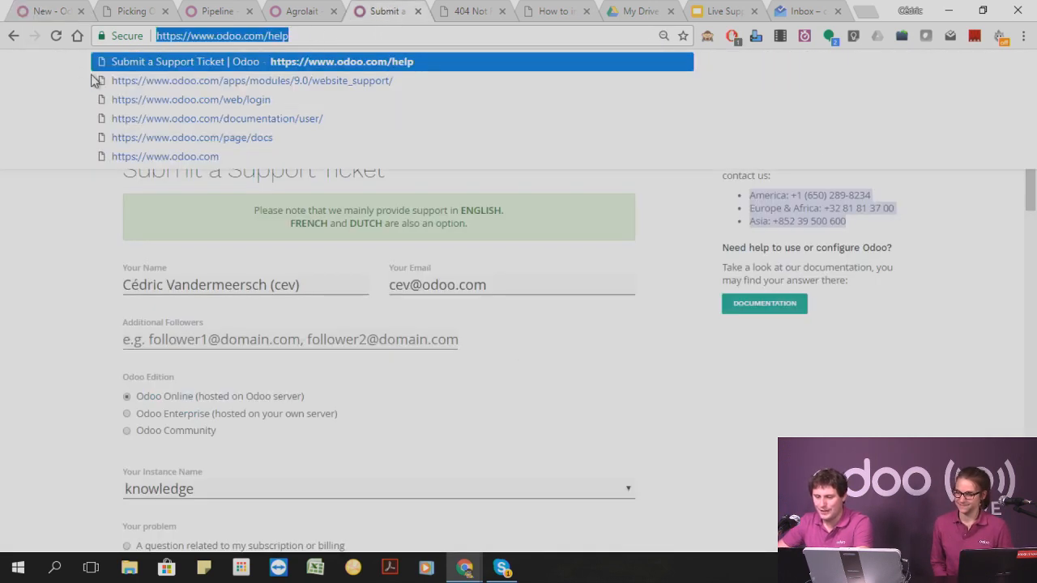
left_click(132, 203)
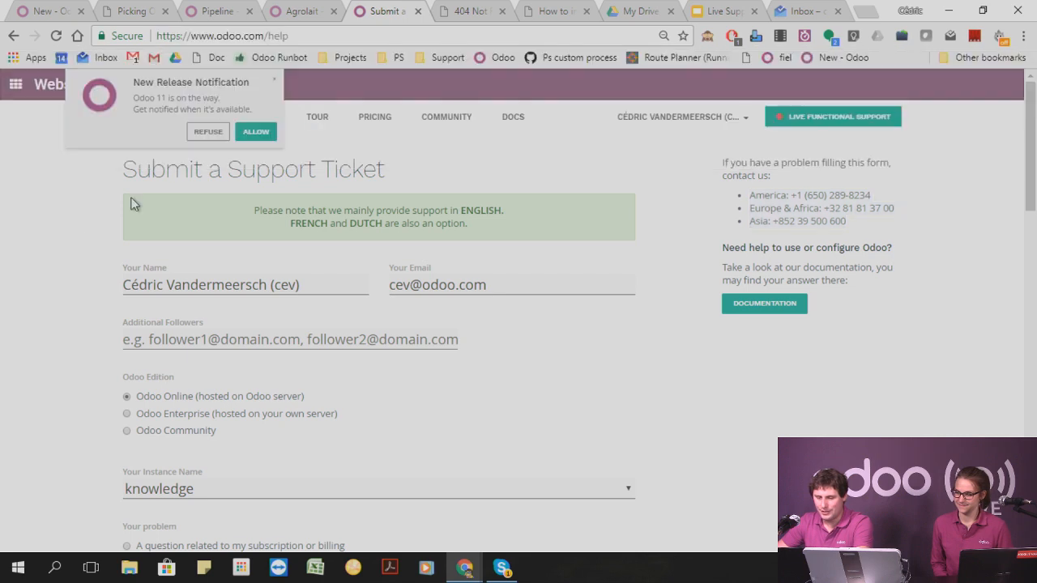
left_click(212, 59)
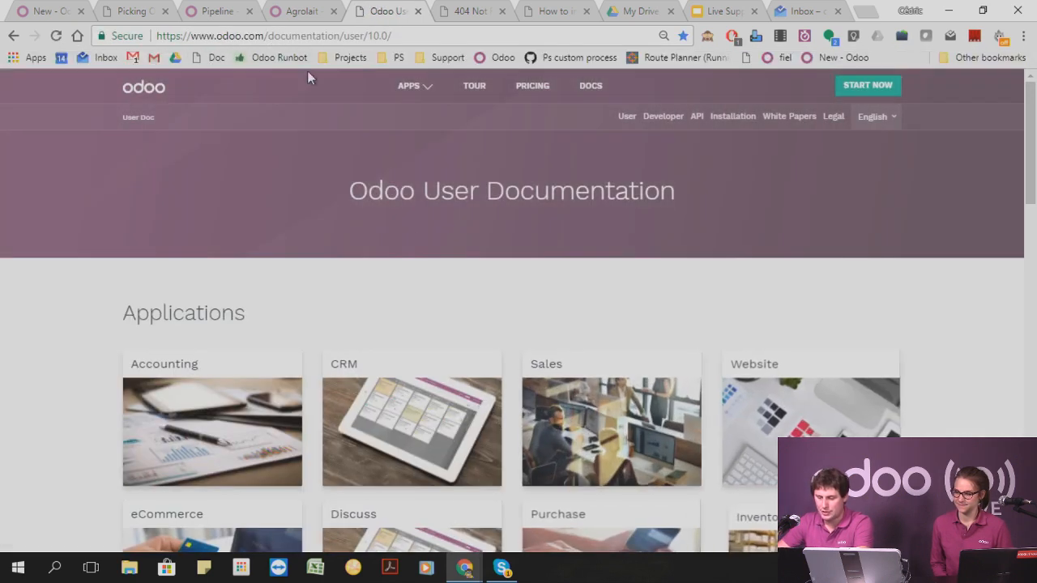
scroll(453, 287, "down", 1)
left_click(275, 357)
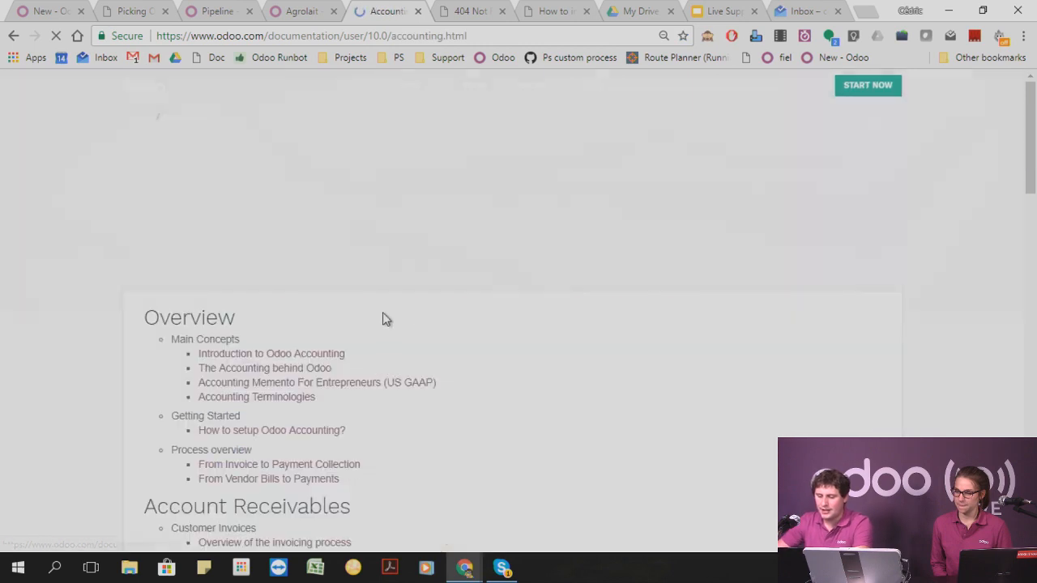
Search the Accounting documentation page for "xml" and look through its Bank Feeds topics.
key("ctrl+f")
type("x")
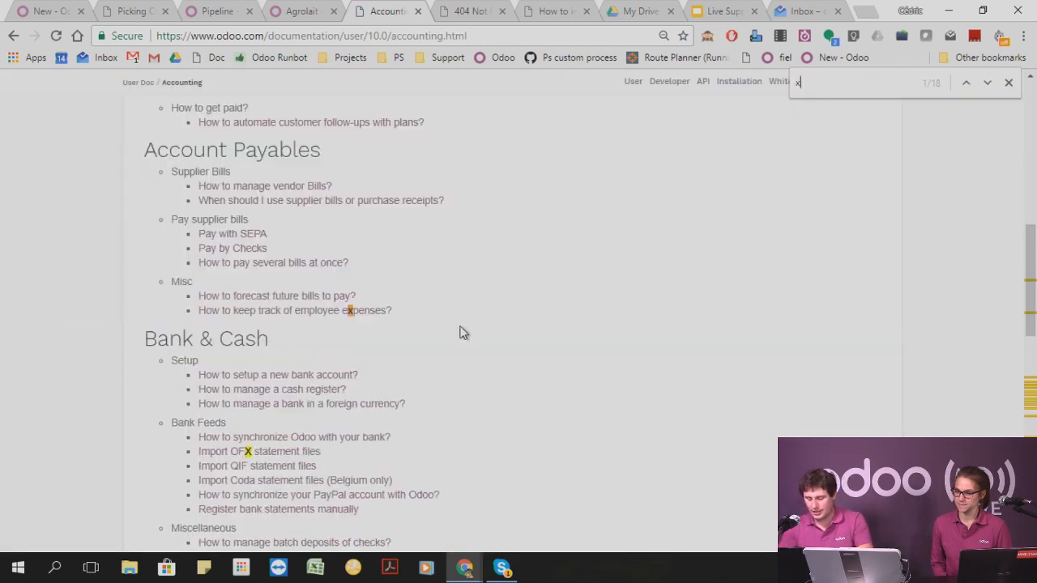
type("ml")
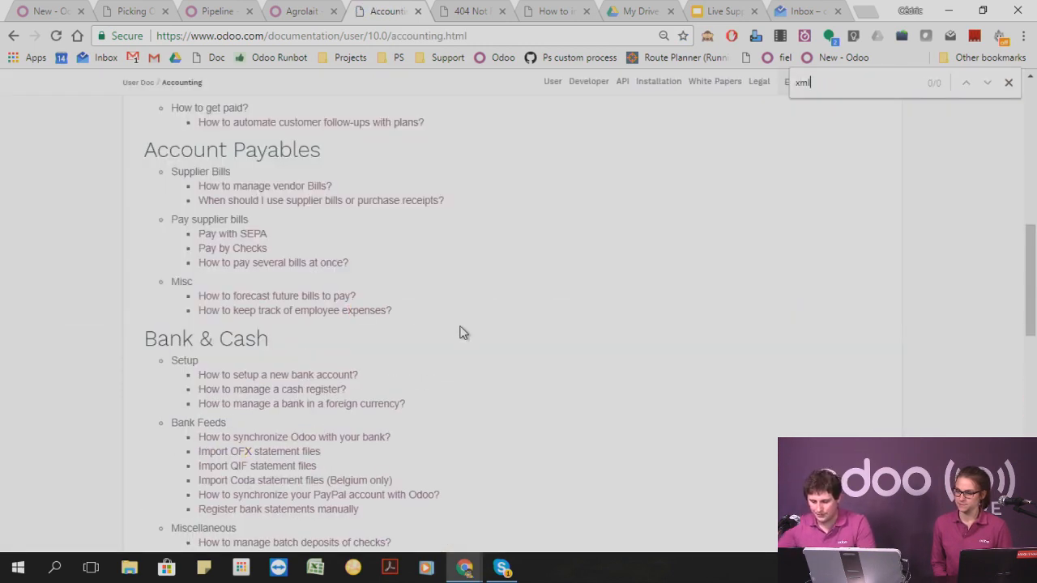
scroll(464, 328, "down", 1)
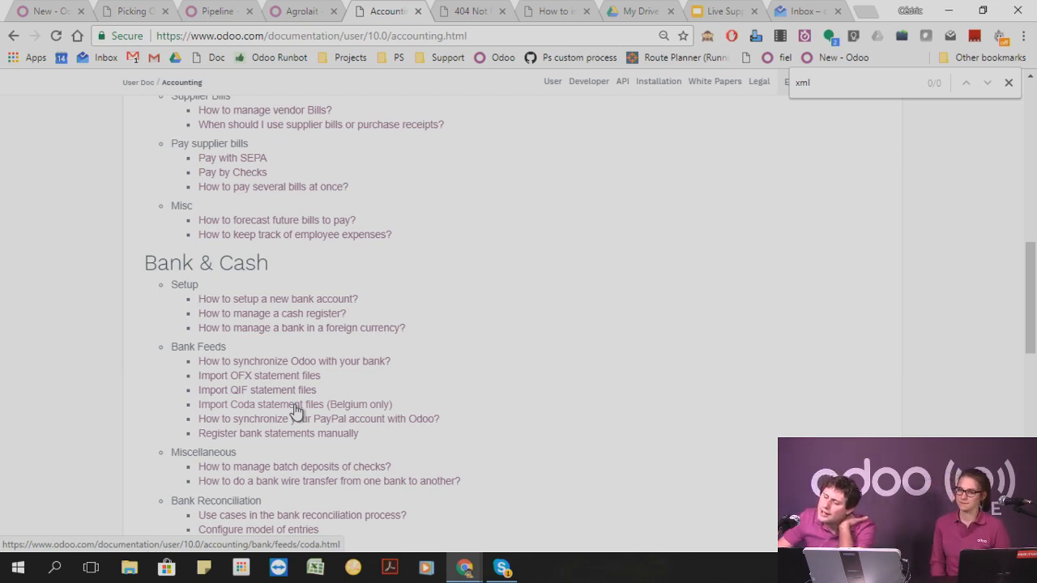
scroll(499, 405, "up", 15)
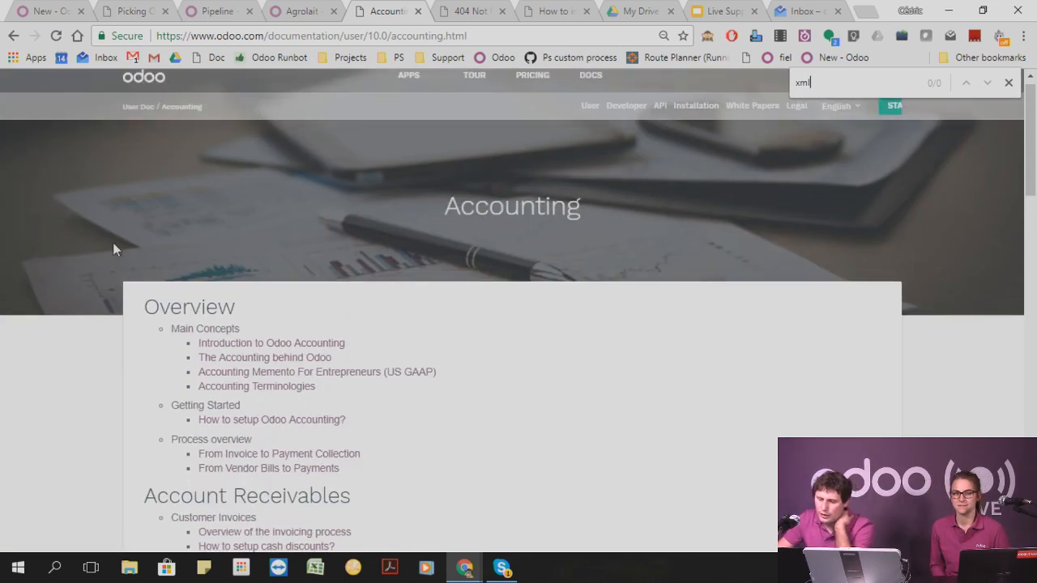
Return to the live-support-15-12 database and open the Accounting app.
left_click(298, 11)
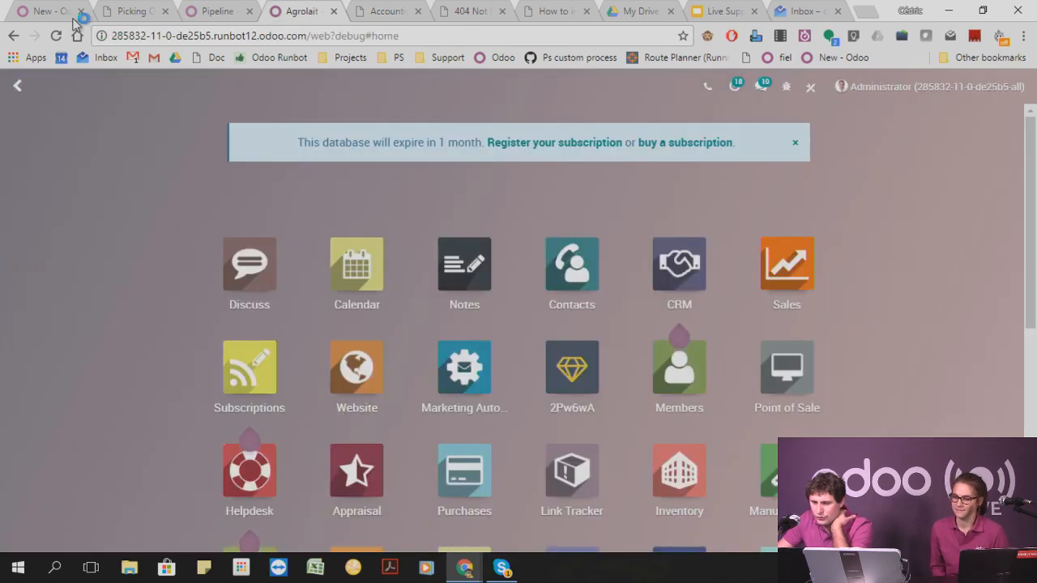
left_click(53, 11)
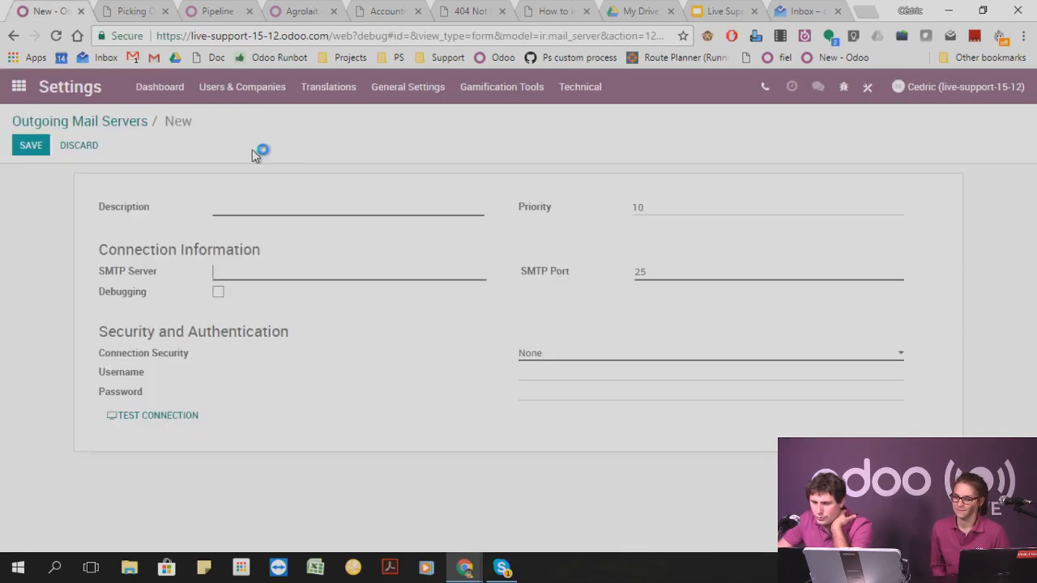
left_click(34, 76)
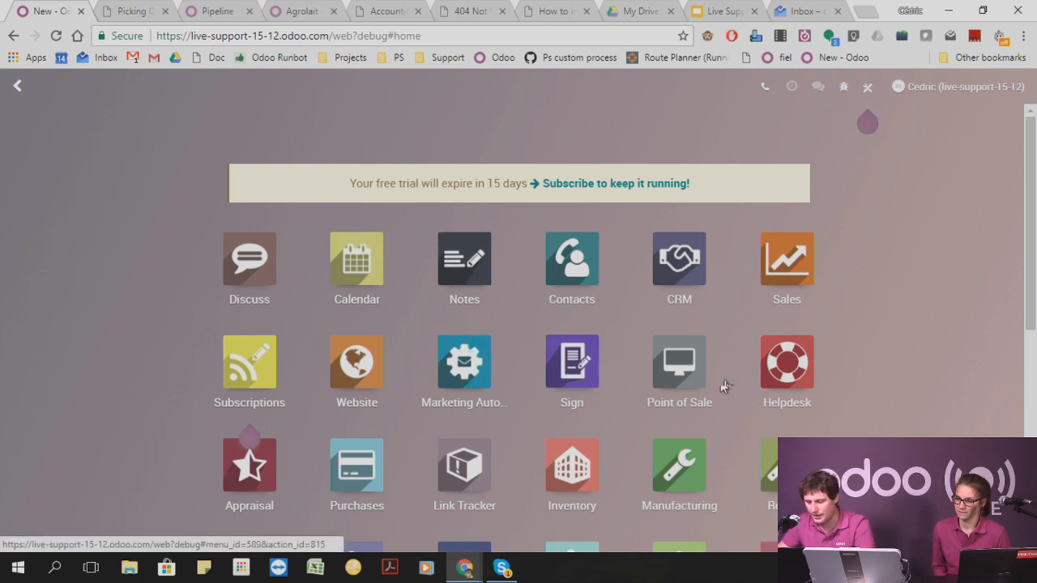
scroll(297, 366, "down", 2)
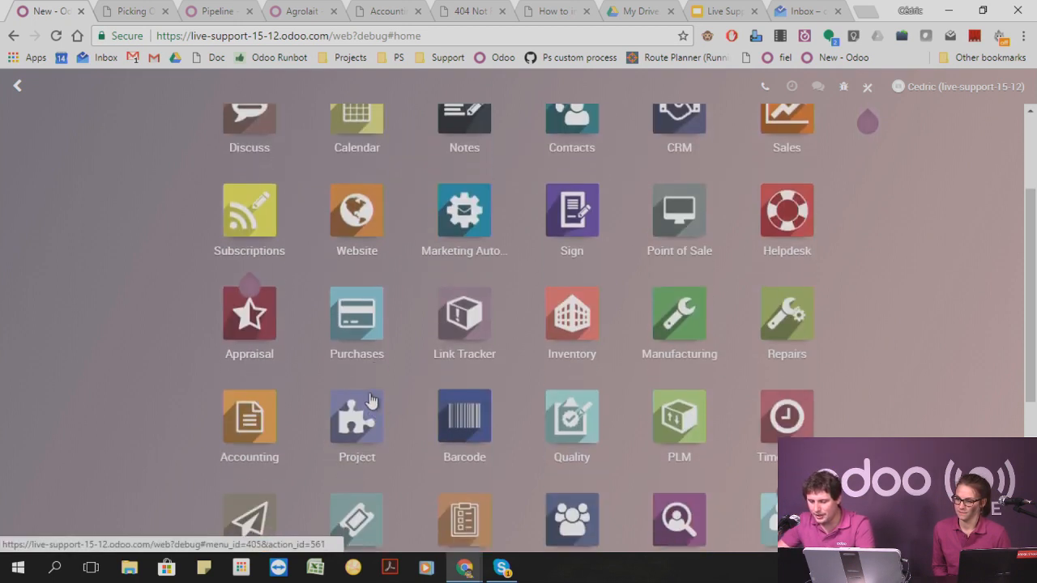
left_click(270, 417)
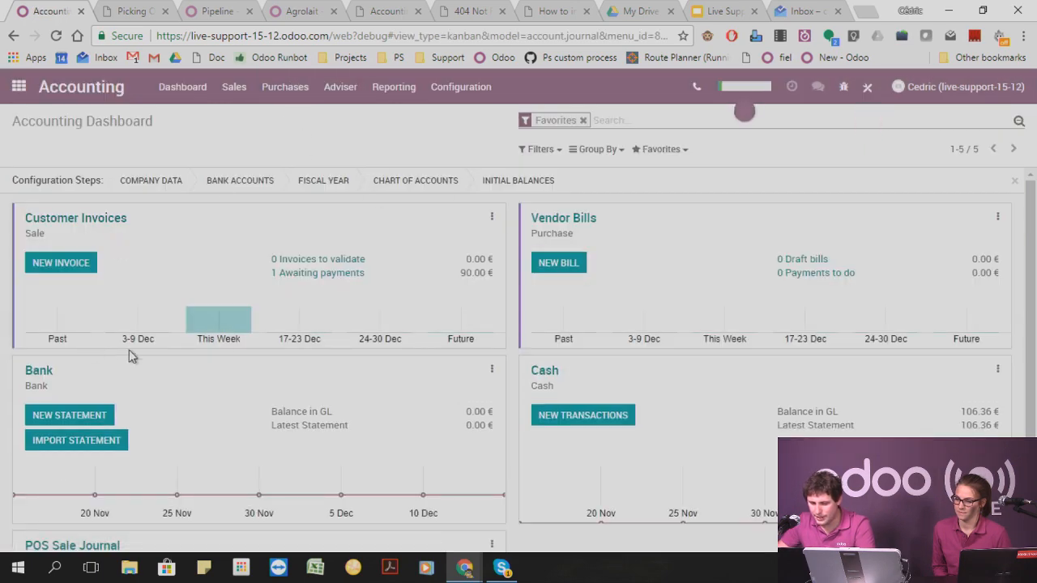
View the Bank journal's bank statements and return to the accounting dashboard.
left_click(491, 371)
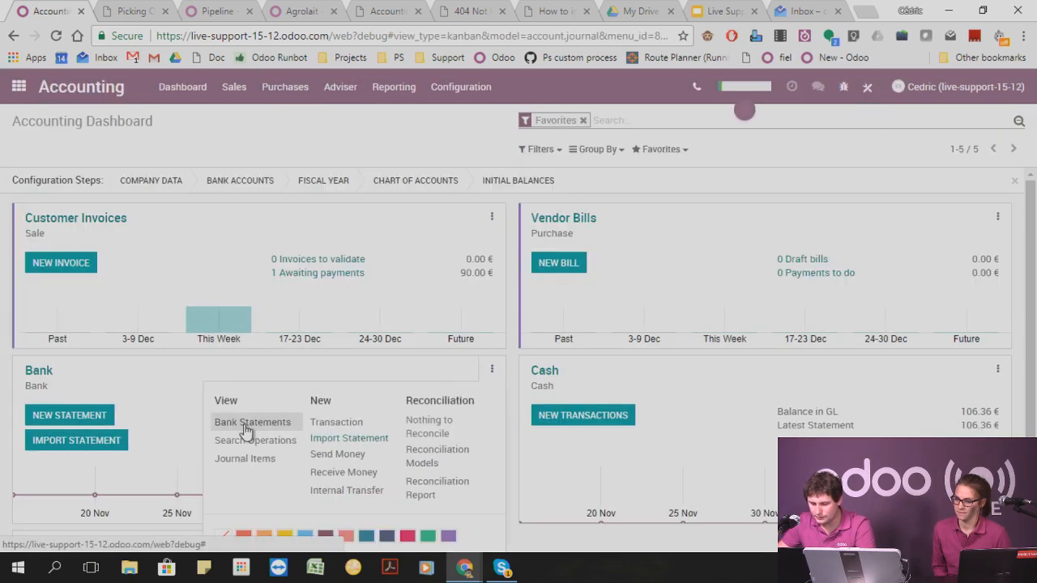
left_click(240, 425)
left_click(109, 120)
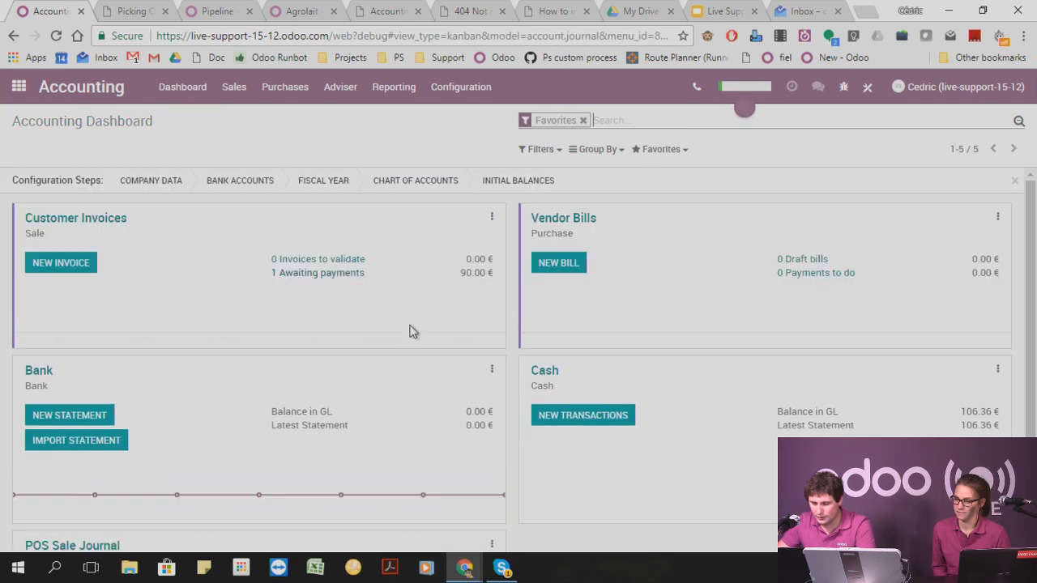
Open the Bank journal's settings and show its bank account options.
left_click(492, 370)
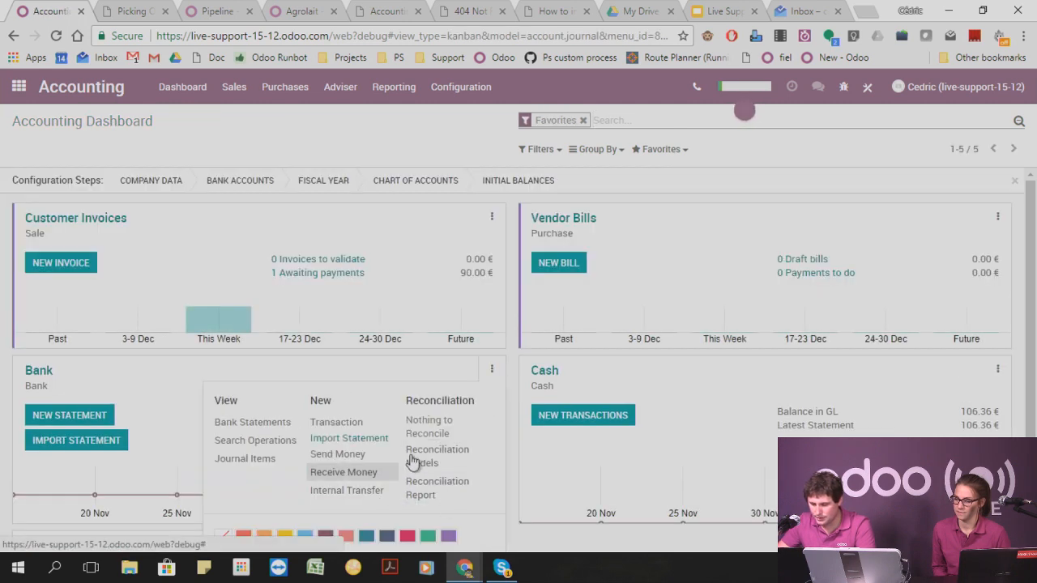
scroll(402, 435, "down", 1)
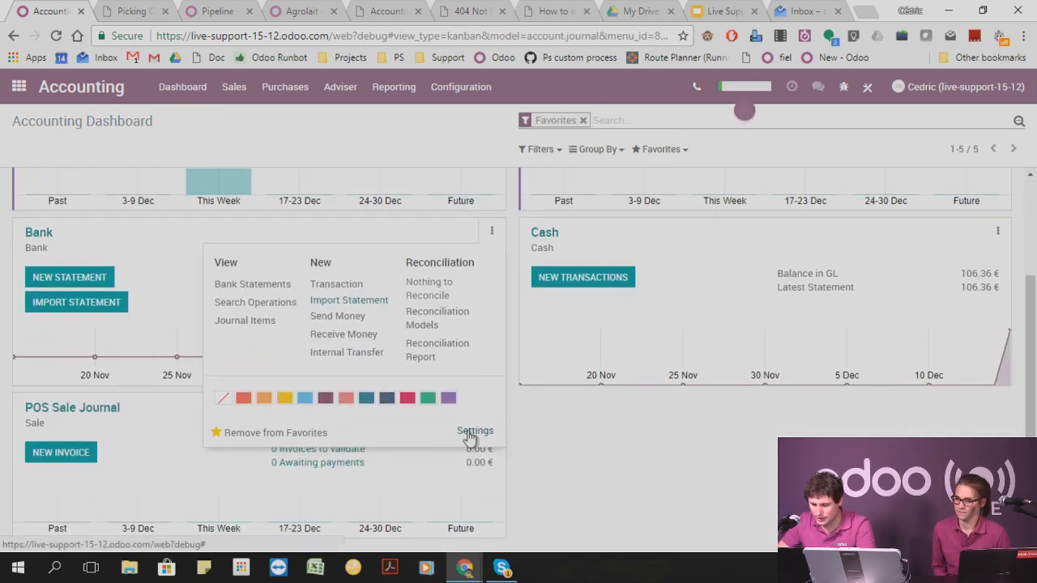
left_click(468, 431)
left_click(347, 371)
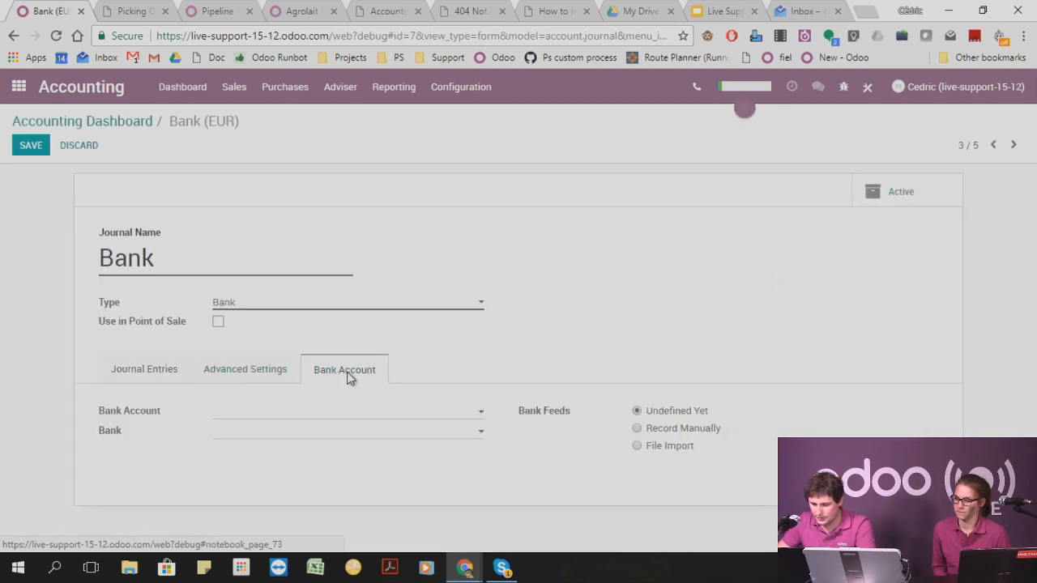
Review the Bank journal's advanced settings, bank account and journal entries options for statement import choices.
left_click(249, 369)
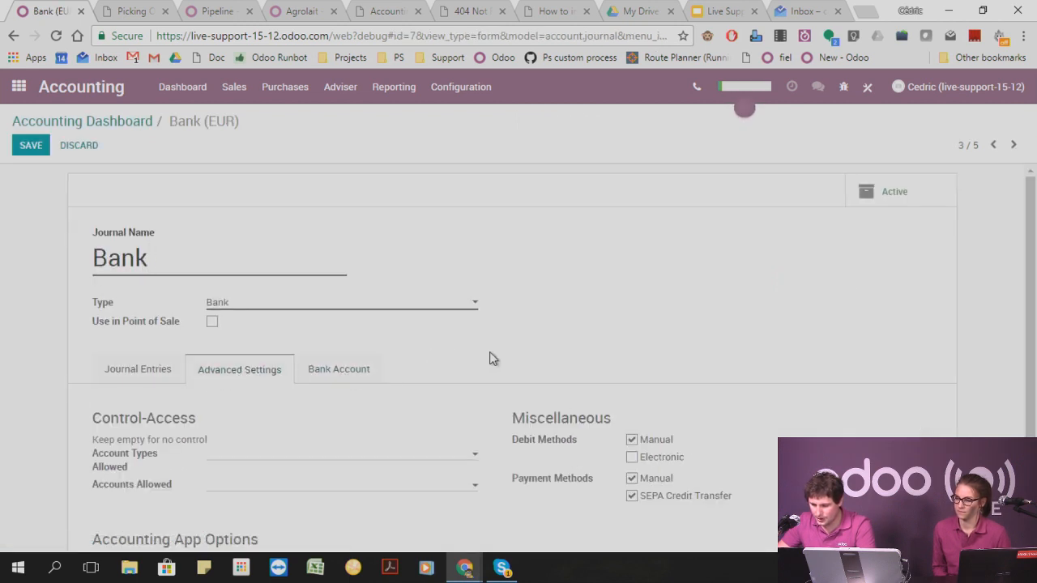
scroll(518, 381, "down", 2)
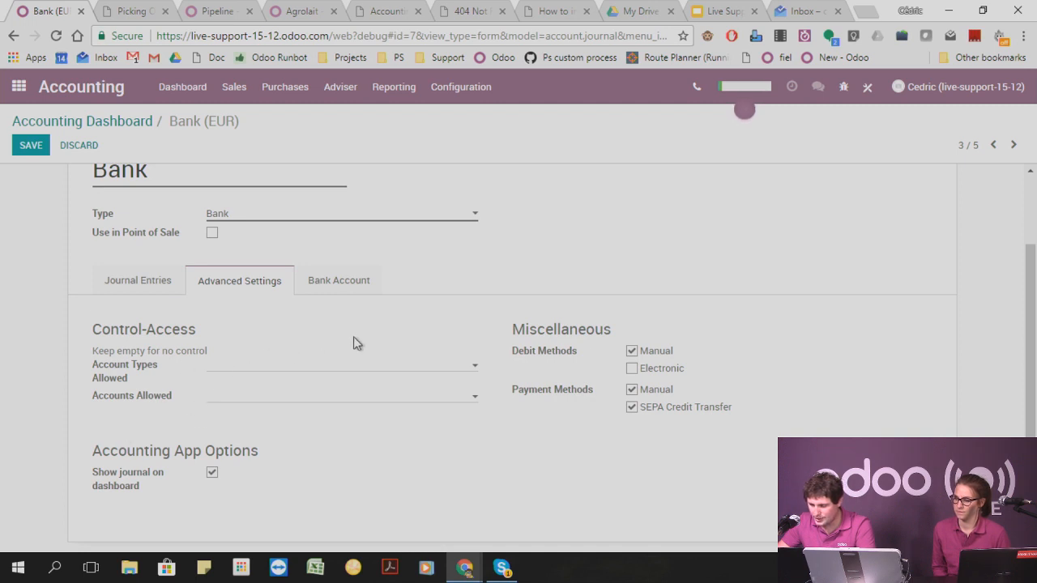
left_click(335, 284)
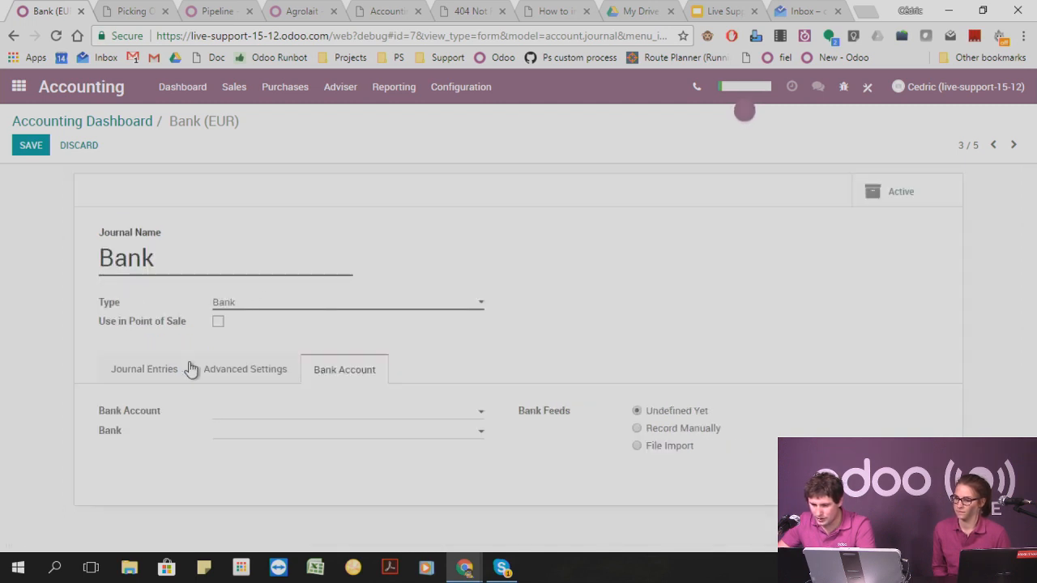
left_click(243, 370)
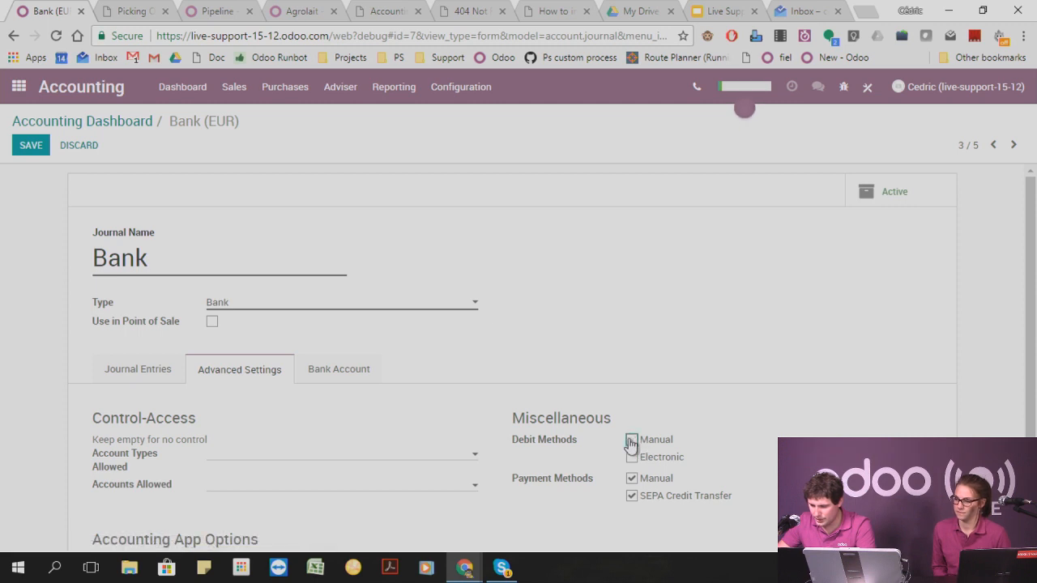
scroll(722, 454, "down", 1)
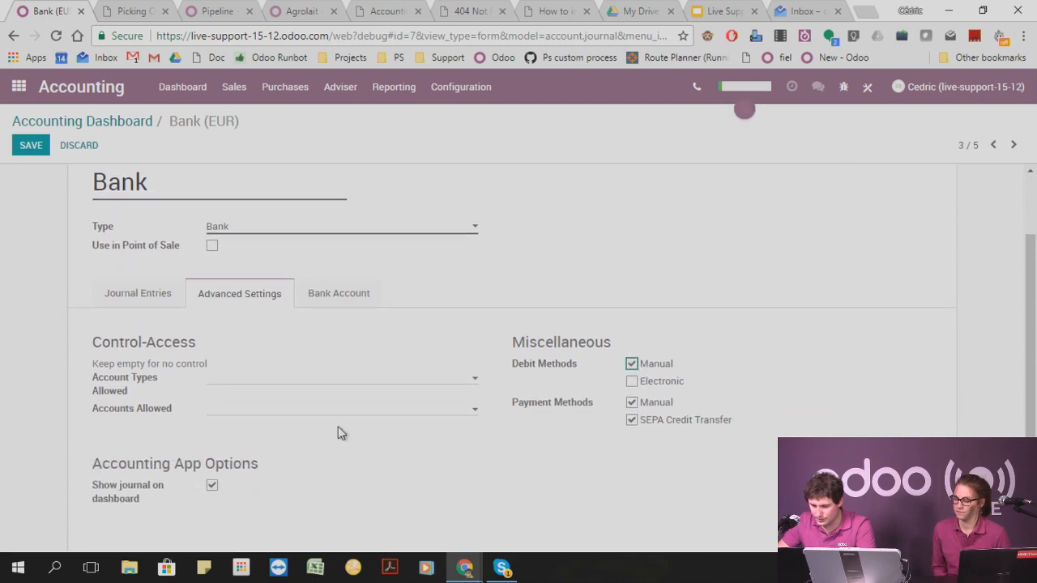
left_click(139, 295)
Set the Bank journal's bank feeds to File Import and save the journal.
left_click(348, 369)
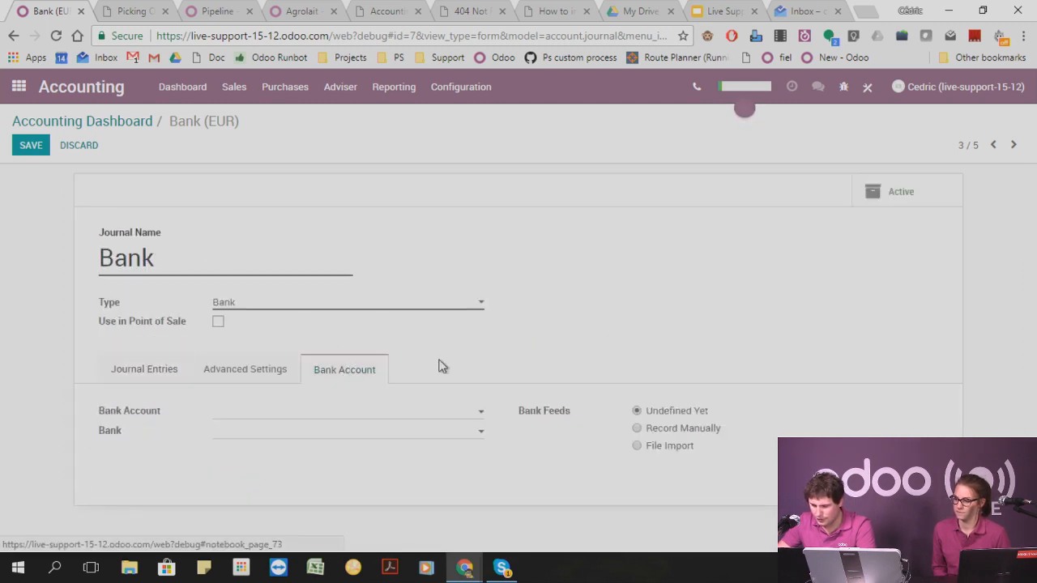
left_click(637, 446)
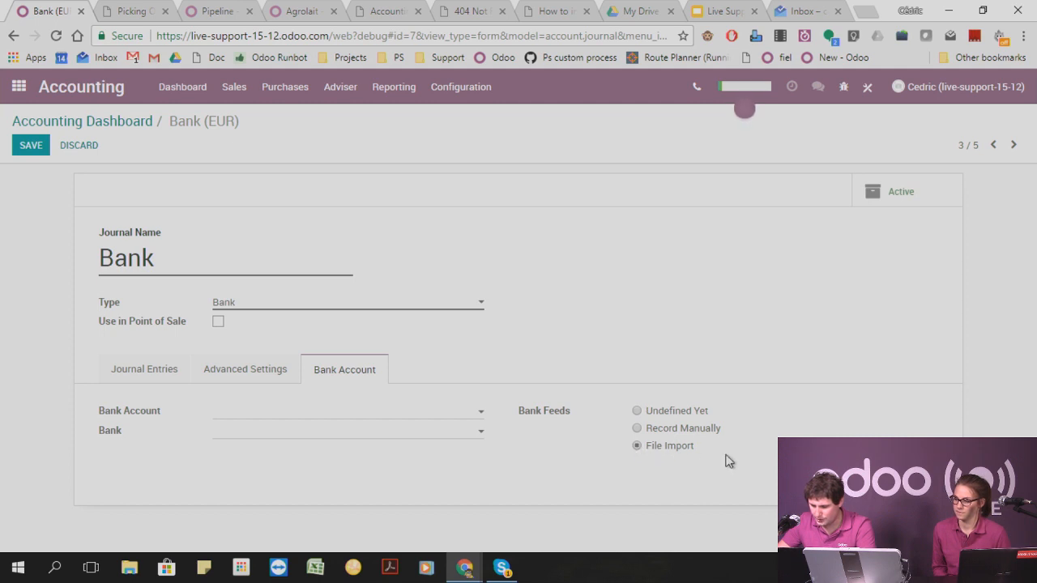
left_click(31, 145)
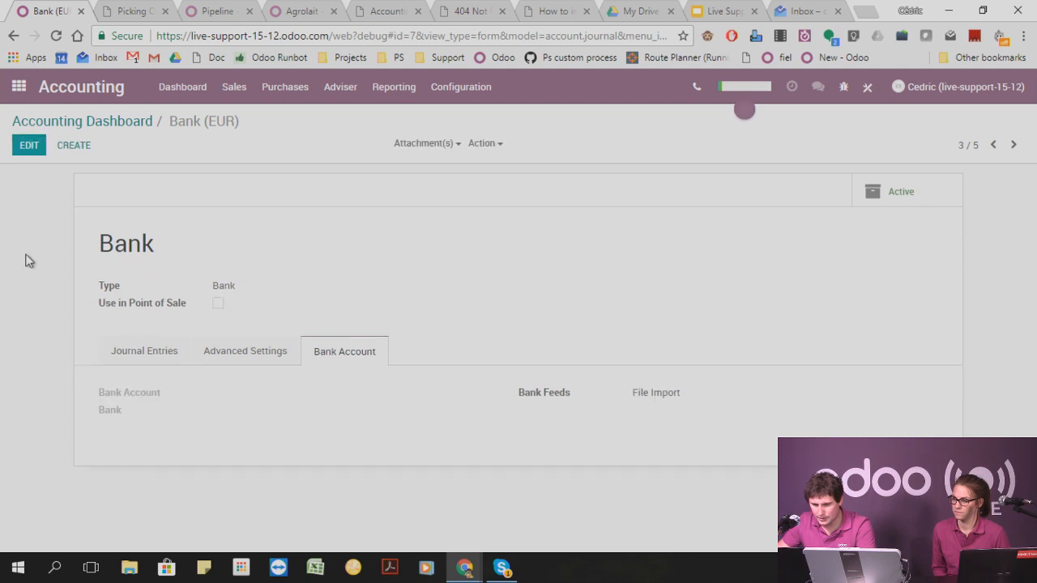
Open the Bank journal's statement import from the accounting dashboard to check the supported file formats.
left_click(120, 125)
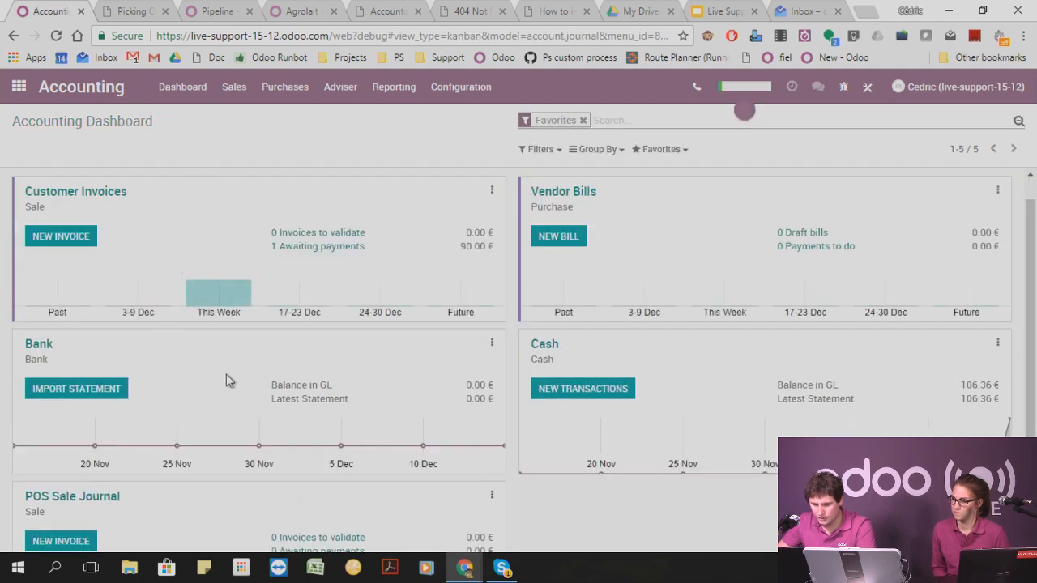
left_click(89, 388)
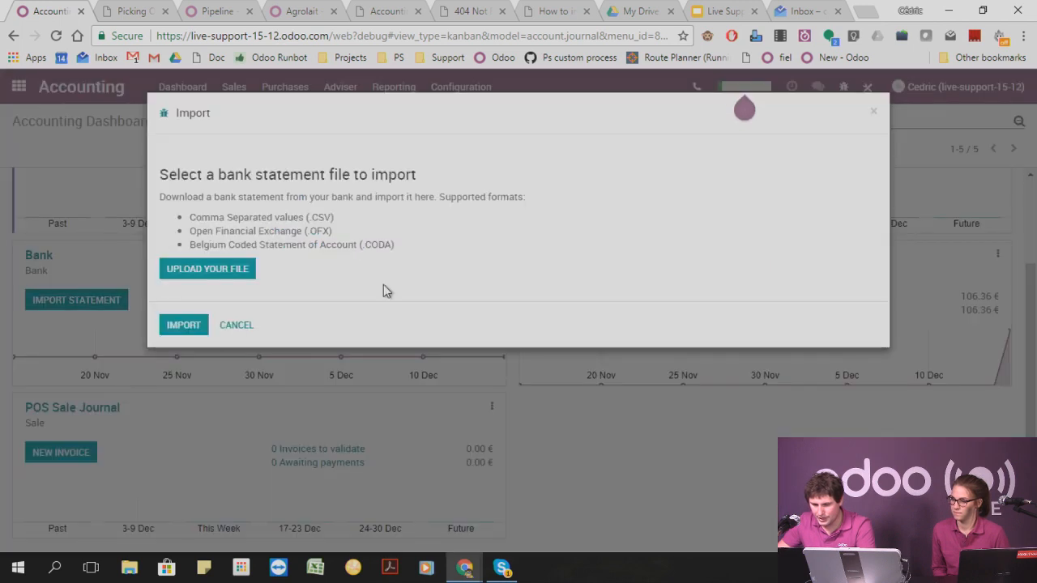
Review the supported bank statement formats (CSV, OFX and CODA) and close the import dialog.
scroll(349, 249, "down", 1)
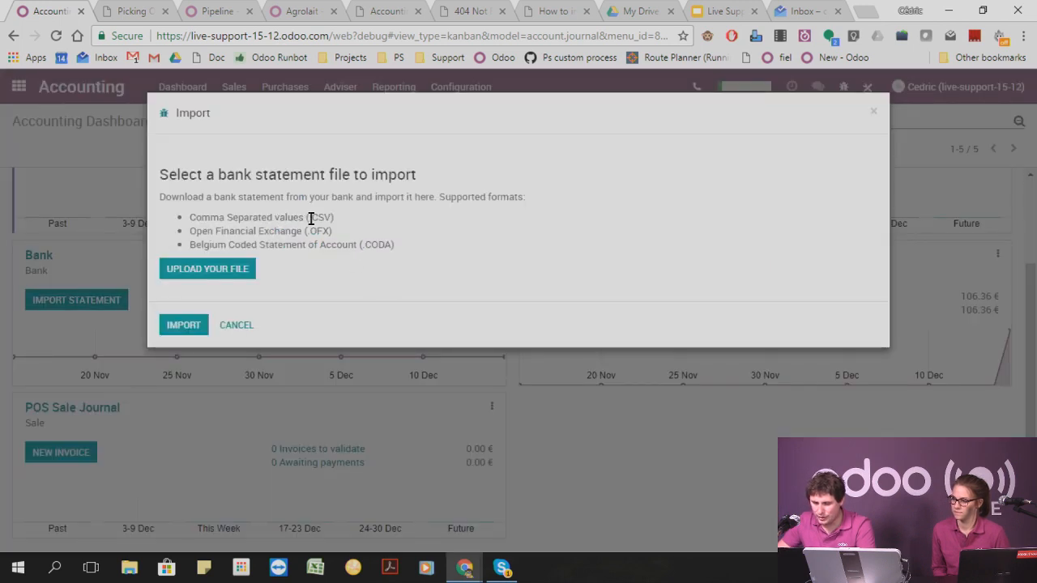
left_click_drag(309, 216, 397, 245)
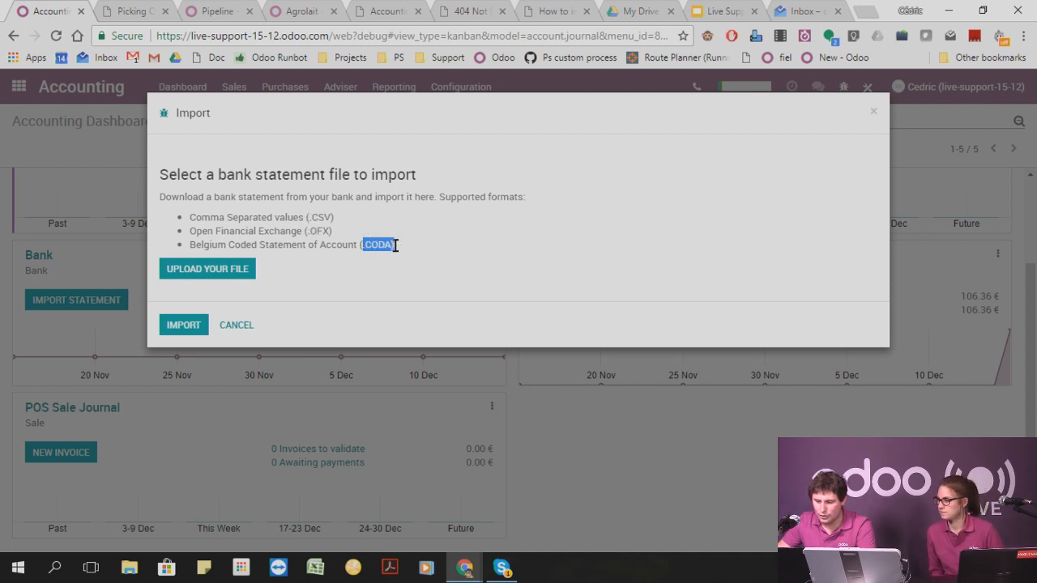
left_click(443, 235)
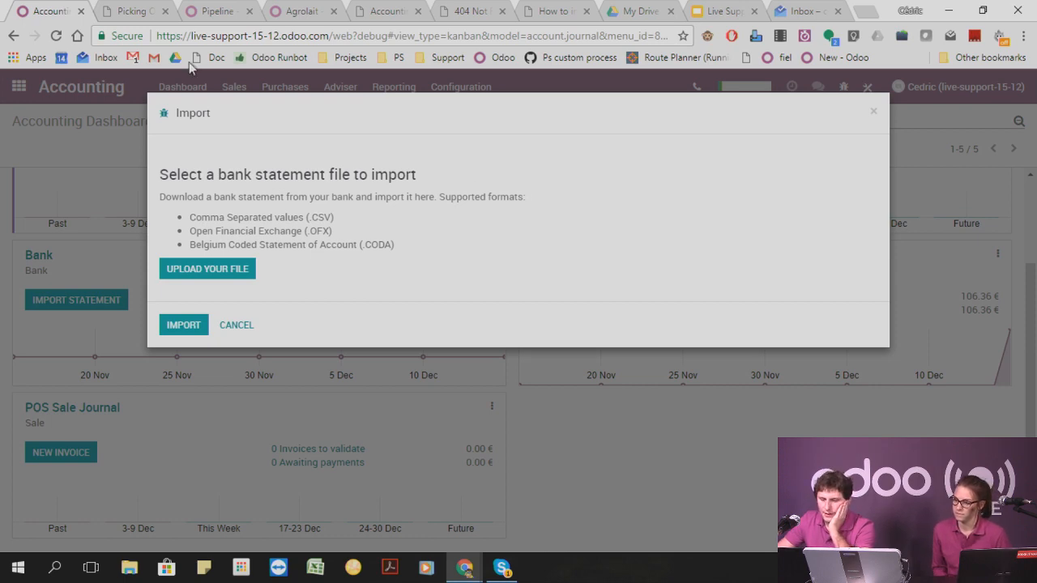
left_click(874, 111)
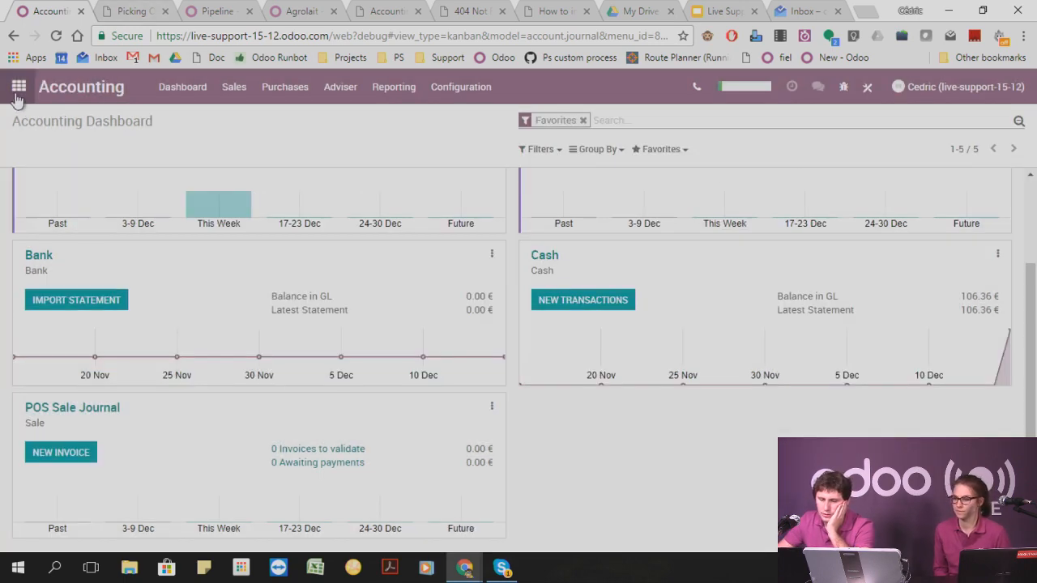
Search all modules in Apps for "xml", without the default Apps filter.
left_click(18, 85)
scroll(648, 421, "down", 4)
scroll(623, 422, "down", 2)
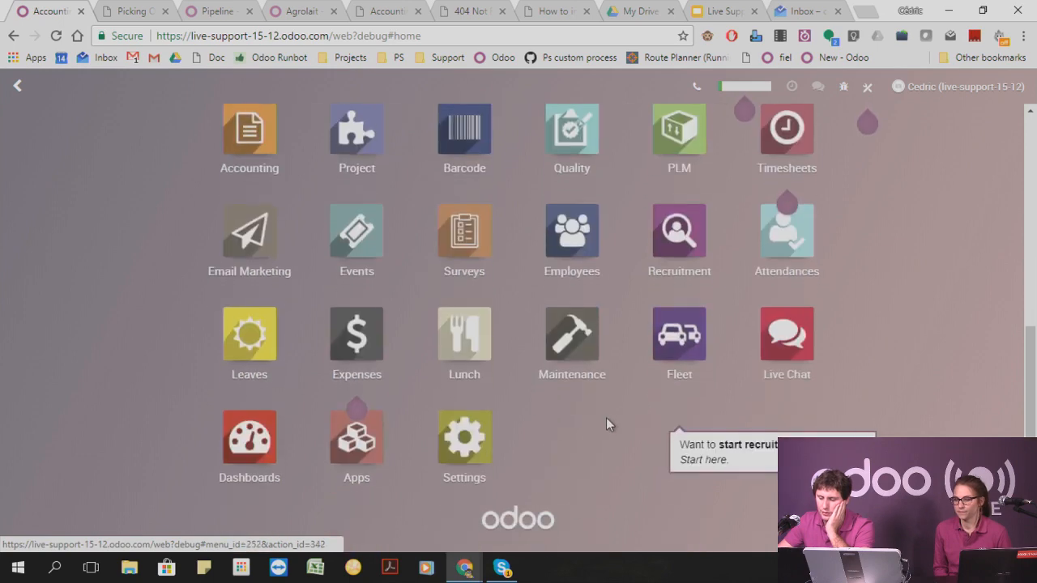
left_click(359, 436)
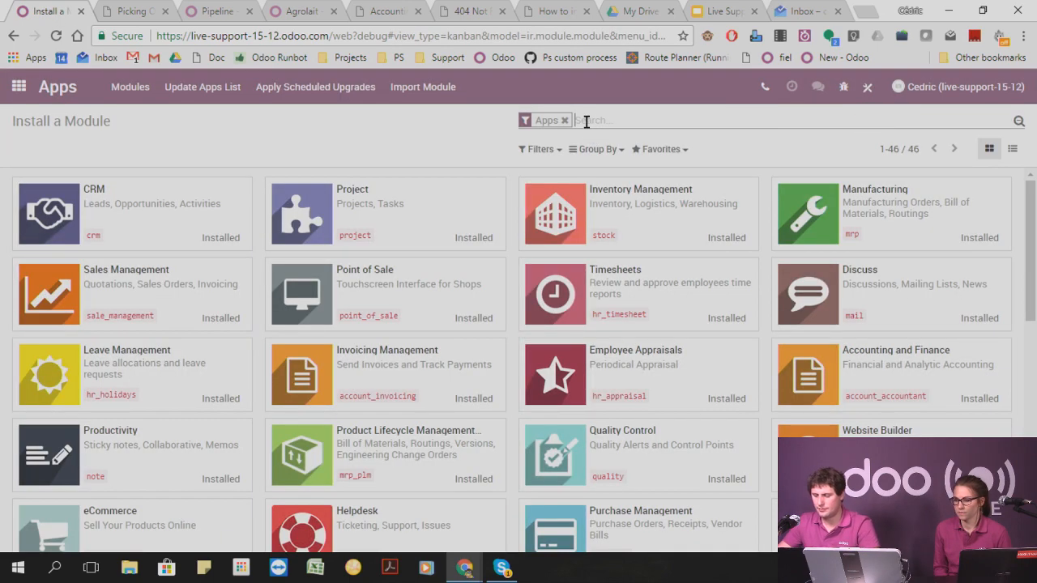
key("BackSpace")
type("xml")
key("Return")
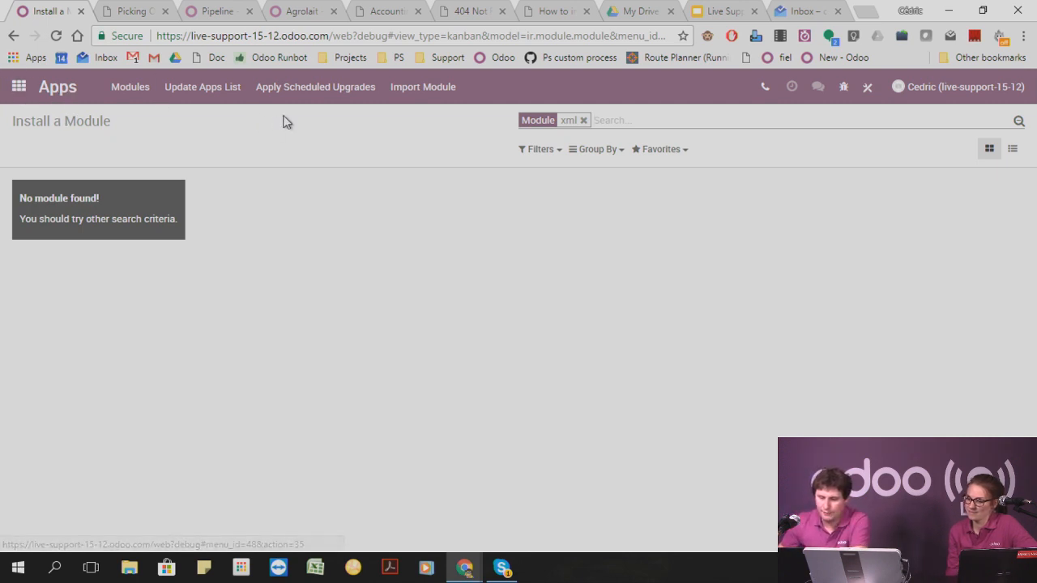
left_click(128, 90)
left_click(200, 88)
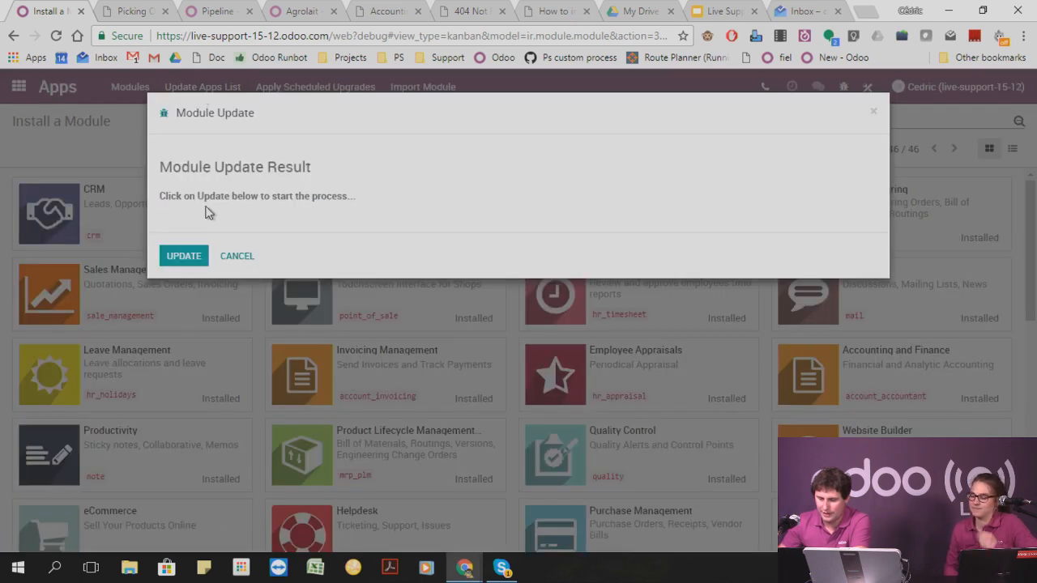
left_click(237, 256)
Open the Lots/Serial Numbers list in the Inventory app.
left_click(18, 87)
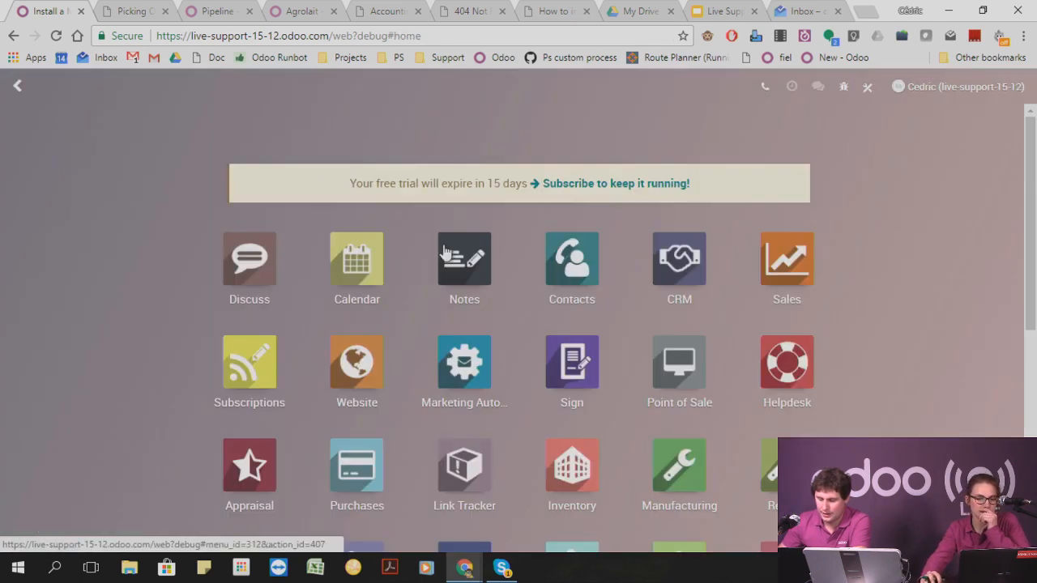
scroll(532, 421, "down", 1)
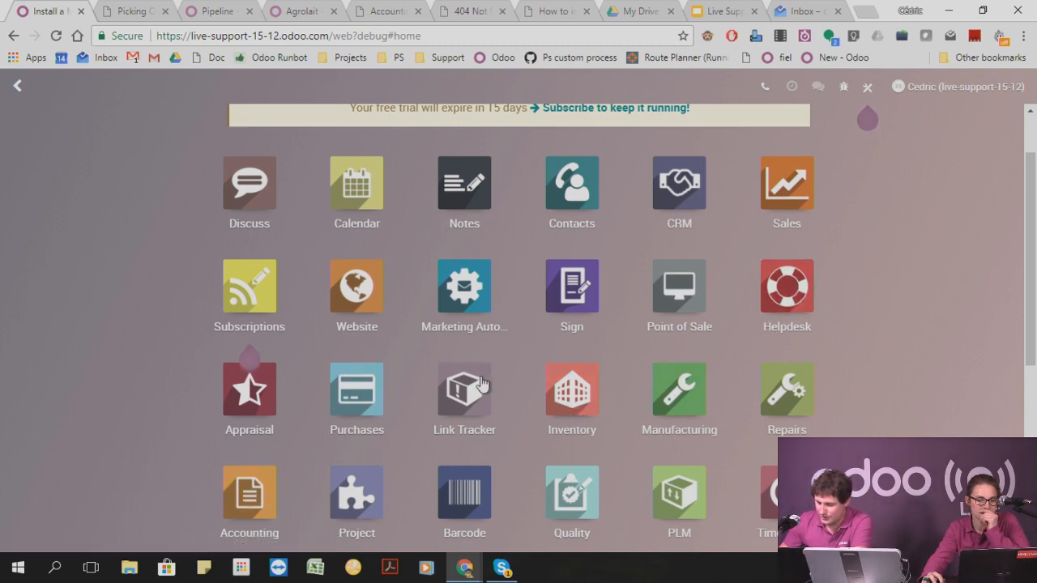
left_click(534, 401)
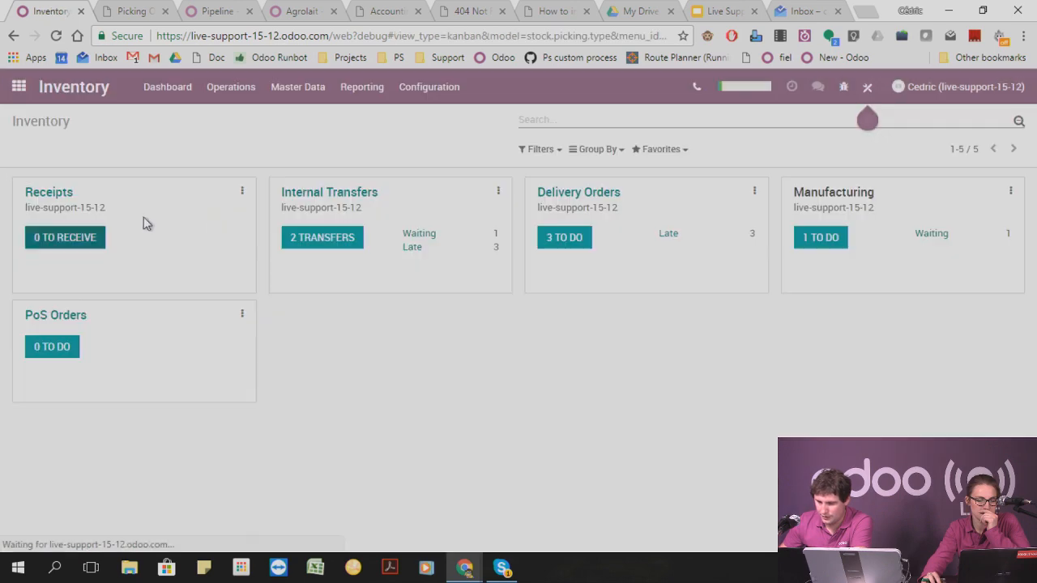
left_click(254, 87)
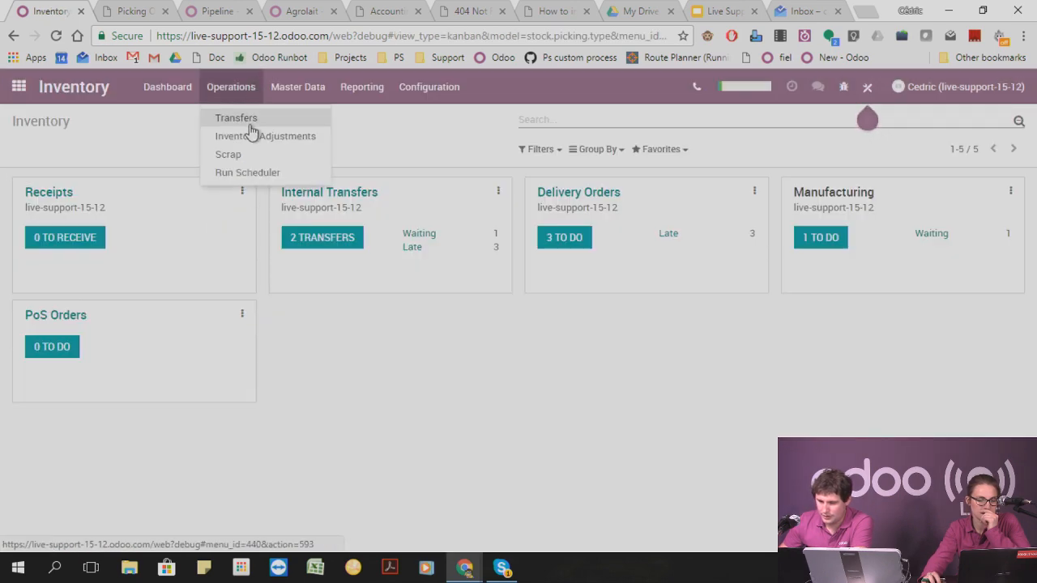
left_click(295, 86)
left_click(300, 154)
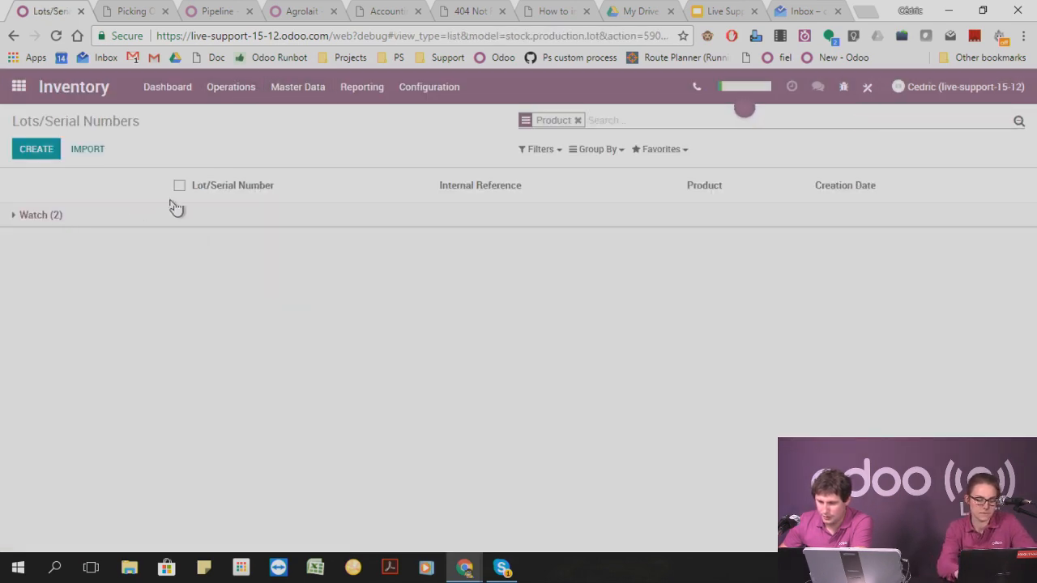
Print the barcodes for the Watch serial numbers 123 and 456 and open the downloaded Lot BarCode.pdf.
left_click(18, 216)
left_click(175, 239)
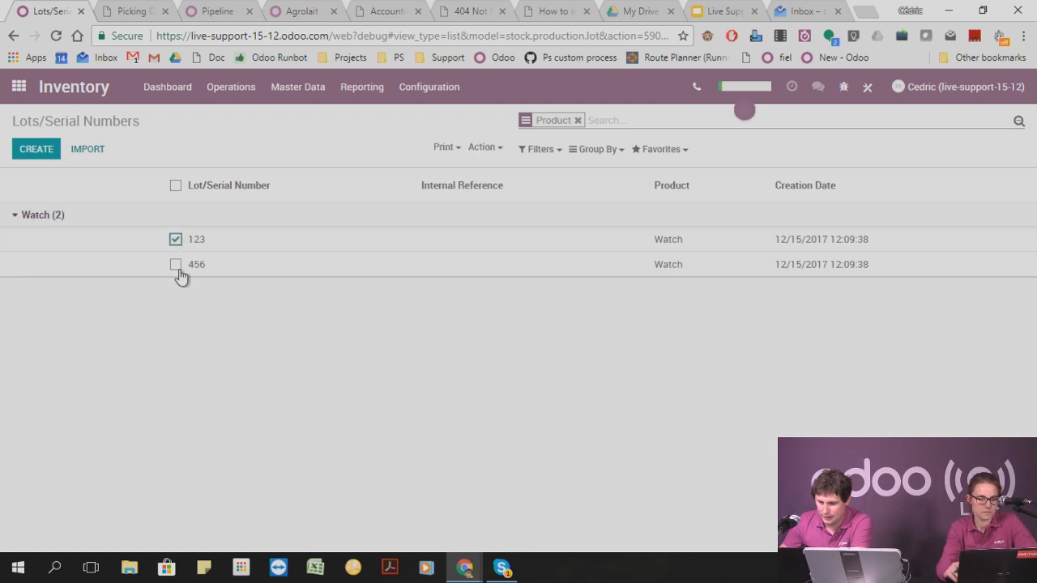
left_click(175, 264)
left_click(456, 148)
left_click(466, 169)
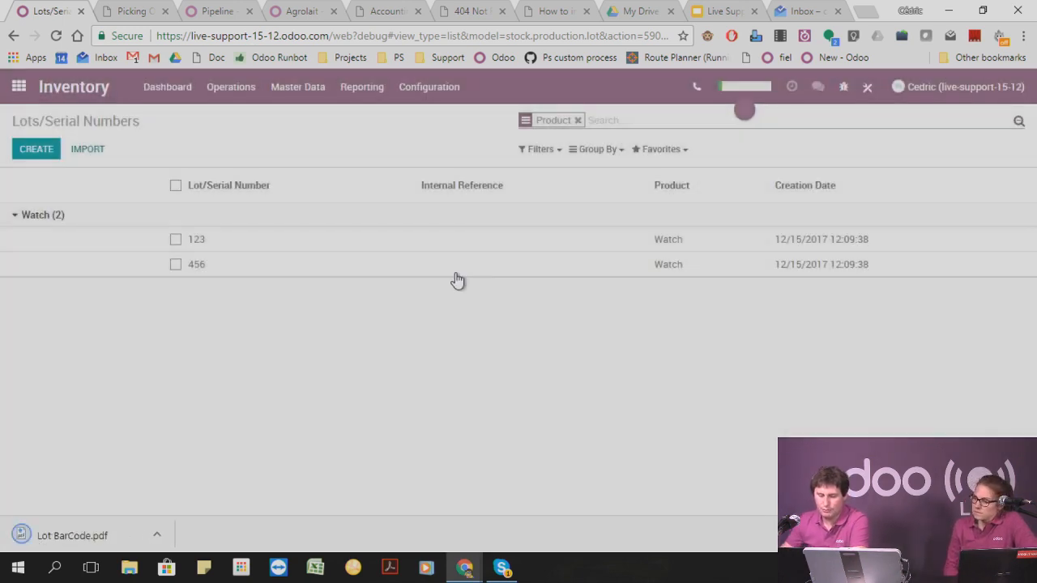
left_click(81, 534)
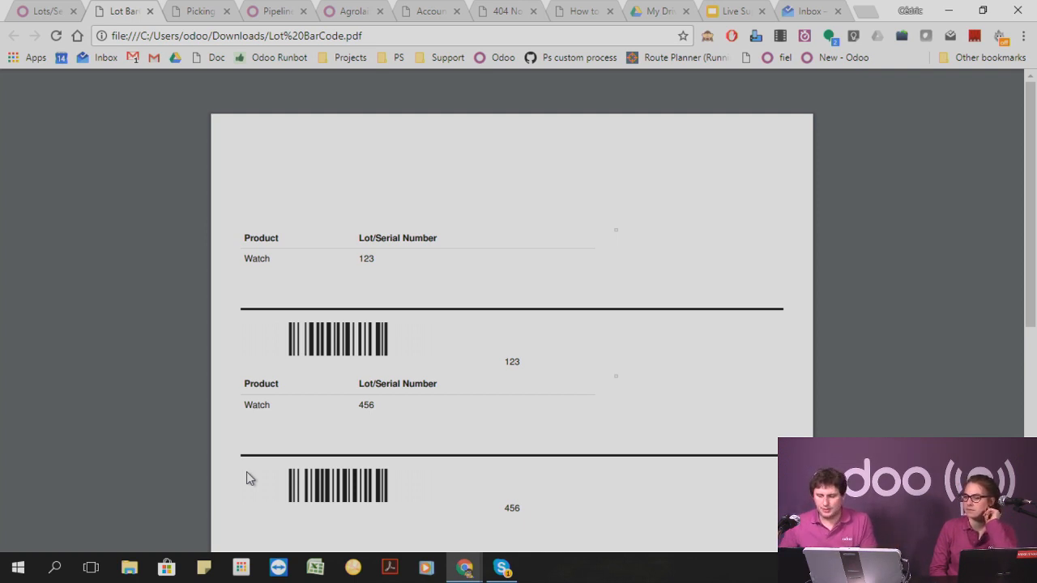
Return to Inventory and review the setup guide's Your Products page, including product types, supply chain and on hand/available quantities.
left_click(47, 11)
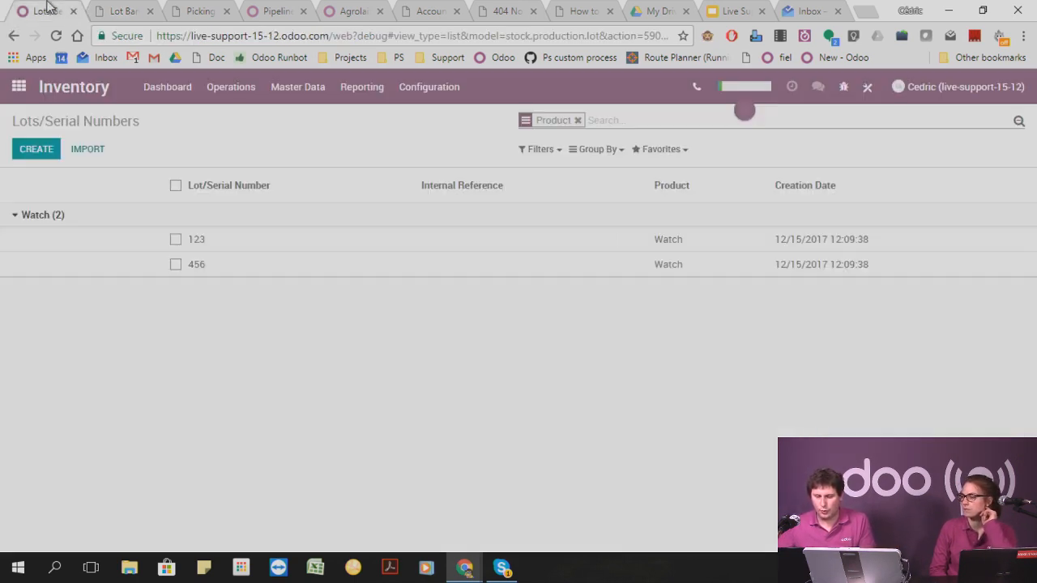
mouse_move(742, 106)
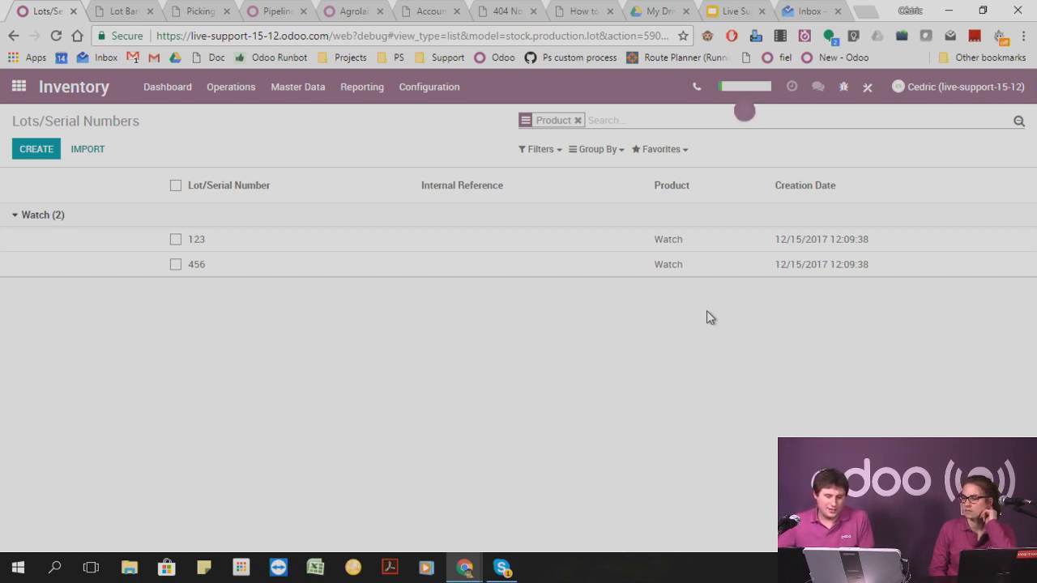
left_click(732, 91)
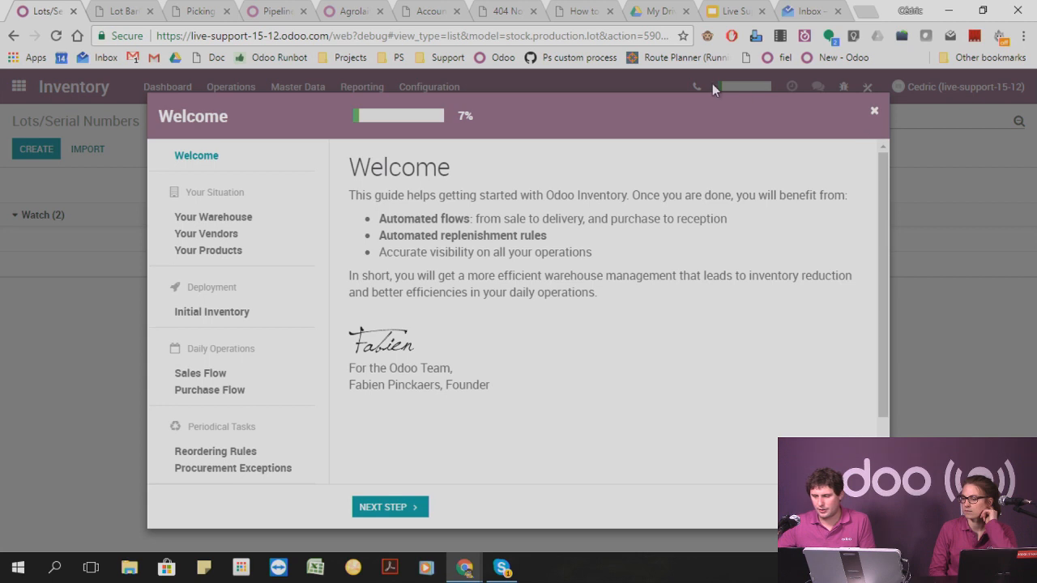
left_click(217, 253)
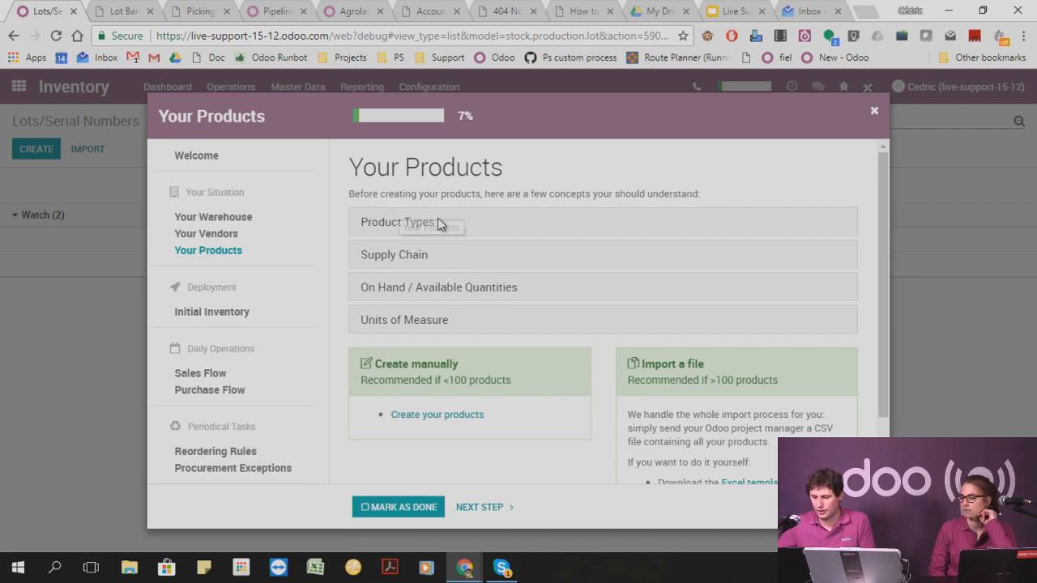
left_click(417, 225)
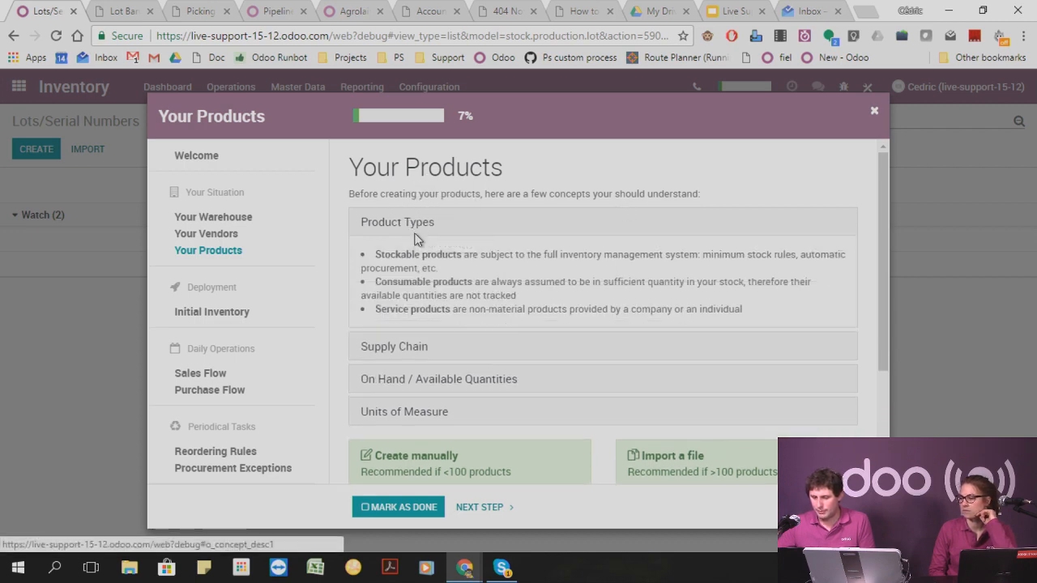
left_click(412, 346)
left_click(405, 428)
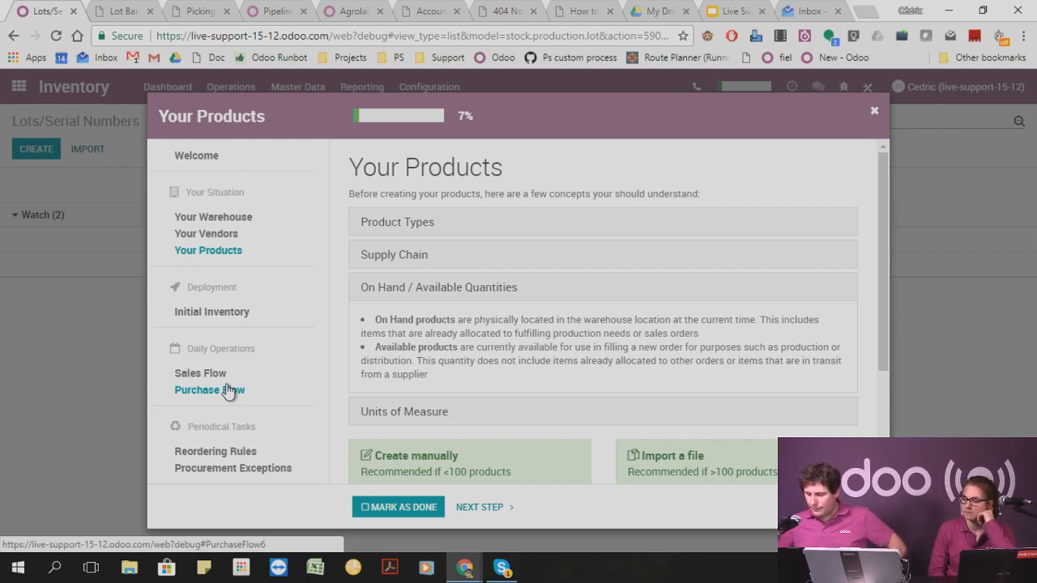
scroll(499, 293, "down", 2)
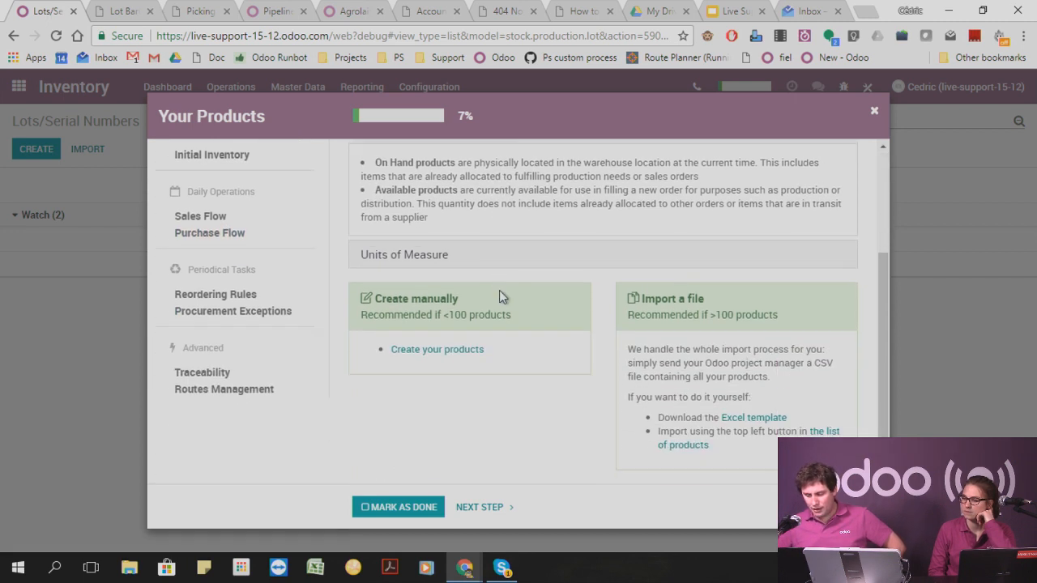
scroll(499, 293, "up", 2)
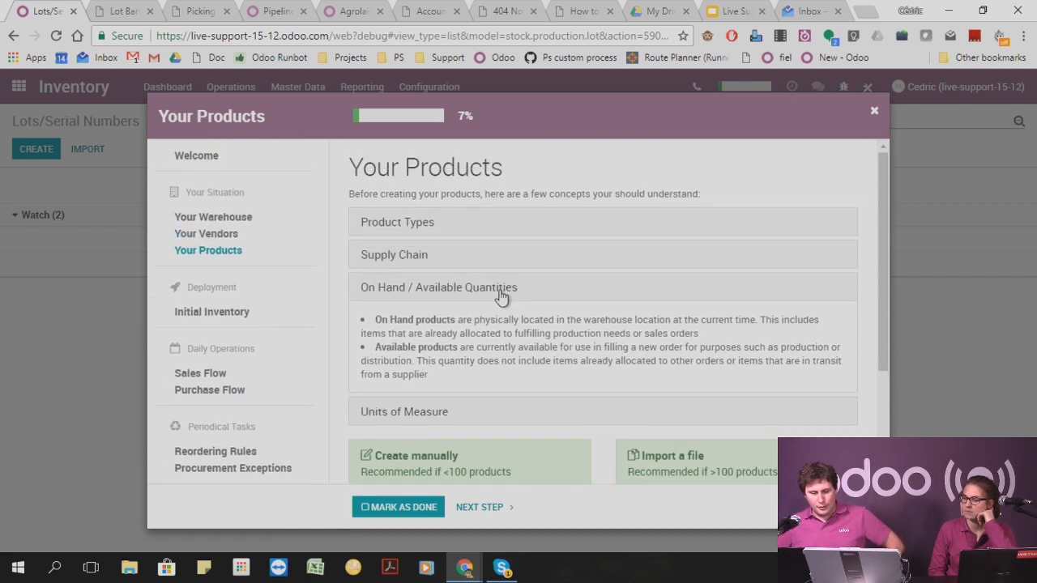
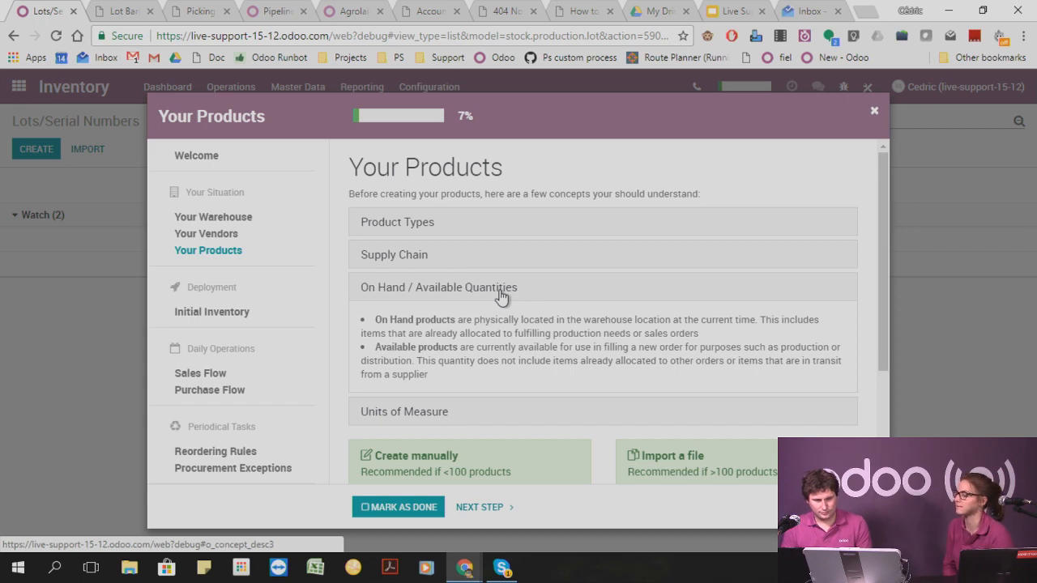
Close the Inventory setup guide and open the Chart of Accounts in the Accounting app.
left_click(874, 111)
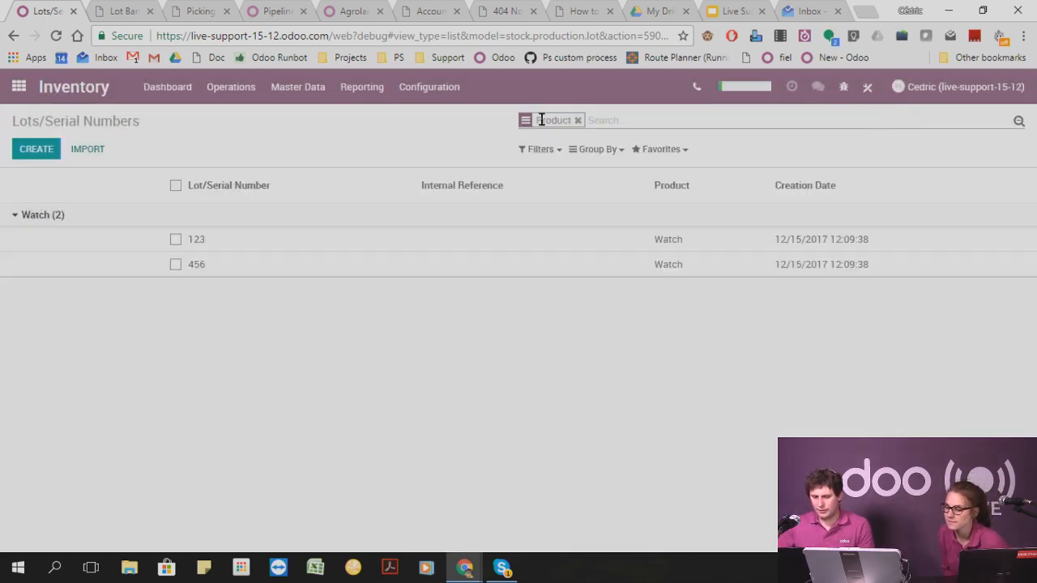
left_click(18, 87)
scroll(654, 282, "down", 3)
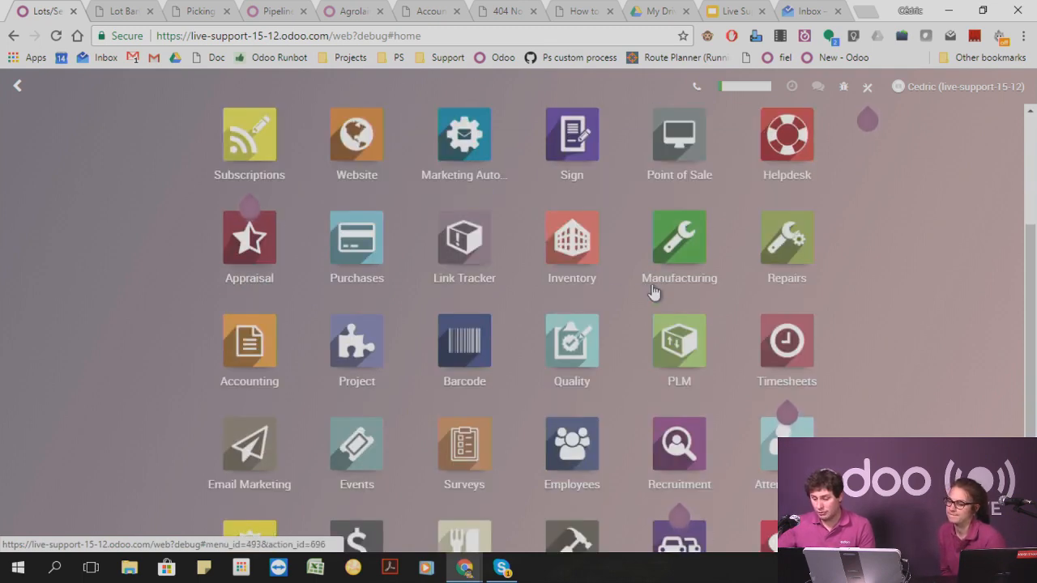
scroll(541, 283, "up", 2)
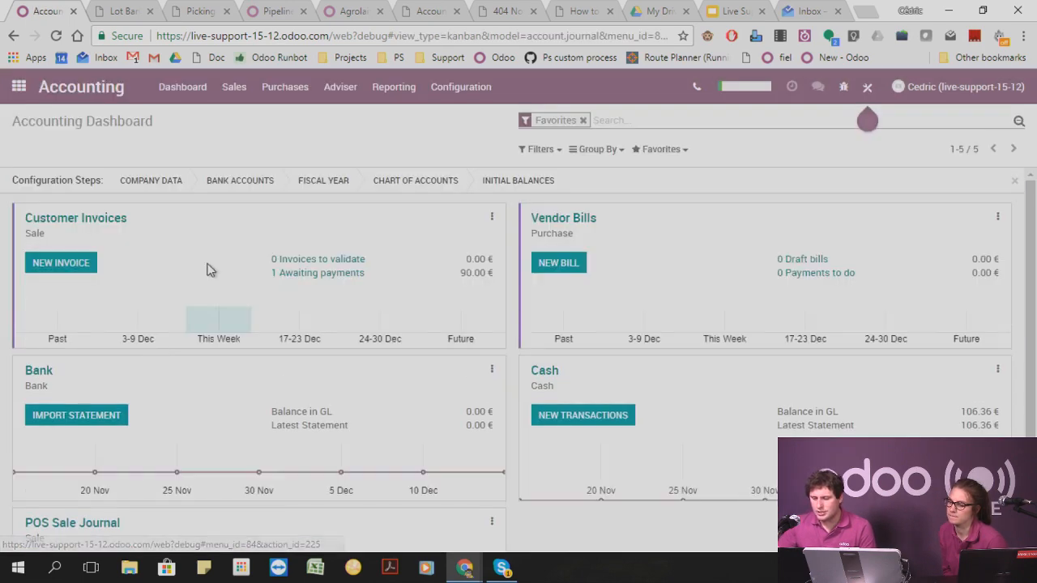
left_click(340, 87)
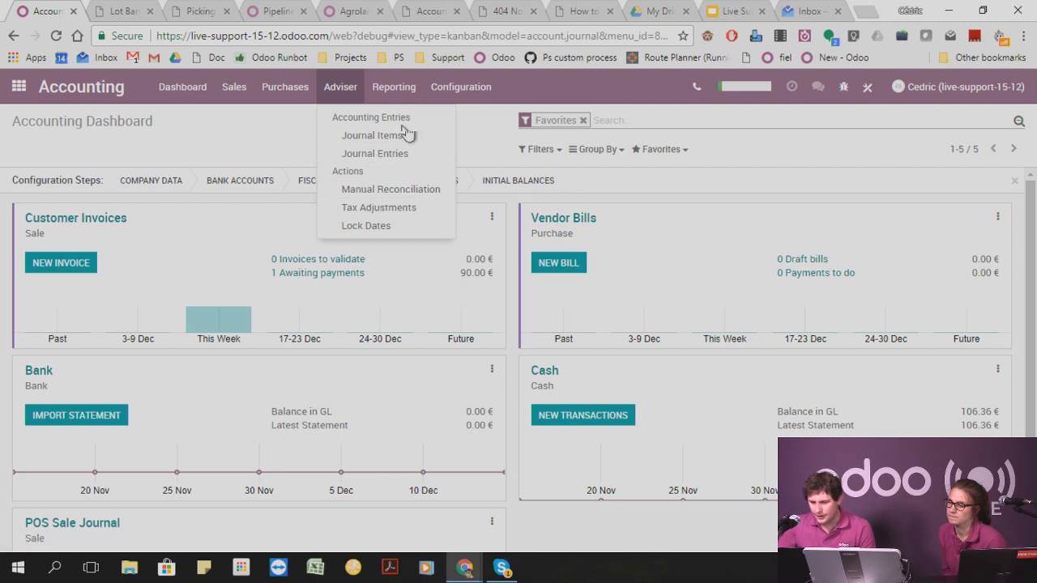
mouse_move(474, 93)
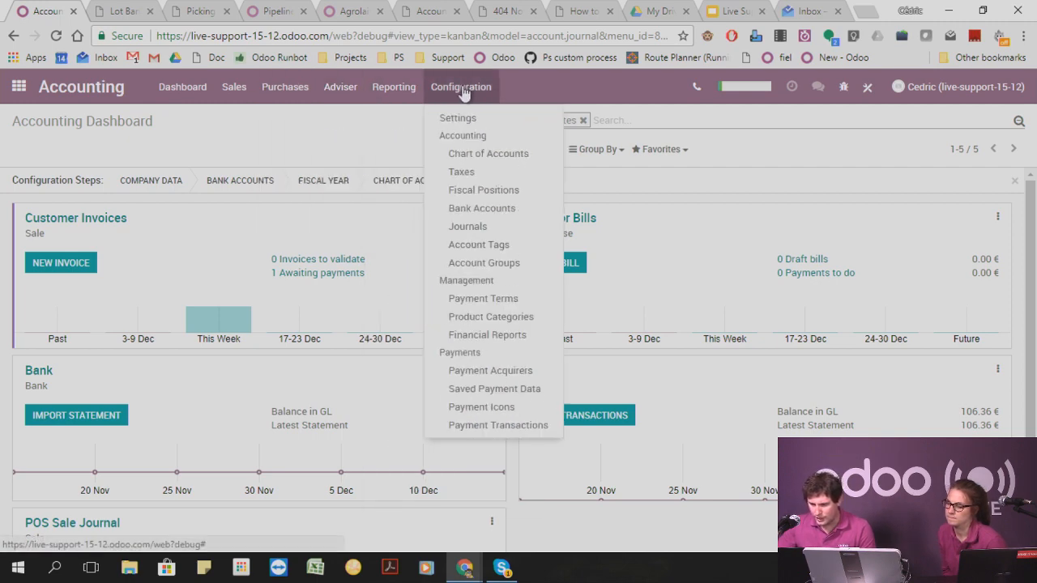
left_click(485, 154)
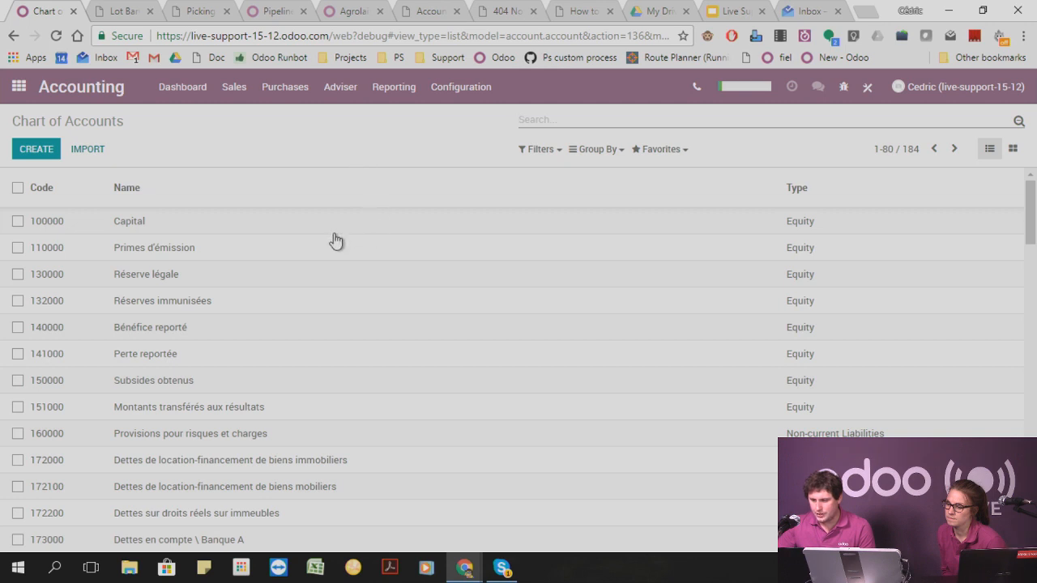
Check the Name field of account 100000 Capital in edit mode for a translation option, and save the record.
left_click(133, 223)
left_click(30, 146)
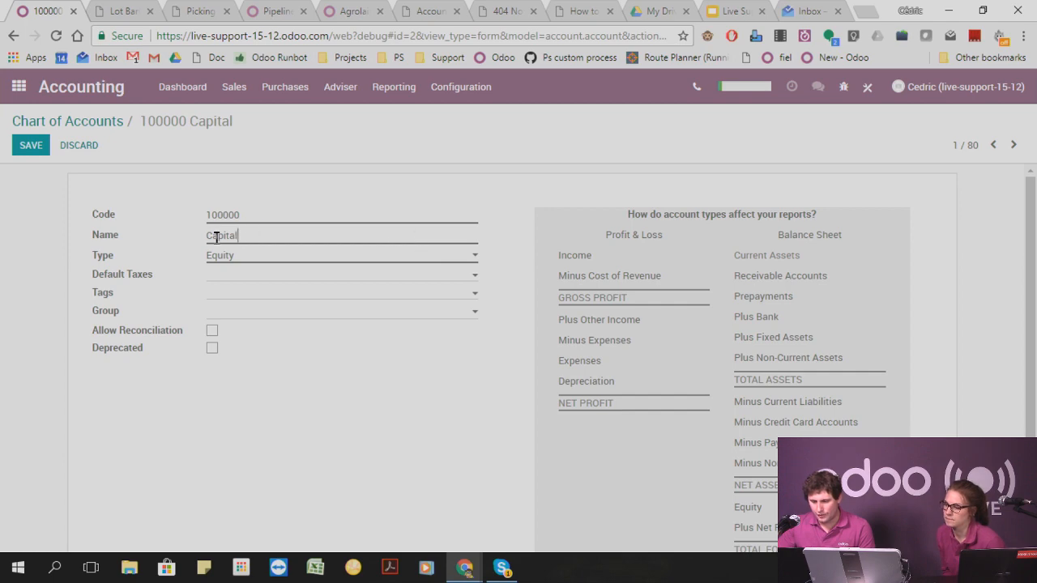
left_click(30, 145)
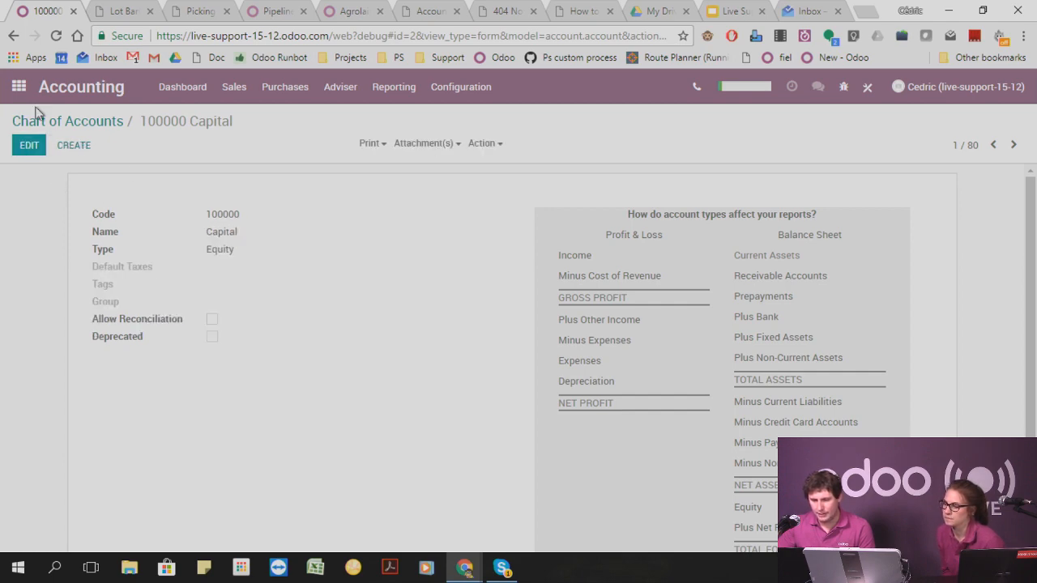
left_click(18, 86)
scroll(535, 444, "down", 5)
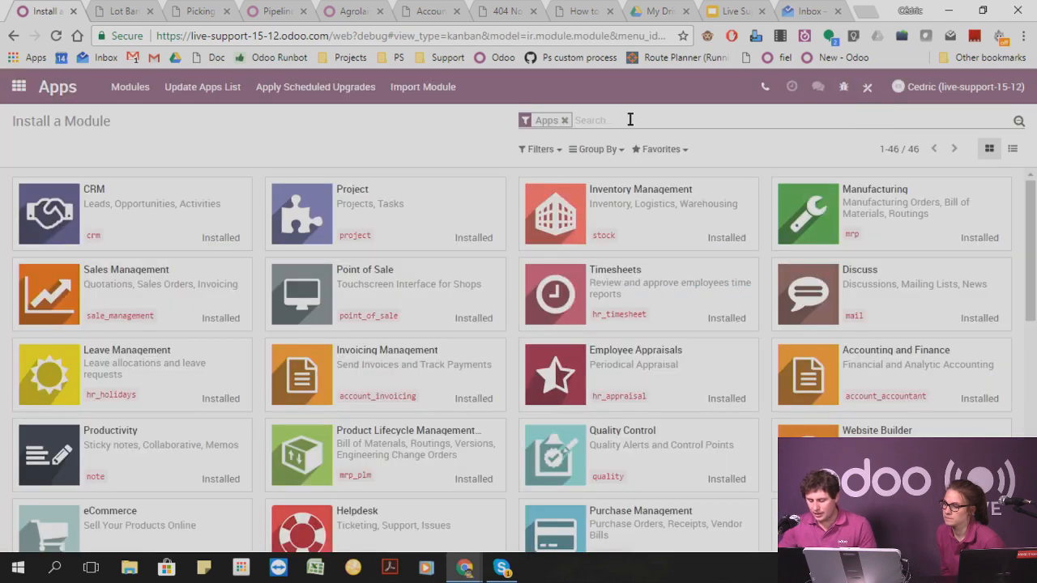
key("BackSpace")
type("transa")
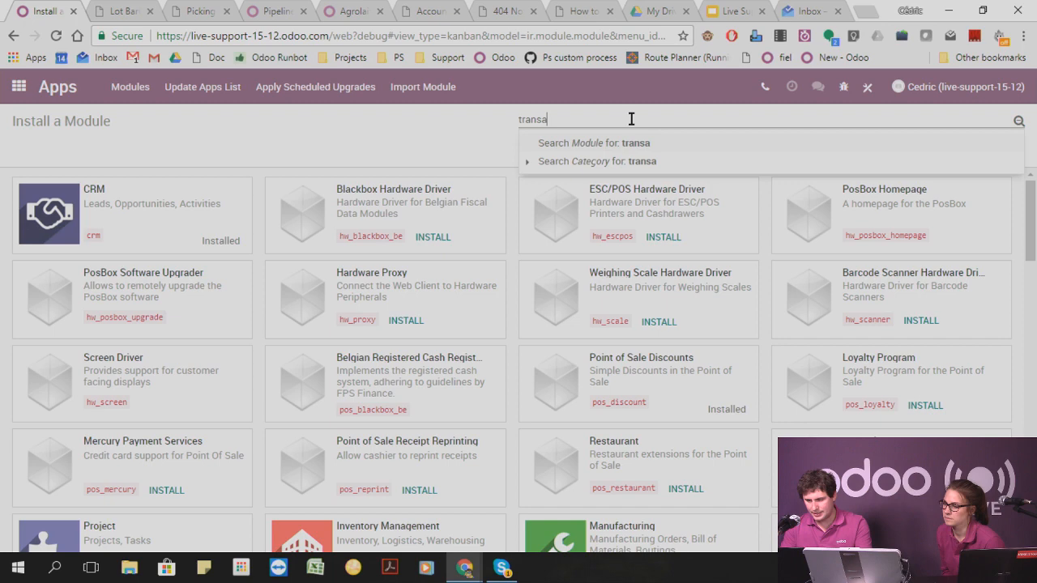
key("BackSpace")
type("late")
key("BackSpace")
key("BackSpace")
key("BackSpace")
key("BackSpace")
key("BackSpace")
key("BackSpace")
key("BackSpace")
key("BackSpace")
key("BackSpace")
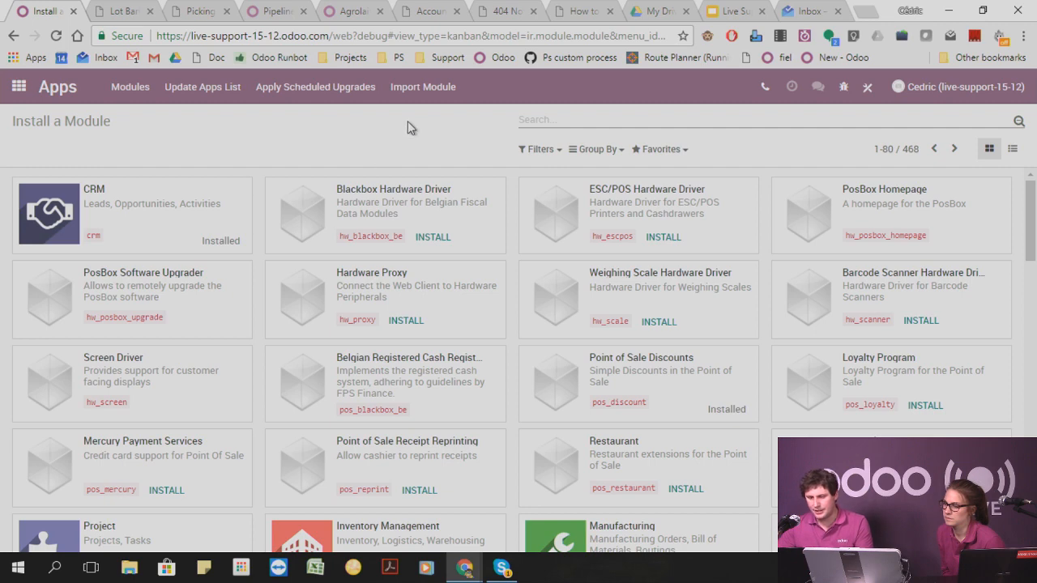
Open the Load a Translation dialog in the Settings app.
left_click(27, 87)
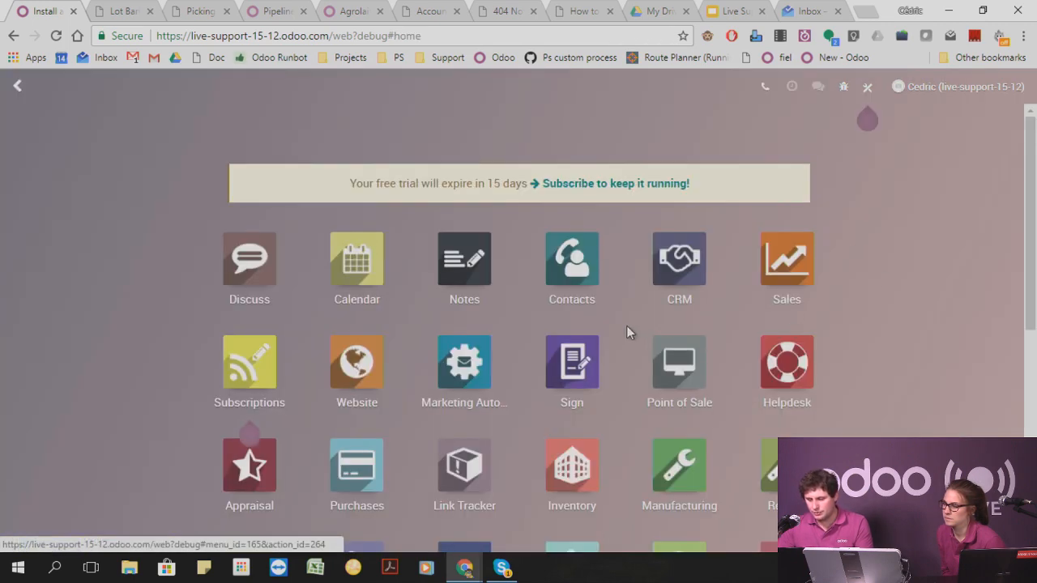
scroll(542, 372, "down", 4)
scroll(542, 373, "down", 2)
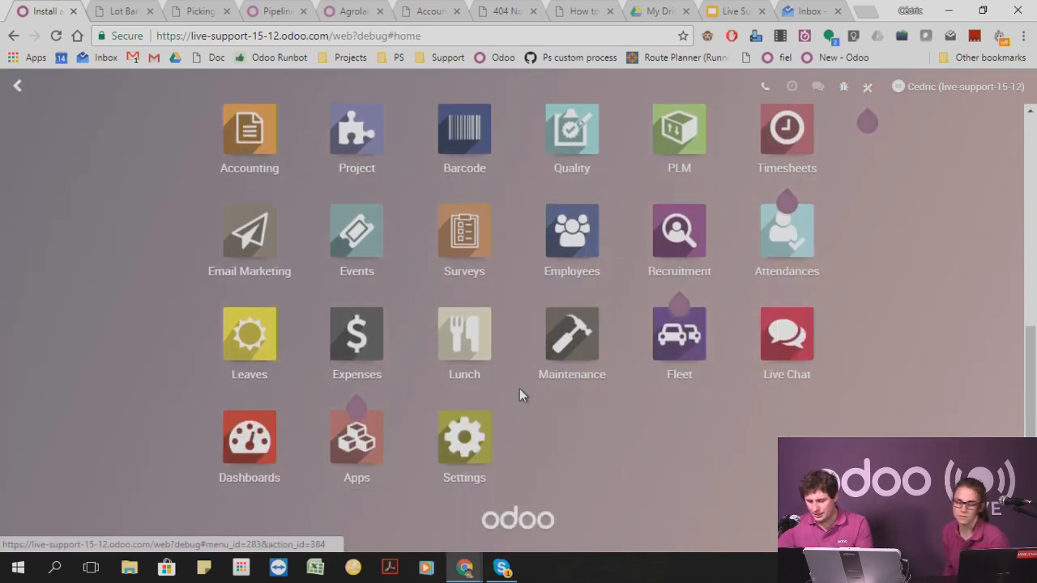
left_click(466, 444)
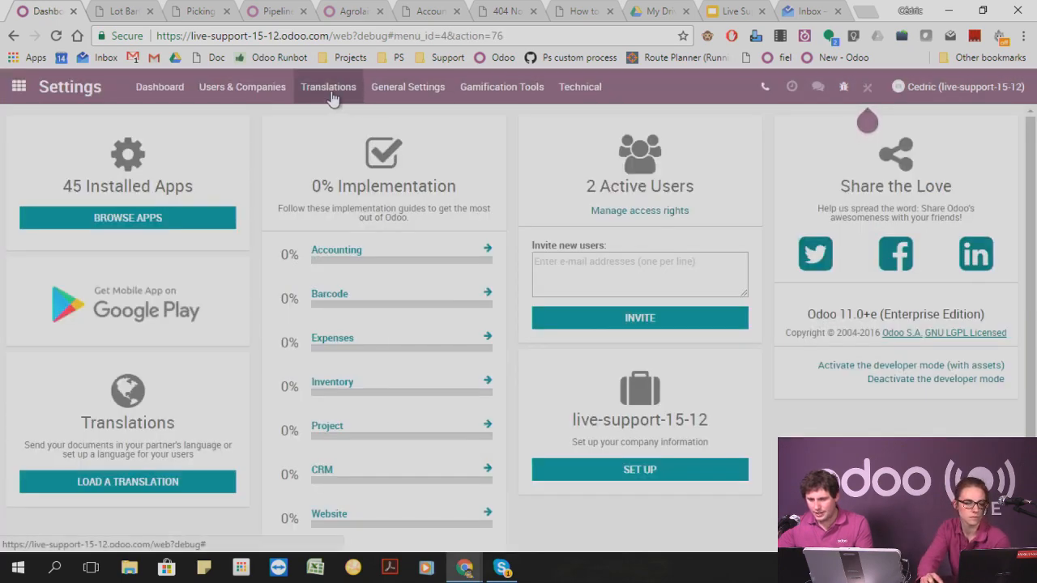
left_click(328, 87)
left_click(339, 136)
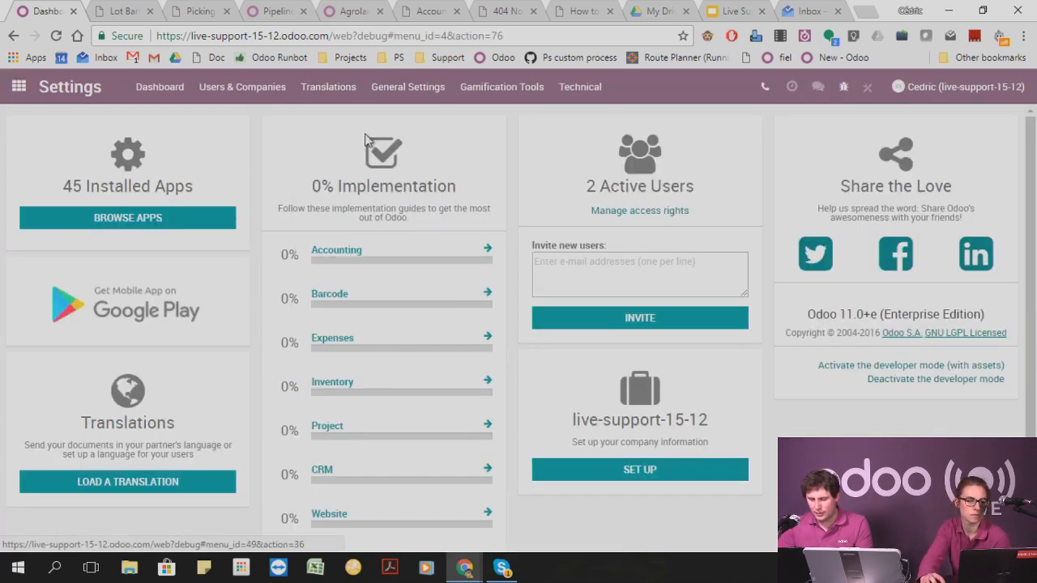
Load the Arabic language translation and dismiss the Language Pack dialog.
left_click(314, 178)
key("Down")
key("Down")
key("Down")
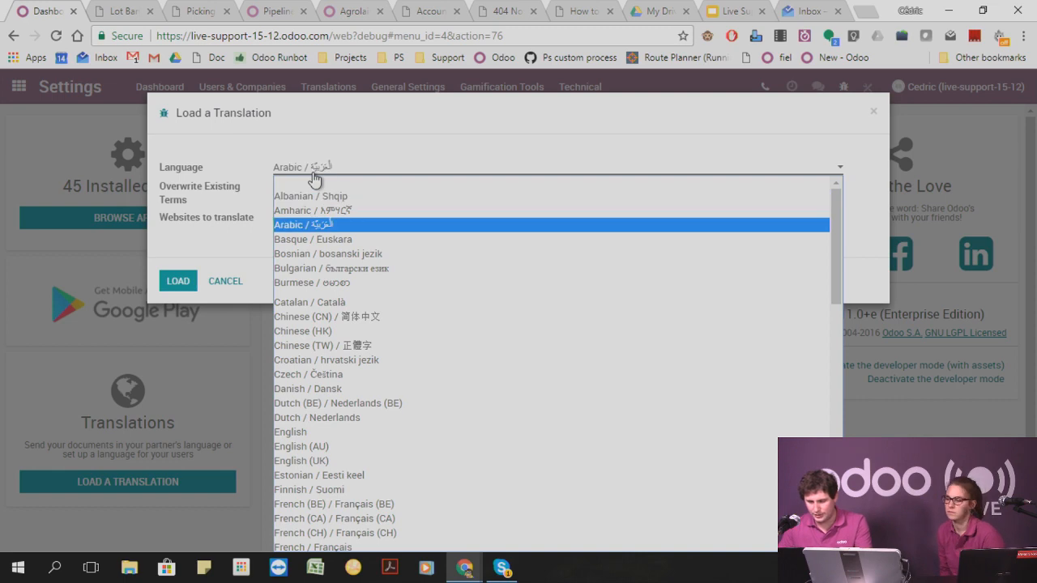
key("Return")
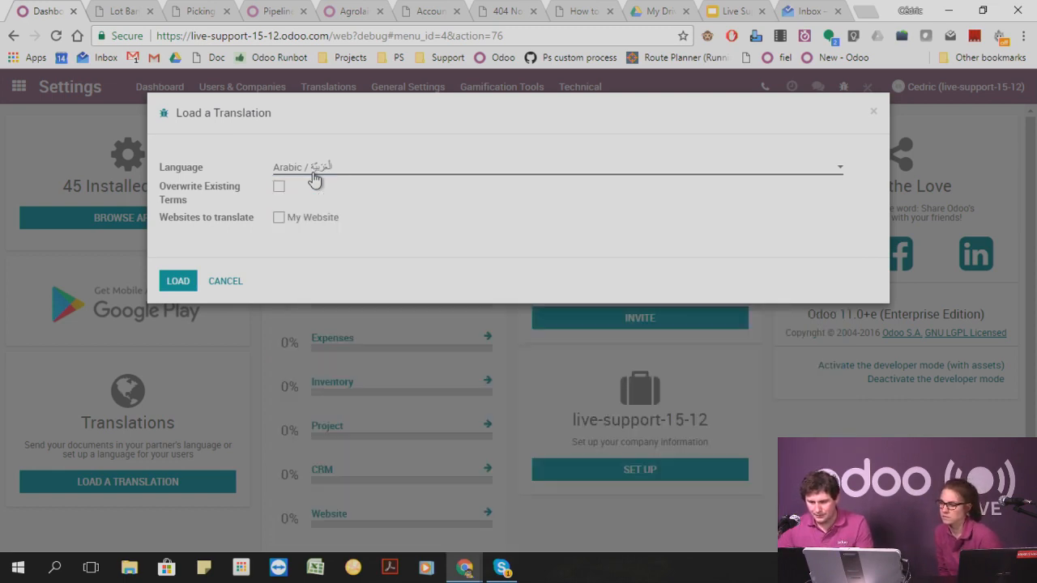
left_click(175, 281)
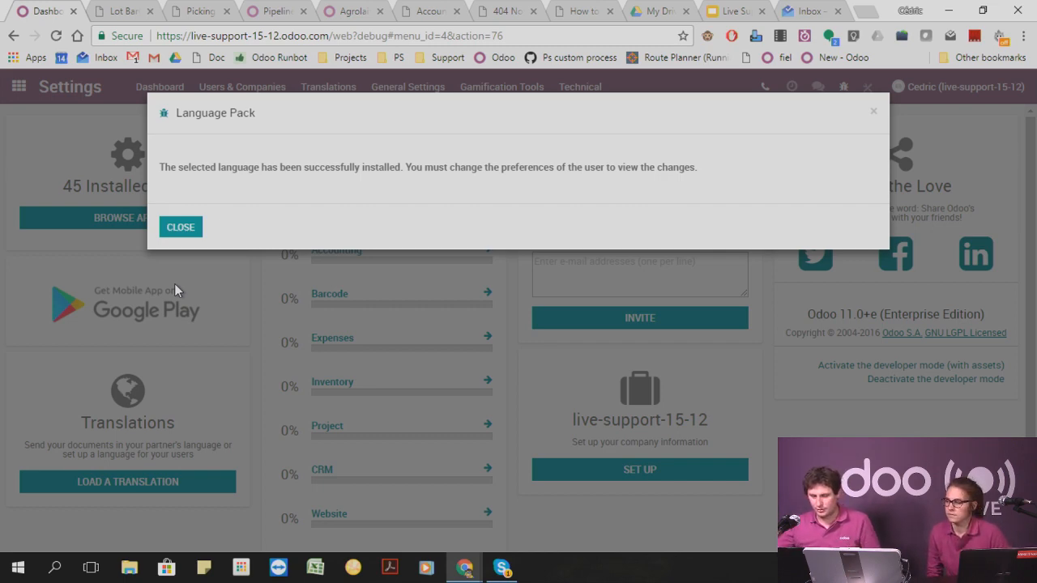
left_click(184, 230)
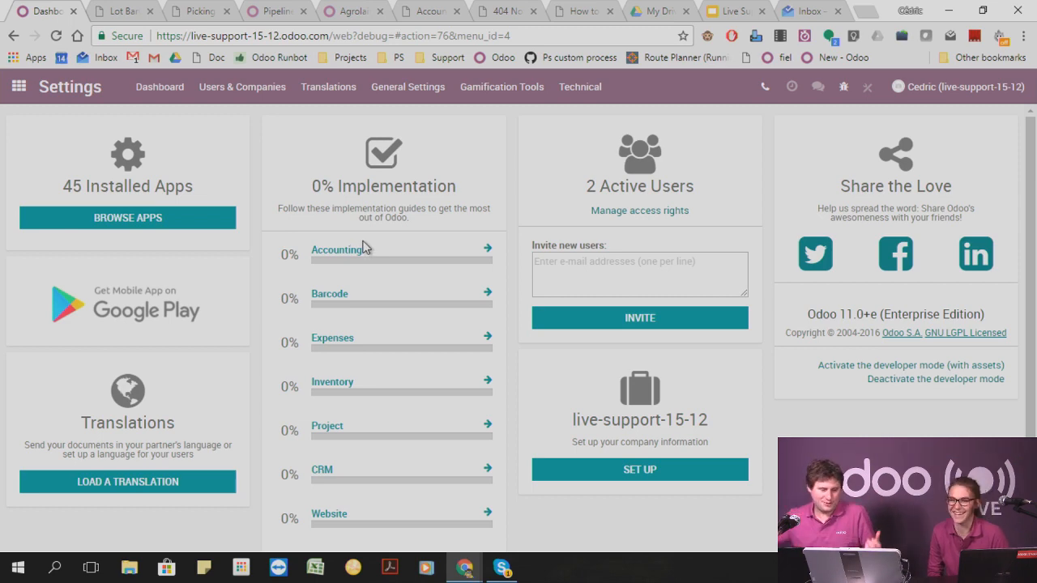
Return to the Accounting app and open its Chart of Accounts list.
left_click(18, 86)
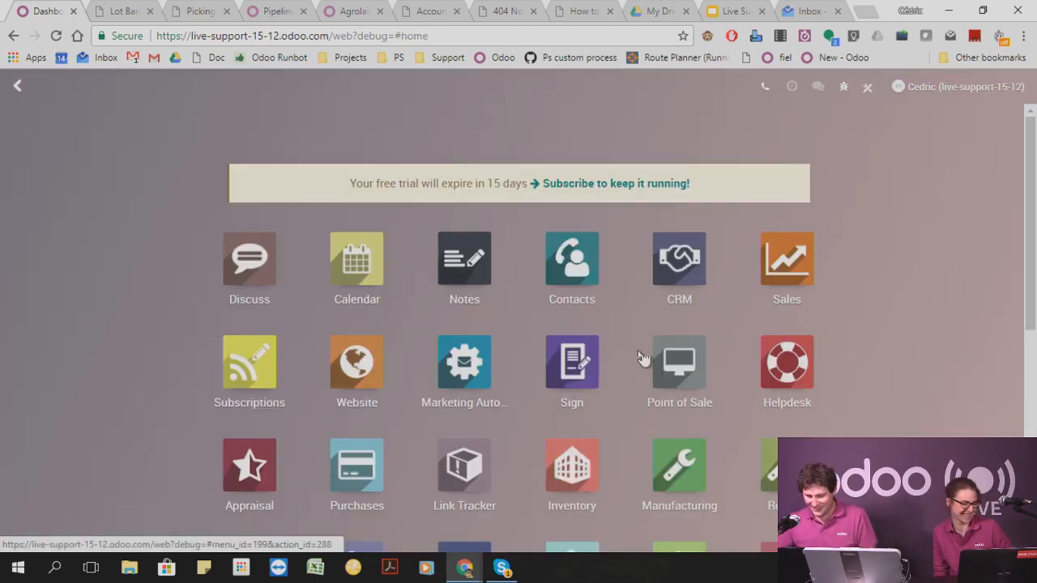
scroll(567, 357, "down", 1)
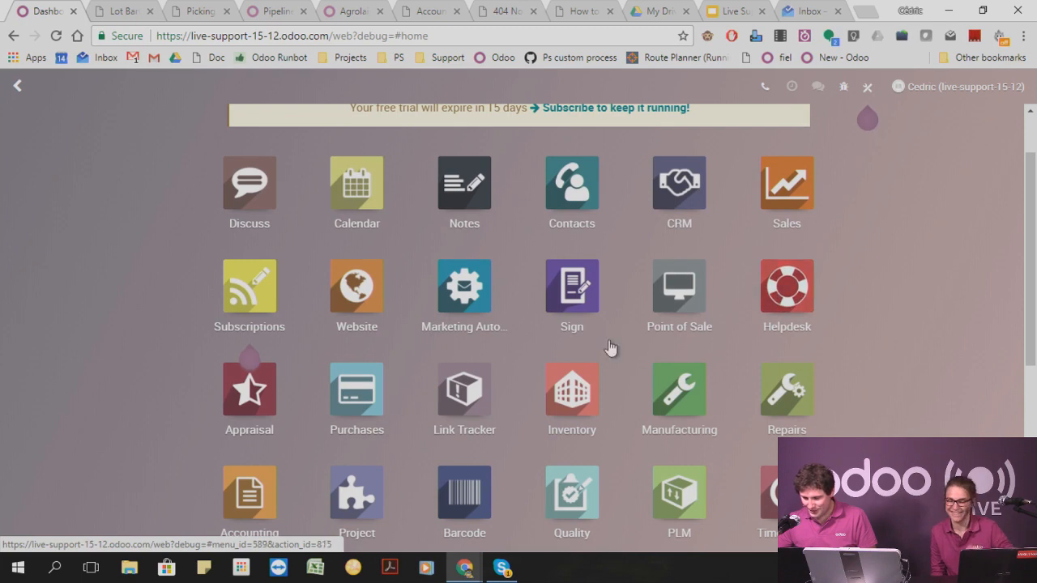
scroll(405, 369, "down", 2)
left_click(272, 381)
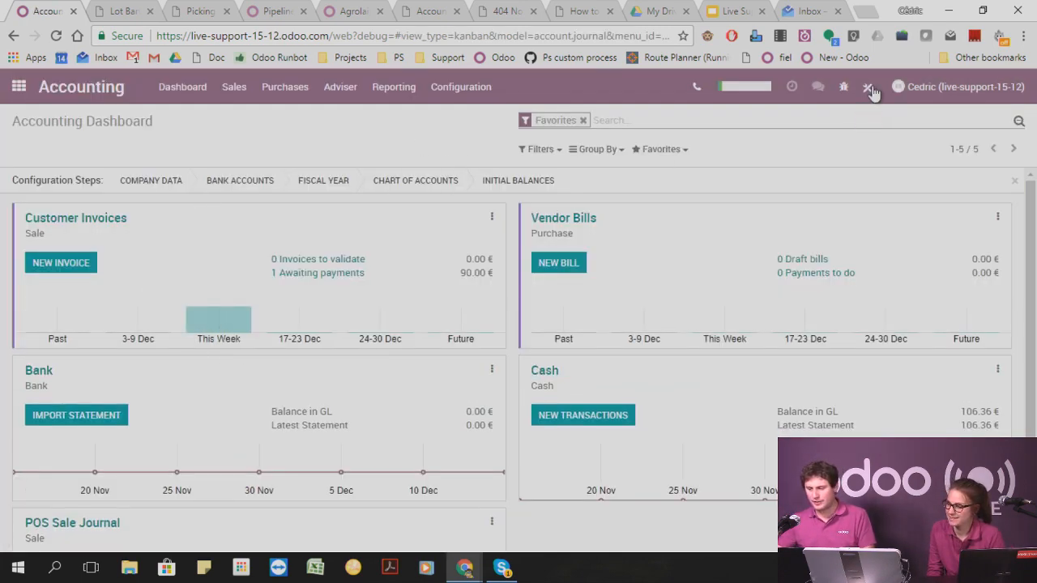
left_click(466, 89)
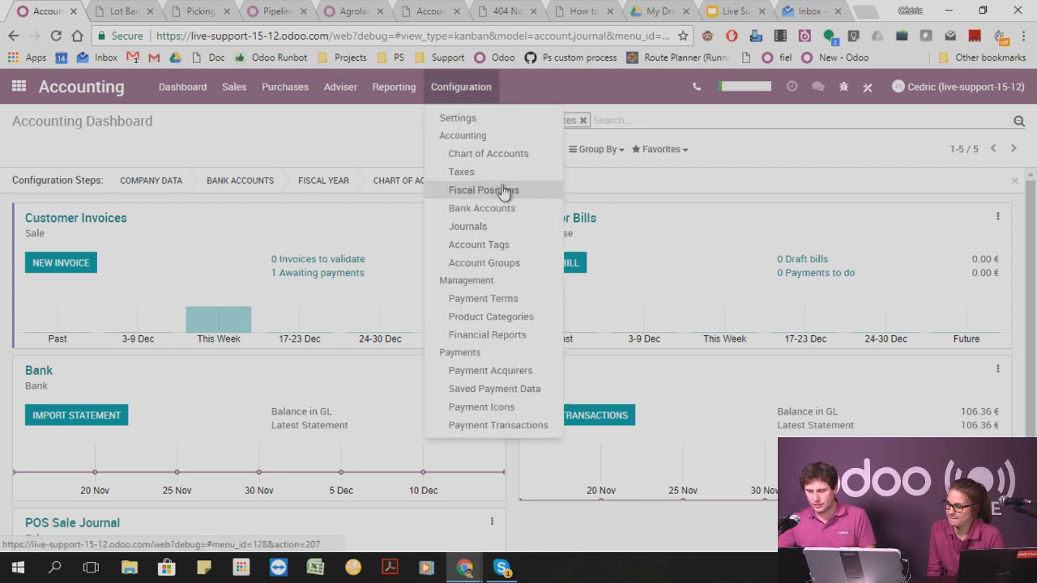
left_click(484, 153)
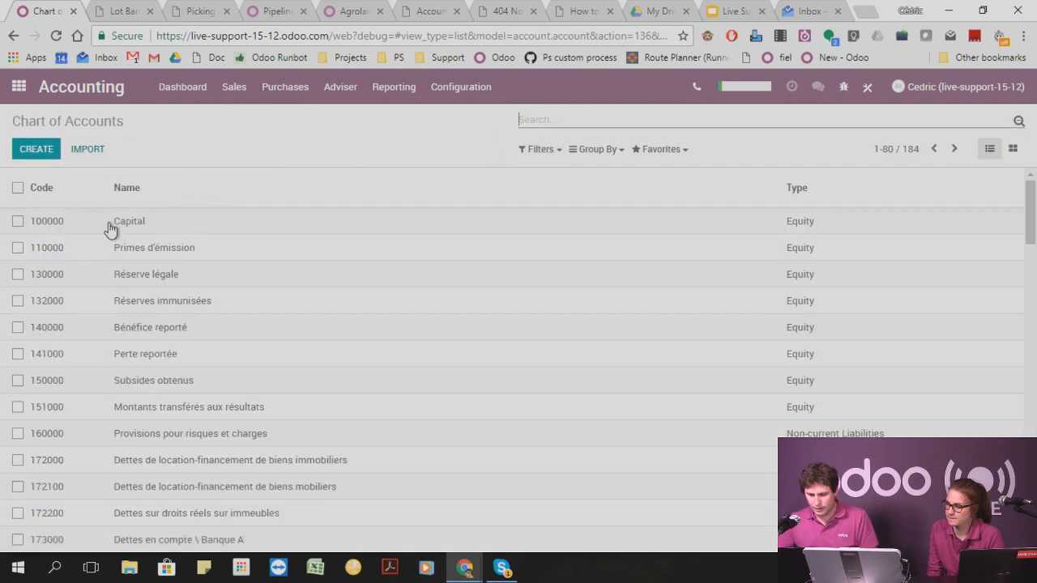
Edit account 100000 Capital and open the translations of its Name field.
left_click(130, 220)
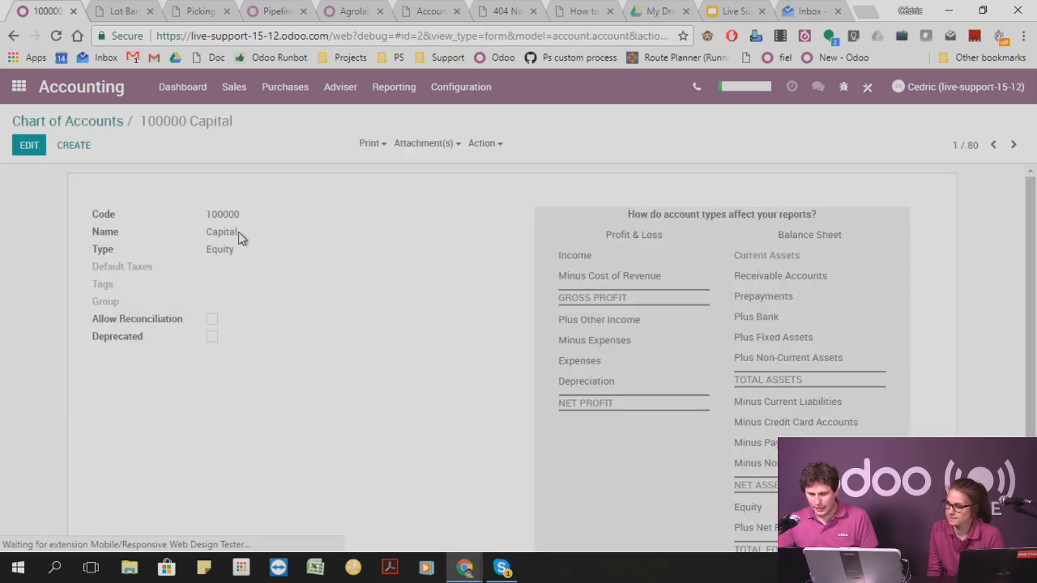
left_click(37, 154)
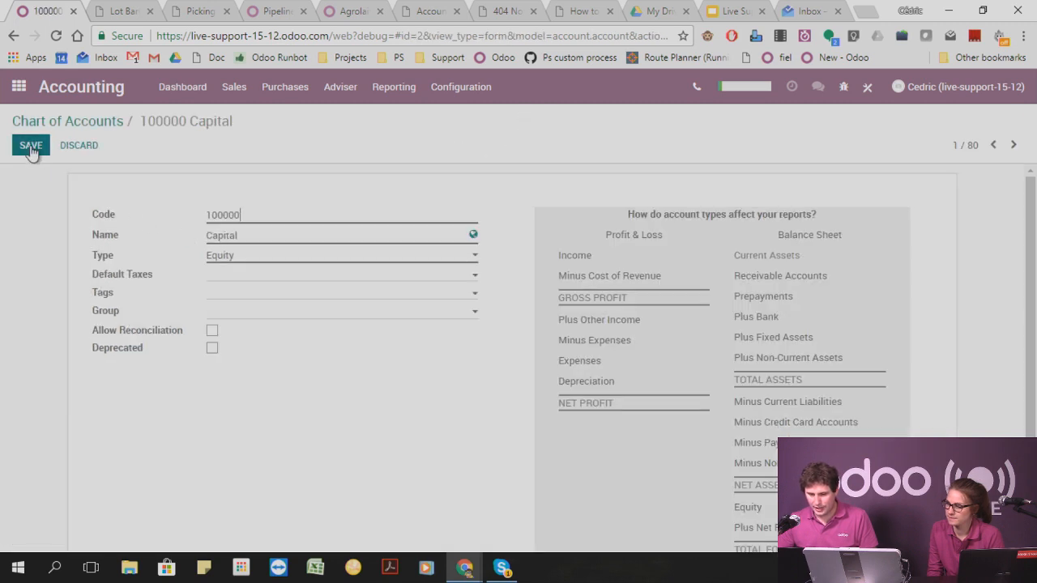
left_click(473, 236)
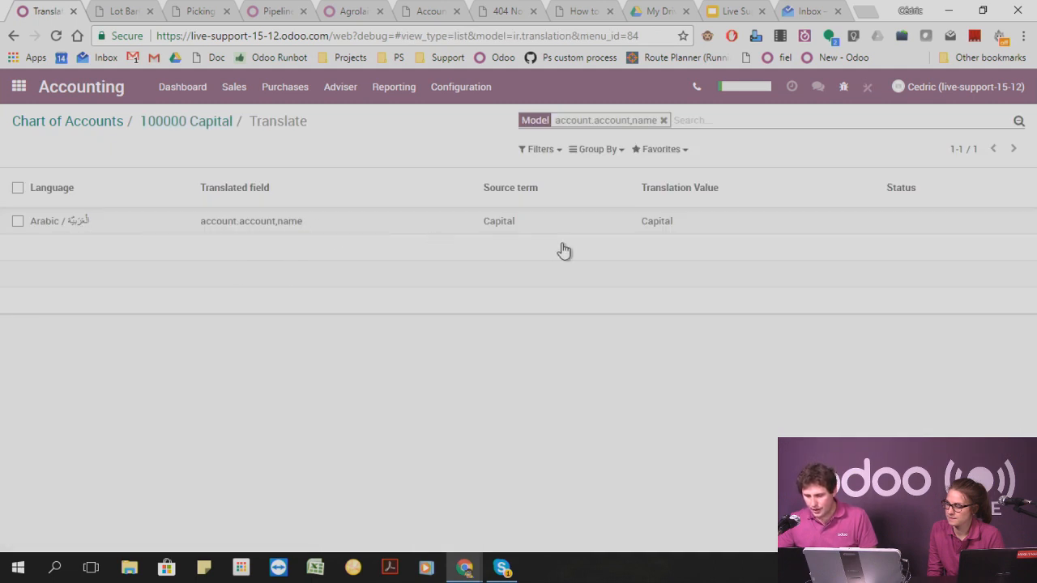
Open the Arabic translation value of the Capital account name for editing.
left_click(673, 229)
left_click(708, 219)
double_click(663, 225)
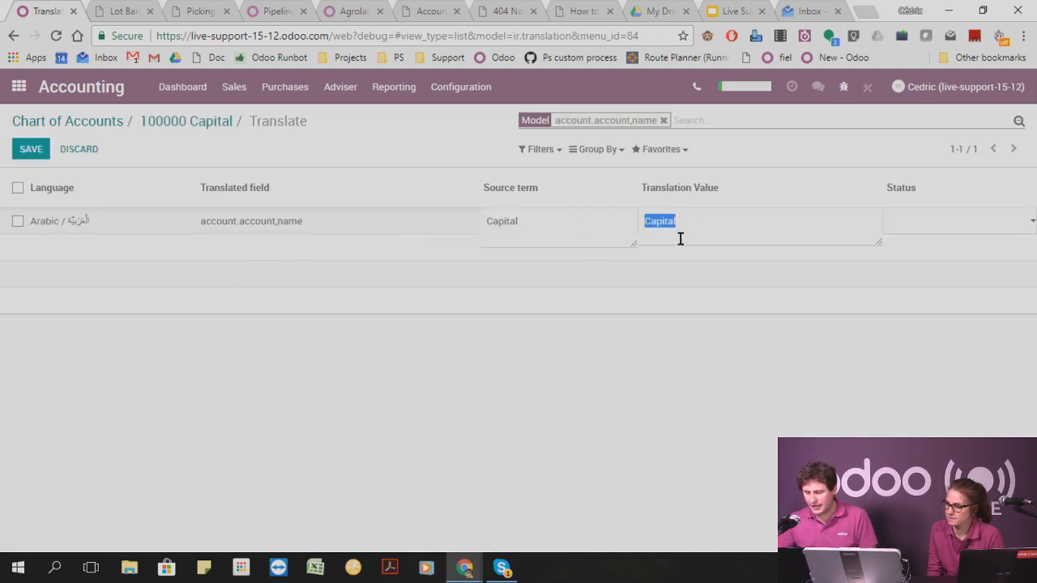